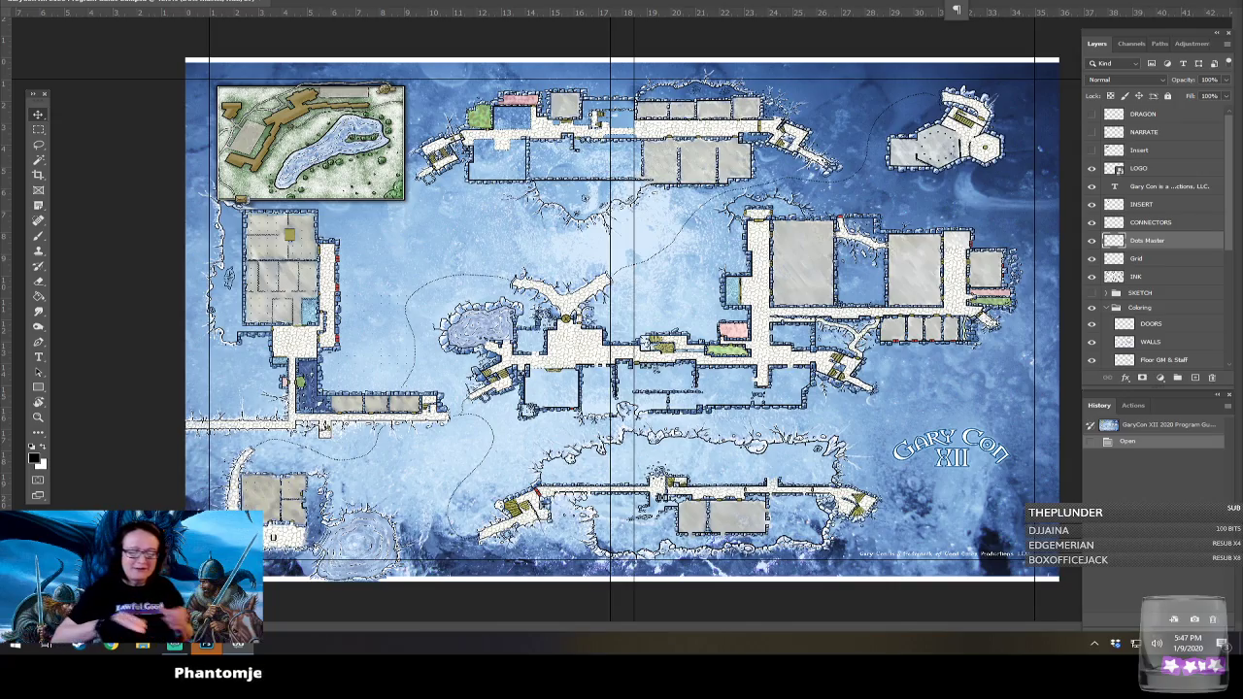
Move the dot grid on the Dots Master layer over the open ice between the western building and the pool.
{"action": "scroll", "coordinate": [575, 281], "scroll_direction": "up", "scroll_amount": 3}
{"action": "scroll", "coordinate": [375, 421], "scroll_direction": "up", "scroll_amount": 4}
{"action": "left_click_drag", "start_coordinate": [375, 420], "coordinate": [844, 379]}
{"action": "scroll", "coordinate": [486, 369], "scroll_direction": "down", "scroll_amount": 3}
{"action": "scroll", "coordinate": [486, 369], "scroll_direction": "up", "scroll_amount": 1}
{"action": "left_click_drag", "start_coordinate": [486, 369], "coordinate": [557, 441]}
{"action": "scroll", "coordinate": [547, 321], "scroll_direction": "up", "scroll_amount": 1}
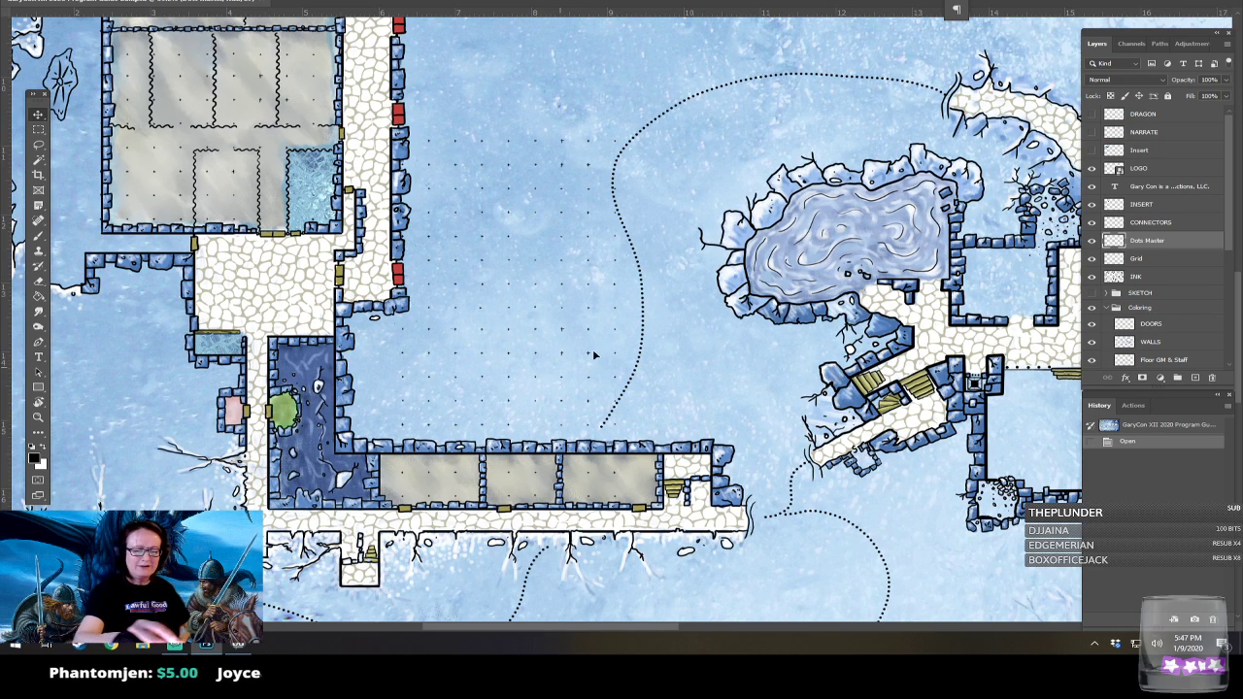
{"action": "left_click_drag", "start_coordinate": [575, 353], "coordinate": [754, 330]}
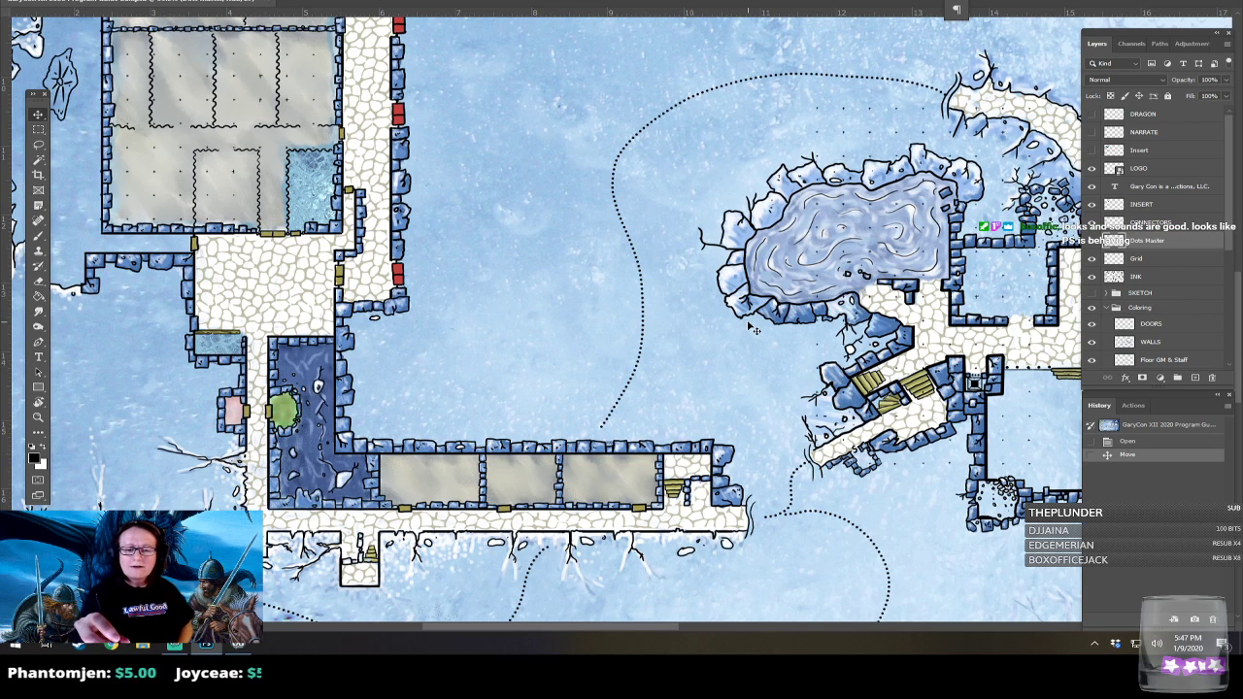
{"action": "left_click_drag", "start_coordinate": [882, 152], "coordinate": [493, 226]}
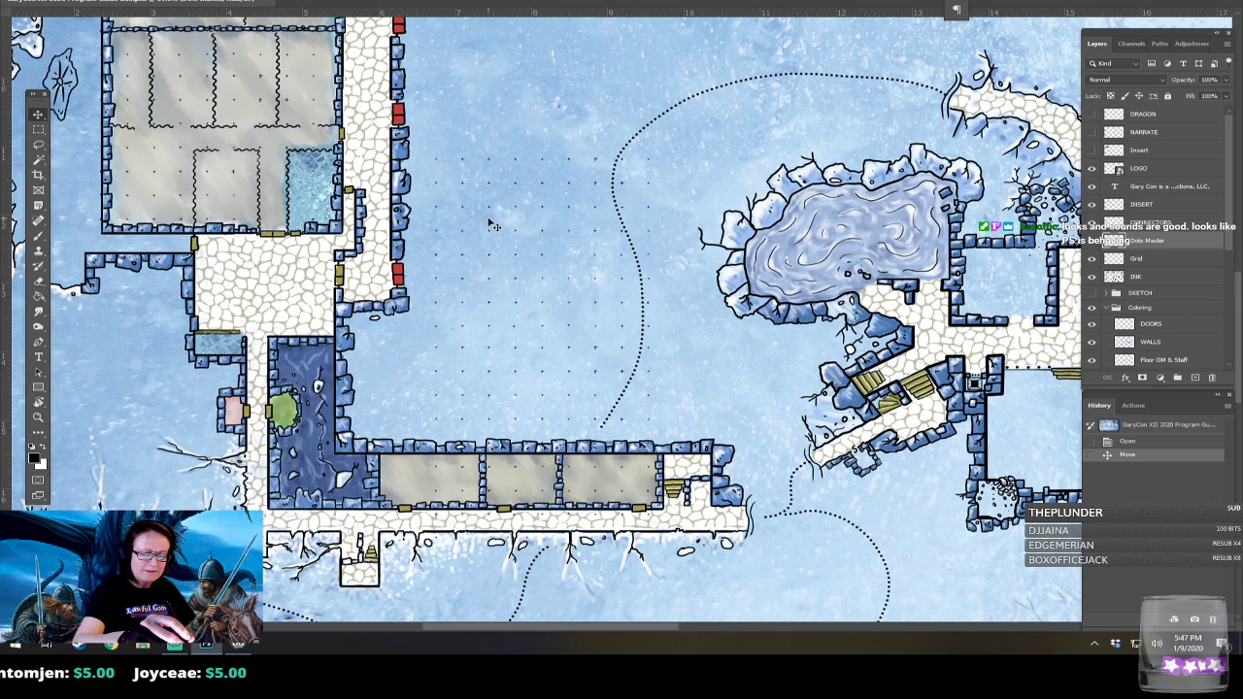
{"action": "left_click_drag", "start_coordinate": [560, 338], "coordinate": [583, 297]}
{"action": "left_click_drag", "start_coordinate": [568, 225], "coordinate": [525, 268]}
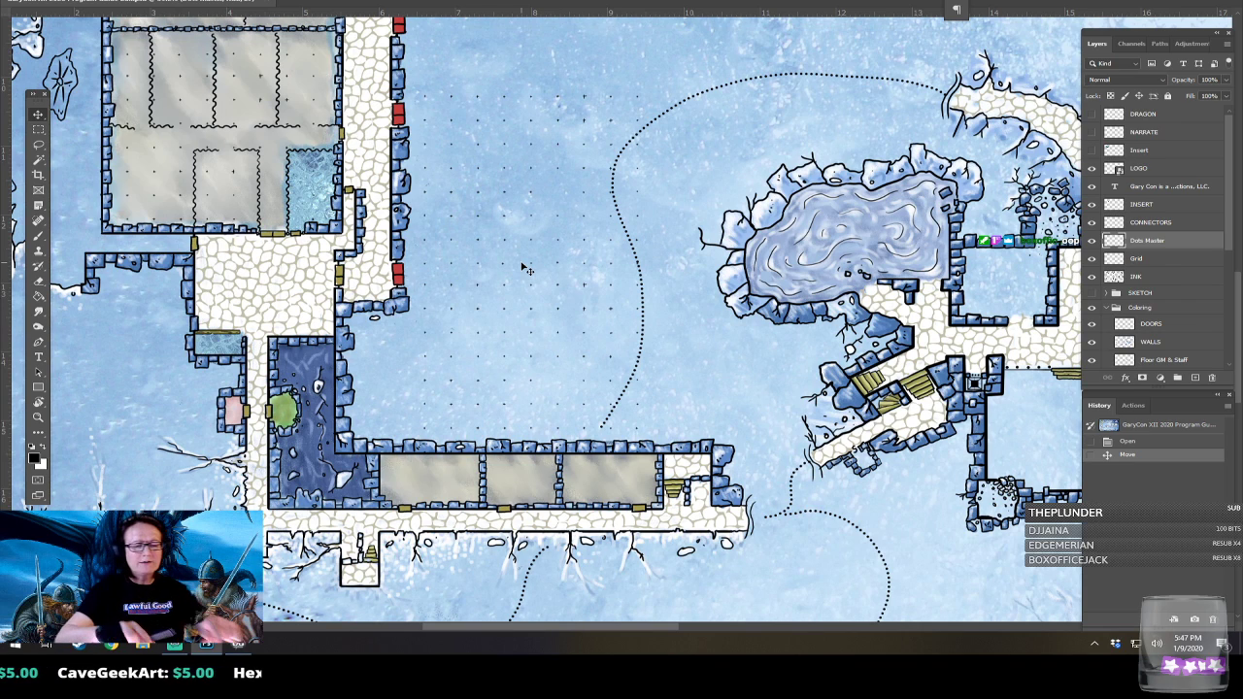
Paint over one of the small cross marks in the Dots Master grid with the Brush tool to darken it.
{"action": "scroll", "coordinate": [525, 268], "scroll_direction": "up", "scroll_amount": 3}
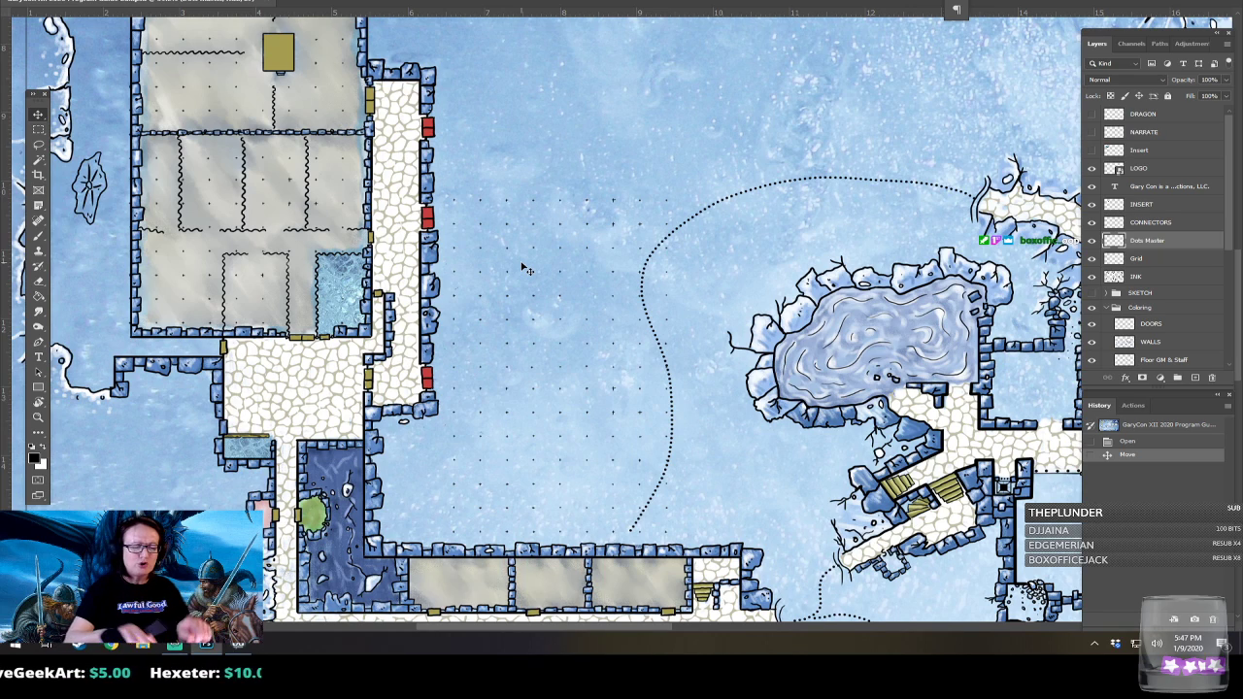
{"action": "scroll", "coordinate": [525, 268], "scroll_direction": "down", "scroll_amount": 1}
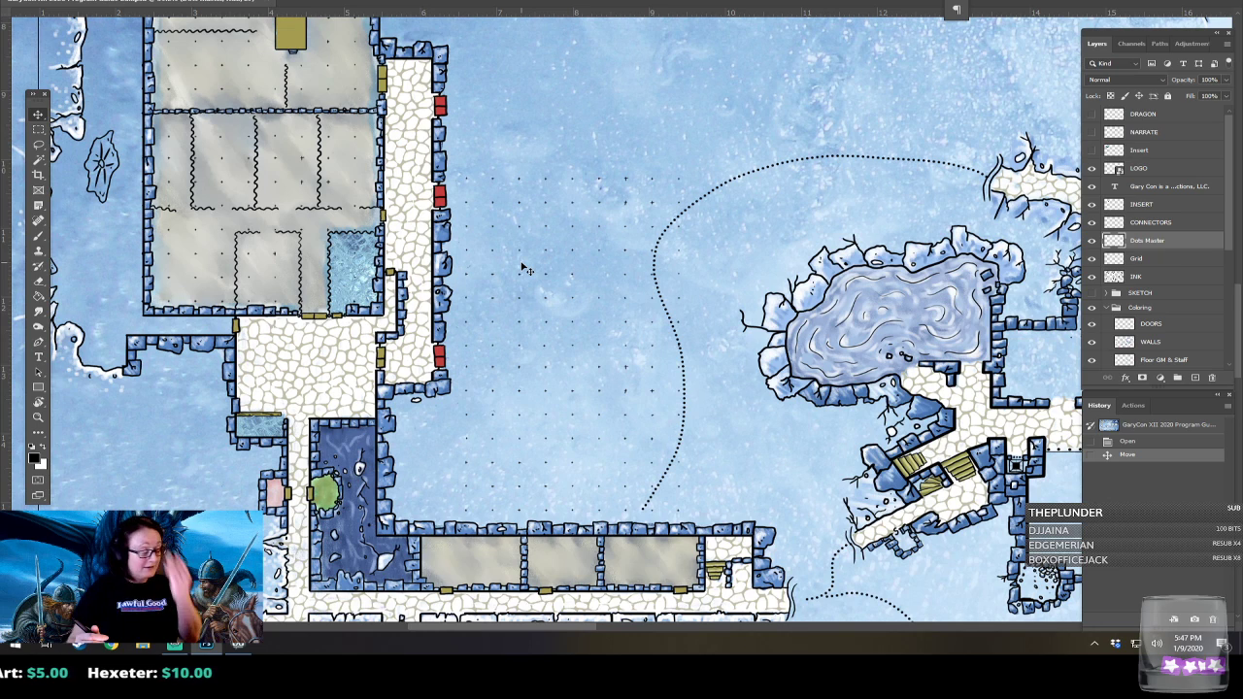
{"action": "scroll", "coordinate": [525, 268], "scroll_direction": "up", "scroll_amount": 2}
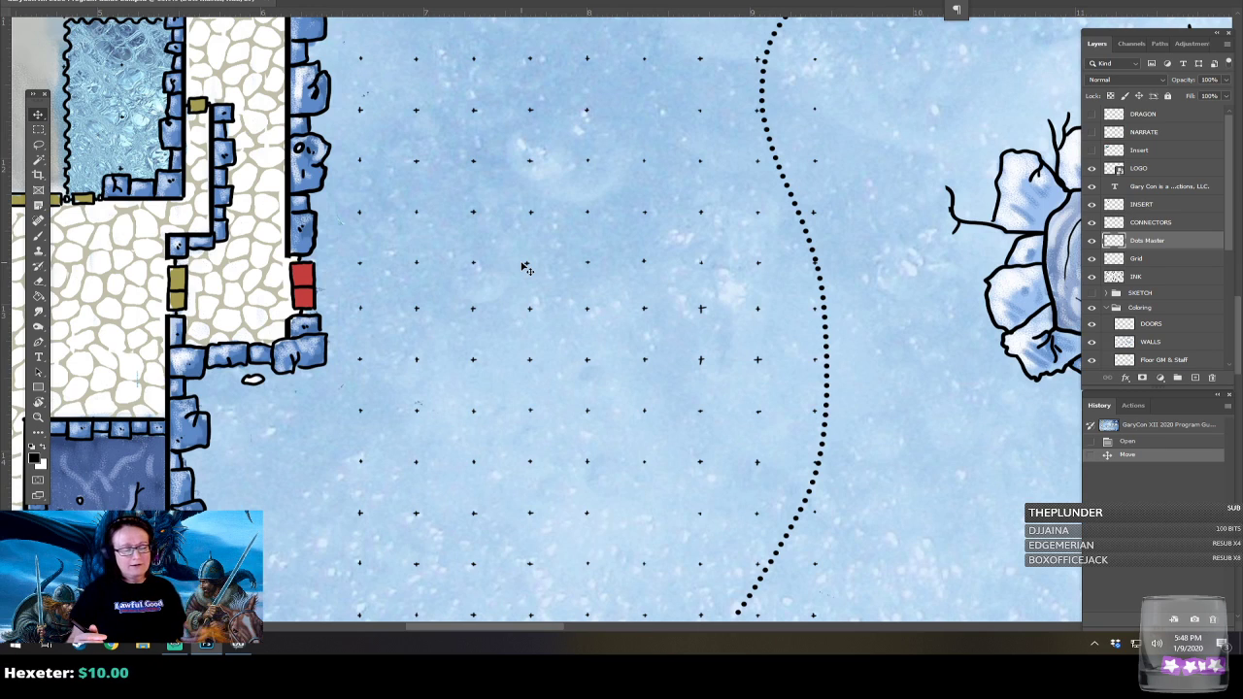
{"action": "scroll", "coordinate": [524, 269], "scroll_direction": "up", "scroll_amount": 5}
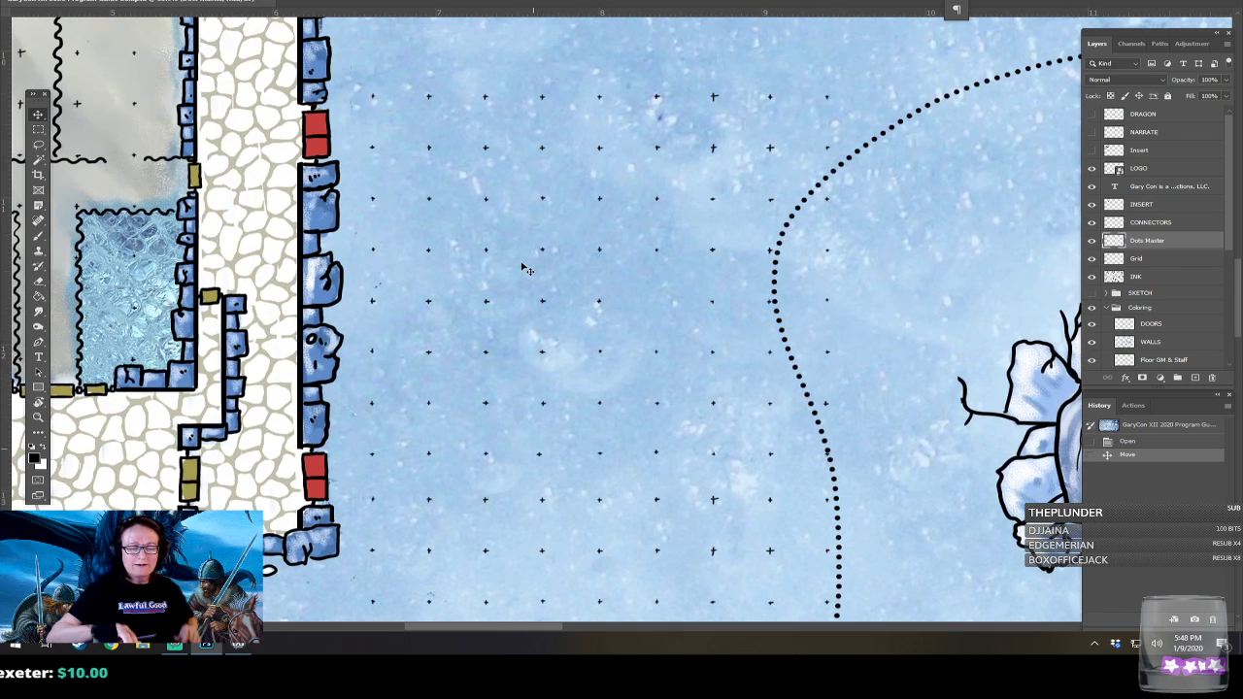
{"action": "scroll", "coordinate": [525, 269], "scroll_direction": "down", "scroll_amount": 3}
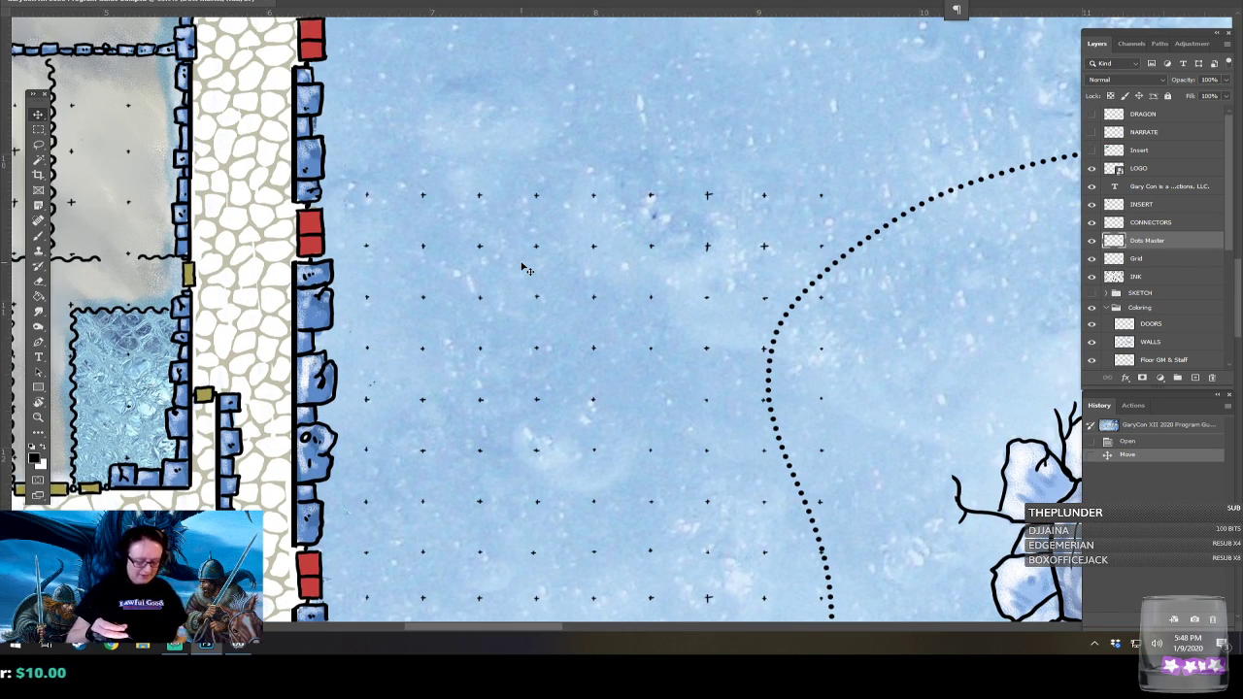
{"action": "key", "text": "b"}
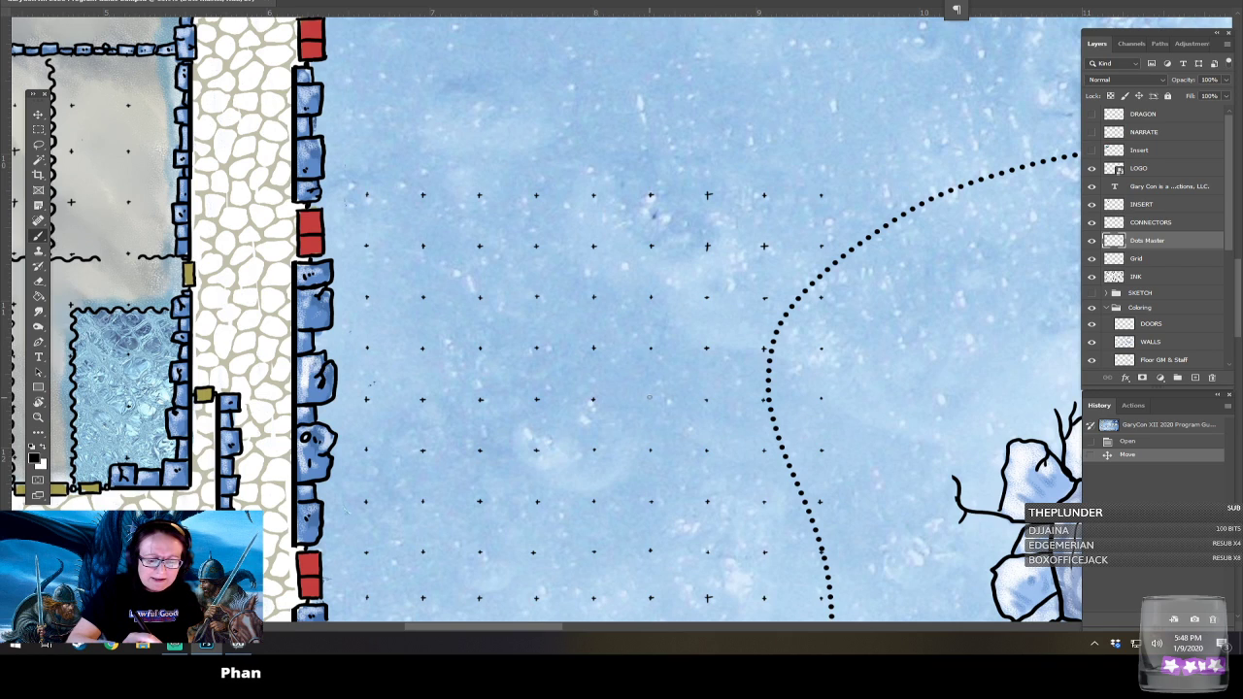
{"action": "left_click_drag", "start_coordinate": [650, 394], "coordinate": [657, 399]}
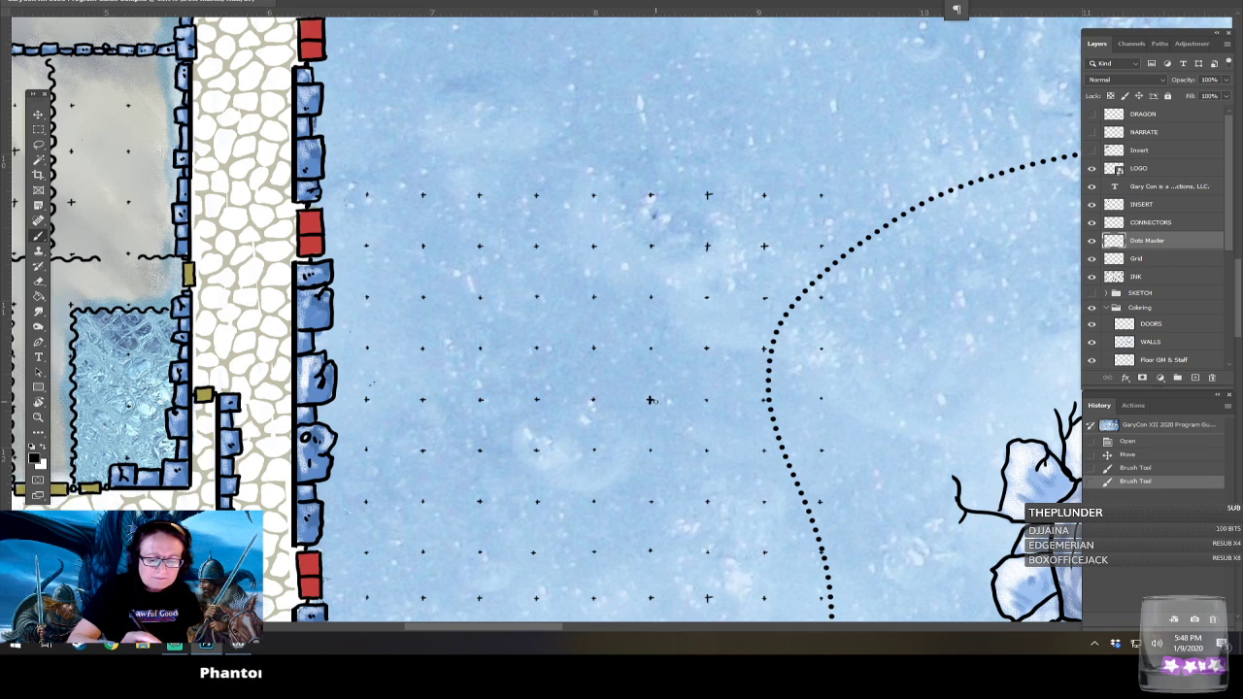
Move the Dots Master grid west and slightly south to cover the edge of the western corridor, and check its placement against the walls.
{"action": "scroll", "coordinate": [656, 401], "scroll_direction": "down", "scroll_amount": 6}
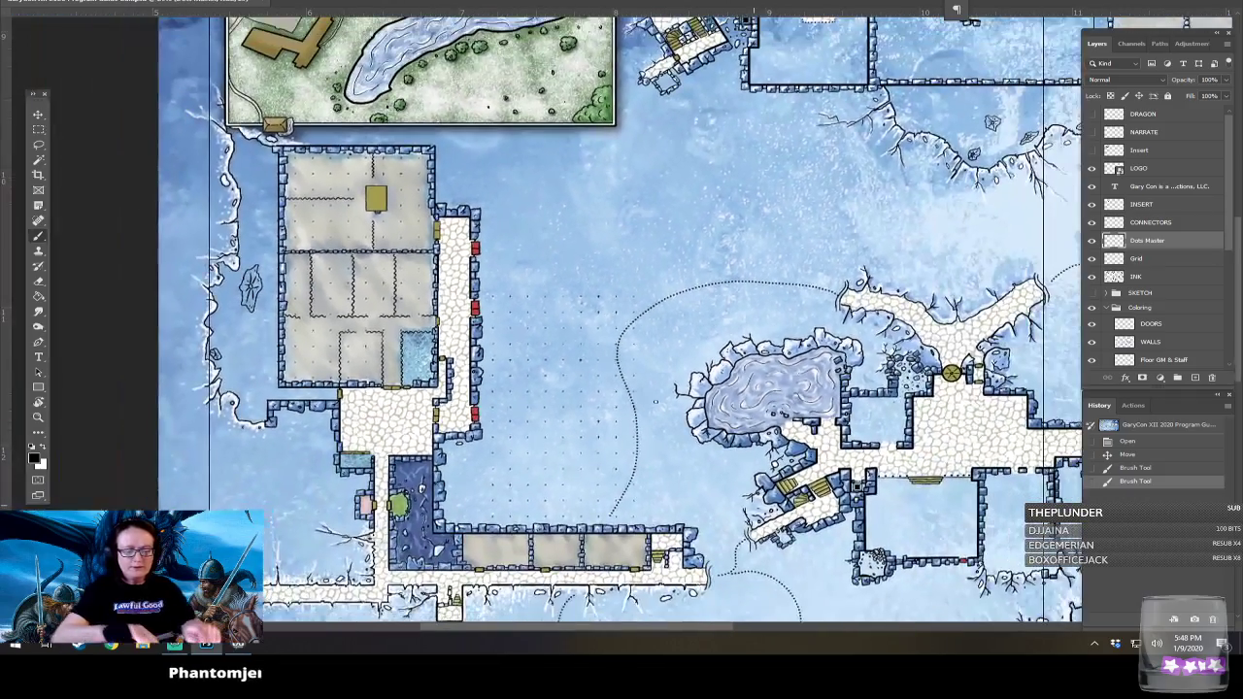
{"action": "left_click_drag", "start_coordinate": [655, 401], "coordinate": [614, 299]}
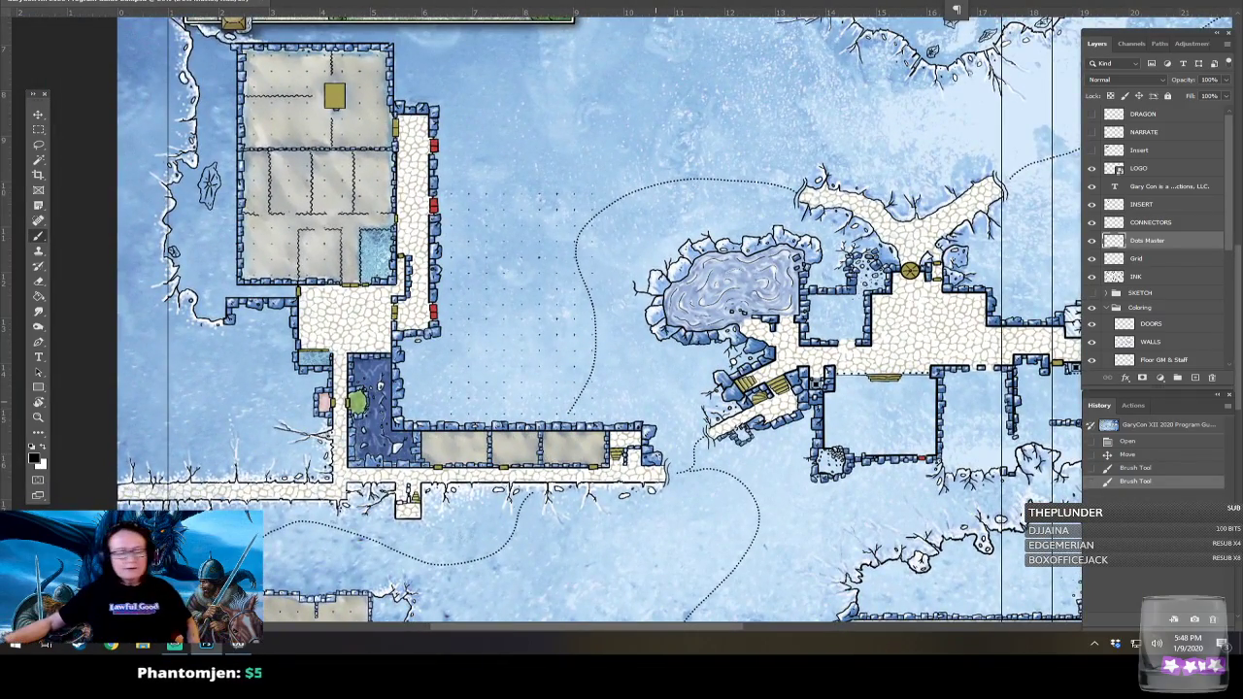
{"action": "left_click", "coordinate": [40, 115]}
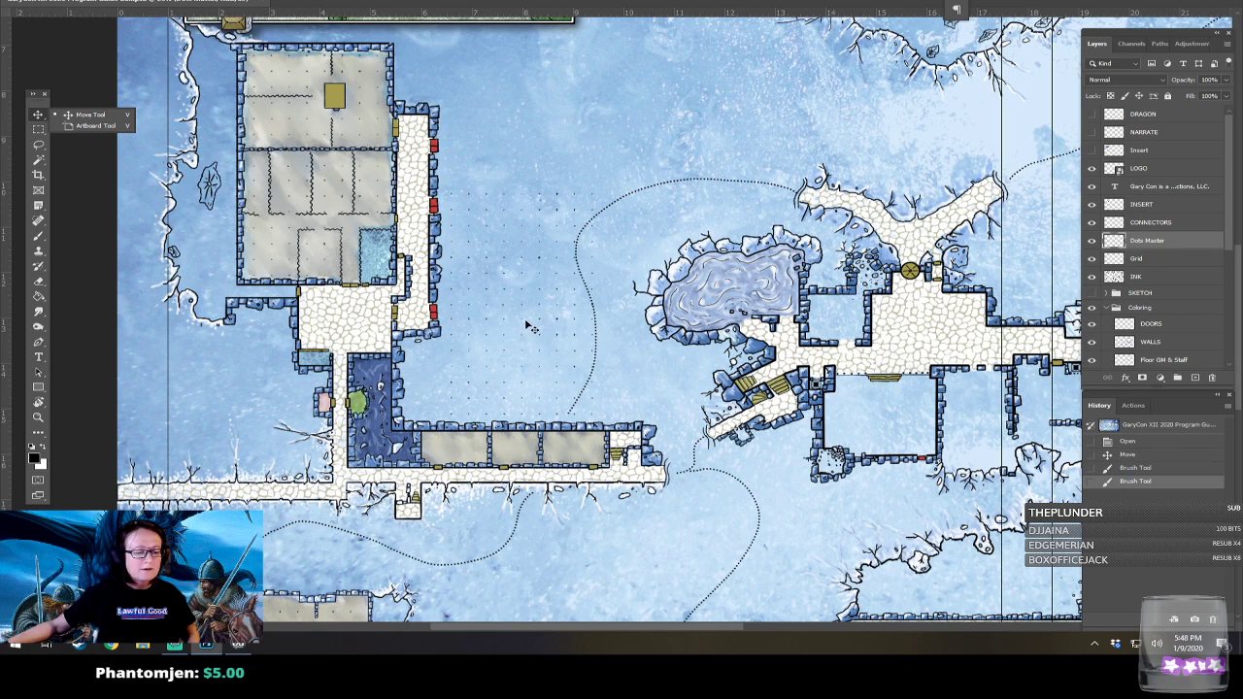
{"action": "left_click_drag", "start_coordinate": [533, 328], "coordinate": [457, 346]}
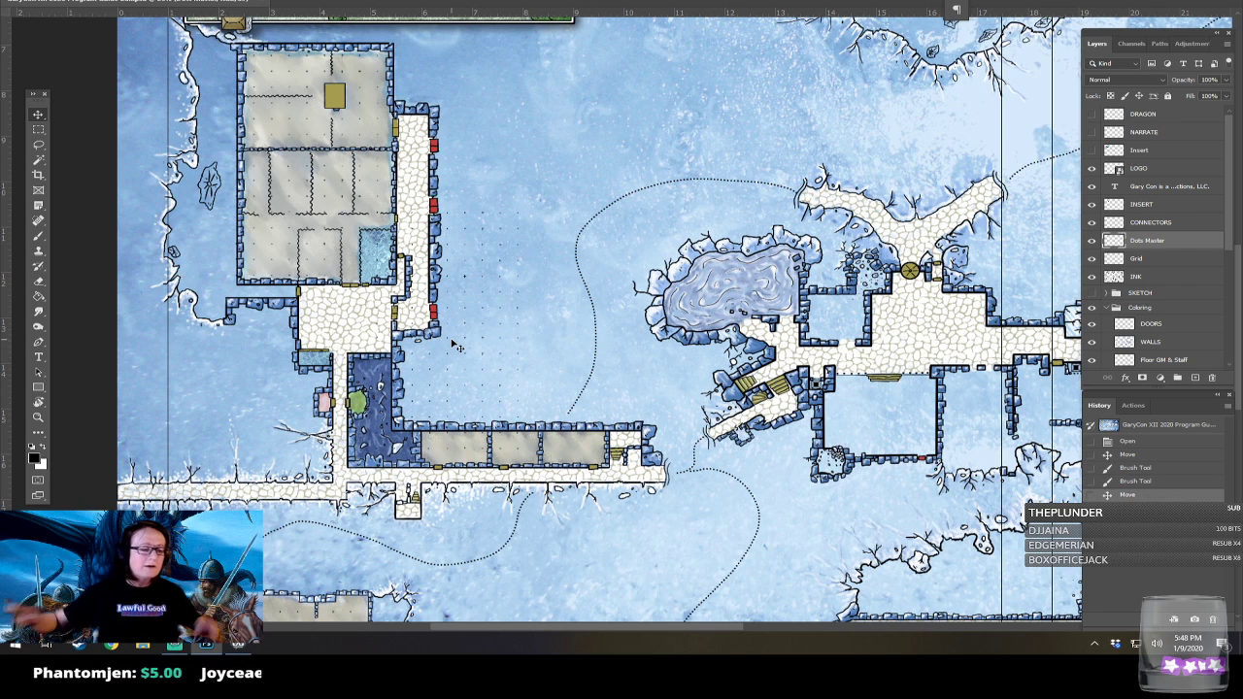
{"action": "scroll", "coordinate": [455, 345], "scroll_direction": "up", "scroll_amount": 5}
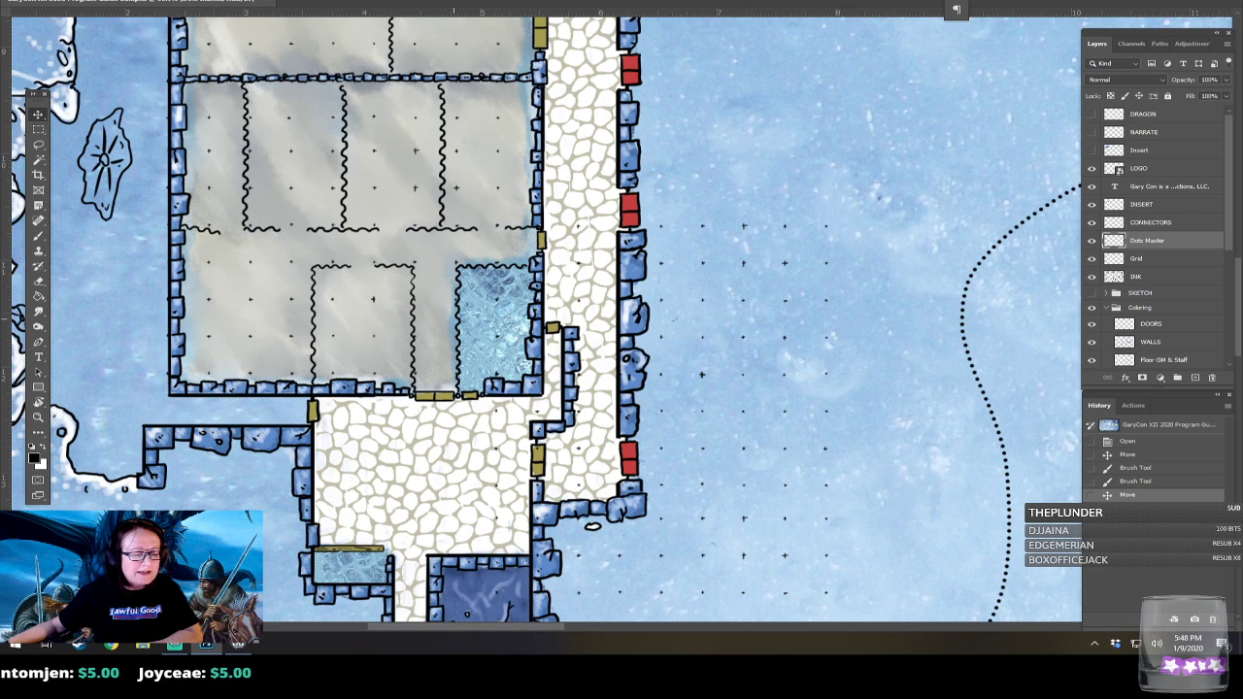
{"action": "left_click_drag", "start_coordinate": [621, 456], "coordinate": [461, 126]}
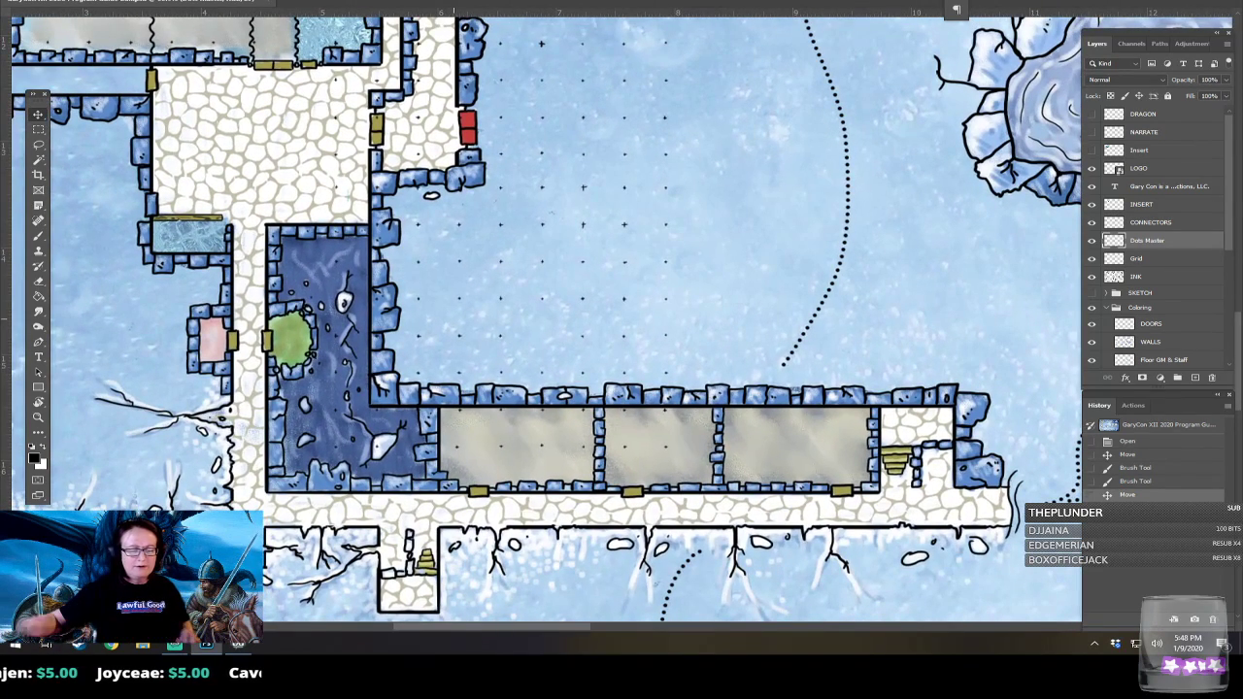
Duplicate the Dots Master layer and place the copy southeast of the original, across the row of three small rooms.
{"action": "scroll", "coordinate": [547, 320], "scroll_direction": "down", "scroll_amount": 5}
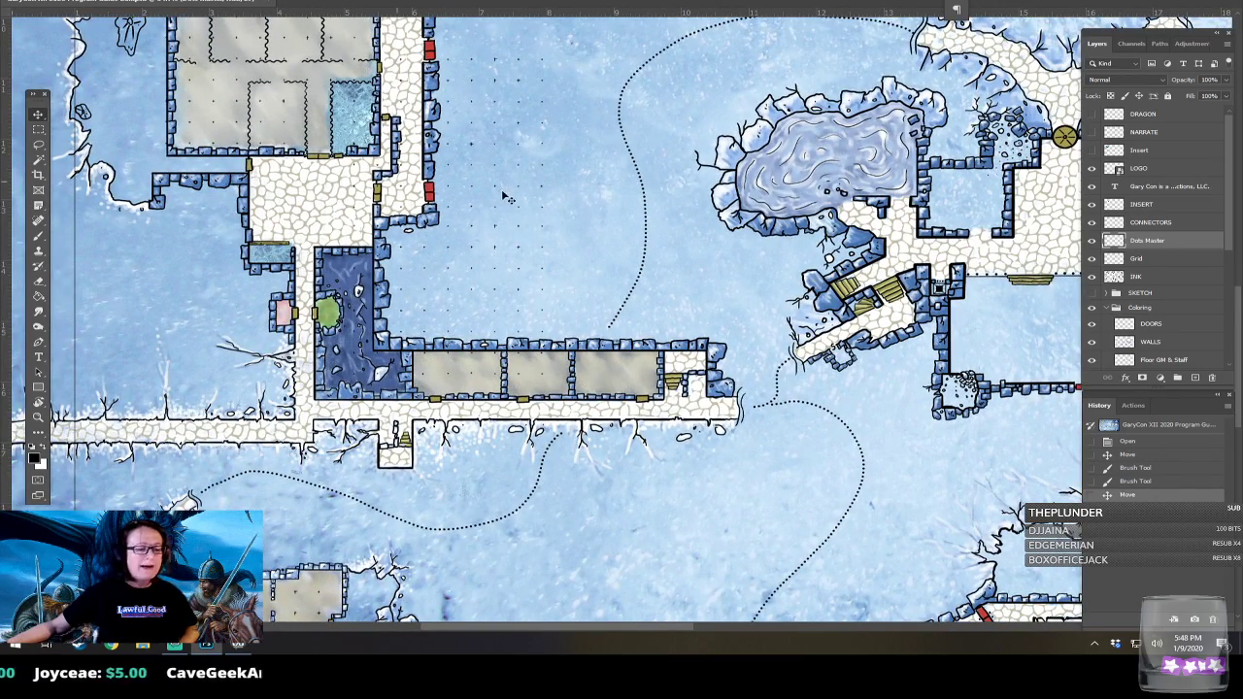
{"action": "key", "text": "ctrl"}
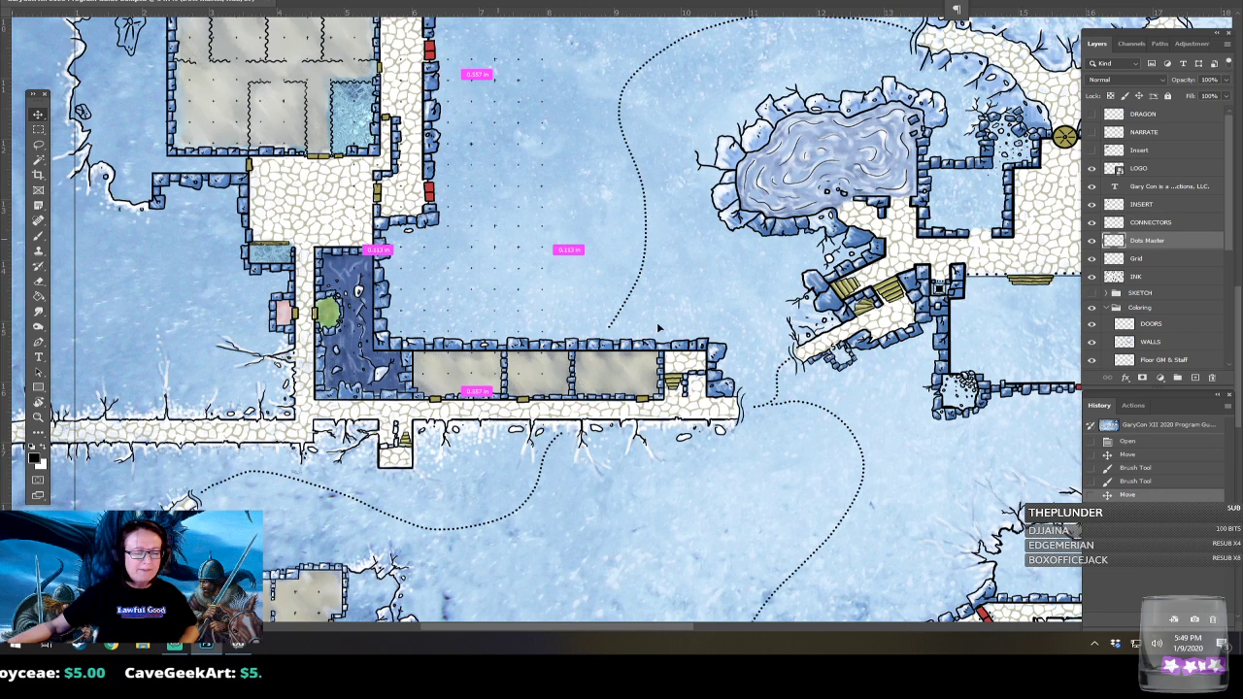
{"action": "left_click_drag", "start_coordinate": [658, 322], "coordinate": [608, 374]}
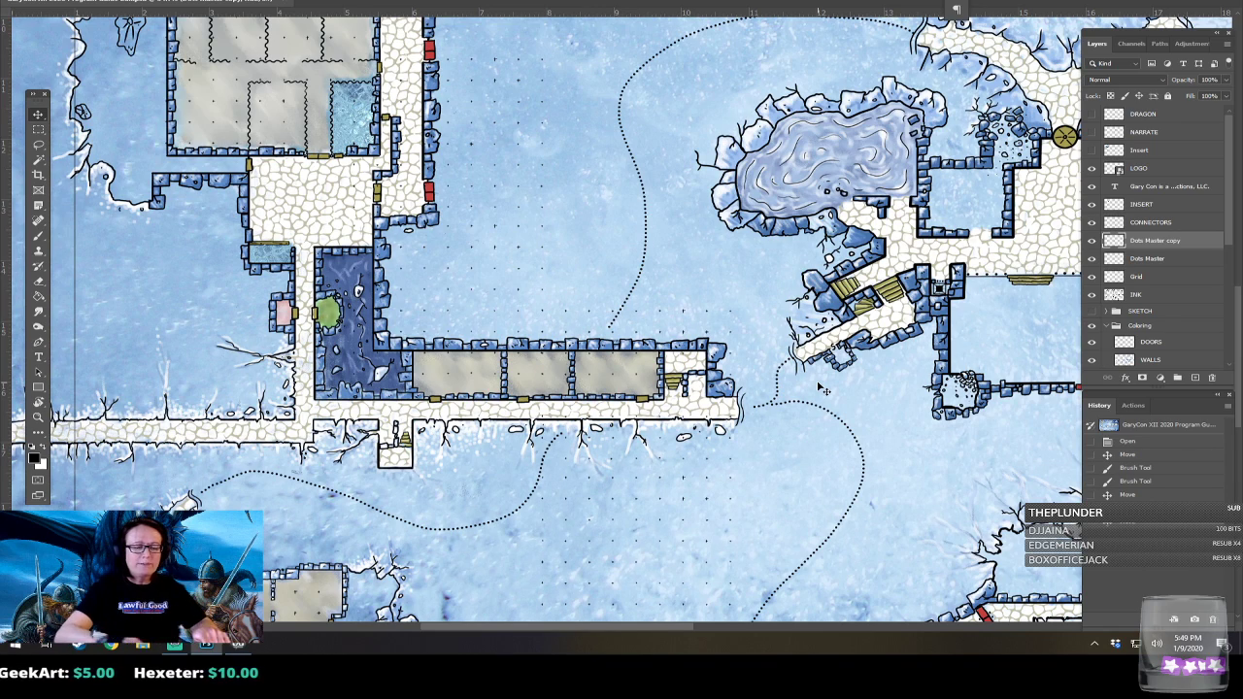
Straighten the view and fine-tune the copied dot grid's horizontal position so its marks line up with the original grid.
{"action": "scroll", "coordinate": [821, 389], "scroll_direction": "up", "scroll_amount": 3}
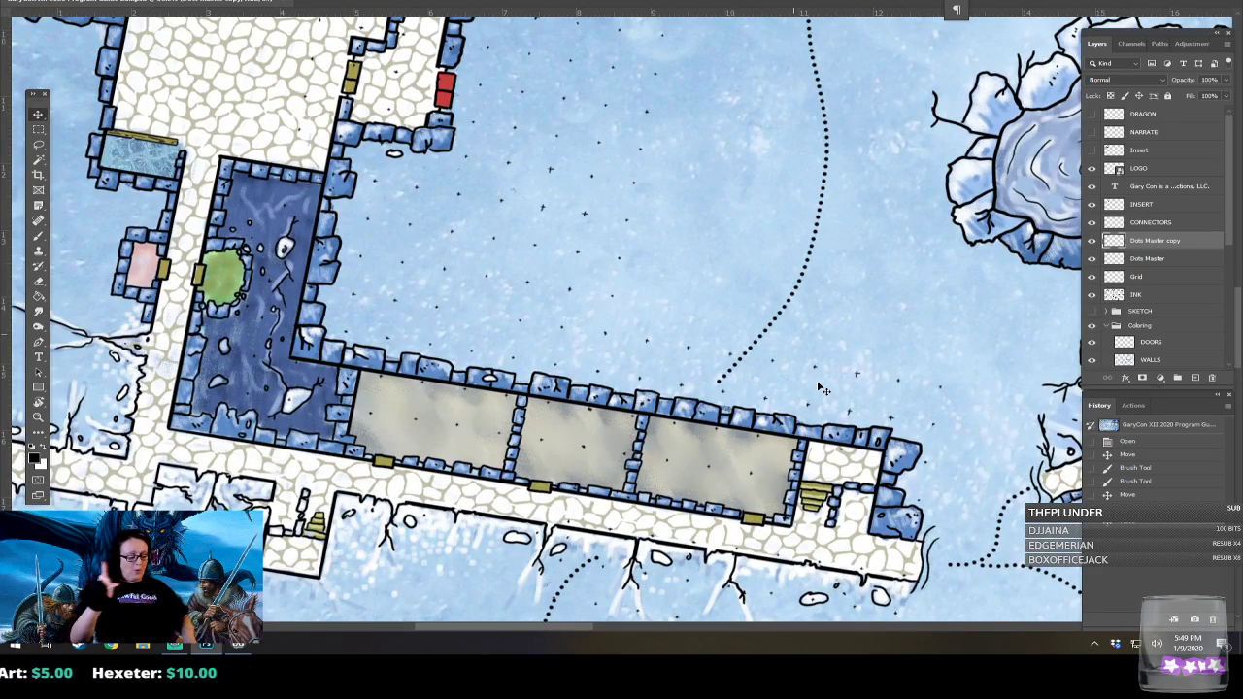
{"action": "scroll", "coordinate": [821, 389], "scroll_direction": "up", "scroll_amount": 2}
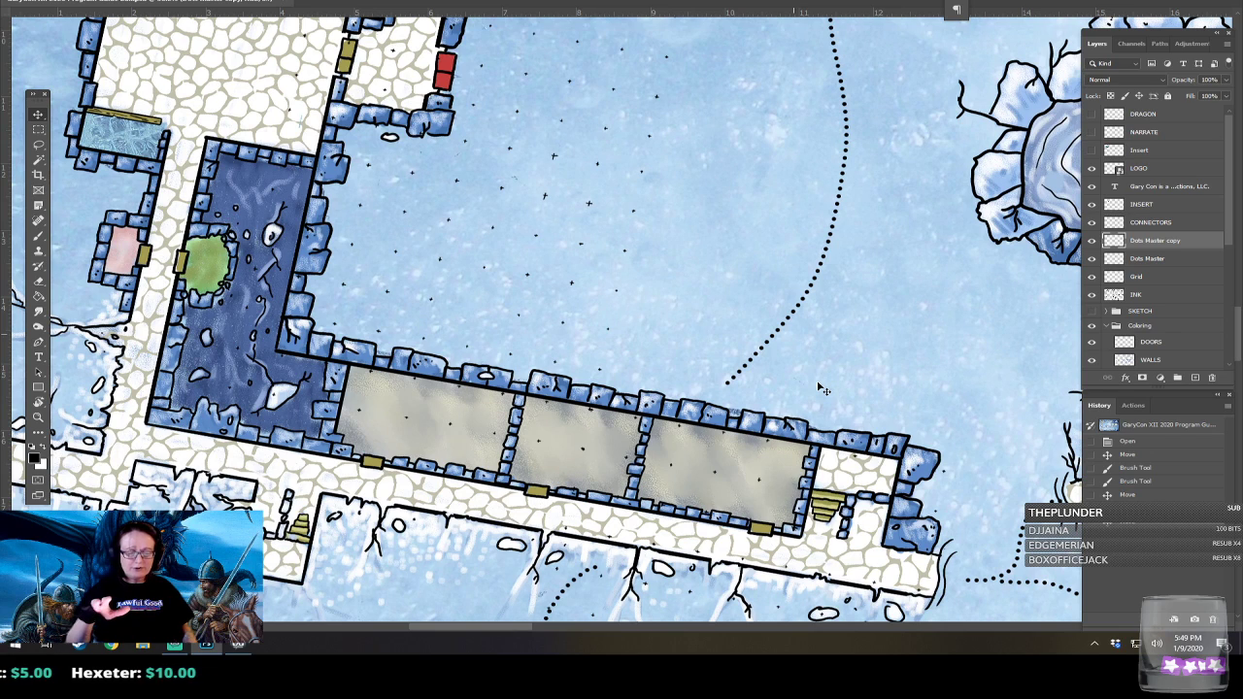
{"action": "scroll", "coordinate": [821, 388], "scroll_direction": "up", "scroll_amount": 2}
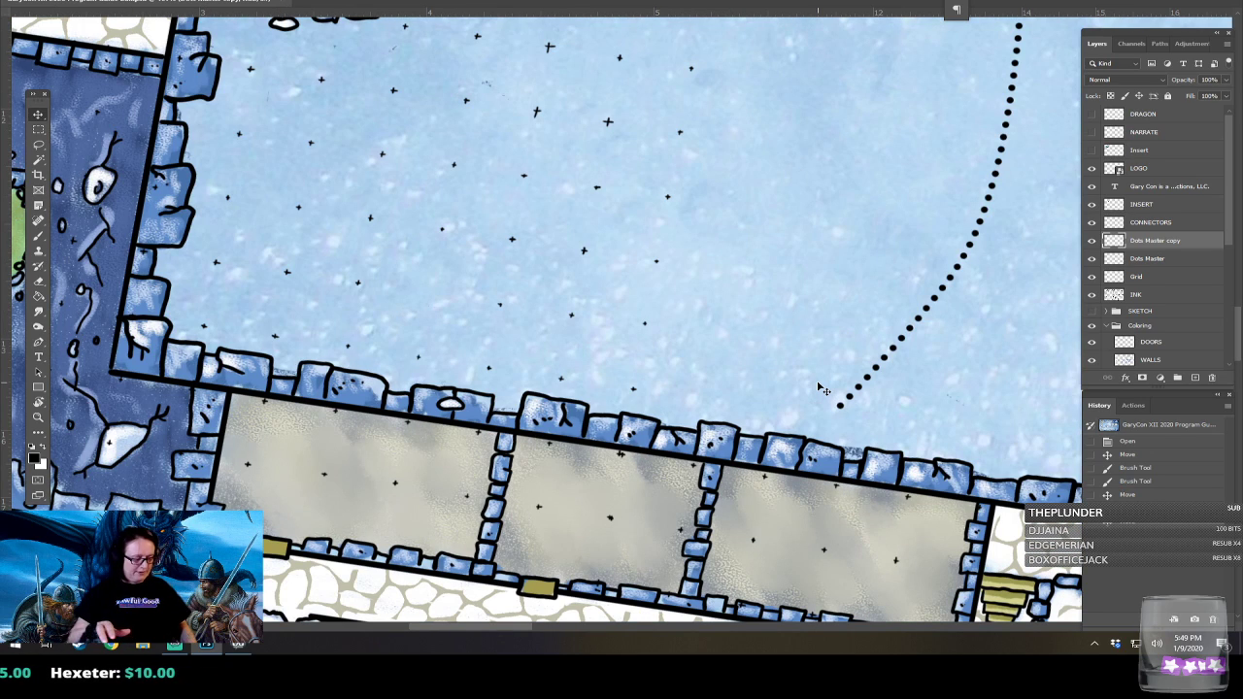
{"action": "key", "text": "Escape"}
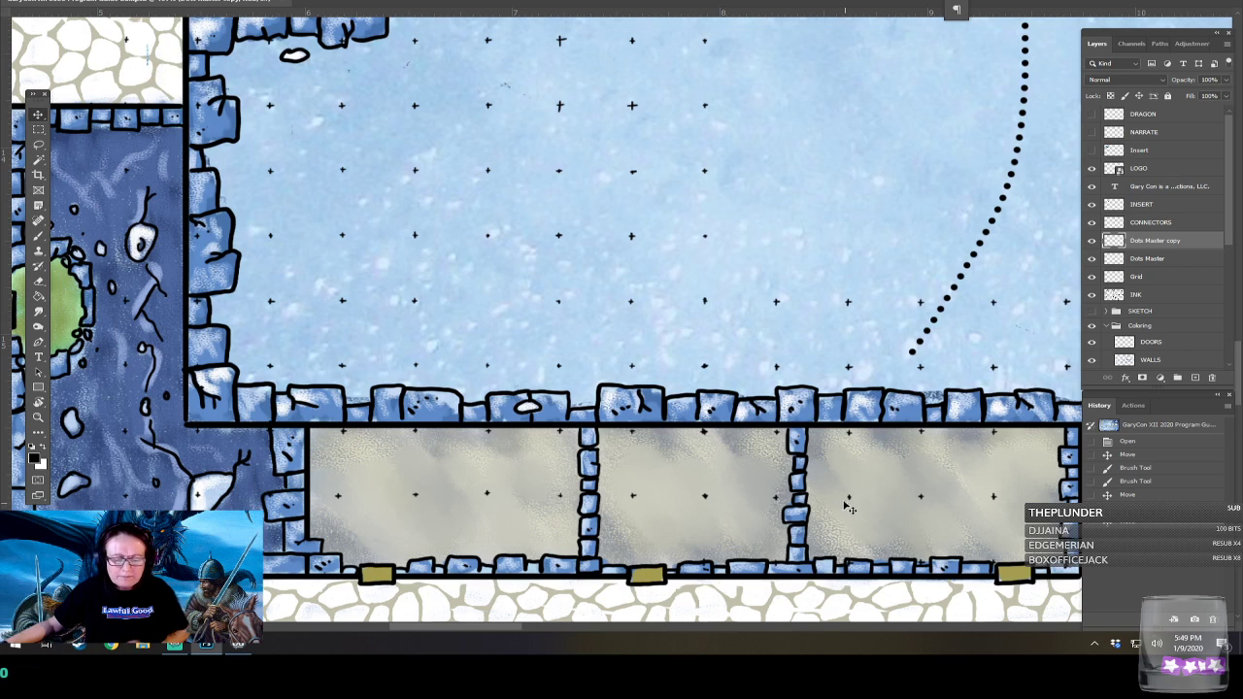
{"action": "mouse_move", "coordinate": [857, 505]}
{"action": "left_mouse_down"}
{"action": "mouse_move", "coordinate": [872, 496]}
{"action": "mouse_move", "coordinate": [851, 506]}
{"action": "left_mouse_up"}
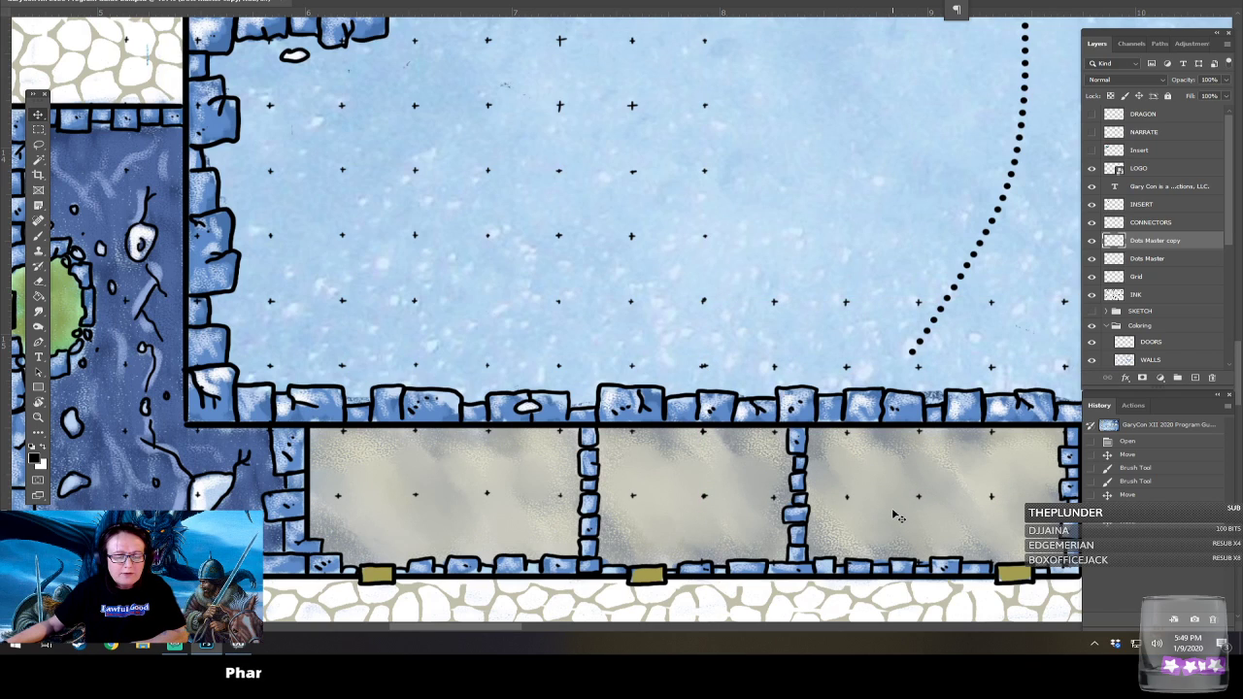
{"action": "key", "text": "Right"}
{"action": "key", "text": "Right"}
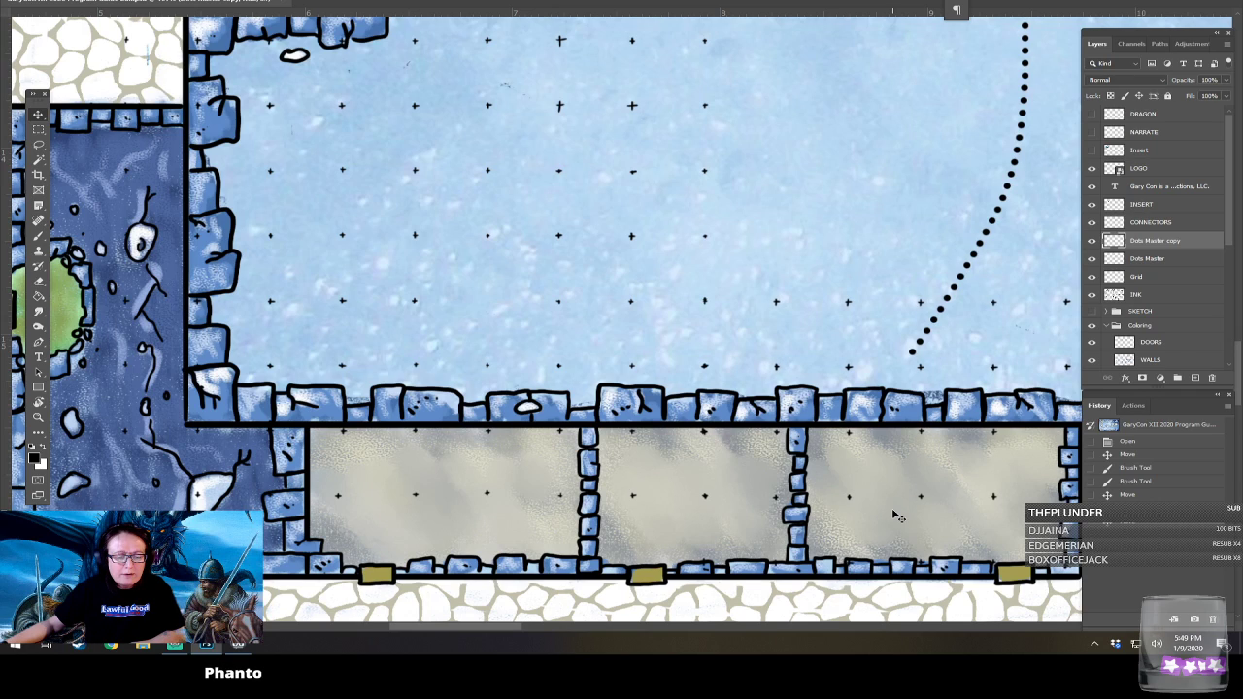
{"action": "key", "text": "0"}
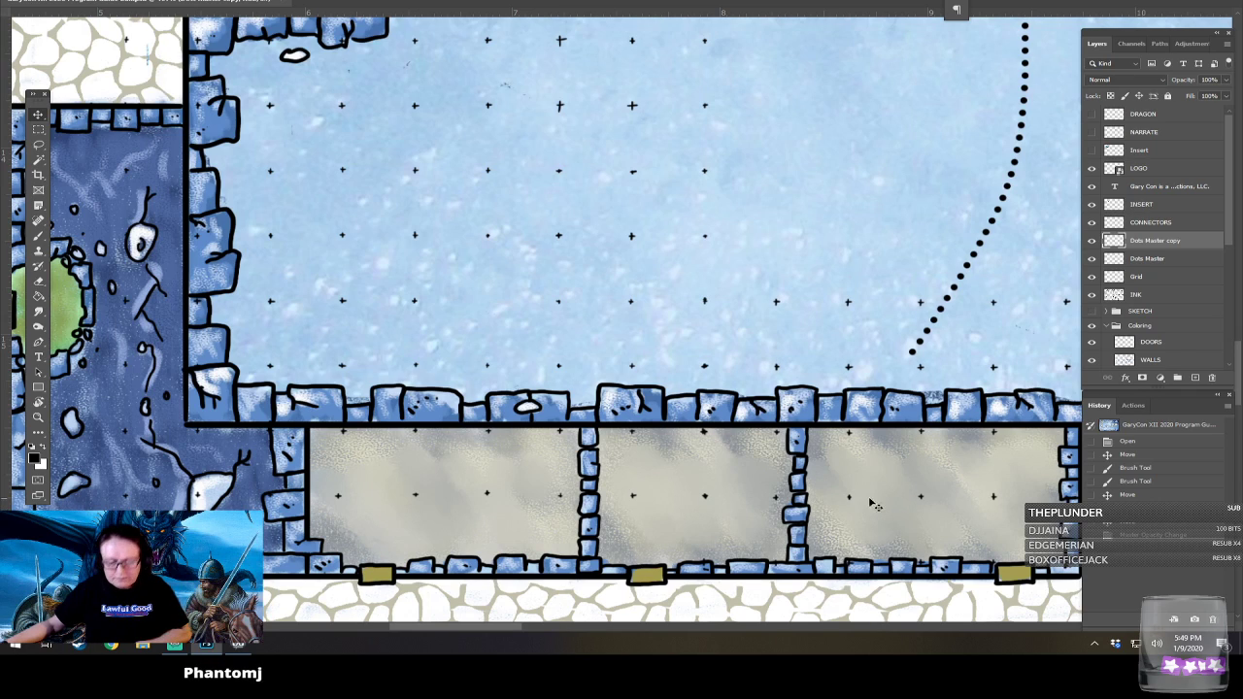
{"action": "key", "text": "Left"}
{"action": "key", "text": "Left"}
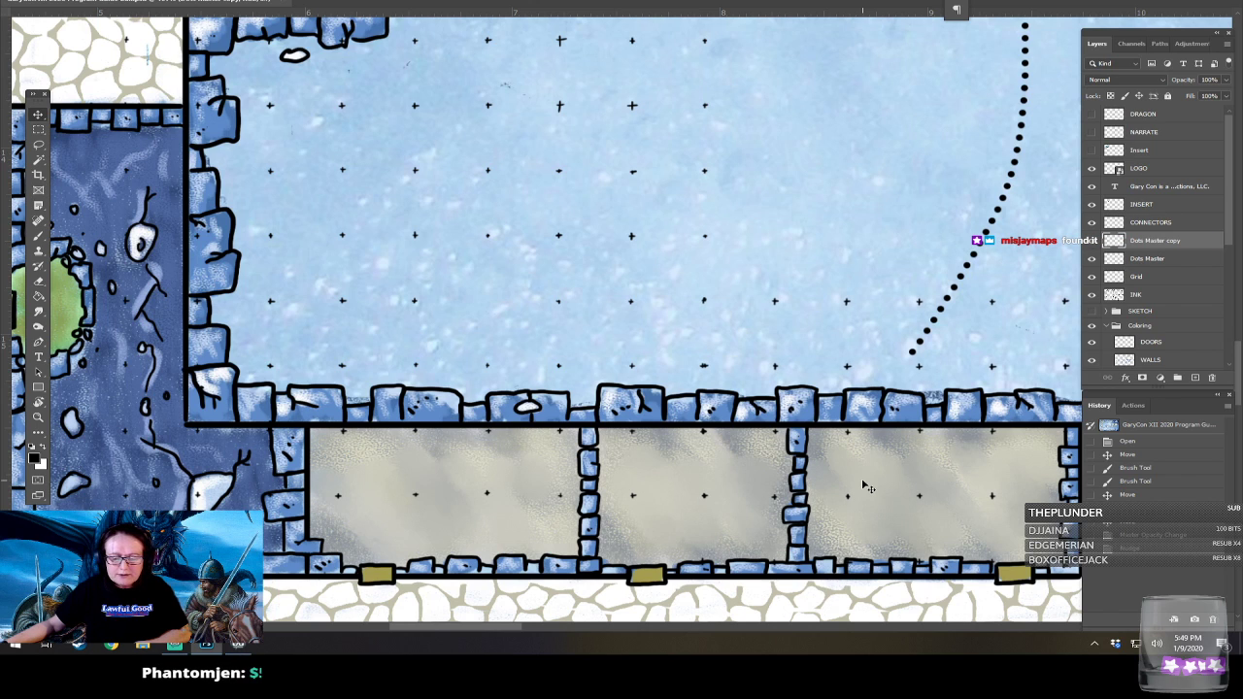
Examine the extended dot grid across the western, southern and central parts of the map.
{"action": "key", "text": "ctrl+minus"}
{"action": "key", "text": "ctrl+minus"}
{"action": "key", "text": "ctrl+minus"}
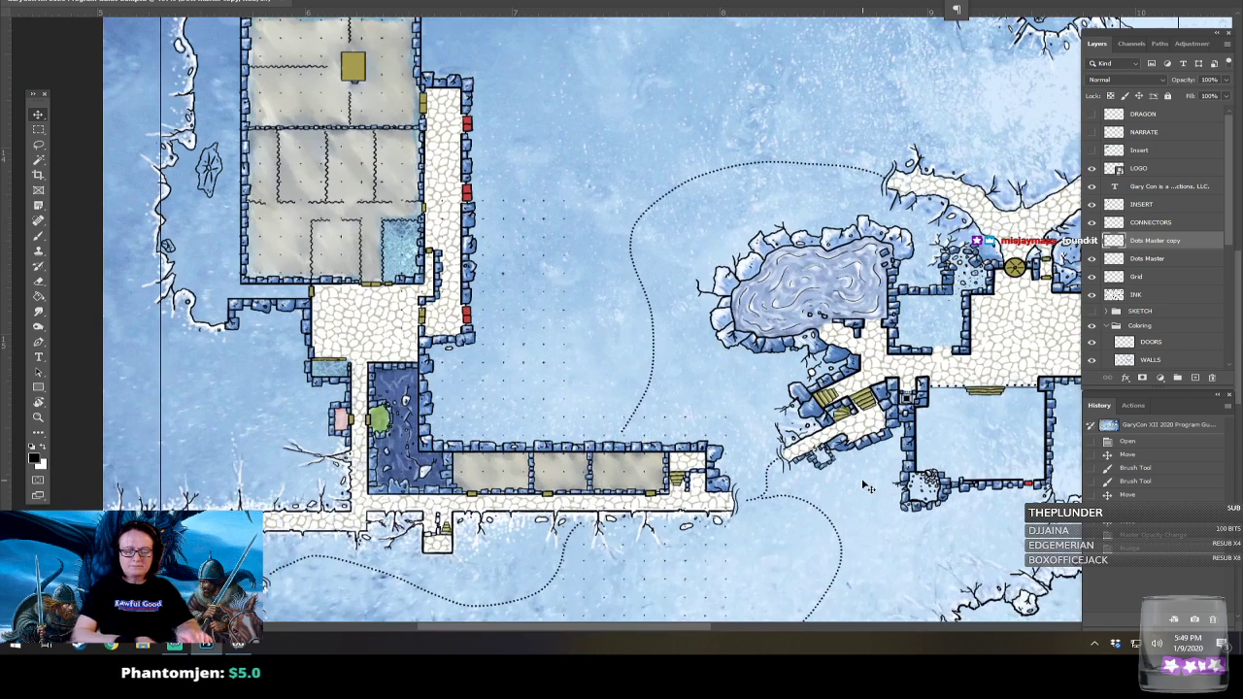
{"action": "scroll", "coordinate": [862, 485], "scroll_direction": "down", "scroll_amount": 1}
{"action": "scroll", "coordinate": [863, 486], "scroll_direction": "up", "scroll_amount": 3}
{"action": "scroll", "coordinate": [863, 486], "scroll_direction": "right", "scroll_amount": 1}
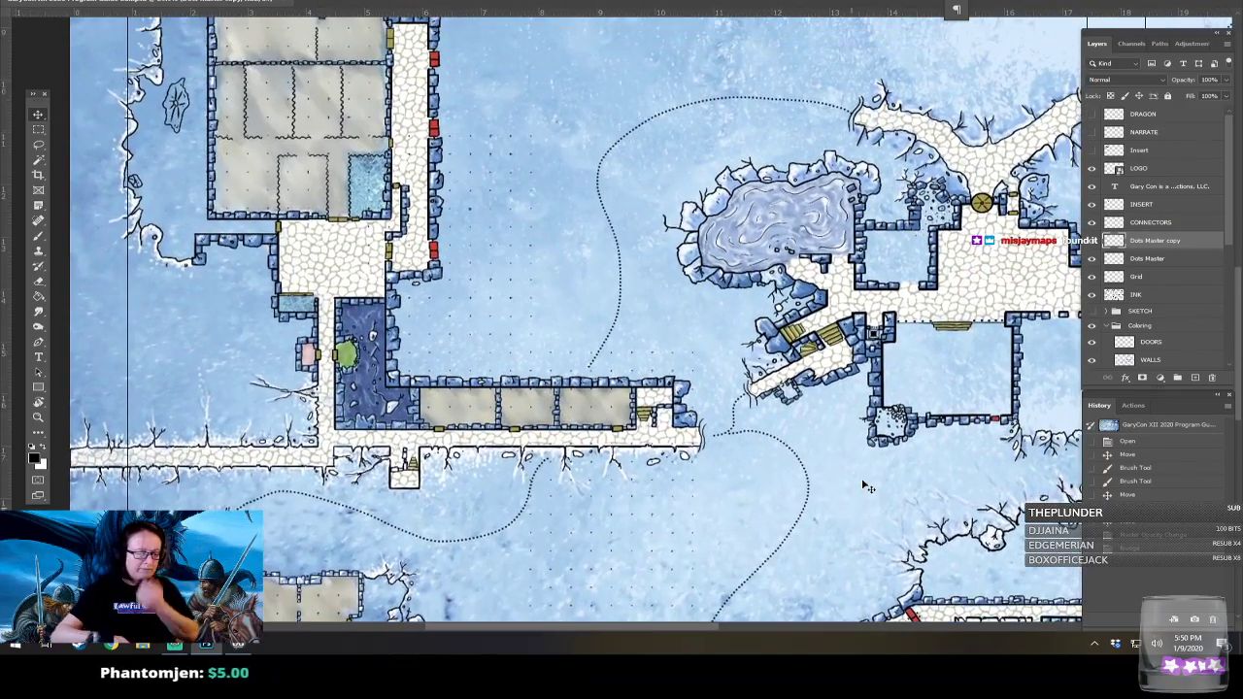
{"action": "scroll", "coordinate": [862, 483], "scroll_direction": "up", "scroll_amount": 1}
{"action": "scroll", "coordinate": [862, 482], "scroll_direction": "right", "scroll_amount": 1}
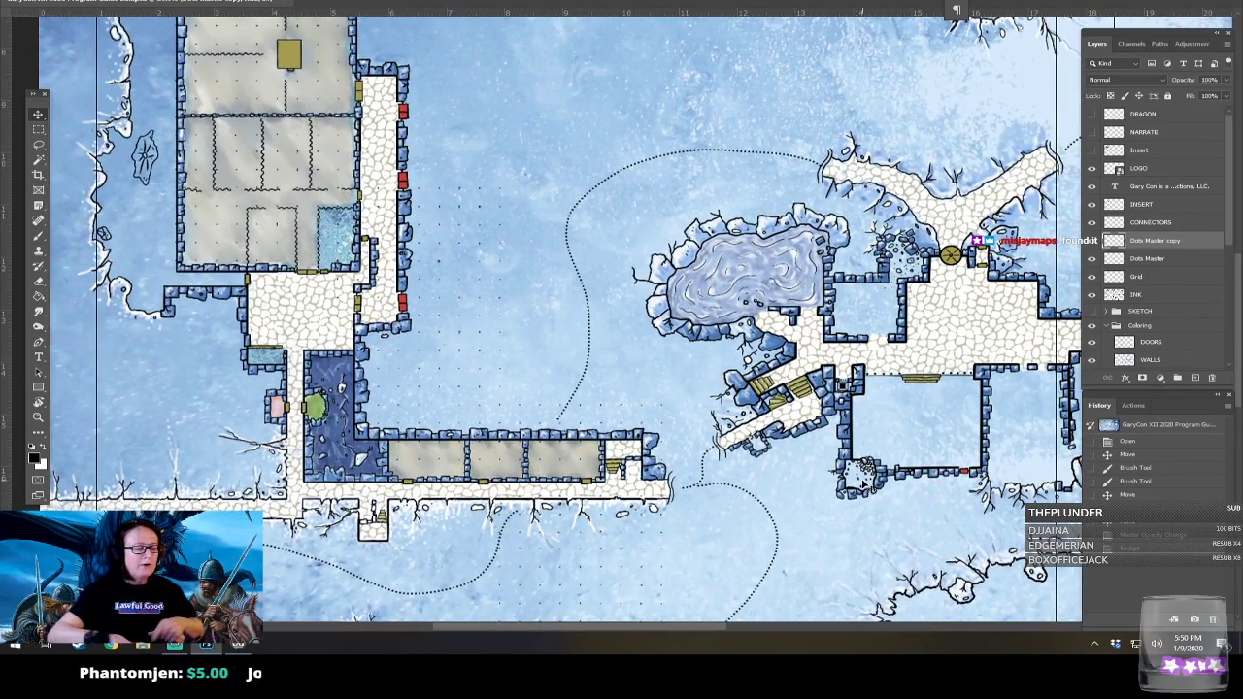
{"action": "scroll", "coordinate": [862, 483], "scroll_direction": "up", "scroll_amount": 2}
{"action": "scroll", "coordinate": [862, 482], "scroll_direction": "left", "scroll_amount": 2}
{"action": "scroll", "coordinate": [863, 482], "scroll_direction": "right", "scroll_amount": 1}
{"action": "scroll", "coordinate": [864, 485], "scroll_direction": "down", "scroll_amount": 5}
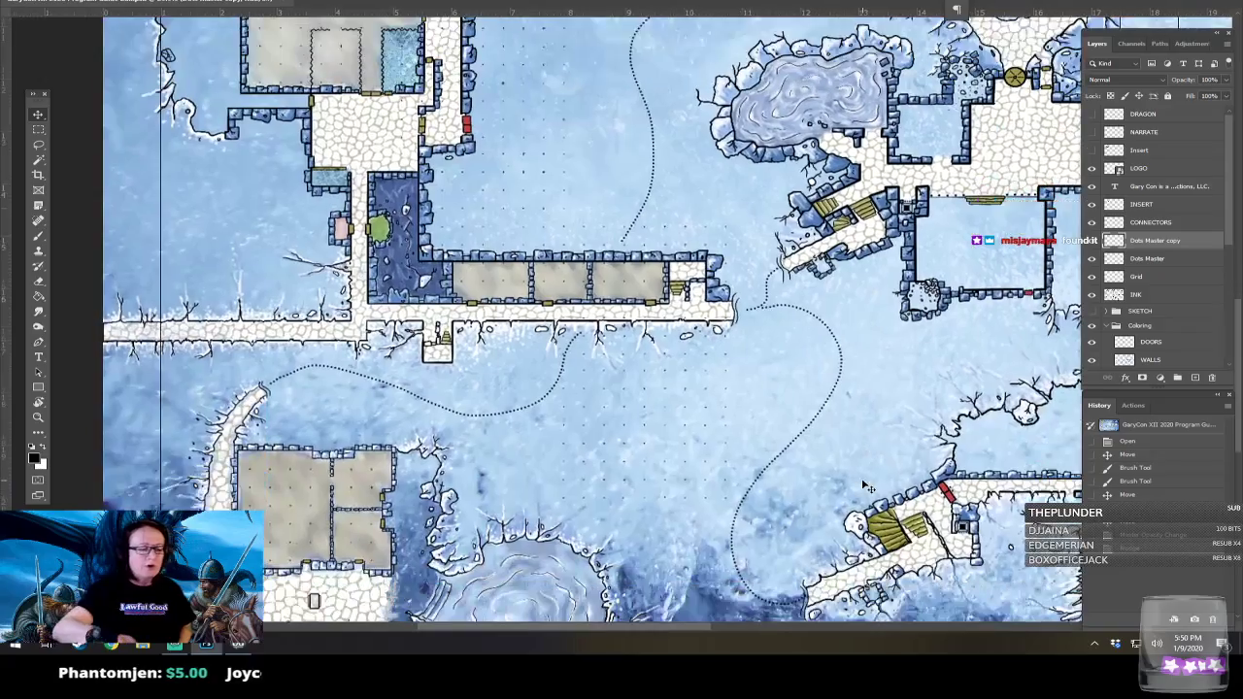
{"action": "scroll", "coordinate": [868, 486], "scroll_direction": "up", "scroll_amount": 1}
{"action": "scroll", "coordinate": [867, 487], "scroll_direction": "right", "scroll_amount": 1}
{"action": "scroll", "coordinate": [867, 487], "scroll_direction": "down", "scroll_amount": 3}
{"action": "scroll", "coordinate": [867, 486], "scroll_direction": "right", "scroll_amount": 1}
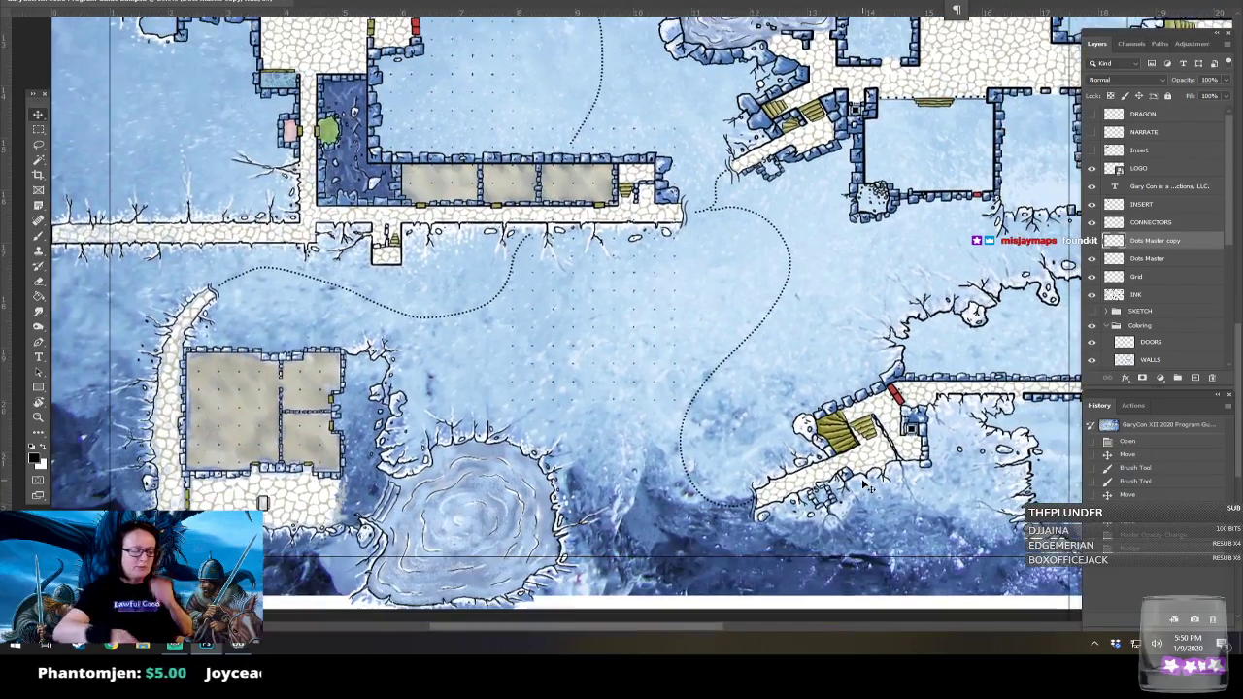
{"action": "scroll", "coordinate": [868, 487], "scroll_direction": "up", "scroll_amount": 5}
{"action": "scroll", "coordinate": [867, 487], "scroll_direction": "right", "scroll_amount": 2}
{"action": "scroll", "coordinate": [862, 483], "scroll_direction": "right", "scroll_amount": 3}
{"action": "scroll", "coordinate": [863, 483], "scroll_direction": "down", "scroll_amount": 1}
{"action": "scroll", "coordinate": [862, 483], "scroll_direction": "up", "scroll_amount": 3}
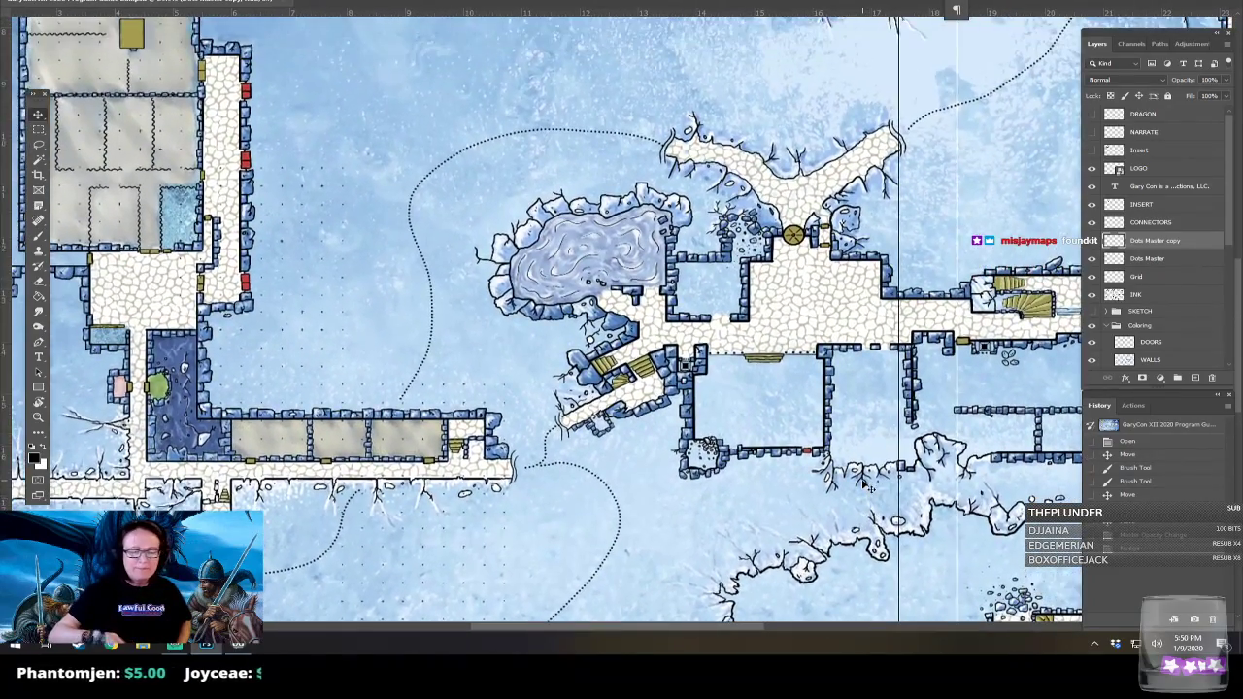
{"action": "scroll", "coordinate": [862, 482], "scroll_direction": "right", "scroll_amount": 2}
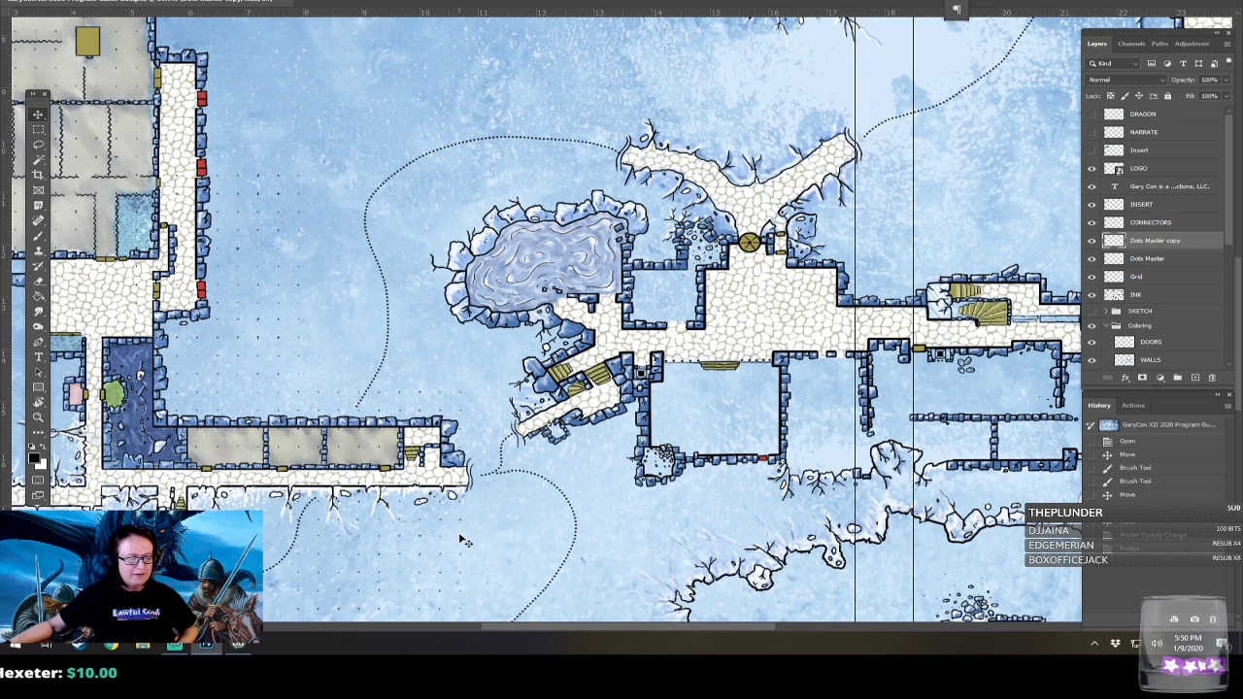
Duplicate the Dots Master copy layer and position the new dot grid over the large grey hall in the east of the map.
{"action": "key", "text": "ctrl"}
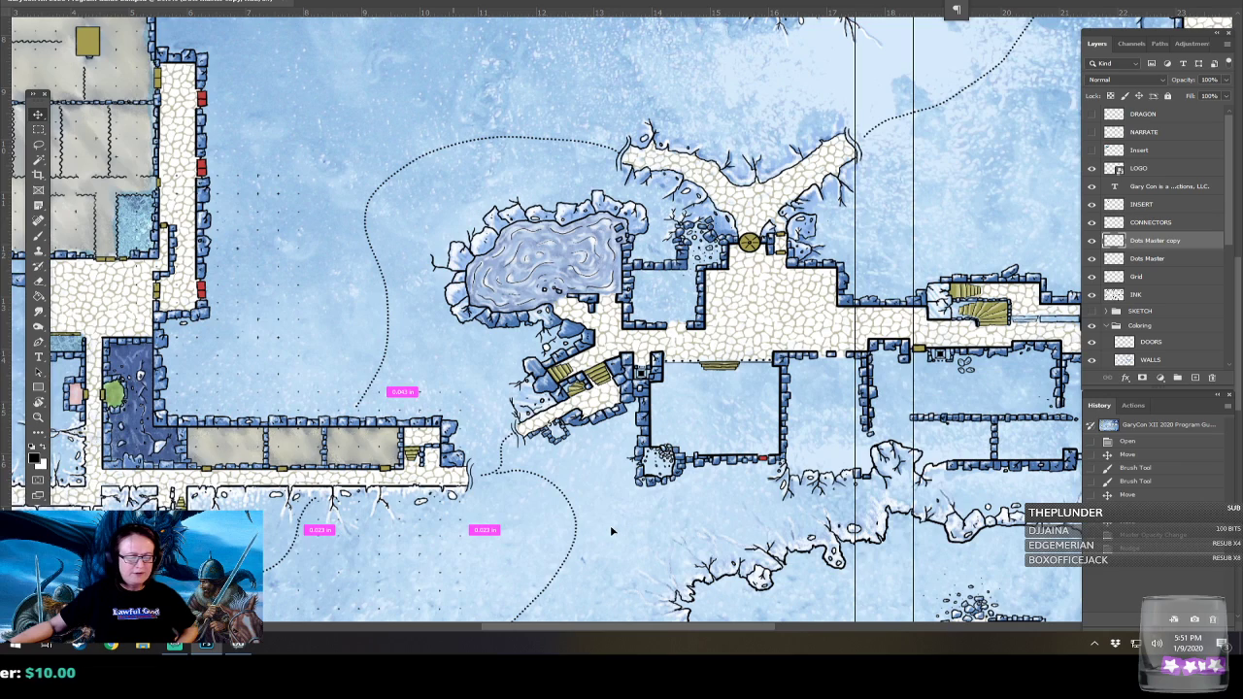
{"action": "left_click_drag", "start_coordinate": [612, 531], "coordinate": [588, 289]}
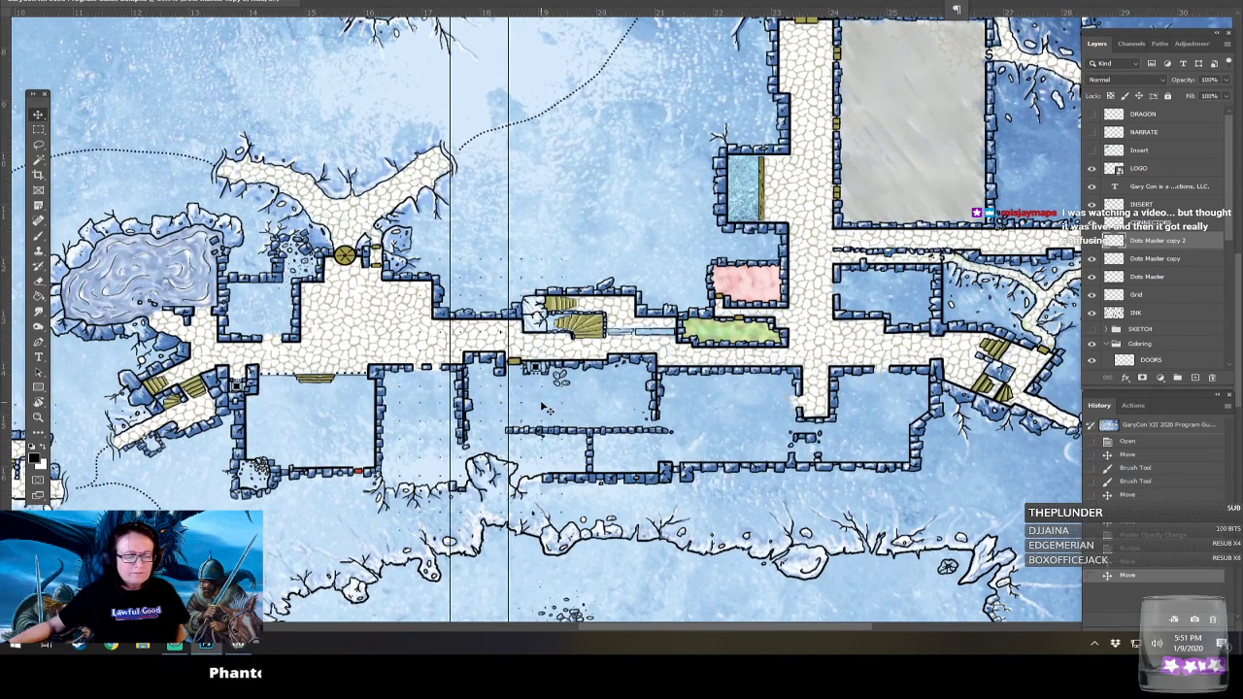
{"action": "left_click_drag", "start_coordinate": [546, 409], "coordinate": [989, 161]}
{"action": "left_click_drag", "start_coordinate": [989, 97], "coordinate": [782, 355]}
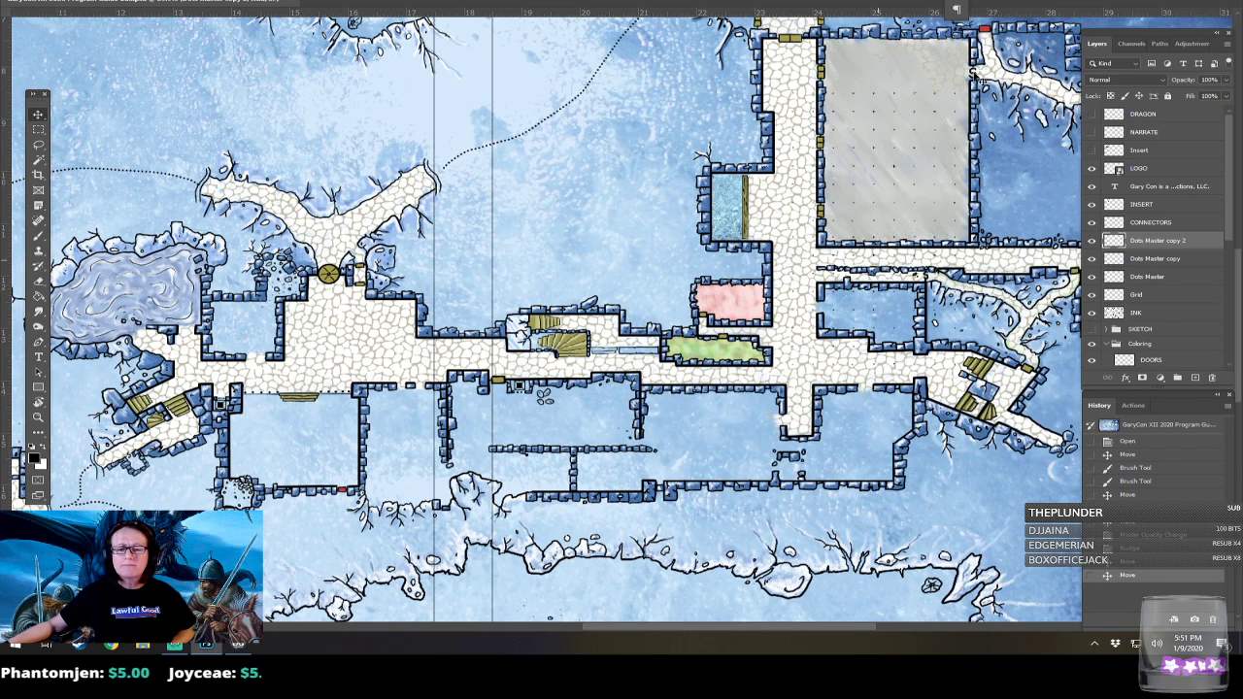
{"action": "left_click_drag", "start_coordinate": [922, 119], "coordinate": [663, 329]}
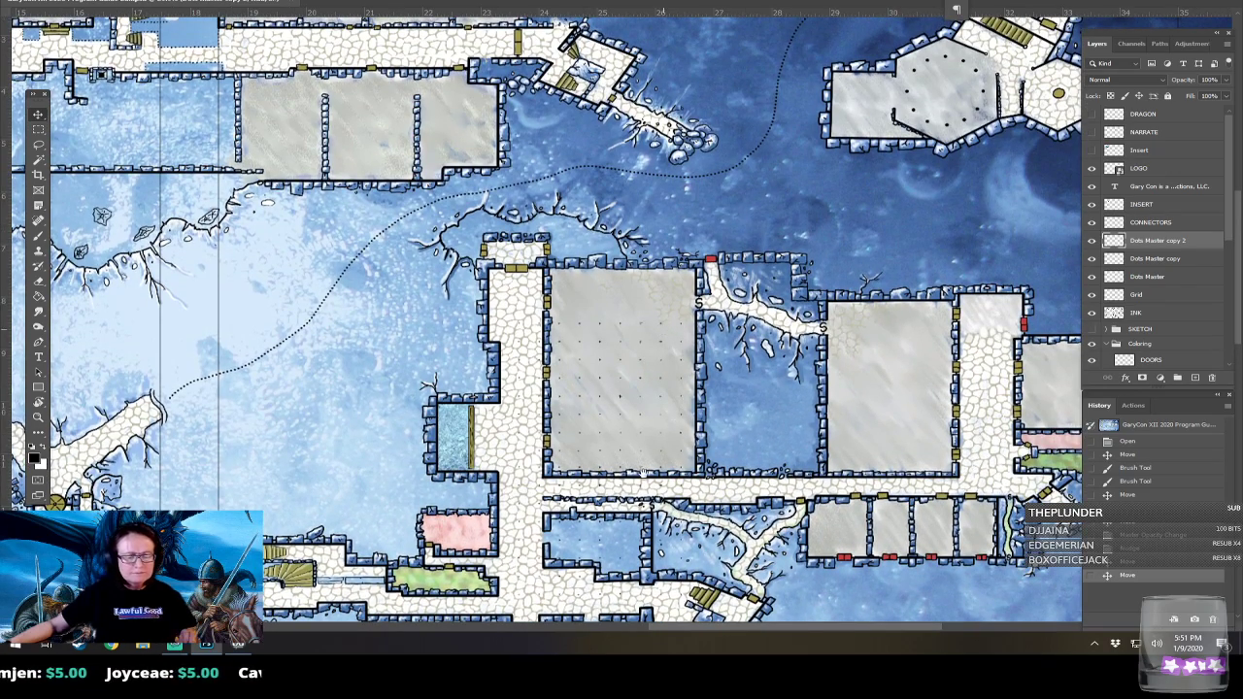
{"action": "left_click_drag", "start_coordinate": [645, 450], "coordinate": [671, 323]}
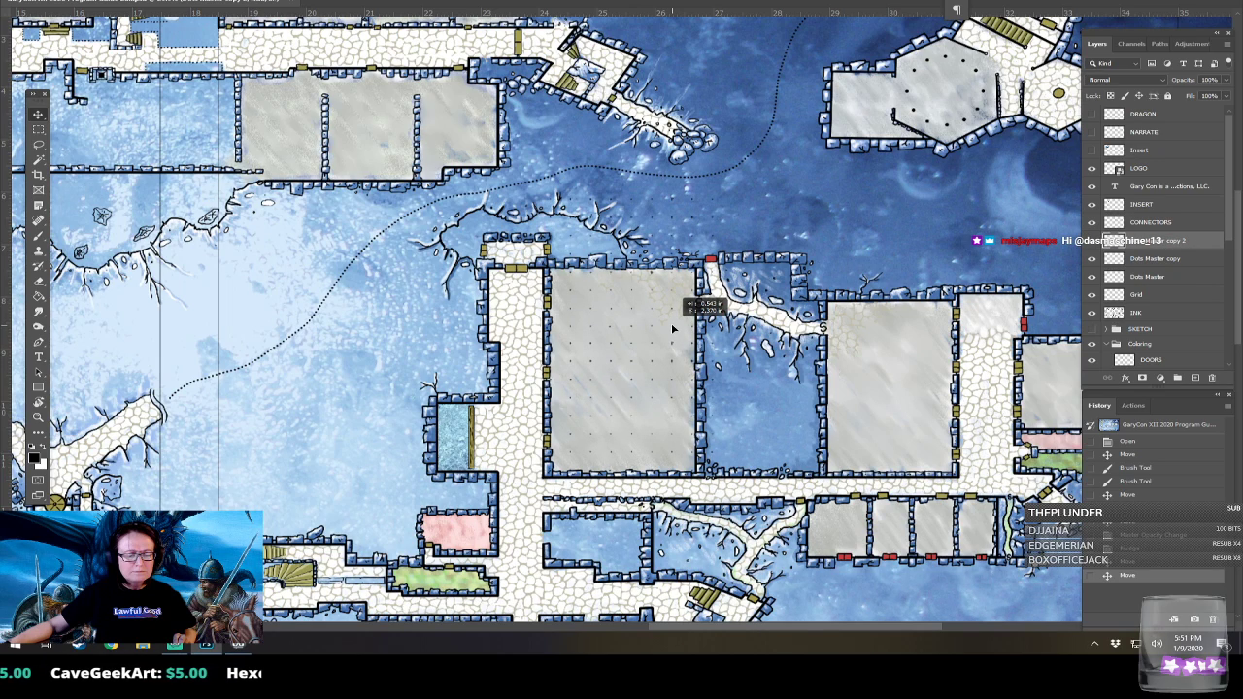
{"action": "left_click_drag", "start_coordinate": [671, 322], "coordinate": [671, 322]}
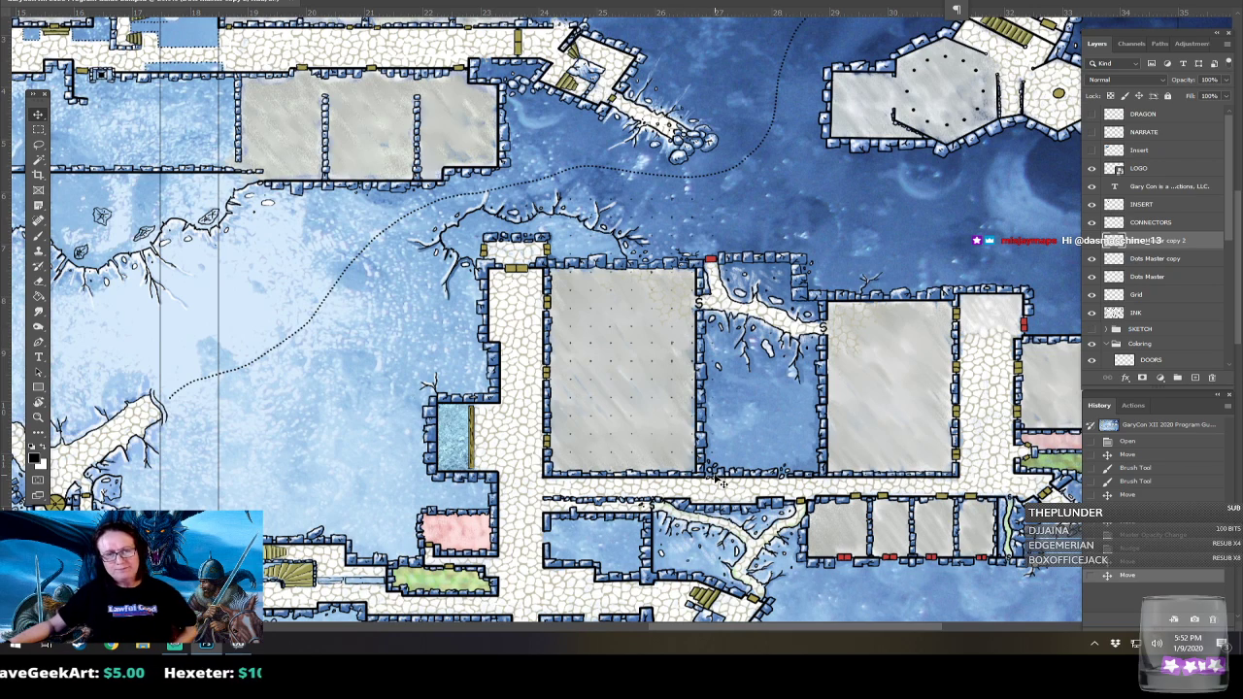
Look at the Roppongi_final.png city map in the Dropbox browser window and close that window.
{"action": "left_click_drag", "start_coordinate": [743, 486], "coordinate": [615, 473]}
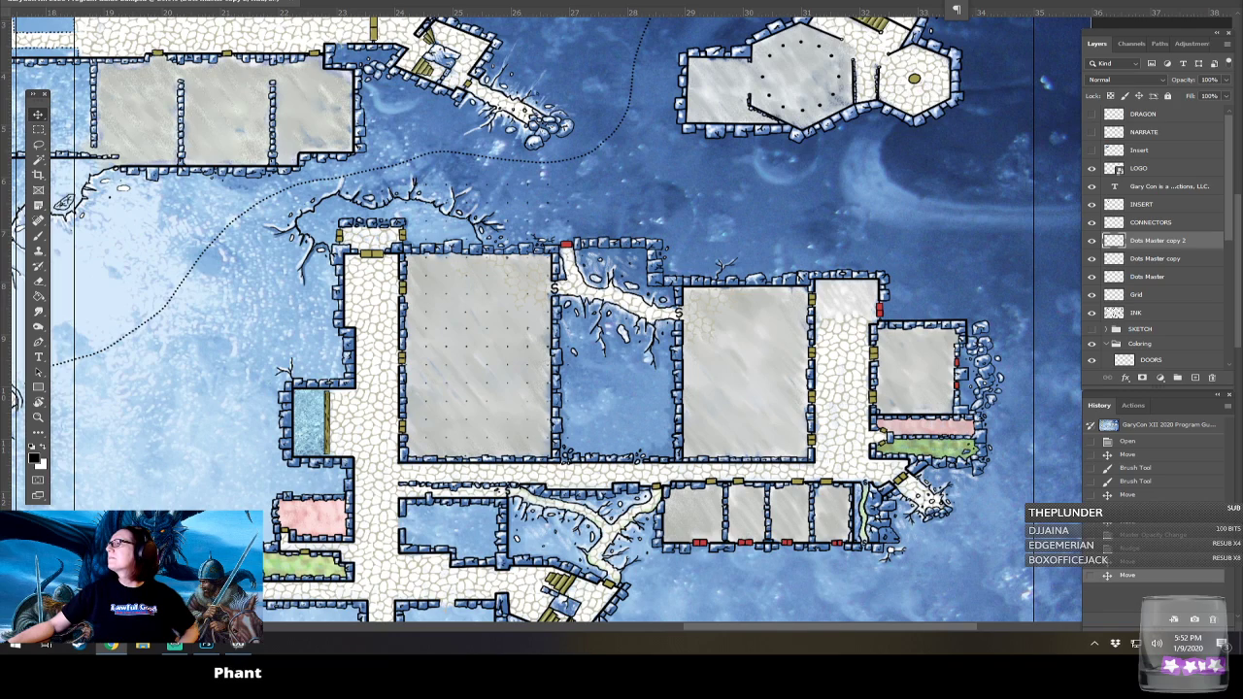
{"action": "left_click_drag", "start_coordinate": [1242, 181], "coordinate": [926, 69]}
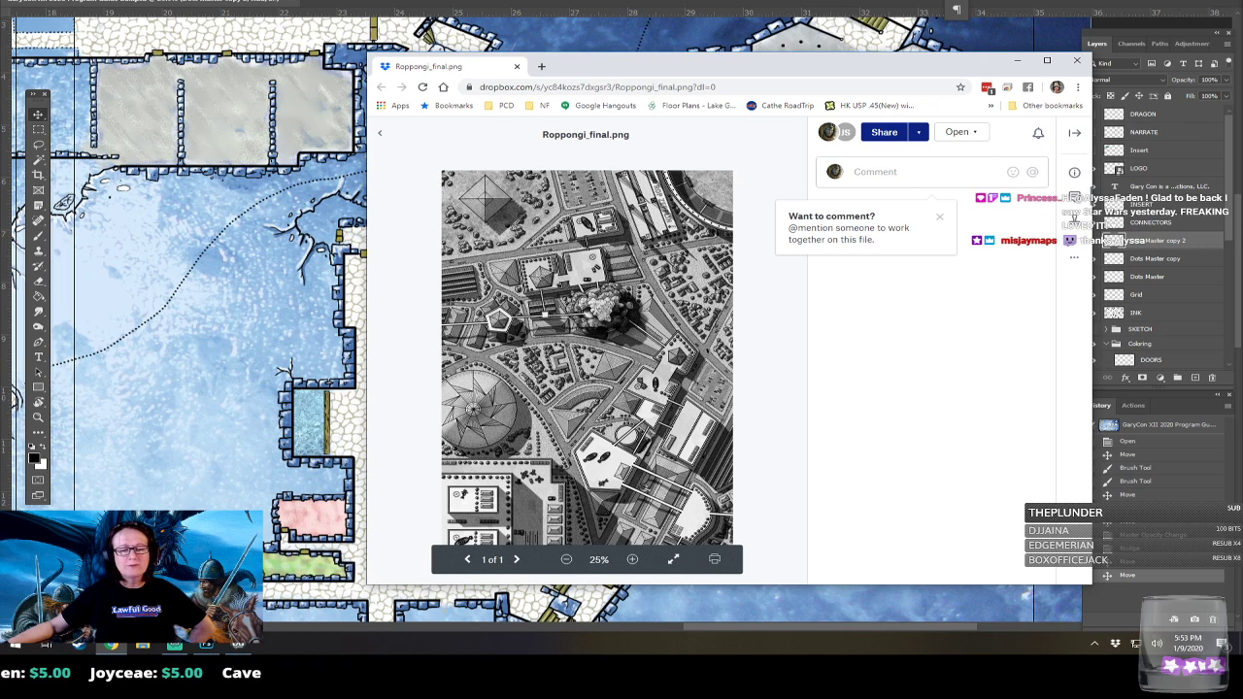
{"action": "left_click", "coordinate": [1074, 62]}
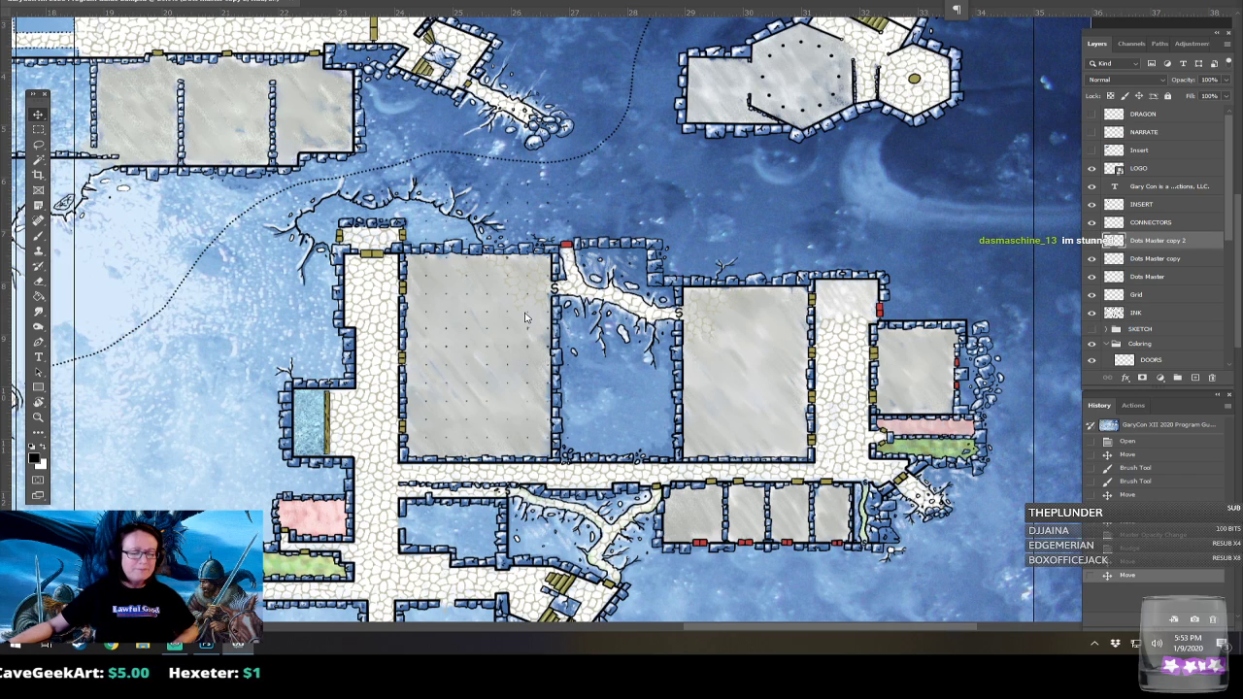
Duplicate the large hall's dot grid eastward across the second grey hall and align its marks with the existing grid.
{"action": "left_click_drag", "start_coordinate": [526, 295], "coordinate": [527, 299]}
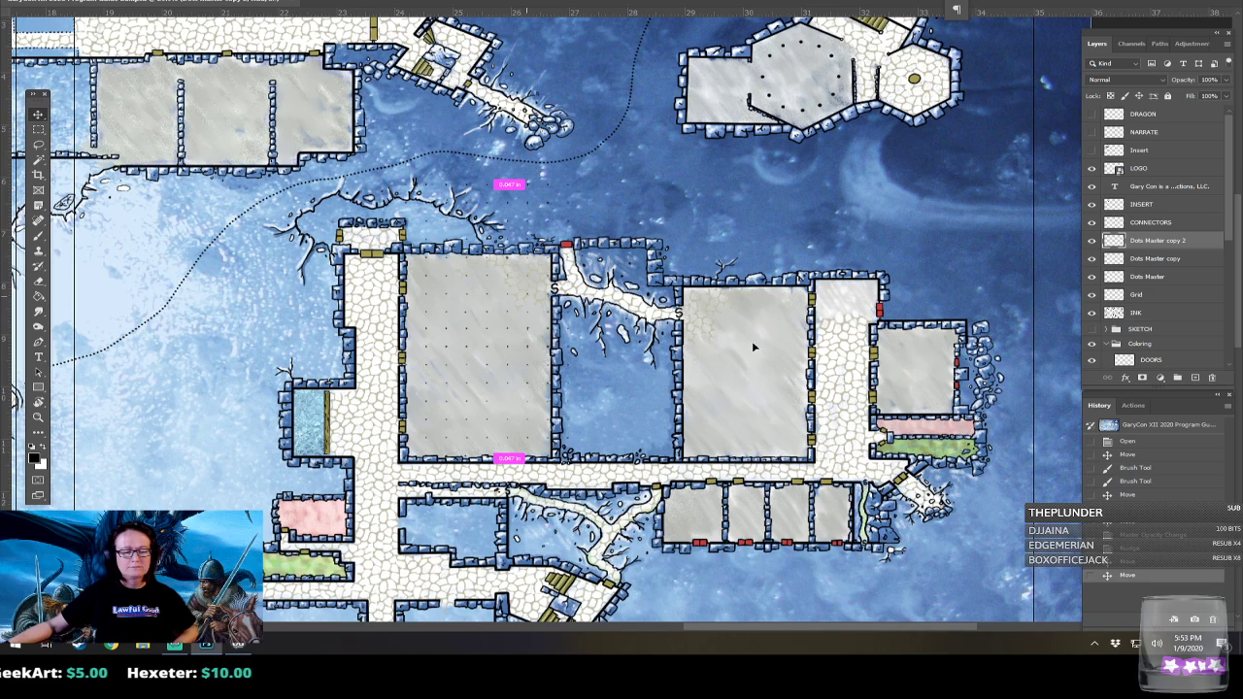
{"action": "left_click_drag", "start_coordinate": [752, 343], "coordinate": [754, 347], "text": "alt"}
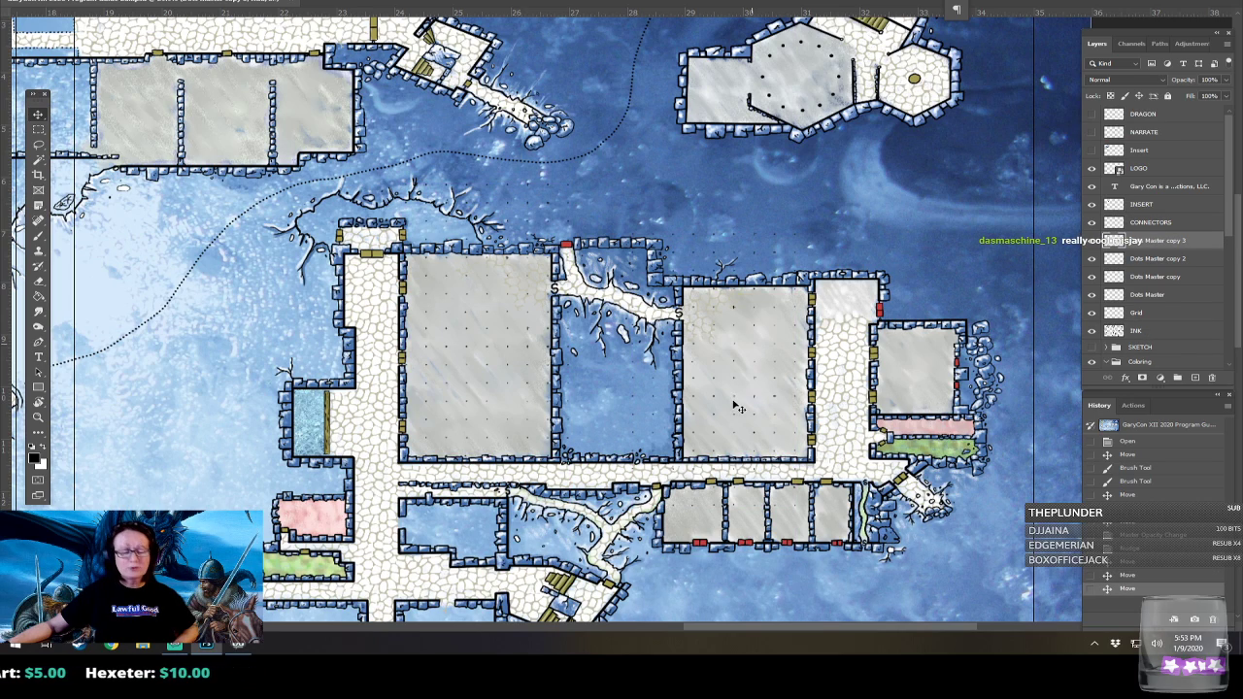
{"action": "left_click_drag", "start_coordinate": [724, 406], "coordinate": [664, 353]}
{"action": "left_click_drag", "start_coordinate": [677, 331], "coordinate": [676, 331]}
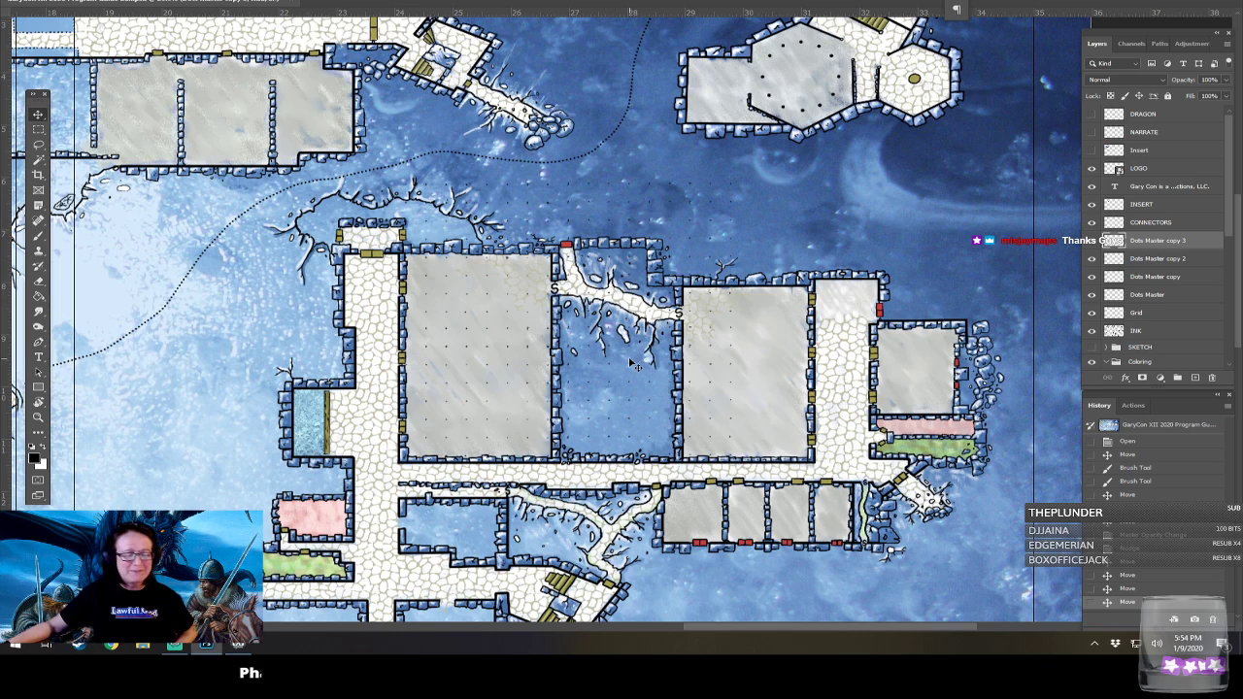
Duplicate the Dots Master copy 3 grid farther east over the cobbled corridor and align it with the neighbouring dots.
{"action": "left_click_drag", "start_coordinate": [630, 365], "coordinate": [667, 393], "text": "alt"}
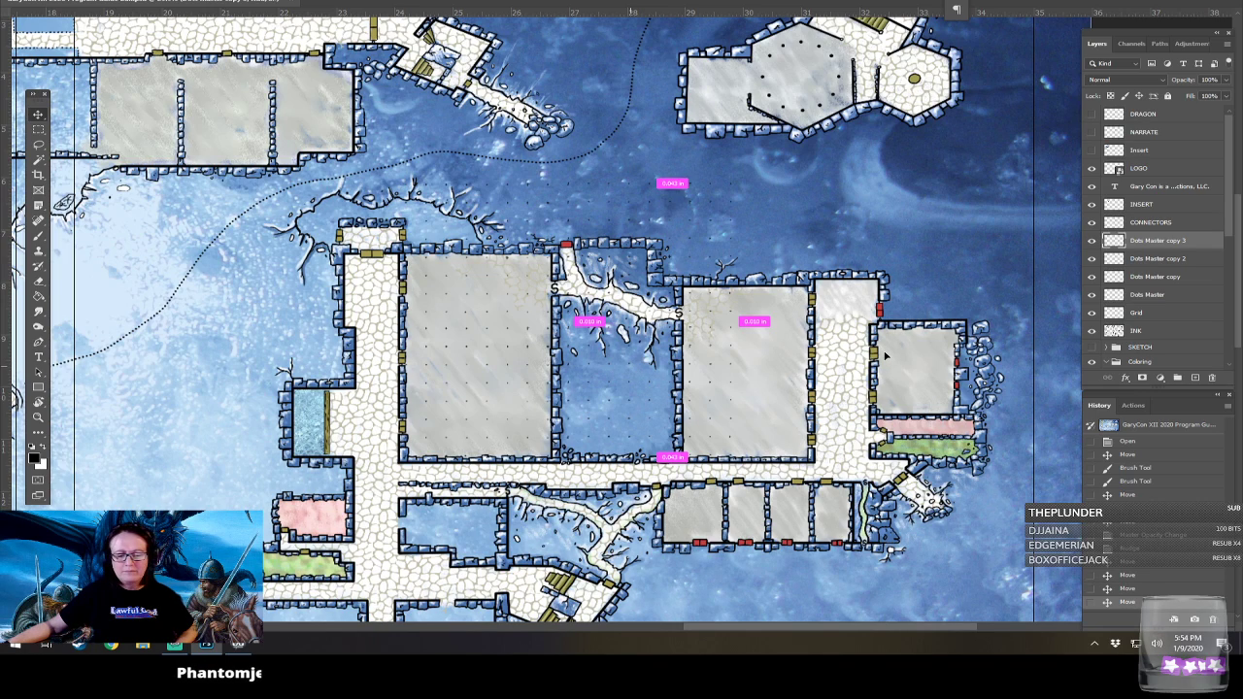
{"action": "left_click_drag", "start_coordinate": [885, 355], "coordinate": [884, 355], "text": "alt"}
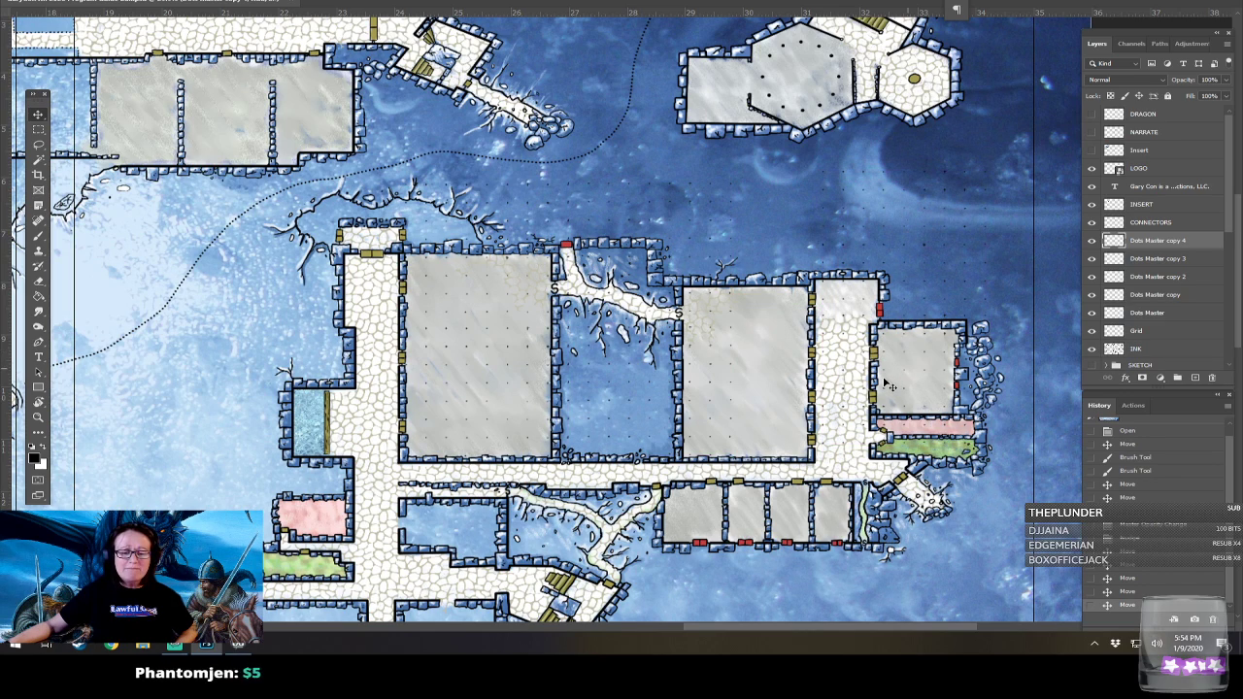
{"action": "left_click_drag", "start_coordinate": [888, 386], "coordinate": [817, 385]}
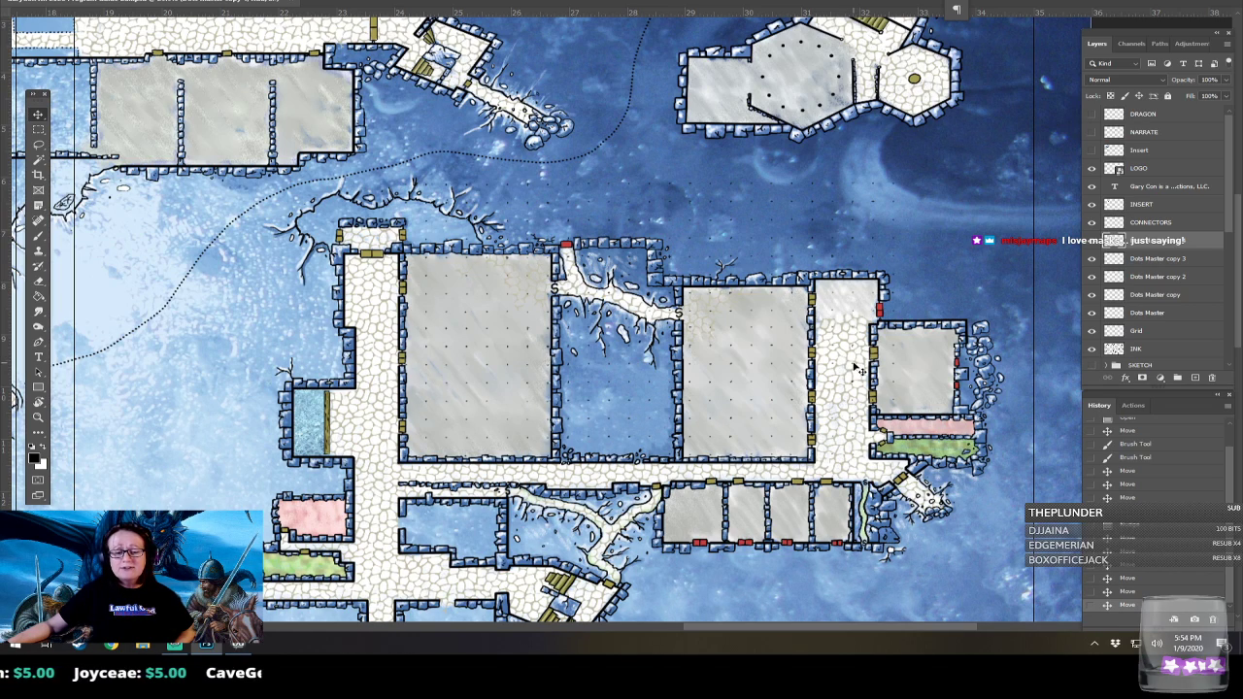
Duplicate the Dots Master copy 4 grid past the small easternmost room to the map's edge and line up its marks.
{"action": "key", "text": "ctrl"}
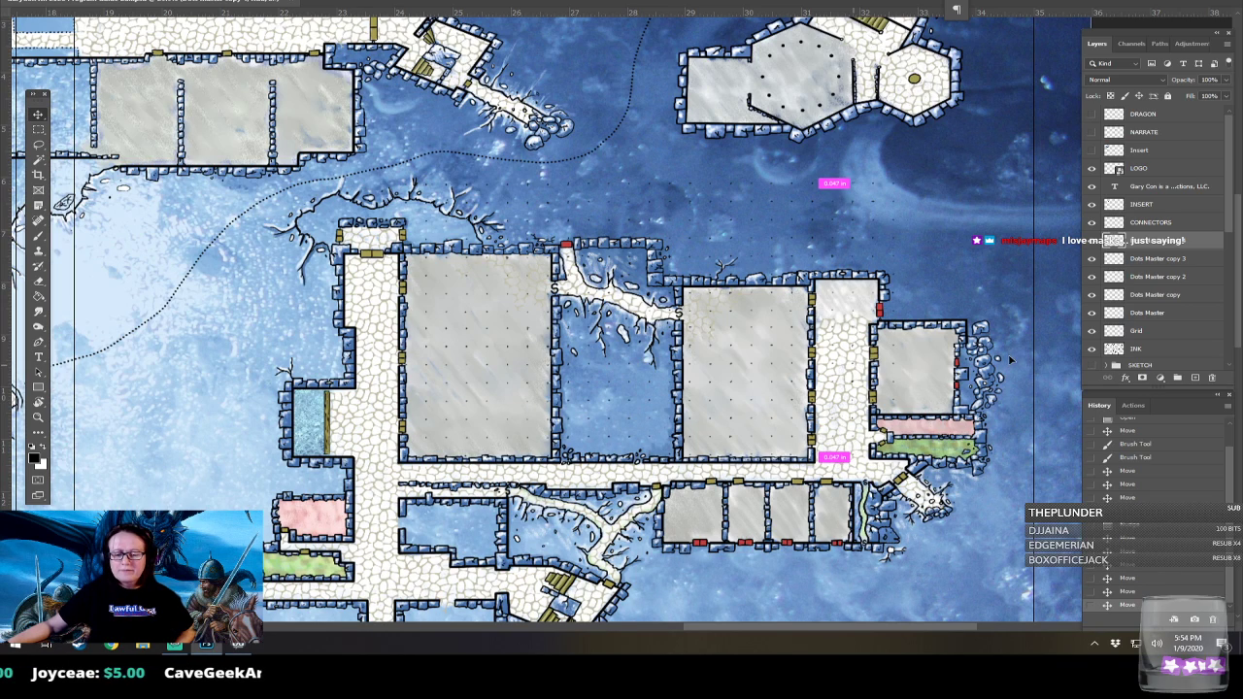
{"action": "left_click_drag", "start_coordinate": [1010, 360], "coordinate": [1009, 360]}
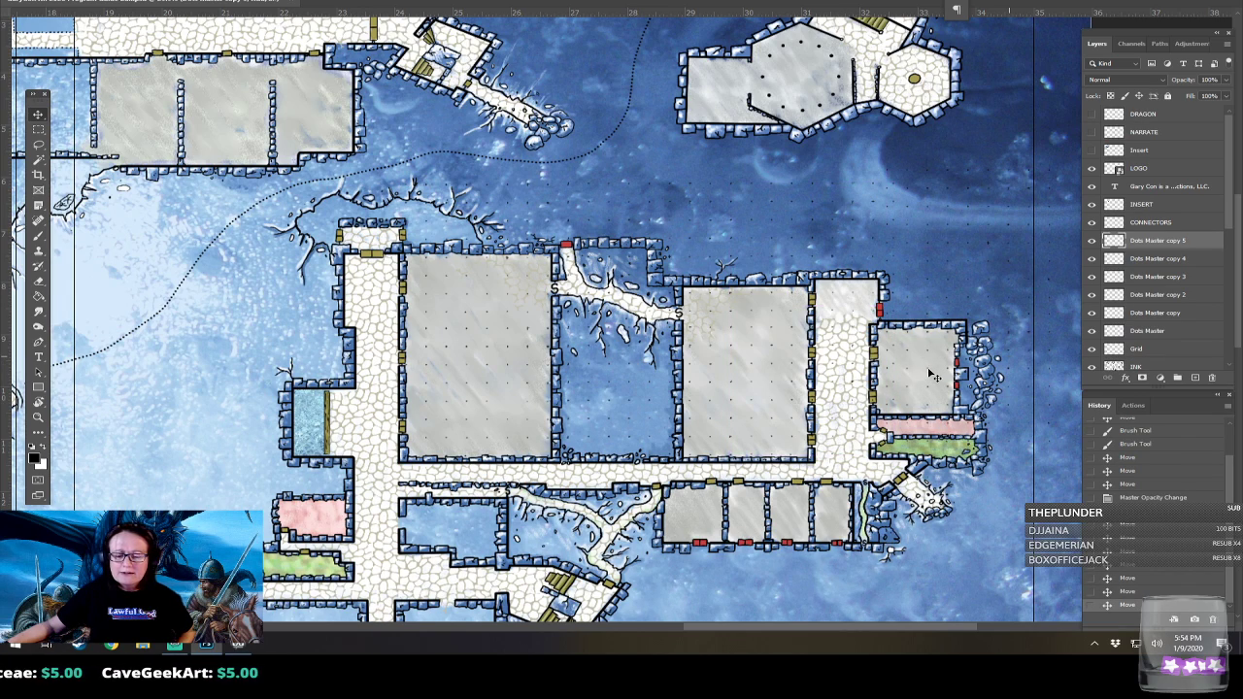
{"action": "left_click_drag", "start_coordinate": [928, 374], "coordinate": [934, 399]}
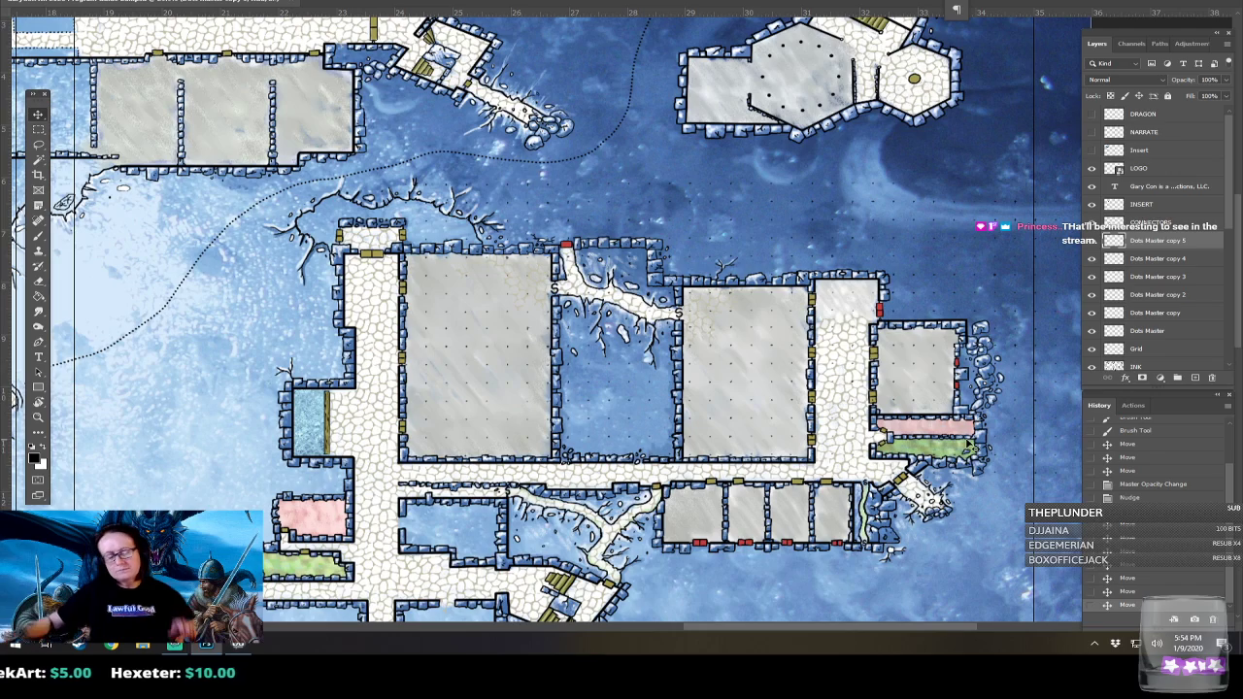
Check the dot alignment closely around the small easternmost room and corridor, and save the map.
{"action": "scroll", "coordinate": [969, 444], "scroll_direction": "up", "scroll_amount": 3}
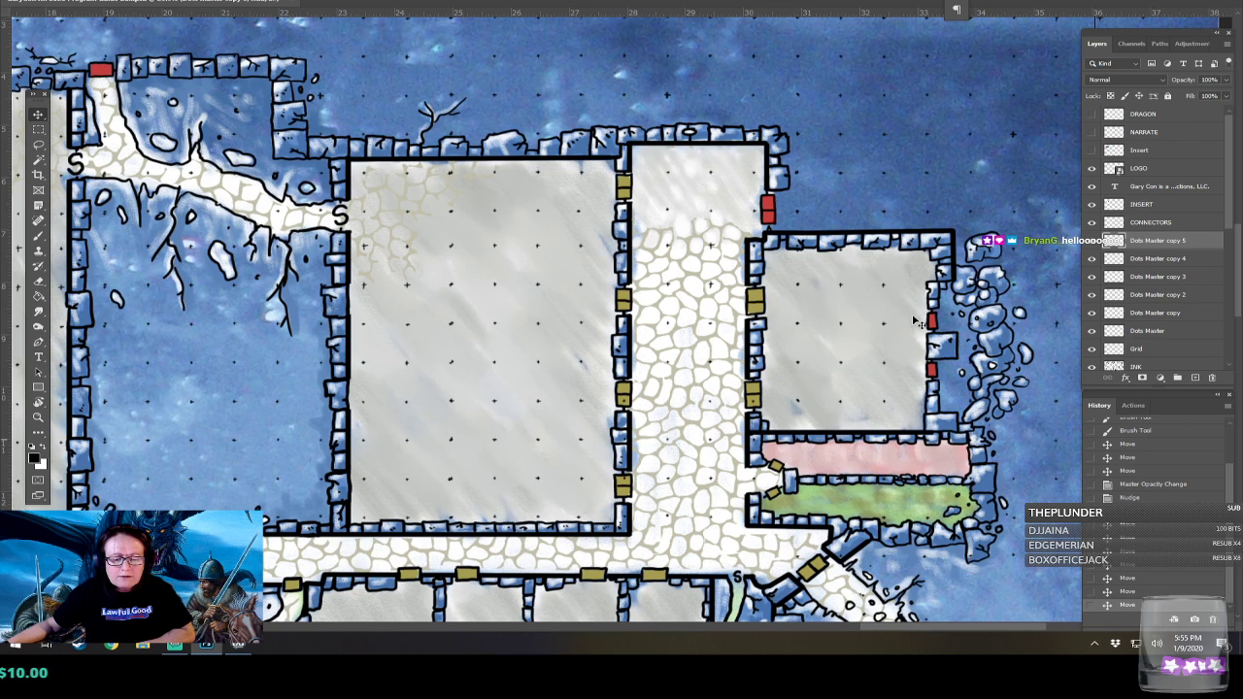
{"action": "scroll", "coordinate": [874, 359], "scroll_direction": "up", "scroll_amount": 4}
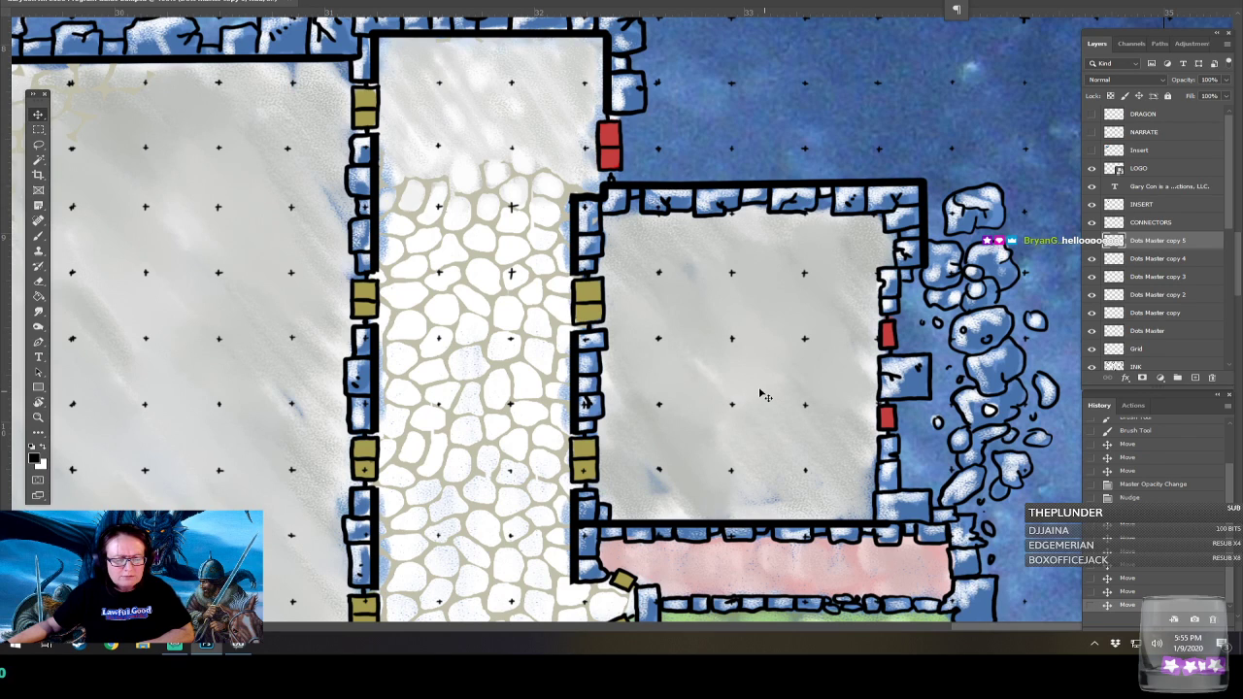
{"action": "mouse_move", "coordinate": [735, 372]}
{"action": "left_mouse_down"}
{"action": "mouse_move", "coordinate": [785, 402]}
{"action": "mouse_move", "coordinate": [854, 393]}
{"action": "mouse_move", "coordinate": [736, 378]}
{"action": "left_mouse_up"}
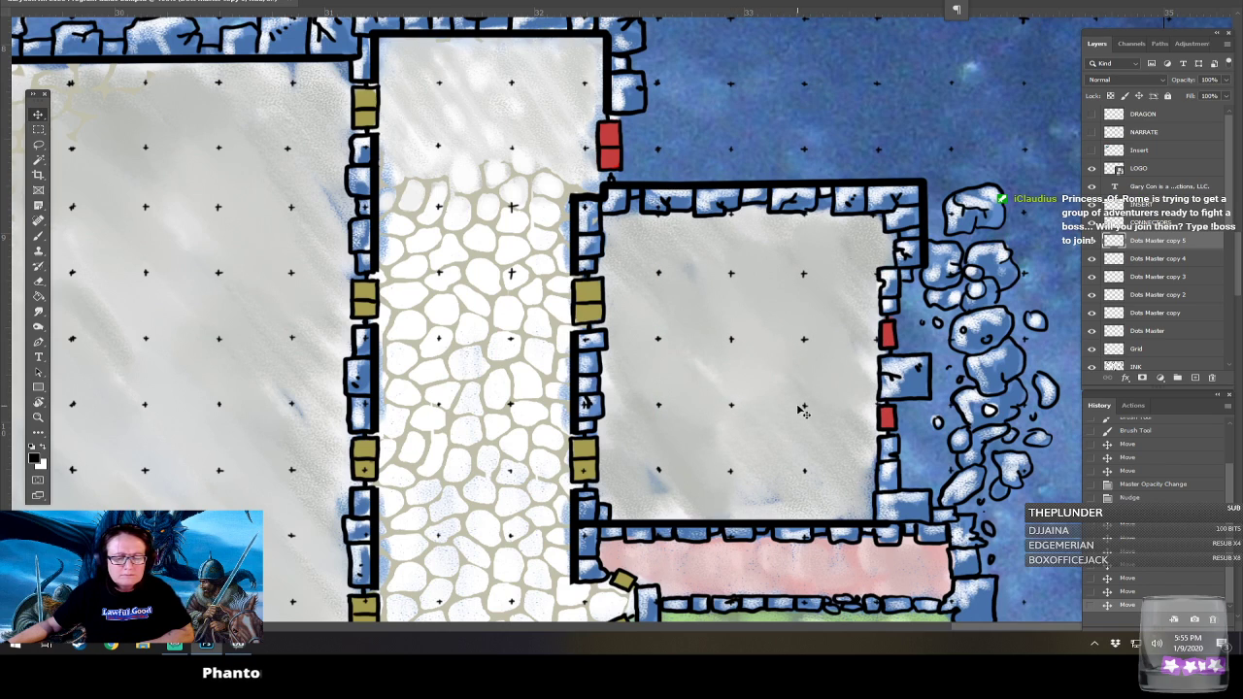
{"action": "scroll", "coordinate": [798, 408], "scroll_direction": "down", "scroll_amount": 5}
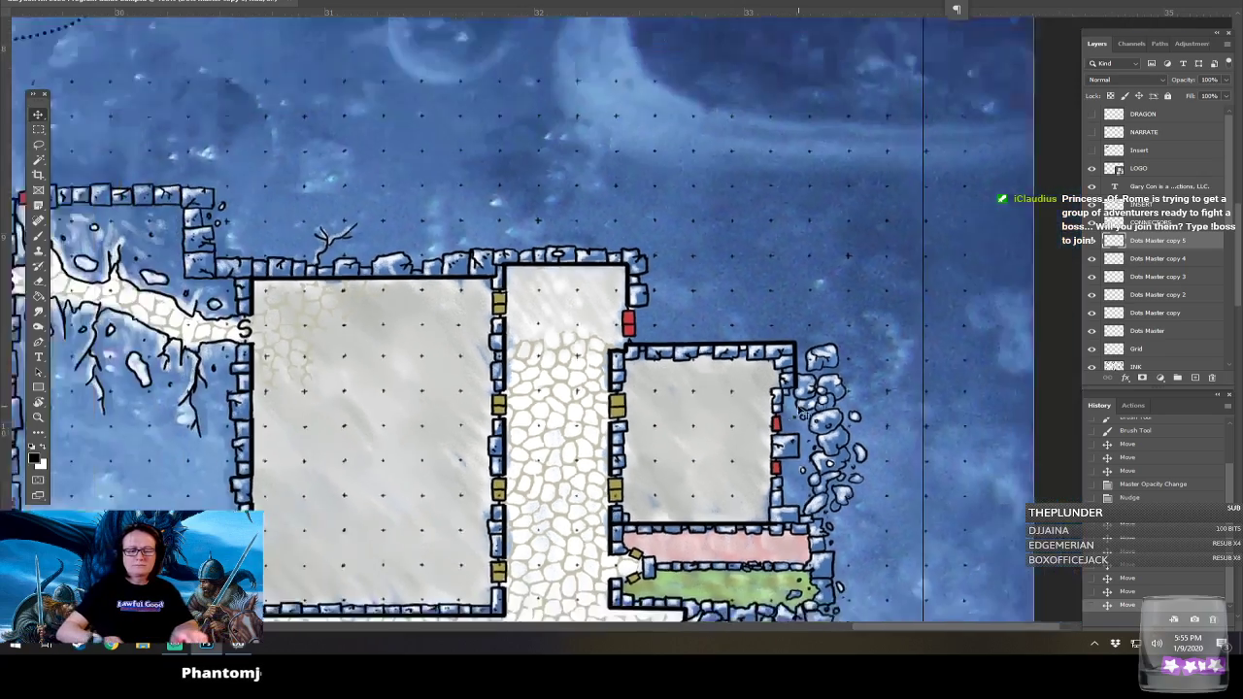
{"action": "scroll", "coordinate": [798, 408], "scroll_direction": "left", "scroll_amount": 3}
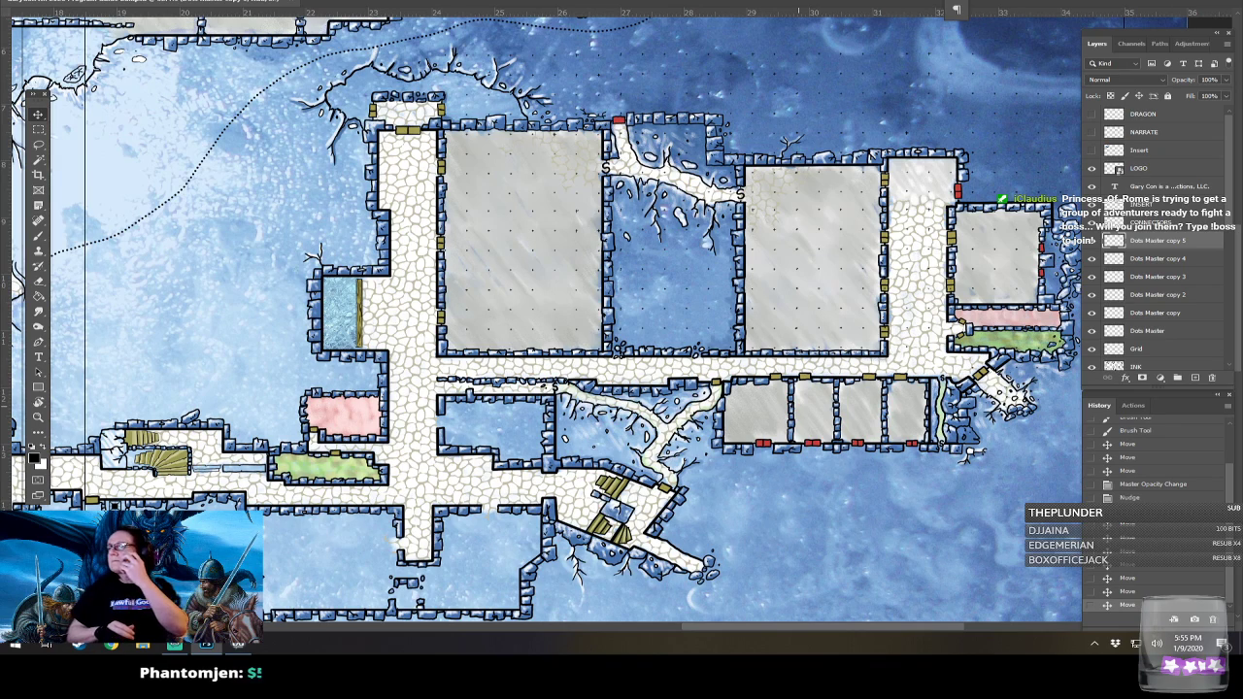
{"action": "key", "text": "ctrl+s"}
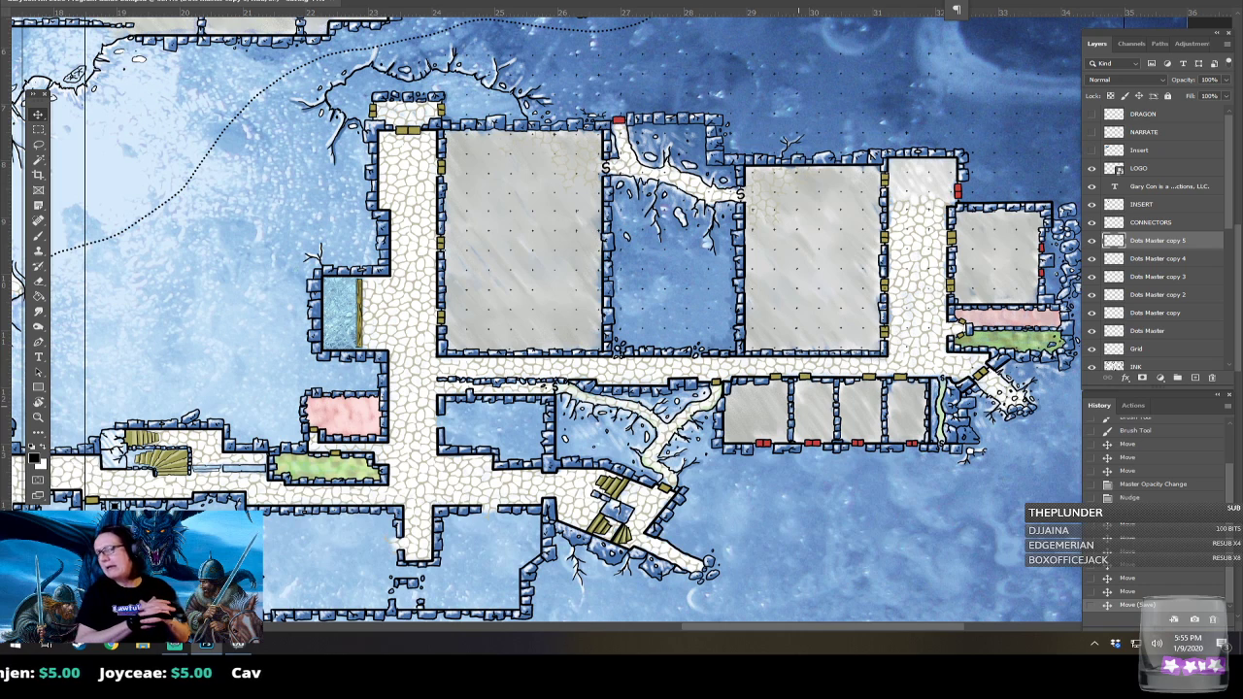
Dismiss the on-screen keyboard and examine the dot coverage from the eastern halls up to the hexagonal chambers.
{"action": "left_click_drag", "start_coordinate": [798, 406], "coordinate": [689, 461]}
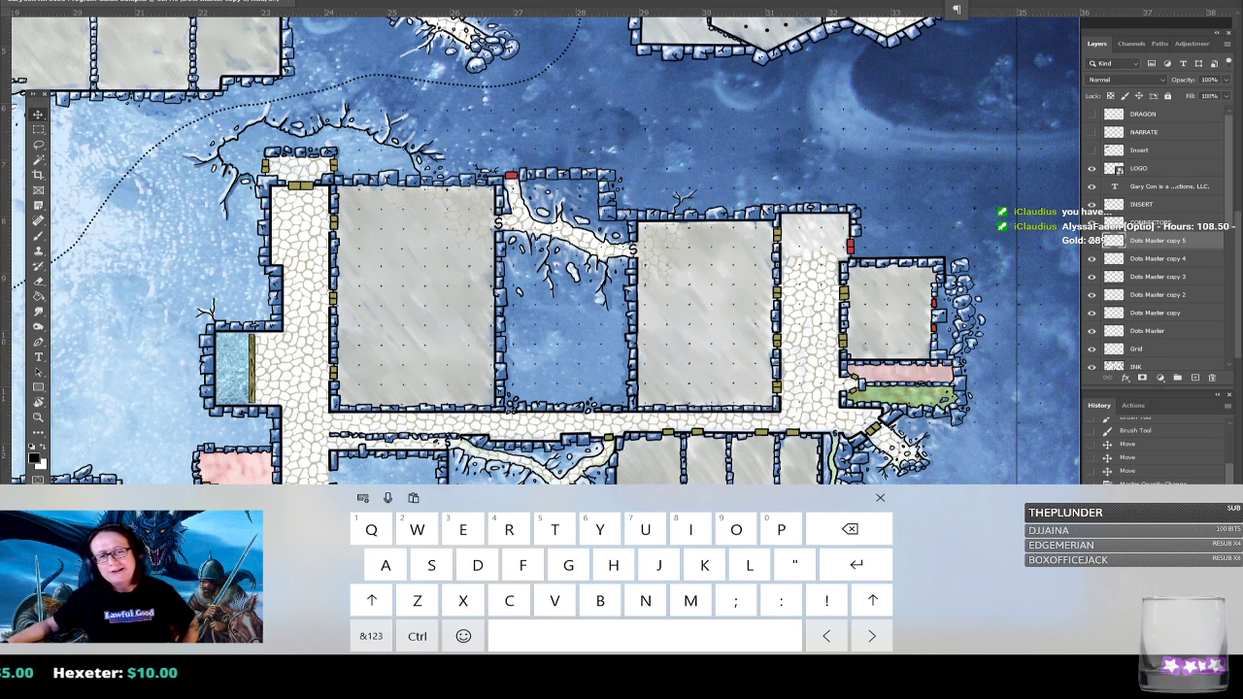
{"action": "left_click", "coordinate": [879, 498]}
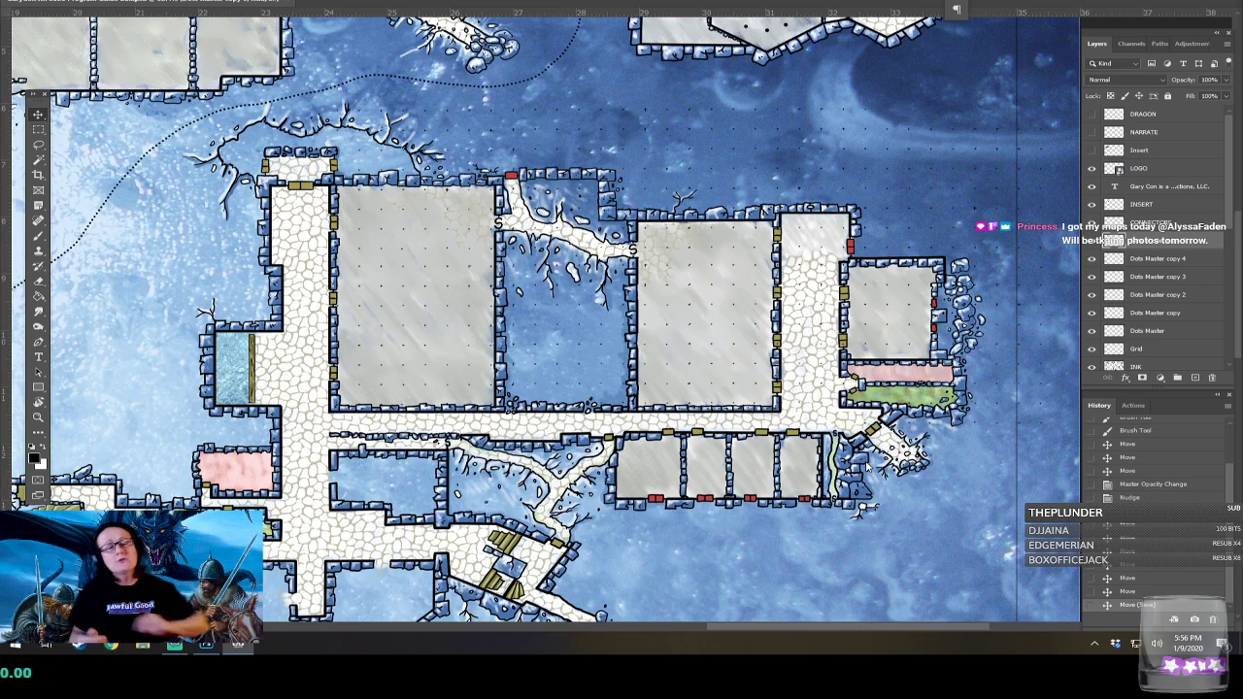
{"action": "scroll", "coordinate": [829, 481], "scroll_direction": "up", "scroll_amount": 4}
{"action": "left_click_drag", "start_coordinate": [829, 480], "coordinate": [679, 571]}
{"action": "scroll", "coordinate": [826, 481], "scroll_direction": "down", "scroll_amount": 5}
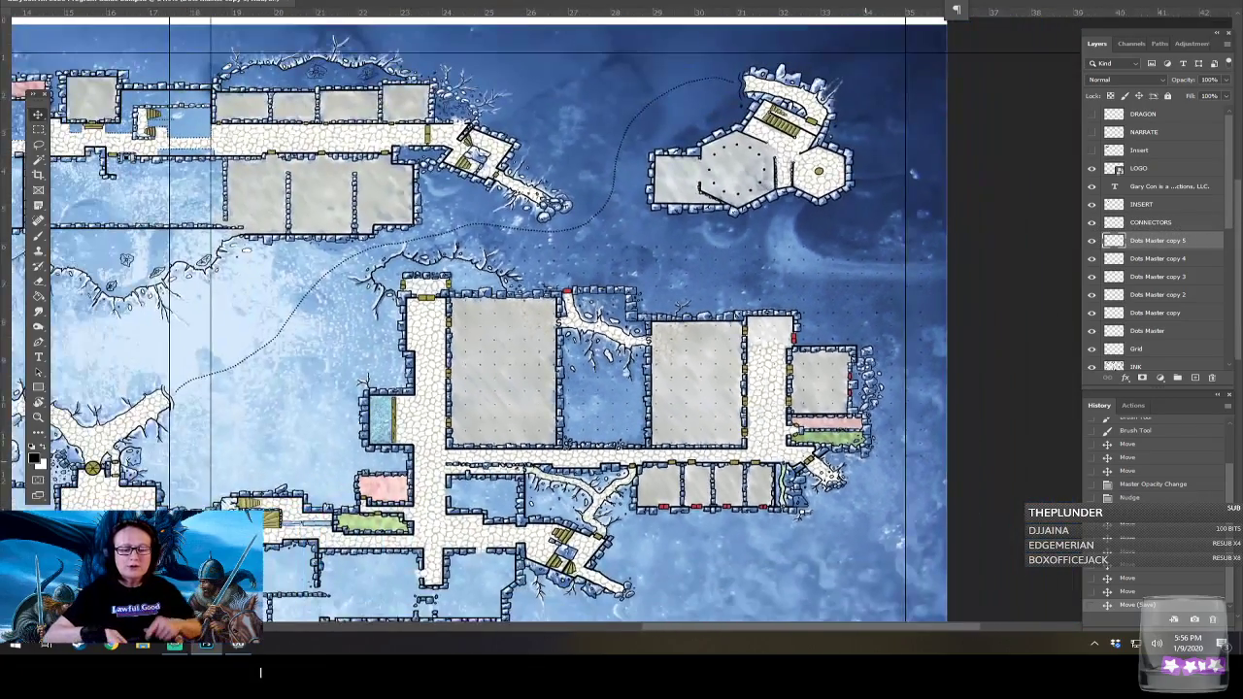
{"action": "left_click_drag", "start_coordinate": [826, 481], "coordinate": [864, 455]}
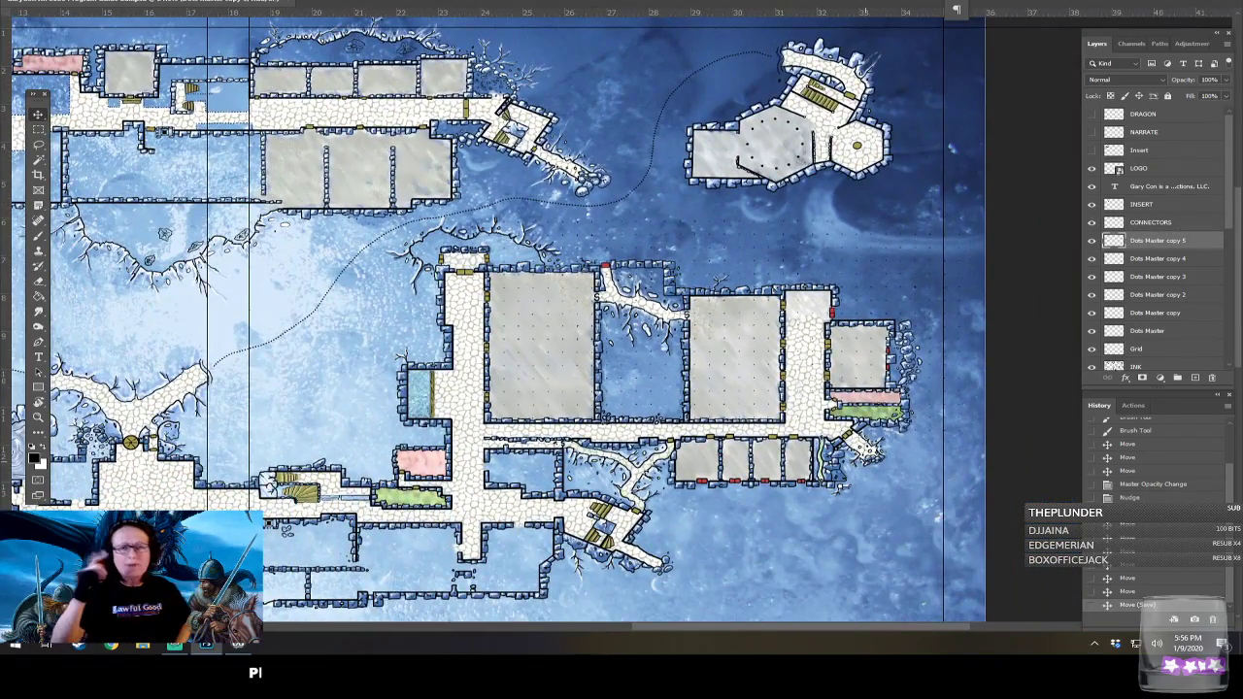
{"action": "left_click_drag", "start_coordinate": [839, 288], "coordinate": [800, 439]}
{"action": "scroll", "coordinate": [784, 393], "scroll_direction": "up", "scroll_amount": 4}
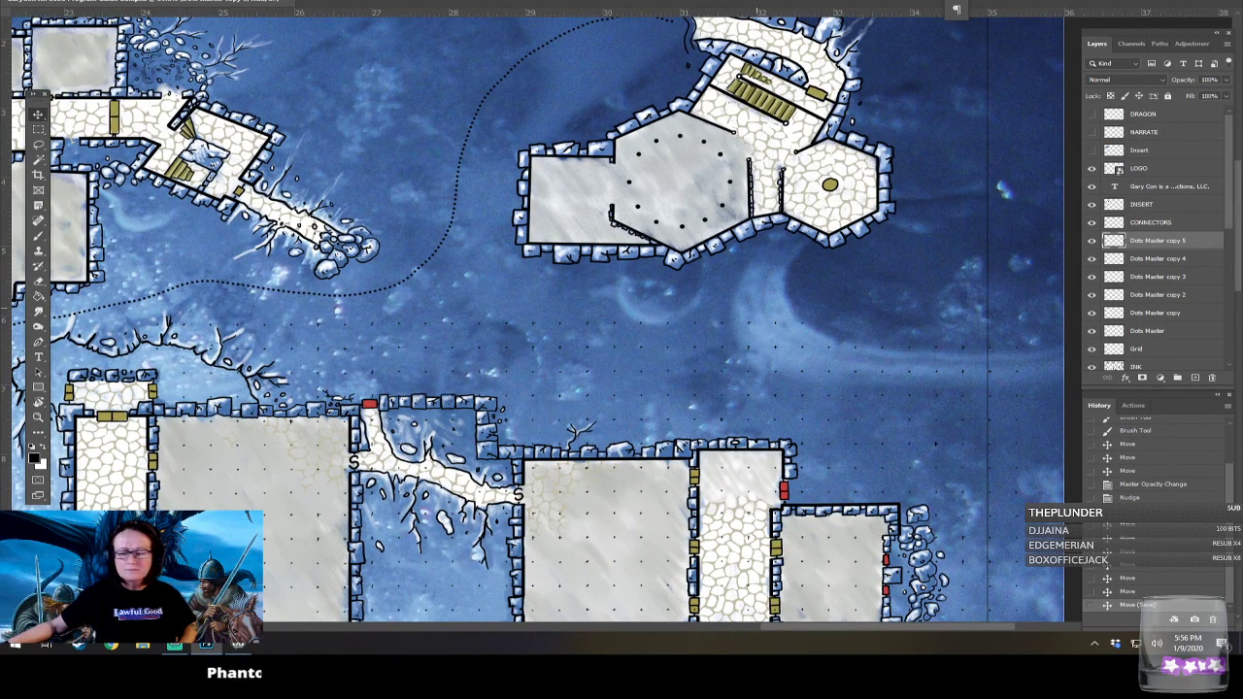
Identify the Dots Master copy 4 layer by toggling its visibility, and duplicate it northward toward the pillared hexagonal chamber.
{"action": "left_click", "coordinate": [1091, 259]}
{"action": "left_click", "coordinate": [1092, 258]}
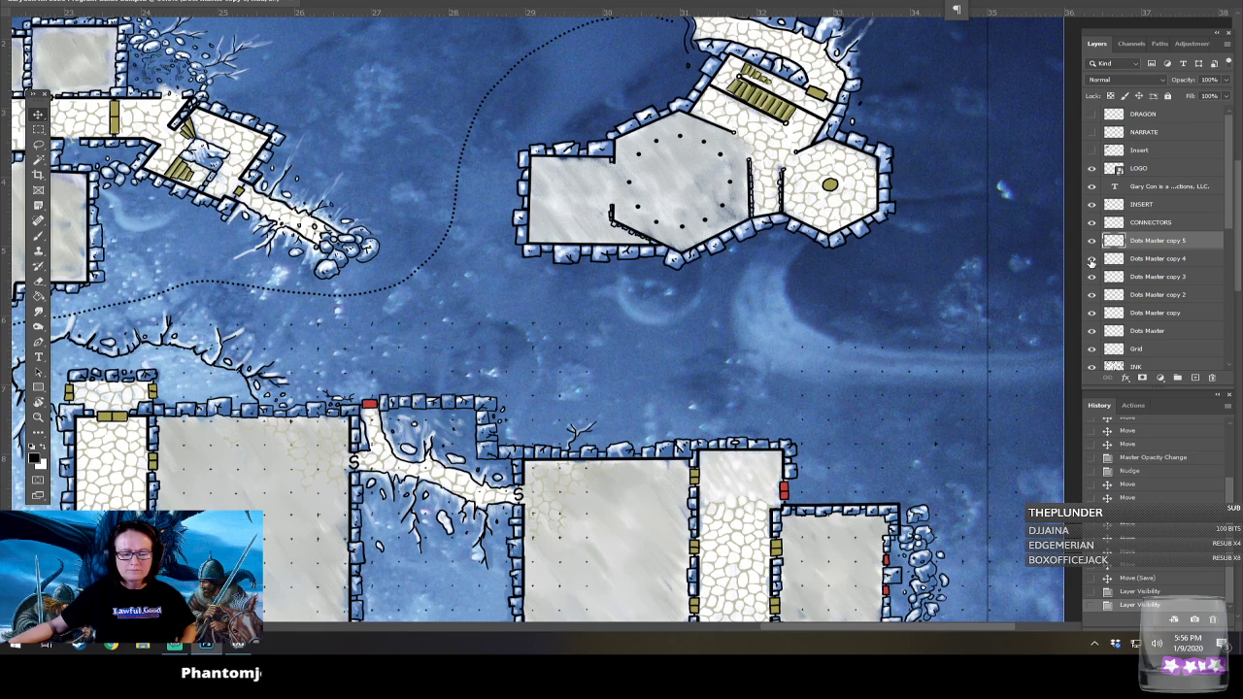
{"action": "left_click", "coordinate": [1155, 259]}
{"action": "key", "text": "ctrl"}
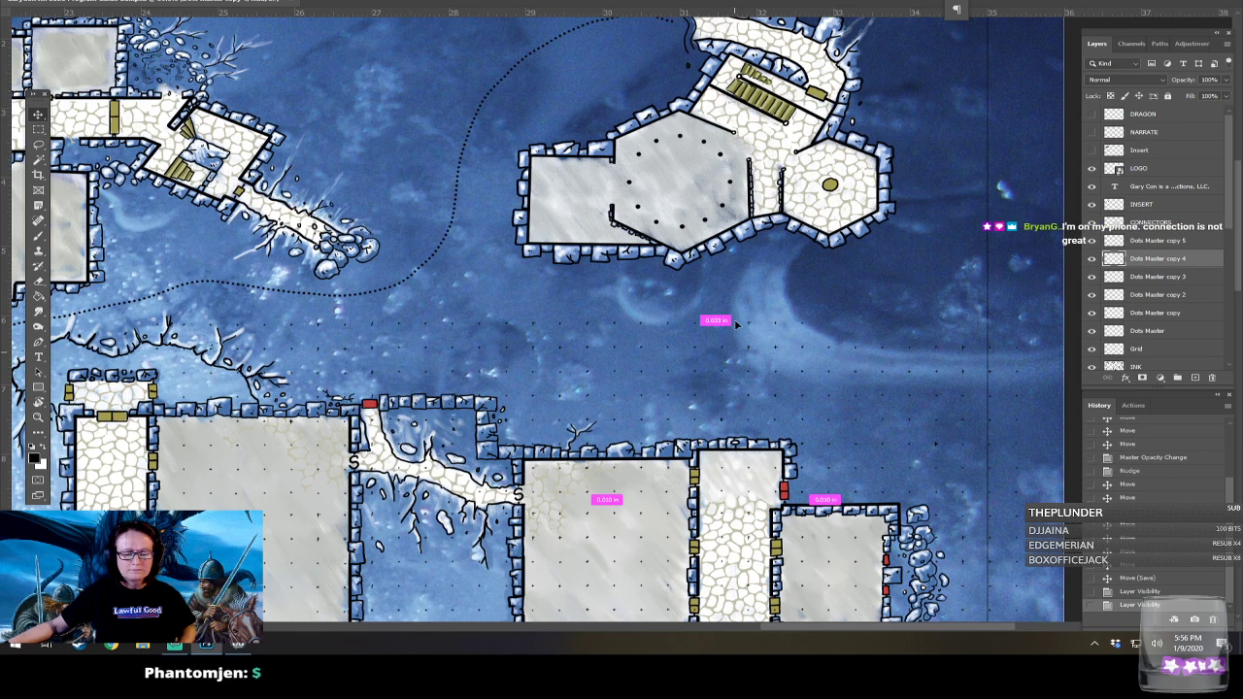
{"action": "left_click_drag", "start_coordinate": [701, 159], "coordinate": [719, 169]}
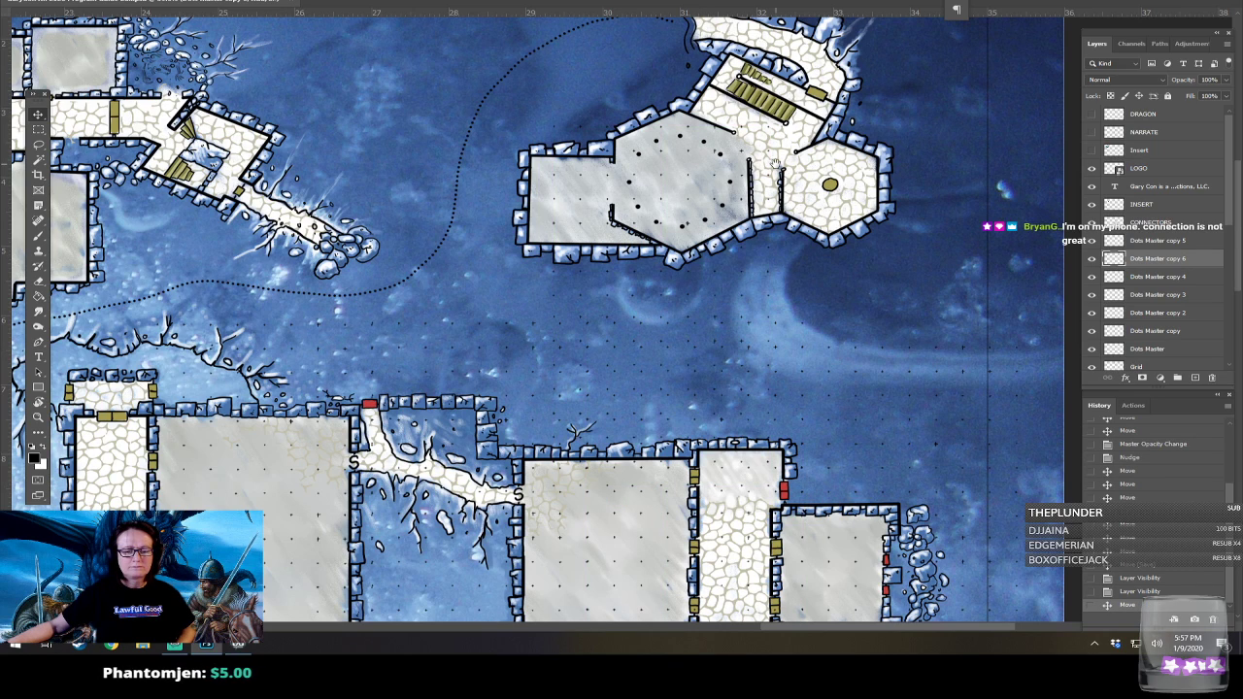
Move the duplicated dot grid northwest over the hexagonal chamber and its adjoining grey room, up to the map's upper margin.
{"action": "left_click_drag", "start_coordinate": [775, 163], "coordinate": [847, 395]}
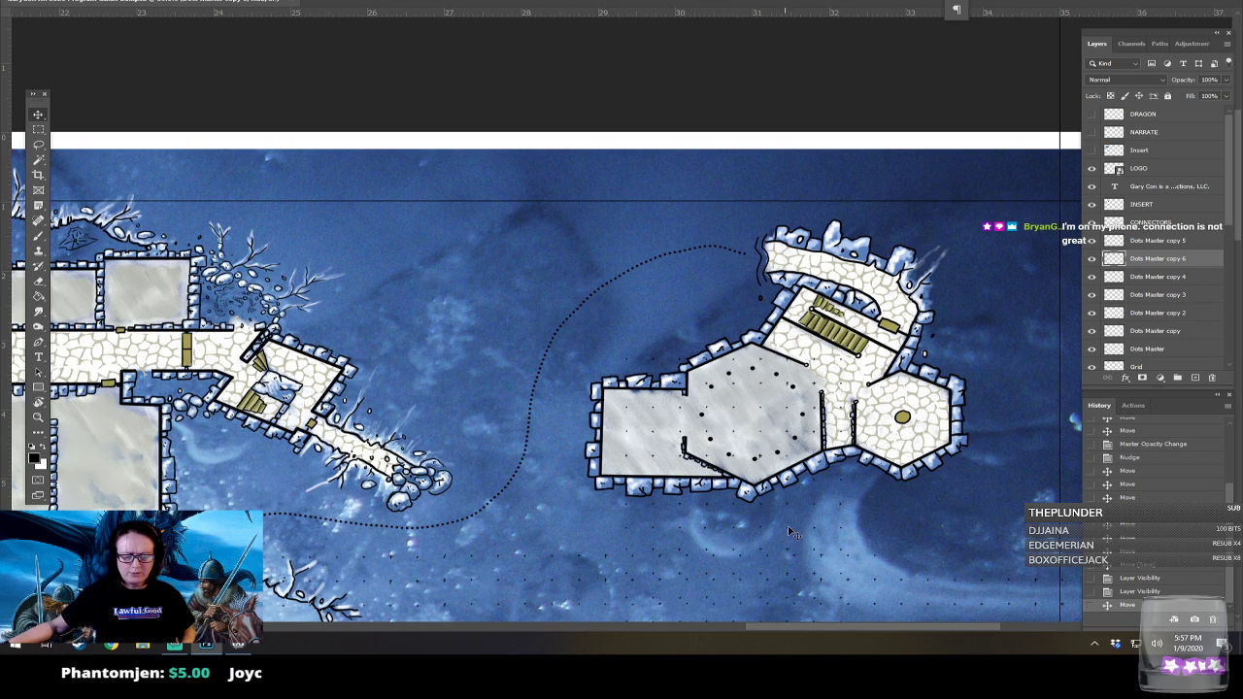
{"action": "left_click_drag", "start_coordinate": [786, 527], "coordinate": [753, 371]}
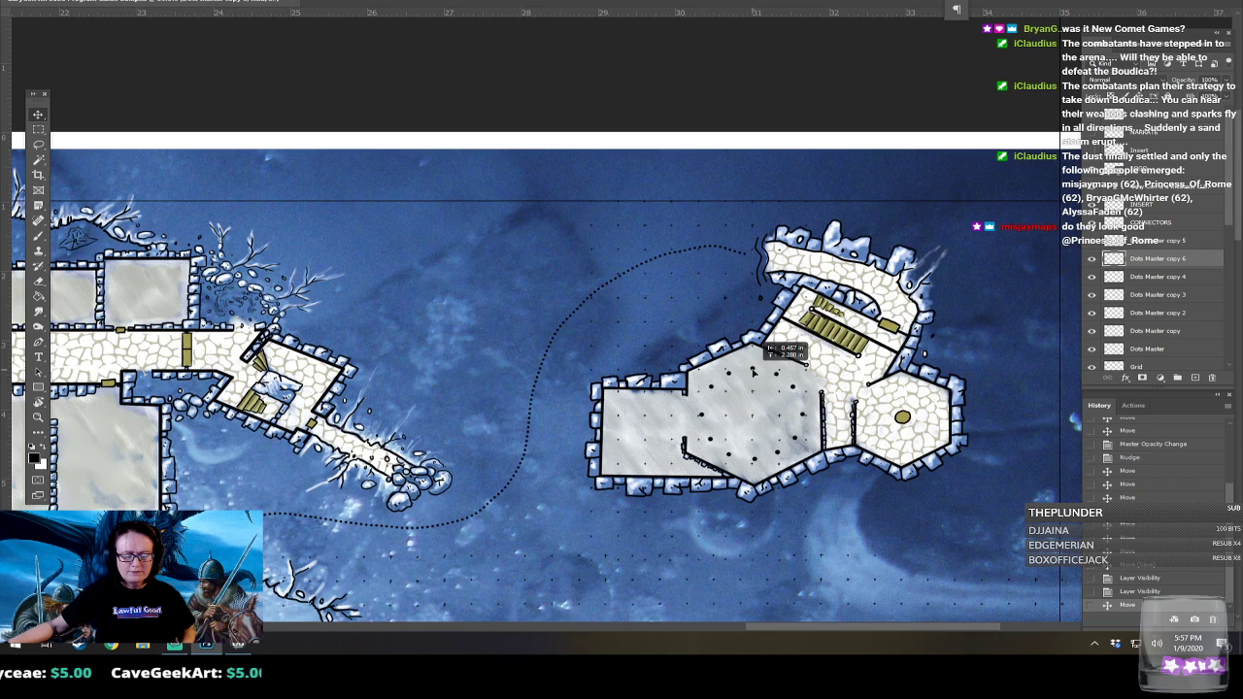
{"action": "left_click_drag", "start_coordinate": [753, 371], "coordinate": [753, 371]}
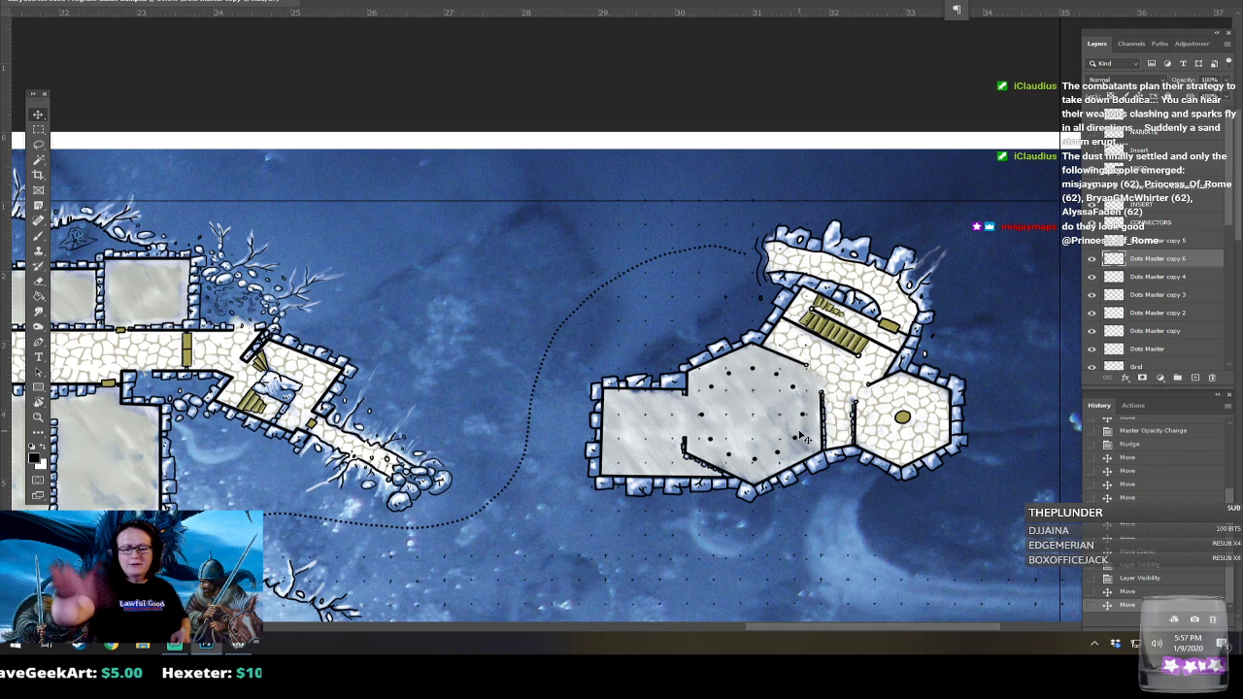
Examine the dot coverage across the whole map, from the hexagonal chambers through the large eastern halls to the southern rooms.
{"action": "scroll", "coordinate": [799, 435], "scroll_direction": "down", "scroll_amount": 5}
{"action": "scroll", "coordinate": [799, 435], "scroll_direction": "left", "scroll_amount": 4}
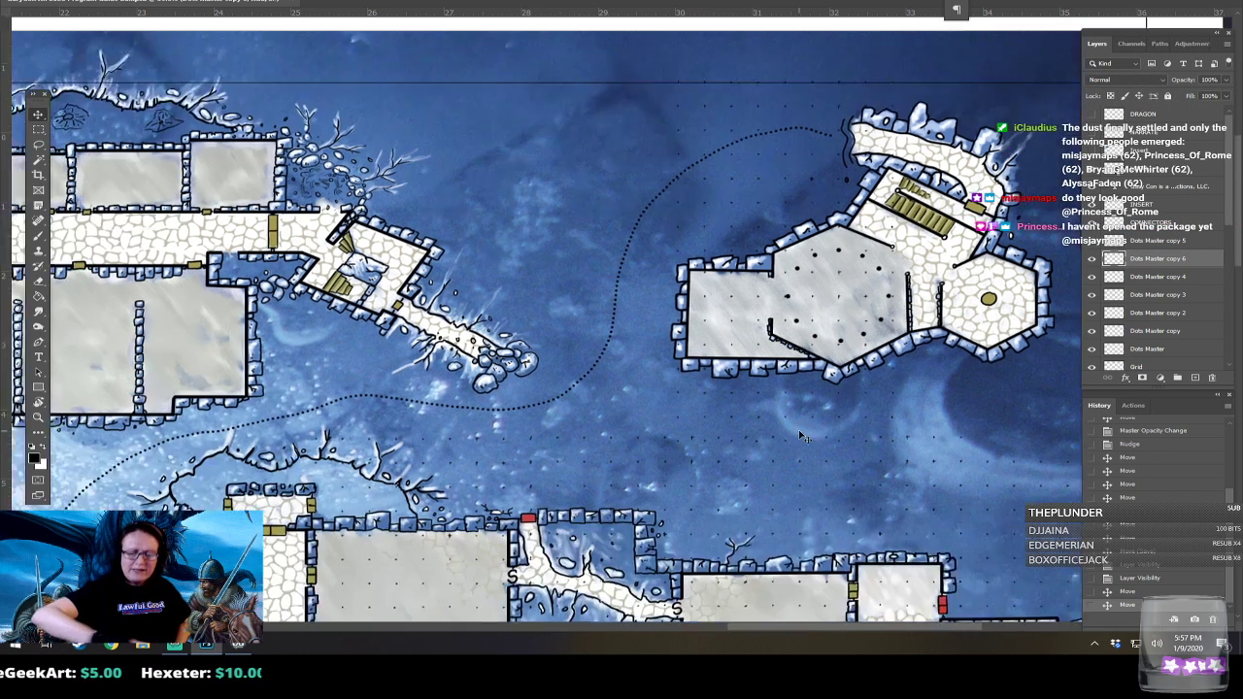
{"action": "scroll", "coordinate": [804, 438], "scroll_direction": "up", "scroll_amount": 2}
{"action": "scroll", "coordinate": [804, 438], "scroll_direction": "right", "scroll_amount": 1}
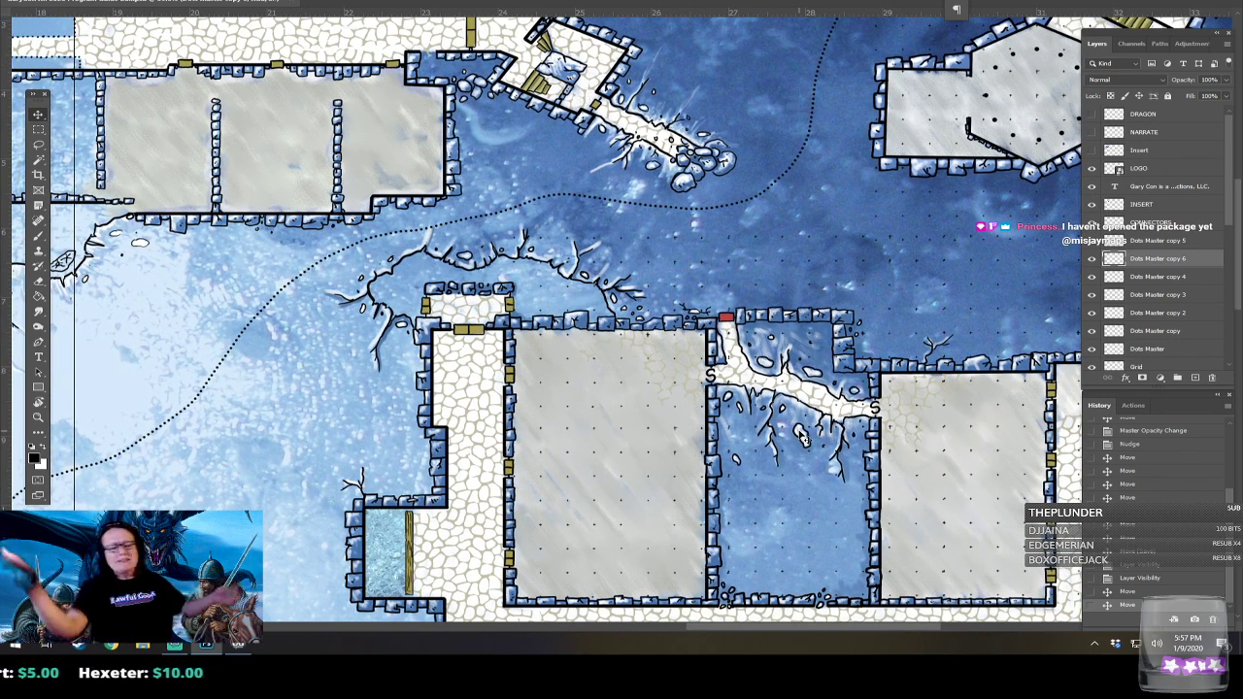
{"action": "scroll", "coordinate": [804, 438], "scroll_direction": "down", "scroll_amount": 3}
{"action": "scroll", "coordinate": [804, 438], "scroll_direction": "right", "scroll_amount": 3}
{"action": "scroll", "coordinate": [804, 438], "scroll_direction": "down", "scroll_amount": 4}
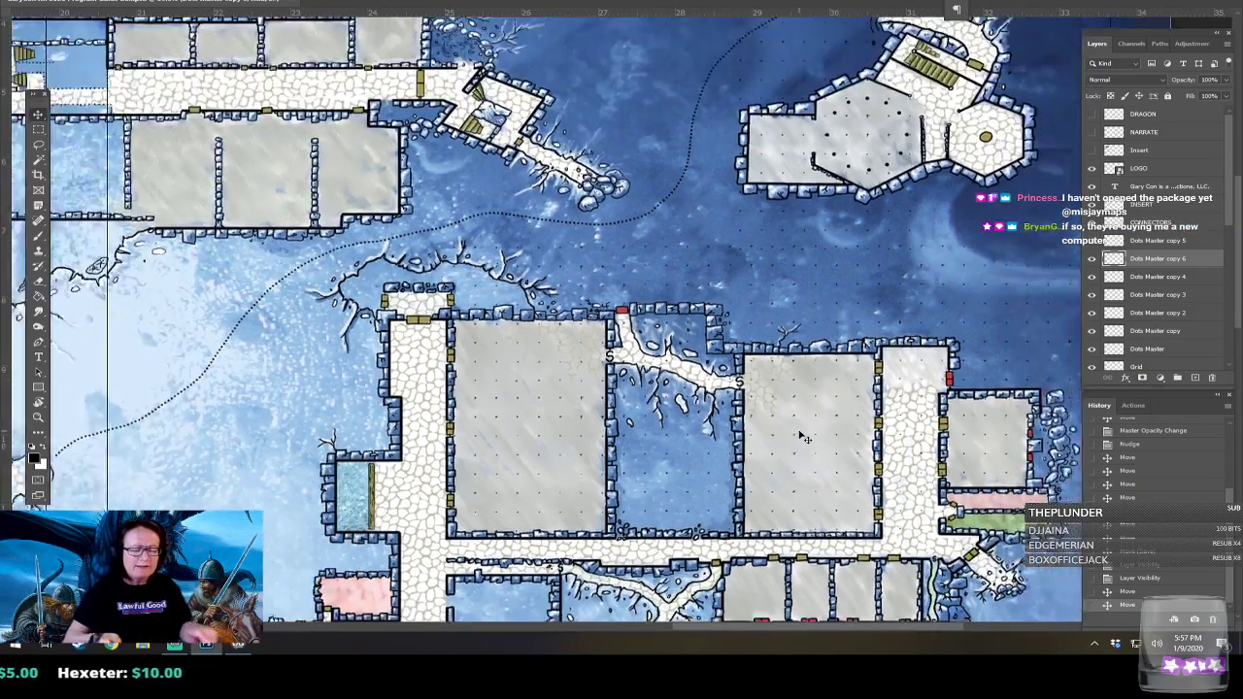
{"action": "scroll", "coordinate": [804, 438], "scroll_direction": "down", "scroll_amount": 4}
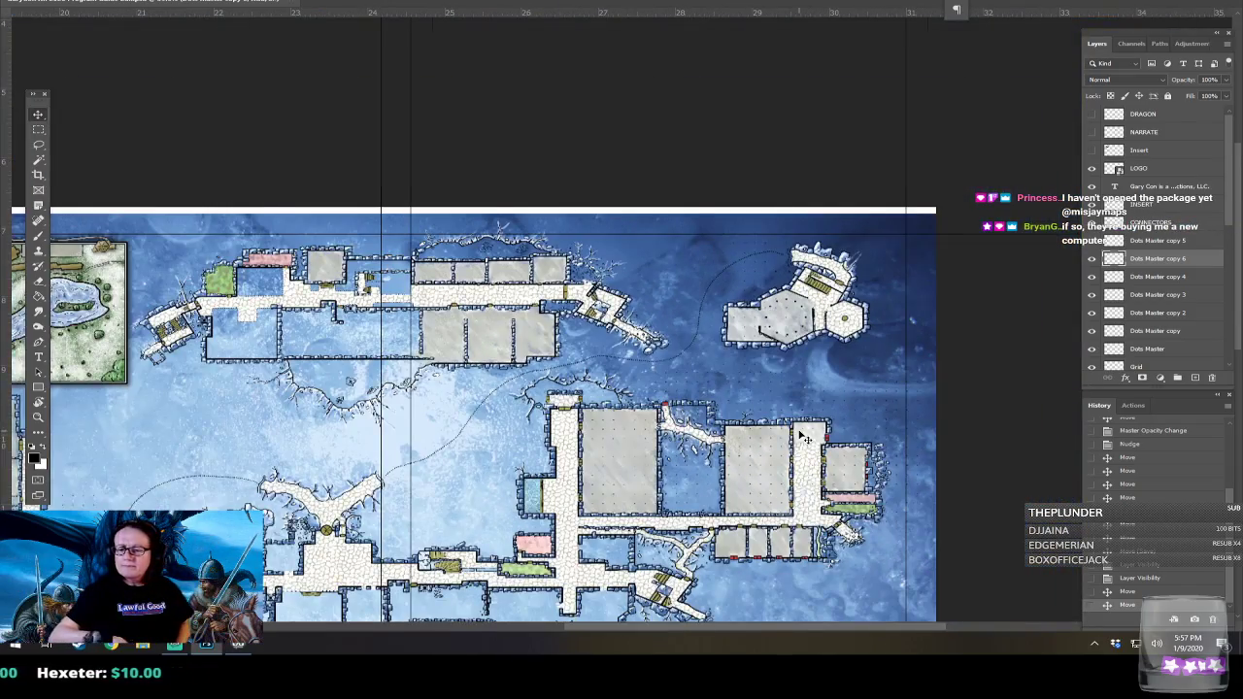
{"action": "scroll", "coordinate": [804, 438], "scroll_direction": "up", "scroll_amount": 2}
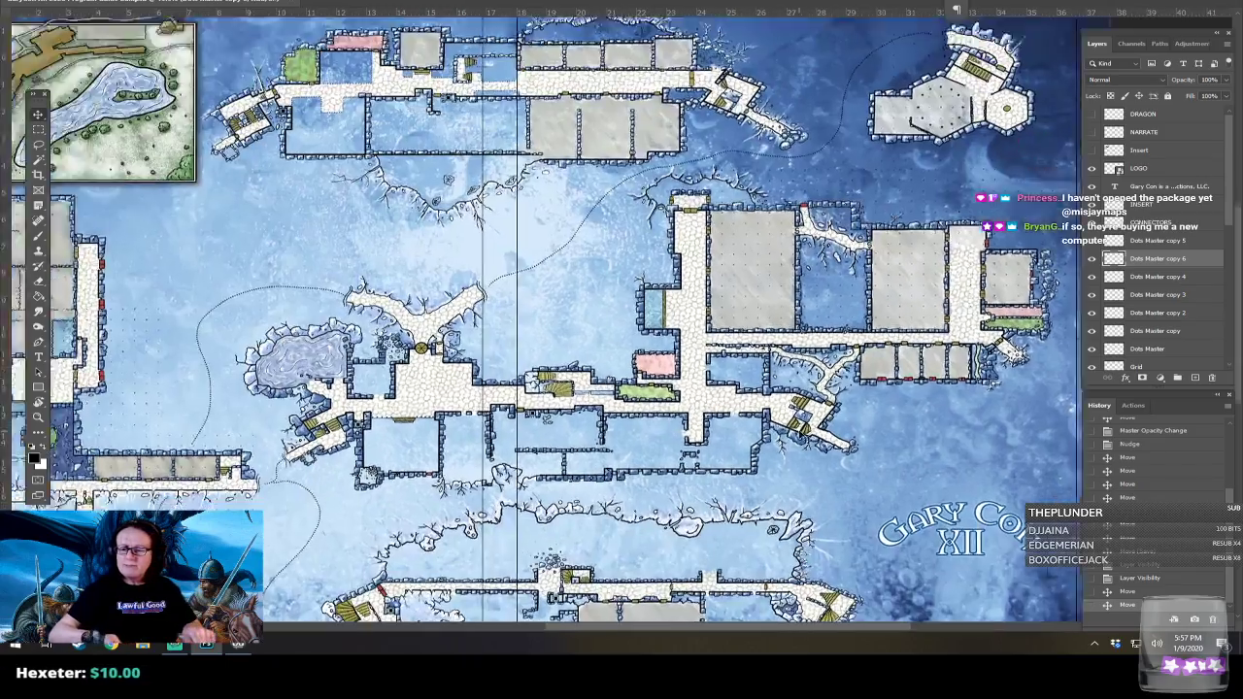
{"action": "scroll", "coordinate": [804, 438], "scroll_direction": "down", "scroll_amount": 3}
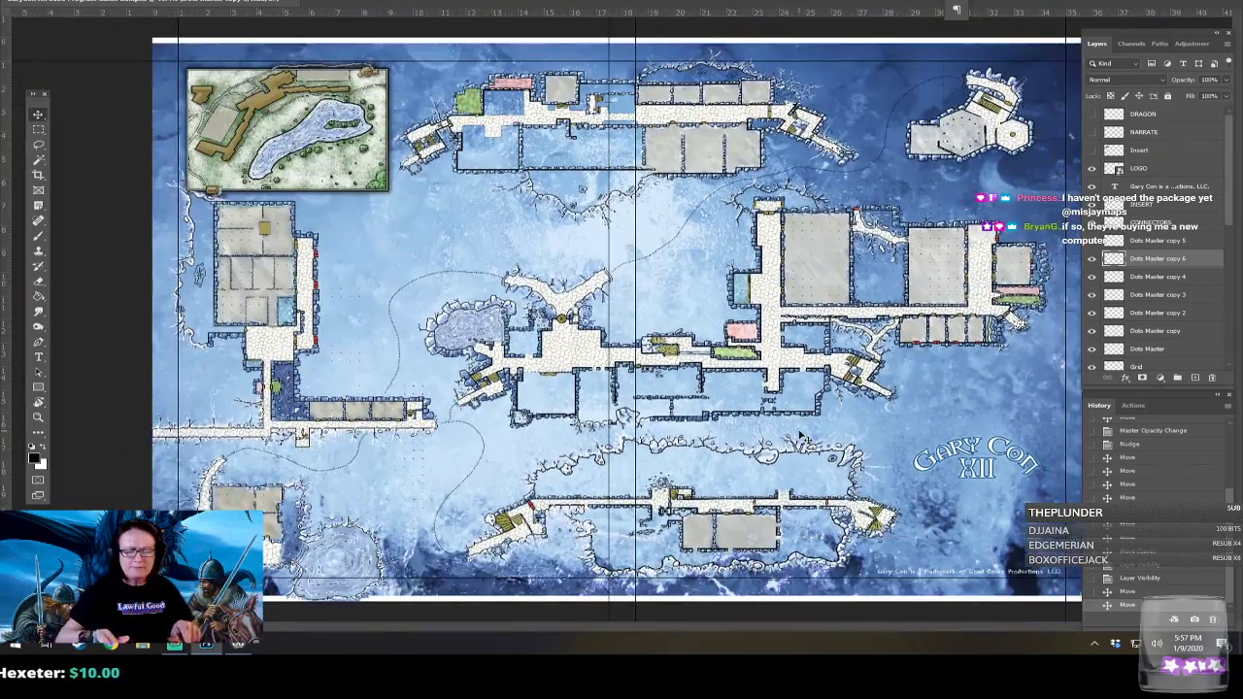
{"action": "scroll", "coordinate": [801, 436], "scroll_direction": "up", "scroll_amount": 3}
{"action": "scroll", "coordinate": [801, 436], "scroll_direction": "down", "scroll_amount": 3}
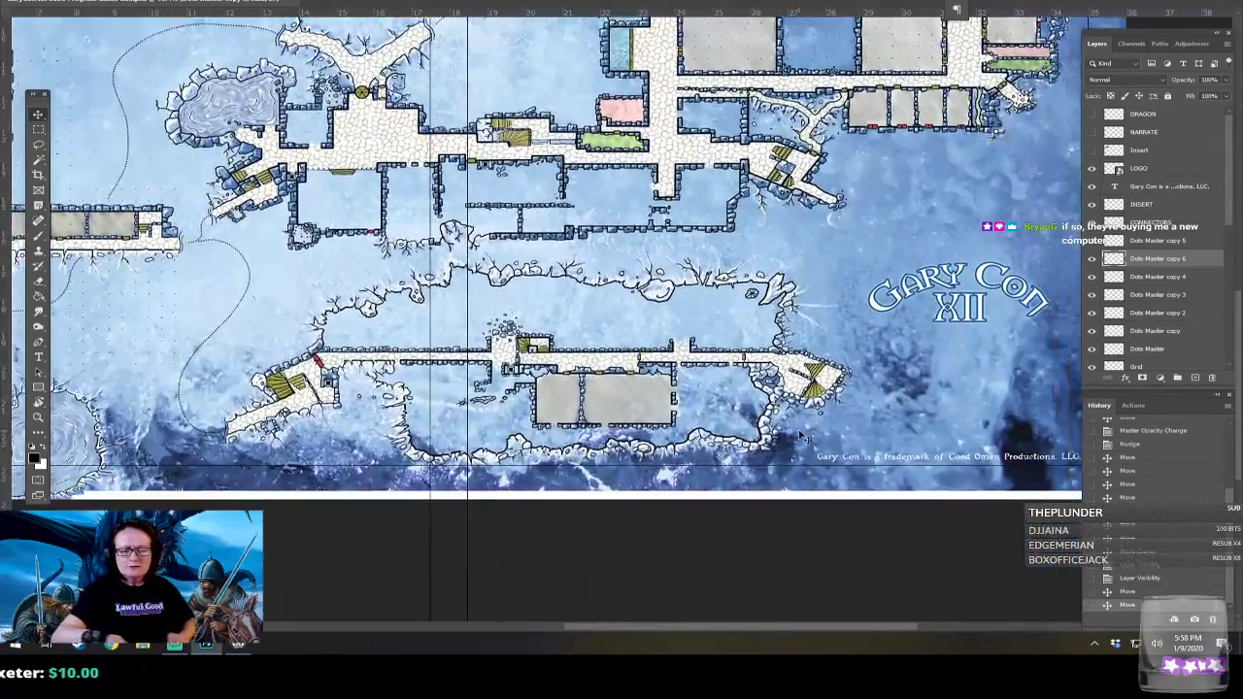
{"action": "scroll", "coordinate": [801, 436], "scroll_direction": "up", "scroll_amount": 3}
{"action": "scroll", "coordinate": [804, 438], "scroll_direction": "down", "scroll_amount": 2}
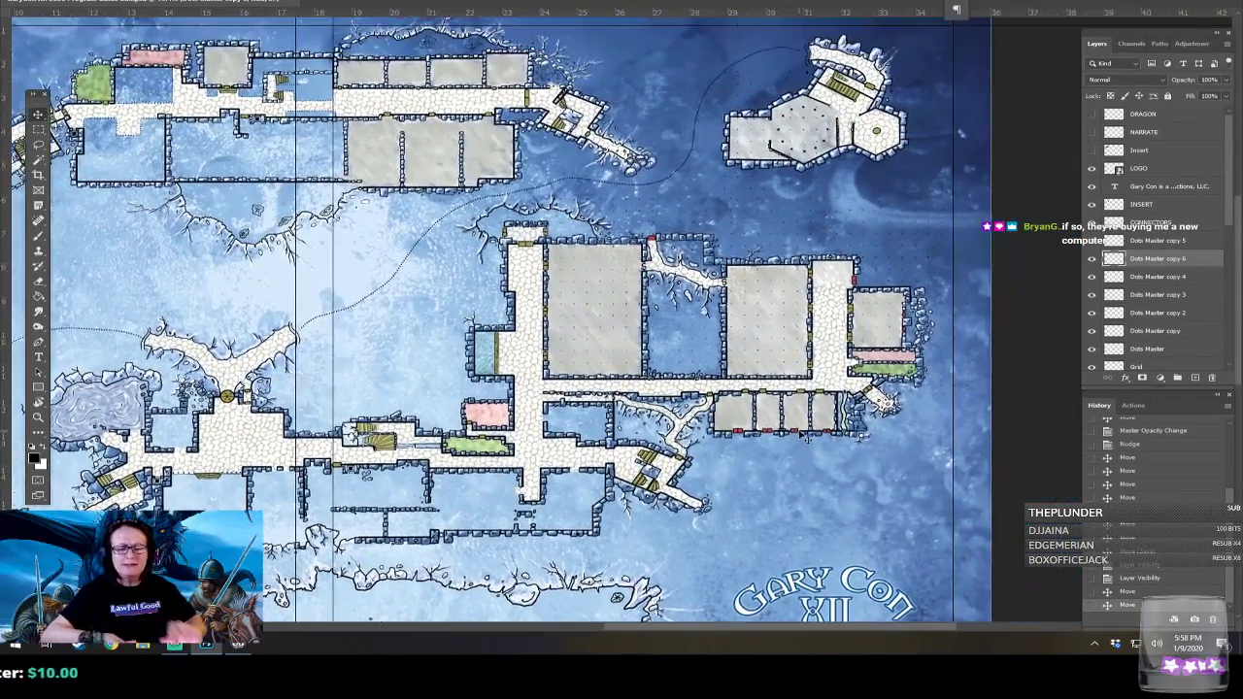
{"action": "scroll", "coordinate": [804, 438], "scroll_direction": "up", "scroll_amount": 4}
{"action": "scroll", "coordinate": [804, 438], "scroll_direction": "up", "scroll_amount": 1}
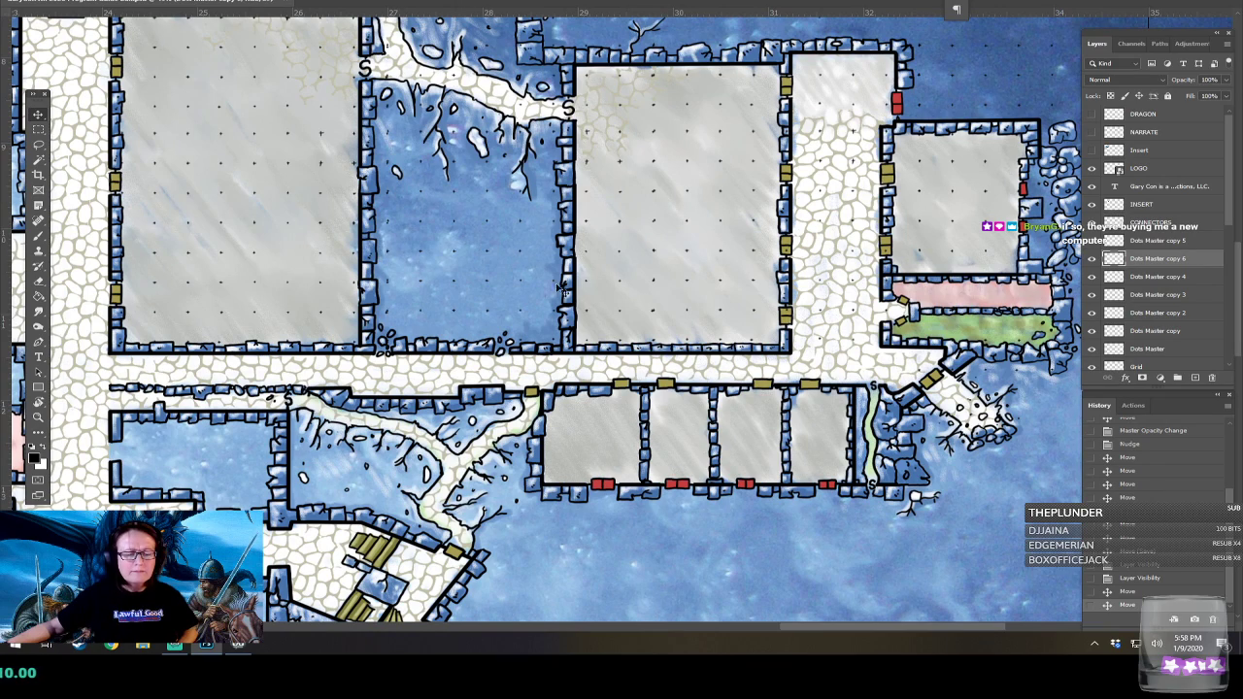
Duplicate the Dots Master copy 3 layer southward from the eastern grey hall and shift the copy southeast with Free Transform.
{"action": "right_click", "coordinate": [653, 313]}
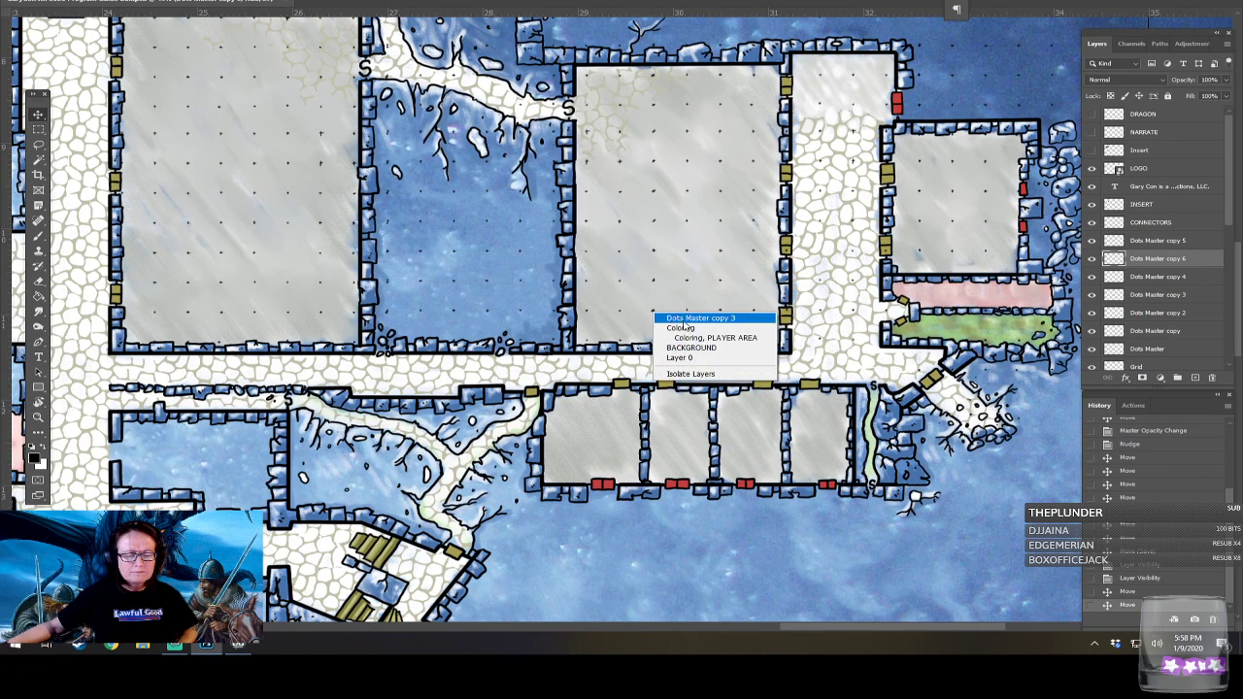
{"action": "left_click", "coordinate": [658, 318]}
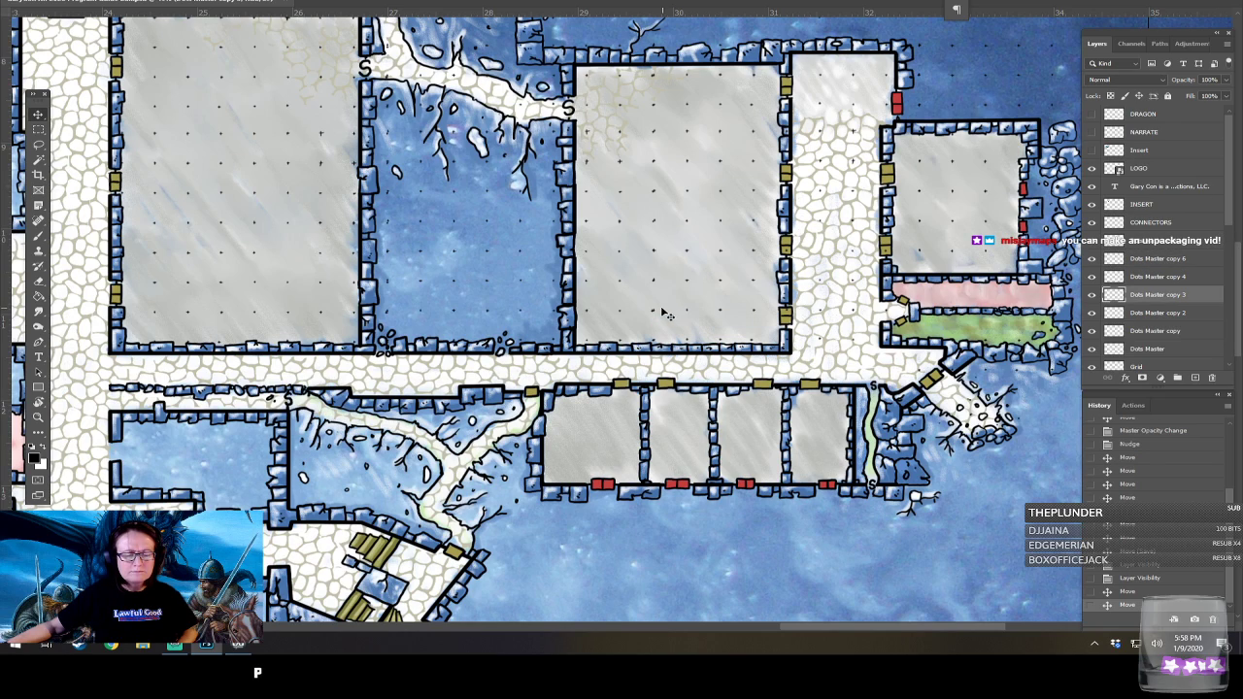
{"action": "left_click_drag", "start_coordinate": [653, 312], "coordinate": [687, 534]}
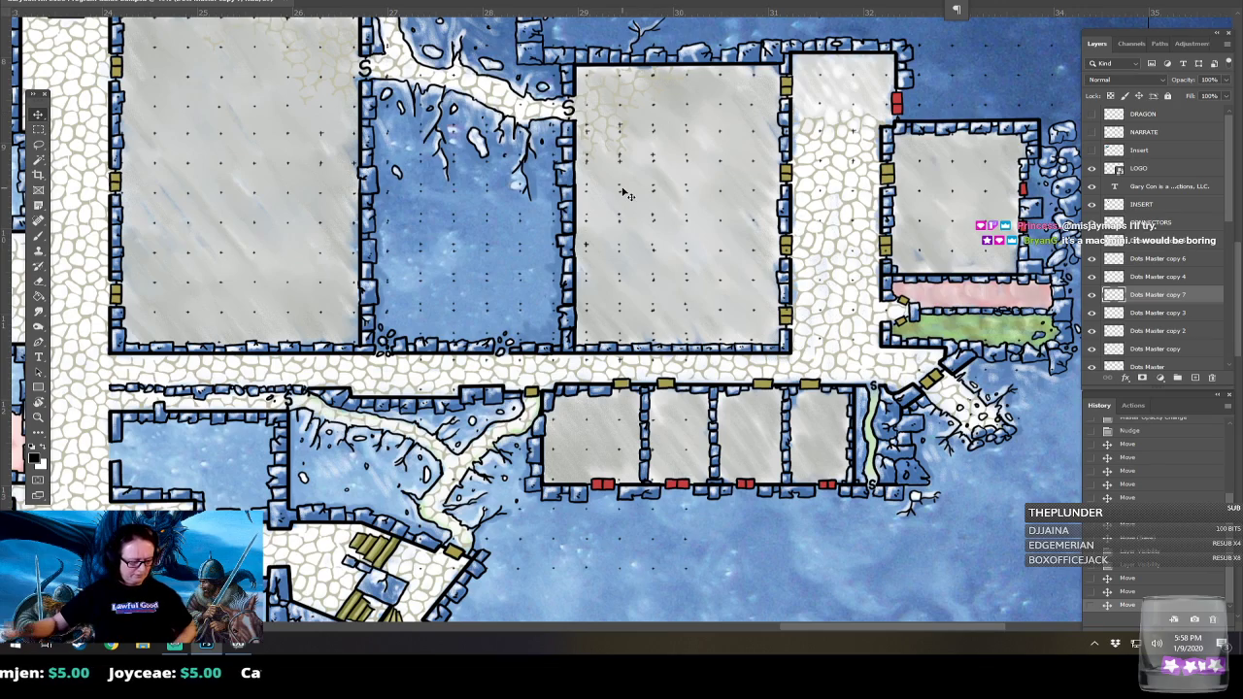
{"action": "scroll", "coordinate": [624, 192], "scroll_direction": "down", "scroll_amount": 3}
{"action": "key", "text": "ctrl+t"}
{"action": "left_click_drag", "start_coordinate": [581, 297], "coordinate": [858, 445]}
{"action": "key", "text": "Return"}
Move the duplicated dot grid southeast and line it up along the south wall of the four small grey cells.
{"action": "left_click_drag", "start_coordinate": [670, 413], "coordinate": [792, 506]}
{"action": "scroll", "coordinate": [765, 521], "scroll_direction": "up", "scroll_amount": 1}
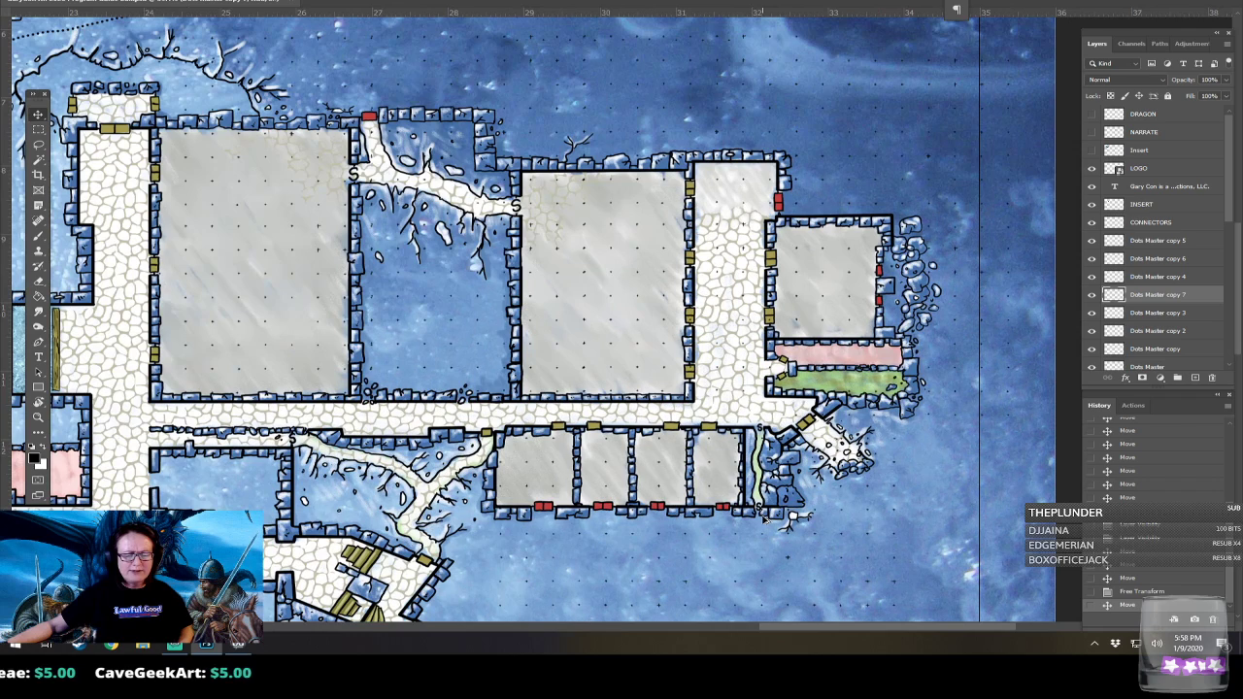
{"action": "scroll", "coordinate": [765, 522], "scroll_direction": "up", "scroll_amount": 1}
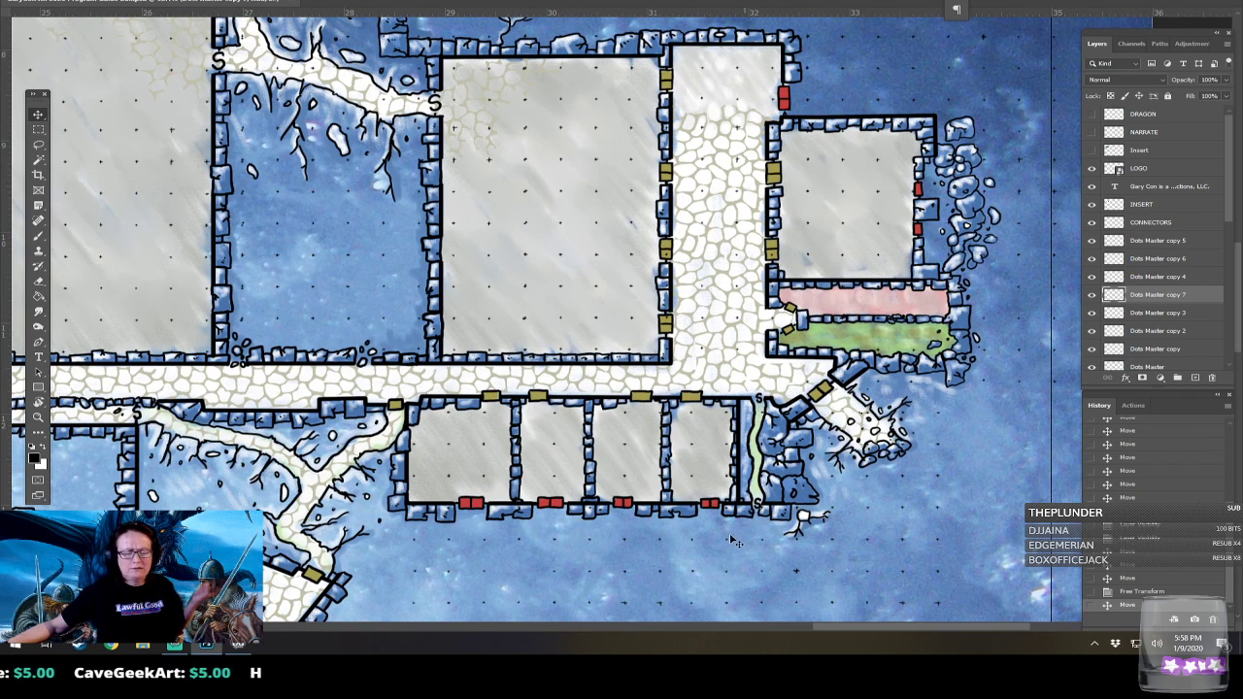
{"action": "left_click_drag", "start_coordinate": [727, 542], "coordinate": [731, 473]}
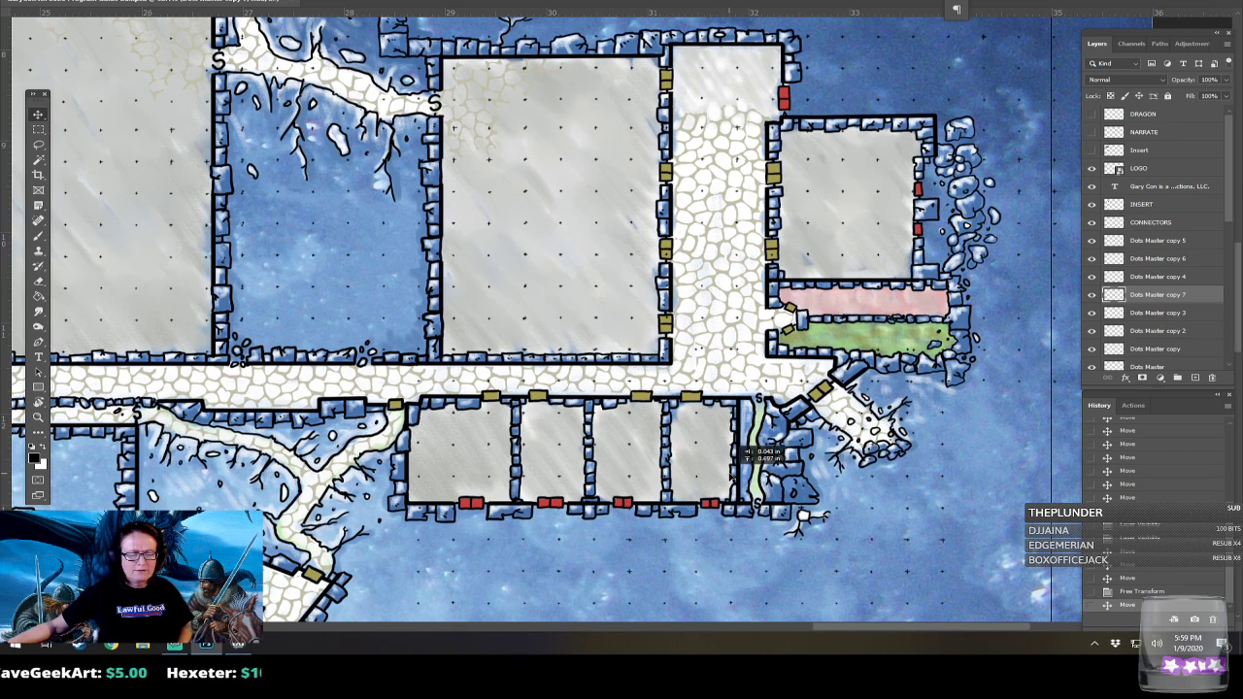
{"action": "left_click_drag", "start_coordinate": [733, 474], "coordinate": [733, 501]}
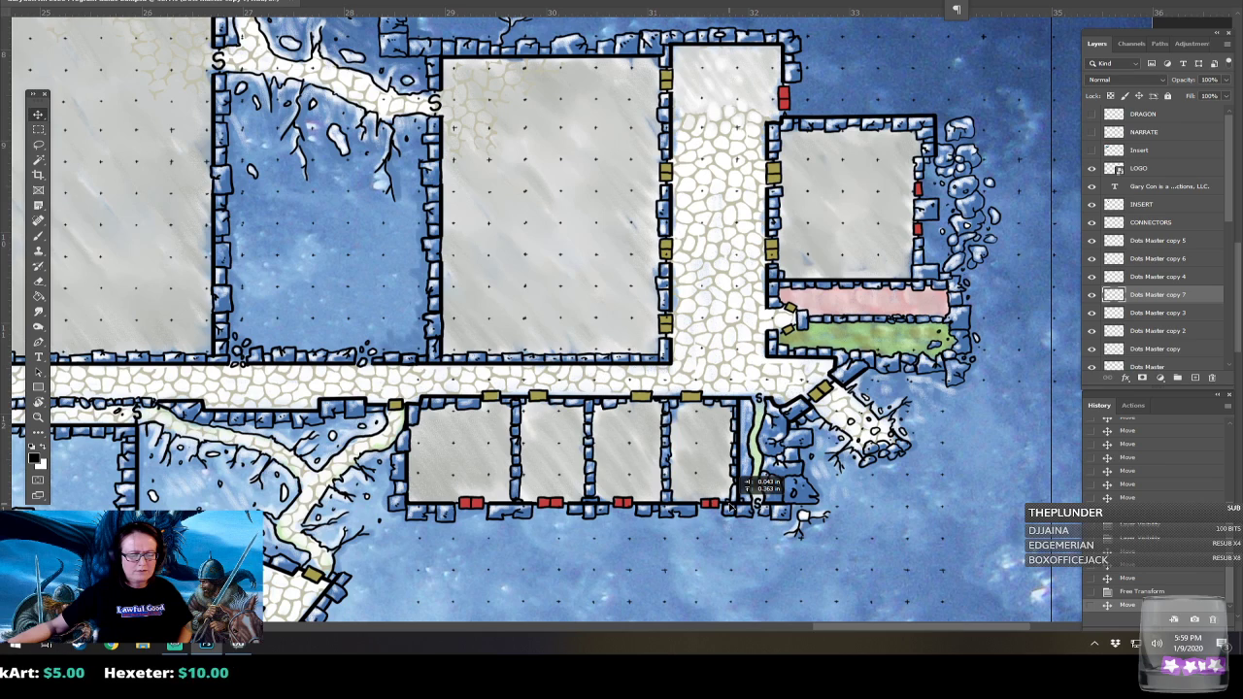
{"action": "left_click_drag", "start_coordinate": [732, 506], "coordinate": [735, 505]}
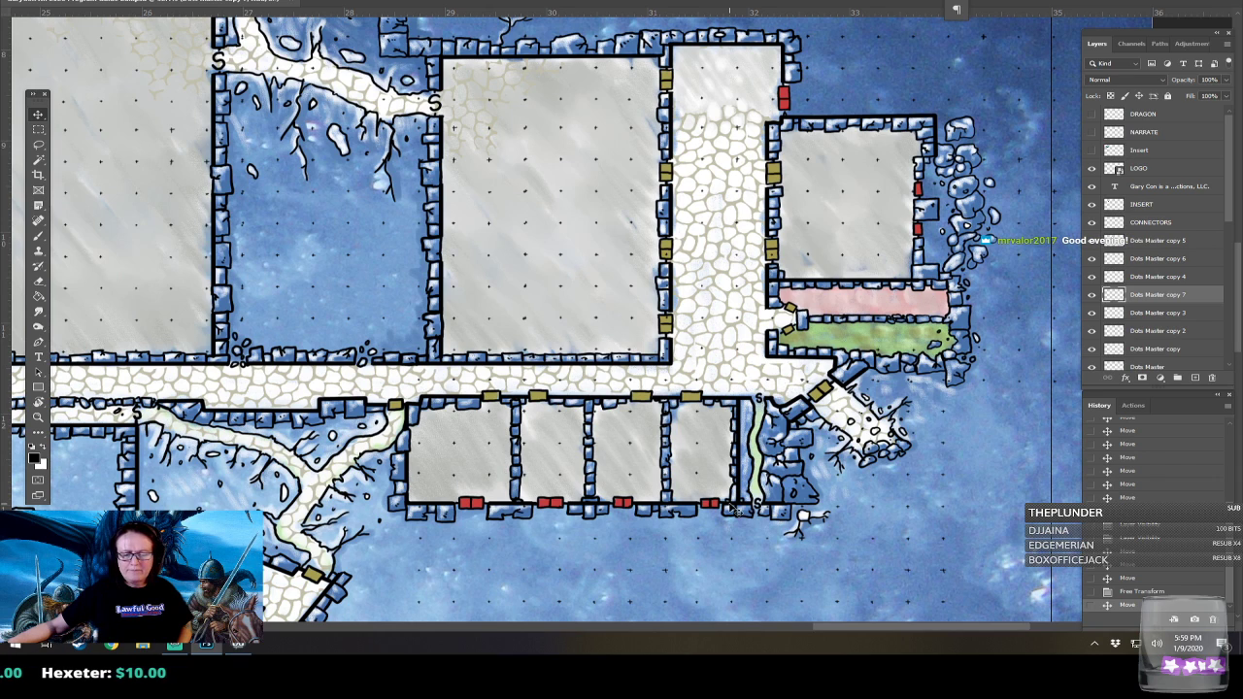
Check the dot alignment around the two large eastern halls, the four small cells and the open water south of them.
{"action": "scroll", "coordinate": [730, 504], "scroll_direction": "down", "scroll_amount": 2}
{"action": "scroll", "coordinate": [730, 504], "scroll_direction": "left", "scroll_amount": 2}
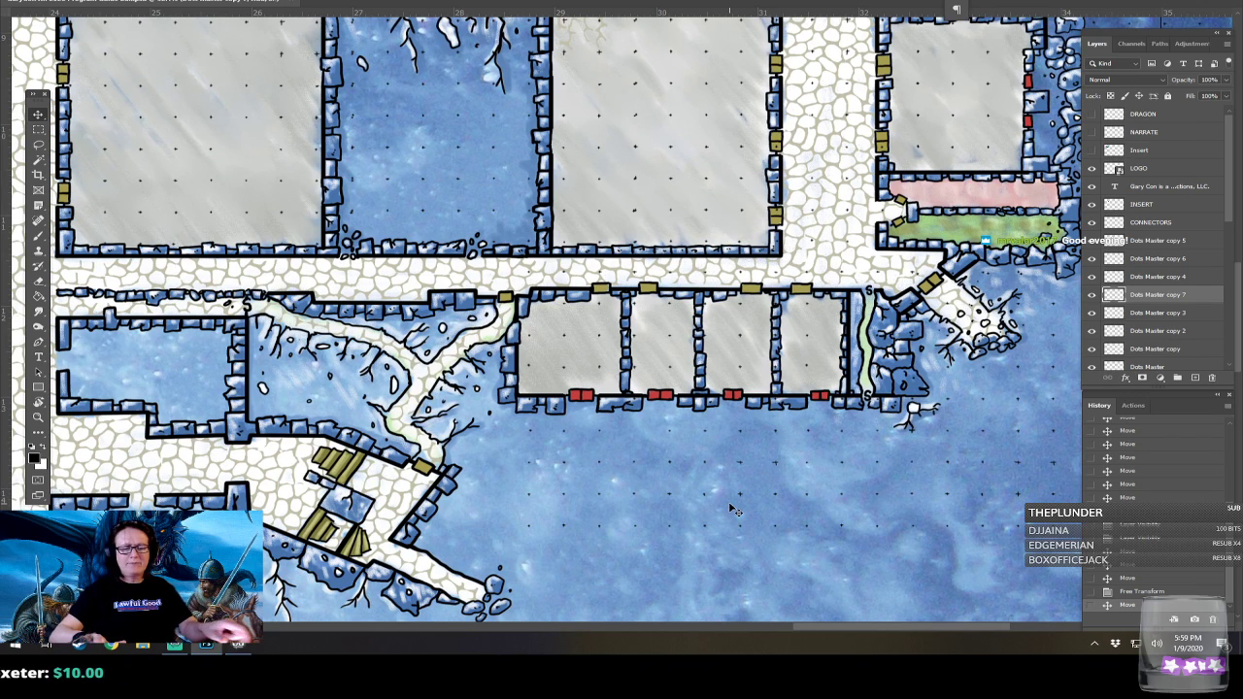
{"action": "scroll", "coordinate": [730, 504], "scroll_direction": "down", "scroll_amount": 1}
{"action": "scroll", "coordinate": [730, 507], "scroll_direction": "down", "scroll_amount": 3}
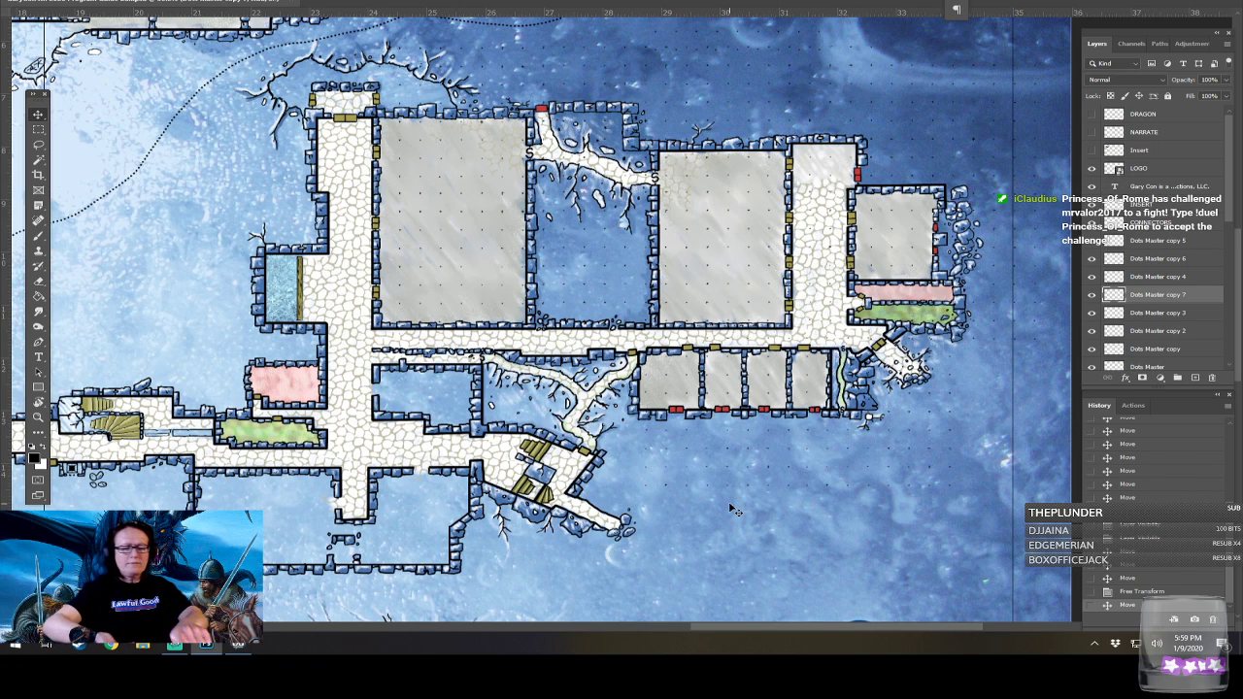
{"action": "scroll", "coordinate": [730, 504], "scroll_direction": "up", "scroll_amount": 3}
{"action": "scroll", "coordinate": [729, 504], "scroll_direction": "right", "scroll_amount": 2}
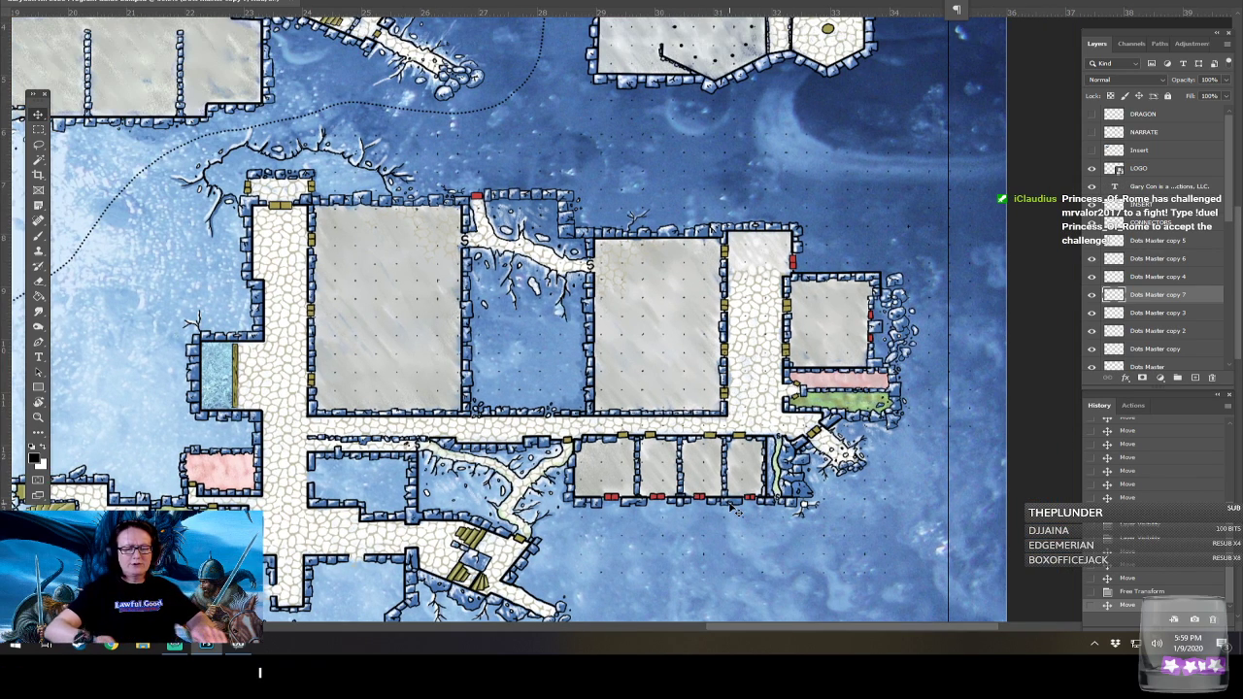
{"action": "scroll", "coordinate": [729, 504], "scroll_direction": "down", "scroll_amount": 1}
{"action": "scroll", "coordinate": [730, 504], "scroll_direction": "right", "scroll_amount": 1}
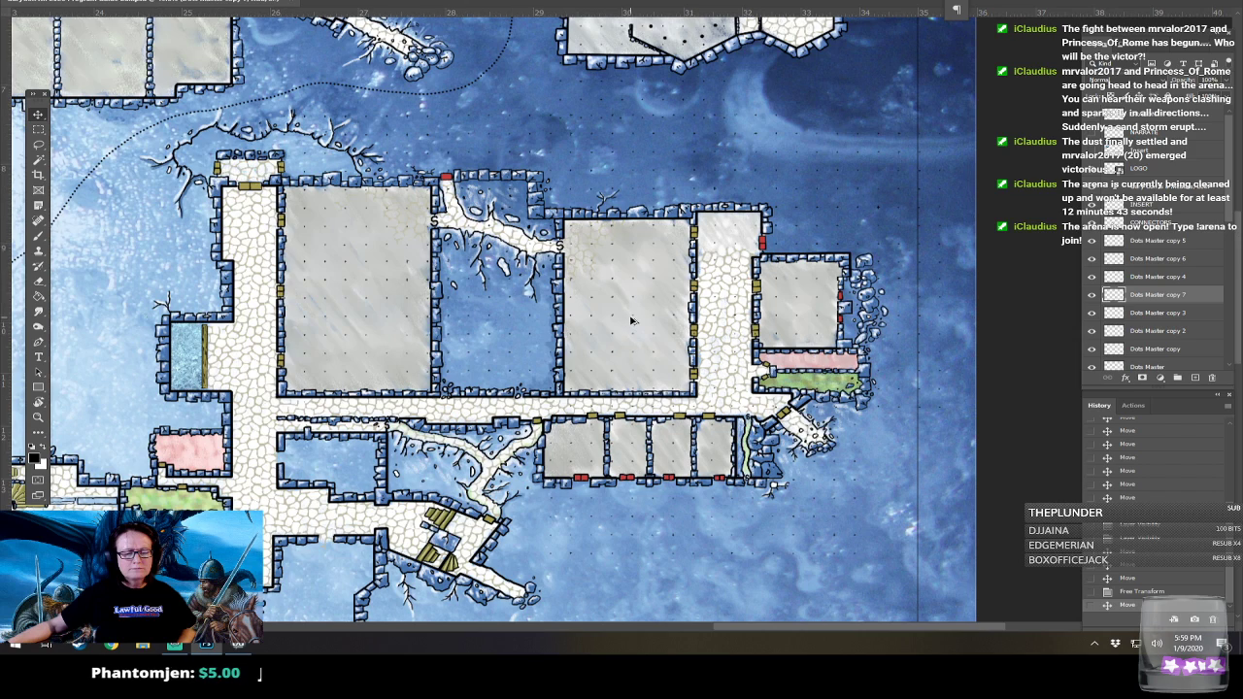
{"action": "scroll", "coordinate": [631, 320], "scroll_direction": "up", "scroll_amount": 1}
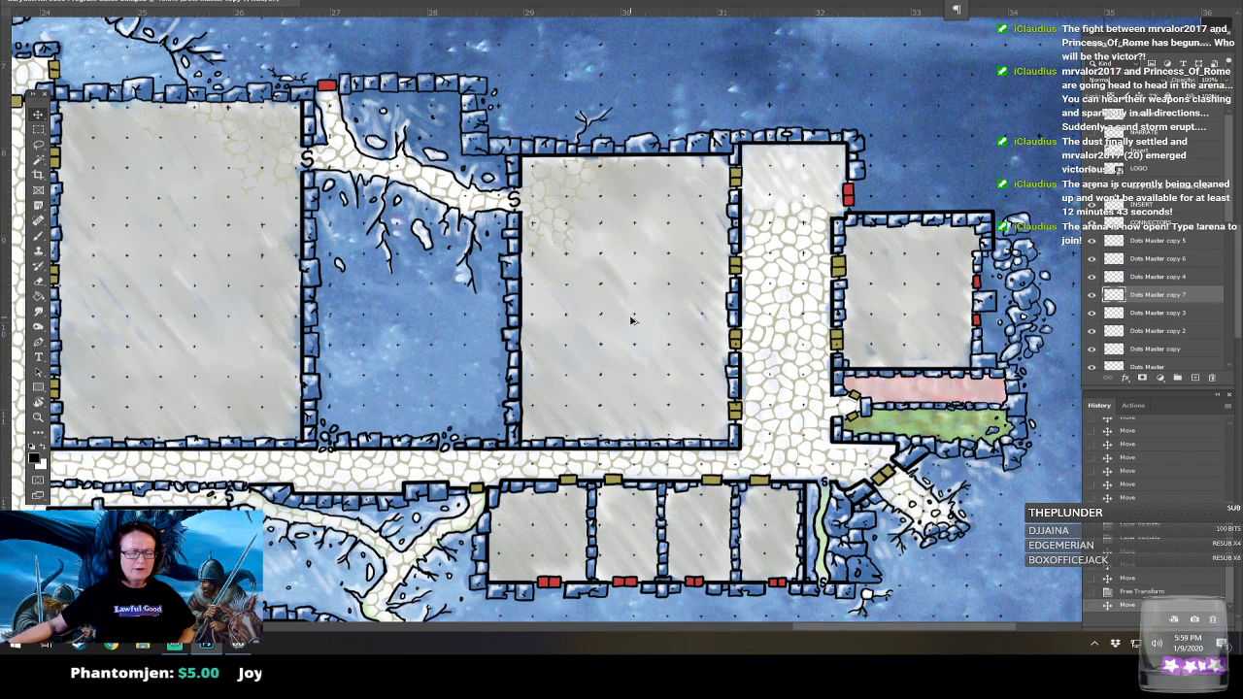
{"action": "scroll", "coordinate": [631, 320], "scroll_direction": "up", "scroll_amount": 1}
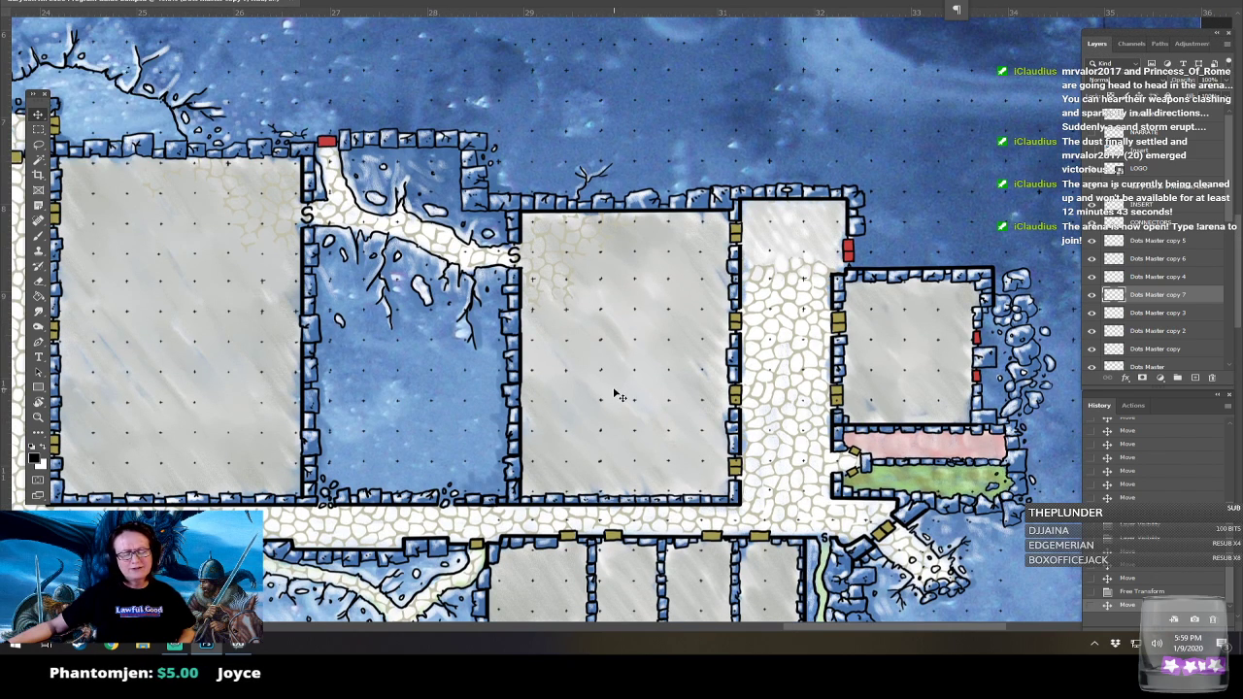
{"action": "scroll", "coordinate": [615, 394], "scroll_direction": "left", "scroll_amount": 1}
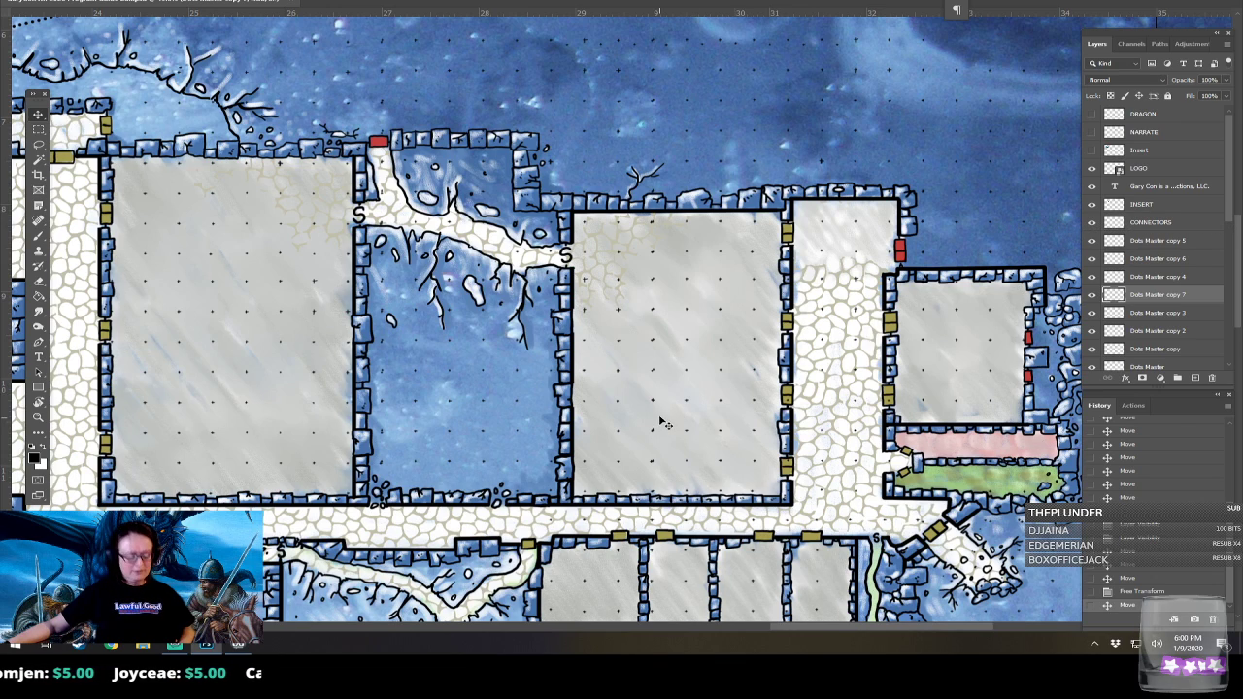
{"action": "scroll", "coordinate": [665, 417], "scroll_direction": "left", "scroll_amount": 1}
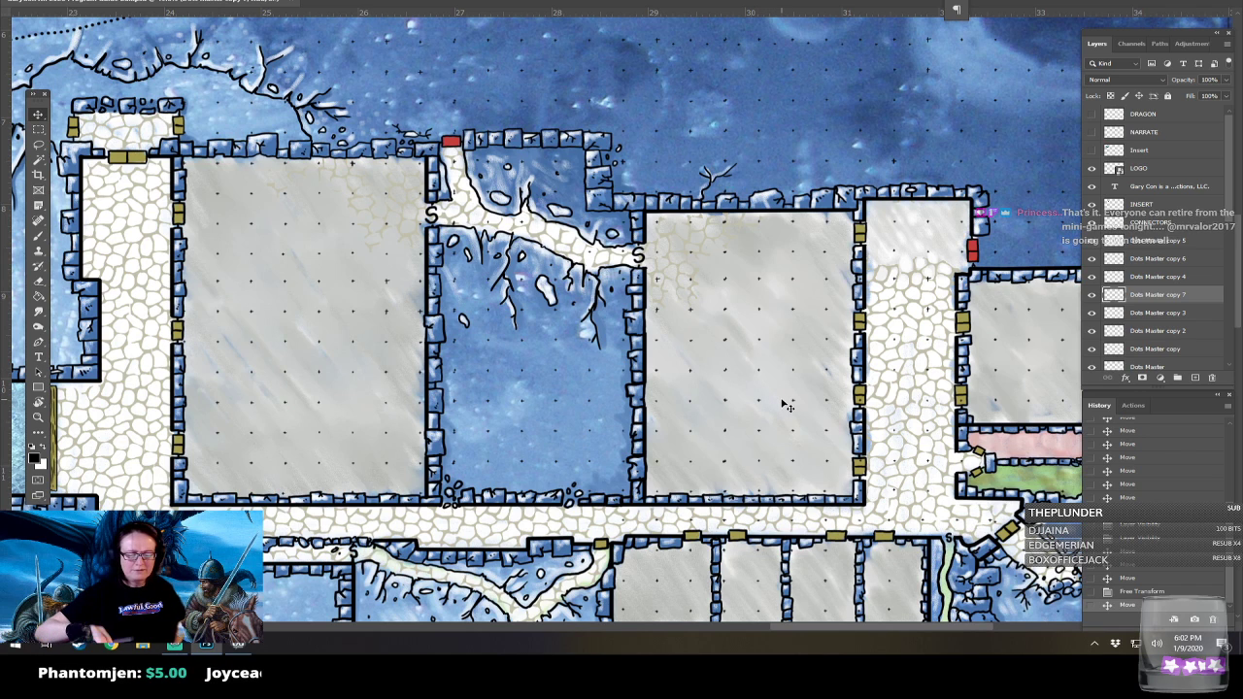
{"action": "scroll", "coordinate": [782, 403], "scroll_direction": "down", "scroll_amount": 4}
{"action": "scroll", "coordinate": [782, 403], "scroll_direction": "right", "scroll_amount": 2}
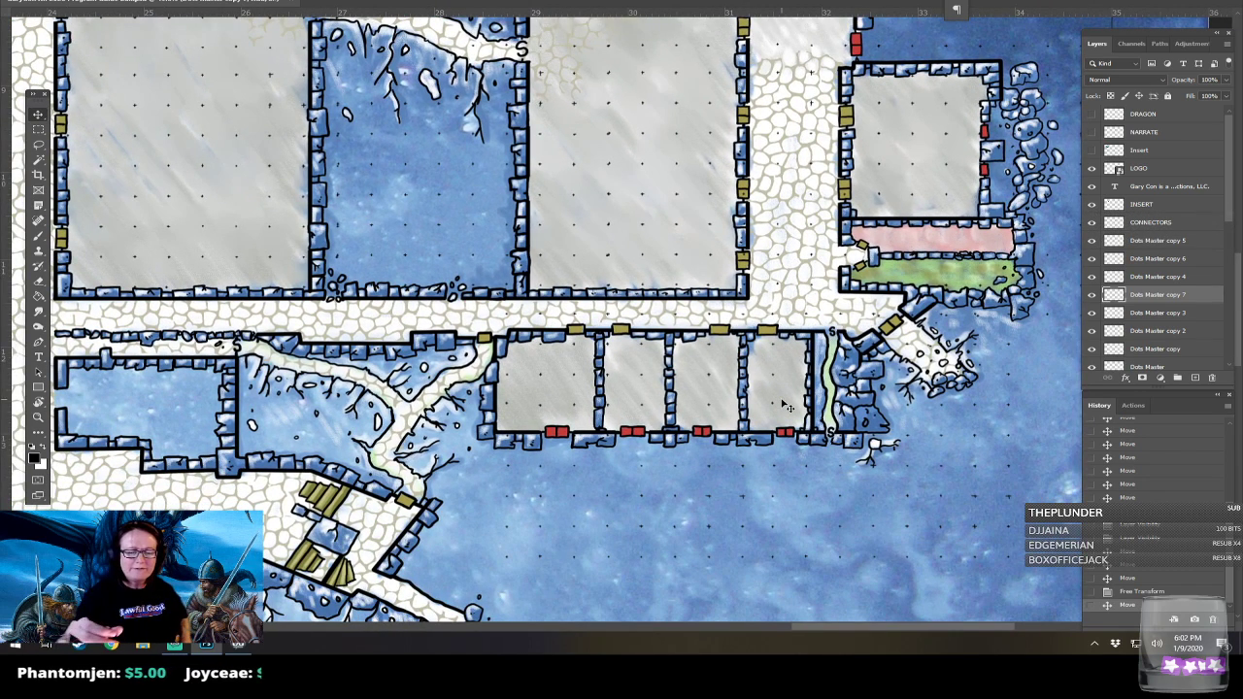
{"action": "scroll", "coordinate": [787, 406], "scroll_direction": "up", "scroll_amount": 4}
{"action": "scroll", "coordinate": [787, 406], "scroll_direction": "left", "scroll_amount": 1}
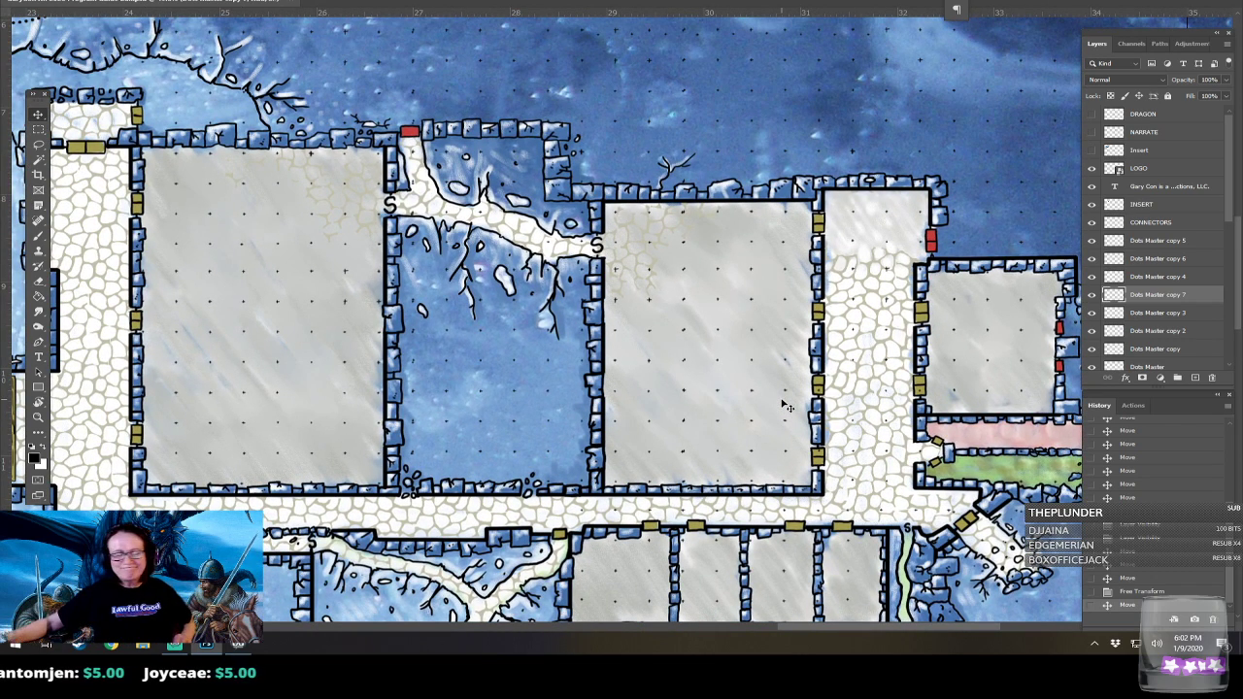
Select the Dots Master copy 4 layer and erase its stray dot near the upper wall of the large eastern grey hall.
{"action": "right_click", "coordinate": [683, 364]}
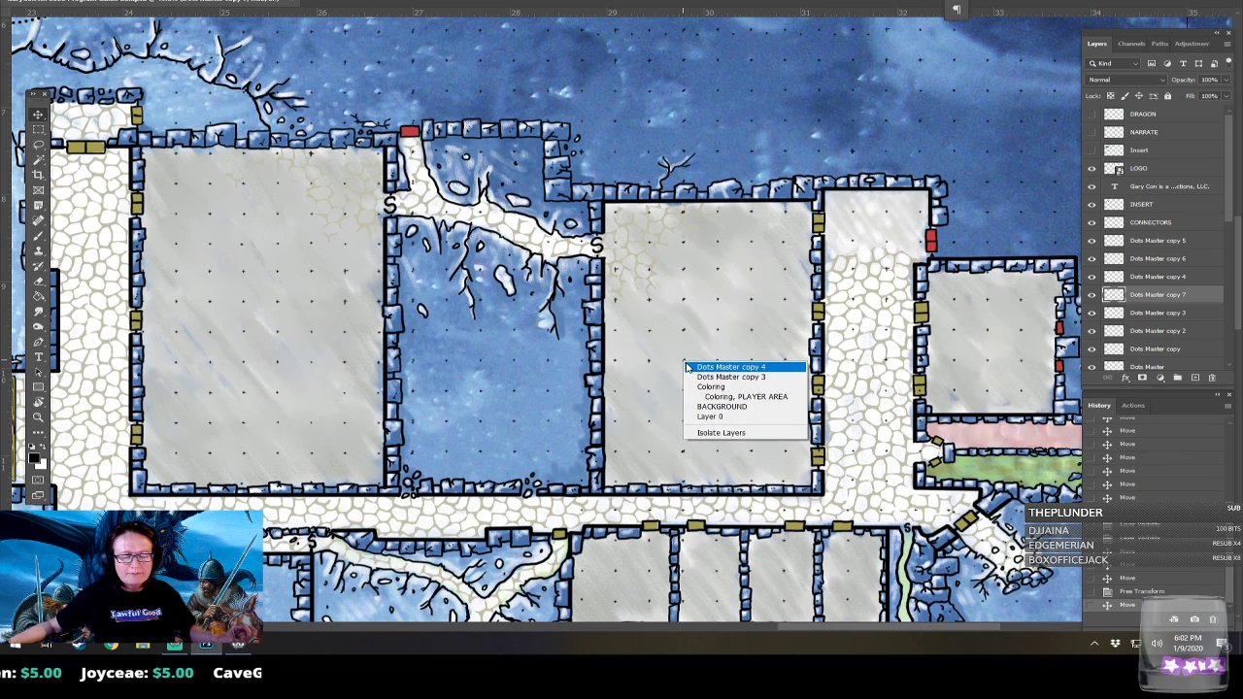
{"action": "left_click", "coordinate": [709, 381]}
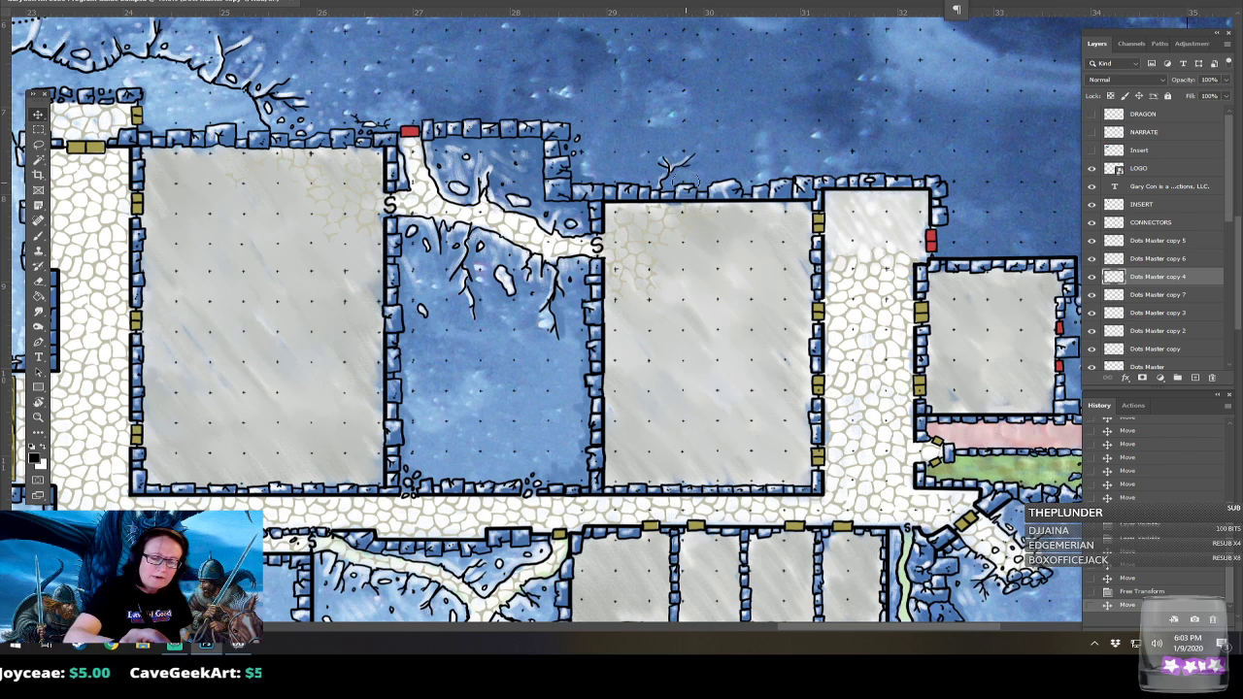
{"action": "left_click", "coordinate": [684, 207]}
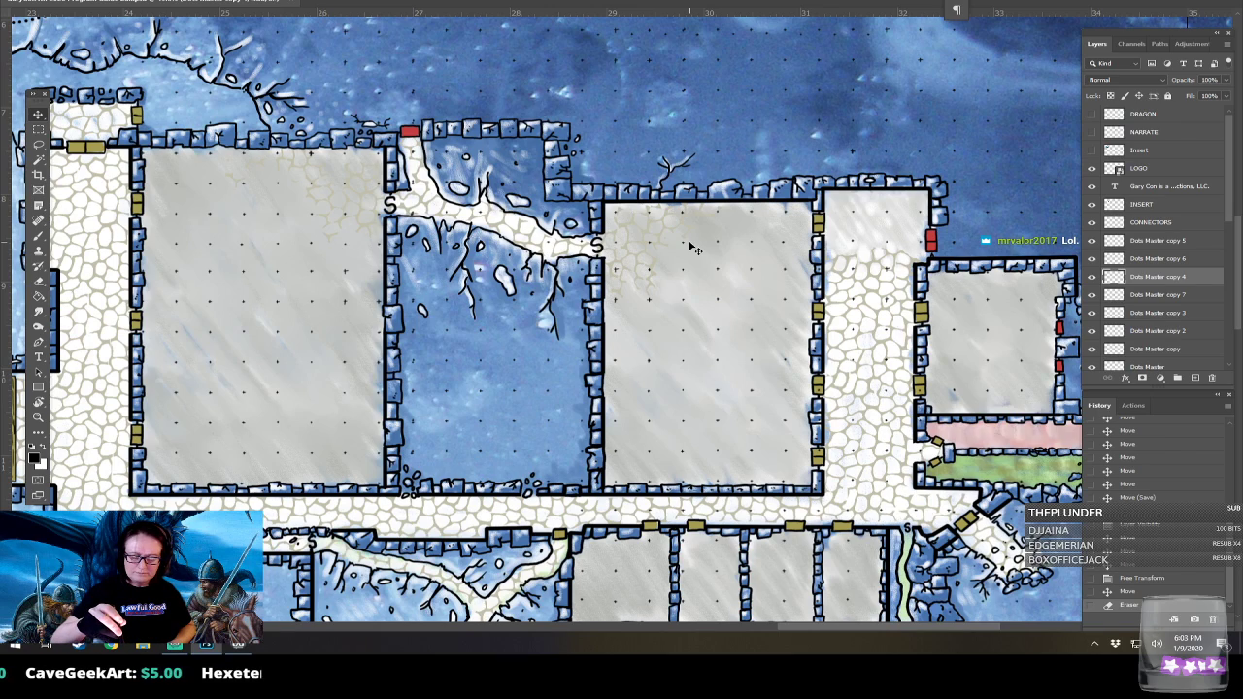
{"action": "left_click_drag", "start_coordinate": [865, 498], "coordinate": [843, 247]}
{"action": "left_click_drag", "start_coordinate": [654, 494], "coordinate": [804, 462]}
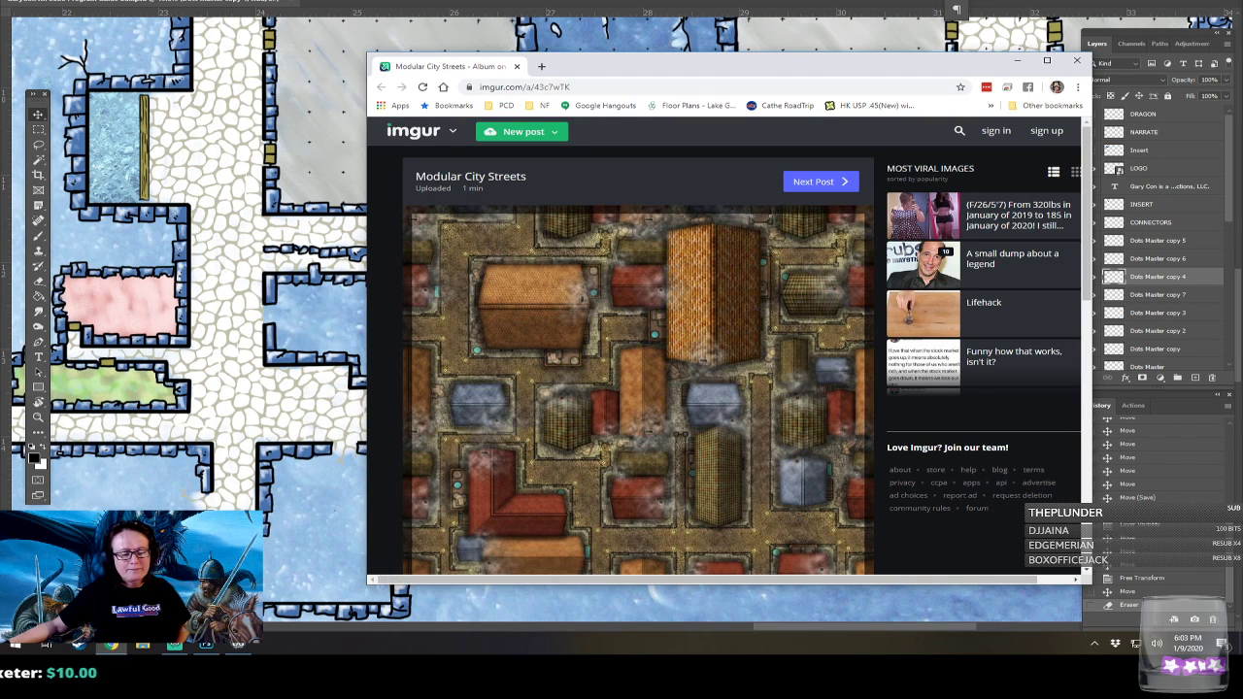
Switch to the browser, maximize its window and compare the daytime and dark versions of the Modular City Streets map on Imgur.
{"action": "double_click", "coordinate": [737, 65]}
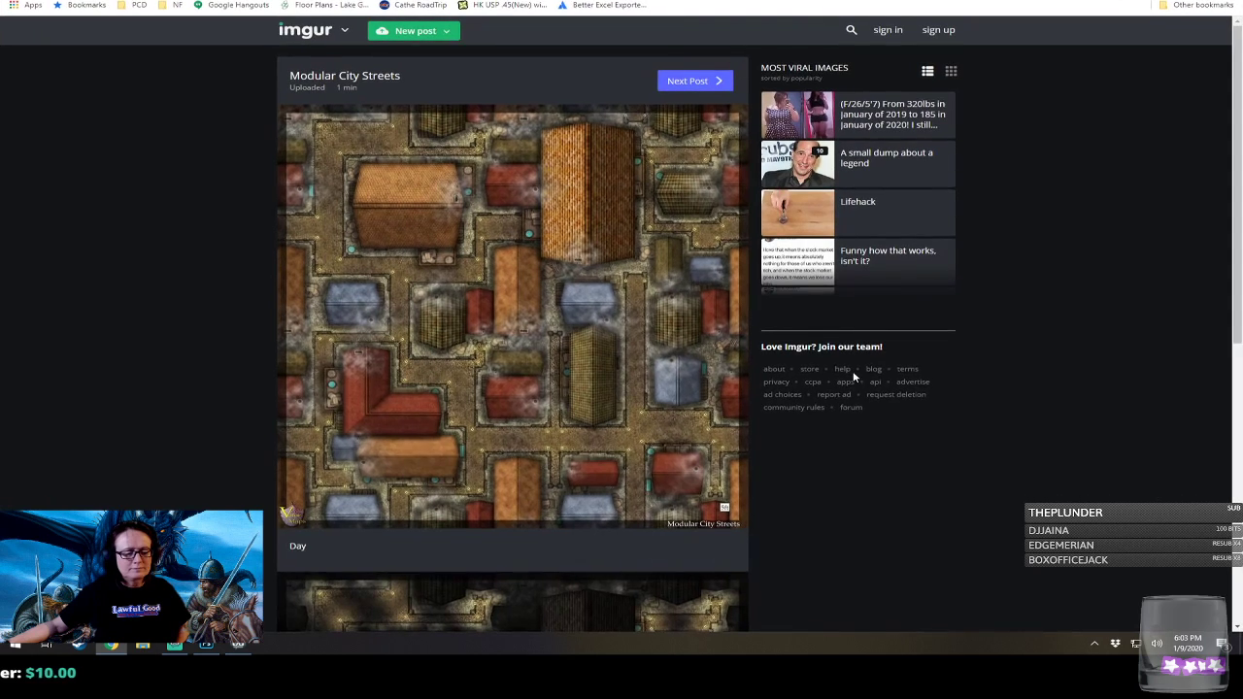
{"action": "scroll", "coordinate": [551, 421], "scroll_direction": "down", "scroll_amount": 1}
{"action": "scroll", "coordinate": [551, 420], "scroll_direction": "up", "scroll_amount": 1}
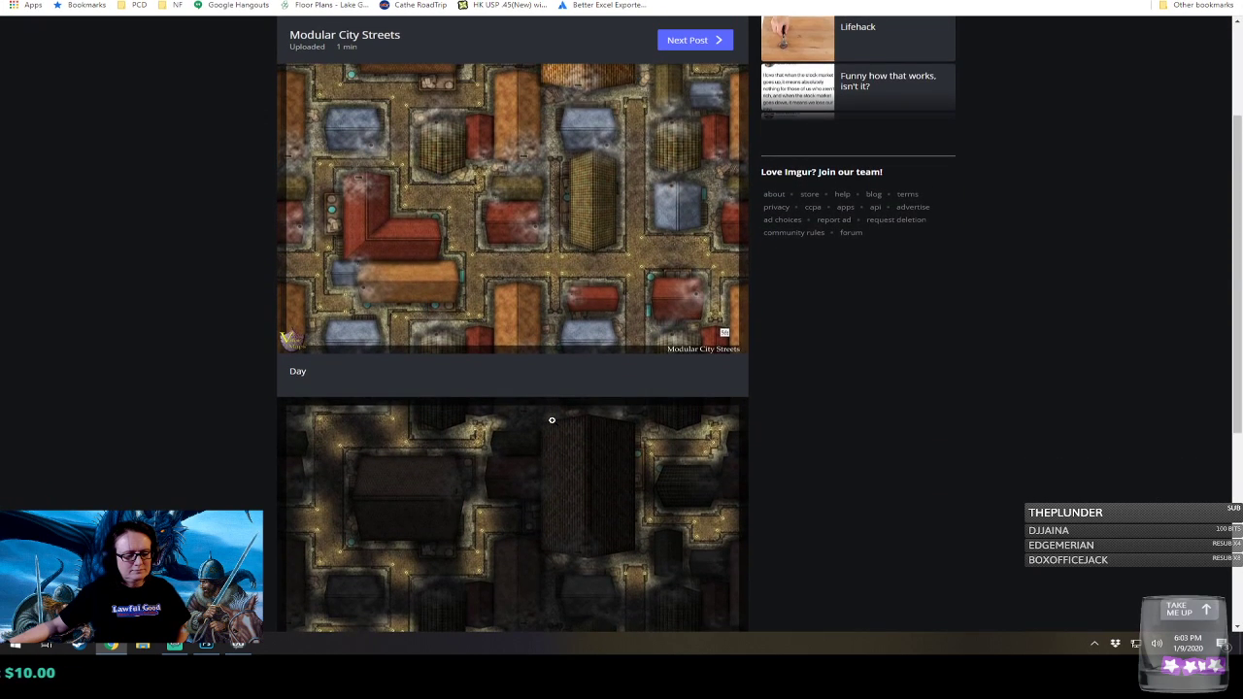
{"action": "scroll", "coordinate": [552, 420], "scroll_direction": "down", "scroll_amount": 2}
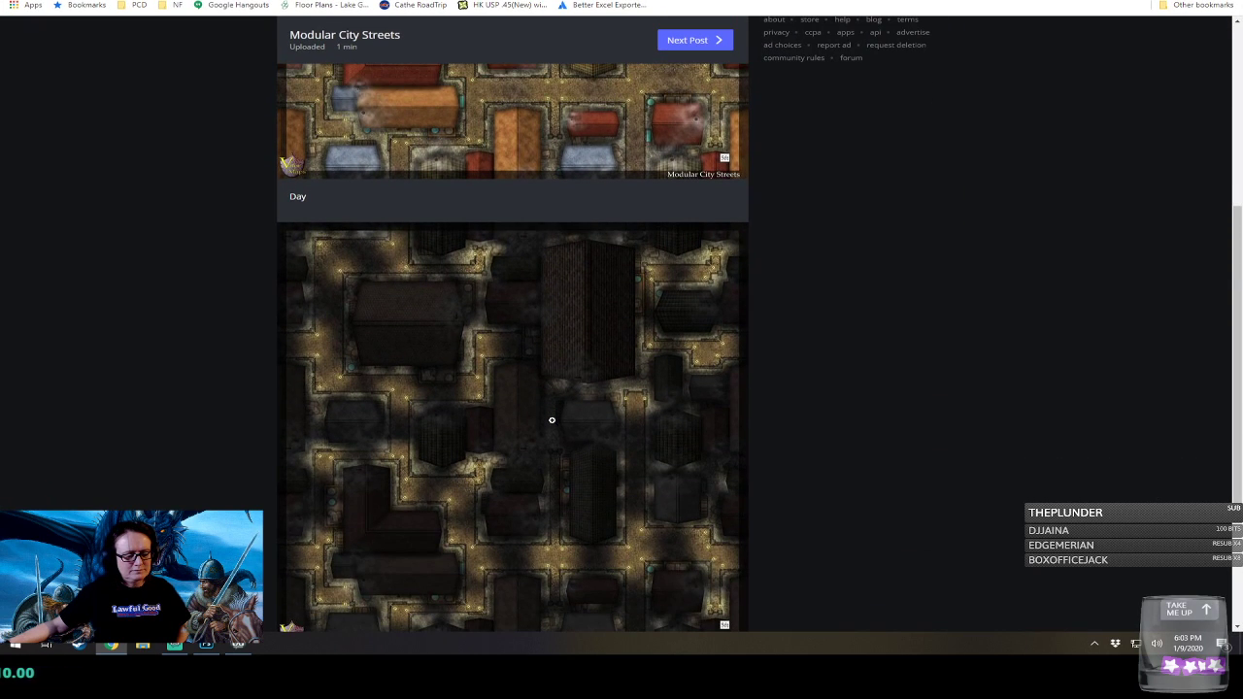
{"action": "scroll", "coordinate": [552, 419], "scroll_direction": "up", "scroll_amount": 3}
{"action": "scroll", "coordinate": [551, 419], "scroll_direction": "down", "scroll_amount": 5}
{"action": "scroll", "coordinate": [552, 419], "scroll_direction": "up", "scroll_amount": 5}
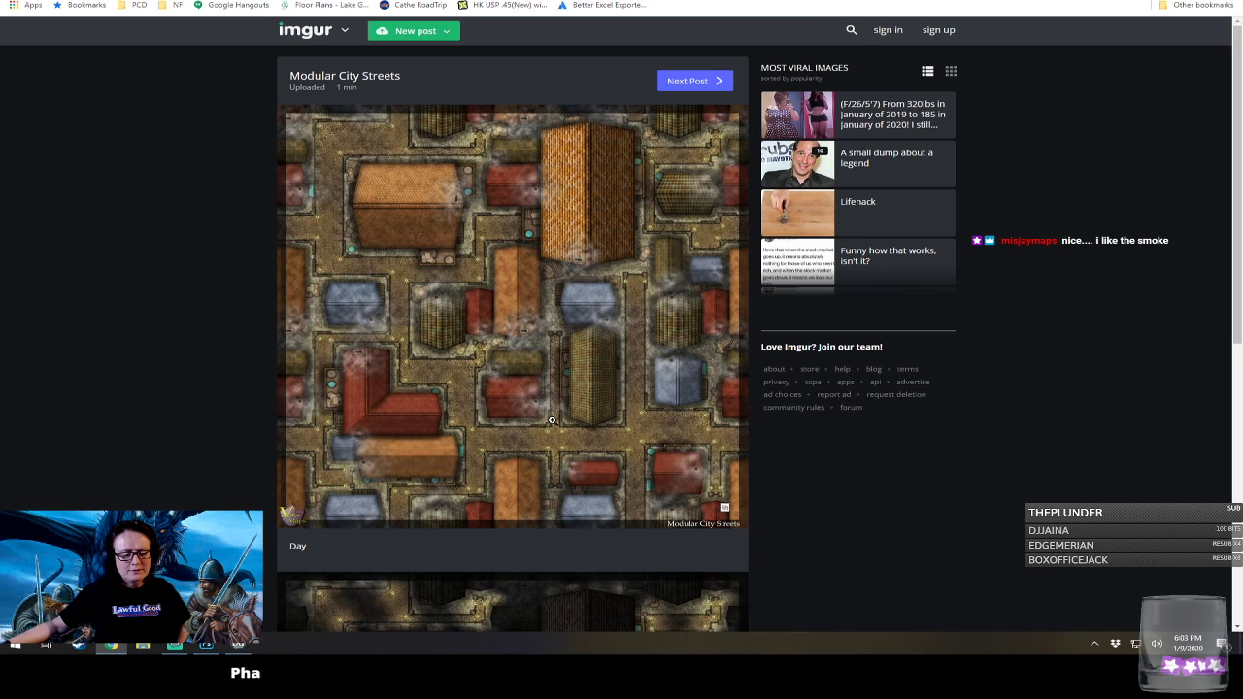
Look over the night version of Modular City Streets below the Day image and return to the dungeon map in Photoshop.
{"action": "scroll", "coordinate": [551, 419], "scroll_direction": "down", "scroll_amount": 3}
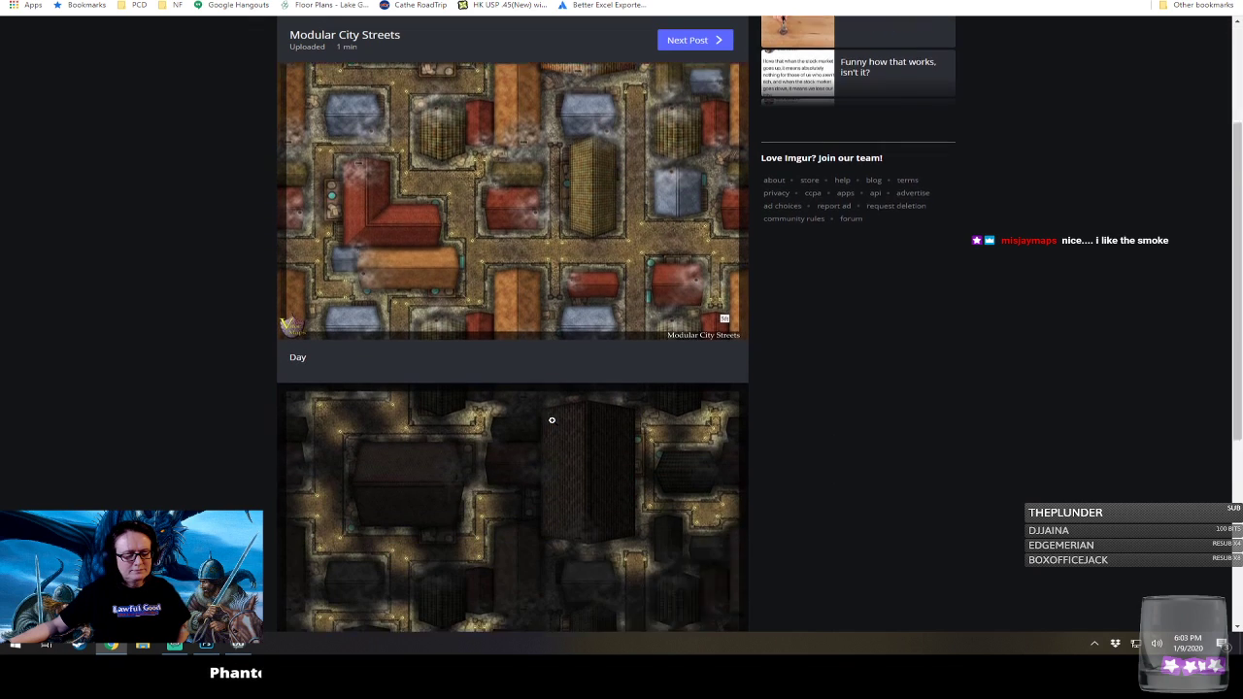
{"action": "scroll", "coordinate": [552, 419], "scroll_direction": "up", "scroll_amount": 3}
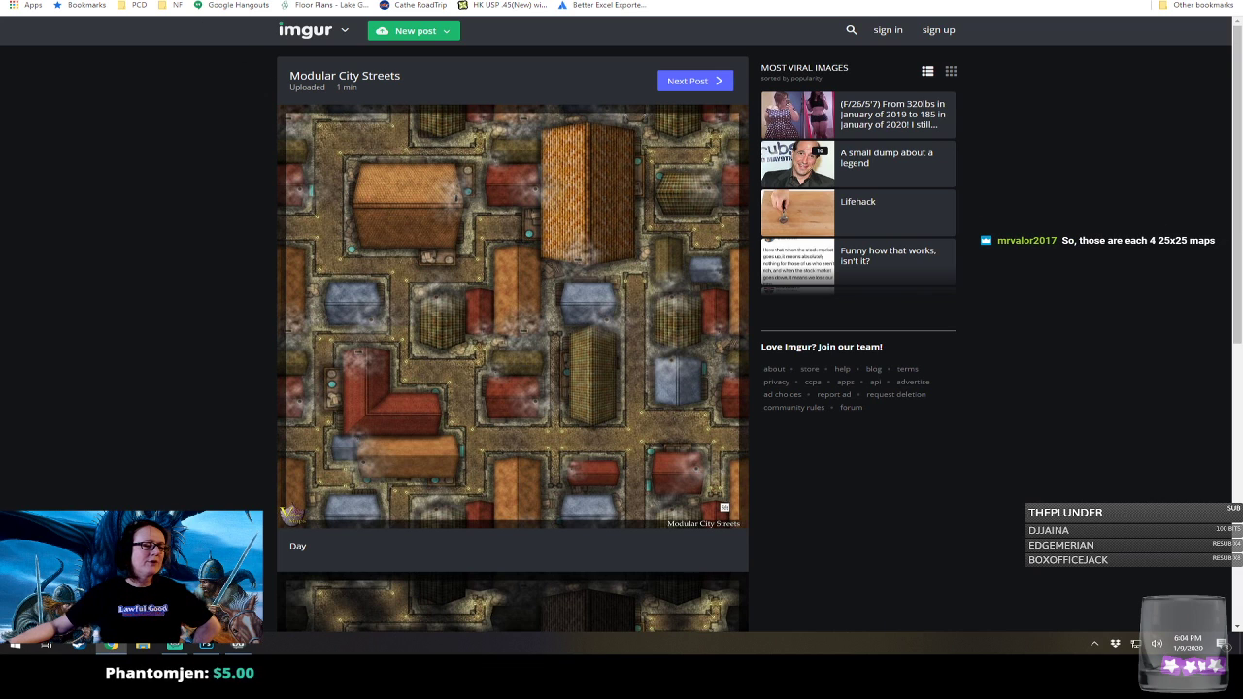
{"action": "key", "text": "alt+Tab"}
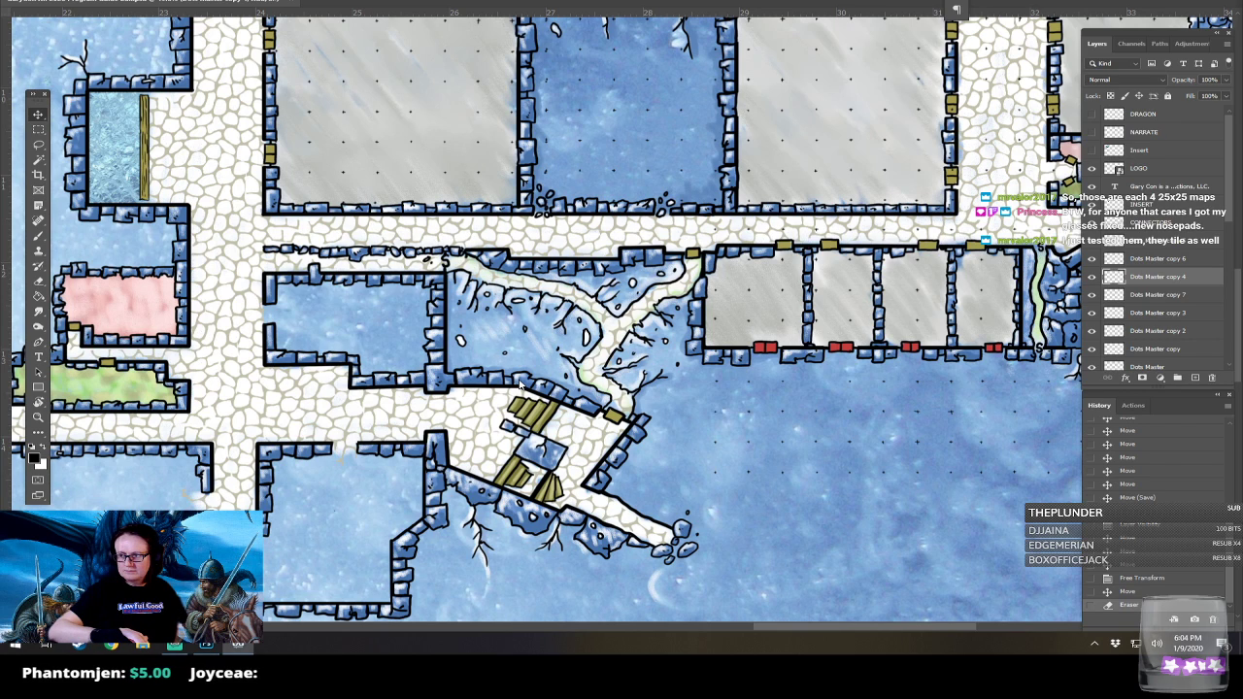
Duplicate the Dots Master copy 7 grid and align the copy over the two grey rooms of the southern building.
{"action": "left_click_drag", "start_coordinate": [520, 385], "coordinate": [643, 34]}
{"action": "left_click_drag", "start_coordinate": [651, 335], "coordinate": [518, 70]}
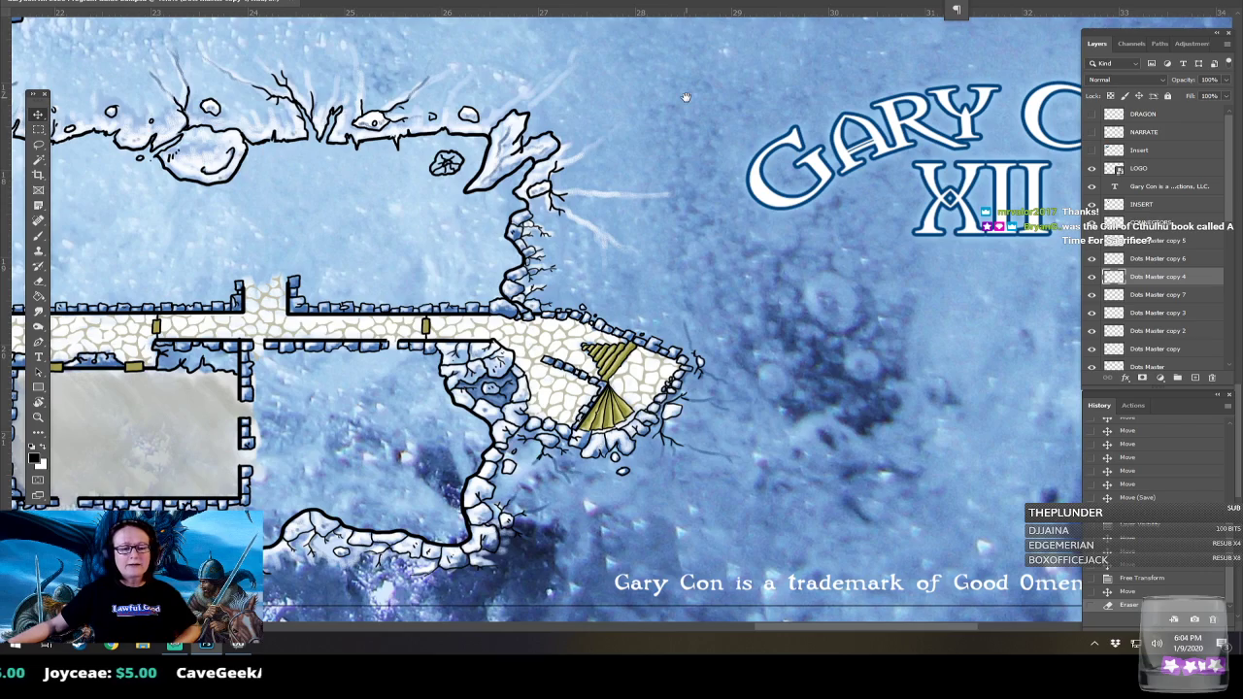
{"action": "left_click_drag", "start_coordinate": [686, 97], "coordinate": [607, 492]}
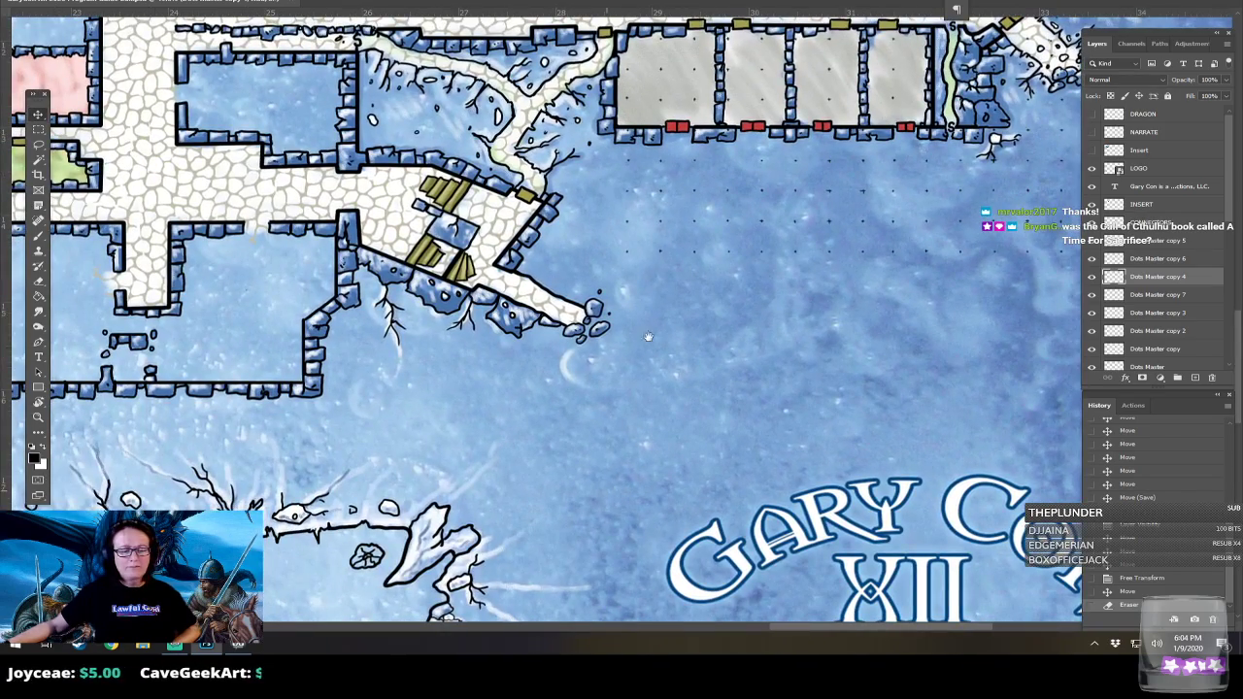
{"action": "right_click", "coordinate": [628, 255]}
{"action": "left_click", "coordinate": [661, 259]}
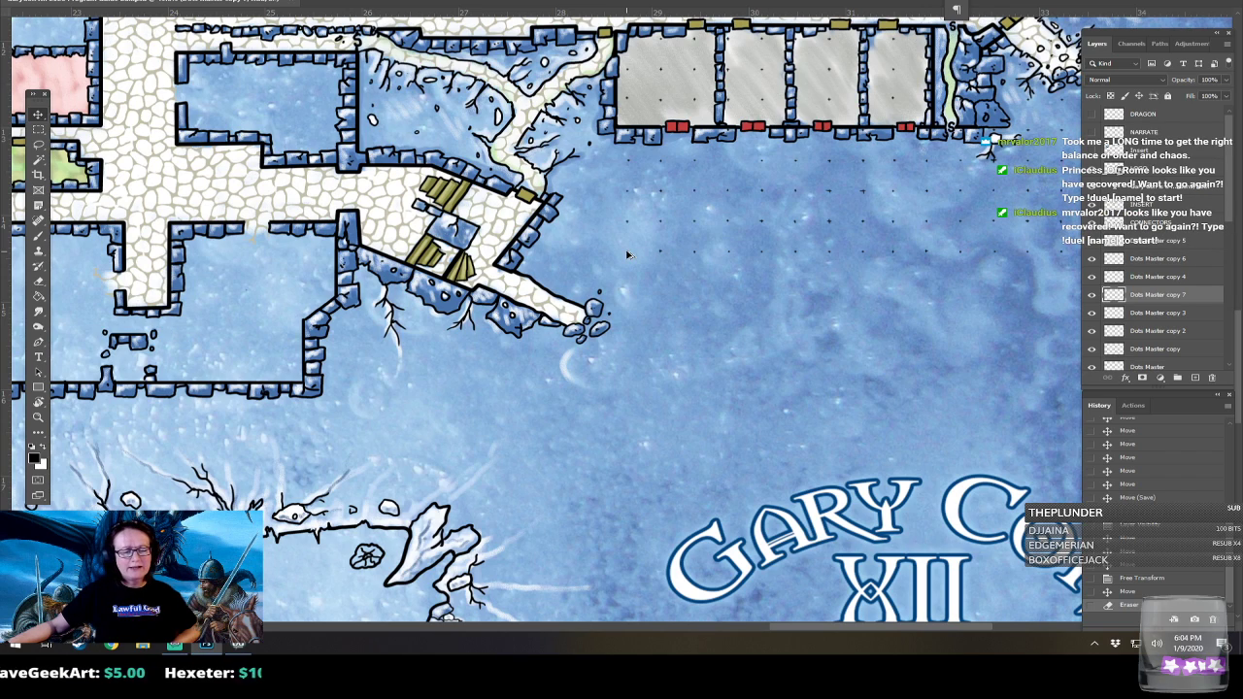
{"action": "left_click_drag", "start_coordinate": [627, 254], "coordinate": [427, 272]}
{"action": "left_click_drag", "start_coordinate": [452, 513], "coordinate": [547, 402]}
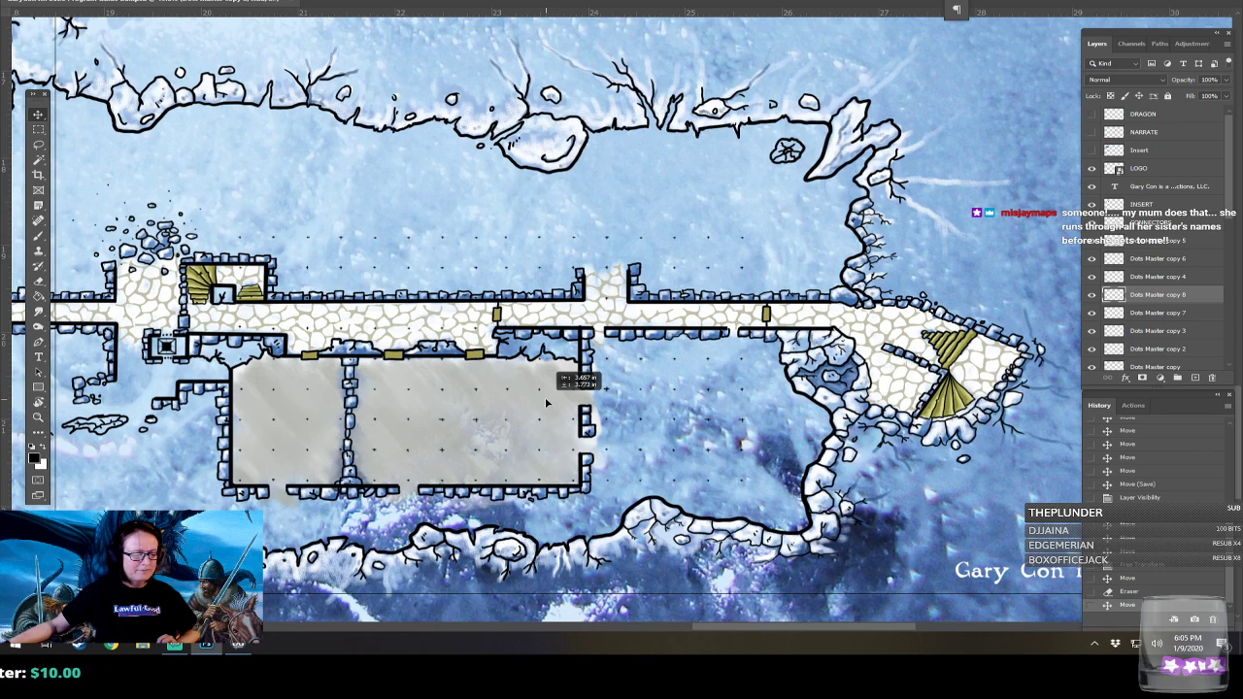
{"action": "left_click_drag", "start_coordinate": [547, 402], "coordinate": [546, 406]}
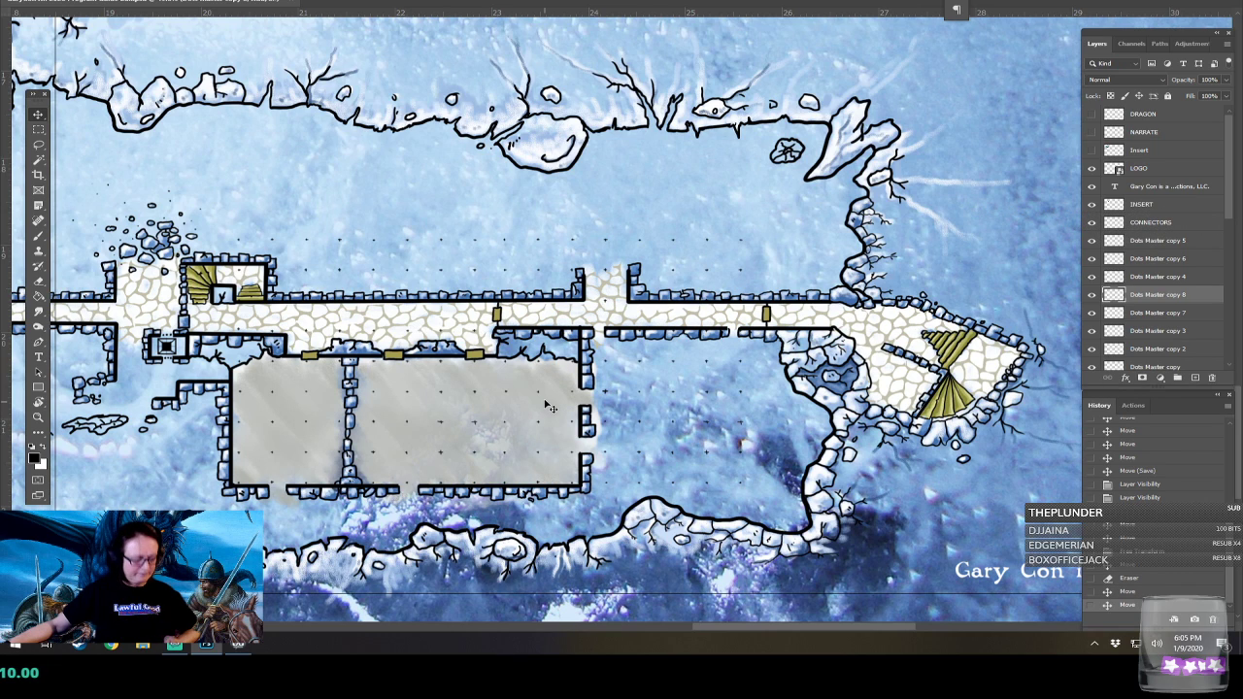
Duplicate the Dots Master copy 2 grid from the large eastern grey hall and place it over the three-bay grey hall in the northern building.
{"action": "scroll", "coordinate": [545, 396], "scroll_direction": "down", "scroll_amount": 1}
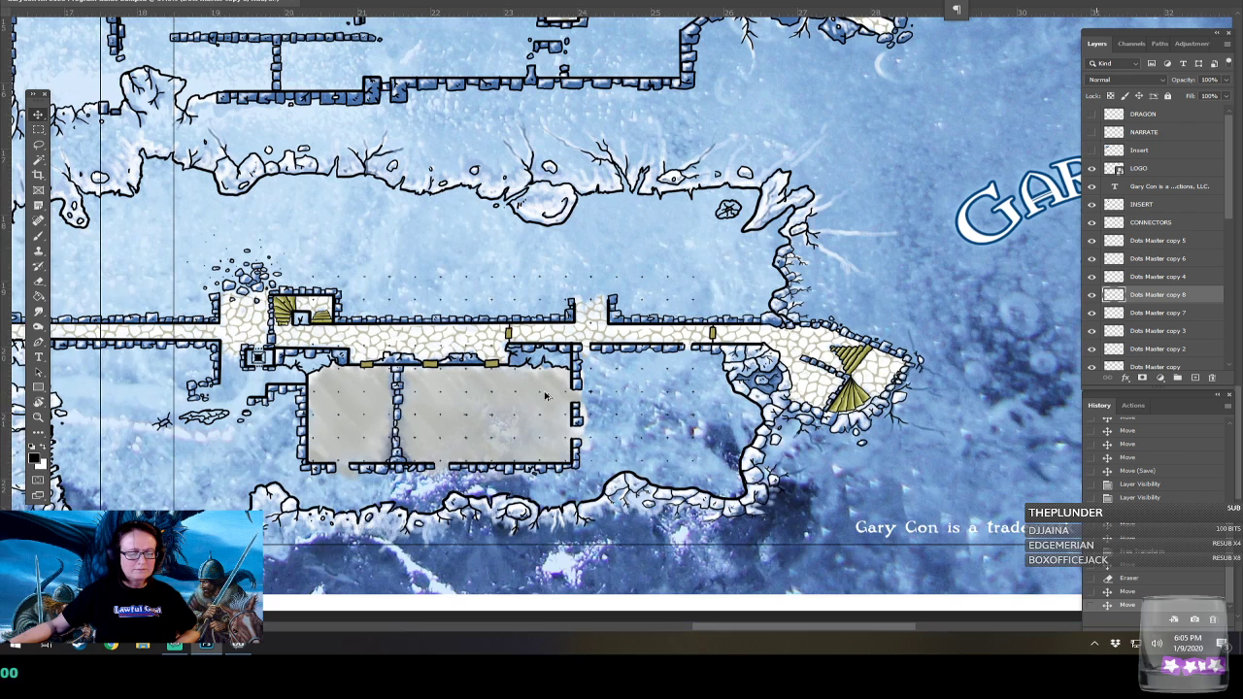
{"action": "scroll", "coordinate": [544, 396], "scroll_direction": "down", "scroll_amount": 2}
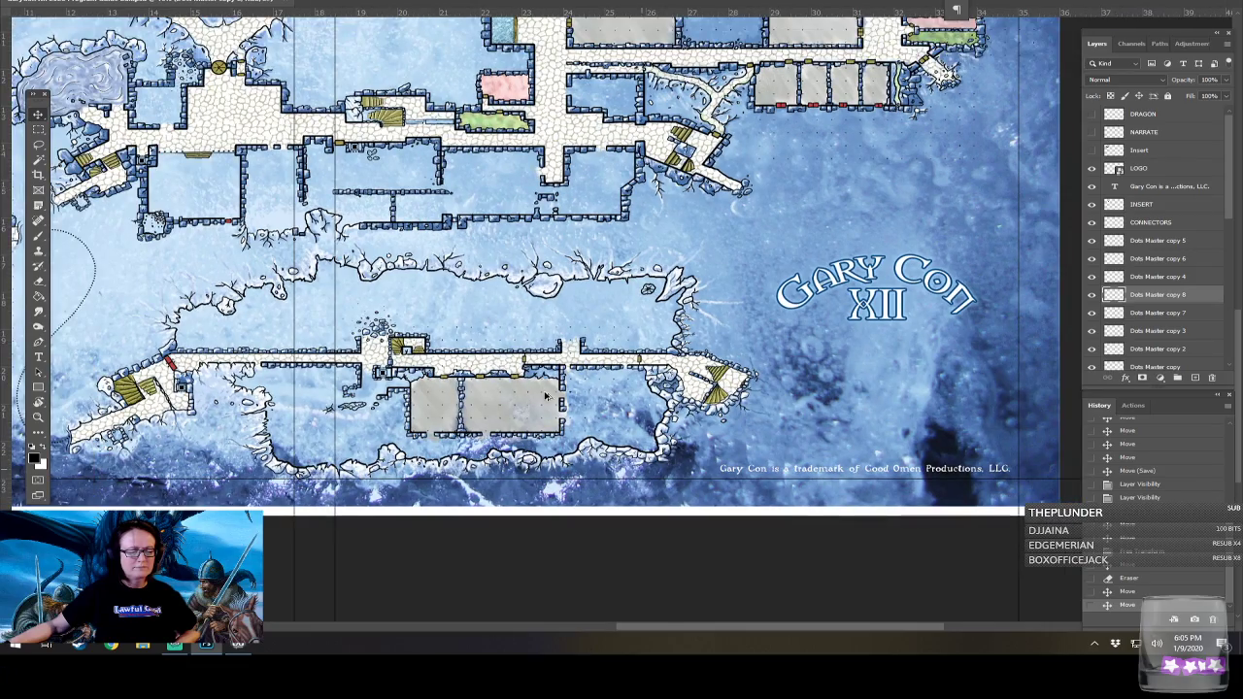
{"action": "scroll", "coordinate": [546, 396], "scroll_direction": "down", "scroll_amount": 1}
{"action": "left_click_drag", "start_coordinate": [509, 240], "coordinate": [688, 392]}
{"action": "left_click_drag", "start_coordinate": [680, 145], "coordinate": [648, 351]}
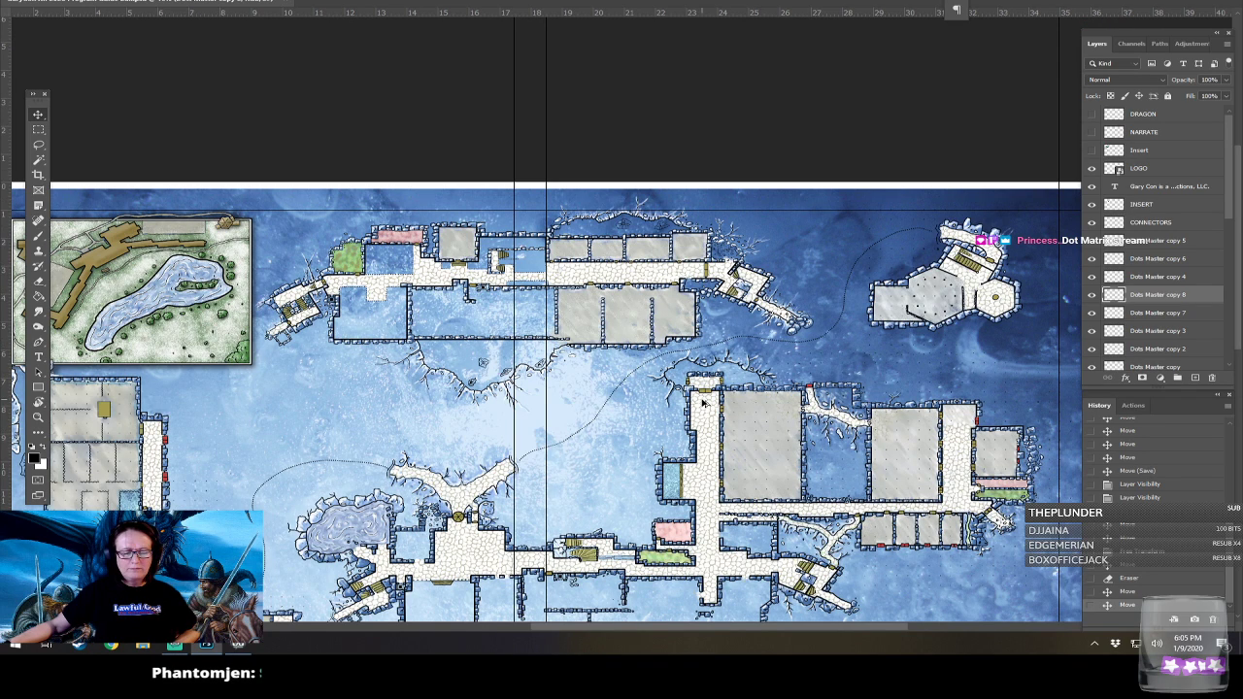
{"action": "scroll", "coordinate": [703, 402], "scroll_direction": "up", "scroll_amount": 2}
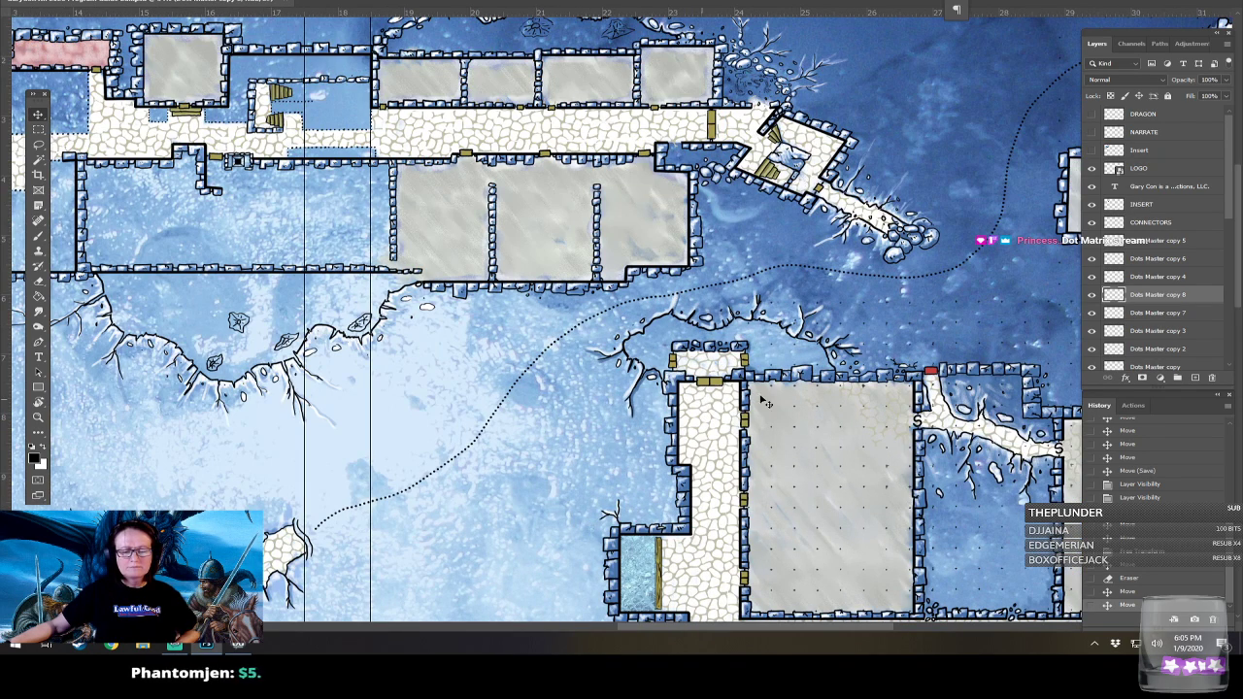
{"action": "right_click", "coordinate": [775, 390]}
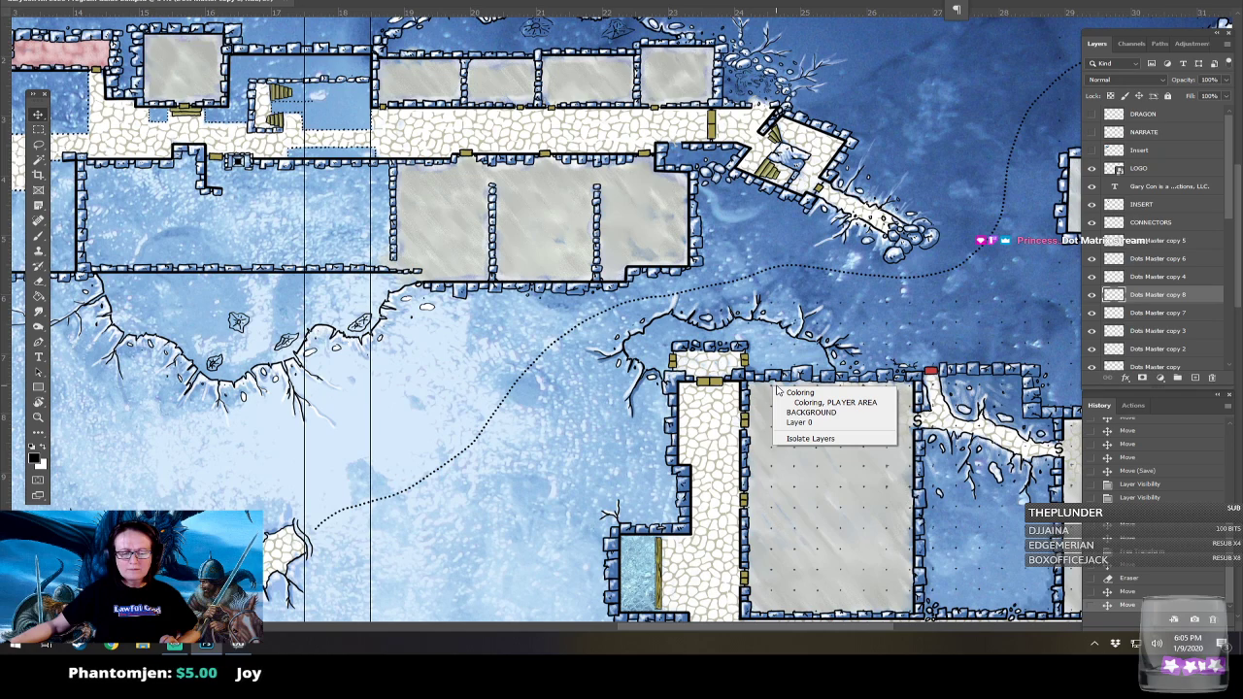
{"action": "right_click", "coordinate": [771, 370]}
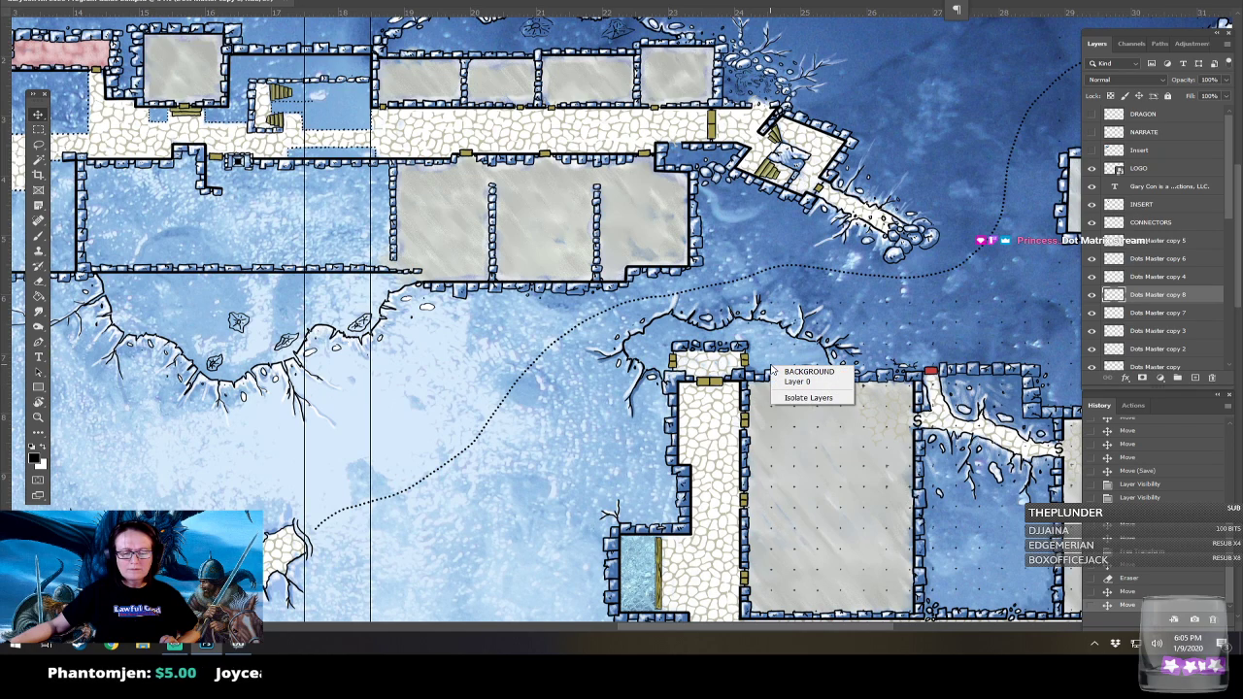
{"action": "right_click", "coordinate": [773, 470]}
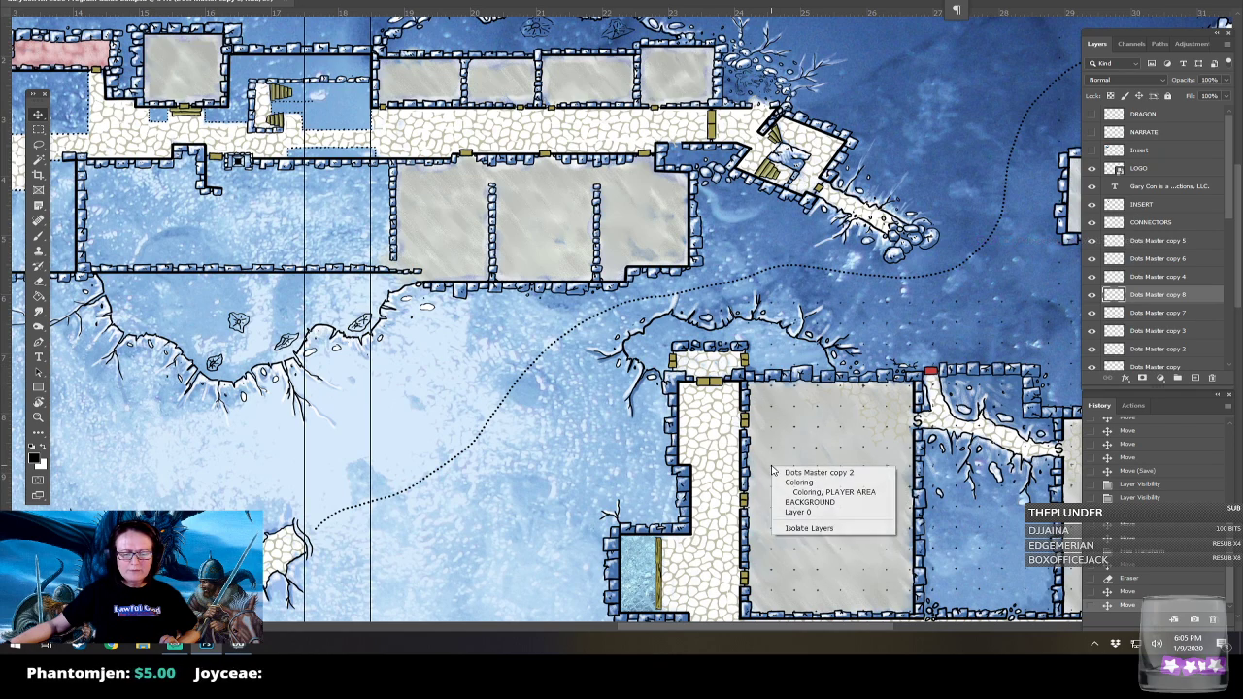
{"action": "left_click", "coordinate": [783, 472]}
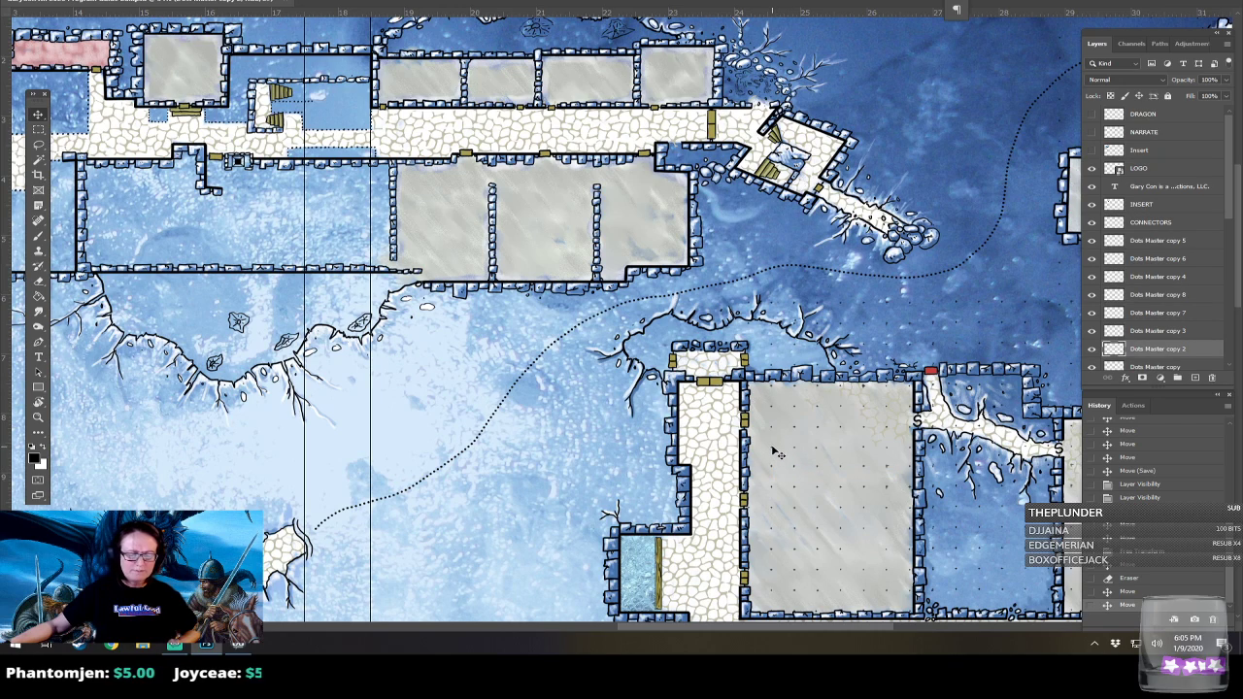
{"action": "key", "text": "ctrl"}
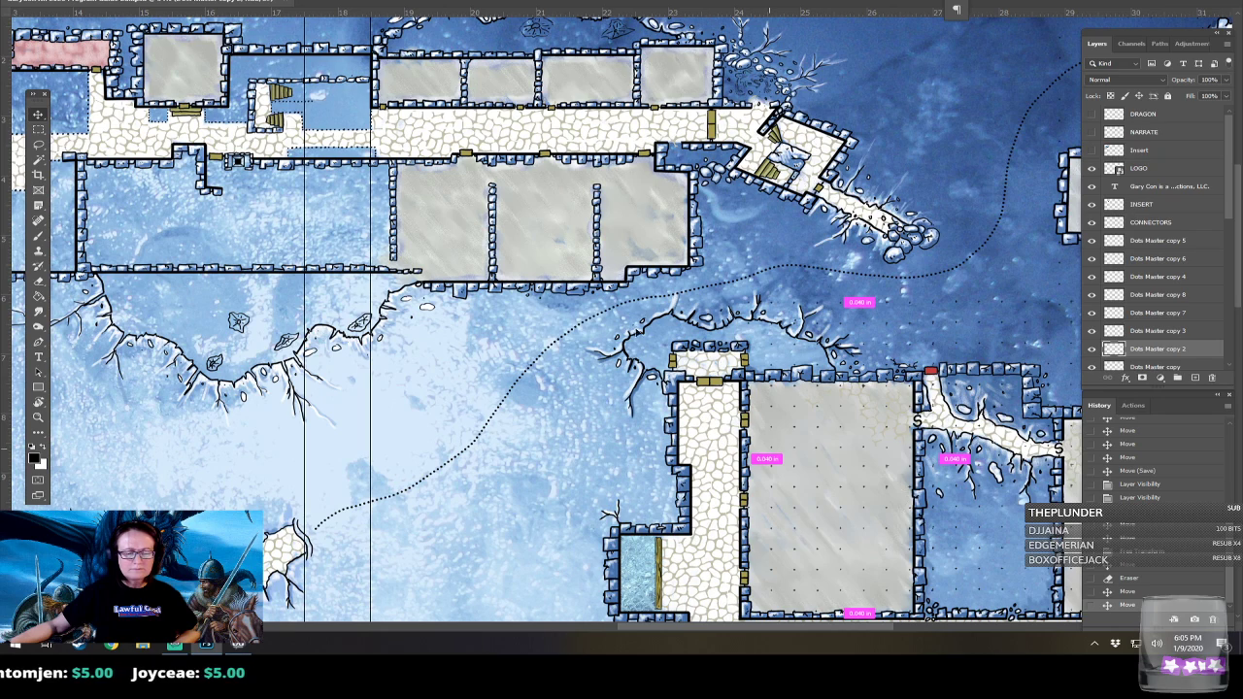
{"action": "left_click_drag", "start_coordinate": [478, 186], "coordinate": [478, 186]}
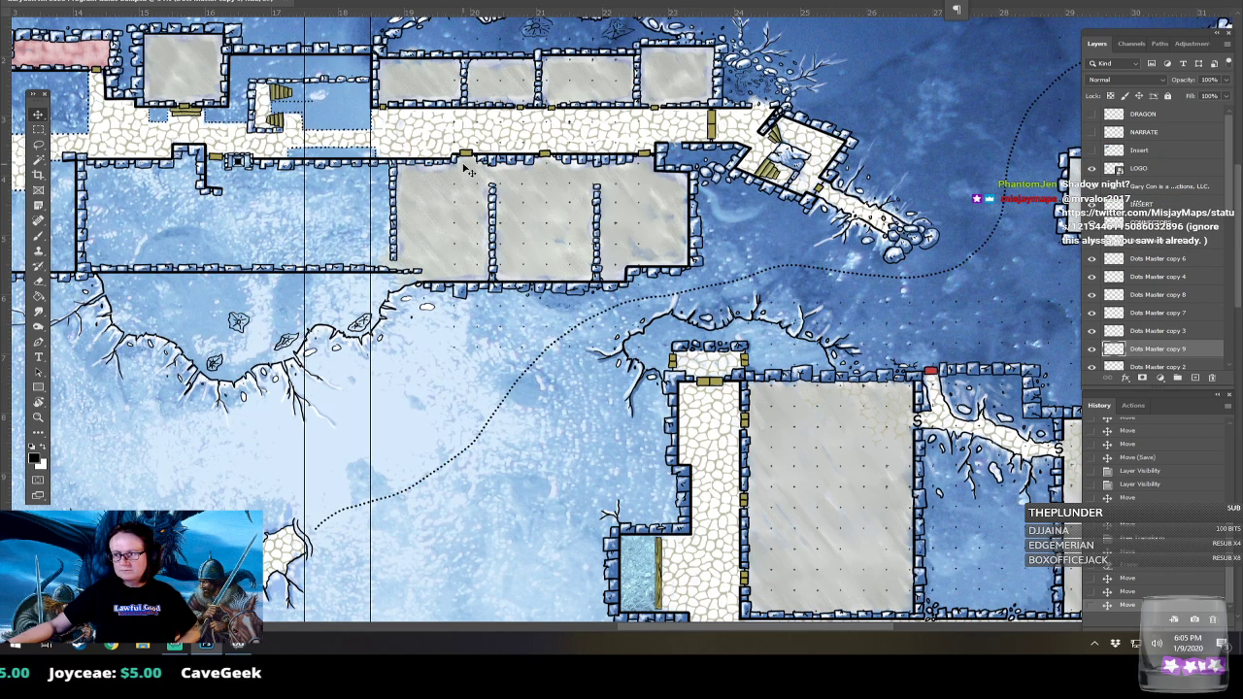
Shift the duplicated dot grid about 1.1 in east and line it up with the walls of the northern three-bay hall.
{"action": "left_click_drag", "start_coordinate": [467, 170], "coordinate": [640, 357]}
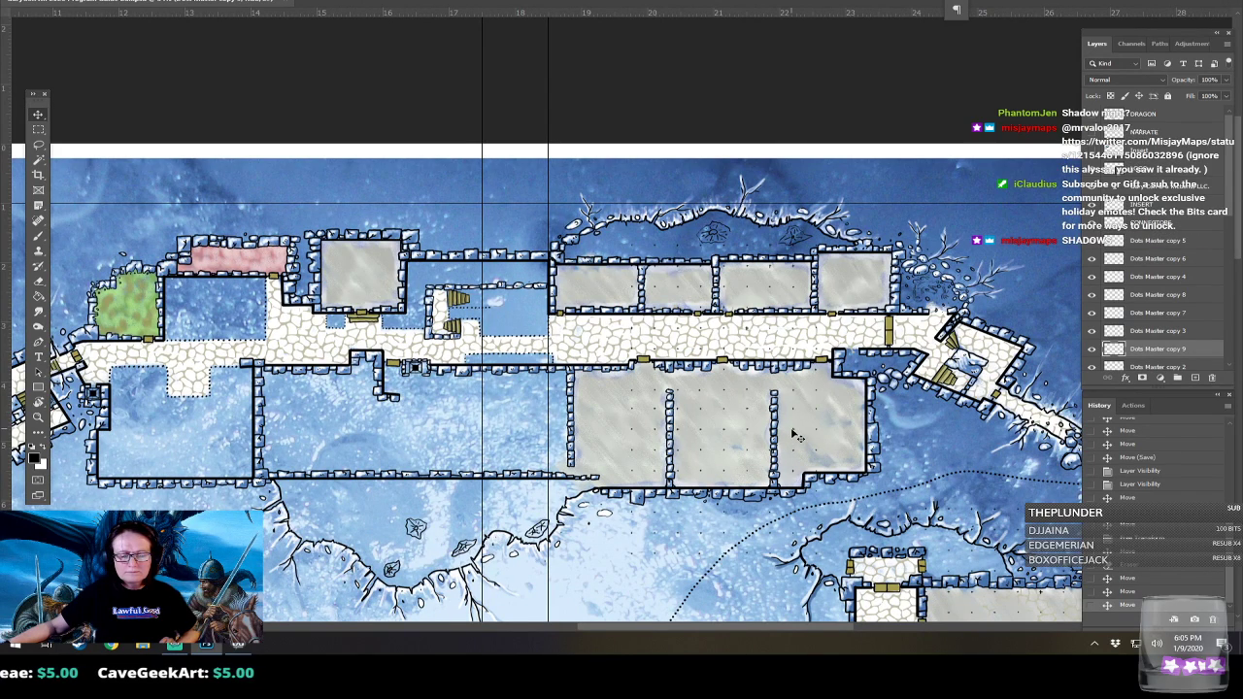
{"action": "left_click_drag", "start_coordinate": [796, 437], "coordinate": [867, 442]}
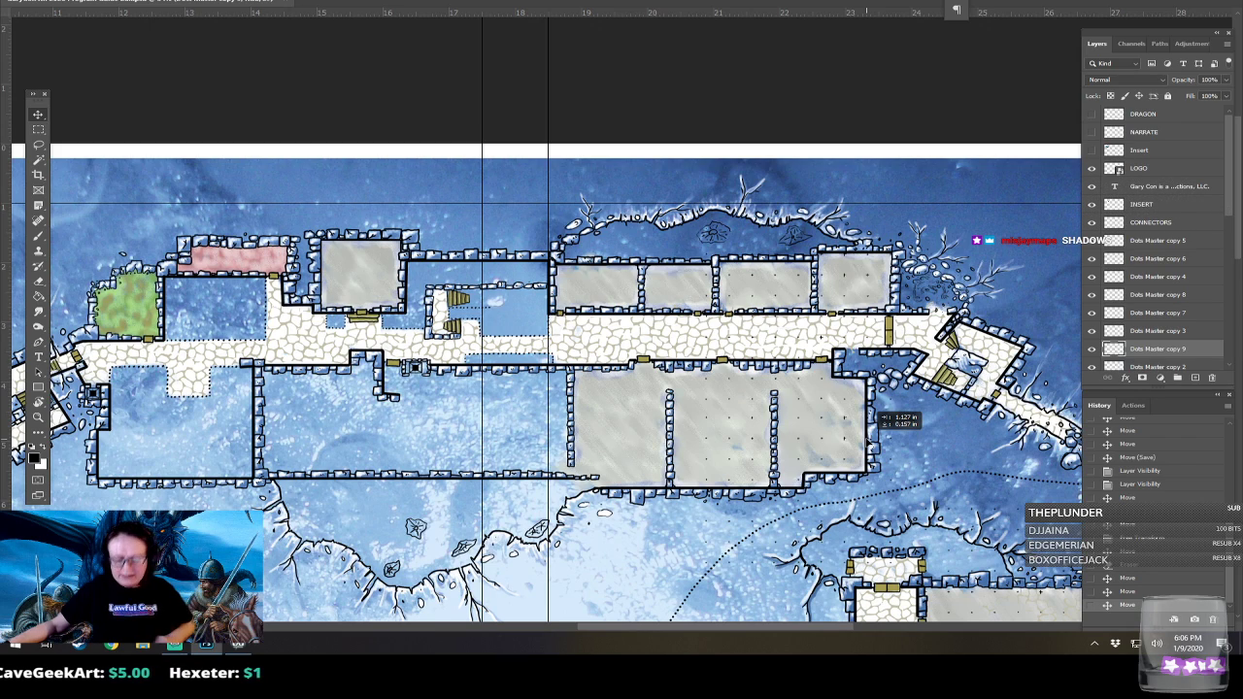
{"action": "left_click_drag", "start_coordinate": [867, 442], "coordinate": [868, 442]}
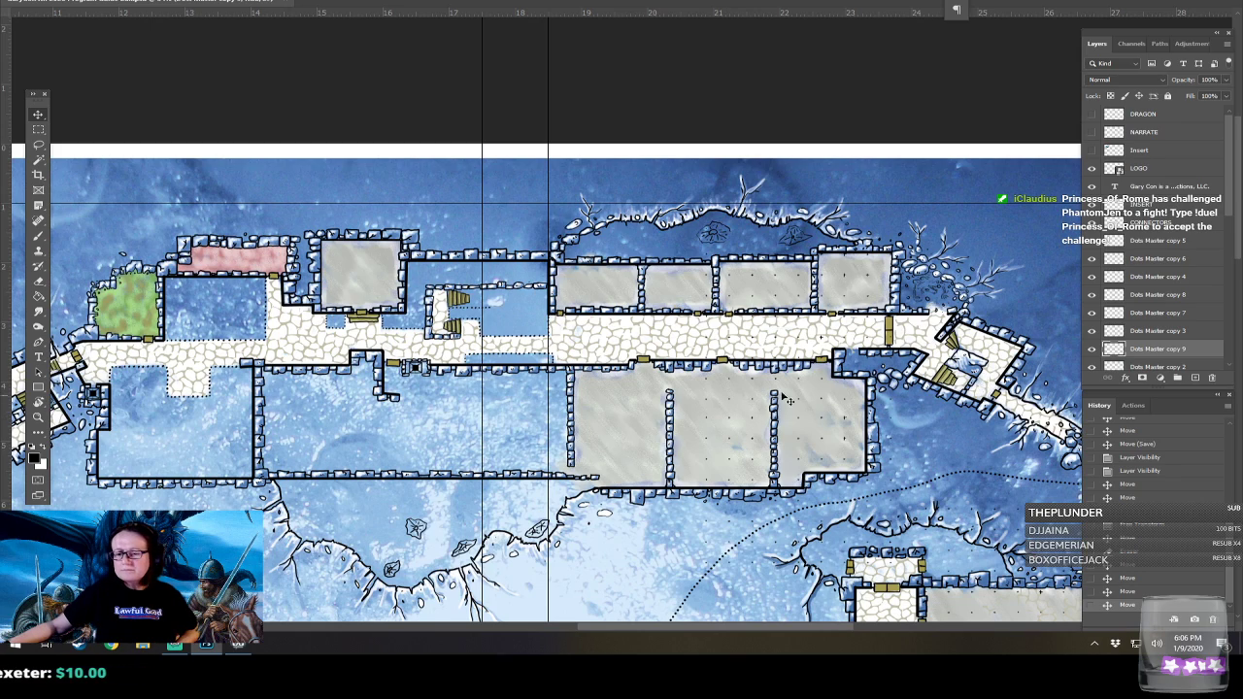
Merge all layers inside the INSERT group, from FRAME down to the lowest one, into a single layer and collapse the group.
{"action": "scroll", "coordinate": [1166, 253], "scroll_direction": "down", "scroll_amount": 4}
{"action": "scroll", "coordinate": [1165, 252], "scroll_direction": "down", "scroll_amount": 3}
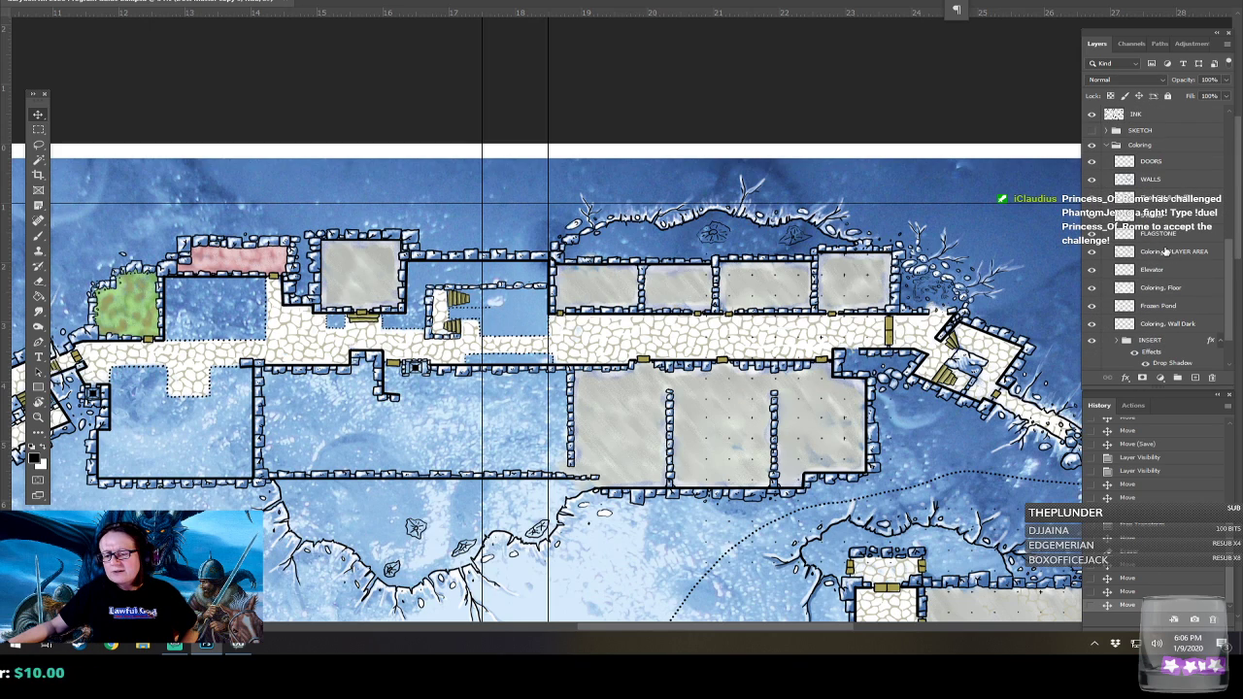
{"action": "scroll", "coordinate": [1165, 252], "scroll_direction": "down", "scroll_amount": 2}
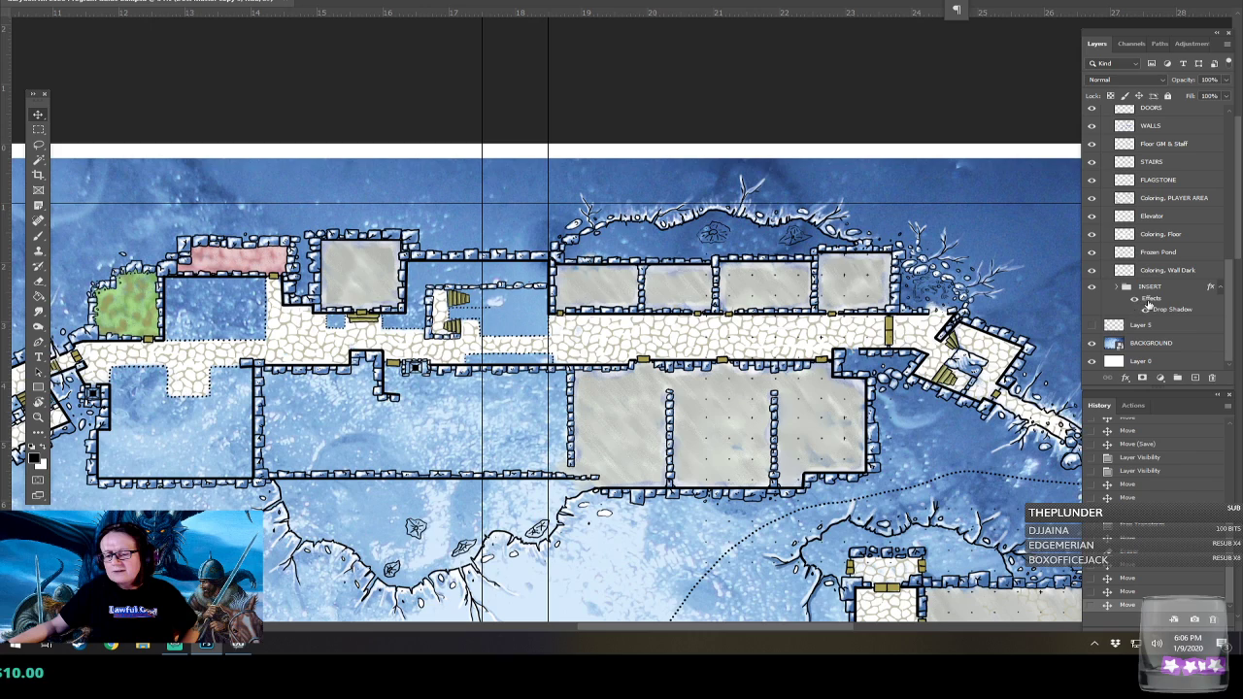
{"action": "left_click", "coordinate": [1116, 288]}
{"action": "scroll", "coordinate": [1156, 272], "scroll_direction": "down", "scroll_amount": 2}
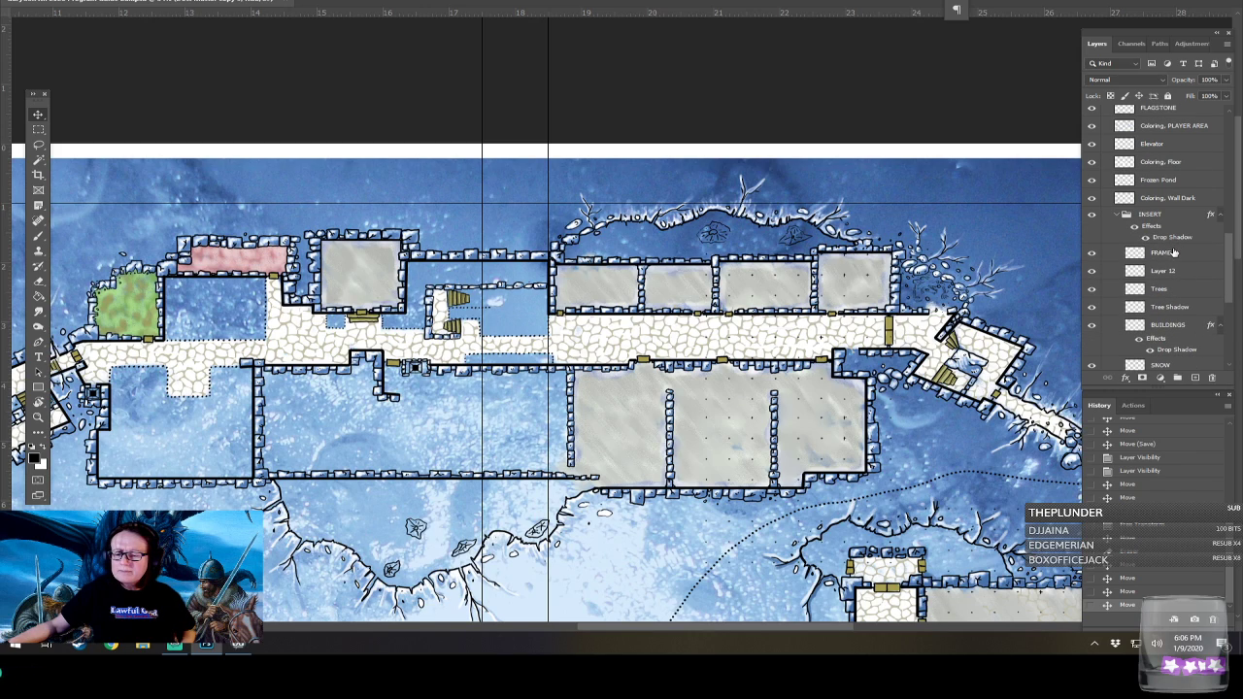
{"action": "left_click", "coordinate": [1174, 254]}
{"action": "scroll", "coordinate": [1176, 270], "scroll_direction": "down", "scroll_amount": 2}
{"action": "scroll", "coordinate": [1175, 272], "scroll_direction": "down", "scroll_amount": 4}
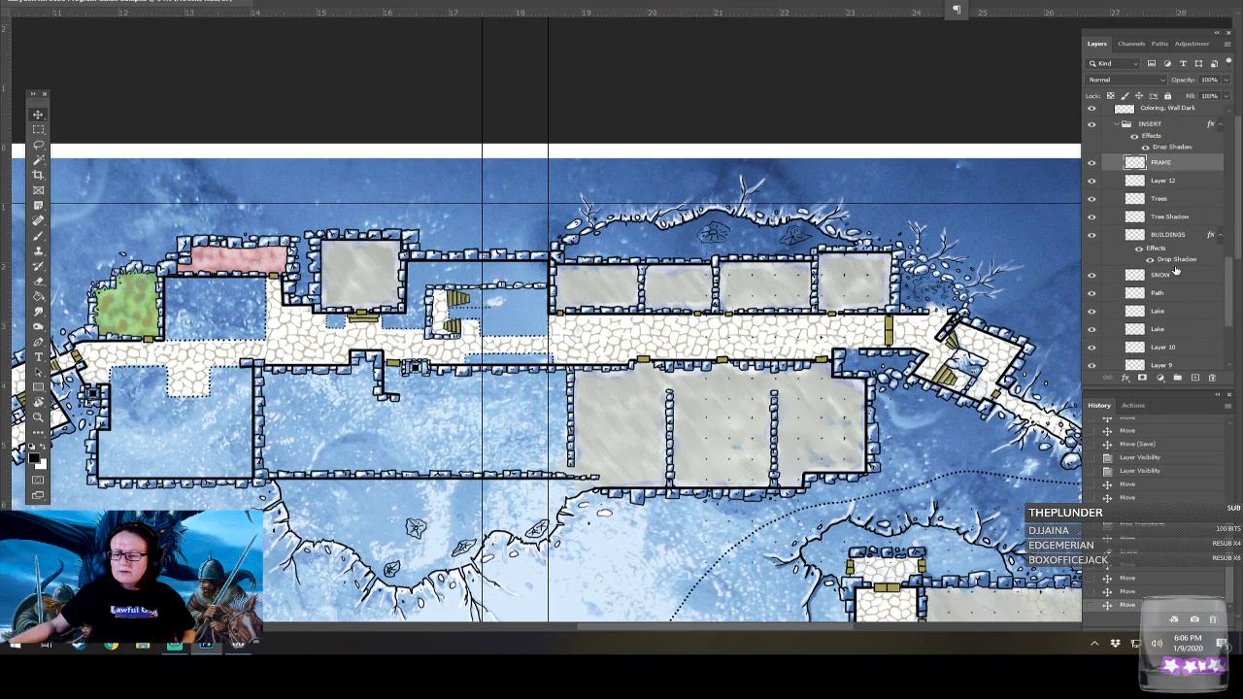
{"action": "left_click", "coordinate": [1173, 307], "text": "shift"}
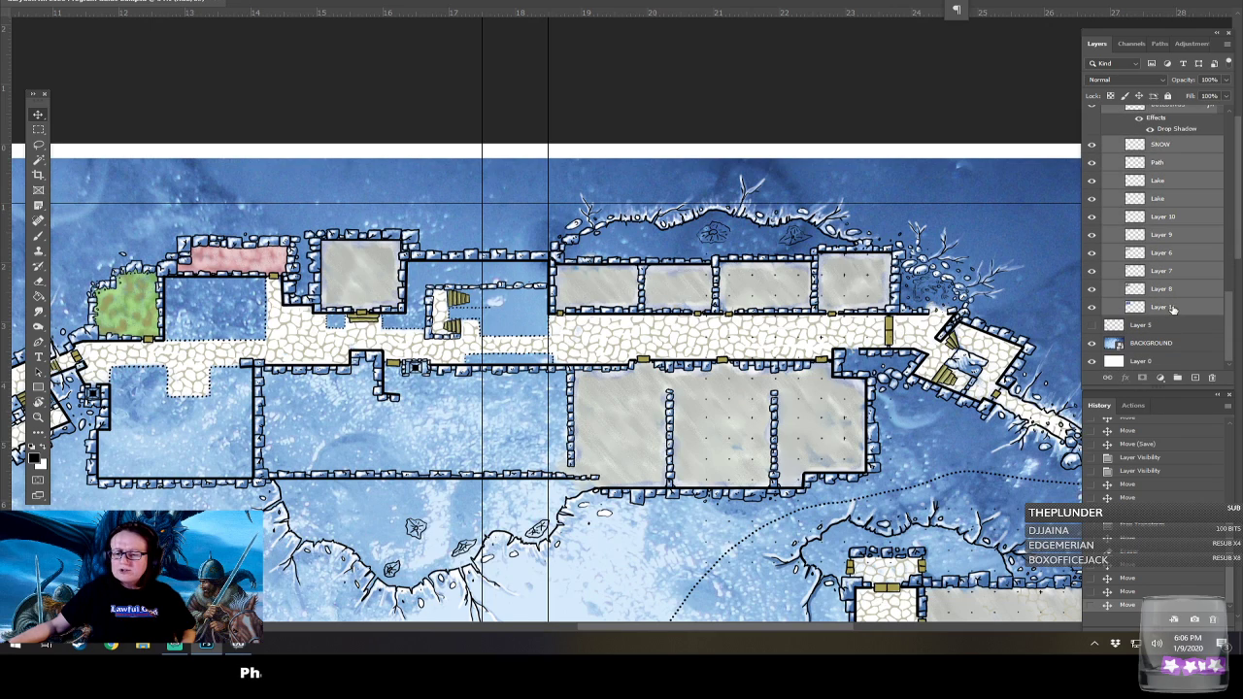
{"action": "key", "text": "ctrl+e"}
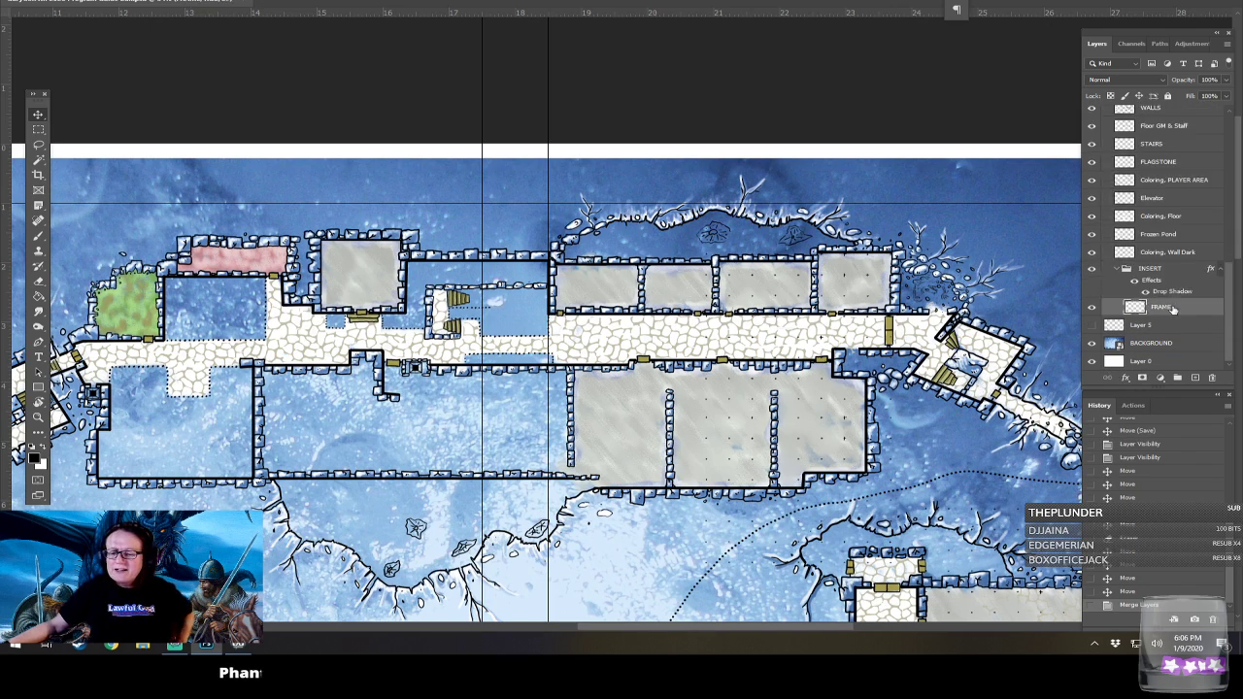
{"action": "left_click", "coordinate": [1125, 269]}
Look through the remaining layer stack and select the hidden SKETCH group below the INK layer.
{"action": "scroll", "coordinate": [1166, 281], "scroll_direction": "up", "scroll_amount": 3}
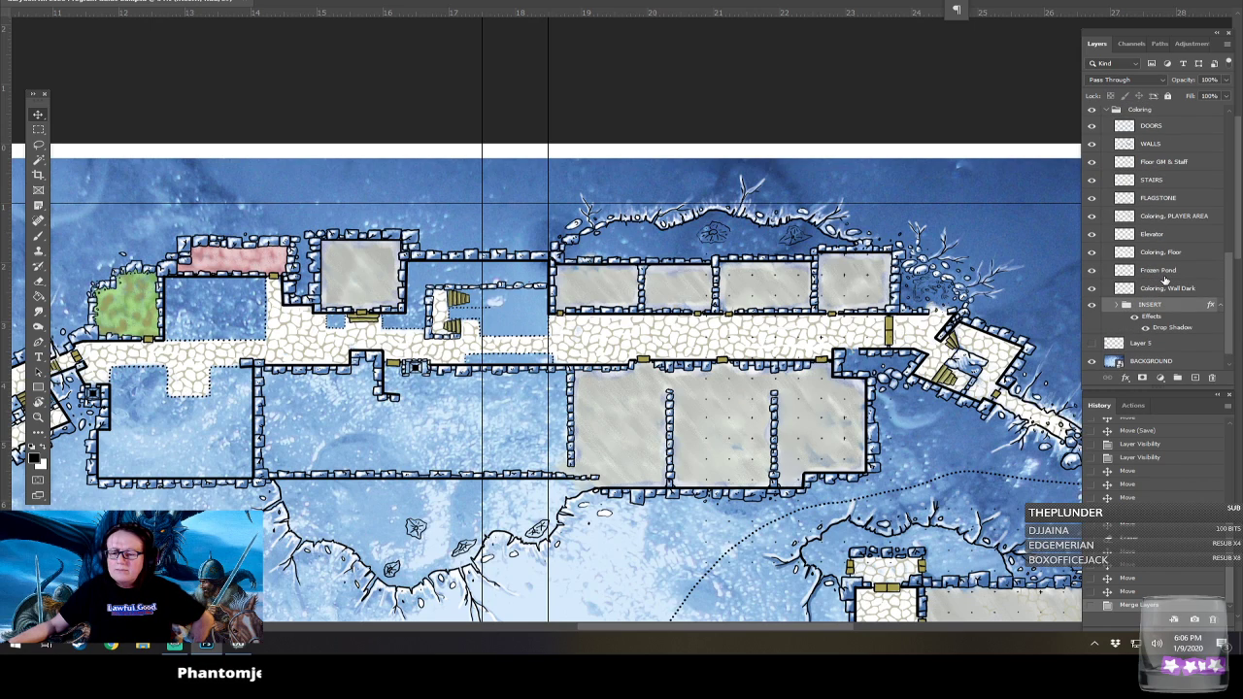
{"action": "scroll", "coordinate": [1164, 279], "scroll_direction": "down", "scroll_amount": 3}
{"action": "scroll", "coordinate": [1165, 281], "scroll_direction": "up", "scroll_amount": 8}
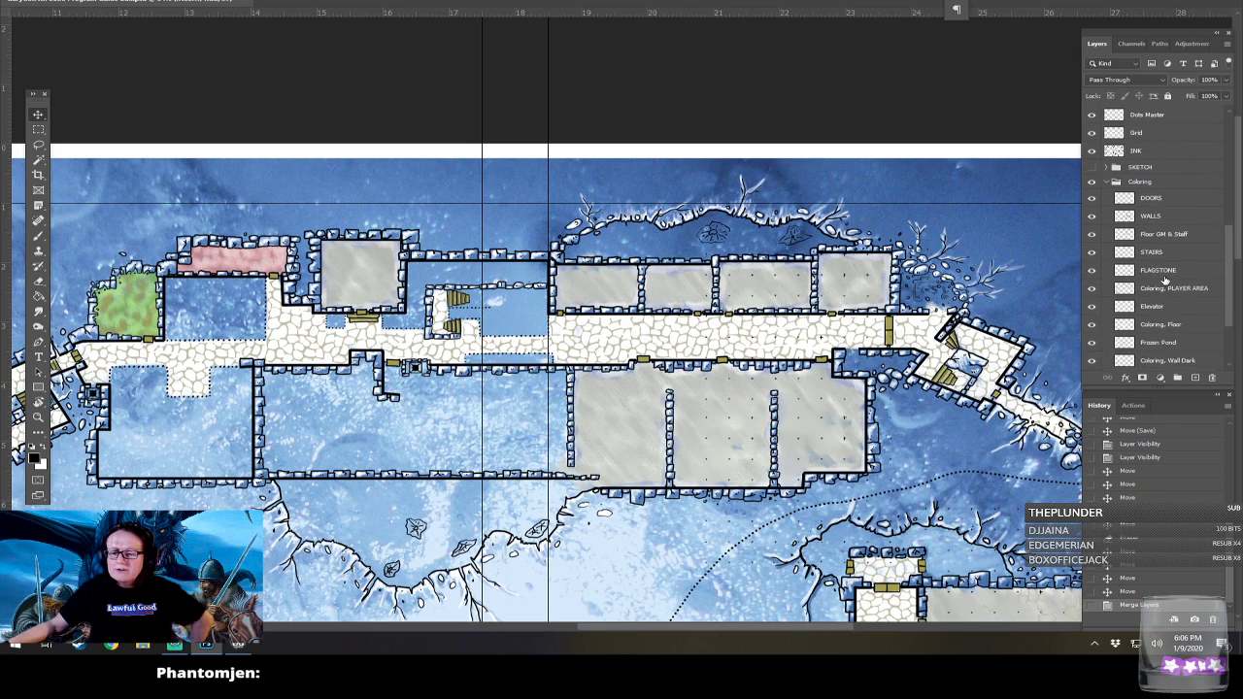
{"action": "mouse_move", "coordinate": [1140, 221]}
{"action": "left_mouse_down"}
{"action": "mouse_move", "coordinate": [1176, 258]}
{"action": "mouse_move", "coordinate": [1205, 356]}
{"action": "mouse_move", "coordinate": [1196, 373]}
{"action": "mouse_move", "coordinate": [1185, 272]}
{"action": "mouse_move", "coordinate": [1157, 218]}
{"action": "left_mouse_up"}
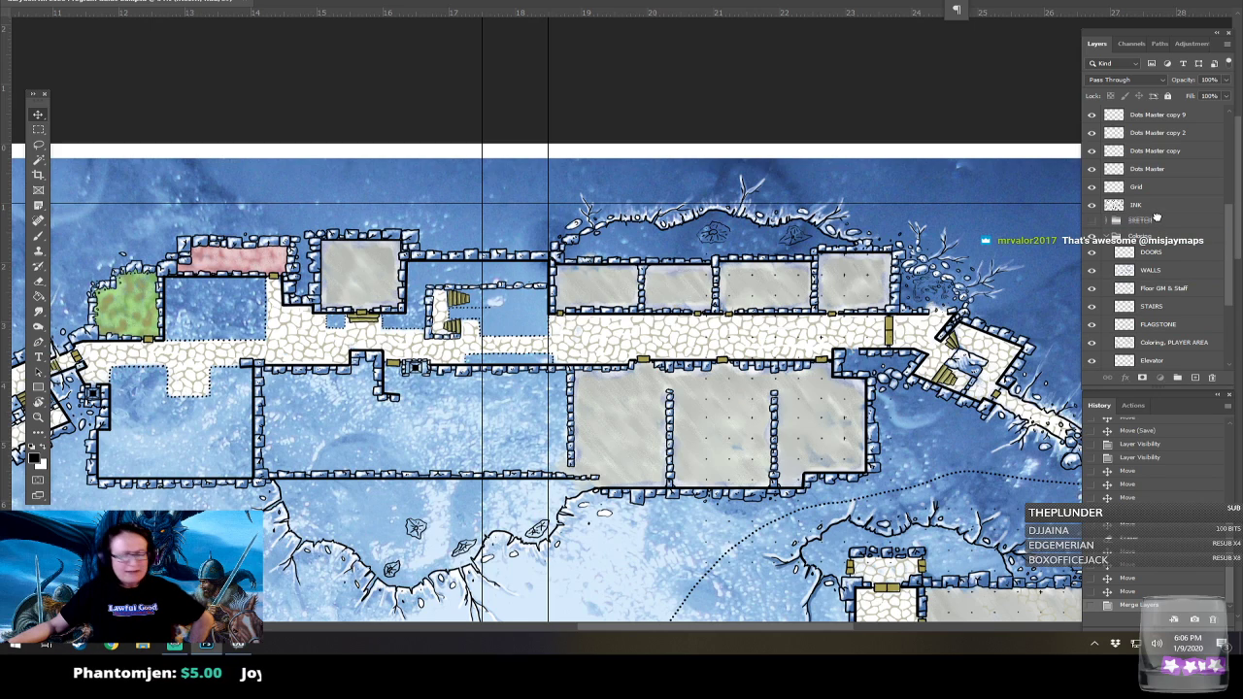
{"action": "left_click_drag", "start_coordinate": [1156, 218], "coordinate": [1152, 222]}
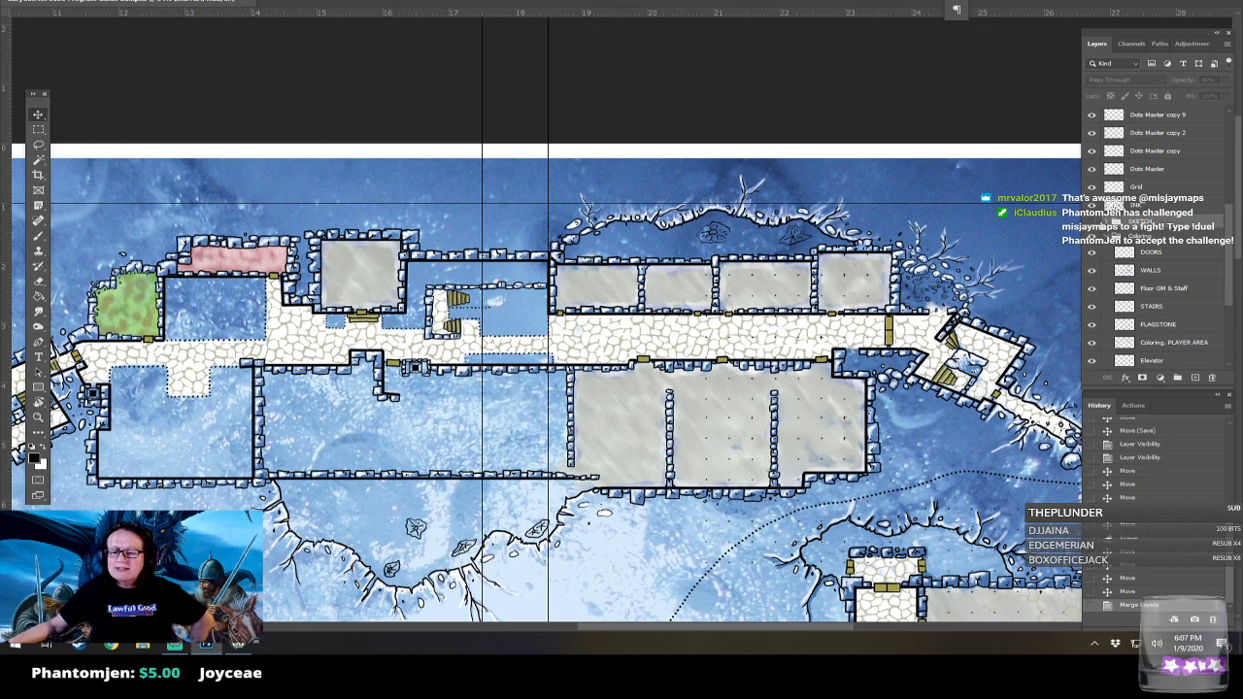
Duplicate the Dots Master copy 9 grid from the northern three-bay hall and place the copy about 2.8 in farther west.
{"action": "scroll", "coordinate": [1161, 227], "scroll_direction": "up", "scroll_amount": 1}
{"action": "scroll", "coordinate": [1156, 243], "scroll_direction": "up", "scroll_amount": 4}
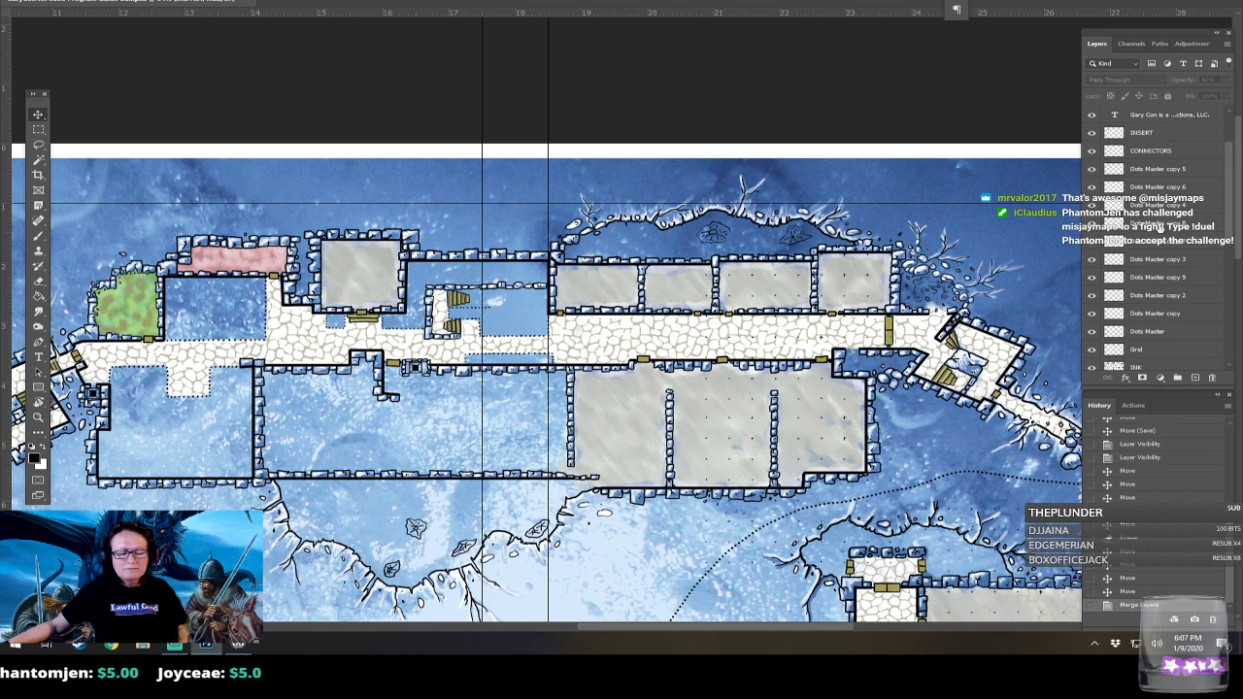
{"action": "left_click_drag", "start_coordinate": [560, 307], "coordinate": [746, 351]}
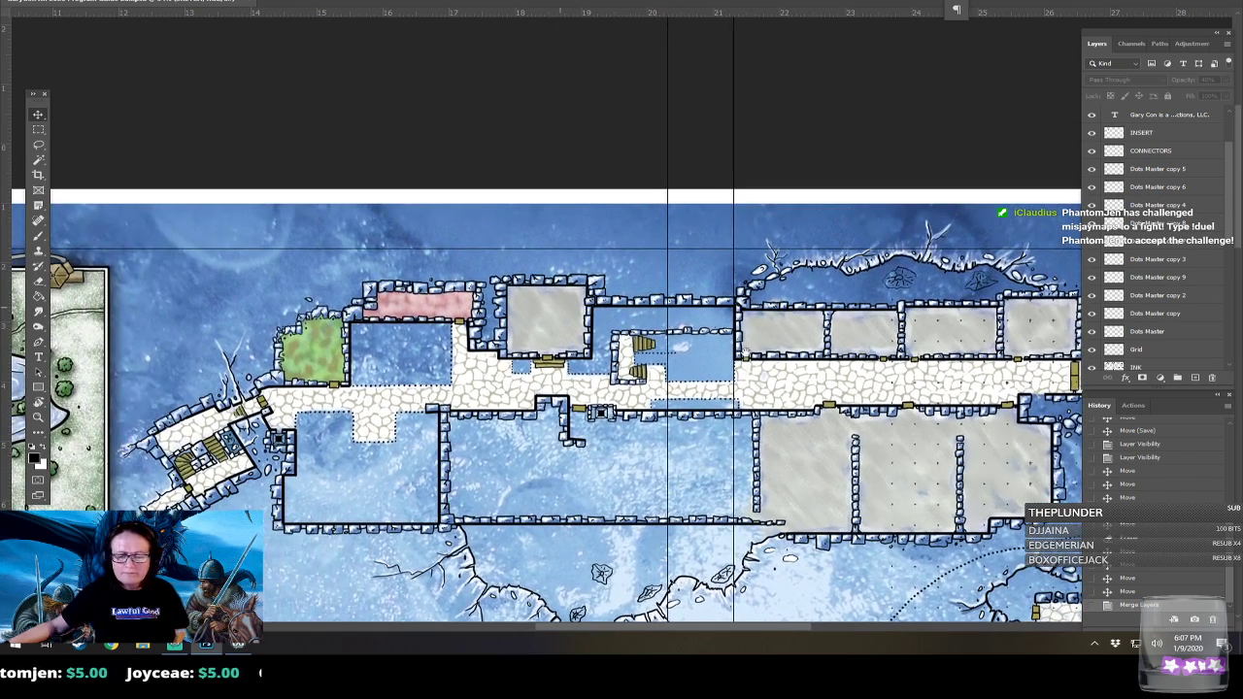
{"action": "right_click", "coordinate": [898, 489]}
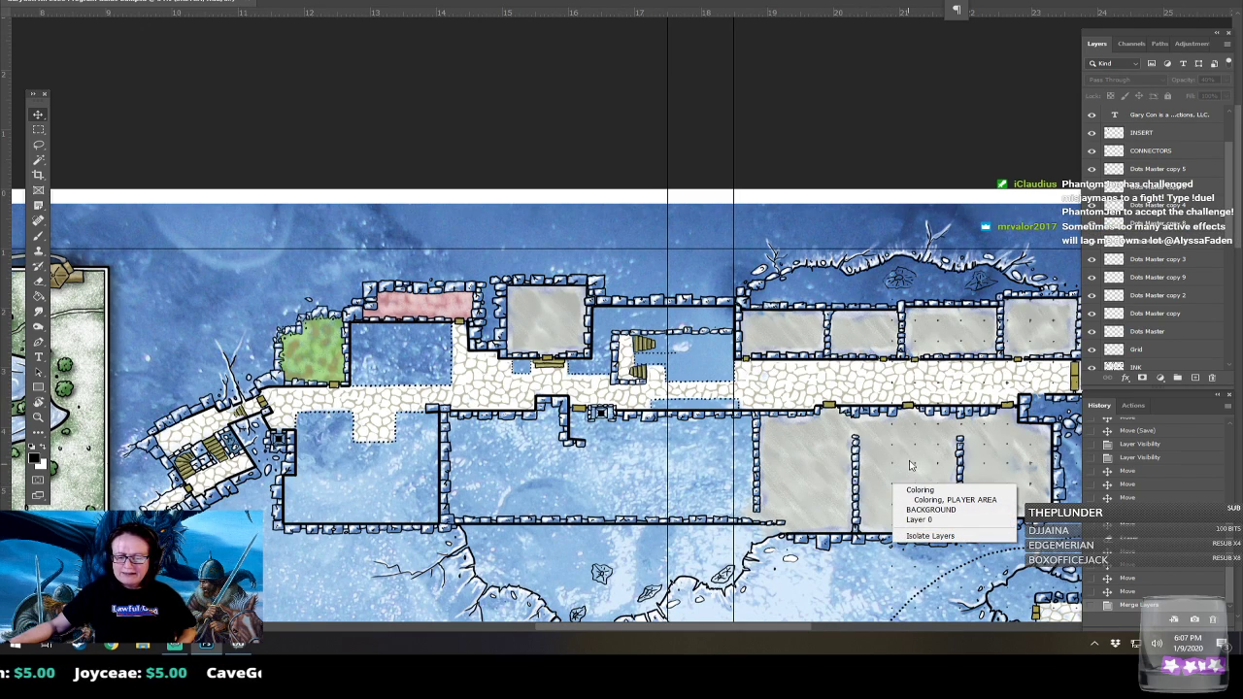
{"action": "right_click", "coordinate": [916, 448]}
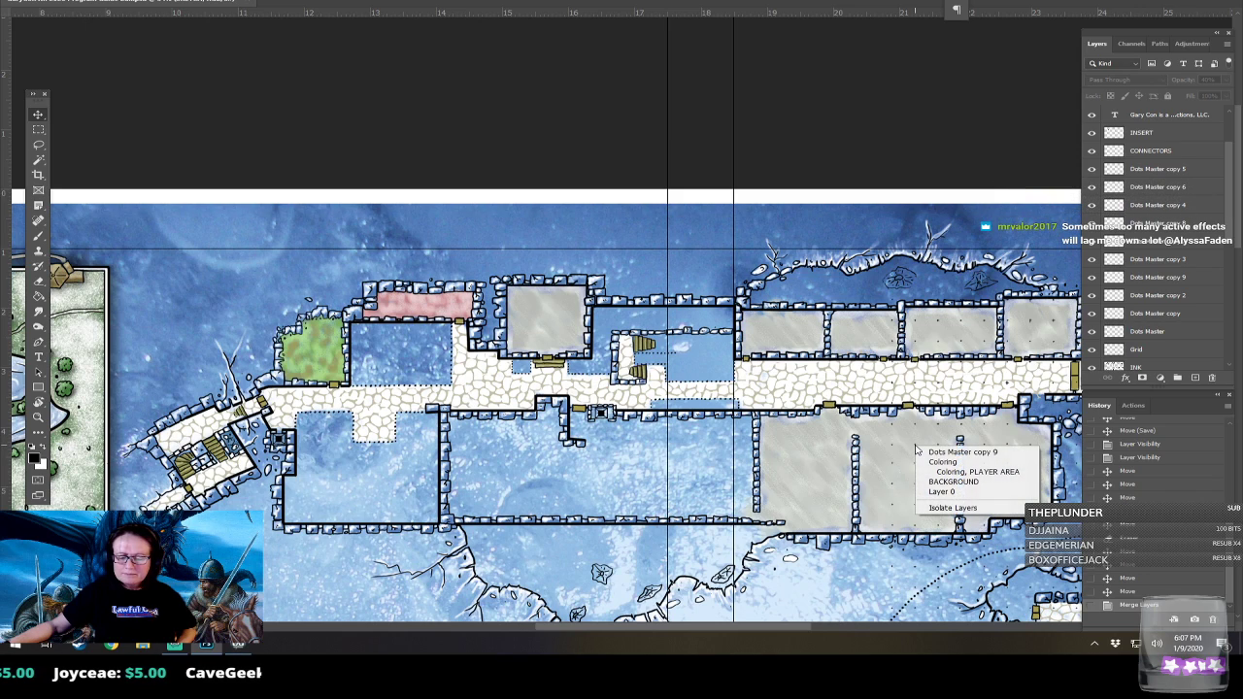
{"action": "left_click", "coordinate": [961, 452]}
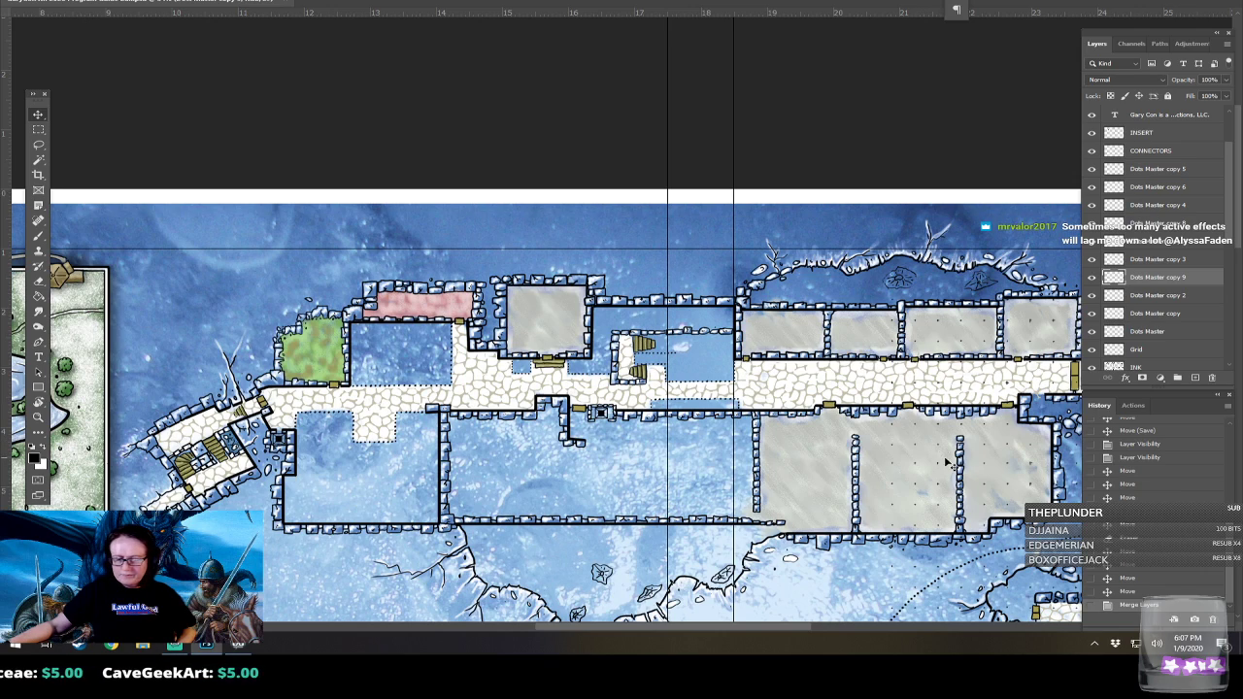
{"action": "left_click_drag", "start_coordinate": [916, 448], "coordinate": [733, 449]}
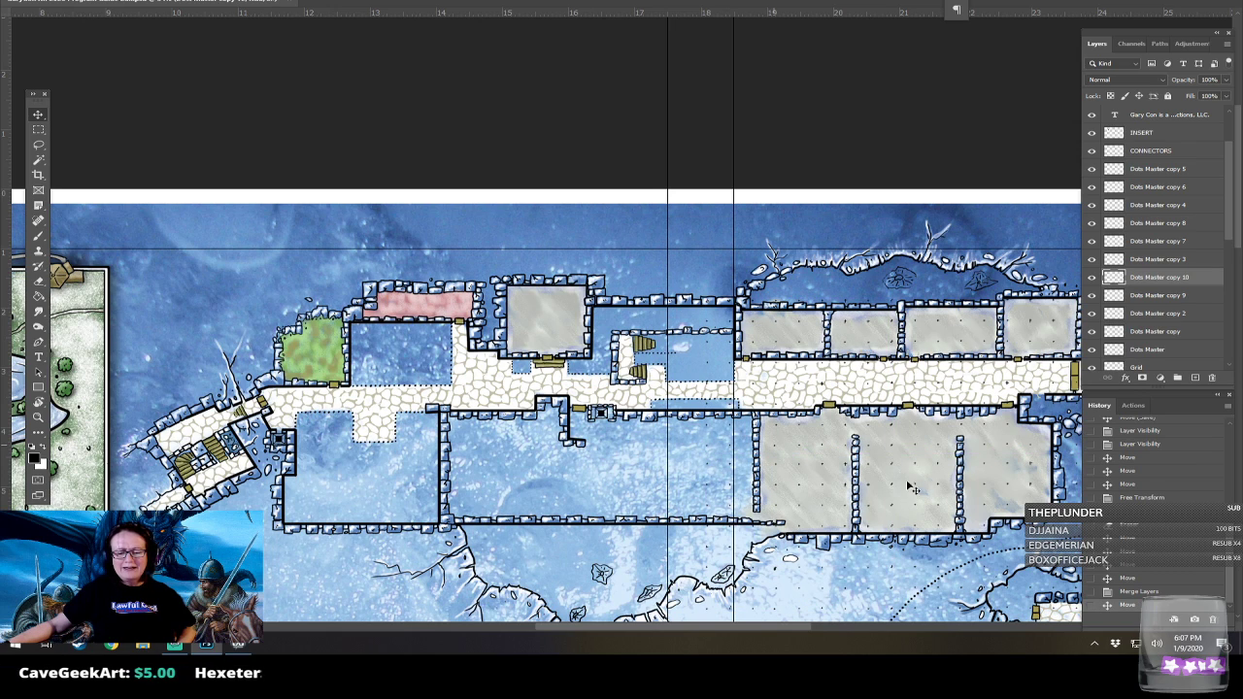
Nudge the duplicated dot grid slightly east to match the existing dots and erase its stray marks along the three-bay hall's south wall.
{"action": "scroll", "coordinate": [906, 476], "scroll_direction": "up", "scroll_amount": 2}
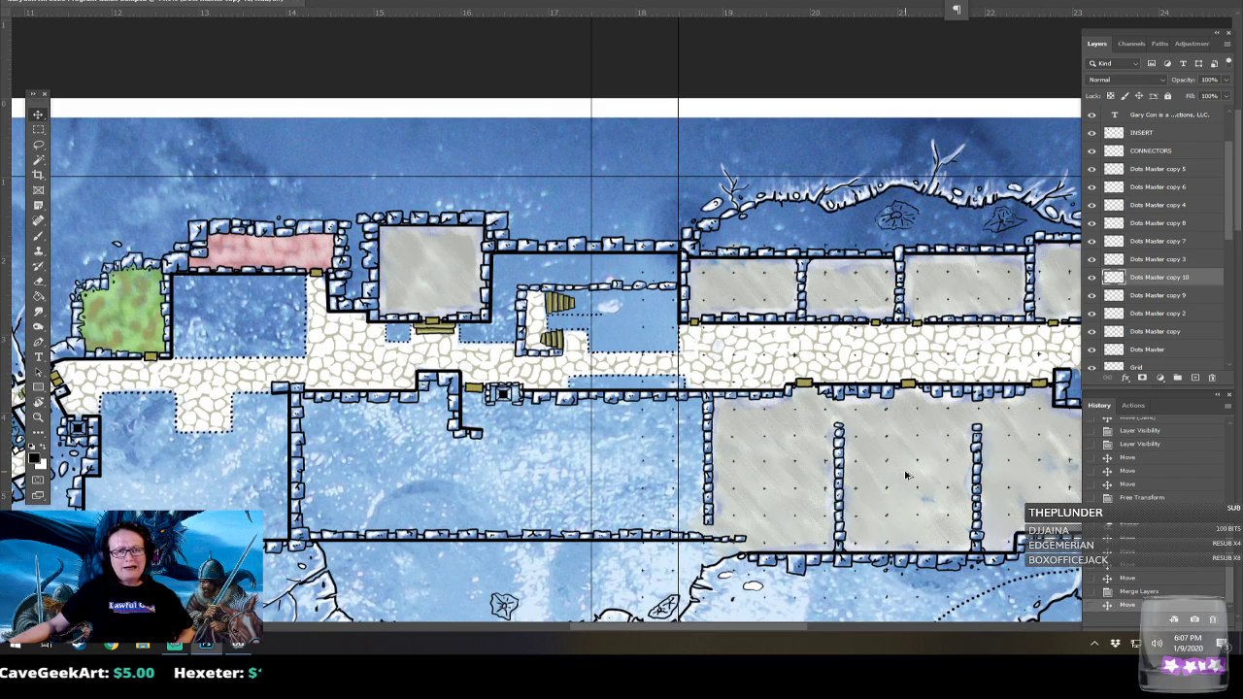
{"action": "scroll", "coordinate": [906, 476], "scroll_direction": "up", "scroll_amount": 1}
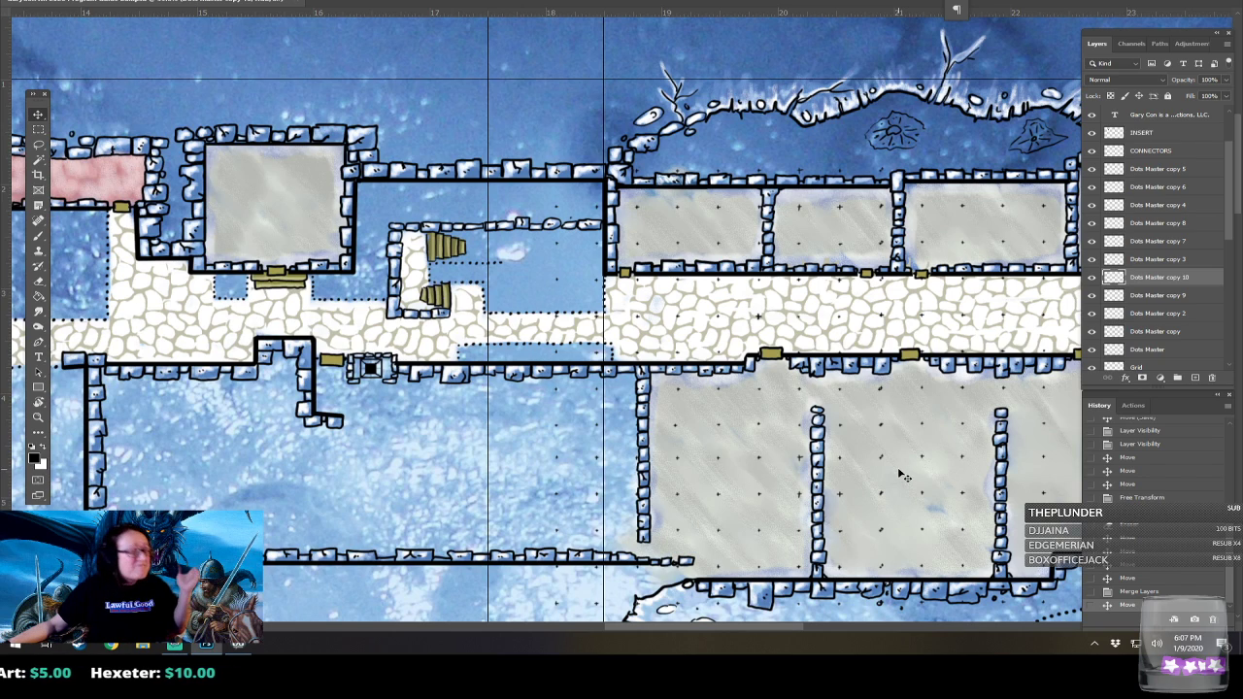
{"action": "key", "text": "Right"}
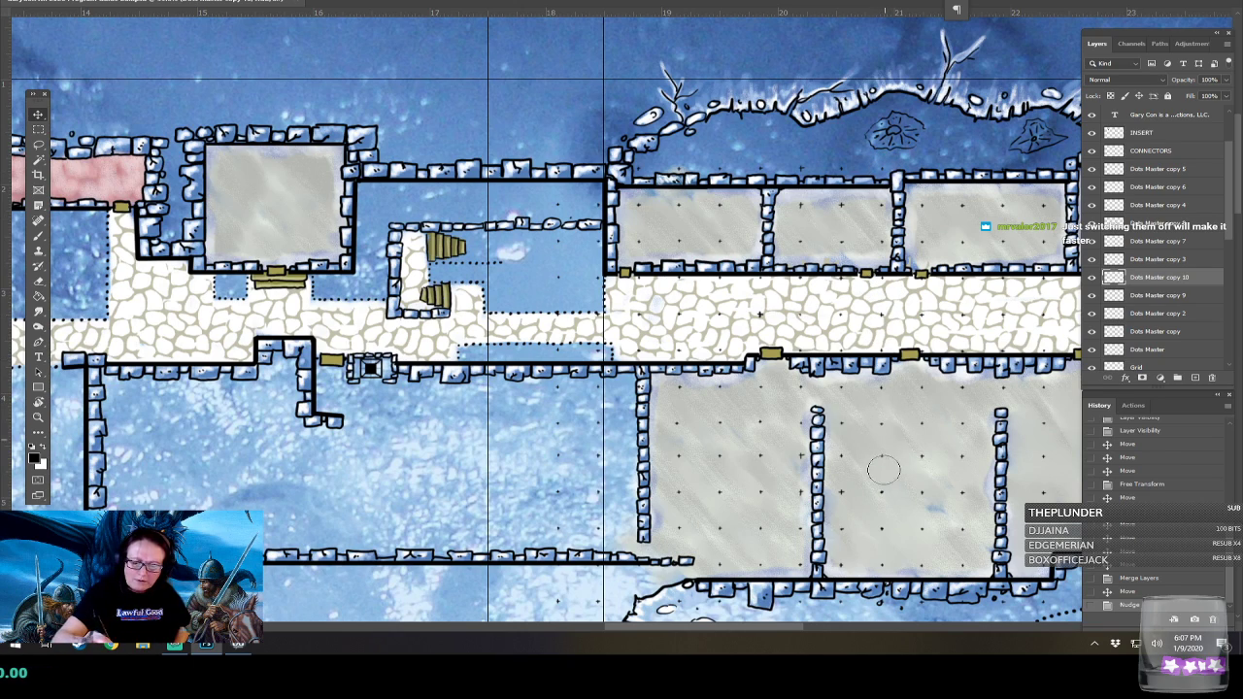
{"action": "mouse_move", "coordinate": [885, 557]}
{"action": "left_mouse_down"}
{"action": "mouse_move", "coordinate": [885, 597]}
{"action": "mouse_move", "coordinate": [884, 563]}
{"action": "mouse_move", "coordinate": [885, 577]}
{"action": "left_mouse_up"}
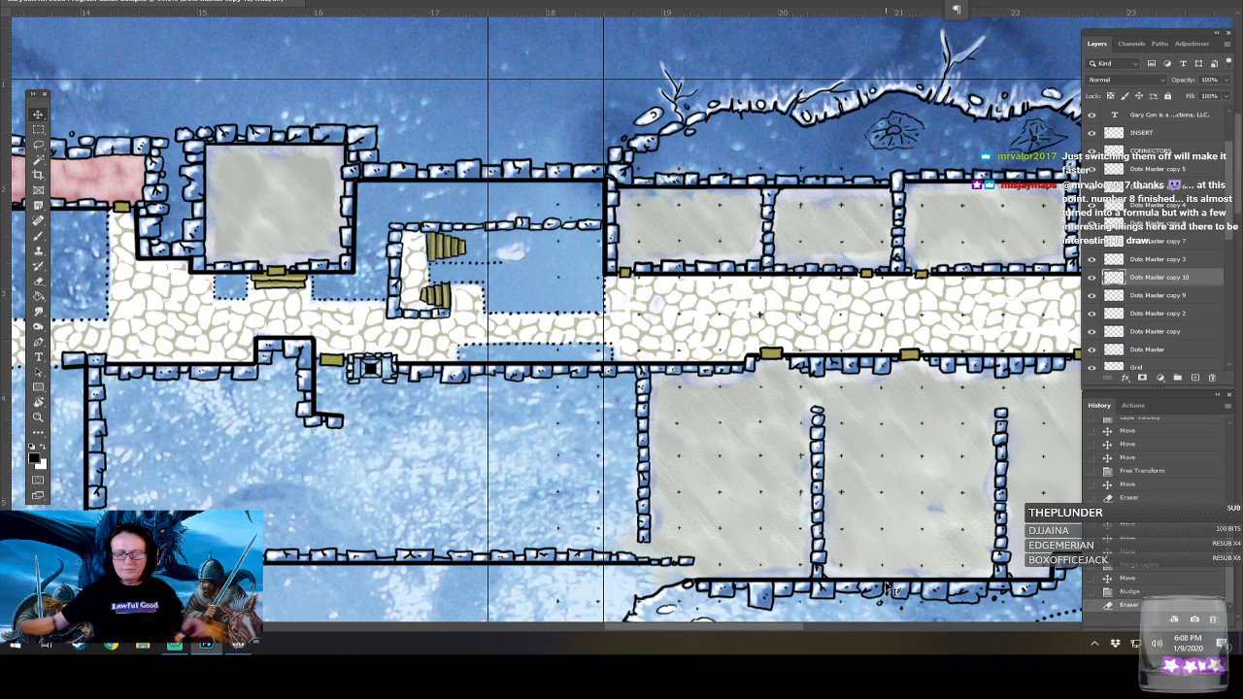
Duplicate the Dots Master copy 10 grid about 2.8 in west so it covers the long blue hall and the square grey room.
{"action": "key", "text": "ctrl+minus"}
{"action": "key", "text": "ctrl+minus"}
{"action": "key", "text": "ctrl+plus"}
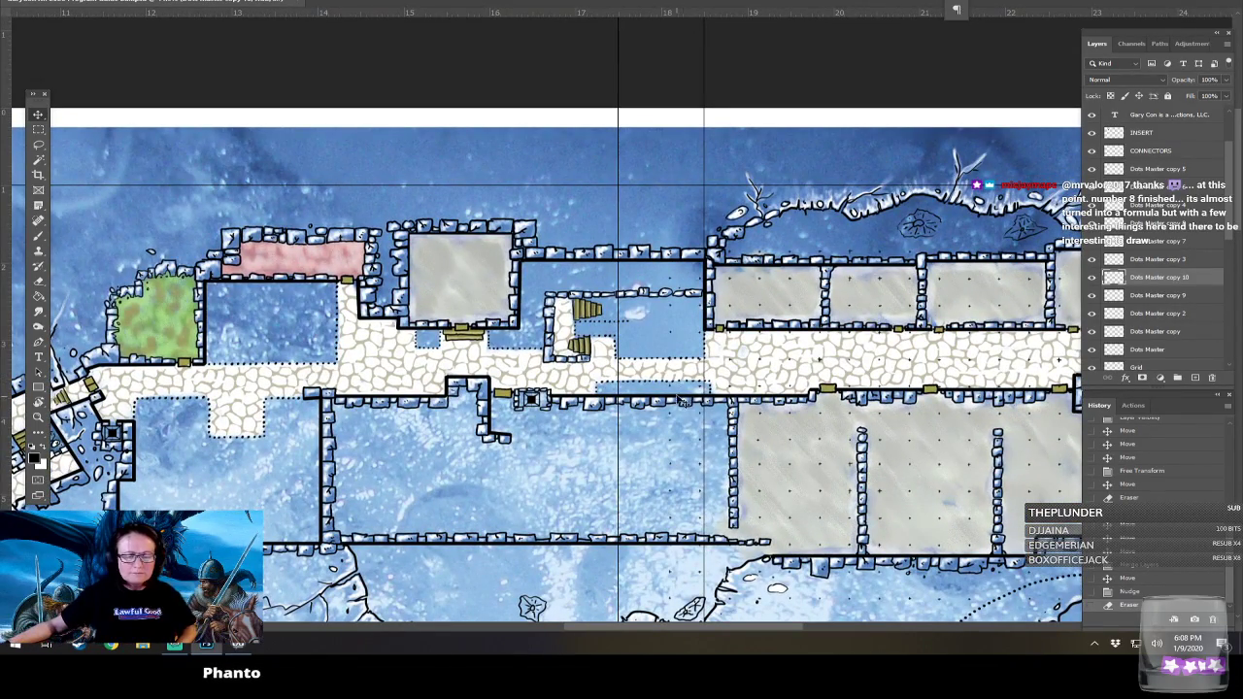
{"action": "left_click_drag", "start_coordinate": [670, 389], "coordinate": [430, 389]}
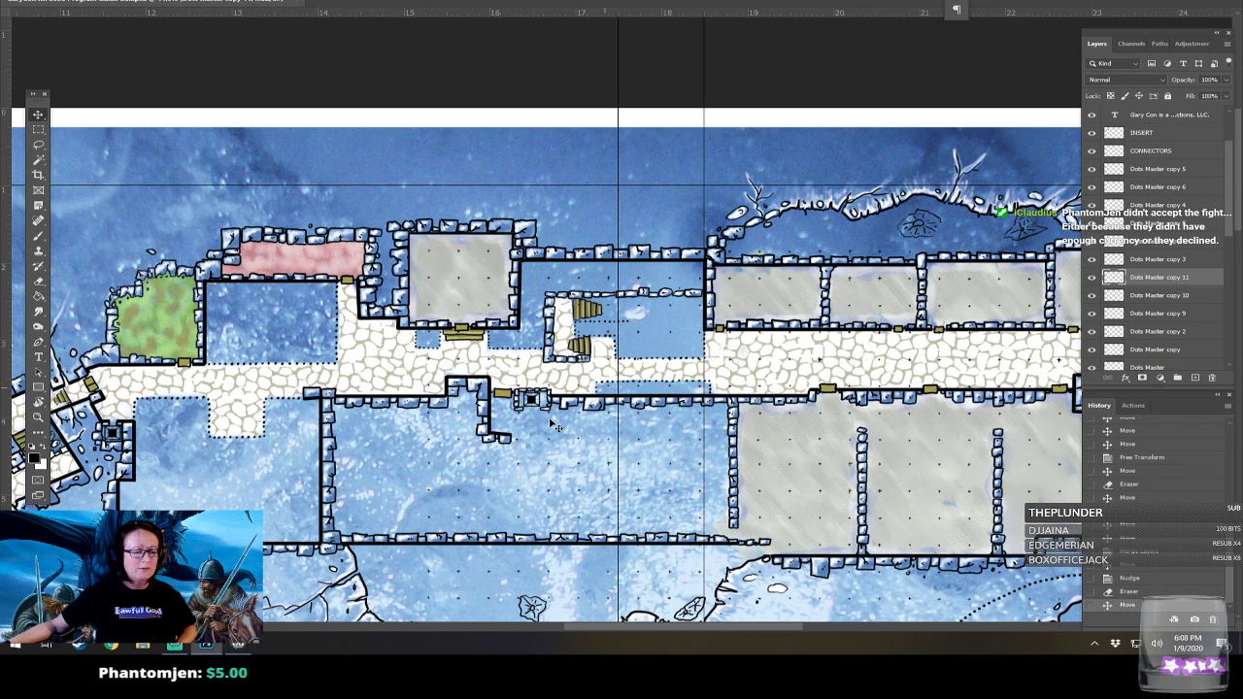
Examine the dot grid's coverage across the northern, western, central, southern and eastern buildings of the map.
{"action": "left_click_drag", "start_coordinate": [424, 480], "coordinate": [600, 275]}
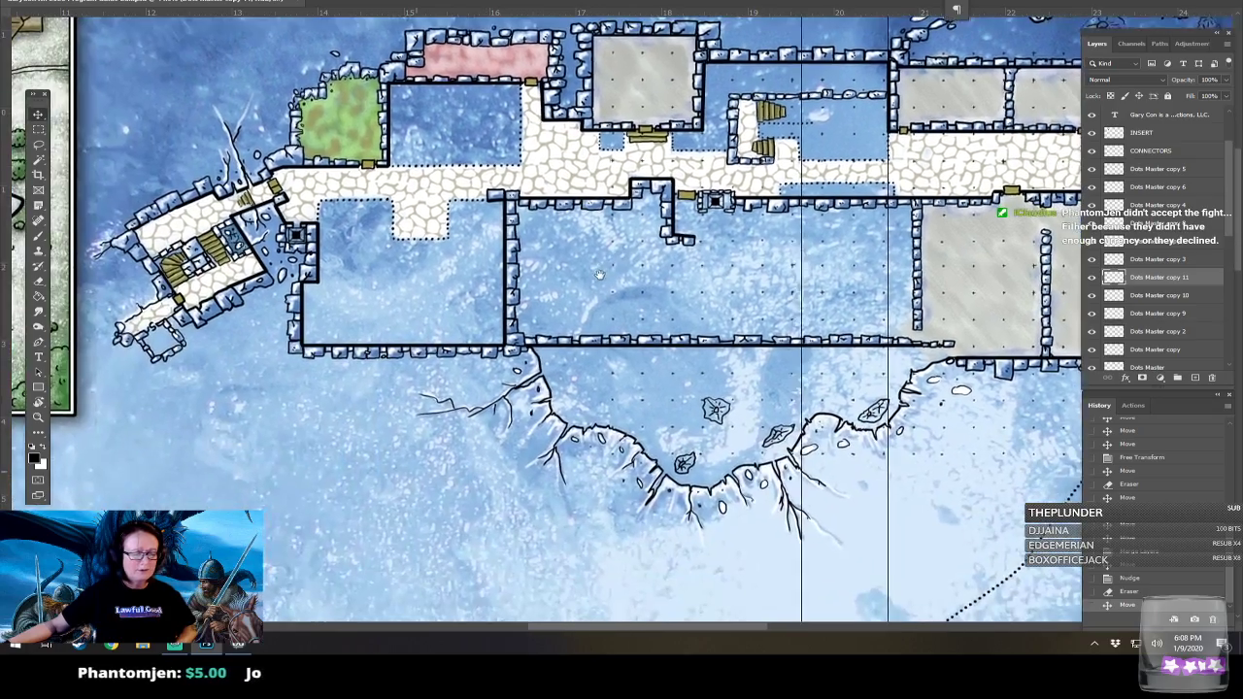
{"action": "scroll", "coordinate": [600, 299], "scroll_direction": "down", "scroll_amount": 2}
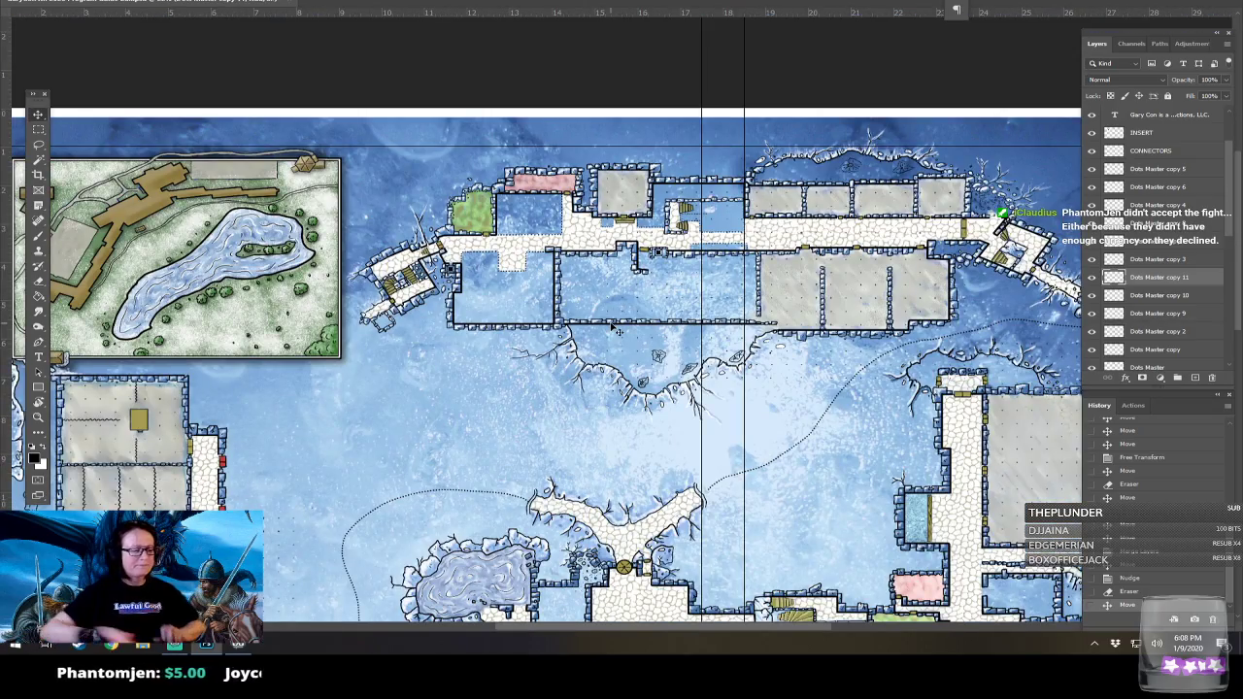
{"action": "scroll", "coordinate": [611, 328], "scroll_direction": "down", "scroll_amount": 5}
{"action": "scroll", "coordinate": [612, 328], "scroll_direction": "left", "scroll_amount": 3}
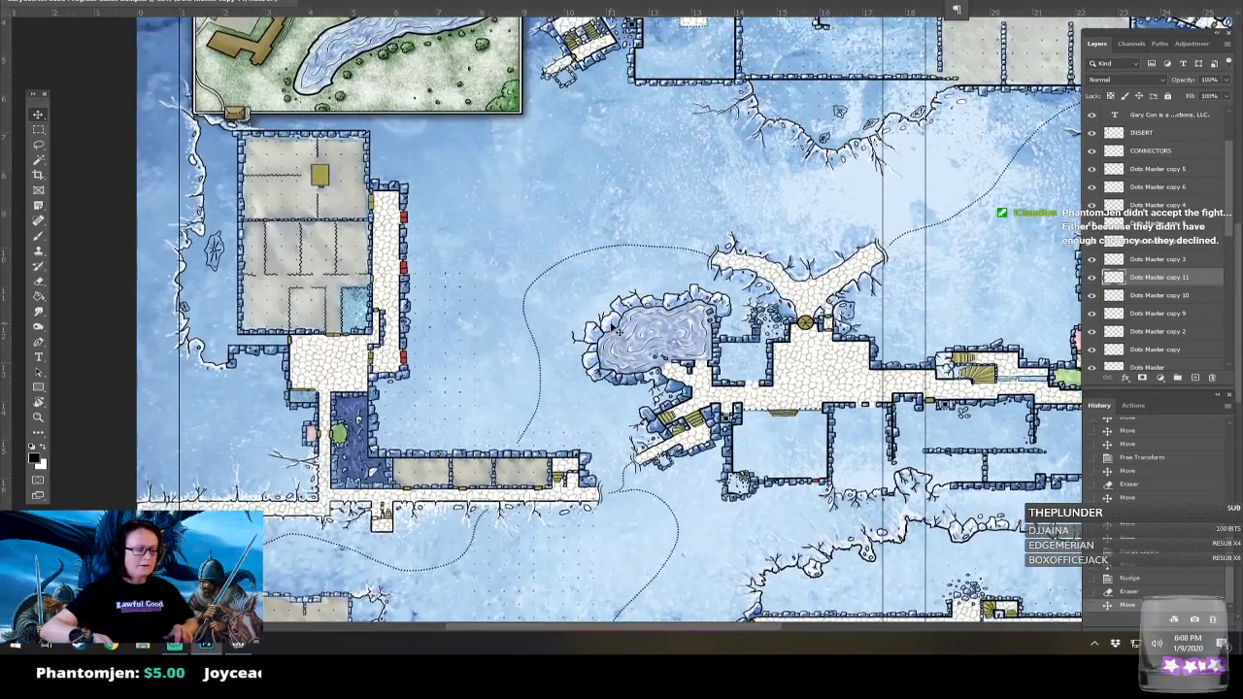
{"action": "scroll", "coordinate": [614, 328], "scroll_direction": "down", "scroll_amount": 2}
{"action": "scroll", "coordinate": [614, 329], "scroll_direction": "right", "scroll_amount": 2}
{"action": "scroll", "coordinate": [612, 327], "scroll_direction": "right", "scroll_amount": 8}
{"action": "scroll", "coordinate": [611, 327], "scroll_direction": "up", "scroll_amount": 3}
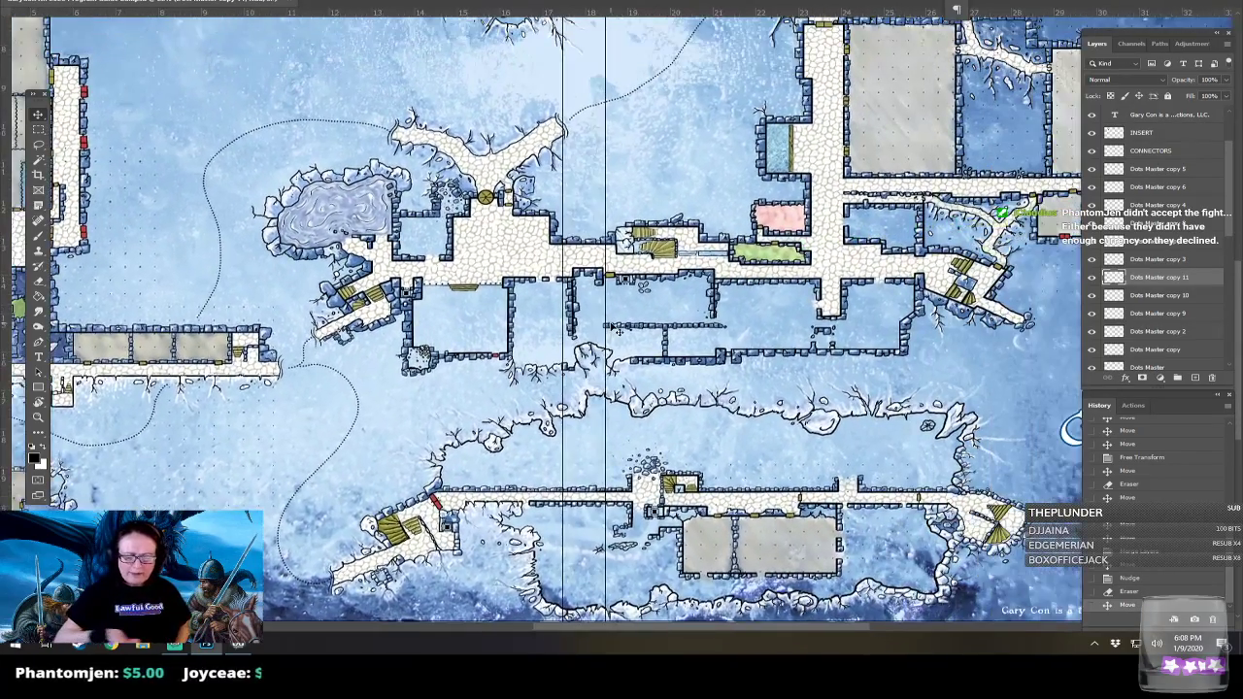
{"action": "scroll", "coordinate": [616, 330], "scroll_direction": "up", "scroll_amount": 3}
{"action": "scroll", "coordinate": [615, 330], "scroll_direction": "right", "scroll_amount": 1}
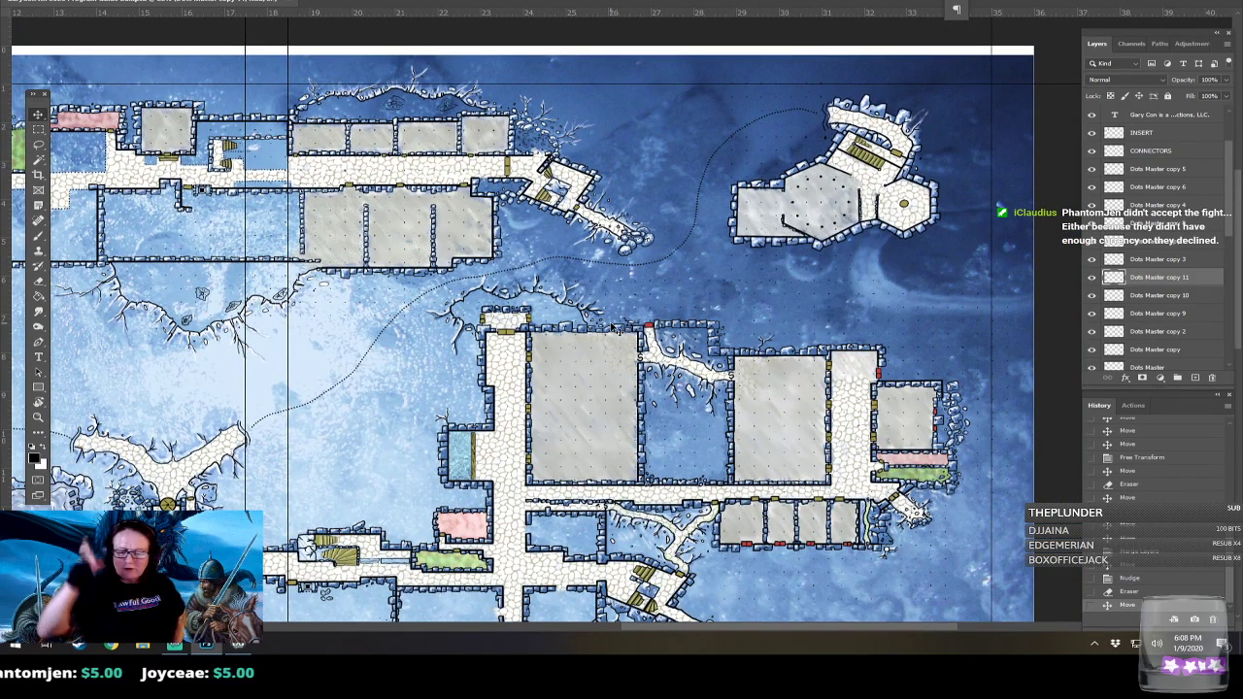
{"action": "scroll", "coordinate": [611, 328], "scroll_direction": "up", "scroll_amount": 1}
{"action": "scroll", "coordinate": [612, 328], "scroll_direction": "right", "scroll_amount": 1}
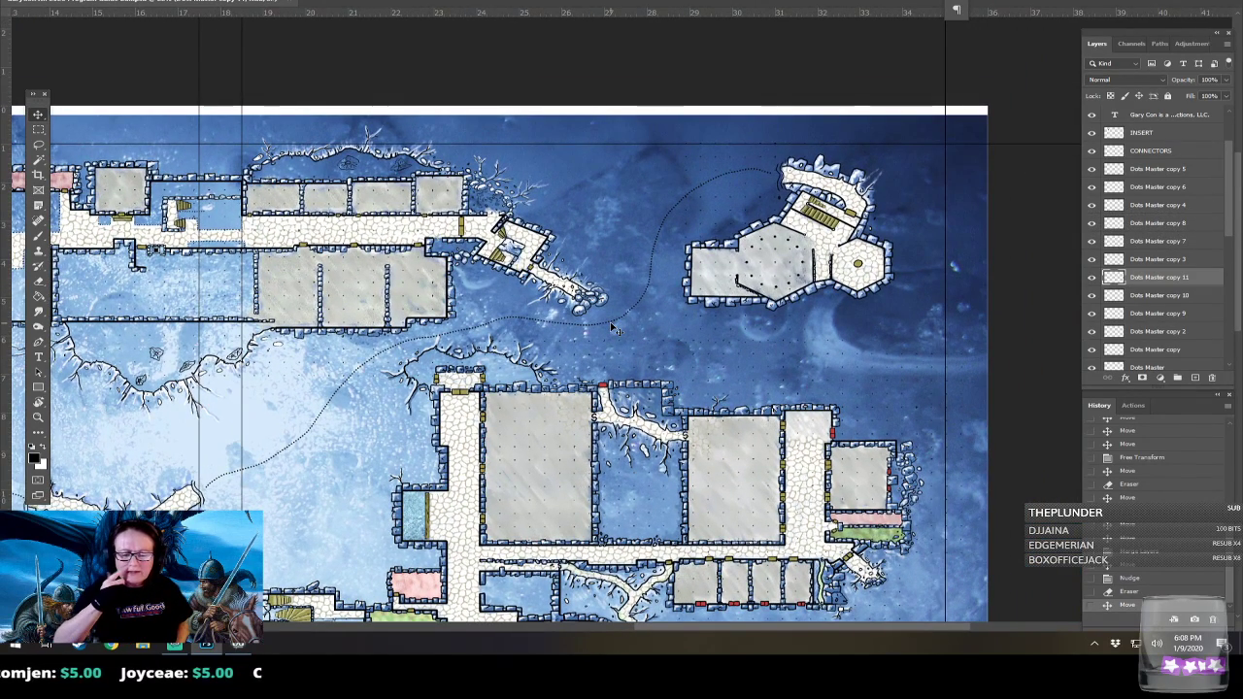
{"action": "scroll", "coordinate": [612, 328], "scroll_direction": "up", "scroll_amount": 1}
{"action": "scroll", "coordinate": [612, 329], "scroll_direction": "left", "scroll_amount": 1}
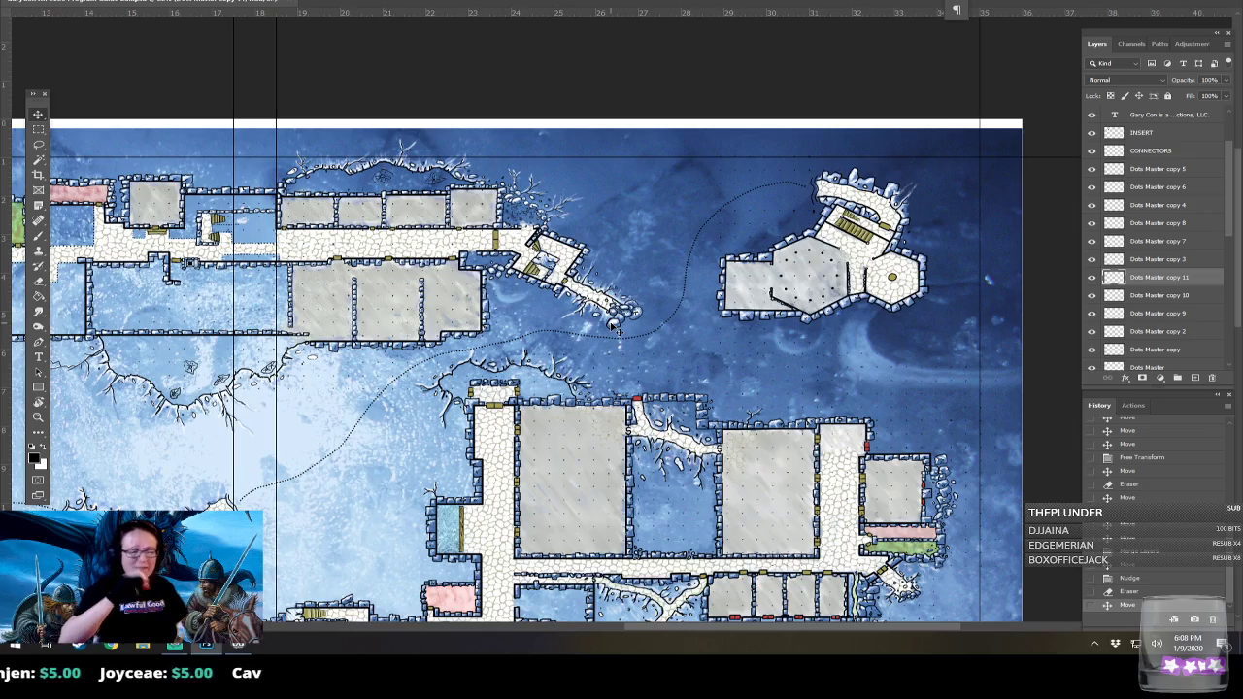
{"action": "scroll", "coordinate": [614, 331], "scroll_direction": "left", "scroll_amount": 6}
{"action": "scroll", "coordinate": [614, 330], "scroll_direction": "down", "scroll_amount": 4}
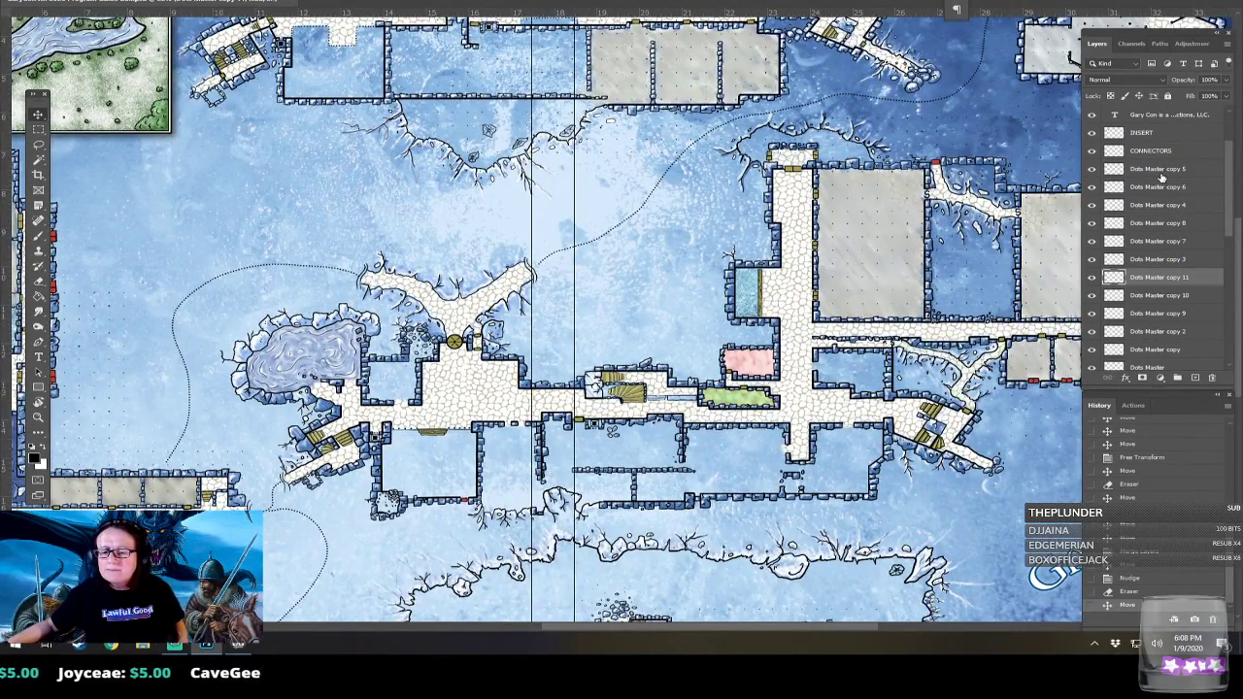
Merge all the Dots Master layers, from copy 5 down to the original, together with the Grid layer into one layer.
{"action": "scroll", "coordinate": [1164, 169], "scroll_direction": "down", "scroll_amount": 3}
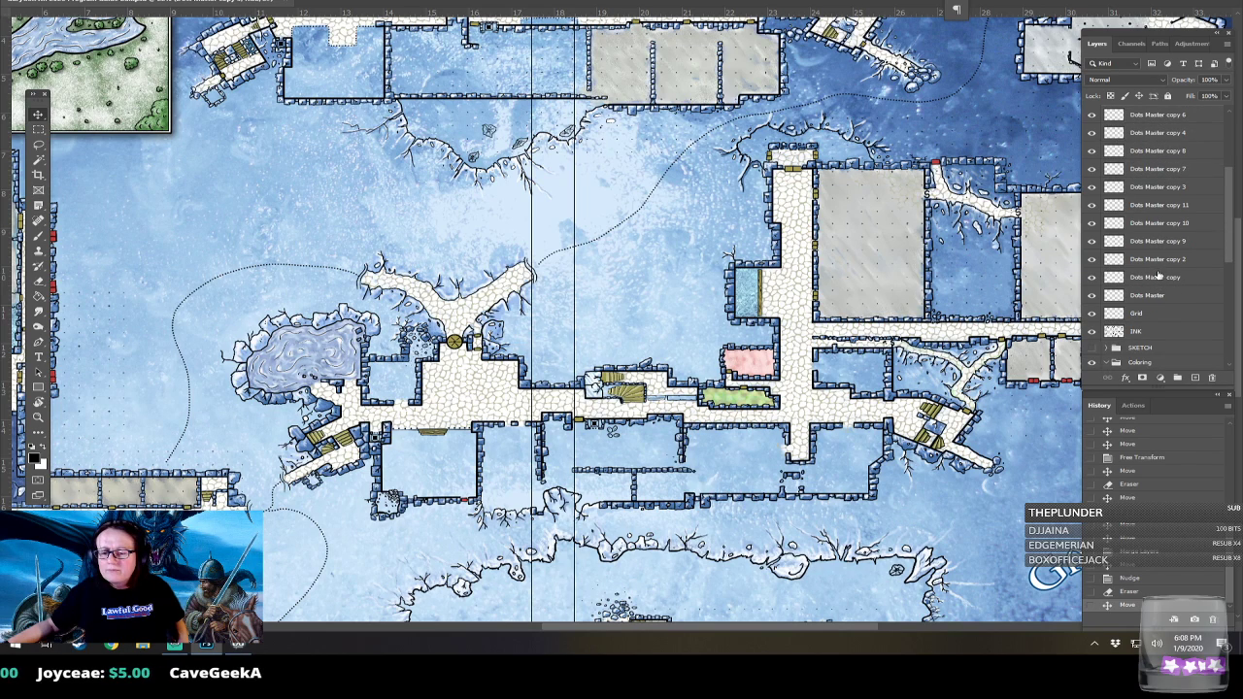
{"action": "left_click", "coordinate": [1159, 295], "text": "shift"}
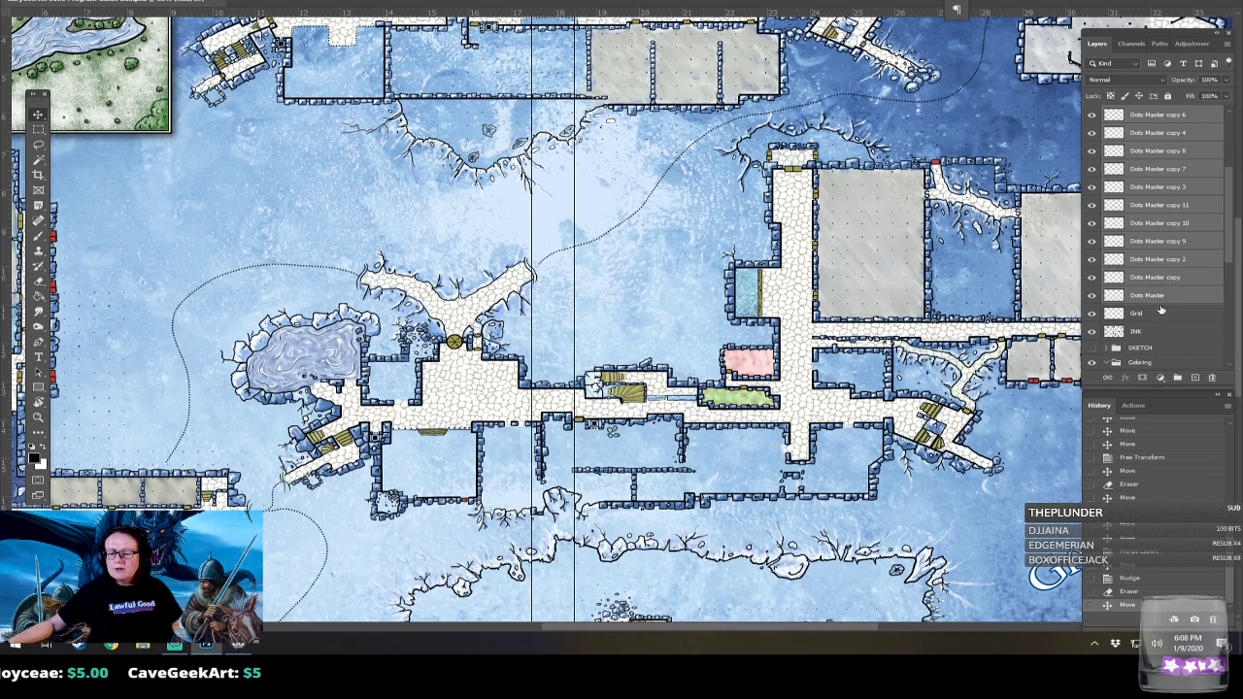
{"action": "left_click", "coordinate": [1162, 311], "text": "shift"}
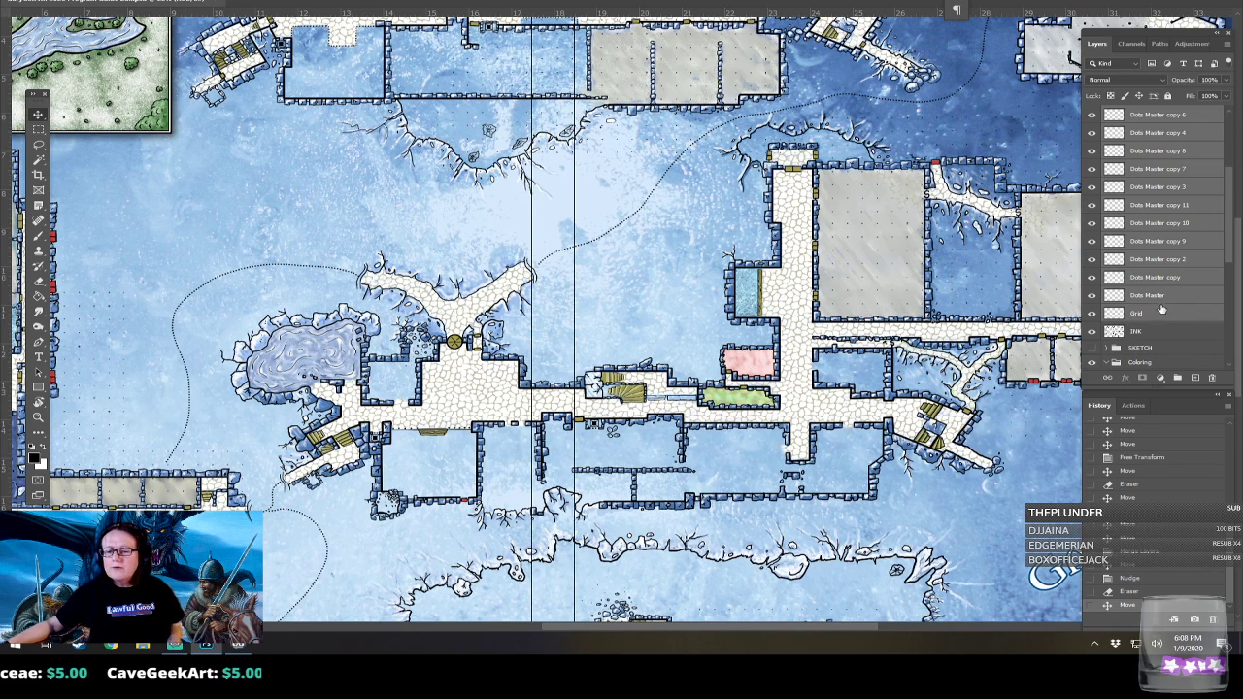
{"action": "key", "text": "ctrl+e"}
Rename the merged dot grid layer as GRID MEISTER.
{"action": "scroll", "coordinate": [1175, 237], "scroll_direction": "up", "scroll_amount": 3}
{"action": "double_click", "coordinate": [1161, 222]}
{"action": "type", "text": "GRID MEISTER"}
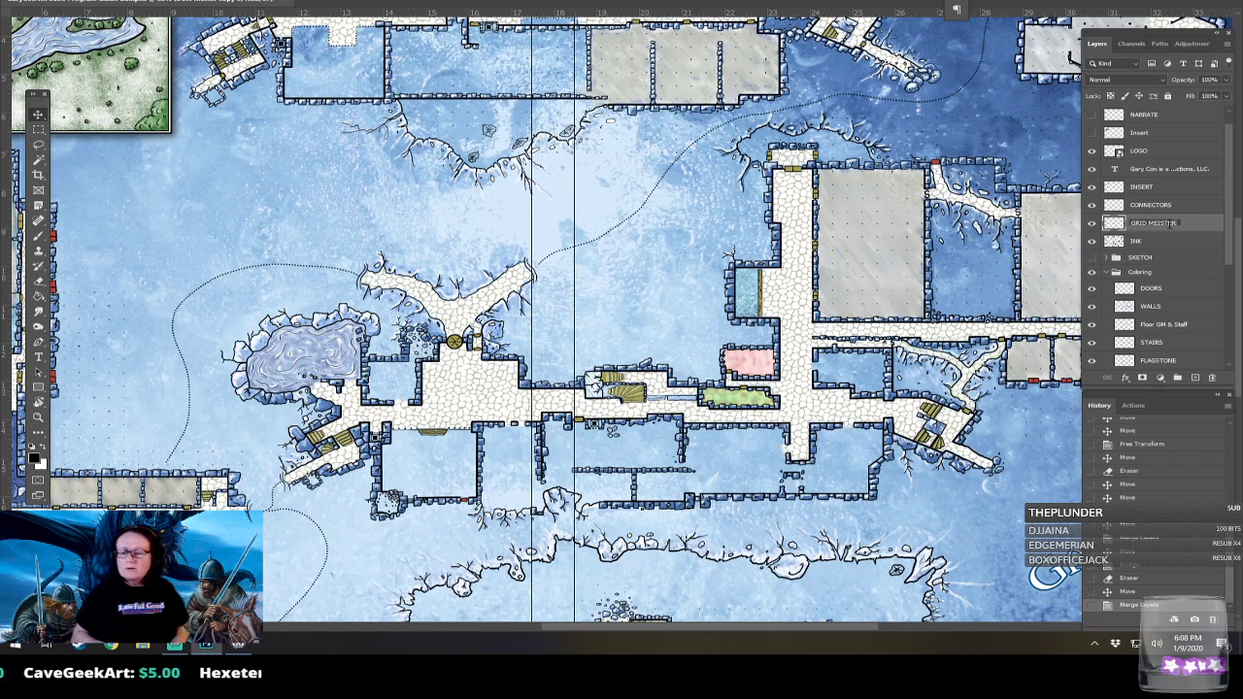
{"action": "key", "text": "Return"}
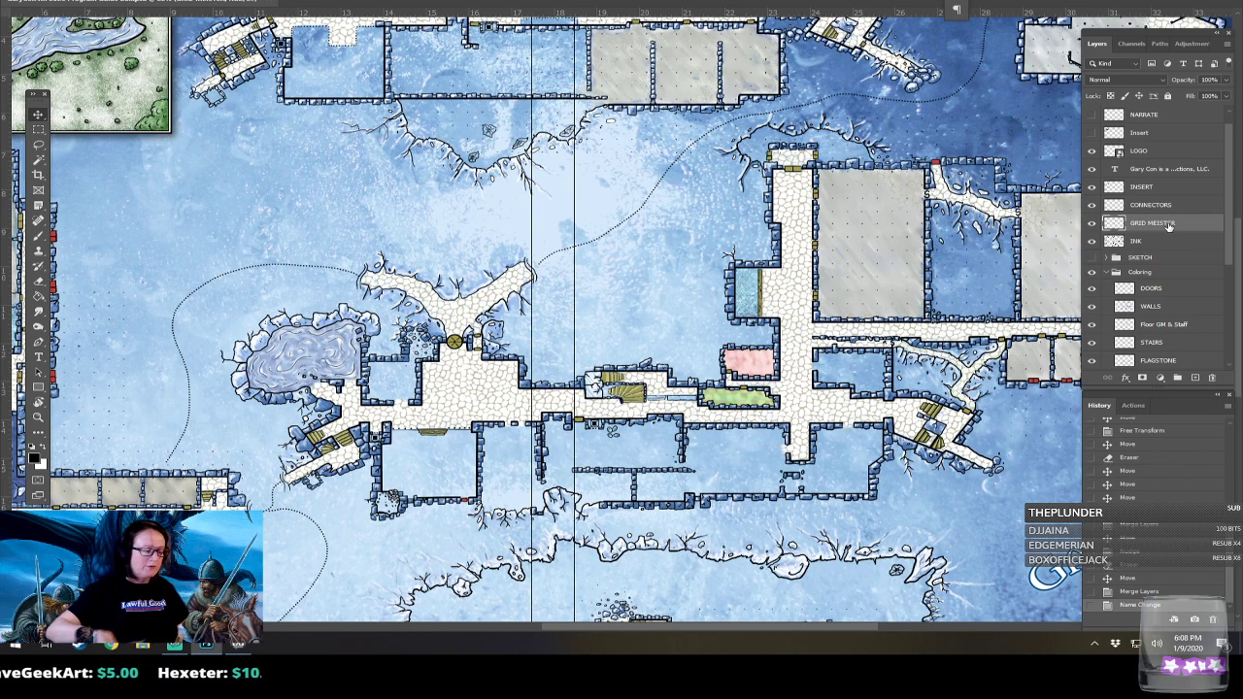
Look through the layer stack from the DRAGON layer down to Layer 0.
{"action": "left_click_drag", "start_coordinate": [532, 342], "coordinate": [788, 218]}
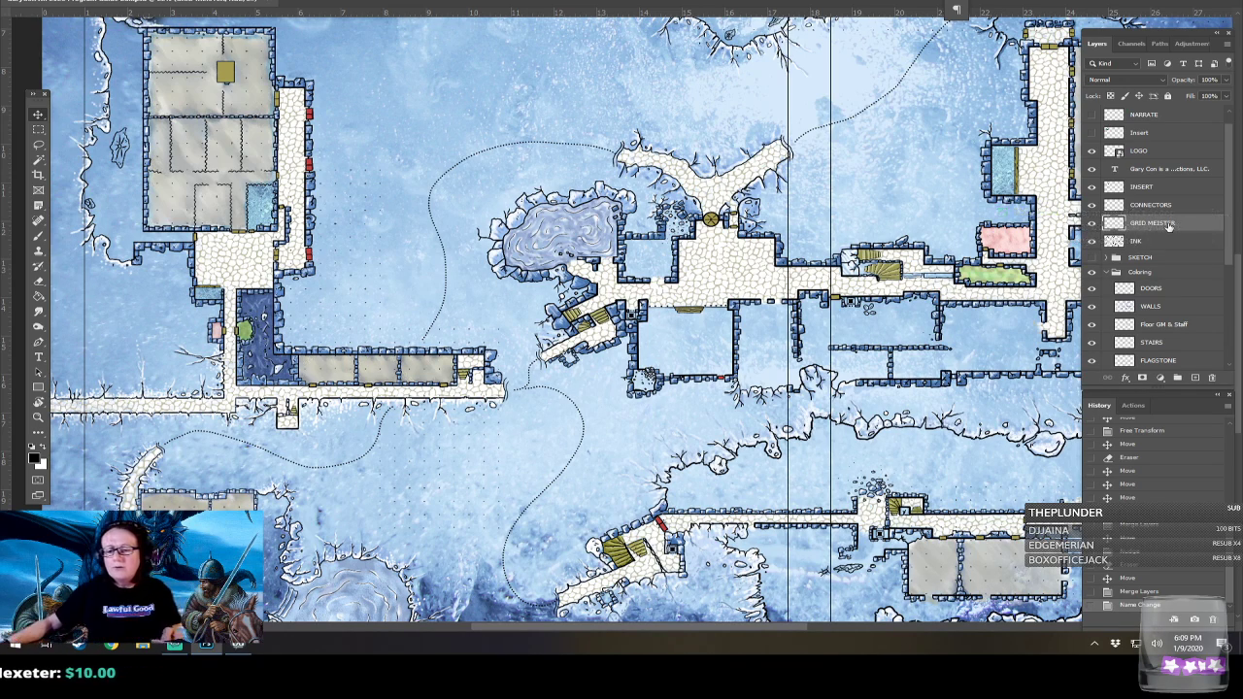
{"action": "scroll", "coordinate": [1165, 268], "scroll_direction": "down", "scroll_amount": 3}
{"action": "scroll", "coordinate": [1165, 268], "scroll_direction": "down", "scroll_amount": 2}
{"action": "scroll", "coordinate": [1165, 268], "scroll_direction": "down", "scroll_amount": 1}
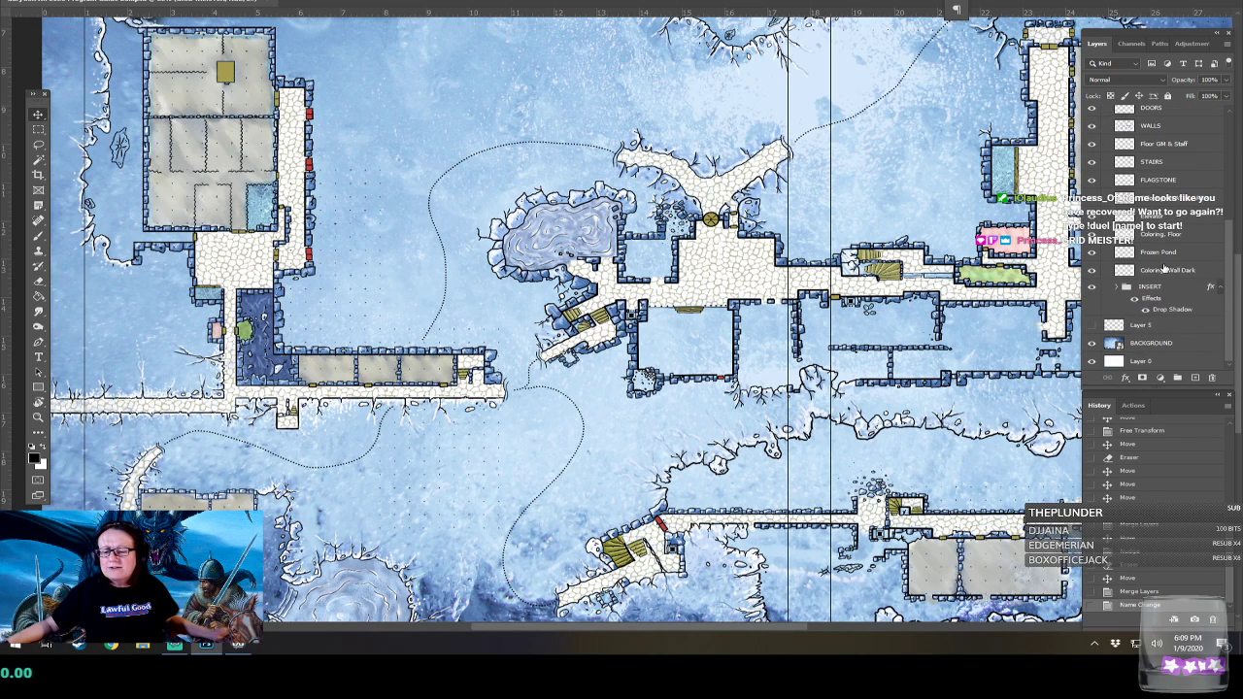
{"action": "scroll", "coordinate": [1163, 268], "scroll_direction": "up", "scroll_amount": 4}
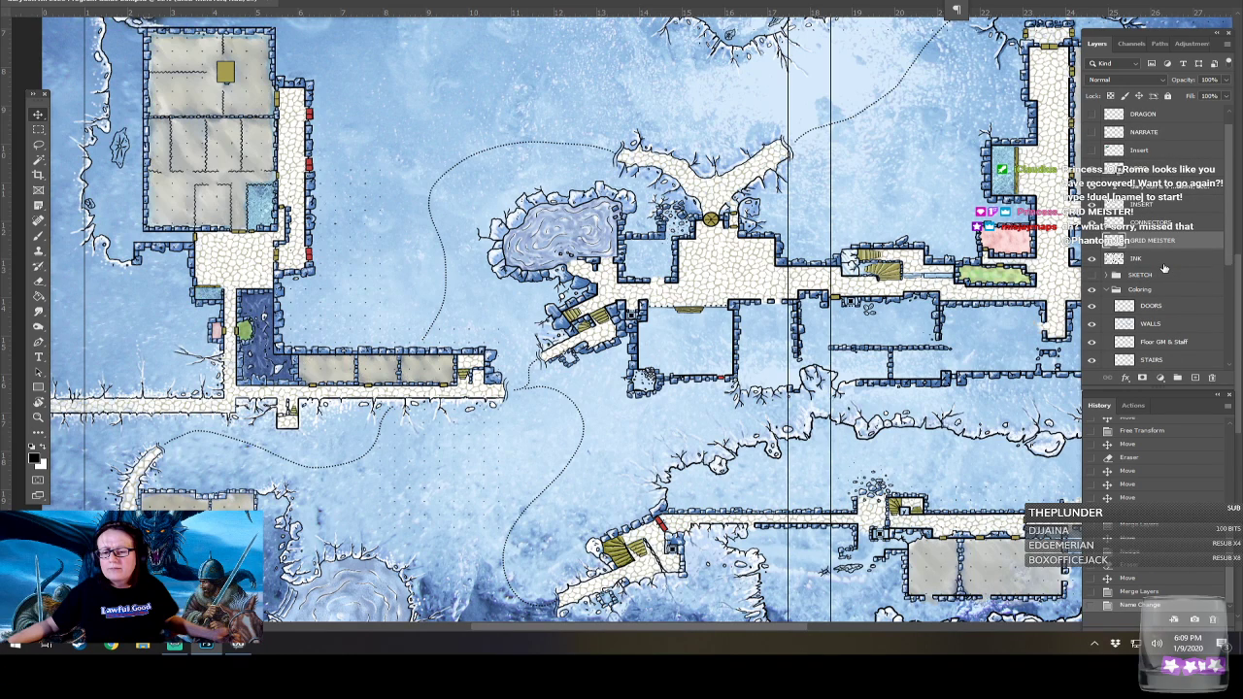
{"action": "scroll", "coordinate": [1163, 268], "scroll_direction": "down", "scroll_amount": 4}
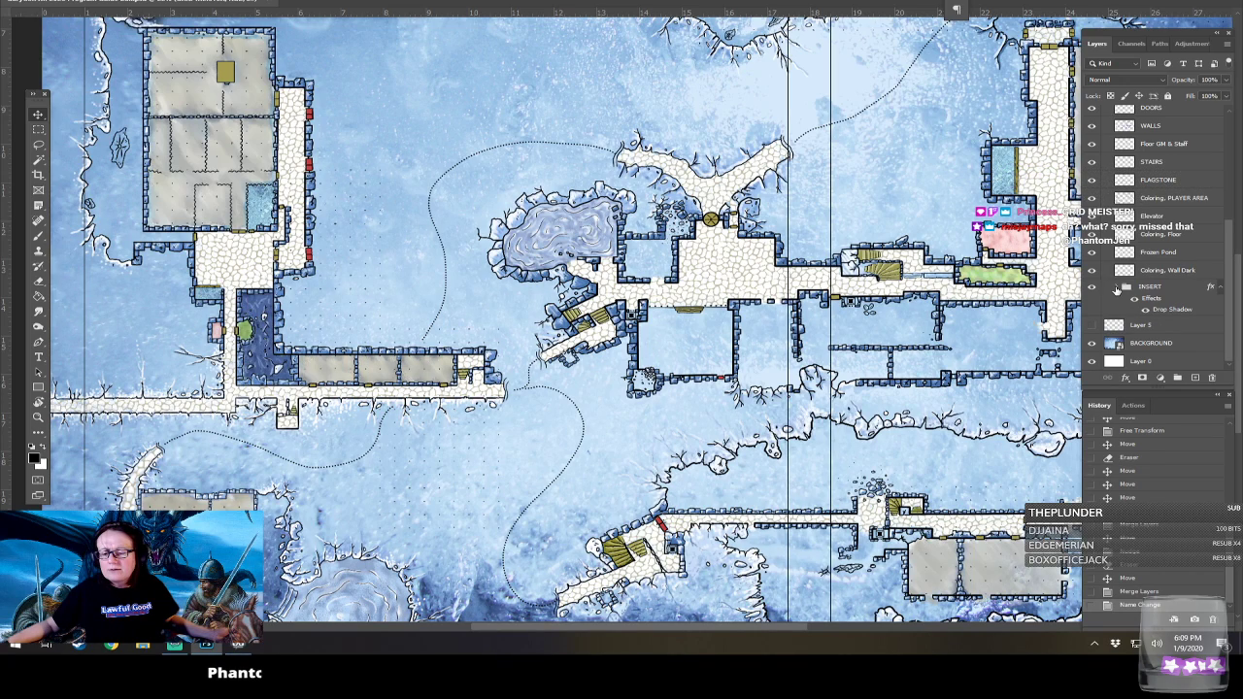
Examine the dots around the western and southwestern buildings for marks lying outside the rooms.
{"action": "scroll", "coordinate": [561, 320], "scroll_direction": "left", "scroll_amount": 5}
{"action": "scroll", "coordinate": [561, 320], "scroll_direction": "up", "scroll_amount": 3}
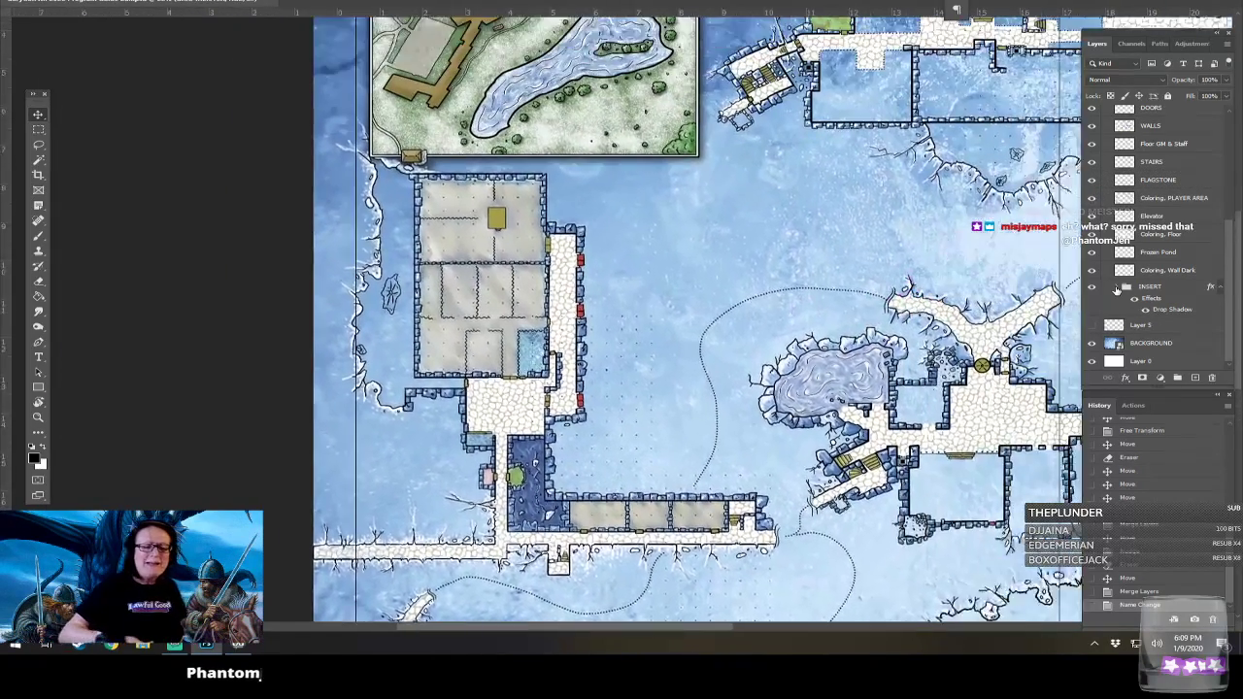
{"action": "scroll", "coordinate": [622, 320], "scroll_direction": "up", "scroll_amount": 2}
{"action": "scroll", "coordinate": [622, 320], "scroll_direction": "right", "scroll_amount": 3}
{"action": "scroll", "coordinate": [621, 321], "scroll_direction": "down", "scroll_amount": 6}
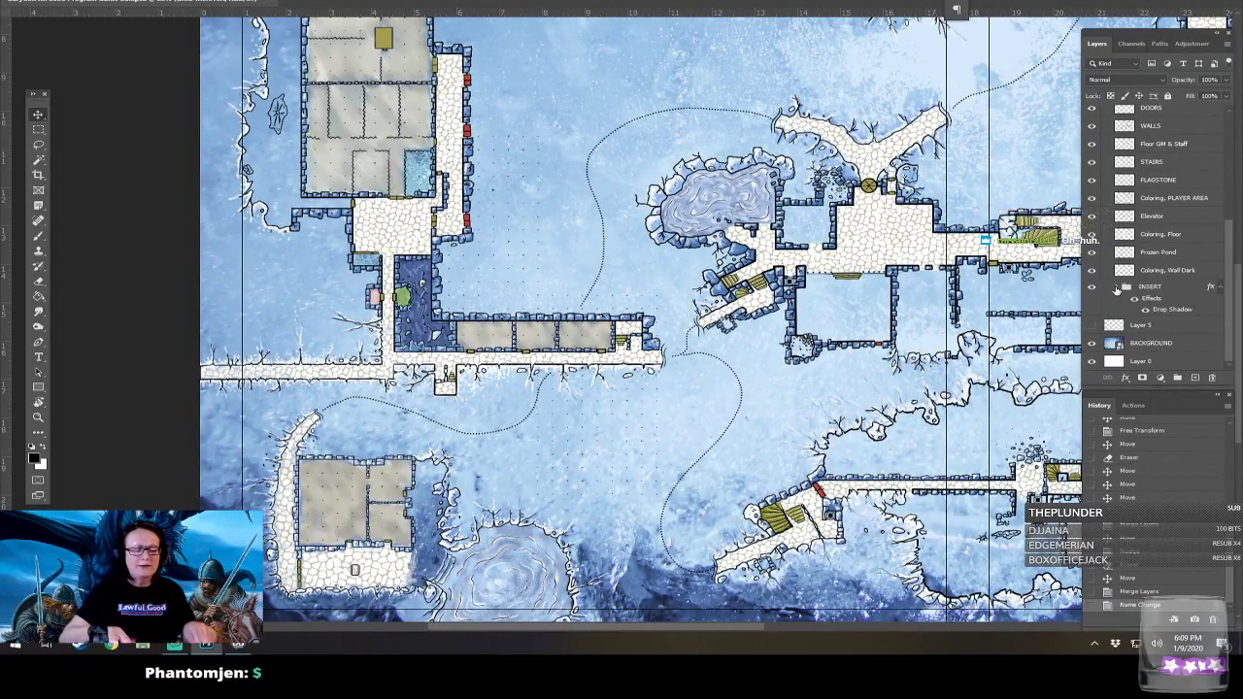
{"action": "scroll", "coordinate": [606, 581], "scroll_direction": "up", "scroll_amount": 4}
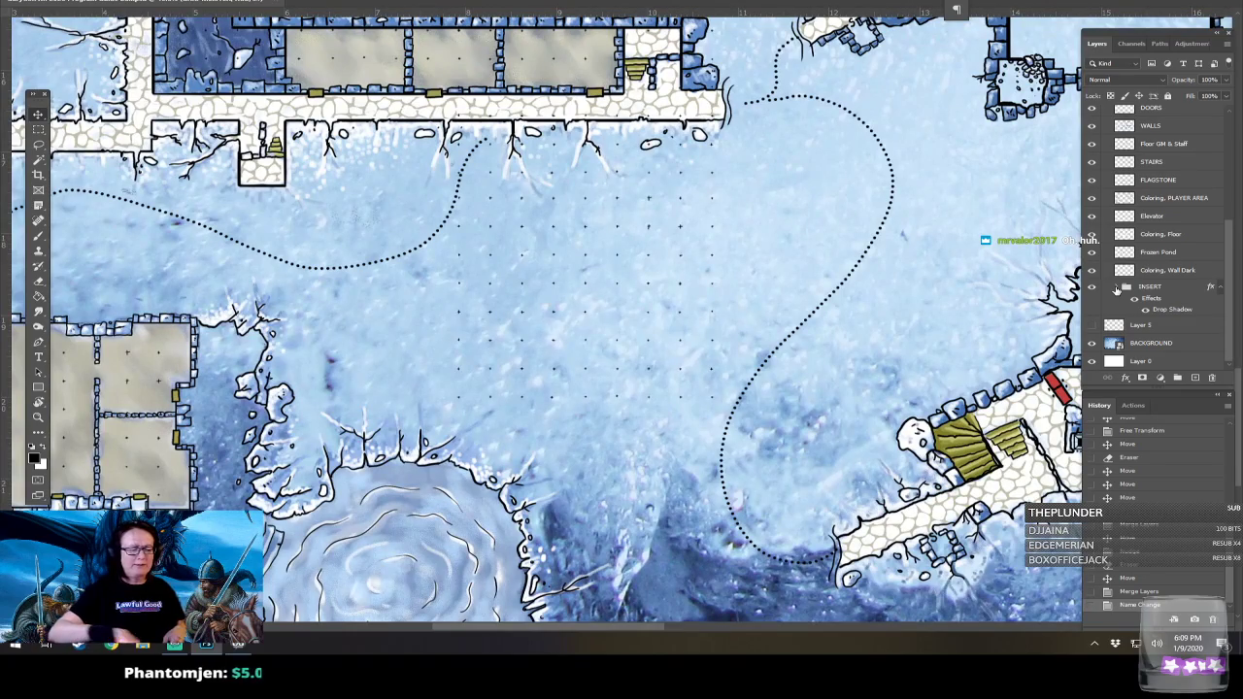
{"action": "scroll", "coordinate": [622, 320], "scroll_direction": "left", "scroll_amount": 5}
{"action": "scroll", "coordinate": [622, 321], "scroll_direction": "up", "scroll_amount": 1}
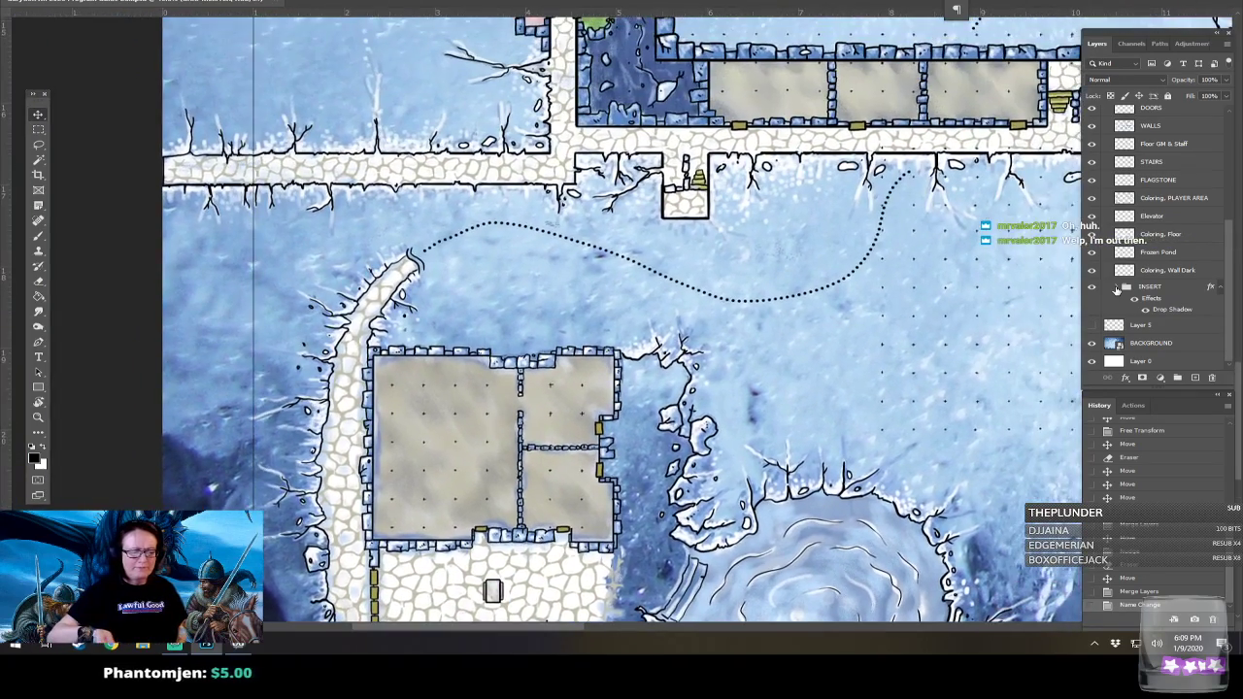
Erase the stray dots from the ice below the long flagstone corridor south of the three-room row and at its eastern end.
{"action": "scroll", "coordinate": [622, 320], "scroll_direction": "right", "scroll_amount": 5}
{"action": "scroll", "coordinate": [621, 321], "scroll_direction": "up", "scroll_amount": 2}
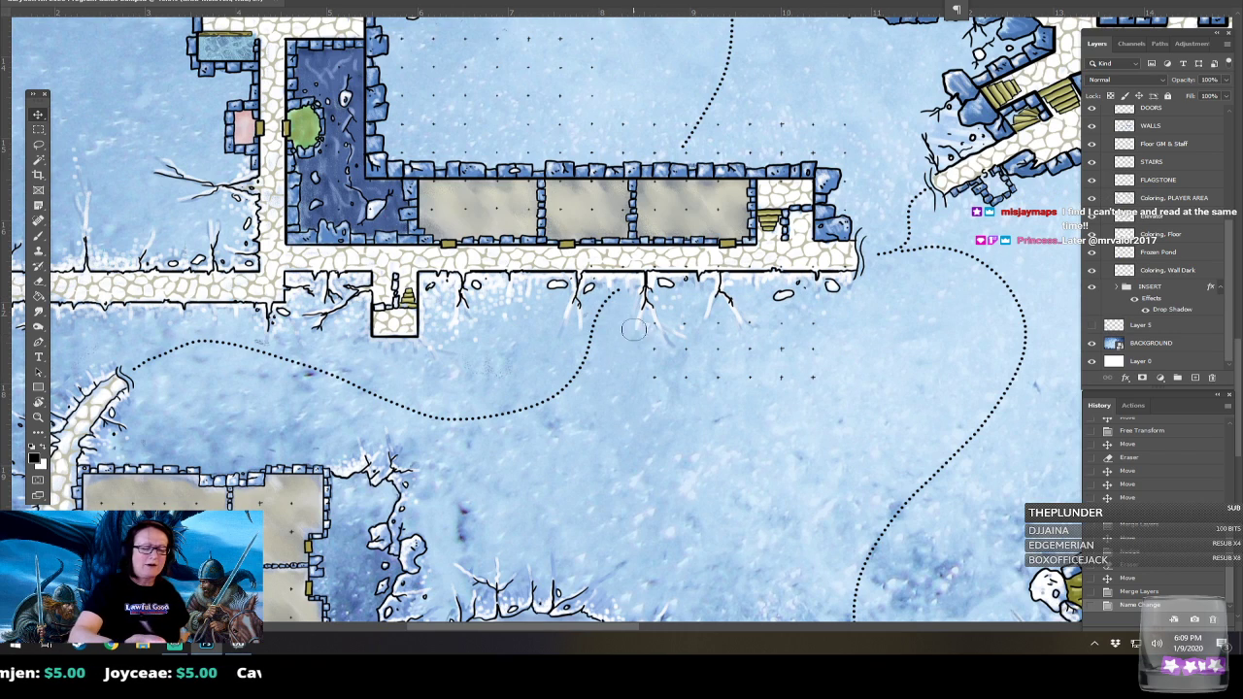
{"action": "left_click", "coordinate": [649, 353]}
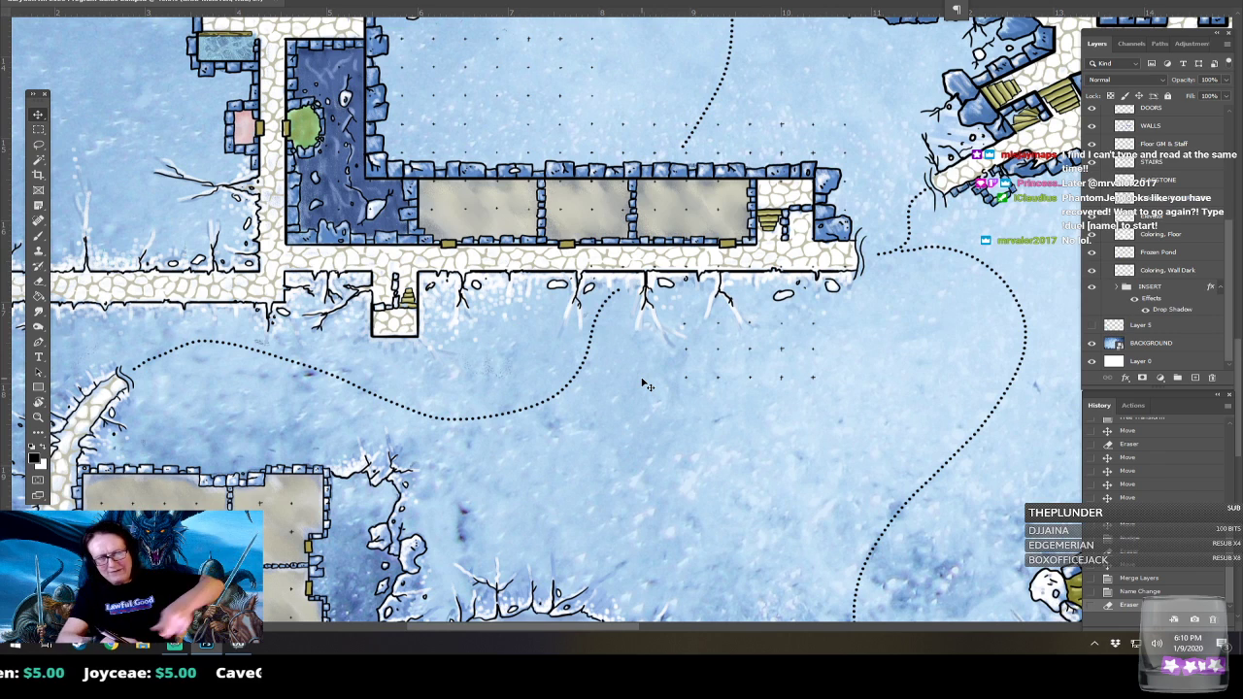
{"action": "mouse_move", "coordinate": [680, 390]}
{"action": "left_mouse_down"}
{"action": "mouse_move", "coordinate": [713, 395]}
{"action": "mouse_move", "coordinate": [751, 314]}
{"action": "mouse_move", "coordinate": [768, 386]}
{"action": "mouse_move", "coordinate": [816, 321]}
{"action": "mouse_move", "coordinate": [812, 351]}
{"action": "left_mouse_up"}
{"action": "scroll", "coordinate": [815, 401], "scroll_direction": "up", "scroll_amount": 3}
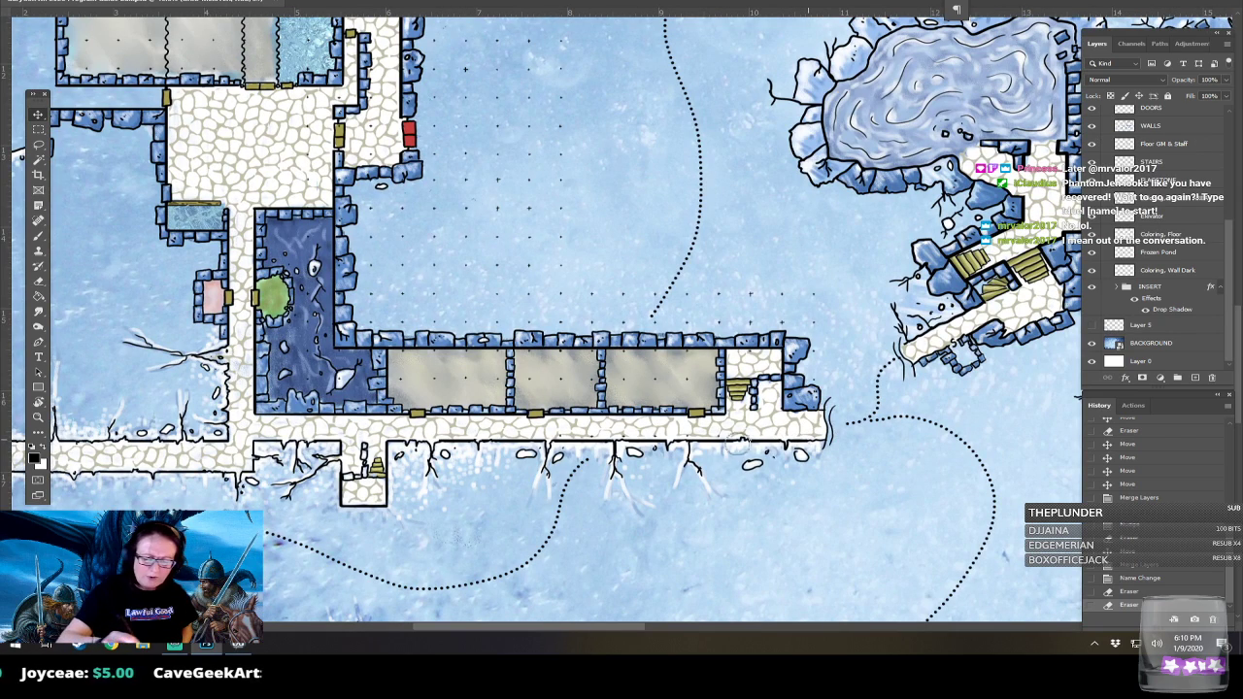
{"action": "left_click_drag", "start_coordinate": [815, 437], "coordinate": [837, 435]}
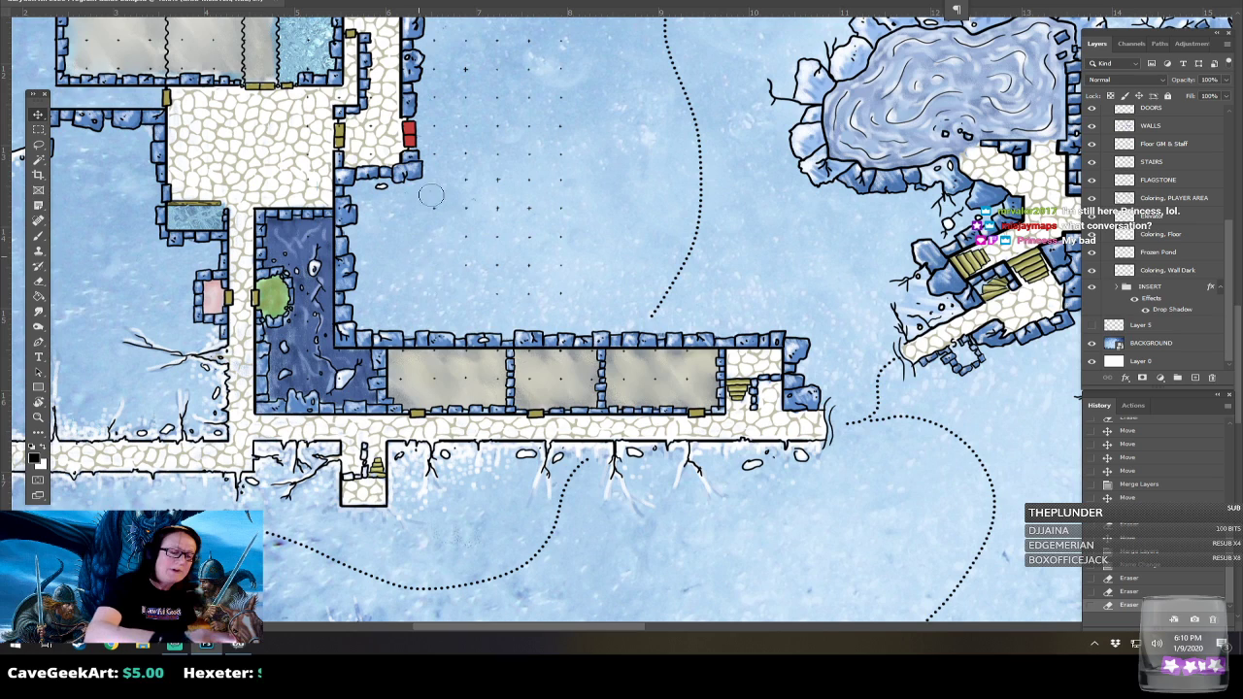
Erase the dots from the open ice north of the three-room row and east of the corridor with the red doors.
{"action": "mouse_move", "coordinate": [517, 274]}
{"action": "left_mouse_down"}
{"action": "mouse_move", "coordinate": [549, 250]}
{"action": "mouse_move", "coordinate": [577, 169]}
{"action": "mouse_move", "coordinate": [577, 227]}
{"action": "left_mouse_up"}
{"action": "key", "text": "v"}
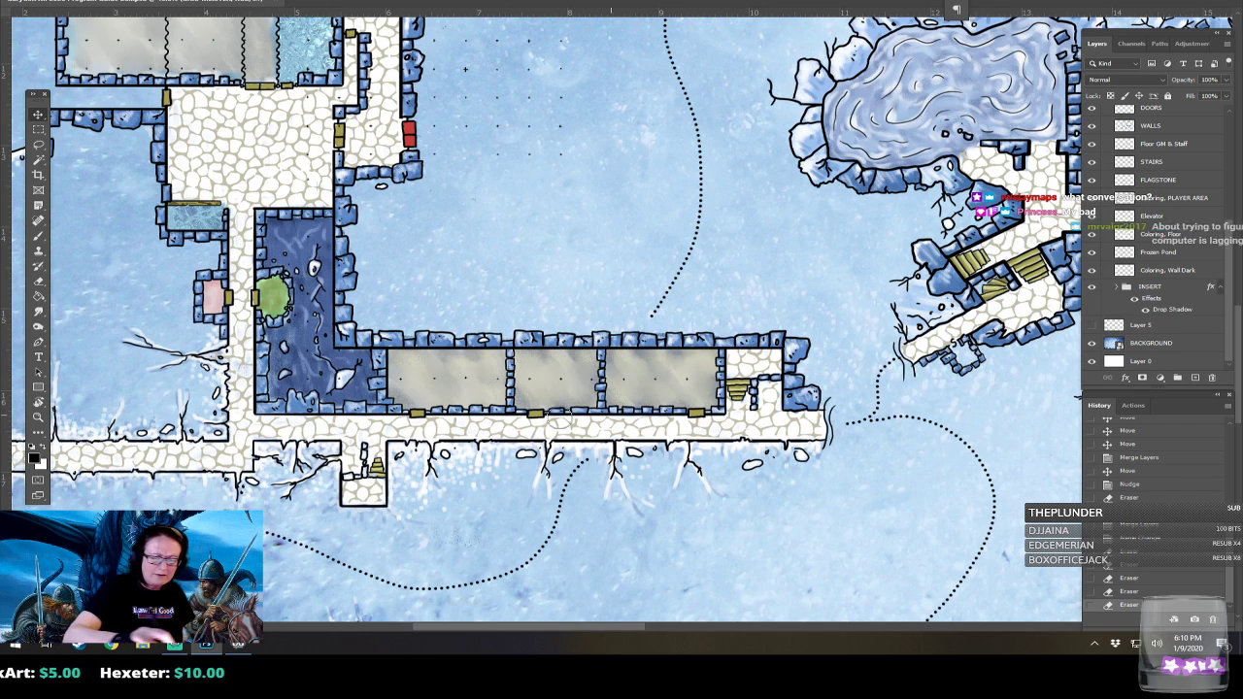
{"action": "scroll", "coordinate": [495, 422], "scroll_direction": "up", "scroll_amount": 3}
{"action": "scroll", "coordinate": [495, 422], "scroll_direction": "left", "scroll_amount": 2}
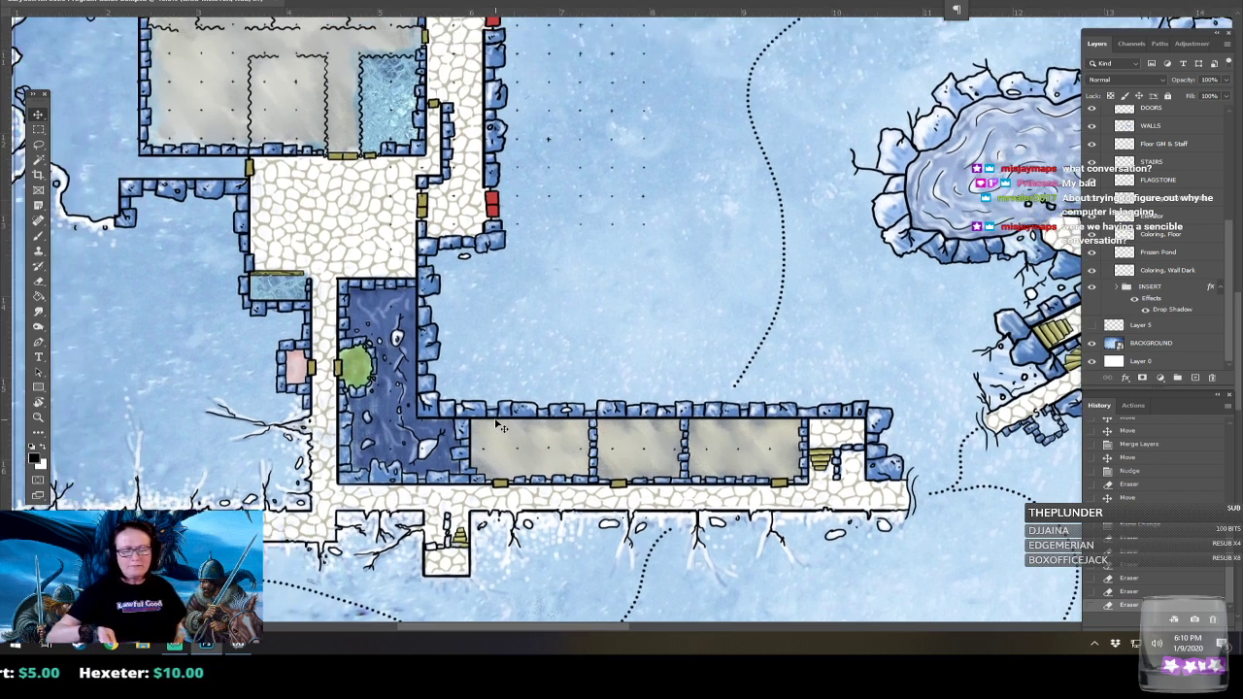
{"action": "scroll", "coordinate": [496, 425], "scroll_direction": "up", "scroll_amount": 1}
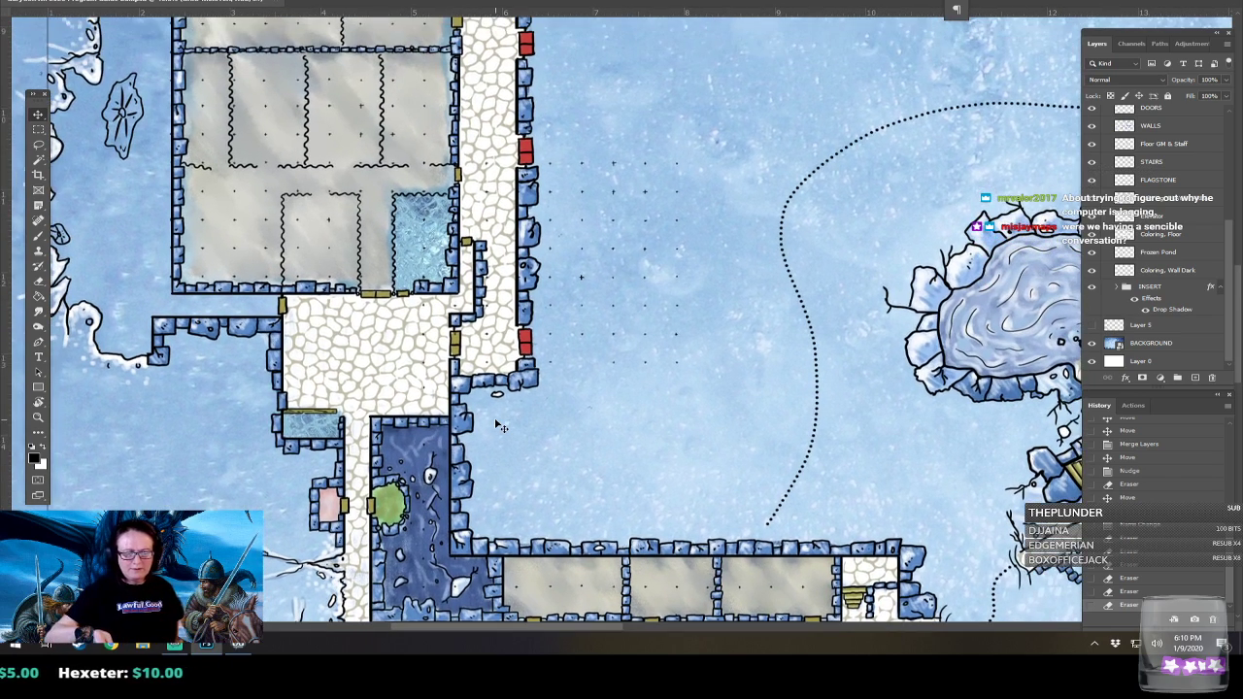
{"action": "scroll", "coordinate": [501, 428], "scroll_direction": "up", "scroll_amount": 2}
{"action": "scroll", "coordinate": [500, 427], "scroll_direction": "left", "scroll_amount": 1}
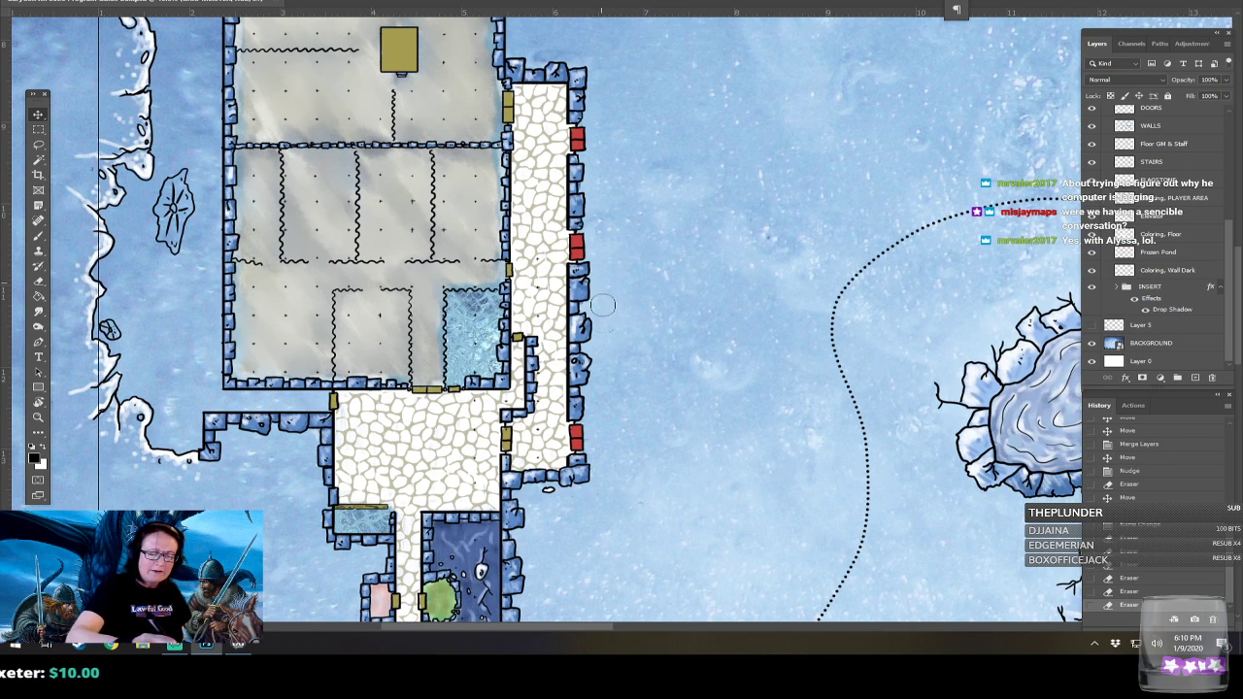
{"action": "key", "text": "v"}
{"action": "key", "text": "ctrl+e"}
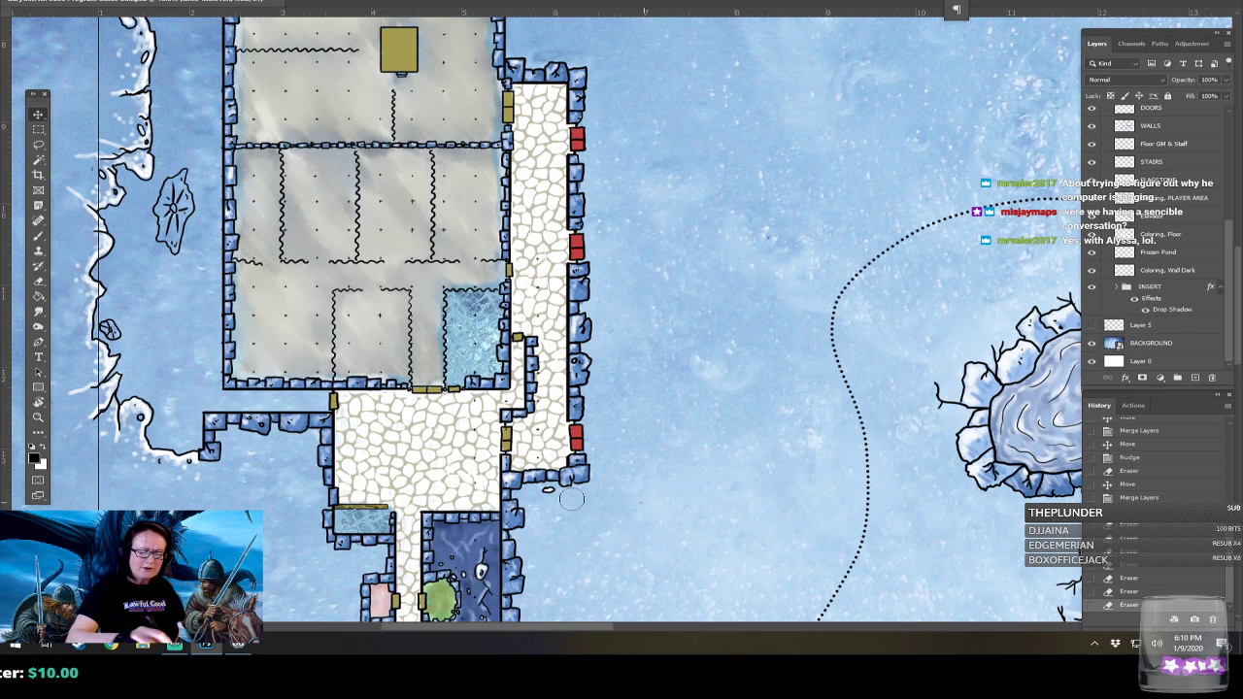
{"action": "left_click", "coordinate": [540, 525]}
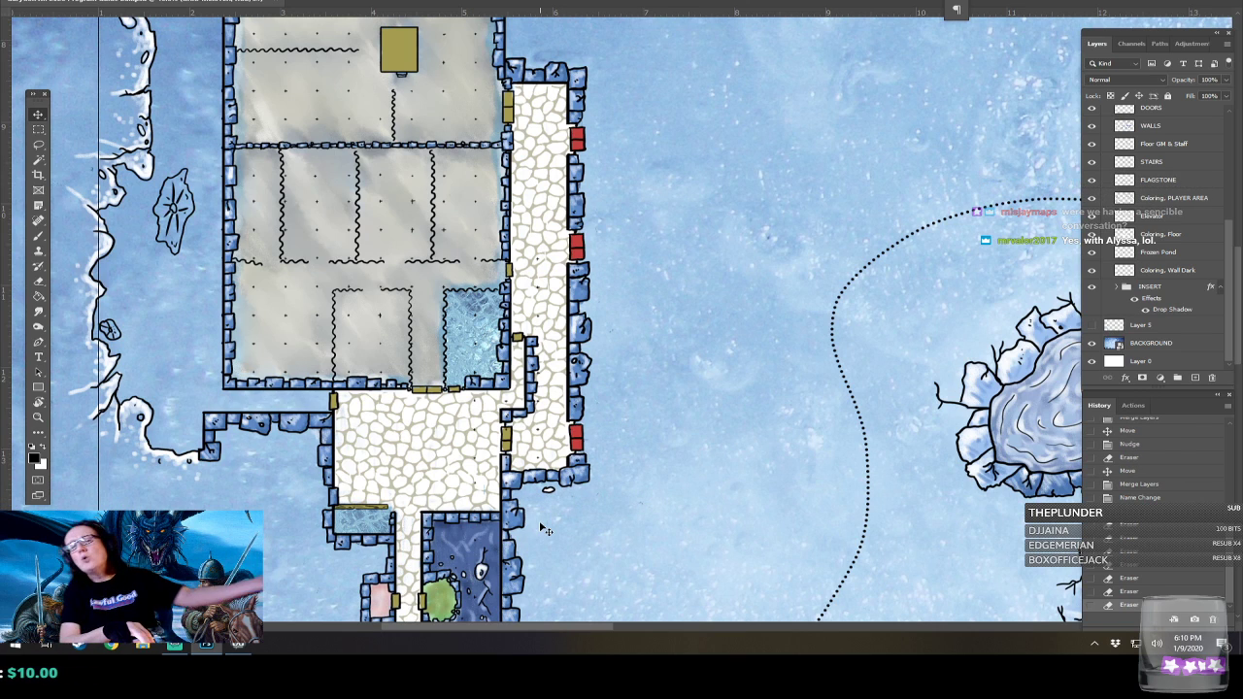
Erase the dots from the flagstone hall, the red-doored corridor and the pool area beside the large western building.
{"action": "scroll", "coordinate": [540, 528], "scroll_direction": "left", "scroll_amount": 4}
{"action": "scroll", "coordinate": [539, 528], "scroll_direction": "up", "scroll_amount": 2}
{"action": "key", "text": "e"}
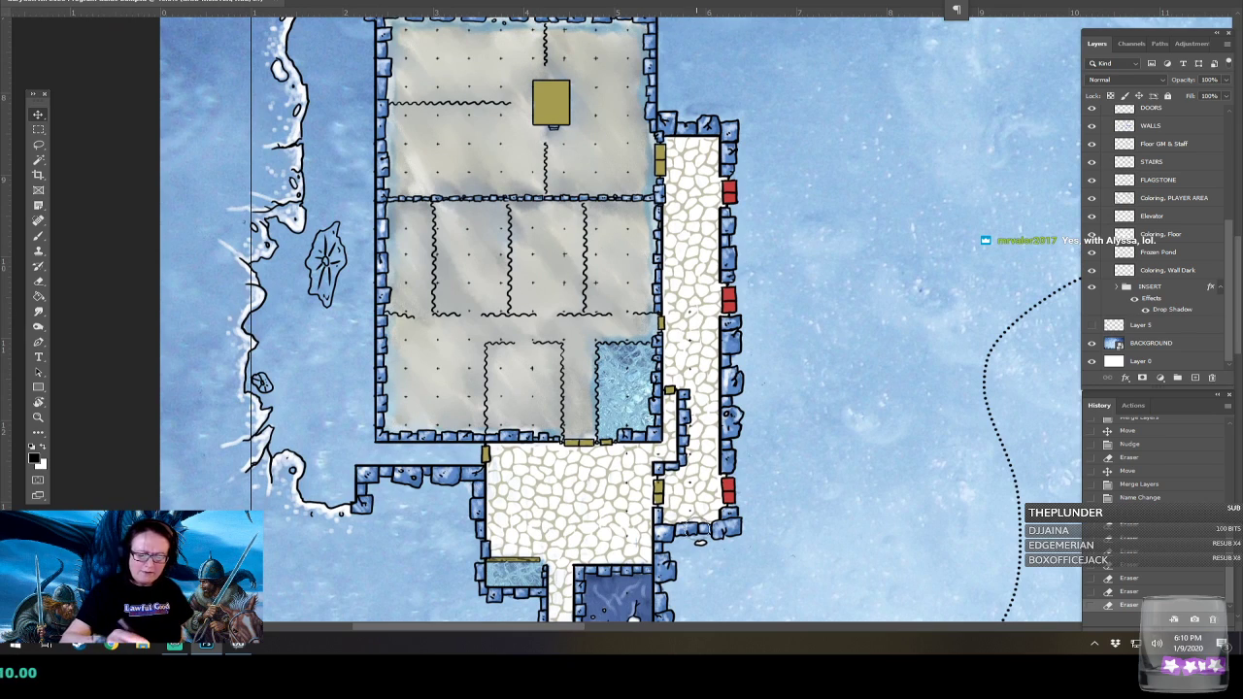
{"action": "left_click", "coordinate": [659, 513]}
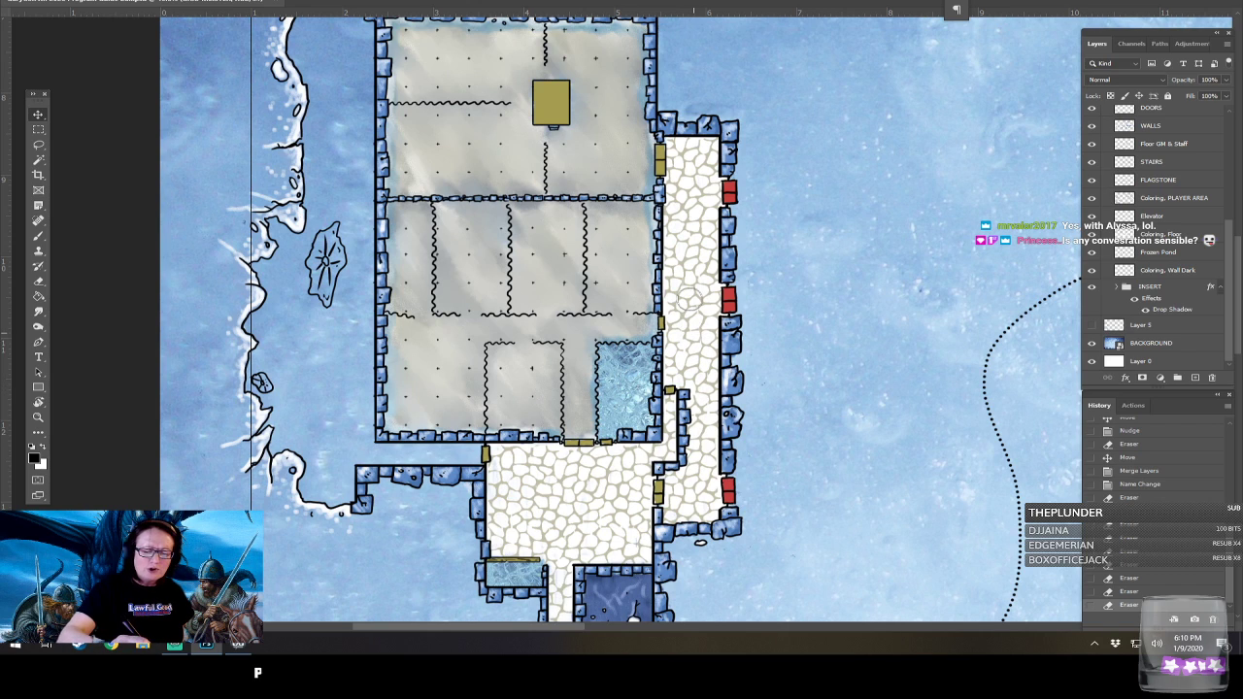
{"action": "left_click", "coordinate": [717, 351]}
{"action": "left_click", "coordinate": [670, 394]}
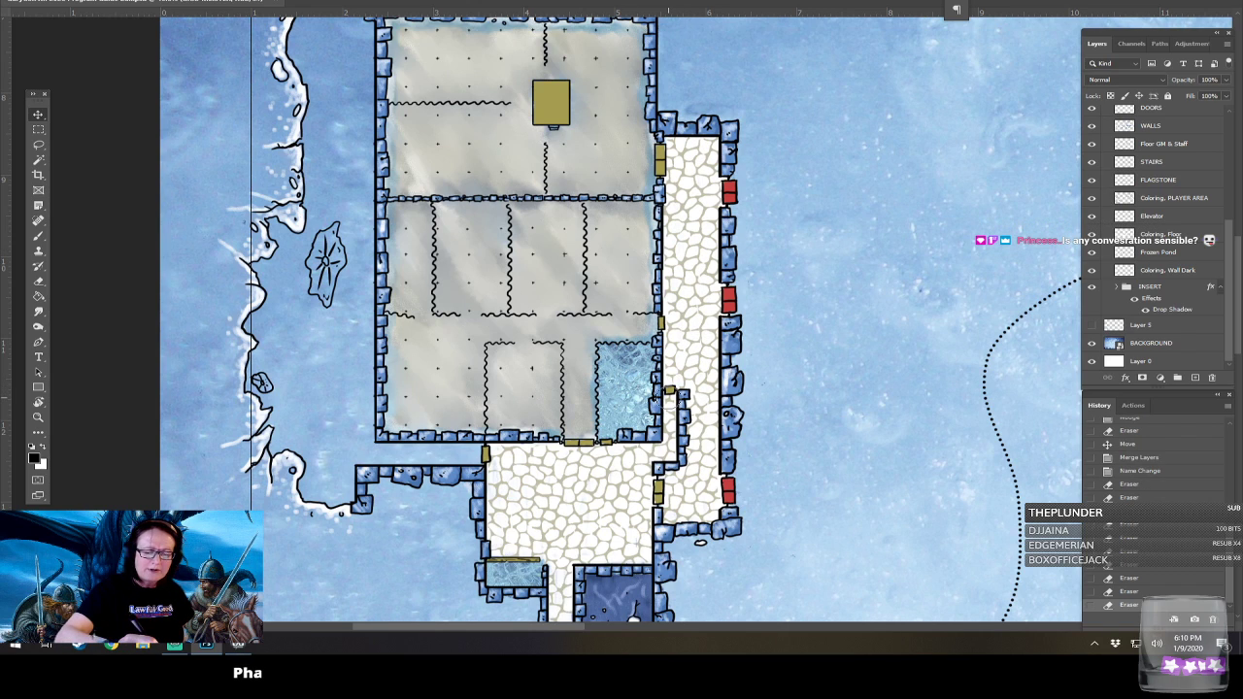
{"action": "left_click_drag", "start_coordinate": [575, 340], "coordinate": [665, 404]}
Erase the dots from the icy chamber between the two large eastern rooms and along the flagstone corridor below them.
{"action": "scroll", "coordinate": [670, 407], "scroll_direction": "up", "scroll_amount": 2}
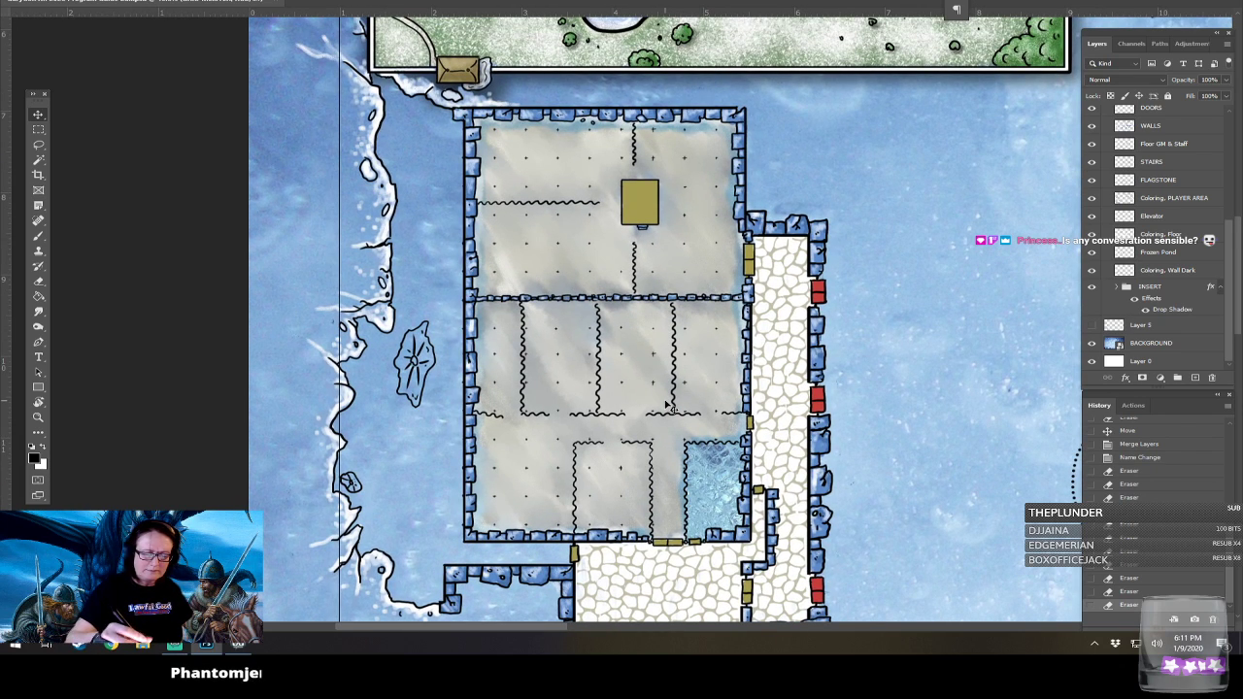
{"action": "scroll", "coordinate": [665, 404], "scroll_direction": "right", "scroll_amount": 4}
{"action": "scroll", "coordinate": [666, 404], "scroll_direction": "up", "scroll_amount": 5}
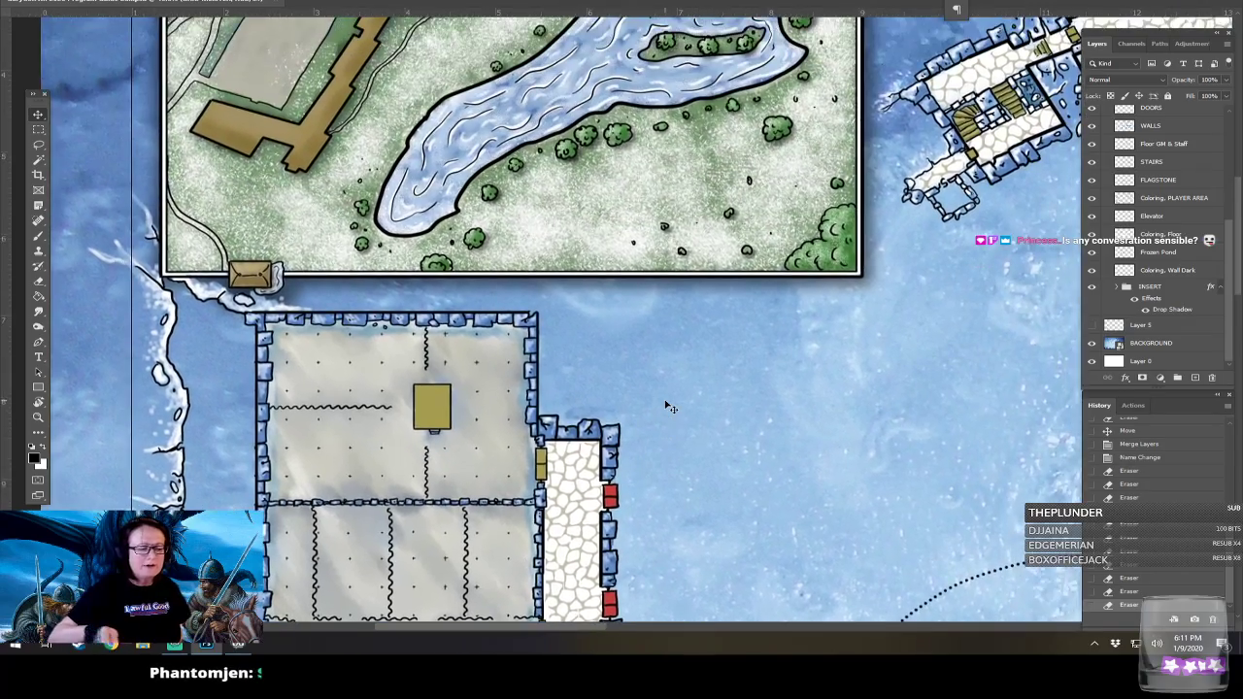
{"action": "scroll", "coordinate": [666, 404], "scroll_direction": "down", "scroll_amount": 5}
{"action": "scroll", "coordinate": [665, 404], "scroll_direction": "right", "scroll_amount": 5}
{"action": "scroll", "coordinate": [665, 404], "scroll_direction": "right", "scroll_amount": 10}
{"action": "scroll", "coordinate": [665, 404], "scroll_direction": "down", "scroll_amount": 5}
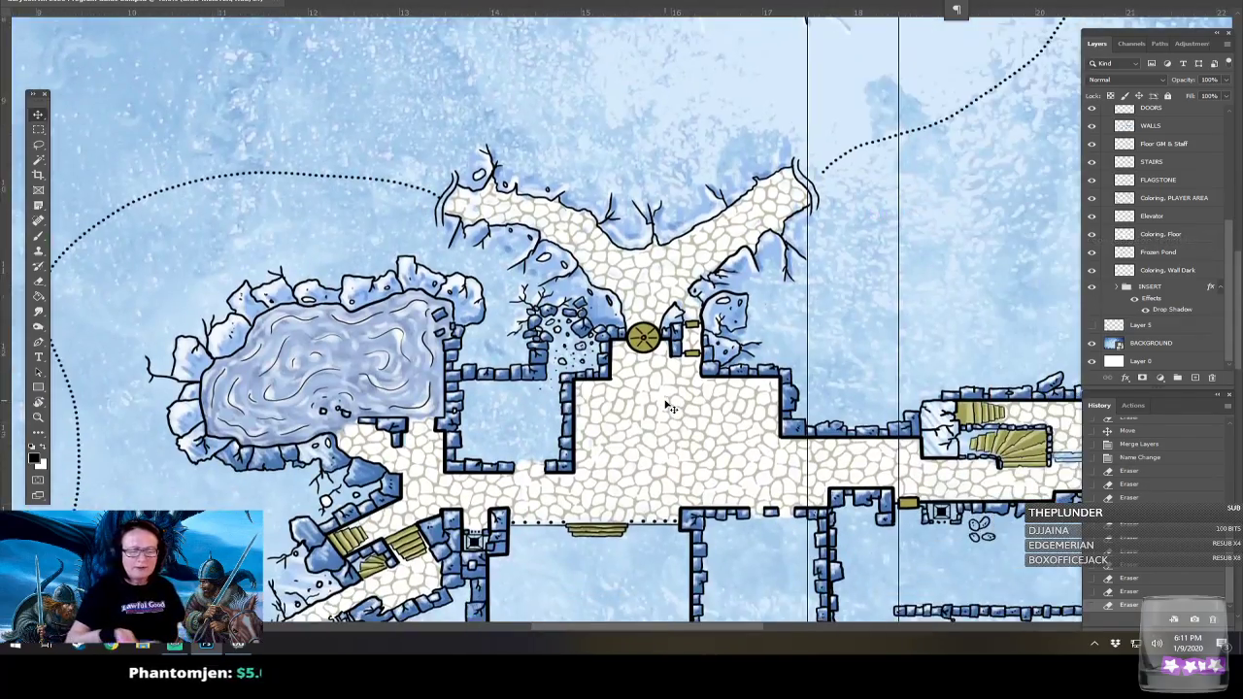
{"action": "scroll", "coordinate": [668, 408], "scroll_direction": "right", "scroll_amount": 10}
{"action": "scroll", "coordinate": [668, 408], "scroll_direction": "up", "scroll_amount": 6}
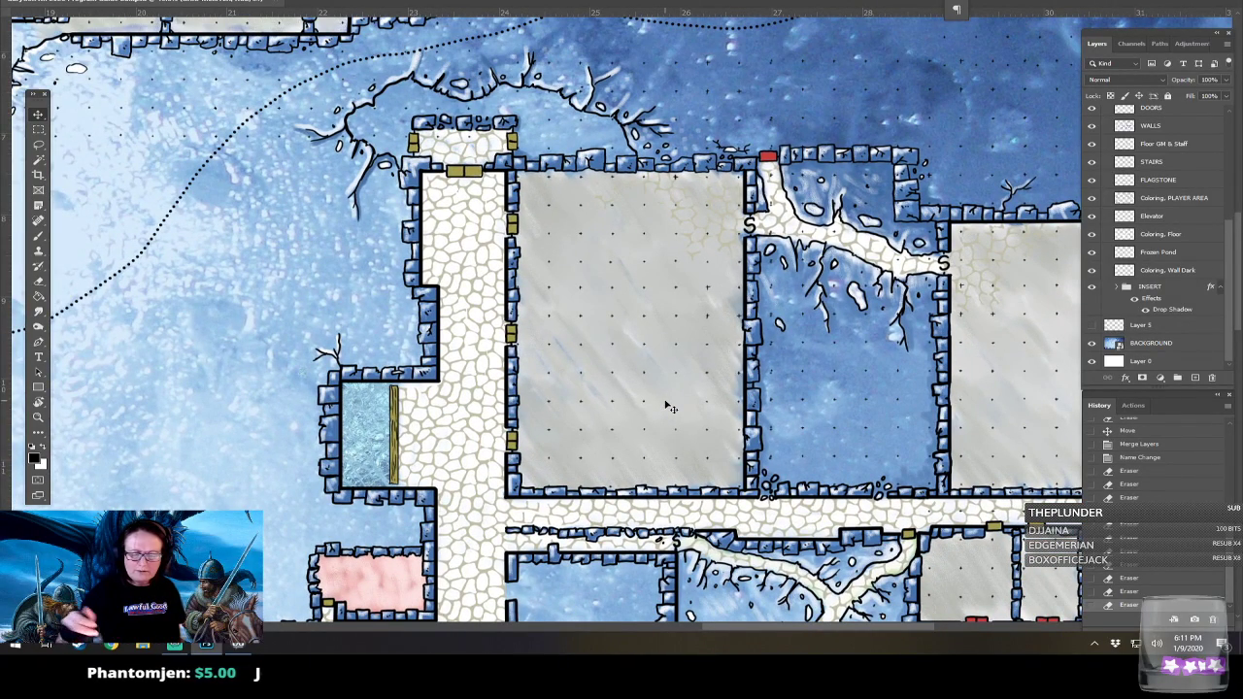
{"action": "scroll", "coordinate": [668, 408], "scroll_direction": "up", "scroll_amount": 2}
{"action": "scroll", "coordinate": [668, 408], "scroll_direction": "right", "scroll_amount": 8}
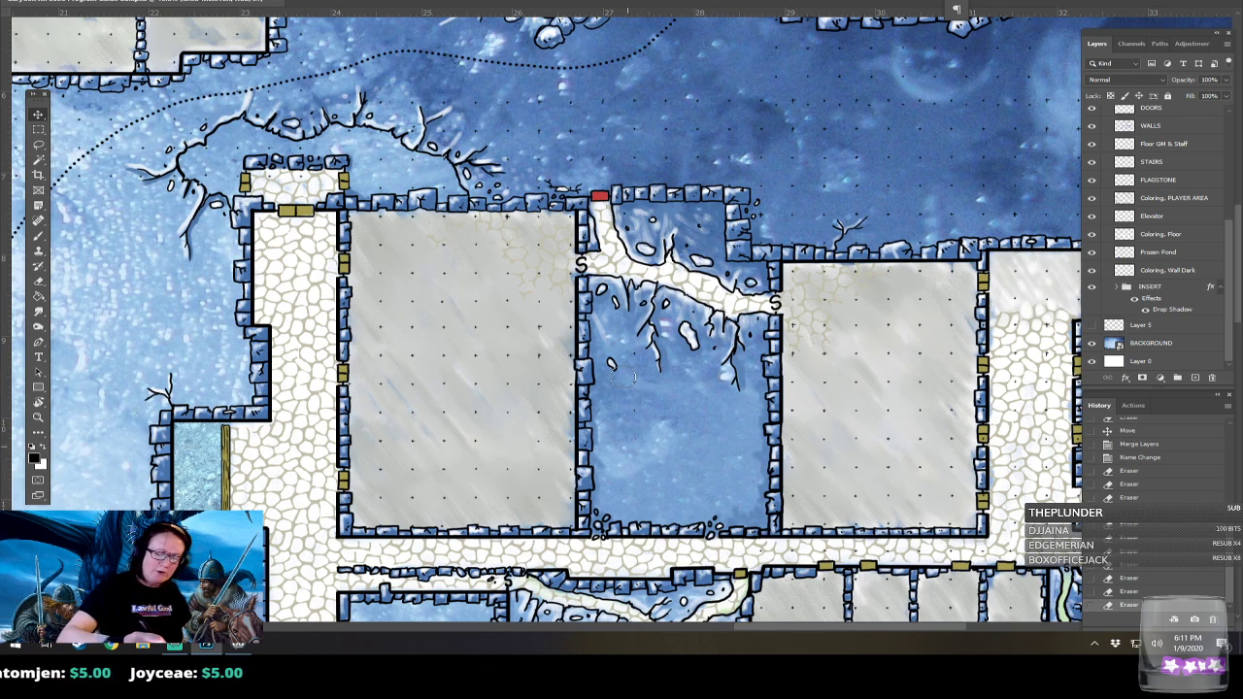
{"action": "left_click", "coordinate": [665, 481]}
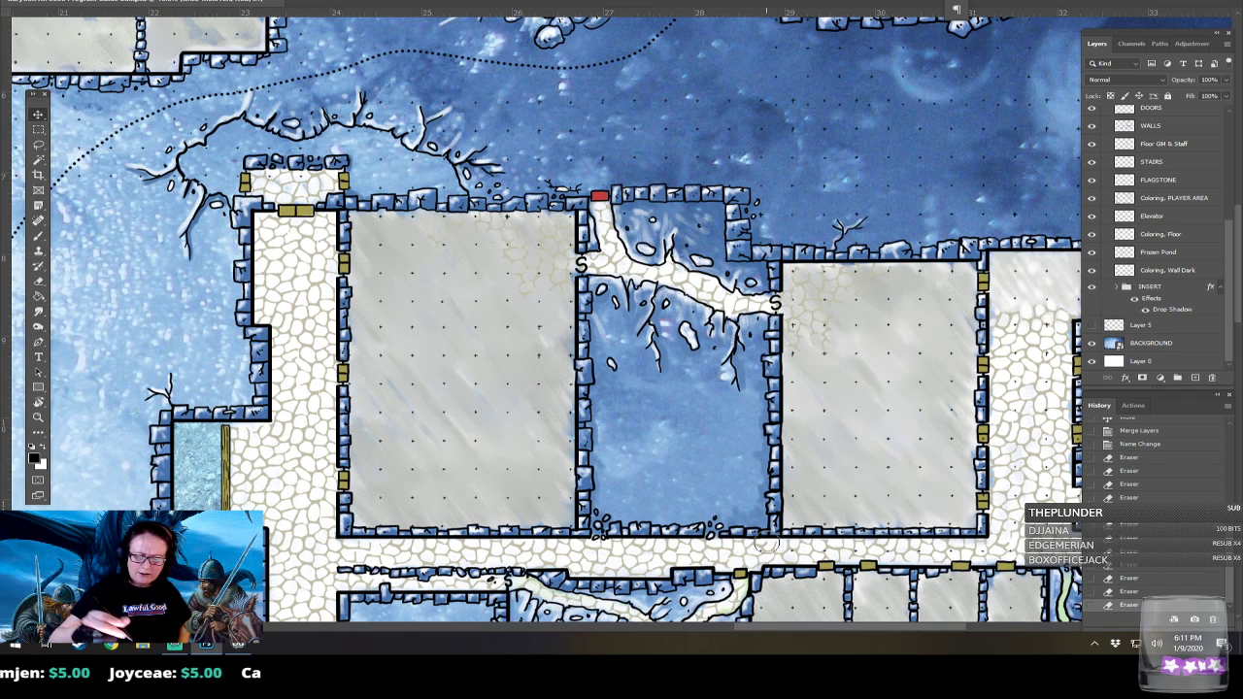
{"action": "mouse_move", "coordinate": [766, 544]}
{"action": "left_mouse_down"}
{"action": "mouse_move", "coordinate": [911, 555]}
{"action": "mouse_move", "coordinate": [986, 543]}
{"action": "left_mouse_up"}
Erase the stray dots around the cracked ice ridge and the flagstone entrance corridor northwest of the large eastern rooms.
{"action": "scroll", "coordinate": [993, 546], "scroll_direction": "up", "scroll_amount": 4}
{"action": "scroll", "coordinate": [993, 546], "scroll_direction": "right", "scroll_amount": 1}
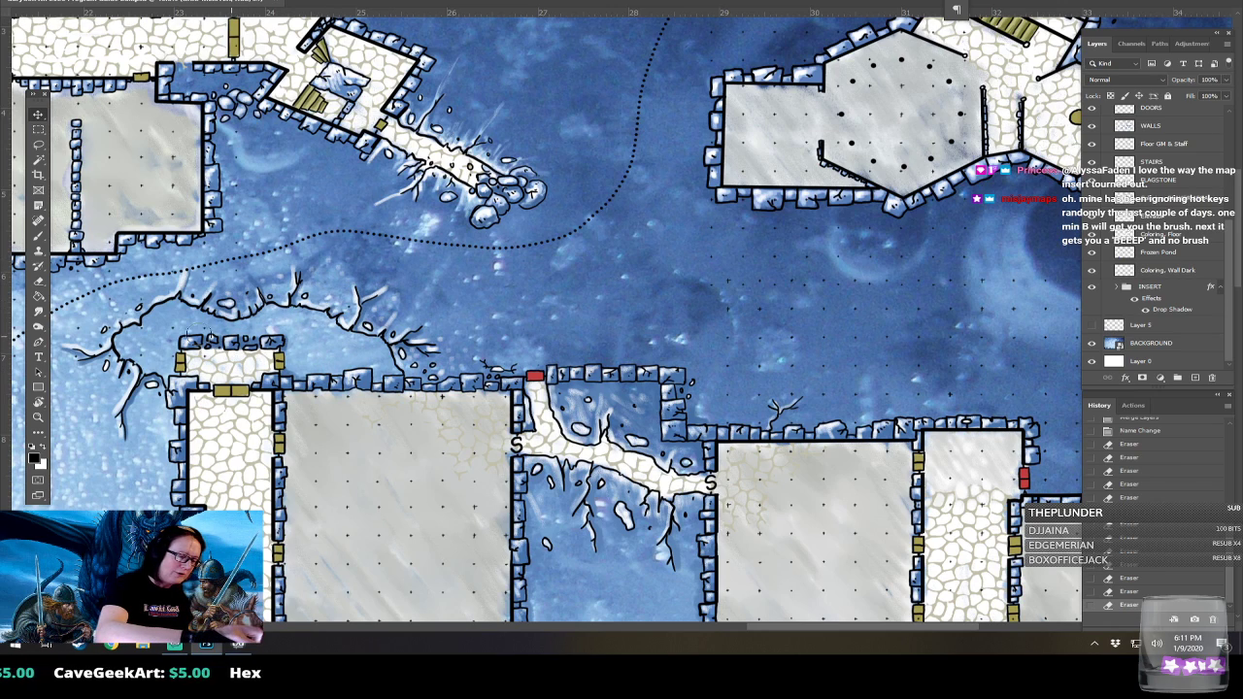
{"action": "left_click", "coordinate": [106, 380]}
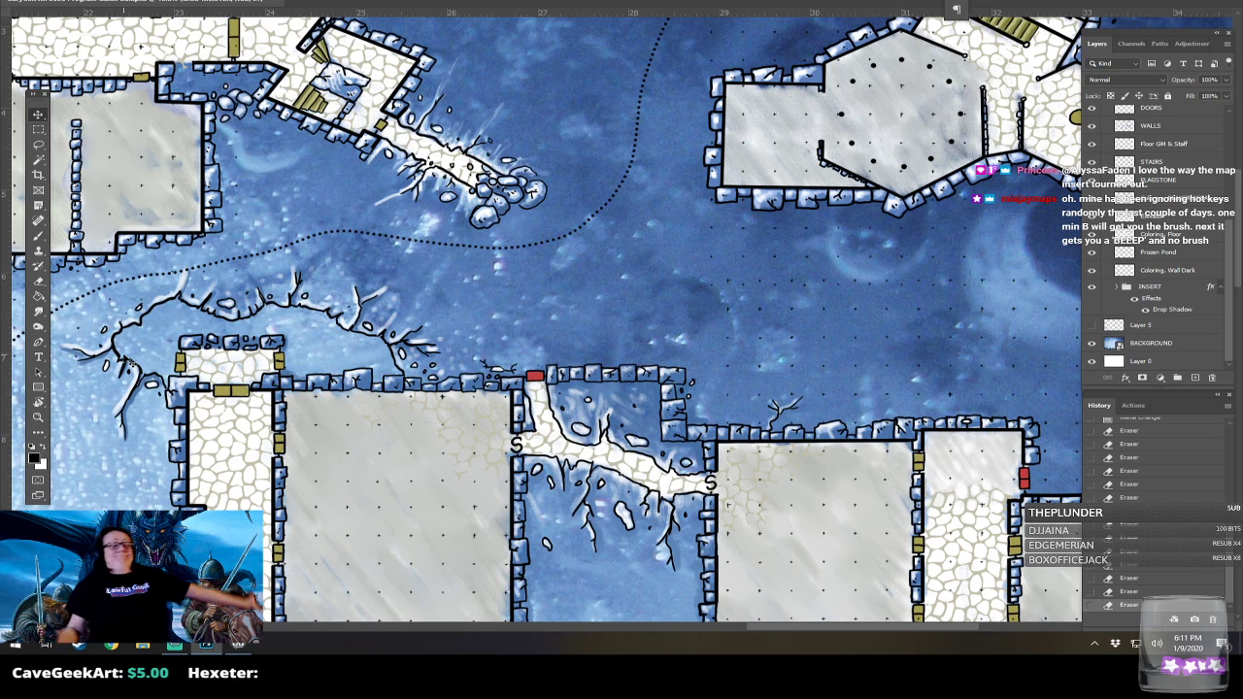
{"action": "scroll", "coordinate": [125, 358], "scroll_direction": "down", "scroll_amount": 2}
{"action": "scroll", "coordinate": [124, 359], "scroll_direction": "left", "scroll_amount": 2}
{"action": "scroll", "coordinate": [127, 361], "scroll_direction": "down", "scroll_amount": 1}
{"action": "scroll", "coordinate": [127, 360], "scroll_direction": "left", "scroll_amount": 1}
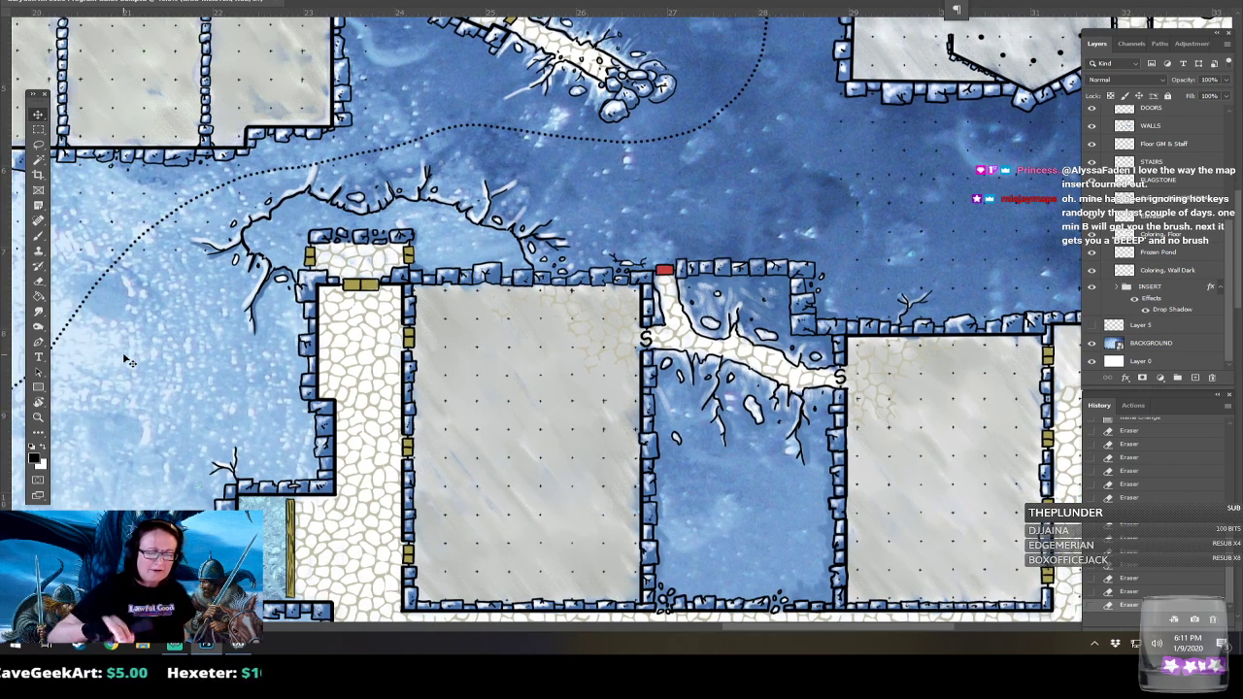
{"action": "scroll", "coordinate": [124, 361], "scroll_direction": "down", "scroll_amount": 2}
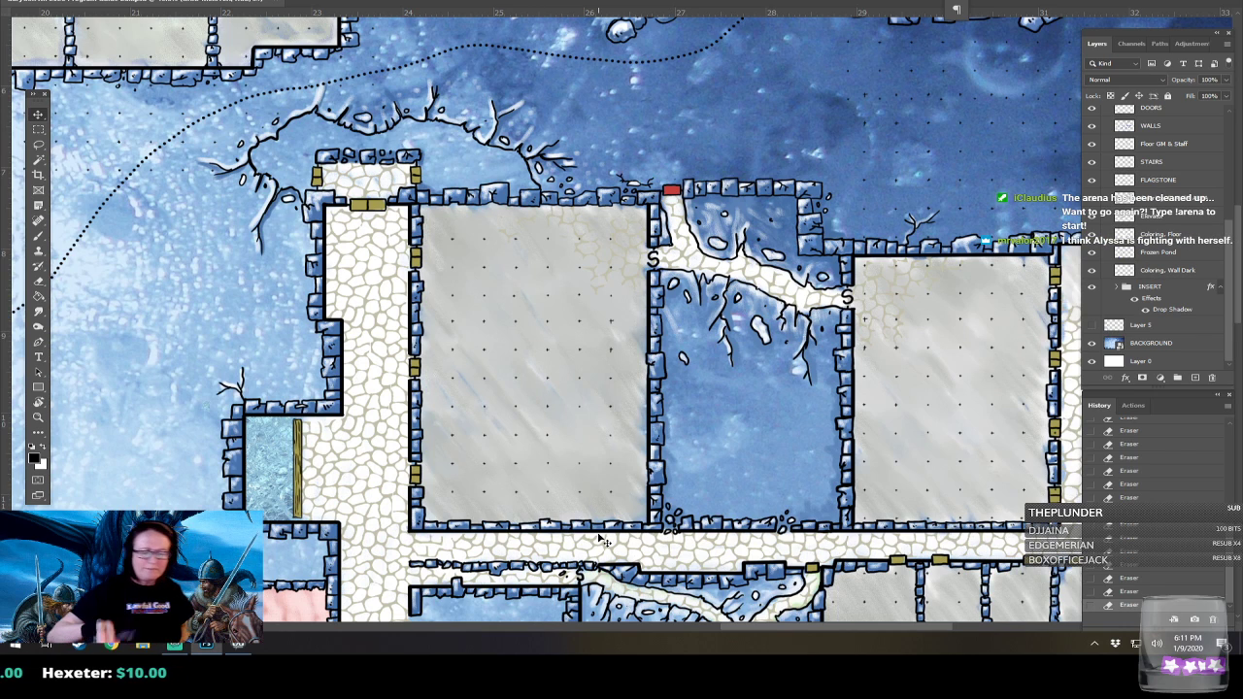
Erase the stray dots around the wide flagstone corridor and the small room with rubble on the map's eastern edge.
{"action": "left_click_drag", "start_coordinate": [599, 537], "coordinate": [255, 498]}
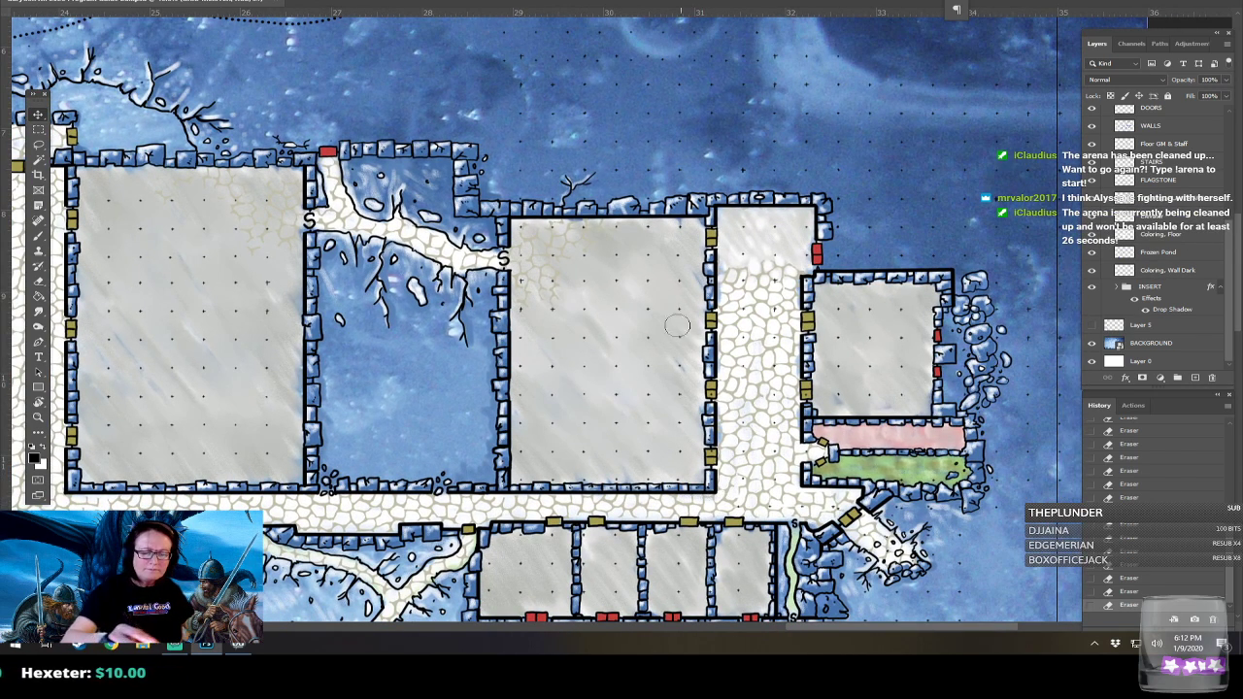
{"action": "scroll", "coordinate": [741, 468], "scroll_direction": "up", "scroll_amount": 2}
{"action": "scroll", "coordinate": [741, 468], "scroll_direction": "right", "scroll_amount": 2}
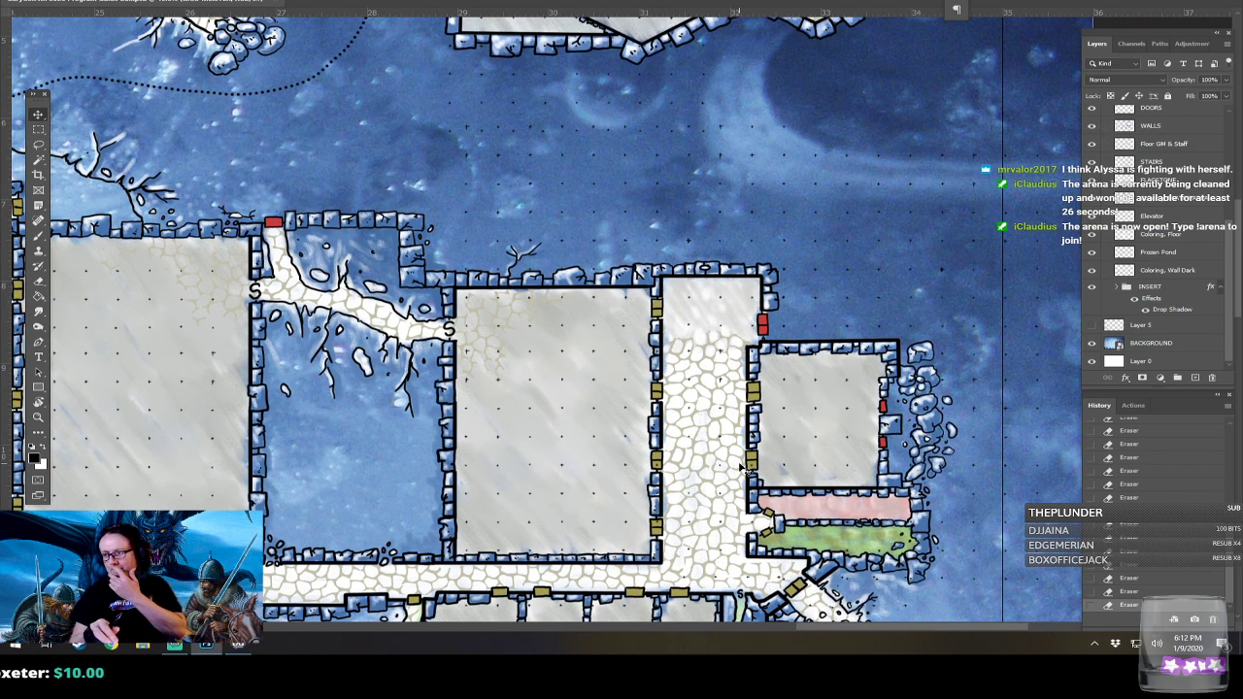
{"action": "scroll", "coordinate": [741, 468], "scroll_direction": "up", "scroll_amount": 1}
{"action": "scroll", "coordinate": [741, 468], "scroll_direction": "right", "scroll_amount": 1}
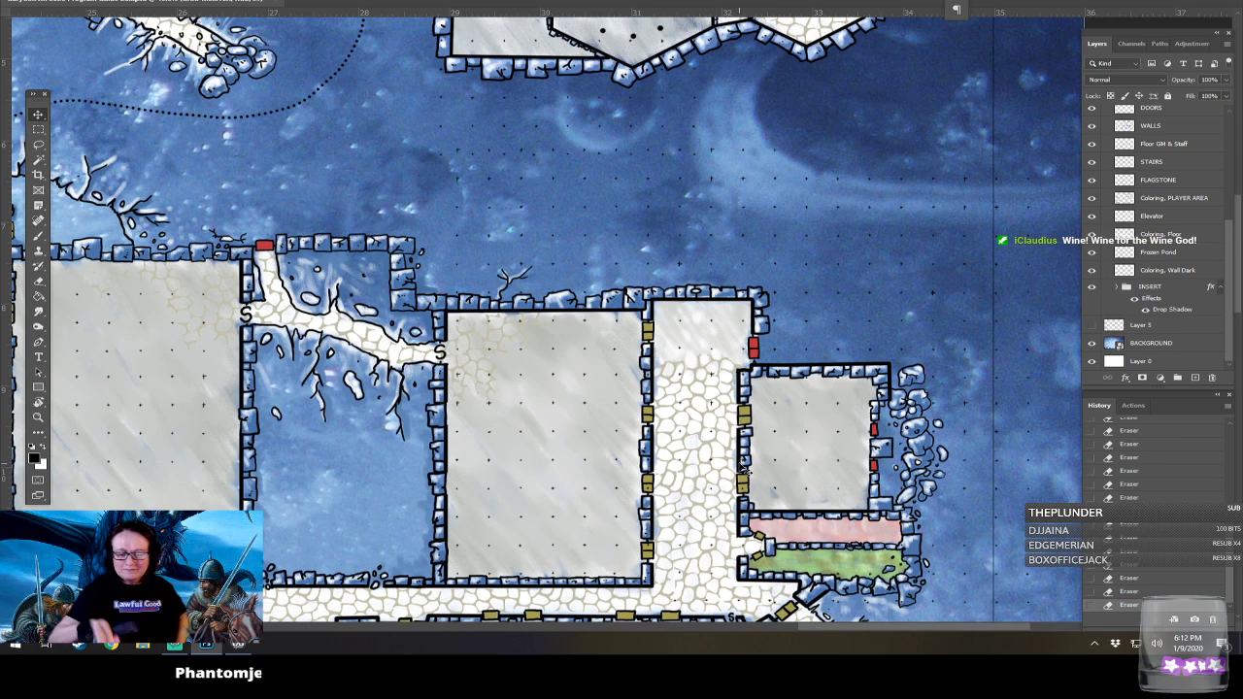
{"action": "scroll", "coordinate": [739, 465], "scroll_direction": "right", "scroll_amount": 3}
{"action": "scroll", "coordinate": [739, 465], "scroll_direction": "down", "scroll_amount": 2}
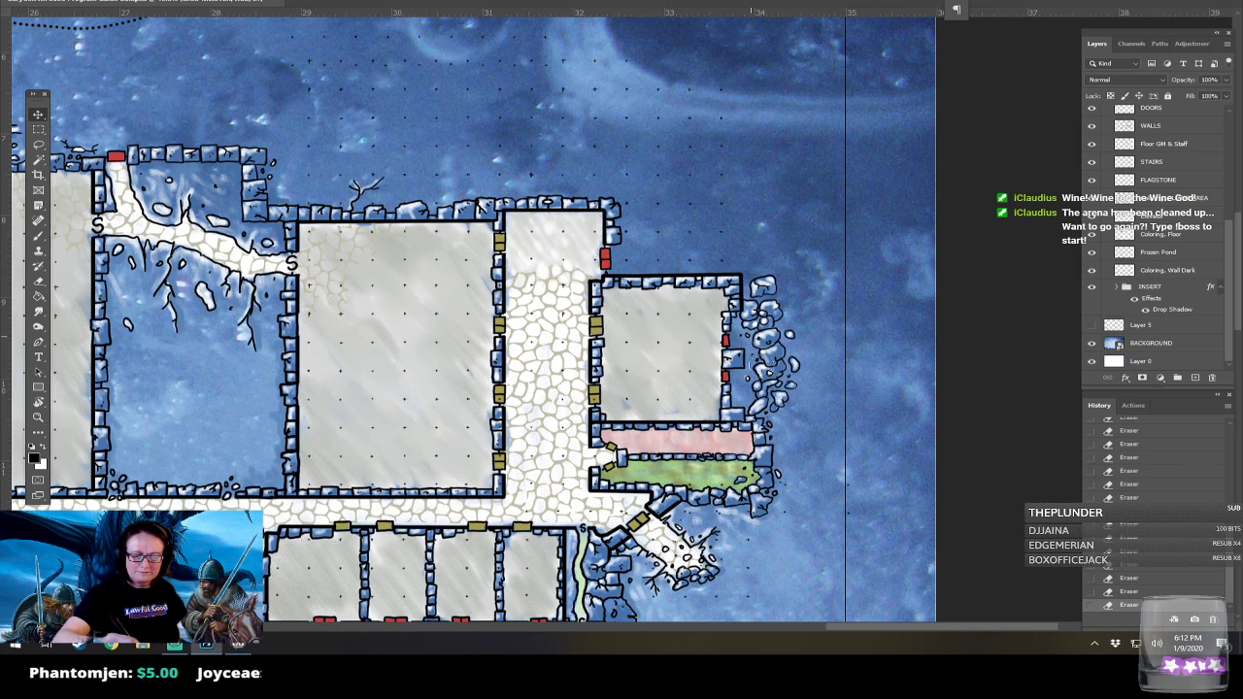
Erase the dots from the ice below the row of four small rooms, comparing the latest erasure by undoing and redoing it.
{"action": "scroll", "coordinate": [867, 500], "scroll_direction": "down", "scroll_amount": 5}
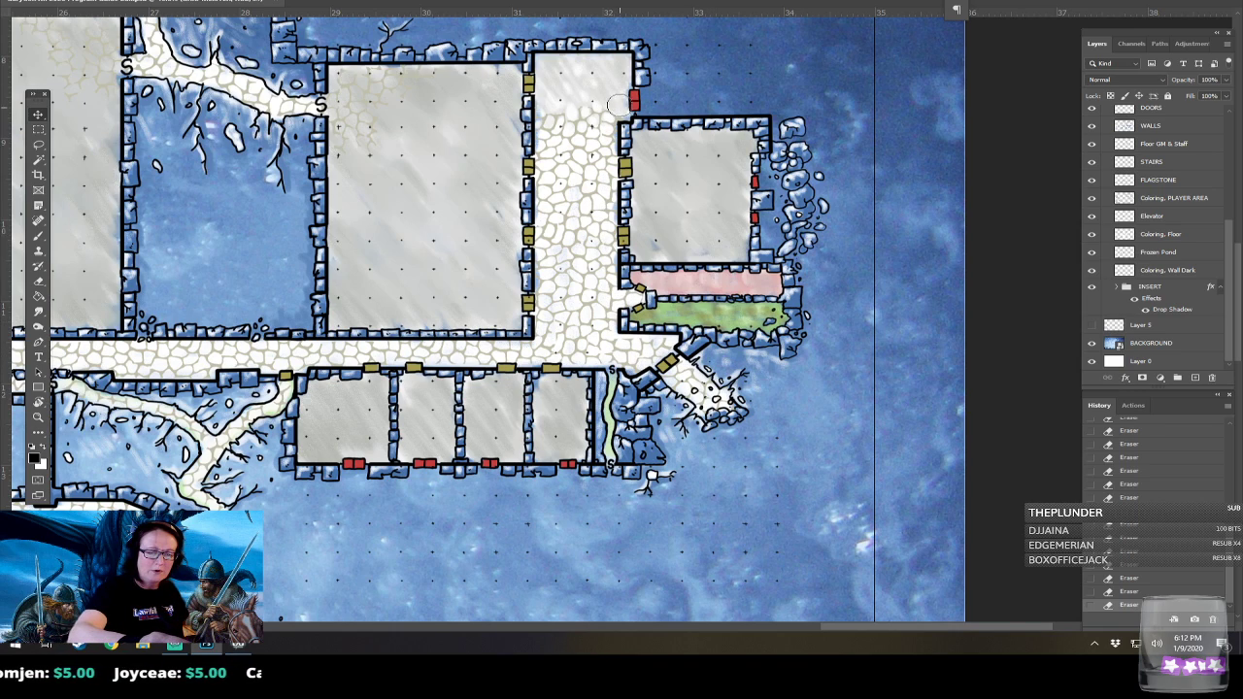
{"action": "key", "text": "ctrl+z"}
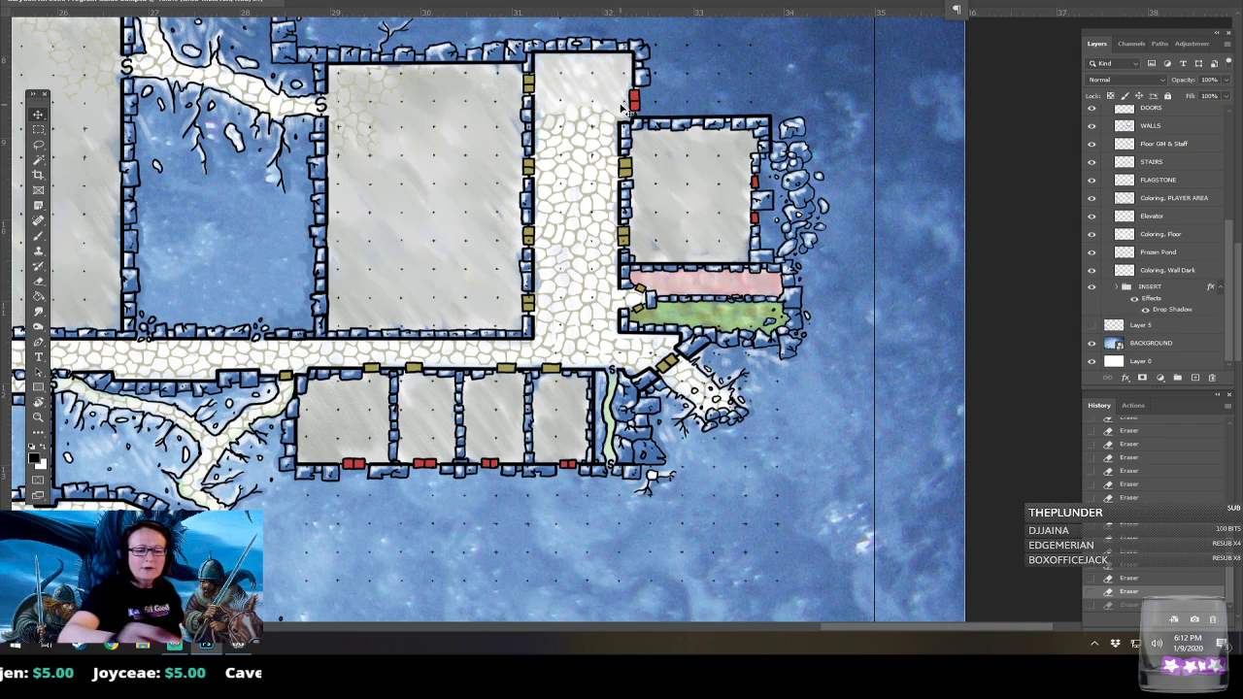
{"action": "key", "text": "ctrl+shift+z"}
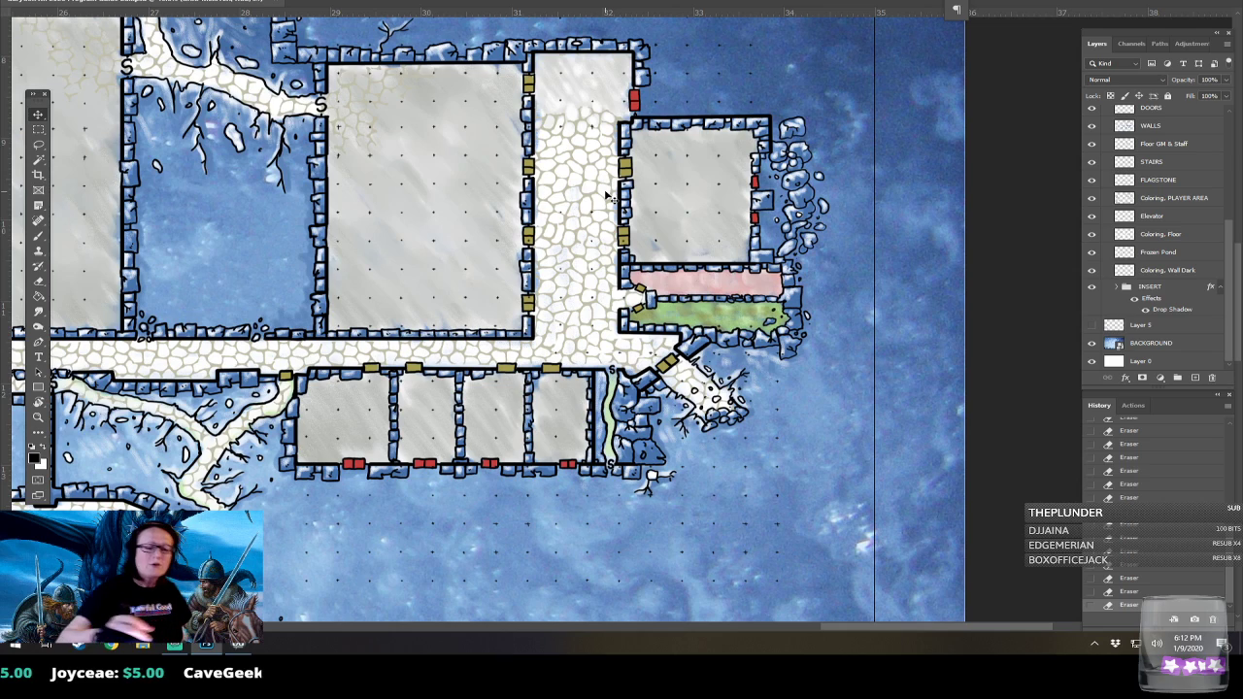
{"action": "key", "text": "ctrl+z"}
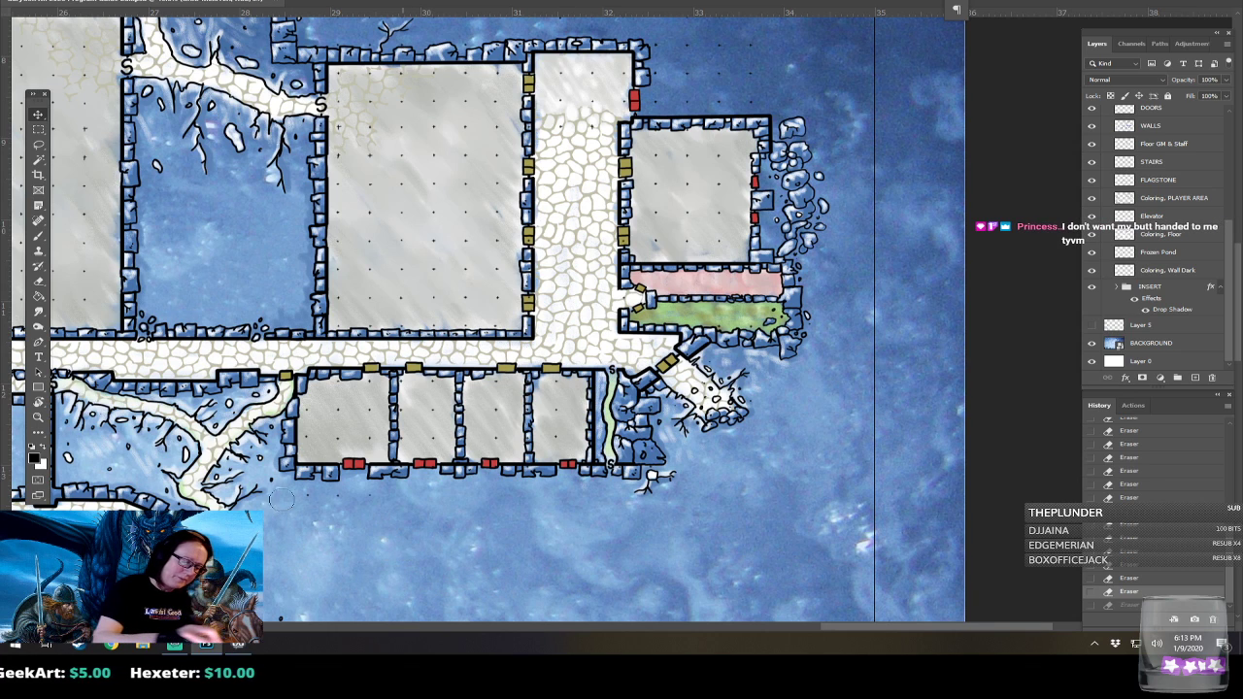
{"action": "key", "text": "ctrl+shift+z"}
Erase the dots from the ice between the large eastern rooms and the pillared chamber, and around that chamber's outer walls.
{"action": "scroll", "coordinate": [370, 503], "scroll_direction": "up", "scroll_amount": 4}
{"action": "scroll", "coordinate": [370, 503], "scroll_direction": "left", "scroll_amount": 2}
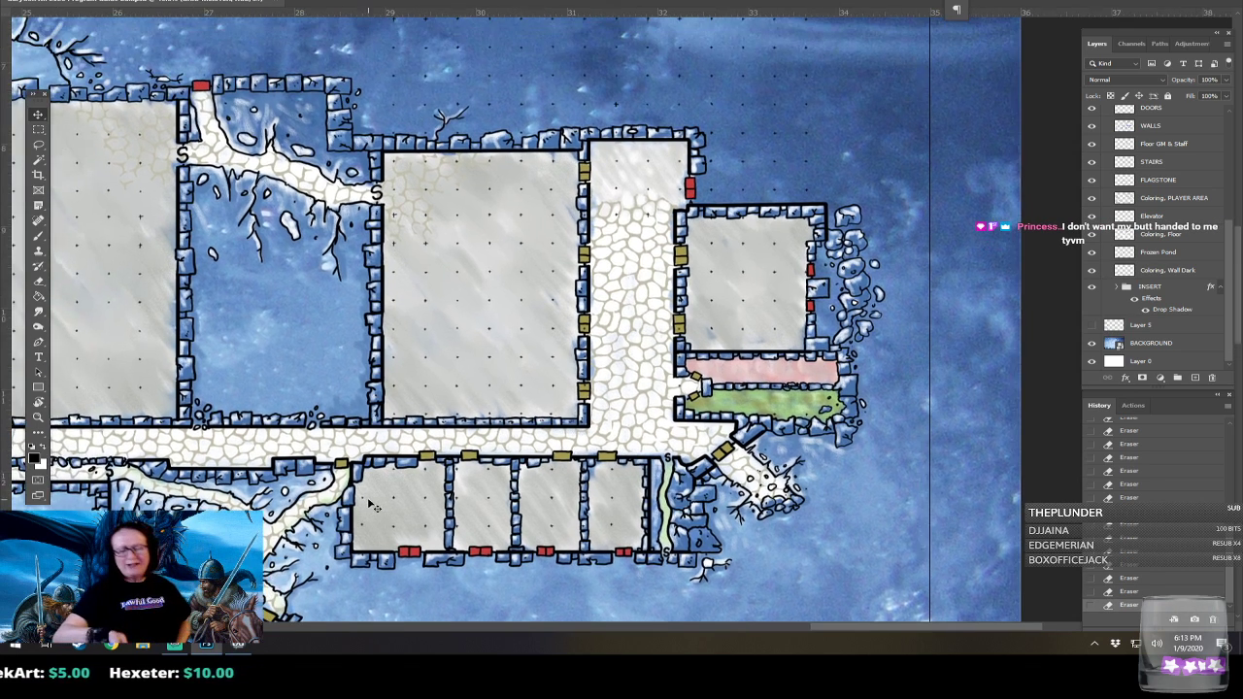
{"action": "scroll", "coordinate": [370, 503], "scroll_direction": "up", "scroll_amount": 2}
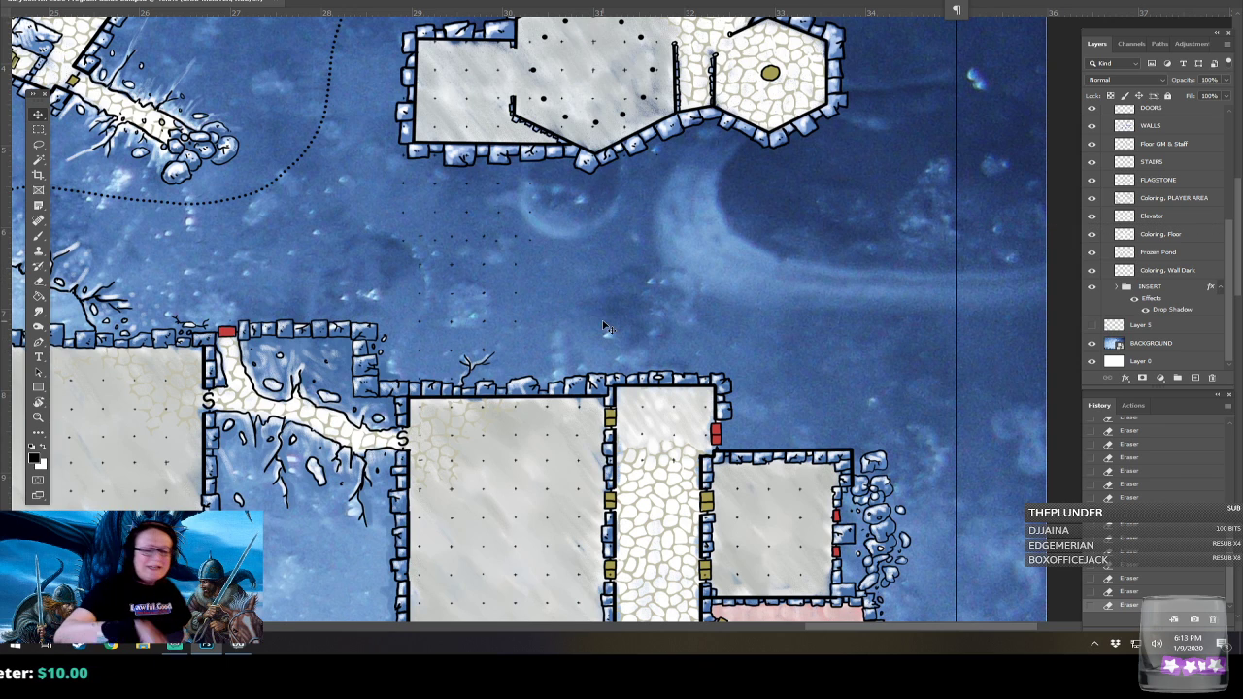
{"action": "left_click_drag", "start_coordinate": [443, 179], "coordinate": [608, 327]}
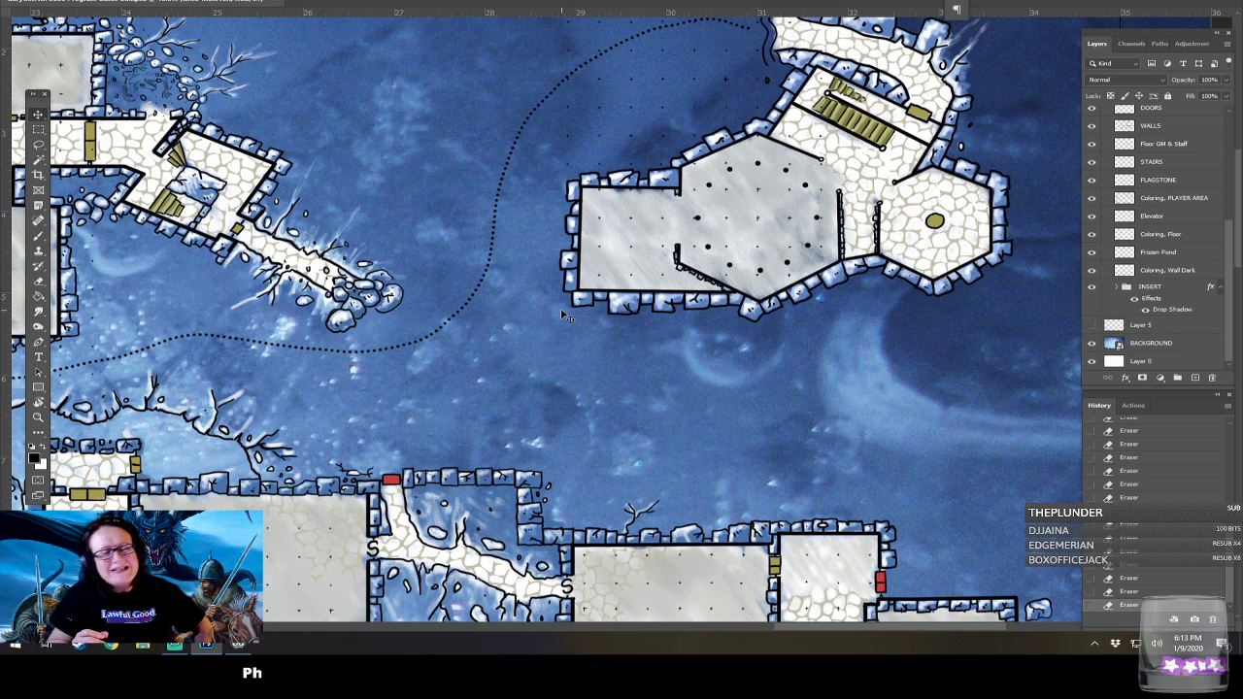
{"action": "scroll", "coordinate": [564, 315], "scroll_direction": "up", "scroll_amount": 2}
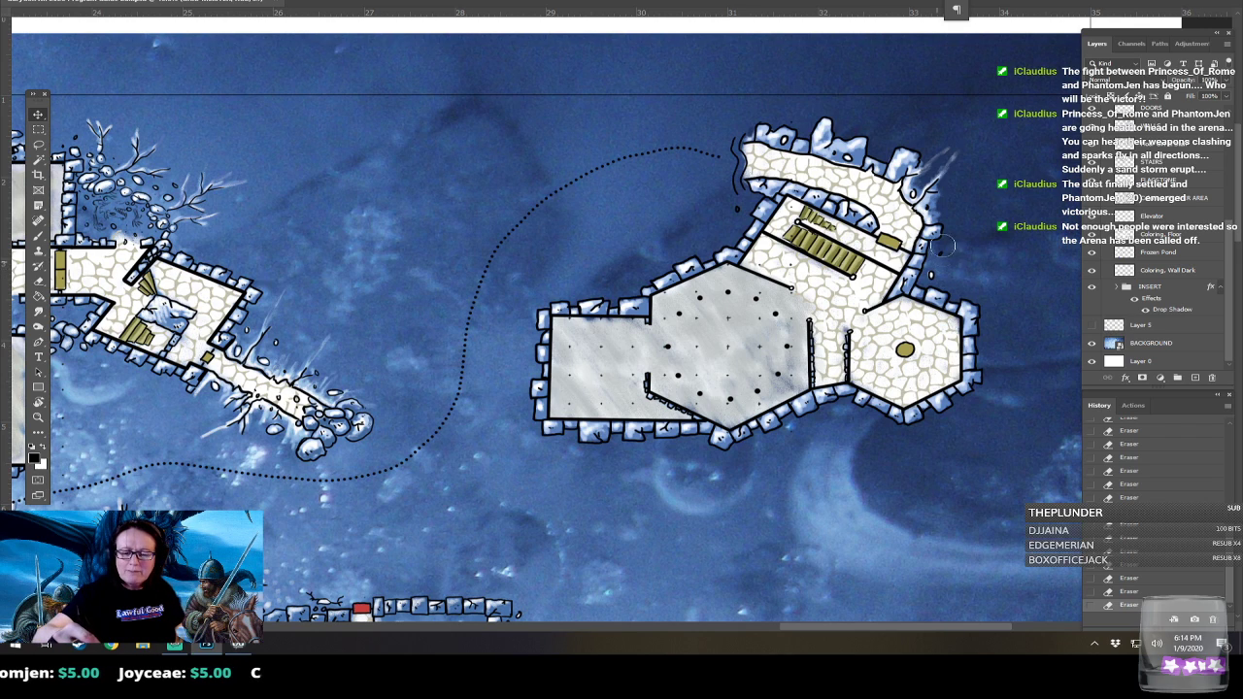
Check the ice around the pillared chamber and the large eastern rooms for leftover dots.
{"action": "scroll", "coordinate": [969, 276], "scroll_direction": "right", "scroll_amount": 3}
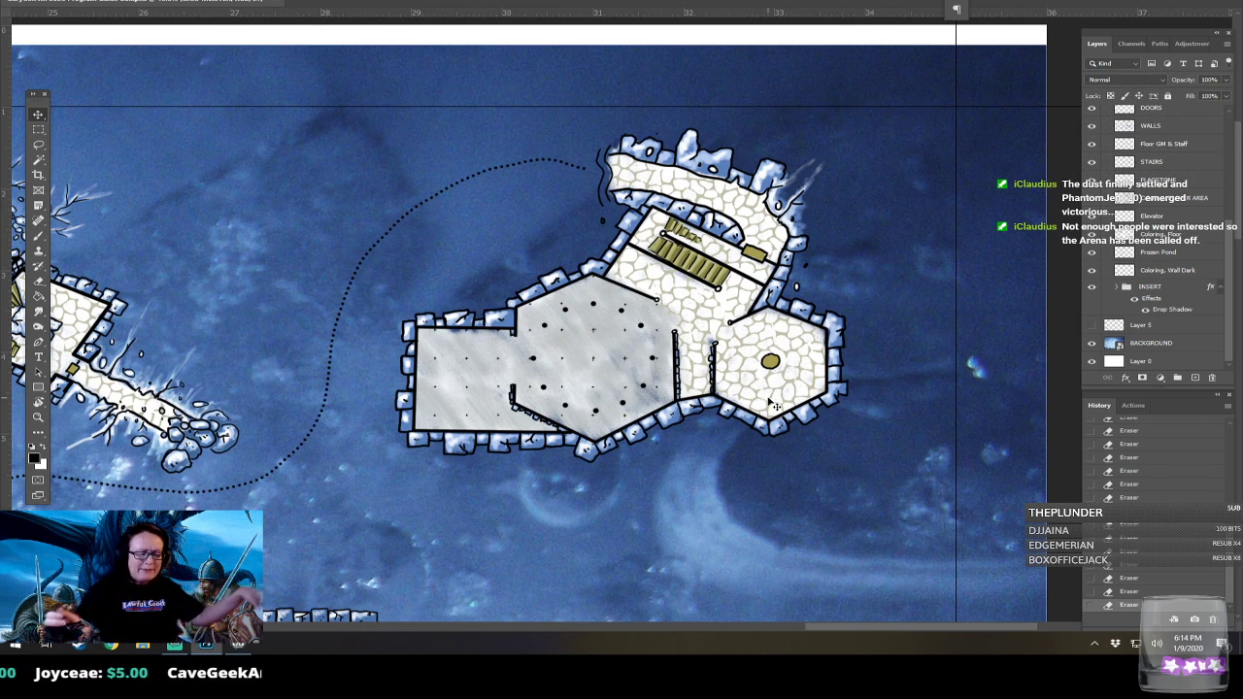
{"action": "scroll", "coordinate": [767, 398], "scroll_direction": "down", "scroll_amount": 5}
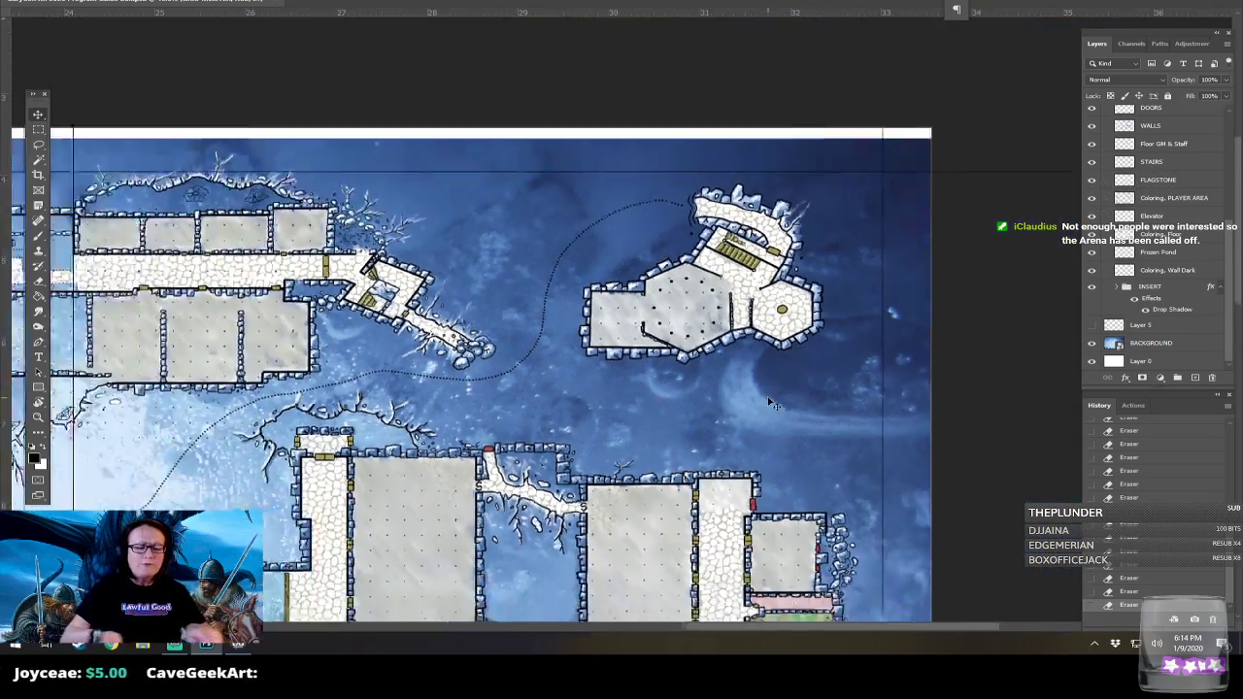
{"action": "scroll", "coordinate": [767, 399], "scroll_direction": "up", "scroll_amount": 2}
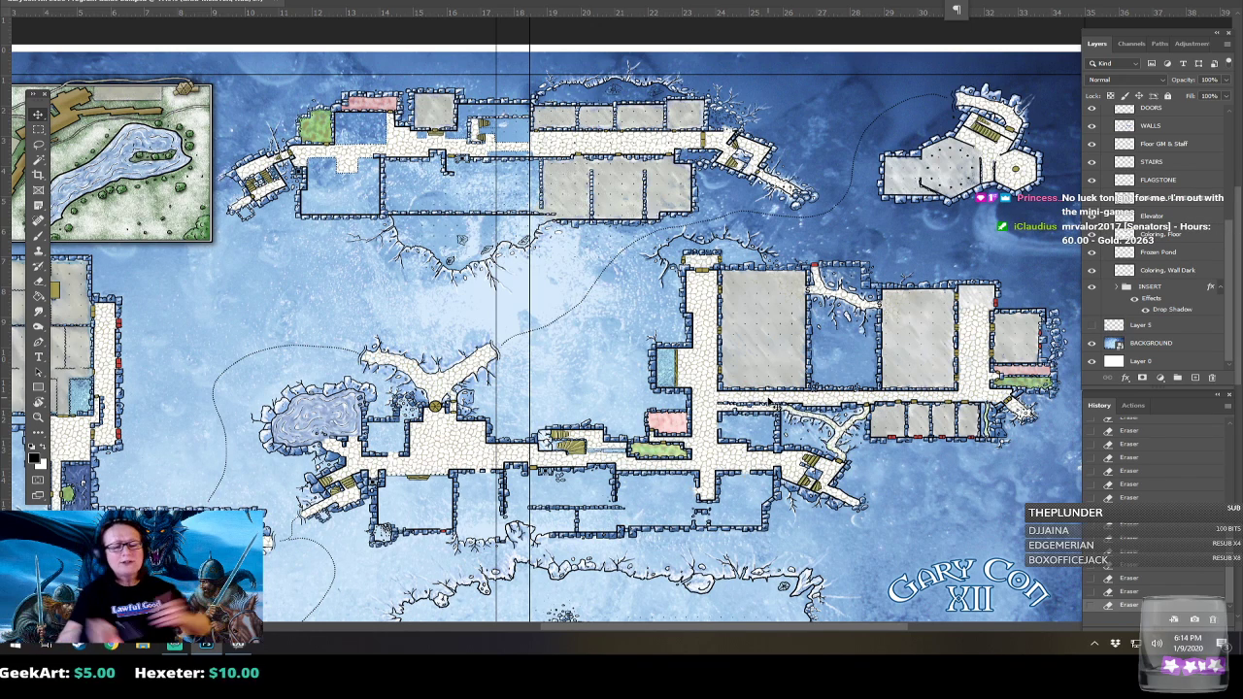
{"action": "scroll", "coordinate": [768, 400], "scroll_direction": "up", "scroll_amount": 2}
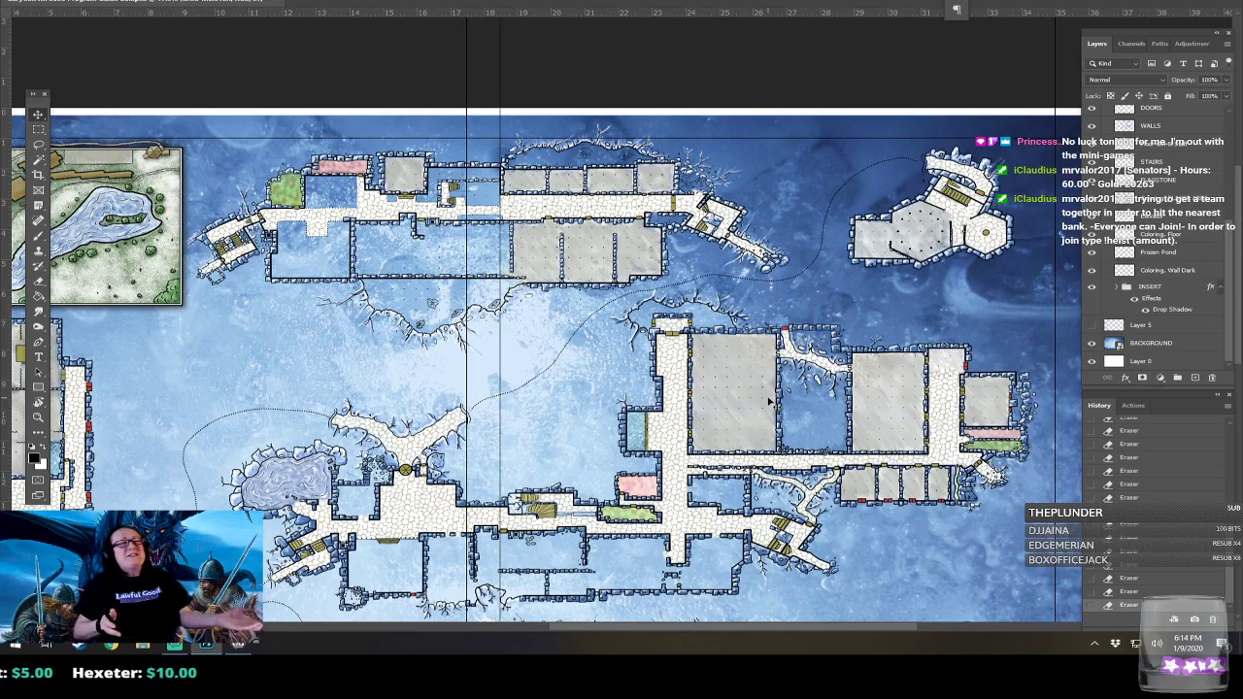
{"action": "scroll", "coordinate": [769, 400], "scroll_direction": "up", "scroll_amount": 2}
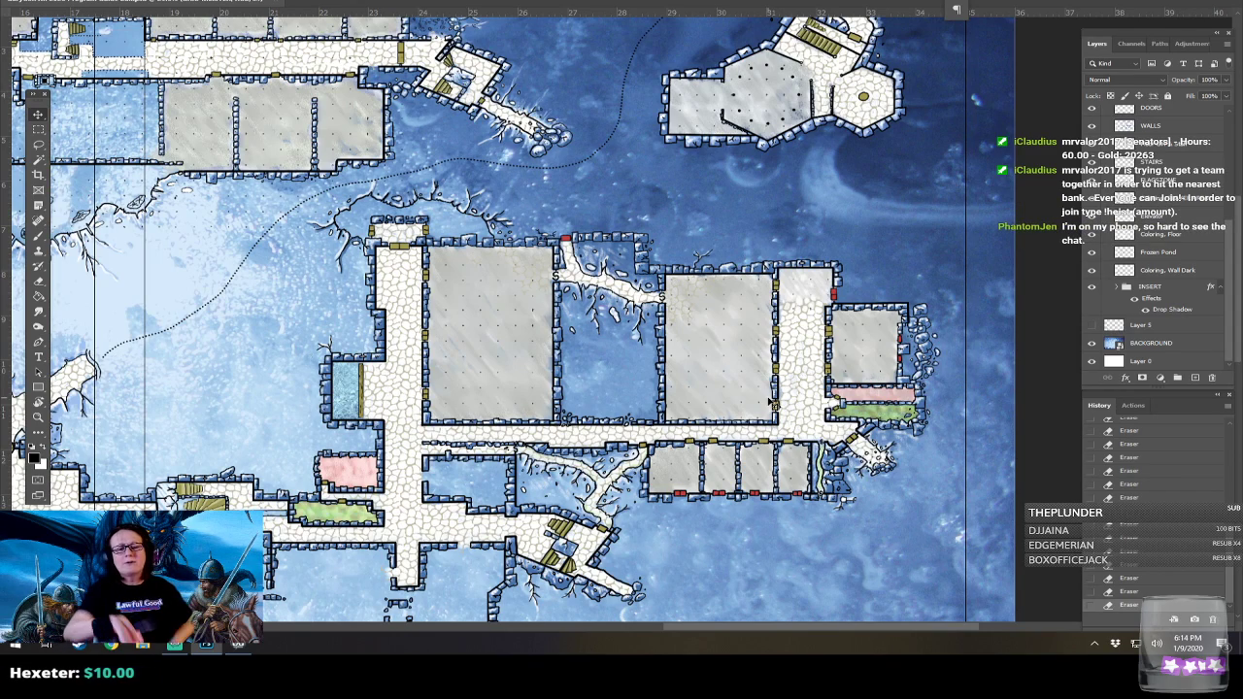
{"action": "scroll", "coordinate": [772, 401], "scroll_direction": "up", "scroll_amount": 3}
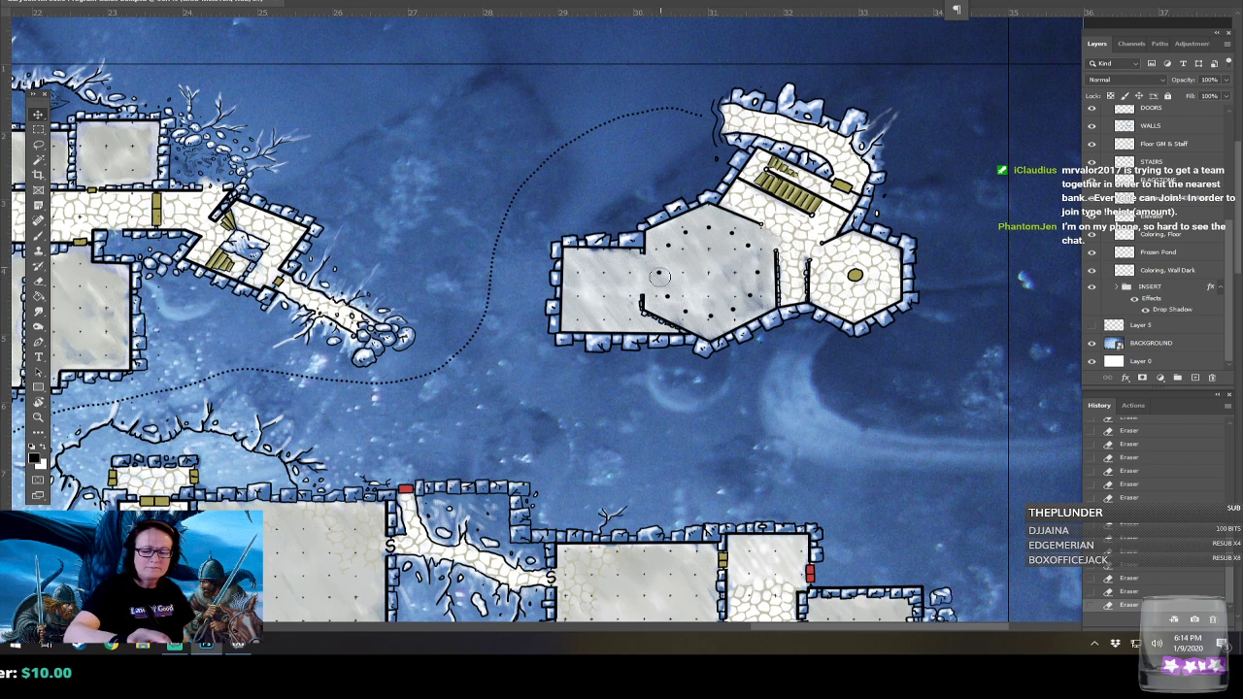
{"action": "scroll", "coordinate": [692, 280], "scroll_direction": "down", "scroll_amount": 6}
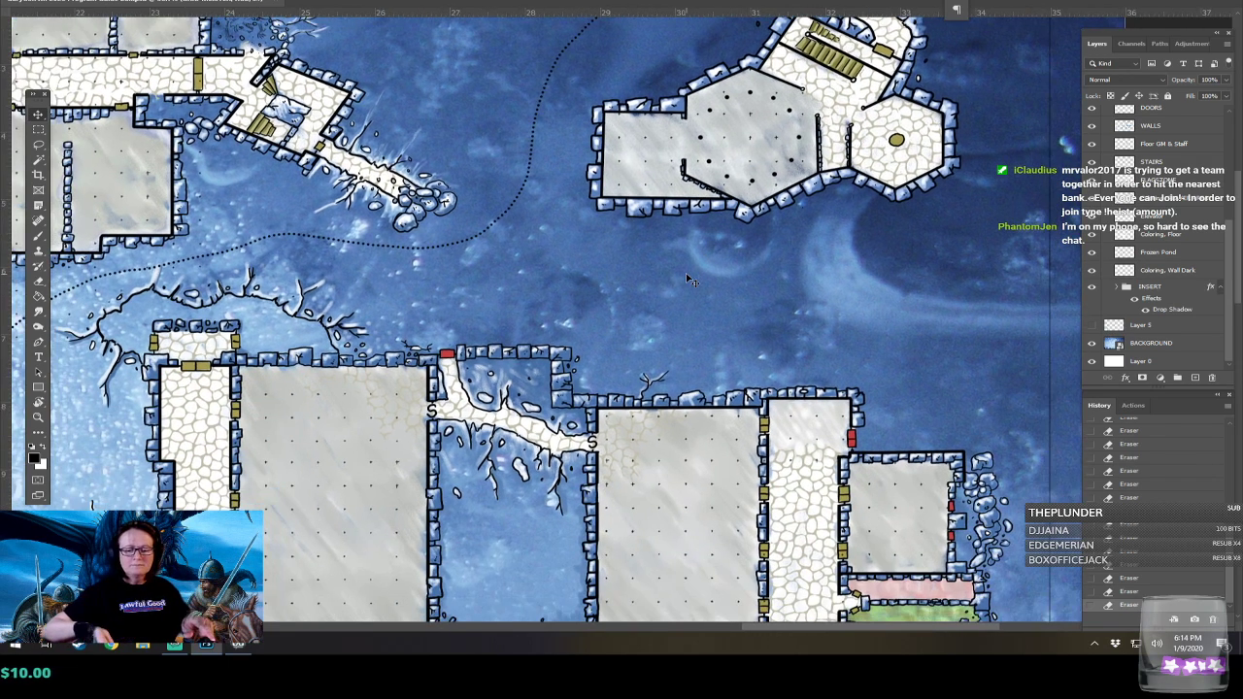
{"action": "scroll", "coordinate": [691, 281], "scroll_direction": "down", "scroll_amount": 1}
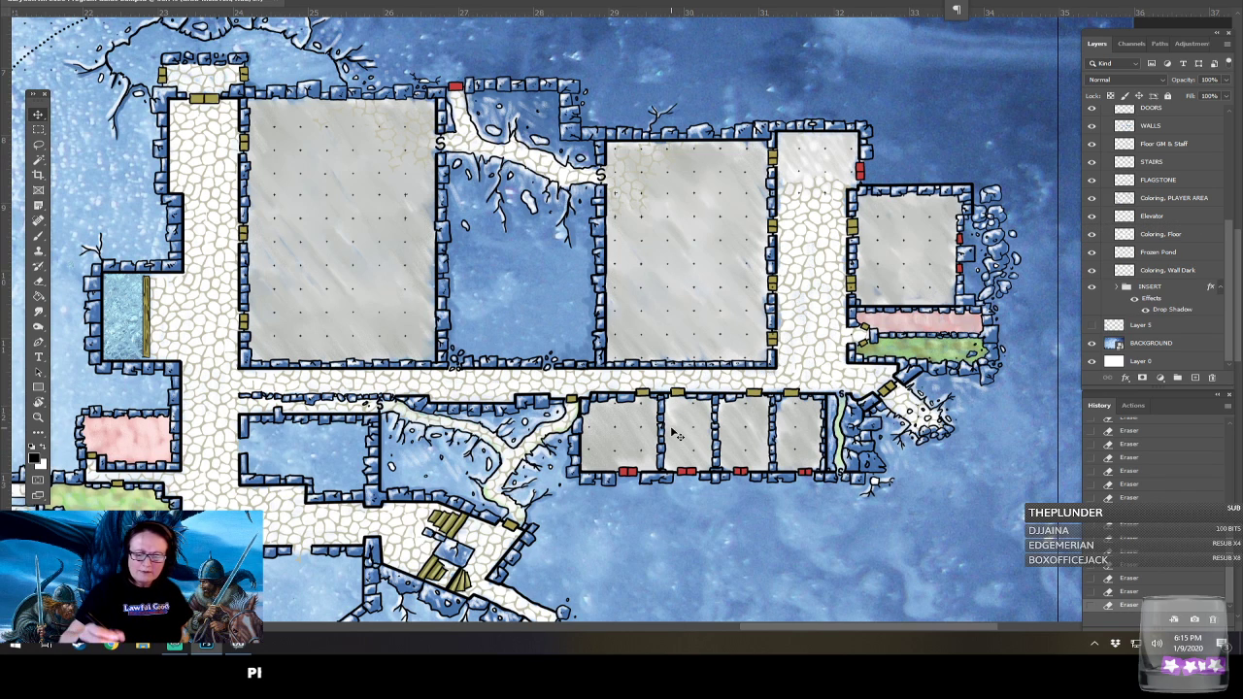
{"action": "scroll", "coordinate": [677, 434], "scroll_direction": "down", "scroll_amount": 3}
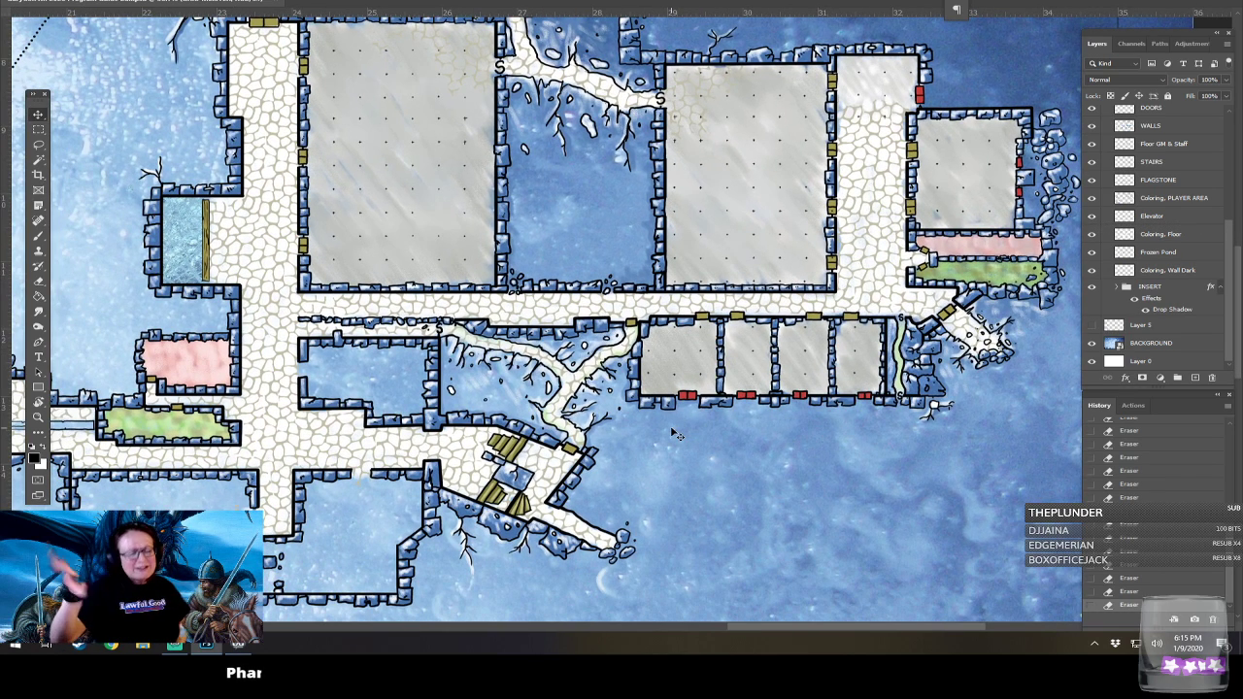
Erase the dots from the ice around the two grey rooms and the long flagstone corridor in the map's southern cavern.
{"action": "scroll", "coordinate": [677, 434], "scroll_direction": "up", "scroll_amount": 2}
{"action": "scroll", "coordinate": [677, 434], "scroll_direction": "down", "scroll_amount": 2}
{"action": "scroll", "coordinate": [677, 434], "scroll_direction": "down", "scroll_amount": 6}
{"action": "scroll", "coordinate": [677, 434], "scroll_direction": "up", "scroll_amount": 2}
{"action": "scroll", "coordinate": [677, 434], "scroll_direction": "down", "scroll_amount": 1}
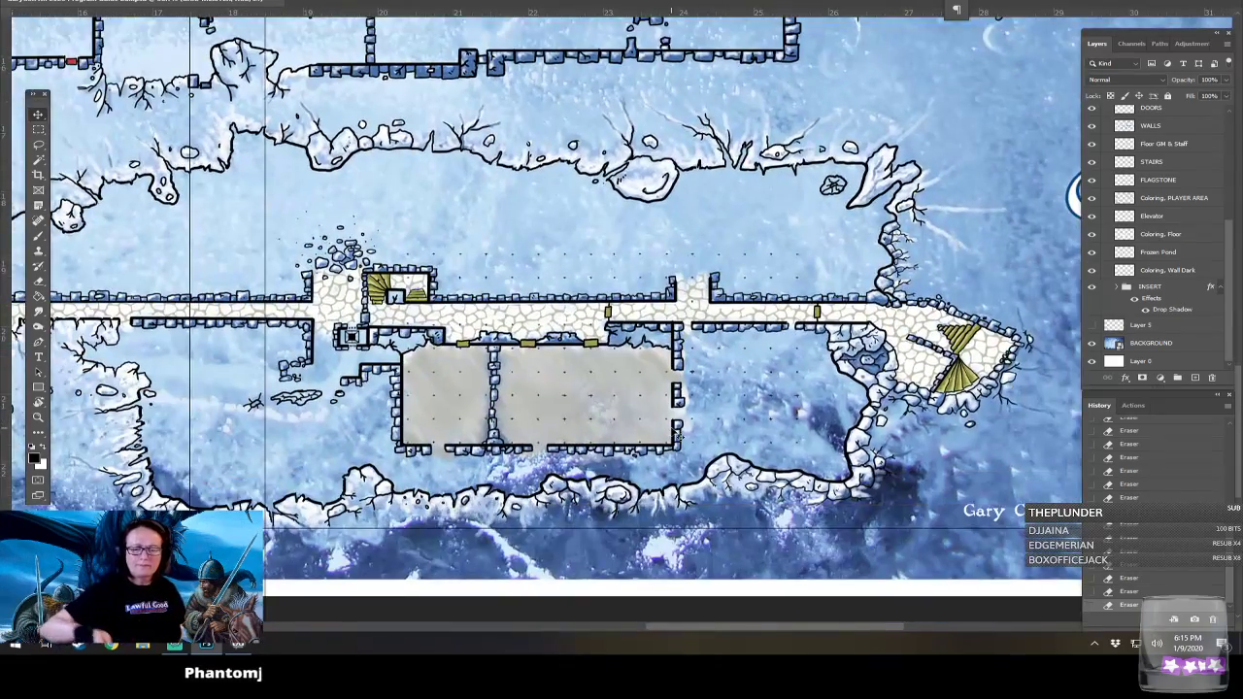
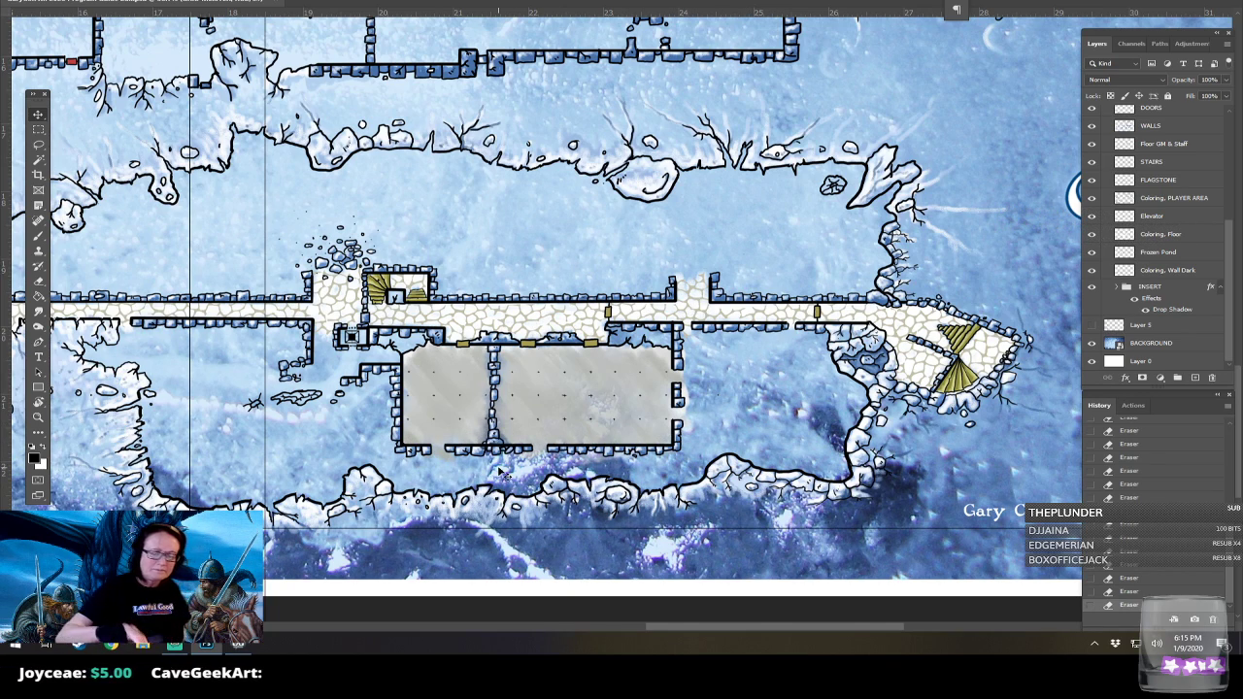
Inspect the ice around the southern cavern and its corridor, comparing the latest erasure by undoing and redoing it.
{"action": "scroll", "coordinate": [498, 472], "scroll_direction": "left", "scroll_amount": 3}
{"action": "scroll", "coordinate": [498, 472], "scroll_direction": "up", "scroll_amount": 1}
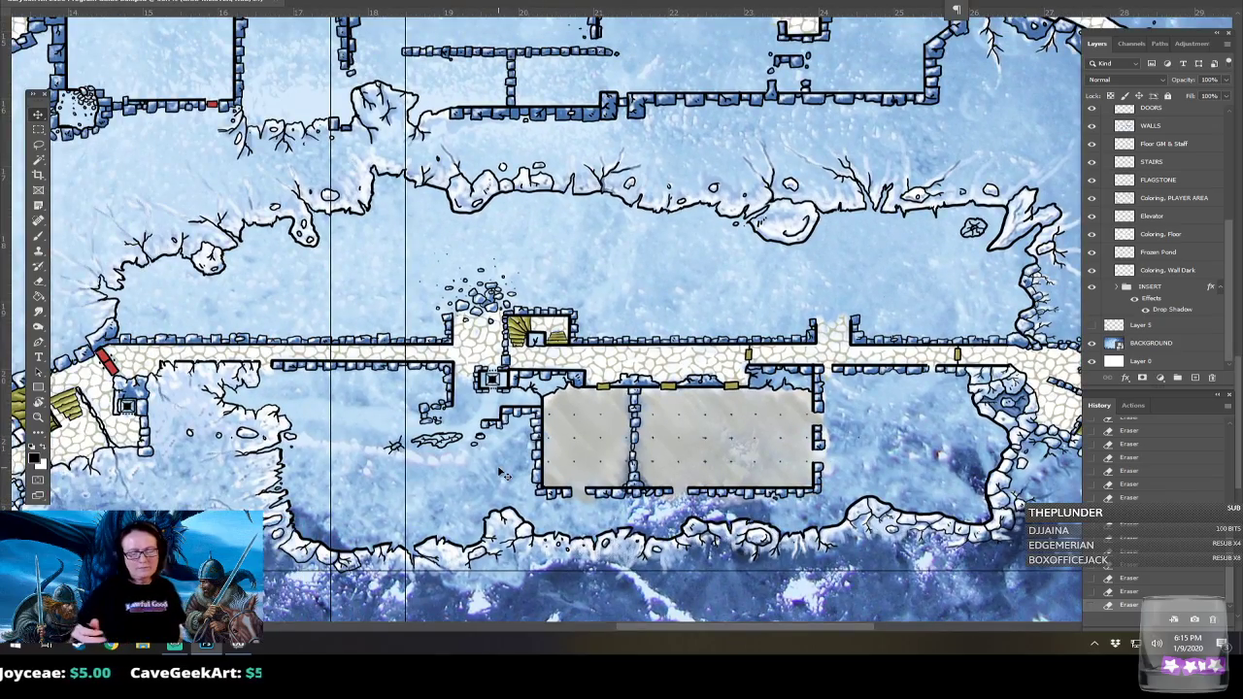
{"action": "key", "text": "ctrl+minus"}
{"action": "scroll", "coordinate": [498, 472], "scroll_direction": "left", "scroll_amount": 2}
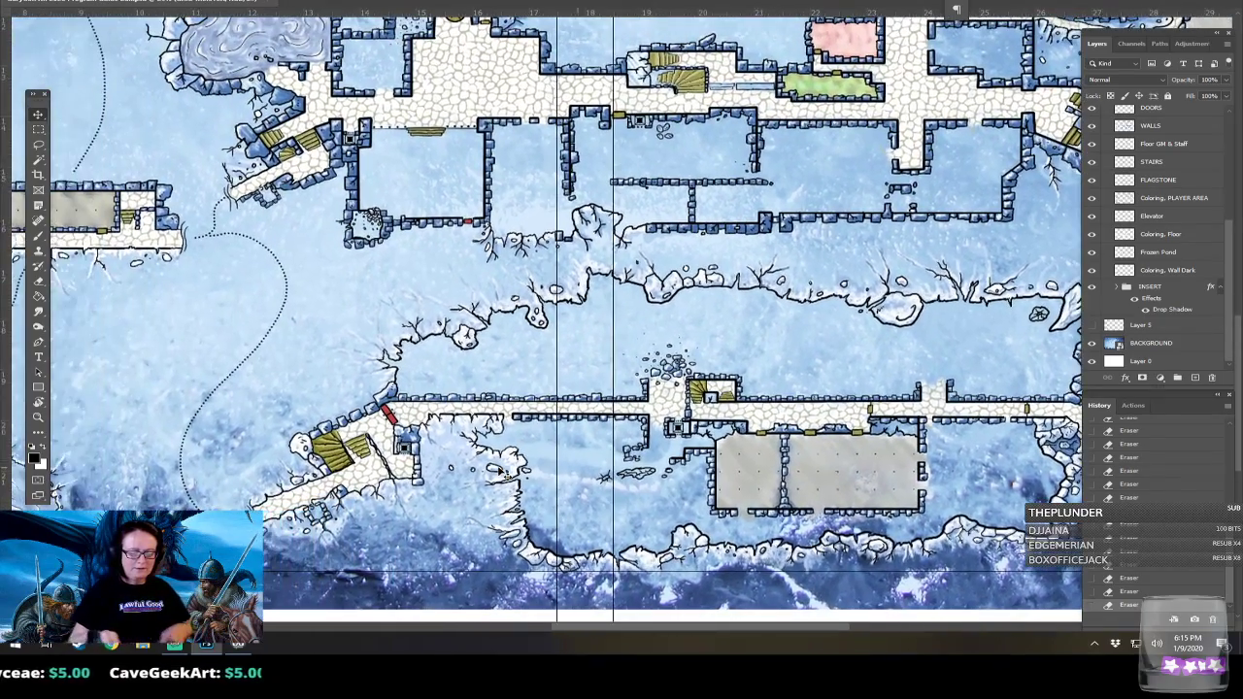
{"action": "scroll", "coordinate": [498, 472], "scroll_direction": "left", "scroll_amount": 1}
{"action": "scroll", "coordinate": [498, 472], "scroll_direction": "right", "scroll_amount": 7}
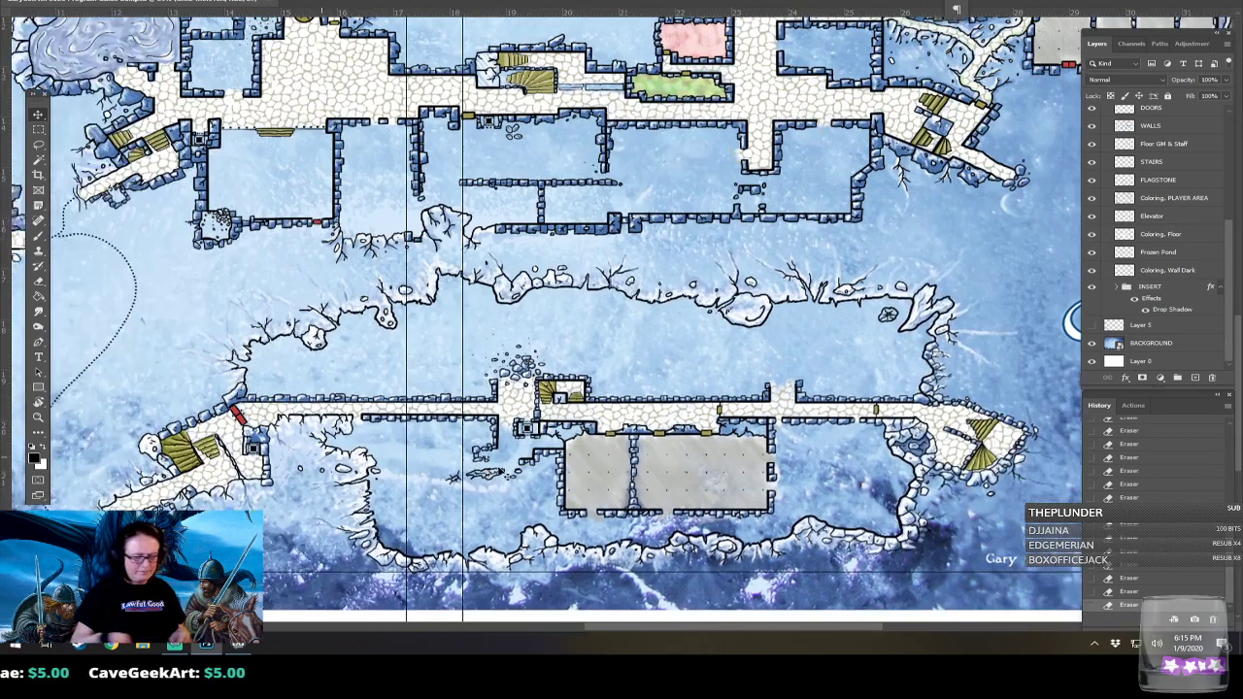
{"action": "key", "text": "ctrl+z"}
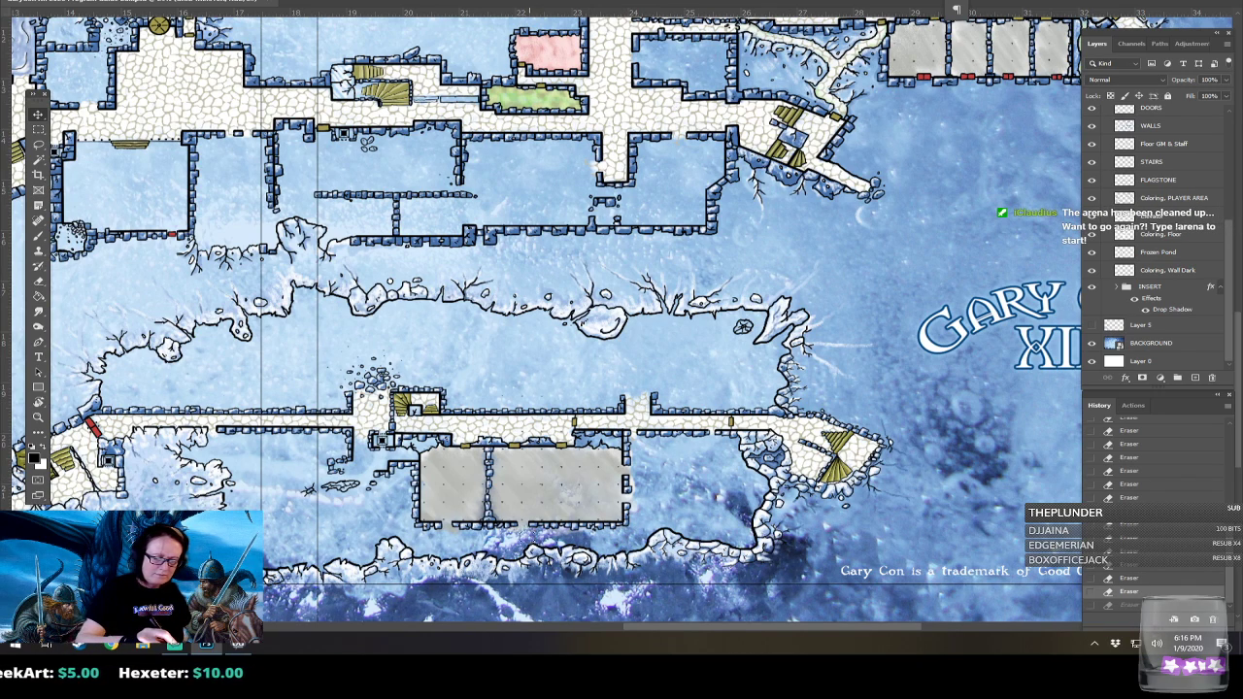
{"action": "key", "text": "ctrl+shift+z"}
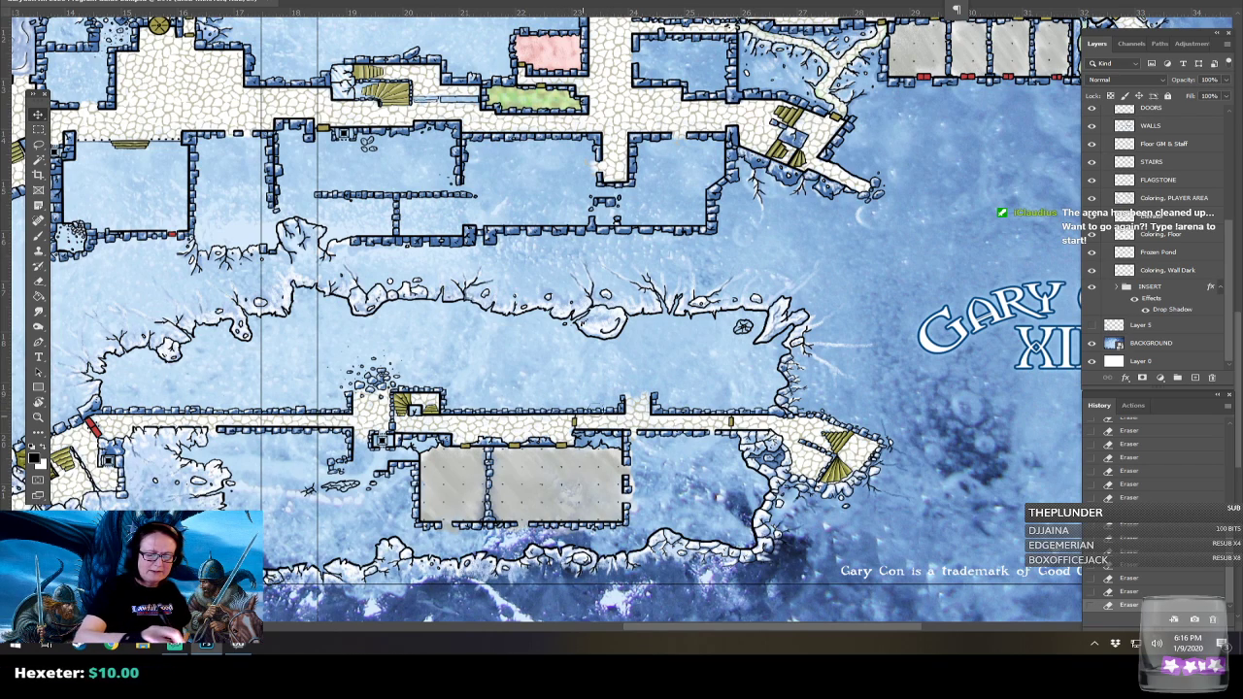
Examine the southern half of the map, from the southern cavern to the western rooms, for leftover dots.
{"action": "scroll", "coordinate": [649, 436], "scroll_direction": "left", "scroll_amount": 3}
{"action": "scroll", "coordinate": [650, 436], "scroll_direction": "left", "scroll_amount": 3}
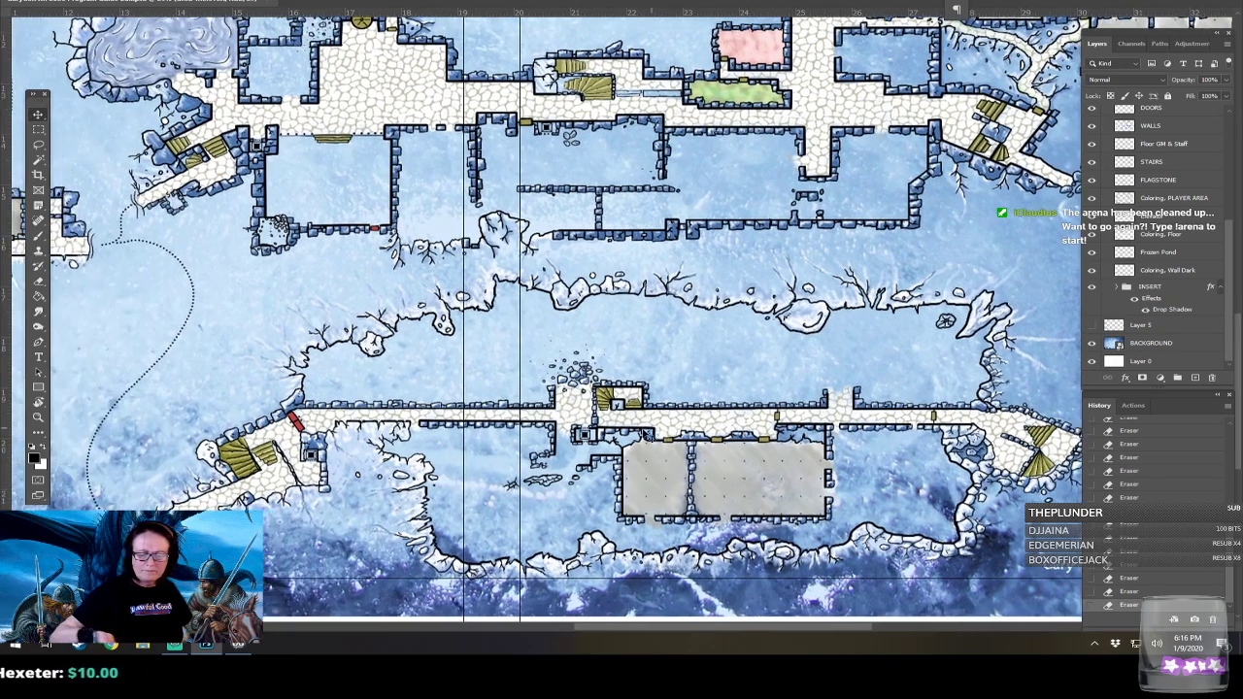
{"action": "scroll", "coordinate": [650, 436], "scroll_direction": "left", "scroll_amount": 3}
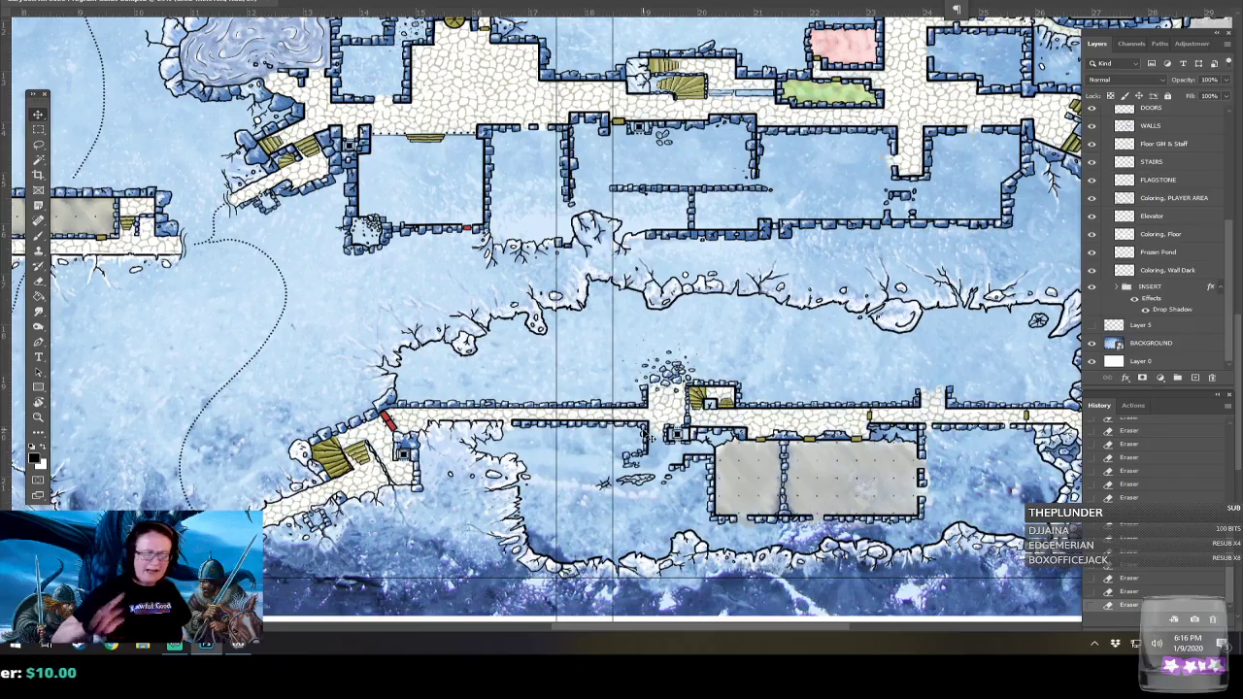
{"action": "scroll", "coordinate": [650, 436], "scroll_direction": "left", "scroll_amount": 2}
{"action": "scroll", "coordinate": [649, 436], "scroll_direction": "down", "scroll_amount": 3}
{"action": "scroll", "coordinate": [645, 435], "scroll_direction": "left", "scroll_amount": 2}
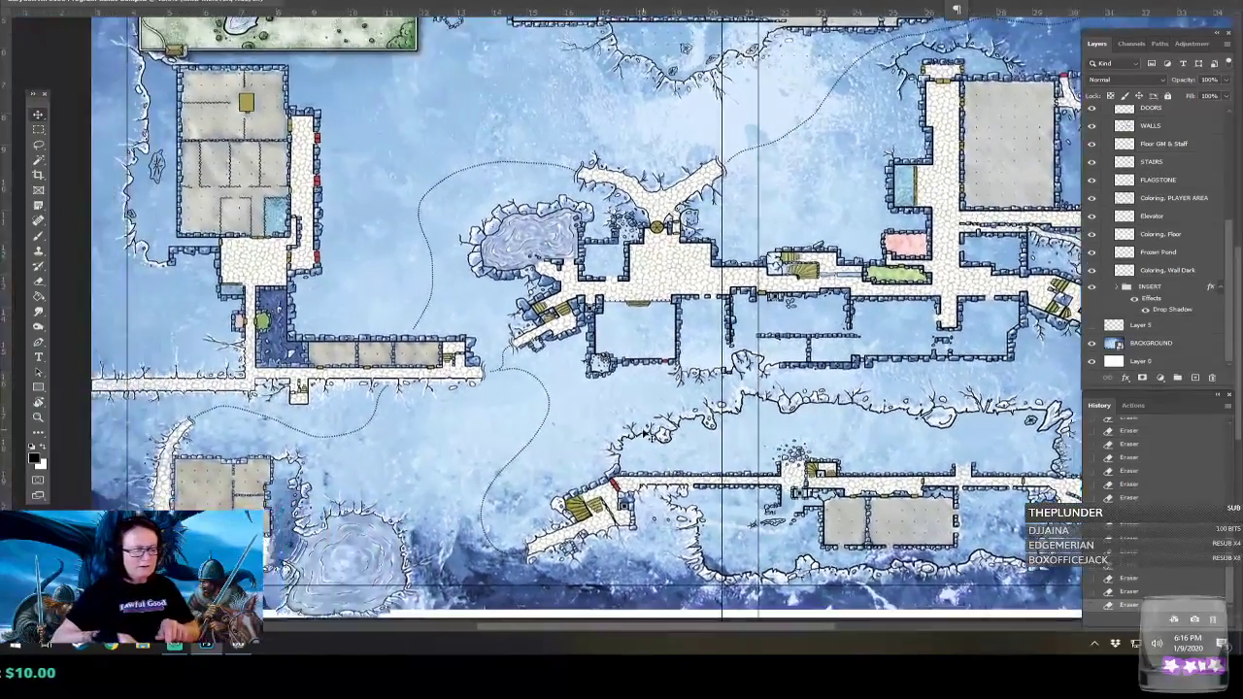
{"action": "scroll", "coordinate": [645, 434], "scroll_direction": "left", "scroll_amount": 3}
{"action": "scroll", "coordinate": [644, 433], "scroll_direction": "right", "scroll_amount": 3}
{"action": "scroll", "coordinate": [646, 433], "scroll_direction": "left", "scroll_amount": 3}
{"action": "scroll", "coordinate": [646, 433], "scroll_direction": "right", "scroll_amount": 10}
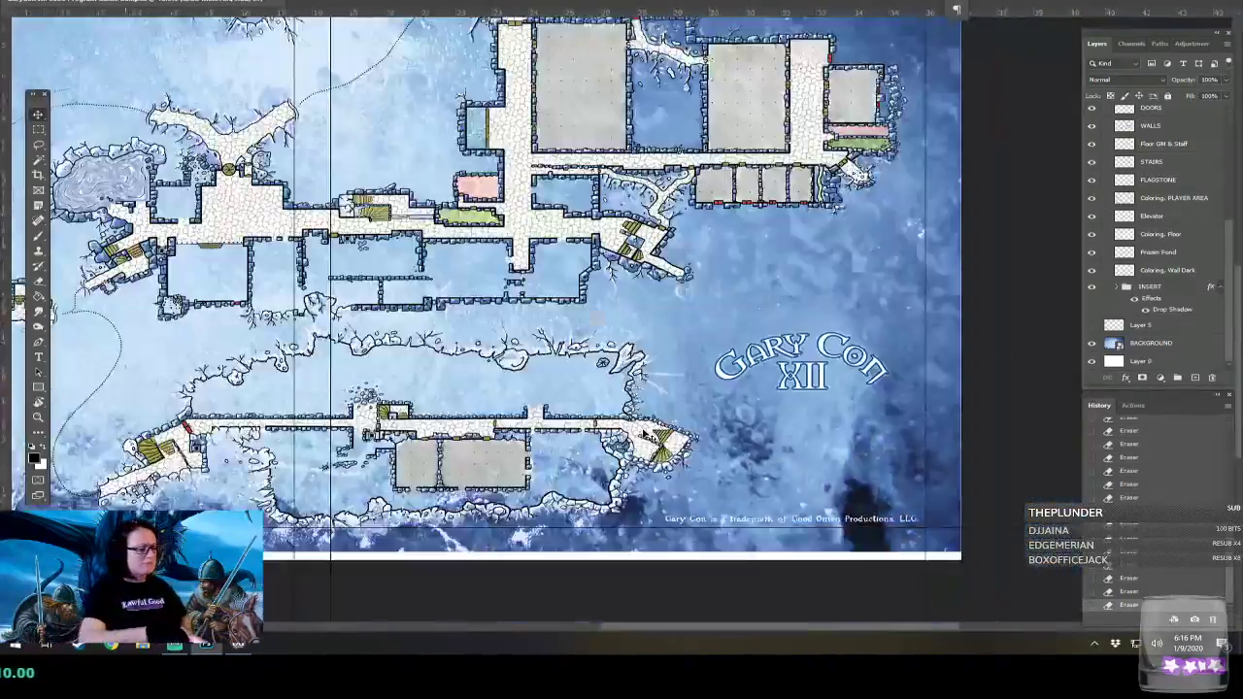
{"action": "scroll", "coordinate": [645, 433], "scroll_direction": "left", "scroll_amount": 9}
{"action": "scroll", "coordinate": [644, 433], "scroll_direction": "up", "scroll_amount": 3}
{"action": "scroll", "coordinate": [643, 434], "scroll_direction": "down", "scroll_amount": 4}
{"action": "scroll", "coordinate": [643, 434], "scroll_direction": "left", "scroll_amount": 4}
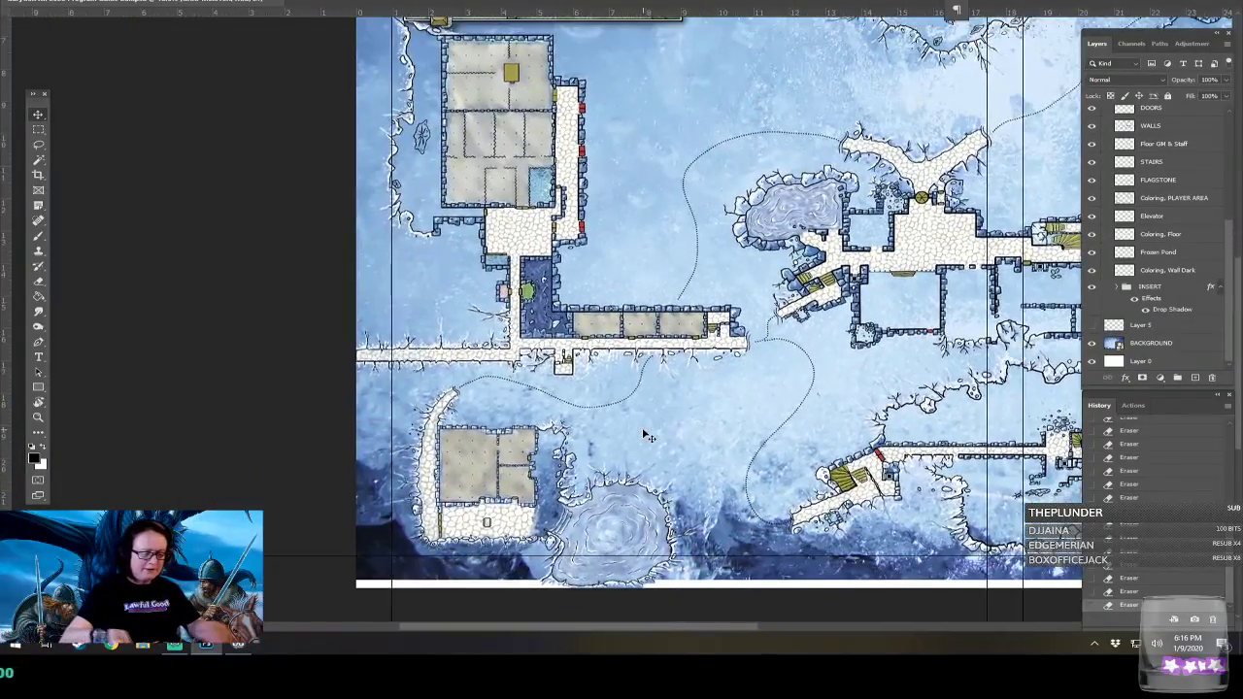
Inspect the surroundings of the western rooms, the frozen pond, the central hall and the large eastern rooms for stray dots.
{"action": "scroll", "coordinate": [646, 436], "scroll_direction": "up", "scroll_amount": 3}
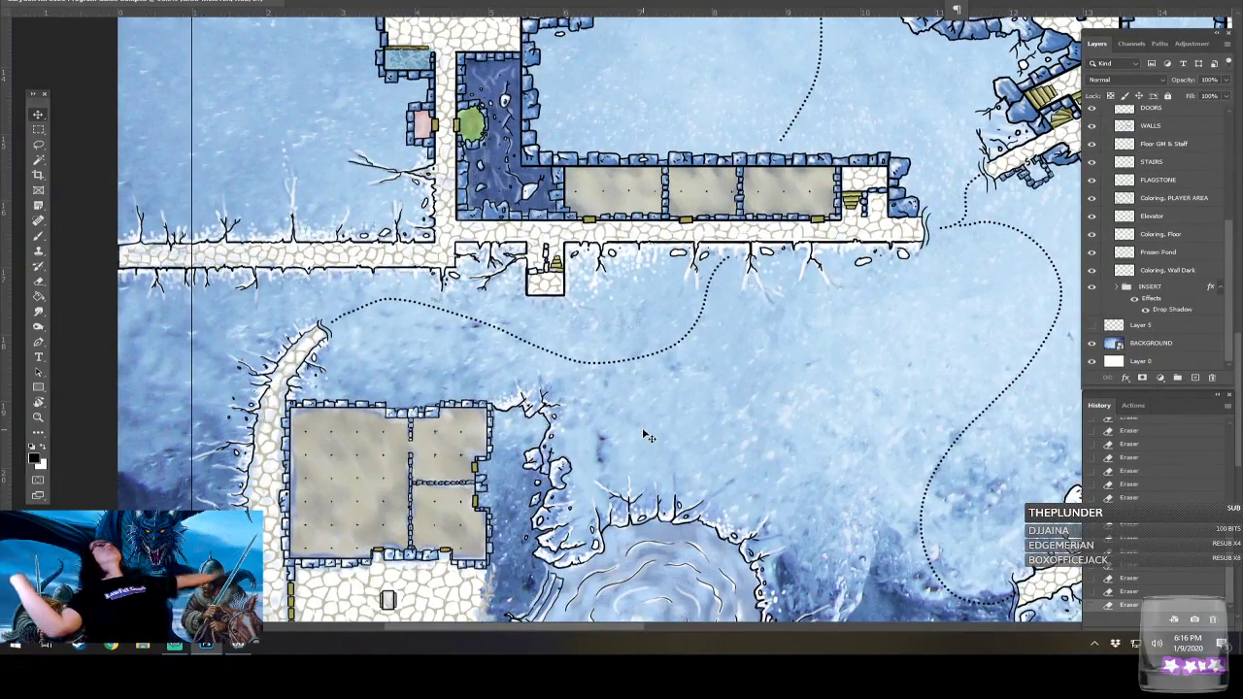
{"action": "scroll", "coordinate": [649, 436], "scroll_direction": "up", "scroll_amount": 3}
{"action": "scroll", "coordinate": [647, 436], "scroll_direction": "right", "scroll_amount": 3}
{"action": "scroll", "coordinate": [647, 436], "scroll_direction": "up", "scroll_amount": 4}
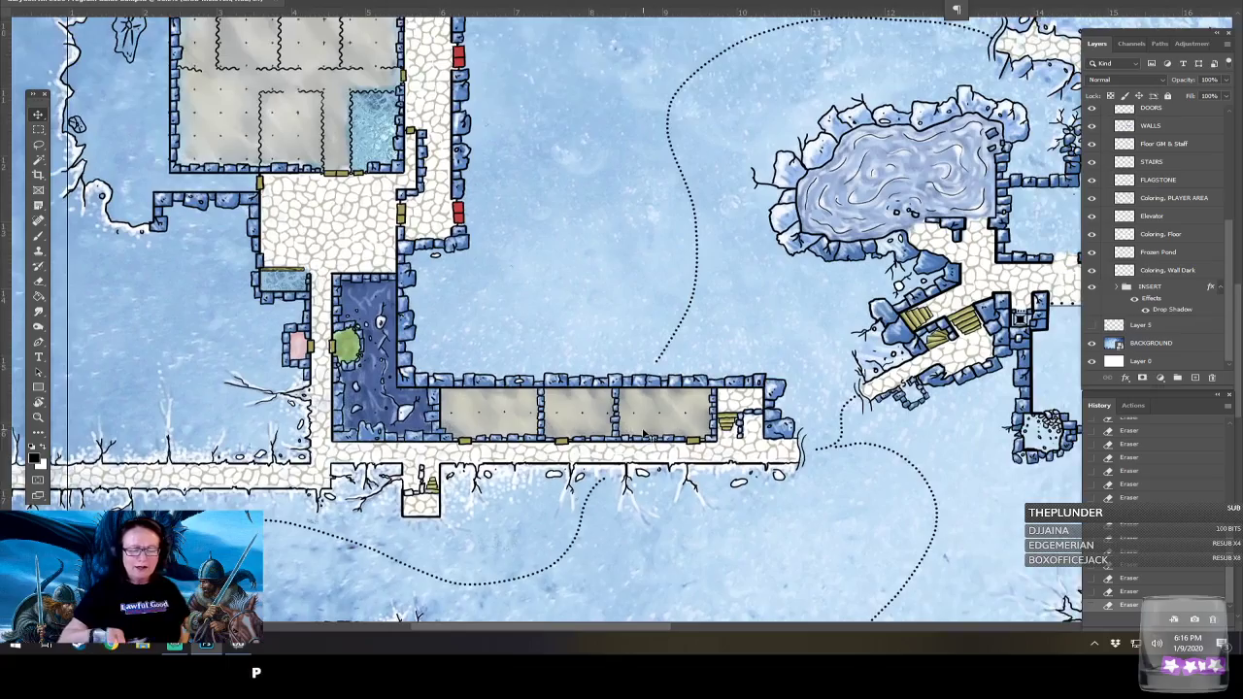
{"action": "scroll", "coordinate": [646, 436], "scroll_direction": "up", "scroll_amount": 2}
{"action": "scroll", "coordinate": [646, 436], "scroll_direction": "left", "scroll_amount": 1}
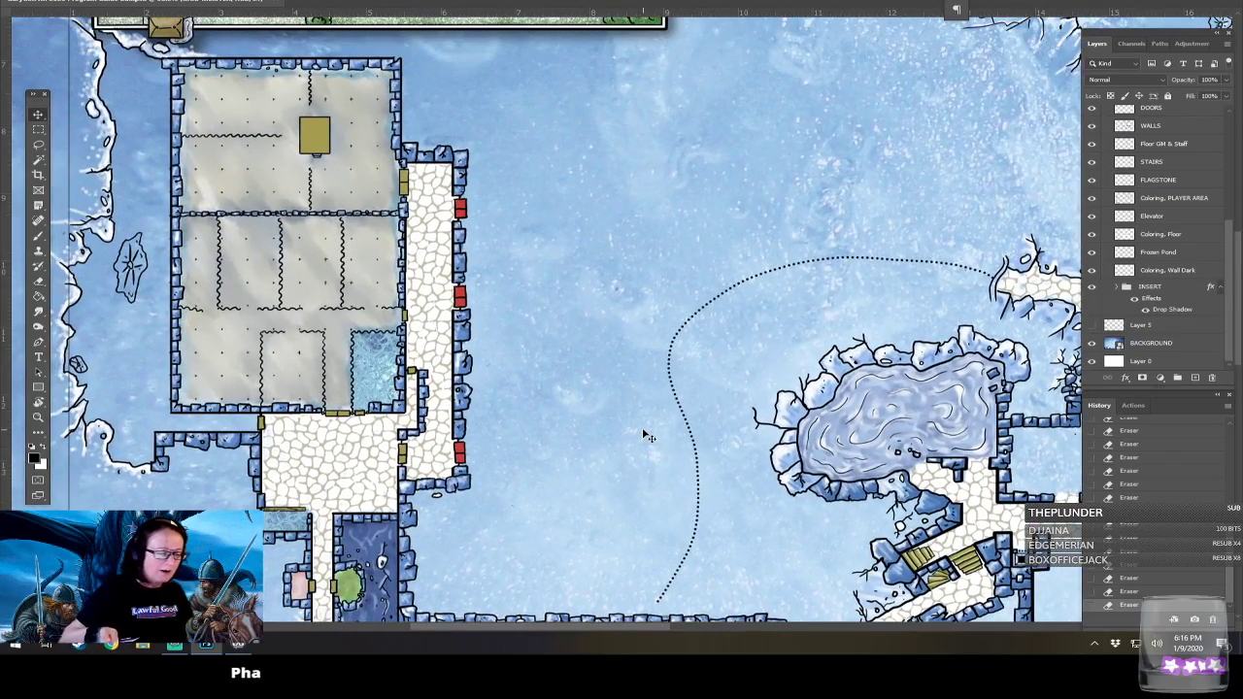
{"action": "scroll", "coordinate": [643, 431], "scroll_direction": "down", "scroll_amount": 3}
{"action": "scroll", "coordinate": [643, 431], "scroll_direction": "right", "scroll_amount": 12}
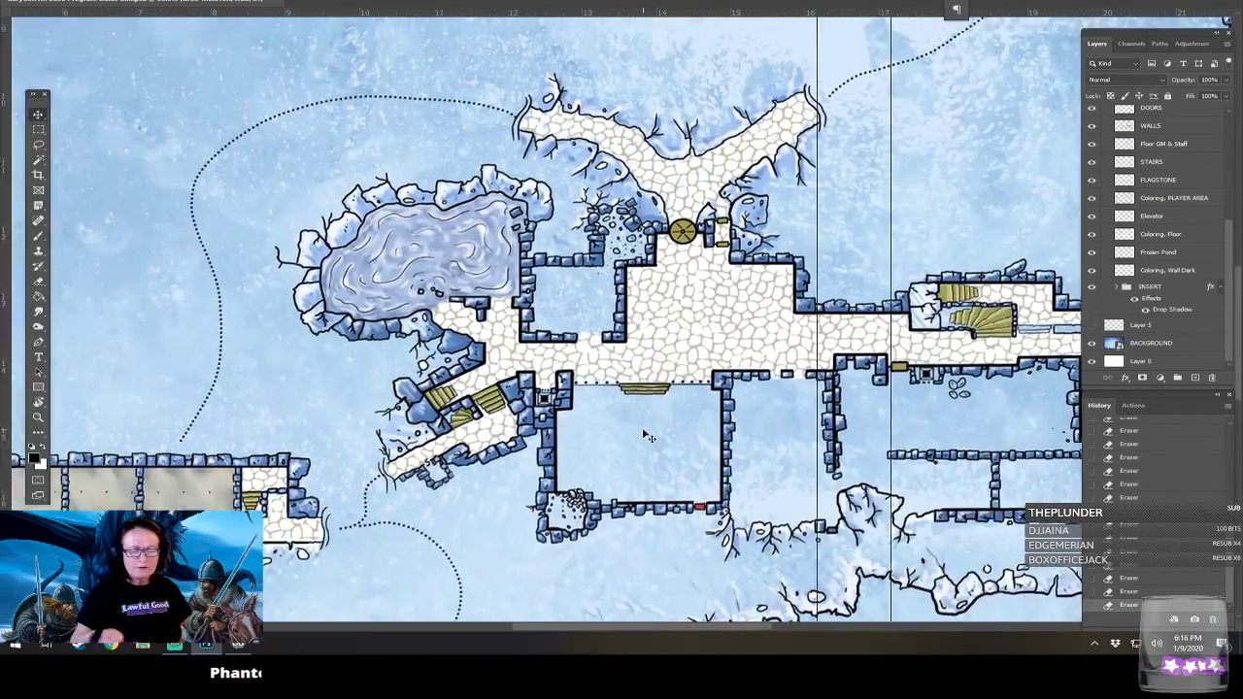
{"action": "scroll", "coordinate": [647, 436], "scroll_direction": "left", "scroll_amount": 4}
{"action": "scroll", "coordinate": [647, 436], "scroll_direction": "right", "scroll_amount": 7}
{"action": "scroll", "coordinate": [648, 436], "scroll_direction": "up", "scroll_amount": 3}
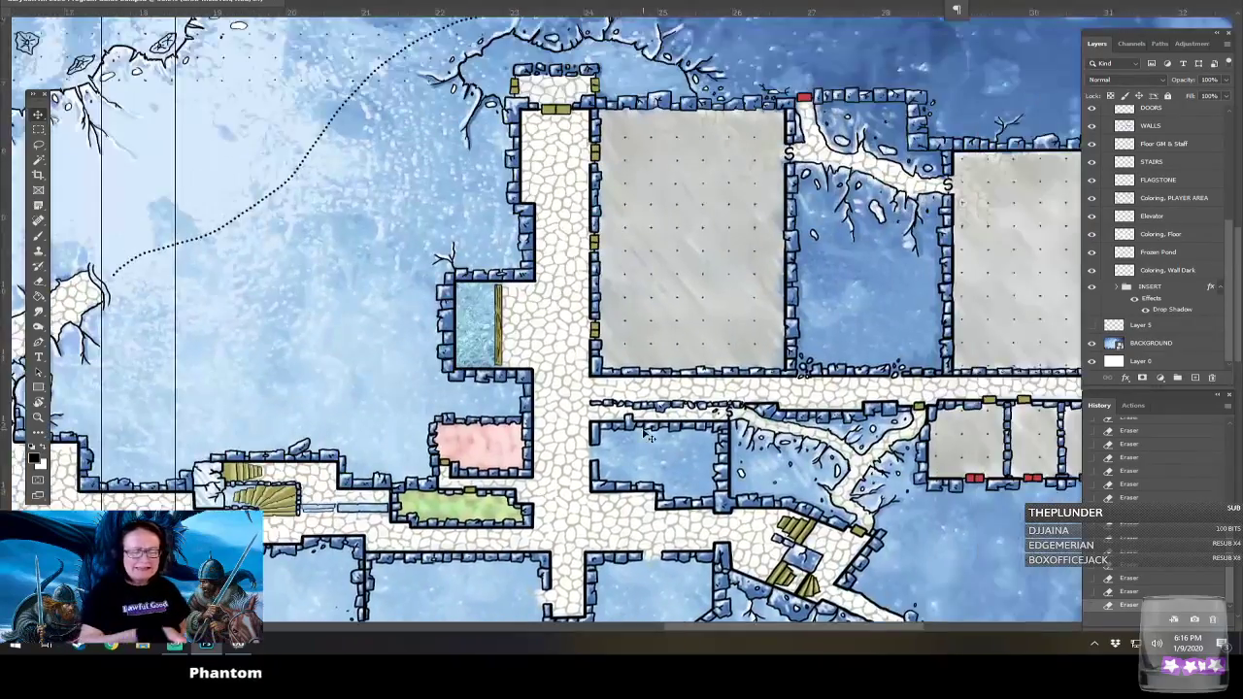
{"action": "scroll", "coordinate": [646, 436], "scroll_direction": "up", "scroll_amount": 5}
{"action": "scroll", "coordinate": [646, 436], "scroll_direction": "right", "scroll_amount": 1}
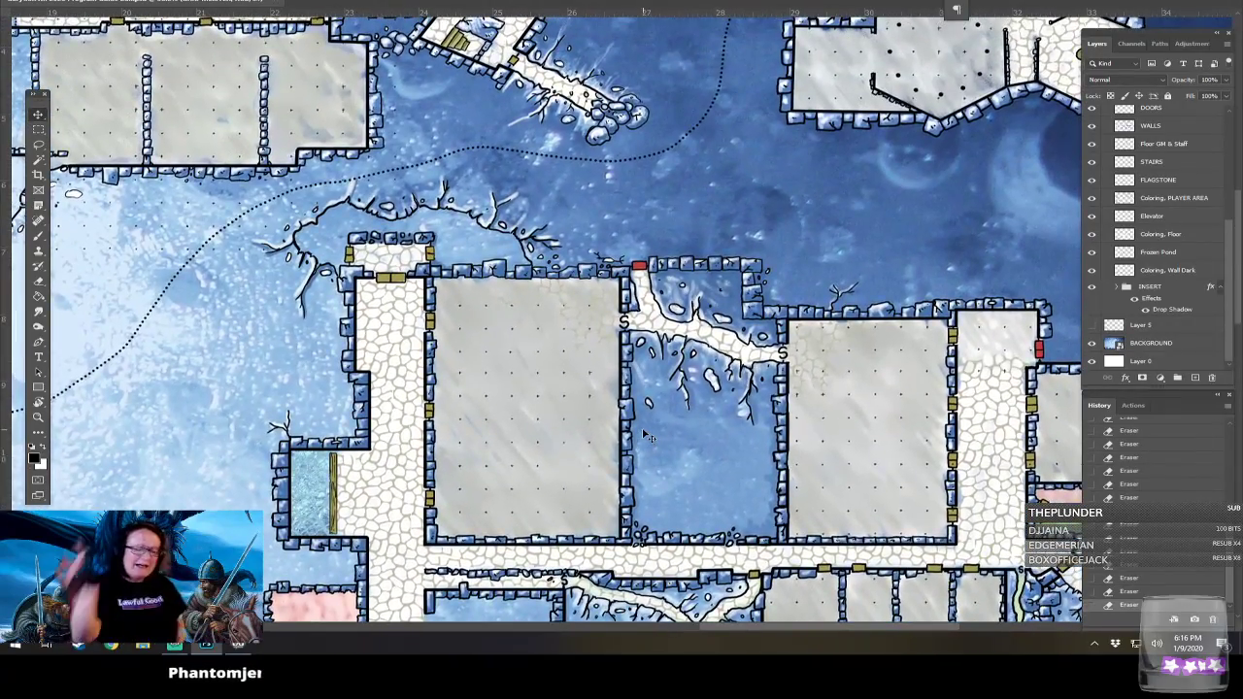
Examine the dot grid in and around the northern room complex, including its blue rooms, flagstone corridor and row of four small rooms.
{"action": "scroll", "coordinate": [646, 436], "scroll_direction": "left", "scroll_amount": 5}
{"action": "scroll", "coordinate": [647, 438], "scroll_direction": "up", "scroll_amount": 2}
{"action": "scroll", "coordinate": [648, 438], "scroll_direction": "left", "scroll_amount": 5}
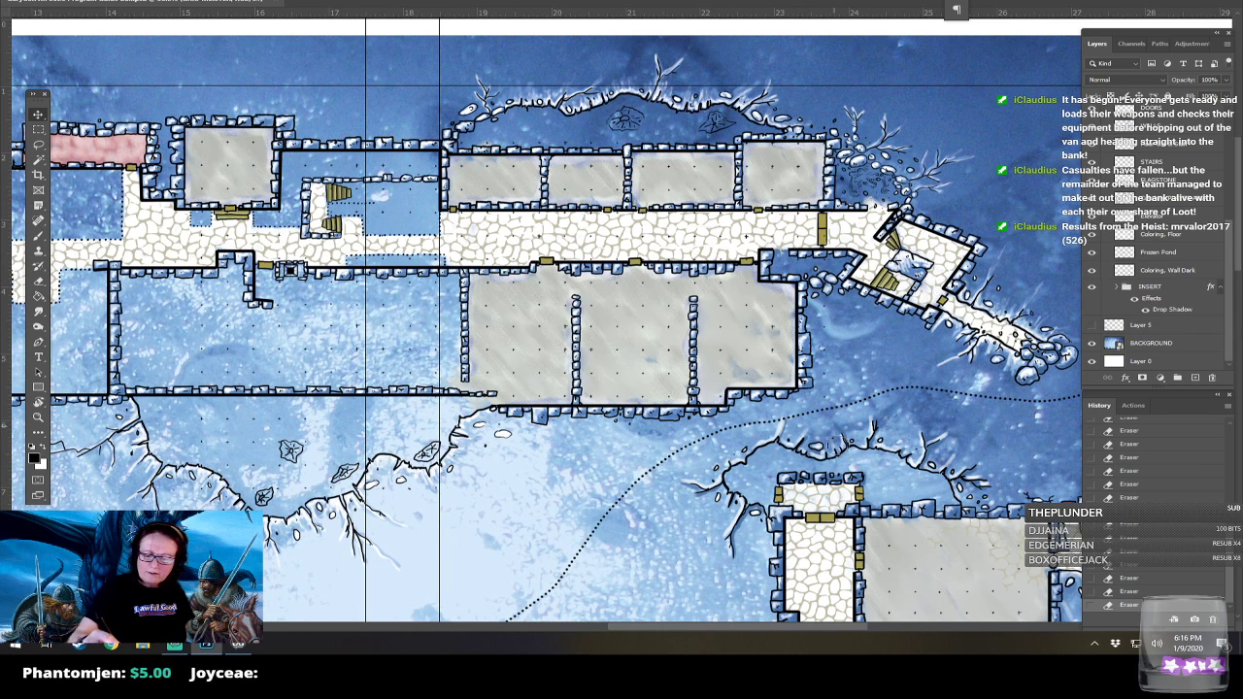
{"action": "scroll", "coordinate": [829, 422], "scroll_direction": "right", "scroll_amount": 2}
{"action": "scroll", "coordinate": [830, 421], "scroll_direction": "up", "scroll_amount": 1}
{"action": "scroll", "coordinate": [832, 424], "scroll_direction": "up", "scroll_amount": 1}
{"action": "scroll", "coordinate": [831, 424], "scroll_direction": "right", "scroll_amount": 1}
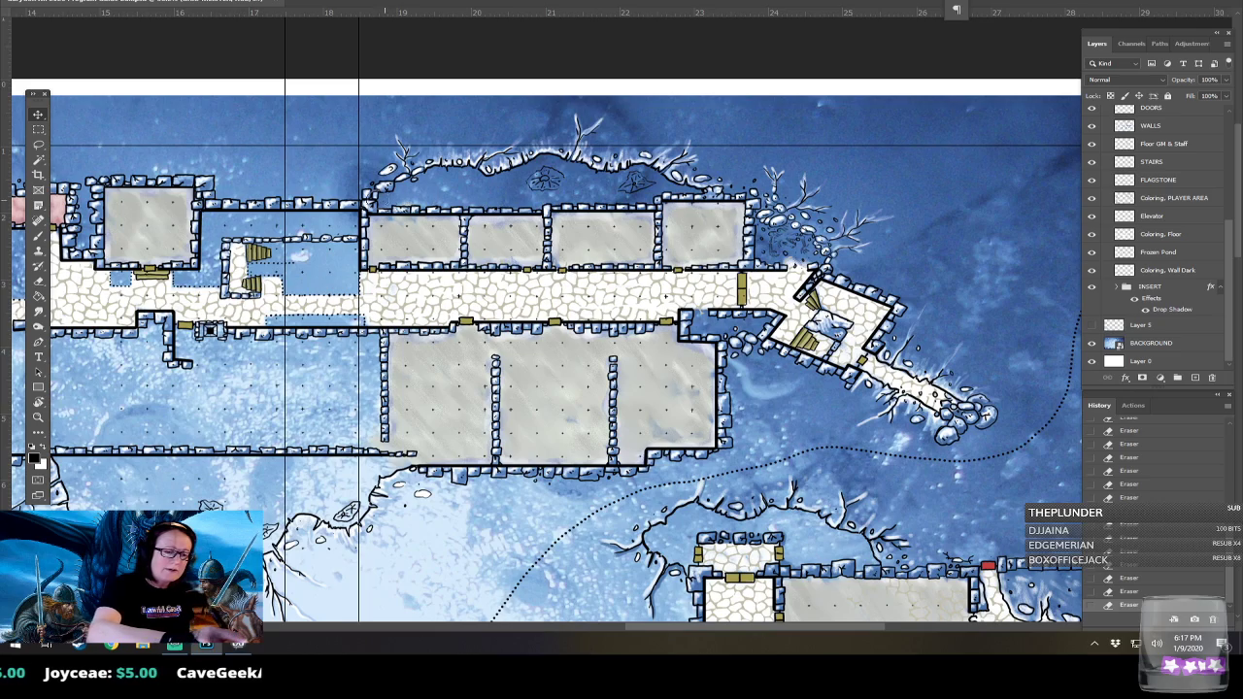
{"action": "left_click_drag", "start_coordinate": [523, 190], "coordinate": [774, 271]}
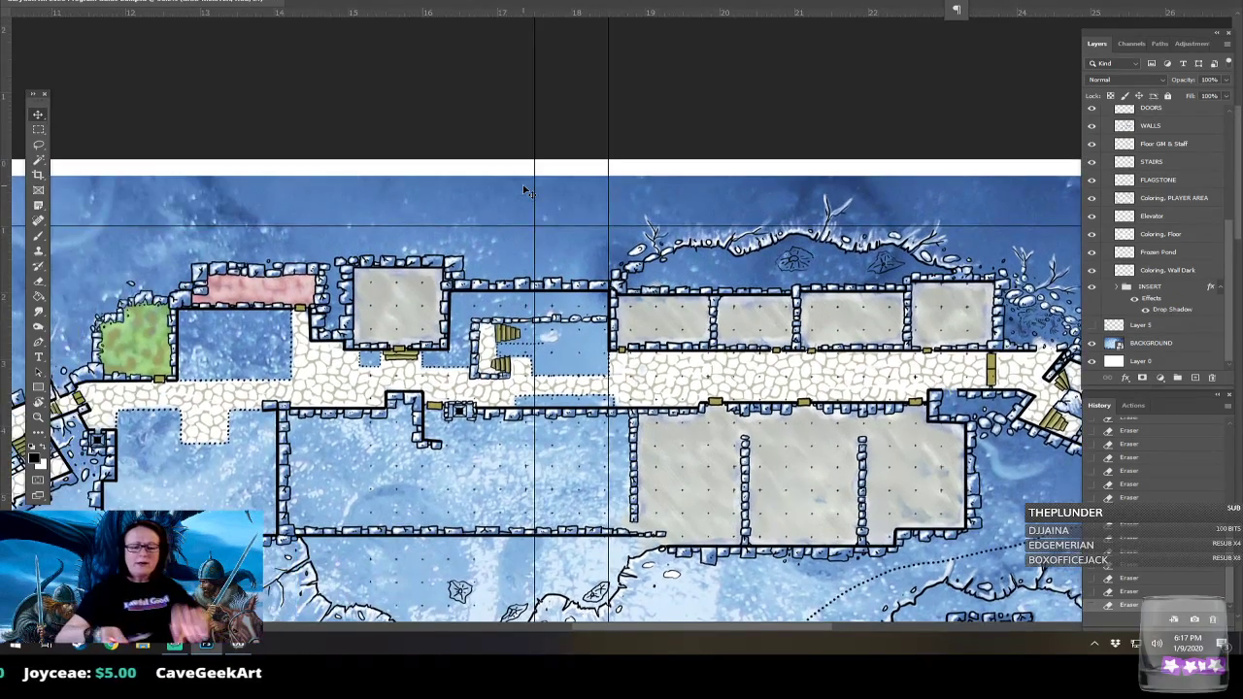
{"action": "scroll", "coordinate": [777, 278], "scroll_direction": "up", "scroll_amount": 5}
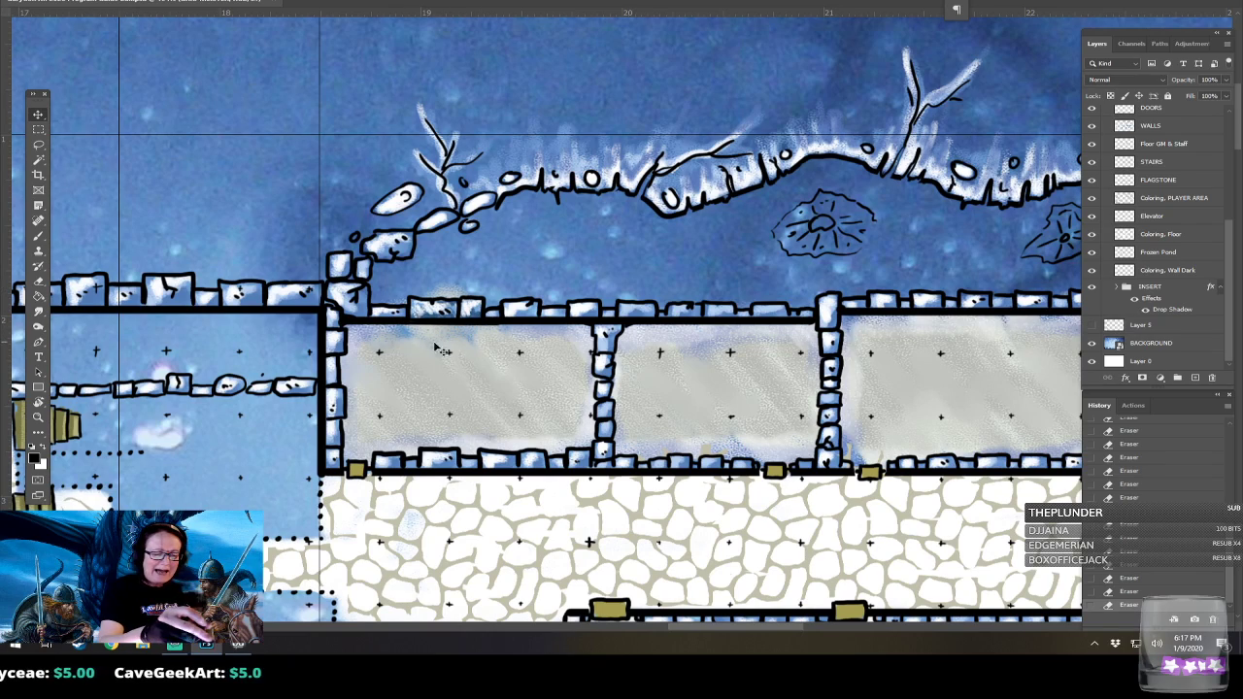
{"action": "scroll", "coordinate": [491, 328], "scroll_direction": "down", "scroll_amount": 4}
{"action": "scroll", "coordinate": [491, 328], "scroll_direction": "up", "scroll_amount": 2}
{"action": "scroll", "coordinate": [490, 328], "scroll_direction": "down", "scroll_amount": 2}
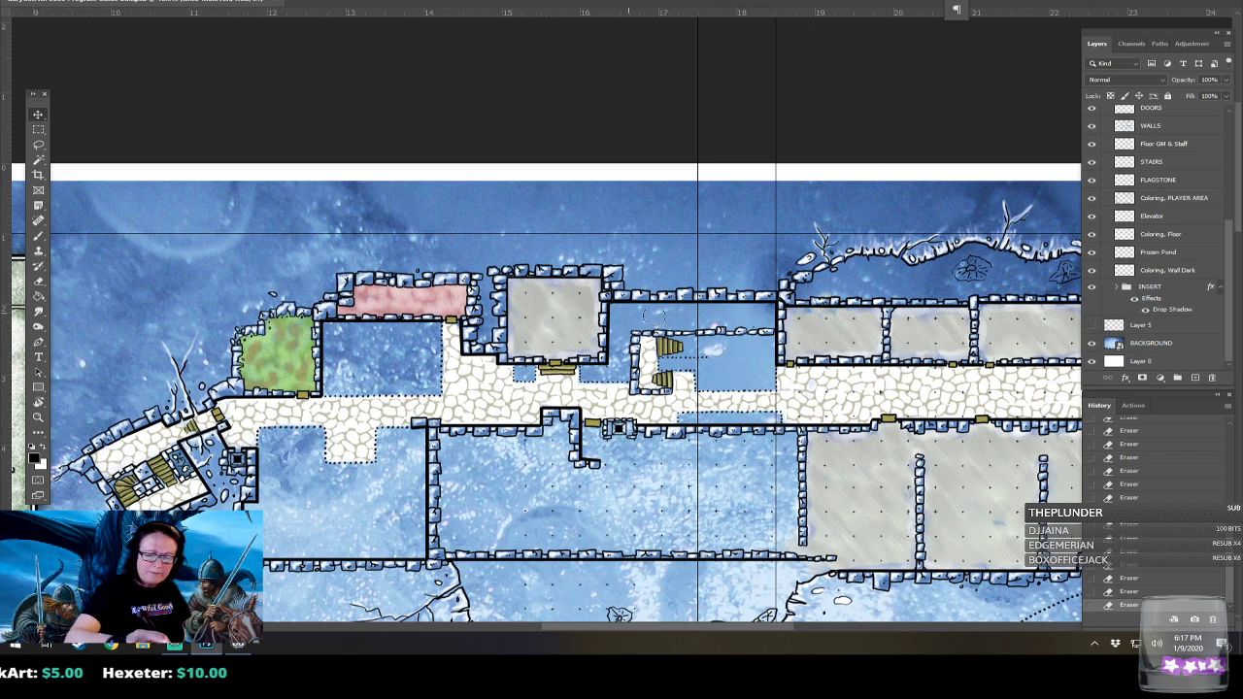
{"action": "scroll", "coordinate": [735, 382], "scroll_direction": "right", "scroll_amount": 5}
{"action": "scroll", "coordinate": [735, 383], "scroll_direction": "right", "scroll_amount": 1}
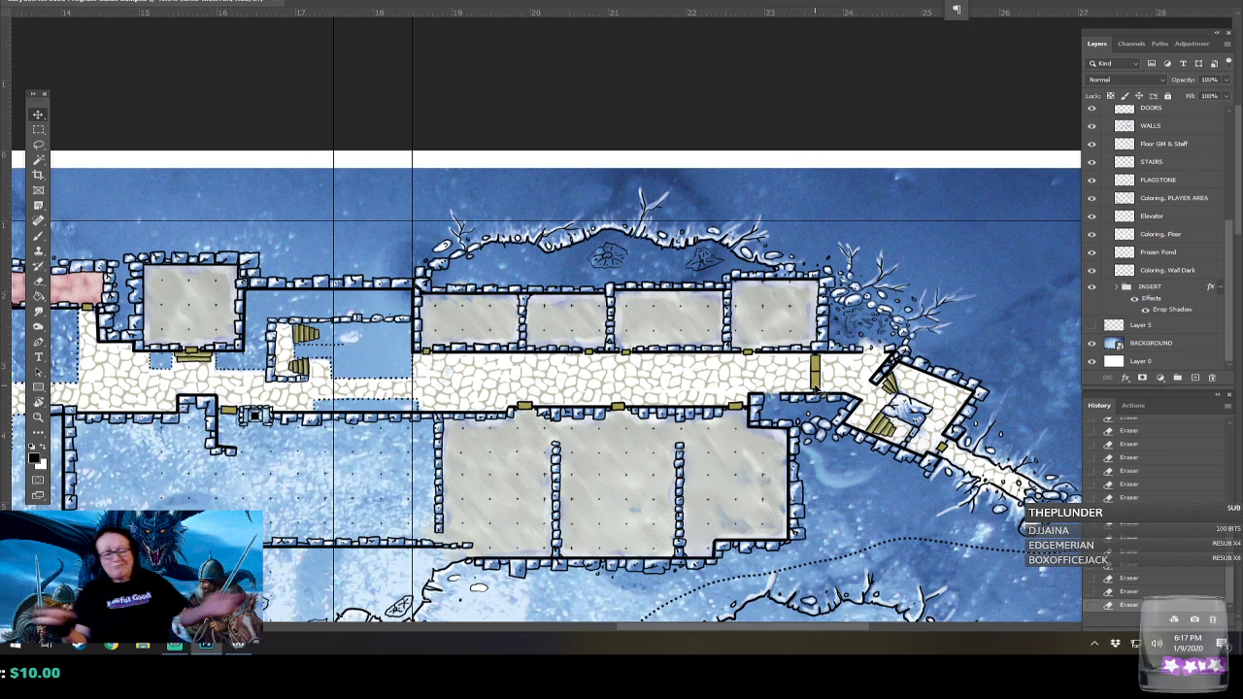
{"action": "scroll", "coordinate": [816, 386], "scroll_direction": "up", "scroll_amount": 2}
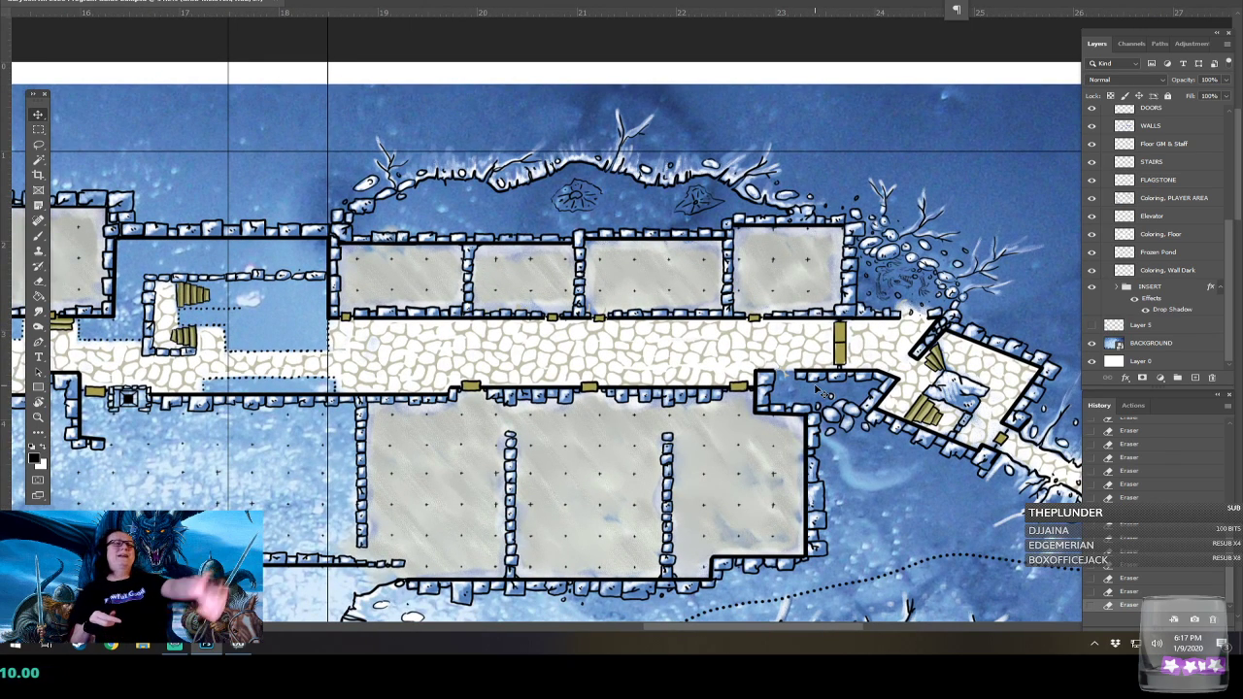
{"action": "scroll", "coordinate": [818, 390], "scroll_direction": "down", "scroll_amount": 3}
{"action": "scroll", "coordinate": [821, 391], "scroll_direction": "up", "scroll_amount": 3}
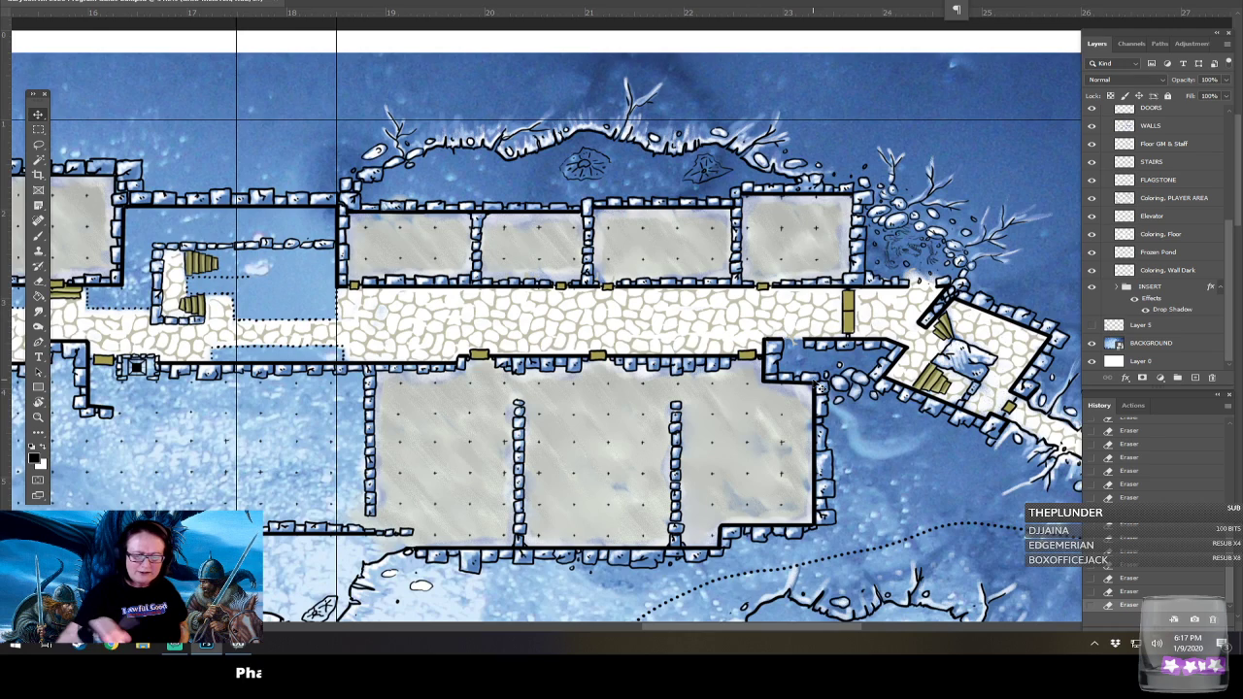
Examine the northern room complex and the ice cavern south of it for leftover grid dots.
{"action": "scroll", "coordinate": [814, 384], "scroll_direction": "down", "scroll_amount": 1}
{"action": "scroll", "coordinate": [814, 384], "scroll_direction": "left", "scroll_amount": 2}
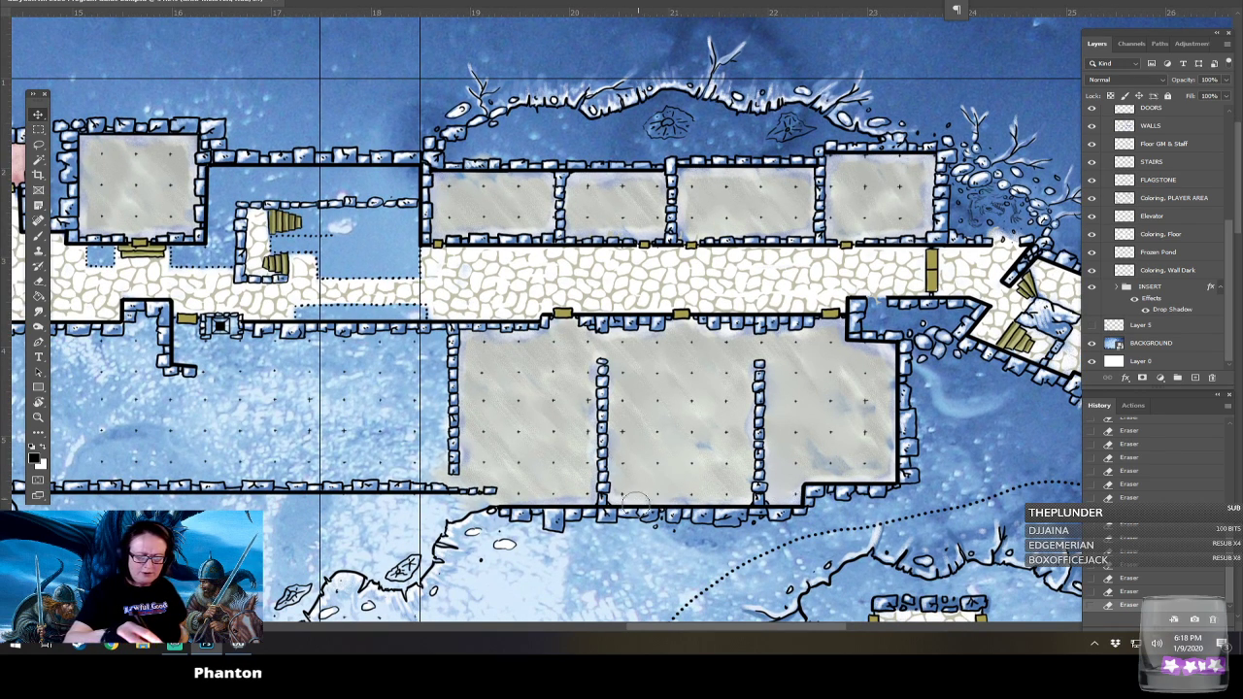
{"action": "scroll", "coordinate": [453, 469], "scroll_direction": "left", "scroll_amount": 7}
{"action": "scroll", "coordinate": [453, 469], "scroll_direction": "up", "scroll_amount": 1}
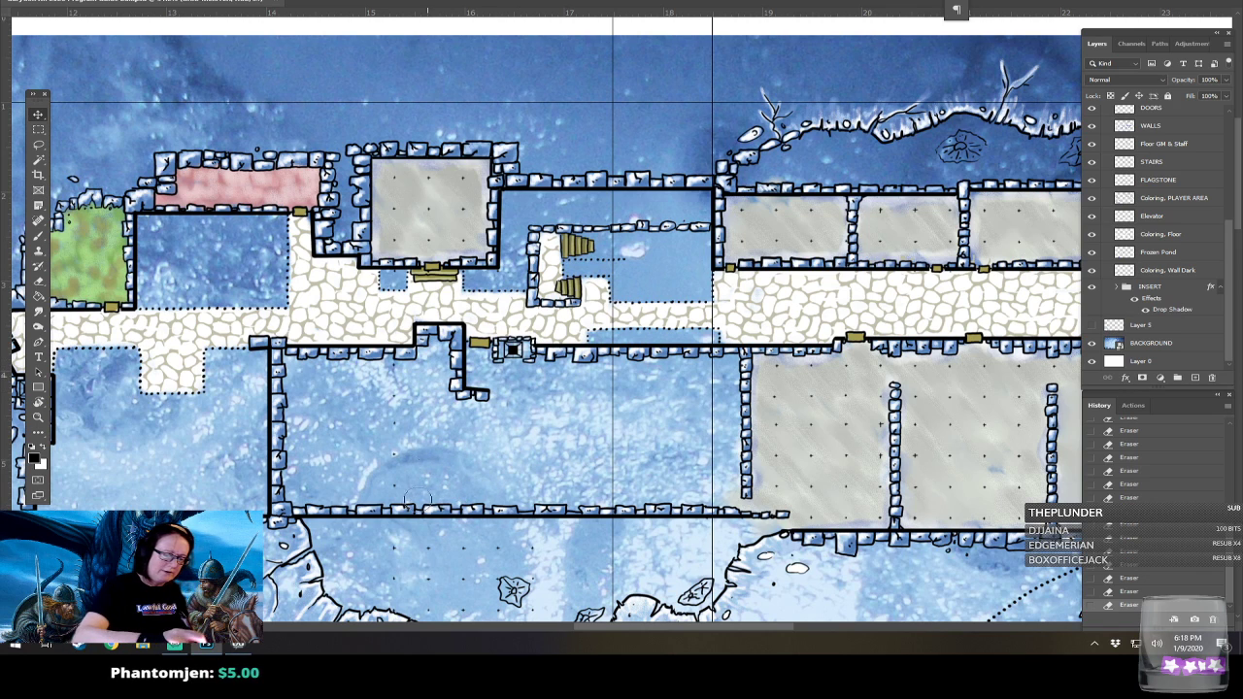
{"action": "scroll", "coordinate": [405, 442], "scroll_direction": "down", "scroll_amount": 3}
{"action": "scroll", "coordinate": [406, 443], "scroll_direction": "left", "scroll_amount": 1}
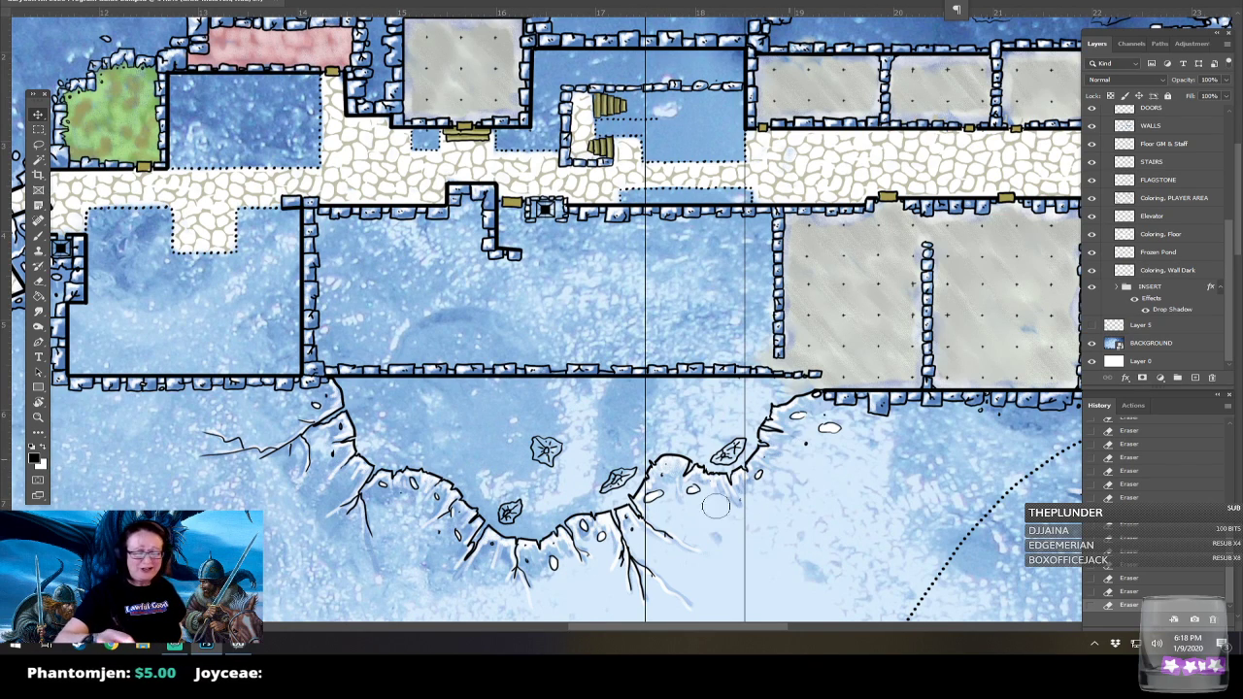
{"action": "key", "text": "ctrl+minus"}
{"action": "key", "text": "ctrl+plus"}
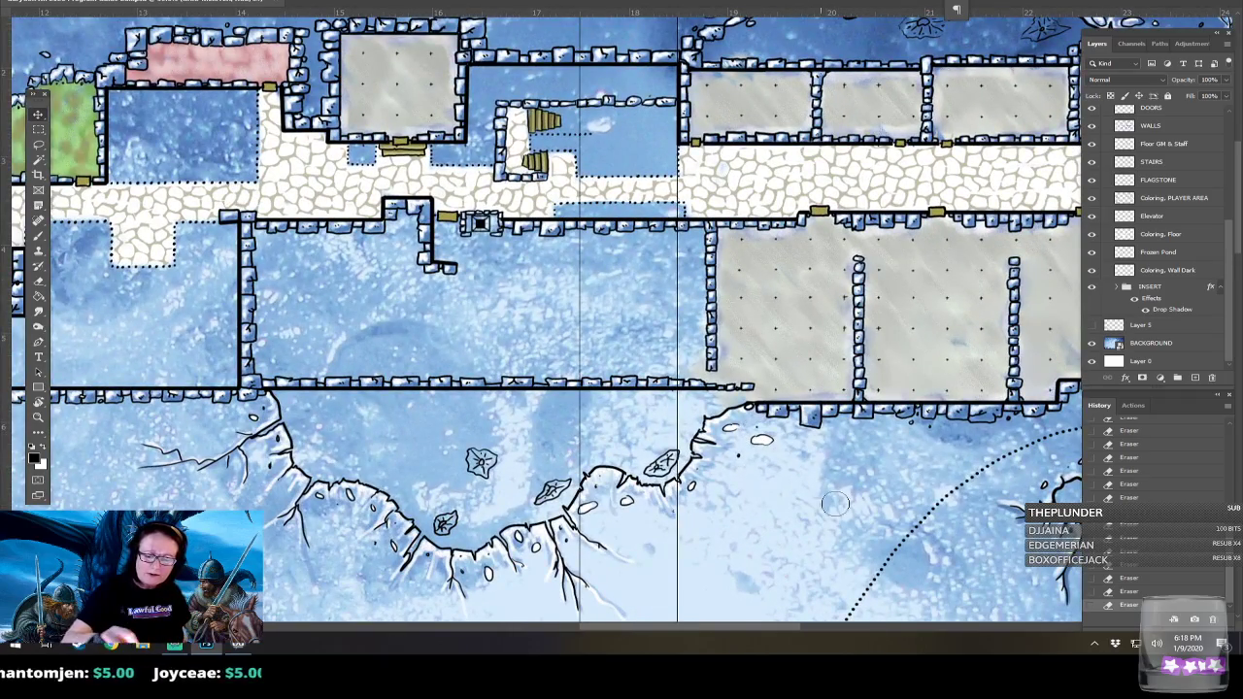
Check the ice between the northern complex, the central halls and the southern cavern for stray dots, and save the map.
{"action": "key", "text": "ctrl+minus"}
{"action": "scroll", "coordinate": [838, 506], "scroll_direction": "left", "scroll_amount": 3}
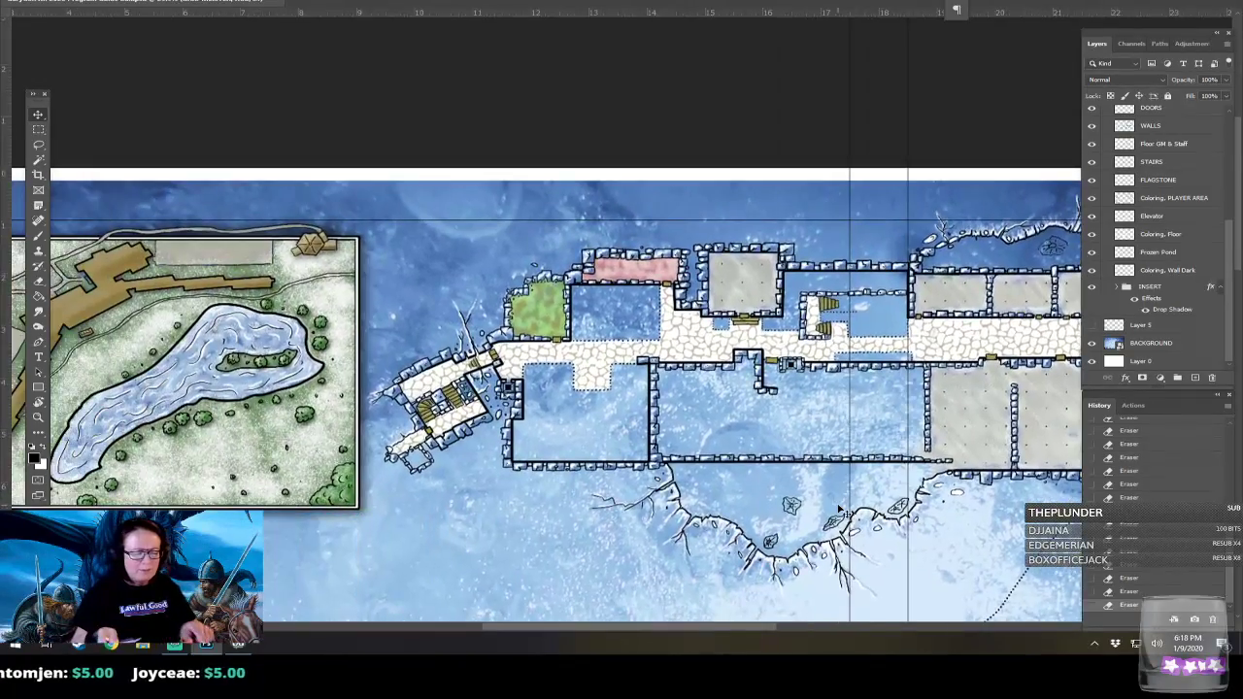
{"action": "scroll", "coordinate": [841, 509], "scroll_direction": "up", "scroll_amount": 3}
{"action": "scroll", "coordinate": [841, 510], "scroll_direction": "down", "scroll_amount": 3}
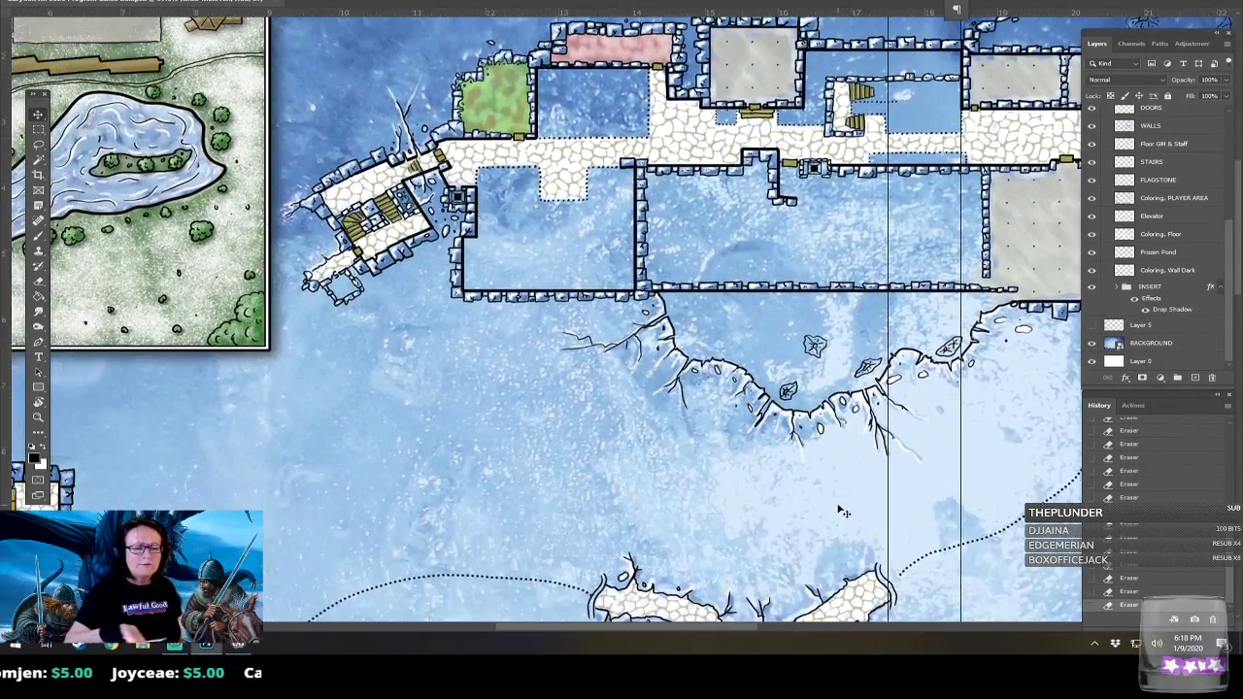
{"action": "scroll", "coordinate": [841, 510], "scroll_direction": "left", "scroll_amount": 4}
{"action": "scroll", "coordinate": [841, 510], "scroll_direction": "down", "scroll_amount": 3}
{"action": "scroll", "coordinate": [838, 507], "scroll_direction": "right", "scroll_amount": 3}
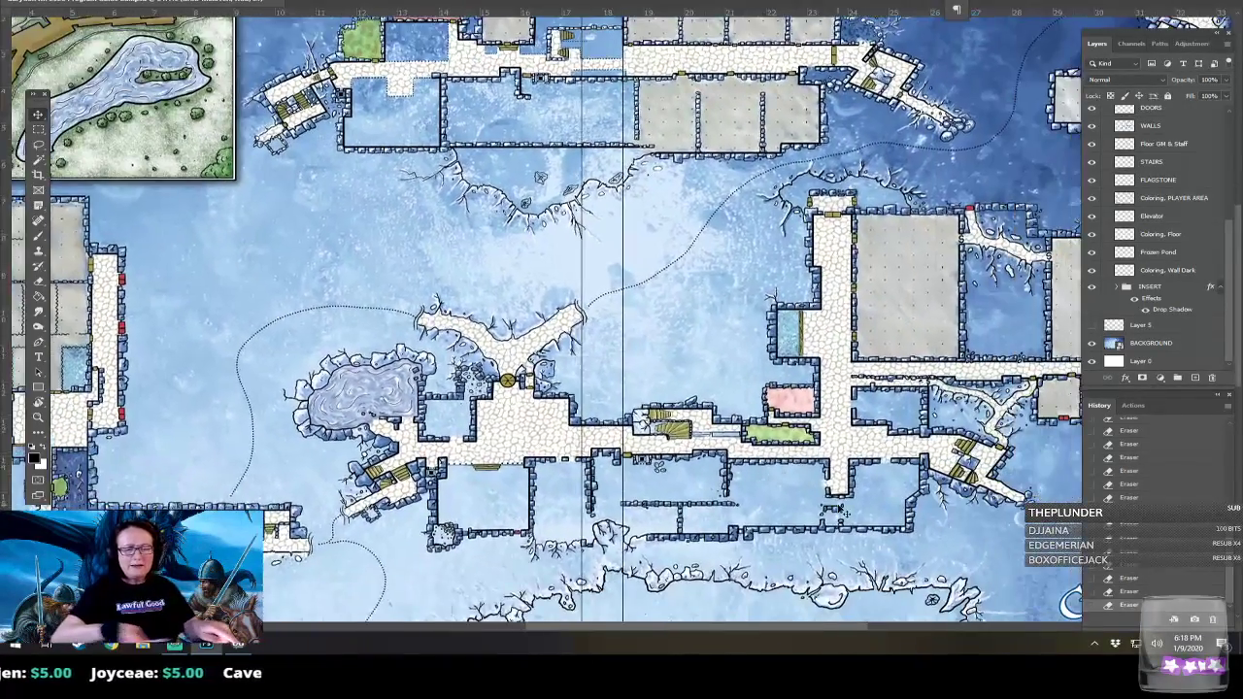
{"action": "scroll", "coordinate": [838, 507], "scroll_direction": "down", "scroll_amount": 3}
{"action": "scroll", "coordinate": [838, 507], "scroll_direction": "up", "scroll_amount": 1}
{"action": "scroll", "coordinate": [841, 508], "scroll_direction": "up", "scroll_amount": 1}
{"action": "scroll", "coordinate": [841, 508], "scroll_direction": "right", "scroll_amount": 1}
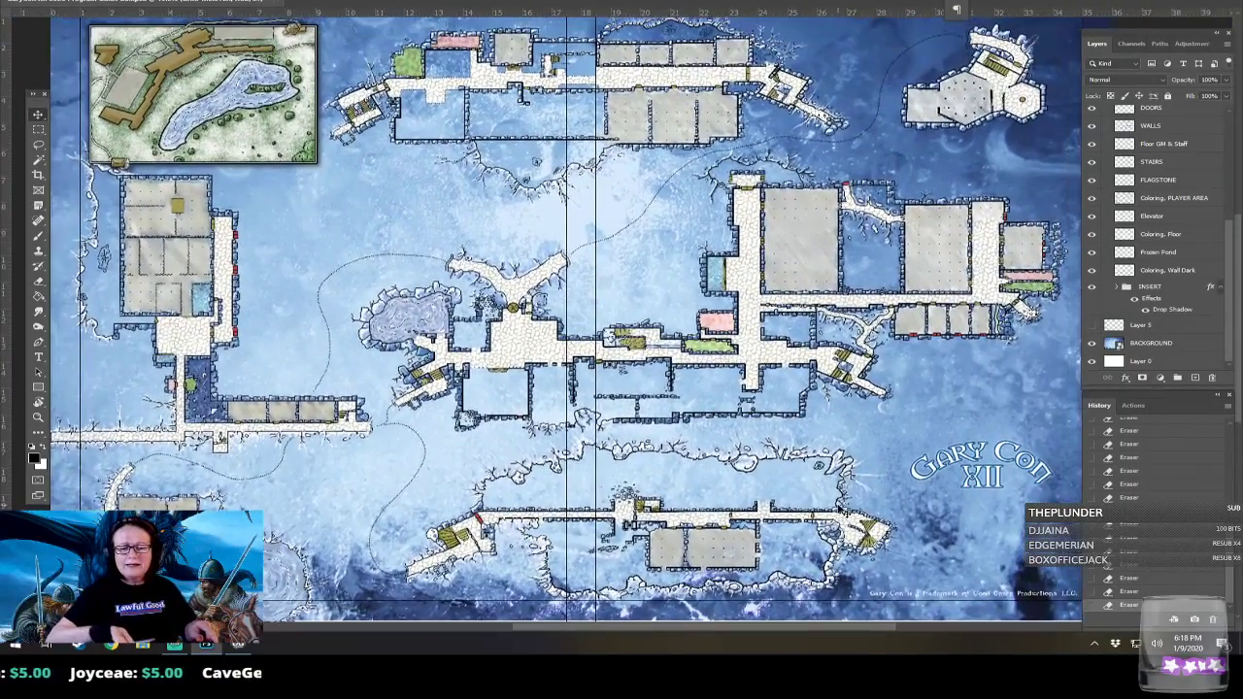
{"action": "key", "text": "ctrl+s"}
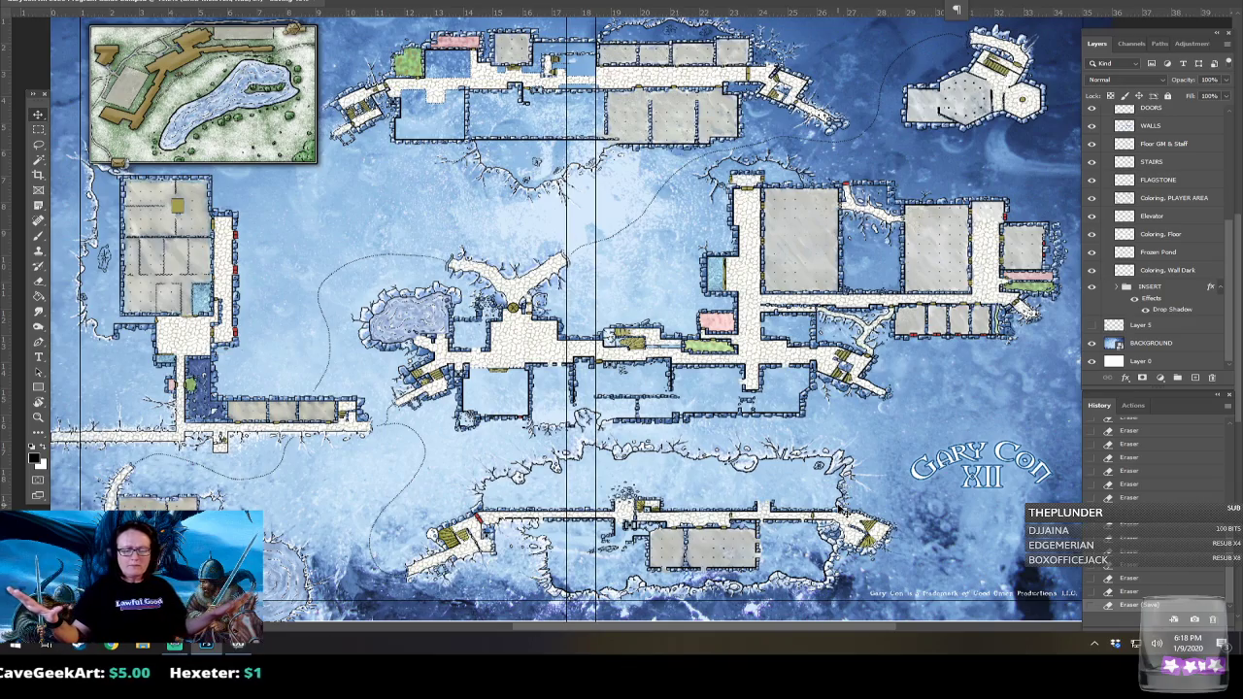
Touch up two grid marks with the Brush tool in the larger grey room of the southern cavern.
{"action": "scroll", "coordinate": [840, 509], "scroll_direction": "up", "scroll_amount": 5}
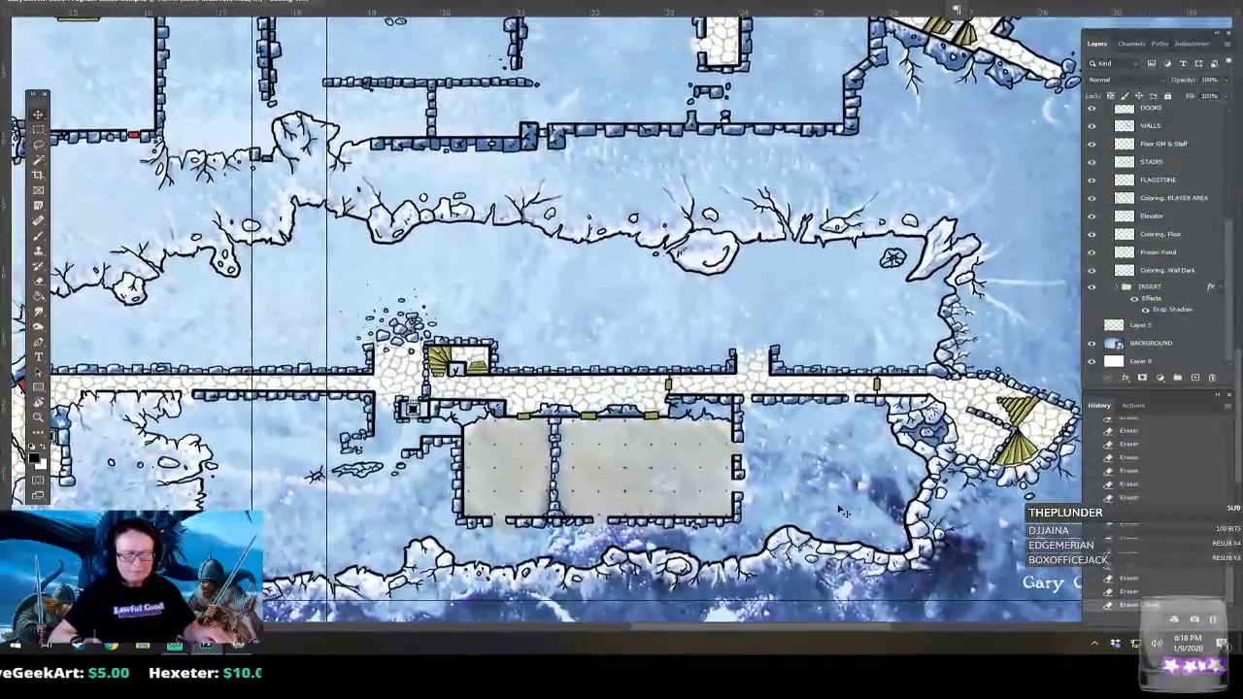
{"action": "scroll", "coordinate": [840, 510], "scroll_direction": "up", "scroll_amount": 2}
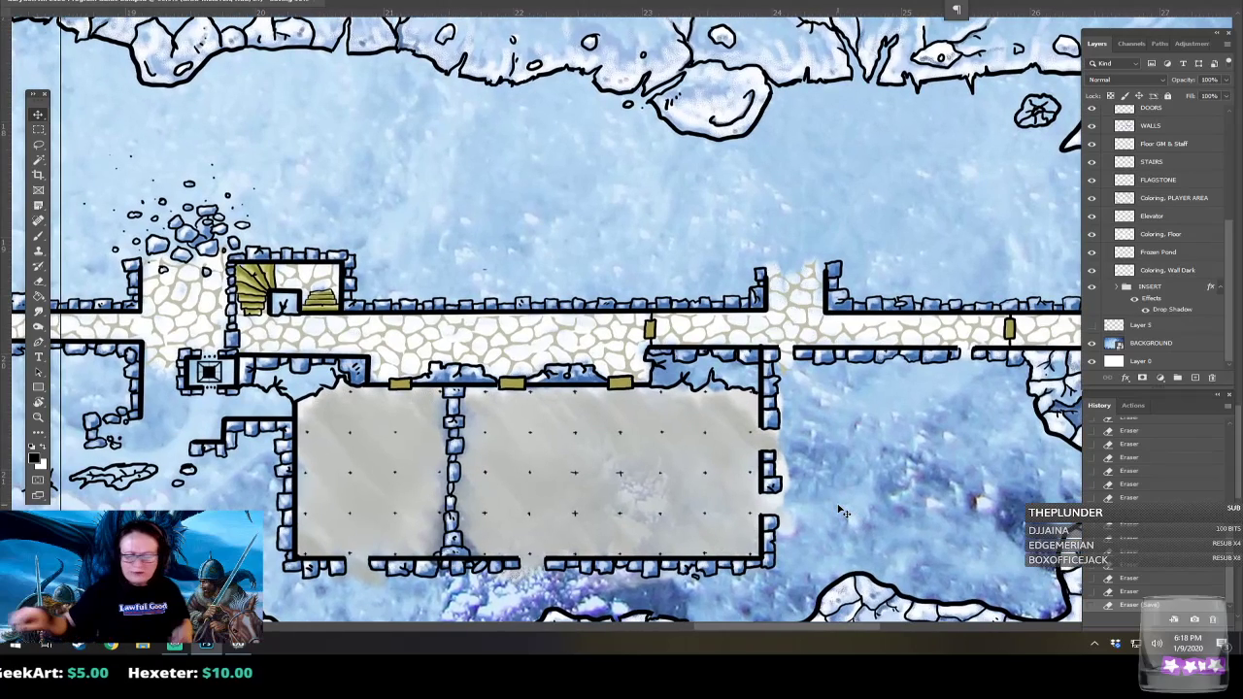
{"action": "left_click", "coordinate": [574, 471]}
{"action": "left_click", "coordinate": [619, 475]}
{"action": "key", "text": "b"}
{"action": "left_click", "coordinate": [574, 471]}
{"action": "left_click", "coordinate": [623, 471]}
{"action": "left_click", "coordinate": [621, 471]}
{"action": "left_click", "coordinate": [621, 471]}
{"action": "scroll", "coordinate": [796, 539], "scroll_direction": "down", "scroll_amount": 1}
{"action": "scroll", "coordinate": [796, 539], "scroll_direction": "down", "scroll_amount": 3}
{"action": "scroll", "coordinate": [796, 539], "scroll_direction": "down", "scroll_amount": 5}
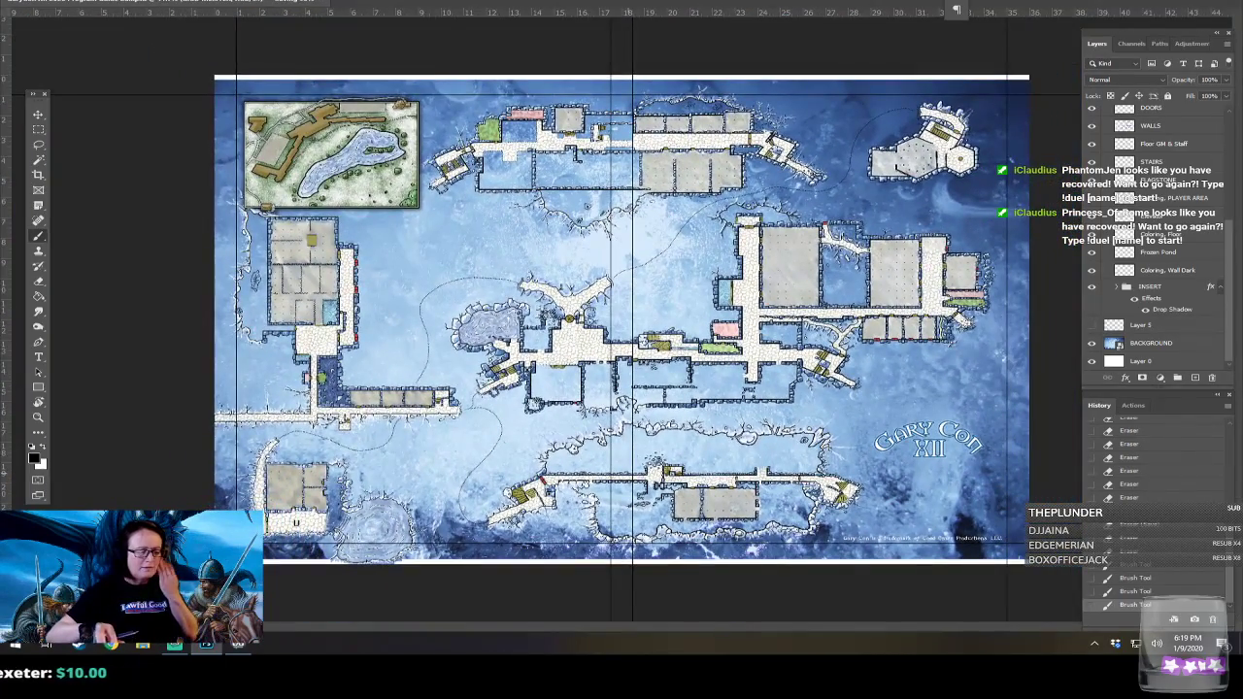
Paint in the missing grid mark in the large grey room east of the main north-south corridor.
{"action": "scroll", "coordinate": [673, 267], "scroll_direction": "up", "scroll_amount": 2}
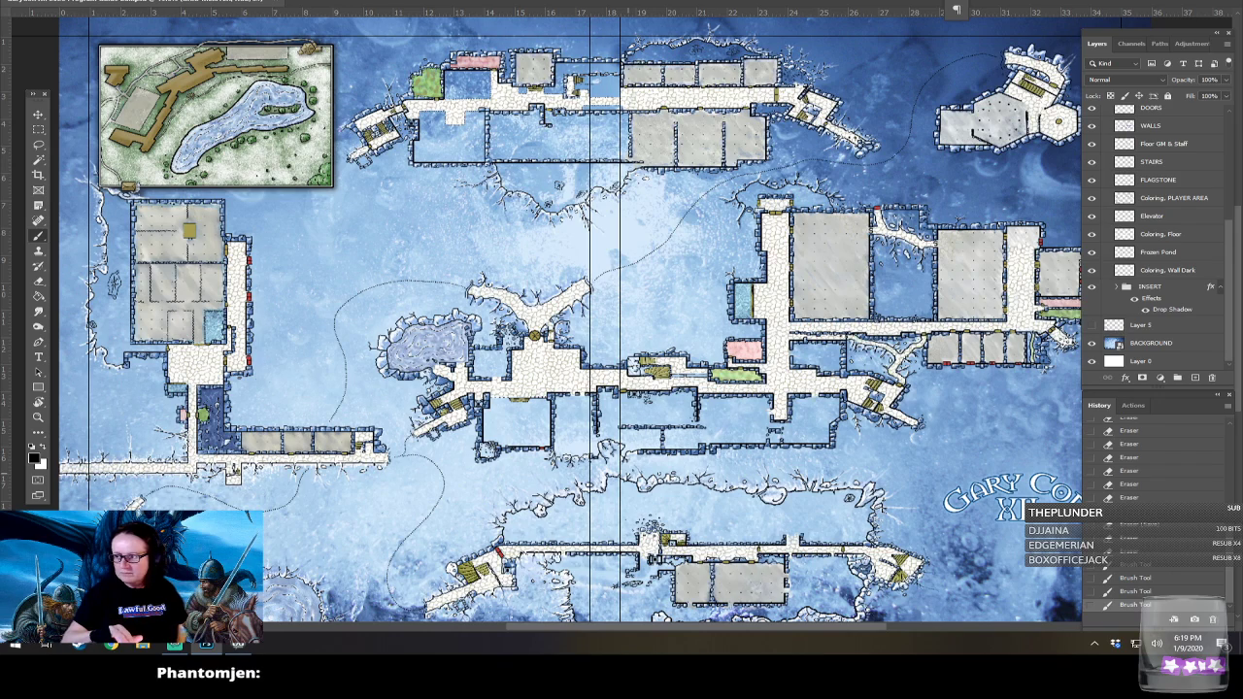
{"action": "left_click_drag", "start_coordinate": [629, 473], "coordinate": [524, 522]}
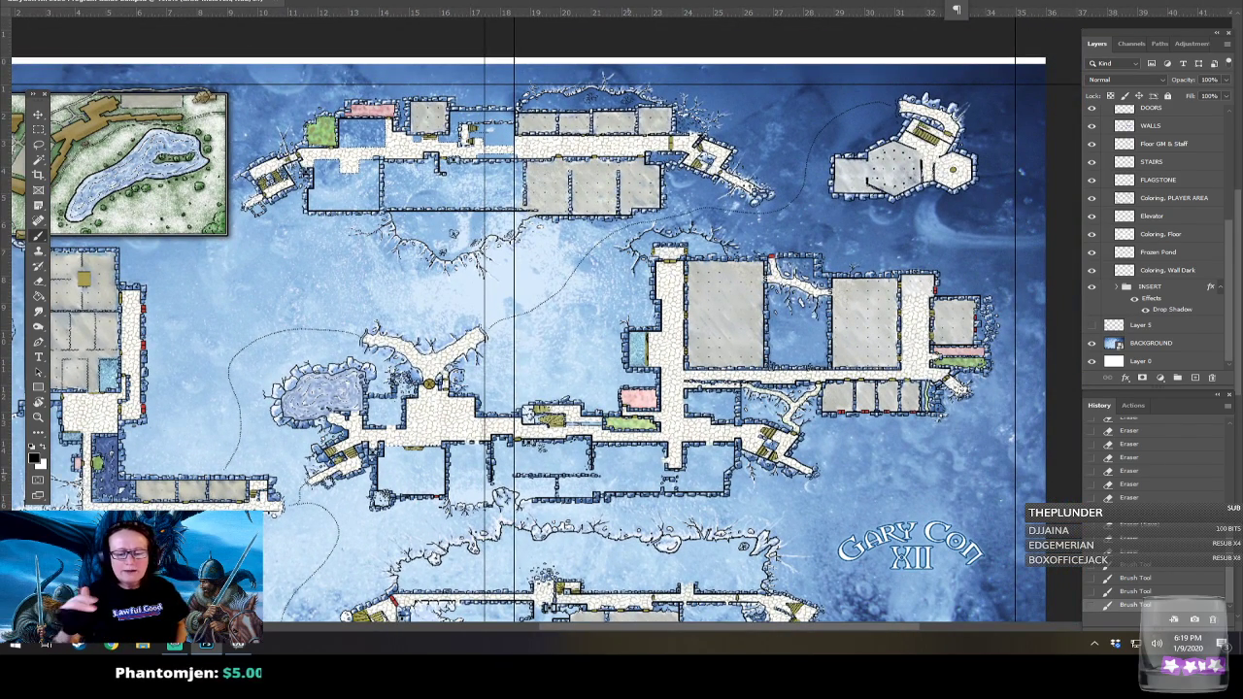
{"action": "scroll", "coordinate": [874, 442], "scroll_direction": "up", "scroll_amount": 6}
{"action": "scroll", "coordinate": [874, 442], "scroll_direction": "down", "scroll_amount": 1}
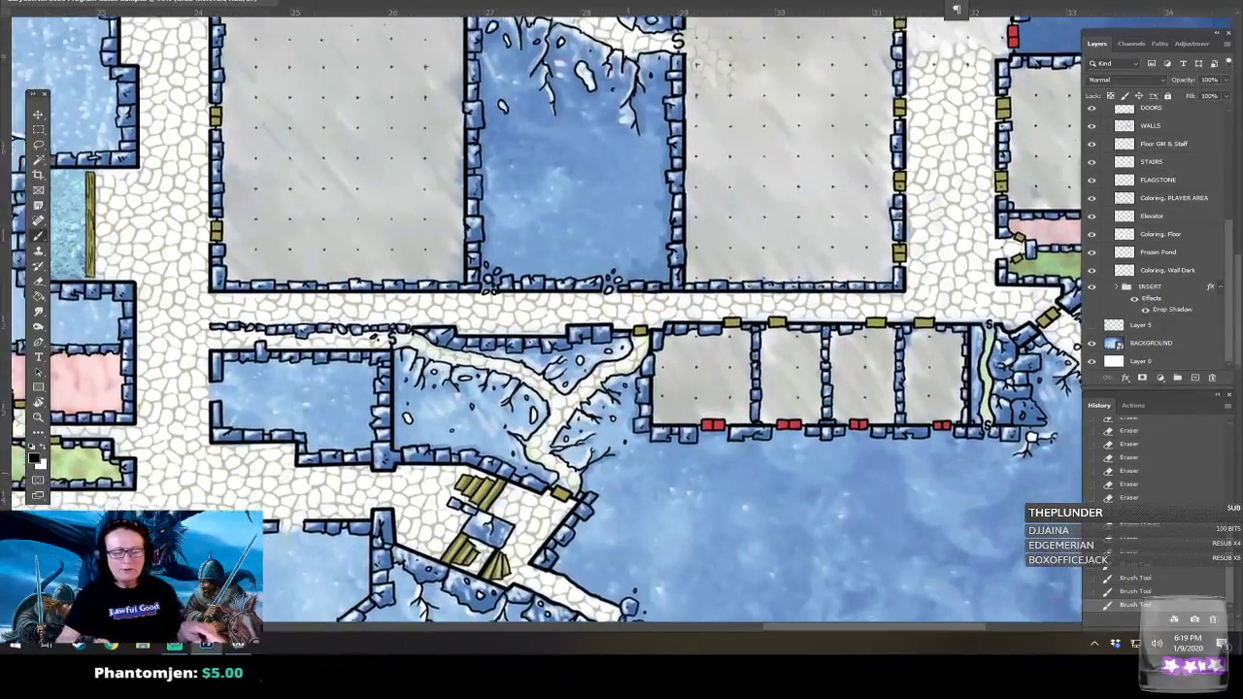
{"action": "left_click_drag", "start_coordinate": [628, 349], "coordinate": [680, 442]}
{"action": "scroll", "coordinate": [622, 321], "scroll_direction": "down", "scroll_amount": 1}
{"action": "scroll", "coordinate": [388, 302], "scroll_direction": "up", "scroll_amount": 3}
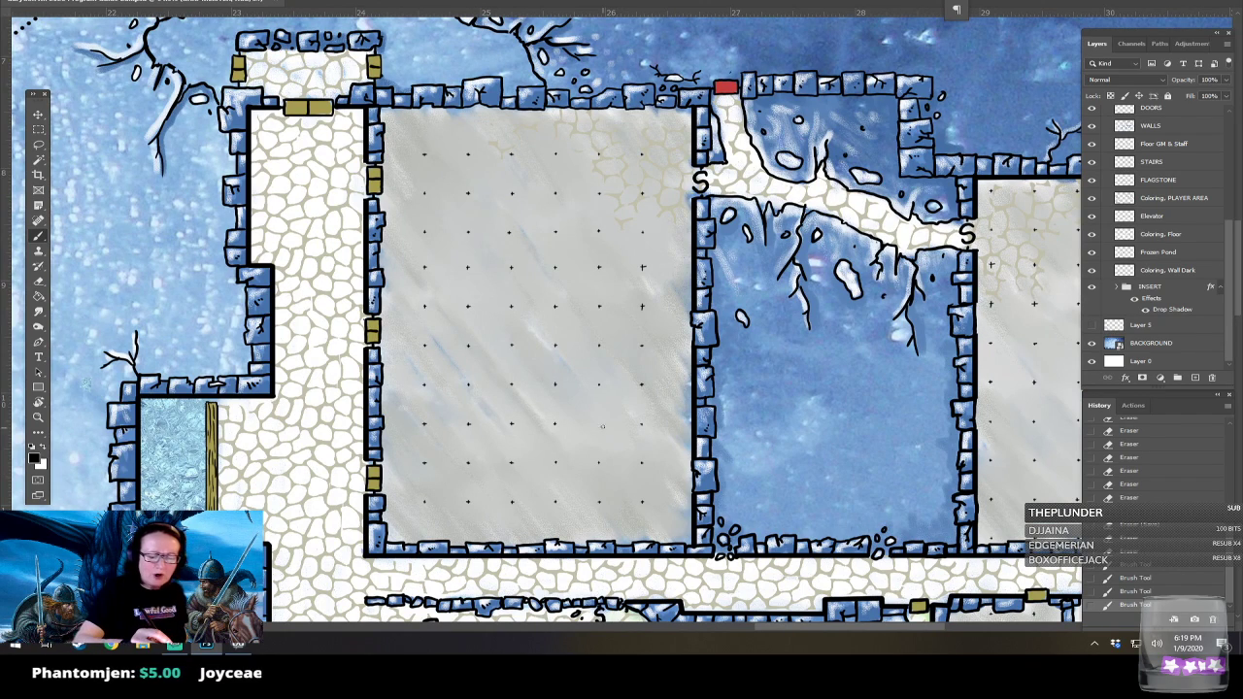
{"action": "left_click_drag", "start_coordinate": [598, 420], "coordinate": [604, 424]}
Inspect the grid in the large eastern rooms and the hexagonal rooms of the northeastern complex.
{"action": "scroll", "coordinate": [604, 424], "scroll_direction": "right", "scroll_amount": 5}
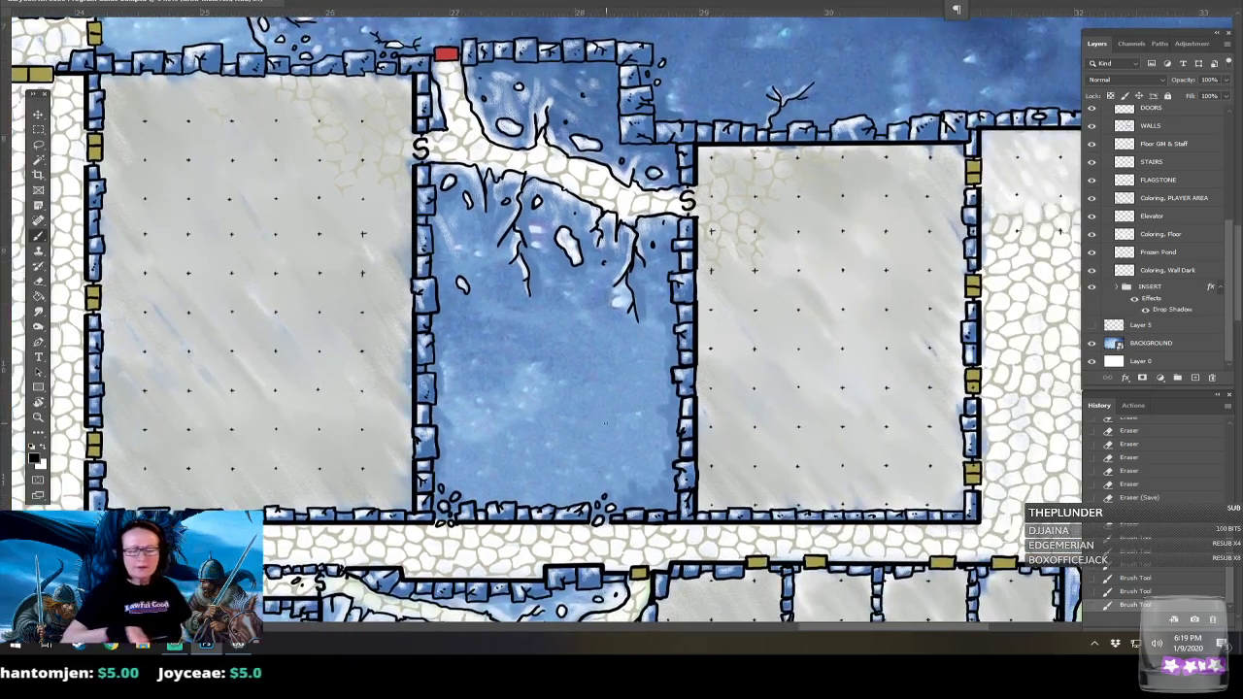
{"action": "scroll", "coordinate": [605, 422], "scroll_direction": "right", "scroll_amount": 3}
{"action": "scroll", "coordinate": [605, 422], "scroll_direction": "down", "scroll_amount": 3}
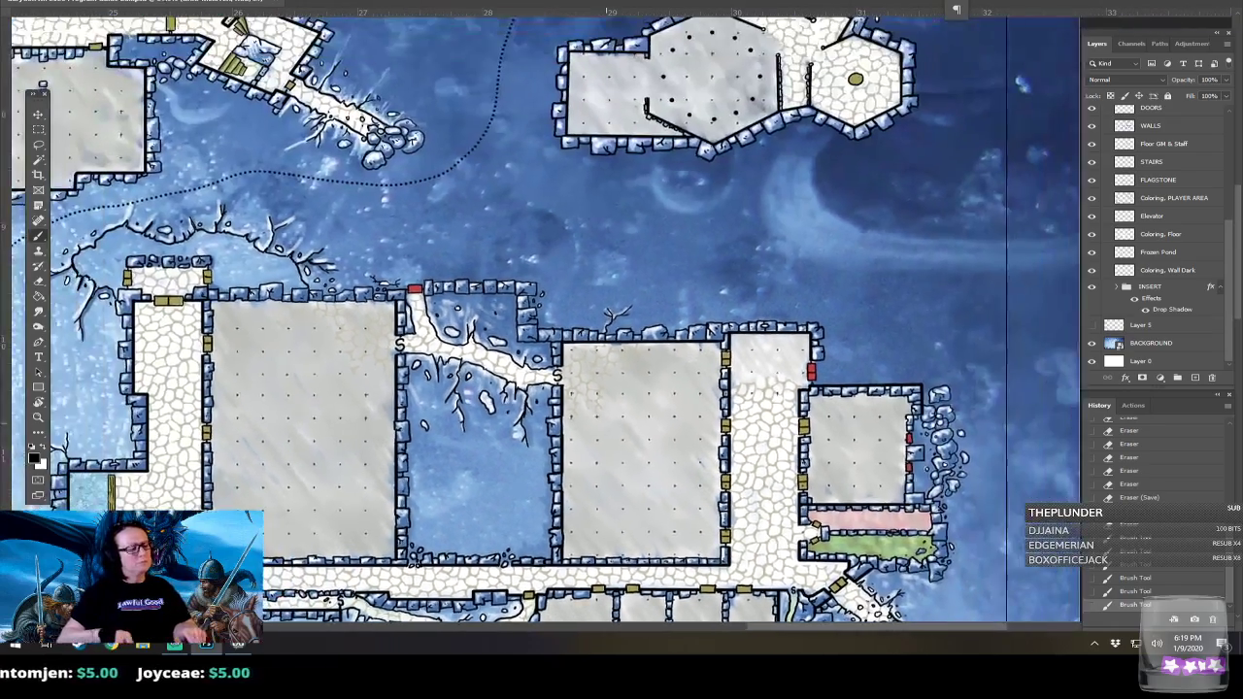
{"action": "scroll", "coordinate": [605, 423], "scroll_direction": "right", "scroll_amount": 1}
{"action": "scroll", "coordinate": [605, 423], "scroll_direction": "up", "scroll_amount": 3}
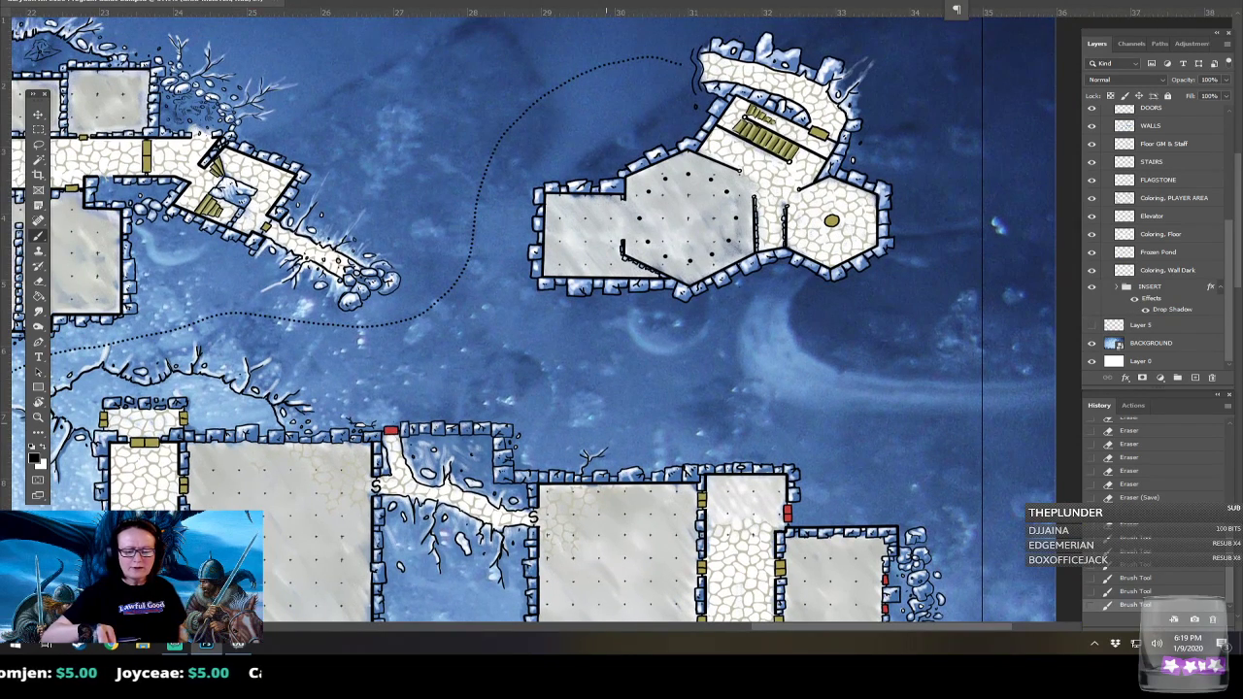
{"action": "scroll", "coordinate": [605, 422], "scroll_direction": "up", "scroll_amount": 1}
{"action": "scroll", "coordinate": [605, 423], "scroll_direction": "left", "scroll_amount": 1}
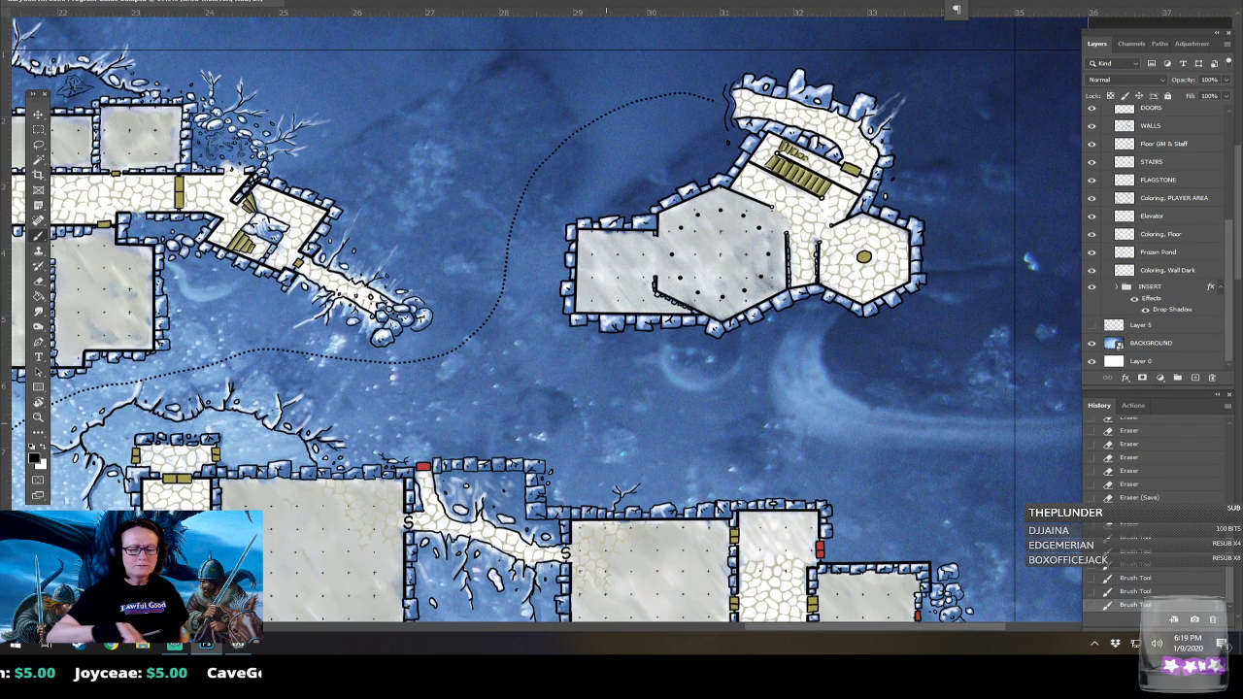
{"action": "scroll", "coordinate": [605, 422], "scroll_direction": "left", "scroll_amount": 2}
{"action": "scroll", "coordinate": [605, 422], "scroll_direction": "up", "scroll_amount": 1}
{"action": "scroll", "coordinate": [605, 422], "scroll_direction": "left", "scroll_amount": 1}
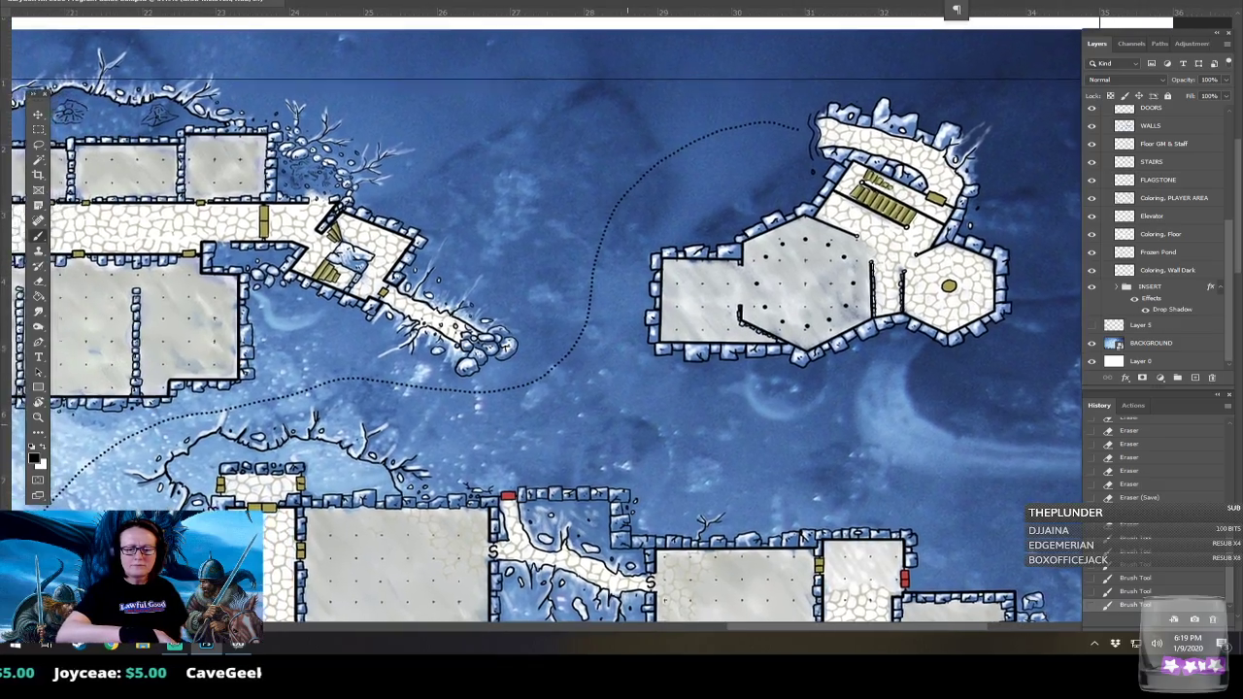
{"action": "scroll", "coordinate": [605, 422], "scroll_direction": "up", "scroll_amount": 1}
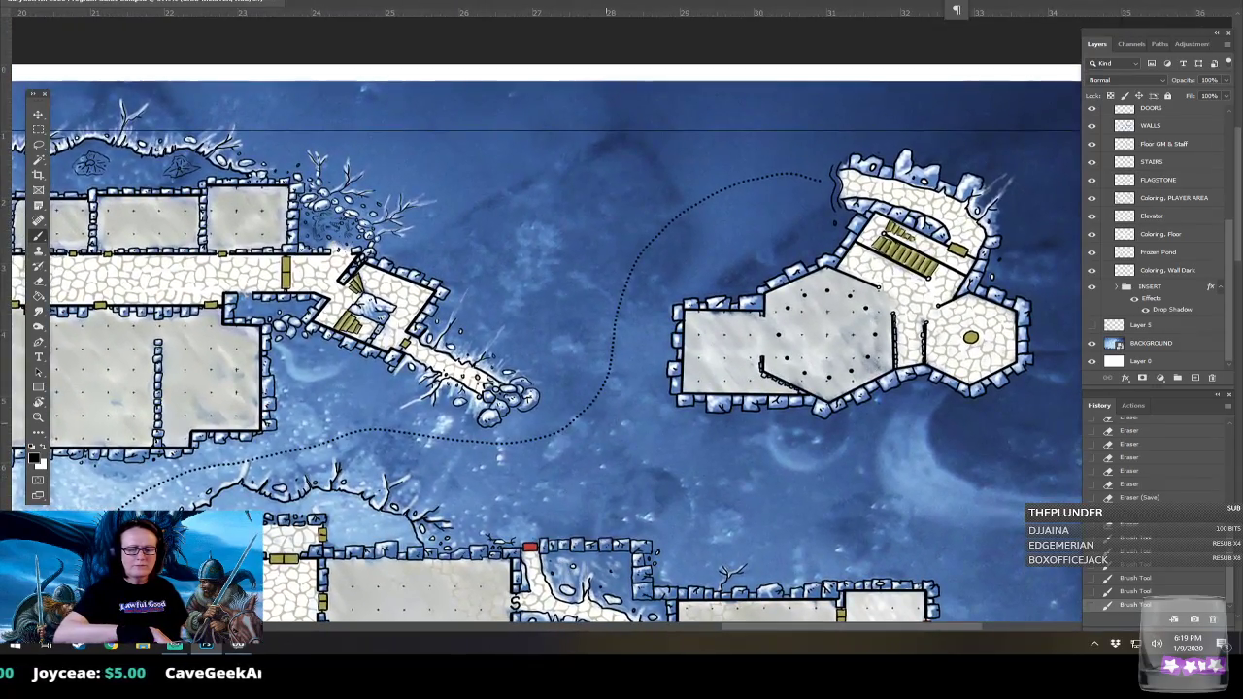
{"action": "scroll", "coordinate": [544, 340], "scroll_direction": "right", "scroll_amount": 5}
{"action": "scroll", "coordinate": [544, 340], "scroll_direction": "down", "scroll_amount": 5}
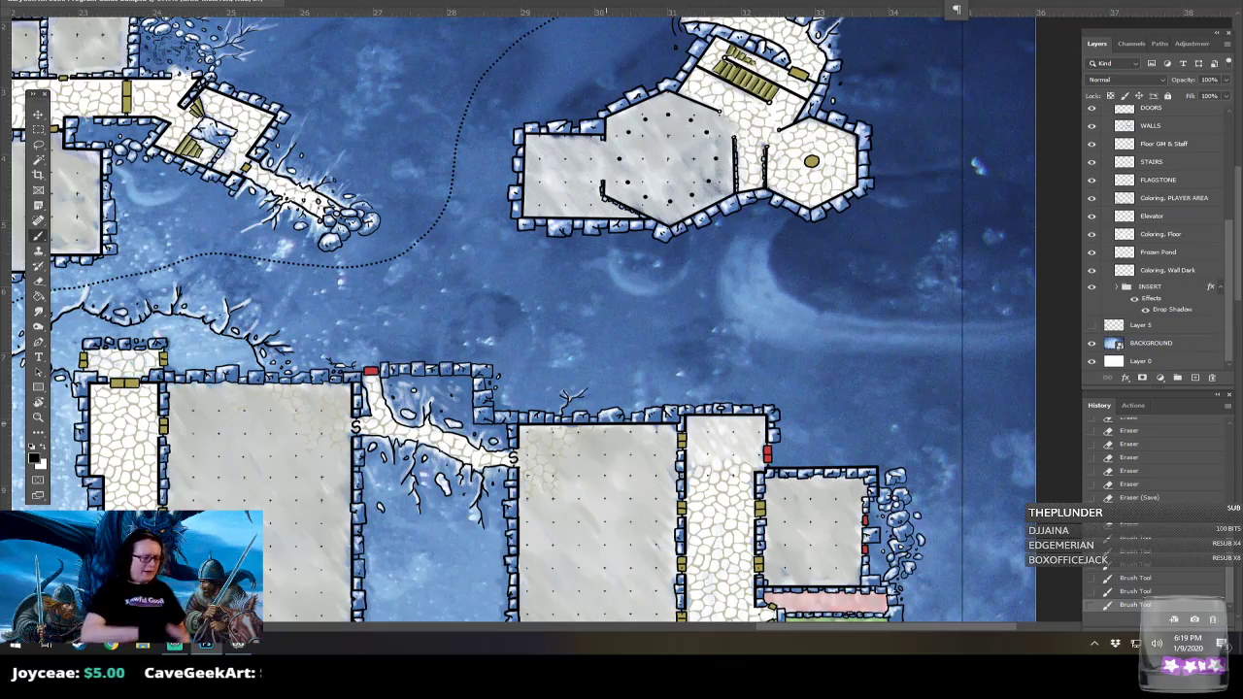
Look over the map from the eastern rooms to the frozen pond and central hall, ending at the northeastern hexagonal rooms.
{"action": "left_click_drag", "start_coordinate": [448, 340], "coordinate": [750, 408]}
{"action": "left_click_drag", "start_coordinate": [502, 340], "coordinate": [750, 367]}
{"action": "left_click_drag", "start_coordinate": [616, 406], "coordinate": [1029, 315]}
{"action": "left_click_drag", "start_coordinate": [417, 466], "coordinate": [719, 243]}
{"action": "left_click_drag", "start_coordinate": [606, 486], "coordinate": [576, 270]}
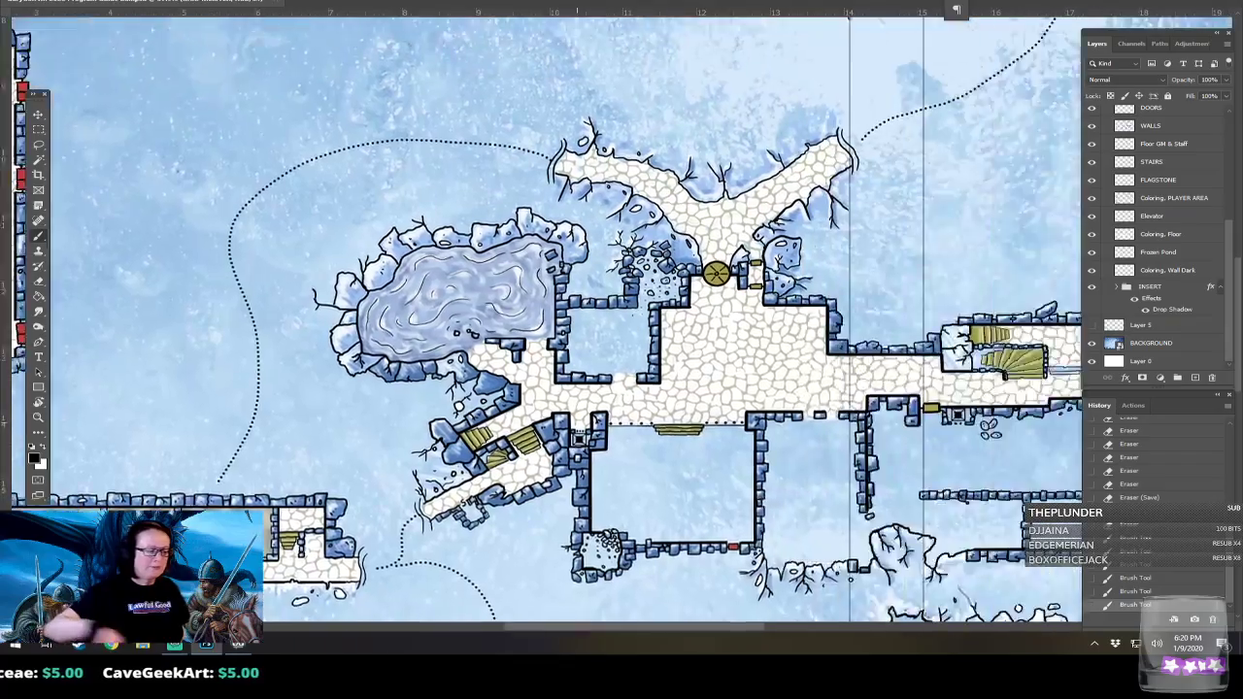
{"action": "left_click_drag", "start_coordinate": [984, 270], "coordinate": [368, 390]}
{"action": "left_click_drag", "start_coordinate": [1030, 194], "coordinate": [132, 460]}
{"action": "left_click_drag", "start_coordinate": [807, 146], "coordinate": [606, 406]}
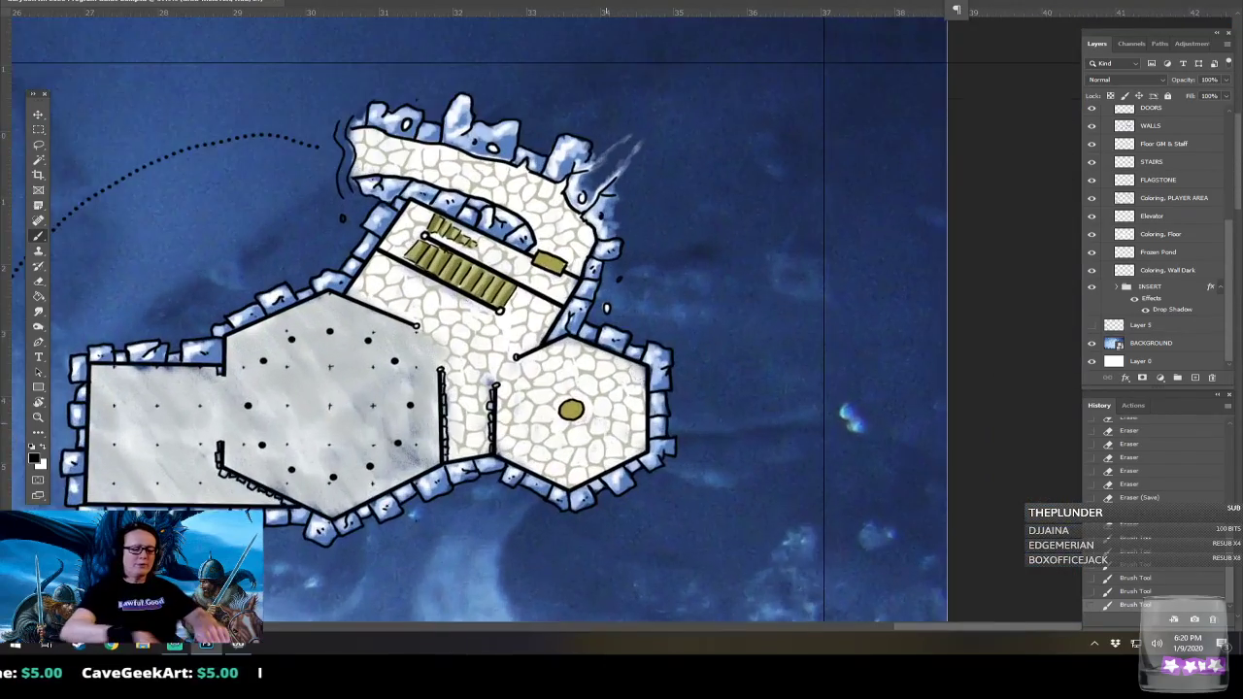
Add a new layer above Coloring, Floor and set the foreground color to c1bfab, sampled from the hexagonal flagstone room's grout.
{"action": "scroll", "coordinate": [421, 406], "scroll_direction": "up", "scroll_amount": 2}
{"action": "scroll", "coordinate": [606, 424], "scroll_direction": "right", "scroll_amount": 1}
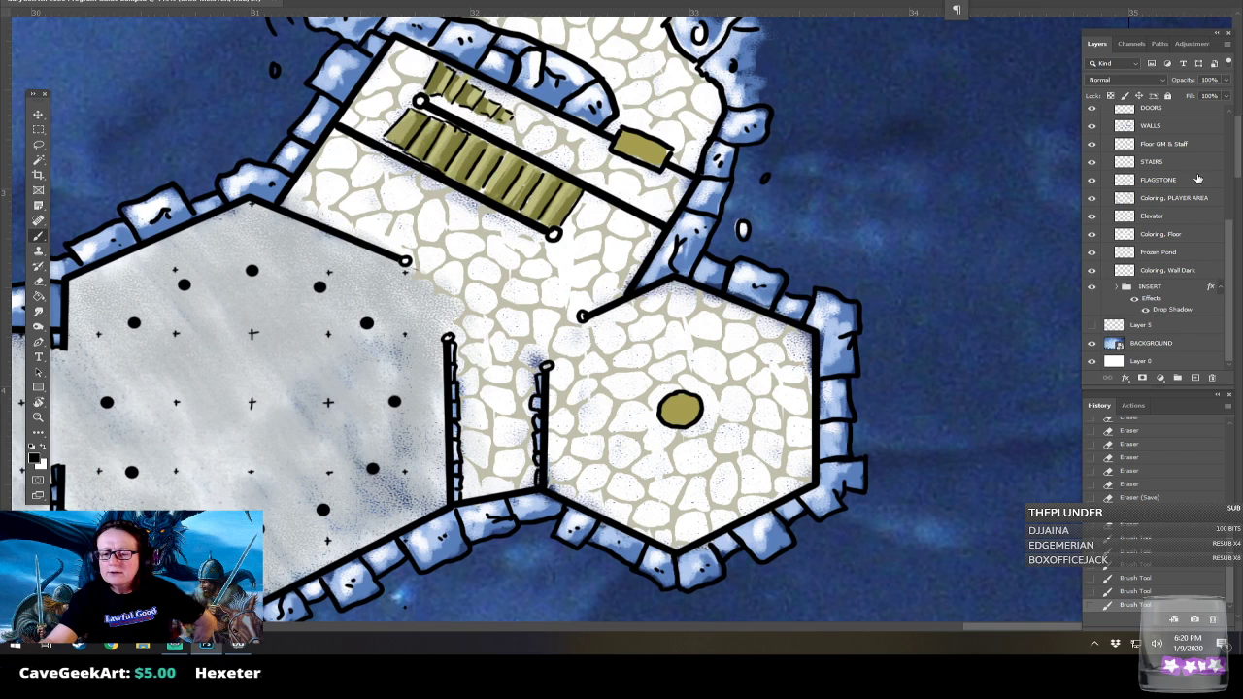
{"action": "left_click", "coordinate": [1173, 235]}
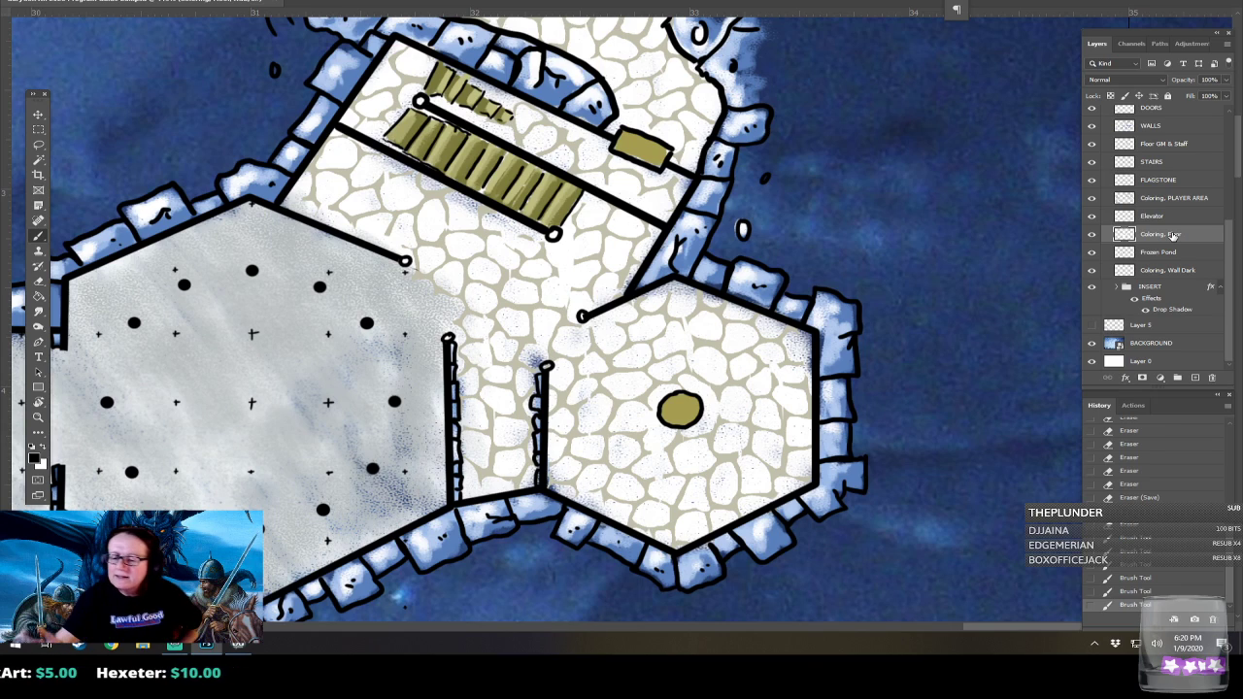
{"action": "left_click", "coordinate": [1188, 379]}
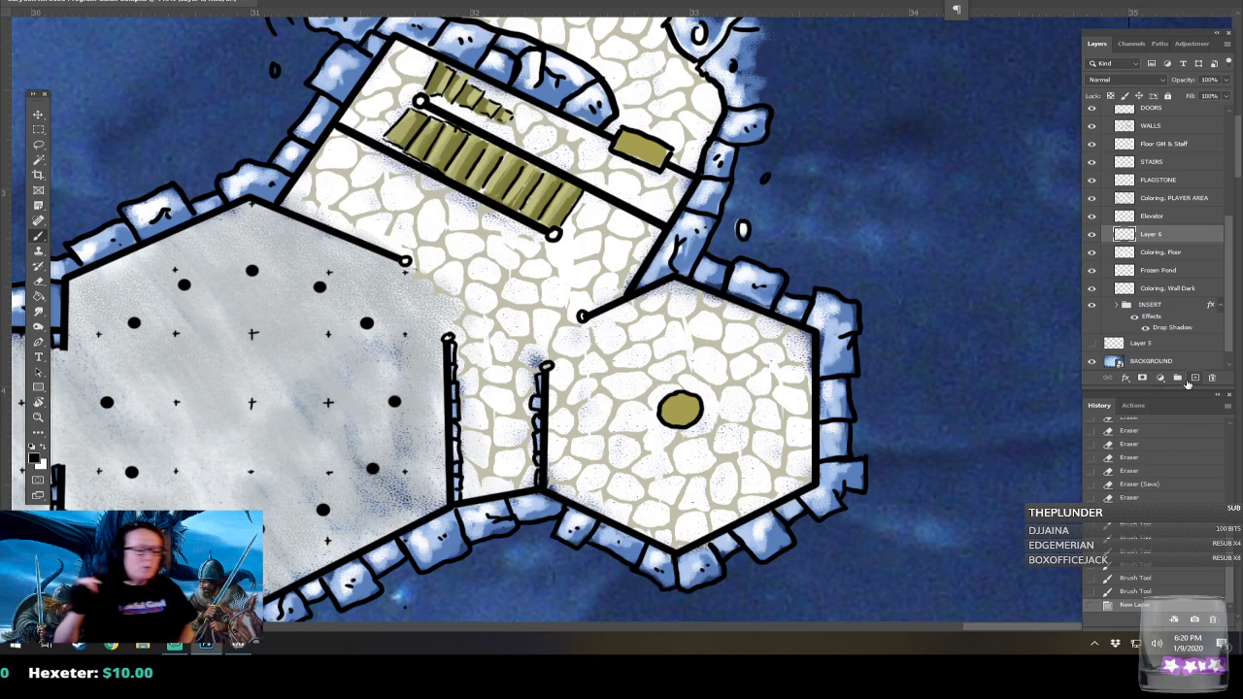
{"action": "left_click", "coordinate": [35, 457]}
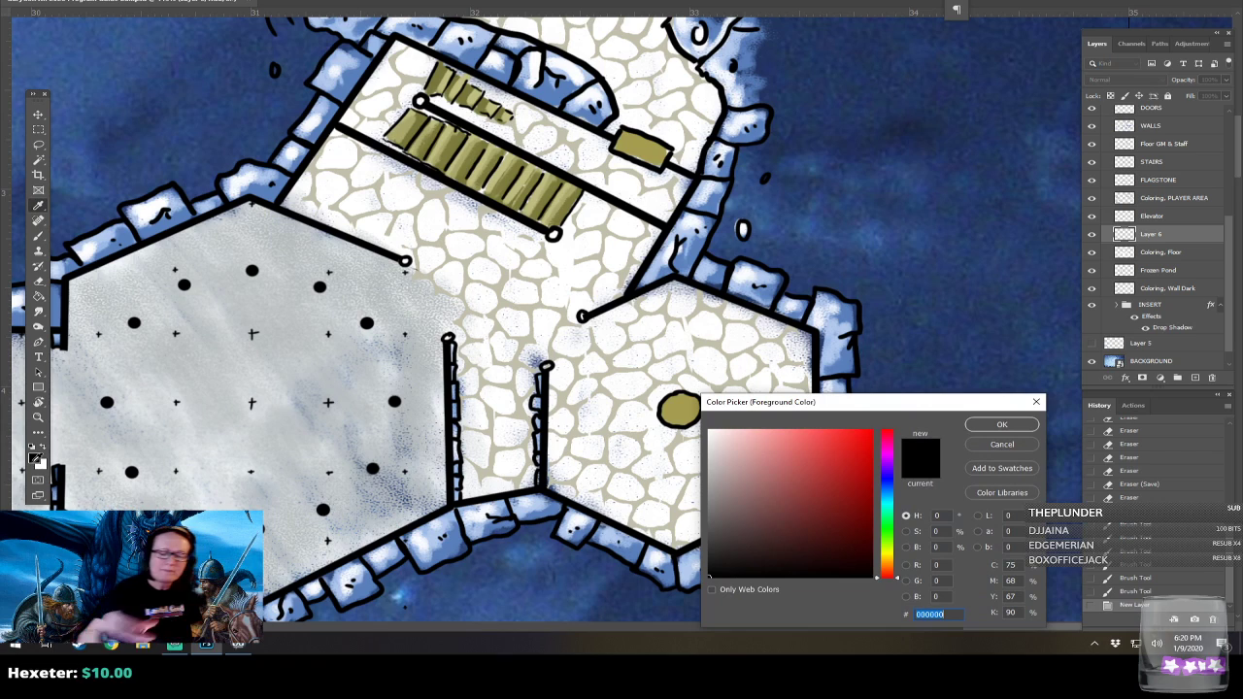
{"action": "left_click", "coordinate": [614, 365]}
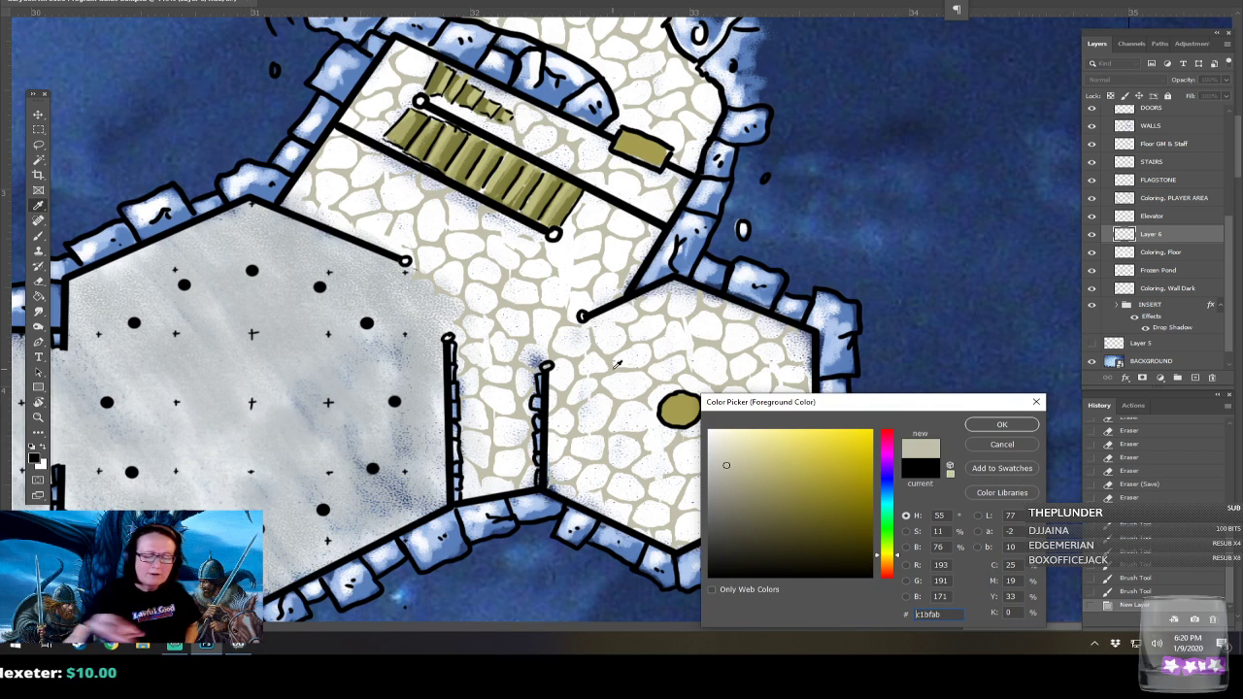
{"action": "left_click", "coordinate": [982, 423]}
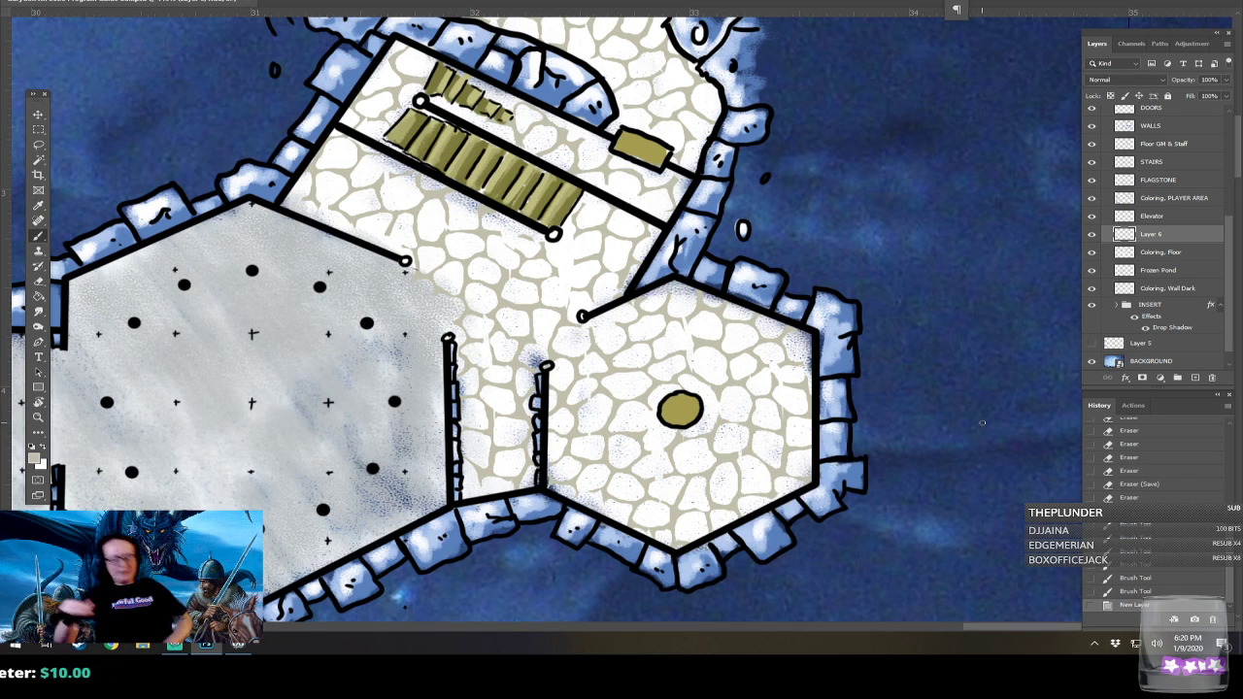
Paint scattered flagstones solid in the grout color across the hexagonal flagstone room with a resized Hard Round Pressure Size brush.
{"action": "left_click", "coordinate": [58, 2]}
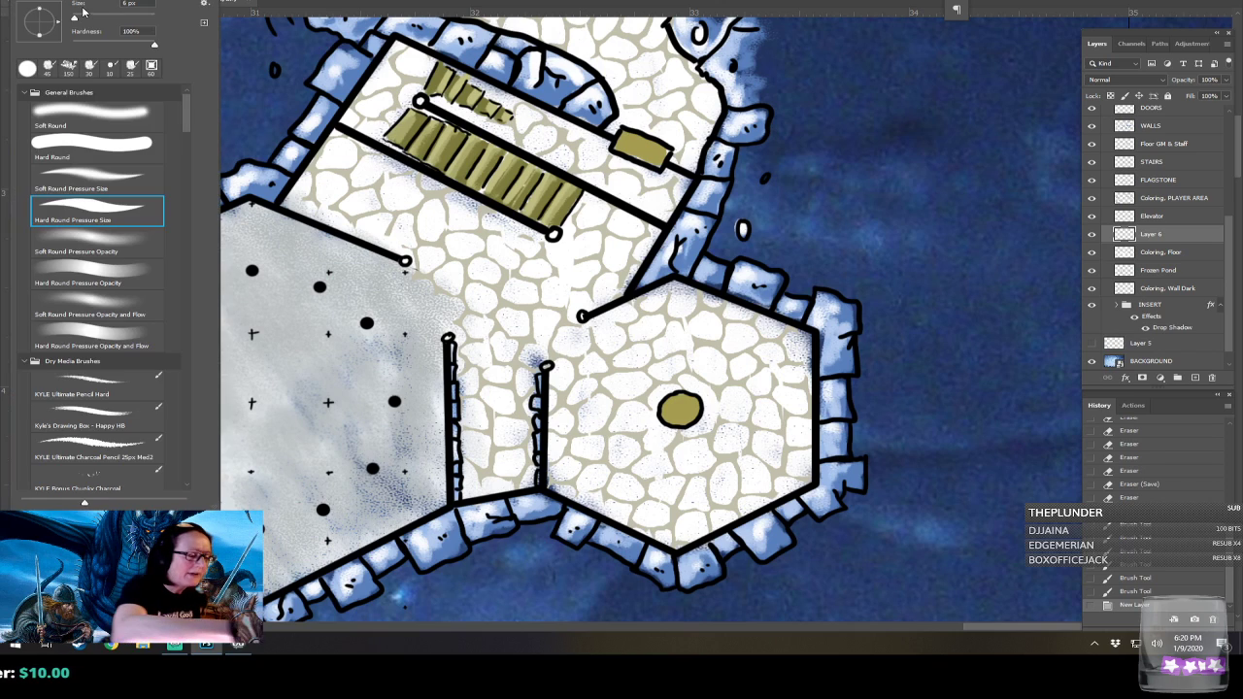
{"action": "left_click", "coordinate": [103, 420]}
{"action": "key", "text": "Return"}
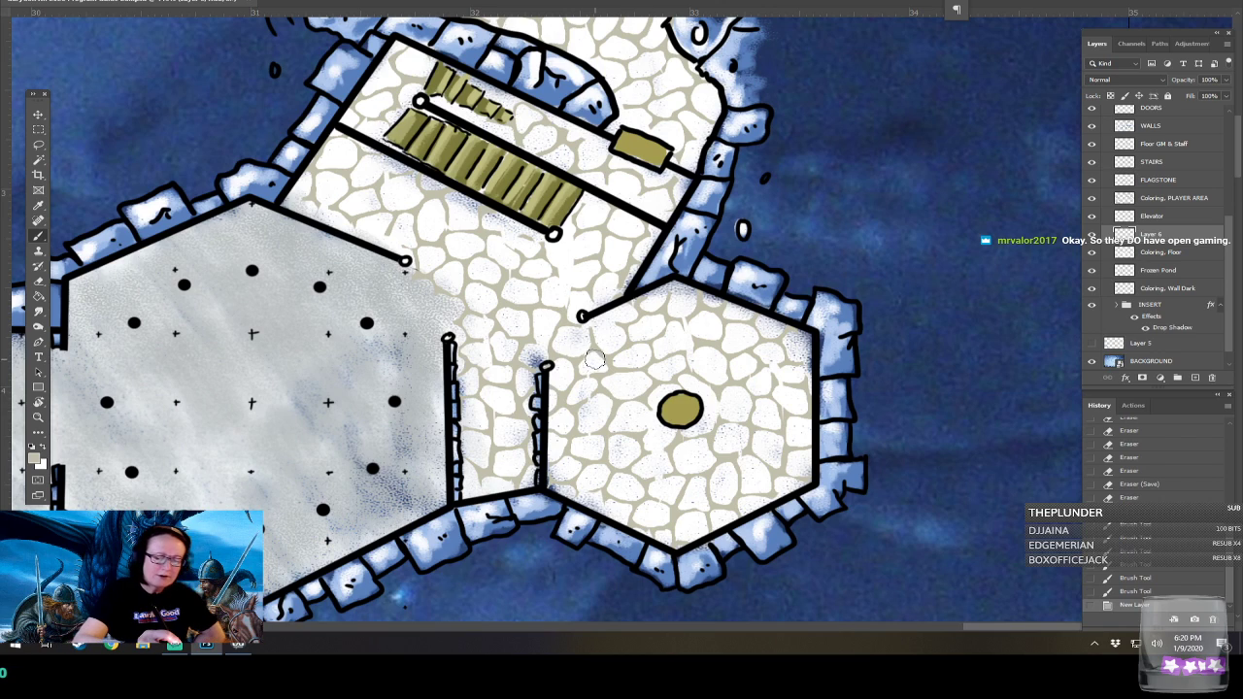
{"action": "mouse_move", "coordinate": [587, 369]}
{"action": "left_mouse_down"}
{"action": "mouse_move", "coordinate": [599, 370]}
{"action": "mouse_move", "coordinate": [592, 359]}
{"action": "left_mouse_up"}
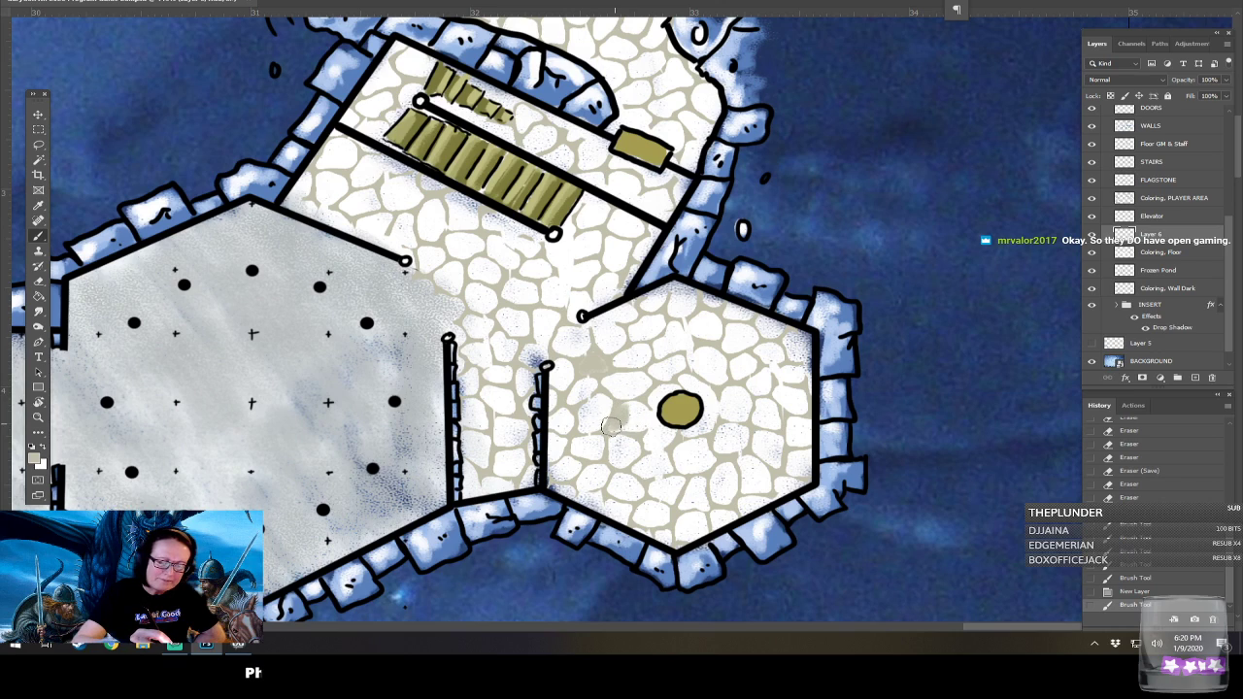
{"action": "left_click_drag", "start_coordinate": [642, 425], "coordinate": [635, 408]}
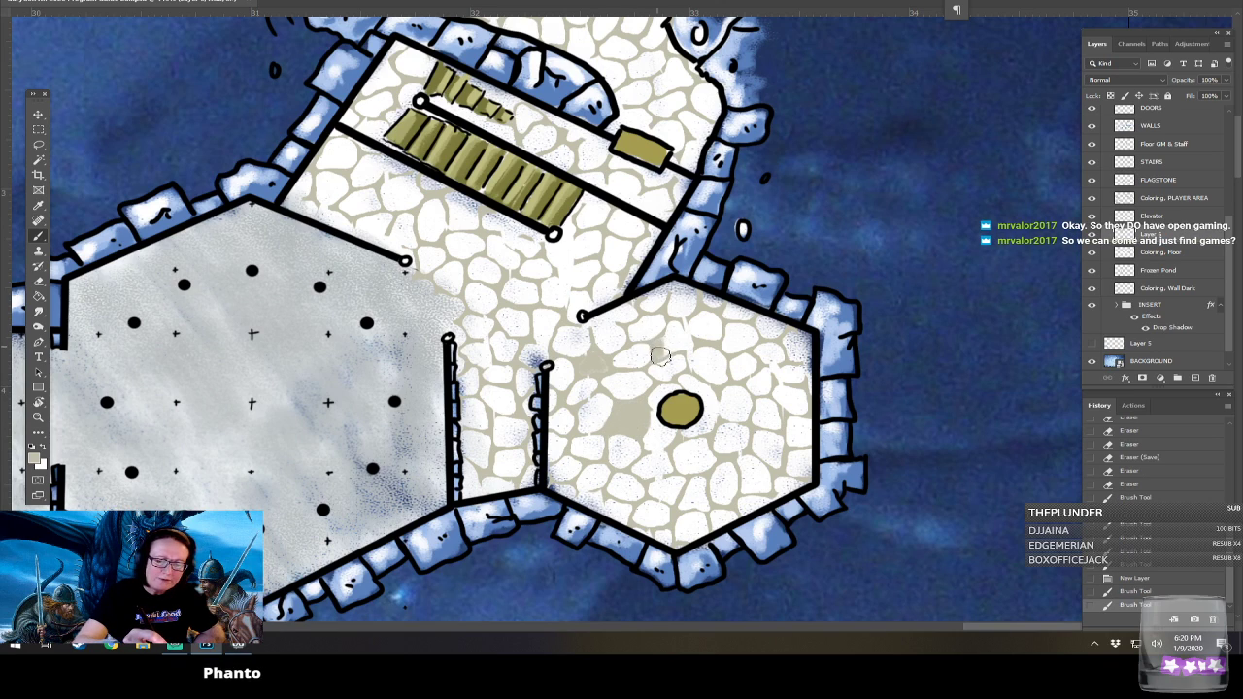
{"action": "mouse_move", "coordinate": [681, 337]}
{"action": "left_mouse_down"}
{"action": "mouse_move", "coordinate": [677, 326]}
{"action": "mouse_move", "coordinate": [666, 348]}
{"action": "left_mouse_up"}
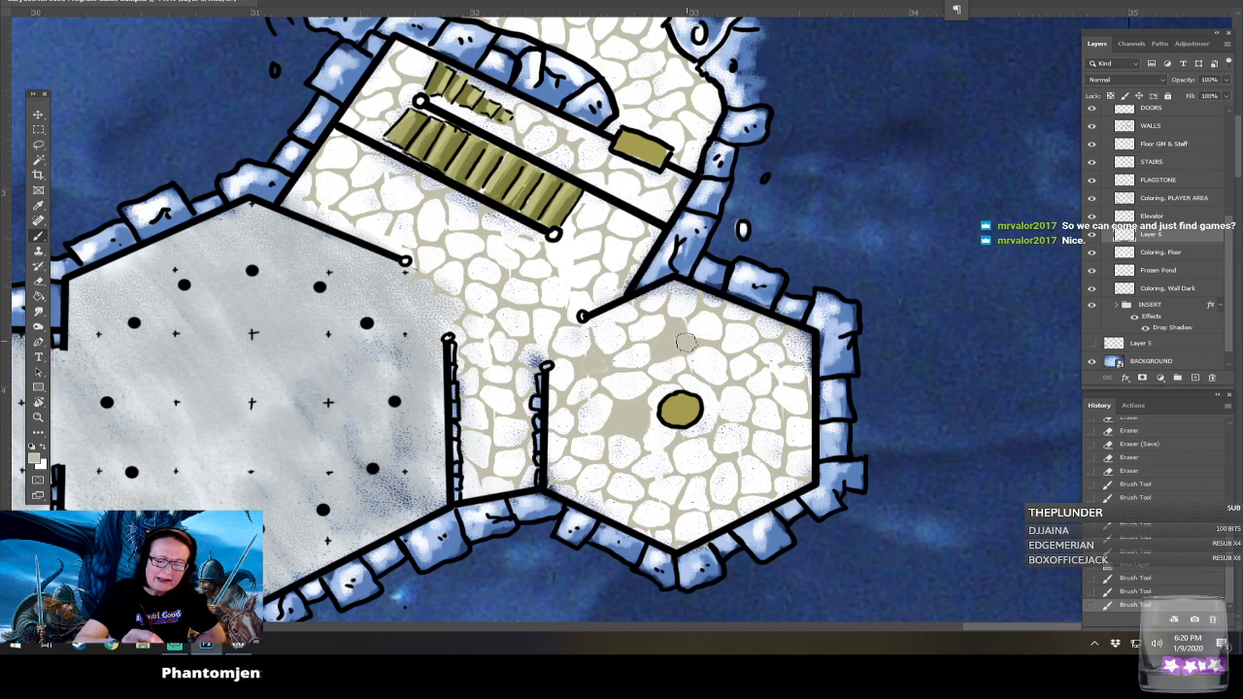
{"action": "left_click", "coordinate": [680, 336]}
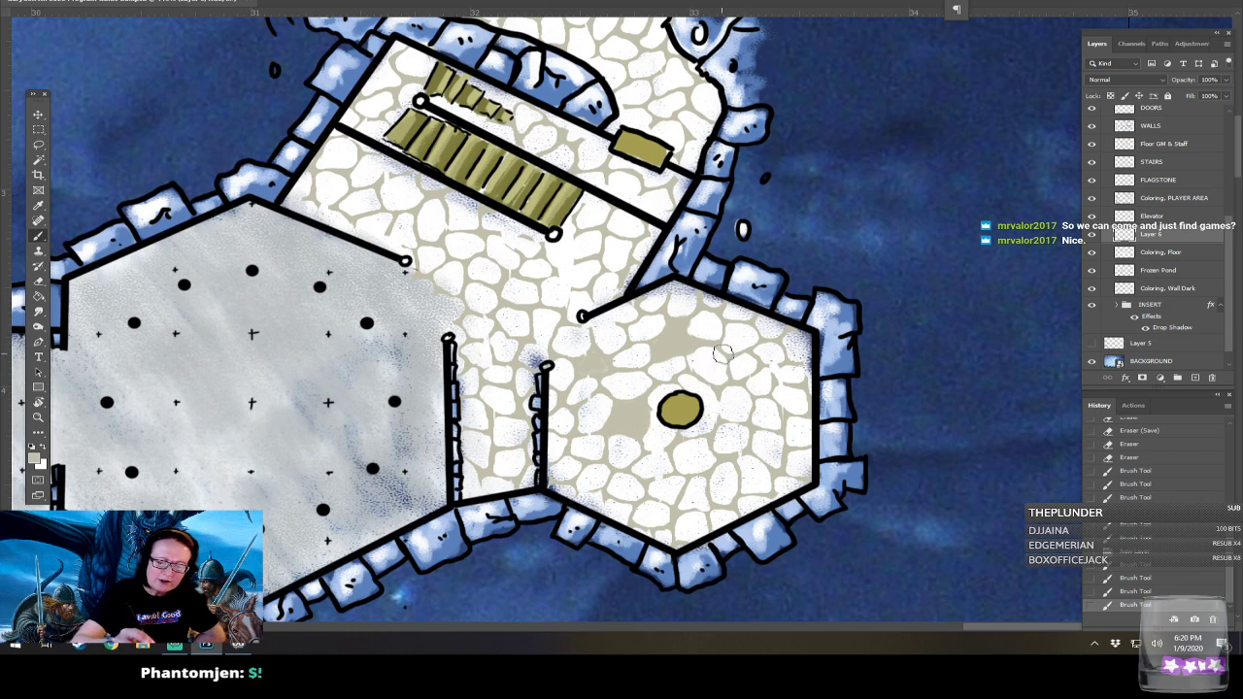
{"action": "left_click_drag", "start_coordinate": [740, 377], "coordinate": [745, 364]}
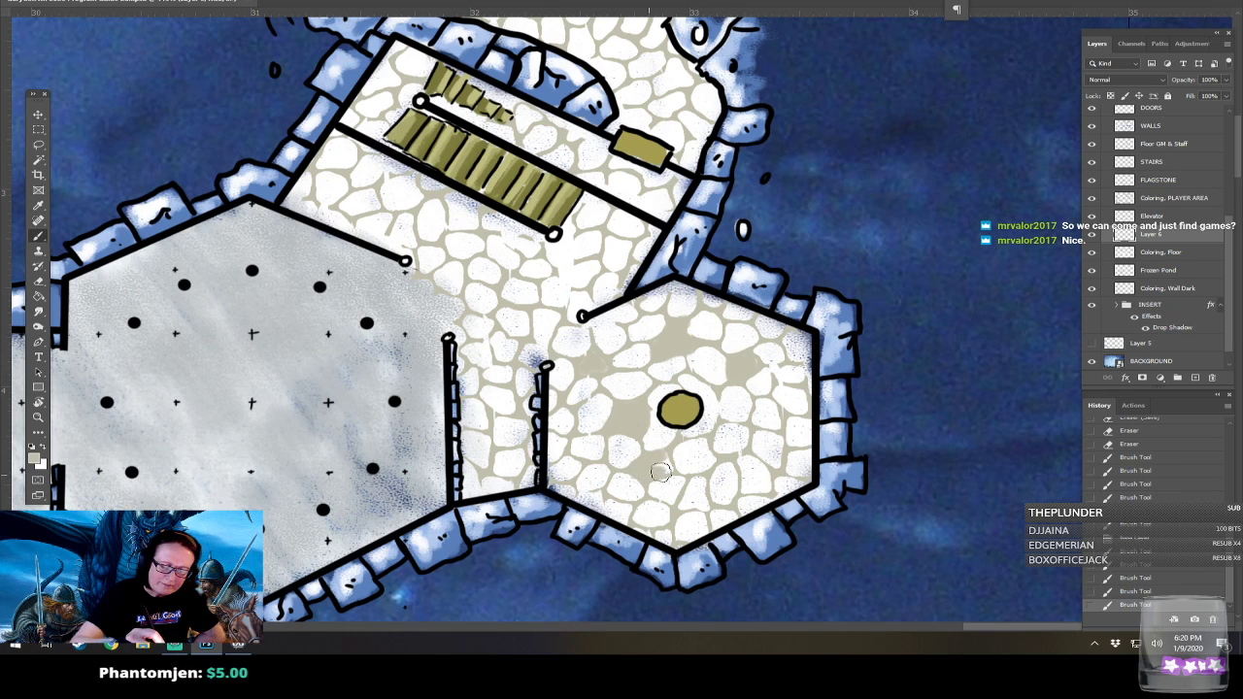
{"action": "left_click_drag", "start_coordinate": [588, 443], "coordinate": [593, 447]}
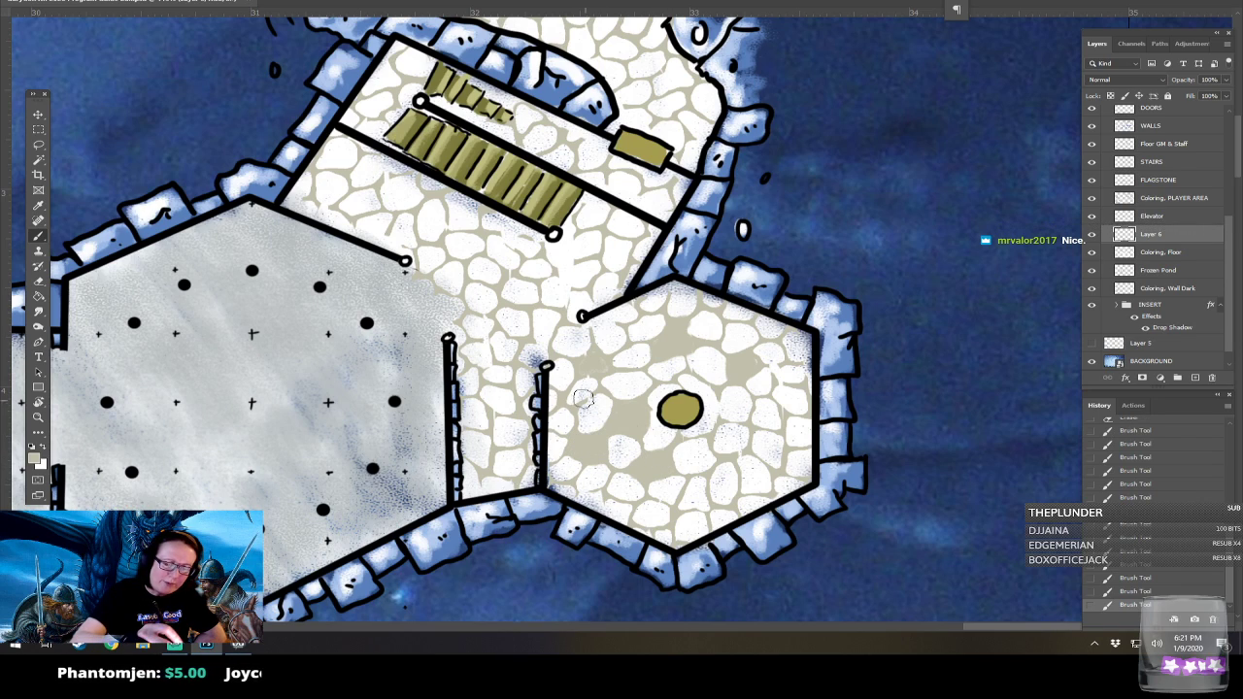
{"action": "mouse_move", "coordinate": [576, 388]}
{"action": "left_mouse_down"}
{"action": "mouse_move", "coordinate": [584, 397]}
{"action": "mouse_move", "coordinate": [594, 378]}
{"action": "left_mouse_up"}
{"action": "mouse_move", "coordinate": [735, 392]}
{"action": "left_mouse_down"}
{"action": "mouse_move", "coordinate": [724, 412]}
{"action": "mouse_move", "coordinate": [745, 401]}
{"action": "mouse_move", "coordinate": [773, 442]}
{"action": "mouse_move", "coordinate": [757, 430]}
{"action": "mouse_move", "coordinate": [765, 455]}
{"action": "mouse_move", "coordinate": [776, 457]}
{"action": "mouse_move", "coordinate": [767, 442]}
{"action": "mouse_move", "coordinate": [717, 484]}
{"action": "mouse_move", "coordinate": [696, 481]}
{"action": "mouse_move", "coordinate": [691, 507]}
{"action": "mouse_move", "coordinate": [703, 497]}
{"action": "mouse_move", "coordinate": [630, 501]}
{"action": "mouse_move", "coordinate": [637, 516]}
{"action": "mouse_move", "coordinate": [663, 520]}
{"action": "mouse_move", "coordinate": [650, 511]}
{"action": "mouse_move", "coordinate": [762, 354]}
{"action": "mouse_move", "coordinate": [888, 311]}
{"action": "left_mouse_up"}
Paint scattered flagstones in the grout color along the eastern north-south corridor, beside the large grey room.
{"action": "scroll", "coordinate": [650, 511], "scroll_direction": "down", "scroll_amount": 8}
{"action": "scroll", "coordinate": [650, 511], "scroll_direction": "up", "scroll_amount": 2}
{"action": "scroll", "coordinate": [758, 379], "scroll_direction": "down", "scroll_amount": 4}
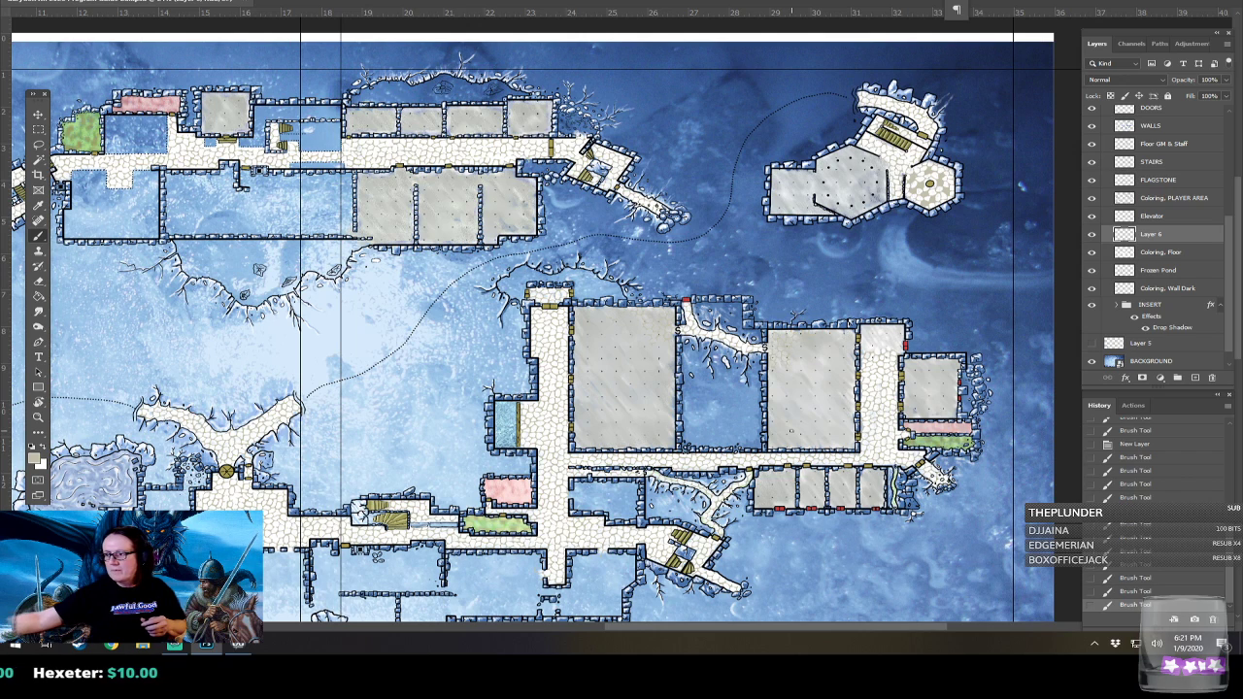
{"action": "left_click_drag", "start_coordinate": [791, 430], "coordinate": [645, 446]}
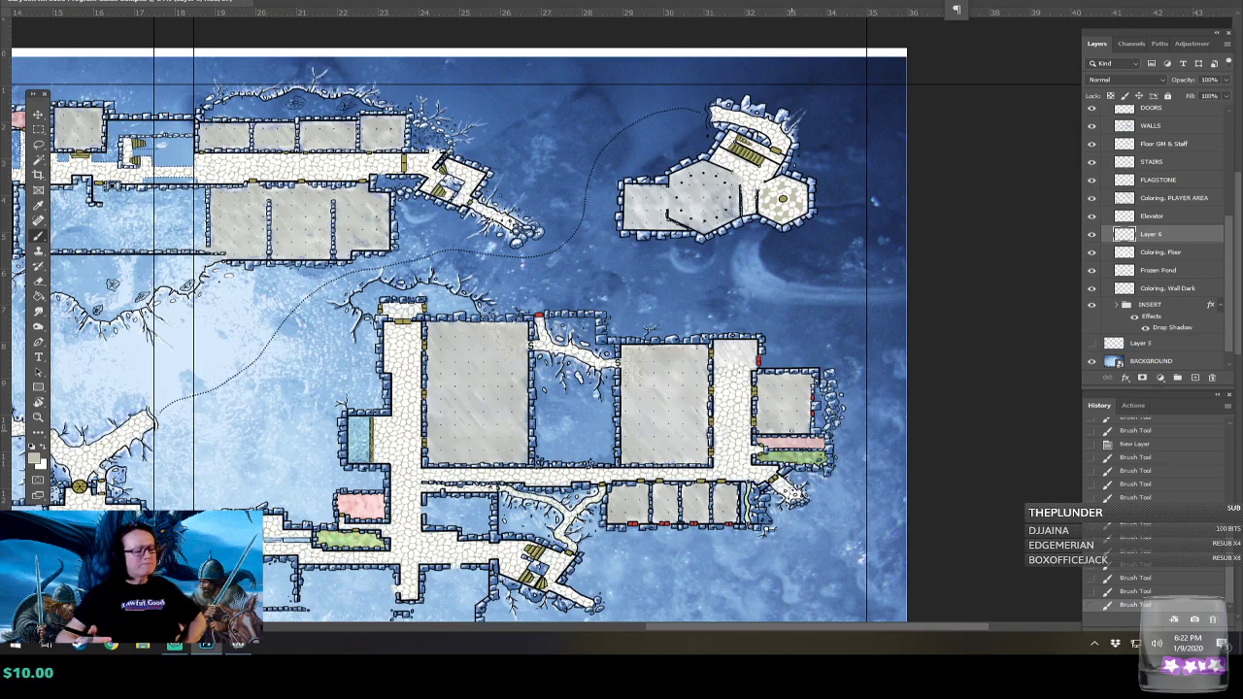
{"action": "scroll", "coordinate": [791, 431], "scroll_direction": "up", "scroll_amount": 5}
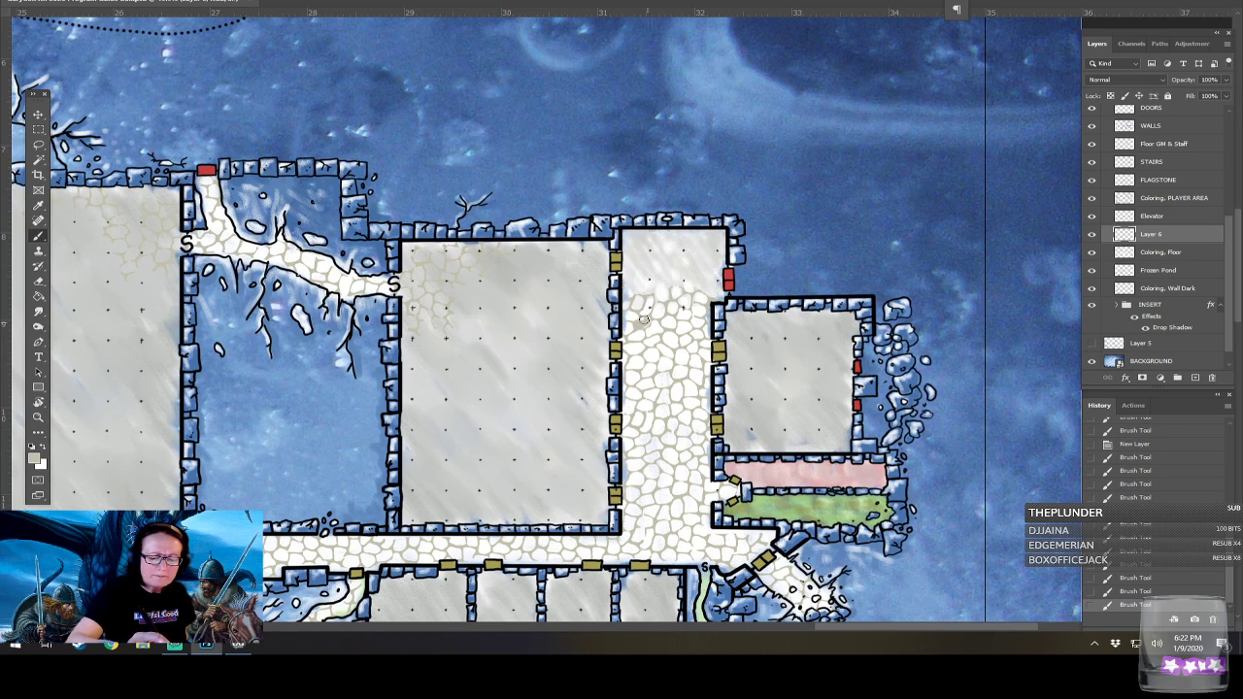
{"action": "left_click", "coordinate": [647, 324]}
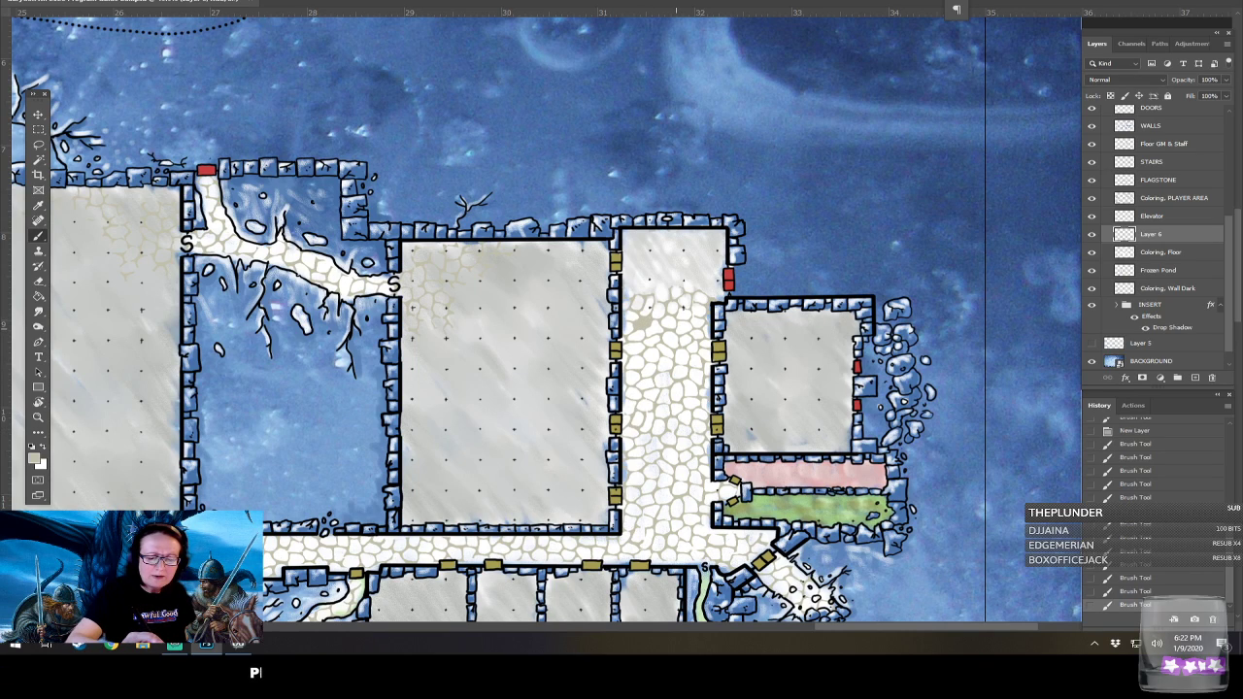
{"action": "left_click_drag", "start_coordinate": [664, 323], "coordinate": [691, 334]}
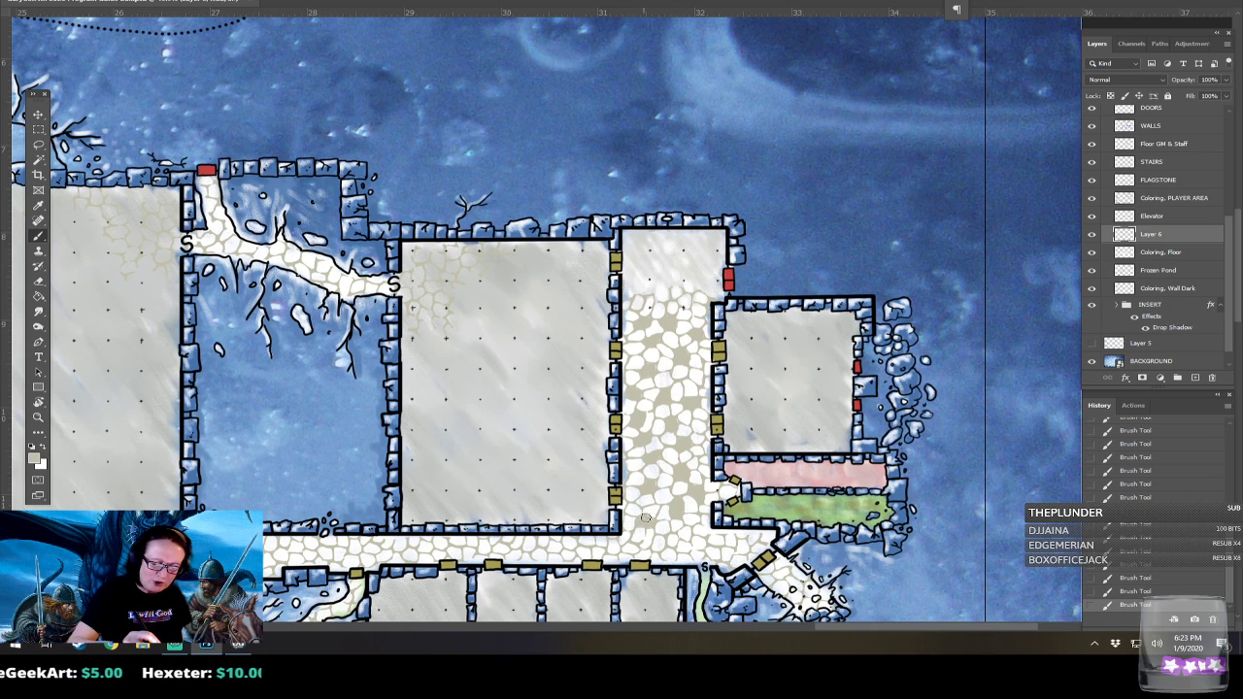
Examine how the colored flagstones in the eastern corridor and the hexagonal room look against the rest of the map.
{"action": "scroll", "coordinate": [647, 522], "scroll_direction": "down", "scroll_amount": 8}
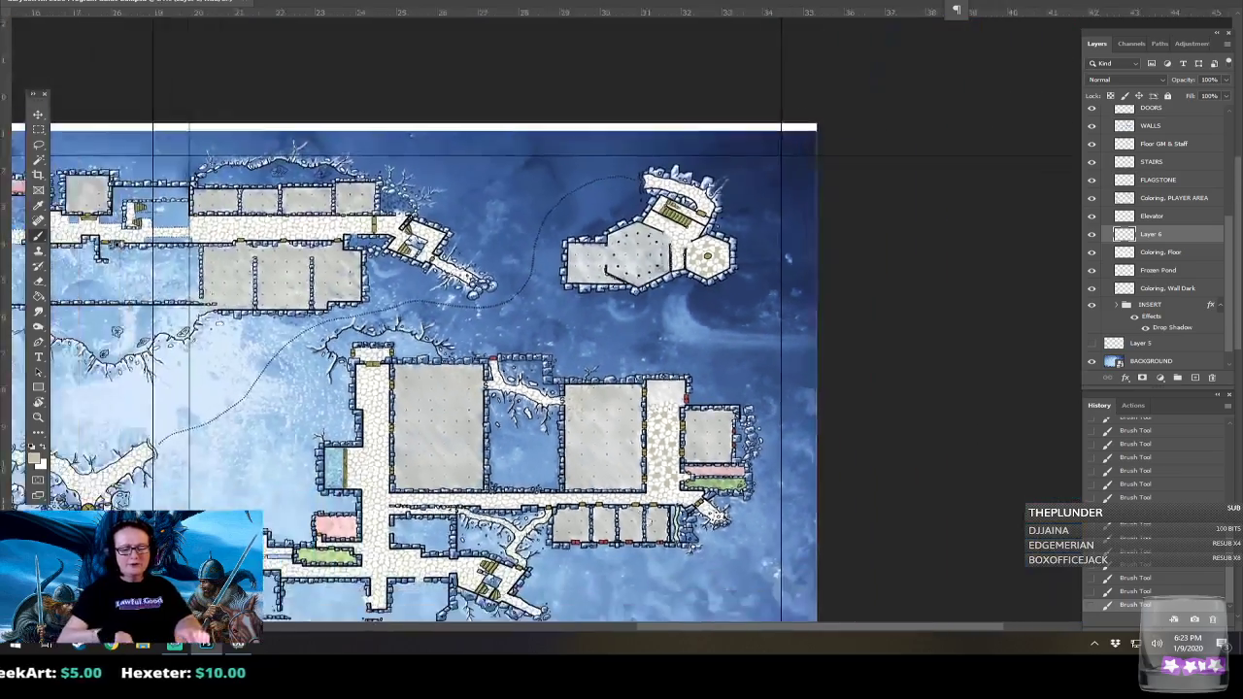
{"action": "scroll", "coordinate": [647, 522], "scroll_direction": "up", "scroll_amount": 3}
{"action": "left_click_drag", "start_coordinate": [647, 523], "coordinate": [867, 606]}
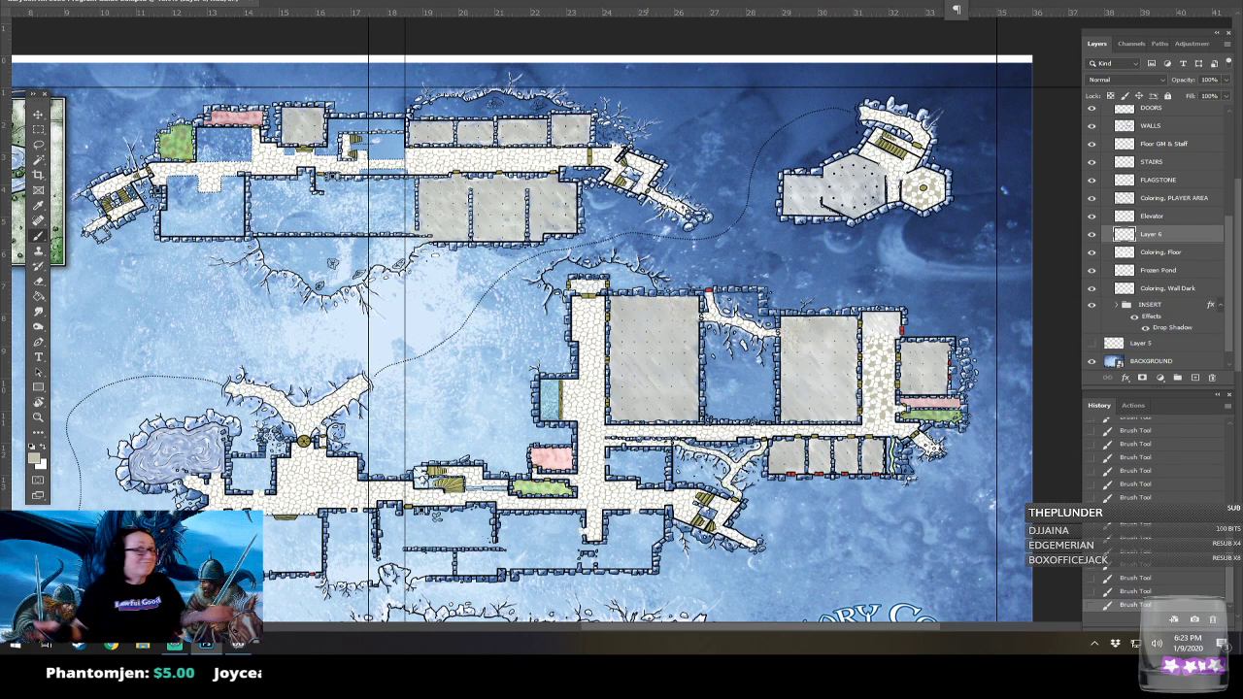
{"action": "left_click_drag", "start_coordinate": [616, 156], "coordinate": [698, 176]}
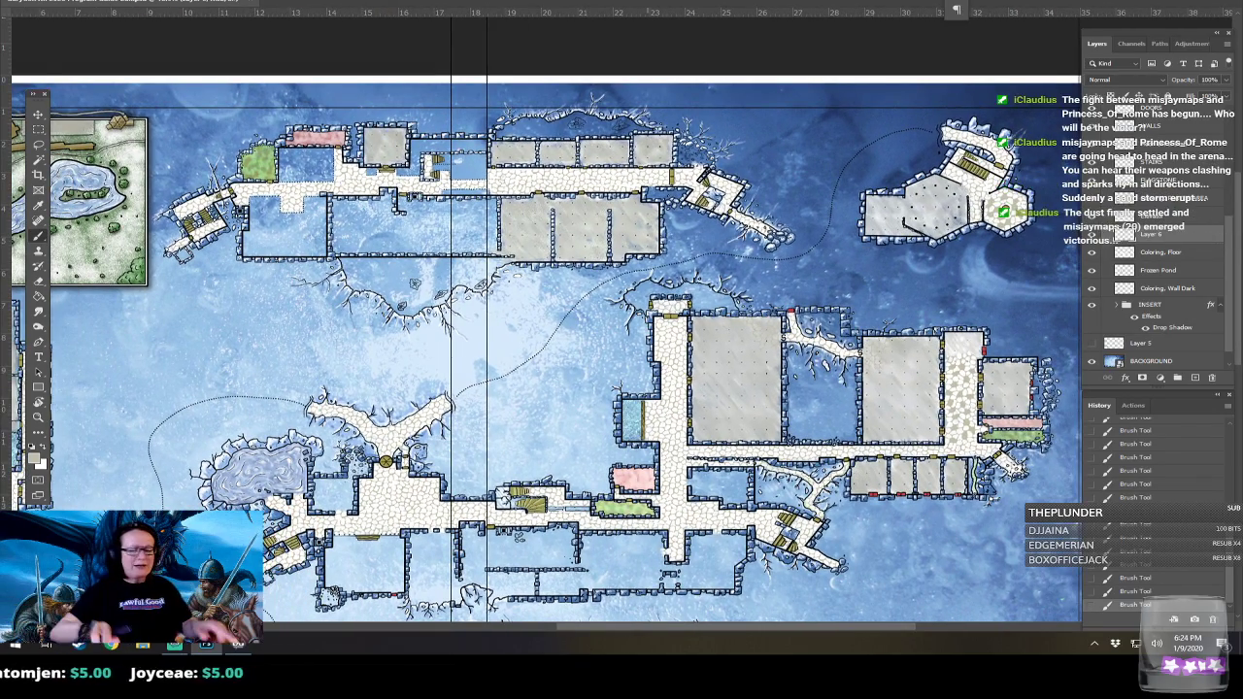
{"action": "scroll", "coordinate": [819, 543], "scroll_direction": "down", "scroll_amount": 2}
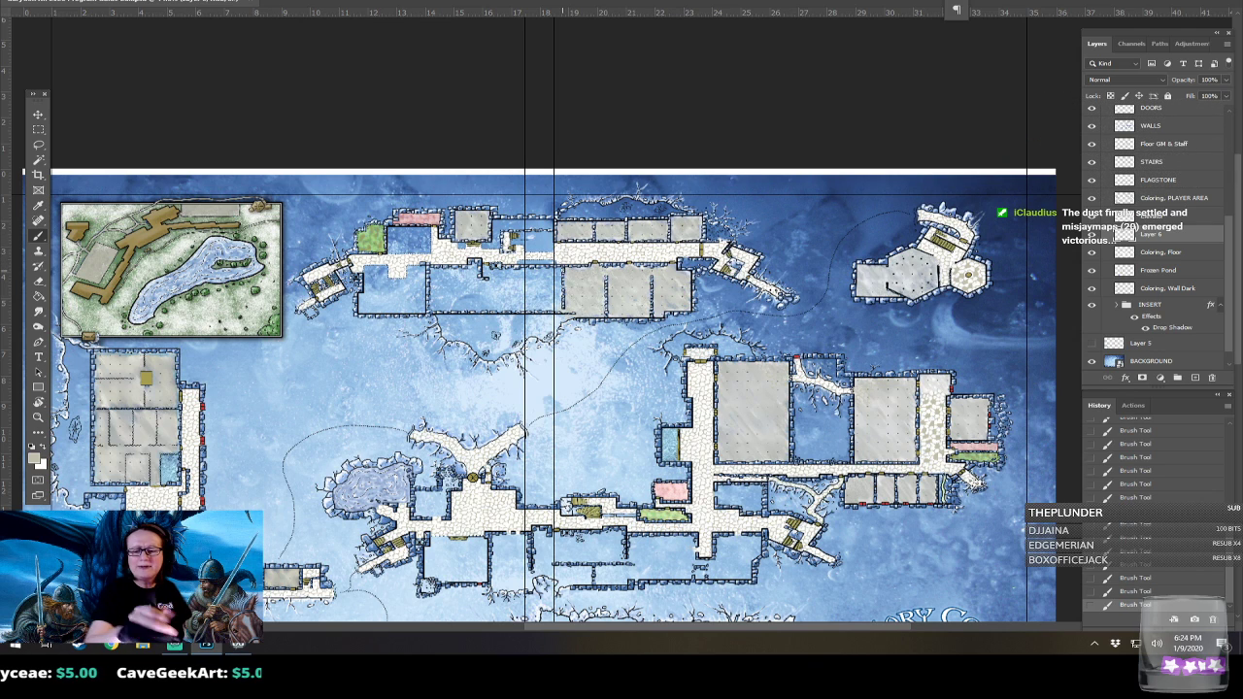
{"action": "left_click_drag", "start_coordinate": [973, 280], "coordinate": [883, 264]}
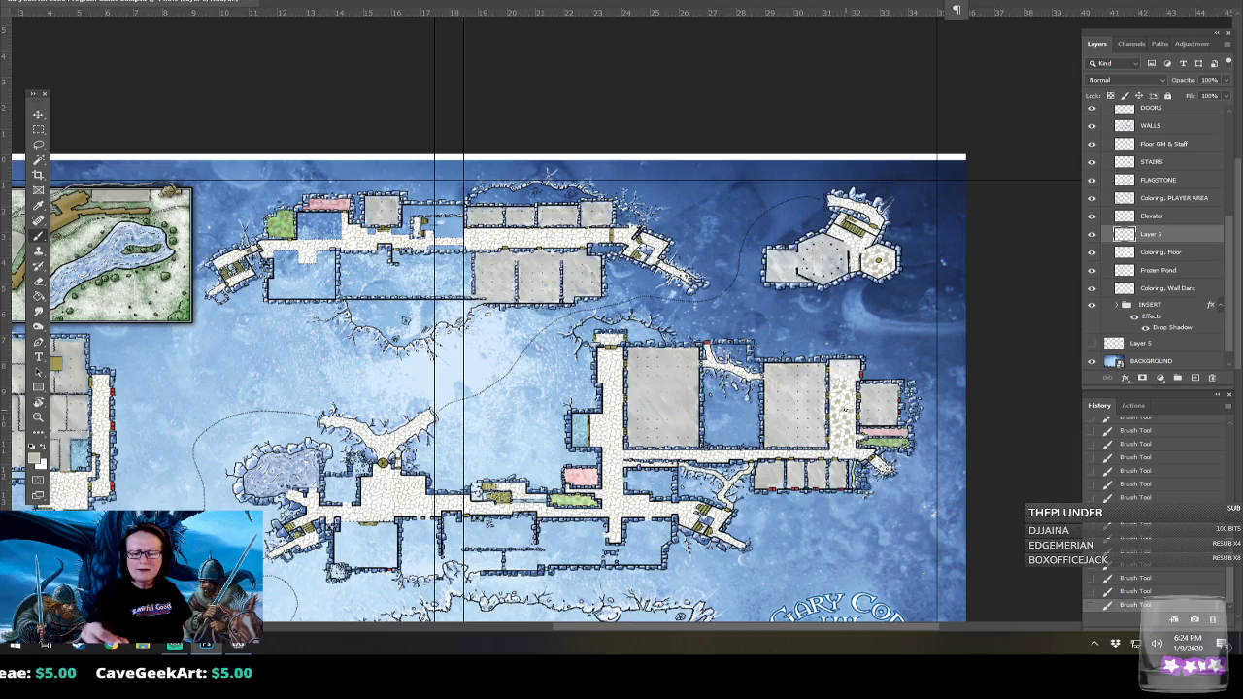
{"action": "left_click_drag", "start_coordinate": [536, 247], "coordinate": [569, 228]}
{"action": "scroll", "coordinate": [536, 246], "scroll_direction": "up", "scroll_amount": 3}
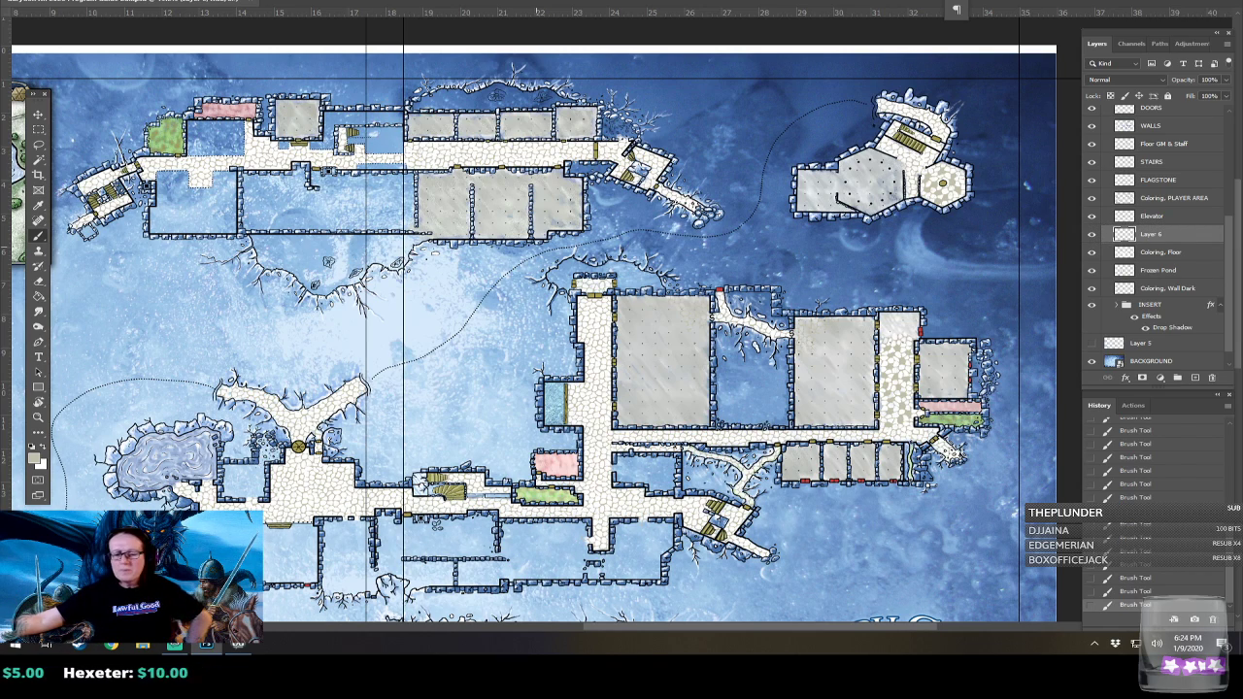
{"action": "scroll", "coordinate": [544, 320], "scroll_direction": "right", "scroll_amount": 3}
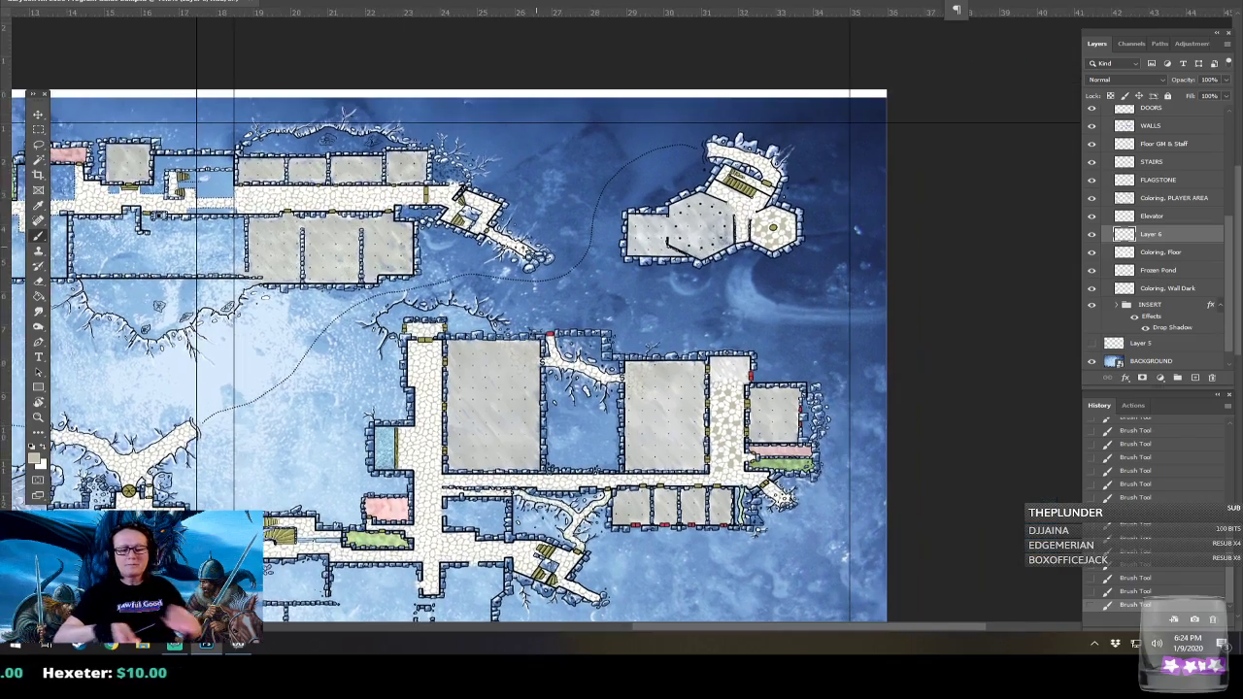
{"action": "scroll", "coordinate": [702, 396], "scroll_direction": "up", "scroll_amount": 3}
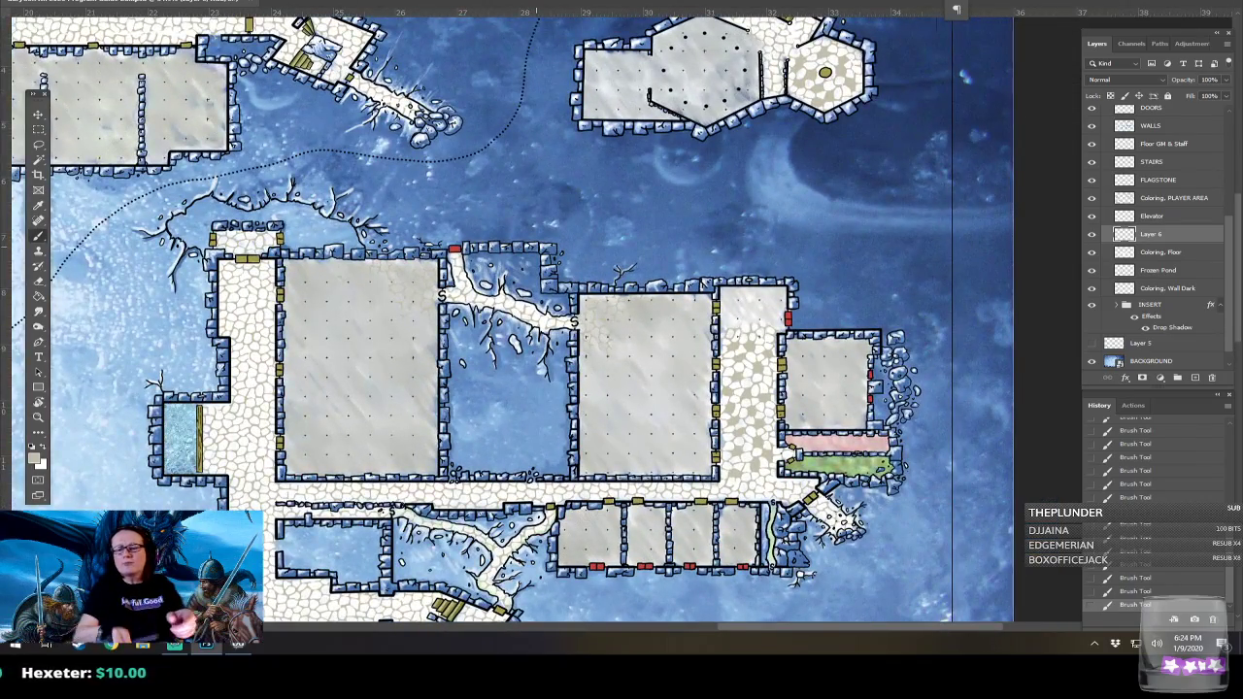
{"action": "left_click_drag", "start_coordinate": [536, 320], "coordinate": [480, 347]}
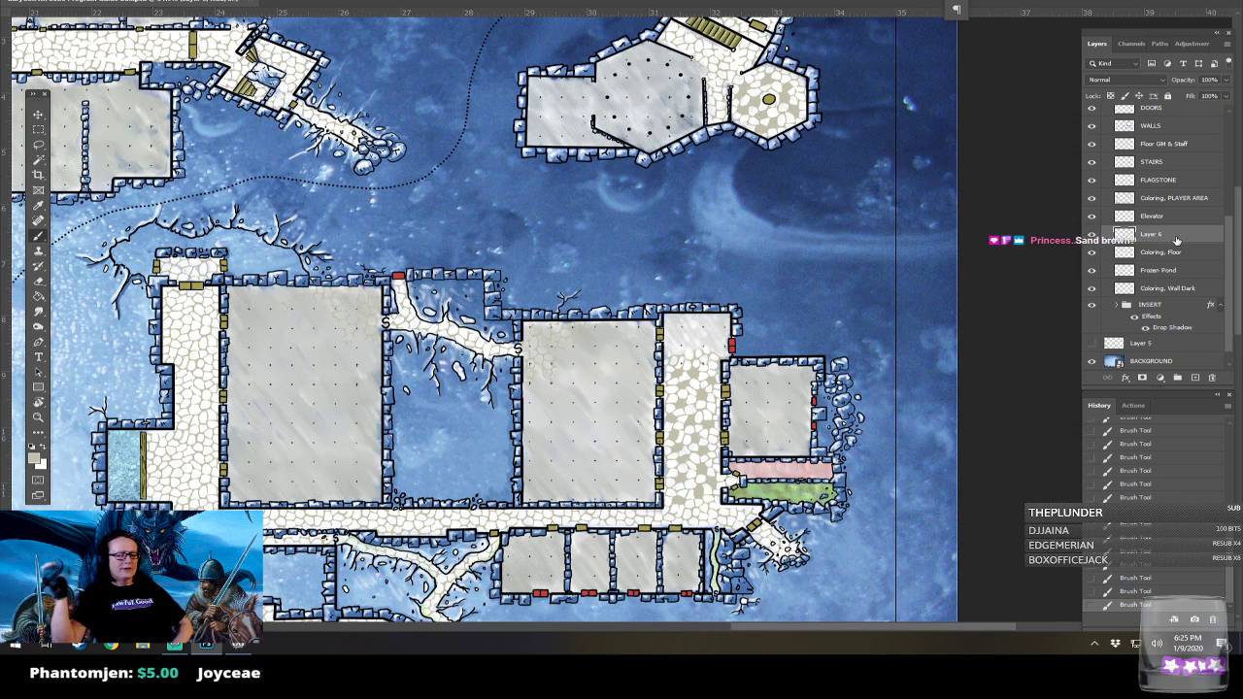
Try Layer 6 at 55% opacity, compare it across the map, and restore the layer to 100%.
{"action": "left_click", "coordinate": [1226, 80]}
{"action": "left_click", "coordinate": [1198, 93]}
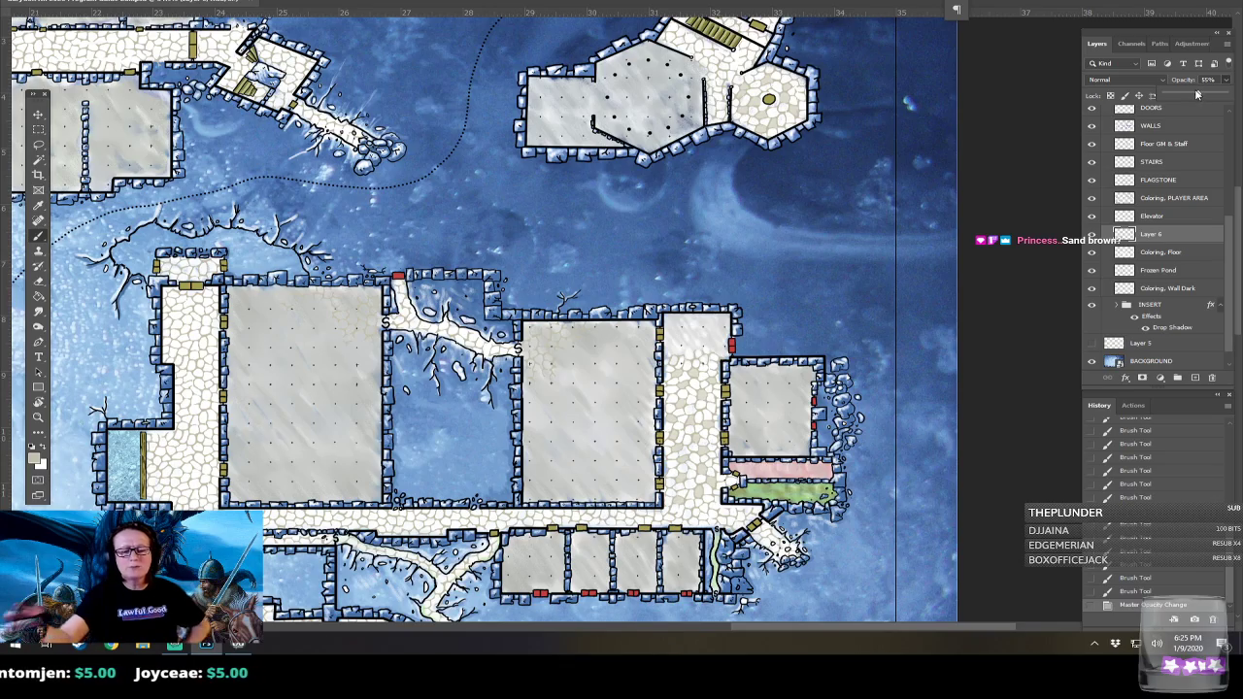
{"action": "scroll", "coordinate": [855, 560], "scroll_direction": "down", "scroll_amount": 4}
{"action": "left_click_drag", "start_coordinate": [855, 559], "coordinate": [927, 486]}
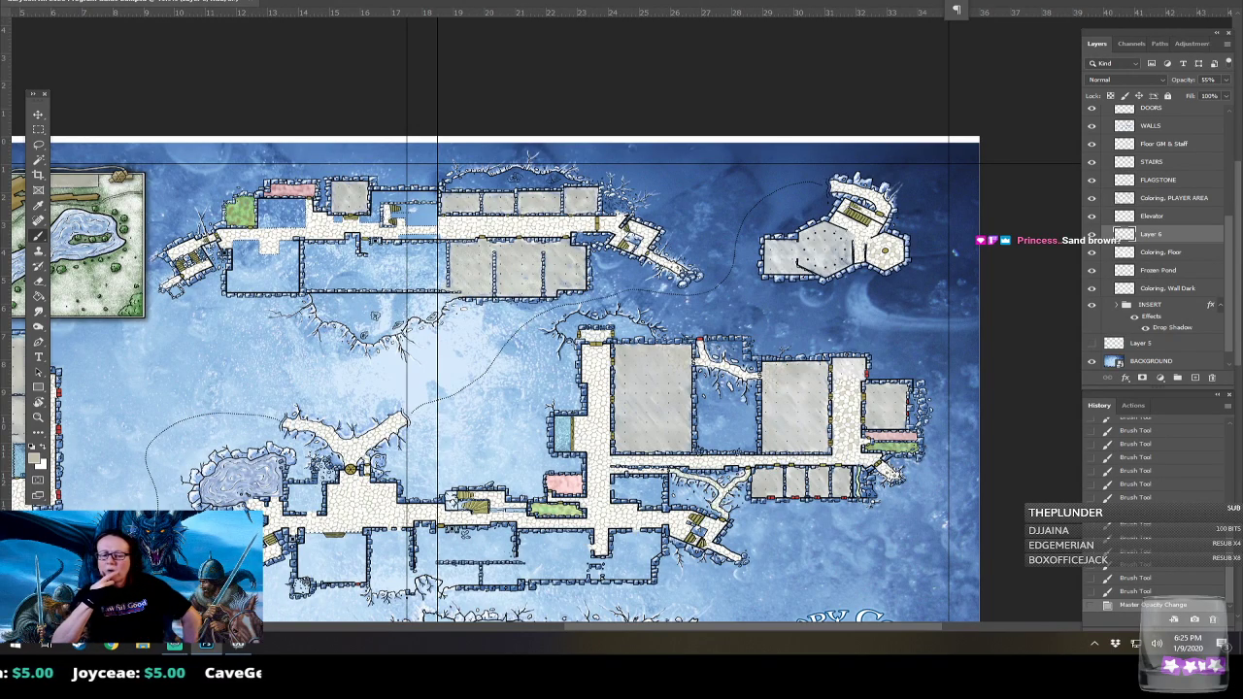
{"action": "scroll", "coordinate": [519, 607], "scroll_direction": "up", "scroll_amount": 2}
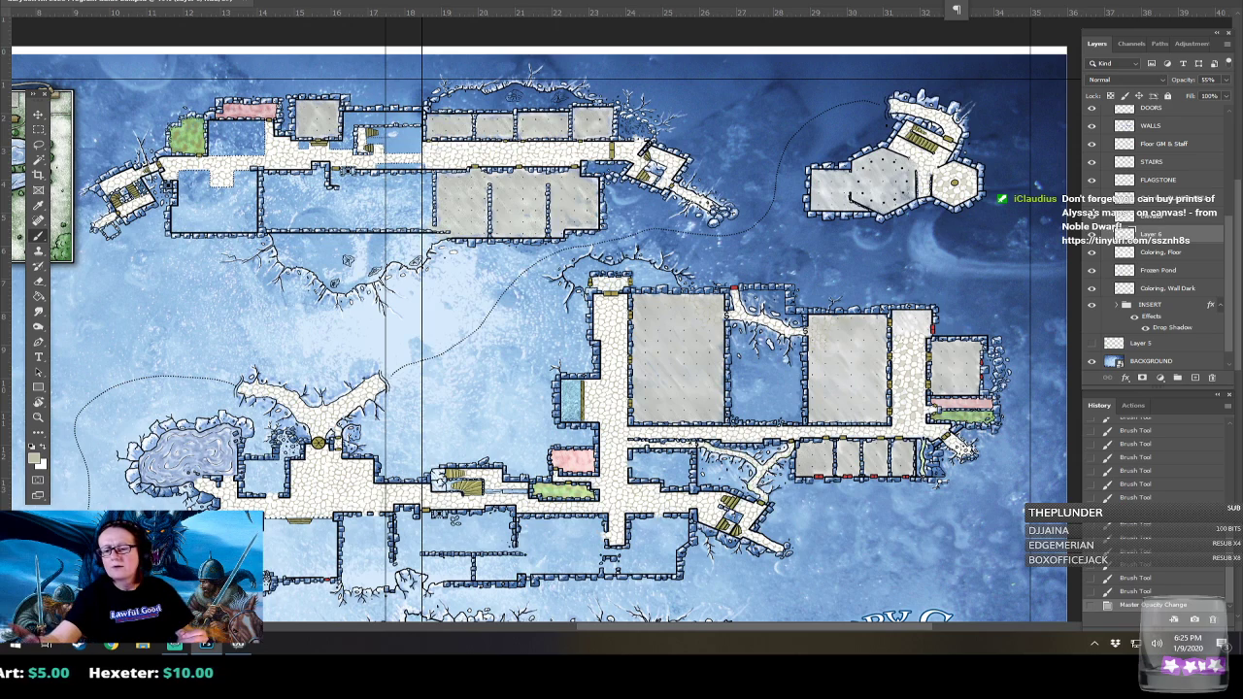
{"action": "left_click_drag", "start_coordinate": [1198, 95], "coordinate": [1224, 96]}
Set the foreground color to b0ad8a and paint a flagstone at the south end of the eastern corridor with it.
{"action": "left_click_drag", "start_coordinate": [899, 393], "coordinate": [765, 427]}
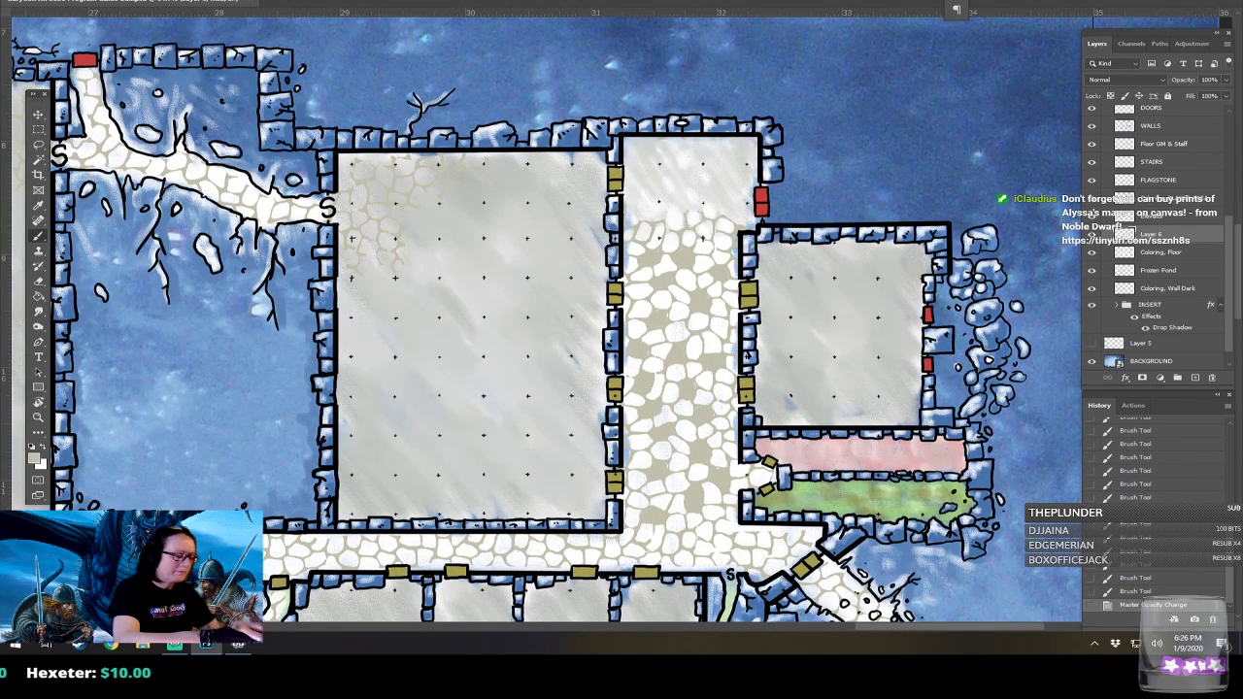
{"action": "left_click", "coordinate": [35, 457]}
{"action": "left_click", "coordinate": [736, 442]}
{"action": "left_click_drag", "start_coordinate": [735, 442], "coordinate": [754, 471]}
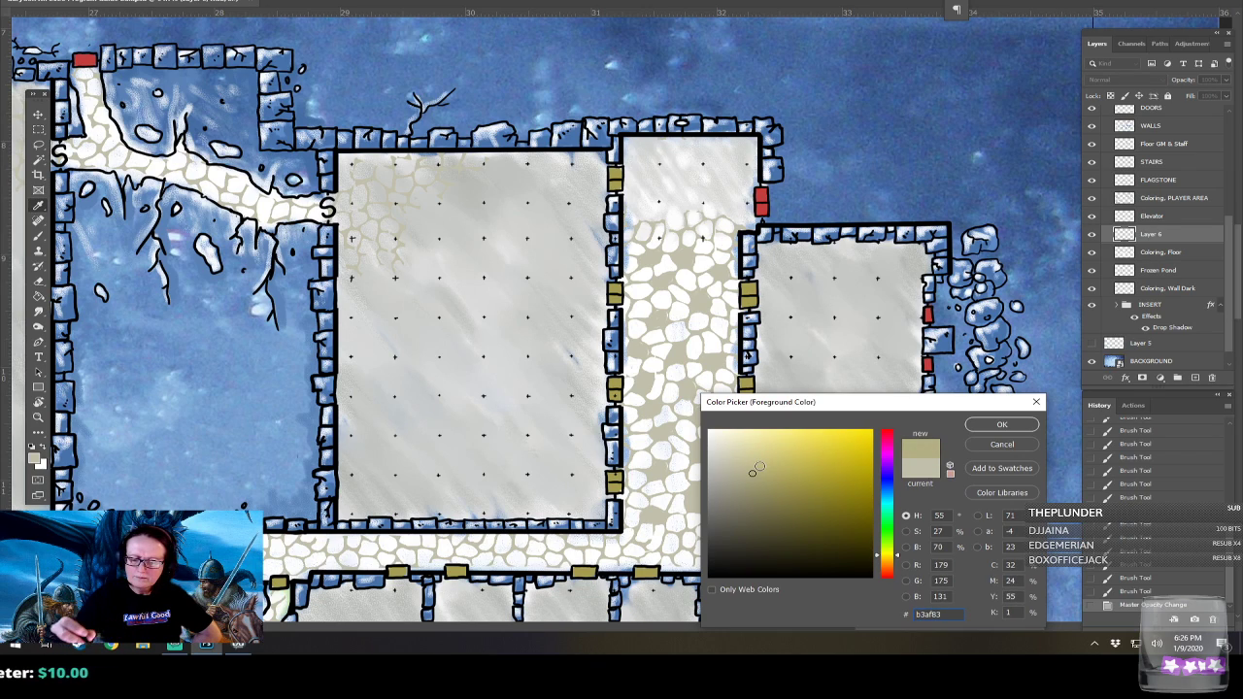
{"action": "left_click_drag", "start_coordinate": [888, 557], "coordinate": [893, 555]}
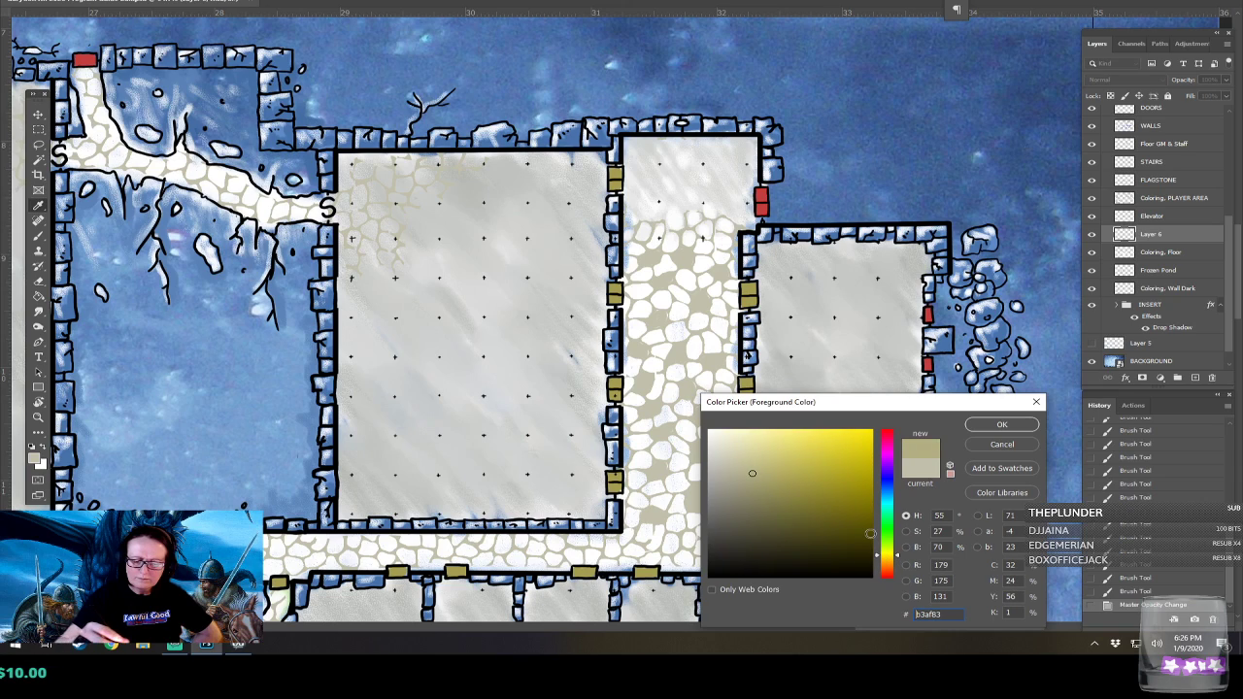
{"action": "left_click", "coordinate": [754, 492]}
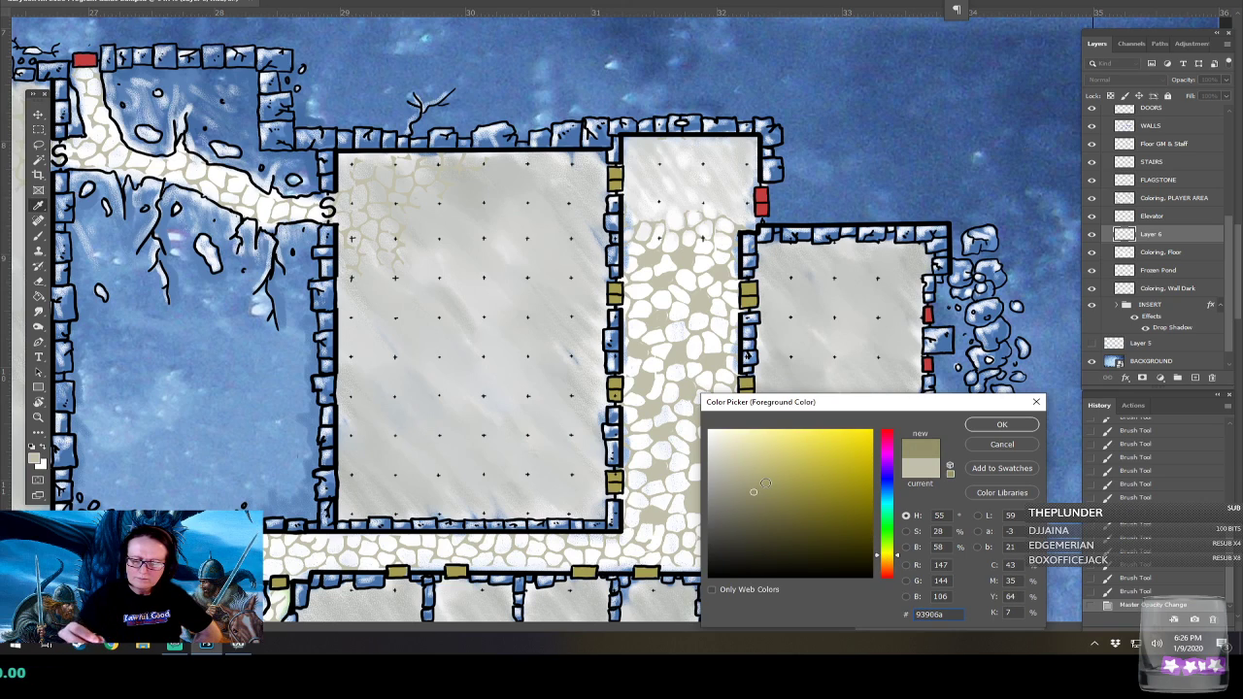
{"action": "left_click", "coordinate": [746, 477]}
{"action": "left_click", "coordinate": [995, 427]}
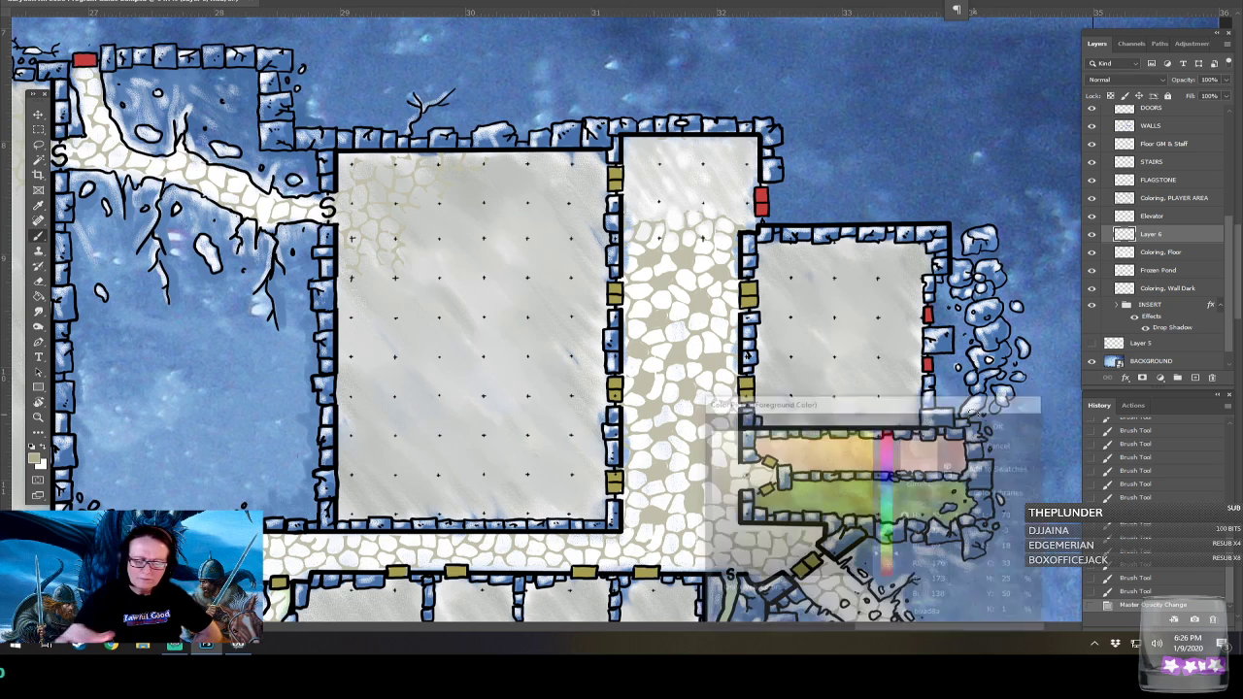
{"action": "left_click_drag", "start_coordinate": [648, 512], "coordinate": [670, 520]}
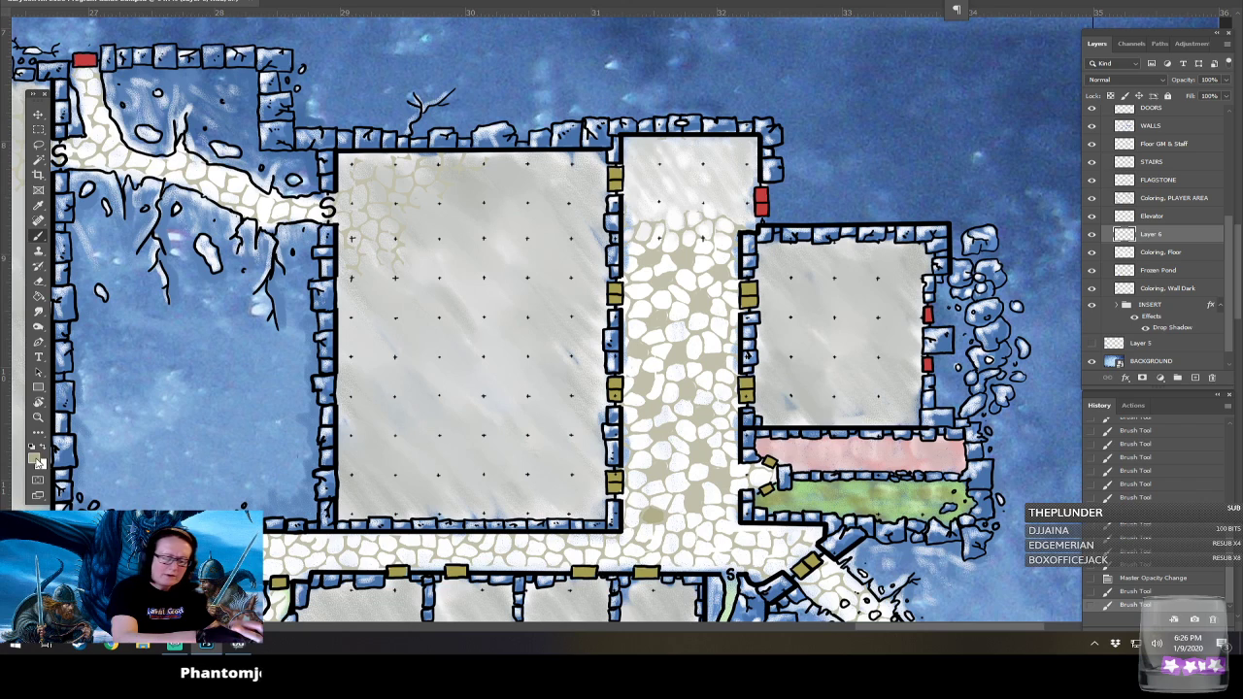
Choose a lighter tan foreground color and repaint the scattered darker flagstones along the eastern north-south corridor with it.
{"action": "left_click", "coordinate": [35, 459]}
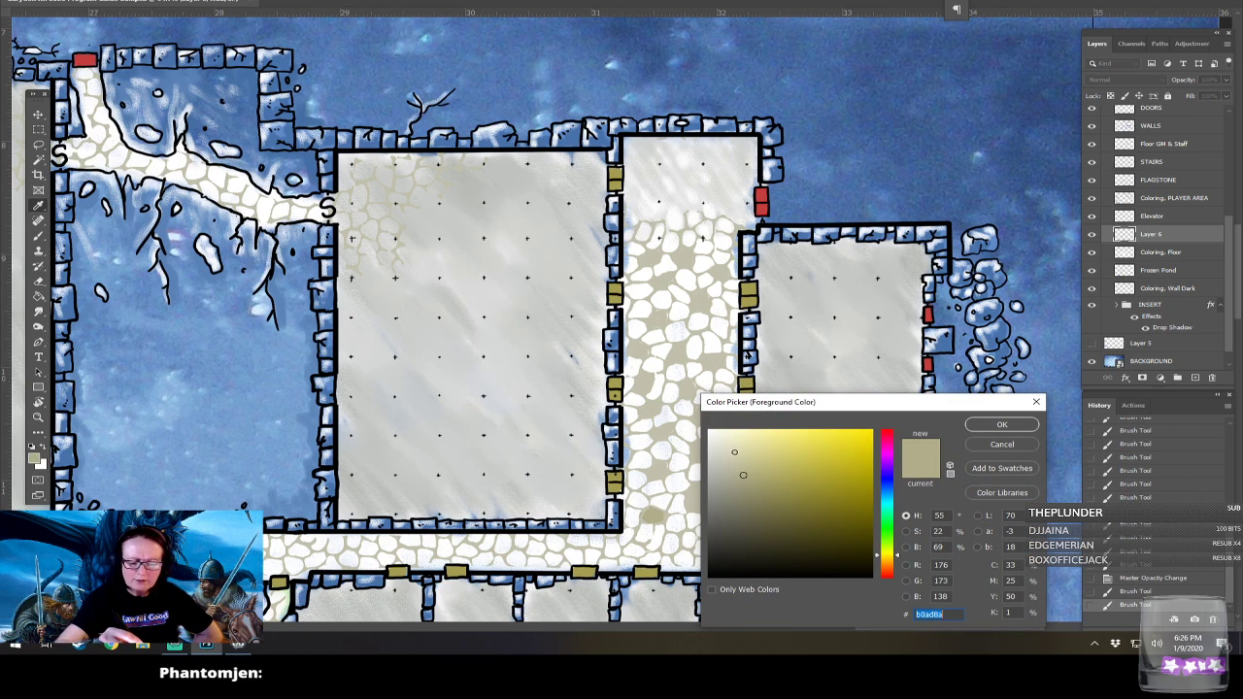
{"action": "left_click", "coordinate": [1001, 424]}
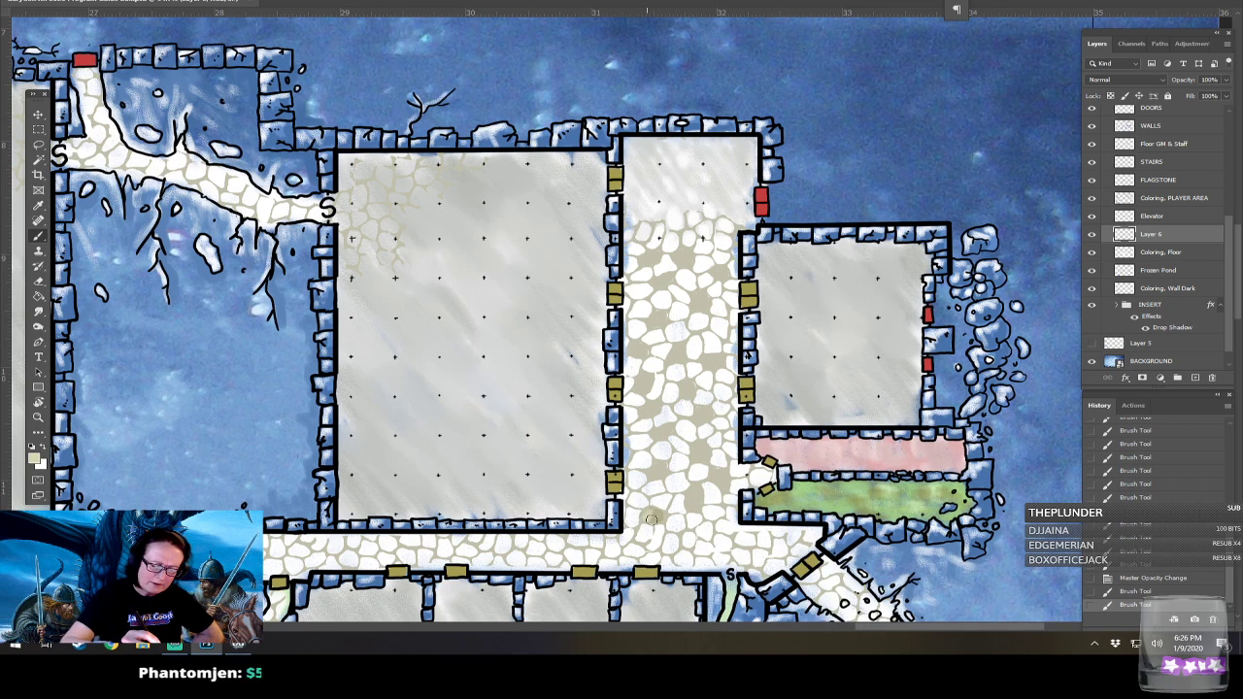
{"action": "mouse_move", "coordinate": [662, 517]}
{"action": "left_mouse_down"}
{"action": "mouse_move", "coordinate": [648, 514]}
{"action": "mouse_move", "coordinate": [697, 501]}
{"action": "left_mouse_up"}
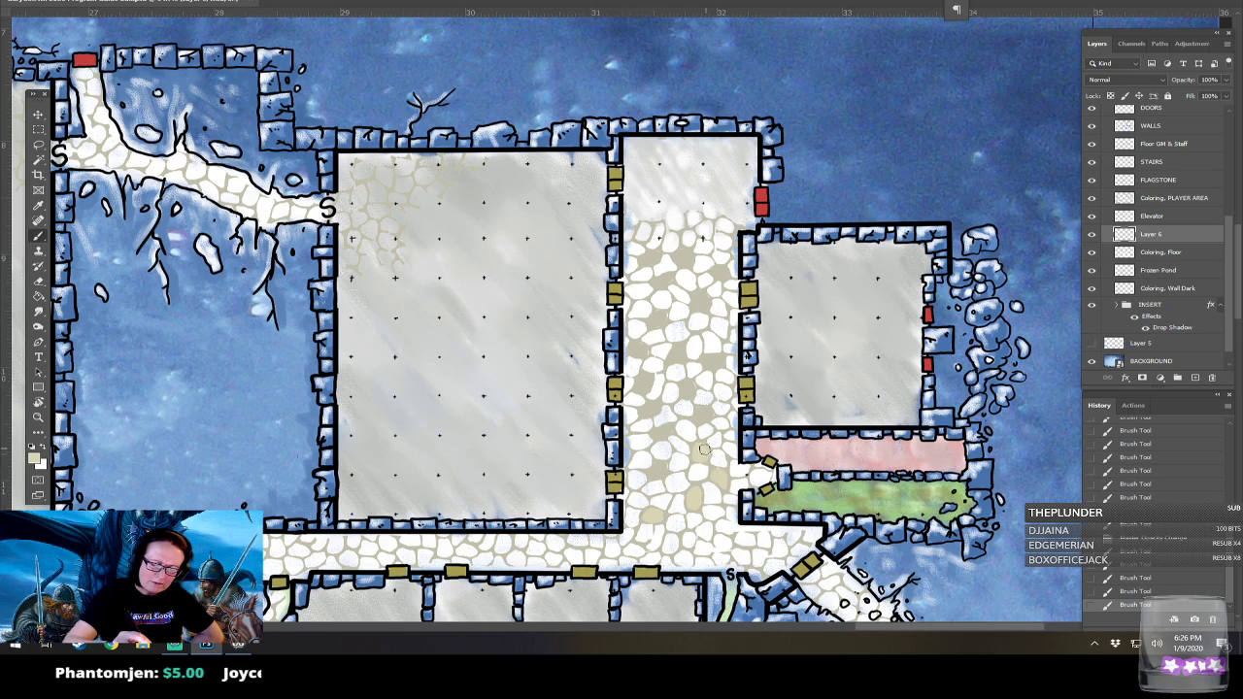
{"action": "left_click_drag", "start_coordinate": [660, 428], "coordinate": [661, 434]}
{"action": "left_click", "coordinate": [694, 398]}
{"action": "left_click_drag", "start_coordinate": [689, 392], "coordinate": [650, 410]}
{"action": "left_click", "coordinate": [683, 387]}
{"action": "left_click", "coordinate": [645, 384]}
{"action": "left_click", "coordinate": [640, 352]}
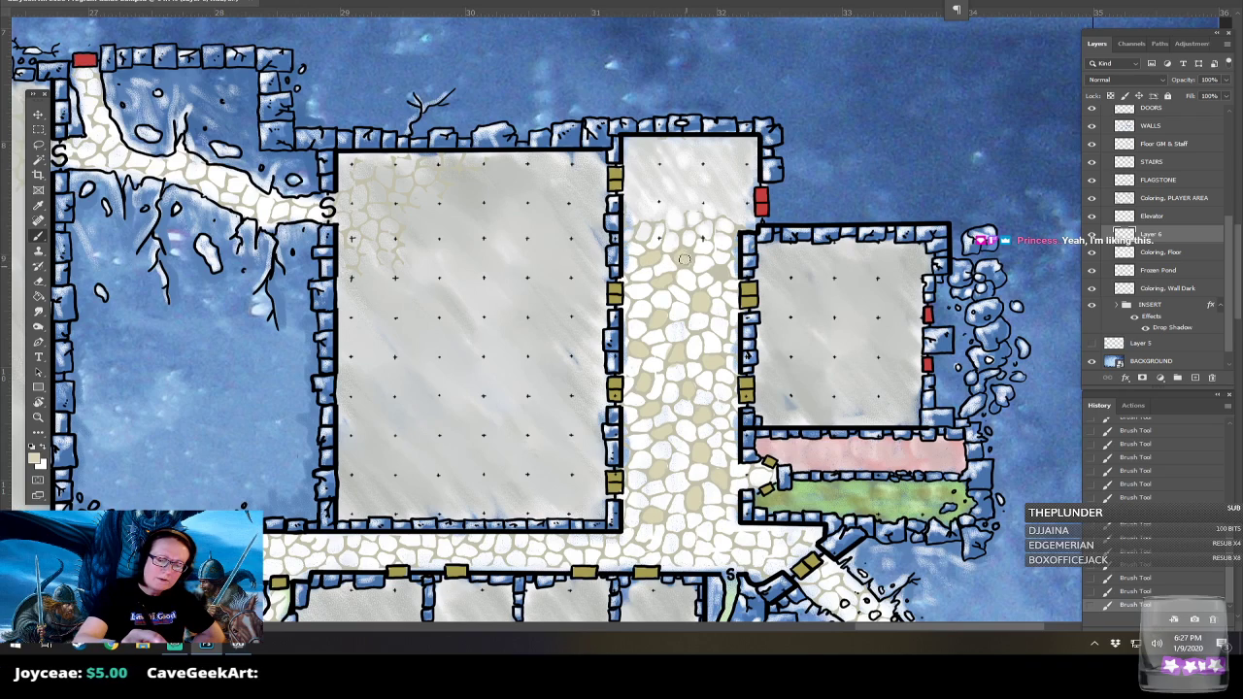
Compare the recolored eastern corridor and the hexagonal room with the rest of the map, and save the document.
{"action": "scroll", "coordinate": [729, 274], "scroll_direction": "down", "scroll_amount": 6}
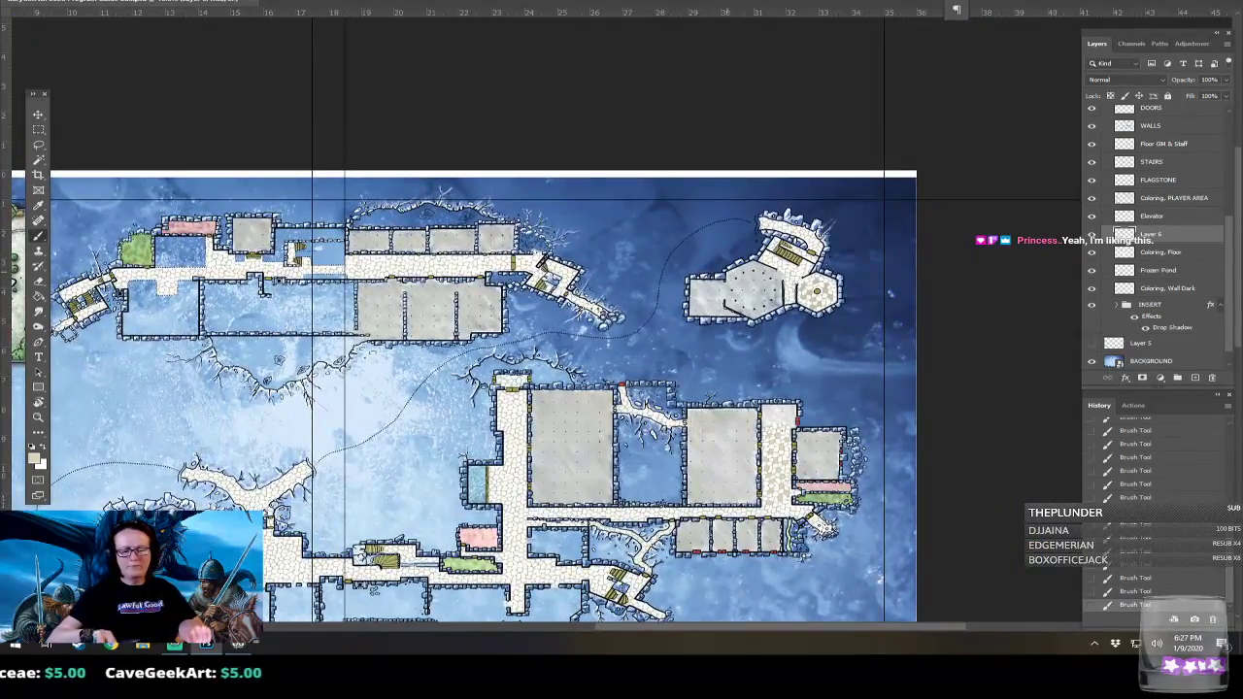
{"action": "scroll", "coordinate": [727, 273], "scroll_direction": "down", "scroll_amount": 2}
{"action": "scroll", "coordinate": [727, 273], "scroll_direction": "up", "scroll_amount": 2}
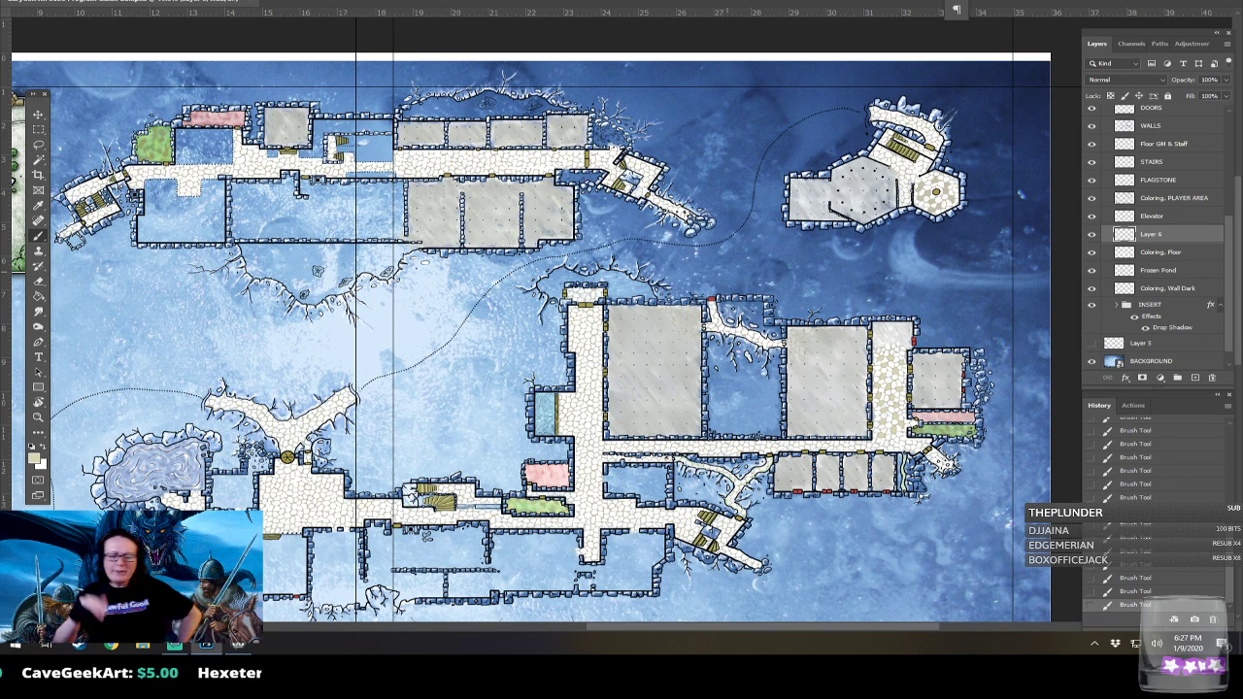
{"action": "left_click_drag", "start_coordinate": [728, 273], "coordinate": [715, 275]}
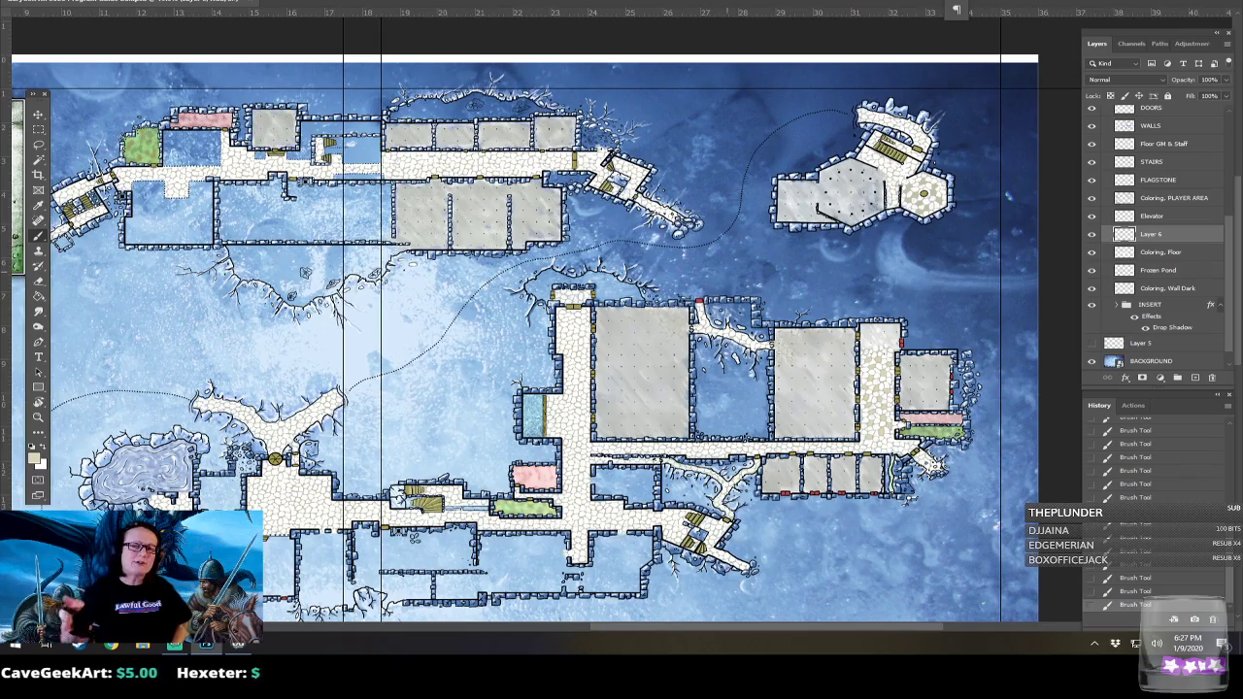
{"action": "scroll", "coordinate": [1008, 194], "scroll_direction": "up", "scroll_amount": 3}
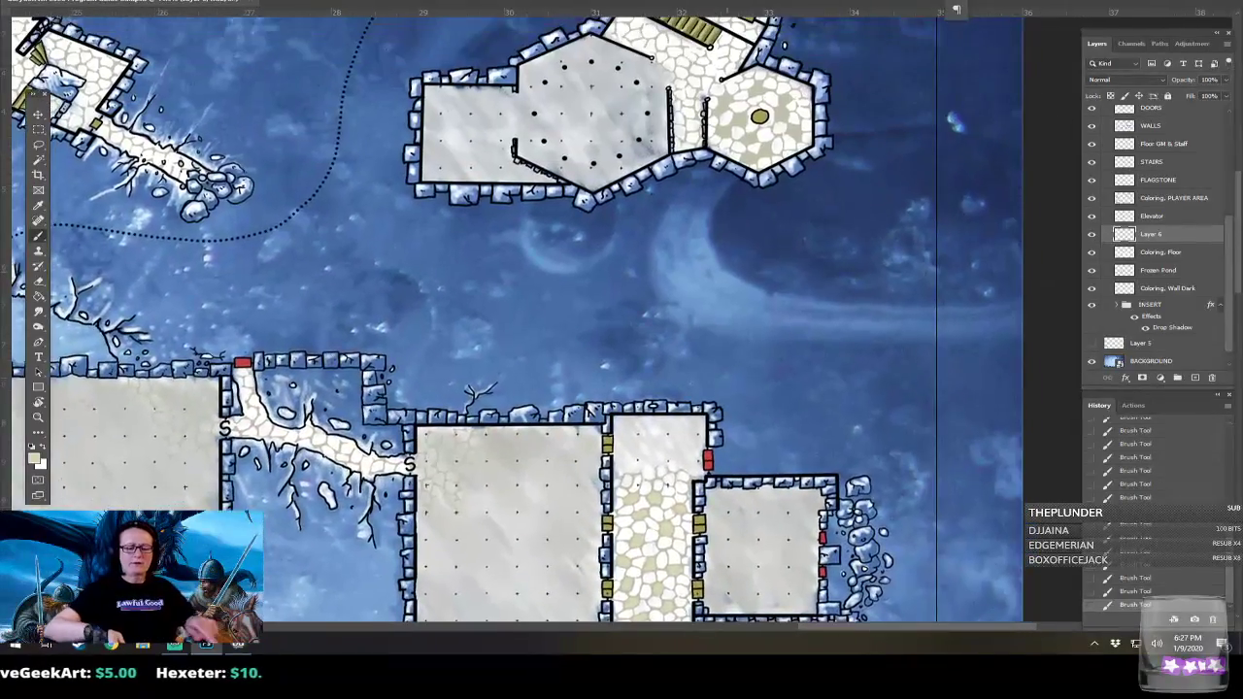
{"action": "scroll", "coordinate": [514, 320], "scroll_direction": "up", "scroll_amount": 5}
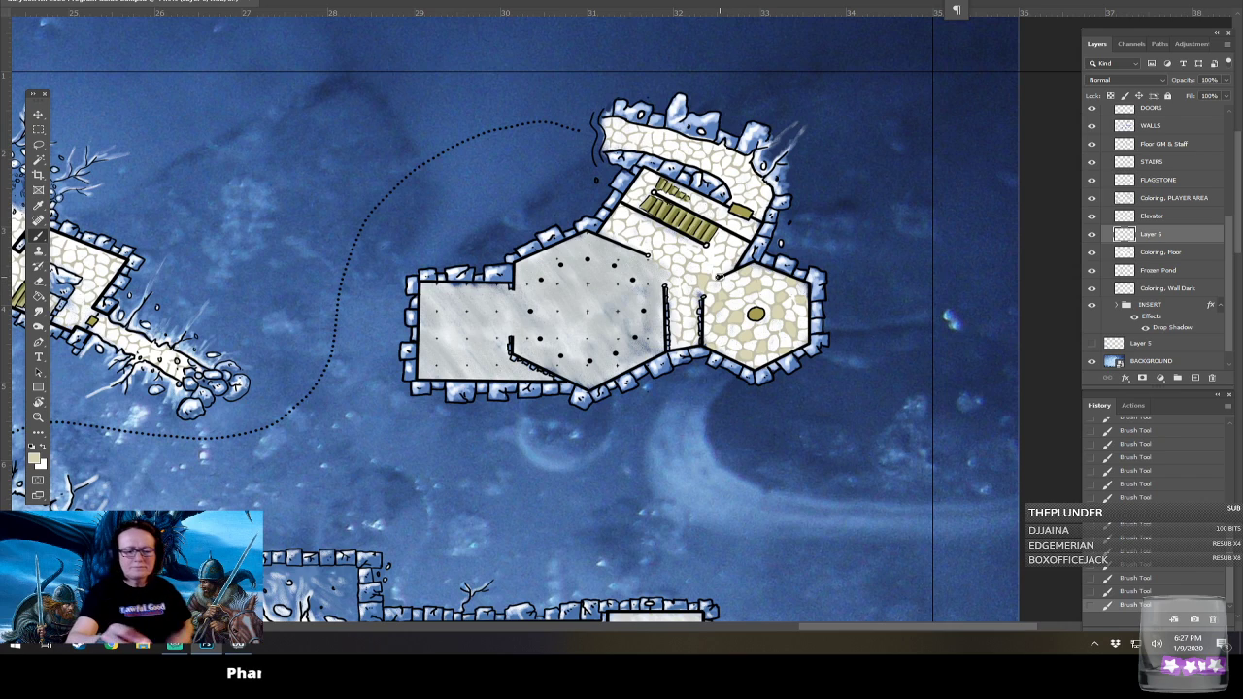
{"action": "scroll", "coordinate": [740, 278], "scroll_direction": "down", "scroll_amount": 5}
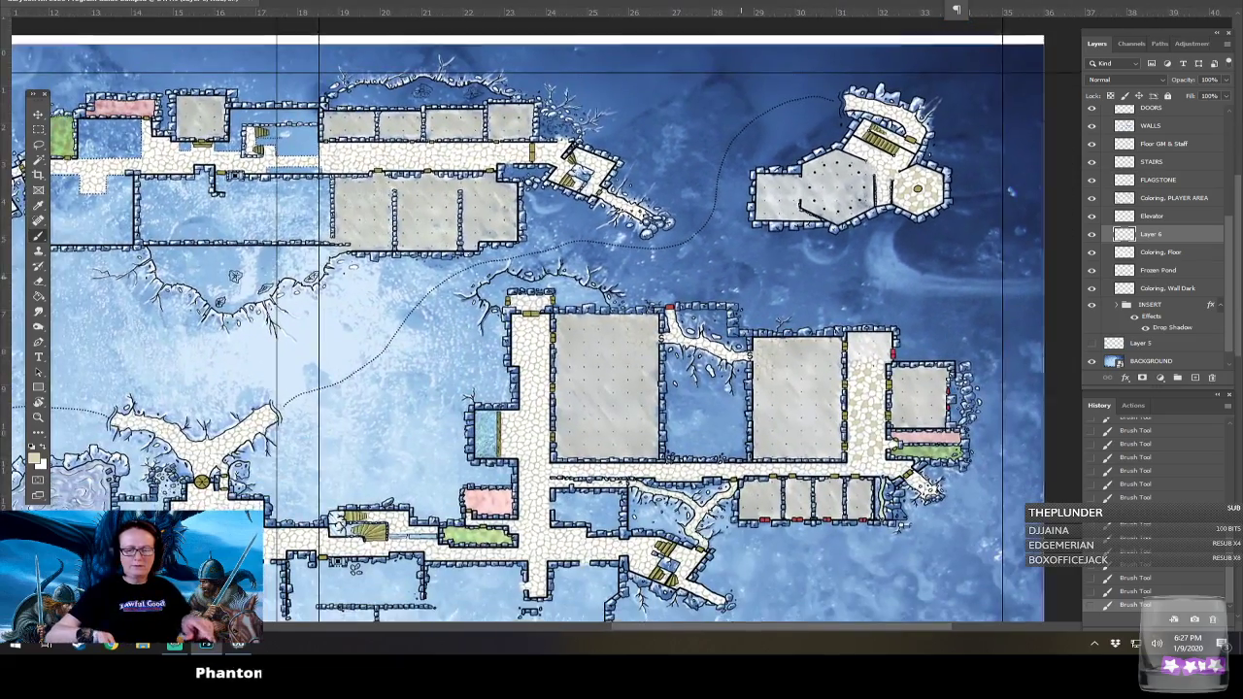
{"action": "left_click_drag", "start_coordinate": [741, 277], "coordinate": [788, 243]}
{"action": "scroll", "coordinate": [741, 277], "scroll_direction": "down", "scroll_amount": 3}
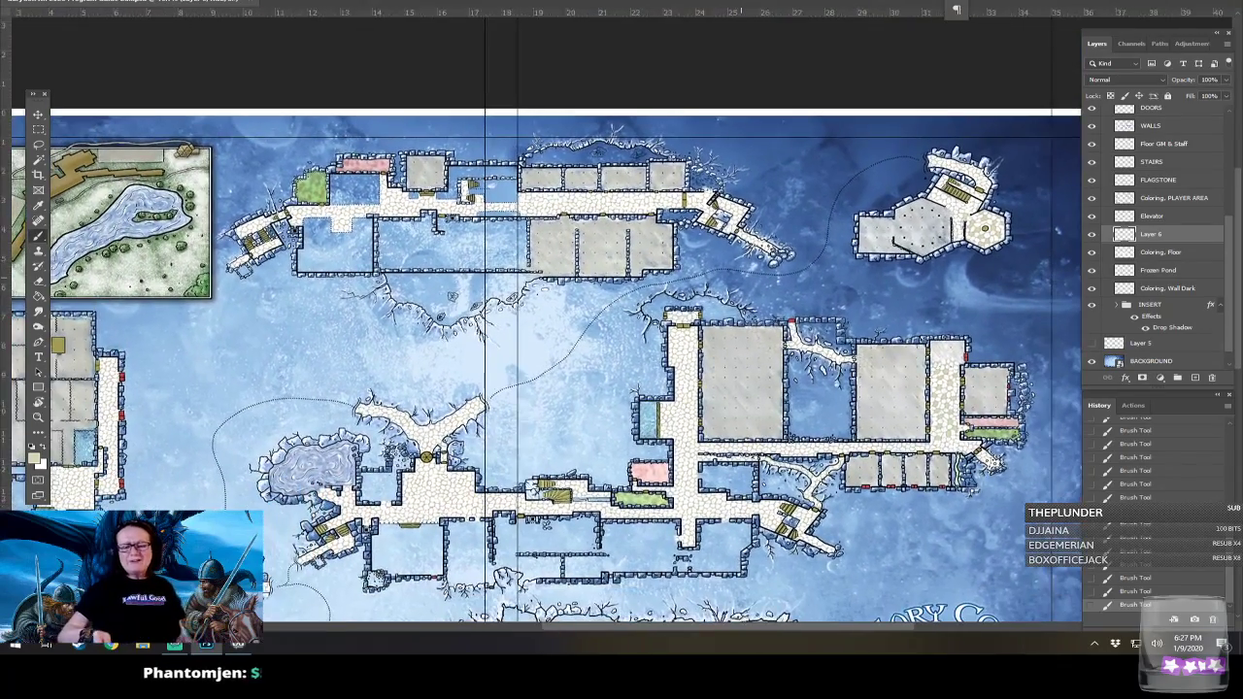
{"action": "key", "text": "ctrl+s"}
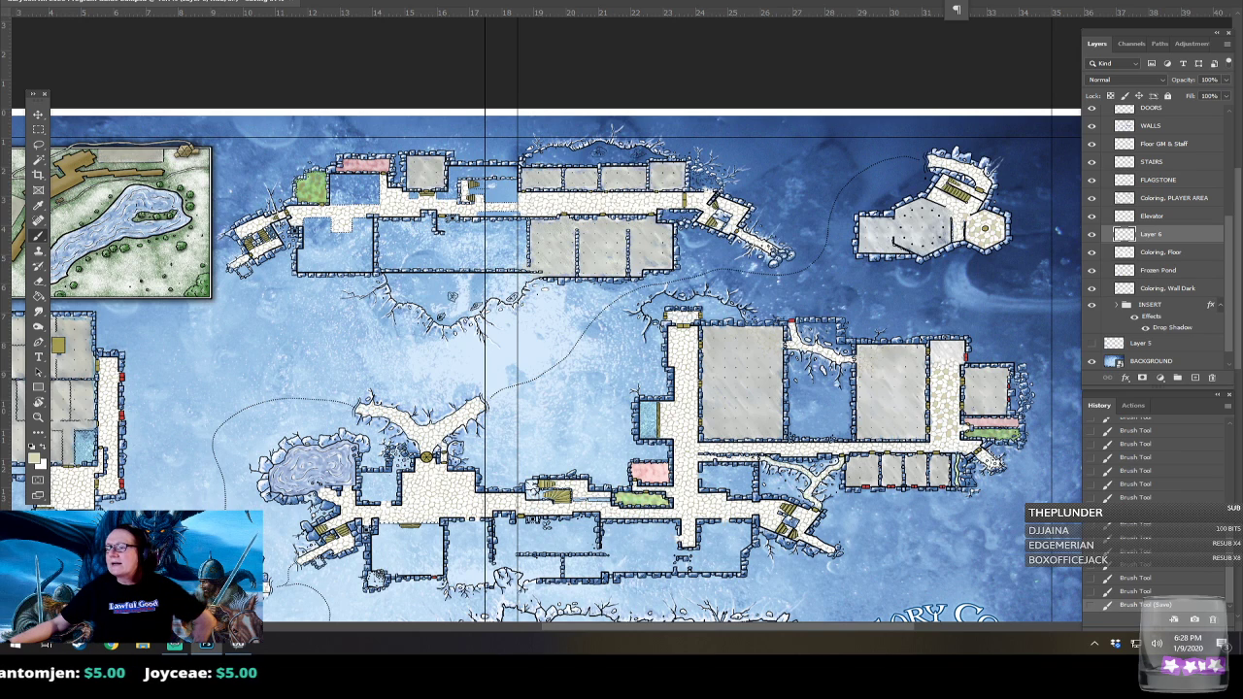
Open the Open Gaming.jpg reference image in Photos, check which areas are marked green, and close it.
{"action": "key", "text": "super+e"}
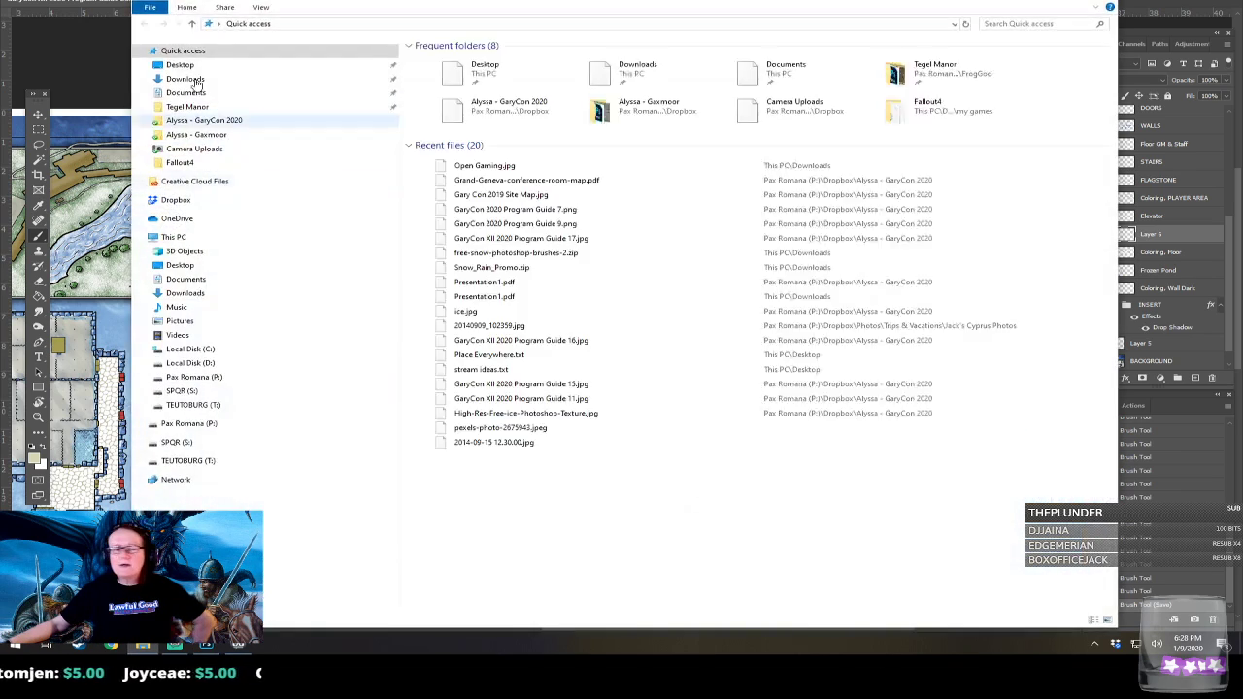
{"action": "left_click_drag", "start_coordinate": [540, 3], "coordinate": [1242, 29]}
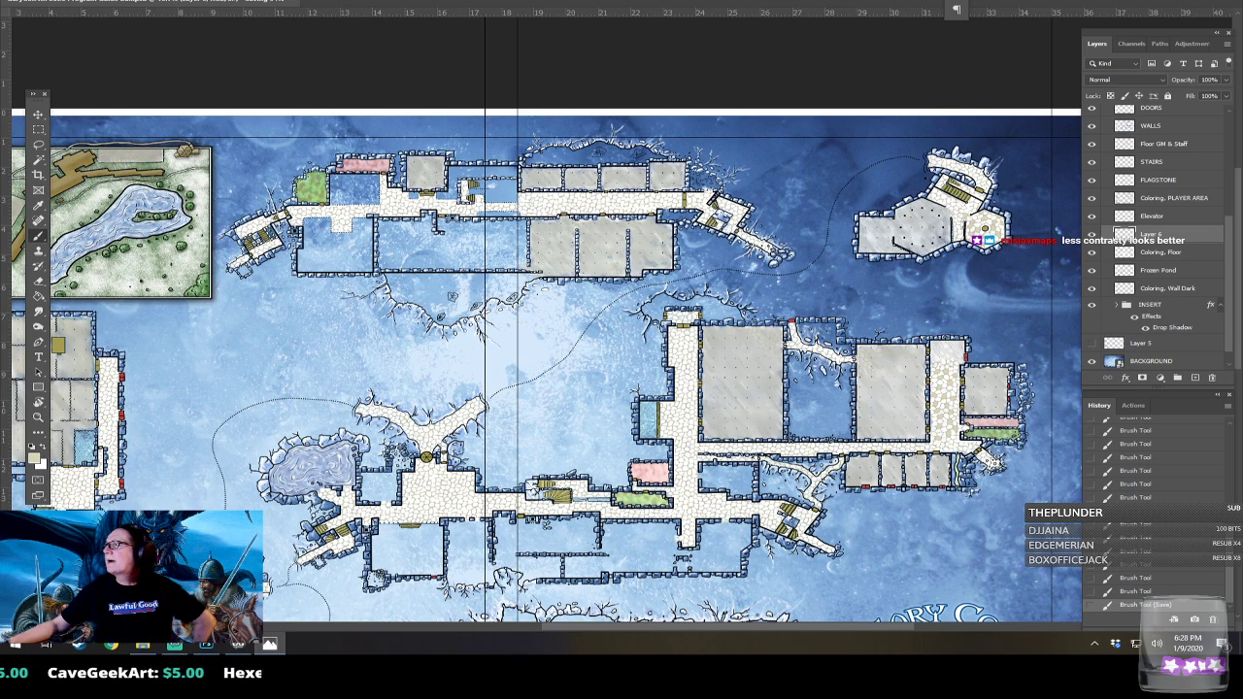
{"action": "left_click_drag", "start_coordinate": [589, 187], "coordinate": [636, 174]}
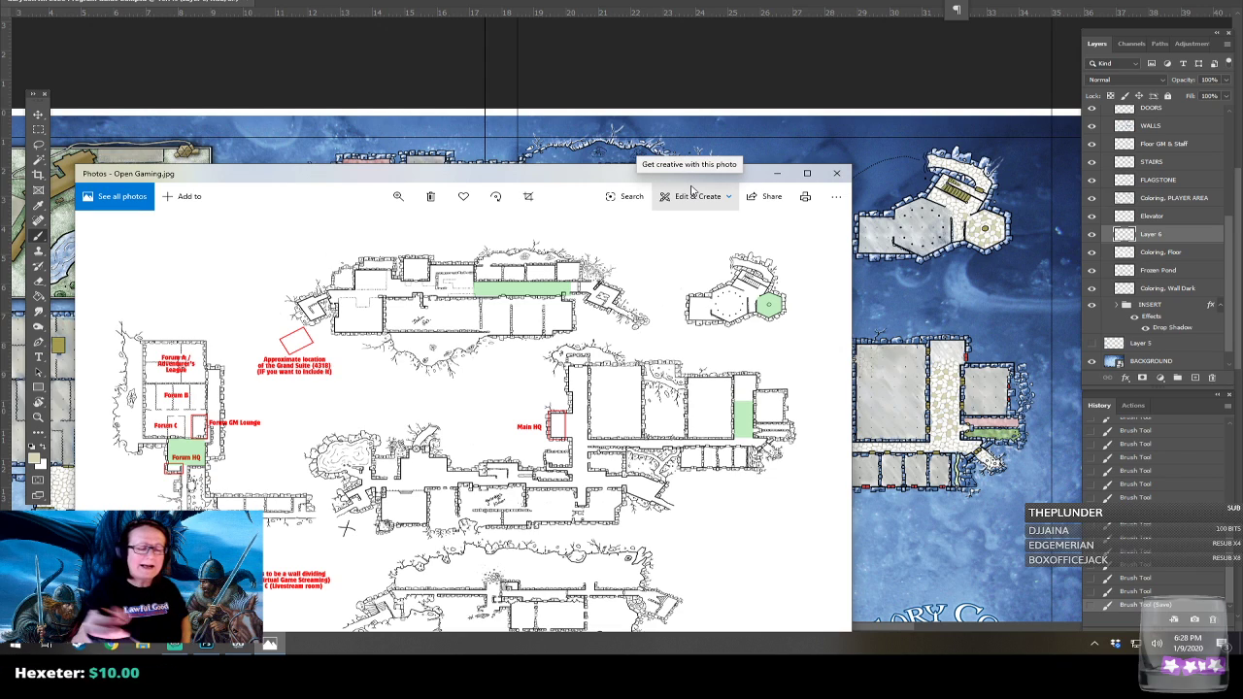
{"action": "left_click_drag", "start_coordinate": [745, 176], "coordinate": [845, 233]}
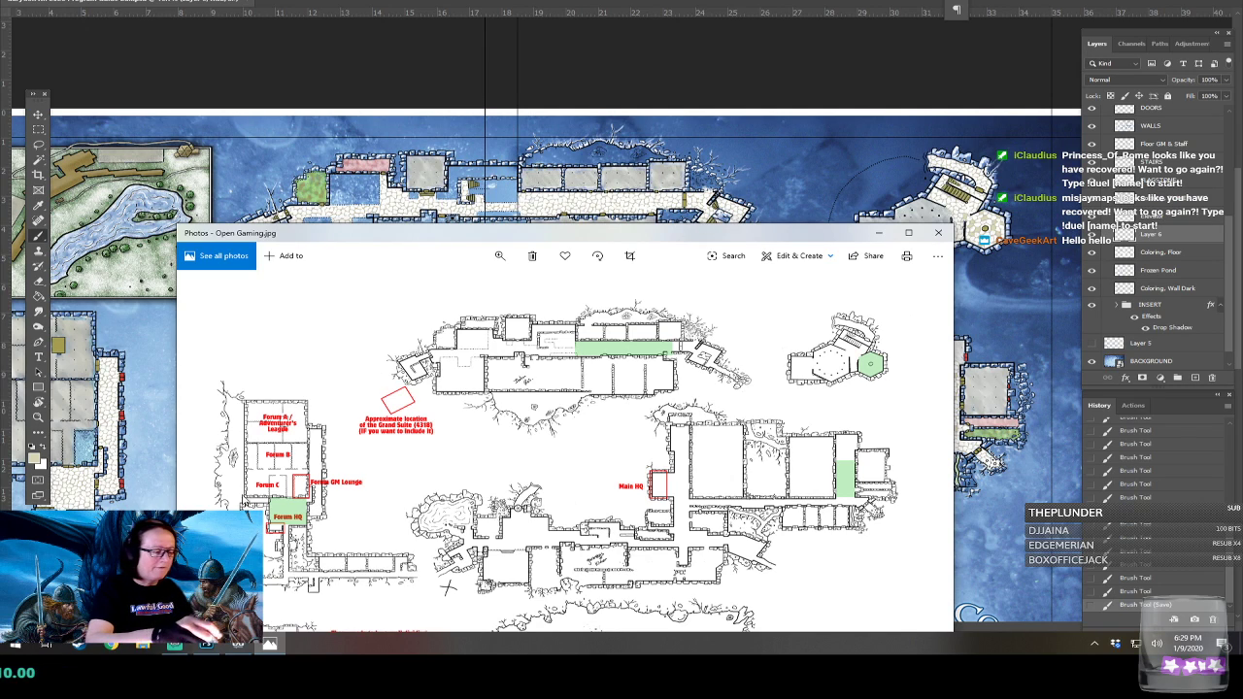
{"action": "left_click", "coordinate": [938, 233]}
Paint a few scattered tan flagstones at the west end of the northern building's east corridor section, and save the map.
{"action": "left_click_drag", "start_coordinate": [648, 270], "coordinate": [933, 233]}
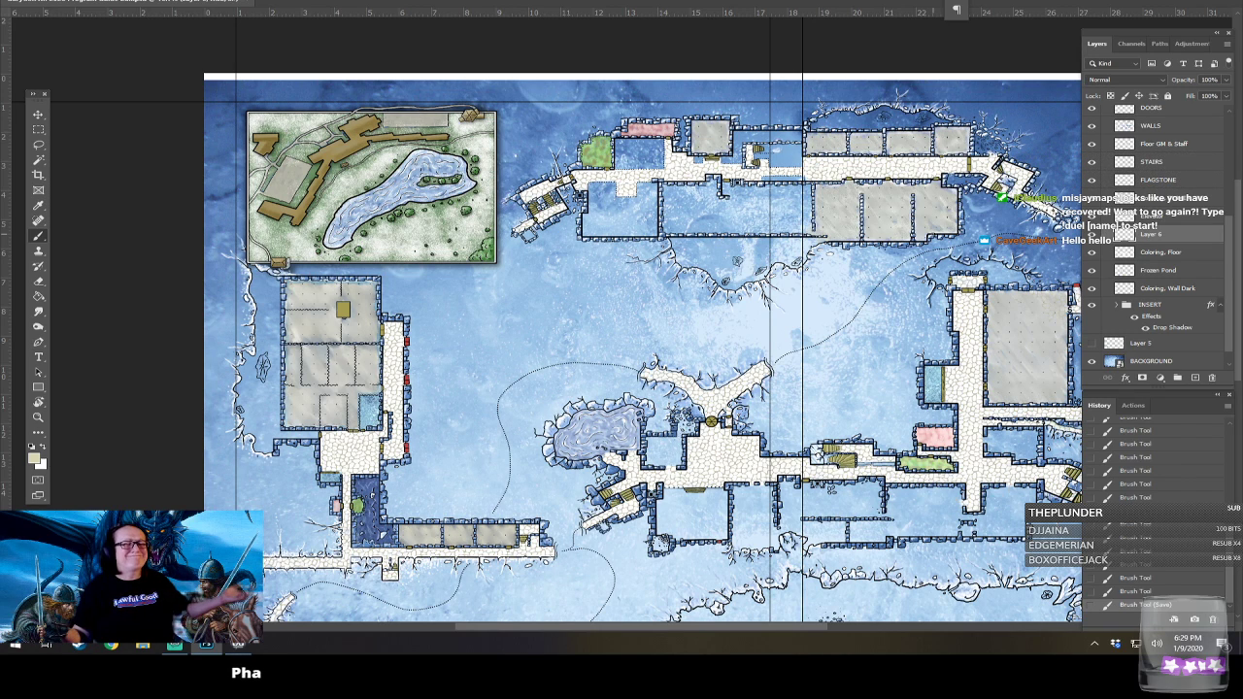
{"action": "left_click_drag", "start_coordinate": [933, 233], "coordinate": [771, 250]}
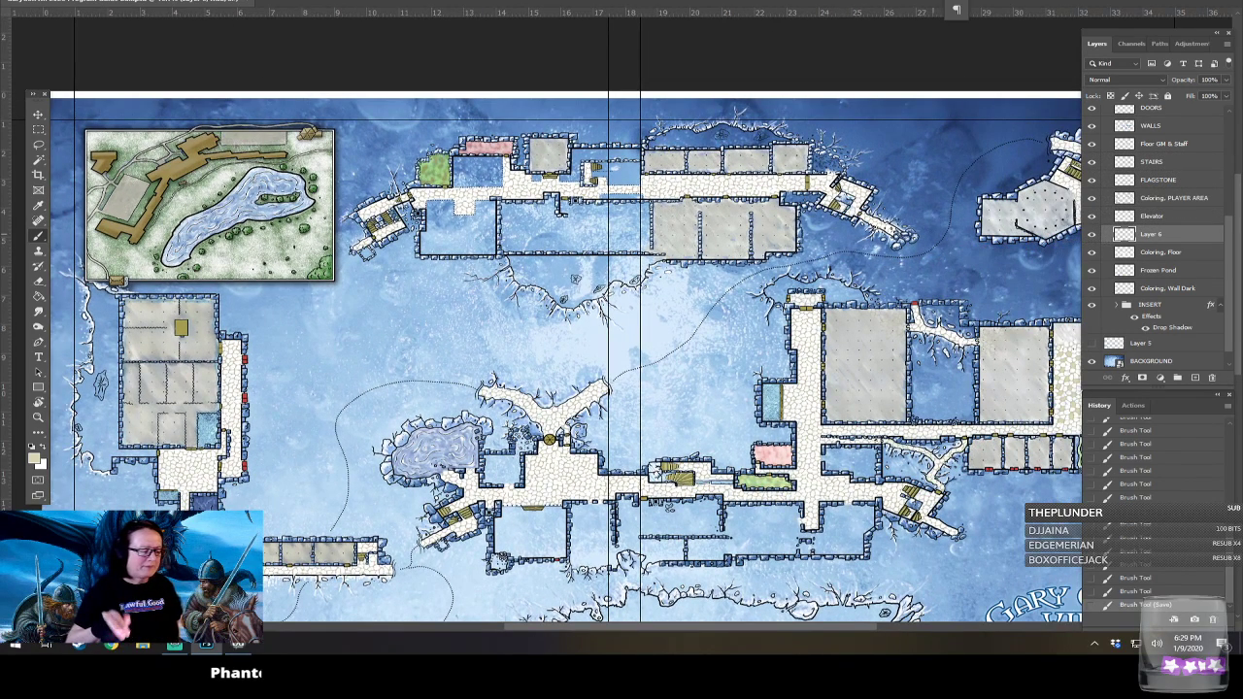
{"action": "left_click_drag", "start_coordinate": [682, 141], "coordinate": [600, 284]}
{"action": "scroll", "coordinate": [600, 284], "scroll_direction": "up", "scroll_amount": 8}
{"action": "left_click_drag", "start_coordinate": [456, 339], "coordinate": [454, 327]}
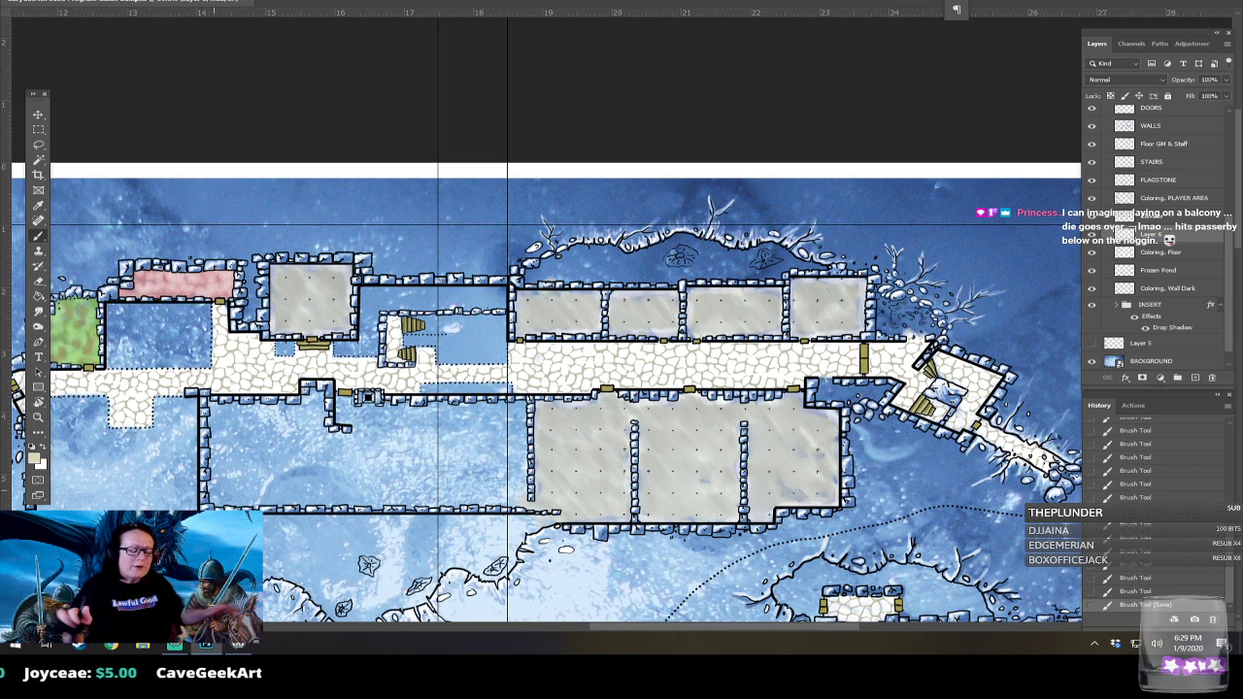
{"action": "scroll", "coordinate": [573, 323], "scroll_direction": "up", "scroll_amount": 3}
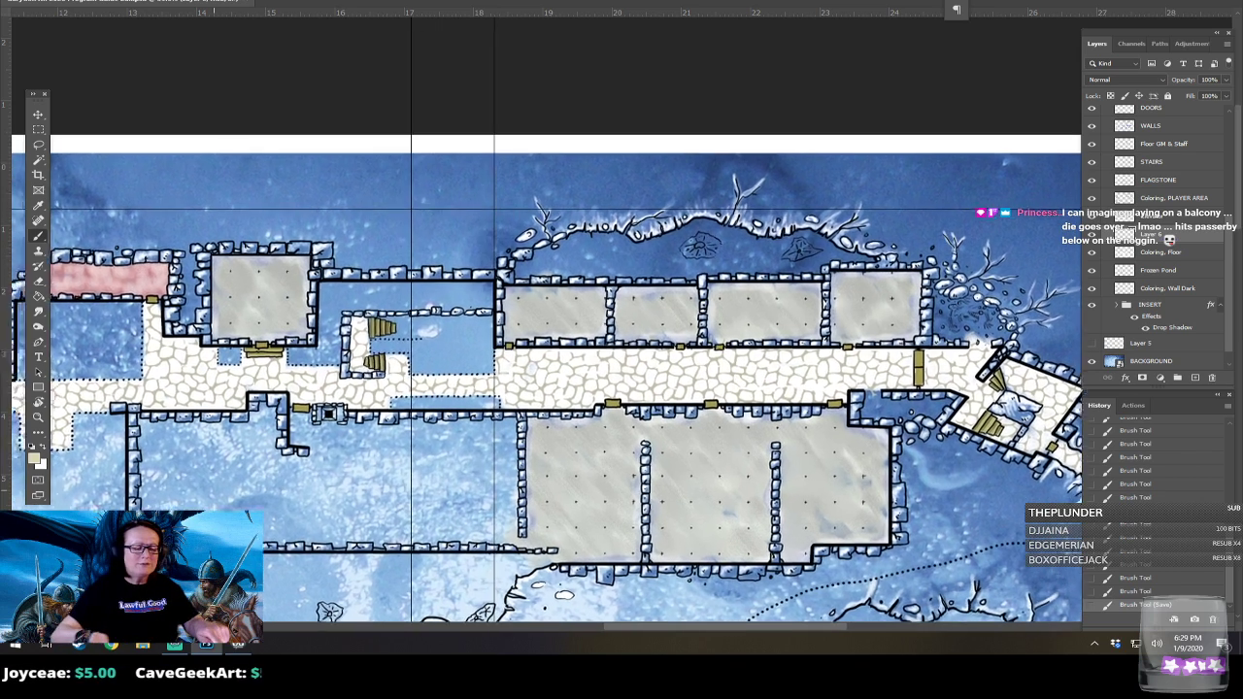
{"action": "left_click_drag", "start_coordinate": [446, 302], "coordinate": [544, 283]}
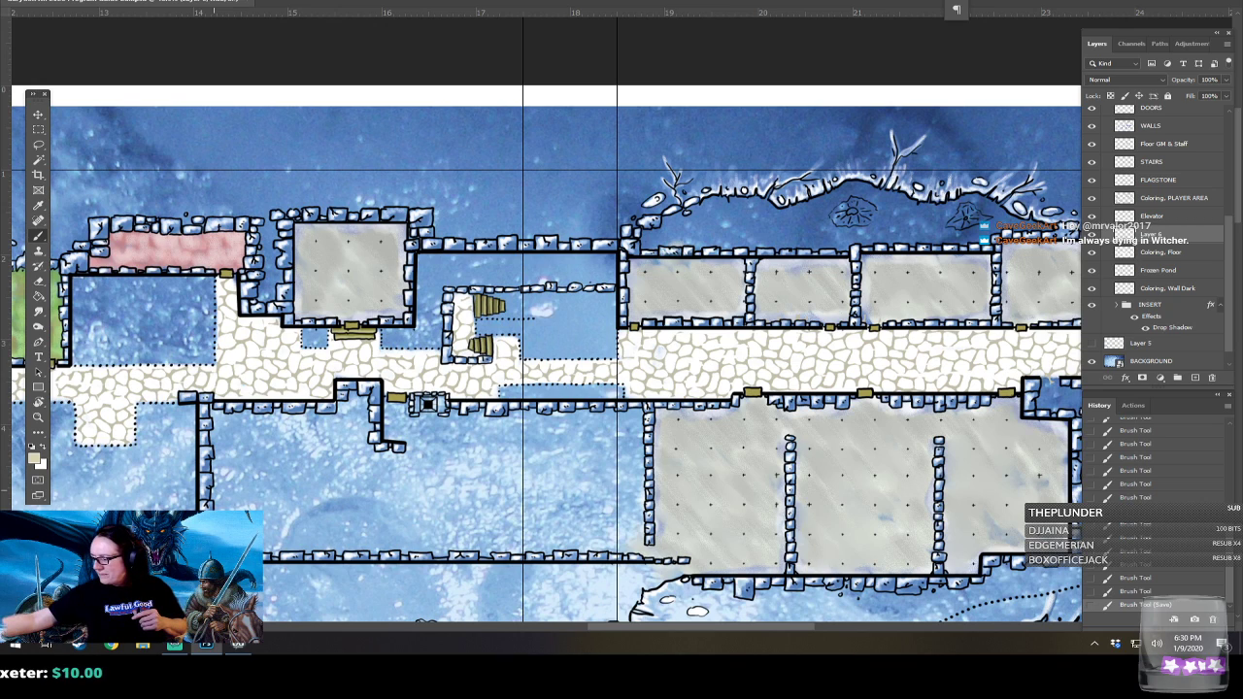
{"action": "left_click_drag", "start_coordinate": [621, 350], "coordinate": [567, 353]}
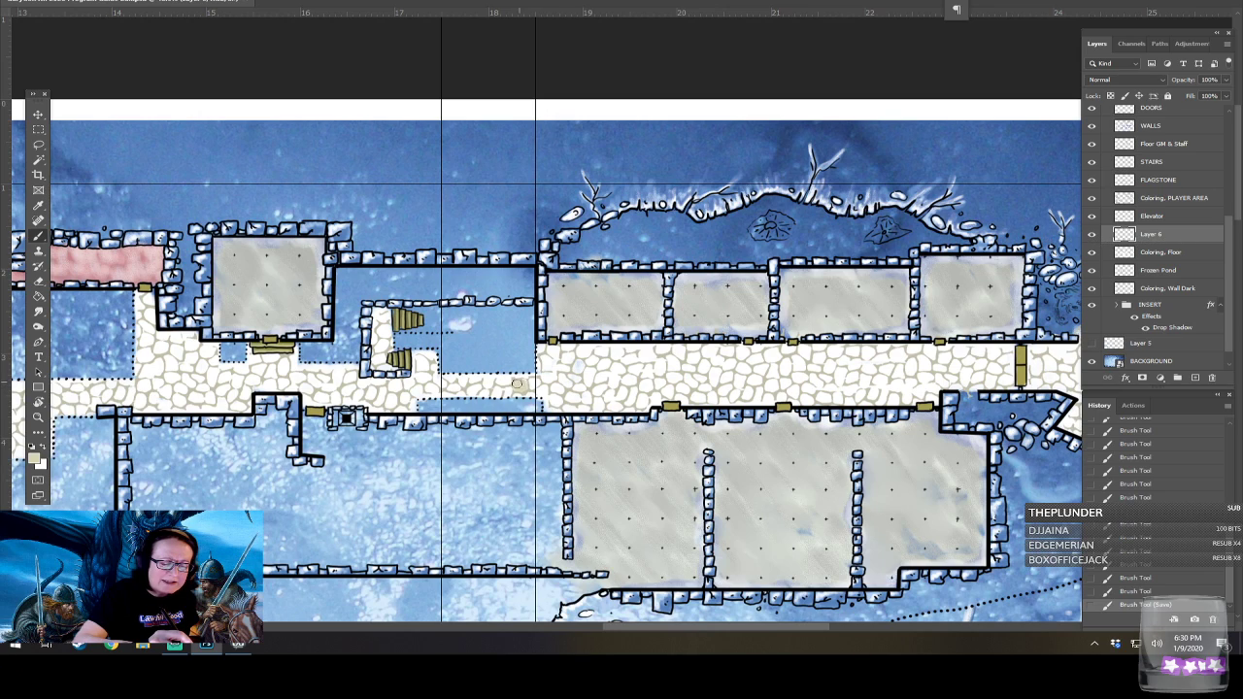
{"action": "left_click_drag", "start_coordinate": [522, 383], "coordinate": [536, 379]}
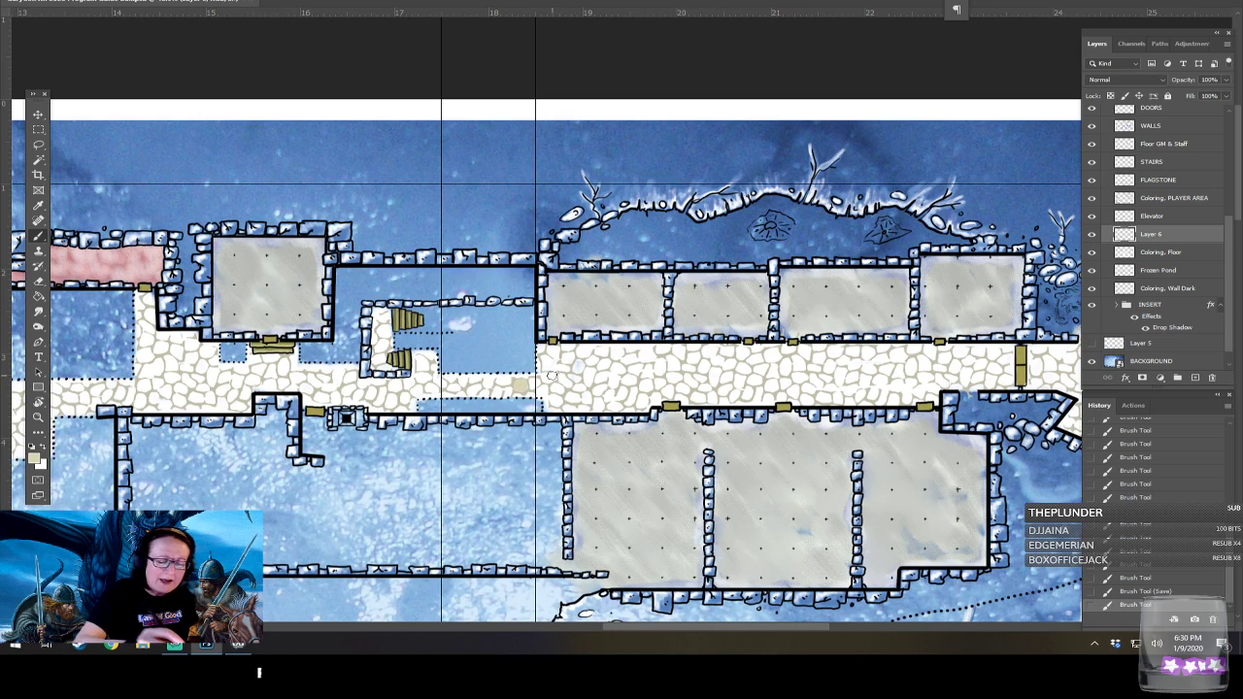
{"action": "mouse_move", "coordinate": [552, 373]}
{"action": "left_mouse_down"}
{"action": "mouse_move", "coordinate": [546, 350]}
{"action": "mouse_move", "coordinate": [560, 374]}
{"action": "left_mouse_up"}
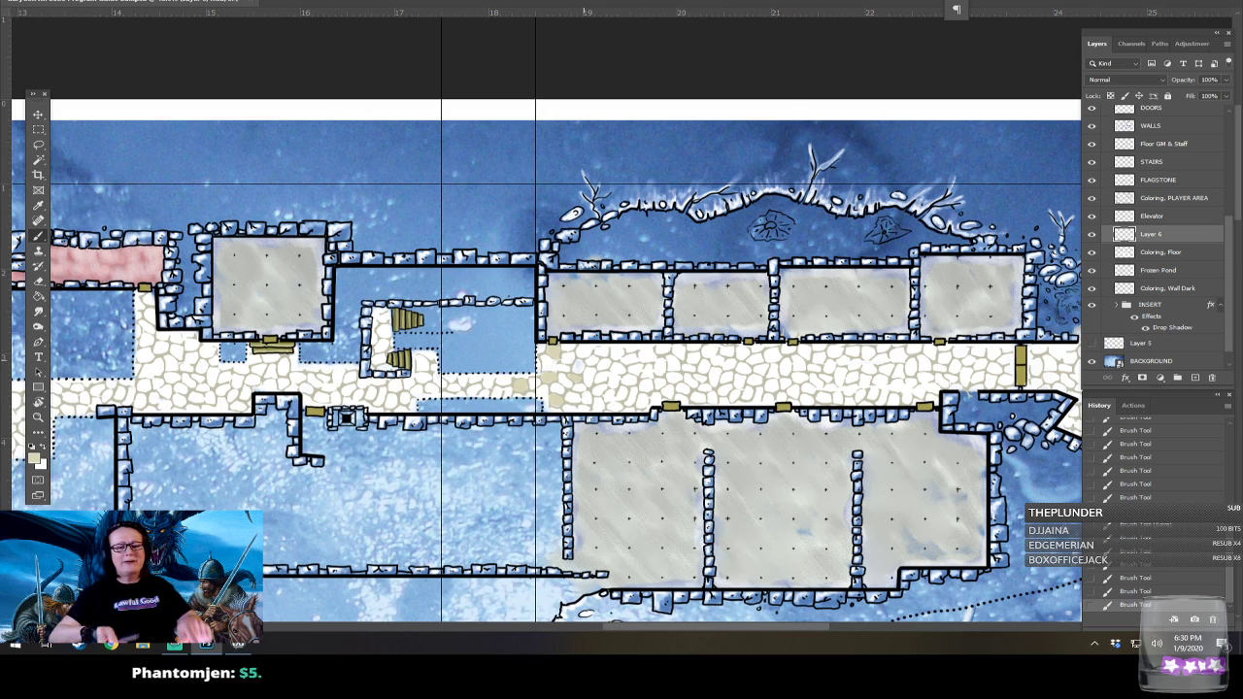
{"action": "key", "text": "ctrl+plus"}
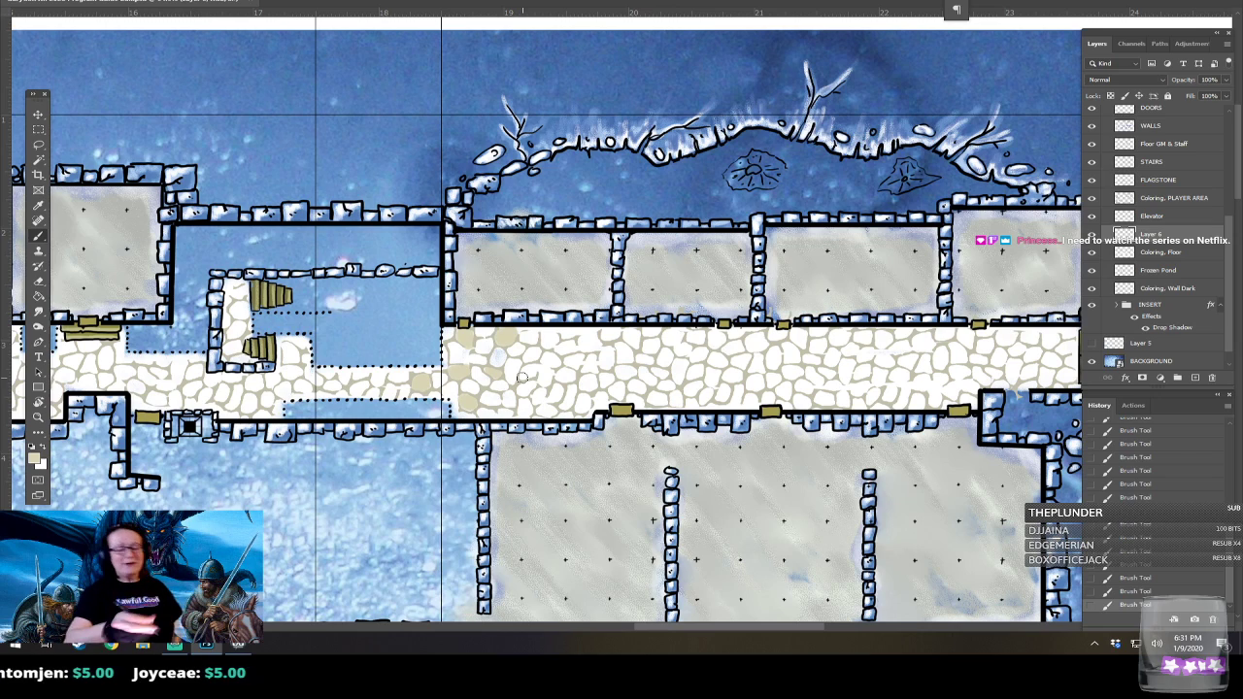
{"action": "key", "text": "ctrl+s"}
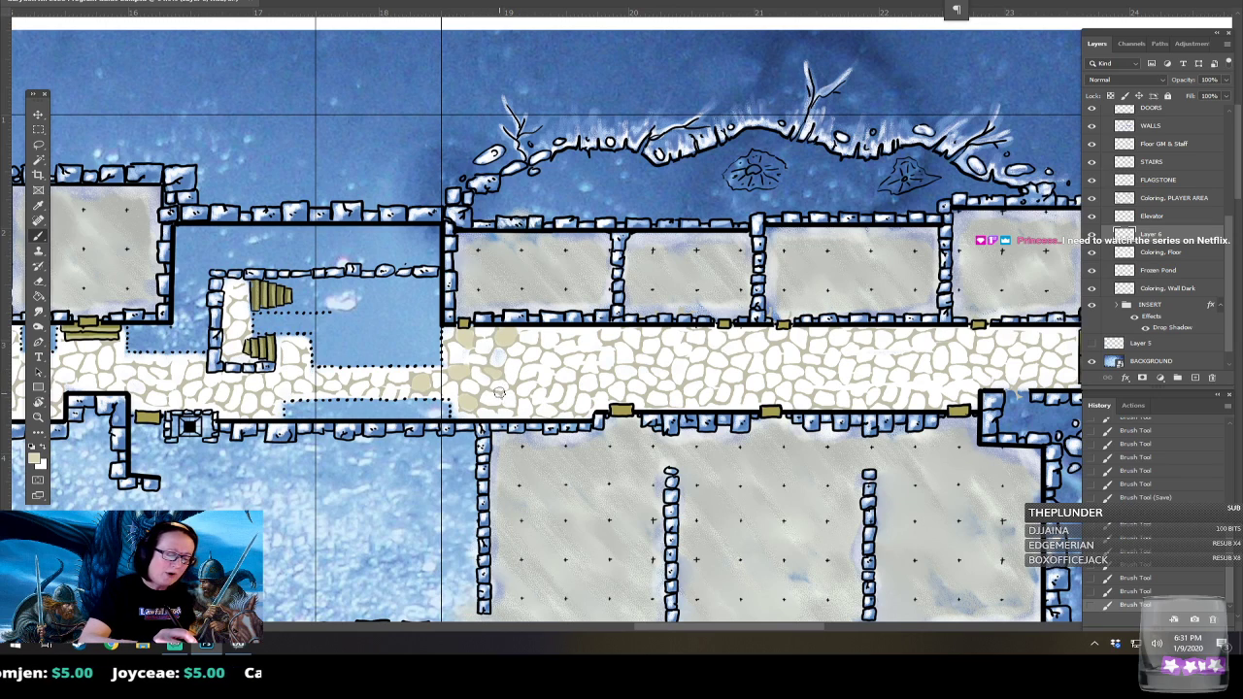
Paint further scattered tan flagstones eastward along the northern building's corridor, between the small rooms and the large grey rooms.
{"action": "left_click", "coordinate": [510, 401]}
{"action": "left_click", "coordinate": [539, 415]}
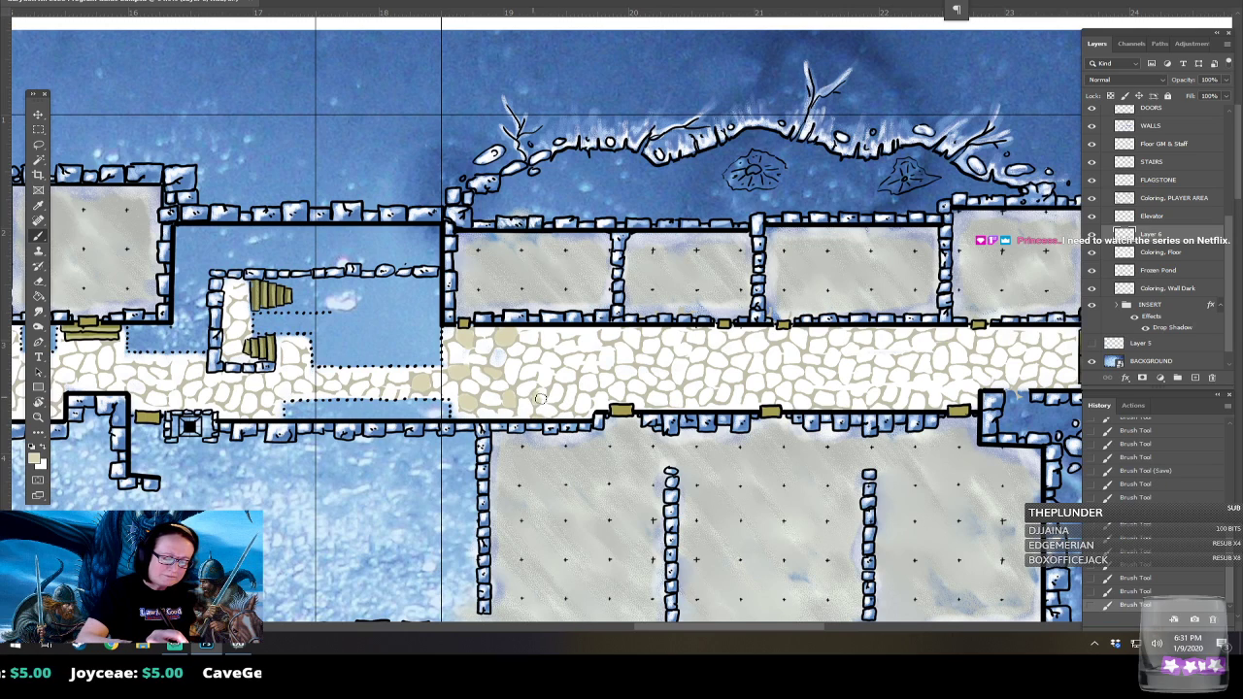
{"action": "left_click", "coordinate": [540, 397]}
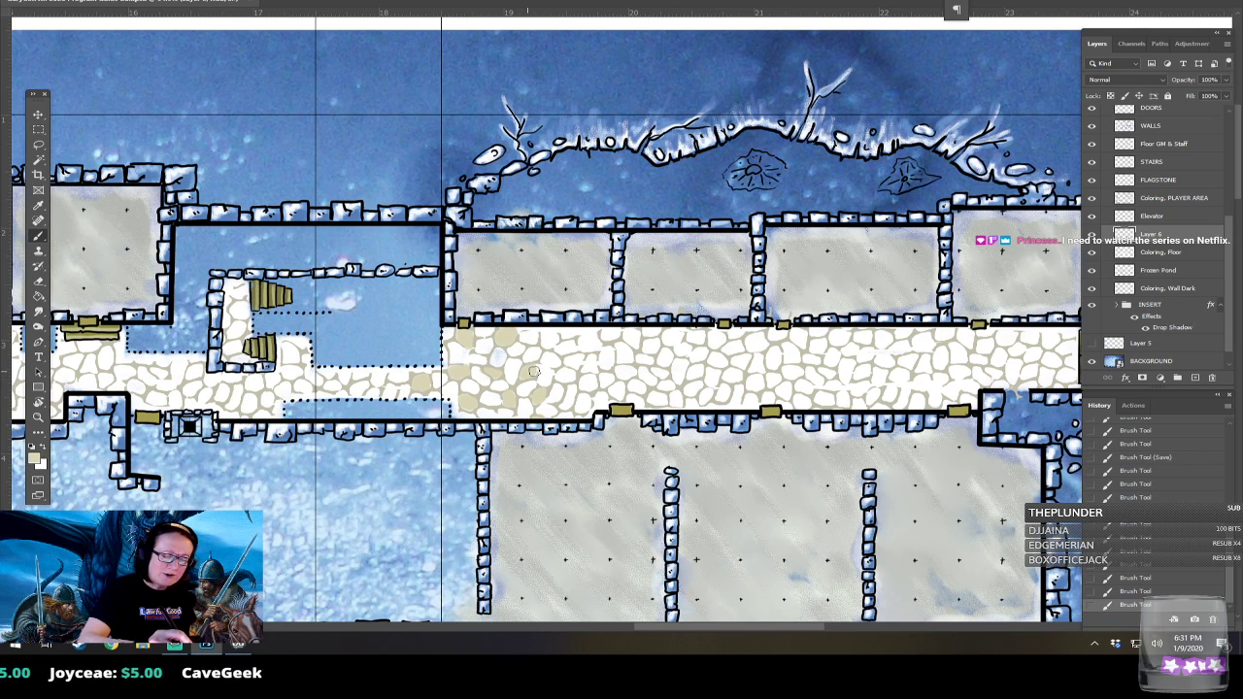
{"action": "left_click", "coordinate": [524, 370]}
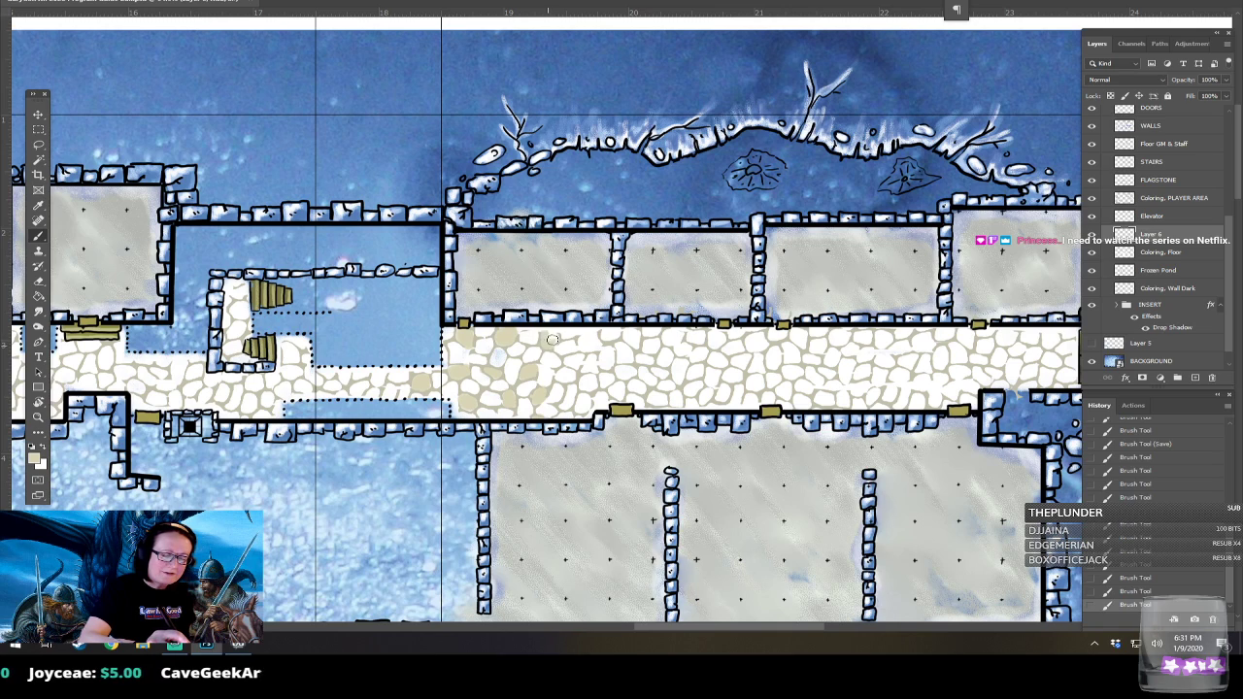
{"action": "left_click", "coordinate": [551, 340]}
{"action": "left_click", "coordinate": [570, 360]}
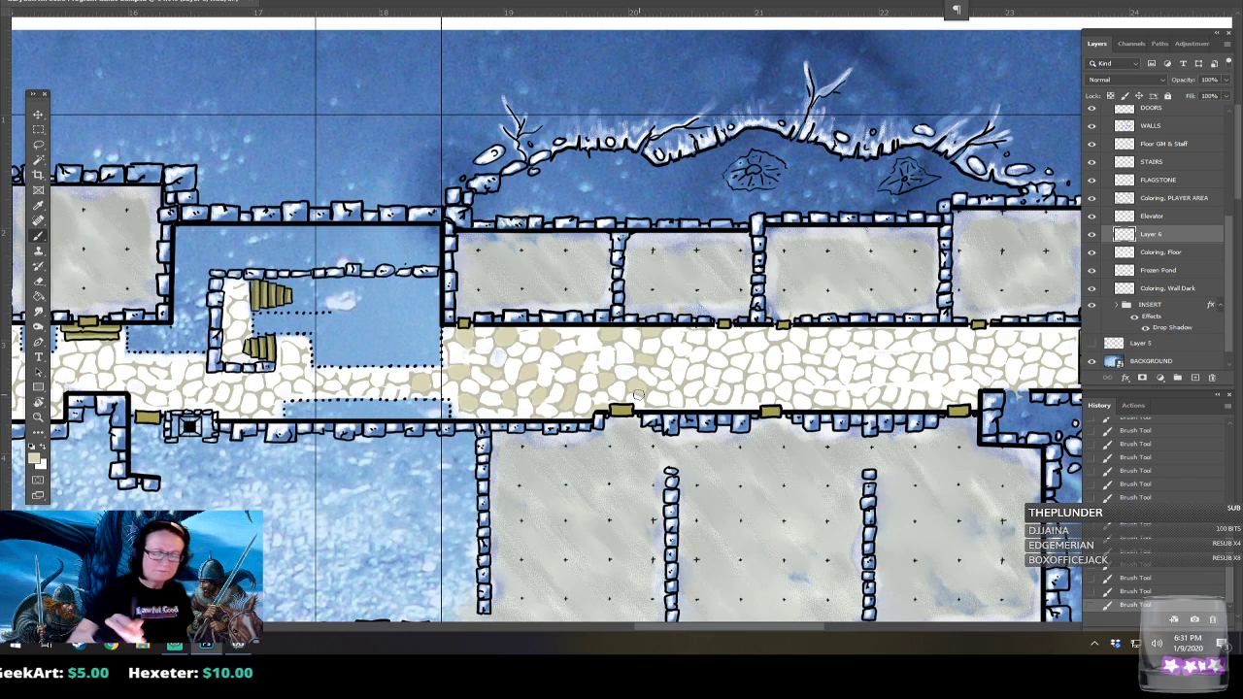
{"action": "scroll", "coordinate": [638, 394], "scroll_direction": "right", "scroll_amount": 3}
{"action": "scroll", "coordinate": [638, 395], "scroll_direction": "up", "scroll_amount": 1}
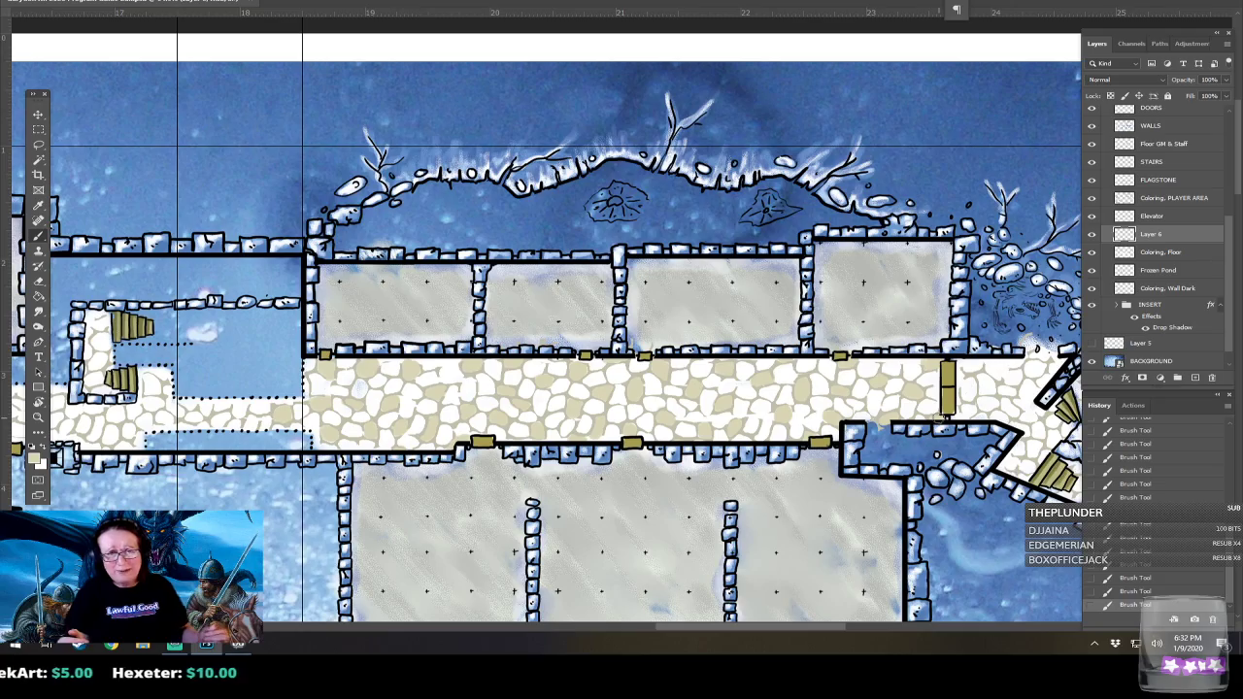
Review the painted flagstones of the northern corridor against the whole map, and save the document.
{"action": "scroll", "coordinate": [612, 480], "scroll_direction": "down", "scroll_amount": 3}
{"action": "left_click_drag", "start_coordinate": [612, 481], "coordinate": [636, 242]}
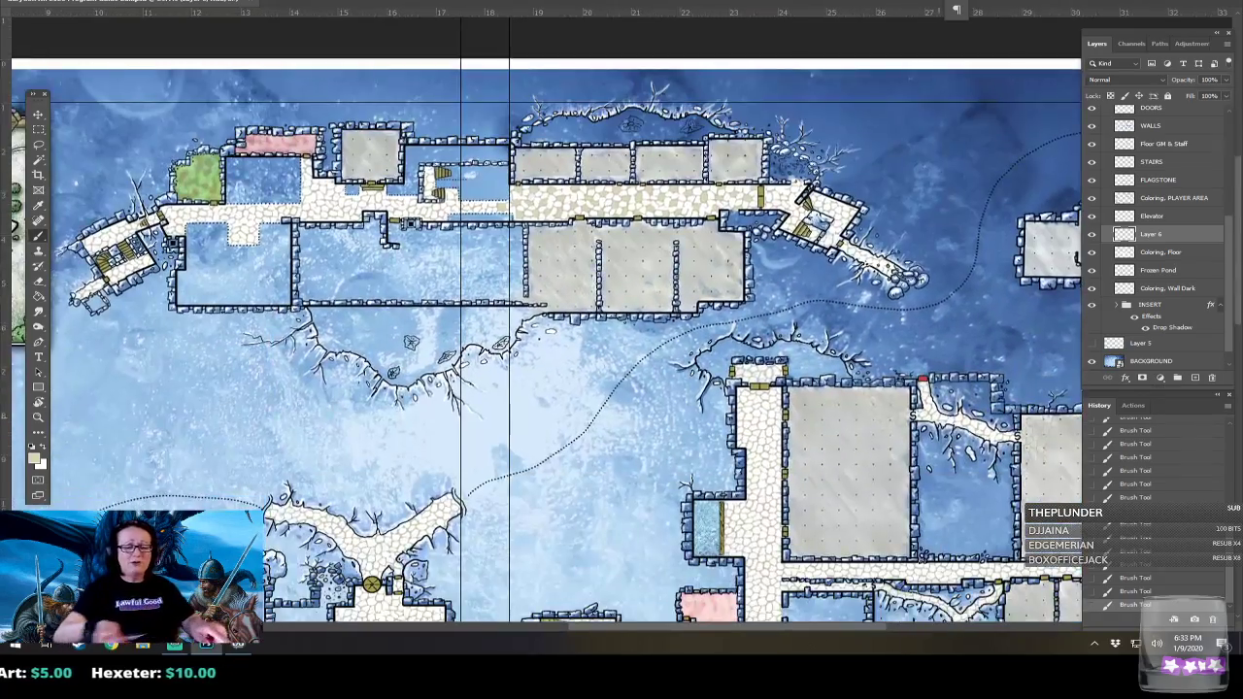
{"action": "key", "text": "ctrl+0"}
{"action": "scroll", "coordinate": [837, 326], "scroll_direction": "up", "scroll_amount": 2}
{"action": "left_click_drag", "start_coordinate": [837, 327], "coordinate": [755, 463]}
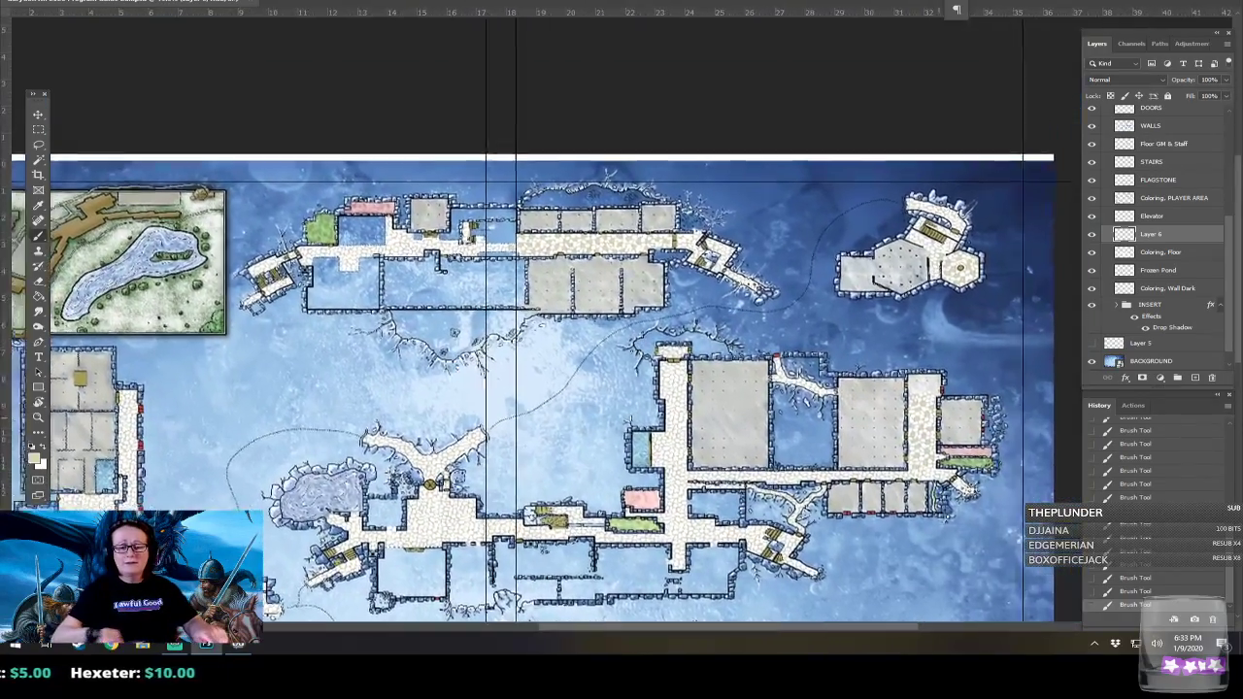
{"action": "scroll", "coordinate": [621, 326], "scroll_direction": "up", "scroll_amount": 1}
{"action": "left_click_drag", "start_coordinate": [965, 555], "coordinate": [920, 466]}
{"action": "key", "text": "ctrl+s"}
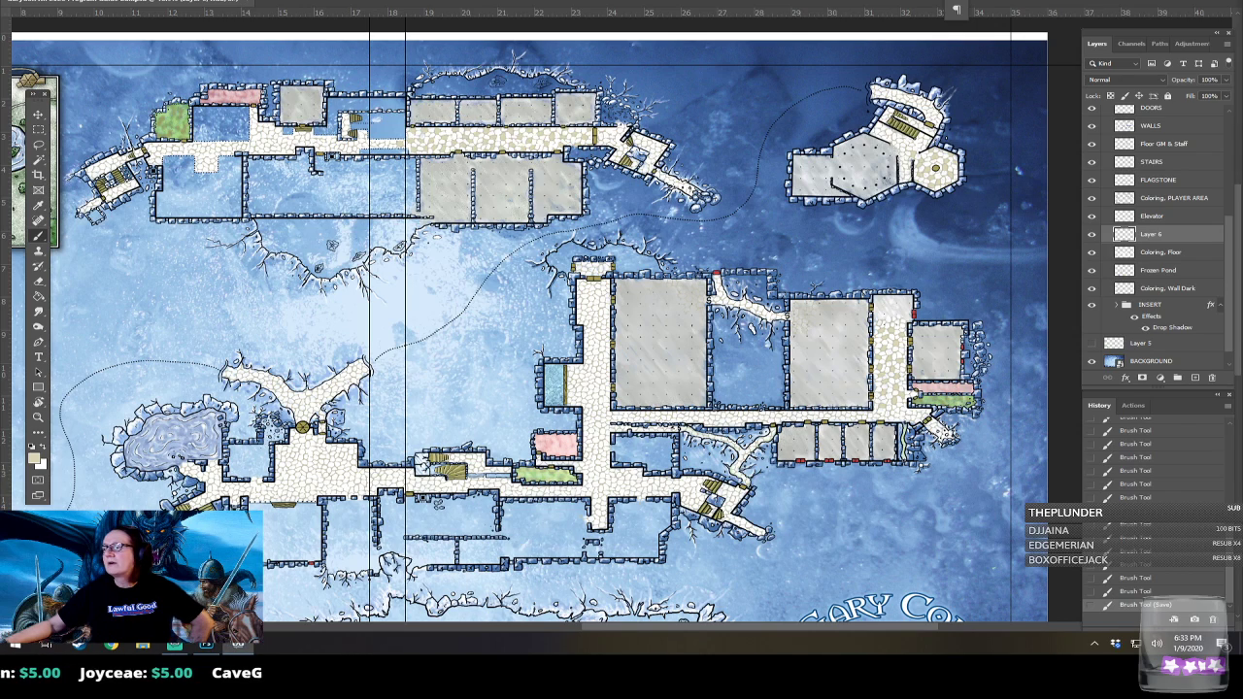
Switch to the browser and view The Witcher Map on DeviantArt.
{"action": "key", "text": "alt+Tab"}
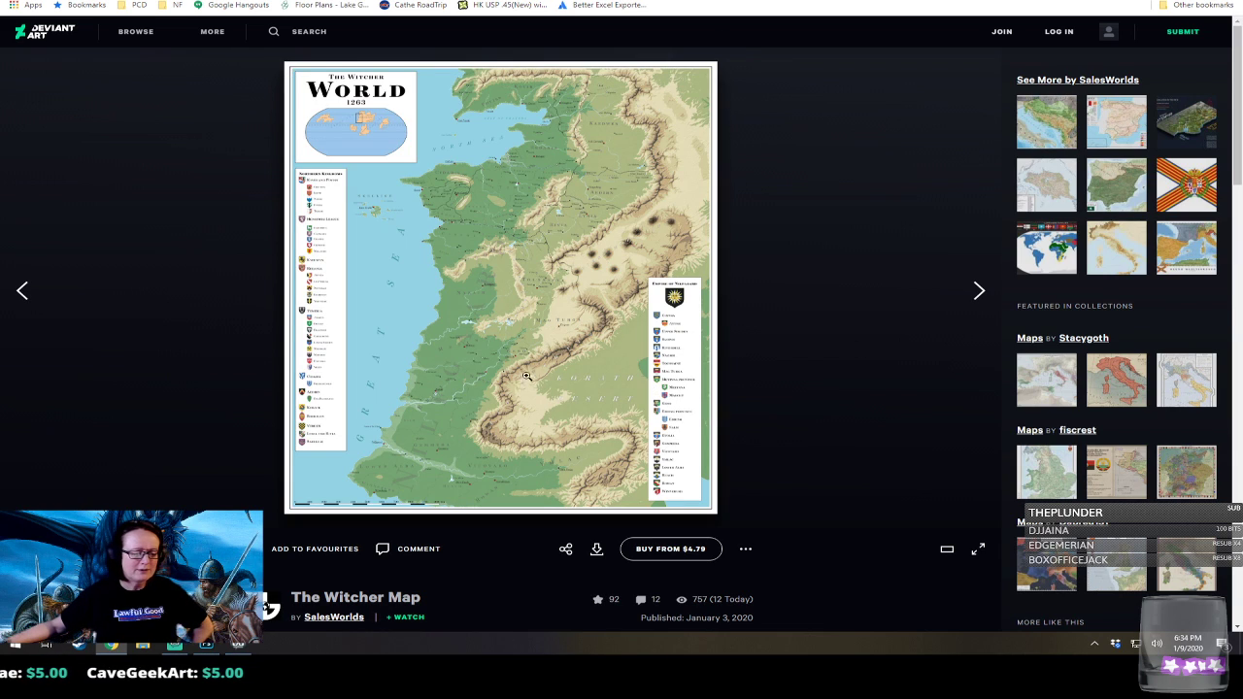
Enlarge The Witcher Map to full size and examine its title panel and Northern Kingdoms legend.
{"action": "left_click", "coordinate": [524, 378]}
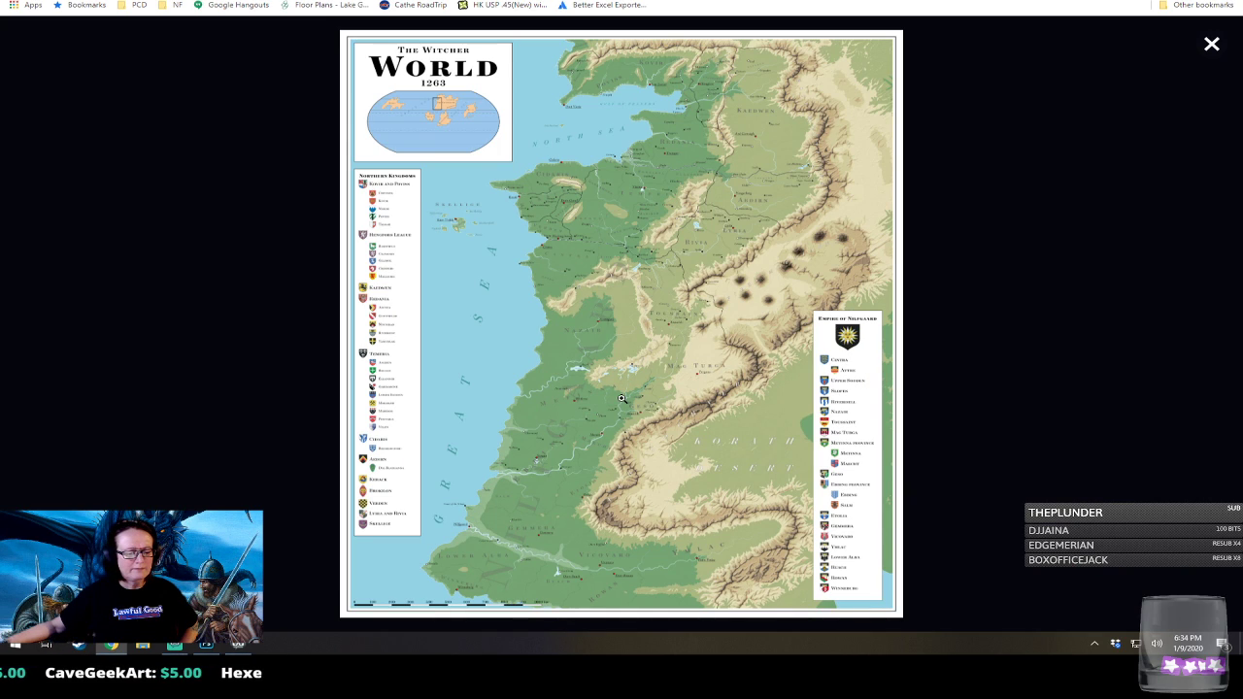
{"action": "left_click", "coordinate": [622, 398]}
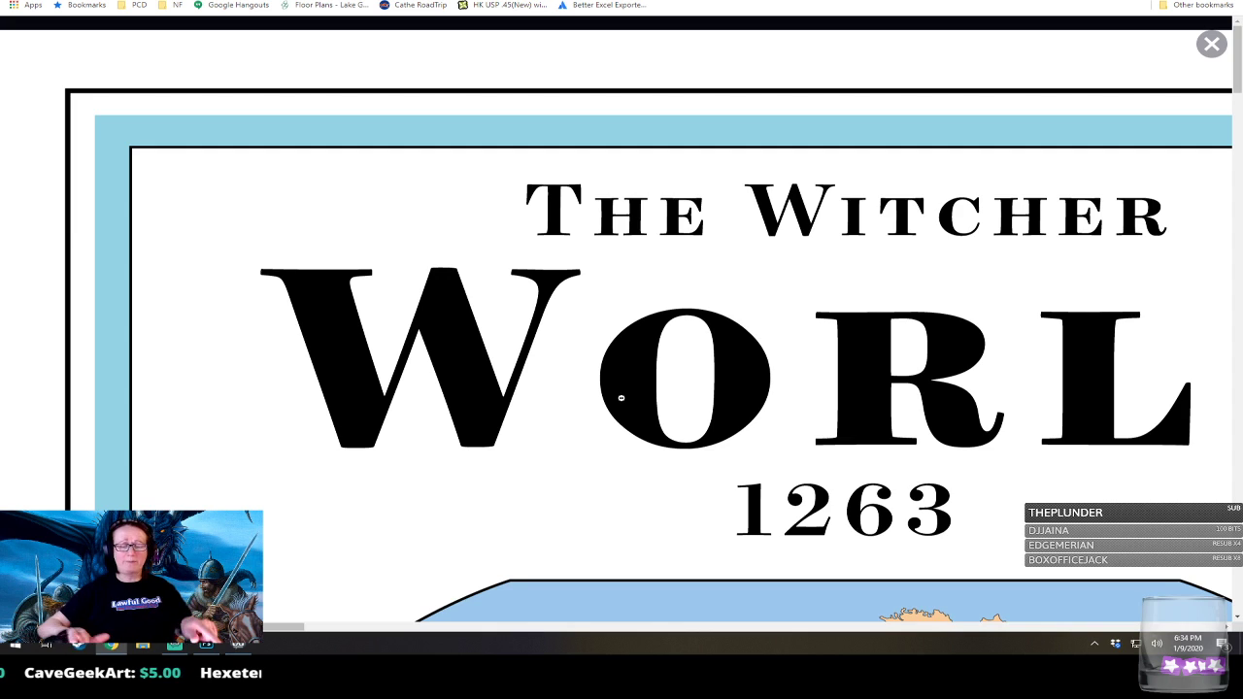
{"action": "scroll", "coordinate": [621, 398], "scroll_direction": "down", "scroll_amount": 7}
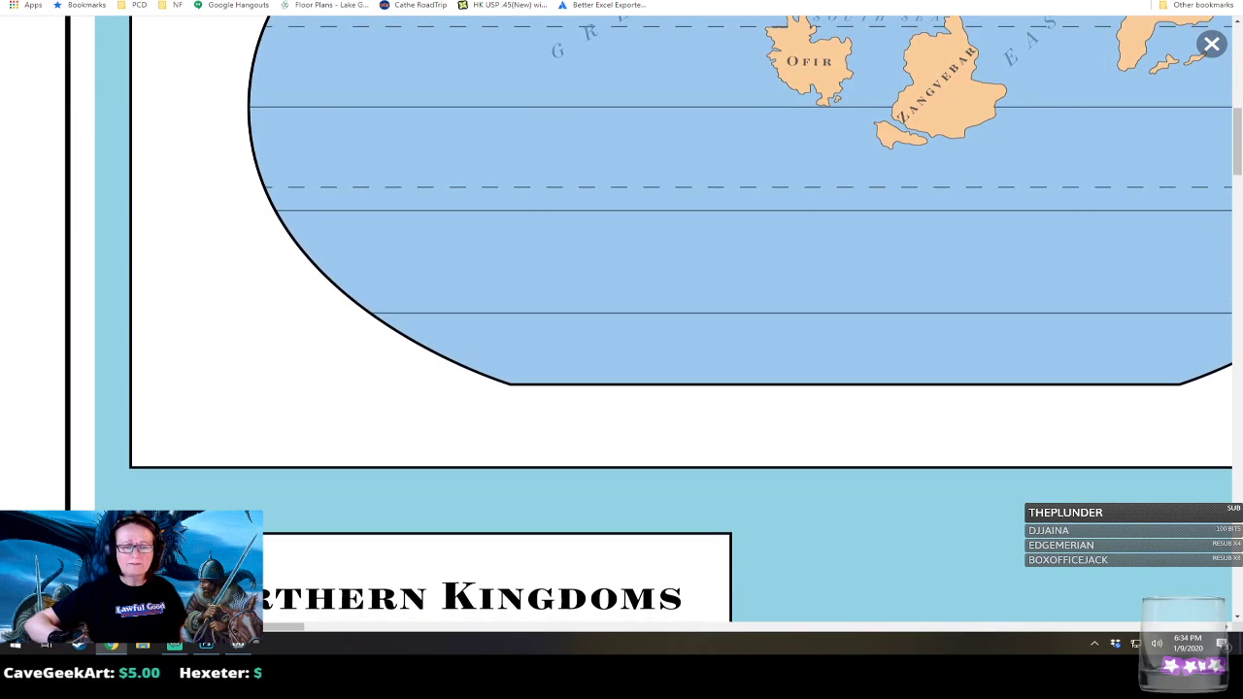
{"action": "scroll", "coordinate": [621, 398], "scroll_direction": "down", "scroll_amount": 10}
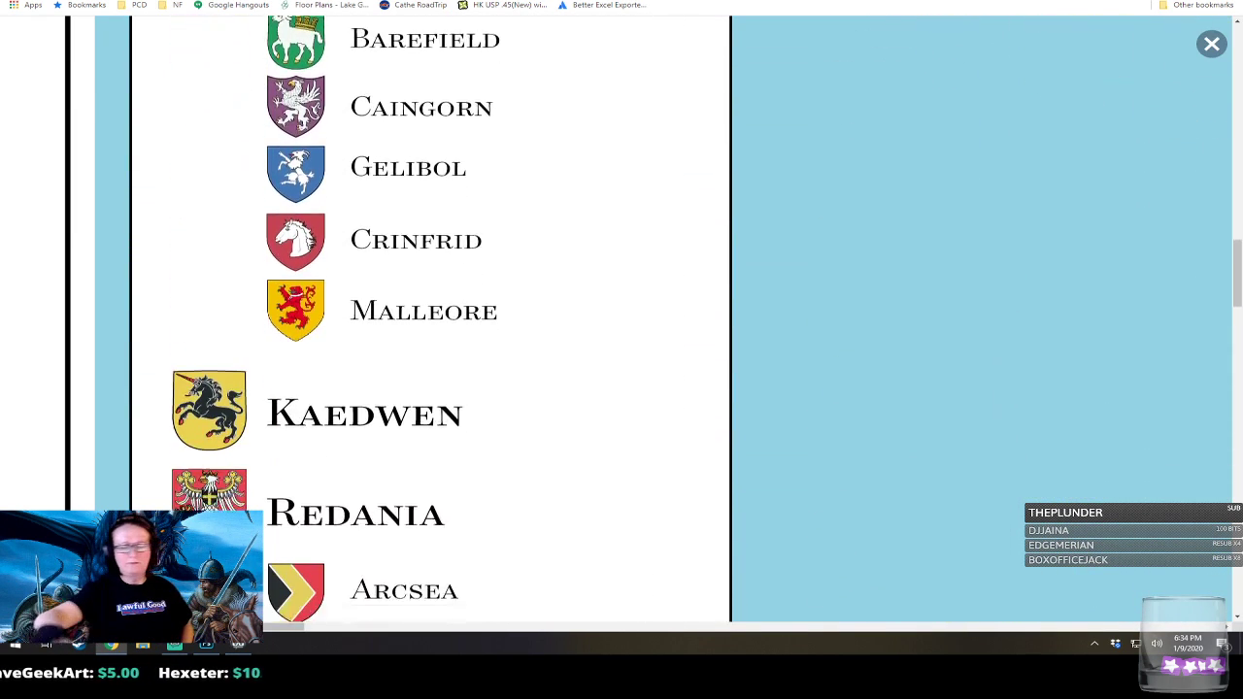
{"action": "scroll", "coordinate": [622, 321], "scroll_direction": "down", "scroll_amount": 2}
Examine the full-size map's western regions around Attre, Cintra, Upper and Lower Sodden, and Angren.
{"action": "scroll", "coordinate": [622, 321], "scroll_direction": "right", "scroll_amount": 10}
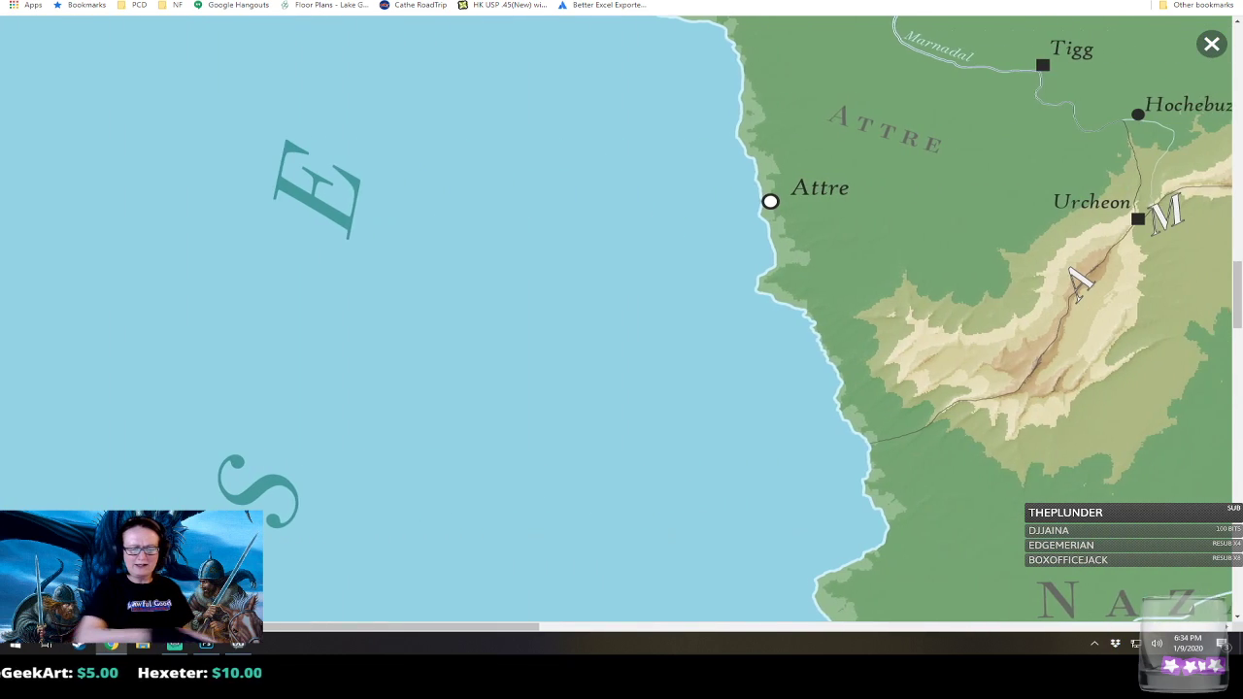
{"action": "scroll", "coordinate": [622, 320], "scroll_direction": "right", "scroll_amount": 5}
{"action": "scroll", "coordinate": [621, 320], "scroll_direction": "up", "scroll_amount": 3}
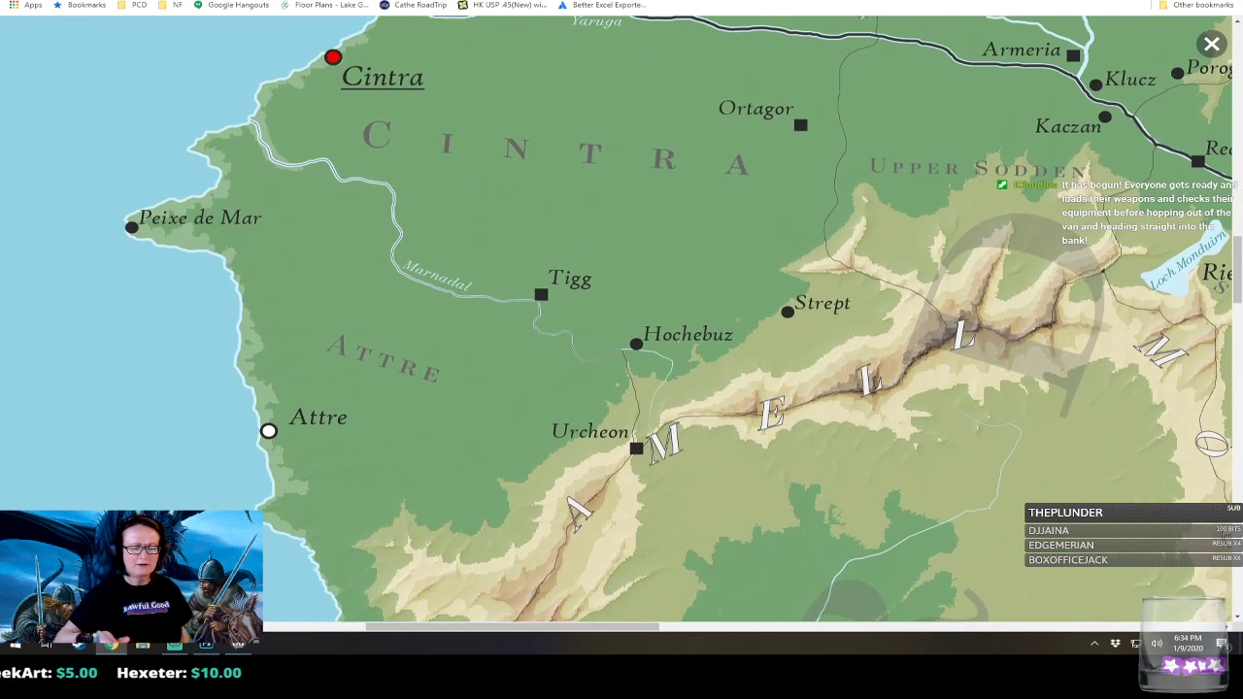
{"action": "scroll", "coordinate": [622, 321], "scroll_direction": "right", "scroll_amount": 6}
{"action": "scroll", "coordinate": [622, 320], "scroll_direction": "up", "scroll_amount": 3}
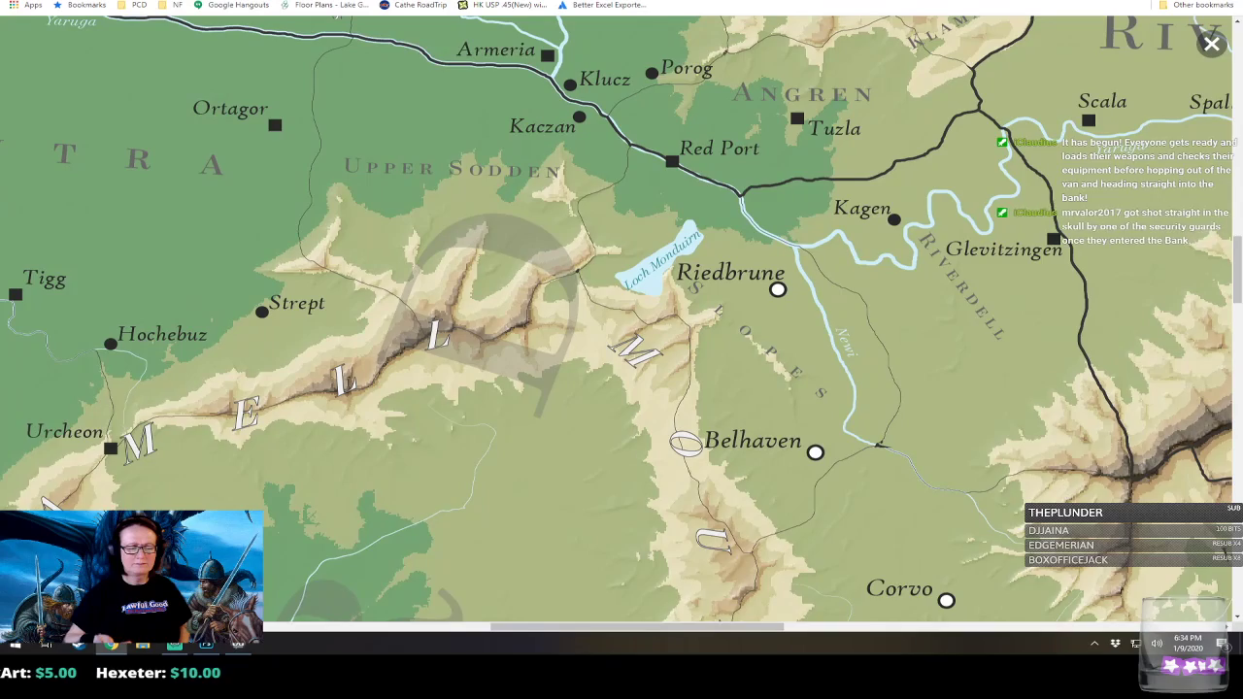
{"action": "scroll", "coordinate": [622, 321], "scroll_direction": "up", "scroll_amount": 3}
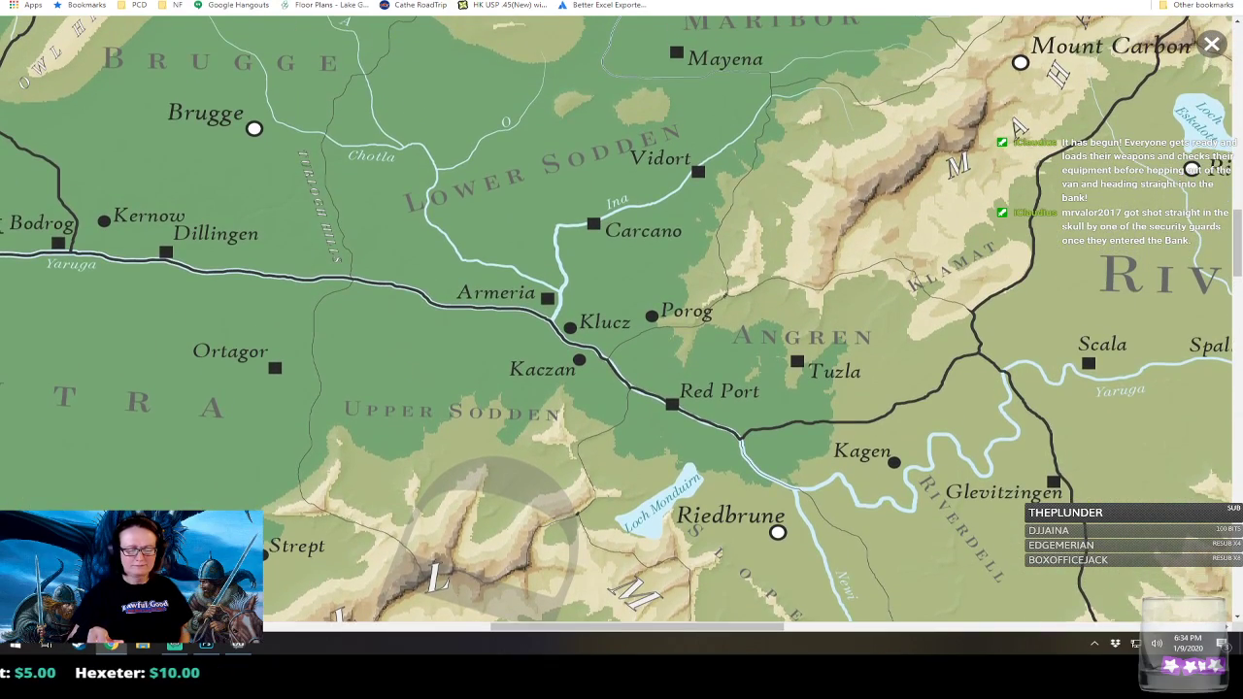
{"action": "scroll", "coordinate": [622, 321], "scroll_direction": "up", "scroll_amount": 4}
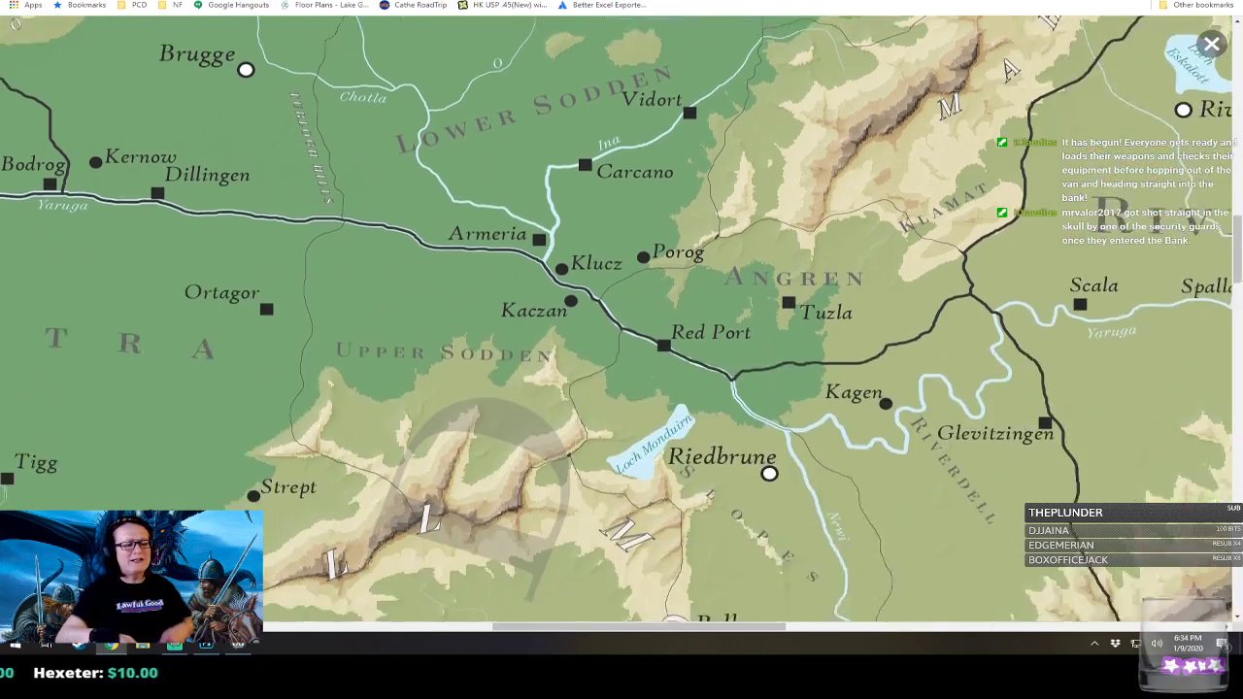
Examine the map's lettering and terrain across Rivia, Lyria, Aedirn, the Fiery Mountains, Mag Turga and Metinna.
{"action": "scroll", "coordinate": [621, 320], "scroll_direction": "right", "scroll_amount": 11}
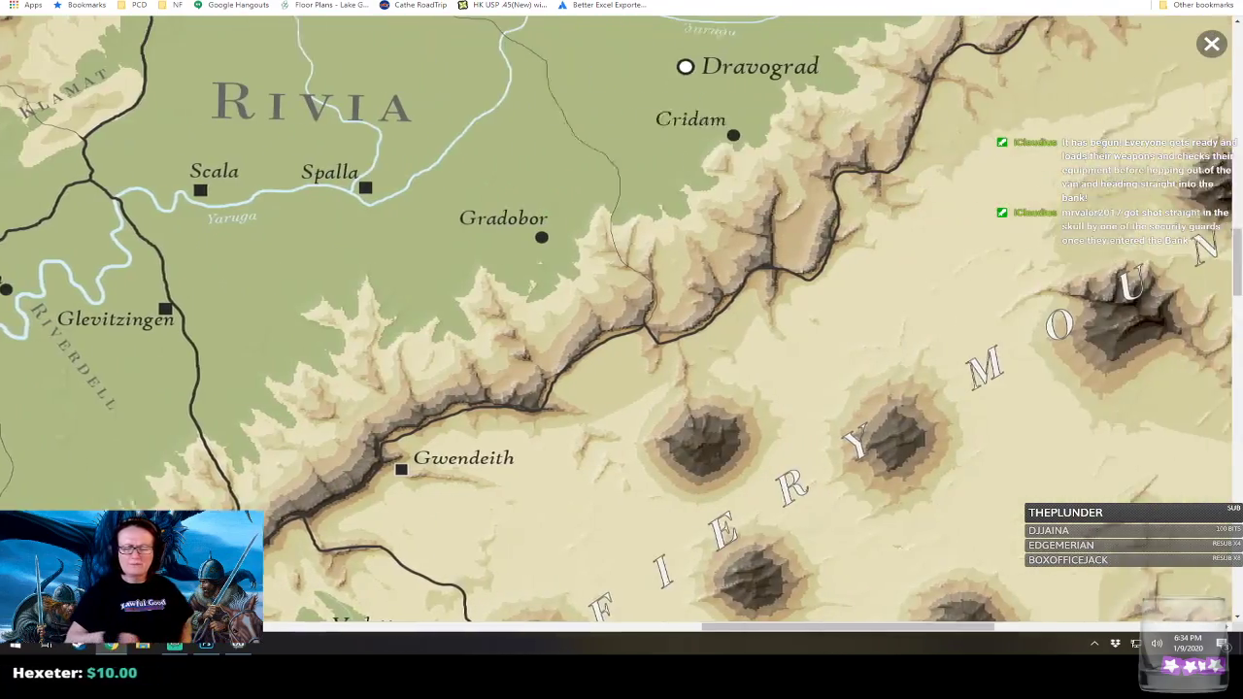
{"action": "scroll", "coordinate": [622, 321], "scroll_direction": "up", "scroll_amount": 9}
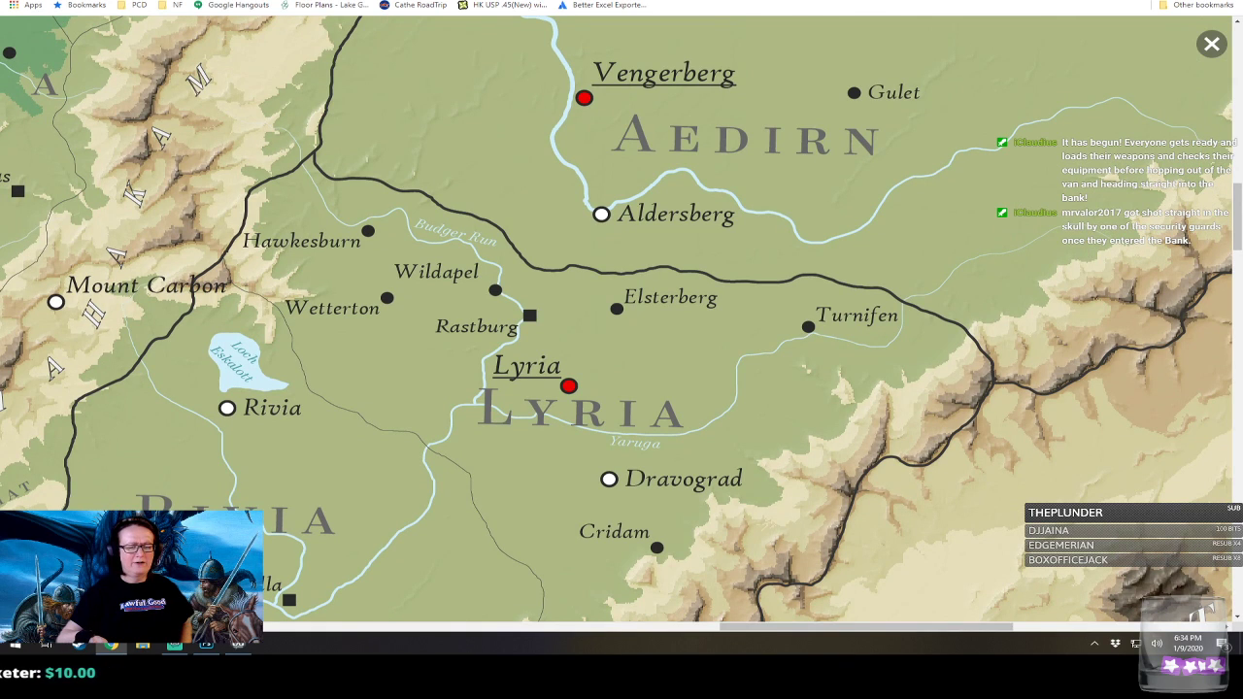
{"action": "scroll", "coordinate": [622, 320], "scroll_direction": "up", "scroll_amount": 5}
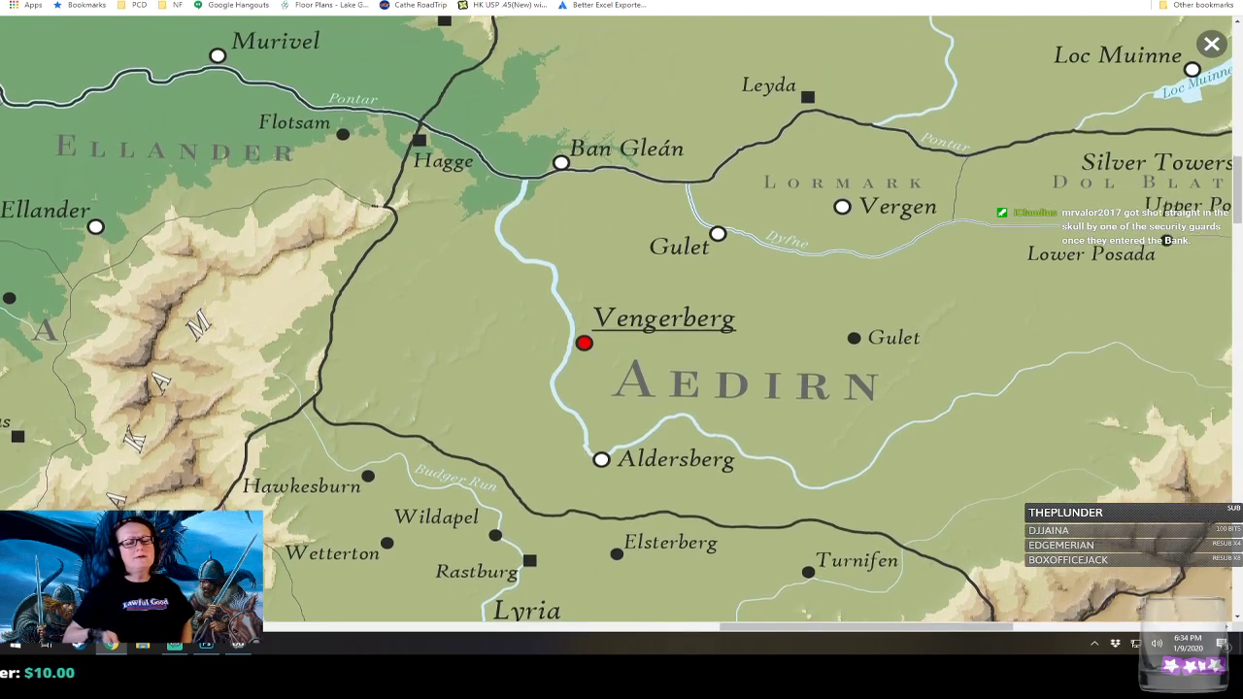
{"action": "scroll", "coordinate": [622, 320], "scroll_direction": "down", "scroll_amount": 20}
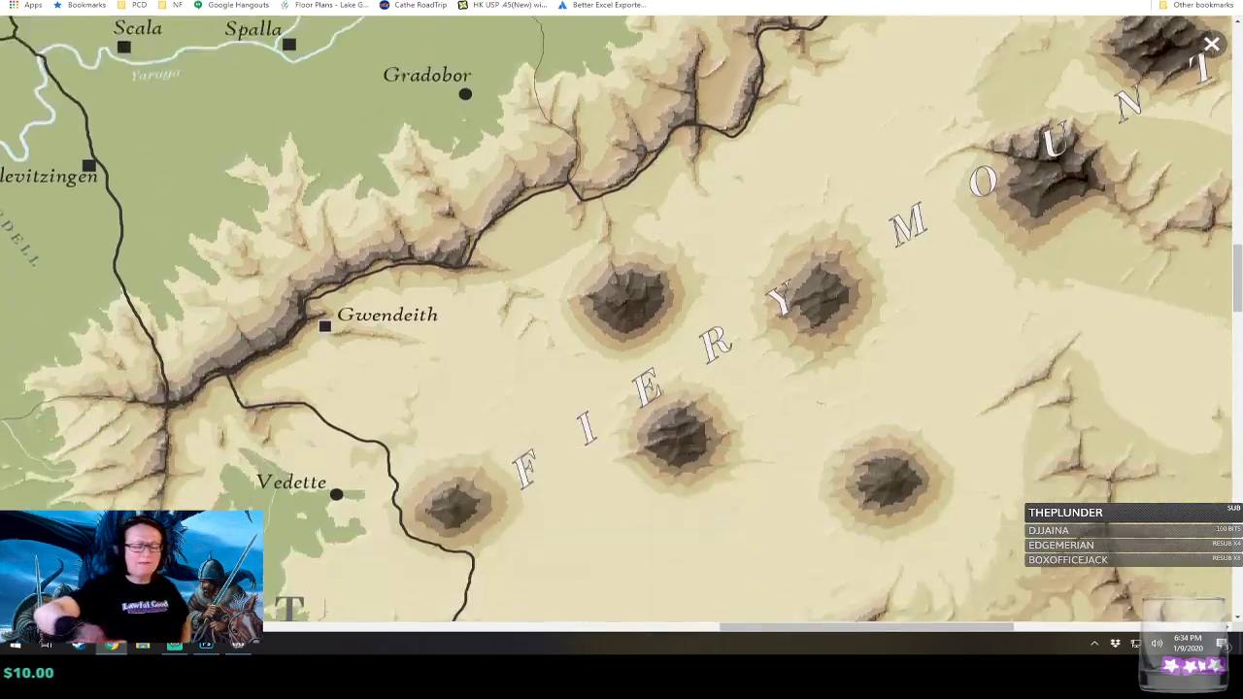
{"action": "scroll", "coordinate": [621, 321], "scroll_direction": "left", "scroll_amount": 8}
{"action": "scroll", "coordinate": [622, 320], "scroll_direction": "left", "scroll_amount": 2}
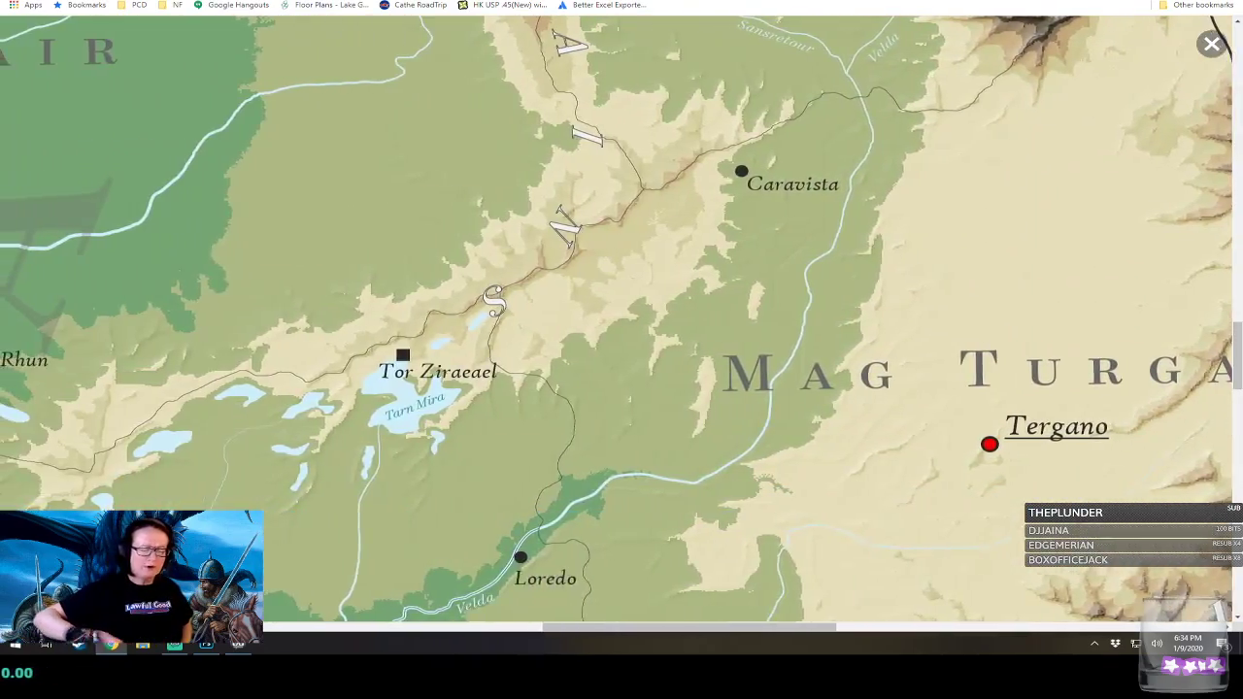
{"action": "scroll", "coordinate": [621, 321], "scroll_direction": "down", "scroll_amount": 5}
{"action": "scroll", "coordinate": [622, 321], "scroll_direction": "left", "scroll_amount": 8}
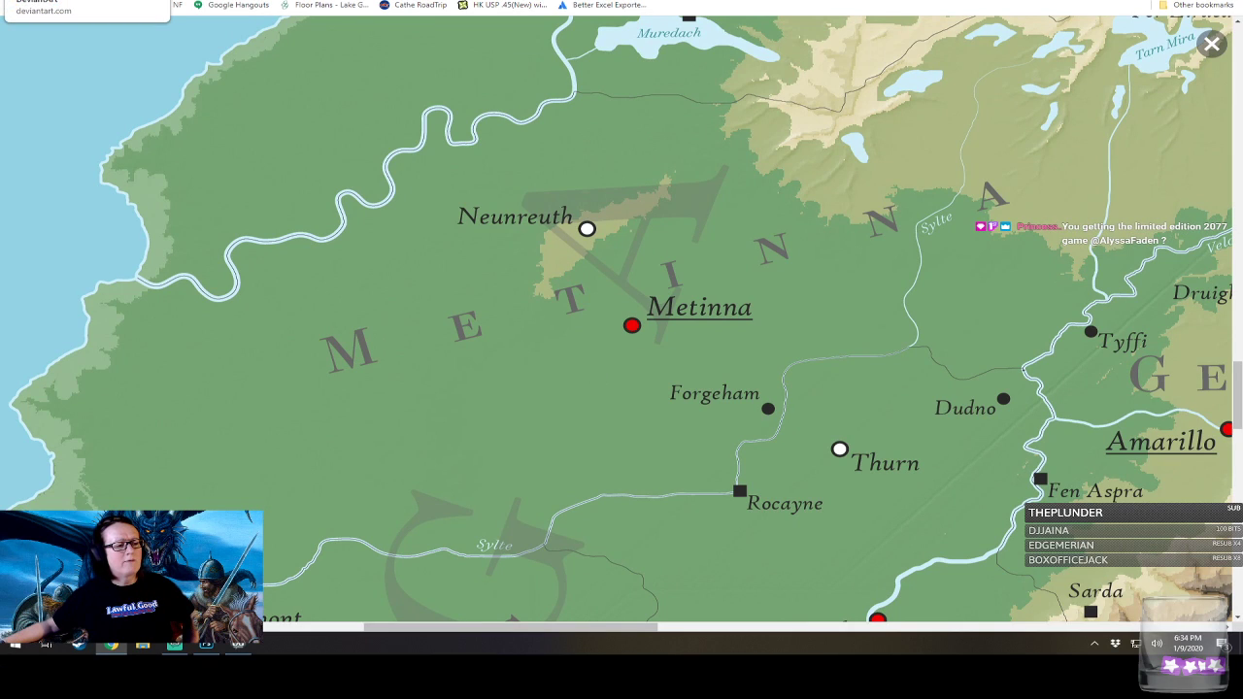
Switch to the CaveGeek shop page for the Witcher 3 Map Giclée Reproduction and view each product photo.
{"action": "key", "text": "alt+Tab"}
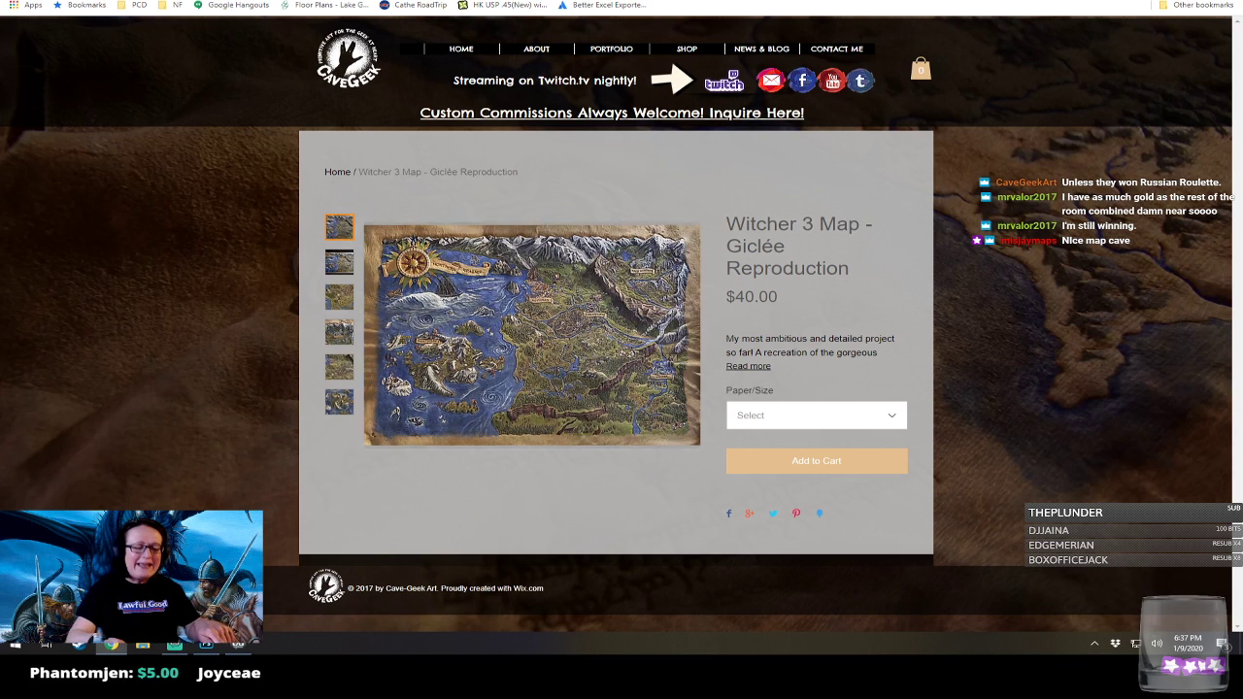
{"action": "left_click", "coordinate": [339, 262]}
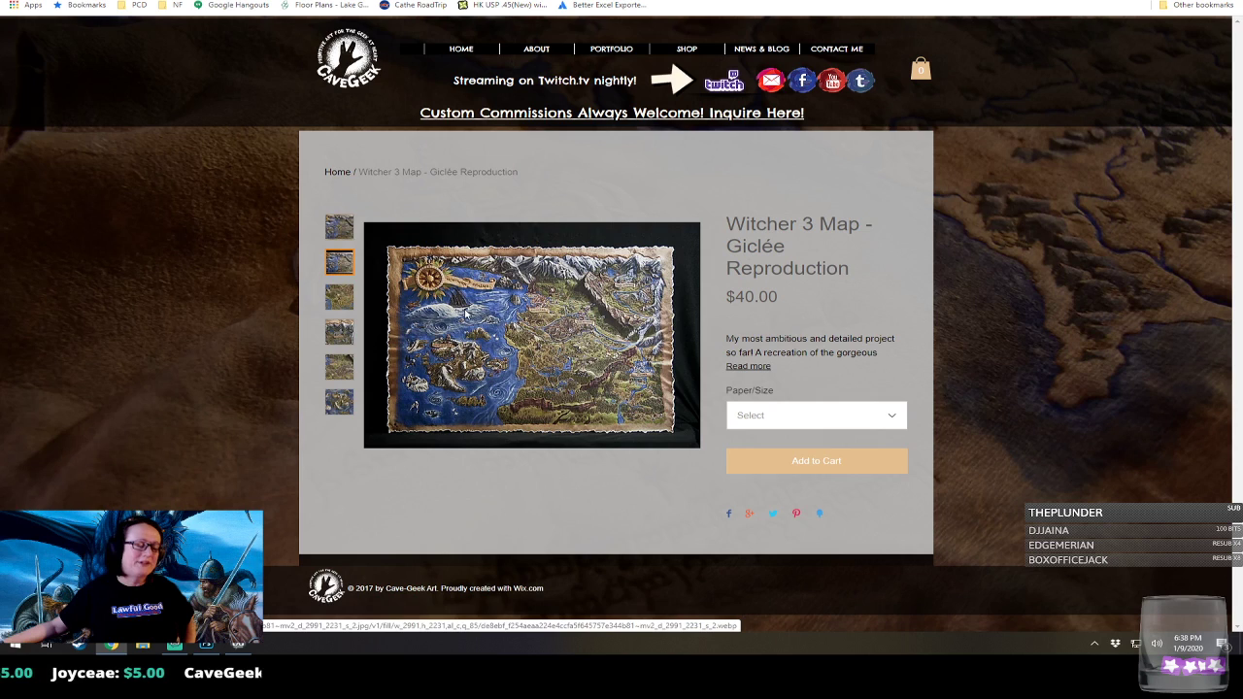
{"action": "left_click", "coordinate": [352, 301]}
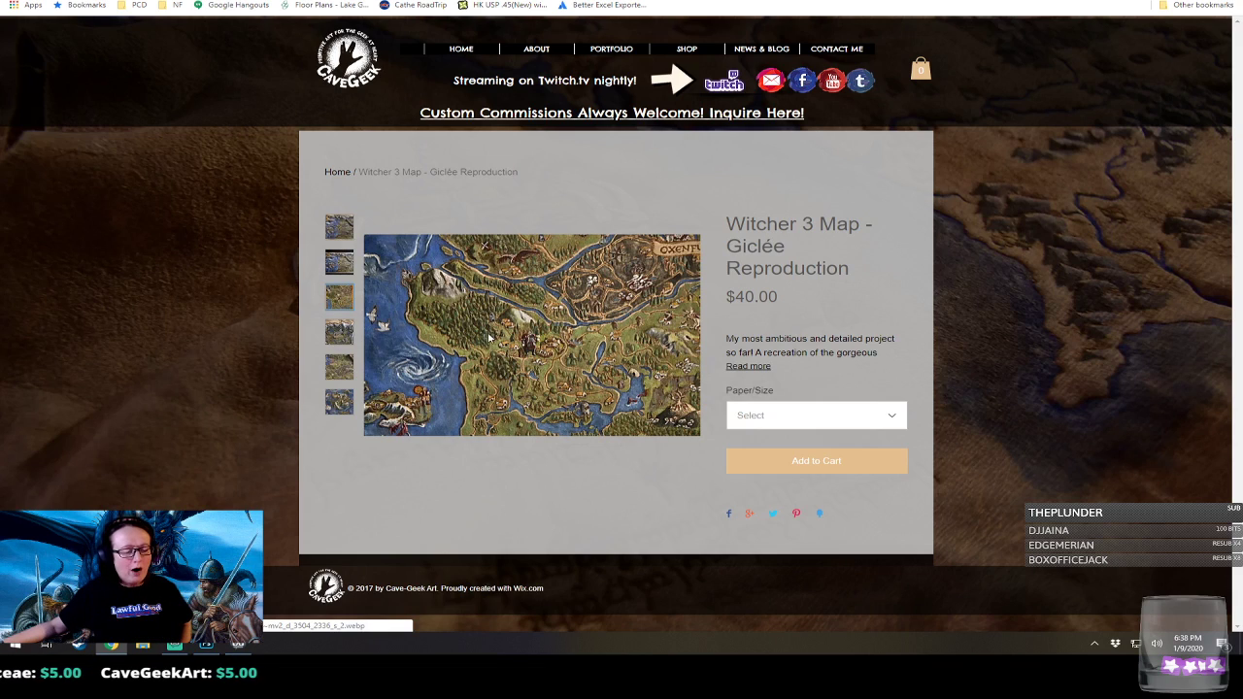
{"action": "left_click", "coordinate": [349, 329]}
{"action": "left_click", "coordinate": [348, 372]}
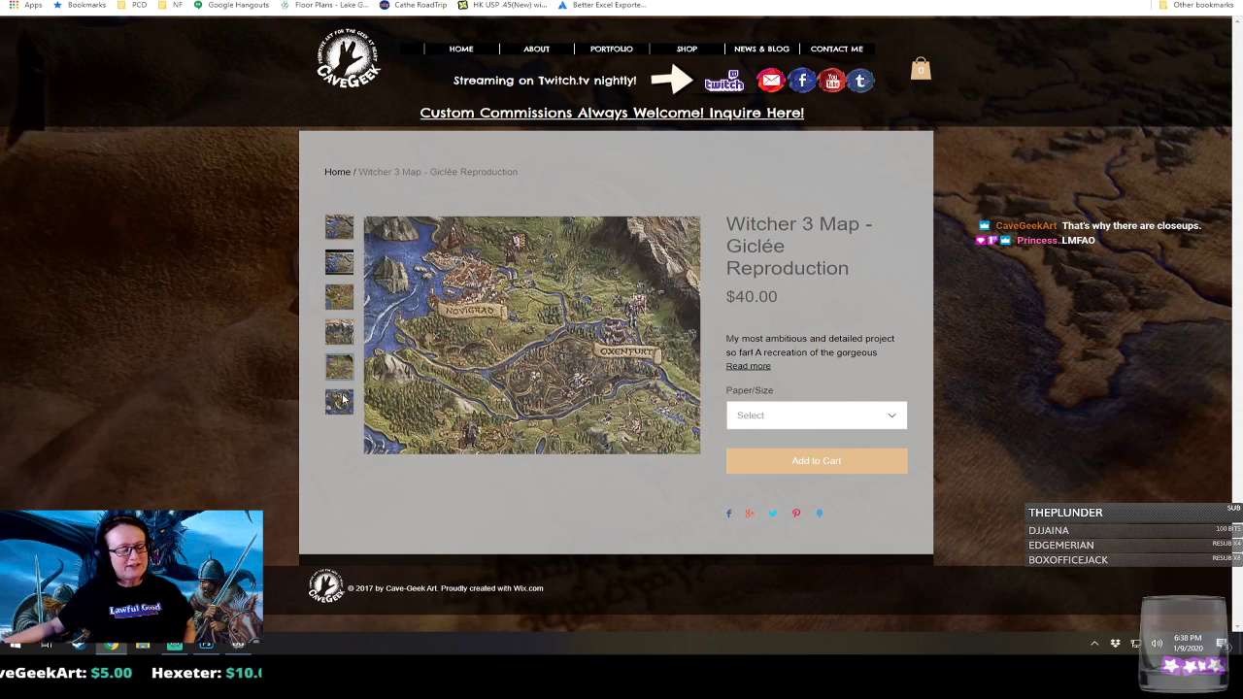
{"action": "left_click", "coordinate": [349, 399]}
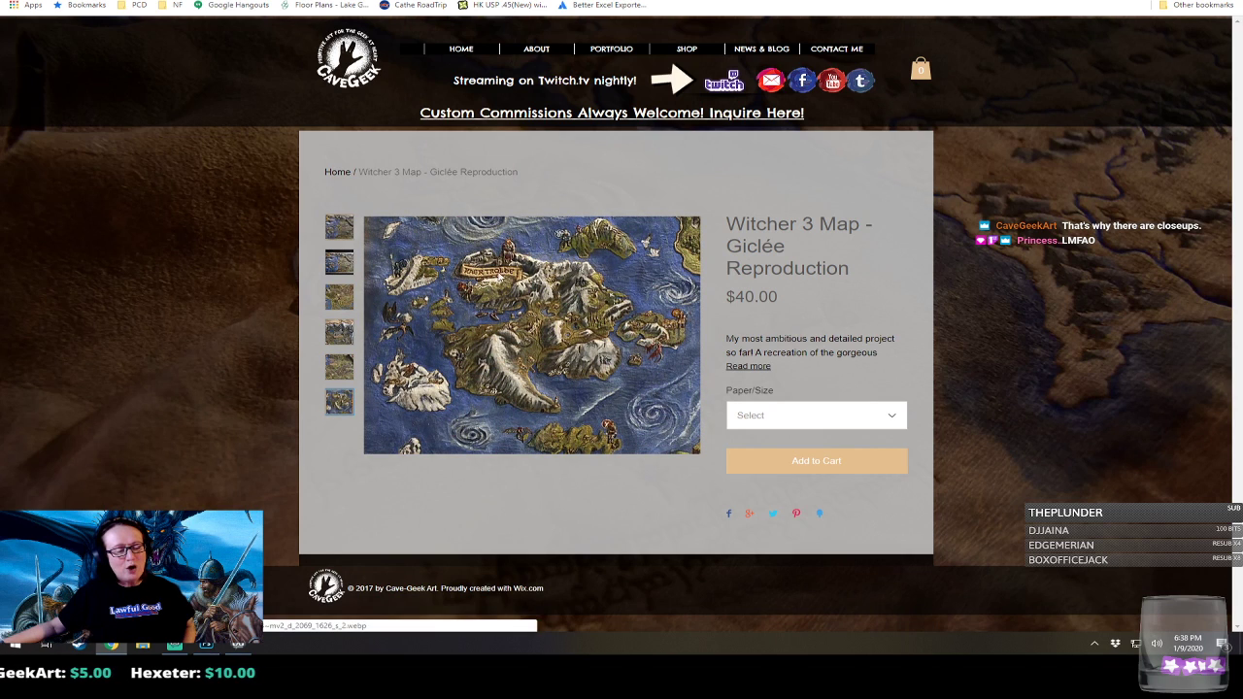
Compare the Witcher 3 Map's close-up photos with the full map image again, ending on the full map.
{"action": "left_click", "coordinate": [348, 301]}
{"action": "left_click", "coordinate": [338, 225]}
{"action": "left_click", "coordinate": [344, 325]}
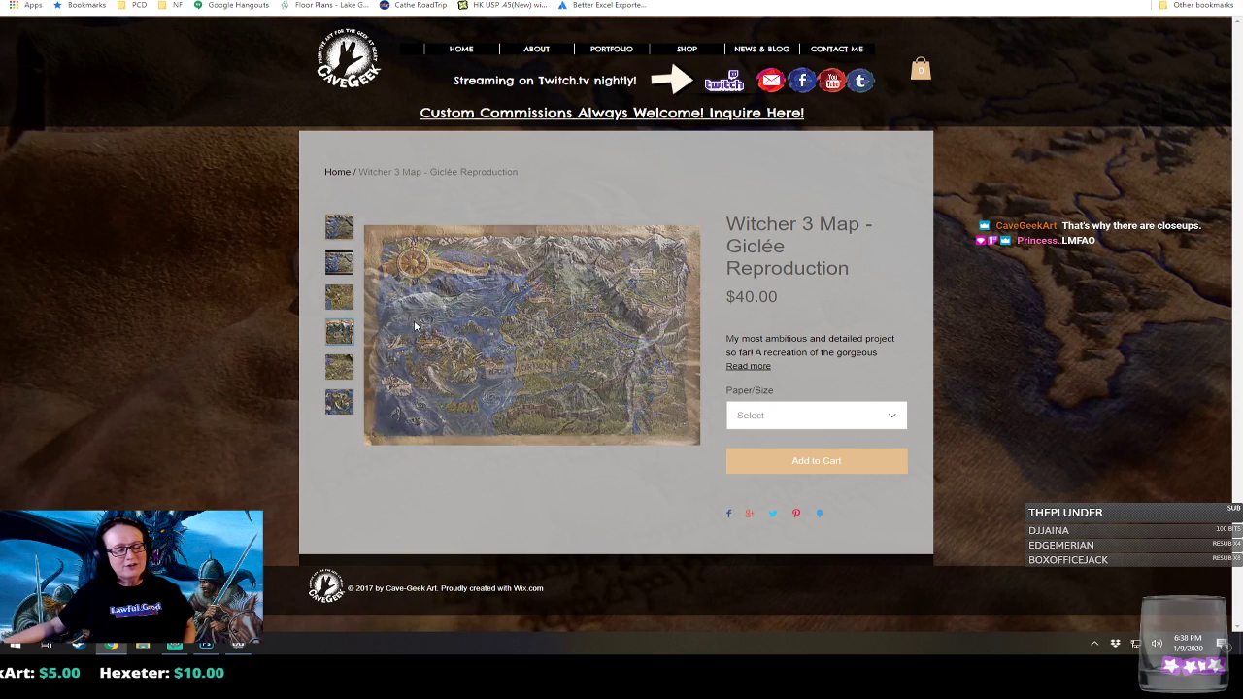
{"action": "left_click", "coordinate": [345, 366]}
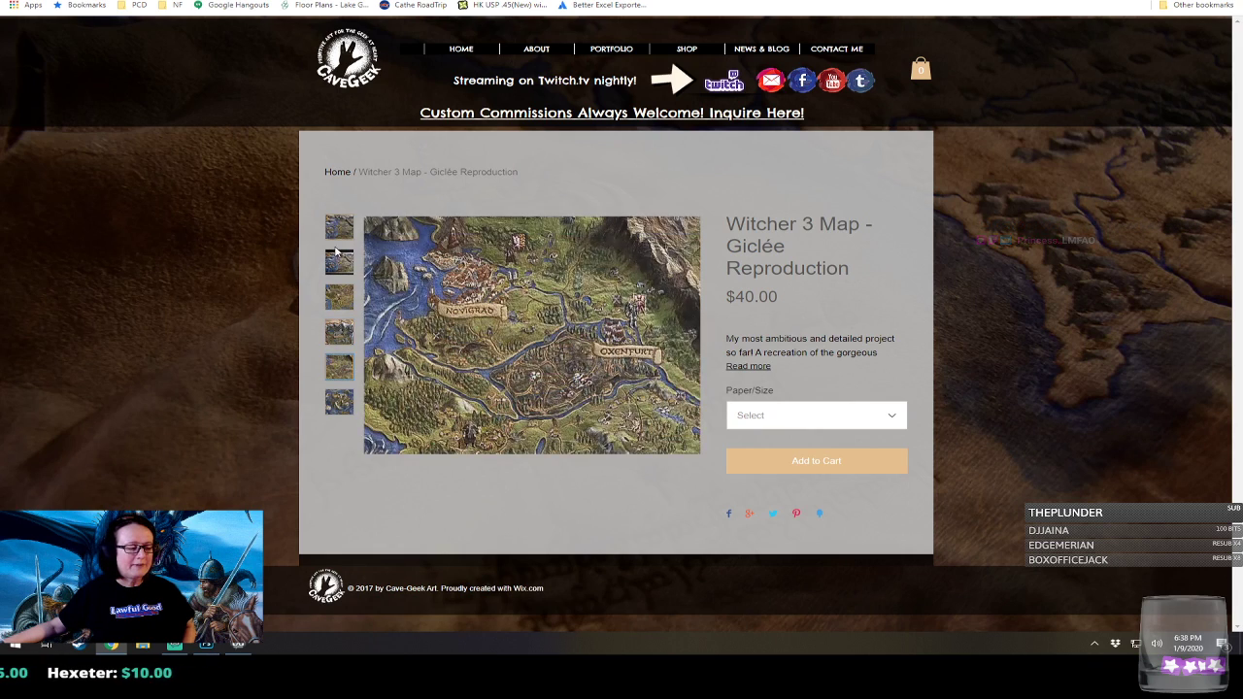
{"action": "left_click", "coordinate": [337, 234]}
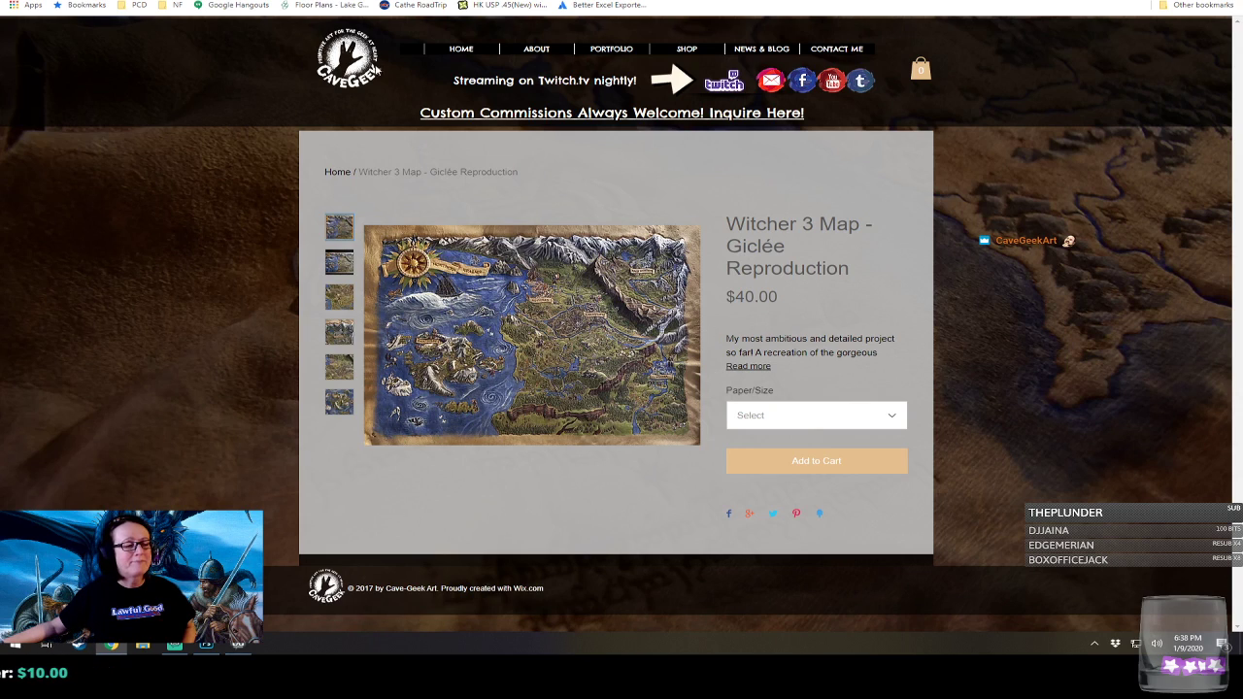
{"action": "right_click", "coordinate": [248, 45]}
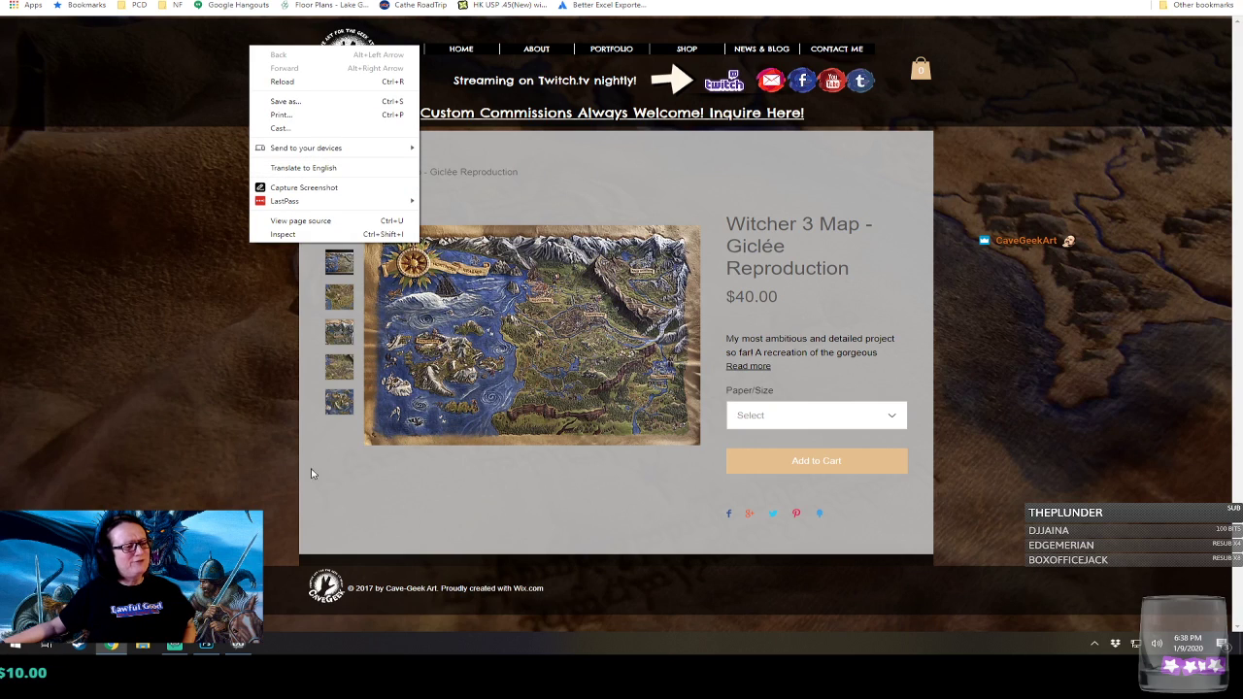
{"action": "left_click", "coordinate": [541, 449]}
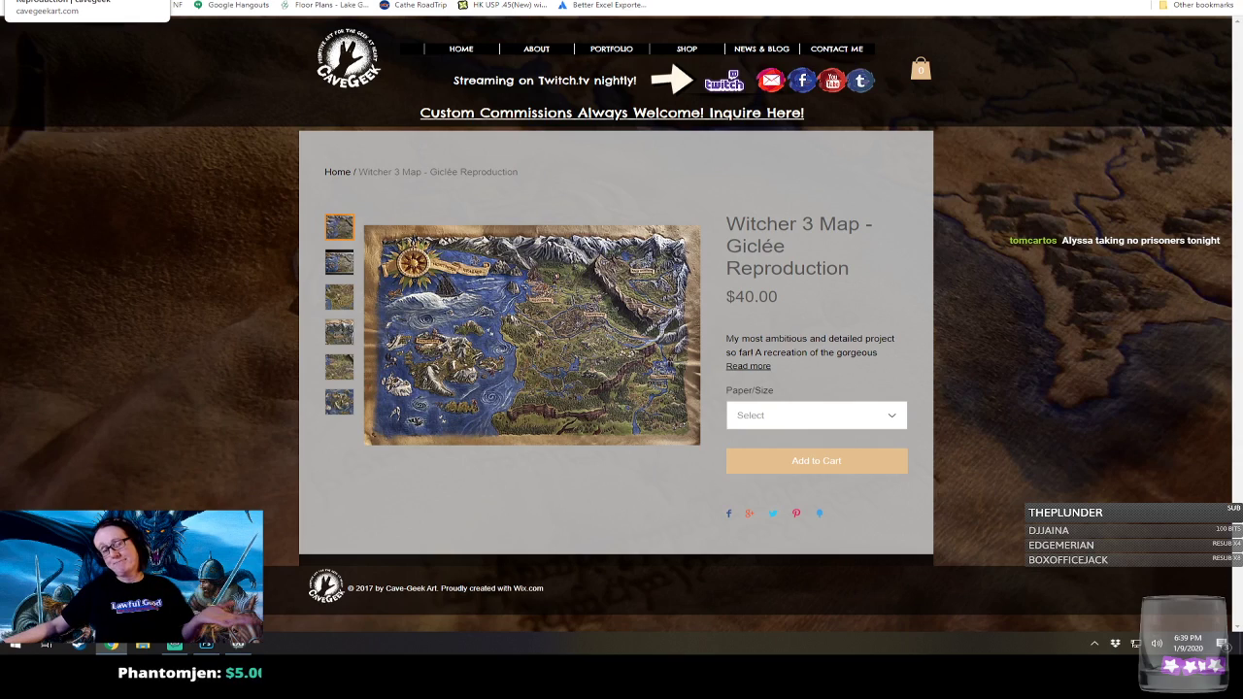
Switch back to Photoshop and review the Gary Con XII map's buildings, corridors and remaining unpainted floors.
{"action": "key", "text": "alt+Tab"}
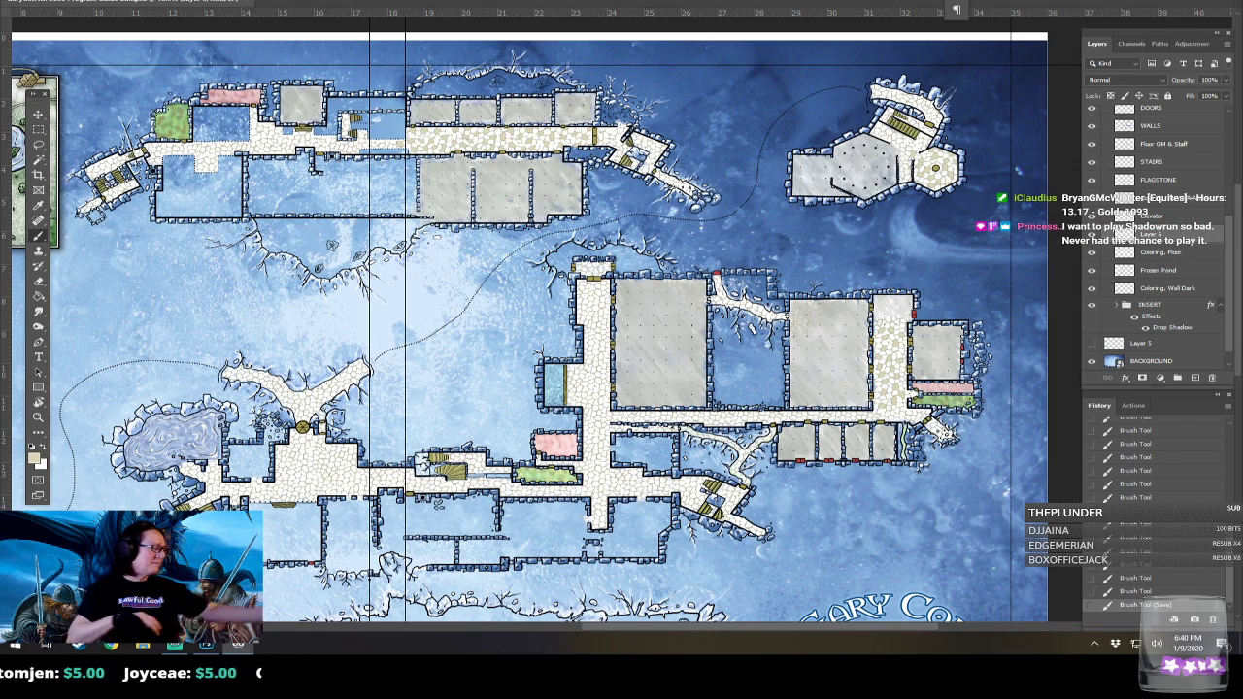
{"action": "left_click_drag", "start_coordinate": [621, 330], "coordinate": [549, 301]}
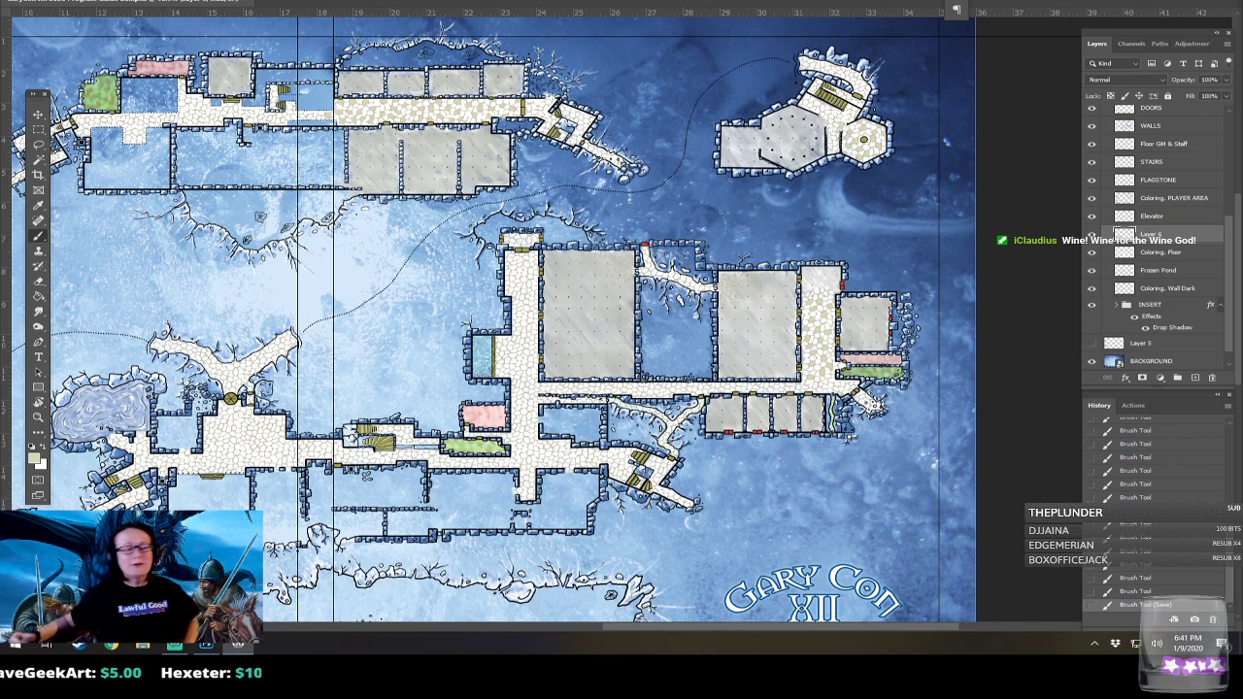
{"action": "left_click_drag", "start_coordinate": [789, 521], "coordinate": [851, 538]}
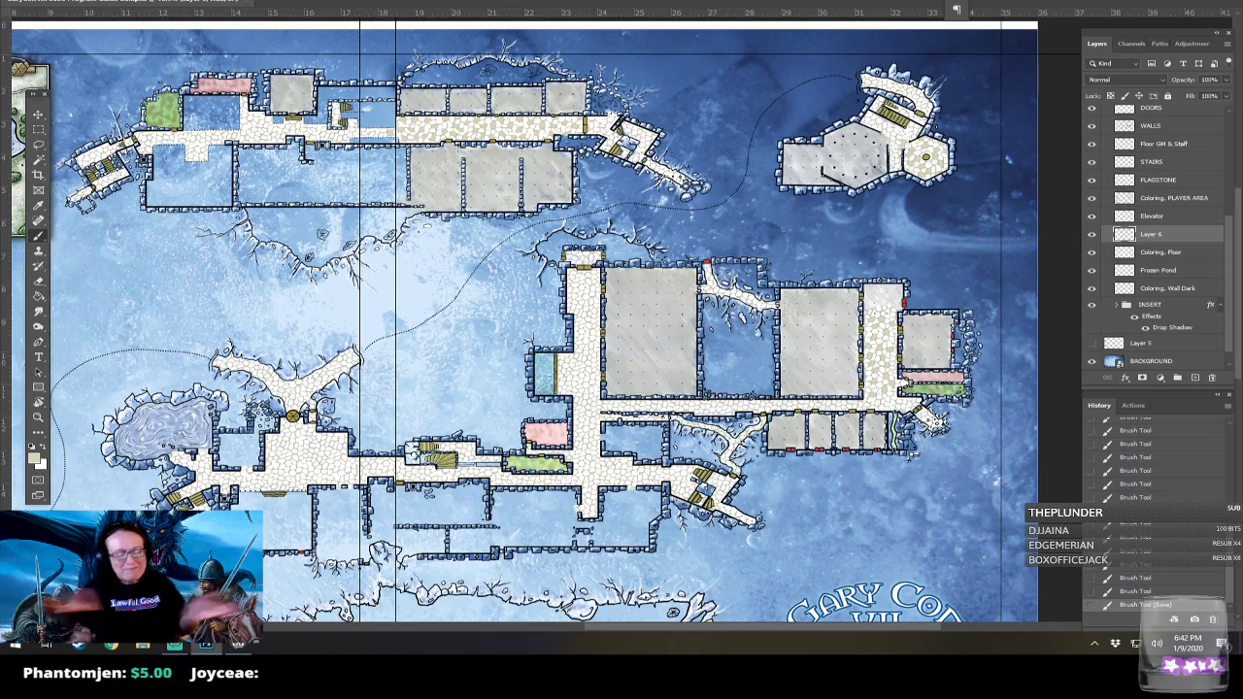
{"action": "scroll", "coordinate": [621, 321], "scroll_direction": "down", "scroll_amount": 5}
{"action": "scroll", "coordinate": [621, 320], "scroll_direction": "up", "scroll_amount": 1}
{"action": "scroll", "coordinate": [525, 281], "scroll_direction": "up", "scroll_amount": 1}
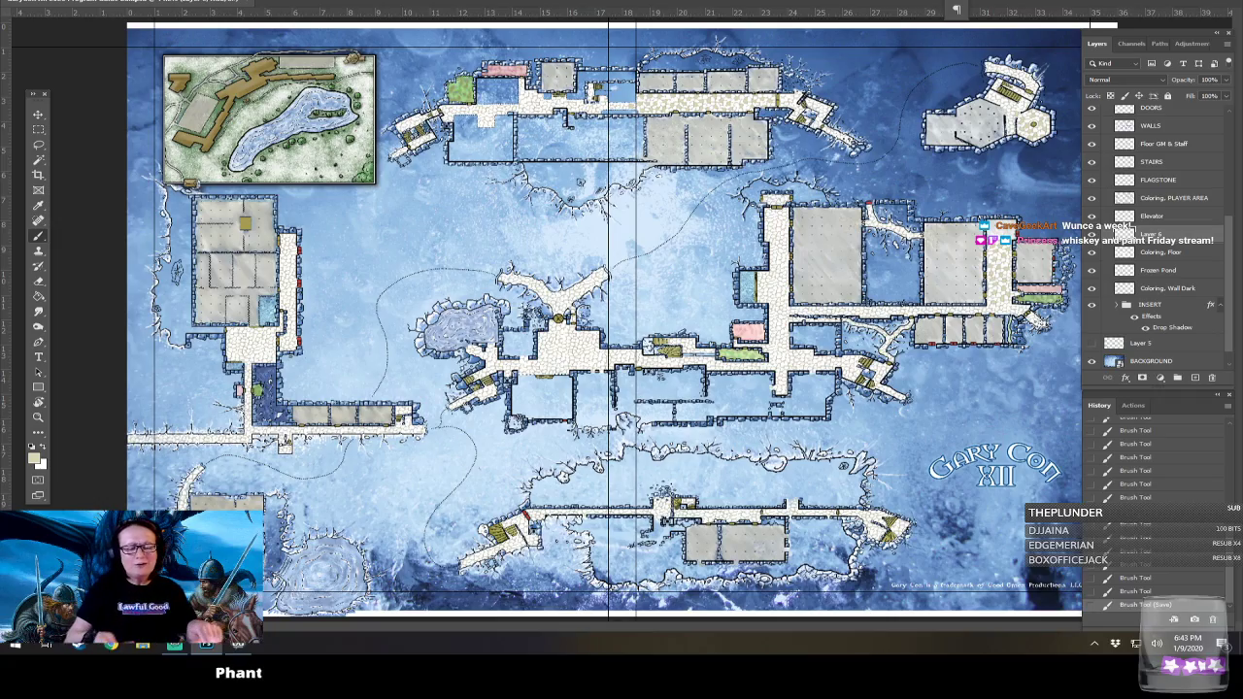
{"action": "key", "text": "ctrl+plus"}
{"action": "left_click_drag", "start_coordinate": [622, 349], "coordinate": [544, 257]}
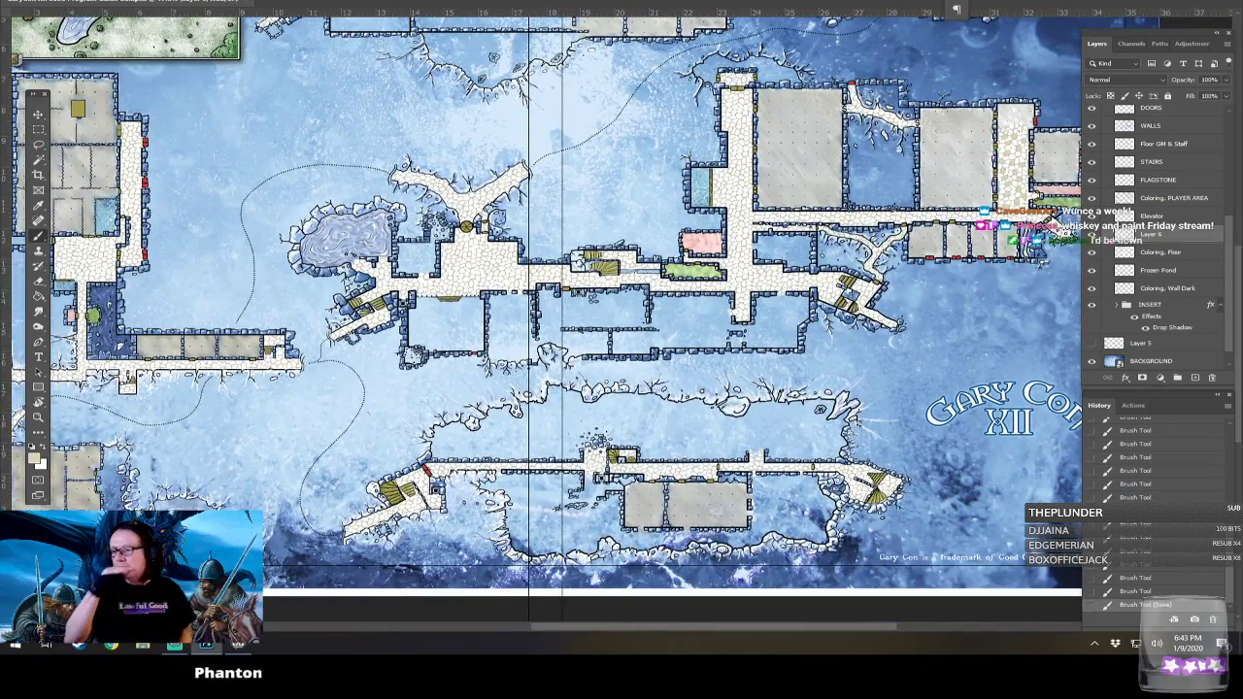
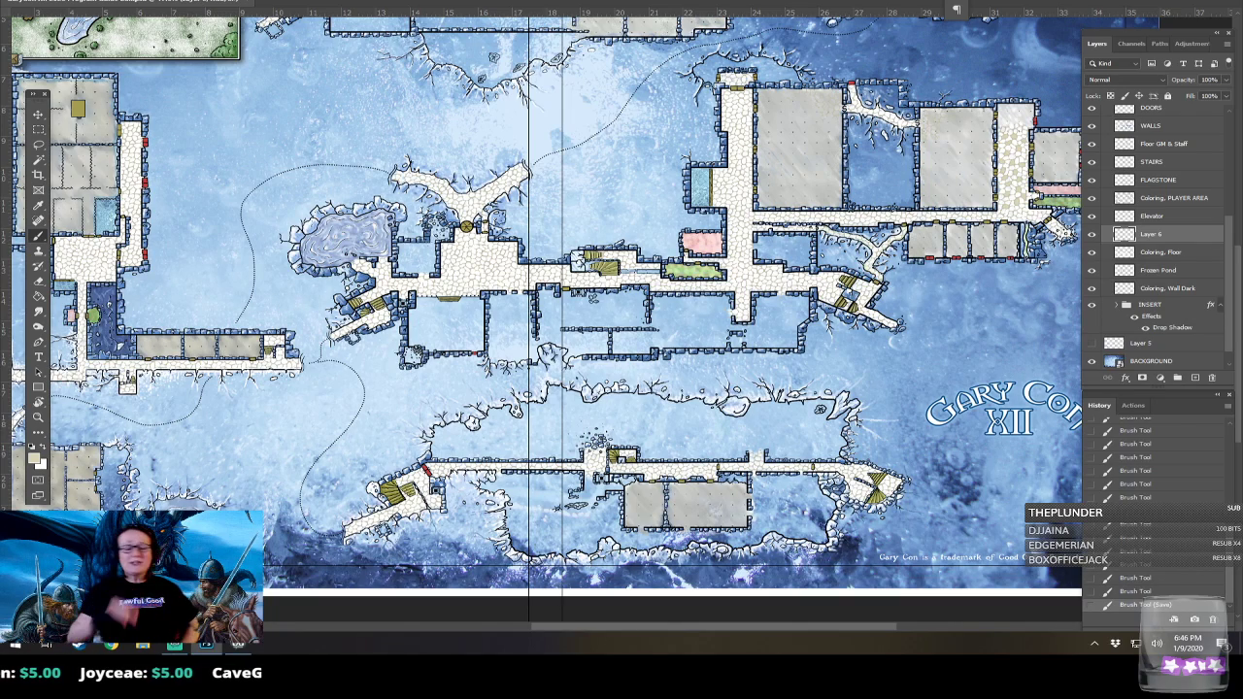
{"action": "left_click_drag", "start_coordinate": [820, 409], "coordinate": [768, 452]}
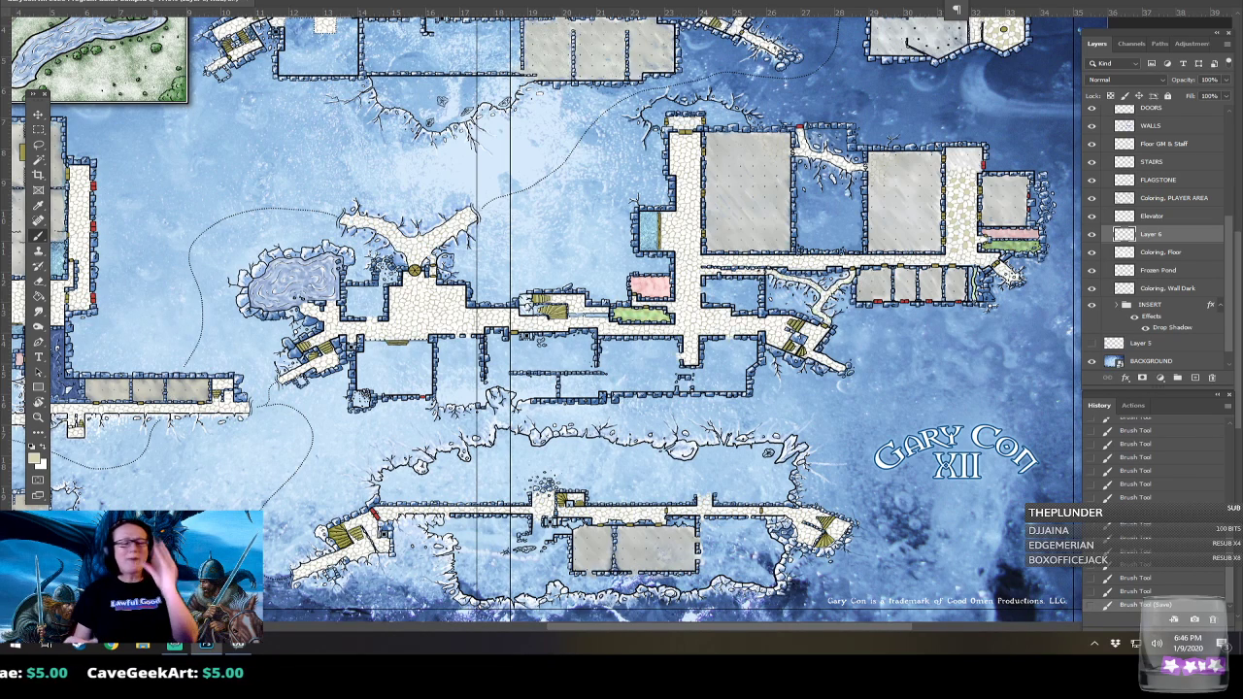
{"action": "left_click_drag", "start_coordinate": [990, 306], "coordinate": [933, 391]}
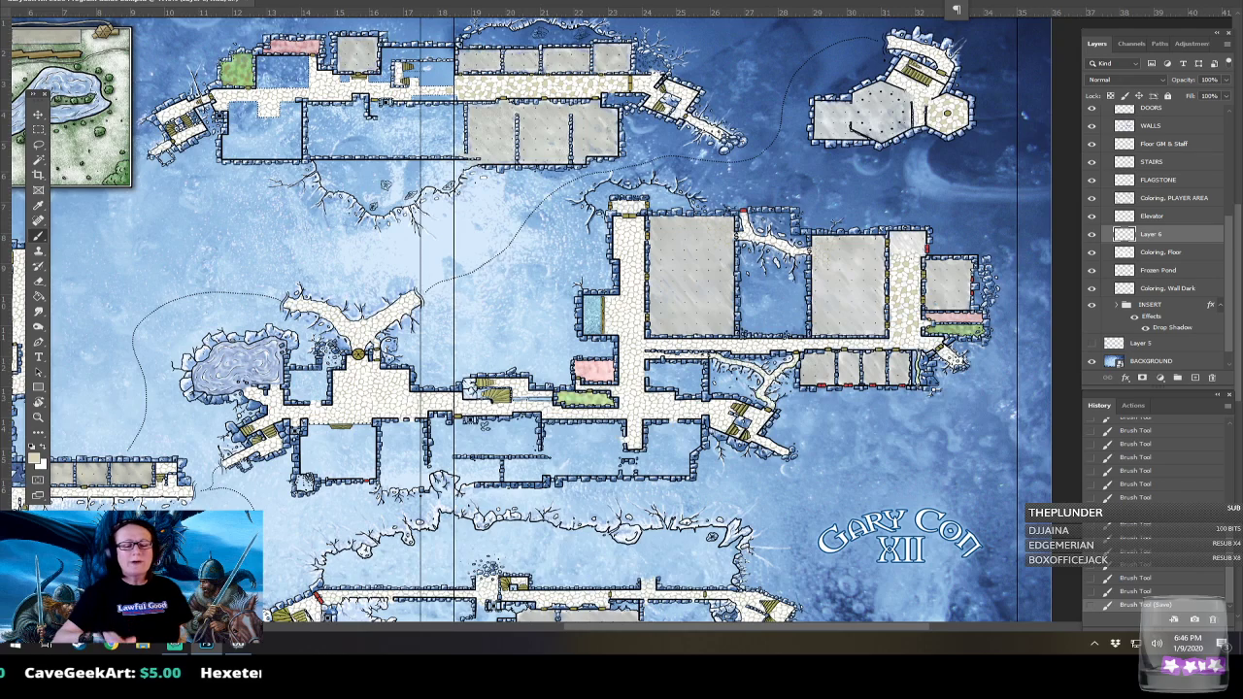
{"action": "left_click_drag", "start_coordinate": [933, 390], "coordinate": [966, 382]}
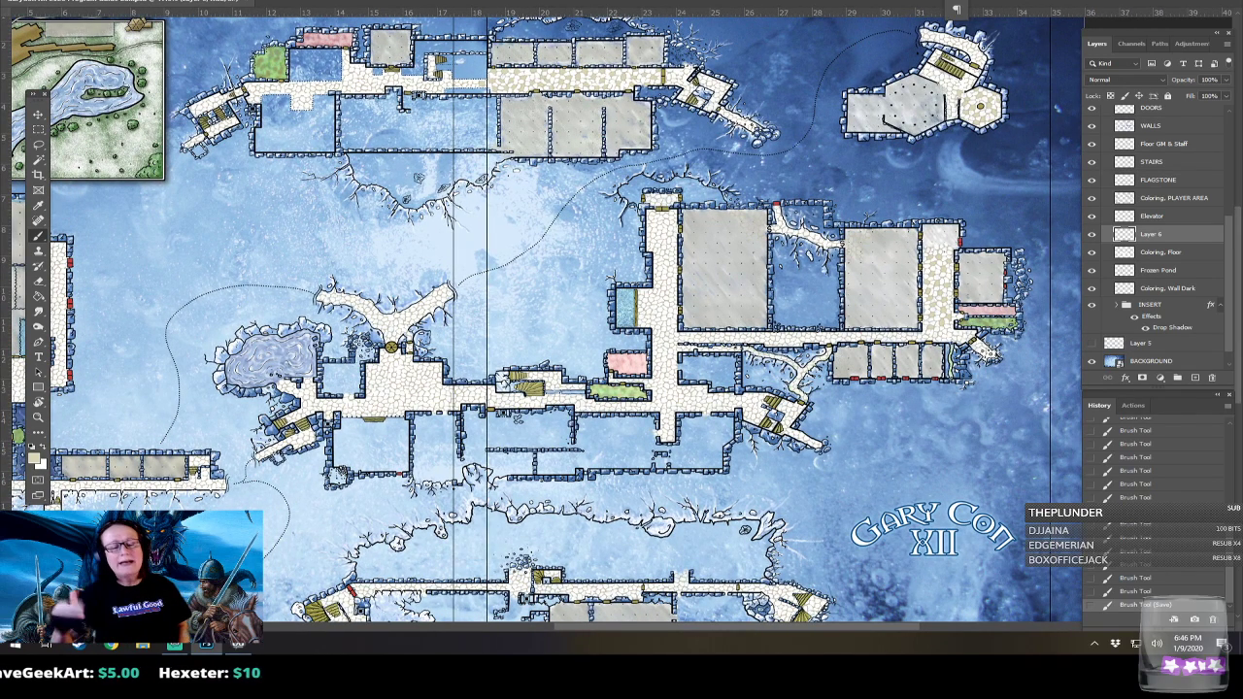
{"action": "left_click_drag", "start_coordinate": [923, 382], "coordinate": [1048, 364]}
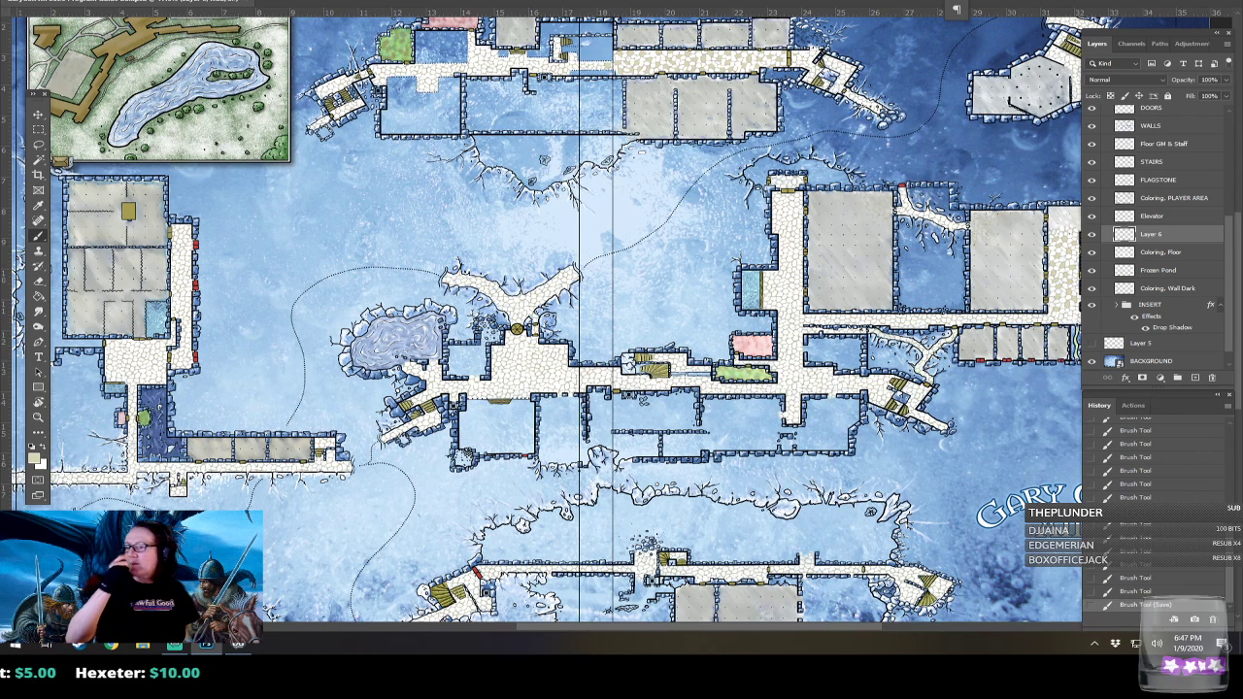
Review the whole dungeon map, ending on the northern building's green and pink rooms and its open blue areas.
{"action": "left_click_drag", "start_coordinate": [804, 388], "coordinate": [839, 340]}
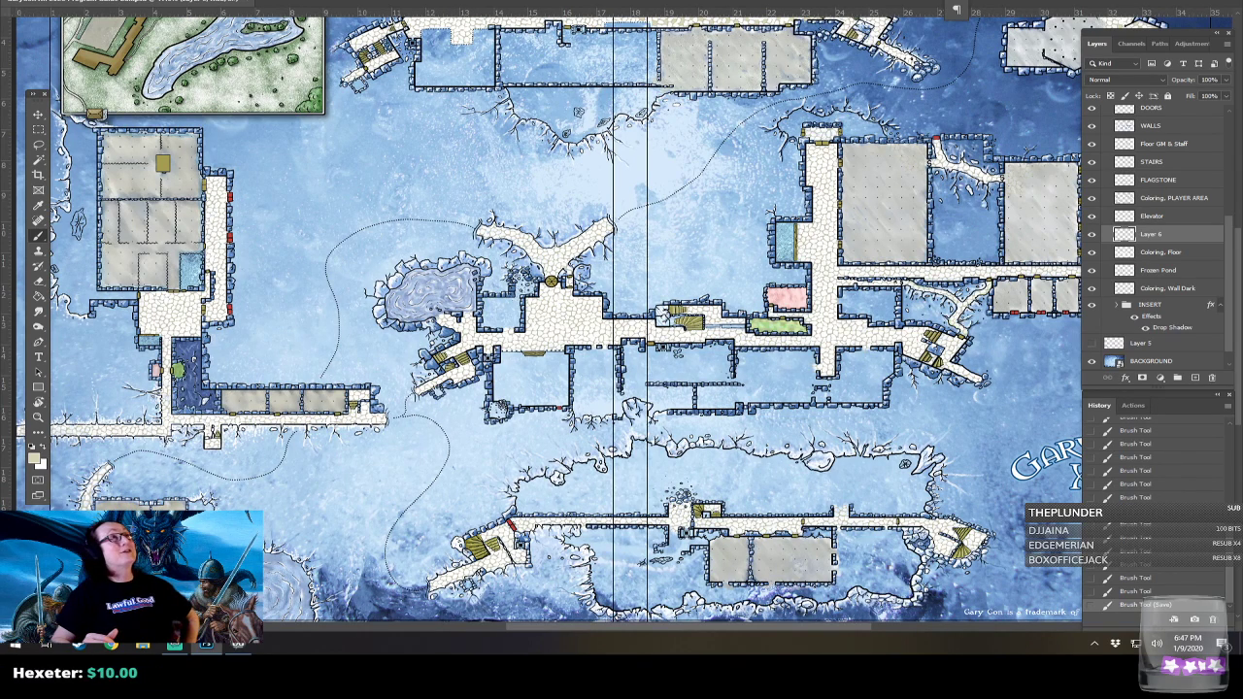
{"action": "key", "text": "ctrl+0"}
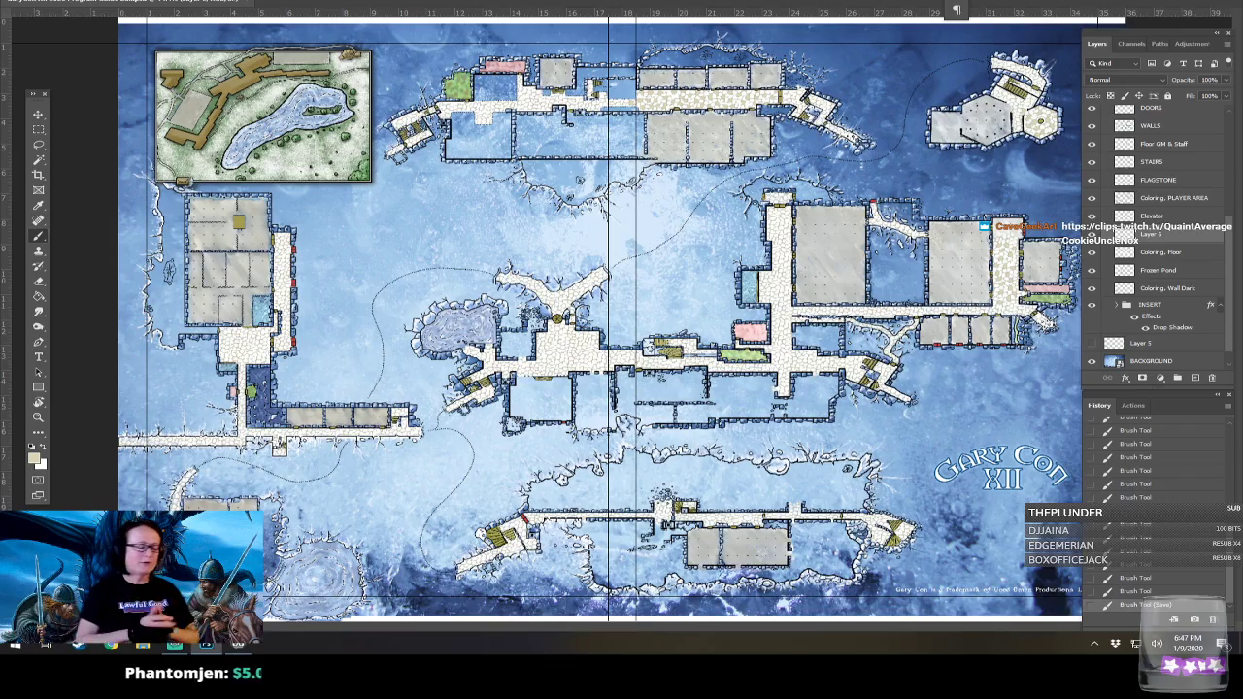
{"action": "scroll", "coordinate": [534, 214], "scroll_direction": "up", "scroll_amount": 4}
{"action": "left_click_drag", "start_coordinate": [514, 195], "coordinate": [686, 593]}
{"action": "scroll", "coordinate": [593, 543], "scroll_direction": "up", "scroll_amount": 8}
{"action": "scroll", "coordinate": [884, 612], "scroll_direction": "up", "scroll_amount": 3}
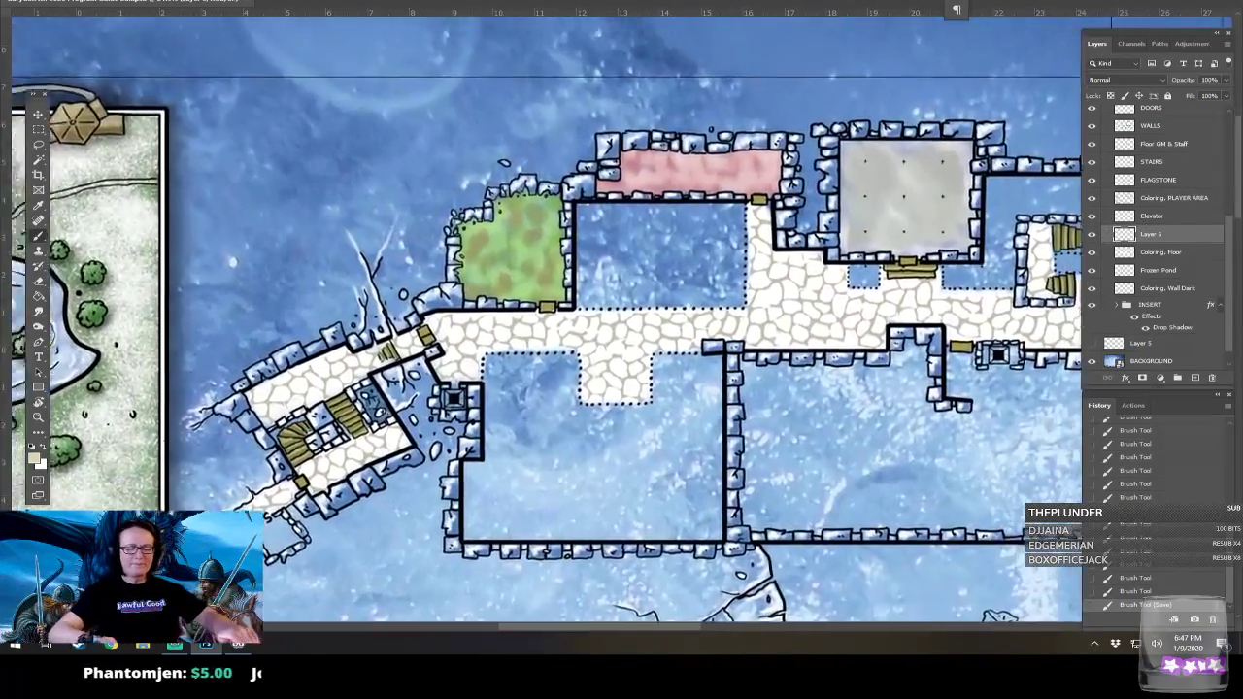
{"action": "left_click_drag", "start_coordinate": [885, 612], "coordinate": [923, 608]}
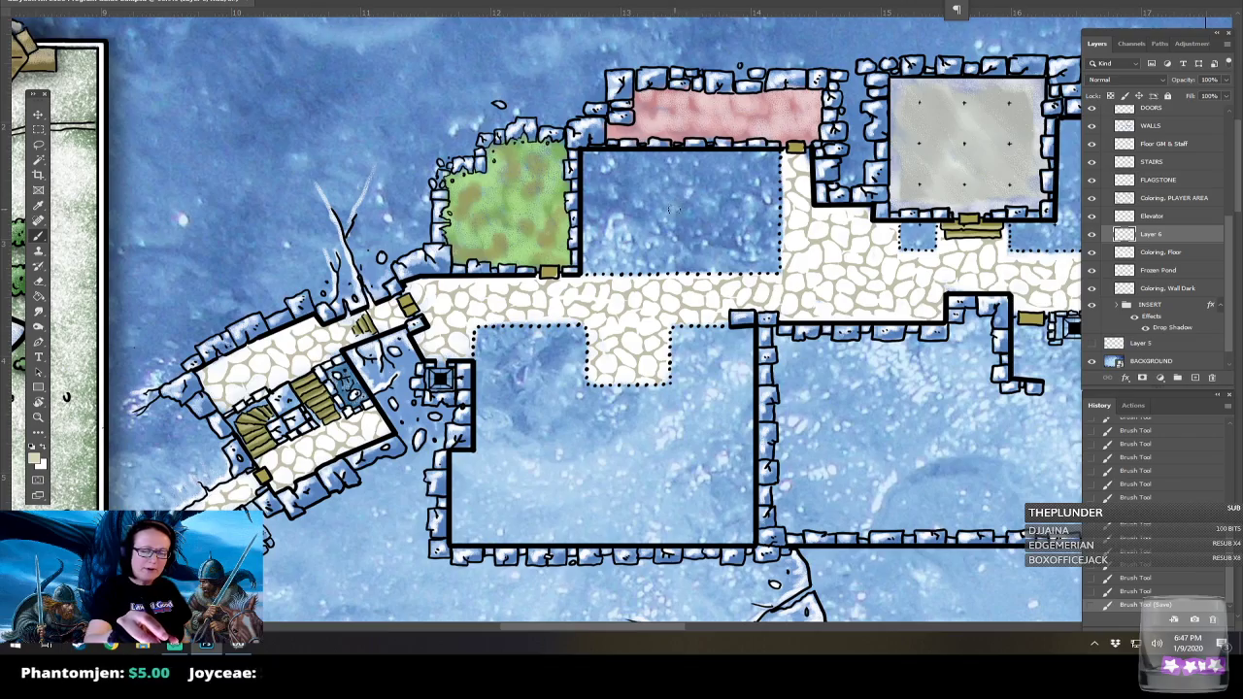
Examine the central building's flagstone hall, frozen pond, stairs and unpainted rooms, both up close and in the surrounding layout.
{"action": "key", "text": "ctrl+minus"}
{"action": "key", "text": "ctrl+minus"}
{"action": "left_click_drag", "start_coordinate": [606, 544], "coordinate": [597, 87]}
{"action": "left_click_drag", "start_coordinate": [602, 486], "coordinate": [459, 180]}
{"action": "left_click_drag", "start_coordinate": [602, 291], "coordinate": [583, 480]}
{"action": "scroll", "coordinate": [547, 537], "scroll_direction": "up", "scroll_amount": 5}
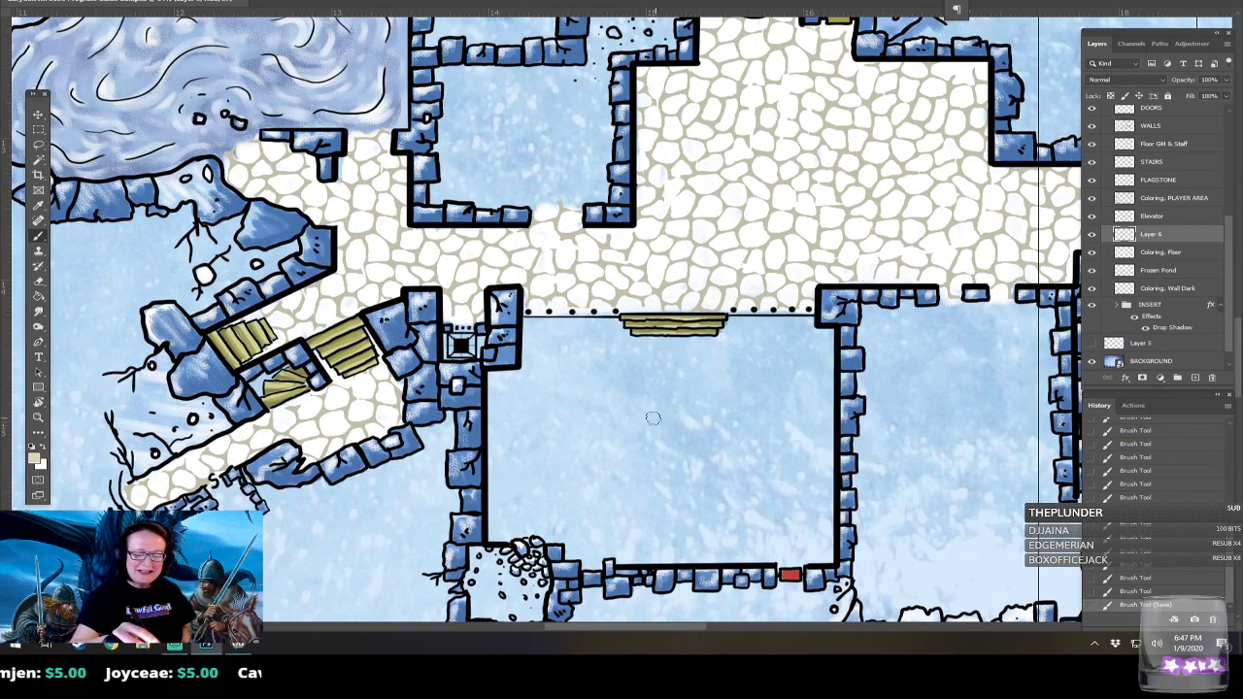
{"action": "scroll", "coordinate": [674, 441], "scroll_direction": "down", "scroll_amount": 2}
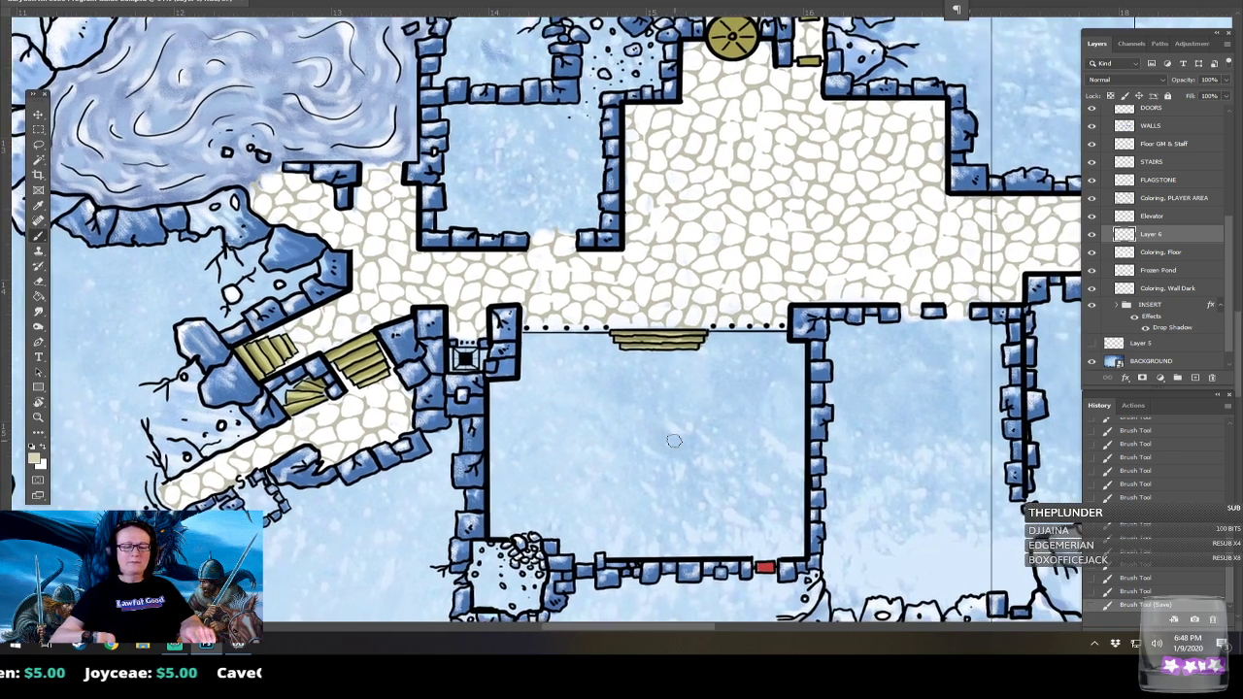
{"action": "mouse_move", "coordinate": [687, 475]}
{"action": "left_mouse_down"}
{"action": "mouse_move", "coordinate": [704, 486]}
{"action": "mouse_move", "coordinate": [692, 492]}
{"action": "mouse_move", "coordinate": [694, 482]}
{"action": "left_mouse_up"}
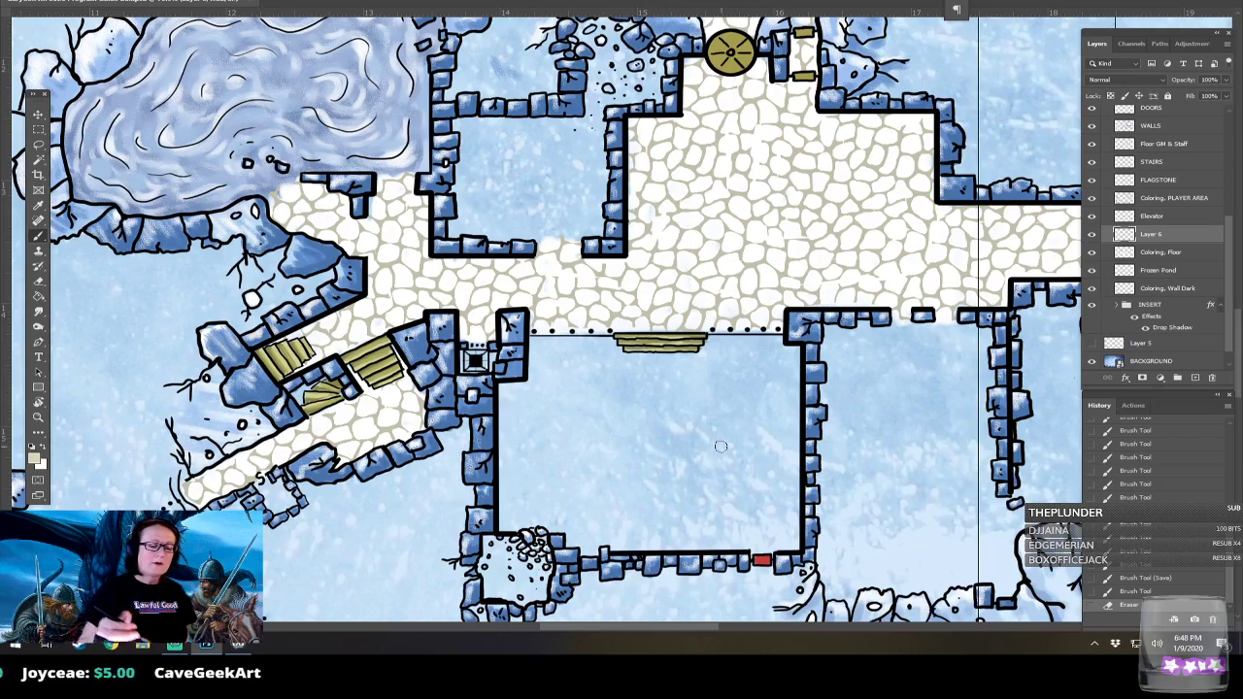
{"action": "scroll", "coordinate": [720, 445], "scroll_direction": "down", "scroll_amount": 5}
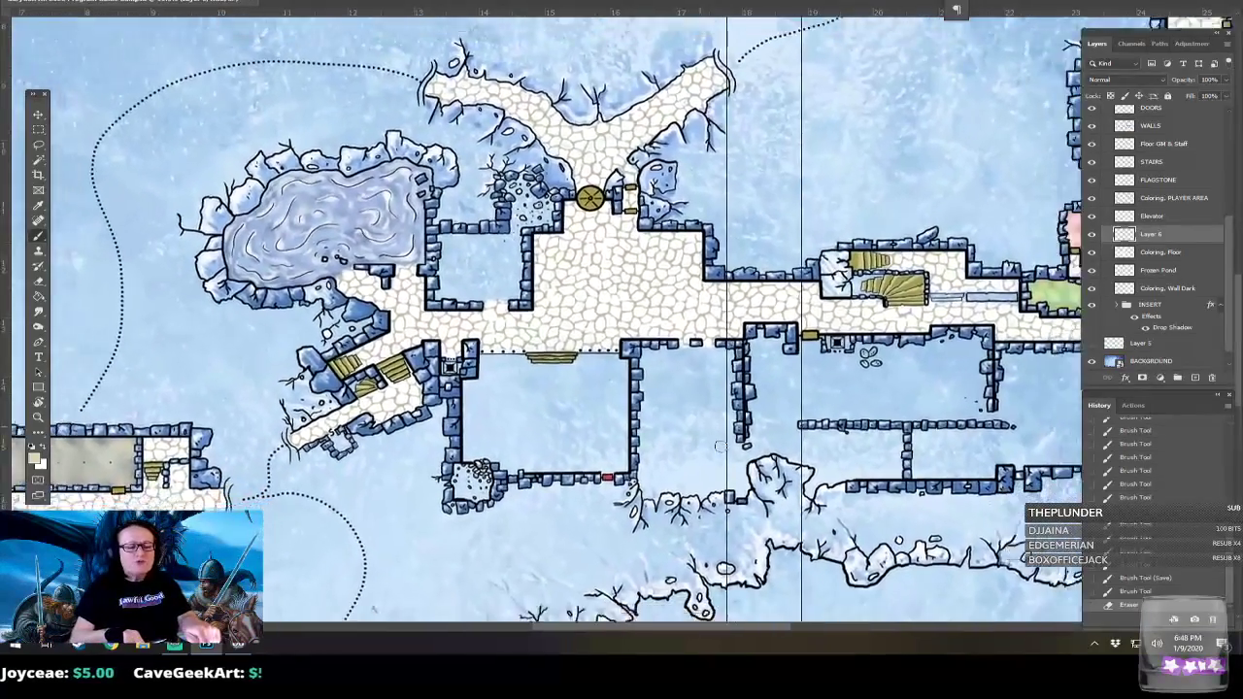
{"action": "scroll", "coordinate": [721, 446], "scroll_direction": "down", "scroll_amount": 2}
{"action": "scroll", "coordinate": [721, 446], "scroll_direction": "up", "scroll_amount": 3}
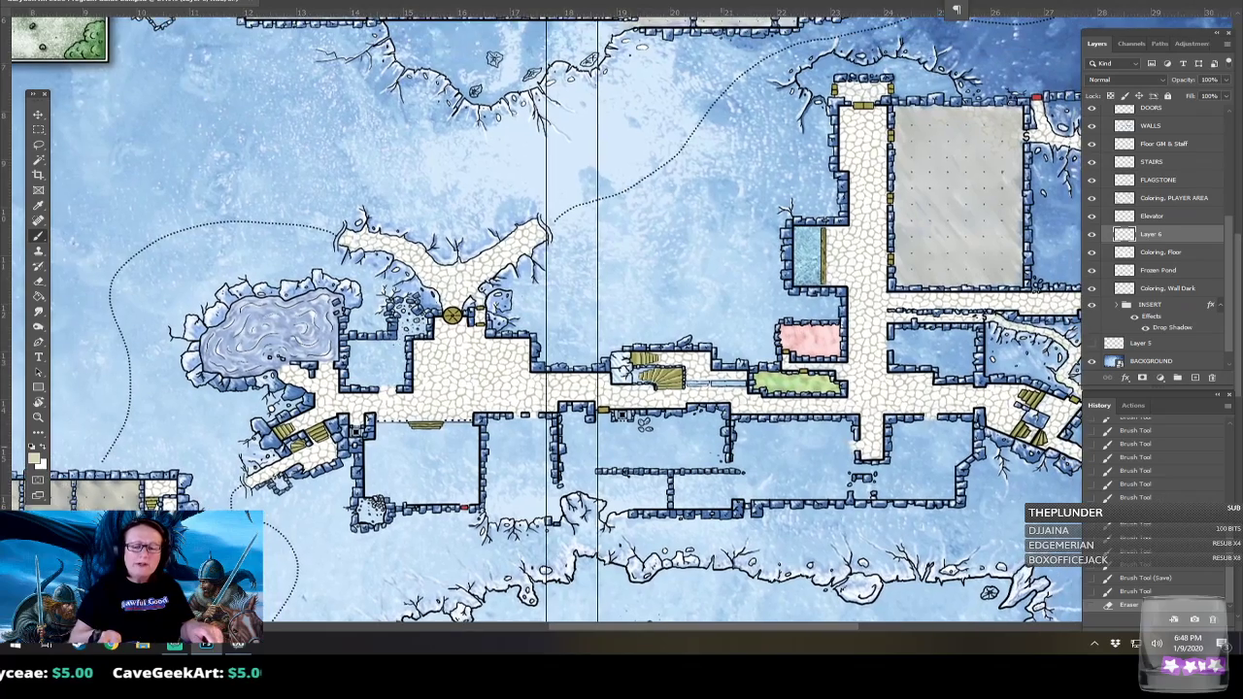
{"action": "left_click_drag", "start_coordinate": [720, 446], "coordinate": [800, 440]}
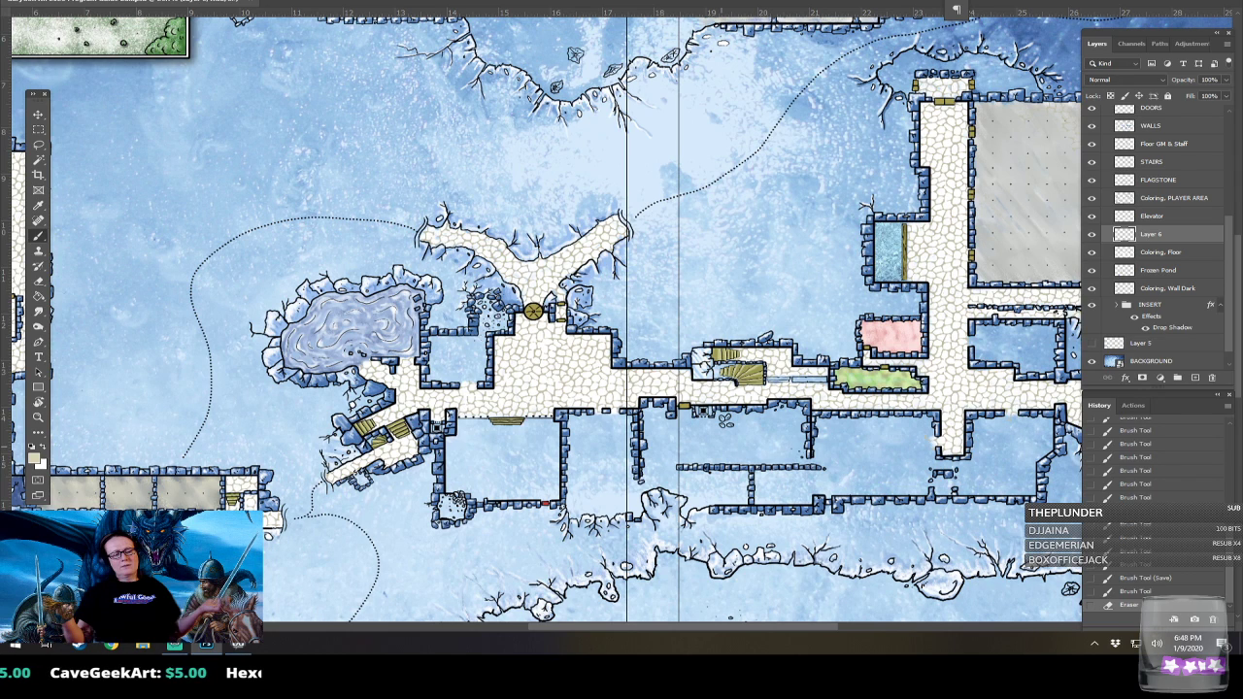
{"action": "left_click_drag", "start_coordinate": [800, 440], "coordinate": [832, 467]}
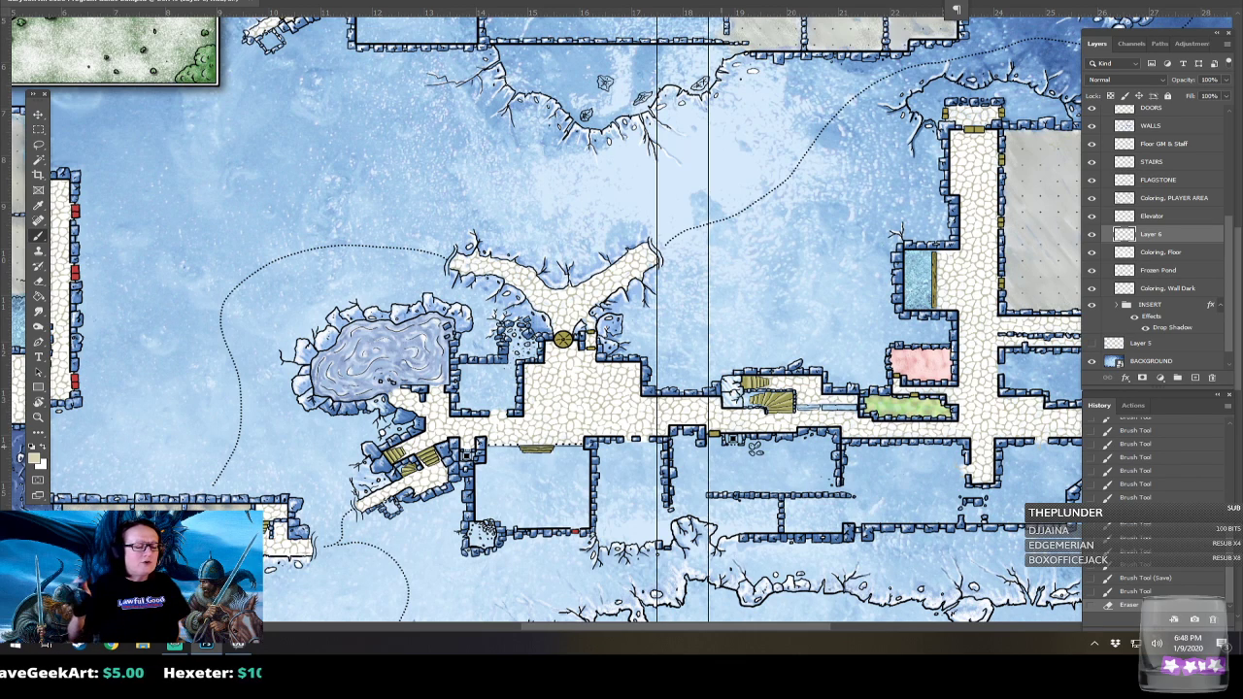
{"action": "scroll", "coordinate": [502, 557], "scroll_direction": "up", "scroll_amount": 5}
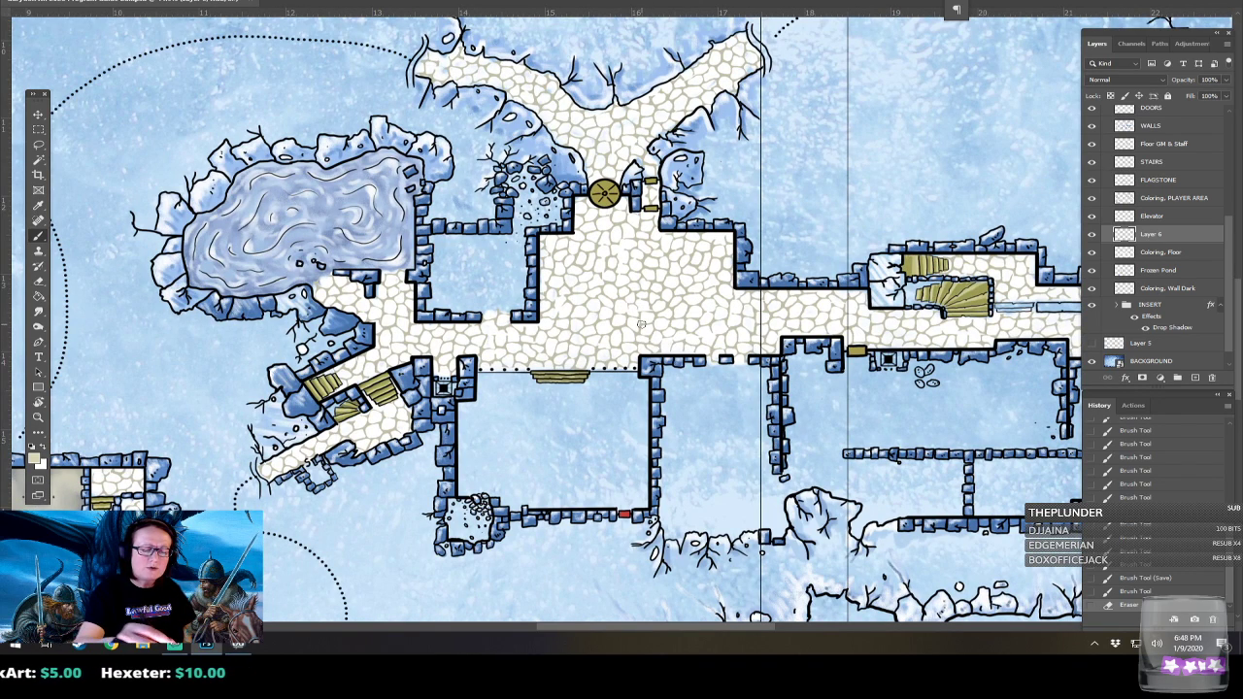
{"action": "scroll", "coordinate": [641, 325], "scroll_direction": "down", "scroll_amount": 2}
{"action": "scroll", "coordinate": [641, 325], "scroll_direction": "up", "scroll_amount": 3}
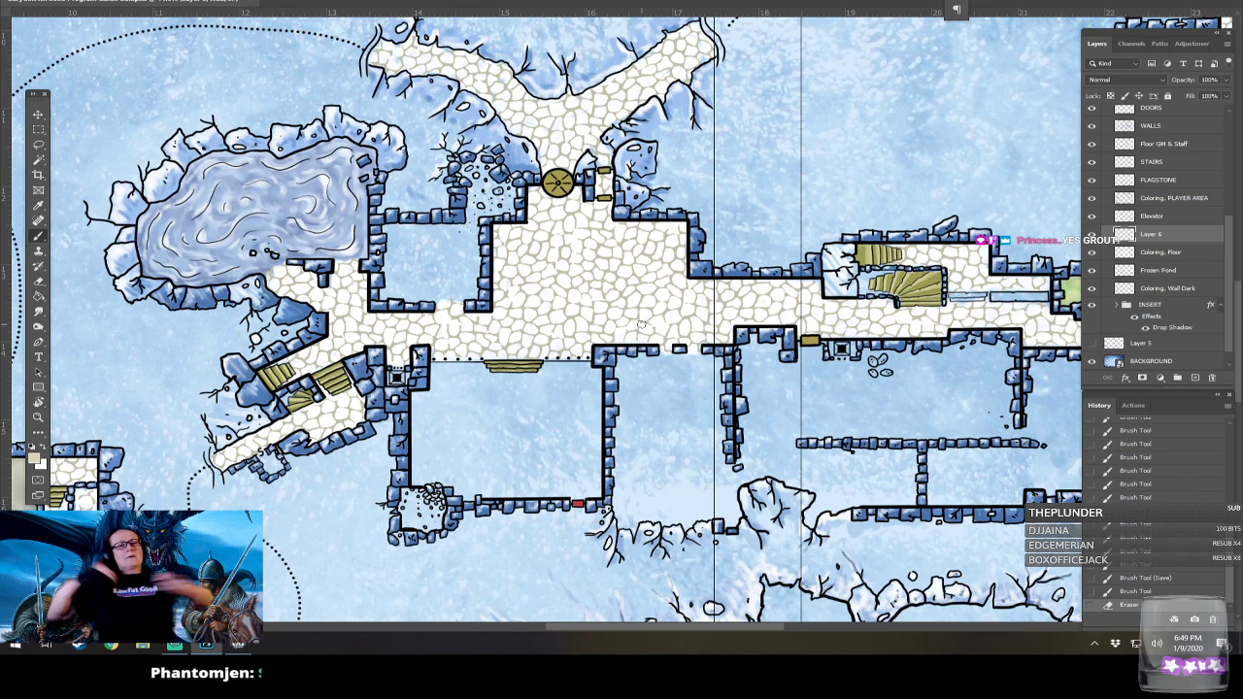
{"action": "scroll", "coordinate": [641, 324], "scroll_direction": "down", "scroll_amount": 2}
{"action": "scroll", "coordinate": [641, 324], "scroll_direction": "up", "scroll_amount": 4}
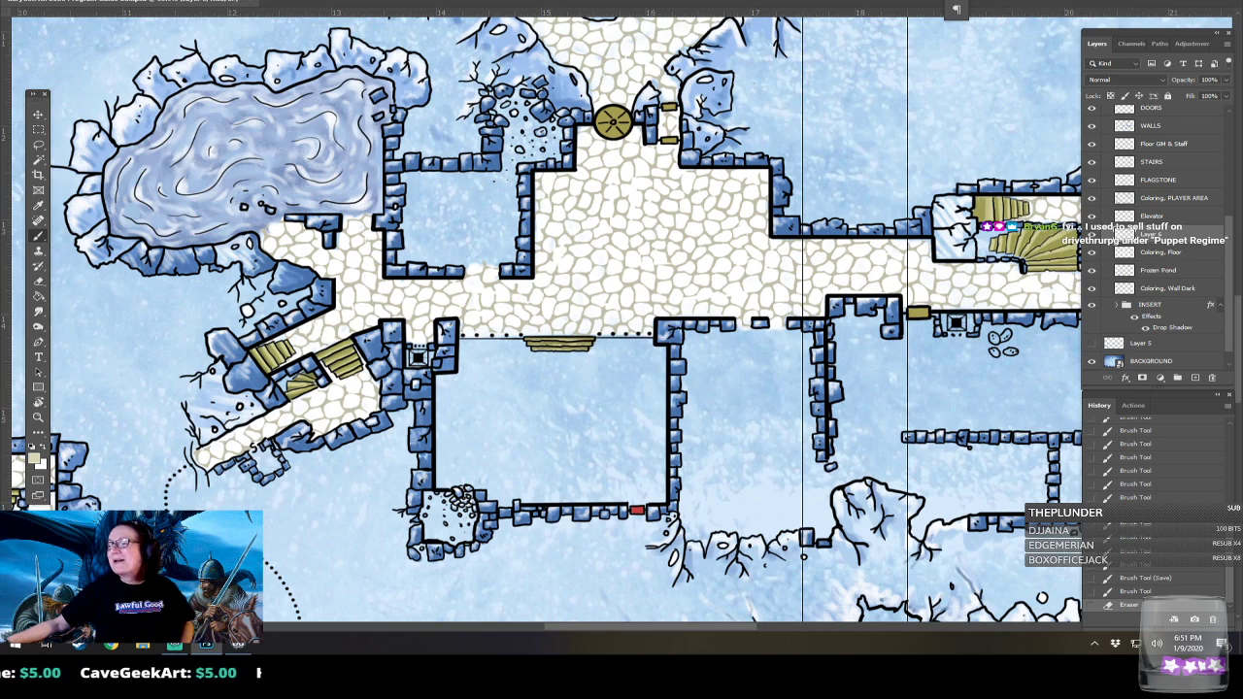
Switch to the browser to view the Twitch clips of the stream, including A Roman Puppet Show, and close the clip tab.
{"action": "key", "text": "alt+Tab"}
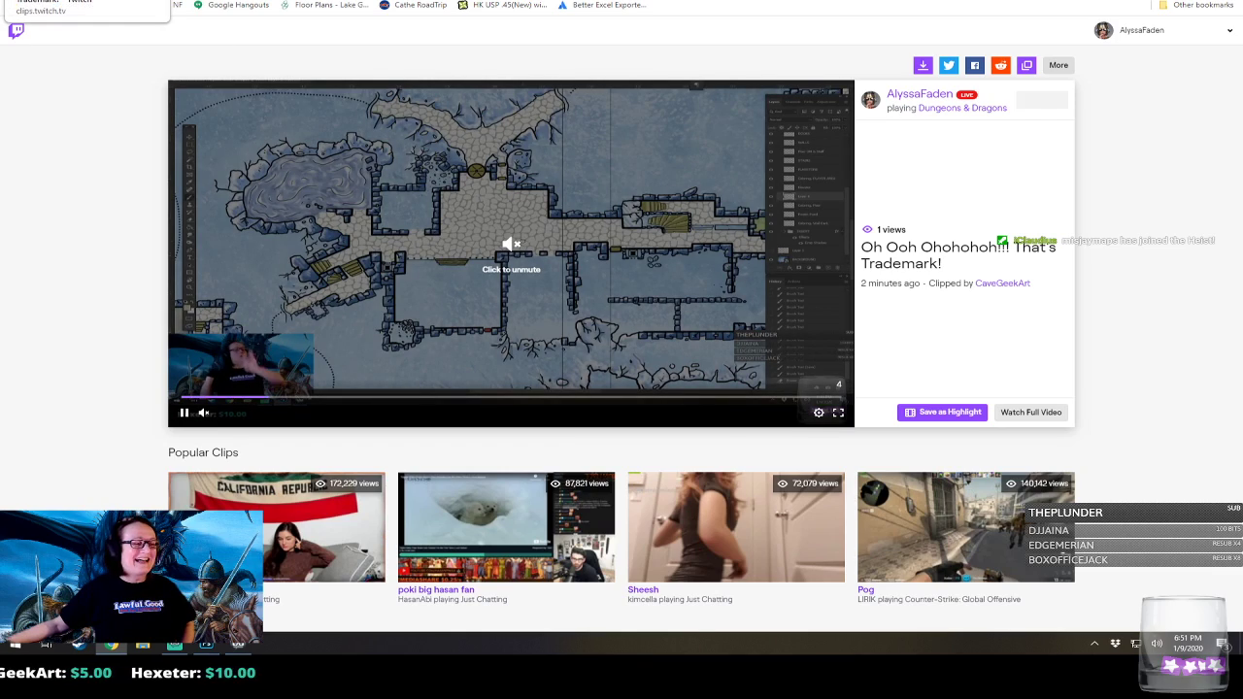
{"action": "key", "text": "alt+Tab"}
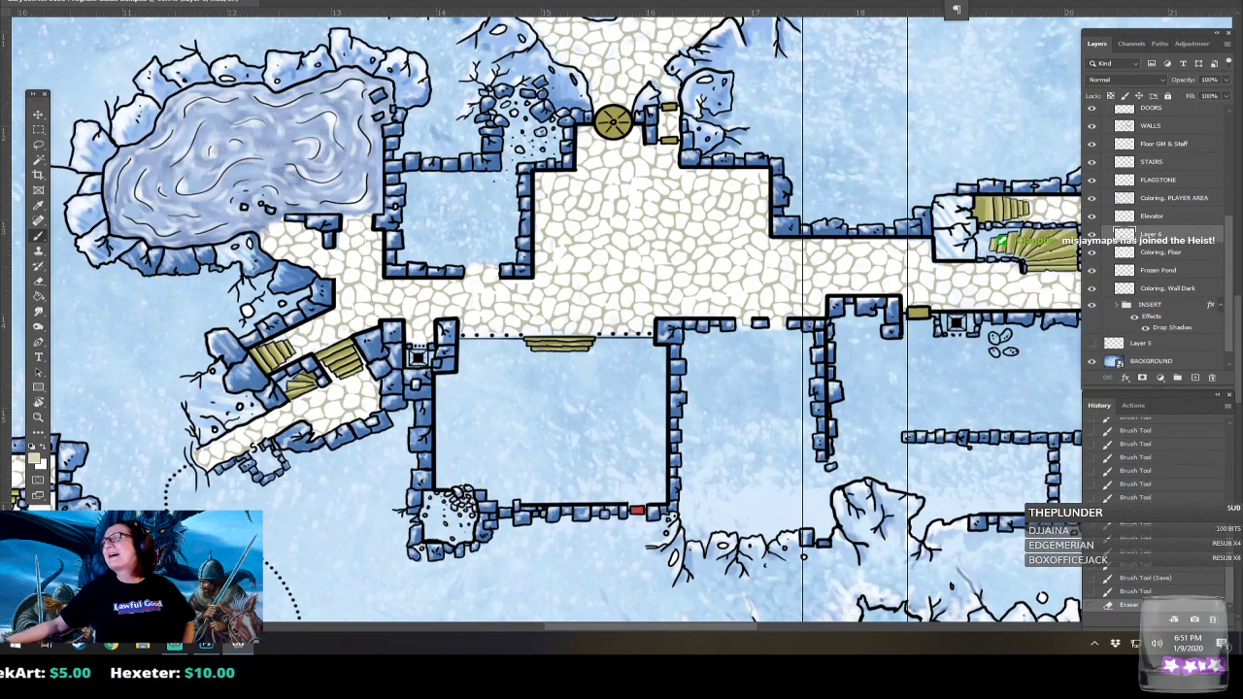
{"action": "key", "text": "alt+Tab"}
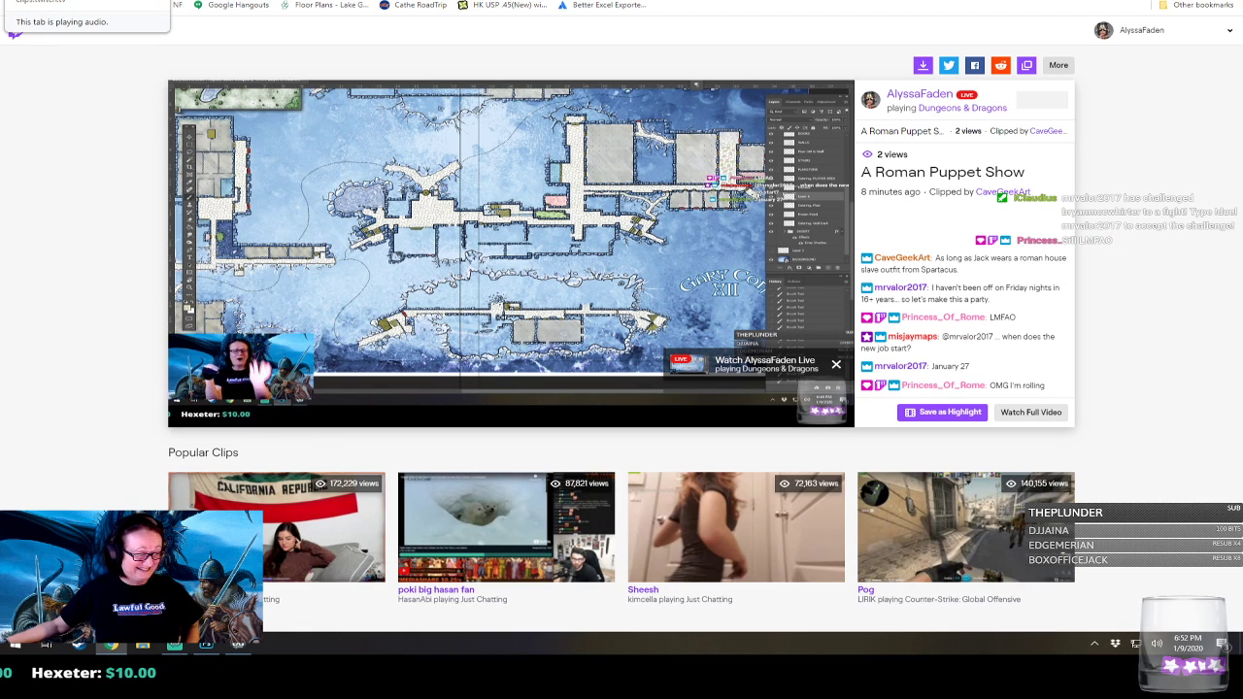
{"action": "key", "text": "ctrl+w"}
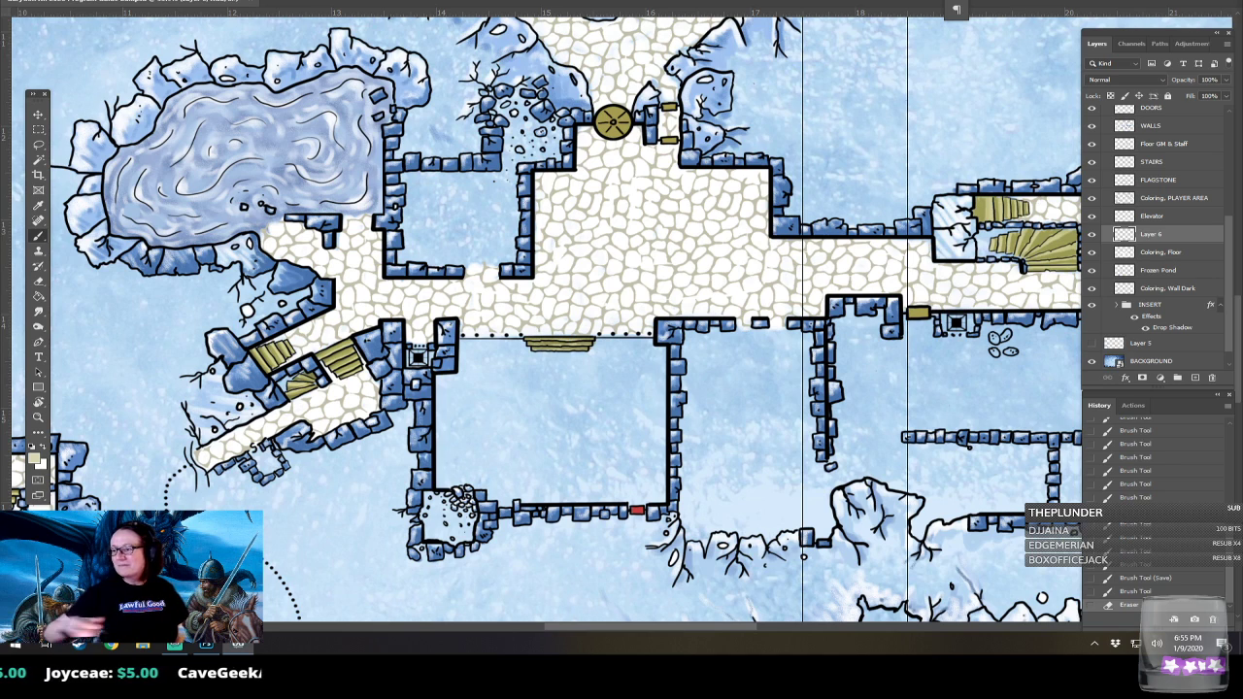
Return to Photoshop and set the foreground color to blue #4b649b, sampled from the dark blue floor of the western building.
{"action": "left_click_drag", "start_coordinate": [253, 447], "coordinate": [260, 484]}
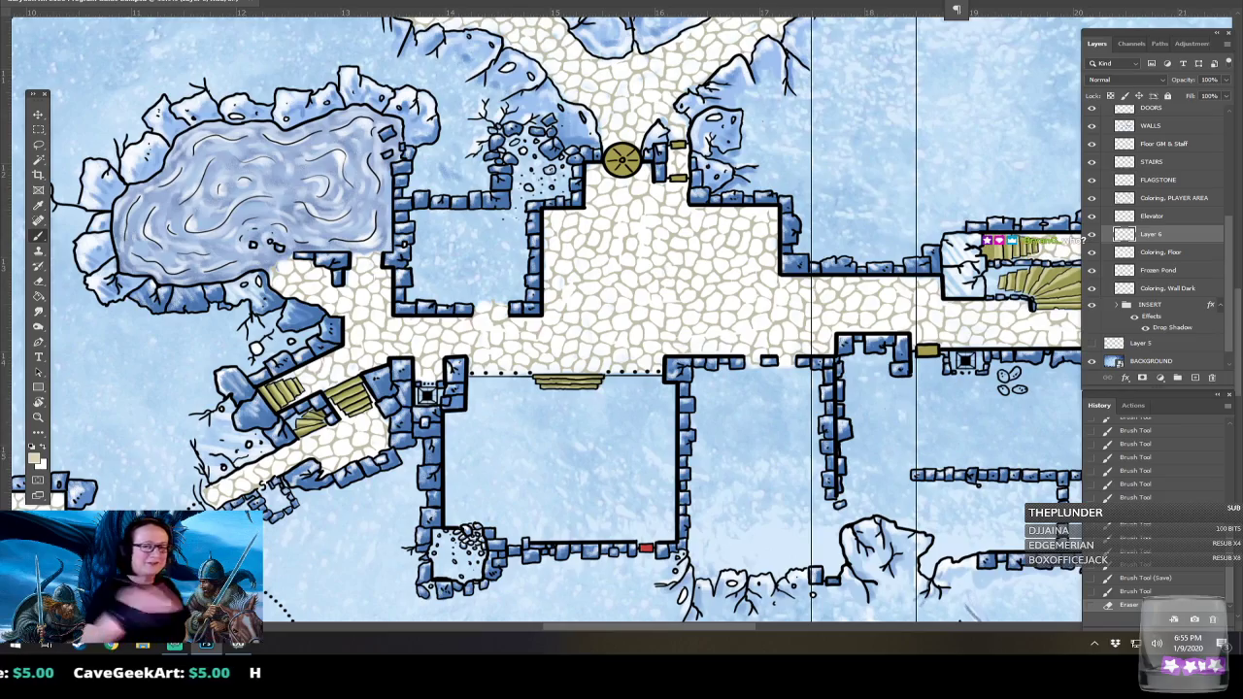
{"action": "left_click_drag", "start_coordinate": [242, 369], "coordinate": [979, 452]}
{"action": "scroll", "coordinate": [471, 432], "scroll_direction": "down", "scroll_amount": 5}
{"action": "left_click_drag", "start_coordinate": [471, 432], "coordinate": [427, 382]}
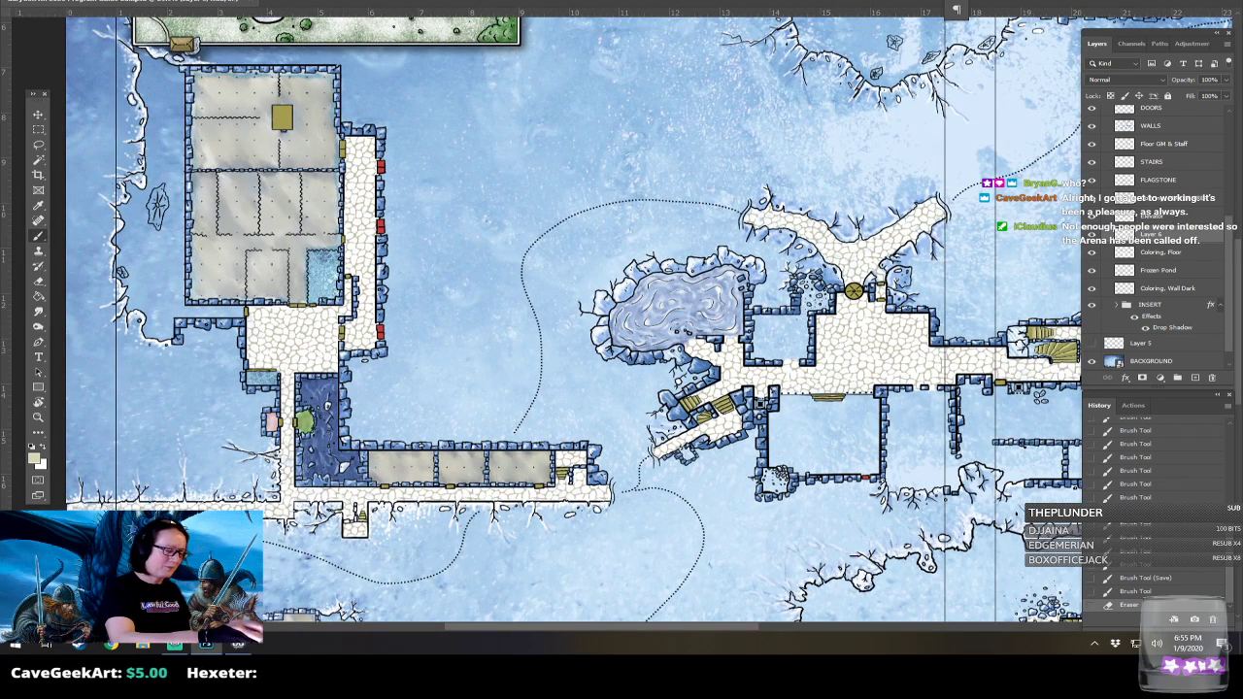
{"action": "left_click", "coordinate": [34, 458]}
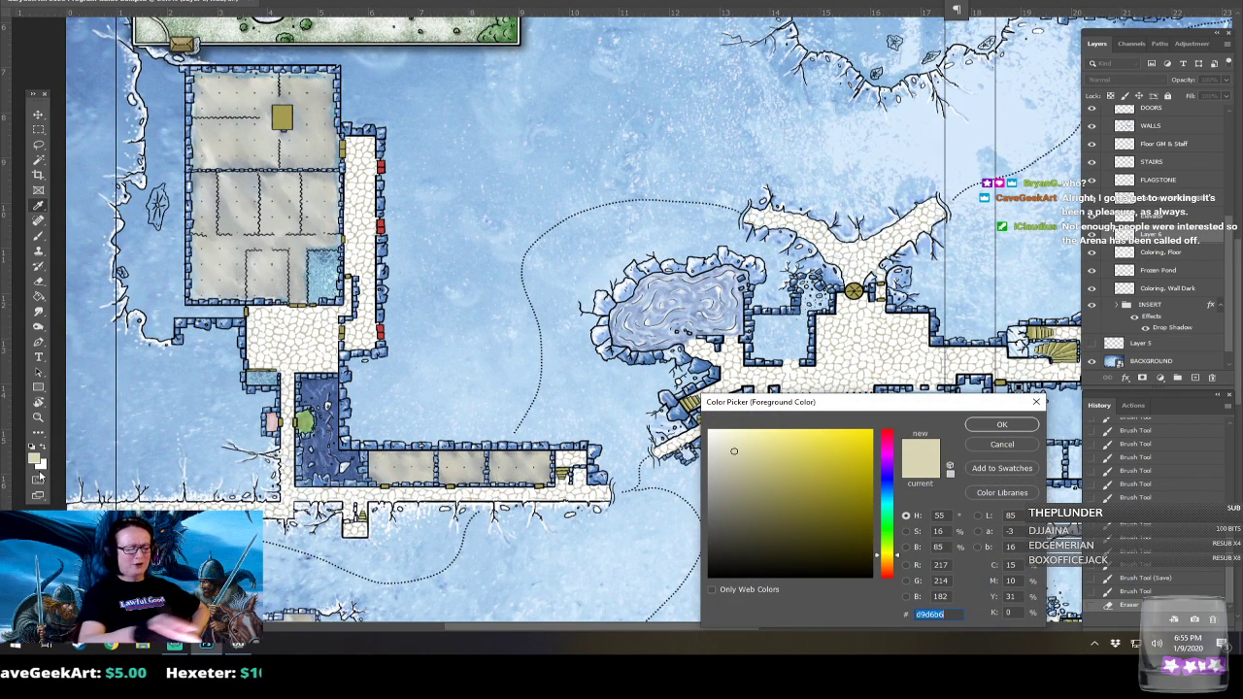
{"action": "left_click", "coordinate": [301, 397]}
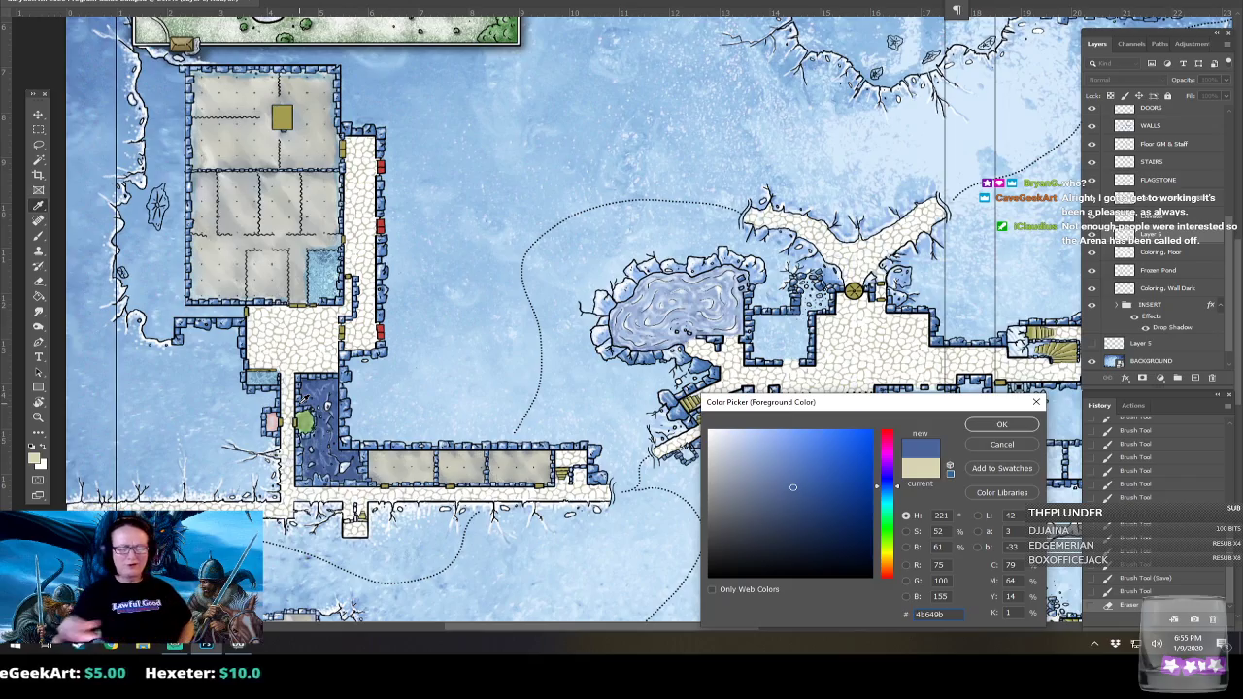
{"action": "left_click", "coordinate": [993, 426]}
Open the brush presets for work on the central building and collapse the Map Icons and Free Snow Photoshop Brushes 2 groups.
{"action": "left_click_drag", "start_coordinate": [701, 480], "coordinate": [416, 457]}
{"action": "scroll", "coordinate": [416, 457], "scroll_direction": "up", "scroll_amount": 1}
{"action": "key", "text": "ctrl+plus"}
{"action": "key", "text": "ctrl+plus"}
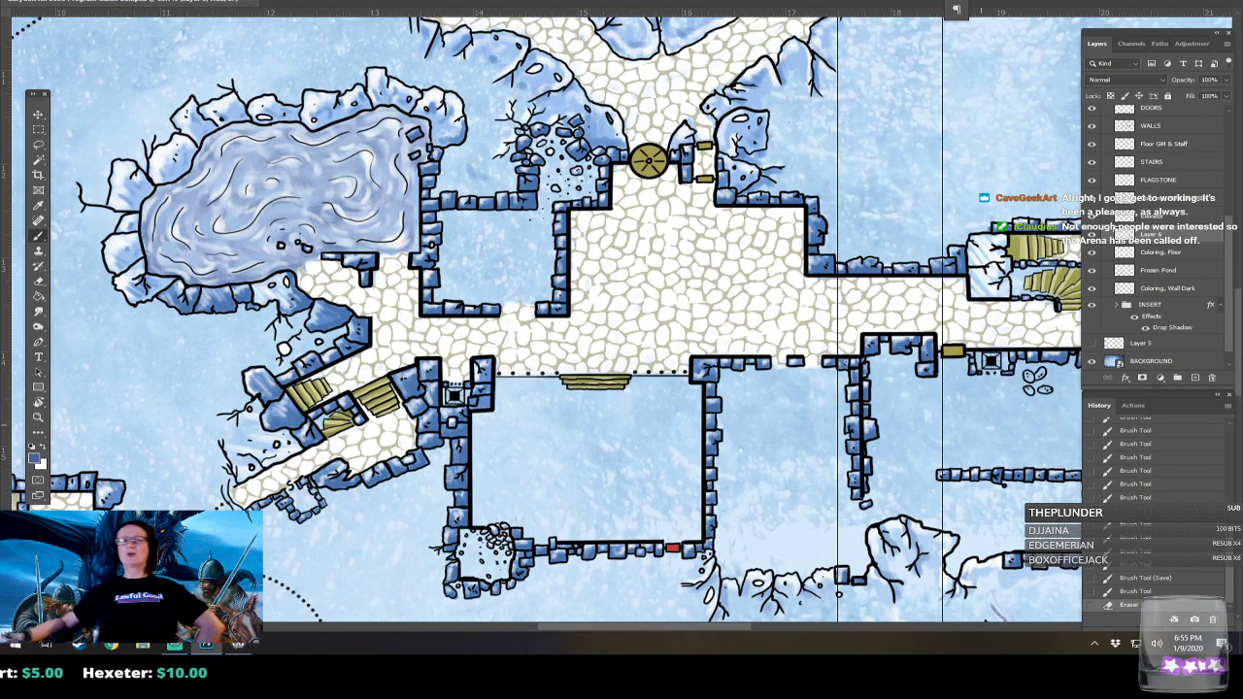
{"action": "key", "text": "ctrl+plus"}
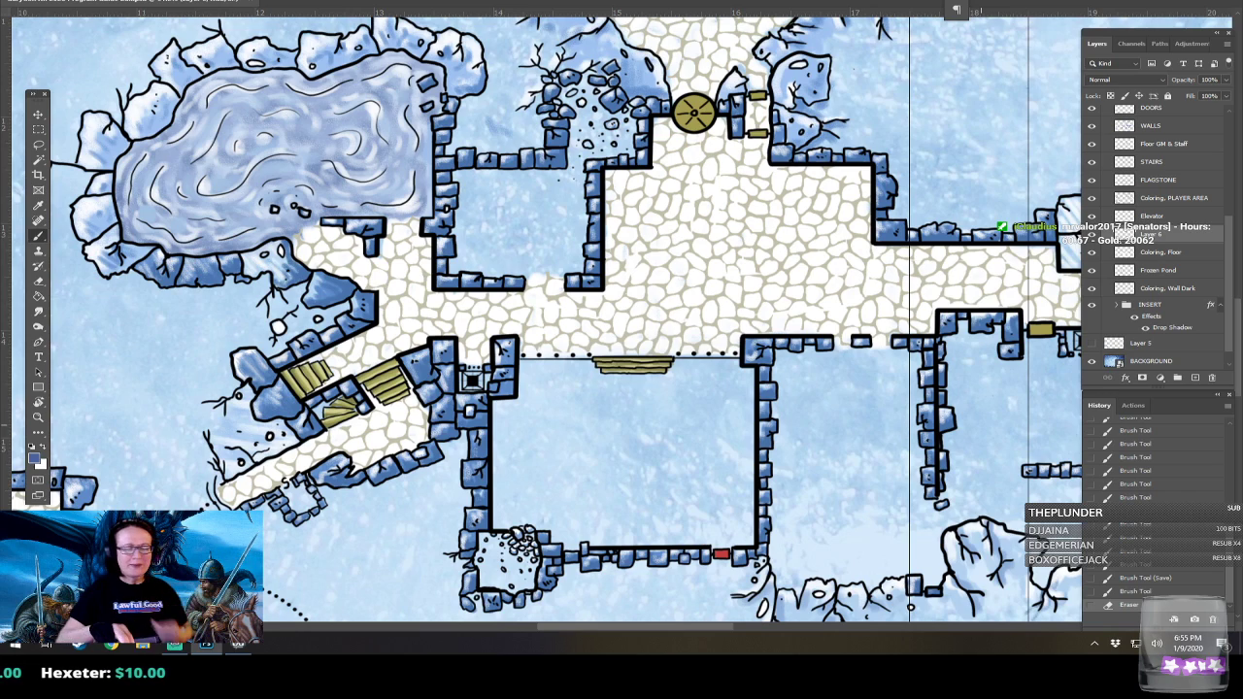
{"action": "left_click_drag", "start_coordinate": [981, 424], "coordinate": [973, 370]}
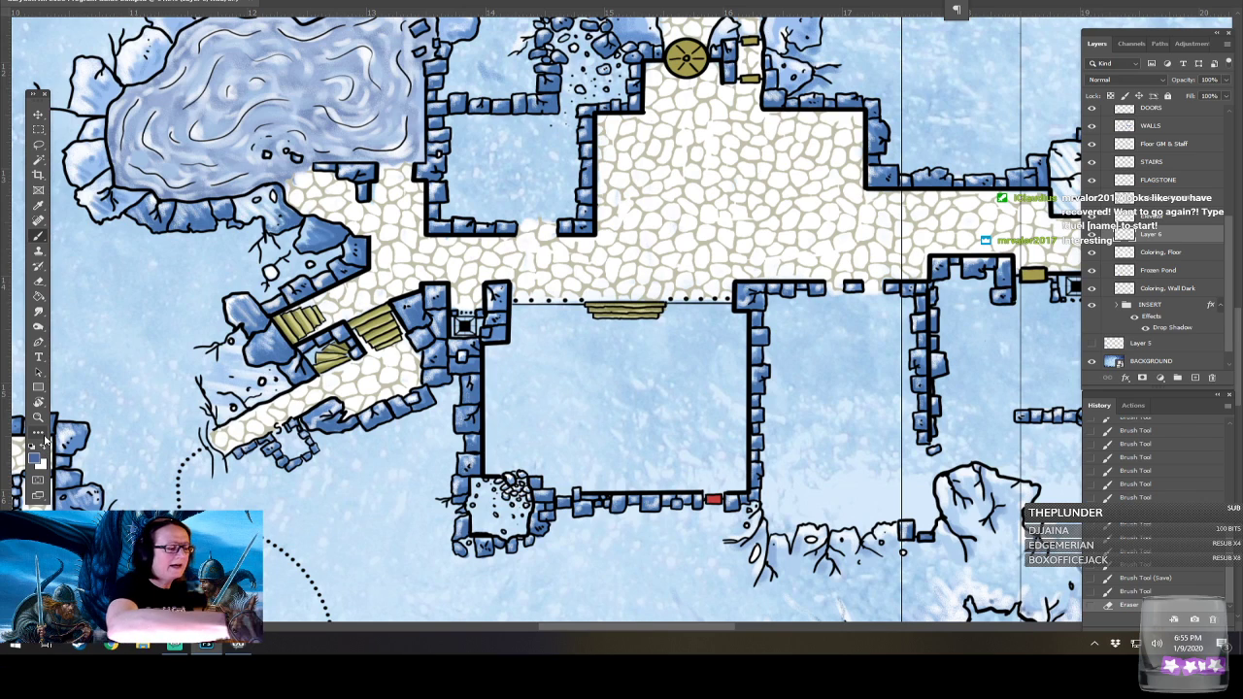
{"action": "left_click", "coordinate": [58, 2]}
{"action": "mouse_move", "coordinate": [185, 114]}
{"action": "left_mouse_down"}
{"action": "mouse_move", "coordinate": [183, 461]}
{"action": "mouse_move", "coordinate": [191, 329]}
{"action": "left_mouse_up"}
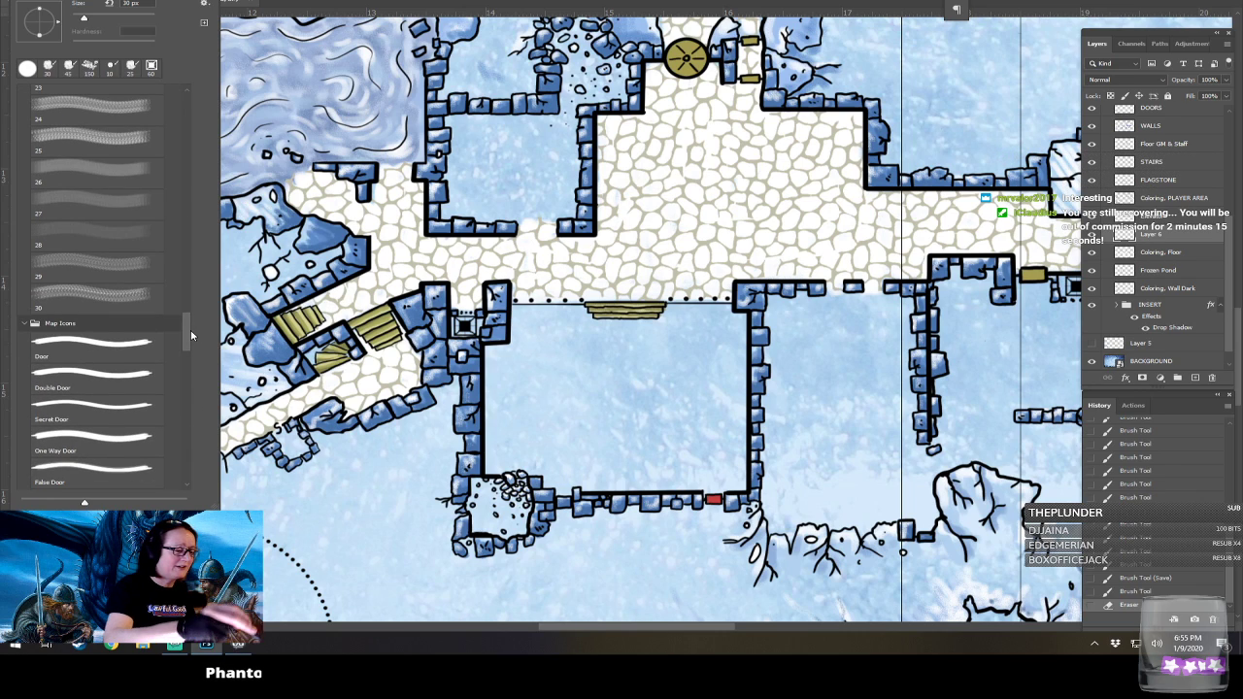
{"action": "left_click", "coordinate": [24, 323]}
{"action": "left_click_drag", "start_coordinate": [185, 434], "coordinate": [183, 372]}
{"action": "left_click", "coordinate": [26, 438]}
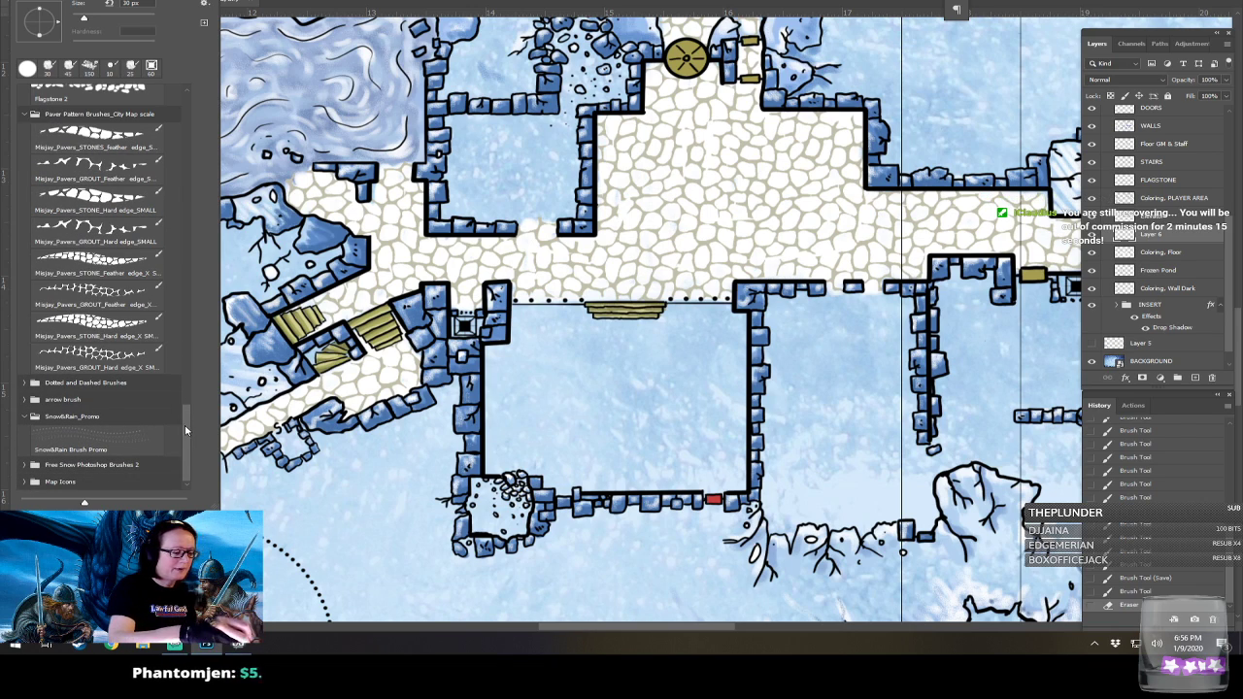
Select the Misjay_Pavers_GROUT_Feather edge_X small brush, paint a trial stroke in the empty room below the large hall, and undo it.
{"action": "scroll", "coordinate": [188, 413], "scroll_direction": "up", "scroll_amount": 3}
{"action": "scroll", "coordinate": [188, 413], "scroll_direction": "down", "scroll_amount": 1}
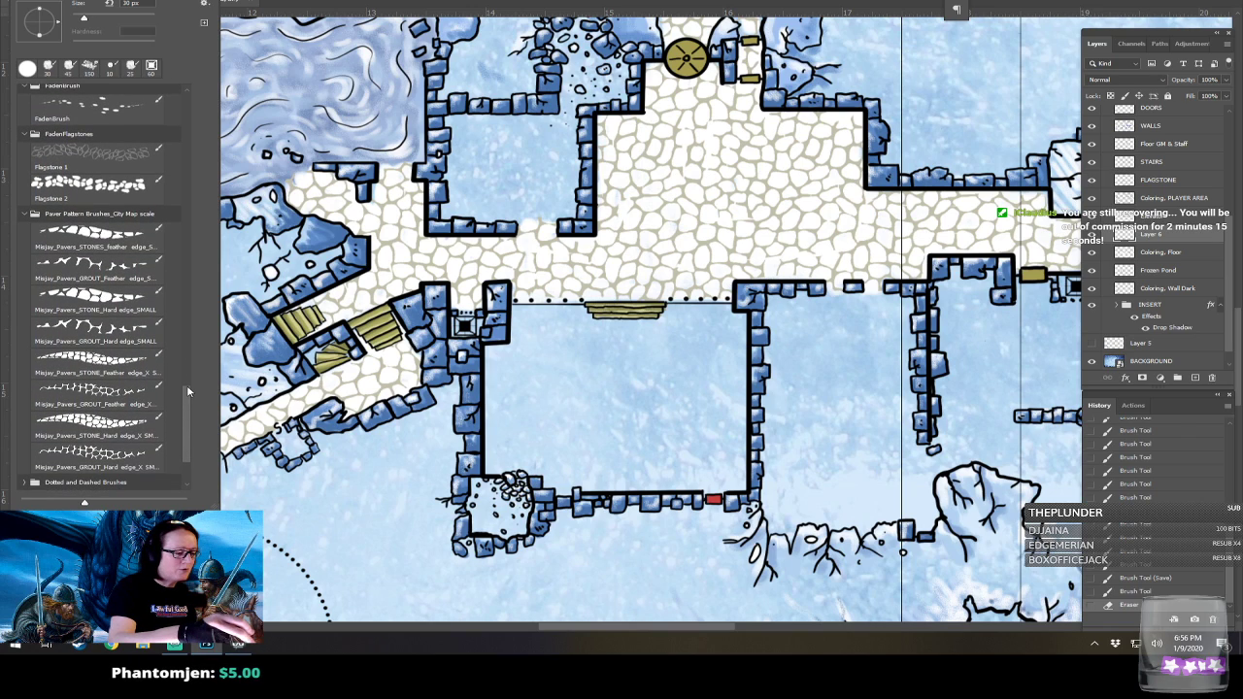
{"action": "left_click", "coordinate": [126, 361]}
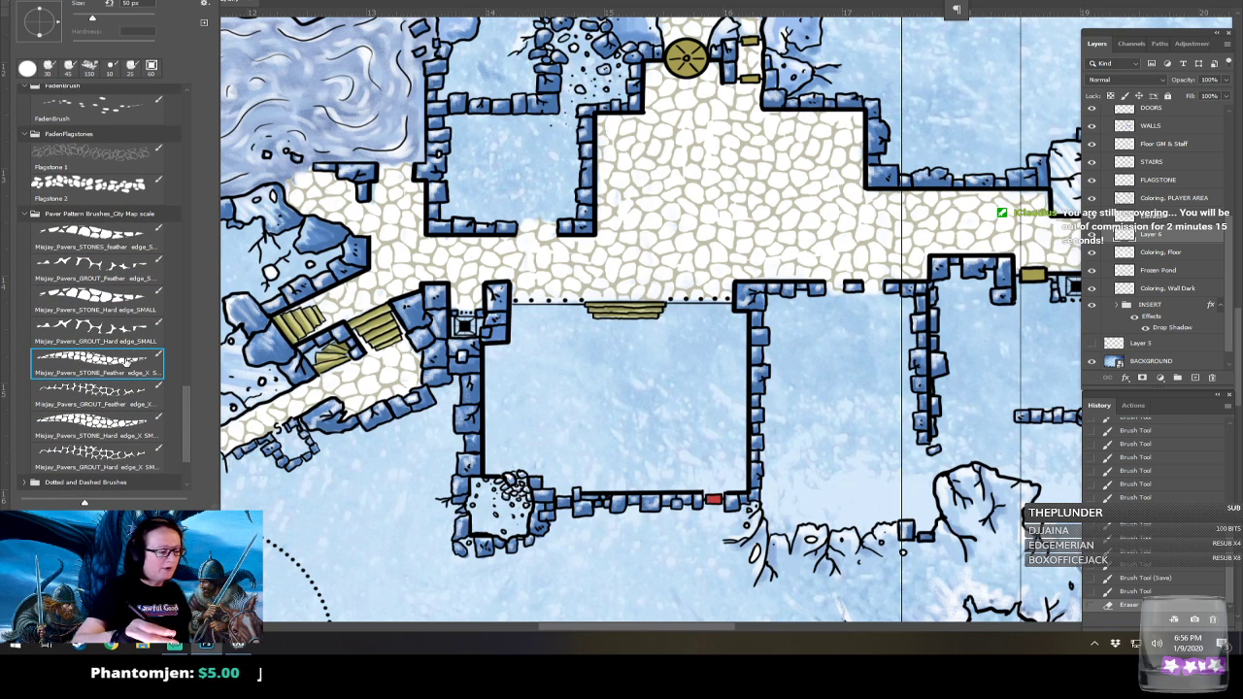
{"action": "left_click", "coordinate": [126, 394]}
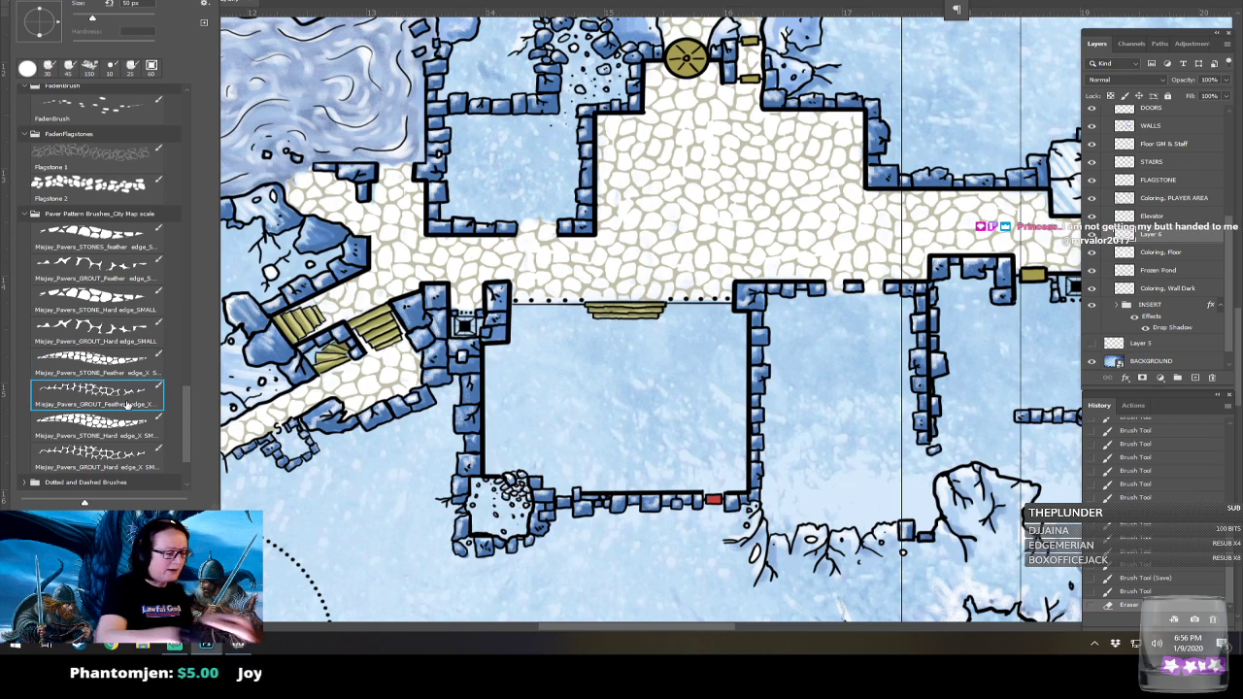
{"action": "left_click_drag", "start_coordinate": [552, 371], "coordinate": [612, 390]}
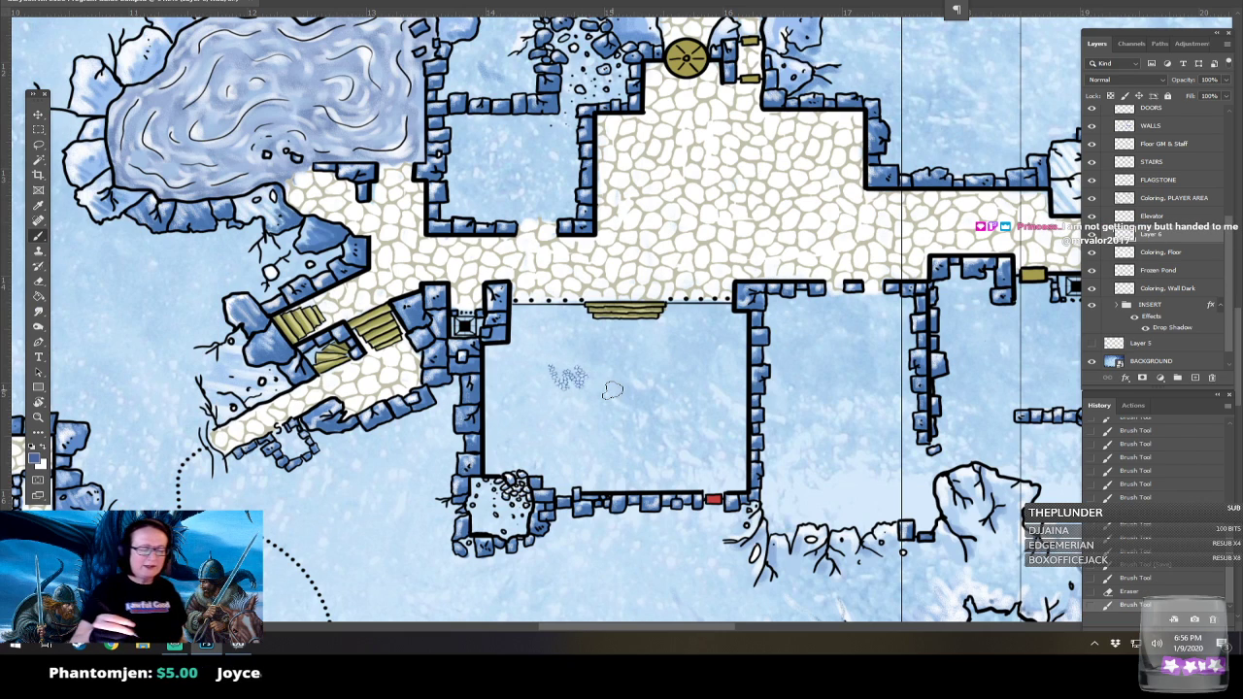
{"action": "key", "text": "ctrl+z"}
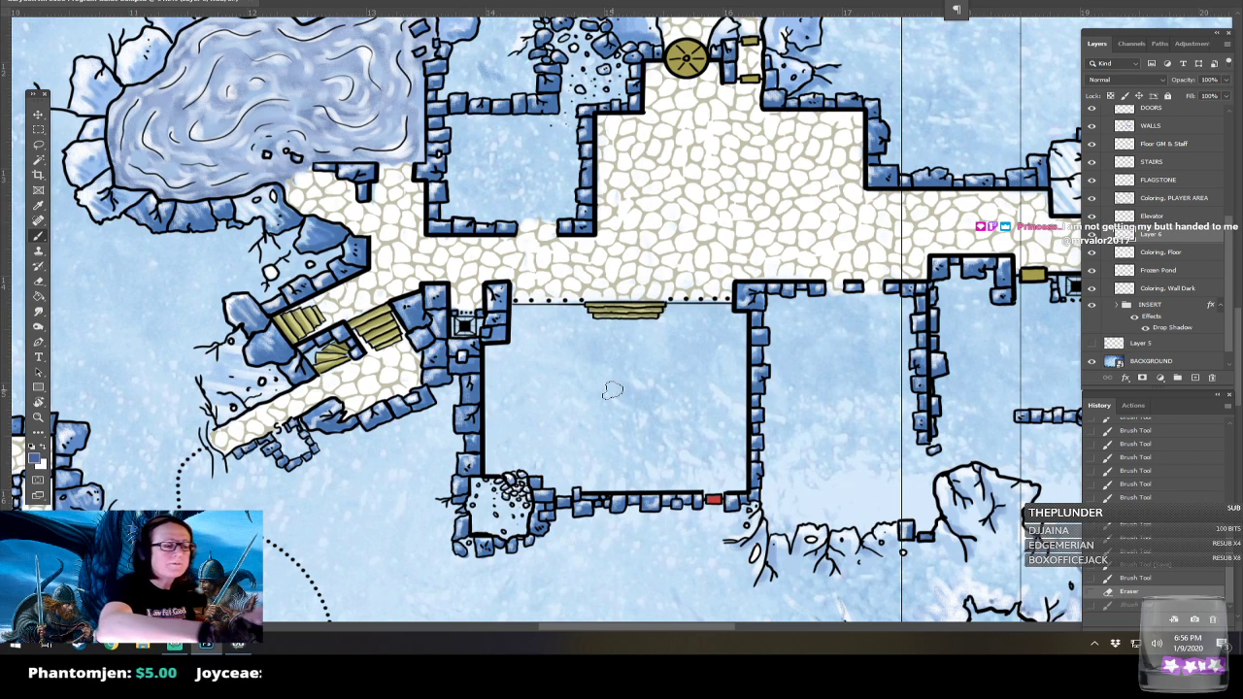
Set the brush texture's scale to 40% and paint a trial grout stroke in the empty room.
{"action": "left_click", "coordinate": [255, 2]}
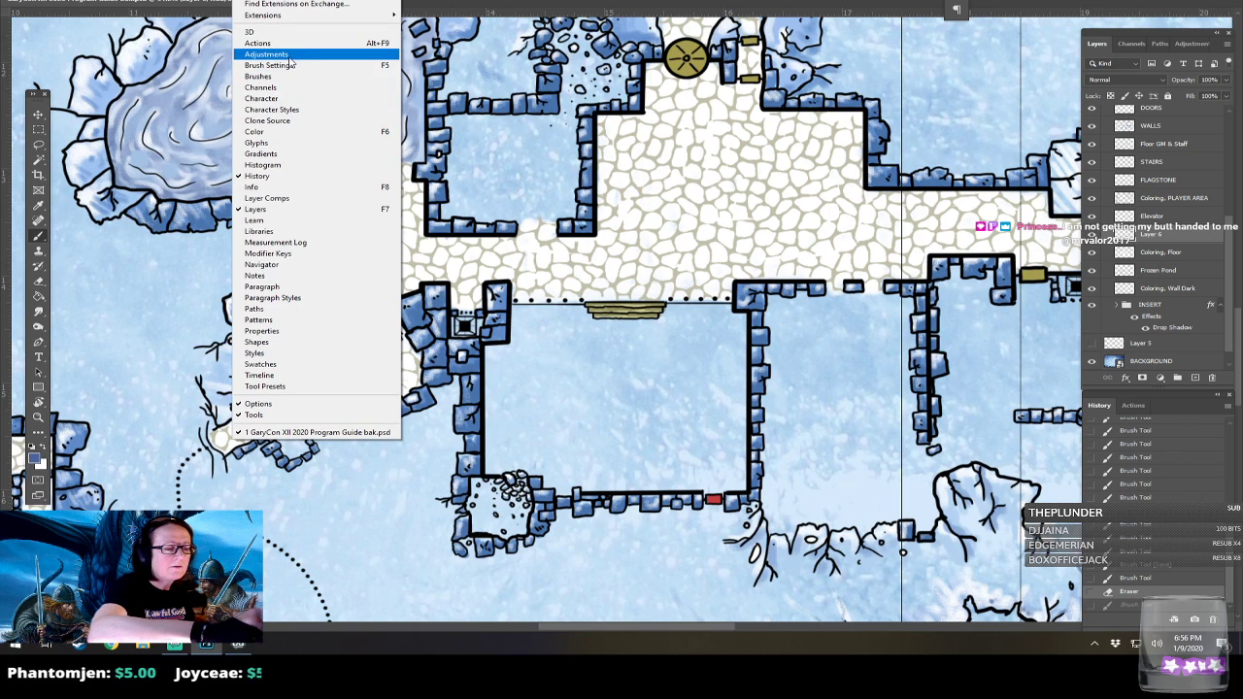
{"action": "left_click", "coordinate": [291, 65]}
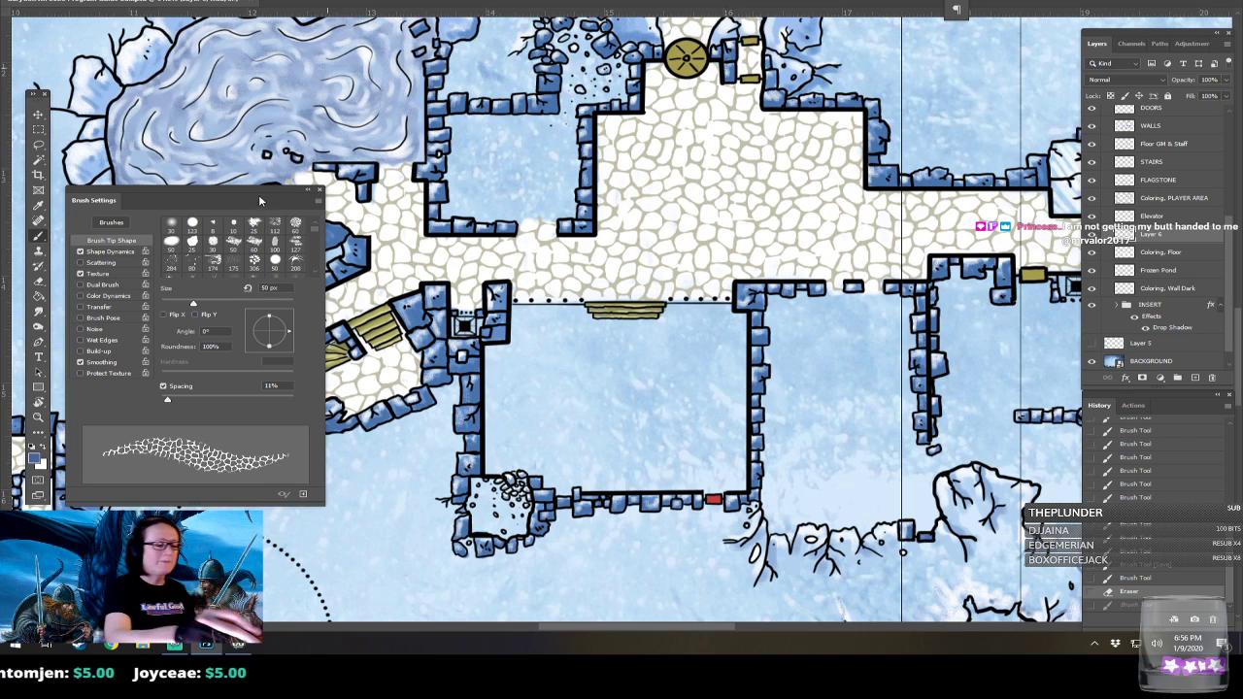
{"action": "mouse_move", "coordinate": [262, 187]}
{"action": "left_mouse_down"}
{"action": "mouse_move", "coordinate": [413, 277]}
{"action": "mouse_move", "coordinate": [907, 272]}
{"action": "left_mouse_up"}
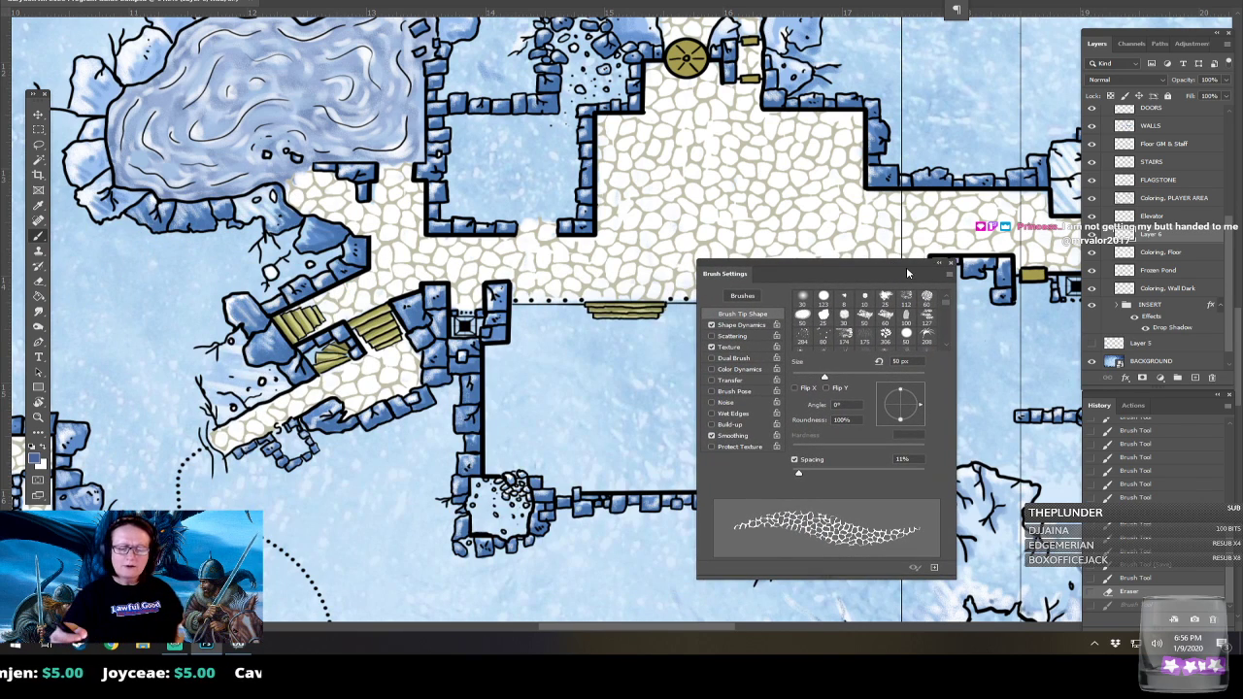
{"action": "left_click", "coordinate": [753, 327]}
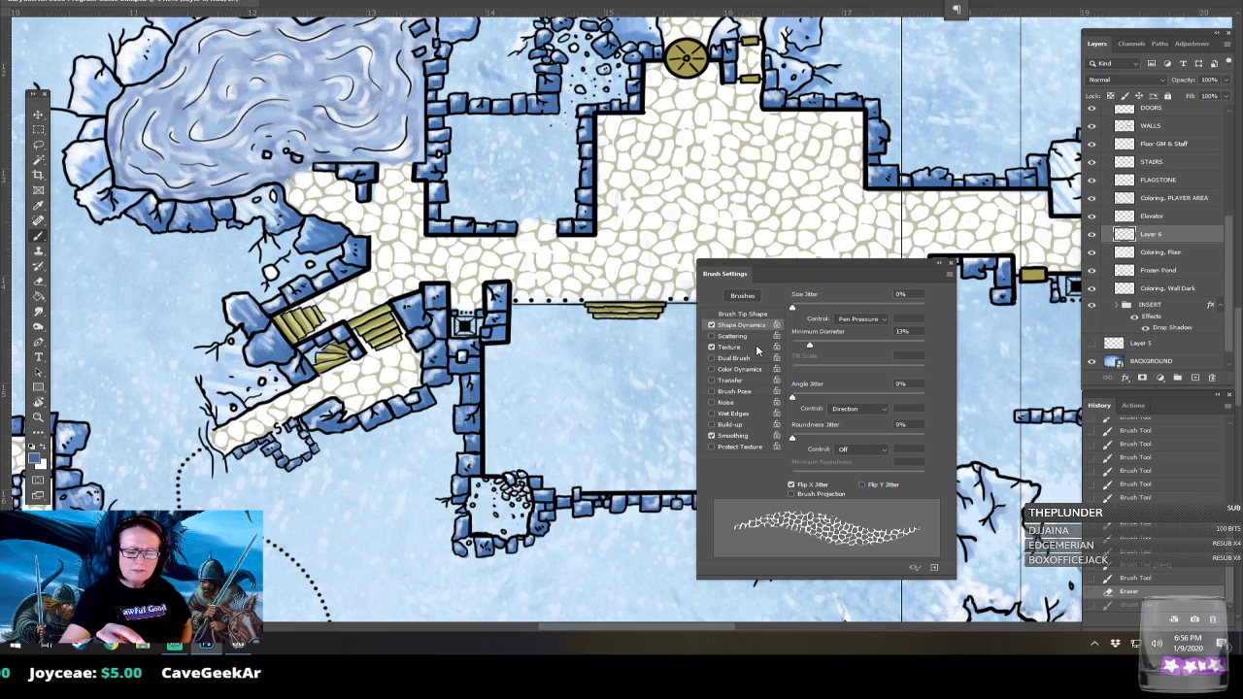
{"action": "left_click", "coordinate": [766, 346]}
{"action": "left_click", "coordinate": [901, 315]}
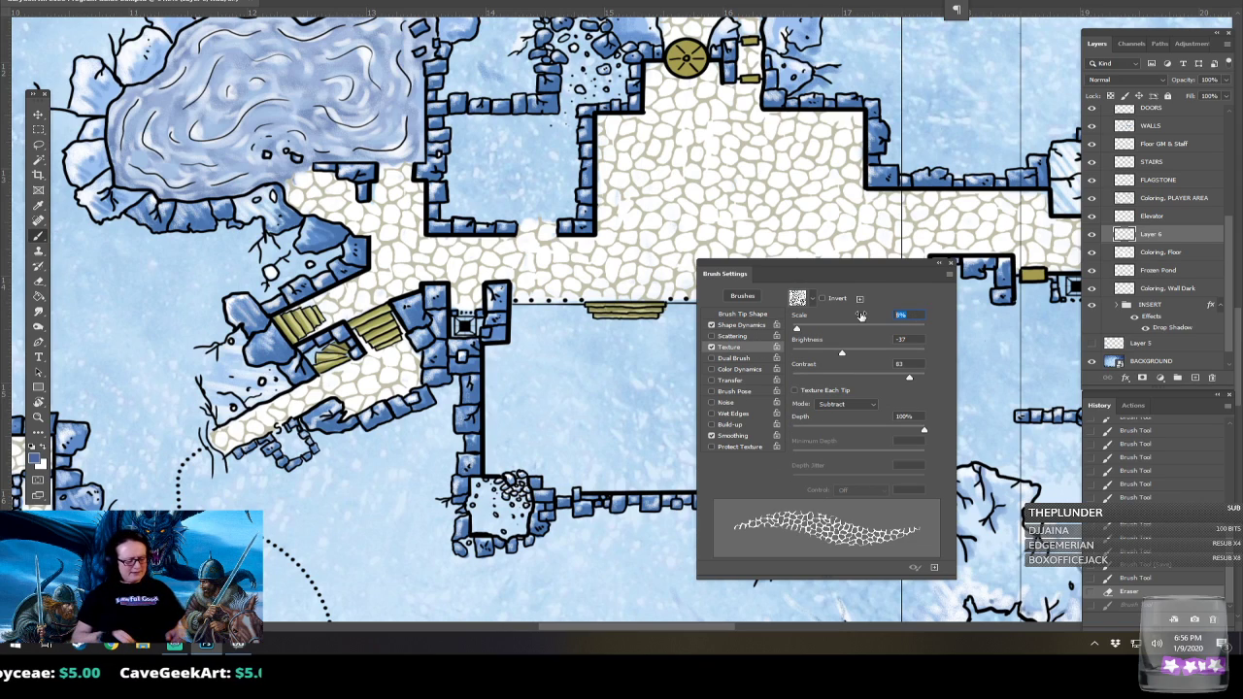
{"action": "type", "text": "40"}
{"action": "left_click_drag", "start_coordinate": [546, 345], "coordinate": [582, 316]}
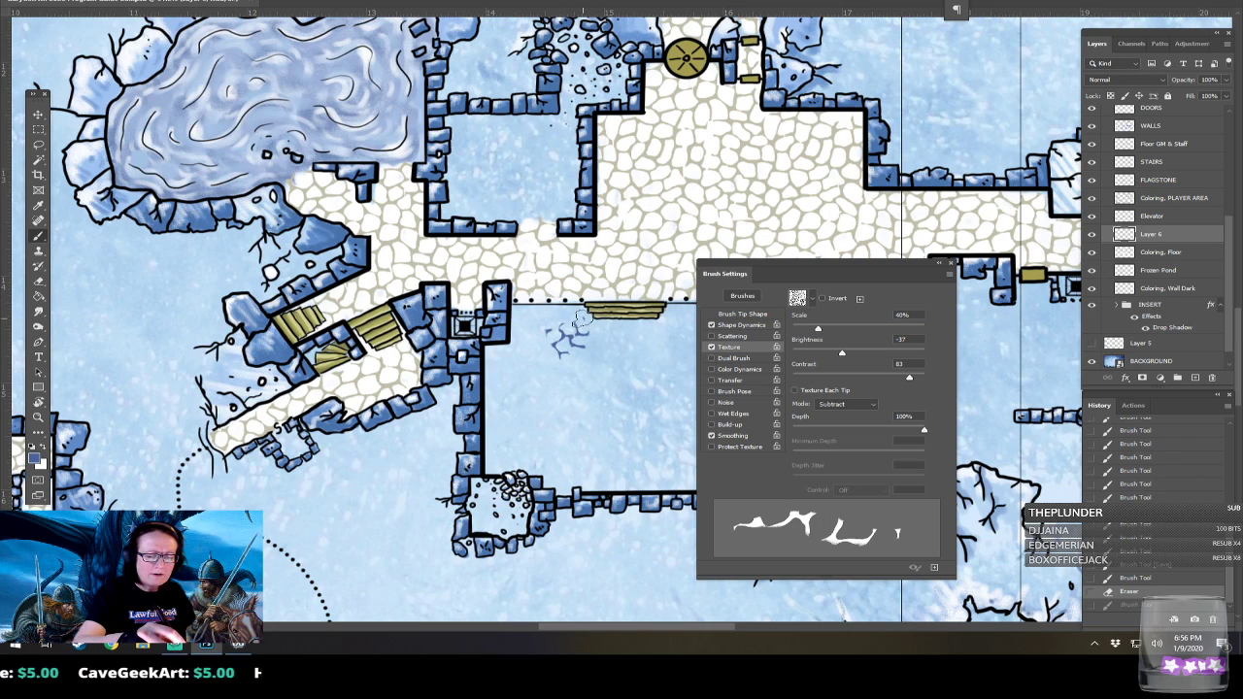
{"action": "left_click", "coordinate": [948, 264]}
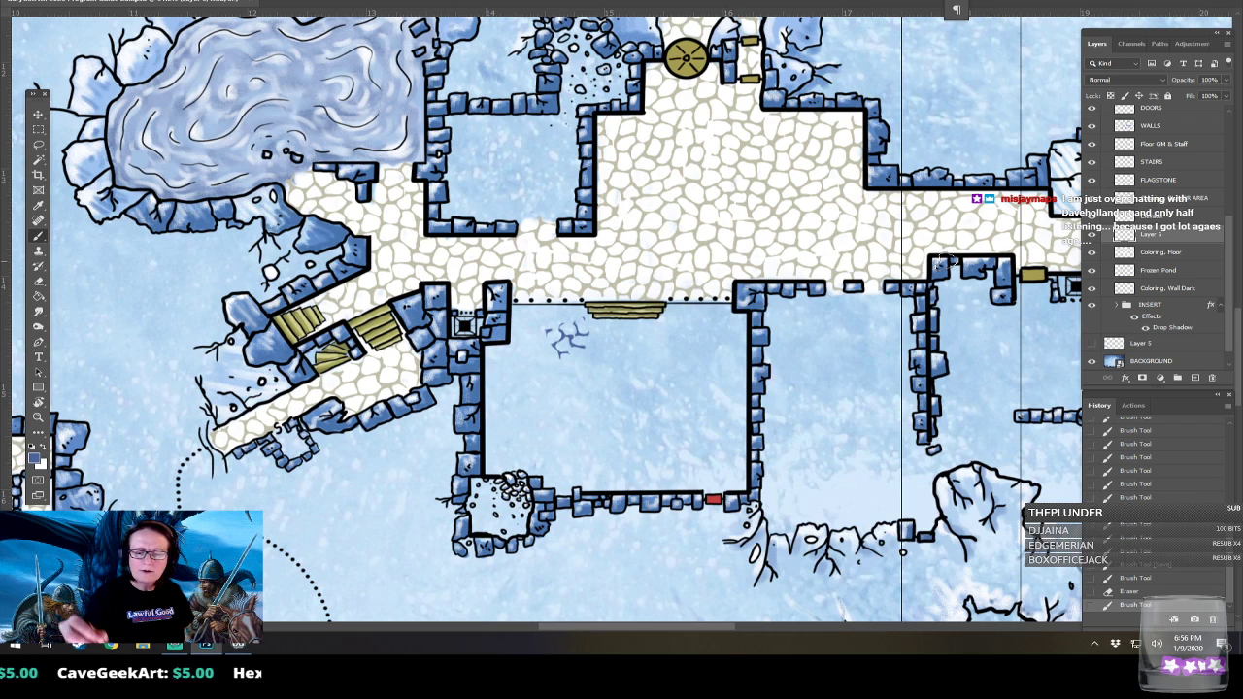
Fill the whole room below the large hall with dark blue flagstone grout on Layer 6.
{"action": "key", "text": "ctrl+="}
{"action": "scroll", "coordinate": [946, 262], "scroll_direction": "down", "scroll_amount": 1}
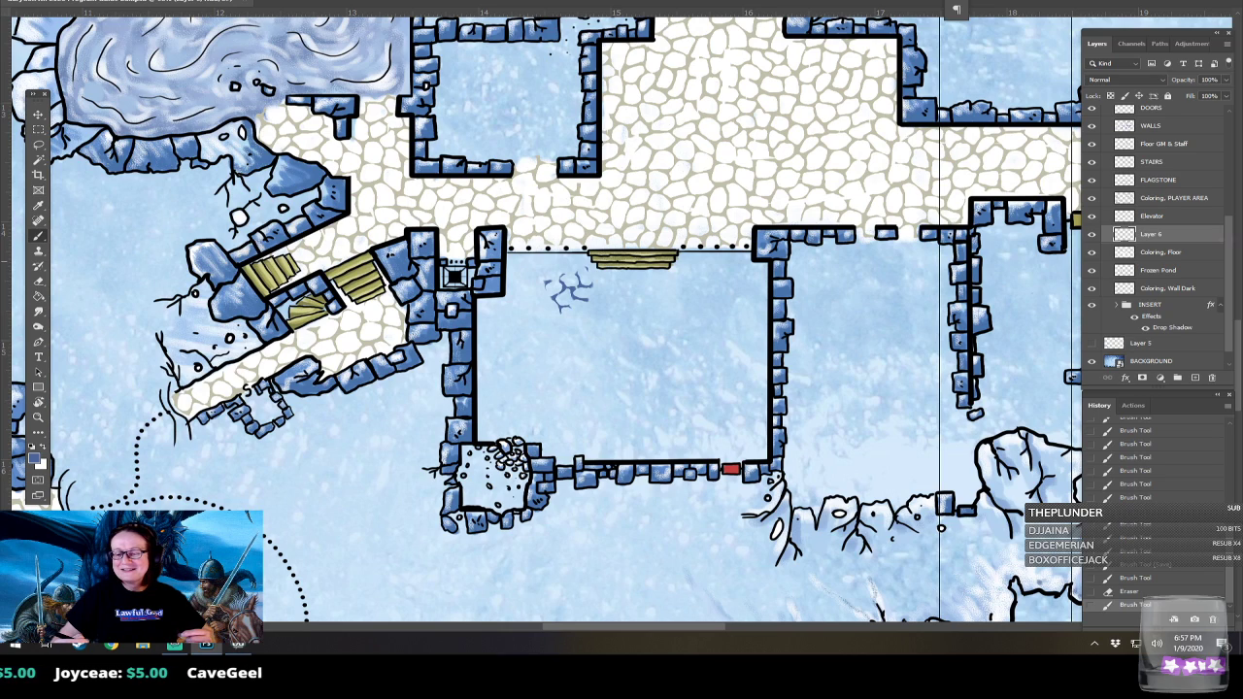
{"action": "mouse_move", "coordinate": [550, 274]}
{"action": "left_mouse_down"}
{"action": "mouse_move", "coordinate": [518, 259]}
{"action": "mouse_move", "coordinate": [570, 258]}
{"action": "mouse_move", "coordinate": [541, 268]}
{"action": "mouse_move", "coordinate": [543, 280]}
{"action": "mouse_move", "coordinate": [571, 262]}
{"action": "mouse_move", "coordinate": [518, 270]}
{"action": "mouse_move", "coordinate": [515, 328]}
{"action": "mouse_move", "coordinate": [538, 296]}
{"action": "mouse_move", "coordinate": [527, 322]}
{"action": "mouse_move", "coordinate": [538, 322]}
{"action": "mouse_move", "coordinate": [495, 307]}
{"action": "mouse_move", "coordinate": [484, 363]}
{"action": "mouse_move", "coordinate": [511, 332]}
{"action": "mouse_move", "coordinate": [528, 350]}
{"action": "mouse_move", "coordinate": [507, 376]}
{"action": "mouse_move", "coordinate": [484, 365]}
{"action": "mouse_move", "coordinate": [482, 431]}
{"action": "mouse_move", "coordinate": [501, 380]}
{"action": "mouse_move", "coordinate": [523, 435]}
{"action": "mouse_move", "coordinate": [485, 412]}
{"action": "mouse_move", "coordinate": [507, 409]}
{"action": "mouse_move", "coordinate": [549, 445]}
{"action": "mouse_move", "coordinate": [524, 392]}
{"action": "mouse_move", "coordinate": [536, 374]}
{"action": "mouse_move", "coordinate": [534, 392]}
{"action": "mouse_move", "coordinate": [503, 392]}
{"action": "mouse_move", "coordinate": [511, 423]}
{"action": "mouse_move", "coordinate": [554, 426]}
{"action": "mouse_move", "coordinate": [567, 451]}
{"action": "mouse_move", "coordinate": [750, 453]}
{"action": "mouse_move", "coordinate": [767, 263]}
{"action": "mouse_move", "coordinate": [558, 280]}
{"action": "mouse_move", "coordinate": [574, 297]}
{"action": "mouse_move", "coordinate": [685, 296]}
{"action": "mouse_move", "coordinate": [694, 277]}
{"action": "mouse_move", "coordinate": [710, 300]}
{"action": "mouse_move", "coordinate": [735, 276]}
{"action": "mouse_move", "coordinate": [758, 311]}
{"action": "mouse_move", "coordinate": [748, 299]}
{"action": "mouse_move", "coordinate": [705, 340]}
{"action": "mouse_move", "coordinate": [687, 308]}
{"action": "mouse_move", "coordinate": [669, 335]}
{"action": "mouse_move", "coordinate": [643, 315]}
{"action": "mouse_move", "coordinate": [602, 338]}
{"action": "mouse_move", "coordinate": [567, 311]}
{"action": "mouse_move", "coordinate": [546, 351]}
{"action": "mouse_move", "coordinate": [540, 288]}
{"action": "mouse_move", "coordinate": [596, 361]}
{"action": "mouse_move", "coordinate": [536, 364]}
{"action": "mouse_move", "coordinate": [553, 428]}
{"action": "mouse_move", "coordinate": [592, 360]}
{"action": "mouse_move", "coordinate": [632, 388]}
{"action": "mouse_move", "coordinate": [671, 359]}
{"action": "mouse_move", "coordinate": [636, 325]}
{"action": "mouse_move", "coordinate": [675, 384]}
{"action": "mouse_move", "coordinate": [709, 335]}
{"action": "mouse_move", "coordinate": [733, 389]}
{"action": "mouse_move", "coordinate": [758, 379]}
{"action": "mouse_move", "coordinate": [764, 357]}
{"action": "mouse_move", "coordinate": [748, 412]}
{"action": "mouse_move", "coordinate": [701, 384]}
{"action": "mouse_move", "coordinate": [740, 427]}
{"action": "mouse_move", "coordinate": [727, 443]}
{"action": "mouse_move", "coordinate": [664, 442]}
{"action": "mouse_move", "coordinate": [665, 403]}
{"action": "mouse_move", "coordinate": [714, 447]}
{"action": "mouse_move", "coordinate": [645, 393]}
{"action": "mouse_move", "coordinate": [627, 427]}
{"action": "mouse_move", "coordinate": [542, 431]}
{"action": "mouse_move", "coordinate": [627, 423]}
{"action": "left_mouse_up"}
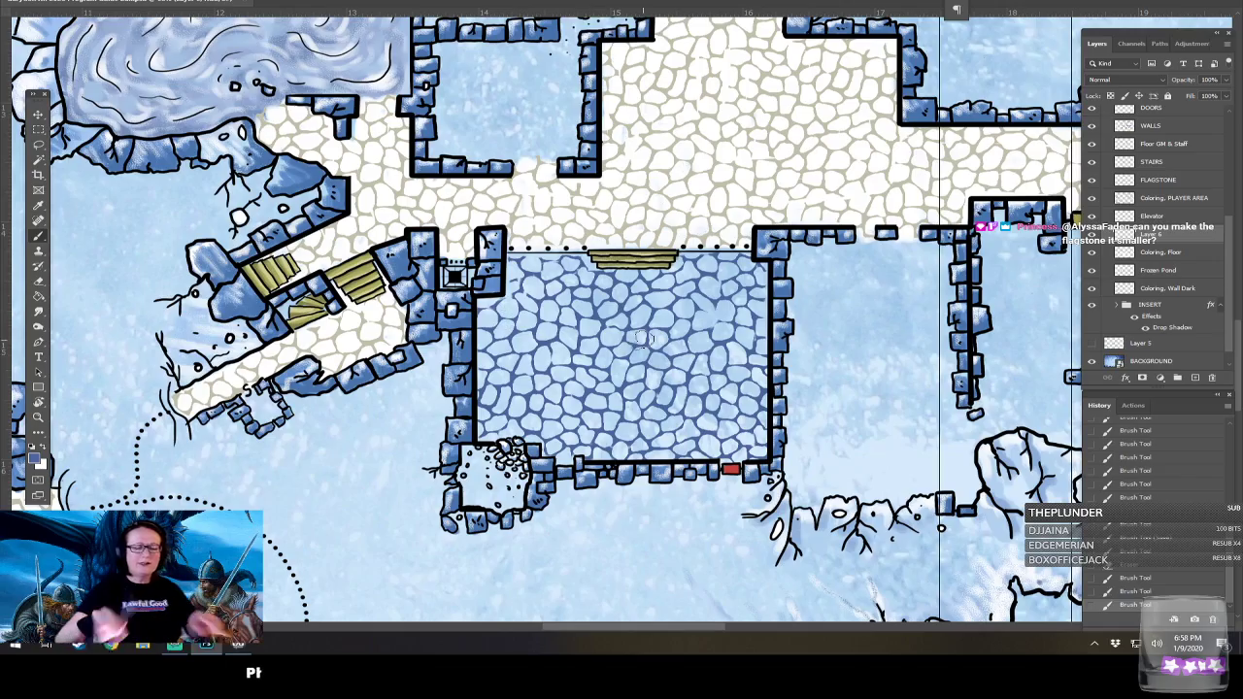
Examine how the blue flagstone floor looks against the rest of the whole map.
{"action": "scroll", "coordinate": [641, 338], "scroll_direction": "down", "scroll_amount": 6}
{"action": "scroll", "coordinate": [643, 340], "scroll_direction": "up", "scroll_amount": 3}
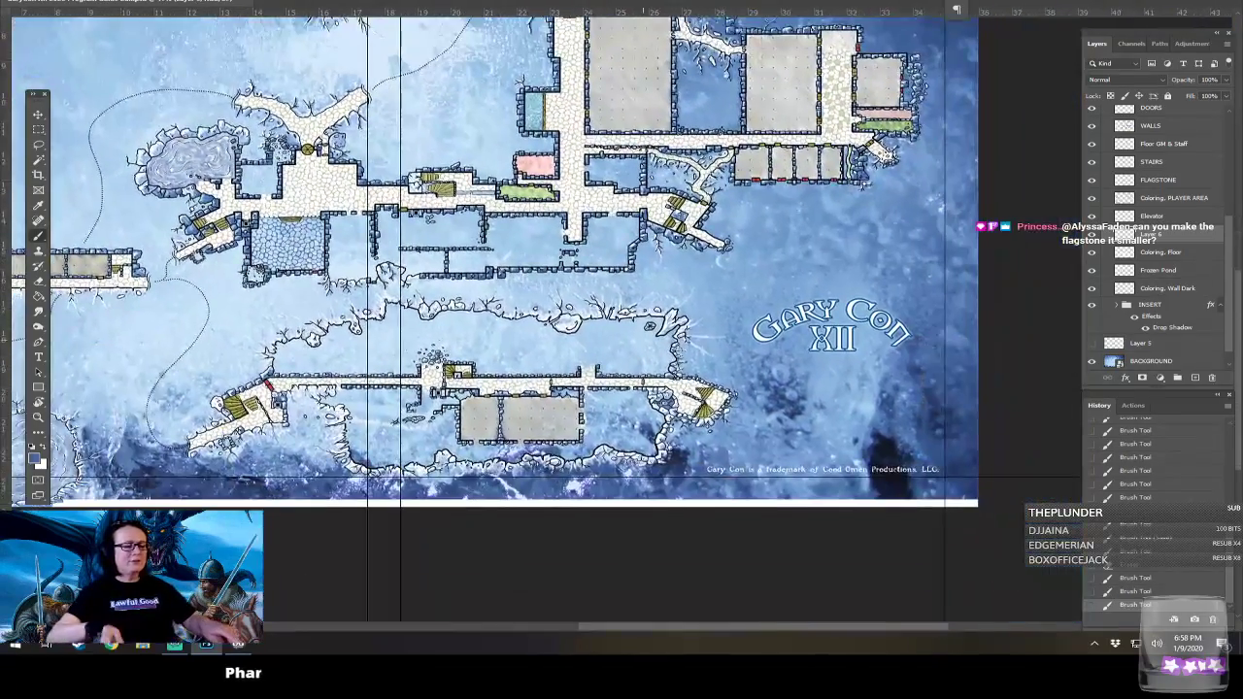
{"action": "scroll", "coordinate": [643, 340], "scroll_direction": "down", "scroll_amount": 3}
{"action": "scroll", "coordinate": [643, 340], "scroll_direction": "up", "scroll_amount": 2}
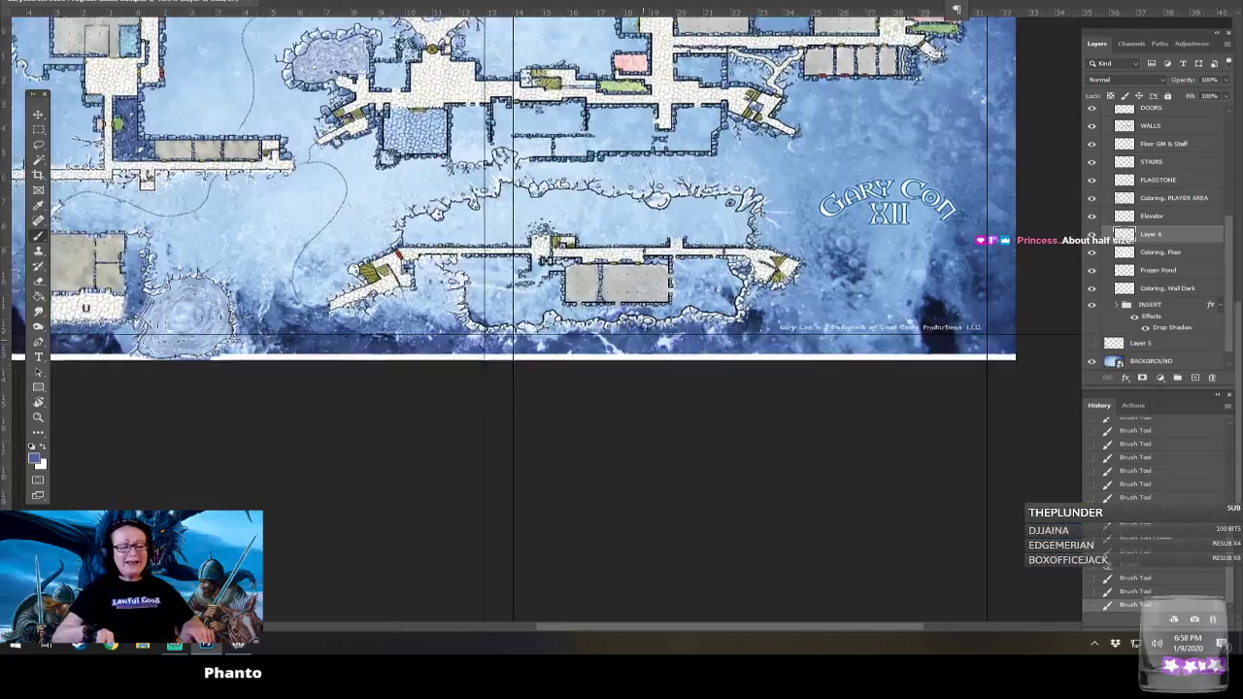
{"action": "scroll", "coordinate": [643, 340], "scroll_direction": "up", "scroll_amount": 6}
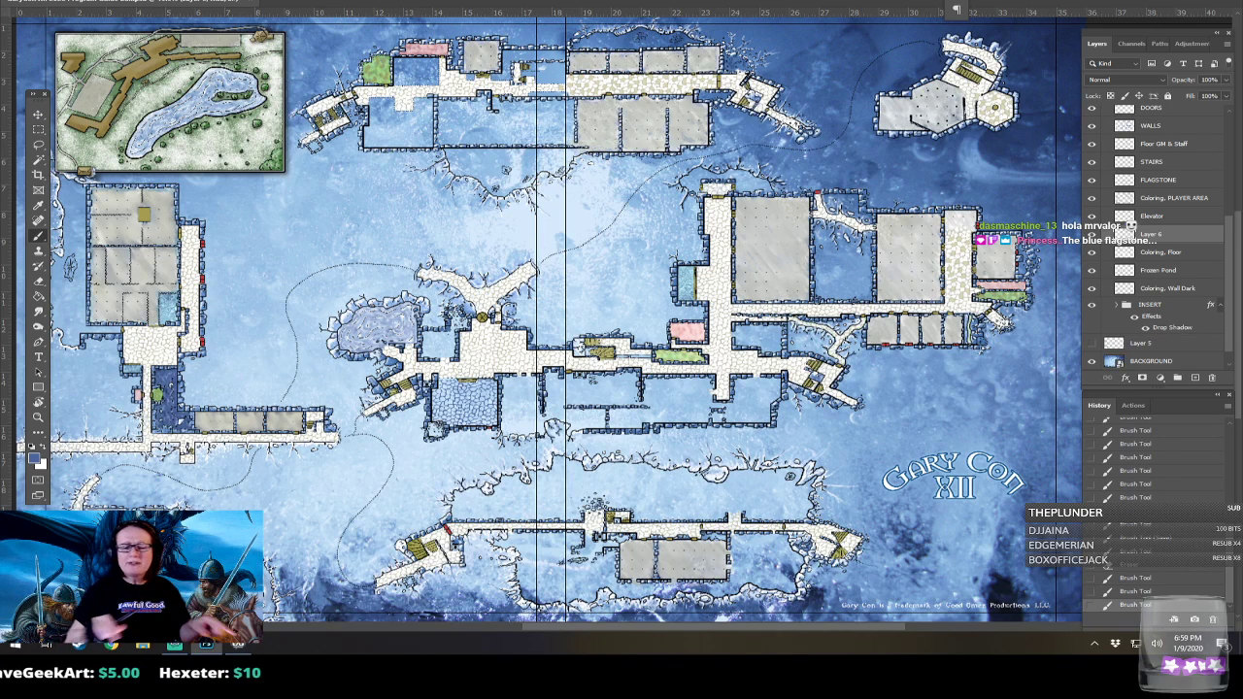
{"action": "scroll", "coordinate": [622, 320], "scroll_direction": "down", "scroll_amount": 4}
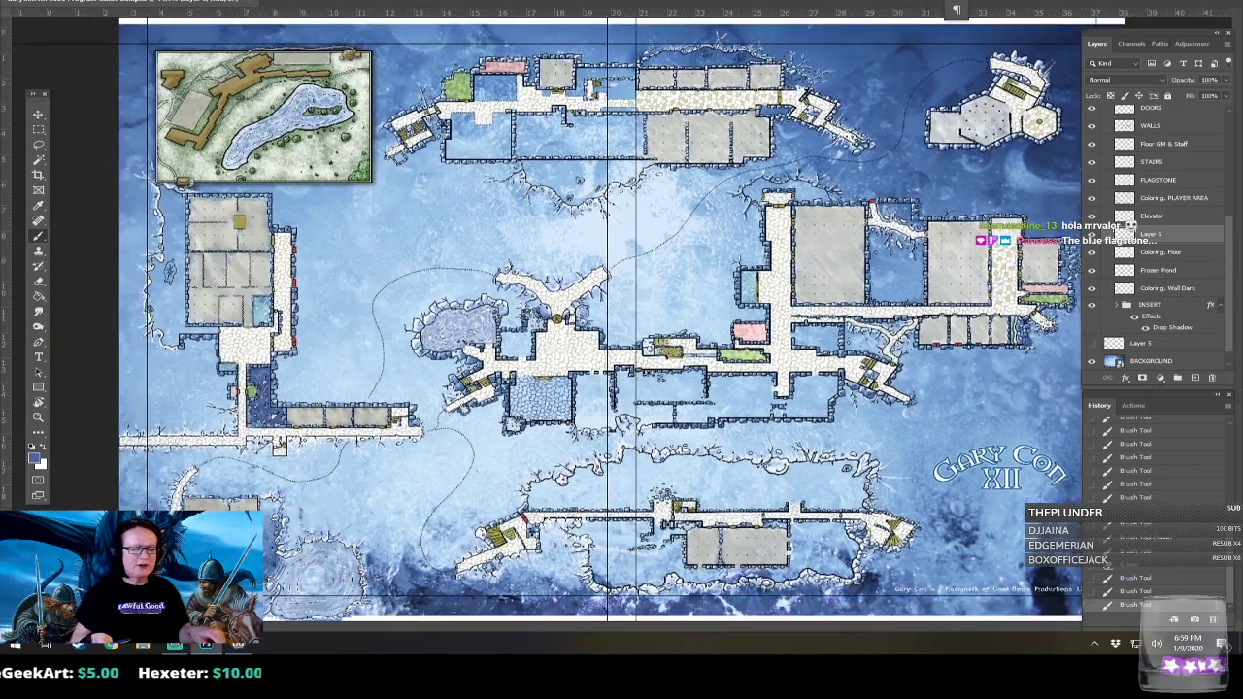
{"action": "scroll", "coordinate": [621, 320], "scroll_direction": "down", "scroll_amount": 2}
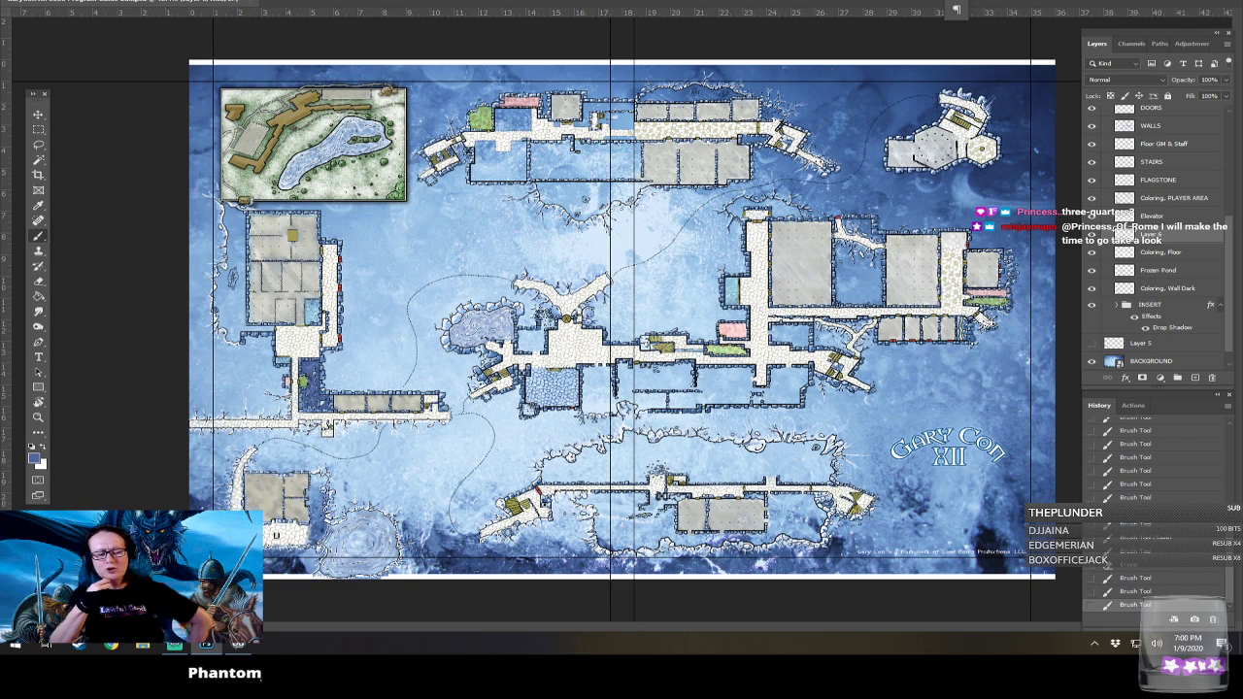
Erase all the blue flagstone grout from the room below the large hall.
{"action": "scroll", "coordinate": [611, 291], "scroll_direction": "up", "scroll_amount": 7}
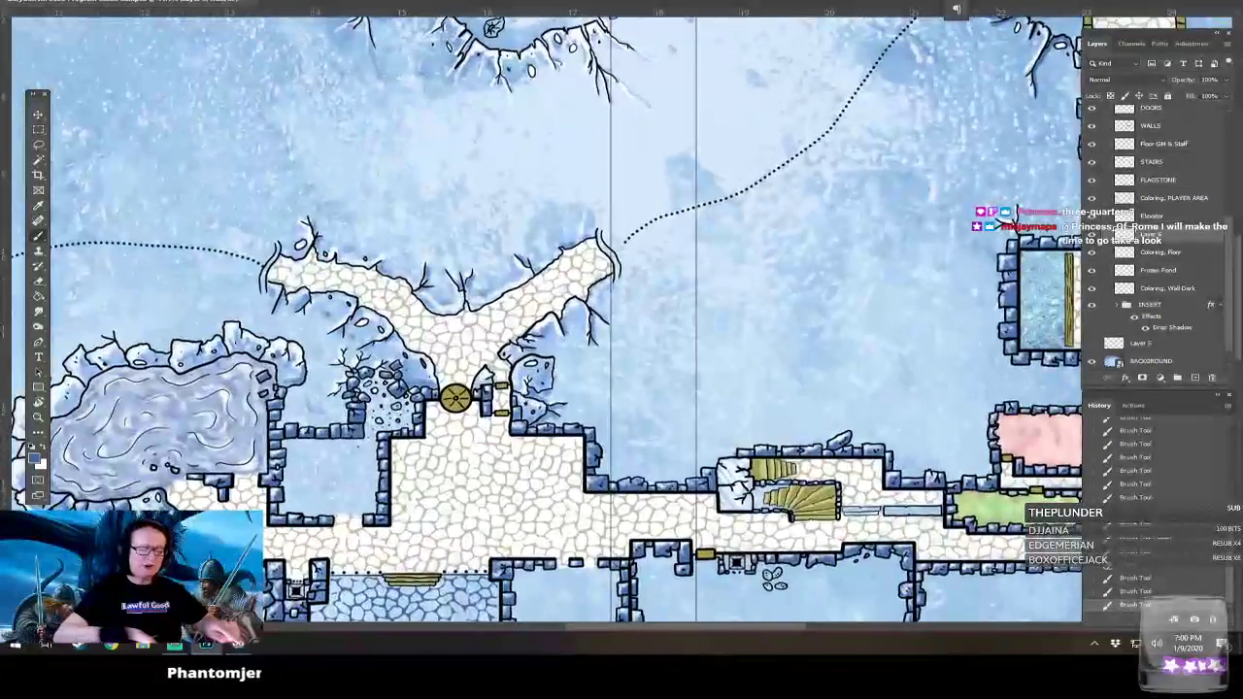
{"action": "left_click_drag", "start_coordinate": [760, 608], "coordinate": [1010, 330]}
{"action": "scroll", "coordinate": [1010, 330], "scroll_direction": "up", "scroll_amount": 1}
{"action": "scroll", "coordinate": [622, 320], "scroll_direction": "down", "scroll_amount": 1}
{"action": "left_click_drag", "start_coordinate": [622, 321], "coordinate": [614, 374]}
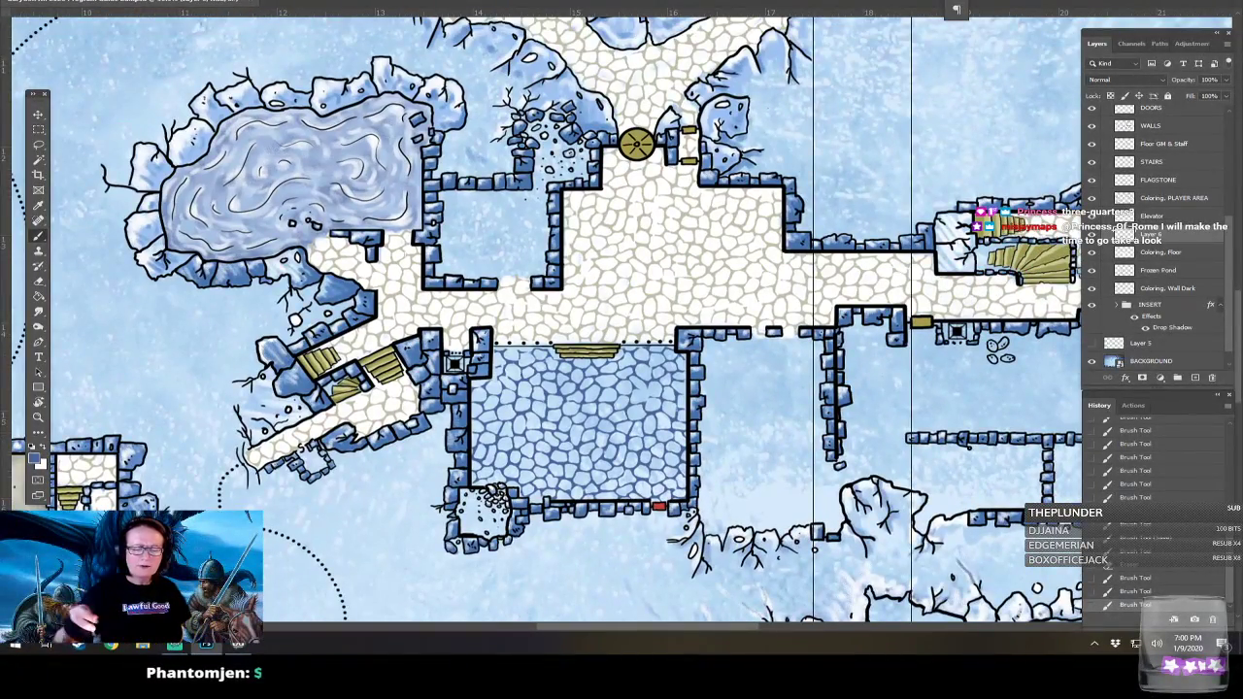
{"action": "mouse_move", "coordinate": [688, 497]}
{"action": "left_mouse_down"}
{"action": "mouse_move", "coordinate": [631, 491]}
{"action": "mouse_move", "coordinate": [680, 472]}
{"action": "mouse_move", "coordinate": [532, 466]}
{"action": "left_mouse_up"}
{"action": "mouse_move", "coordinate": [568, 434]}
{"action": "left_mouse_down"}
{"action": "mouse_move", "coordinate": [527, 473]}
{"action": "mouse_move", "coordinate": [624, 456]}
{"action": "mouse_move", "coordinate": [577, 450]}
{"action": "mouse_move", "coordinate": [692, 436]}
{"action": "mouse_move", "coordinate": [620, 413]}
{"action": "mouse_move", "coordinate": [658, 375]}
{"action": "mouse_move", "coordinate": [624, 362]}
{"action": "mouse_move", "coordinate": [668, 354]}
{"action": "mouse_move", "coordinate": [675, 379]}
{"action": "mouse_move", "coordinate": [498, 362]}
{"action": "mouse_move", "coordinate": [637, 361]}
{"action": "mouse_move", "coordinate": [501, 357]}
{"action": "mouse_move", "coordinate": [622, 384]}
{"action": "mouse_move", "coordinate": [510, 384]}
{"action": "mouse_move", "coordinate": [601, 387]}
{"action": "mouse_move", "coordinate": [559, 410]}
{"action": "mouse_move", "coordinate": [676, 399]}
{"action": "mouse_move", "coordinate": [632, 396]}
{"action": "left_mouse_up"}
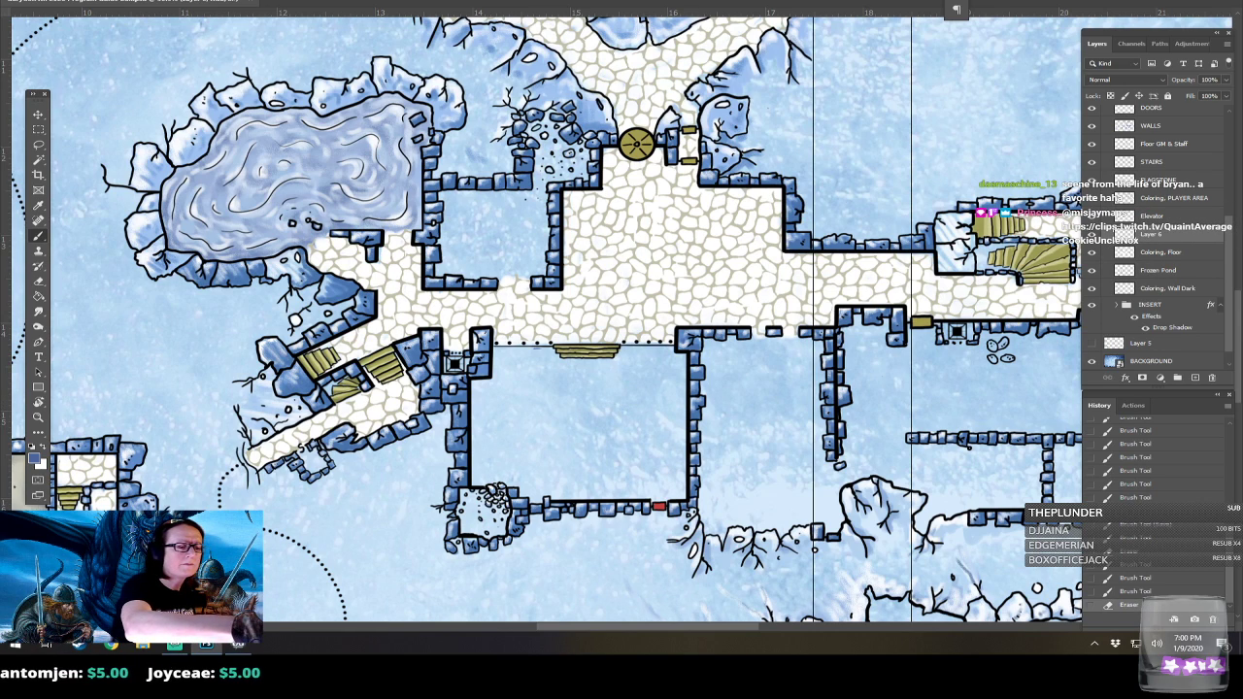
Set the brush texture's scale to 30% and repaint the room's entire floor with blue flagstone grout.
{"action": "left_click", "coordinate": [254, 2]}
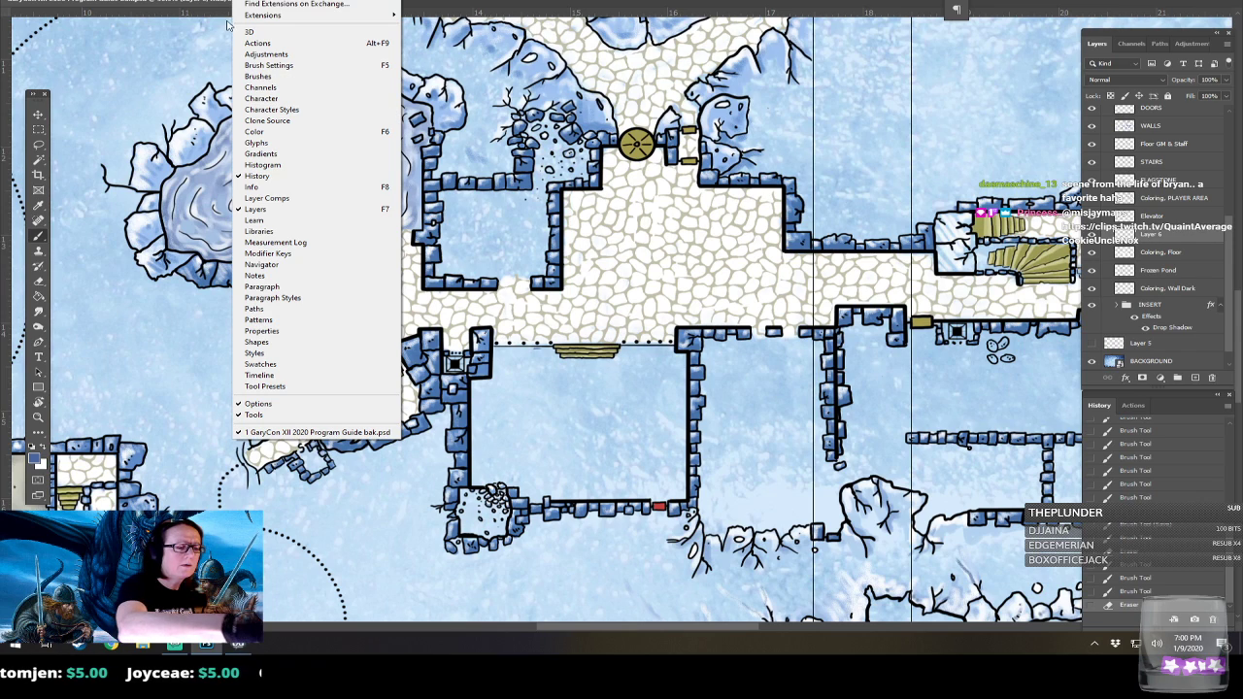
{"action": "left_click", "coordinate": [279, 78]}
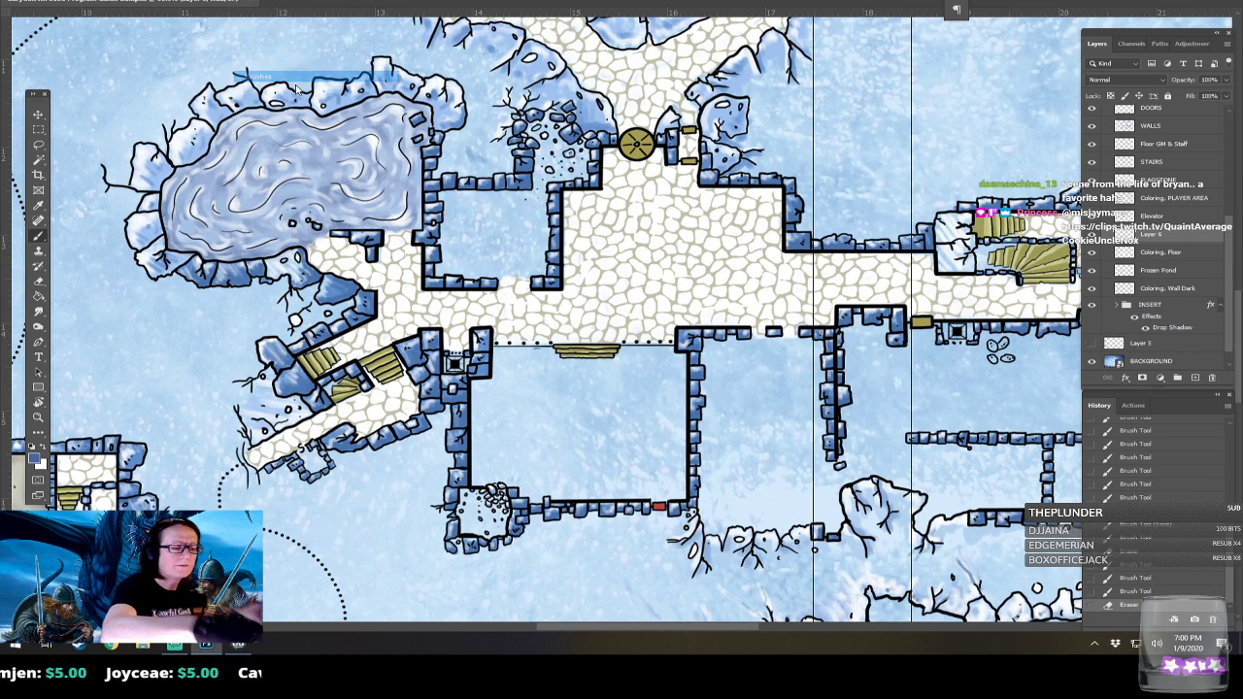
{"action": "left_click", "coordinate": [254, 2]}
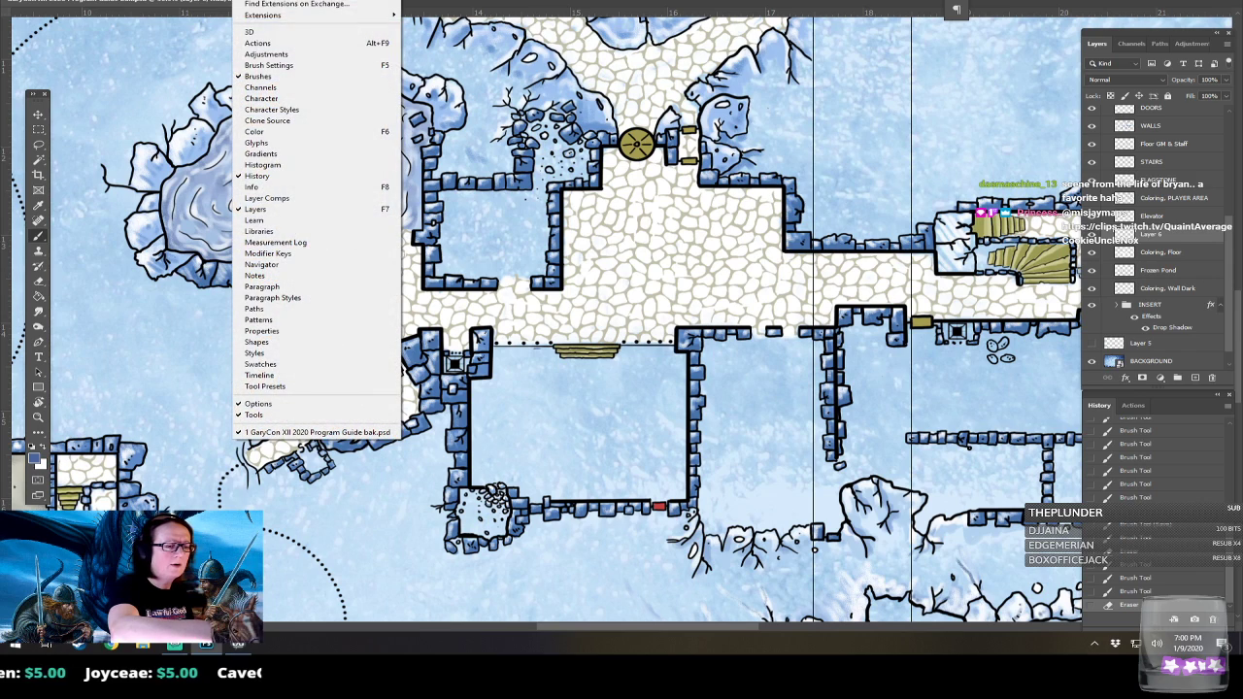
{"action": "left_click", "coordinate": [299, 66]}
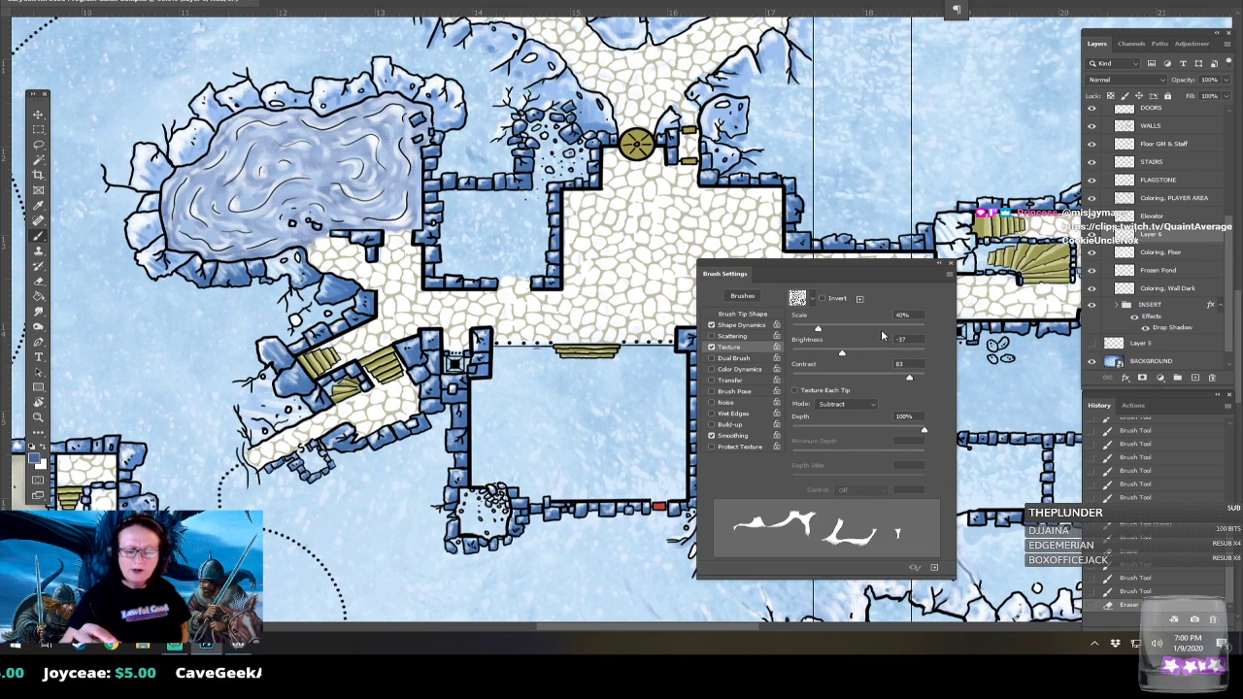
{"action": "left_click", "coordinate": [911, 314]}
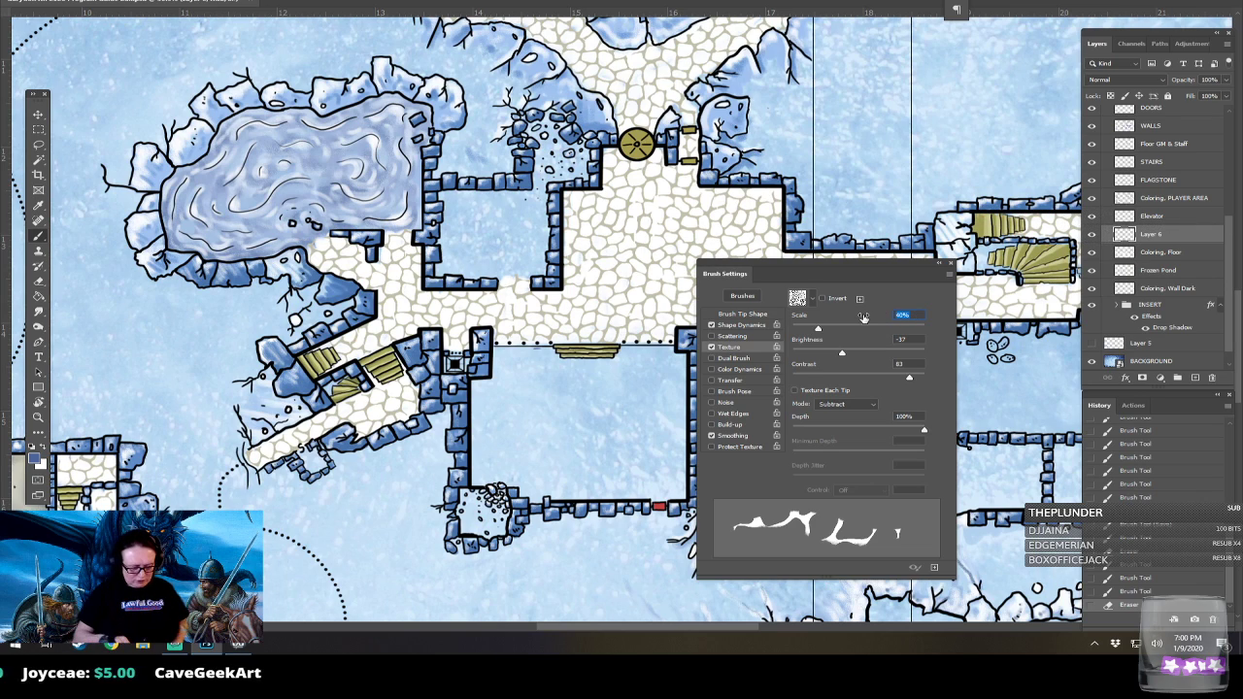
{"action": "type", "text": "30"}
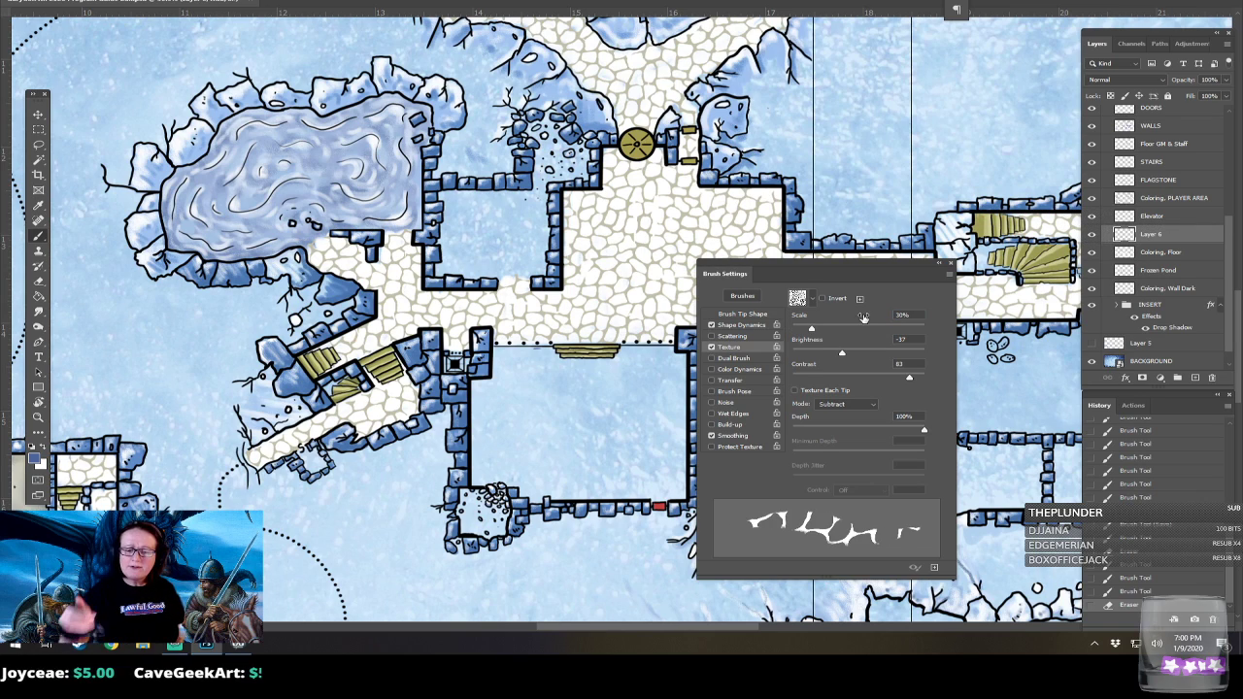
{"action": "left_click", "coordinate": [950, 264]}
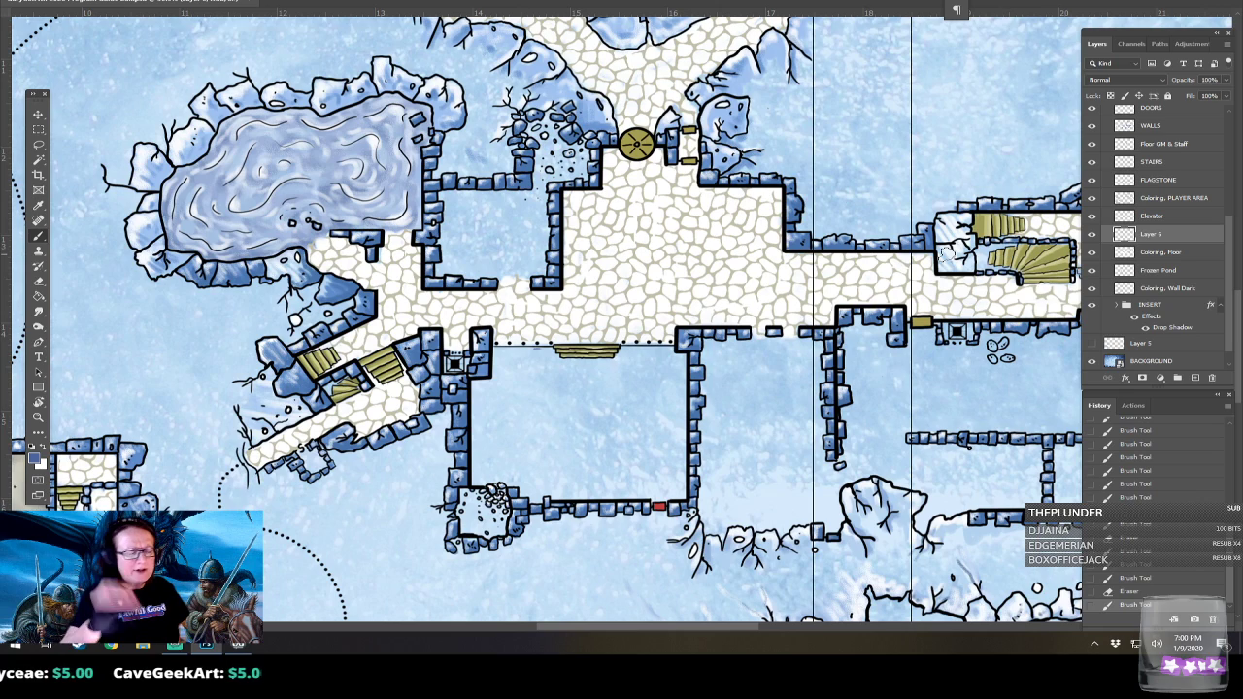
{"action": "mouse_move", "coordinate": [475, 414]}
{"action": "left_mouse_down"}
{"action": "mouse_move", "coordinate": [499, 355]}
{"action": "mouse_move", "coordinate": [548, 356]}
{"action": "mouse_move", "coordinate": [504, 379]}
{"action": "mouse_move", "coordinate": [511, 414]}
{"action": "mouse_move", "coordinate": [525, 363]}
{"action": "mouse_move", "coordinate": [543, 390]}
{"action": "mouse_move", "coordinate": [566, 355]}
{"action": "mouse_move", "coordinate": [573, 391]}
{"action": "mouse_move", "coordinate": [601, 366]}
{"action": "mouse_move", "coordinate": [611, 390]}
{"action": "mouse_move", "coordinate": [626, 353]}
{"action": "mouse_move", "coordinate": [667, 353]}
{"action": "mouse_move", "coordinate": [680, 365]}
{"action": "mouse_move", "coordinate": [624, 386]}
{"action": "mouse_move", "coordinate": [635, 357]}
{"action": "mouse_move", "coordinate": [663, 393]}
{"action": "left_mouse_up"}
{"action": "mouse_move", "coordinate": [476, 427]}
{"action": "left_mouse_down"}
{"action": "mouse_move", "coordinate": [493, 474]}
{"action": "mouse_move", "coordinate": [525, 418]}
{"action": "mouse_move", "coordinate": [515, 454]}
{"action": "mouse_move", "coordinate": [536, 468]}
{"action": "mouse_move", "coordinate": [552, 398]}
{"action": "mouse_move", "coordinate": [558, 433]}
{"action": "mouse_move", "coordinate": [583, 393]}
{"action": "mouse_move", "coordinate": [618, 449]}
{"action": "mouse_move", "coordinate": [641, 424]}
{"action": "mouse_move", "coordinate": [657, 455]}
{"action": "mouse_move", "coordinate": [680, 396]}
{"action": "mouse_move", "coordinate": [678, 466]}
{"action": "mouse_move", "coordinate": [532, 482]}
{"action": "mouse_move", "coordinate": [554, 490]}
{"action": "mouse_move", "coordinate": [617, 466]}
{"action": "mouse_move", "coordinate": [634, 490]}
{"action": "mouse_move", "coordinate": [670, 485]}
{"action": "mouse_move", "coordinate": [681, 390]}
{"action": "mouse_move", "coordinate": [497, 430]}
{"action": "left_mouse_up"}
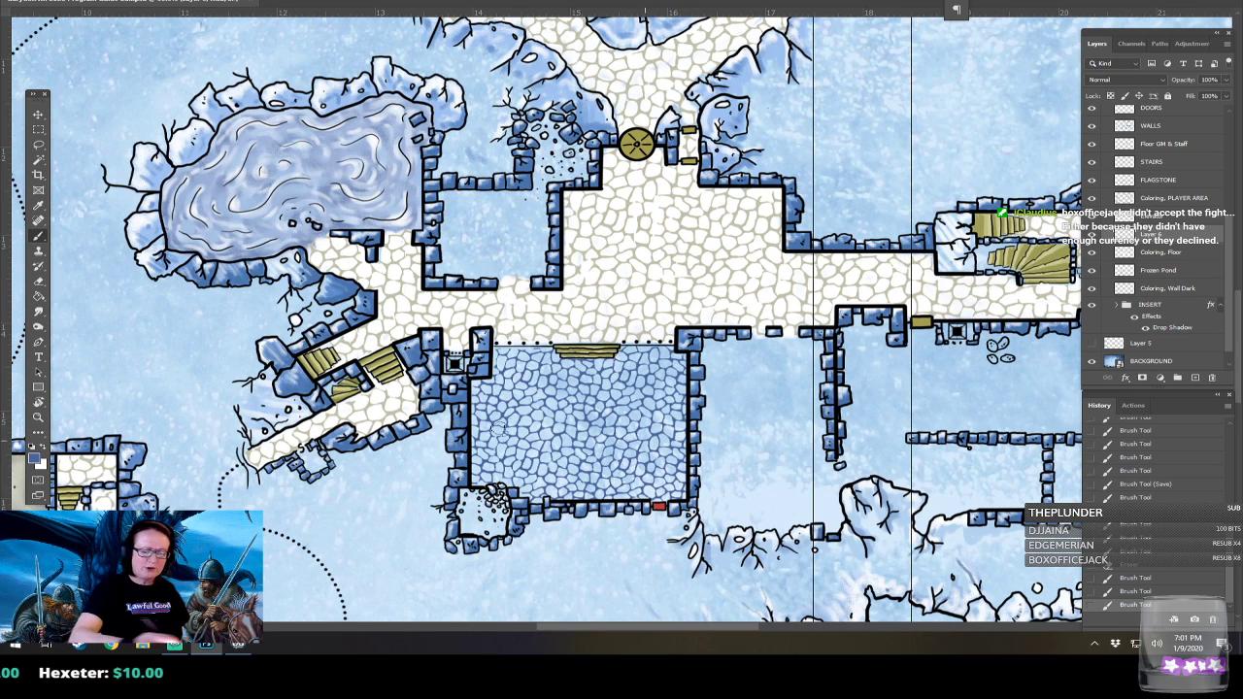
Review the smaller flagstone pattern in the room at the scale of the full map.
{"action": "scroll", "coordinate": [607, 444], "scroll_direction": "down", "scroll_amount": 1}
{"action": "scroll", "coordinate": [556, 407], "scroll_direction": "down", "scroll_amount": 4}
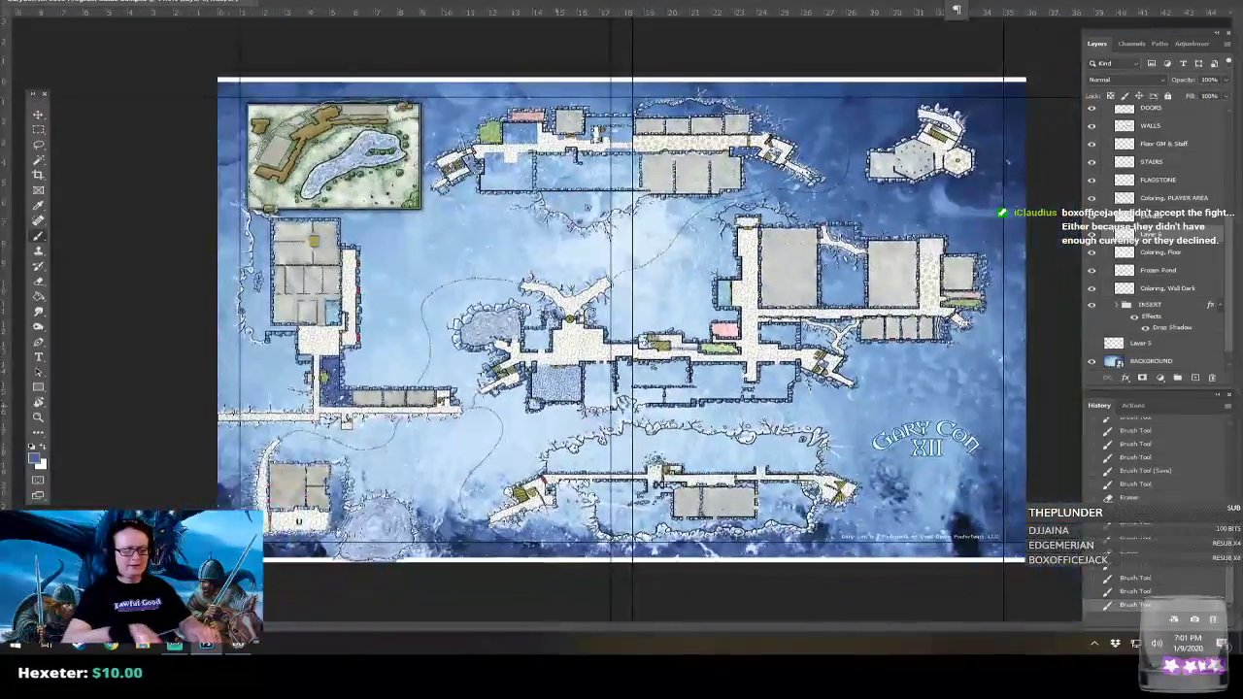
{"action": "scroll", "coordinate": [556, 407], "scroll_direction": "up", "scroll_amount": 2}
{"action": "scroll", "coordinate": [599, 320], "scroll_direction": "right", "scroll_amount": 1}
{"action": "scroll", "coordinate": [599, 319], "scroll_direction": "up", "scroll_amount": 2}
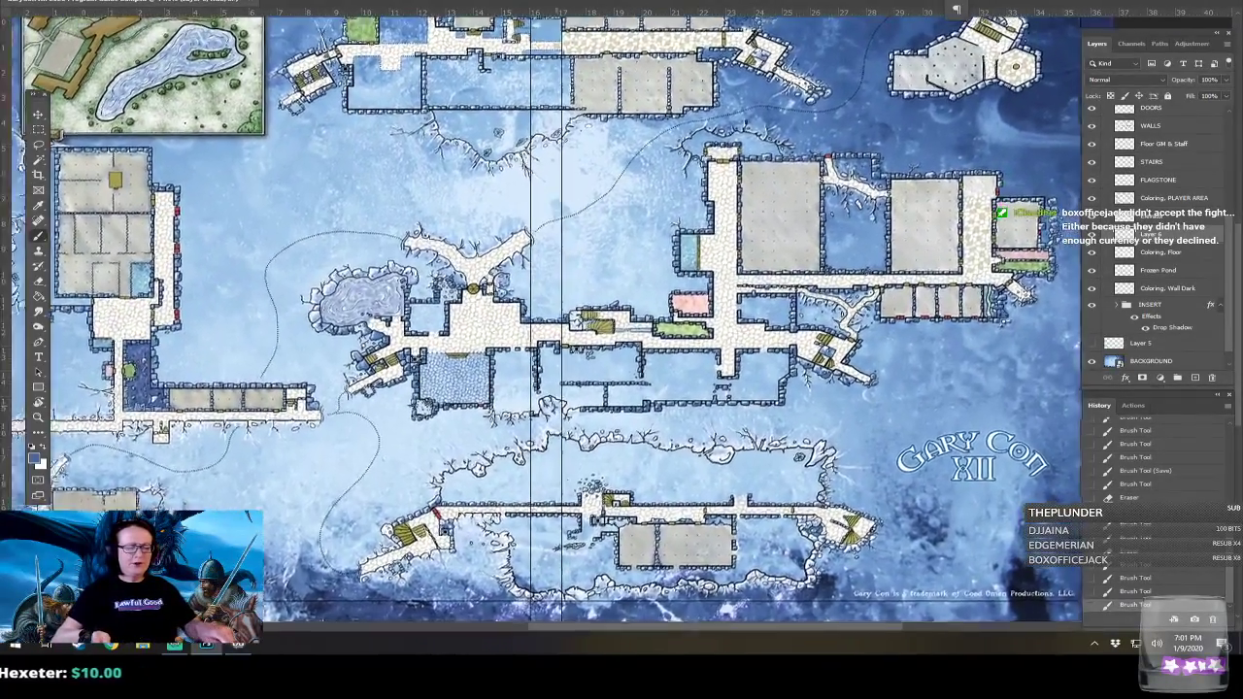
{"action": "scroll", "coordinate": [599, 319], "scroll_direction": "down", "scroll_amount": 3}
{"action": "scroll", "coordinate": [560, 327], "scroll_direction": "up", "scroll_amount": 1}
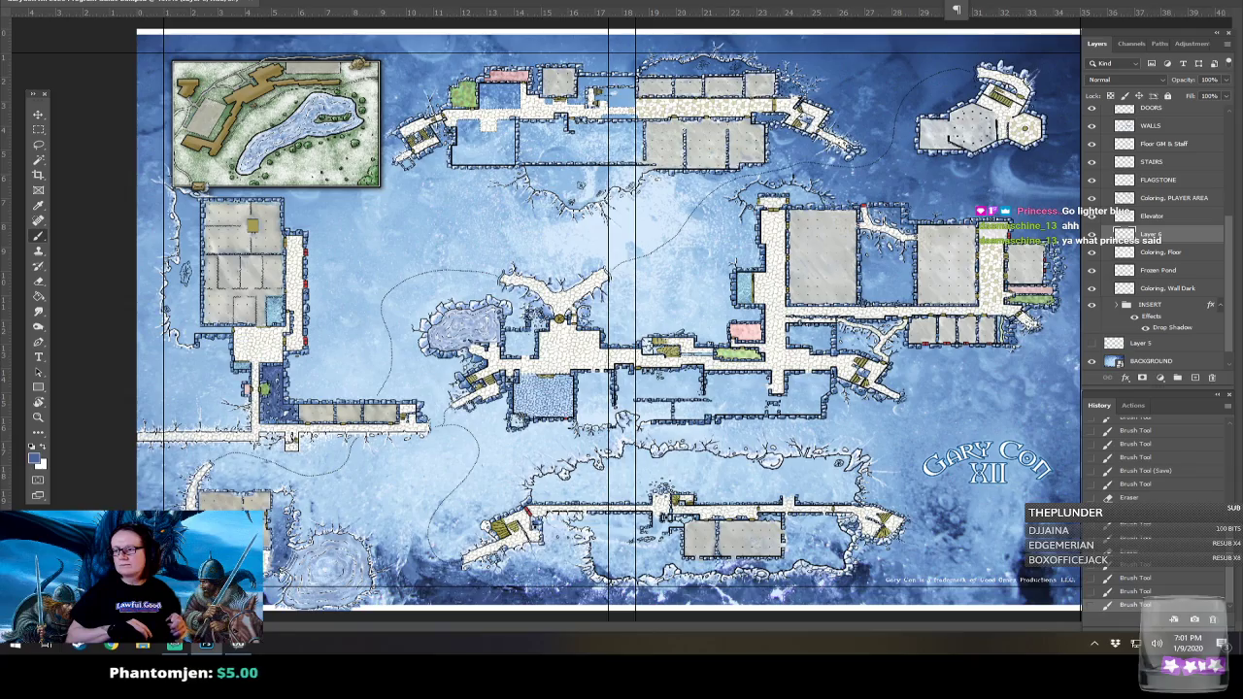
Pick a lighter, greyer blue foreground colour and repaint the flagstone grout across the lower part of the room.
{"action": "key", "text": "ctrl+plus"}
{"action": "key", "text": "ctrl+plus"}
{"action": "key", "text": "ctrl+plus"}
{"action": "key", "text": "ctrl+plus"}
{"action": "left_click_drag", "start_coordinate": [466, 437], "coordinate": [699, 240]}
{"action": "key", "text": "ctrl+plus"}
{"action": "left_click", "coordinate": [36, 460]}
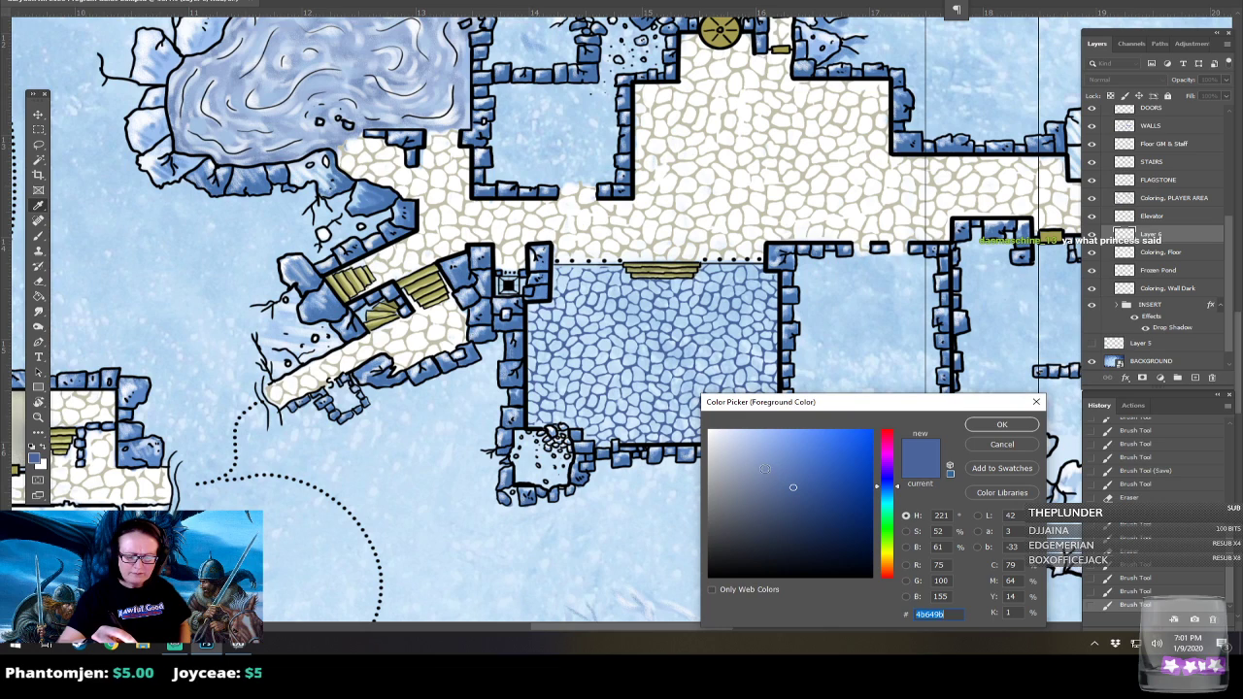
{"action": "left_click", "coordinate": [1001, 424]}
{"action": "mouse_move", "coordinate": [532, 409]}
{"action": "left_mouse_down"}
{"action": "mouse_move", "coordinate": [573, 427]}
{"action": "mouse_move", "coordinate": [595, 420]}
{"action": "mouse_move", "coordinate": [629, 444]}
{"action": "mouse_move", "coordinate": [699, 419]}
{"action": "mouse_move", "coordinate": [730, 432]}
{"action": "mouse_move", "coordinate": [758, 408]}
{"action": "mouse_move", "coordinate": [777, 439]}
{"action": "left_mouse_up"}
{"action": "mouse_move", "coordinate": [578, 408]}
{"action": "left_mouse_down"}
{"action": "mouse_move", "coordinate": [614, 387]}
{"action": "mouse_move", "coordinate": [646, 412]}
{"action": "mouse_move", "coordinate": [665, 389]}
{"action": "mouse_move", "coordinate": [701, 406]}
{"action": "mouse_move", "coordinate": [726, 361]}
{"action": "mouse_move", "coordinate": [765, 400]}
{"action": "mouse_move", "coordinate": [777, 374]}
{"action": "mouse_move", "coordinate": [784, 381]}
{"action": "left_mouse_up"}
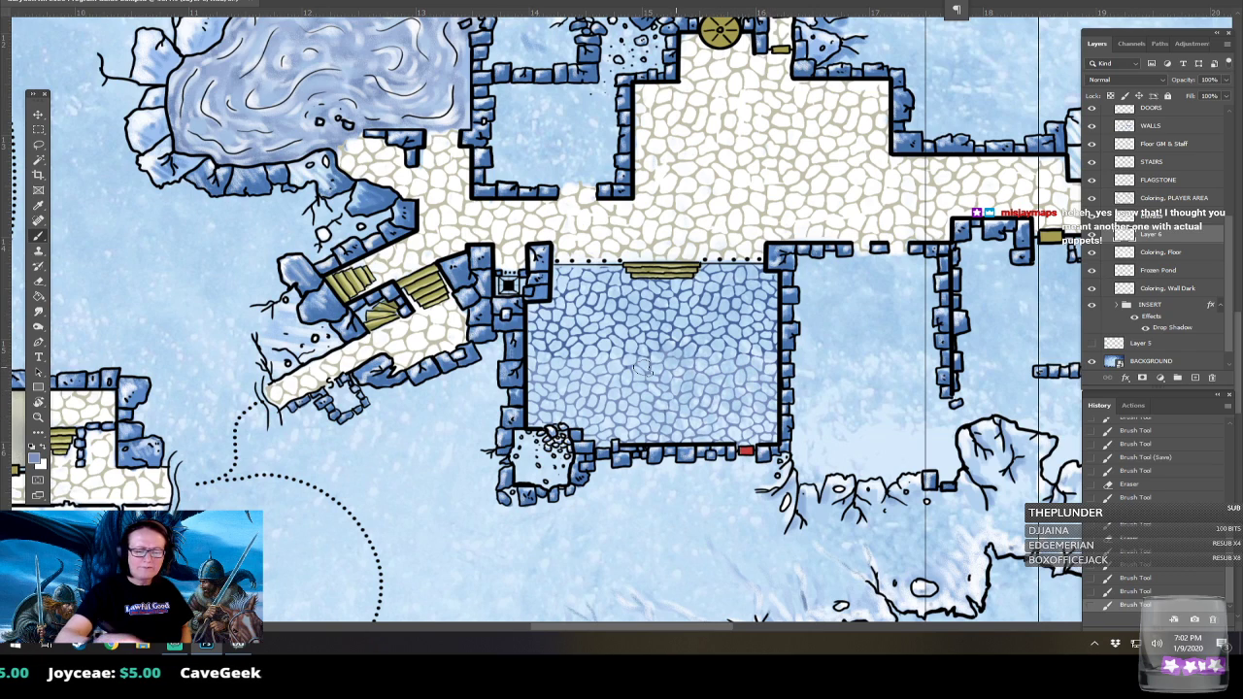
Finish repainting the lighter blue flagstone grout in the room below the large hall and check it against the full map.
{"action": "mouse_move", "coordinate": [546, 347]}
{"action": "left_mouse_down"}
{"action": "mouse_move", "coordinate": [569, 367]}
{"action": "mouse_move", "coordinate": [601, 318]}
{"action": "mouse_move", "coordinate": [630, 362]}
{"action": "mouse_move", "coordinate": [679, 322]}
{"action": "mouse_move", "coordinate": [705, 361]}
{"action": "mouse_move", "coordinate": [731, 312]}
{"action": "mouse_move", "coordinate": [767, 360]}
{"action": "mouse_move", "coordinate": [773, 270]}
{"action": "mouse_move", "coordinate": [702, 273]}
{"action": "mouse_move", "coordinate": [751, 270]}
{"action": "mouse_move", "coordinate": [689, 289]}
{"action": "mouse_move", "coordinate": [753, 290]}
{"action": "mouse_move", "coordinate": [695, 295]}
{"action": "mouse_move", "coordinate": [705, 308]}
{"action": "mouse_move", "coordinate": [691, 310]}
{"action": "mouse_move", "coordinate": [618, 302]}
{"action": "mouse_move", "coordinate": [687, 292]}
{"action": "mouse_move", "coordinate": [564, 271]}
{"action": "mouse_move", "coordinate": [561, 325]}
{"action": "mouse_move", "coordinate": [577, 285]}
{"action": "mouse_move", "coordinate": [596, 308]}
{"action": "mouse_move", "coordinate": [617, 301]}
{"action": "mouse_move", "coordinate": [624, 279]}
{"action": "mouse_move", "coordinate": [535, 312]}
{"action": "mouse_move", "coordinate": [538, 323]}
{"action": "mouse_move", "coordinate": [564, 303]}
{"action": "mouse_move", "coordinate": [603, 367]}
{"action": "mouse_move", "coordinate": [651, 358]}
{"action": "mouse_move", "coordinate": [600, 342]}
{"action": "mouse_move", "coordinate": [644, 382]}
{"action": "mouse_move", "coordinate": [678, 388]}
{"action": "mouse_move", "coordinate": [716, 329]}
{"action": "mouse_move", "coordinate": [749, 308]}
{"action": "mouse_move", "coordinate": [633, 414]}
{"action": "left_mouse_up"}
{"action": "key", "text": "ctrl+minus"}
{"action": "key", "text": "ctrl+minus"}
{"action": "key", "text": "ctrl+minus"}
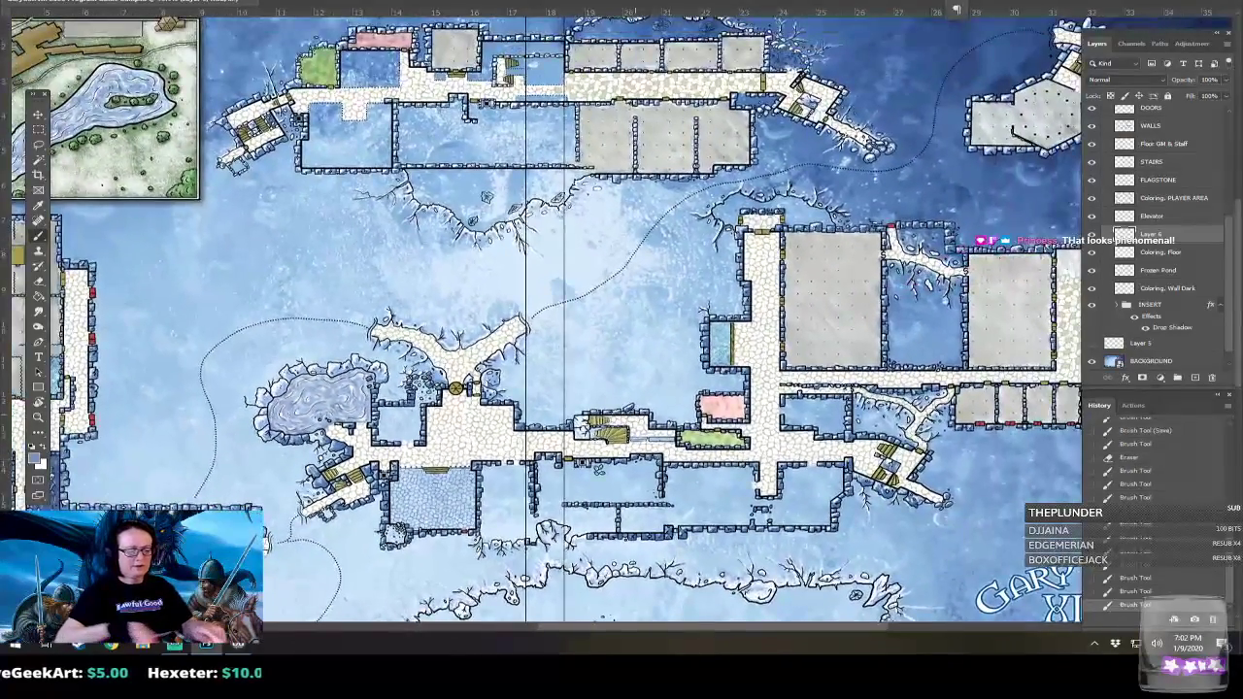
{"action": "key", "text": "ctrl+0"}
{"action": "key", "text": "ctrl+plus"}
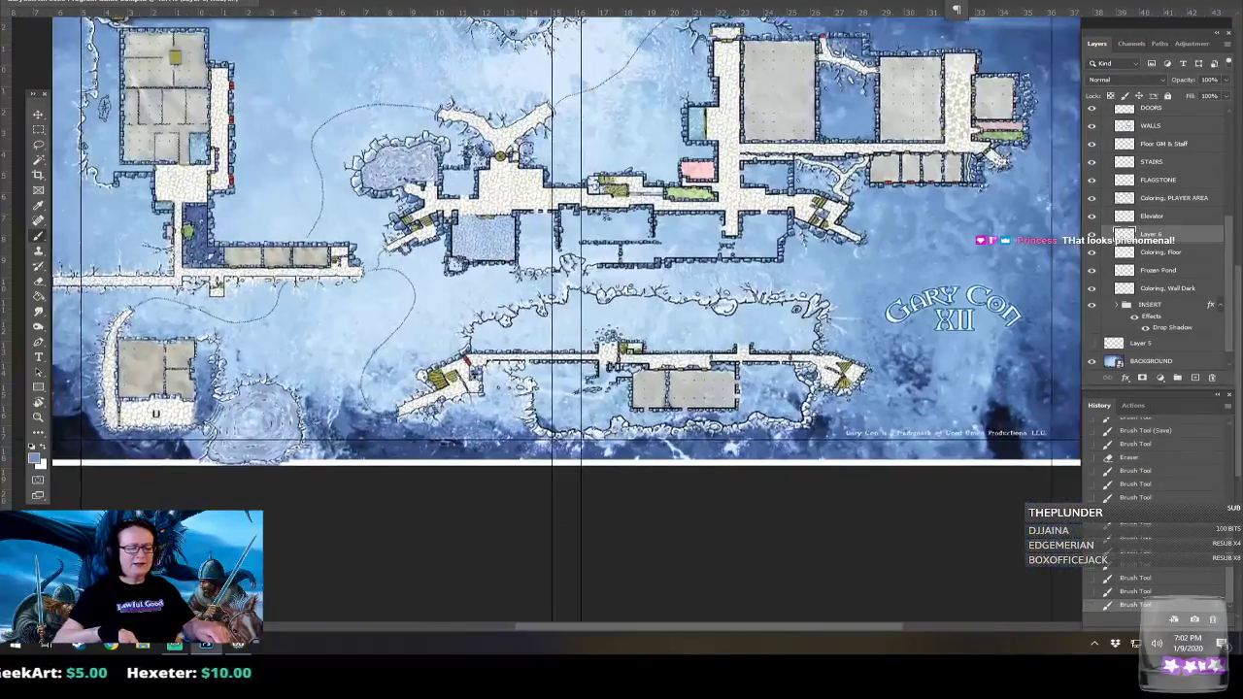
{"action": "scroll", "coordinate": [563, 320], "scroll_direction": "up", "scroll_amount": 5}
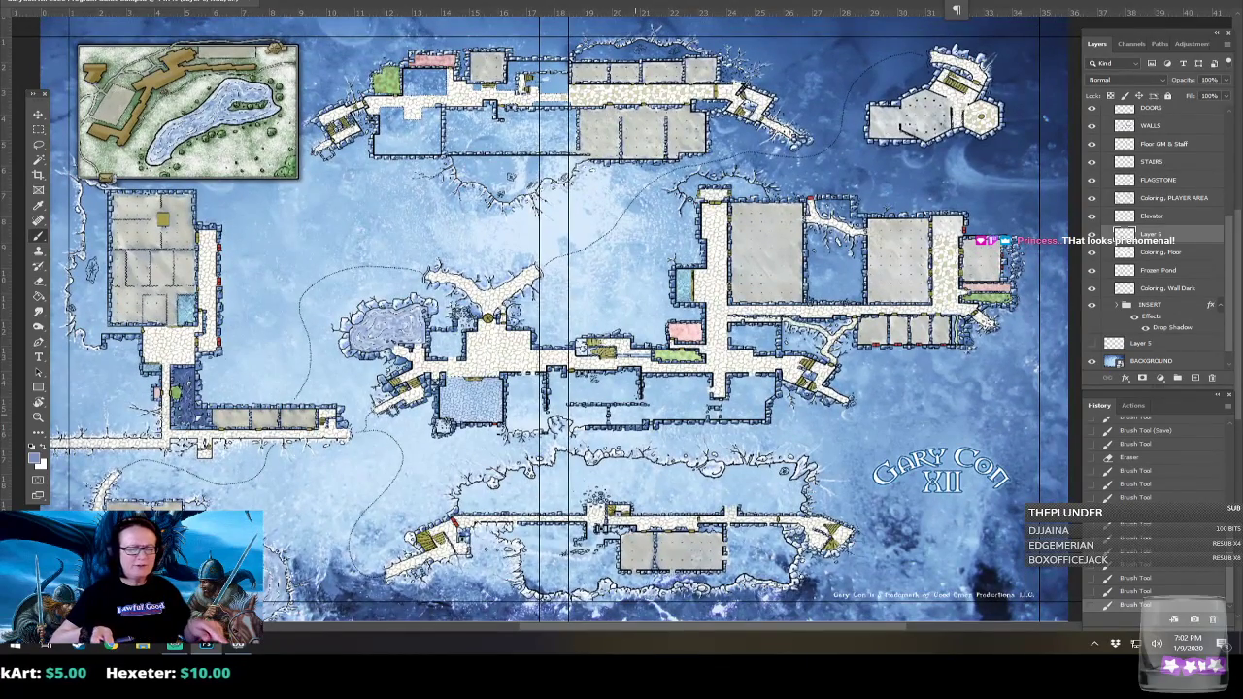
{"action": "scroll", "coordinate": [564, 320], "scroll_direction": "left", "scroll_amount": 1}
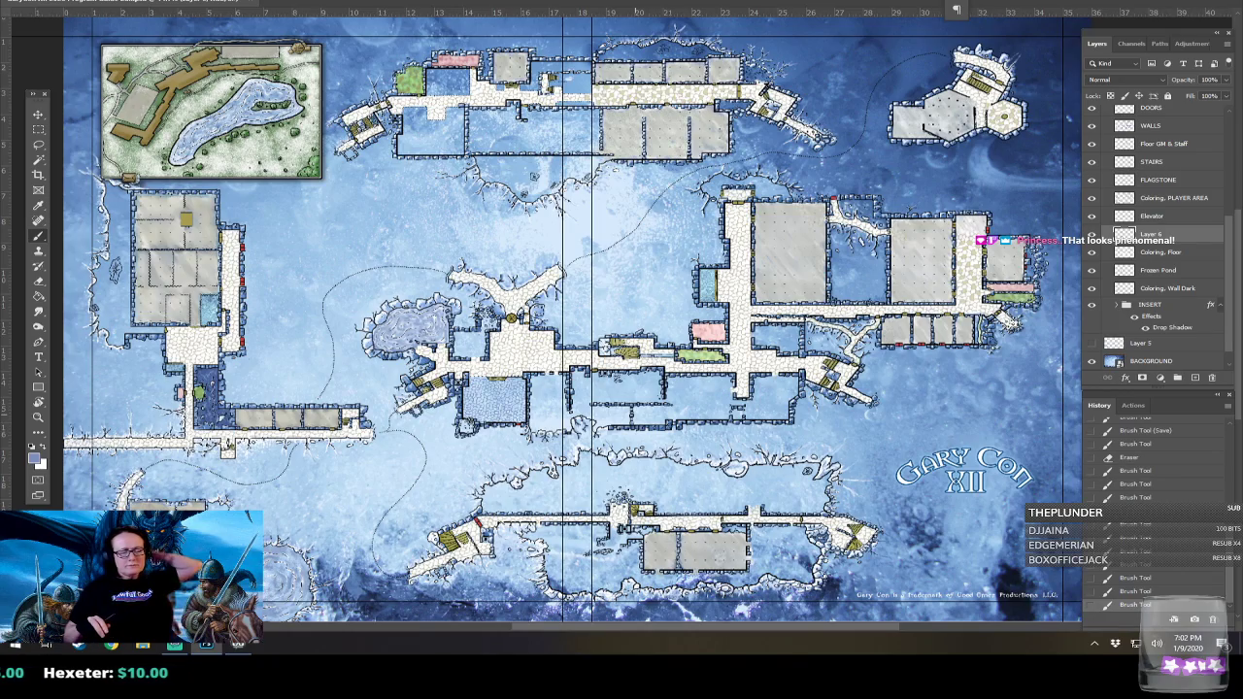
{"action": "scroll", "coordinate": [443, 402], "scroll_direction": "up", "scroll_amount": 6}
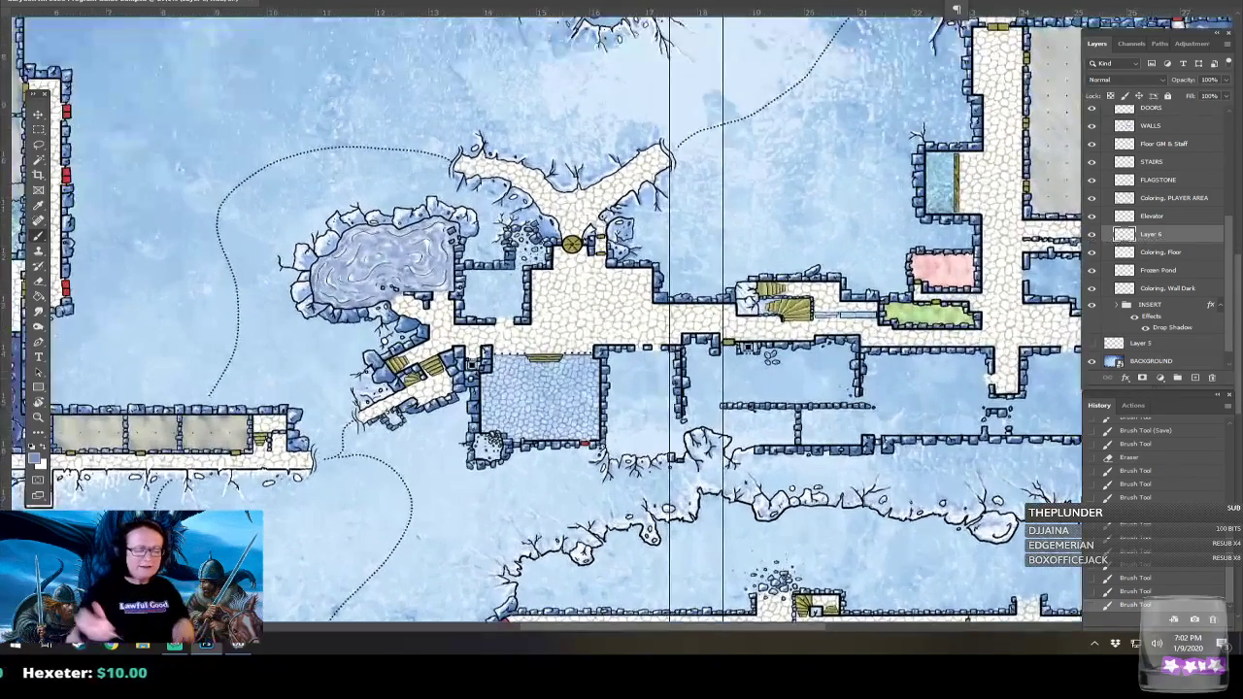
Paint small blue flagstone grout across the small room between the frozen pond and the large hall.
{"action": "left_click", "coordinate": [469, 277]}
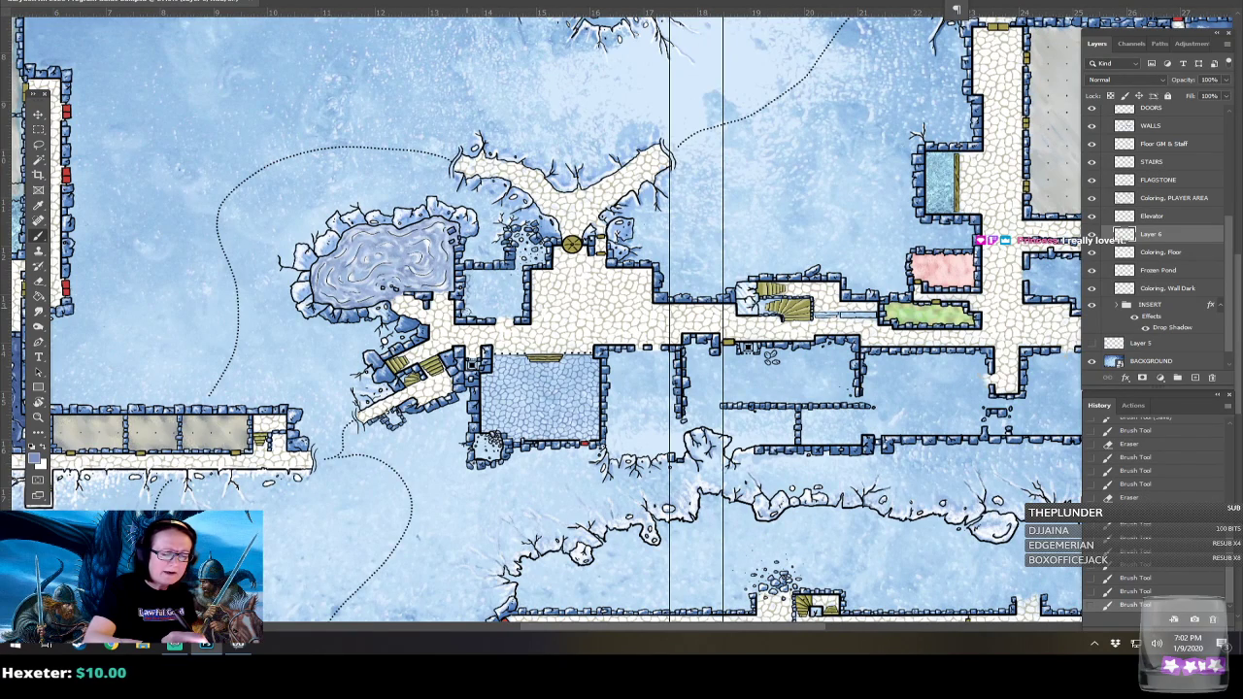
{"action": "mouse_move", "coordinate": [486, 282]}
{"action": "left_mouse_down"}
{"action": "mouse_move", "coordinate": [505, 311]}
{"action": "mouse_move", "coordinate": [518, 284]}
{"action": "left_mouse_up"}
{"action": "left_click_drag", "start_coordinate": [683, 291], "coordinate": [543, 288]}
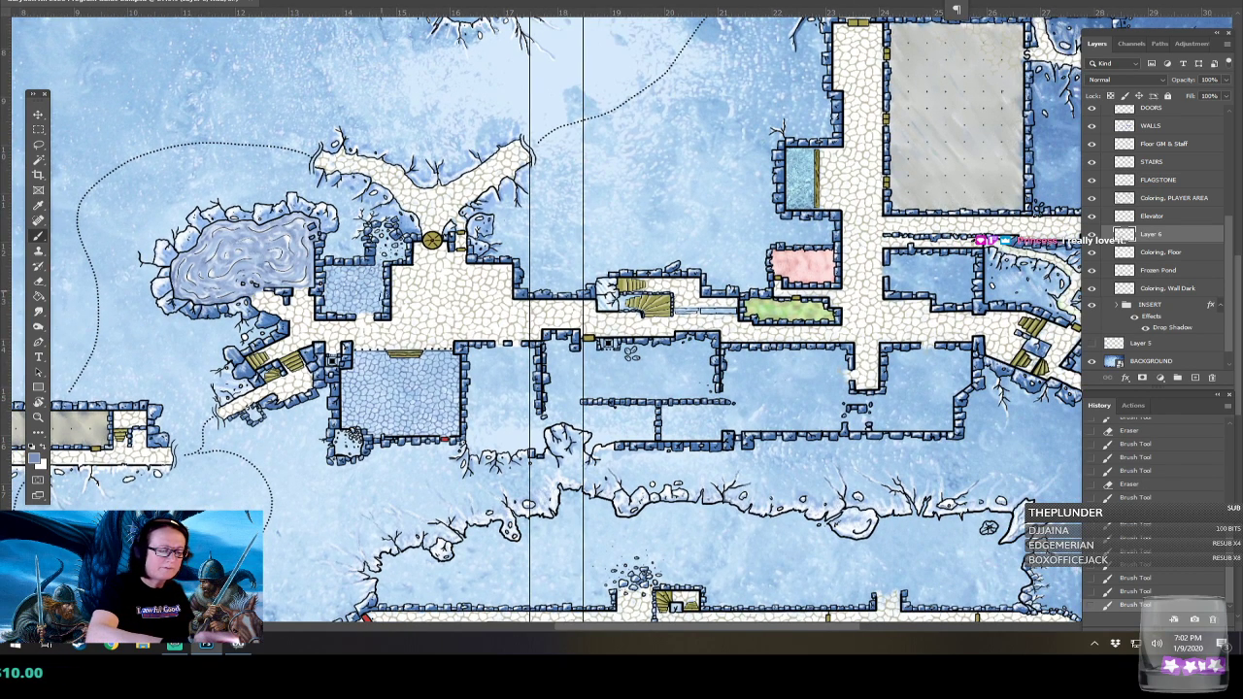
{"action": "left_click", "coordinate": [359, 279]}
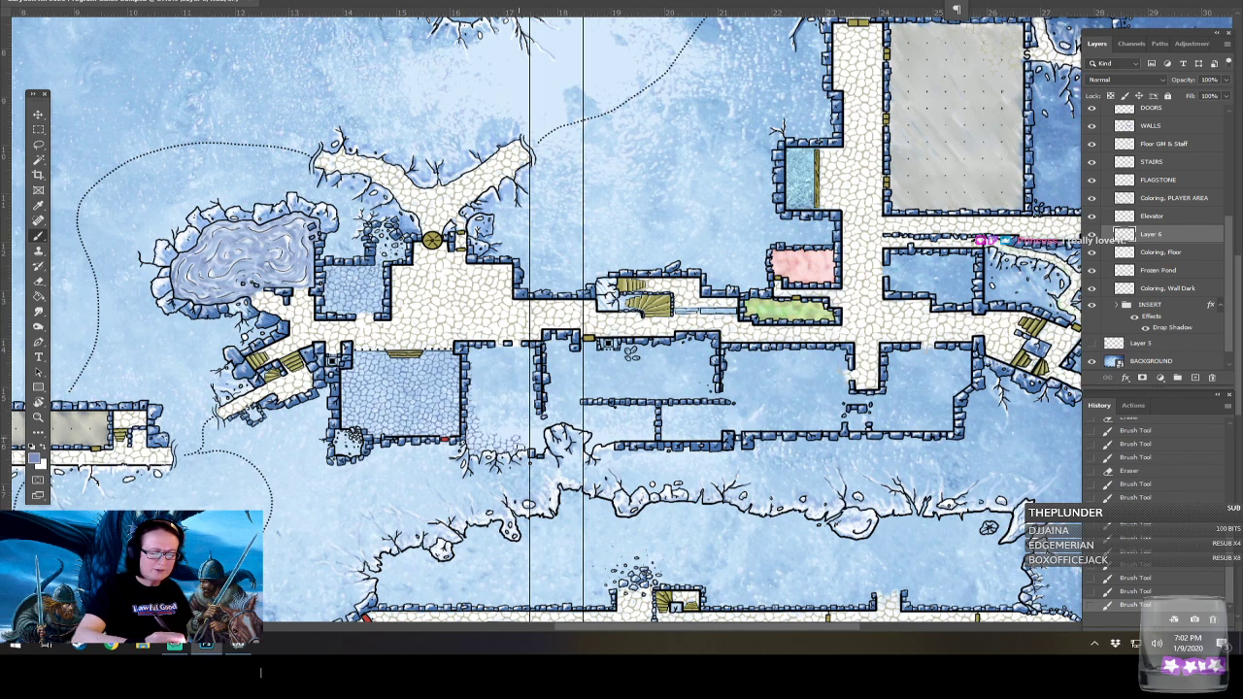
Paint blue flagstone grout across the narrow room directly east of the textured room below the large hall, and save the file.
{"action": "left_click", "coordinate": [473, 408]}
{"action": "mouse_move", "coordinate": [471, 396]}
{"action": "left_mouse_down"}
{"action": "mouse_move", "coordinate": [481, 423]}
{"action": "mouse_move", "coordinate": [491, 409]}
{"action": "mouse_move", "coordinate": [499, 424]}
{"action": "mouse_move", "coordinate": [534, 408]}
{"action": "mouse_move", "coordinate": [491, 370]}
{"action": "mouse_move", "coordinate": [504, 417]}
{"action": "mouse_move", "coordinate": [519, 416]}
{"action": "mouse_move", "coordinate": [530, 360]}
{"action": "mouse_move", "coordinate": [501, 354]}
{"action": "mouse_move", "coordinate": [521, 347]}
{"action": "left_mouse_up"}
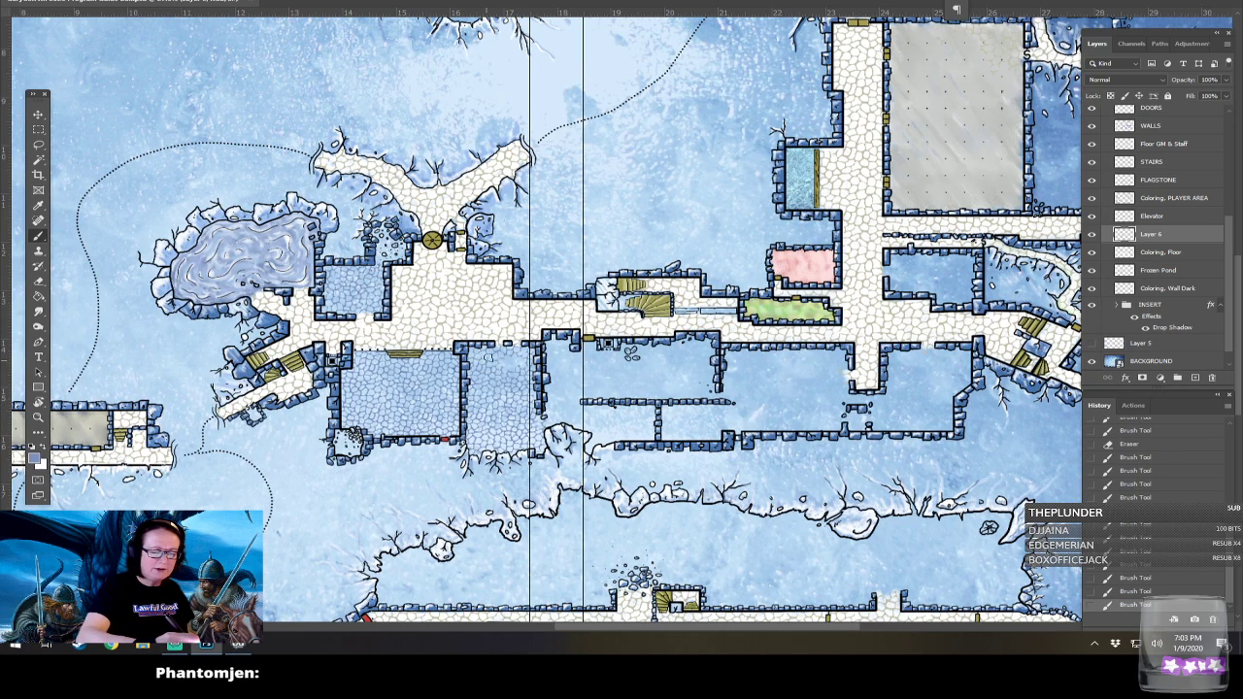
{"action": "left_click", "coordinate": [528, 428]}
{"action": "left_click_drag", "start_coordinate": [527, 429], "coordinate": [638, 304]}
{"action": "scroll", "coordinate": [580, 491], "scroll_direction": "down", "scroll_amount": 6}
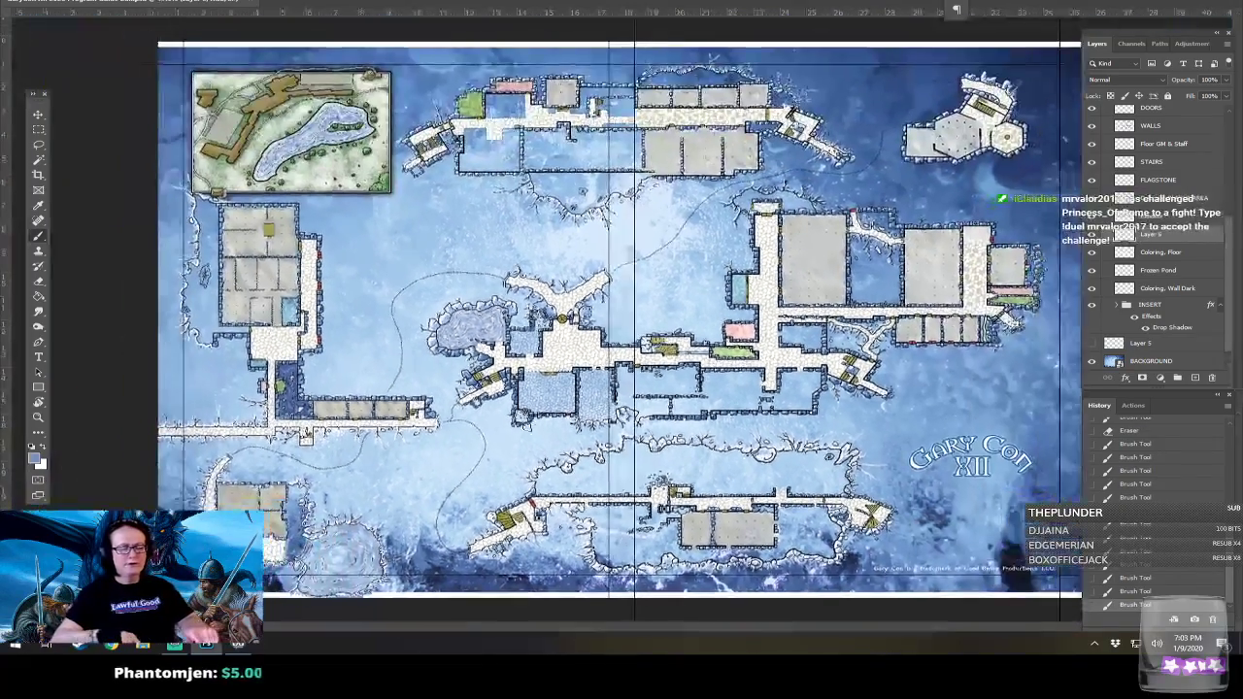
{"action": "scroll", "coordinate": [614, 357], "scroll_direction": "up", "scroll_amount": 1}
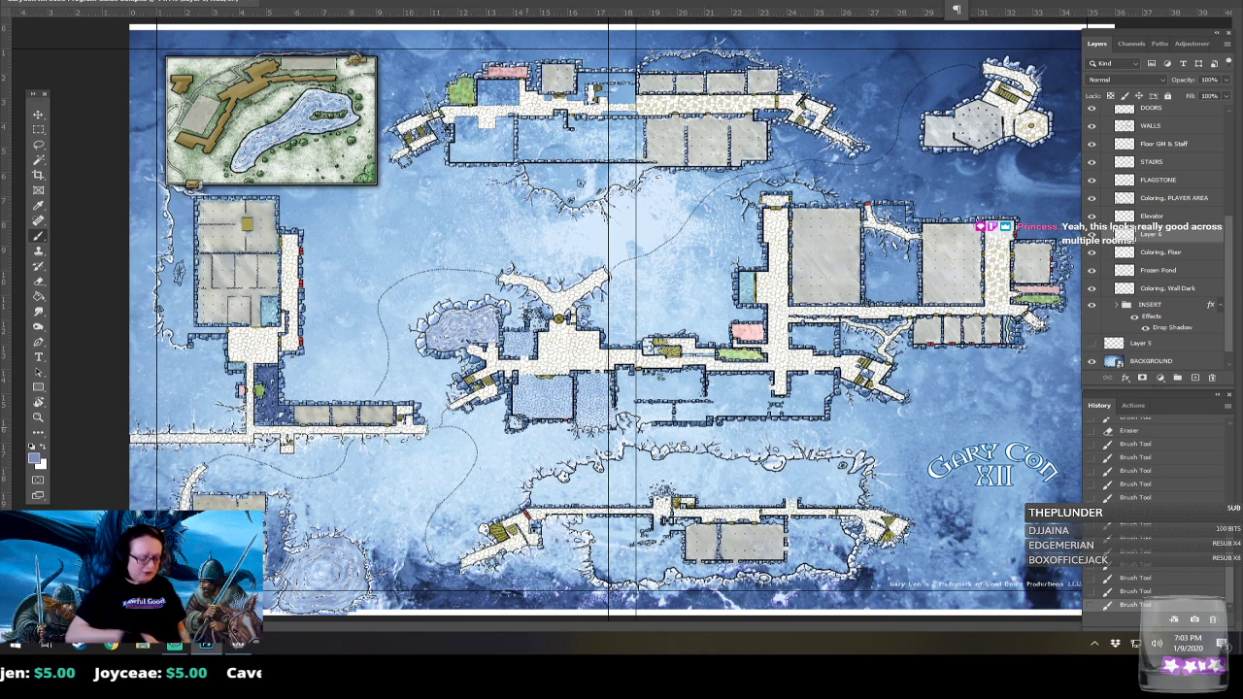
{"action": "key", "text": "ctrl+s"}
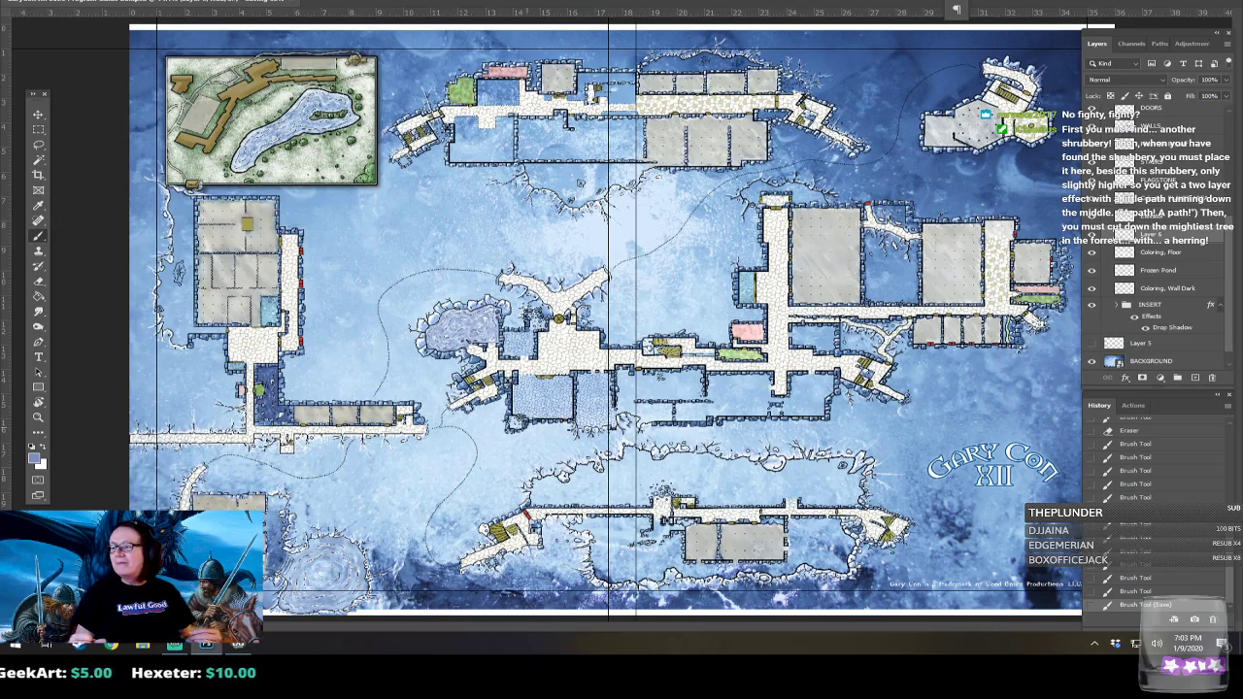
Paint blue flagstone grout across the room below the east end of the main corridor, near the diagonal stairs.
{"action": "scroll", "coordinate": [609, 328], "scroll_direction": "up", "scroll_amount": 4}
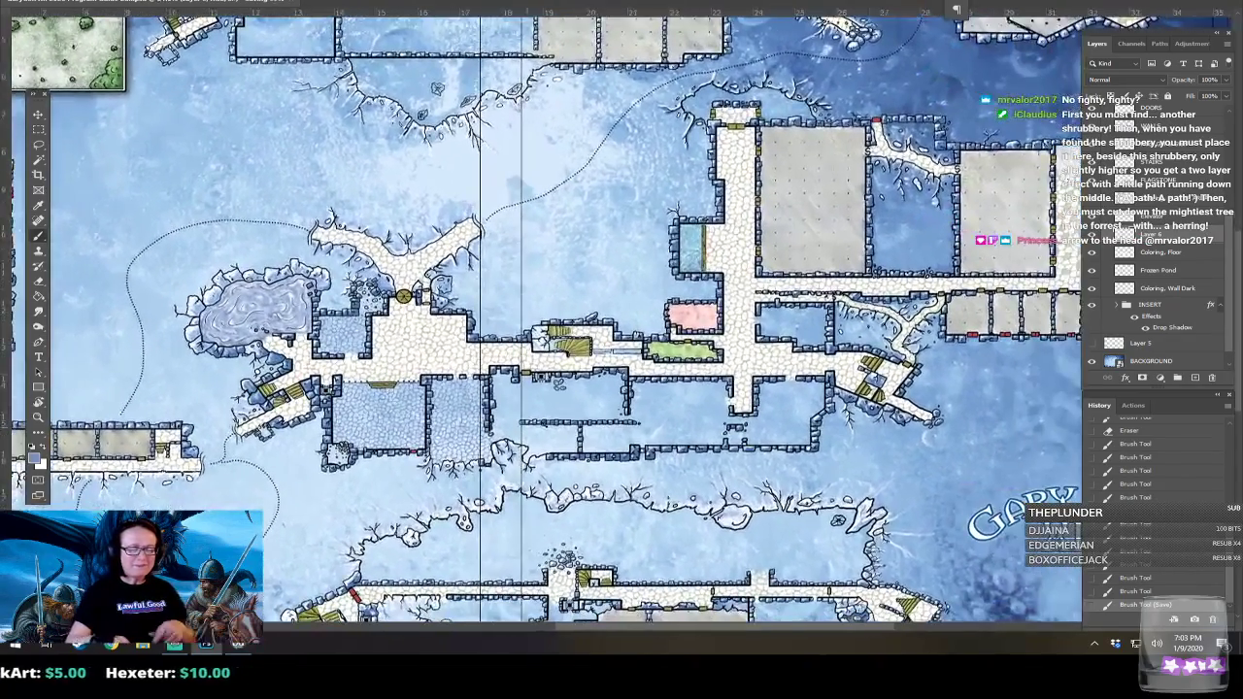
{"action": "left_click_drag", "start_coordinate": [609, 328], "coordinate": [549, 278]}
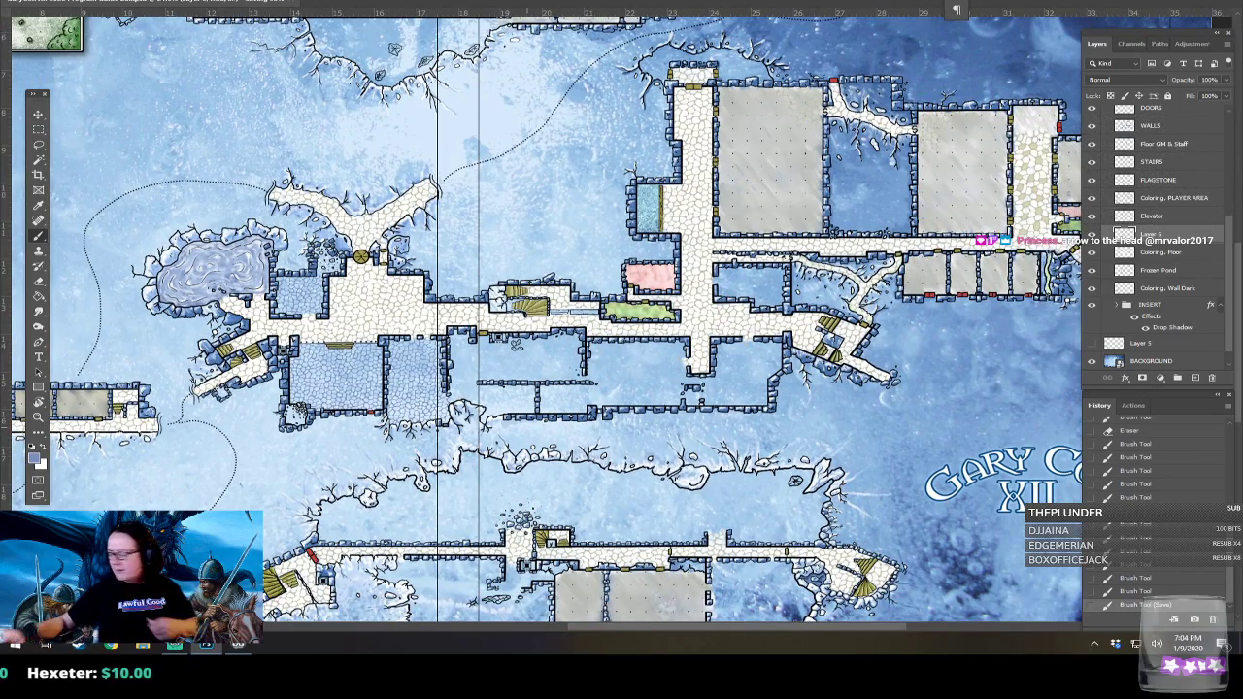
{"action": "scroll", "coordinate": [729, 396], "scroll_direction": "up", "scroll_amount": 1}
{"action": "left_click_drag", "start_coordinate": [728, 397], "coordinate": [693, 431]}
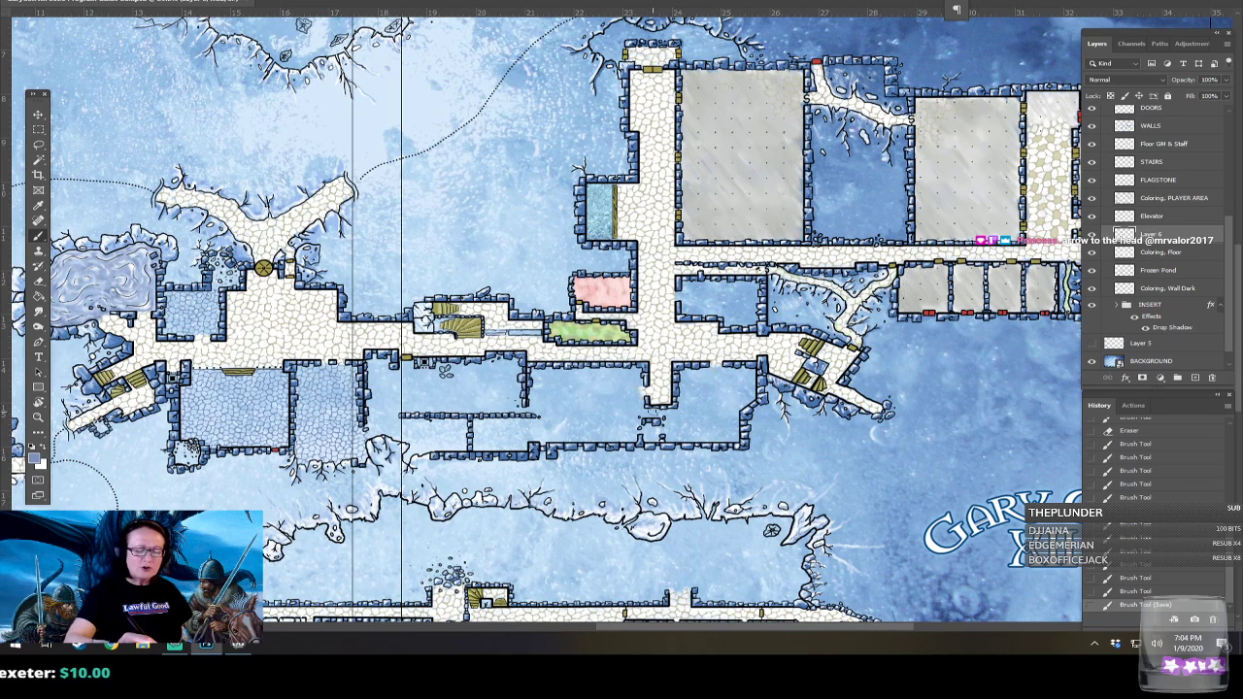
{"action": "mouse_move", "coordinate": [666, 422]}
{"action": "left_mouse_down"}
{"action": "mouse_move", "coordinate": [735, 435]}
{"action": "mouse_move", "coordinate": [701, 428]}
{"action": "mouse_move", "coordinate": [718, 402]}
{"action": "mouse_move", "coordinate": [726, 411]}
{"action": "mouse_move", "coordinate": [693, 379]}
{"action": "mouse_move", "coordinate": [709, 382]}
{"action": "mouse_move", "coordinate": [695, 369]}
{"action": "mouse_move", "coordinate": [710, 398]}
{"action": "mouse_move", "coordinate": [730, 382]}
{"action": "mouse_move", "coordinate": [740, 398]}
{"action": "mouse_move", "coordinate": [751, 391]}
{"action": "mouse_move", "coordinate": [743, 369]}
{"action": "left_mouse_up"}
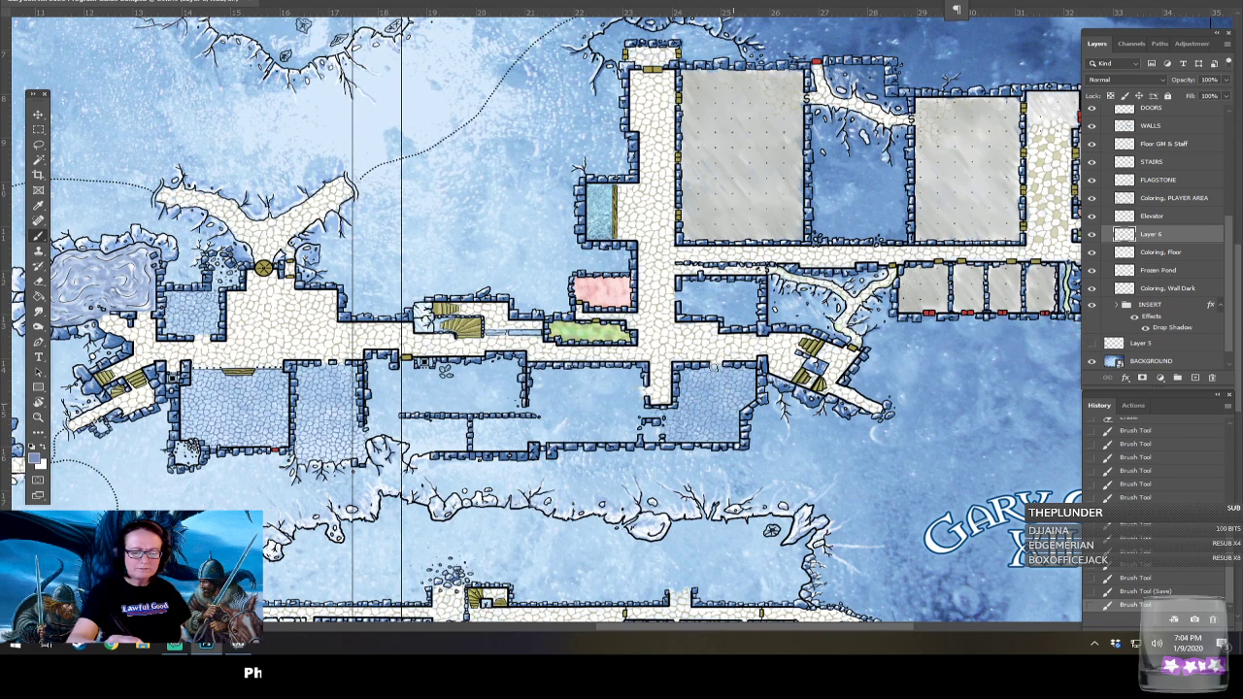
{"action": "left_click", "coordinate": [656, 415]}
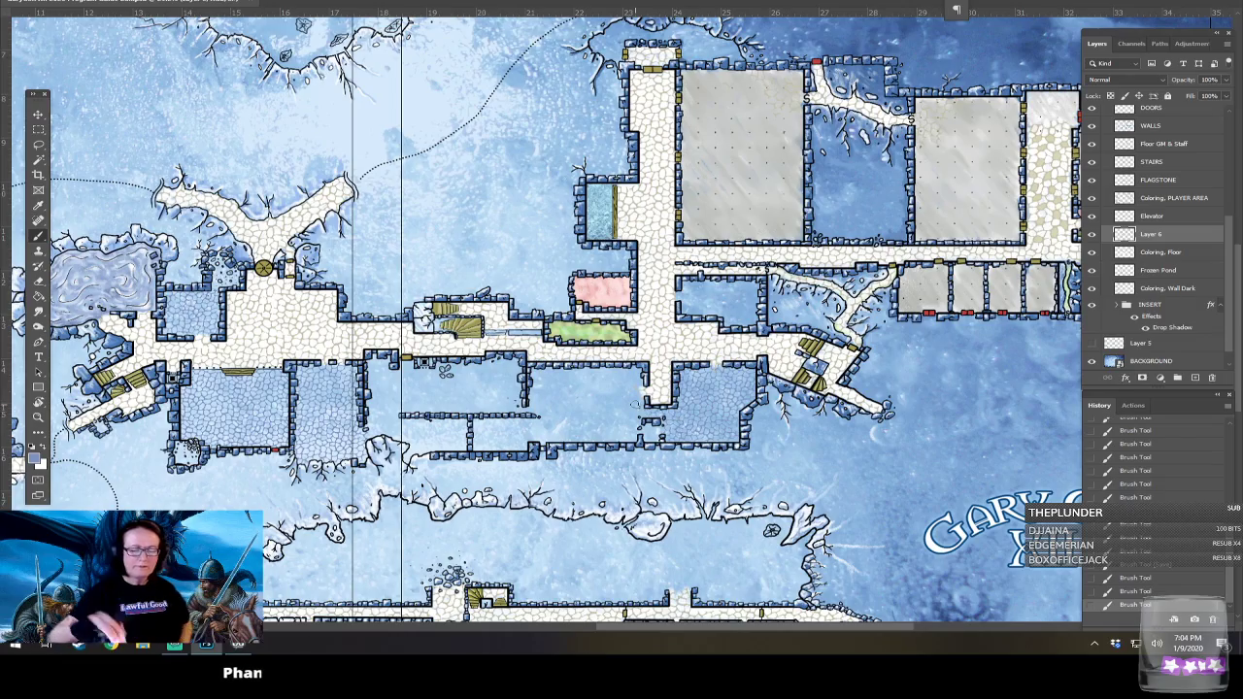
Show the SKETCH group to check the room labels along the main corridor, and hide it again.
{"action": "left_click_drag", "start_coordinate": [549, 440], "coordinate": [636, 404]}
{"action": "scroll", "coordinate": [636, 404], "scroll_direction": "down", "scroll_amount": 2}
{"action": "scroll", "coordinate": [636, 404], "scroll_direction": "down", "scroll_amount": 2}
{"action": "scroll", "coordinate": [635, 406], "scroll_direction": "up", "scroll_amount": 3}
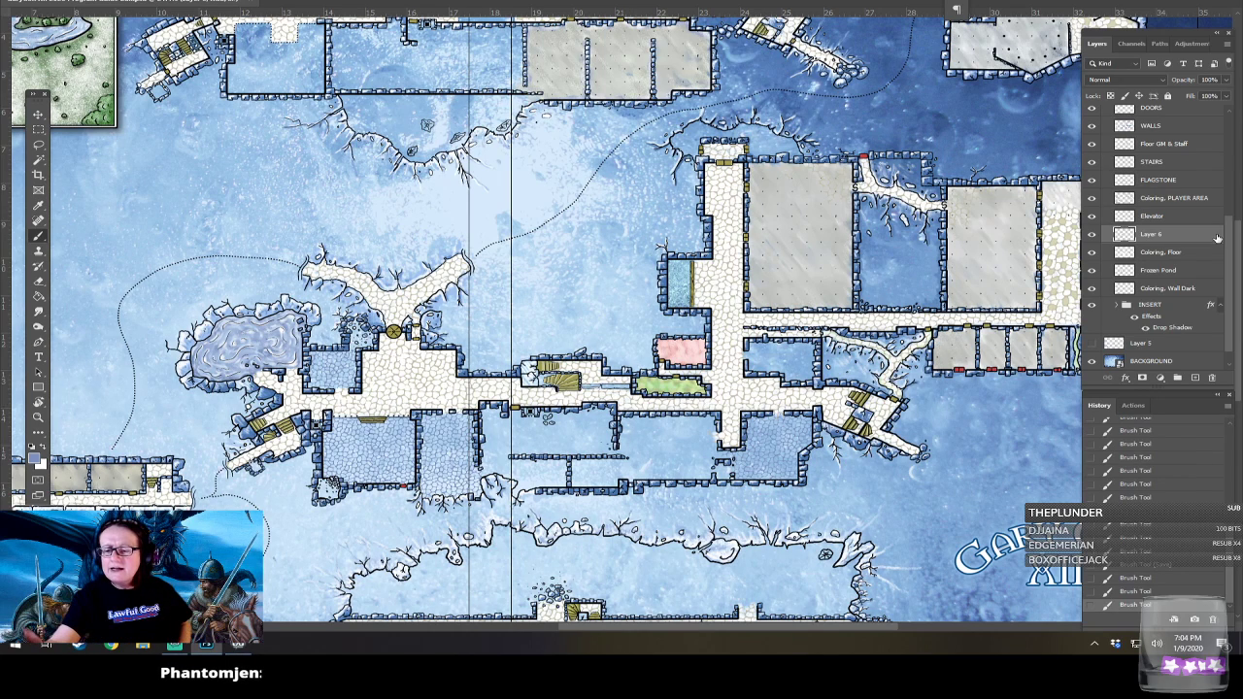
{"action": "left_click_drag", "start_coordinate": [1228, 237], "coordinate": [1228, 218]}
{"action": "scroll", "coordinate": [1228, 219], "scroll_direction": "up", "scroll_amount": 4}
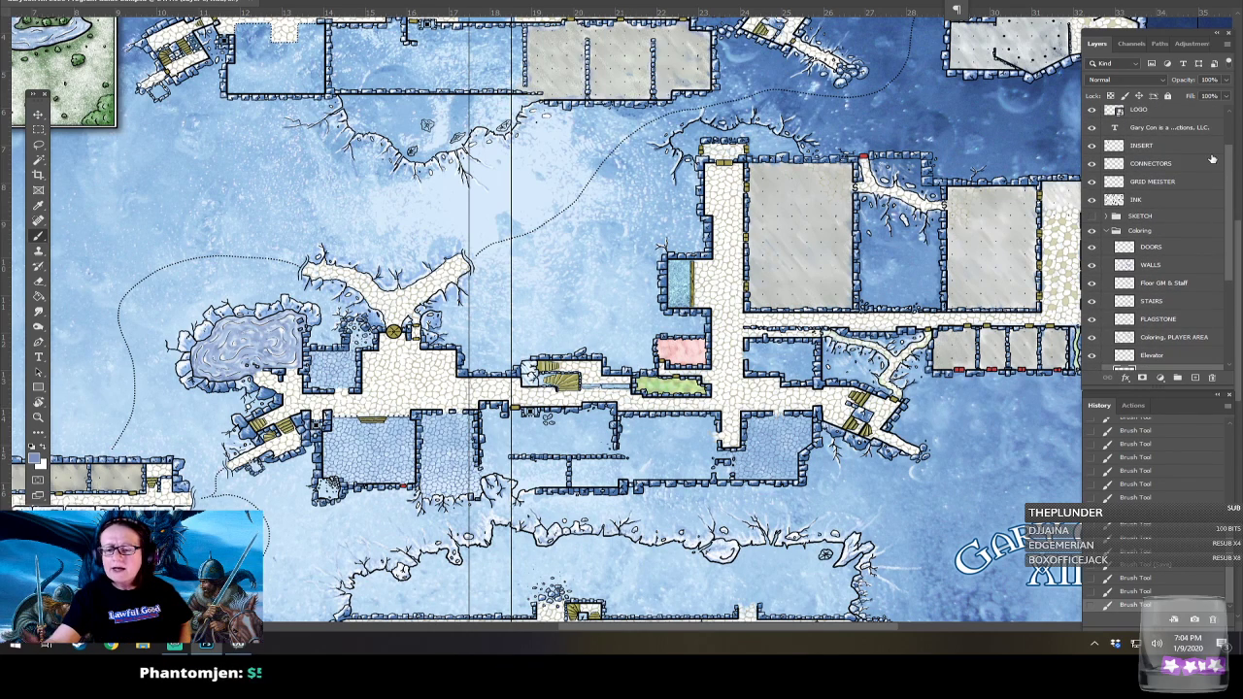
{"action": "left_click", "coordinate": [1091, 215]}
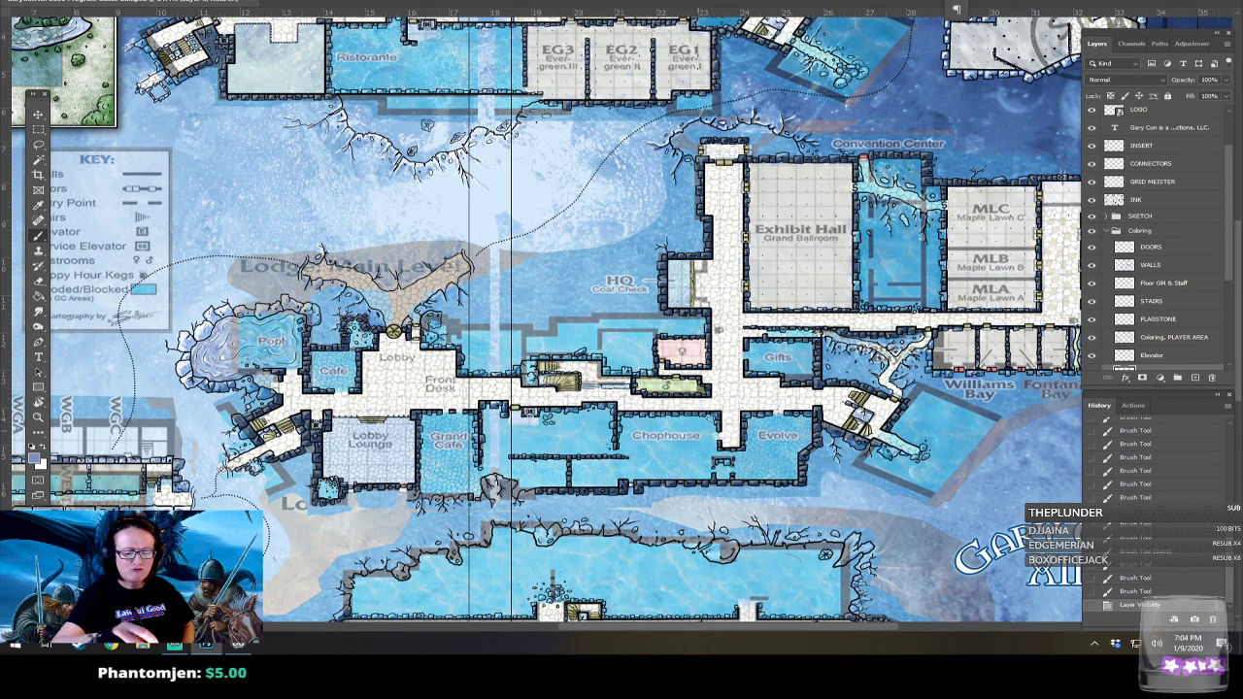
{"action": "left_click", "coordinate": [1091, 216]}
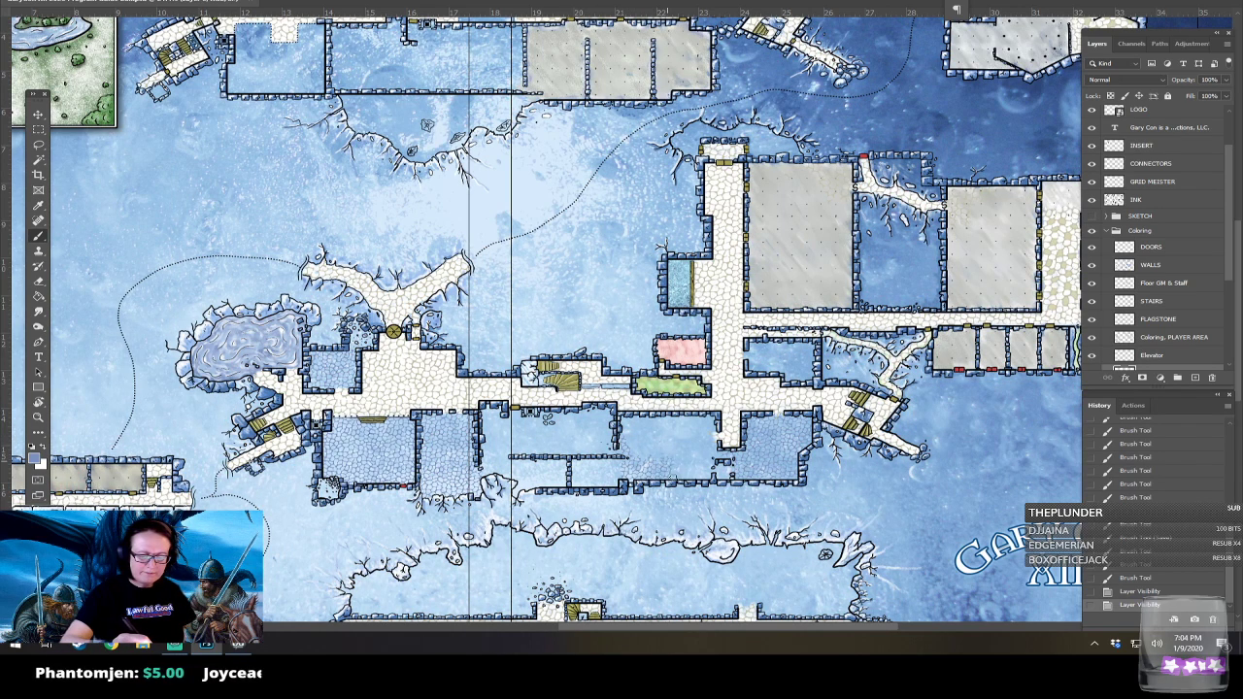
Extend the blue flagstone grout across the Chophouse room and into the gap in its west wall, and save the file.
{"action": "left_click", "coordinate": [633, 443]}
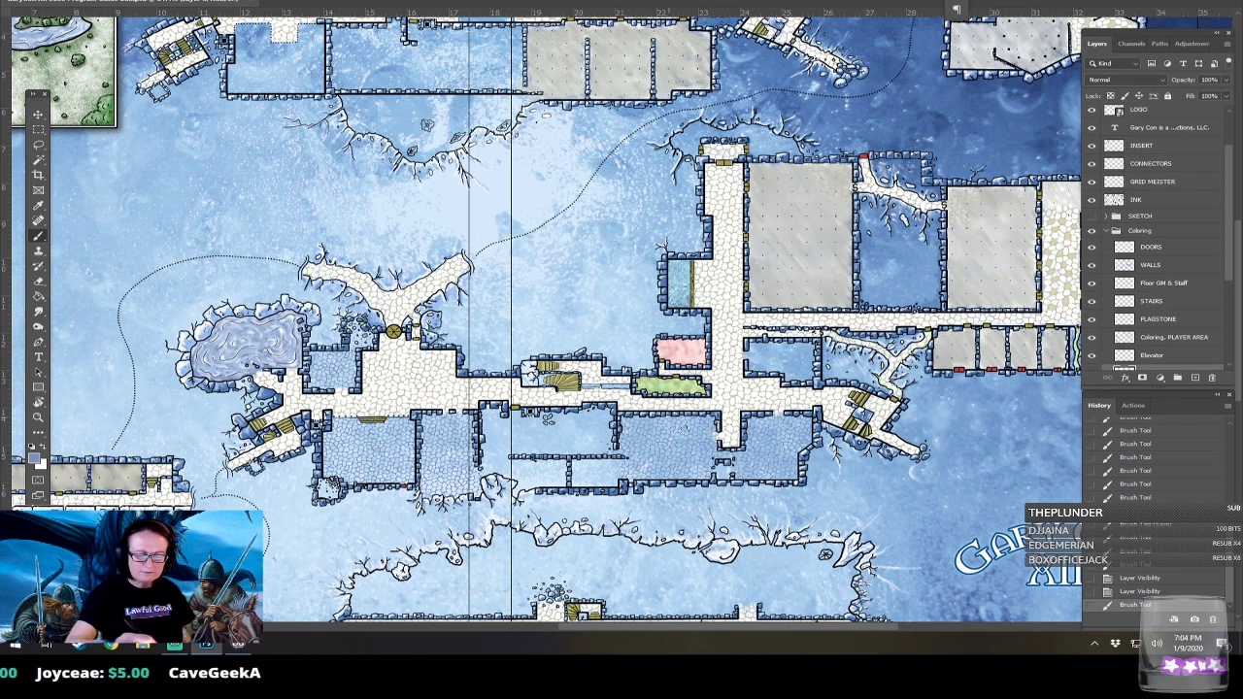
{"action": "left_click", "coordinate": [629, 465]}
{"action": "left_click", "coordinate": [600, 467]}
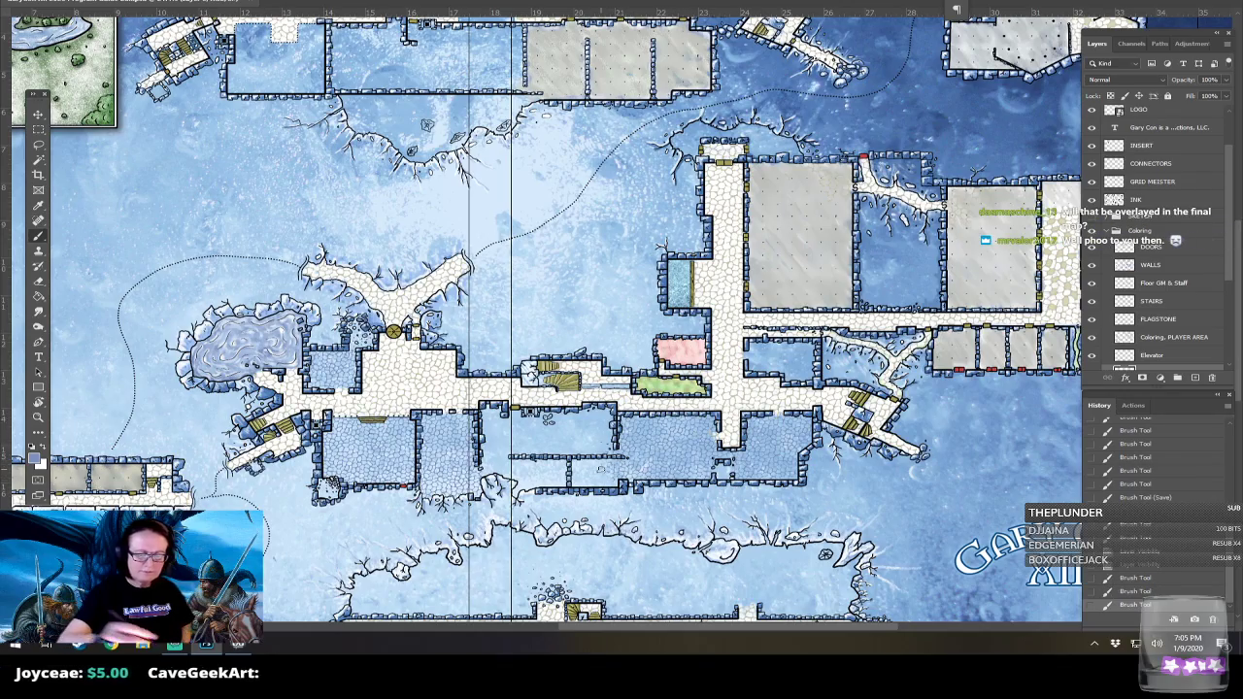
{"action": "scroll", "coordinate": [871, 308], "scroll_direction": "down", "scroll_amount": 4}
{"action": "scroll", "coordinate": [871, 308], "scroll_direction": "up", "scroll_amount": 2}
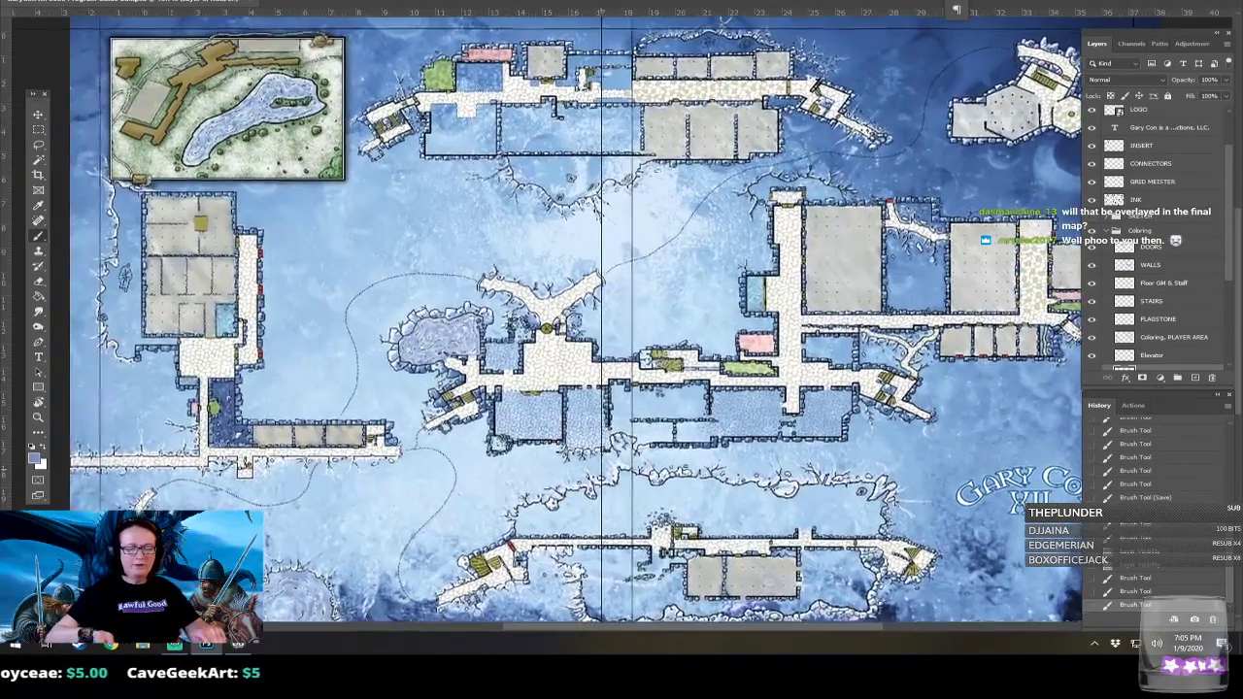
{"action": "left_click_drag", "start_coordinate": [604, 473], "coordinate": [561, 463]}
{"action": "left_click_drag", "start_coordinate": [653, 467], "coordinate": [709, 467]}
{"action": "scroll", "coordinate": [622, 446], "scroll_direction": "down", "scroll_amount": 1}
{"action": "mouse_move", "coordinate": [612, 442]}
{"action": "left_mouse_down"}
{"action": "mouse_move", "coordinate": [600, 455]}
{"action": "mouse_move", "coordinate": [597, 440]}
{"action": "left_mouse_up"}
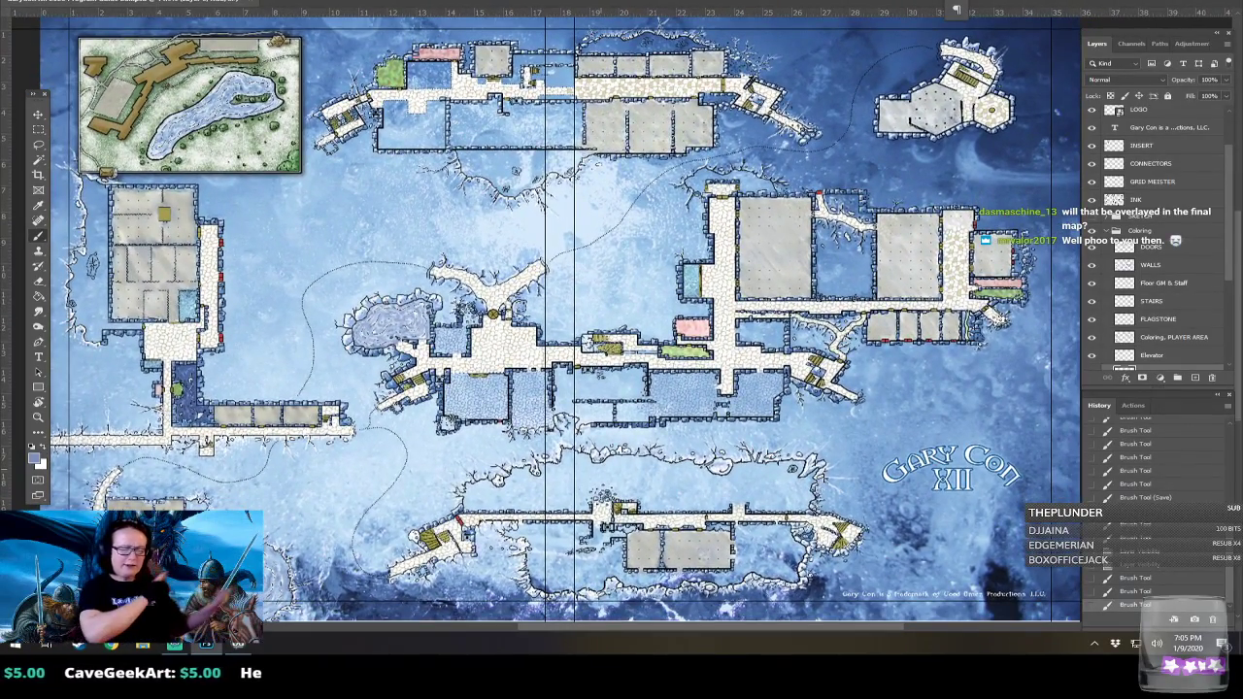
{"action": "key", "text": "ctrl+s"}
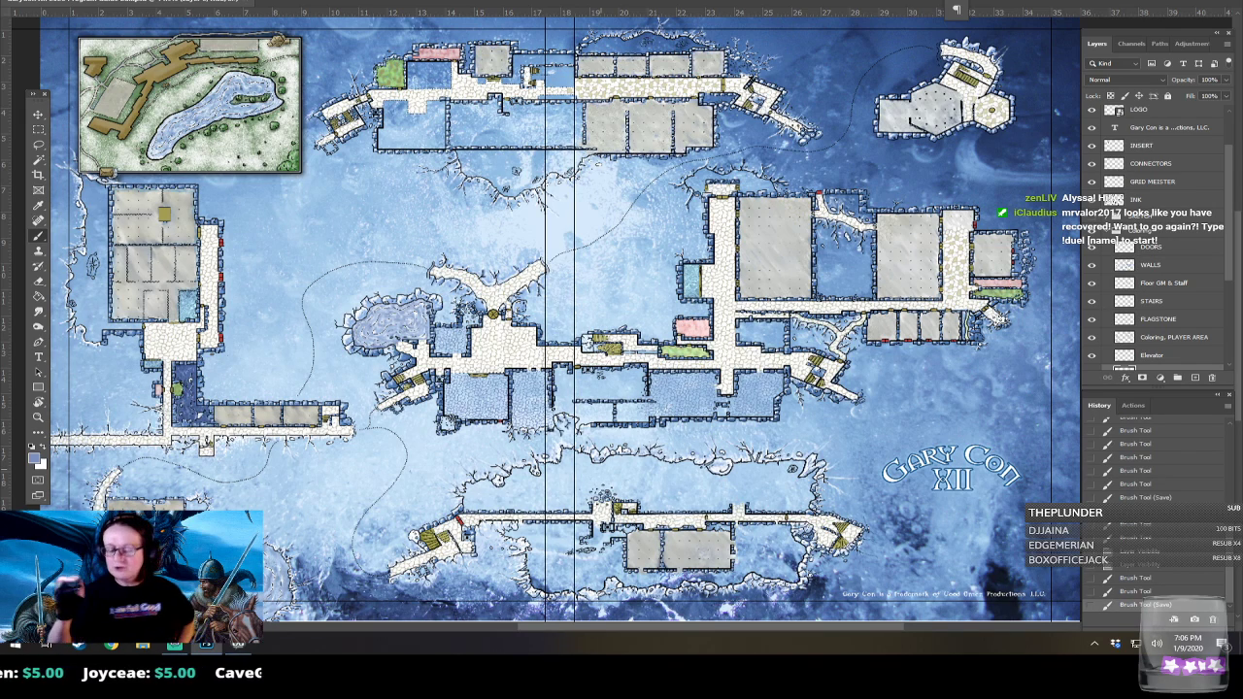
{"action": "left_click_drag", "start_coordinate": [977, 510], "coordinate": [816, 432]}
{"action": "scroll", "coordinate": [816, 432], "scroll_direction": "up", "scroll_amount": 5}
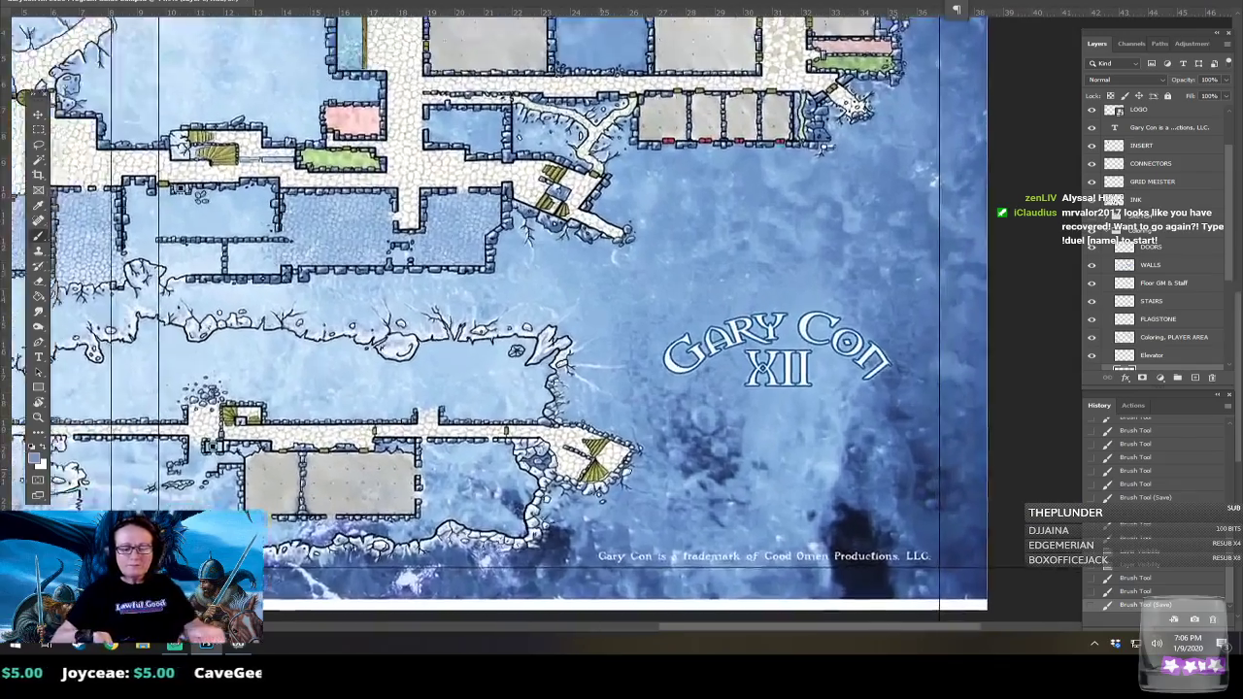
{"action": "scroll", "coordinate": [515, 320], "scroll_direction": "down", "scroll_amount": 1}
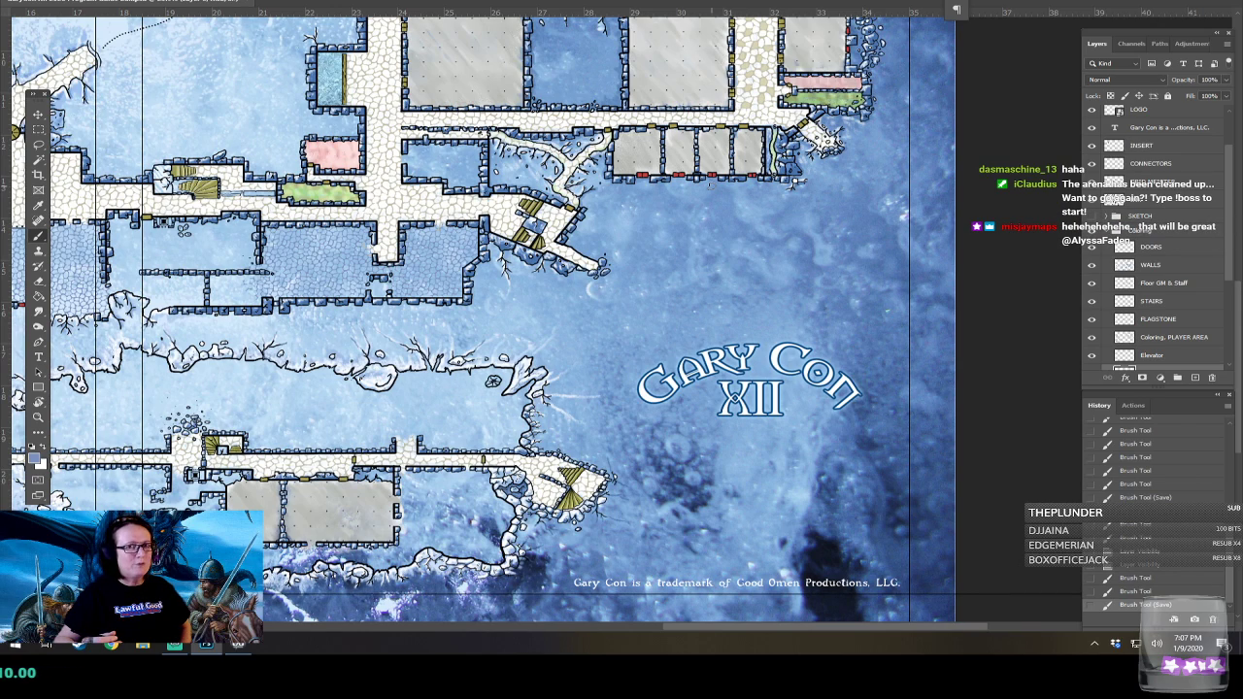
{"action": "left_click_drag", "start_coordinate": [717, 537], "coordinate": [750, 533]}
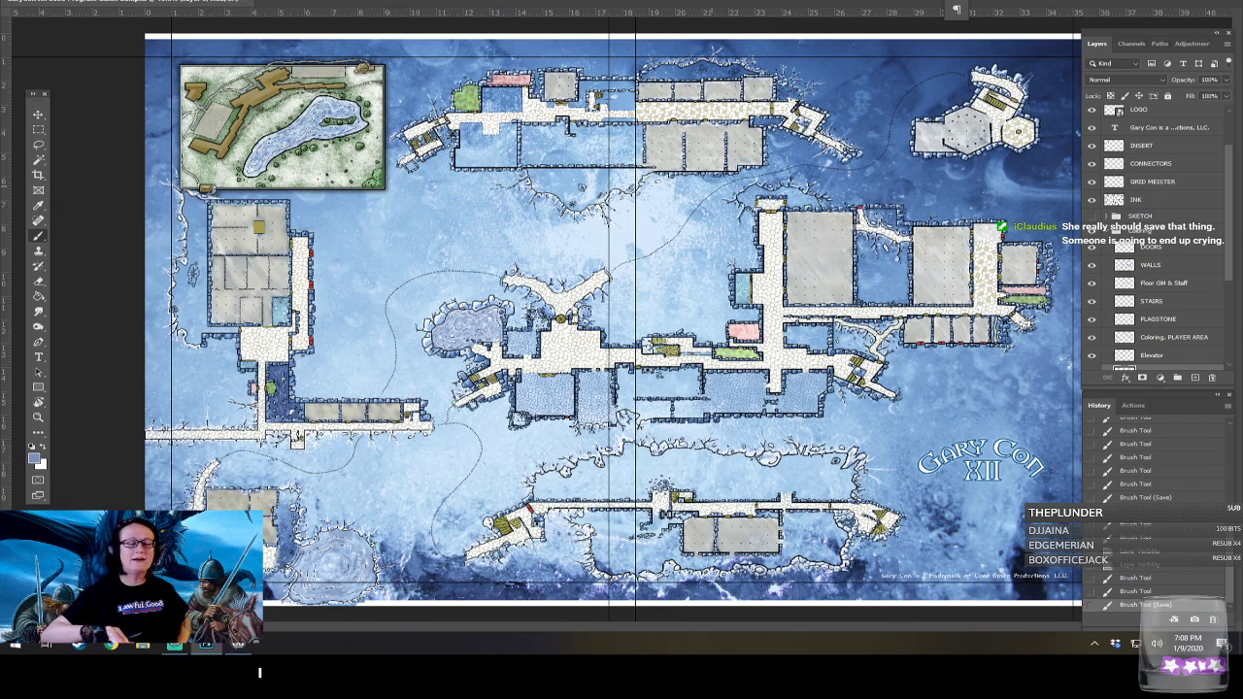
Show the SKETCH group to check which rooms of the uppermost building are flooded or blocked, and hide it again.
{"action": "scroll", "coordinate": [654, 284], "scroll_direction": "up", "scroll_amount": 3}
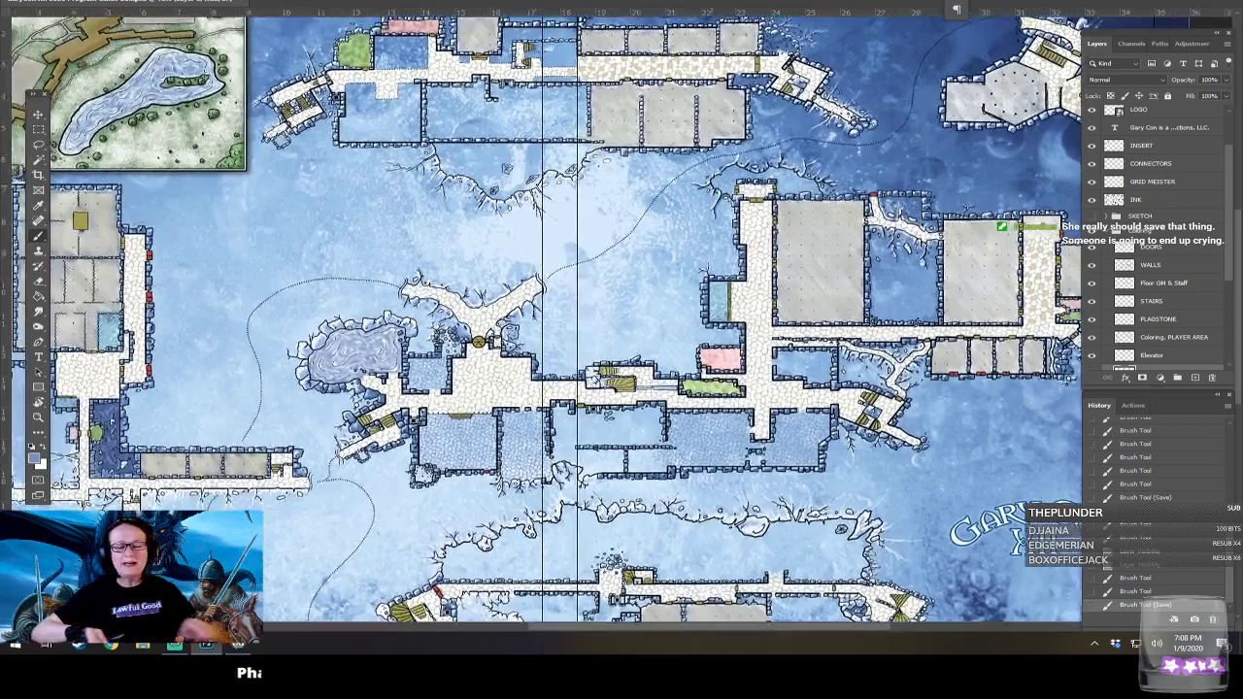
{"action": "left_click_drag", "start_coordinate": [738, 350], "coordinate": [546, 302]}
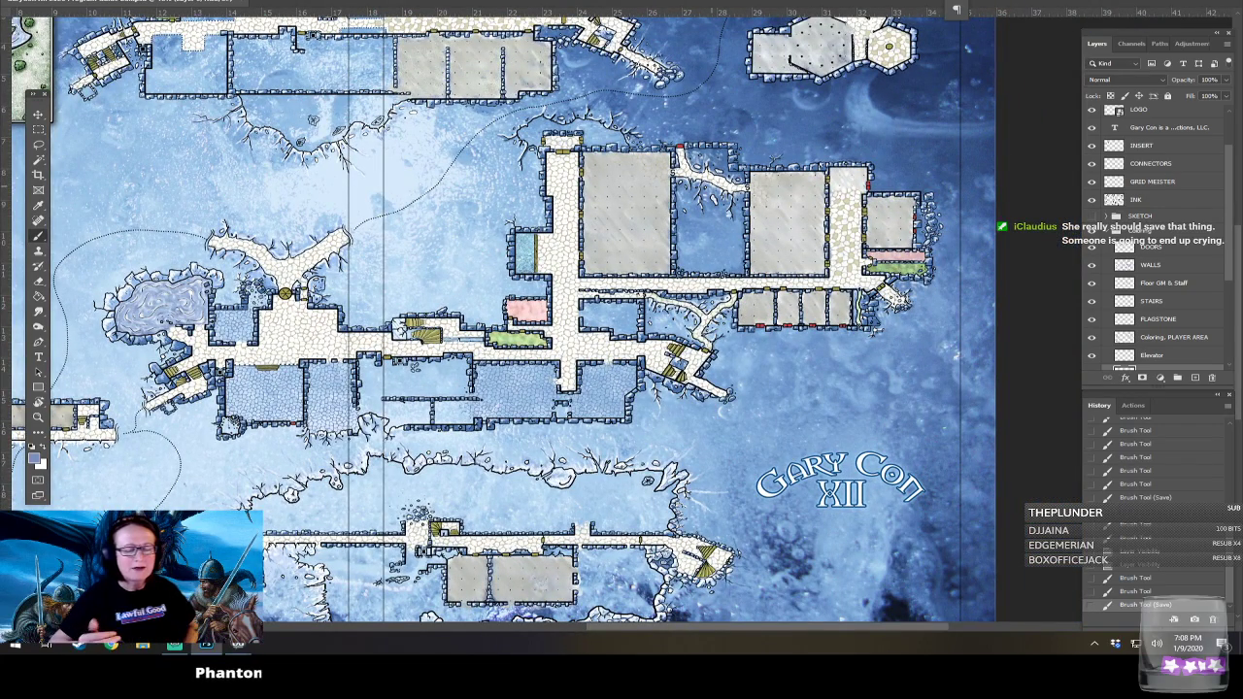
{"action": "left_click_drag", "start_coordinate": [712, 185], "coordinate": [996, 363]}
{"action": "left_click_drag", "start_coordinate": [679, 125], "coordinate": [752, 246]}
{"action": "scroll", "coordinate": [697, 326], "scroll_direction": "up", "scroll_amount": 5}
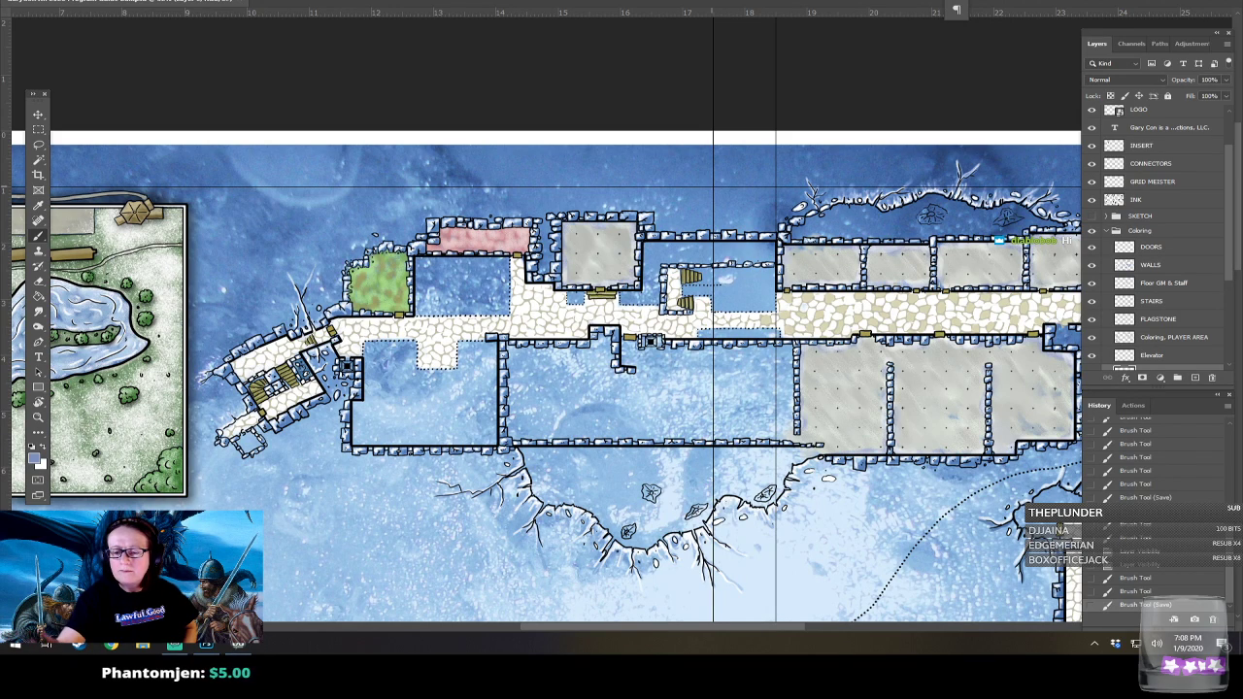
{"action": "left_click", "coordinate": [1092, 216]}
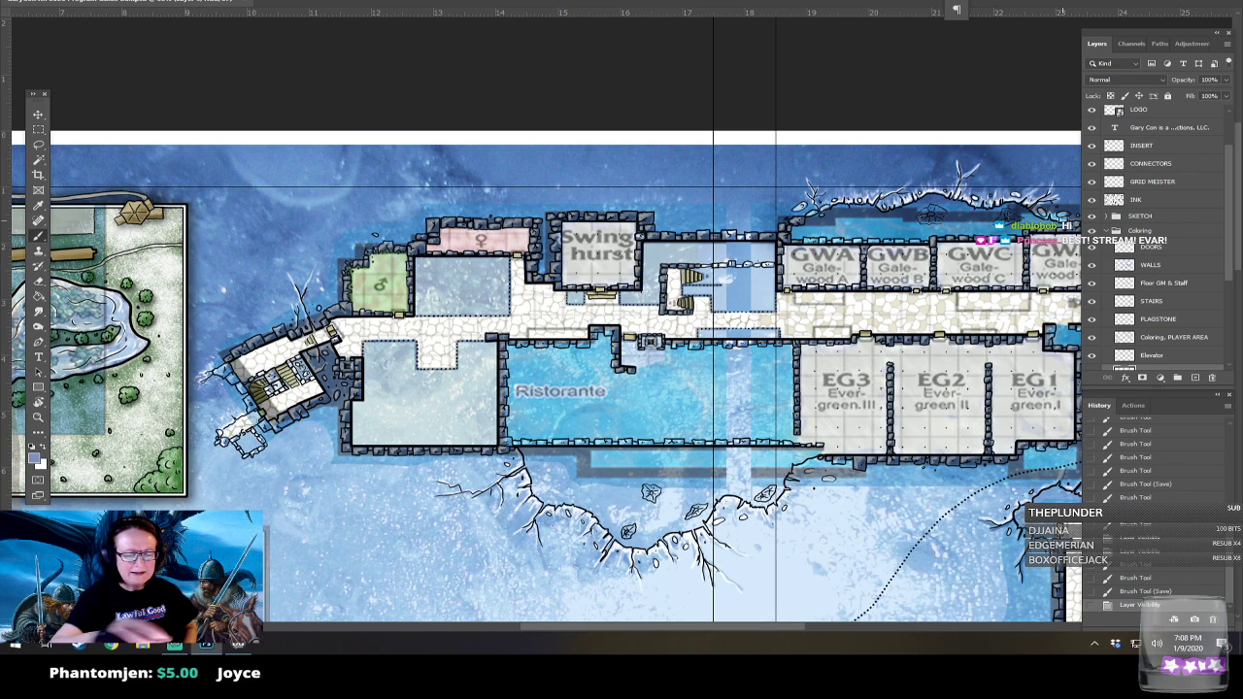
{"action": "left_click", "coordinate": [1092, 221]}
Paint blue flagstone grout across the western part of the Ristorante room in the uppermost building, continuing around its short inner wall.
{"action": "left_click_drag", "start_coordinate": [517, 384], "coordinate": [516, 406]}
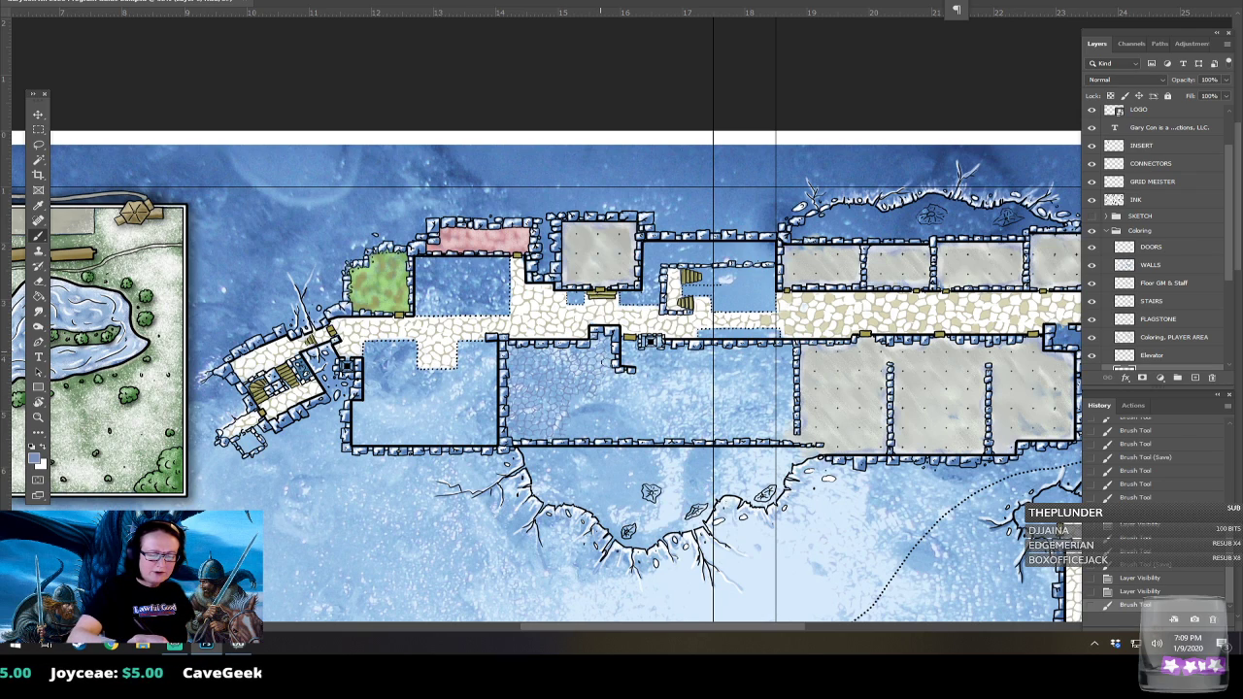
{"action": "mouse_move", "coordinate": [625, 376]}
{"action": "left_mouse_down"}
{"action": "mouse_move", "coordinate": [639, 405]}
{"action": "mouse_move", "coordinate": [610, 406]}
{"action": "mouse_move", "coordinate": [655, 423]}
{"action": "mouse_move", "coordinate": [584, 406]}
{"action": "mouse_move", "coordinate": [647, 382]}
{"action": "left_mouse_up"}
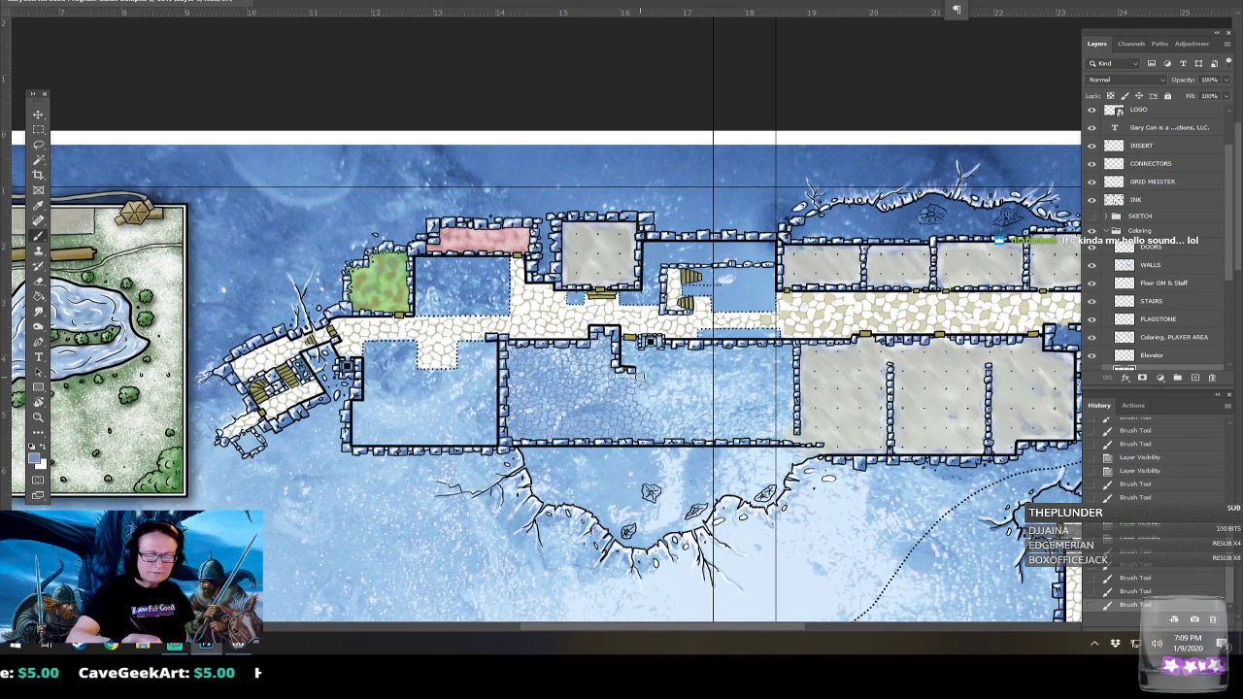
{"action": "left_click_drag", "start_coordinate": [592, 414], "coordinate": [561, 427]}
{"action": "left_click_drag", "start_coordinate": [705, 399], "coordinate": [705, 388]}
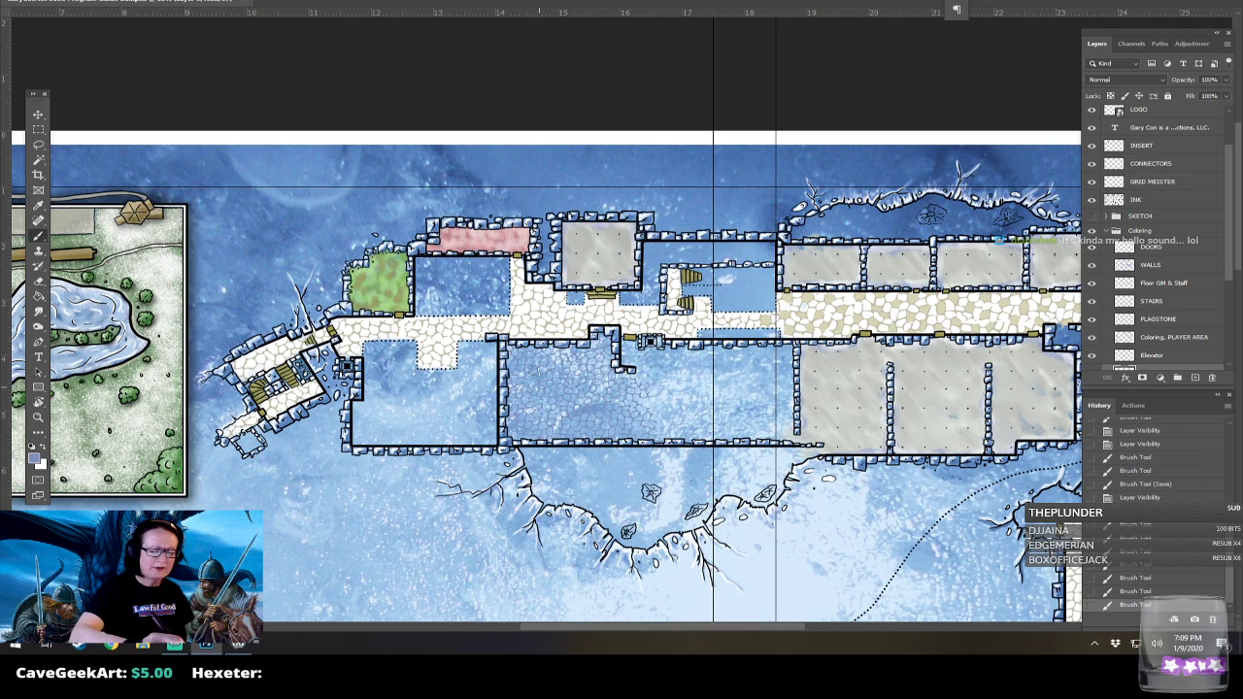
{"action": "left_click", "coordinate": [572, 423]}
{"action": "left_click", "coordinate": [604, 401]}
Check the uppermost building's room labels against the SKETCH group, hide it again, and add grout in the southwestern part of the Ristorante.
{"action": "mouse_move", "coordinate": [680, 544]}
{"action": "left_mouse_down"}
{"action": "mouse_move", "coordinate": [507, 119]}
{"action": "mouse_move", "coordinate": [642, 459]}
{"action": "mouse_move", "coordinate": [565, 109]}
{"action": "mouse_move", "coordinate": [525, 238]}
{"action": "mouse_move", "coordinate": [515, 471]}
{"action": "mouse_move", "coordinate": [528, 508]}
{"action": "left_mouse_up"}
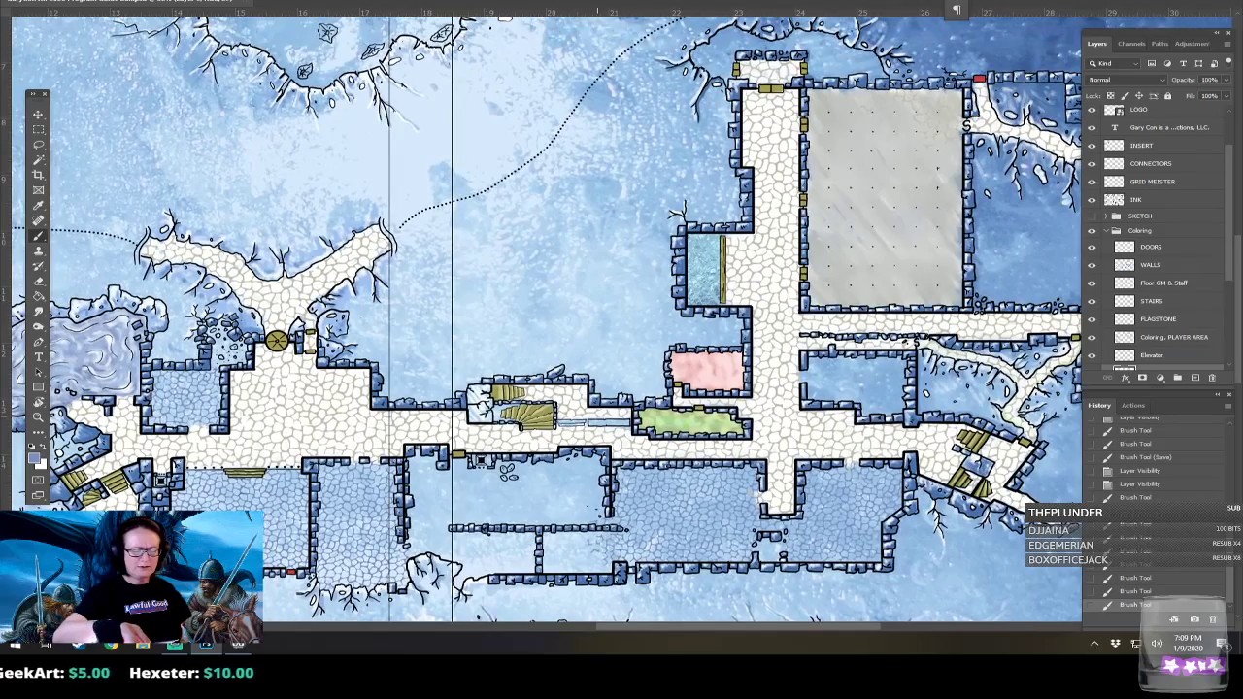
{"action": "left_click_drag", "start_coordinate": [532, 490], "coordinate": [738, 680]}
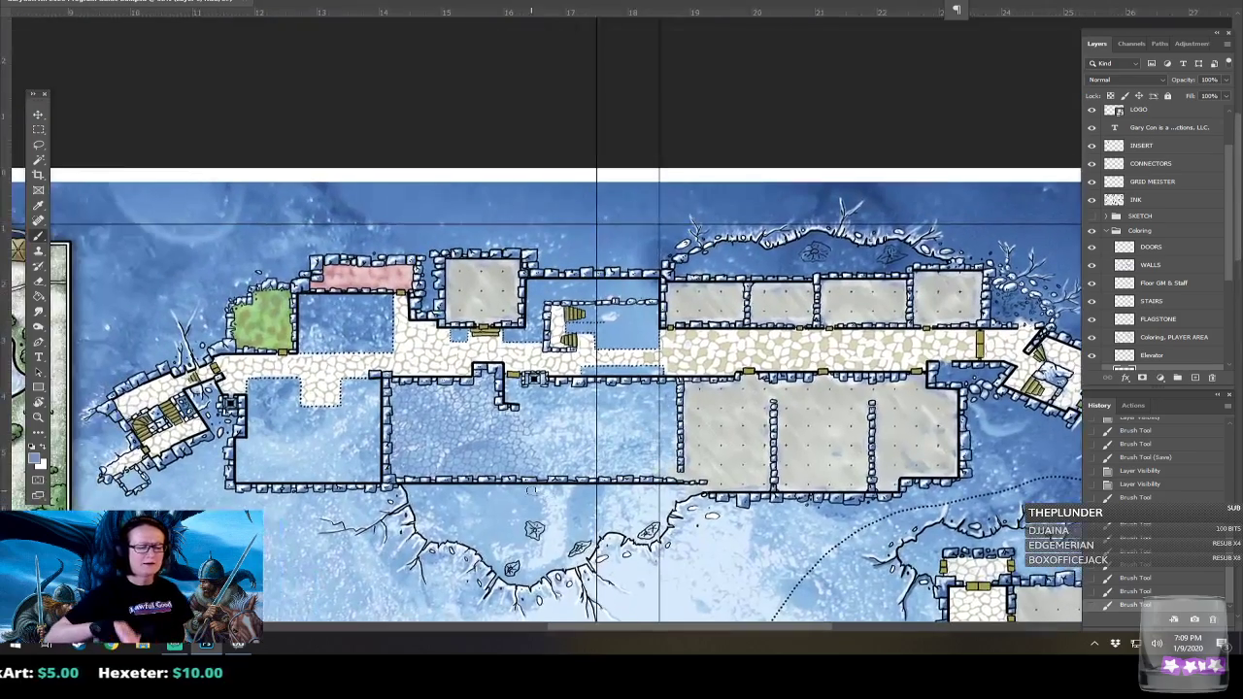
{"action": "left_click", "coordinate": [1091, 215]}
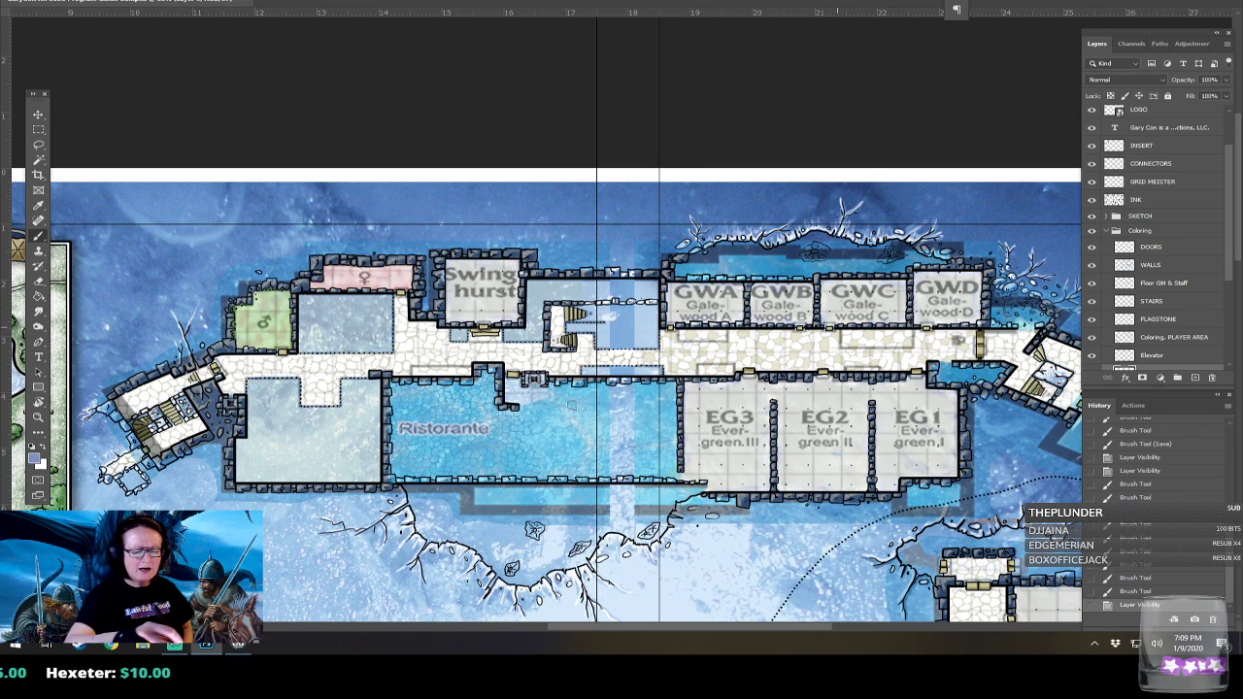
{"action": "left_click", "coordinate": [1094, 217]}
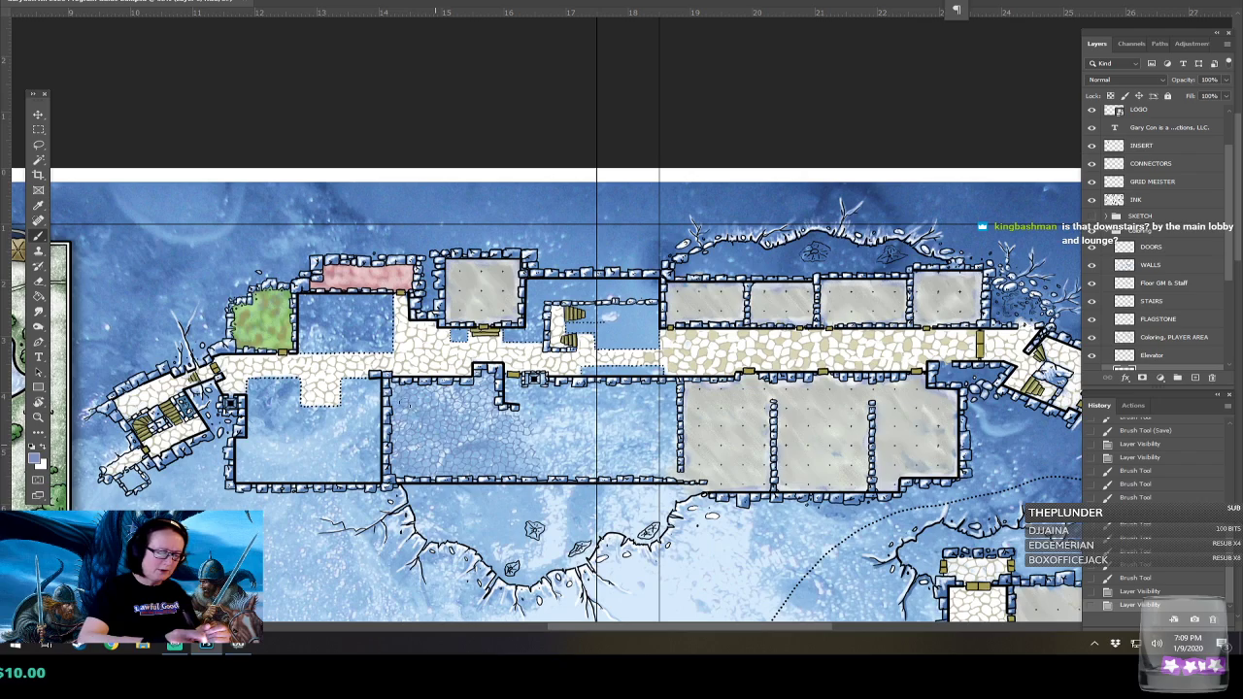
{"action": "left_click_drag", "start_coordinate": [454, 441], "coordinate": [469, 457]}
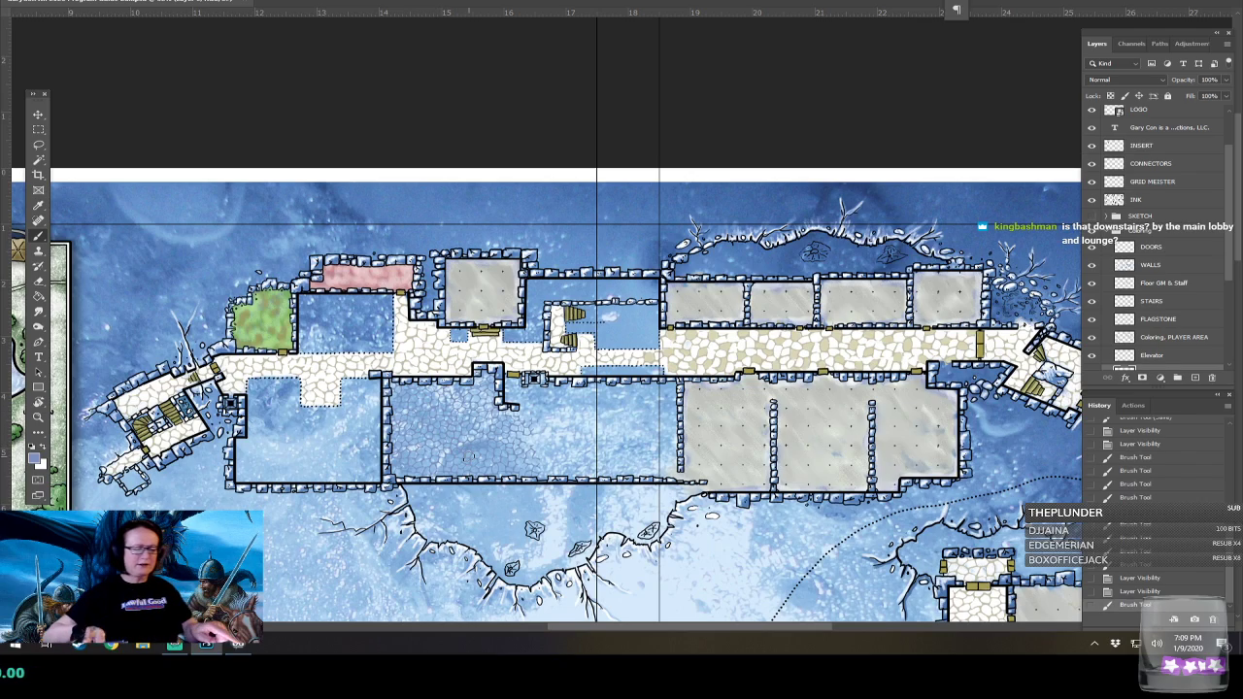
Look over the whole map's floor textures, from the lowest building and the lodge's main level to the convention center rooms.
{"action": "key", "text": "ctrl+0"}
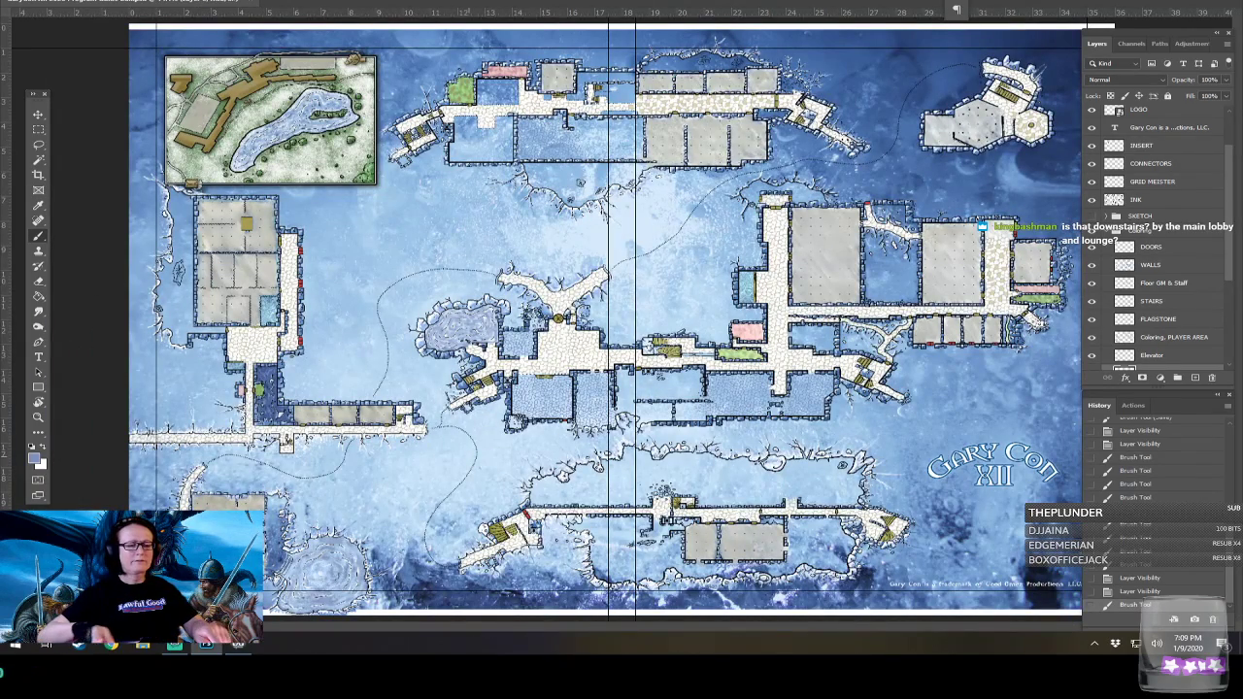
{"action": "scroll", "coordinate": [469, 455], "scroll_direction": "up", "scroll_amount": 2}
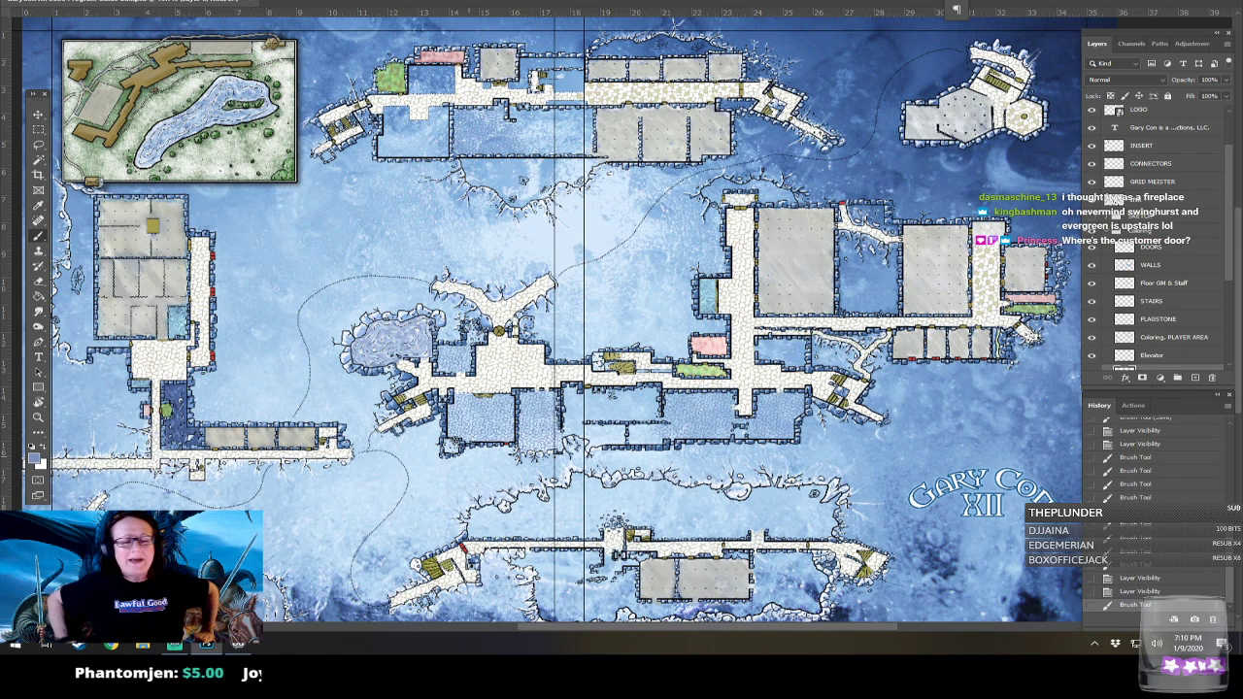
{"action": "left_click_drag", "start_coordinate": [738, 575], "coordinate": [836, 434]}
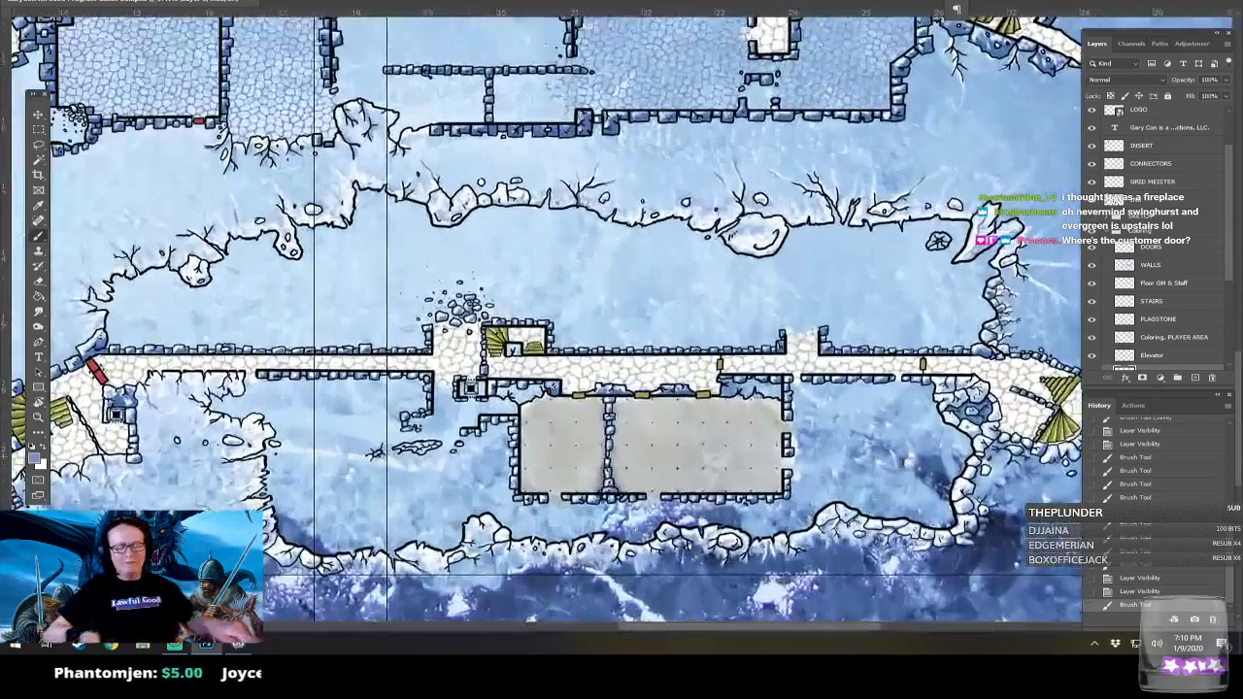
{"action": "left_click_drag", "start_coordinate": [694, 239], "coordinate": [717, 581]}
{"action": "left_click_drag", "start_coordinate": [717, 581], "coordinate": [672, 581]}
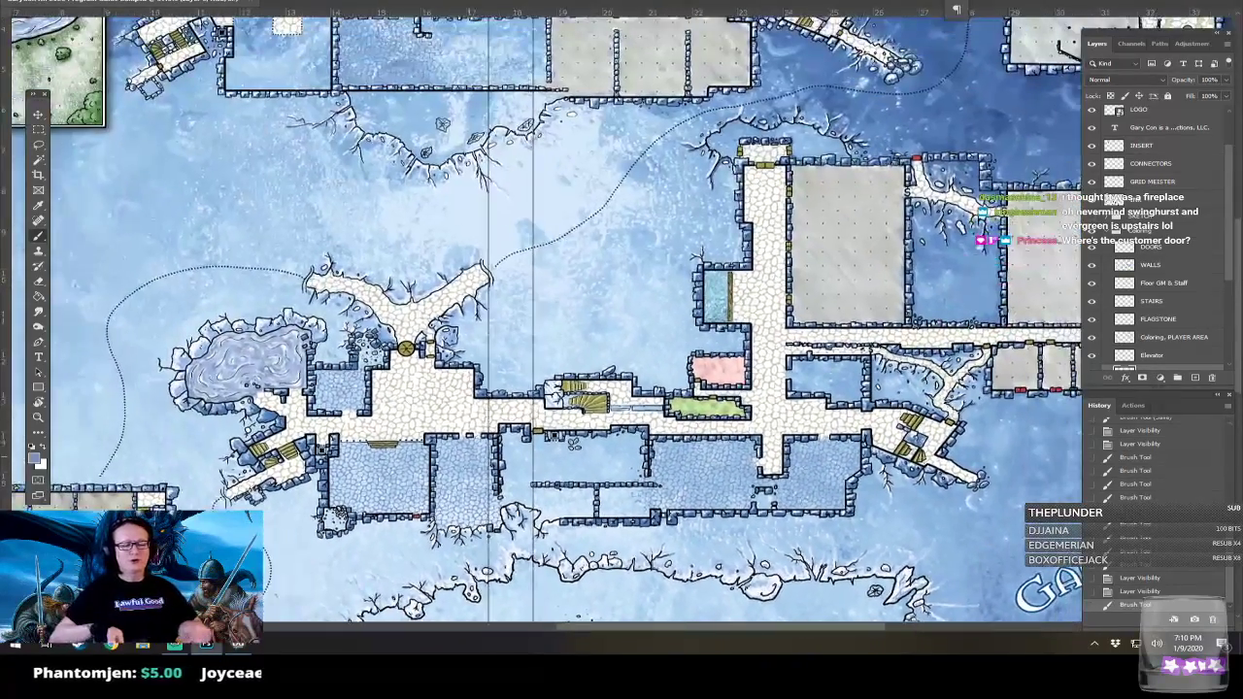
{"action": "scroll", "coordinate": [848, 471], "scroll_direction": "up", "scroll_amount": 5}
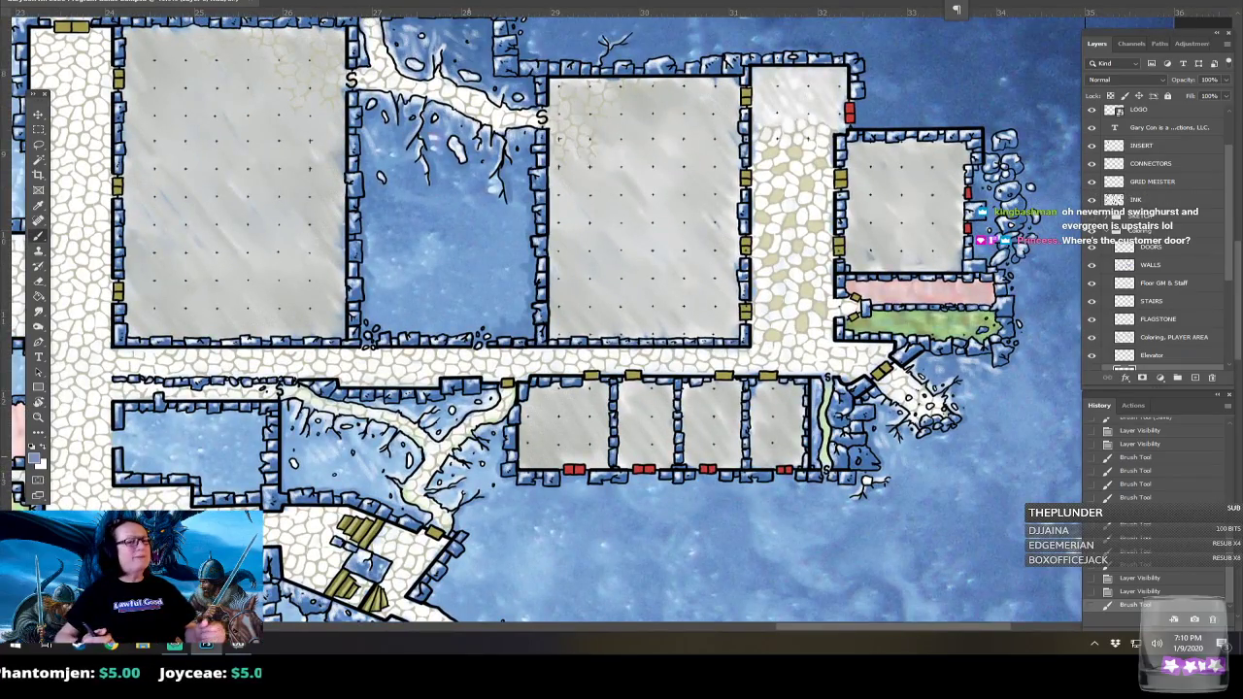
{"action": "scroll", "coordinate": [717, 583], "scroll_direction": "down", "scroll_amount": 5}
{"action": "left_click_drag", "start_coordinate": [282, 478], "coordinate": [831, 356]}
{"action": "left_click_drag", "start_coordinate": [227, 321], "coordinate": [737, 281]}
{"action": "scroll", "coordinate": [431, 503], "scroll_direction": "up", "scroll_amount": 1}
{"action": "scroll", "coordinate": [395, 414], "scroll_direction": "up", "scroll_amount": 2}
{"action": "left_click_drag", "start_coordinate": [728, 583], "coordinate": [467, 81]}
{"action": "left_click_drag", "start_coordinate": [985, 462], "coordinate": [580, 474]}
{"action": "scroll", "coordinate": [579, 473], "scroll_direction": "up", "scroll_amount": 3}
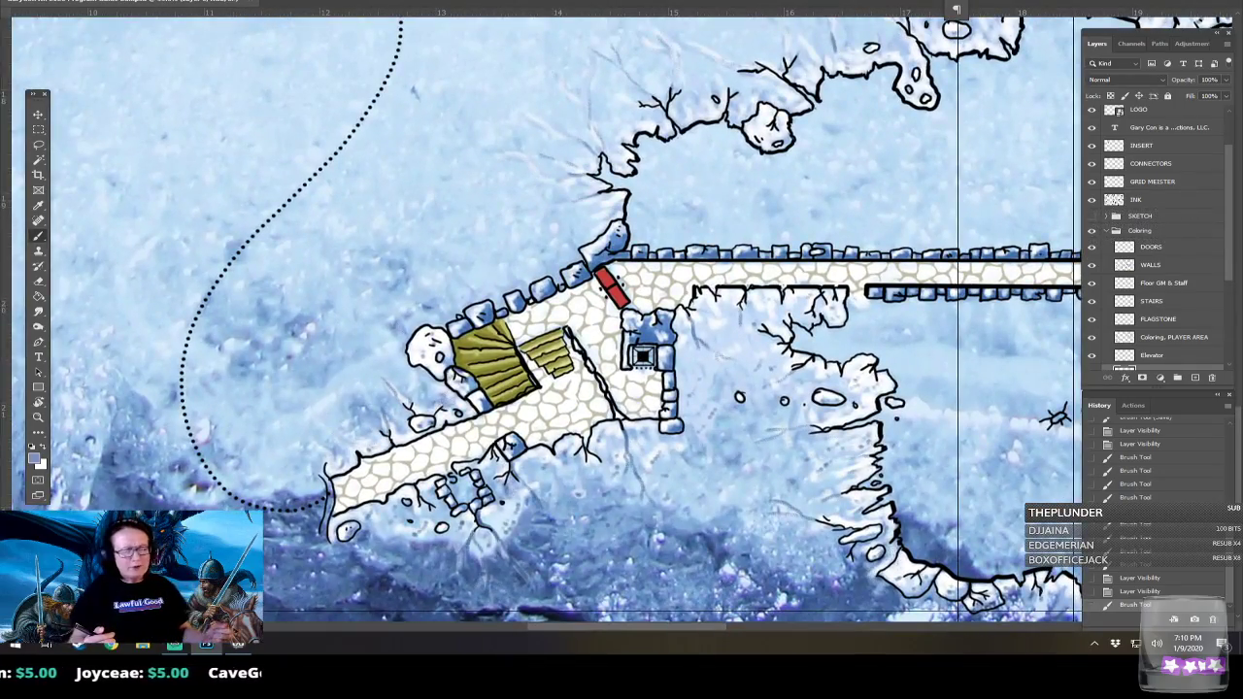
{"action": "scroll", "coordinate": [529, 602], "scroll_direction": "down", "scroll_amount": 6}
Examine the uppermost building from its western stairs to its eastern stairs, comparing the Ristorante's grout with the untextured rooms.
{"action": "left_click_drag", "start_coordinate": [582, 146], "coordinate": [589, 532]}
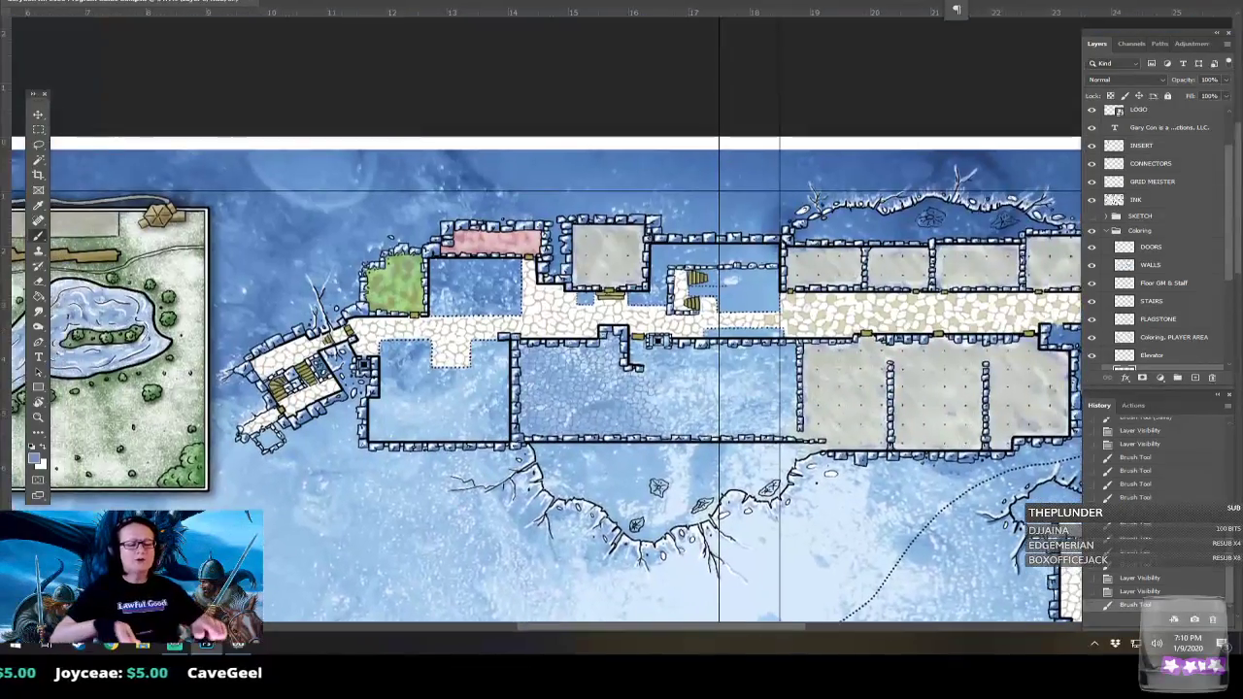
{"action": "left_click_drag", "start_coordinate": [1039, 505], "coordinate": [676, 508]}
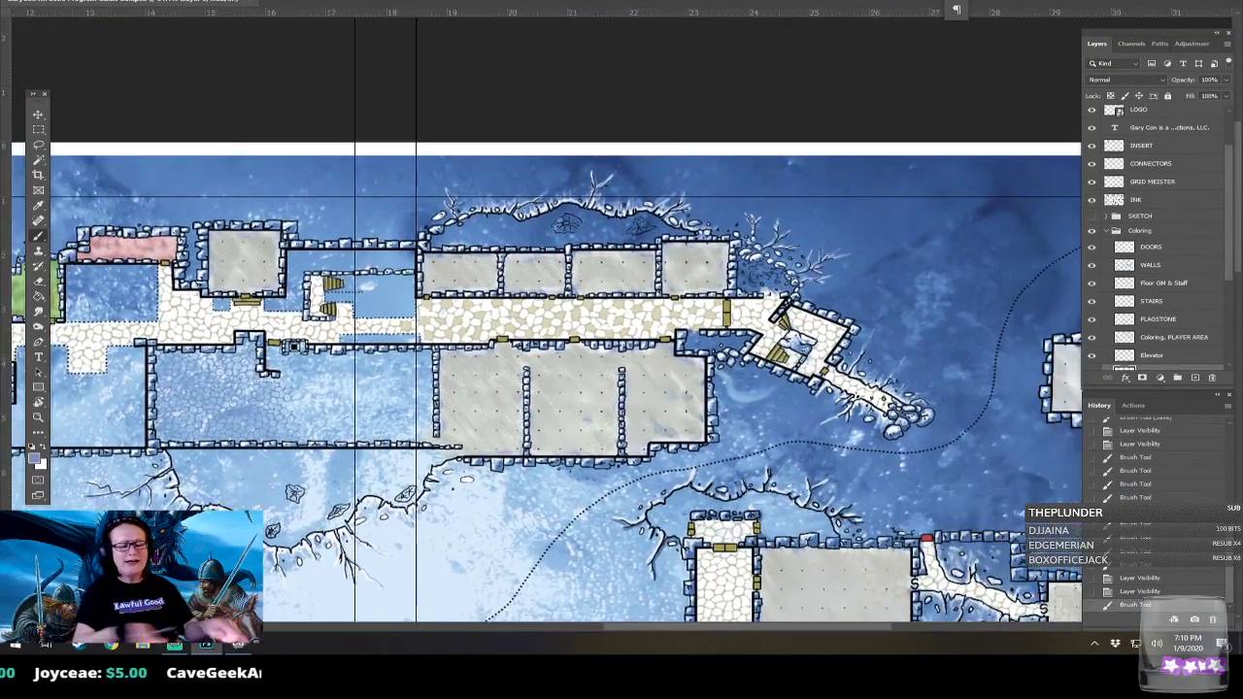
{"action": "scroll", "coordinate": [794, 512], "scroll_direction": "down", "scroll_amount": 4}
{"action": "scroll", "coordinate": [577, 372], "scroll_direction": "up", "scroll_amount": 2}
{"action": "left_click_drag", "start_coordinate": [507, 370], "coordinate": [551, 324]}
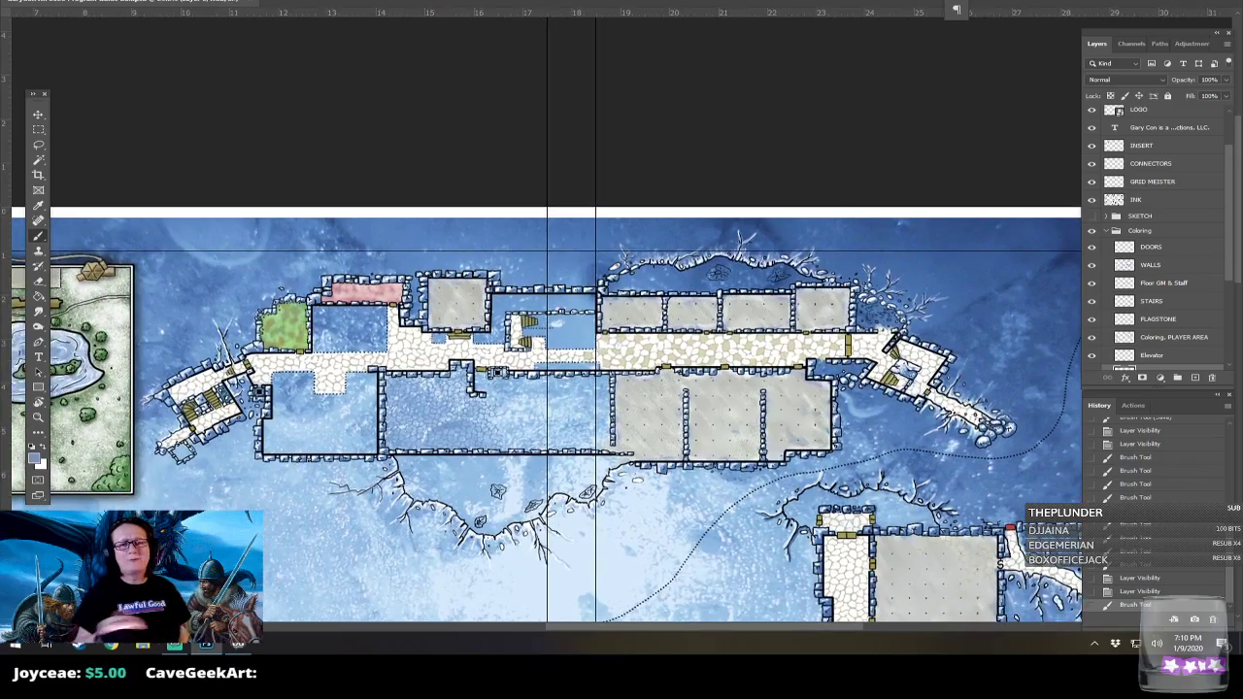
{"action": "left_click_drag", "start_coordinate": [1002, 457], "coordinate": [857, 482]}
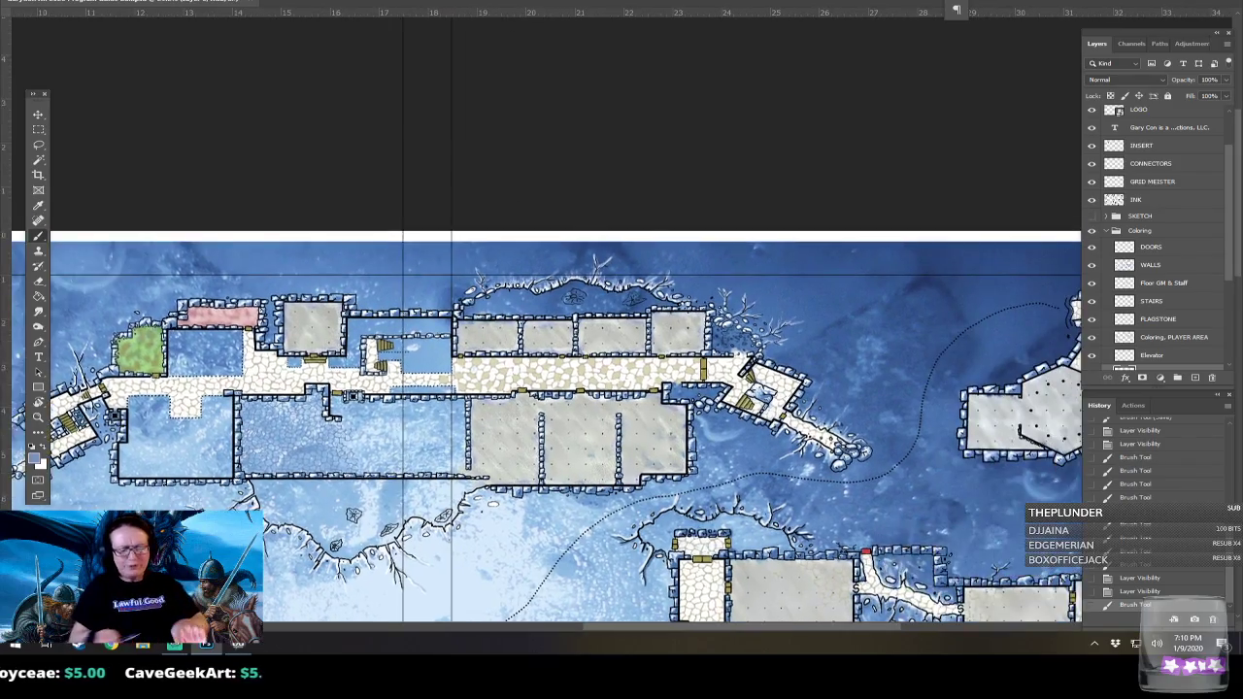
{"action": "scroll", "coordinate": [858, 481], "scroll_direction": "up", "scroll_amount": 6}
{"action": "left_click_drag", "start_coordinate": [825, 437], "coordinate": [1054, 427]}
{"action": "scroll", "coordinate": [966, 573], "scroll_direction": "down", "scroll_amount": 4}
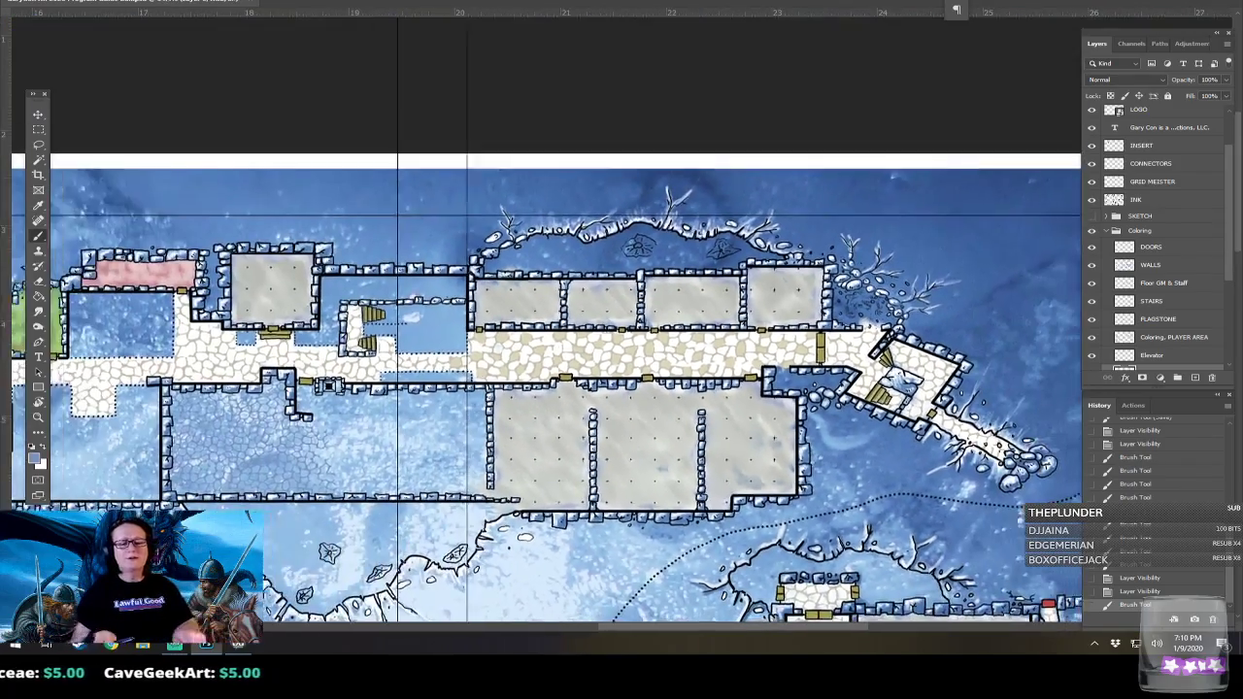
{"action": "scroll", "coordinate": [1051, 465], "scroll_direction": "down", "scroll_amount": 3}
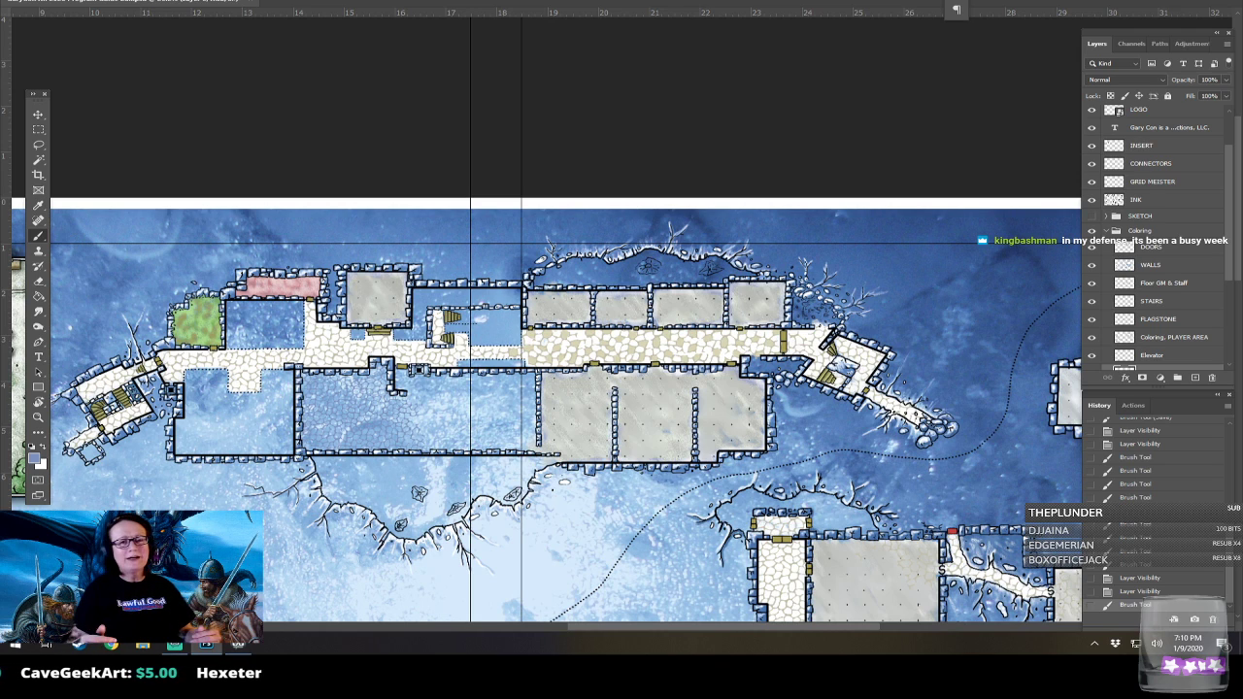
{"action": "left_click_drag", "start_coordinate": [583, 388], "coordinate": [663, 352]}
{"action": "left_click_drag", "start_coordinate": [321, 402], "coordinate": [578, 428]}
{"action": "scroll", "coordinate": [578, 428], "scroll_direction": "up", "scroll_amount": 1}
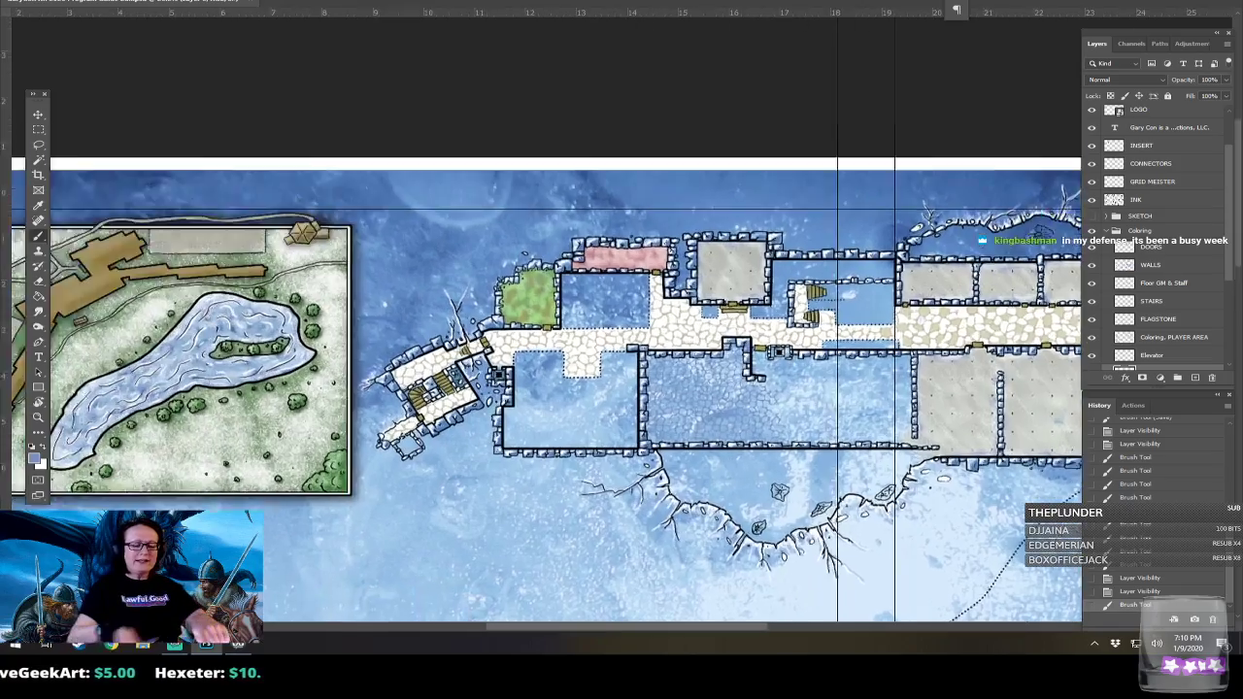
{"action": "scroll", "coordinate": [578, 428], "scroll_direction": "up", "scroll_amount": 4}
{"action": "scroll", "coordinate": [578, 428], "scroll_direction": "down", "scroll_amount": 3}
Examine the flagstoned rooms along the south side of the main-level corridor and compare them with the building above.
{"action": "left_click_drag", "start_coordinate": [821, 224], "coordinate": [534, 67]}
{"action": "left_click_drag", "start_coordinate": [583, 437], "coordinate": [619, 193]}
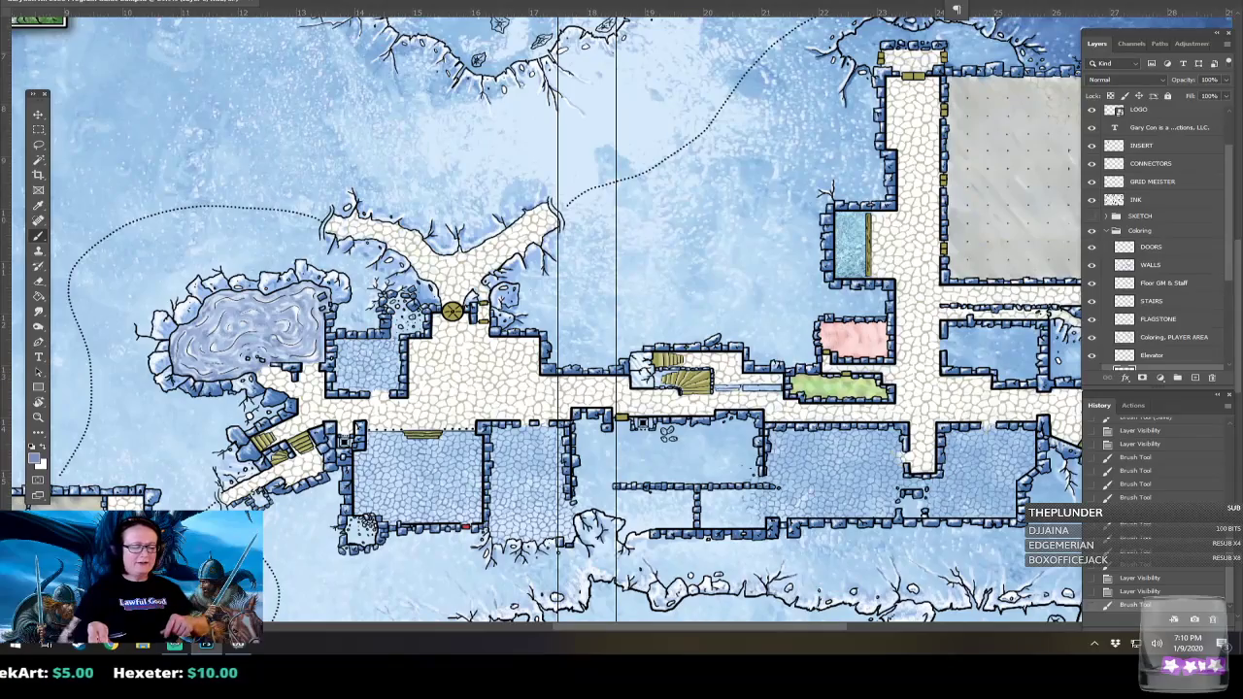
{"action": "left_click_drag", "start_coordinate": [583, 145], "coordinate": [546, 80]}
{"action": "scroll", "coordinate": [513, 363], "scroll_direction": "up", "scroll_amount": 4}
{"action": "left_click_drag", "start_coordinate": [621, 457], "coordinate": [451, 84]}
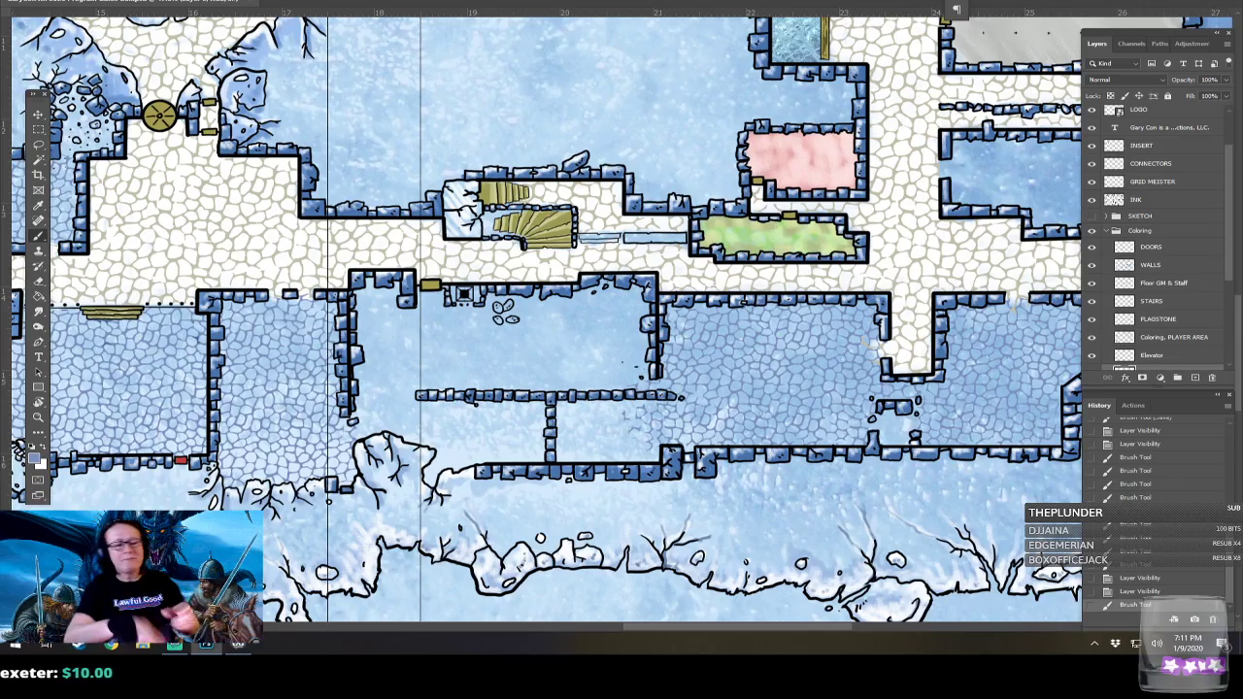
{"action": "left_click_drag", "start_coordinate": [497, 291], "coordinate": [660, 454]}
{"action": "scroll", "coordinate": [660, 453], "scroll_direction": "down", "scroll_amount": 2}
{"action": "scroll", "coordinate": [573, 602], "scroll_direction": "down", "scroll_amount": 5}
{"action": "left_click_drag", "start_coordinate": [582, 486], "coordinate": [546, 379]}
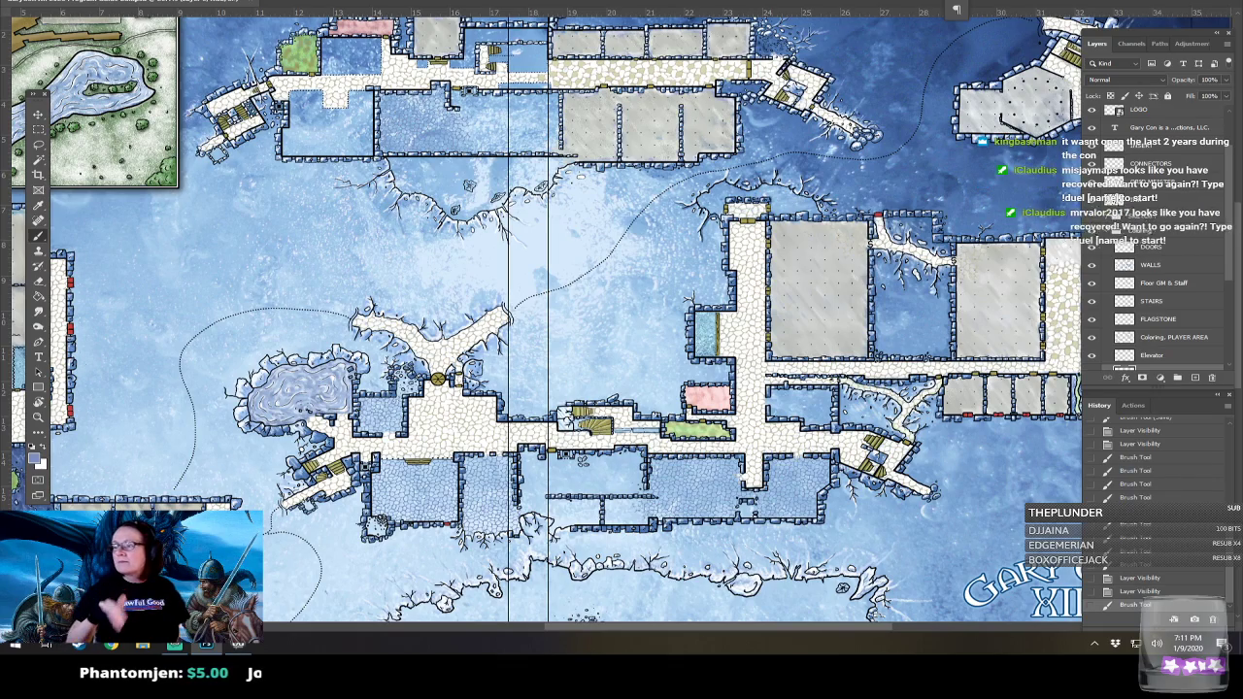
{"action": "left_click_drag", "start_coordinate": [582, 320], "coordinate": [503, 375]}
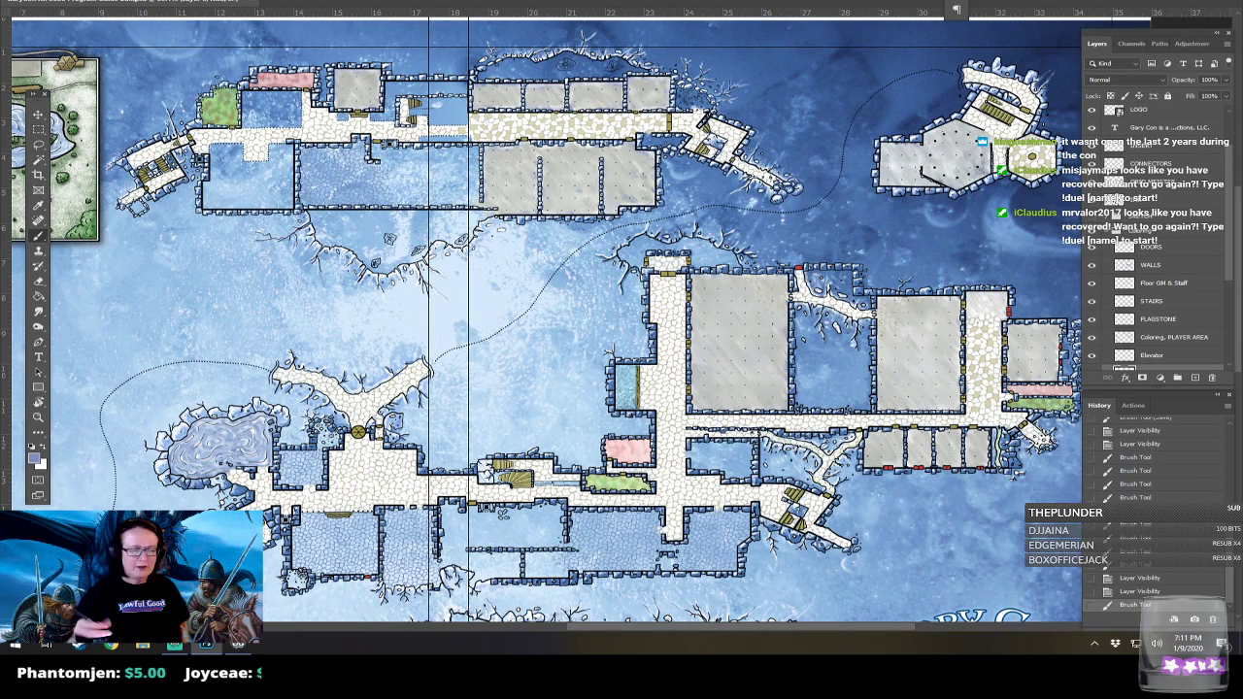
{"action": "left_click_drag", "start_coordinate": [503, 375], "coordinate": [571, 432]}
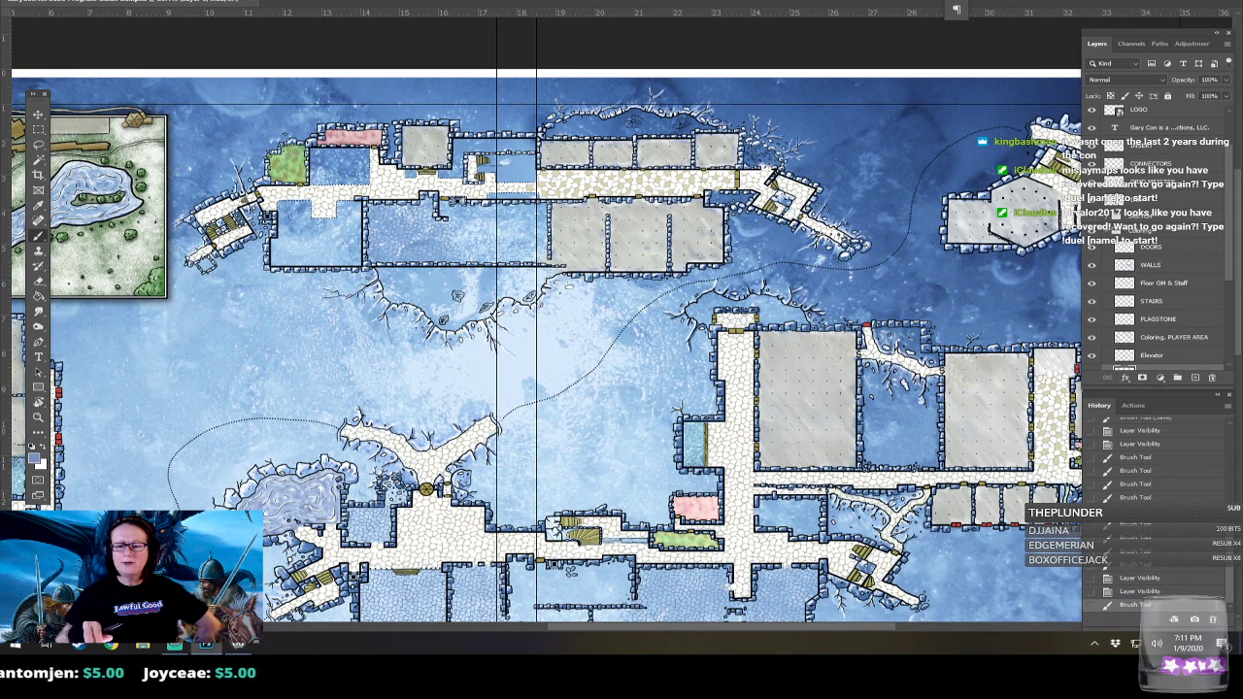
Show the SKETCH group and check which rooms are flooded or blocked in the uppermost building, the Forum wing and the Loramoor level.
{"action": "key", "text": "ctrl+comma"}
{"action": "left_click_drag", "start_coordinate": [544, 320], "coordinate": [625, 438]}
{"action": "left_click_drag", "start_coordinate": [460, 328], "coordinate": [544, 327]}
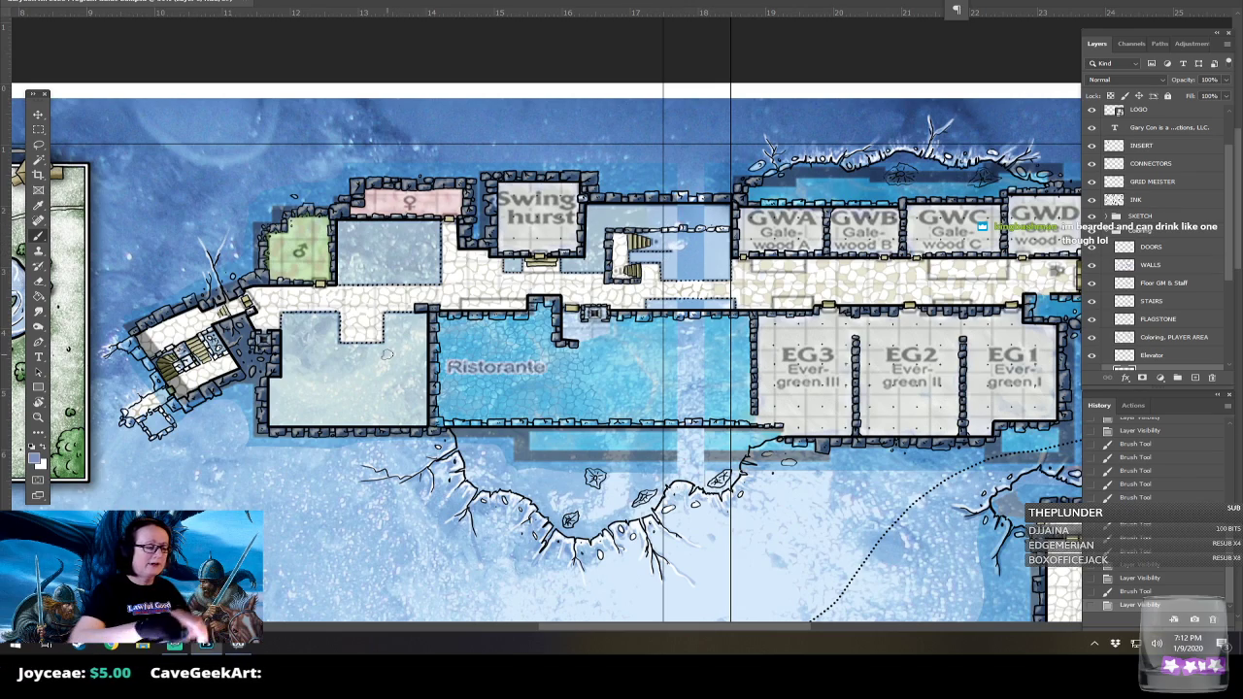
{"action": "scroll", "coordinate": [387, 354], "scroll_direction": "left", "scroll_amount": 5}
{"action": "scroll", "coordinate": [387, 355], "scroll_direction": "down", "scroll_amount": 6}
{"action": "scroll", "coordinate": [393, 355], "scroll_direction": "down", "scroll_amount": 4}
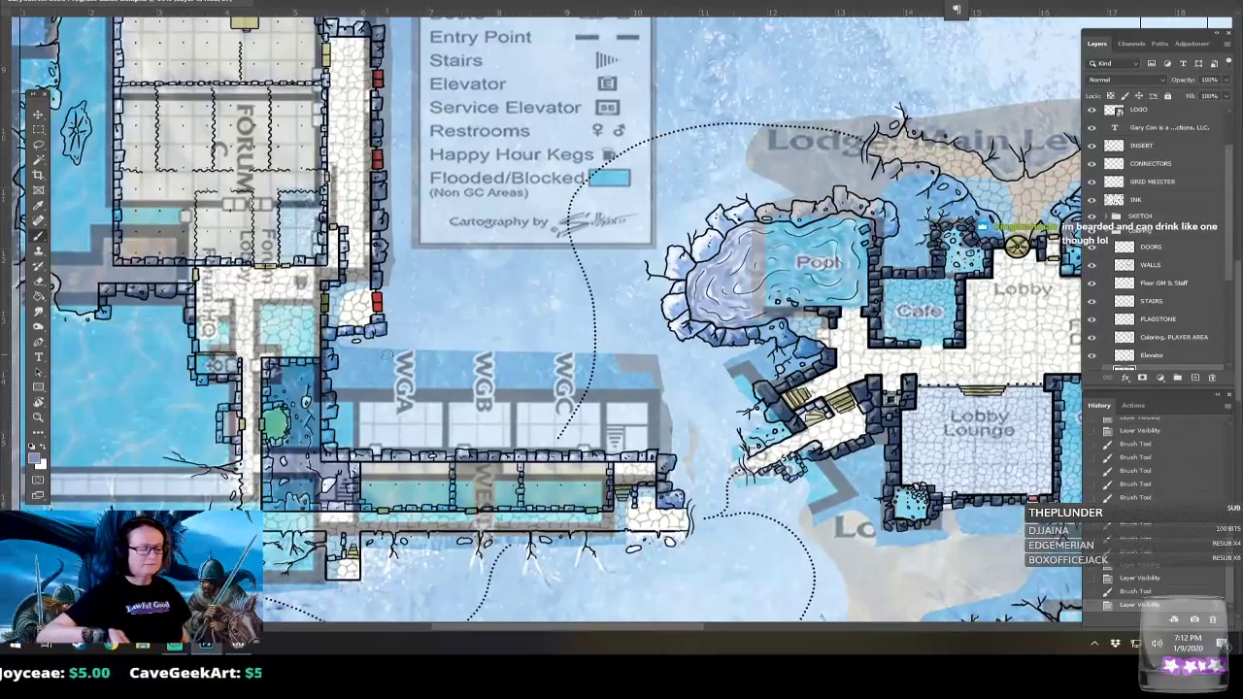
{"action": "scroll", "coordinate": [393, 355], "scroll_direction": "left", "scroll_amount": 4}
{"action": "scroll", "coordinate": [393, 355], "scroll_direction": "down", "scroll_amount": 14}
{"action": "scroll", "coordinate": [393, 355], "scroll_direction": "left", "scroll_amount": 2}
{"action": "scroll", "coordinate": [393, 355], "scroll_direction": "right", "scroll_amount": 20}
{"action": "scroll", "coordinate": [394, 355], "scroll_direction": "up", "scroll_amount": 3}
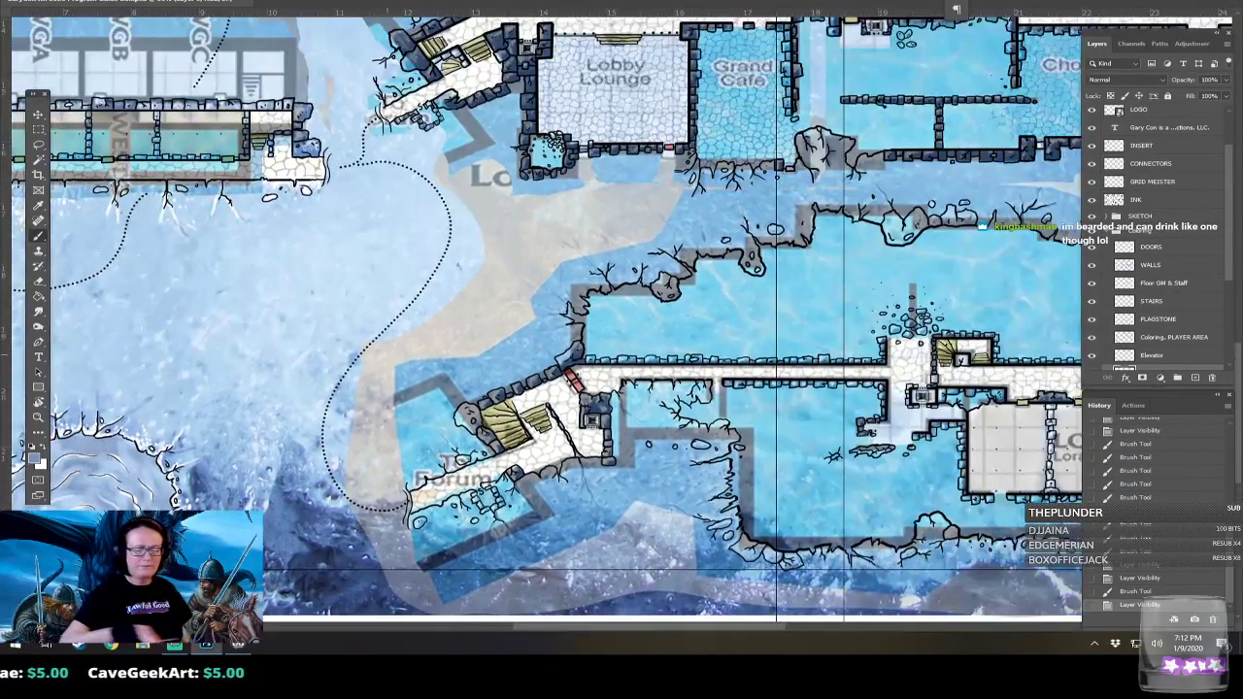
{"action": "scroll", "coordinate": [544, 321], "scroll_direction": "right", "scroll_amount": 9}
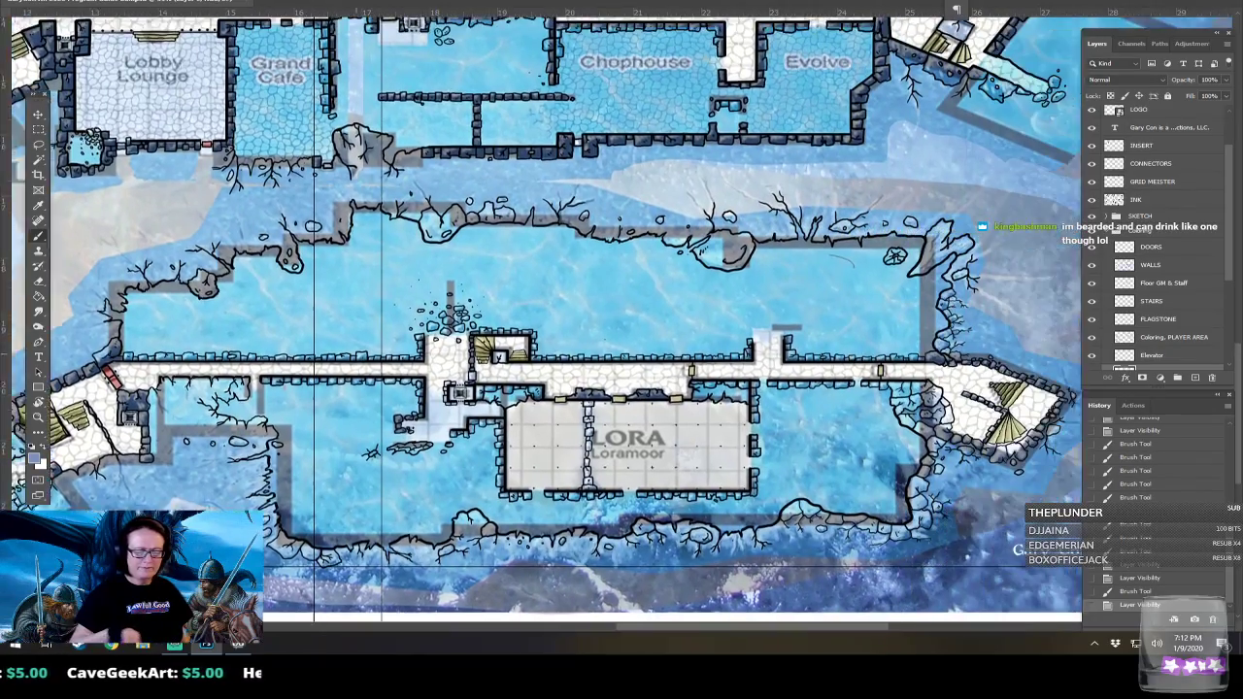
Check the sketched flooded or blocked areas of the lodge's main level, from the Cafe and Grand Cafe to Gifts and the Maple Lawn rooms.
{"action": "scroll", "coordinate": [543, 320], "scroll_direction": "up", "scroll_amount": 2}
{"action": "scroll", "coordinate": [544, 320], "scroll_direction": "right", "scroll_amount": 3}
{"action": "scroll", "coordinate": [544, 321], "scroll_direction": "up", "scroll_amount": 8}
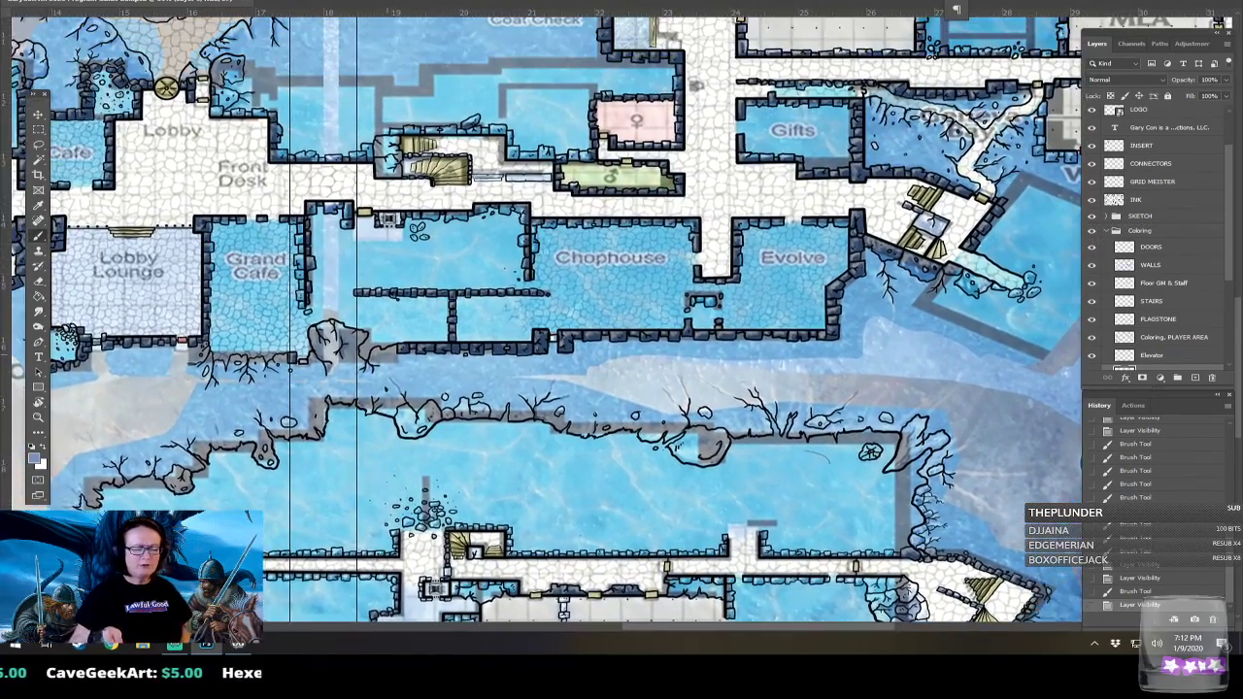
{"action": "scroll", "coordinate": [543, 321], "scroll_direction": "left", "scroll_amount": 6}
{"action": "scroll", "coordinate": [544, 320], "scroll_direction": "left", "scroll_amount": 1}
{"action": "scroll", "coordinate": [544, 320], "scroll_direction": "up", "scroll_amount": 1}
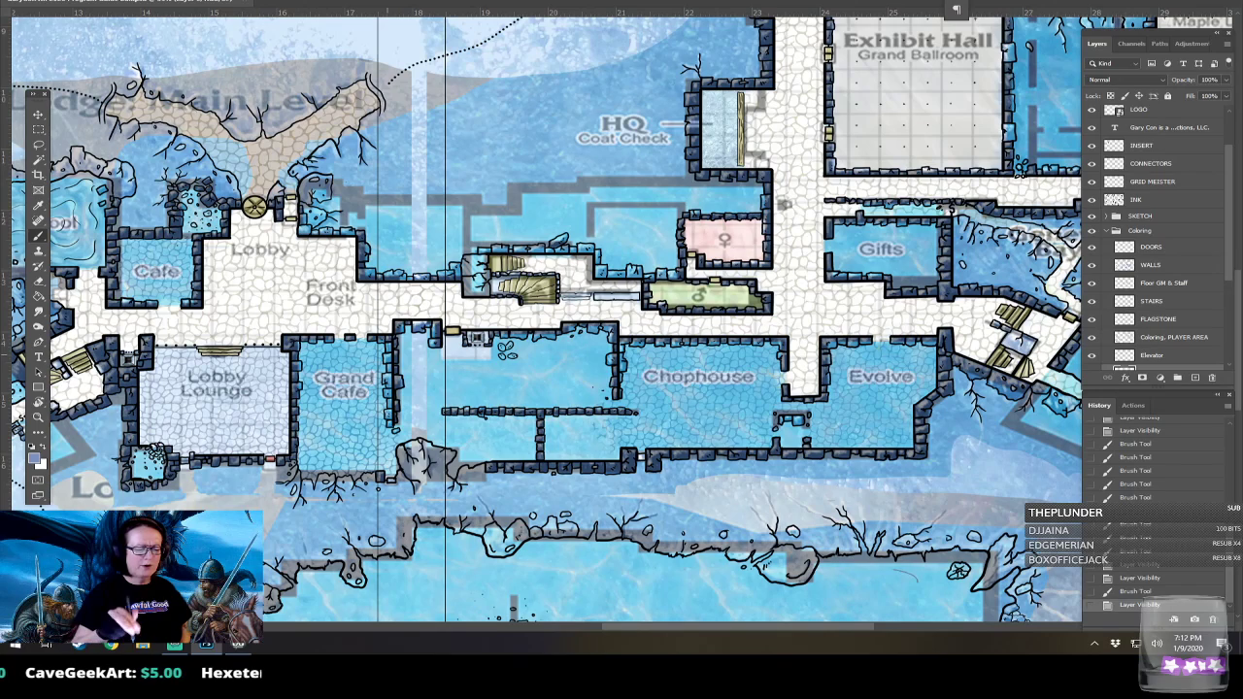
{"action": "scroll", "coordinate": [544, 320], "scroll_direction": "left", "scroll_amount": 2}
{"action": "scroll", "coordinate": [544, 321], "scroll_direction": "up", "scroll_amount": 4}
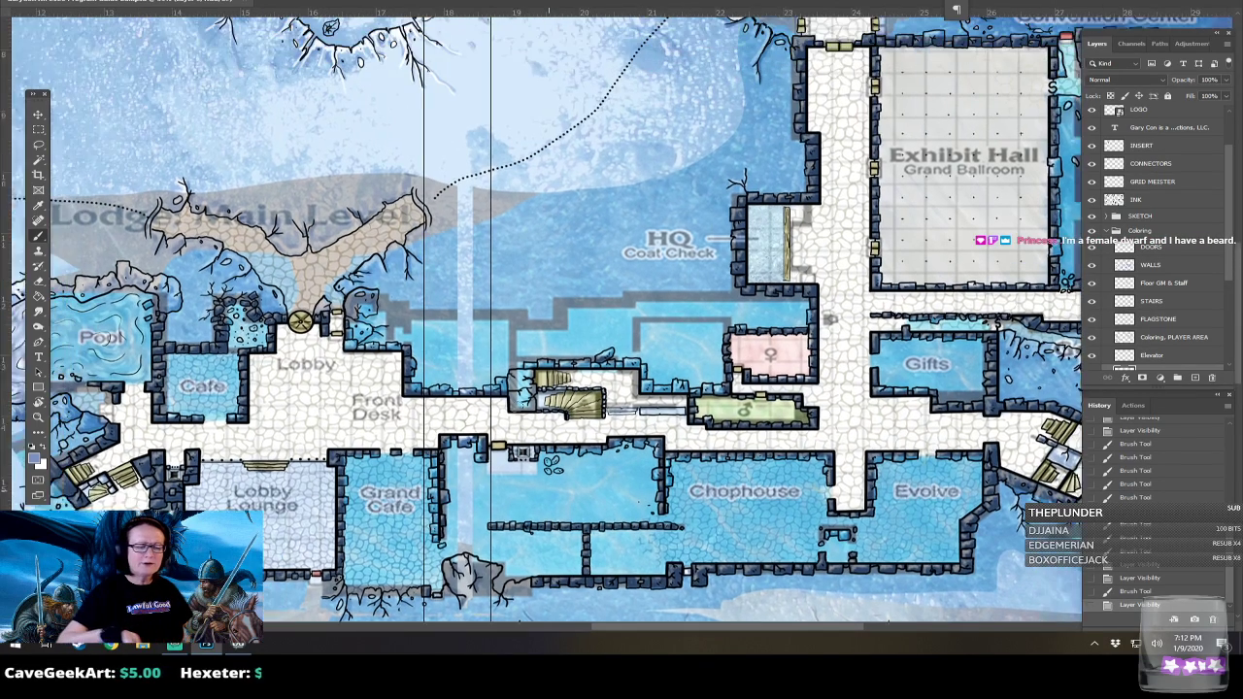
{"action": "scroll", "coordinate": [544, 320], "scroll_direction": "right", "scroll_amount": 4}
{"action": "scroll", "coordinate": [544, 321], "scroll_direction": "down", "scroll_amount": 1}
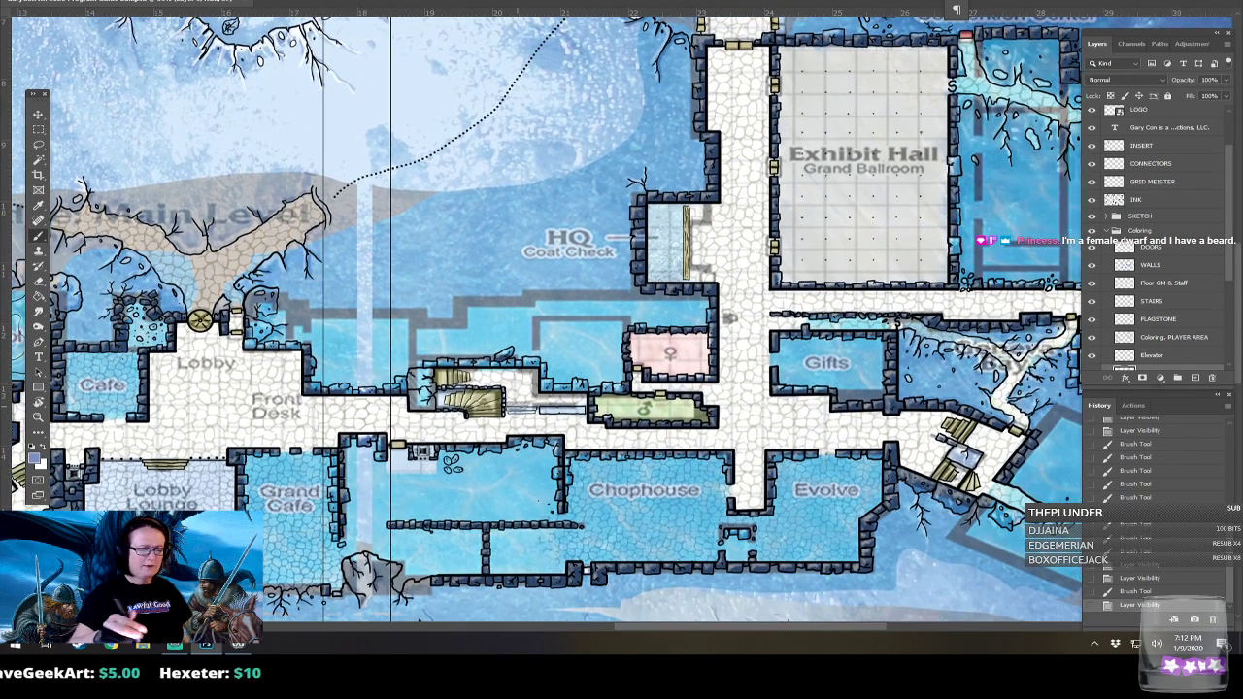
{"action": "scroll", "coordinate": [569, 326], "scroll_direction": "right", "scroll_amount": 8}
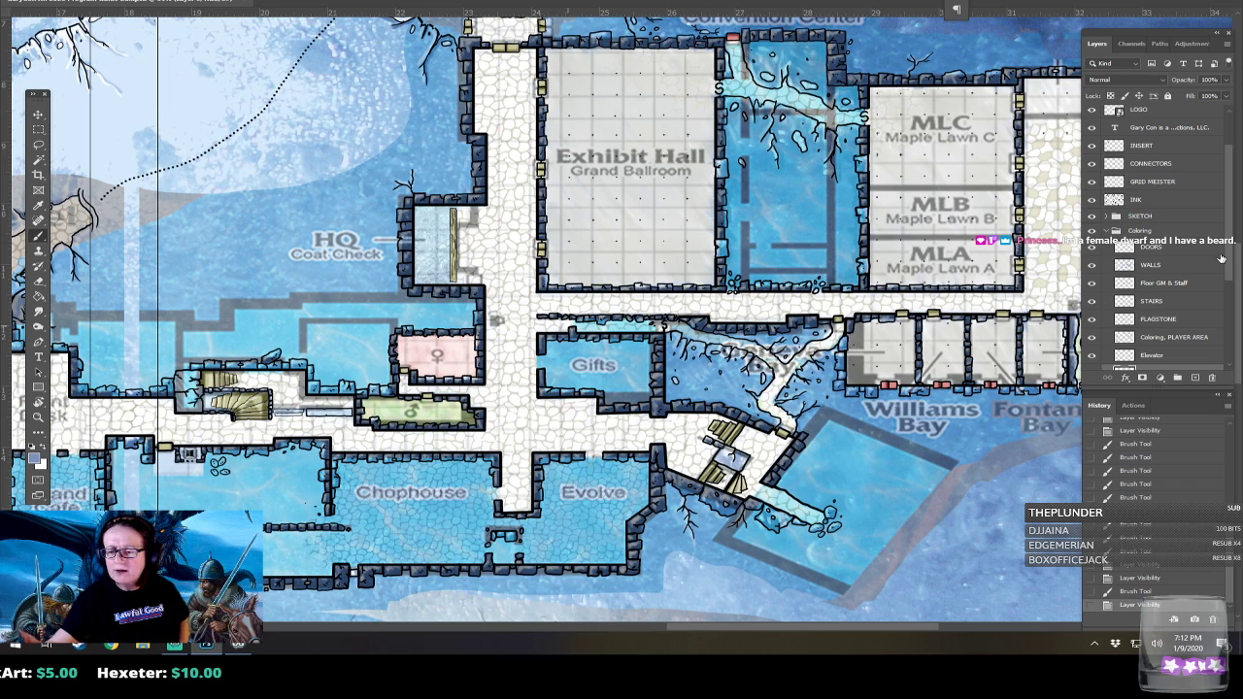
Touch up the small flagstone texture inside the Gifts room on Layer 6.
{"action": "scroll", "coordinate": [1230, 283], "scroll_direction": "down", "scroll_amount": 1}
{"action": "scroll", "coordinate": [1229, 283], "scroll_direction": "down", "scroll_amount": 2}
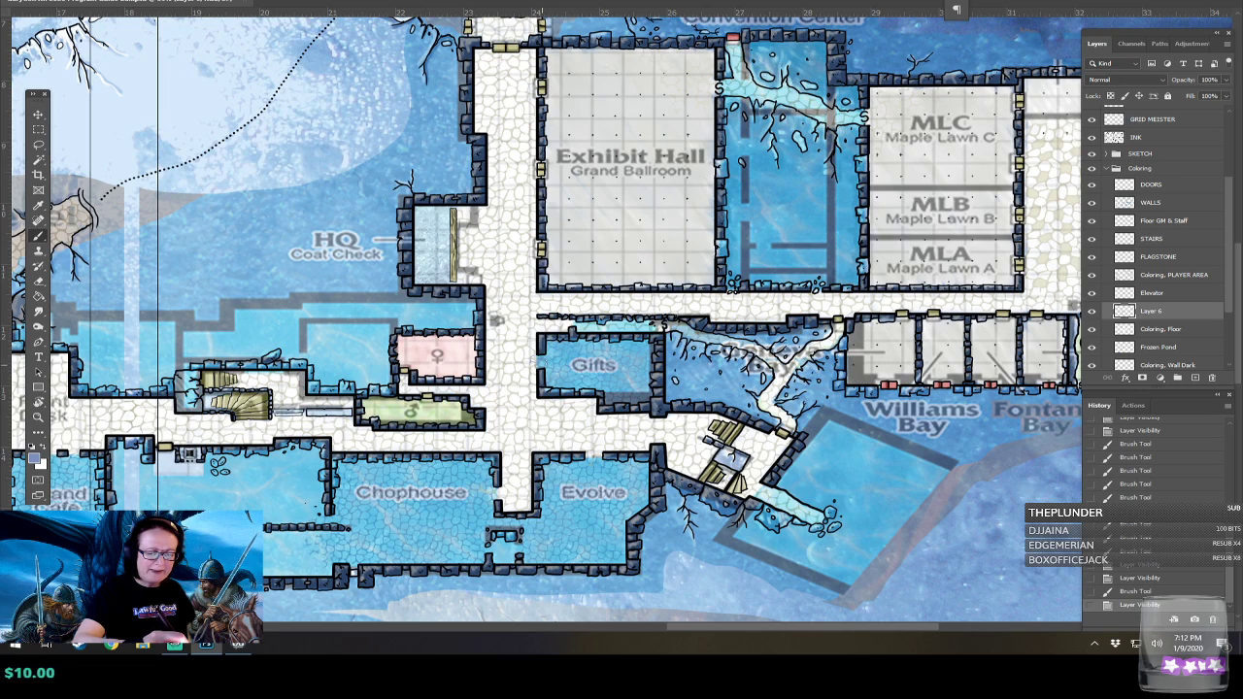
{"action": "left_click_drag", "start_coordinate": [537, 379], "coordinate": [558, 343]}
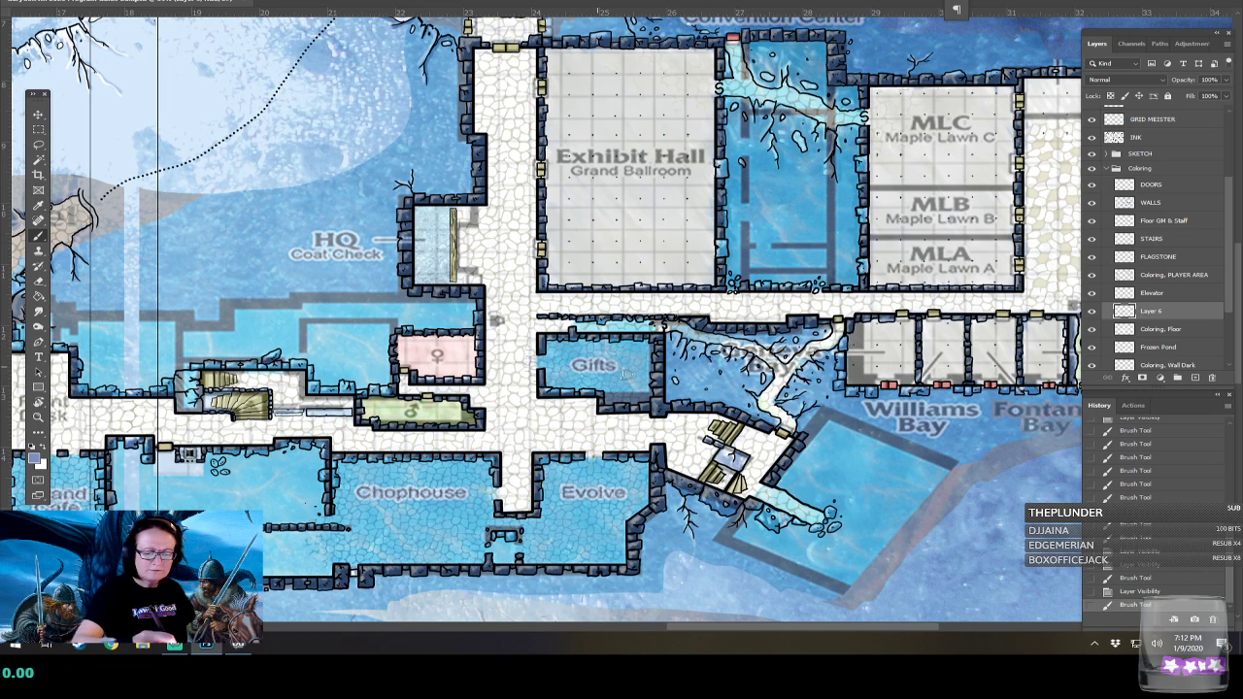
{"action": "mouse_move", "coordinate": [628, 360]}
{"action": "left_mouse_down"}
{"action": "mouse_move", "coordinate": [644, 374]}
{"action": "mouse_move", "coordinate": [564, 407]}
{"action": "mouse_move", "coordinate": [364, 455]}
{"action": "mouse_move", "coordinate": [611, 645]}
{"action": "left_mouse_up"}
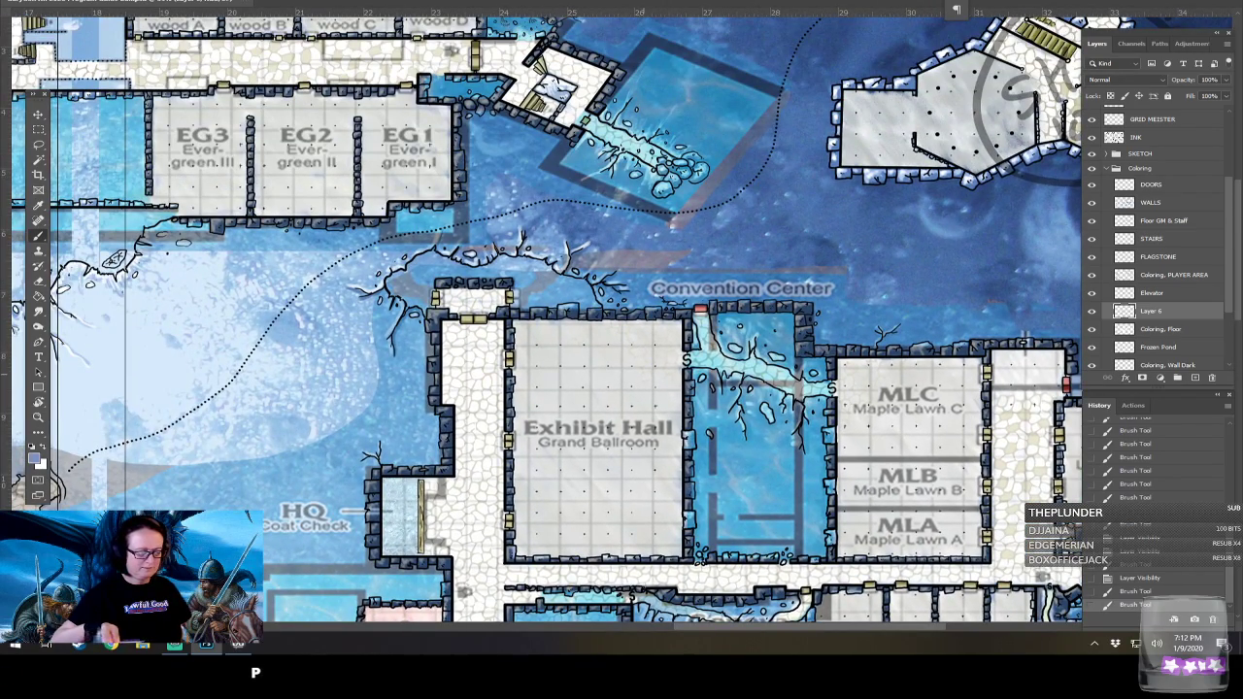
Check the sketched flooded or blocked areas across the uppermost building, the Forum wing and the lowest level for rooms still lacking flagstones.
{"action": "left_click_drag", "start_coordinate": [644, 374], "coordinate": [1049, 497]}
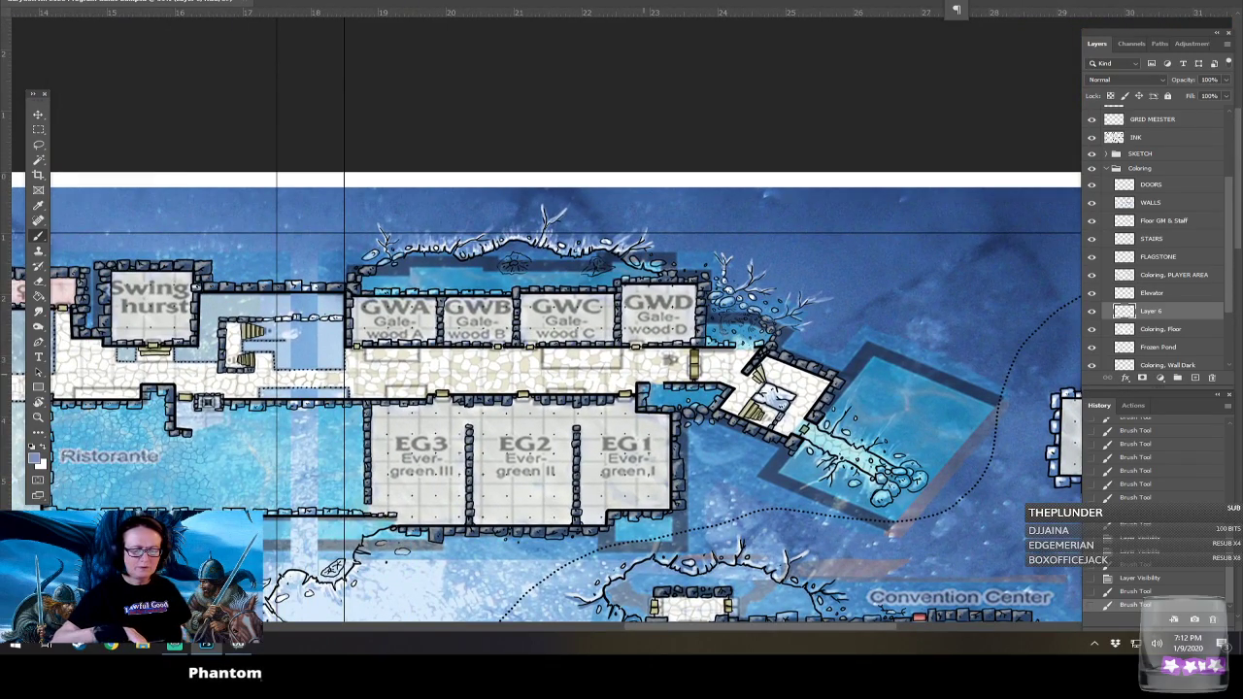
{"action": "left_click_drag", "start_coordinate": [644, 374], "coordinate": [751, 302]}
{"action": "left_click_drag", "start_coordinate": [643, 485], "coordinate": [728, 114]}
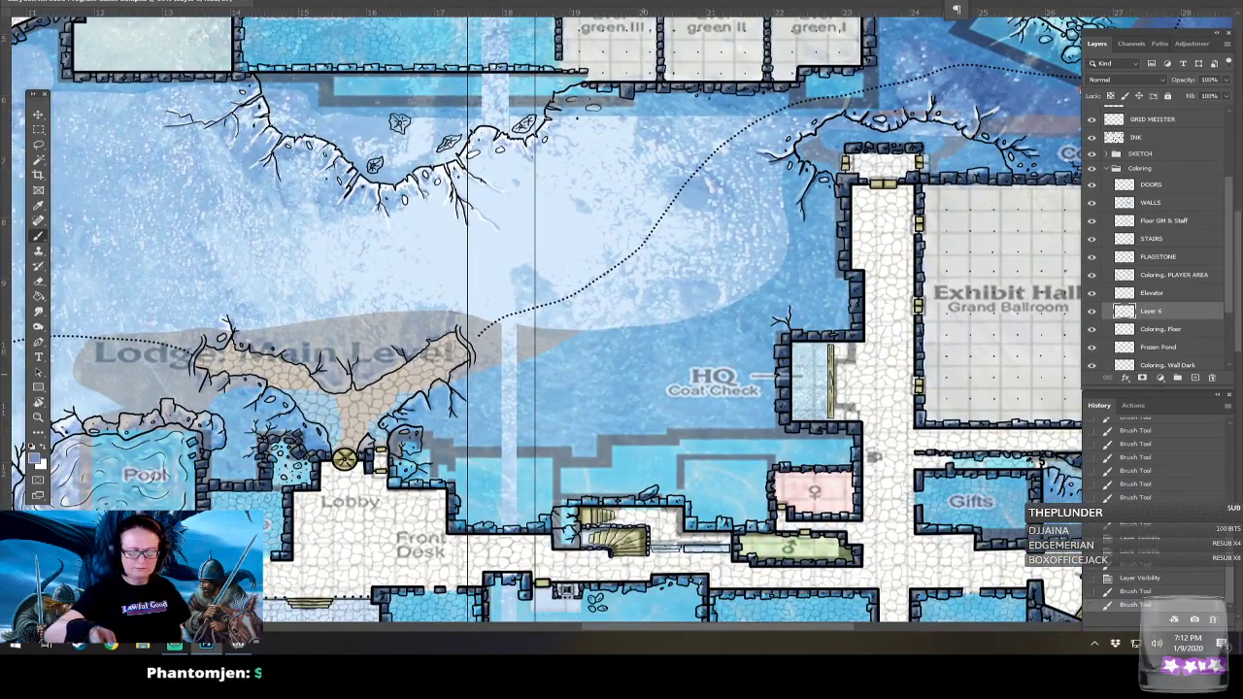
{"action": "left_click_drag", "start_coordinate": [643, 146], "coordinate": [751, 523]}
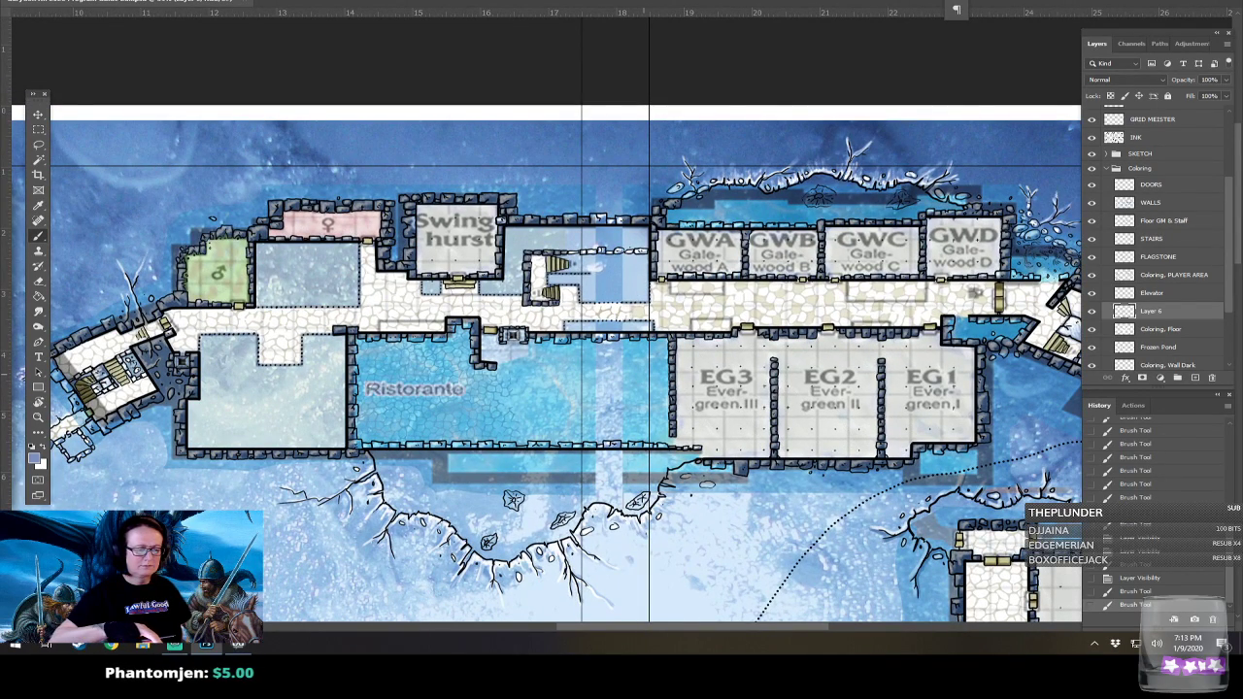
{"action": "left_click_drag", "start_coordinate": [643, 437], "coordinate": [1028, 142]}
{"action": "left_click_drag", "start_coordinate": [519, 291], "coordinate": [826, 371]}
{"action": "left_click_drag", "start_coordinate": [627, 466], "coordinate": [810, 138]}
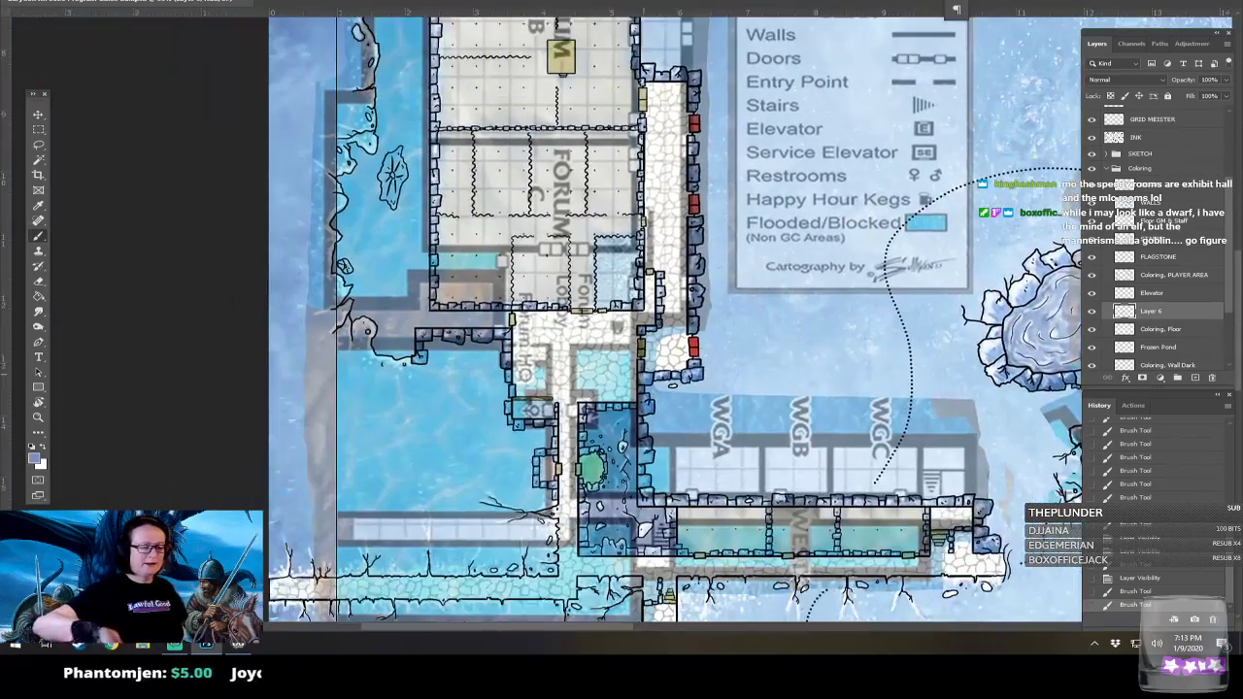
{"action": "left_click_drag", "start_coordinate": [644, 529], "coordinate": [466, 1]}
{"action": "left_click_drag", "start_coordinate": [993, 124], "coordinate": [627, 271]}
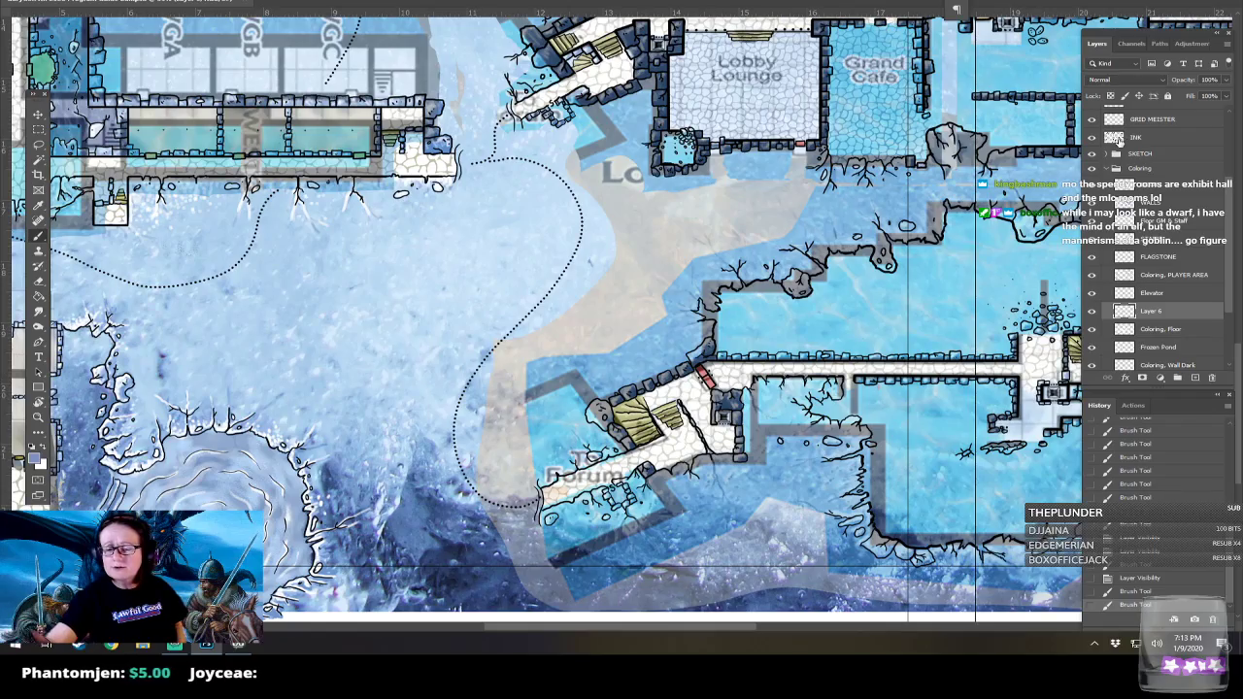
Hide the SKETCH group, review the whole map without it, and save the document.
{"action": "left_click", "coordinate": [1092, 155]}
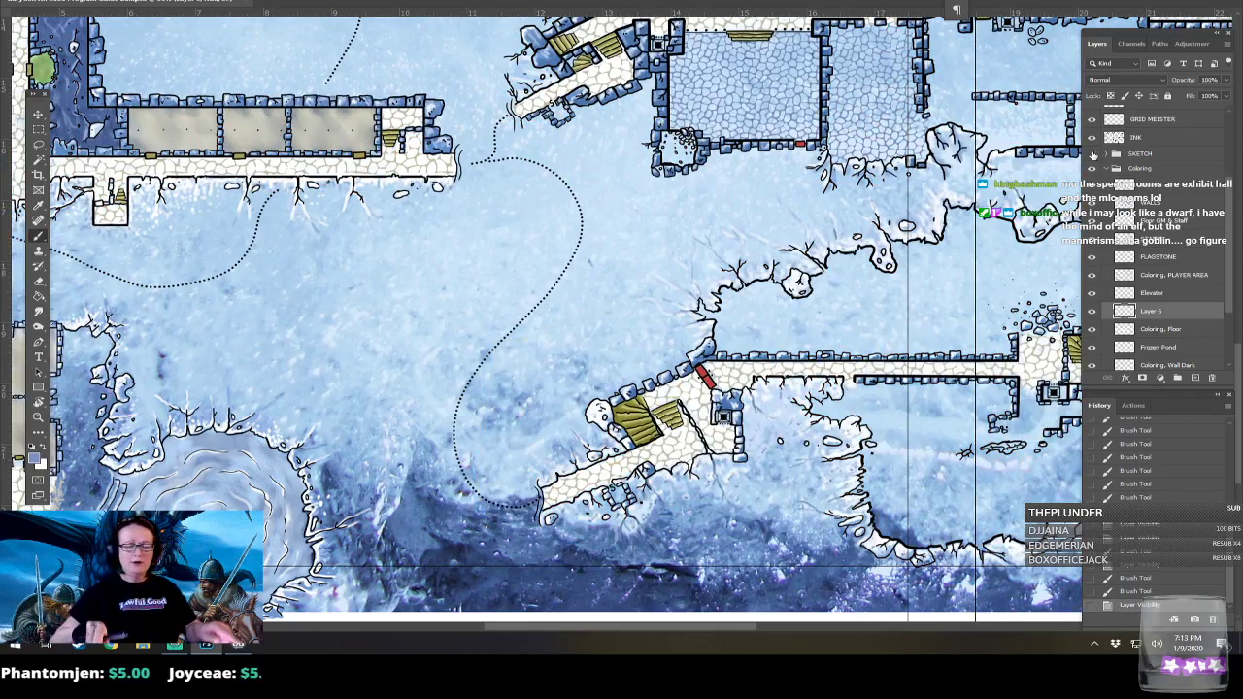
{"action": "scroll", "coordinate": [559, 320], "scroll_direction": "right", "scroll_amount": 2}
{"action": "scroll", "coordinate": [558, 321], "scroll_direction": "right", "scroll_amount": 2}
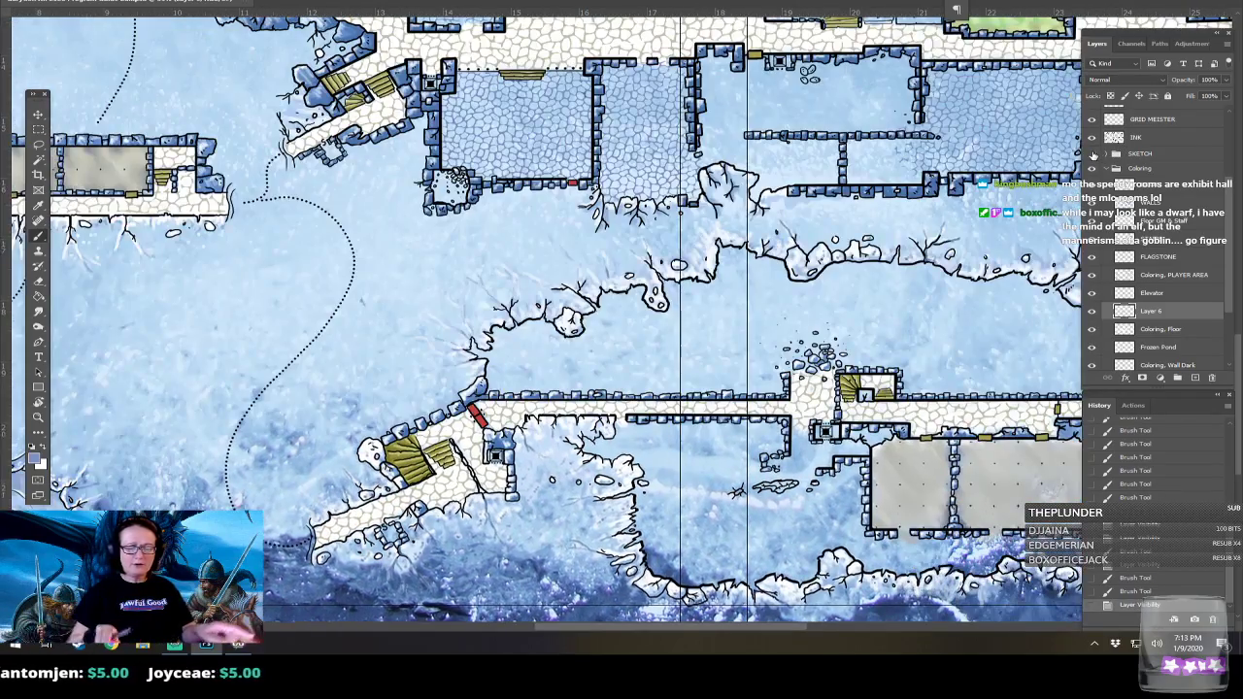
{"action": "scroll", "coordinate": [364, 508], "scroll_direction": "down", "scroll_amount": 3}
{"action": "scroll", "coordinate": [558, 321], "scroll_direction": "down", "scroll_amount": 3}
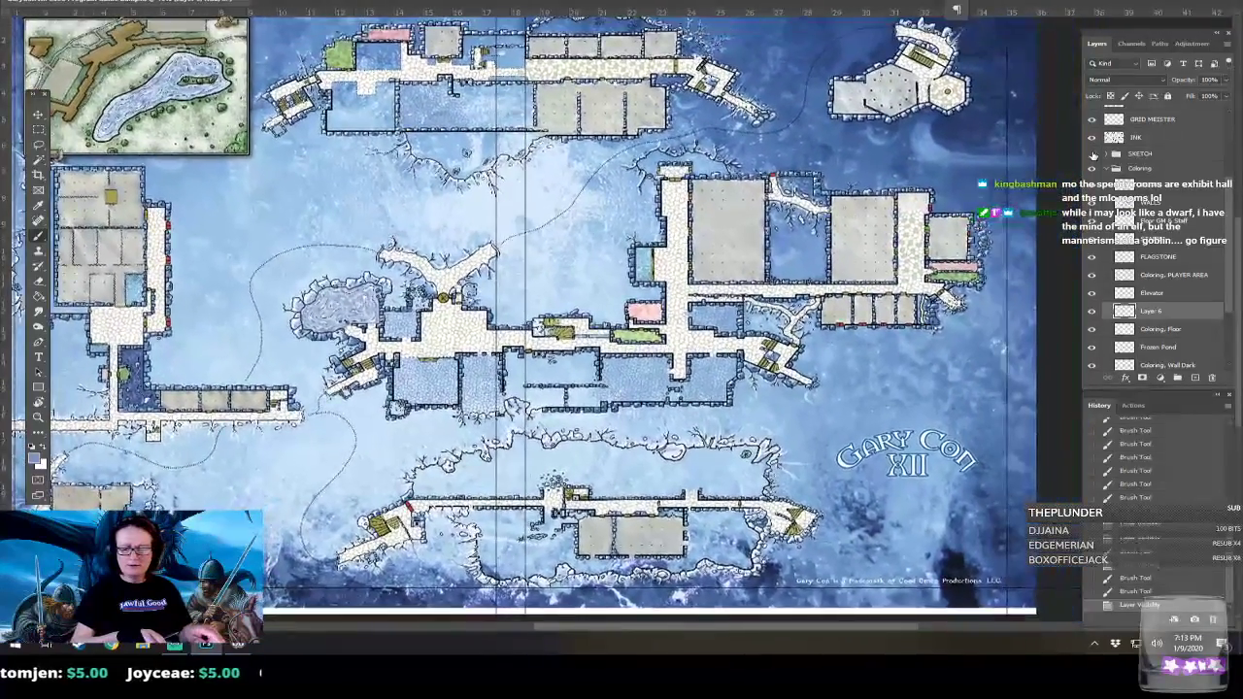
{"action": "scroll", "coordinate": [558, 321], "scroll_direction": "left", "scroll_amount": 2}
{"action": "scroll", "coordinate": [618, 476], "scroll_direction": "down", "scroll_amount": 1}
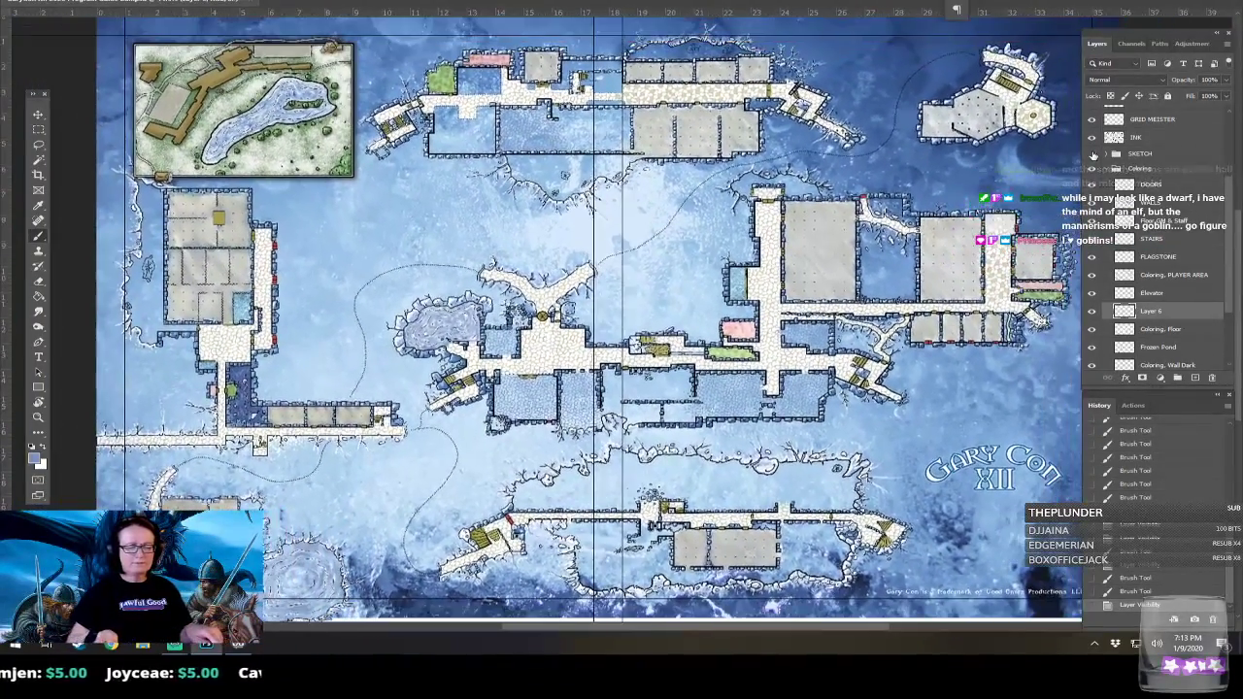
{"action": "key", "text": "ctrl+s"}
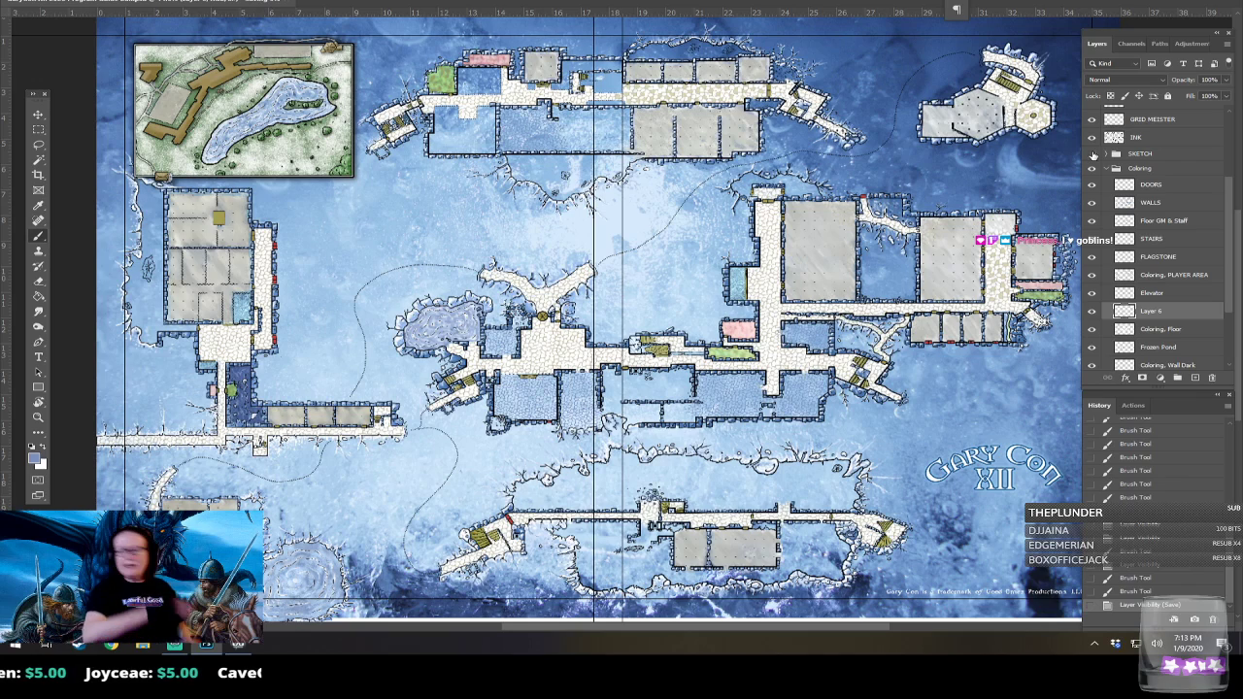
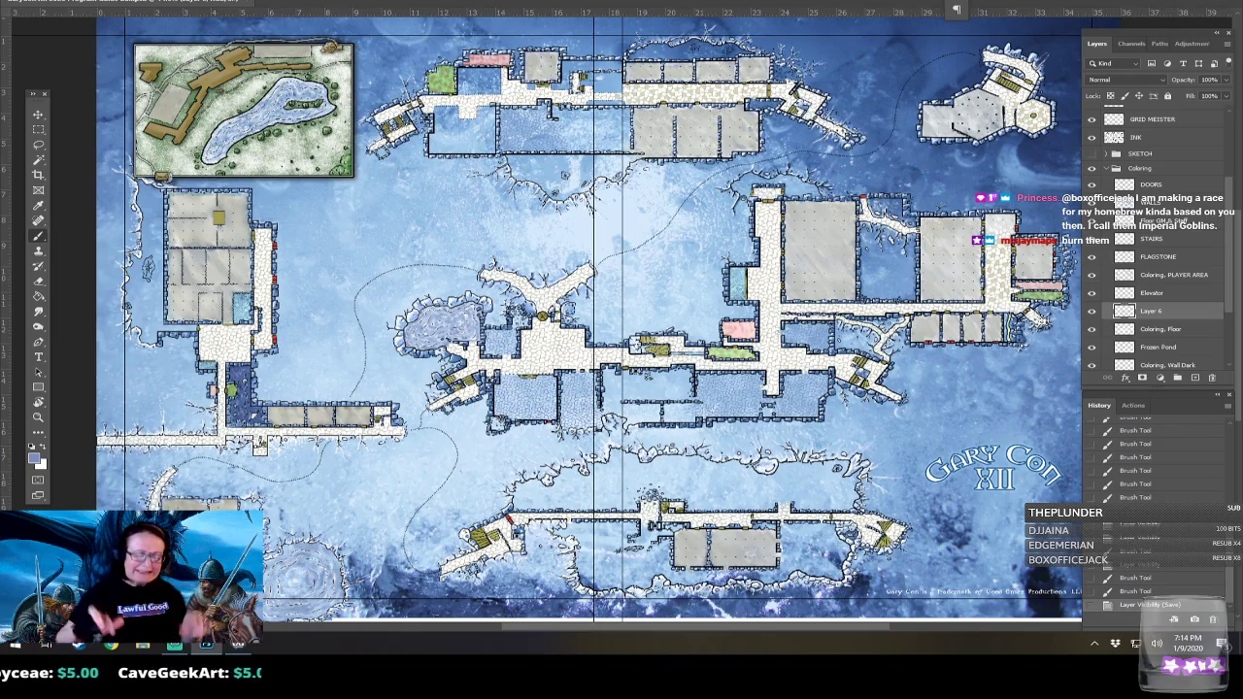
Switch the brush from the paver grout pattern to the Soft Round general brush.
{"action": "scroll", "coordinate": [800, 612], "scroll_direction": "up", "scroll_amount": 5}
{"action": "mouse_move", "coordinate": [712, 504]}
{"action": "left_mouse_down"}
{"action": "mouse_move", "coordinate": [716, 468]}
{"action": "mouse_move", "coordinate": [709, 495]}
{"action": "left_mouse_up"}
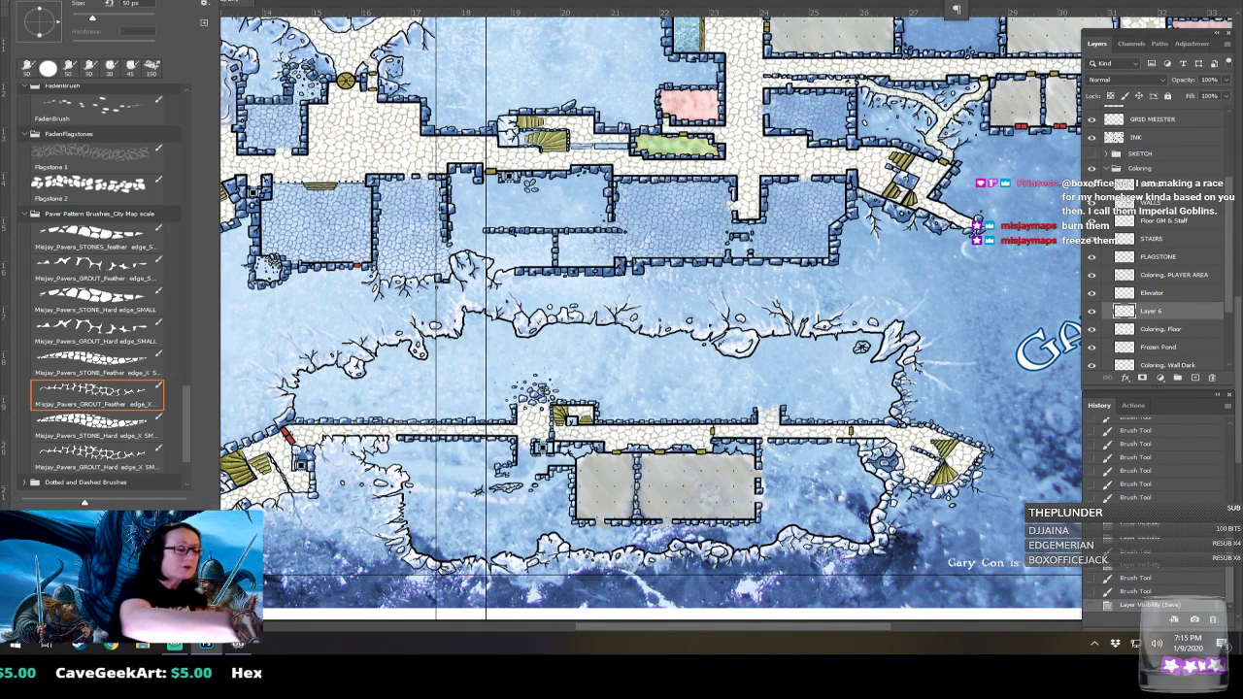
{"action": "left_click_drag", "start_coordinate": [186, 393], "coordinate": [184, 97]}
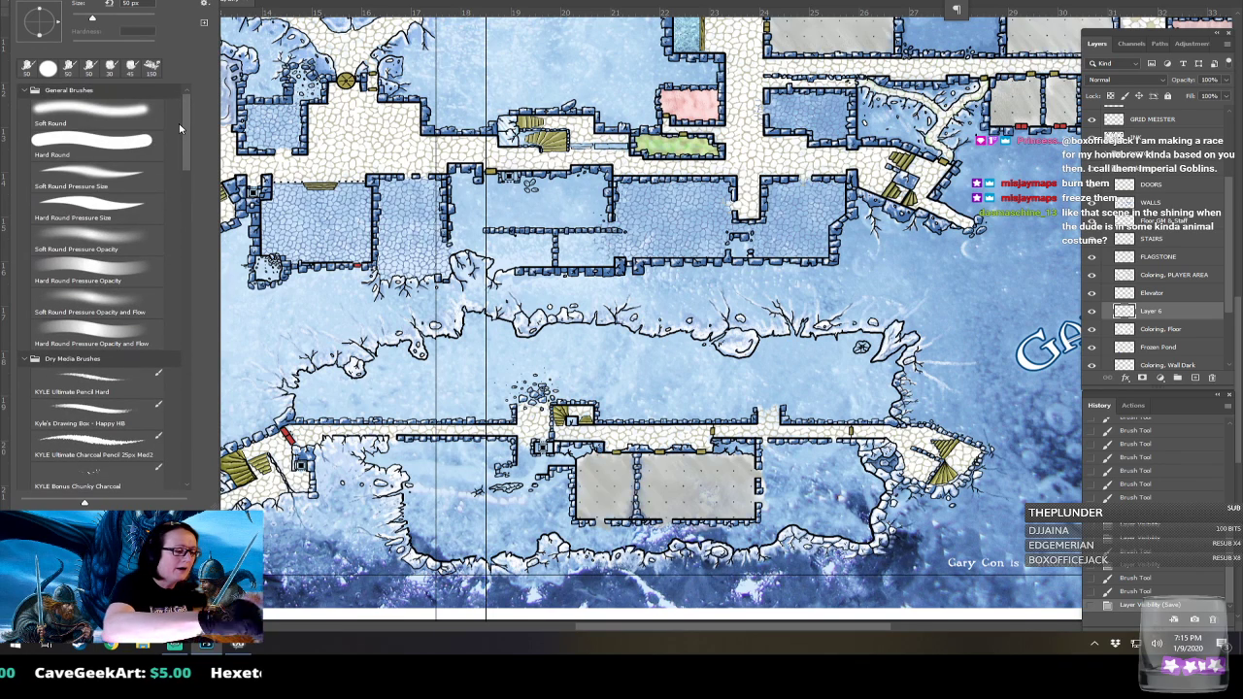
{"action": "left_click", "coordinate": [104, 116]}
{"action": "key", "text": "Return"}
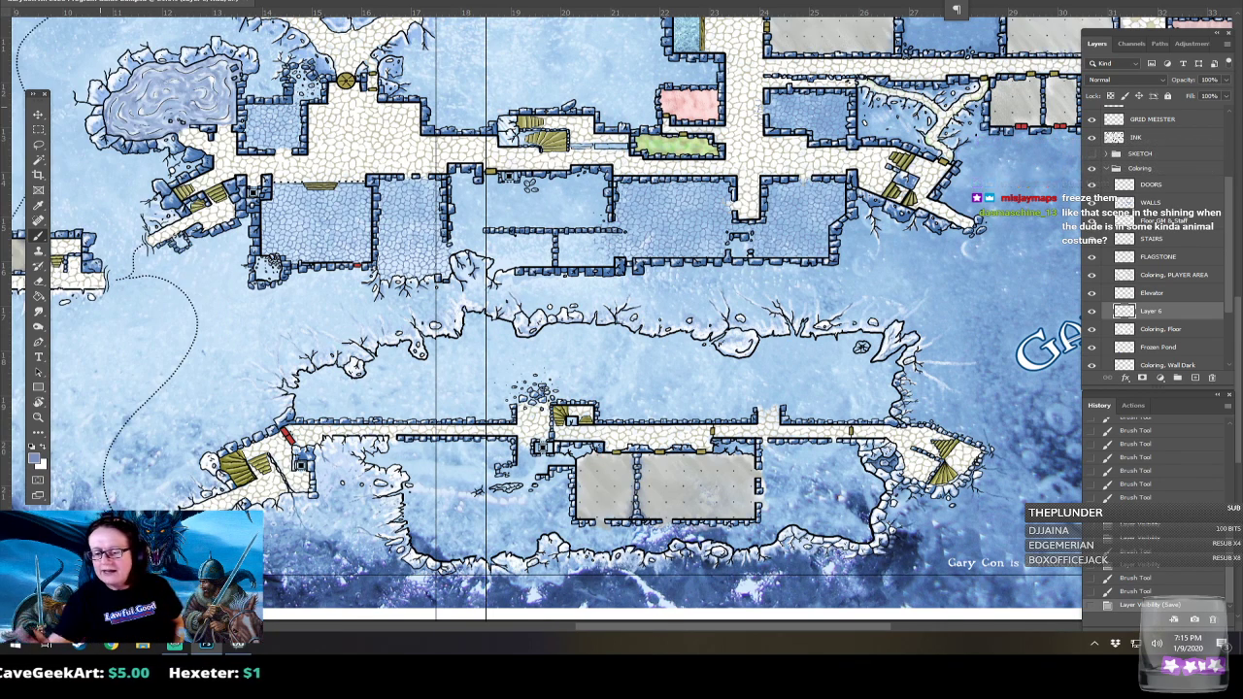
Add a new layer directly above Floor GM & Staff and name it SHADOW.
{"action": "scroll", "coordinate": [1209, 301], "scroll_direction": "up", "scroll_amount": 2}
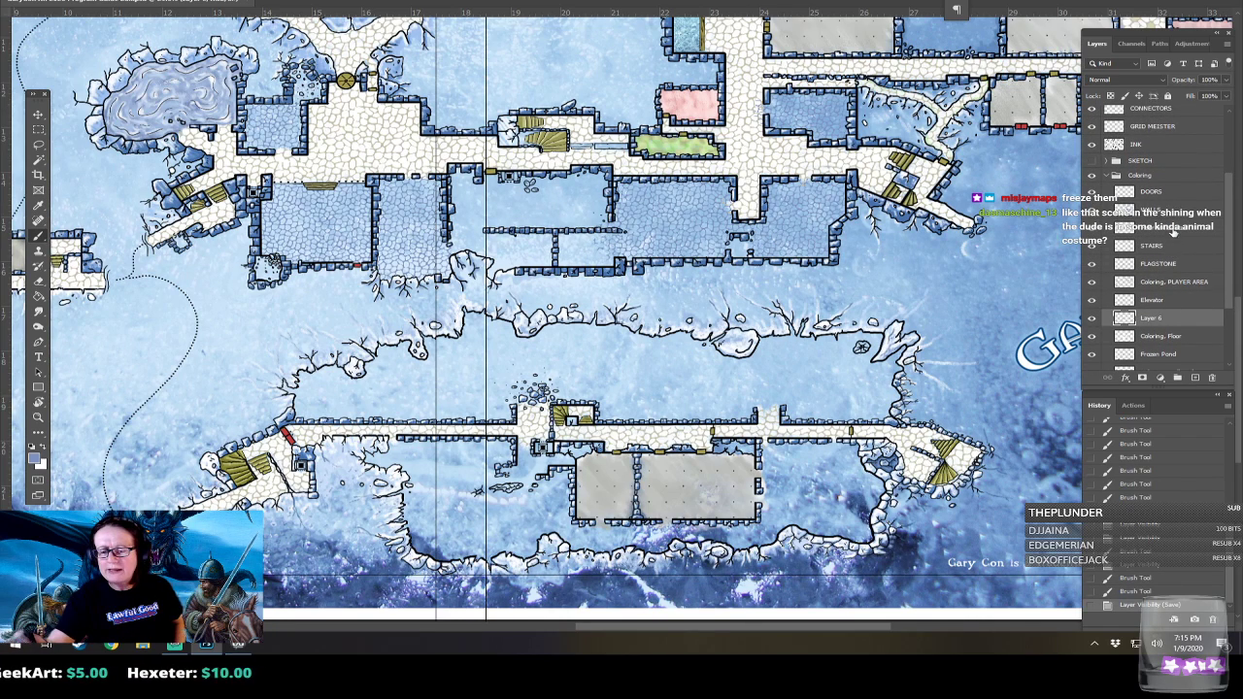
{"action": "left_click", "coordinate": [1163, 233]}
{"action": "left_click", "coordinate": [1195, 378]}
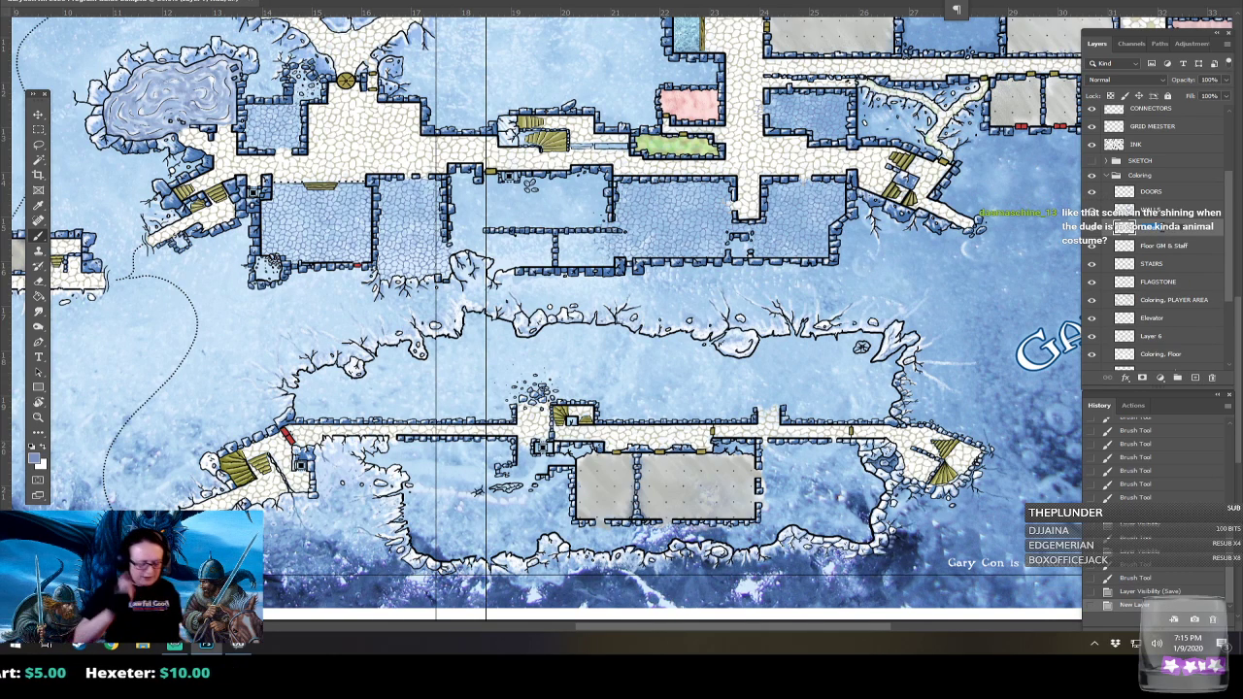
{"action": "double_click", "coordinate": [1152, 227]}
{"action": "type", "text": "SHADOW"}
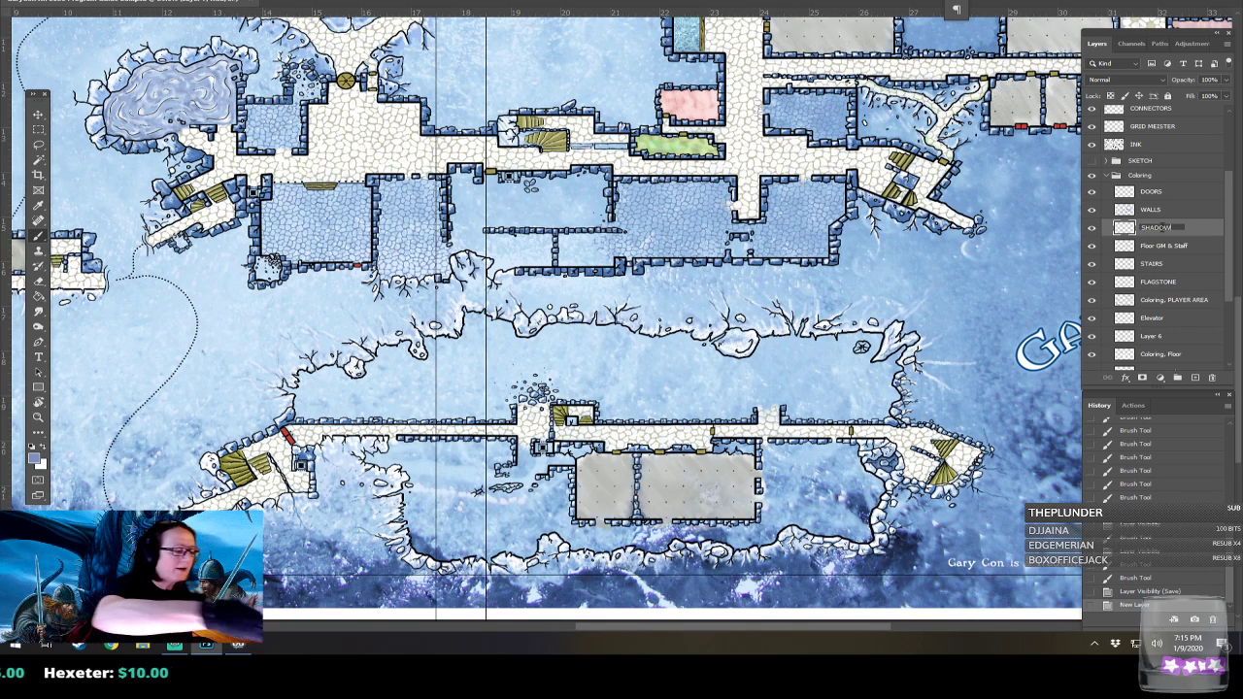
Reset the painting colours to default black and white and set the Soft Round brush size to 100 px.
{"action": "left_click", "coordinate": [32, 442]}
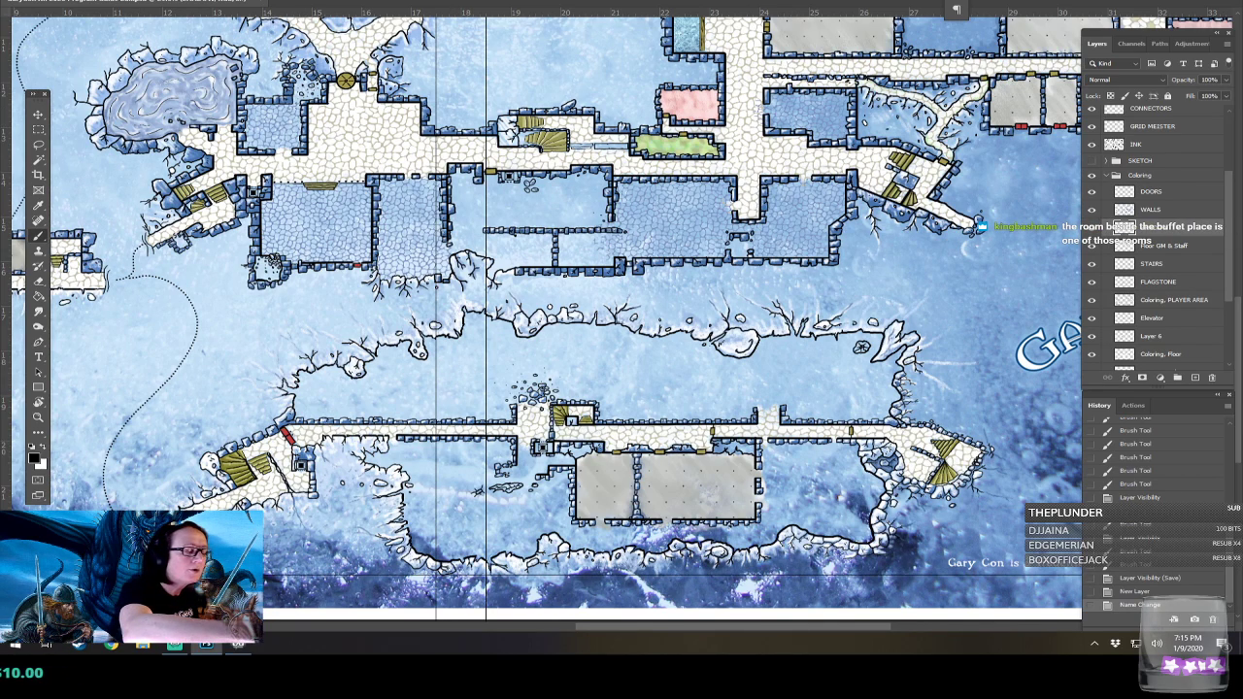
{"action": "left_click", "coordinate": [88, 6]}
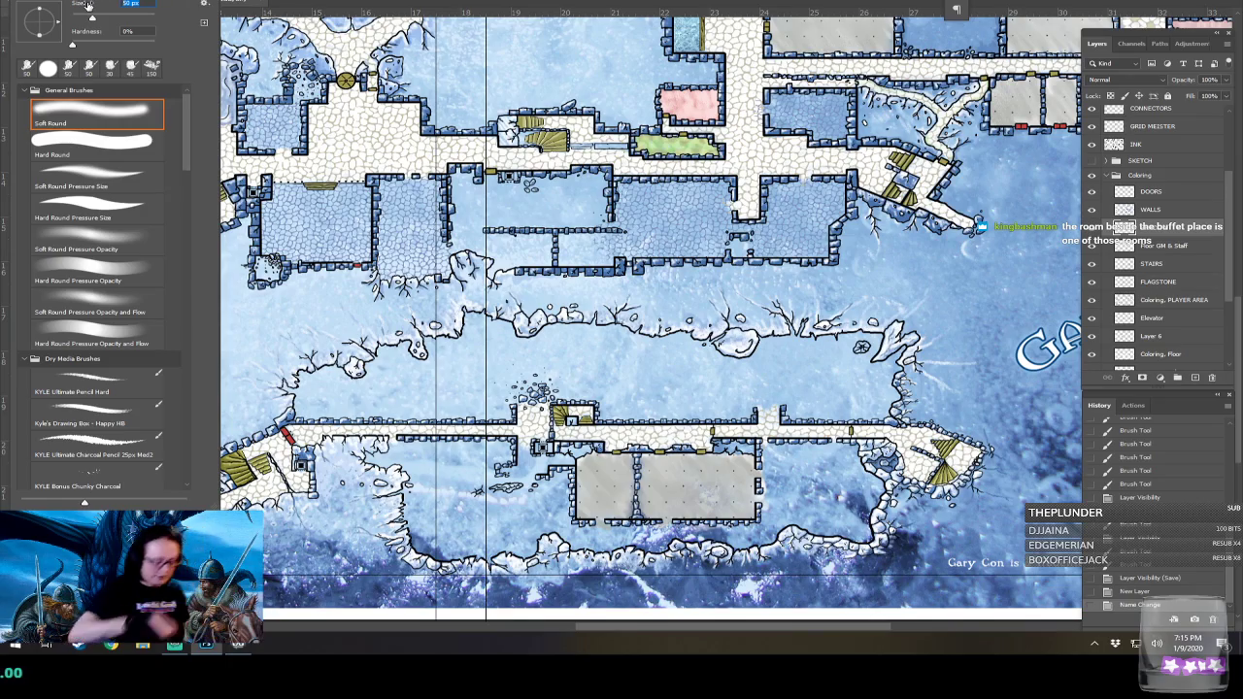
{"action": "type", "text": "100"}
{"action": "key", "text": "Return"}
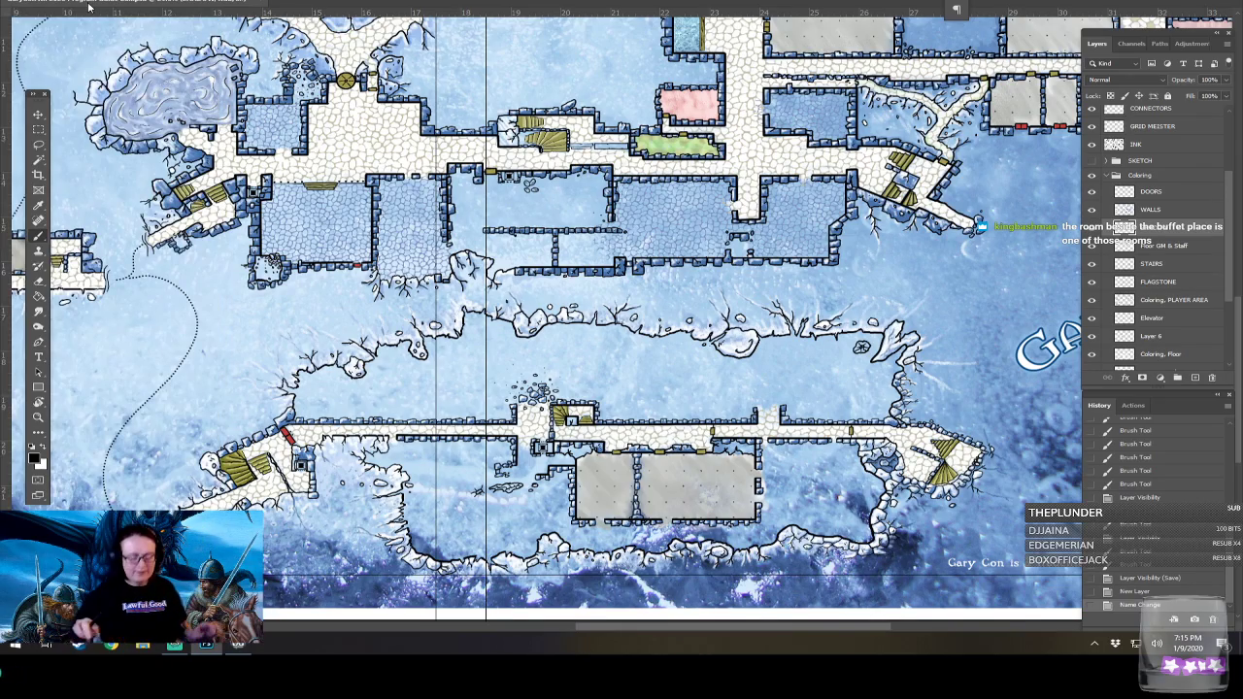
Try to paint a soft shadow along the cavern's western edge below the lowest level's corridor, and undo the strokes.
{"action": "key", "text": "ctrl+plus"}
{"action": "left_click_drag", "start_coordinate": [728, 297], "coordinate": [644, 321]}
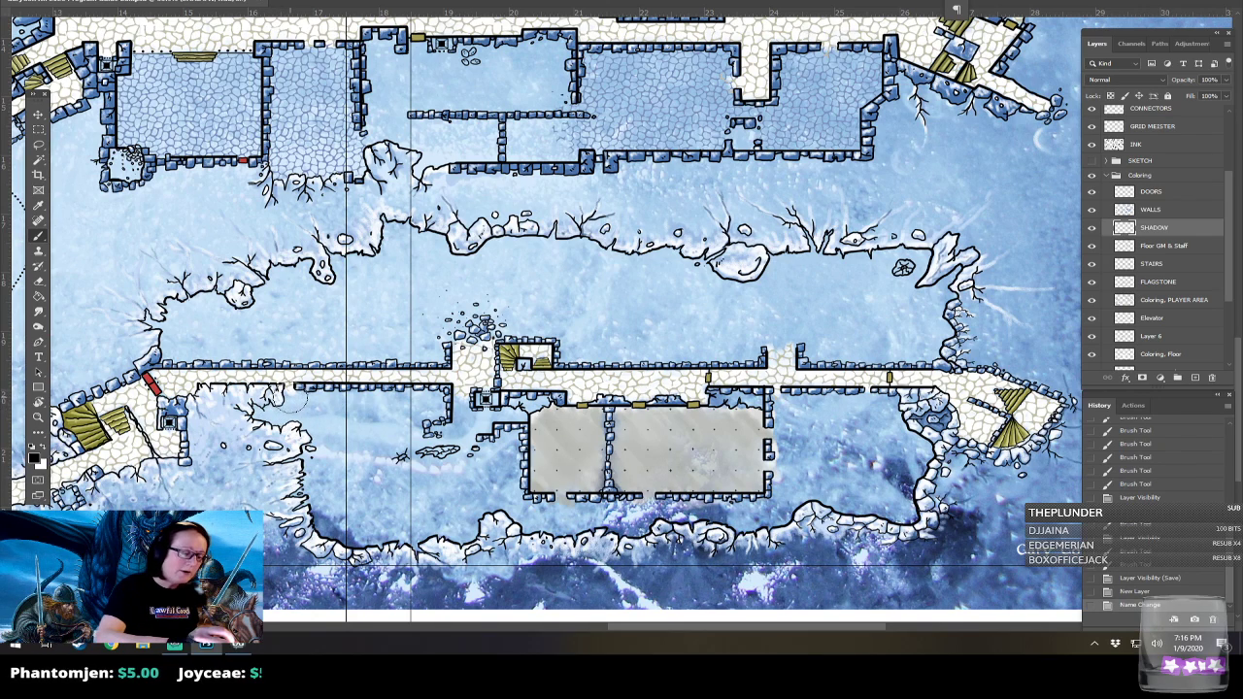
{"action": "mouse_move", "coordinate": [276, 408]}
{"action": "left_mouse_down"}
{"action": "mouse_move", "coordinate": [262, 413]}
{"action": "mouse_move", "coordinate": [286, 412]}
{"action": "left_mouse_up"}
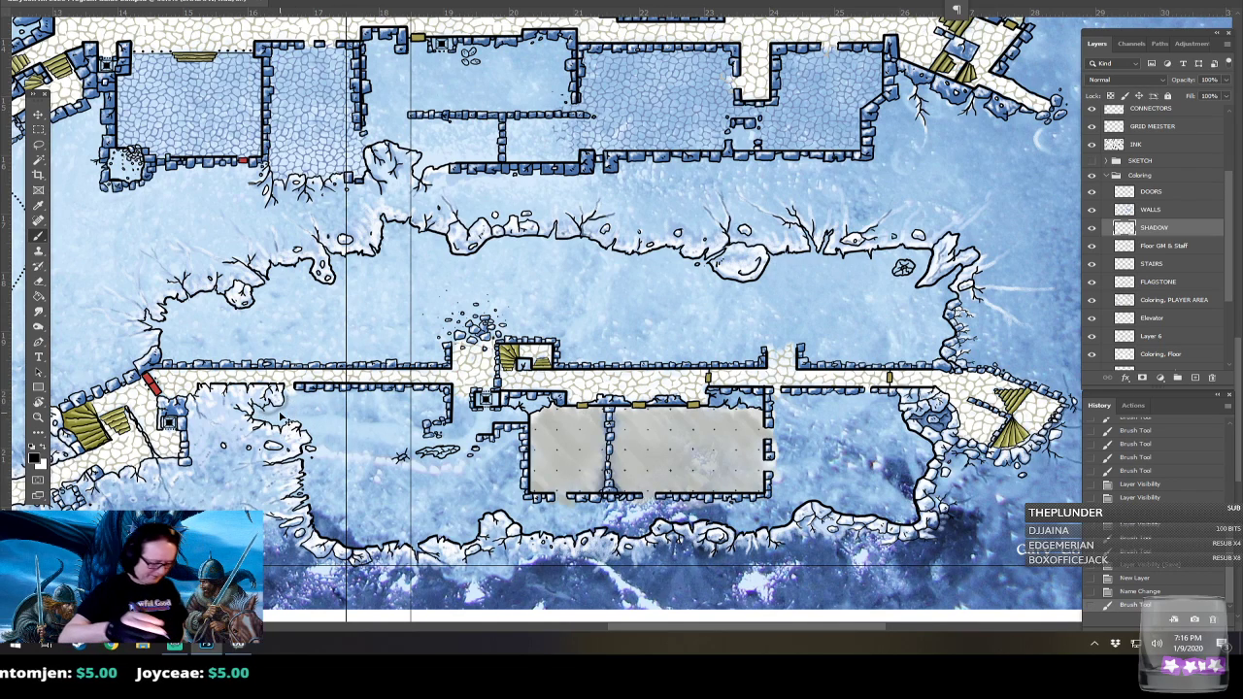
{"action": "key", "text": "ctrl+z"}
{"action": "right_click", "coordinate": [142, 18]}
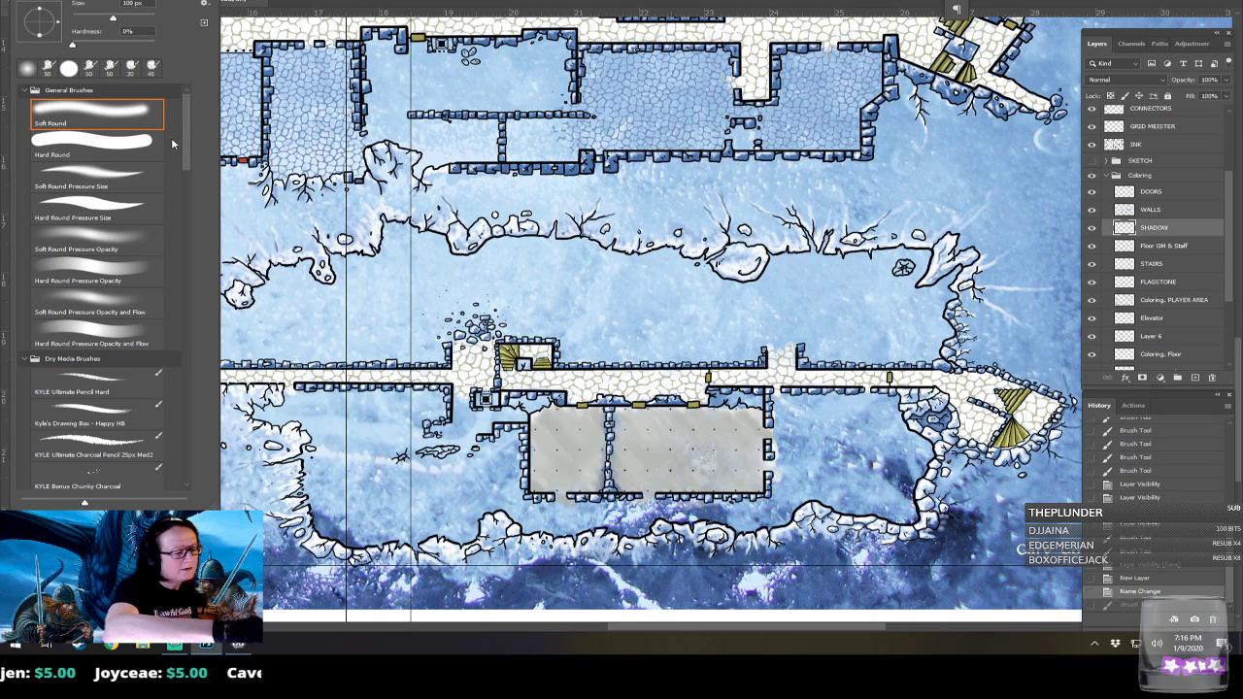
{"action": "double_click", "coordinate": [147, 189]}
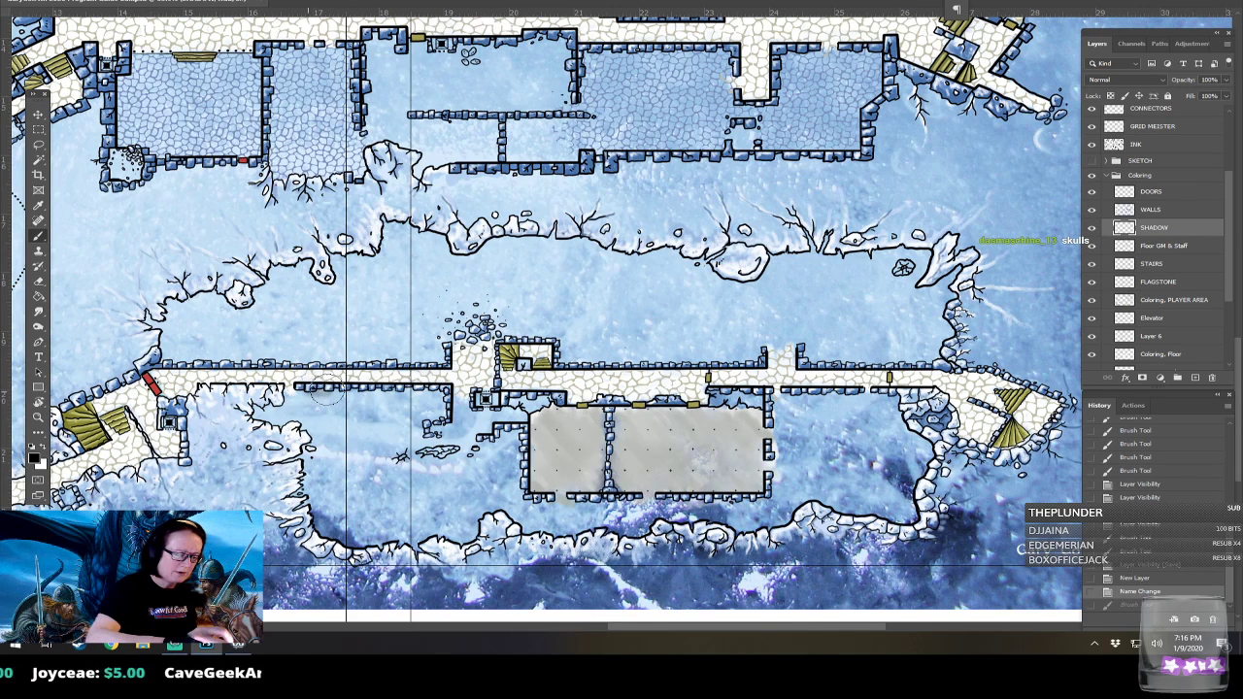
{"action": "mouse_move", "coordinate": [290, 395]}
{"action": "left_mouse_down"}
{"action": "mouse_move", "coordinate": [255, 410]}
{"action": "mouse_move", "coordinate": [301, 425]}
{"action": "mouse_move", "coordinate": [296, 485]}
{"action": "mouse_move", "coordinate": [309, 484]}
{"action": "left_mouse_up"}
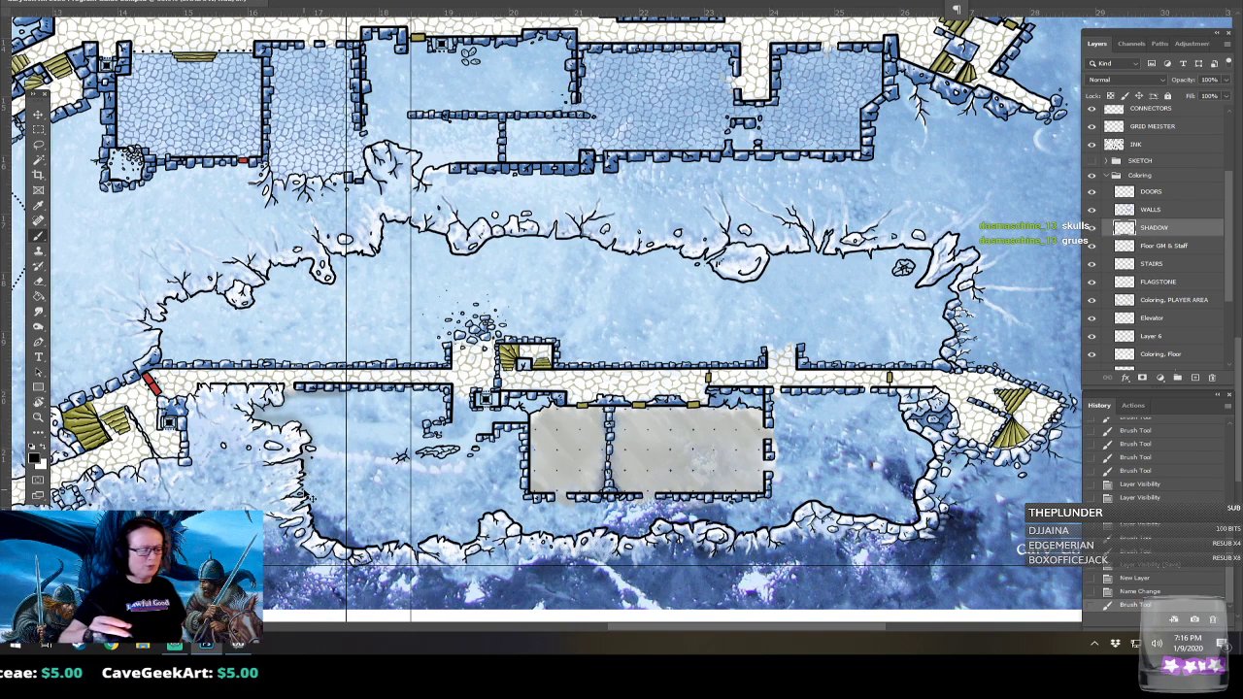
{"action": "key", "text": "ctrl+z"}
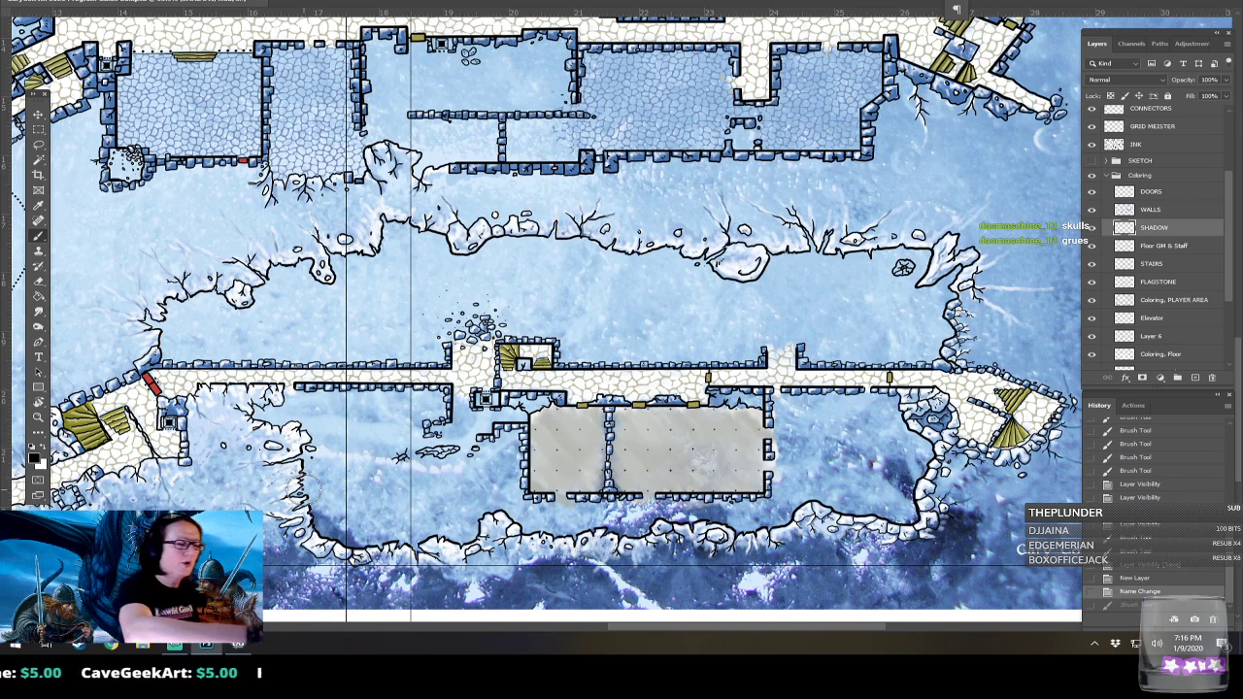
Recheck the brush presets and keep the 100 px Soft Round brush selected for the shadow.
{"action": "left_click", "coordinate": [61, 2]}
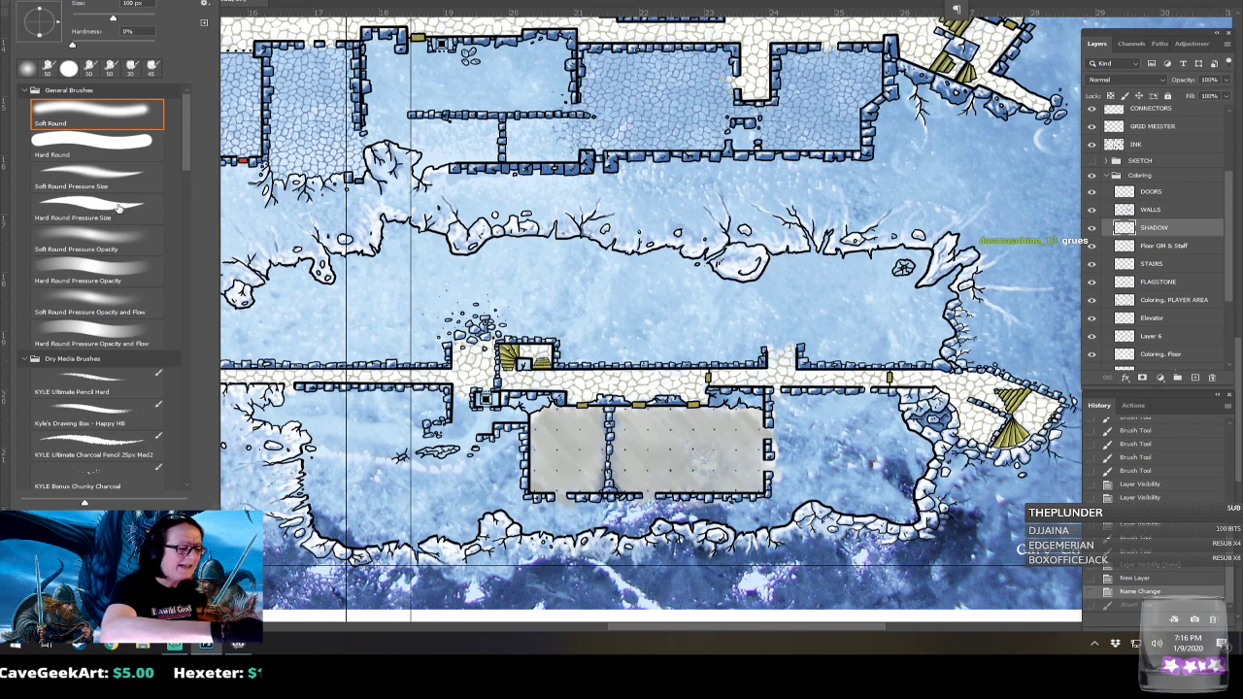
{"action": "left_click", "coordinate": [120, 237]}
{"action": "left_click", "coordinate": [143, 115]}
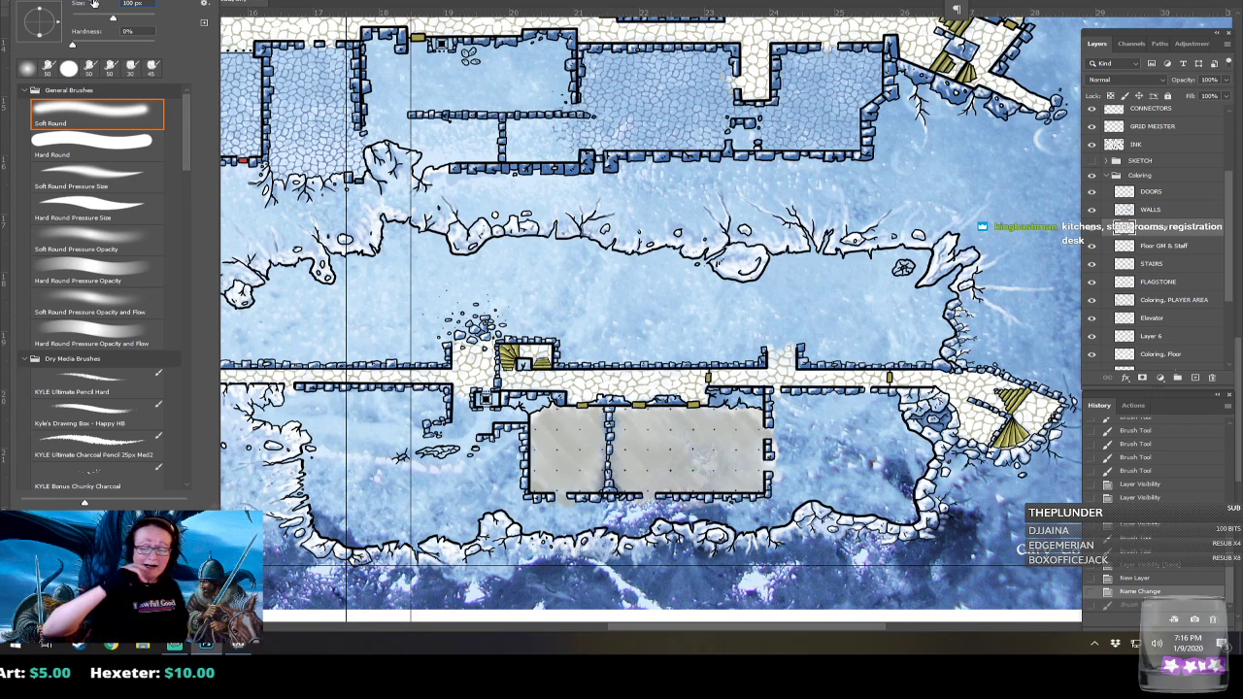
{"action": "key", "text": "Return"}
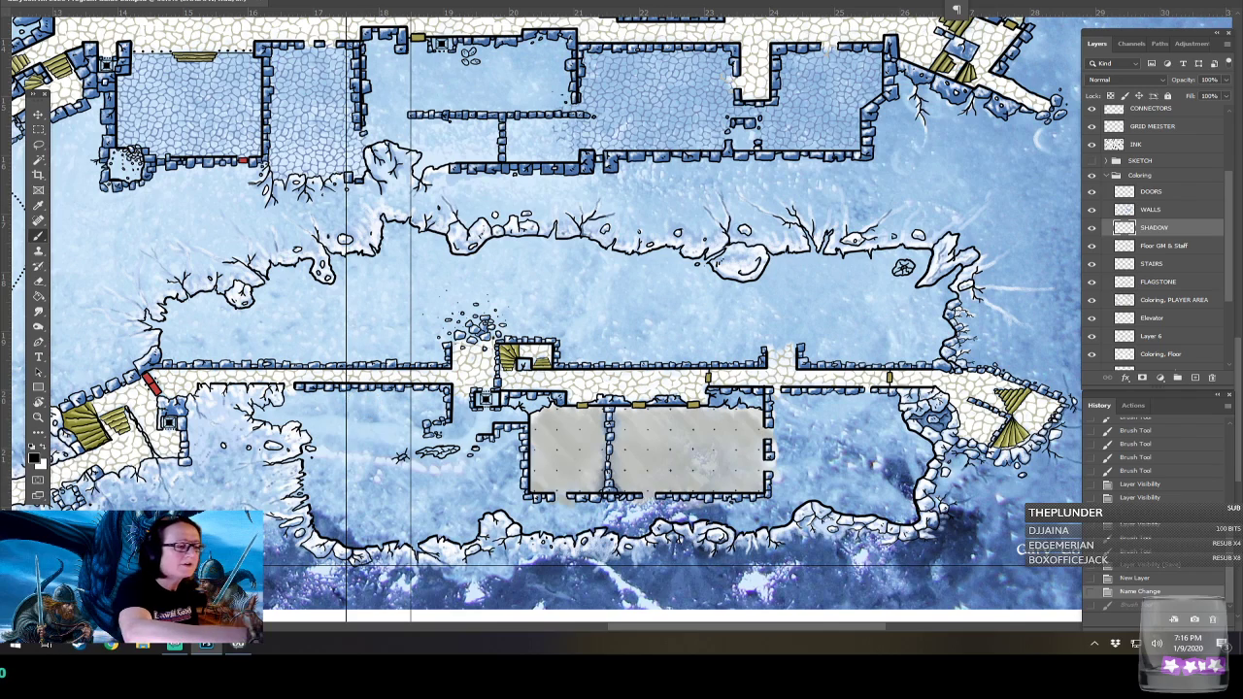
{"action": "left_click", "coordinate": [95, 1]}
{"action": "left_click", "coordinate": [98, 1]}
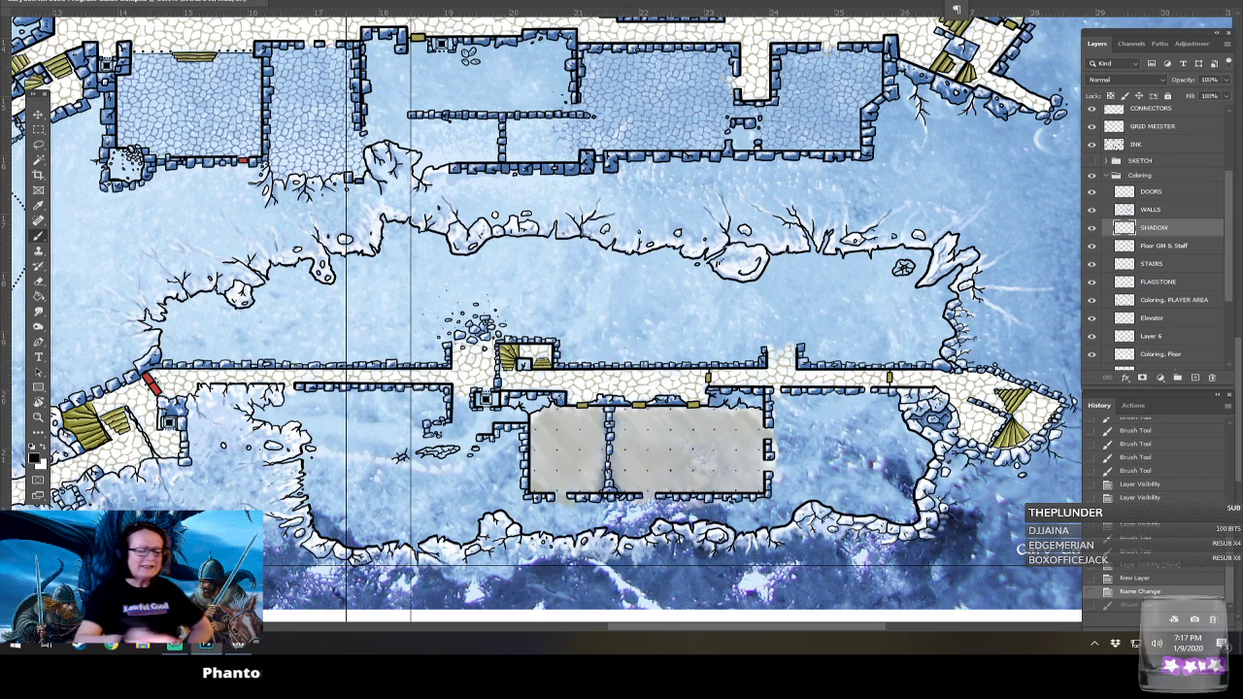
Brush overlapping soft black strokes on the SHADOW layer in the open cavern west of the lowest level's two grey rooms.
{"action": "left_click_drag", "start_coordinate": [352, 449], "coordinate": [406, 490]}
{"action": "left_click_drag", "start_coordinate": [365, 433], "coordinate": [394, 482]}
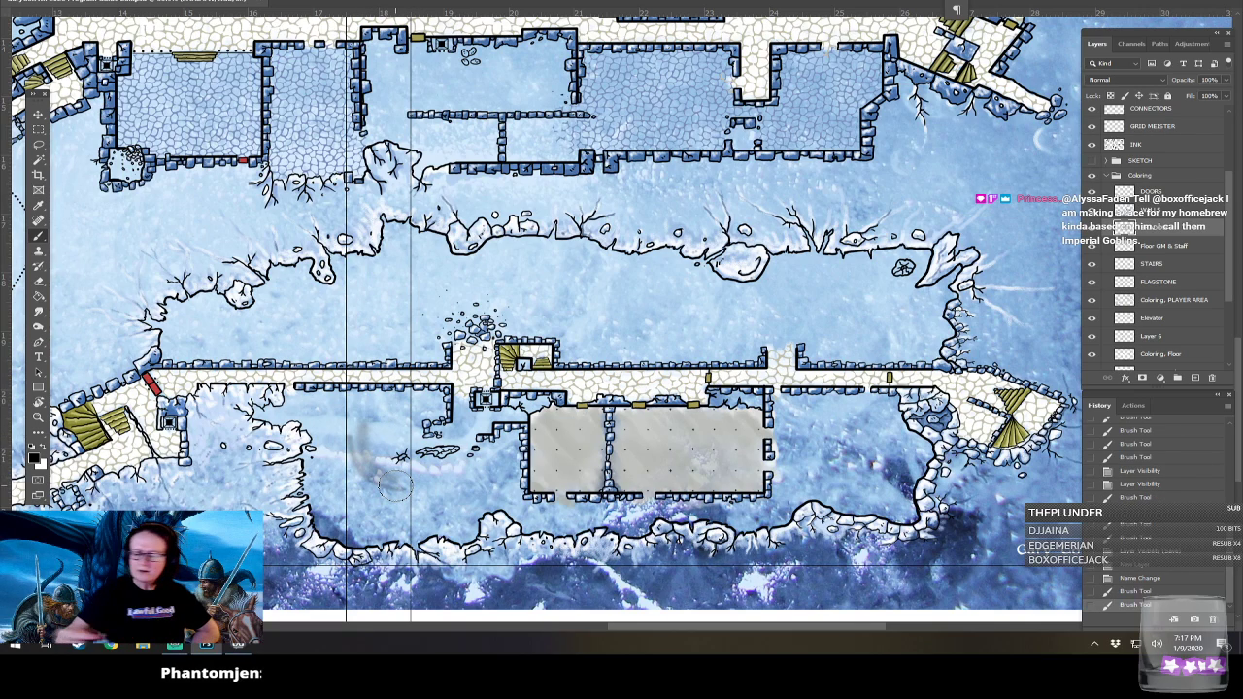
{"action": "mouse_move", "coordinate": [348, 431]}
{"action": "left_mouse_down"}
{"action": "mouse_move", "coordinate": [355, 472]}
{"action": "mouse_move", "coordinate": [382, 486]}
{"action": "mouse_move", "coordinate": [360, 428]}
{"action": "mouse_move", "coordinate": [389, 492]}
{"action": "left_mouse_up"}
{"action": "left_click_drag", "start_coordinate": [344, 452], "coordinate": [386, 505]}
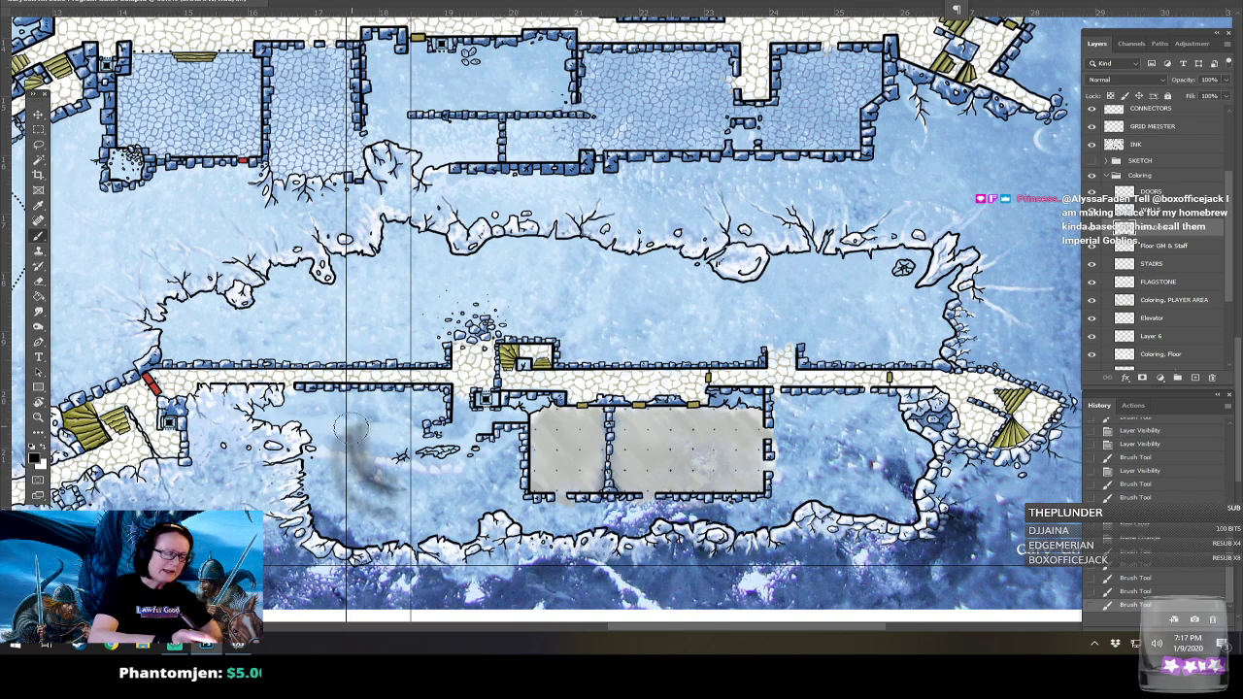
Erase the black test strokes in the open cavern west of the two grey rooms and recheck the brush presets.
{"action": "left_click_drag", "start_coordinate": [351, 429], "coordinate": [386, 494]}
{"action": "mouse_move", "coordinate": [348, 425]}
{"action": "left_mouse_down"}
{"action": "mouse_move", "coordinate": [331, 479]}
{"action": "mouse_move", "coordinate": [343, 418]}
{"action": "mouse_move", "coordinate": [341, 506]}
{"action": "mouse_move", "coordinate": [362, 461]}
{"action": "mouse_move", "coordinate": [379, 518]}
{"action": "mouse_move", "coordinate": [373, 474]}
{"action": "left_mouse_up"}
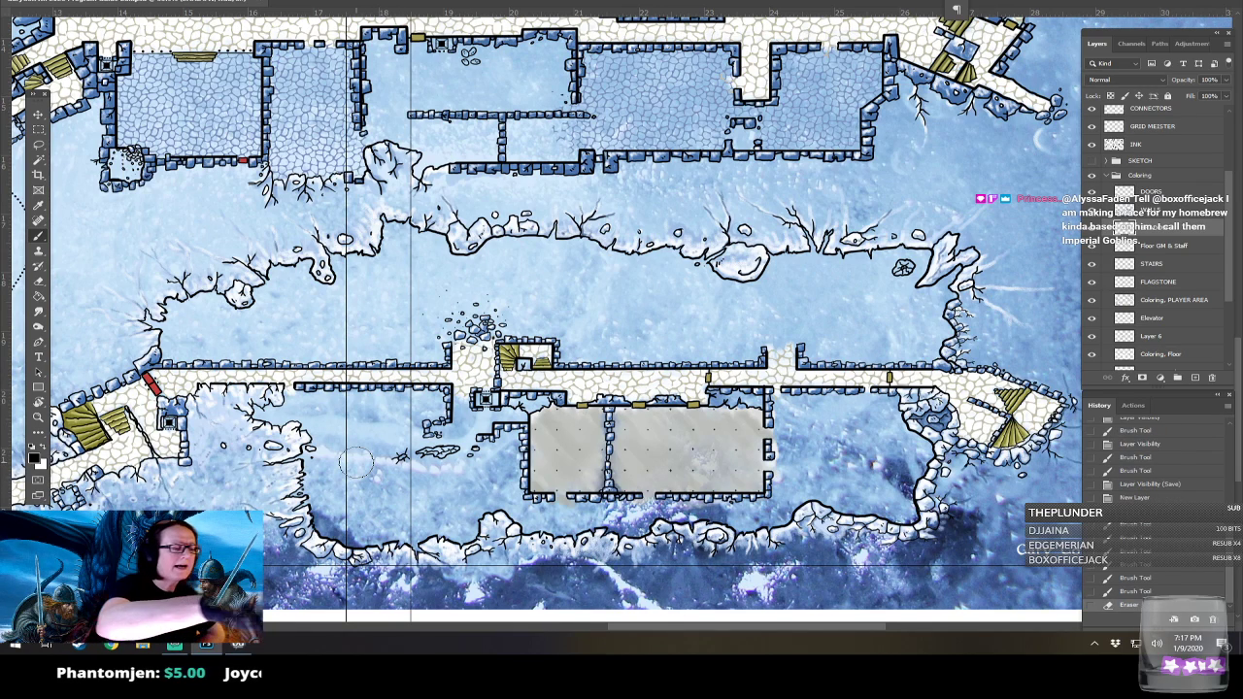
{"action": "left_click", "coordinate": [27, 2]}
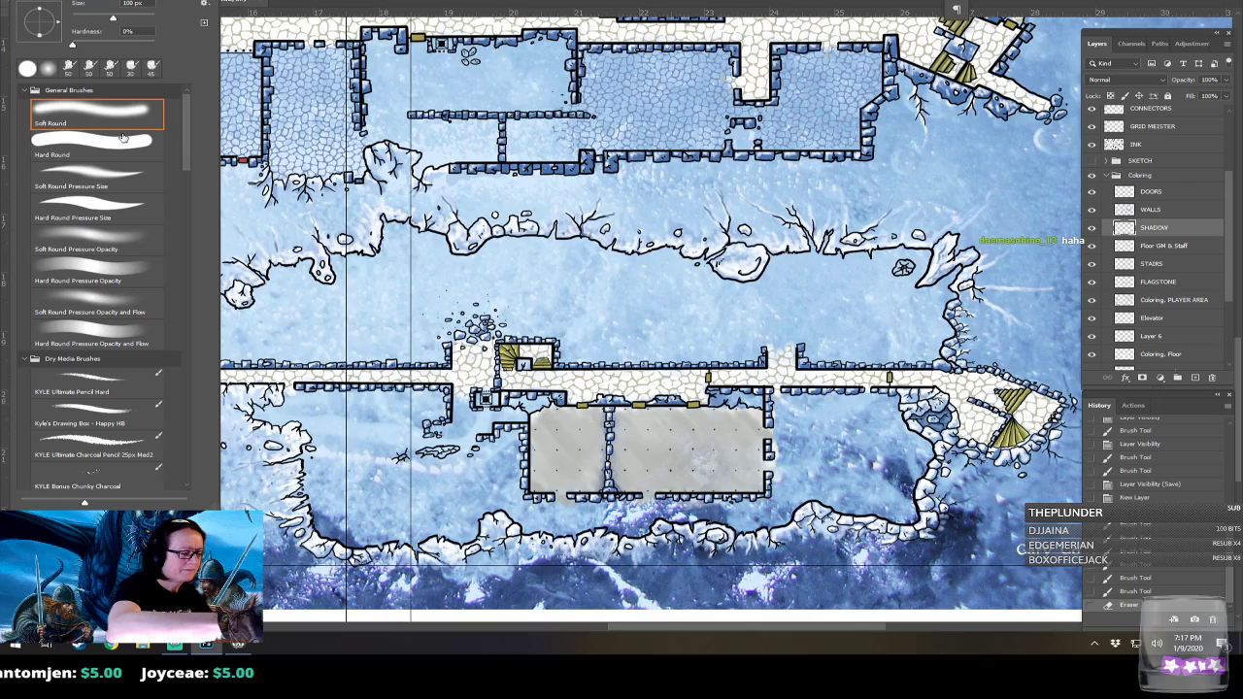
{"action": "double_click", "coordinate": [104, 280]}
Try a soft black shadow on the SHADOW layer along the lowest cavern's walls and around the two grey rooms.
{"action": "left_click_drag", "start_coordinate": [409, 493], "coordinate": [664, 469]}
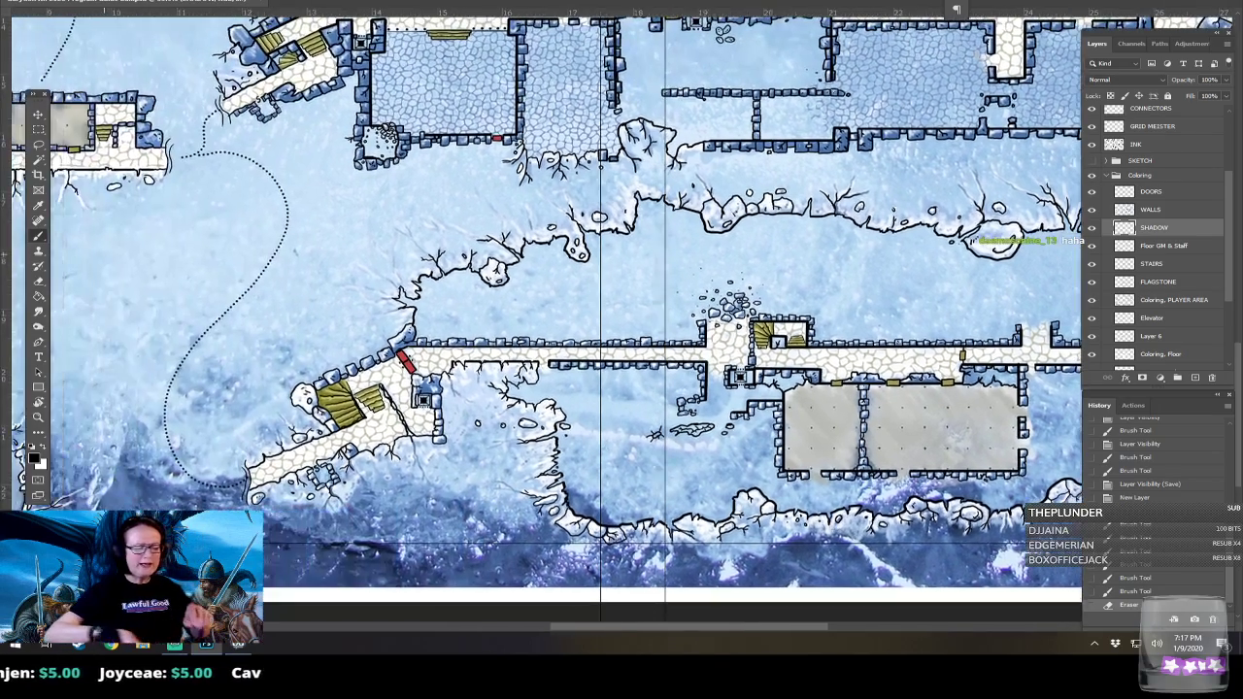
{"action": "scroll", "coordinate": [664, 469], "scroll_direction": "up", "scroll_amount": 5}
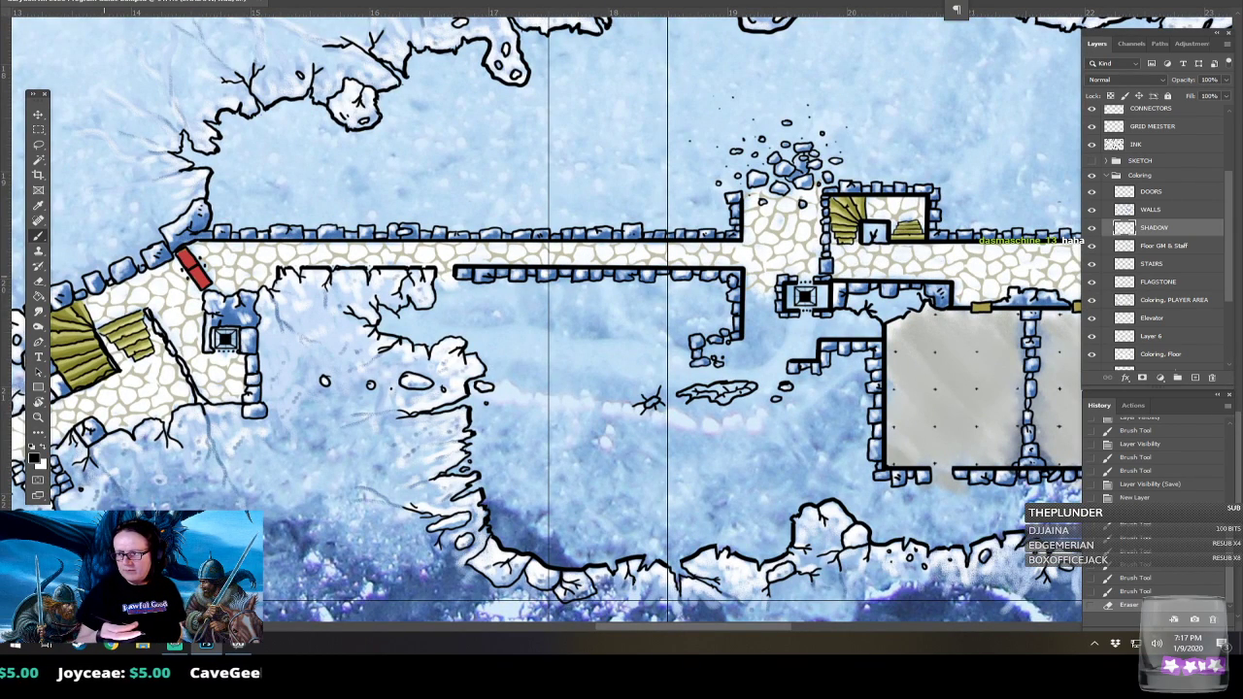
{"action": "scroll", "coordinate": [559, 319], "scroll_direction": "down", "scroll_amount": 1}
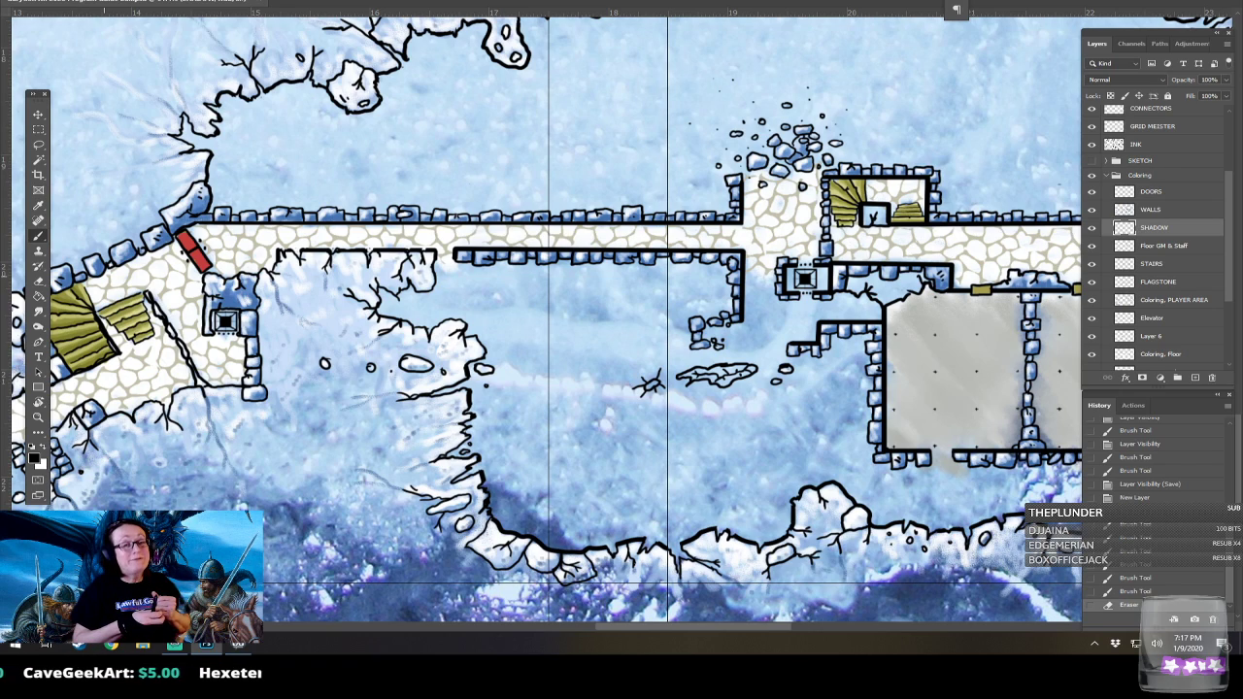
{"action": "left_click_drag", "start_coordinate": [622, 321], "coordinate": [618, 353]}
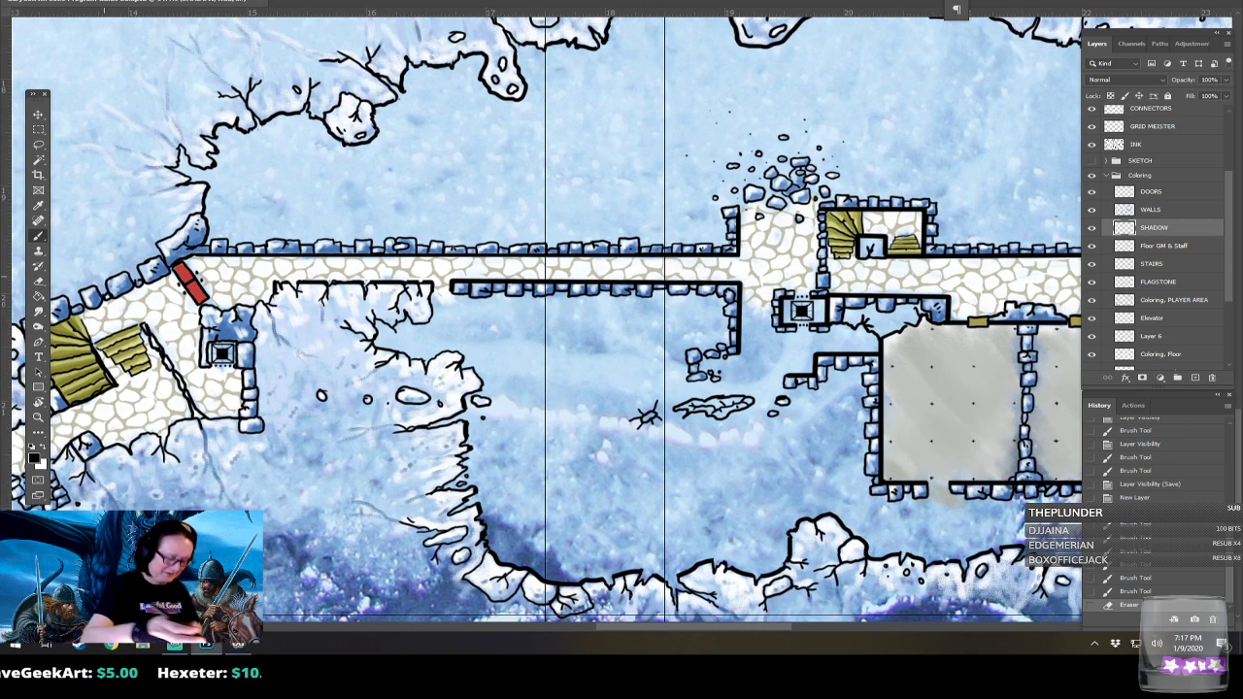
{"action": "mouse_move", "coordinate": [435, 277]}
{"action": "left_mouse_down"}
{"action": "mouse_move", "coordinate": [428, 325]}
{"action": "mouse_move", "coordinate": [381, 328]}
{"action": "mouse_move", "coordinate": [382, 346]}
{"action": "mouse_move", "coordinate": [470, 354]}
{"action": "mouse_move", "coordinate": [481, 400]}
{"action": "mouse_move", "coordinate": [444, 423]}
{"action": "mouse_move", "coordinate": [473, 439]}
{"action": "mouse_move", "coordinate": [456, 482]}
{"action": "mouse_move", "coordinate": [479, 500]}
{"action": "mouse_move", "coordinate": [459, 513]}
{"action": "mouse_move", "coordinate": [488, 519]}
{"action": "mouse_move", "coordinate": [518, 559]}
{"action": "mouse_move", "coordinate": [685, 579]}
{"action": "mouse_move", "coordinate": [705, 563]}
{"action": "mouse_move", "coordinate": [790, 558]}
{"action": "mouse_move", "coordinate": [812, 516]}
{"action": "mouse_move", "coordinate": [846, 518]}
{"action": "mouse_move", "coordinate": [878, 547]}
{"action": "mouse_move", "coordinate": [947, 559]}
{"action": "mouse_move", "coordinate": [653, 519]}
{"action": "mouse_move", "coordinate": [736, 525]}
{"action": "mouse_move", "coordinate": [791, 497]}
{"action": "mouse_move", "coordinate": [874, 500]}
{"action": "mouse_move", "coordinate": [891, 452]}
{"action": "mouse_move", "coordinate": [856, 388]}
{"action": "mouse_move", "coordinate": [738, 393]}
{"action": "mouse_move", "coordinate": [738, 493]}
{"action": "mouse_move", "coordinate": [626, 496]}
{"action": "left_mouse_up"}
{"action": "key", "text": "e"}
{"action": "mouse_move", "coordinate": [735, 478]}
{"action": "left_mouse_down"}
{"action": "mouse_move", "coordinate": [703, 496]}
{"action": "mouse_move", "coordinate": [527, 494]}
{"action": "mouse_move", "coordinate": [592, 497]}
{"action": "mouse_move", "coordinate": [563, 492]}
{"action": "mouse_move", "coordinate": [525, 510]}
{"action": "mouse_move", "coordinate": [501, 494]}
{"action": "mouse_move", "coordinate": [474, 499]}
{"action": "mouse_move", "coordinate": [501, 492]}
{"action": "mouse_move", "coordinate": [473, 500]}
{"action": "mouse_move", "coordinate": [463, 479]}
{"action": "mouse_move", "coordinate": [478, 440]}
{"action": "mouse_move", "coordinate": [429, 438]}
{"action": "left_mouse_up"}
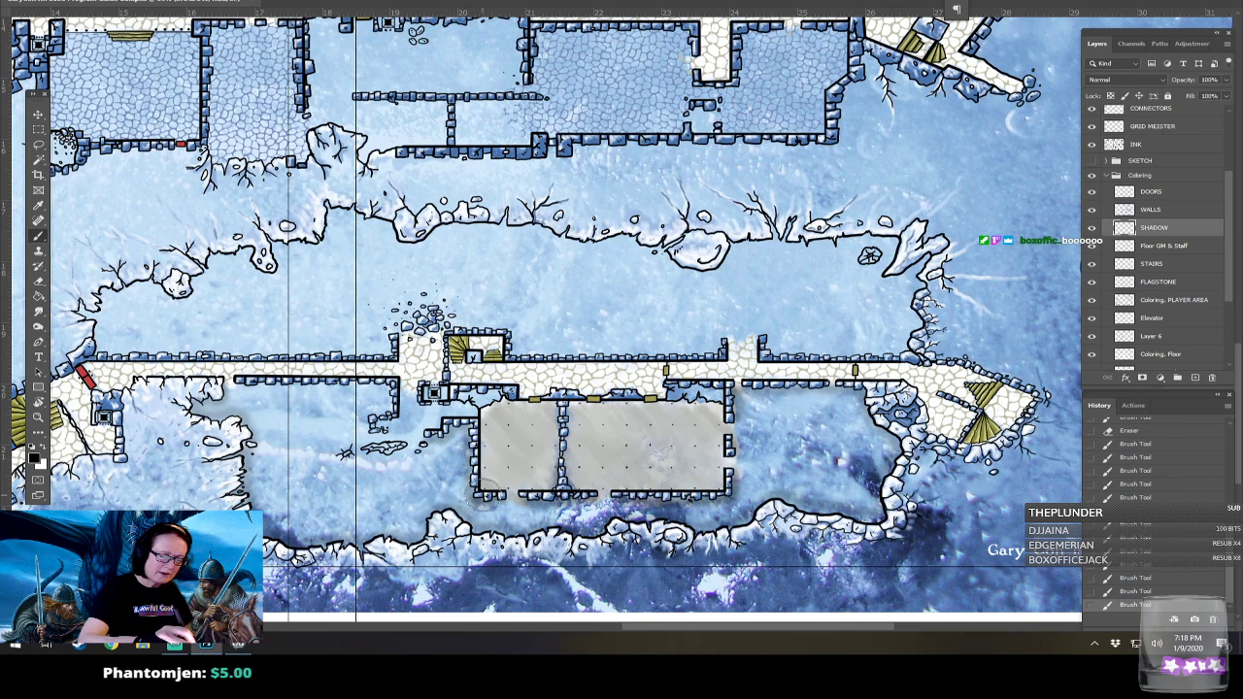
{"action": "mouse_move", "coordinate": [499, 497]}
{"action": "left_mouse_down"}
{"action": "mouse_move", "coordinate": [469, 496]}
{"action": "mouse_move", "coordinate": [471, 438]}
{"action": "mouse_move", "coordinate": [394, 456]}
{"action": "mouse_move", "coordinate": [402, 416]}
{"action": "mouse_move", "coordinate": [372, 434]}
{"action": "mouse_move", "coordinate": [362, 420]}
{"action": "mouse_move", "coordinate": [387, 407]}
{"action": "mouse_move", "coordinate": [380, 384]}
{"action": "mouse_move", "coordinate": [241, 384]}
{"action": "left_mouse_up"}
{"action": "mouse_move", "coordinate": [378, 402]}
{"action": "left_mouse_down"}
{"action": "mouse_move", "coordinate": [387, 427]}
{"action": "mouse_move", "coordinate": [365, 425]}
{"action": "mouse_move", "coordinate": [390, 390]}
{"action": "mouse_move", "coordinate": [251, 387]}
{"action": "mouse_move", "coordinate": [189, 409]}
{"action": "mouse_move", "coordinate": [244, 418]}
{"action": "mouse_move", "coordinate": [245, 472]}
{"action": "mouse_move", "coordinate": [261, 497]}
{"action": "left_mouse_up"}
{"action": "mouse_move", "coordinate": [270, 540]}
{"action": "left_mouse_down"}
{"action": "mouse_move", "coordinate": [375, 546]}
{"action": "mouse_move", "coordinate": [423, 535]}
{"action": "mouse_move", "coordinate": [439, 514]}
{"action": "mouse_move", "coordinate": [515, 530]}
{"action": "mouse_move", "coordinate": [733, 525]}
{"action": "mouse_move", "coordinate": [769, 500]}
{"action": "mouse_move", "coordinate": [862, 517]}
{"action": "mouse_move", "coordinate": [894, 452]}
{"action": "mouse_move", "coordinate": [844, 387]}
{"action": "mouse_move", "coordinate": [748, 385]}
{"action": "mouse_move", "coordinate": [728, 478]}
{"action": "mouse_move", "coordinate": [743, 447]}
{"action": "left_mouse_up"}
Set the Soft Round brush size to 200 px.
{"action": "scroll", "coordinate": [738, 448], "scroll_direction": "down", "scroll_amount": 3}
{"action": "scroll", "coordinate": [738, 449], "scroll_direction": "down", "scroll_amount": 4}
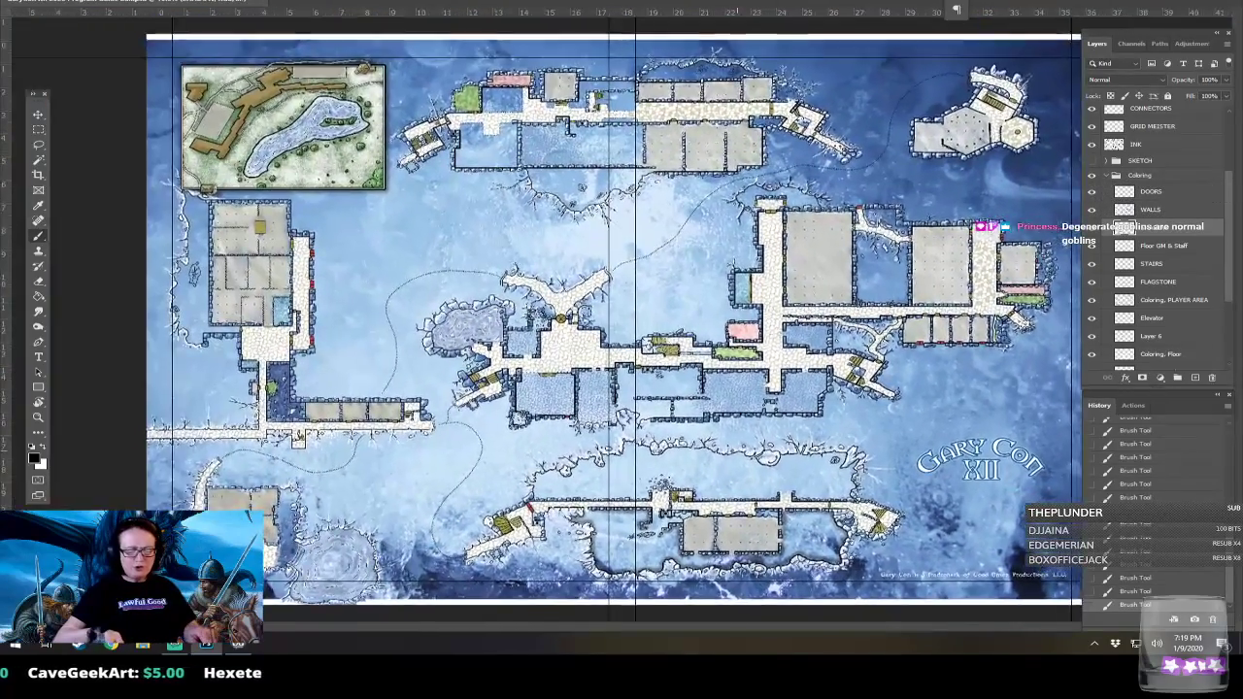
{"action": "scroll", "coordinate": [738, 449], "scroll_direction": "down", "scroll_amount": 3}
{"action": "scroll", "coordinate": [738, 449], "scroll_direction": "up", "scroll_amount": 4}
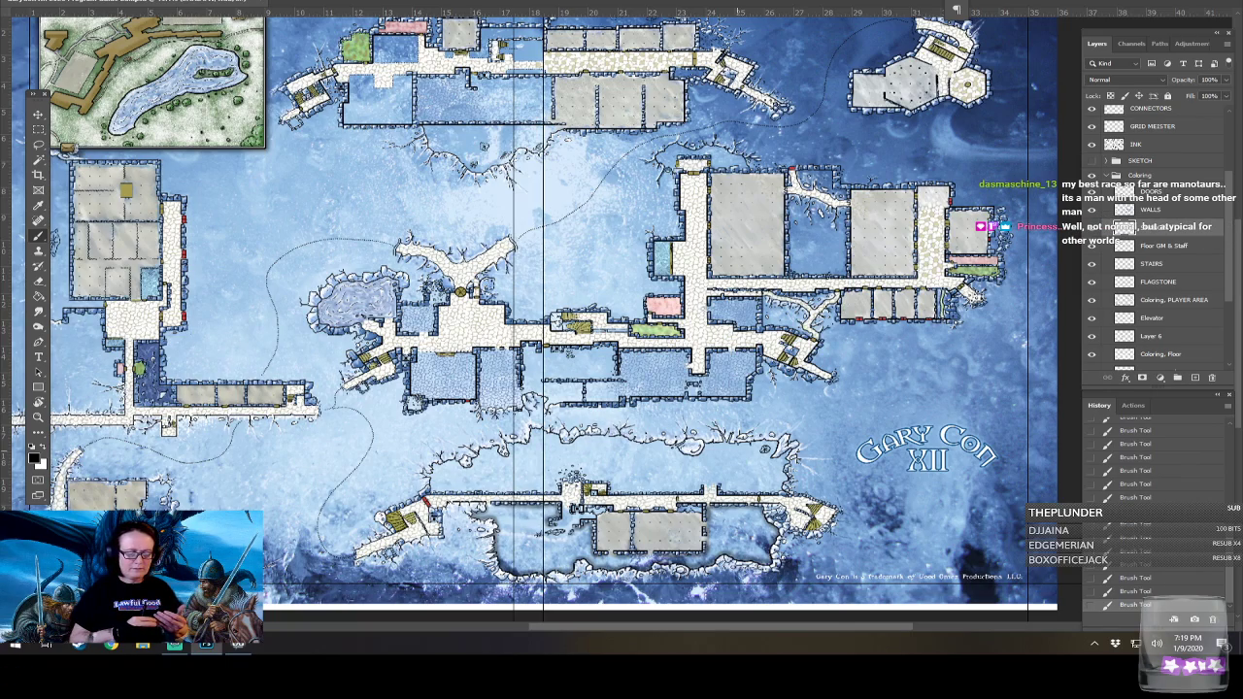
{"action": "scroll", "coordinate": [666, 451], "scroll_direction": "up", "scroll_amount": 4}
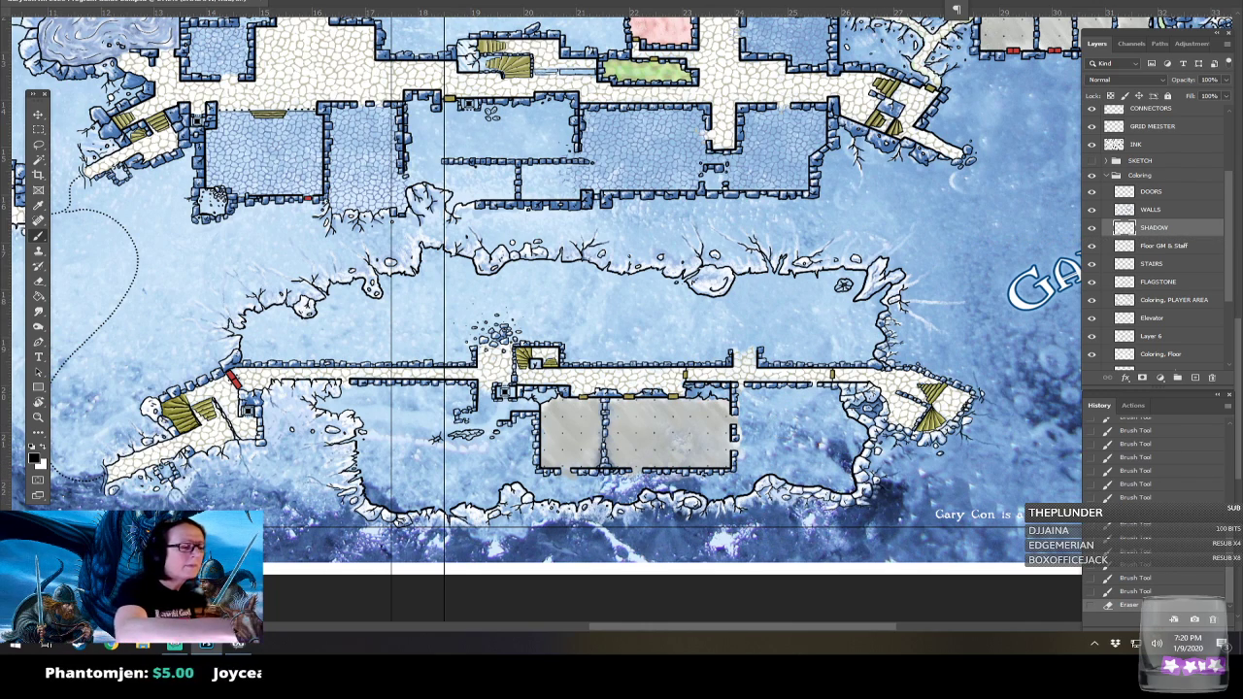
{"action": "left_click", "coordinate": [105, 1]}
{"action": "left_click", "coordinate": [128, 3]}
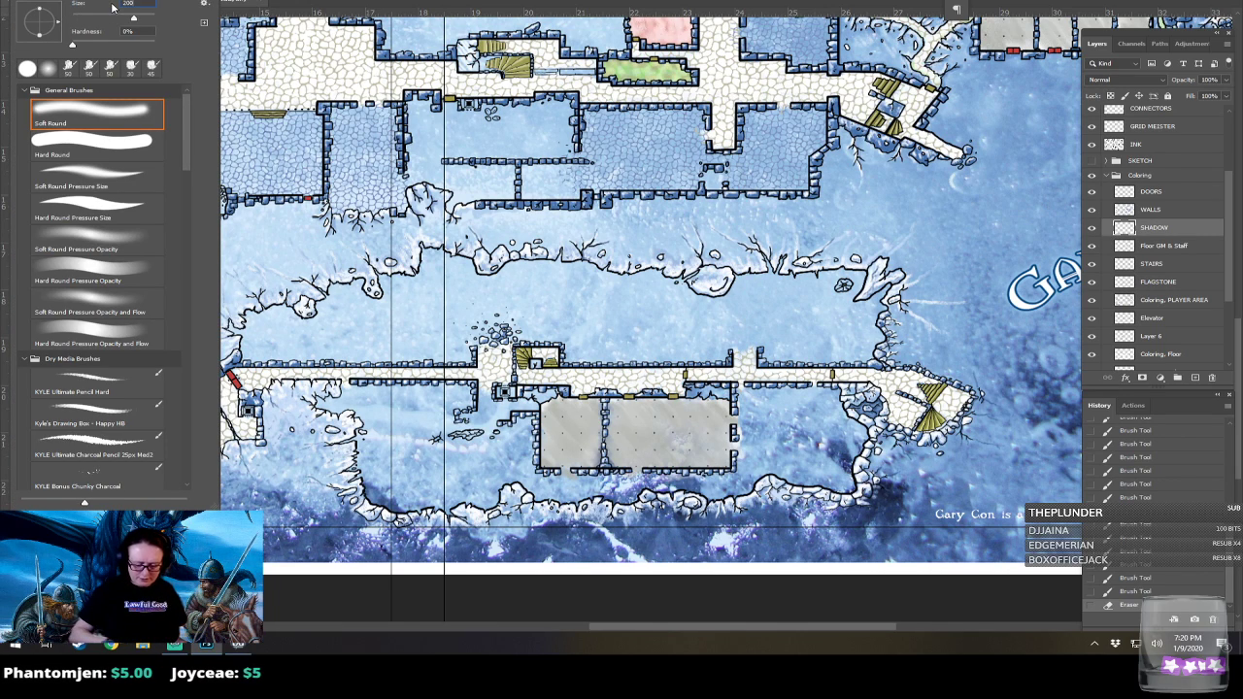
{"action": "type", "text": "200"}
{"action": "key", "text": "Return"}
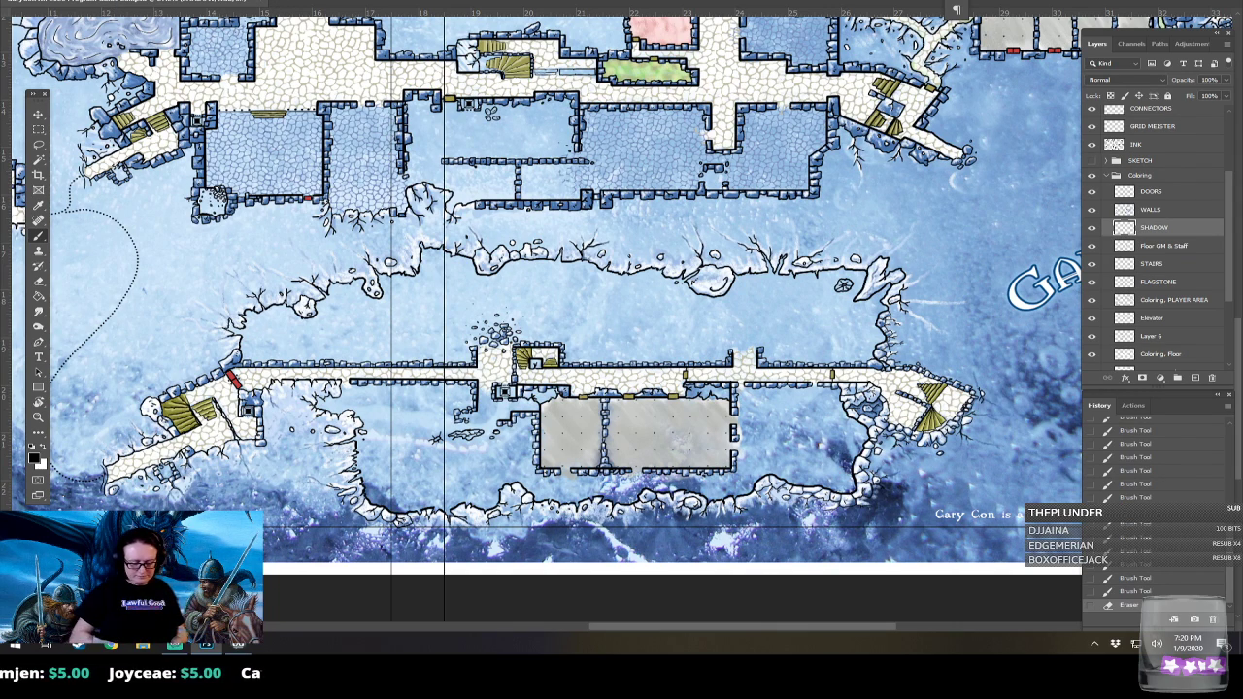
Try a wider 200 px soft black shadow along the lowest cavern's walls and around the grey rooms, and check it at map scale.
{"action": "scroll", "coordinate": [290, 551], "scroll_direction": "up", "scroll_amount": 3}
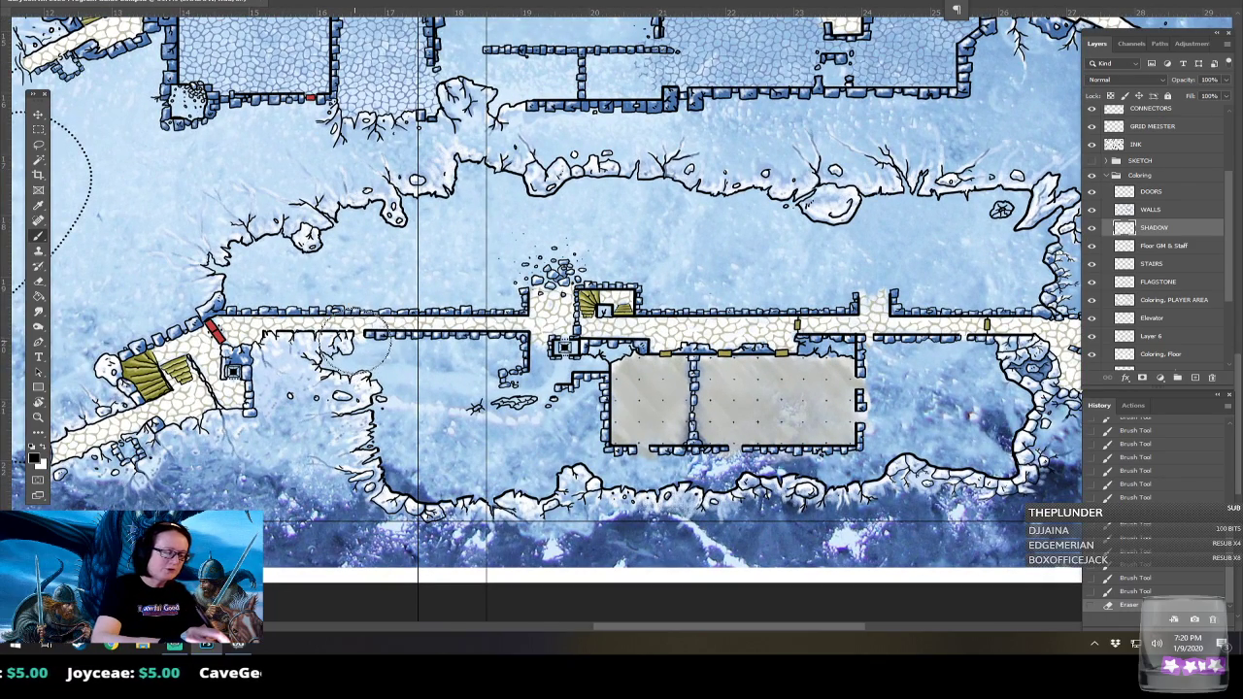
{"action": "mouse_move", "coordinate": [352, 355]}
{"action": "left_mouse_down"}
{"action": "mouse_move", "coordinate": [384, 379]}
{"action": "mouse_move", "coordinate": [356, 414]}
{"action": "mouse_move", "coordinate": [367, 406]}
{"action": "mouse_move", "coordinate": [375, 417]}
{"action": "mouse_move", "coordinate": [378, 434]}
{"action": "mouse_move", "coordinate": [361, 439]}
{"action": "mouse_move", "coordinate": [382, 439]}
{"action": "mouse_move", "coordinate": [393, 471]}
{"action": "mouse_move", "coordinate": [378, 451]}
{"action": "mouse_move", "coordinate": [367, 460]}
{"action": "mouse_move", "coordinate": [428, 491]}
{"action": "mouse_move", "coordinate": [546, 491]}
{"action": "mouse_move", "coordinate": [569, 460]}
{"action": "mouse_move", "coordinate": [605, 471]}
{"action": "mouse_move", "coordinate": [591, 473]}
{"action": "mouse_move", "coordinate": [640, 471]}
{"action": "mouse_move", "coordinate": [629, 462]}
{"action": "mouse_move", "coordinate": [687, 473]}
{"action": "mouse_move", "coordinate": [753, 441]}
{"action": "mouse_move", "coordinate": [867, 460]}
{"action": "mouse_move", "coordinate": [884, 445]}
{"action": "mouse_move", "coordinate": [883, 467]}
{"action": "mouse_move", "coordinate": [913, 449]}
{"action": "mouse_move", "coordinate": [991, 464]}
{"action": "mouse_move", "coordinate": [1027, 406]}
{"action": "mouse_move", "coordinate": [995, 354]}
{"action": "mouse_move", "coordinate": [884, 345]}
{"action": "mouse_move", "coordinate": [864, 379]}
{"action": "mouse_move", "coordinate": [871, 436]}
{"action": "mouse_move", "coordinate": [844, 451]}
{"action": "mouse_move", "coordinate": [600, 453]}
{"action": "mouse_move", "coordinate": [592, 390]}
{"action": "mouse_move", "coordinate": [547, 403]}
{"action": "mouse_move", "coordinate": [495, 377]}
{"action": "mouse_move", "coordinate": [524, 350]}
{"action": "mouse_move", "coordinate": [515, 335]}
{"action": "mouse_move", "coordinate": [355, 343]}
{"action": "left_mouse_up"}
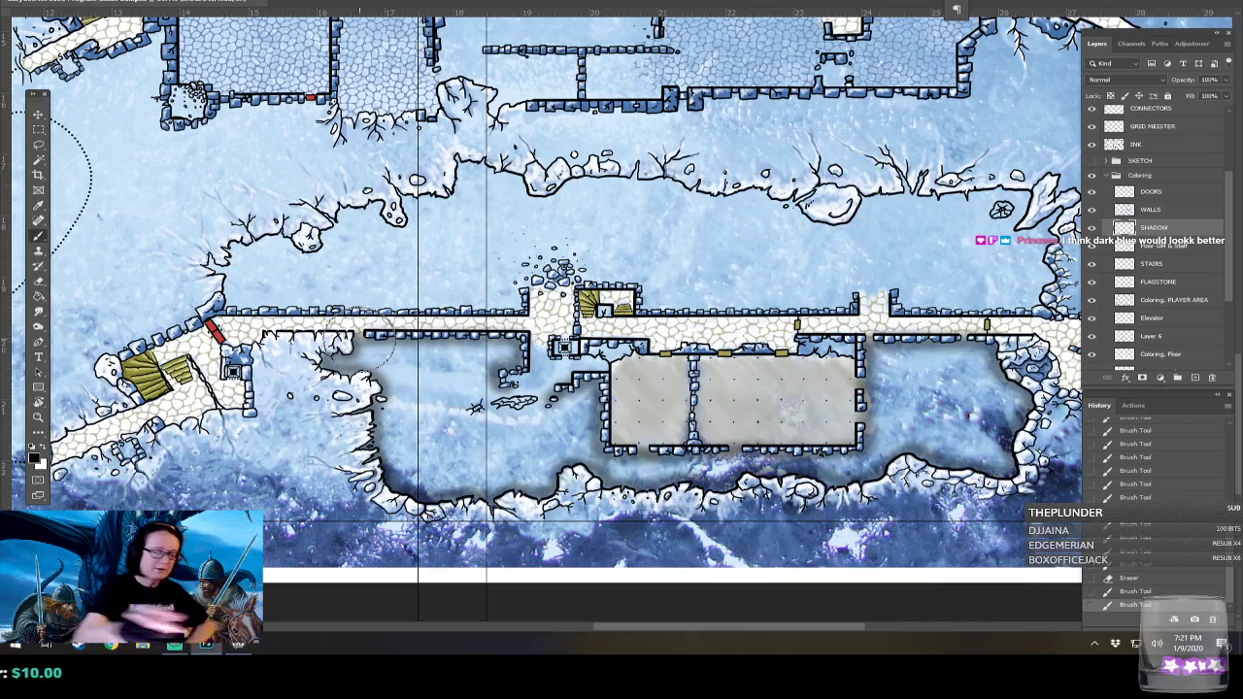
{"action": "scroll", "coordinate": [359, 338], "scroll_direction": "down", "scroll_amount": 5}
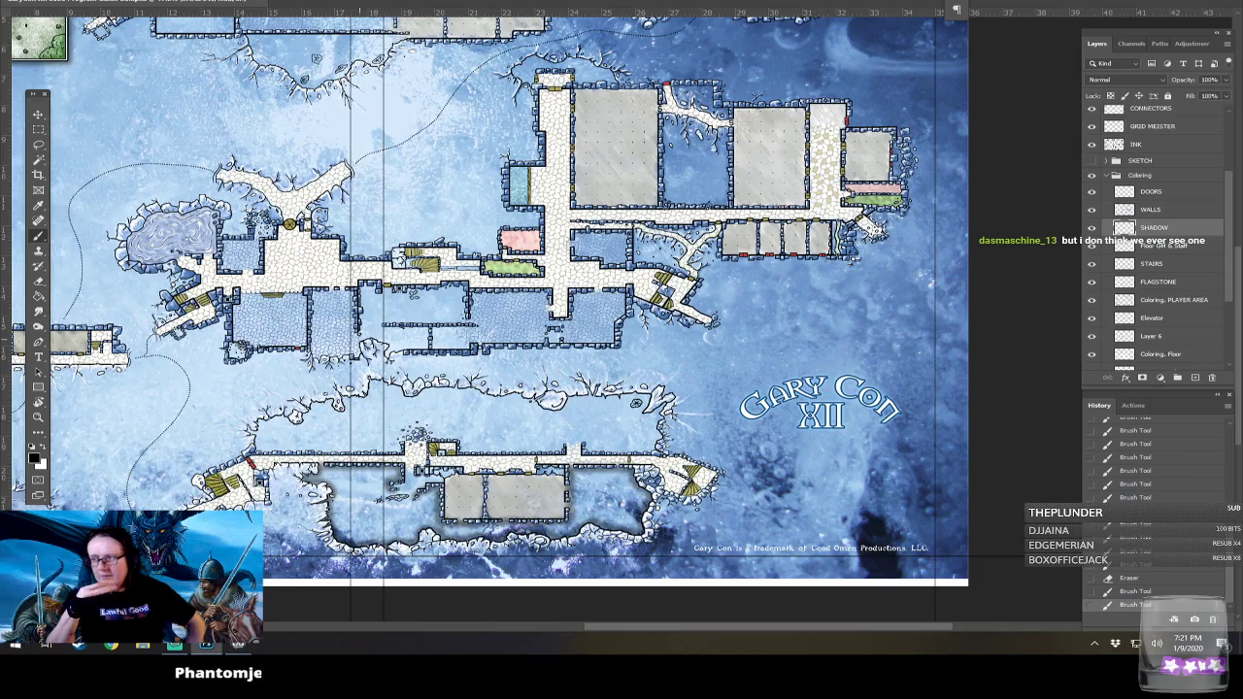
{"action": "scroll", "coordinate": [383, 619], "scroll_direction": "up", "scroll_amount": 4}
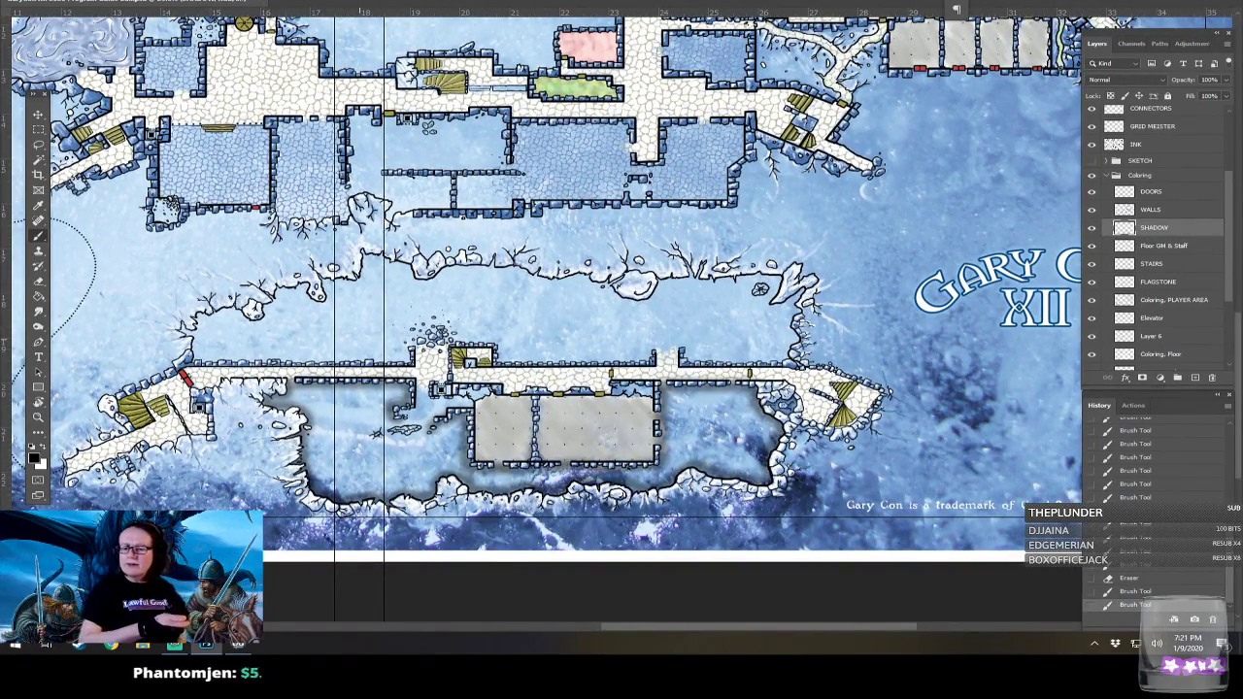
Erase the wide black shadow from the whole lowest cavern, working from its western edge to its eastern edge.
{"action": "left_click_drag", "start_coordinate": [265, 411], "coordinate": [308, 411]}
{"action": "mouse_move", "coordinate": [381, 489]}
{"action": "left_mouse_down"}
{"action": "mouse_move", "coordinate": [418, 491]}
{"action": "mouse_move", "coordinate": [472, 430]}
{"action": "mouse_move", "coordinate": [327, 386]}
{"action": "left_mouse_up"}
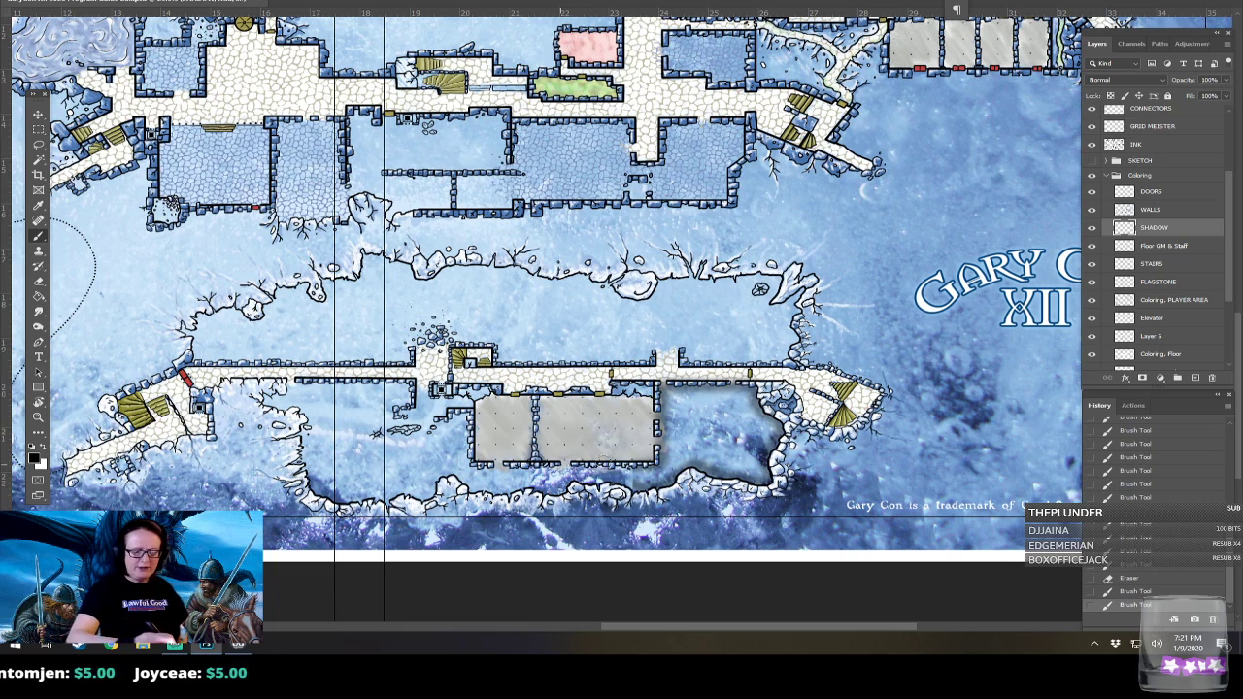
{"action": "left_click_drag", "start_coordinate": [663, 486], "coordinate": [661, 389]}
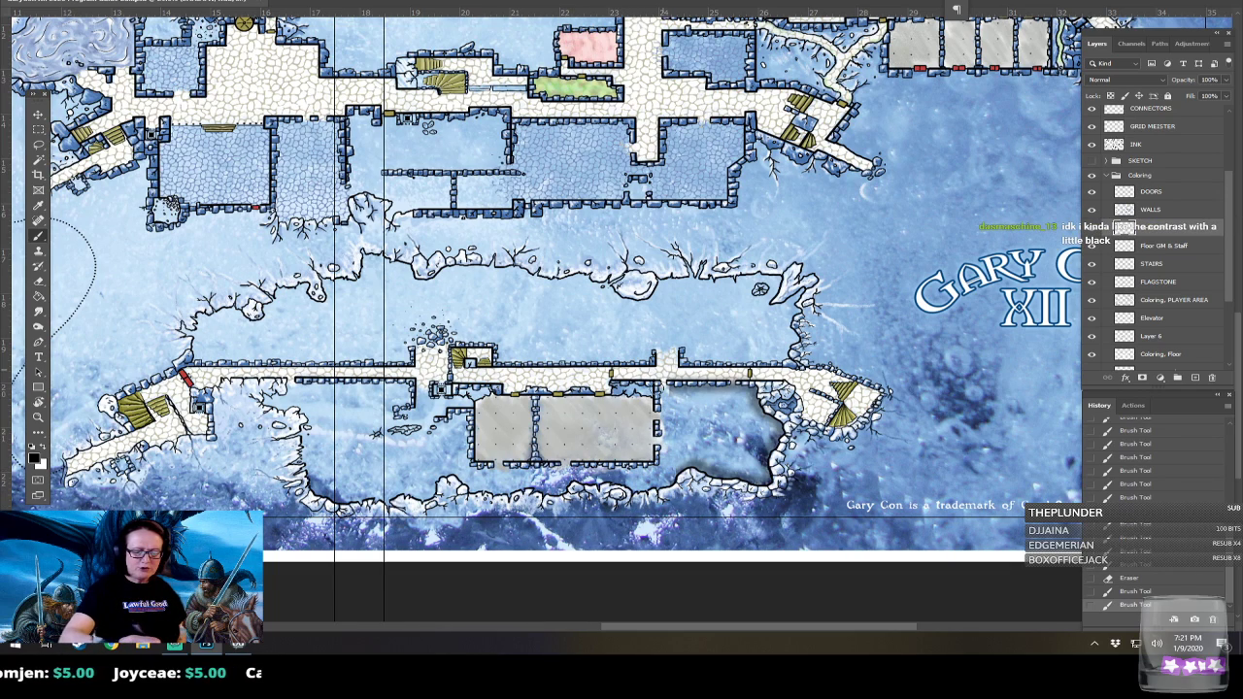
{"action": "left_click_drag", "start_coordinate": [676, 450], "coordinate": [692, 393]}
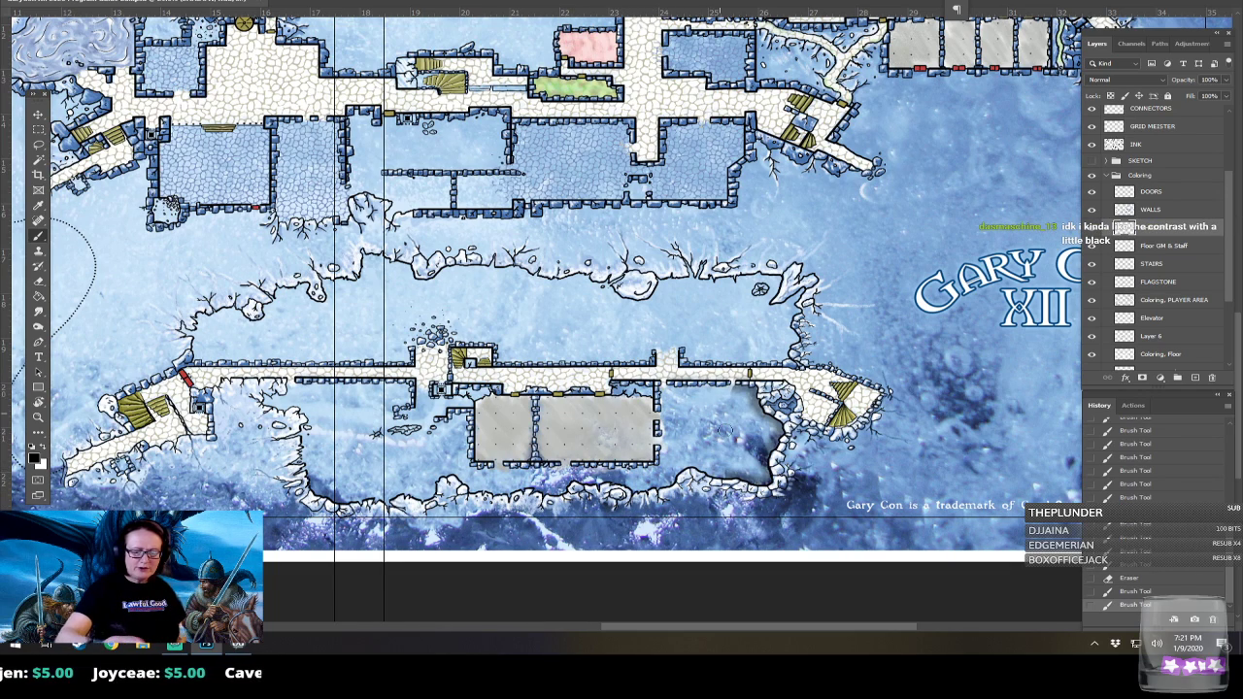
{"action": "left_click_drag", "start_coordinate": [761, 425], "coordinate": [766, 494]}
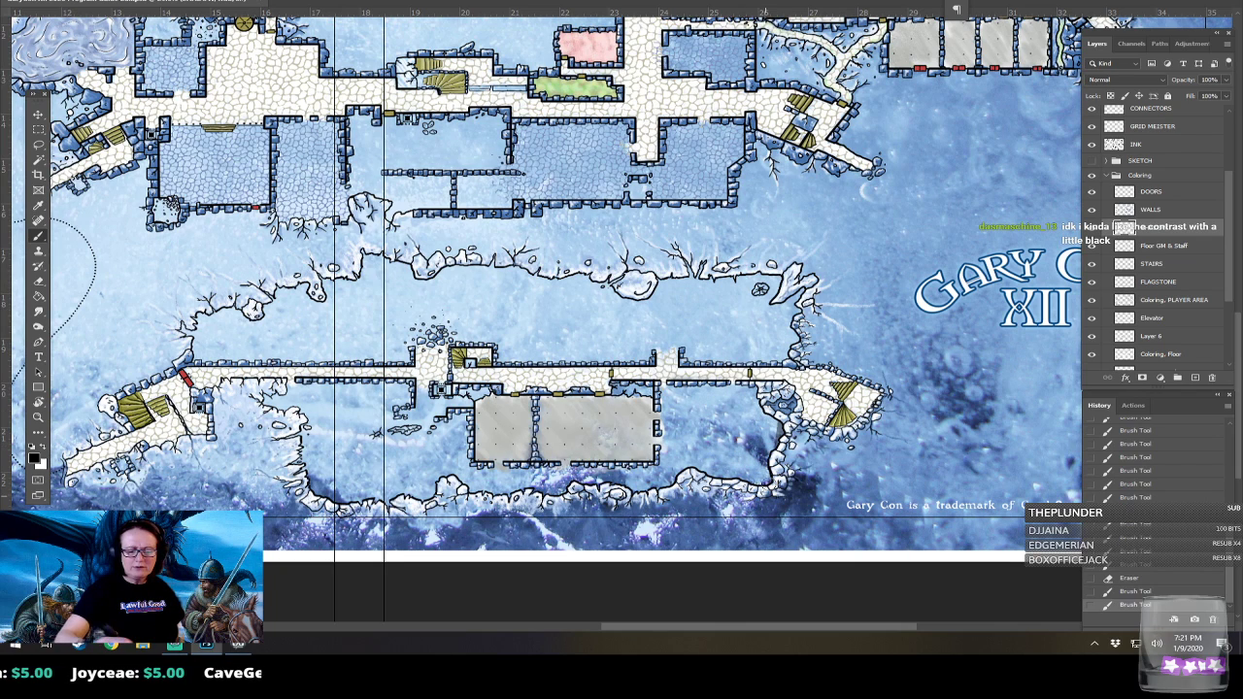
{"action": "left_click", "coordinate": [785, 428]}
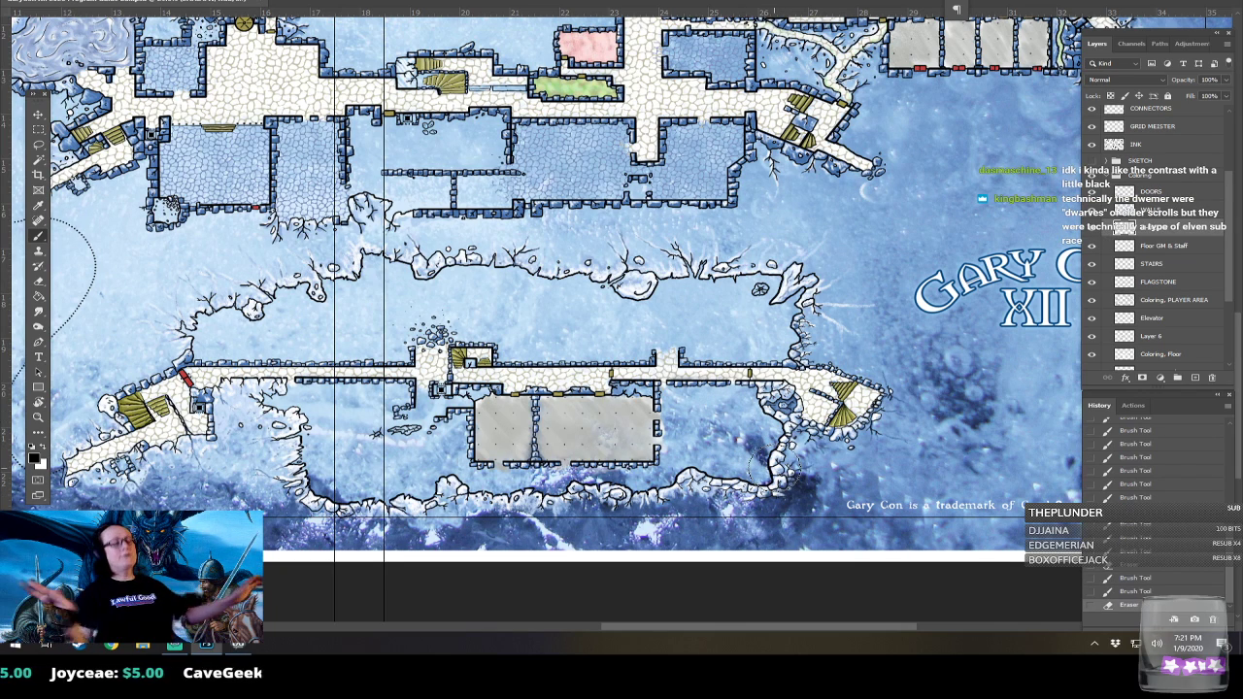
Set the foreground colour to dark blue 2a4272.
{"action": "scroll", "coordinate": [774, 468], "scroll_direction": "down", "scroll_amount": 4}
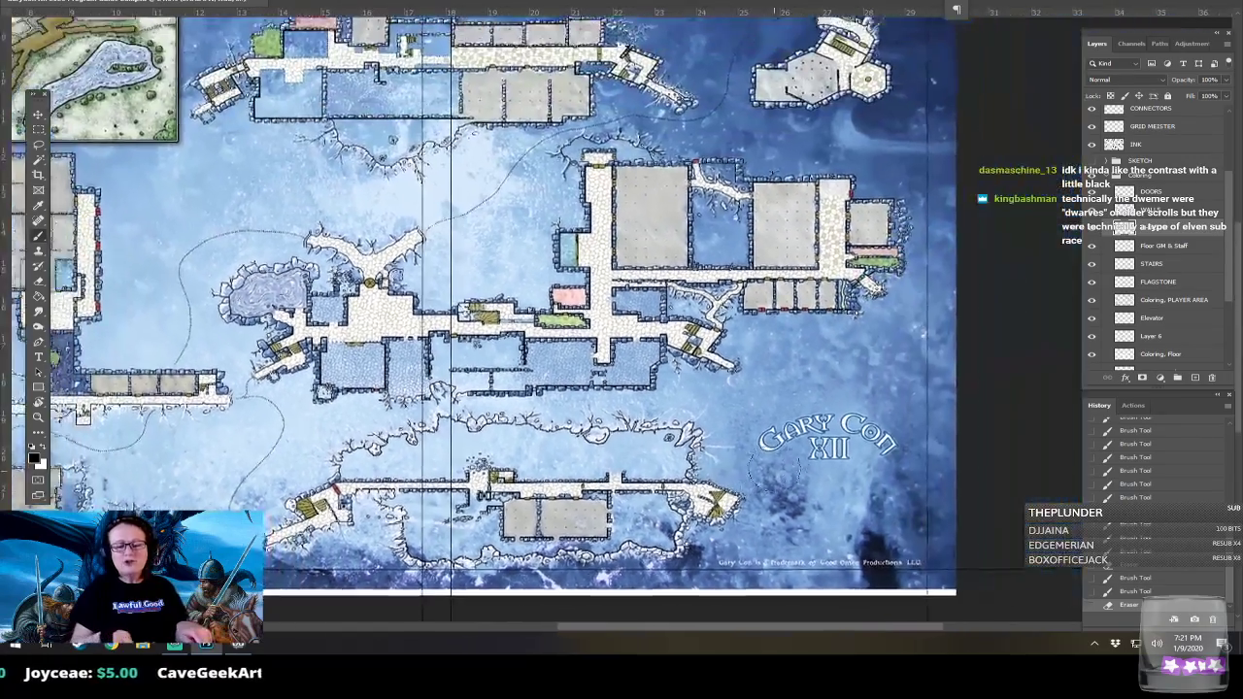
{"action": "left_click_drag", "start_coordinate": [774, 468], "coordinate": [905, 526]}
{"action": "left_click_drag", "start_coordinate": [816, 514], "coordinate": [734, 371]}
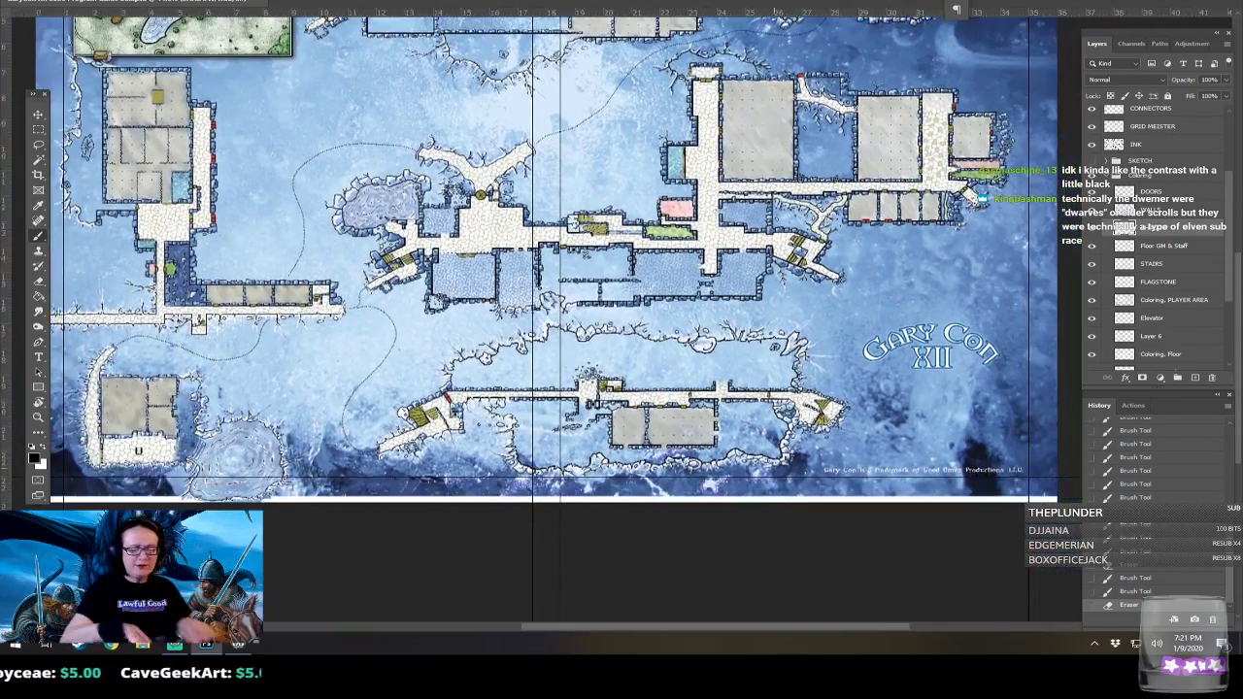
{"action": "scroll", "coordinate": [734, 371], "scroll_direction": "up", "scroll_amount": 4}
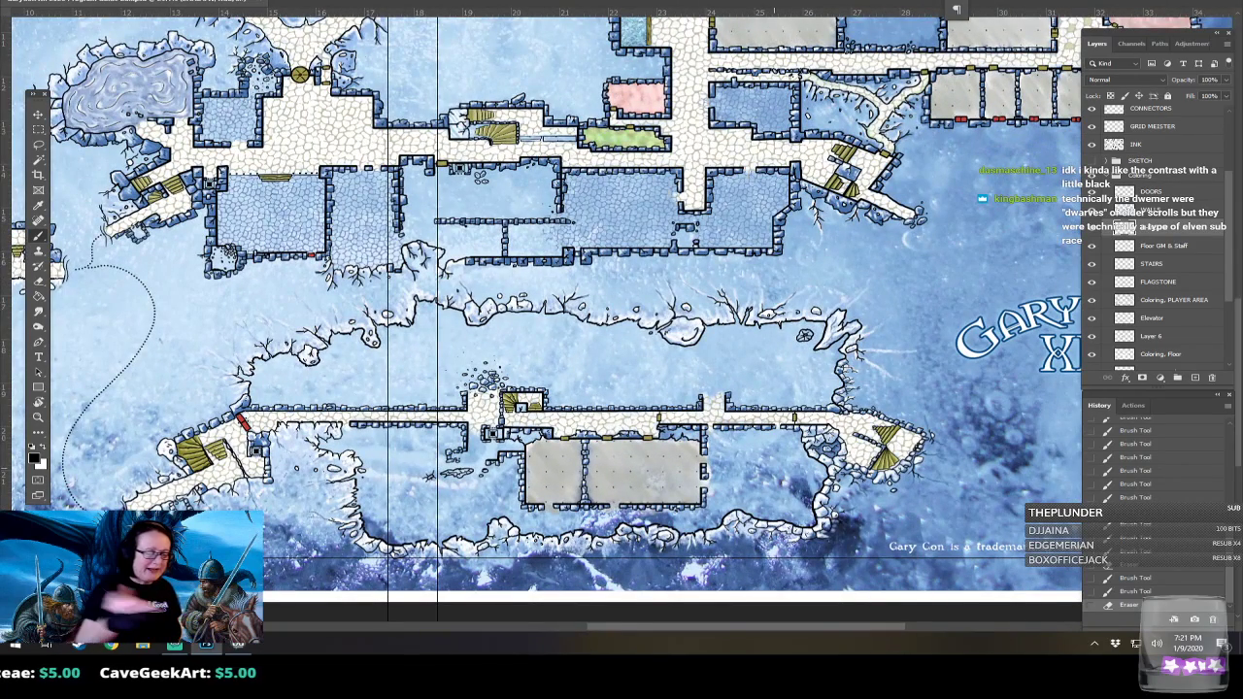
{"action": "left_click", "coordinate": [35, 459]}
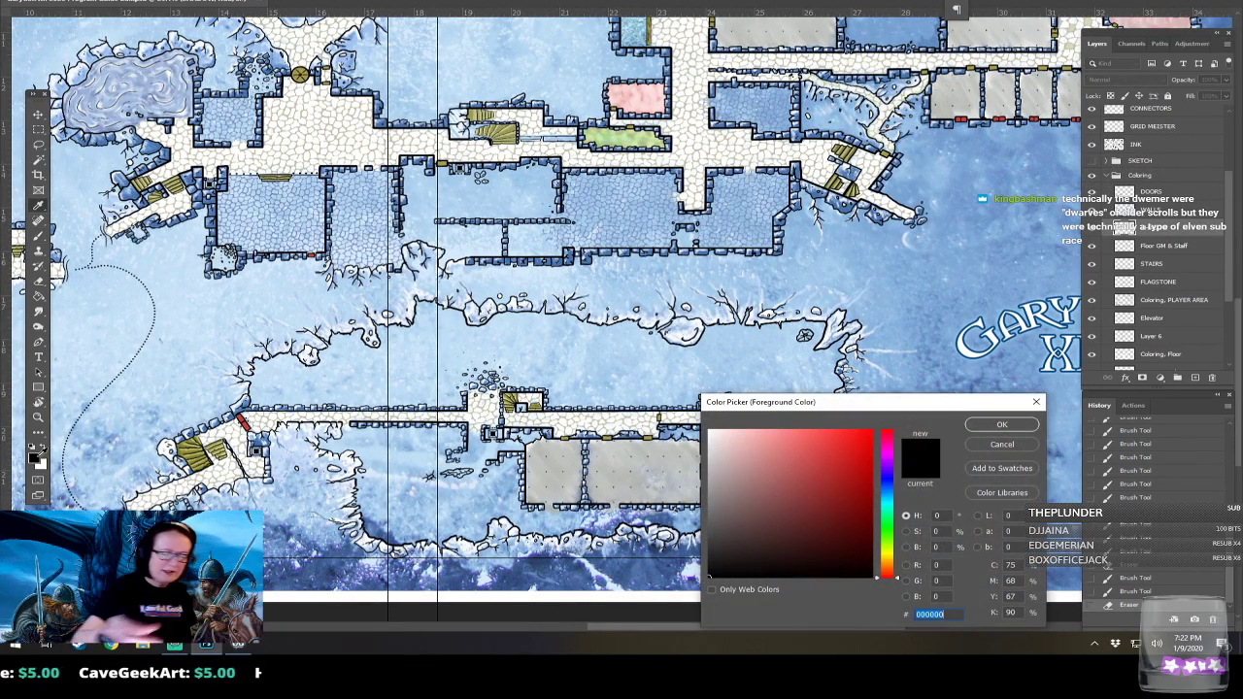
{"action": "type", "text": "2a4272"}
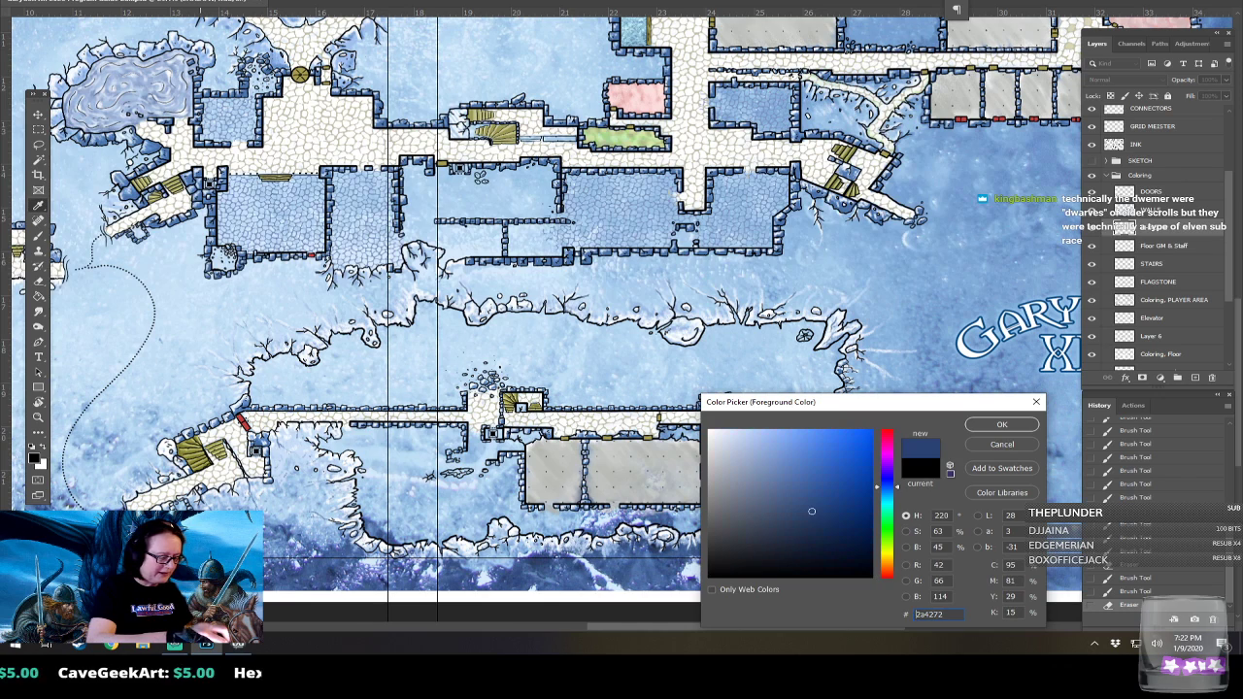
{"action": "left_click", "coordinate": [994, 428]}
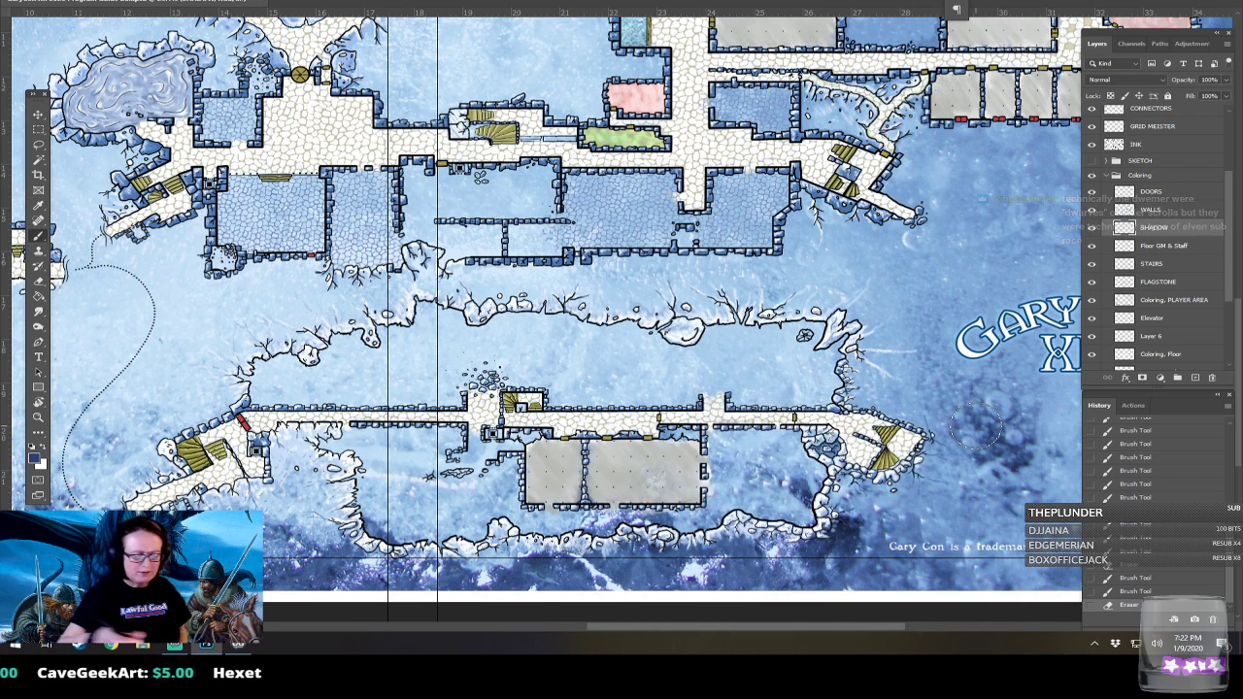
Try a soft dark blue shadow on the SHADOW layer along the lowest cavern's walls, below the corridor and around the grey rooms.
{"action": "scroll", "coordinate": [543, 320], "scroll_direction": "left", "scroll_amount": 2}
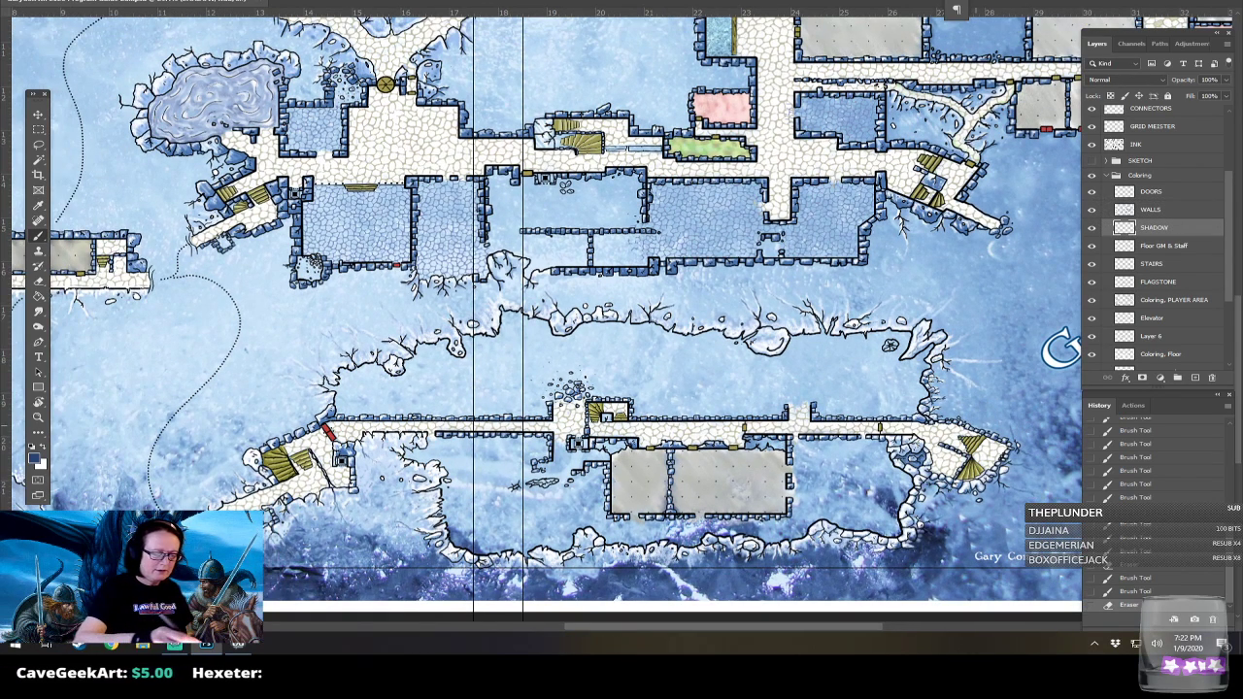
{"action": "mouse_move", "coordinate": [430, 437]}
{"action": "left_mouse_down"}
{"action": "mouse_move", "coordinate": [403, 463]}
{"action": "mouse_move", "coordinate": [449, 461]}
{"action": "mouse_move", "coordinate": [436, 490]}
{"action": "mouse_move", "coordinate": [455, 531]}
{"action": "mouse_move", "coordinate": [481, 545]}
{"action": "mouse_move", "coordinate": [559, 542]}
{"action": "mouse_move", "coordinate": [578, 524]}
{"action": "mouse_move", "coordinate": [632, 542]}
{"action": "mouse_move", "coordinate": [669, 517]}
{"action": "mouse_move", "coordinate": [727, 510]}
{"action": "mouse_move", "coordinate": [738, 528]}
{"action": "mouse_move", "coordinate": [786, 530]}
{"action": "mouse_move", "coordinate": [821, 511]}
{"action": "mouse_move", "coordinate": [898, 532]}
{"action": "mouse_move", "coordinate": [908, 490]}
{"action": "mouse_move", "coordinate": [874, 435]}
{"action": "mouse_move", "coordinate": [804, 439]}
{"action": "mouse_move", "coordinate": [789, 515]}
{"action": "mouse_move", "coordinate": [612, 525]}
{"action": "mouse_move", "coordinate": [565, 485]}
{"action": "left_mouse_up"}
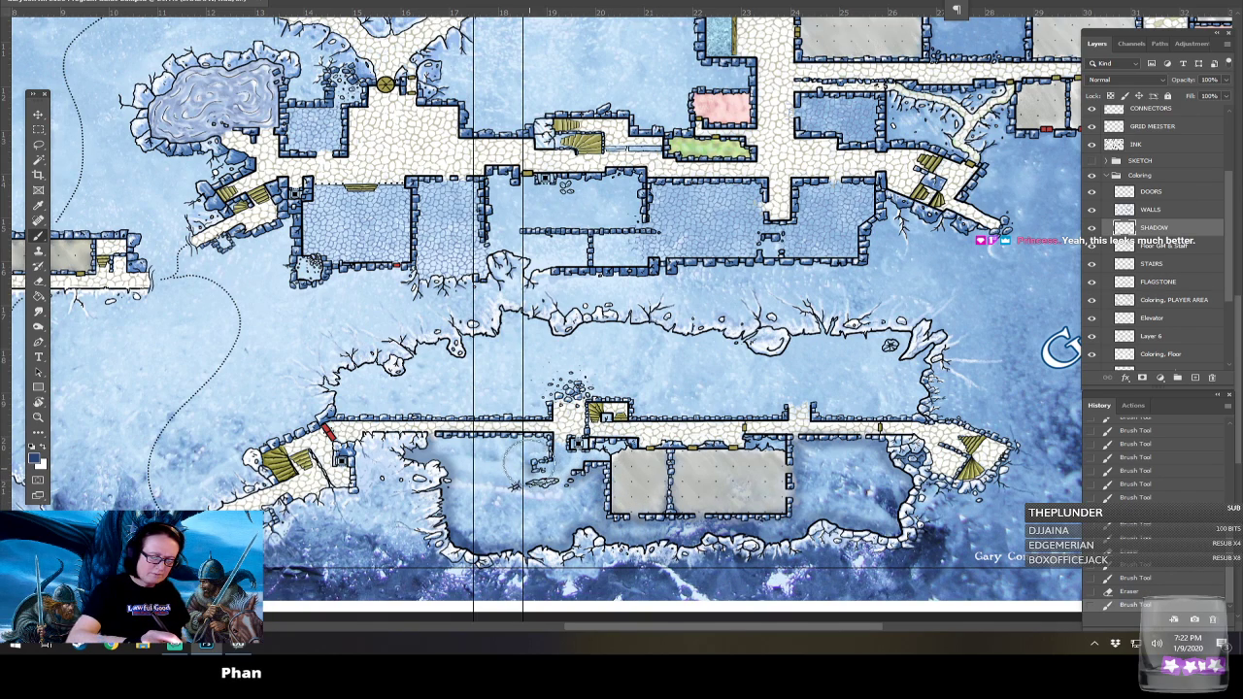
{"action": "left_click_drag", "start_coordinate": [500, 445], "coordinate": [441, 432]}
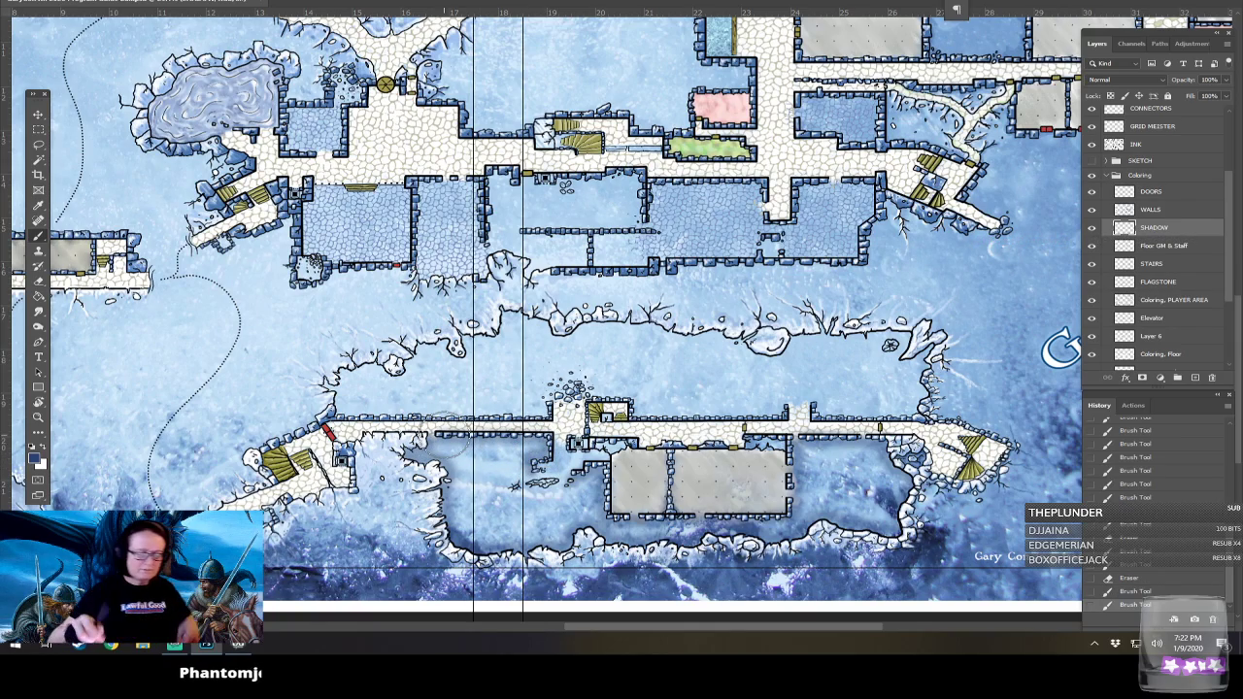
Examine how the dark blue cavern shadow on the lowest level reads at the scale of the whole map.
{"action": "key", "text": "ctrl+minus"}
{"action": "key", "text": "ctrl+minus"}
{"action": "key", "text": "ctrl+minus"}
{"action": "key", "text": "ctrl+plus"}
{"action": "scroll", "coordinate": [444, 434], "scroll_direction": "right", "scroll_amount": 3}
{"action": "scroll", "coordinate": [444, 434], "scroll_direction": "down", "scroll_amount": 2}
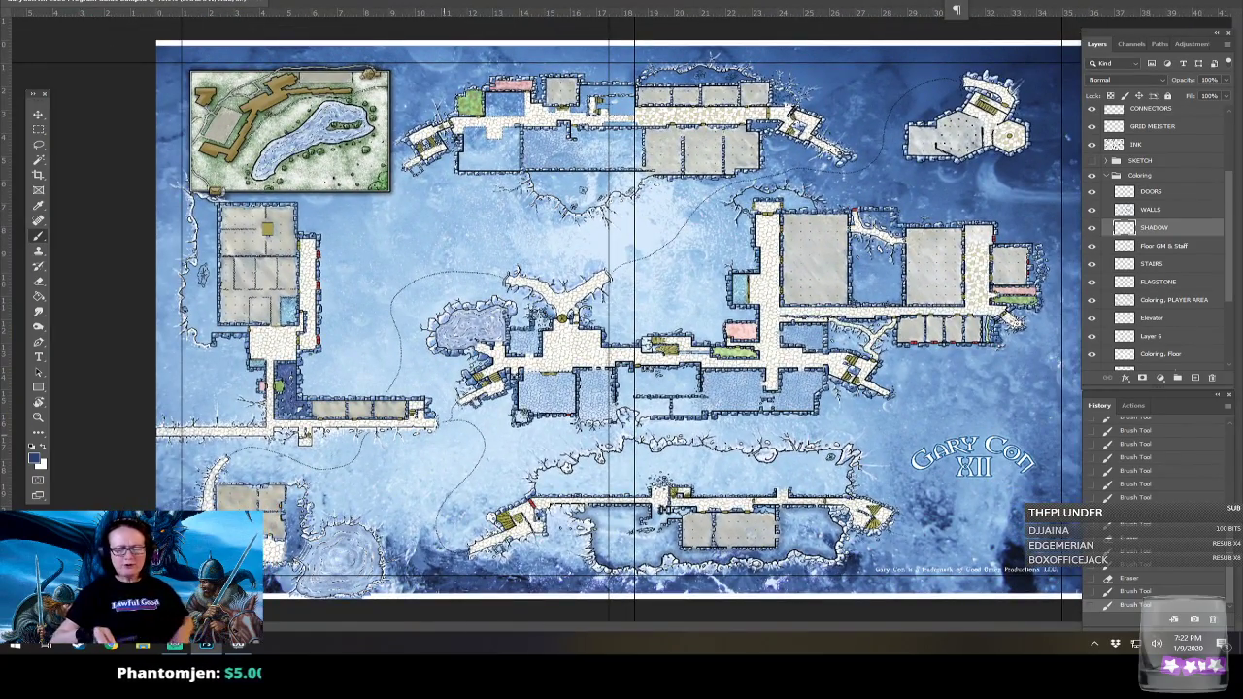
{"action": "scroll", "coordinate": [444, 434], "scroll_direction": "up", "scroll_amount": 2}
{"action": "left_click_drag", "start_coordinate": [443, 434], "coordinate": [367, 411]}
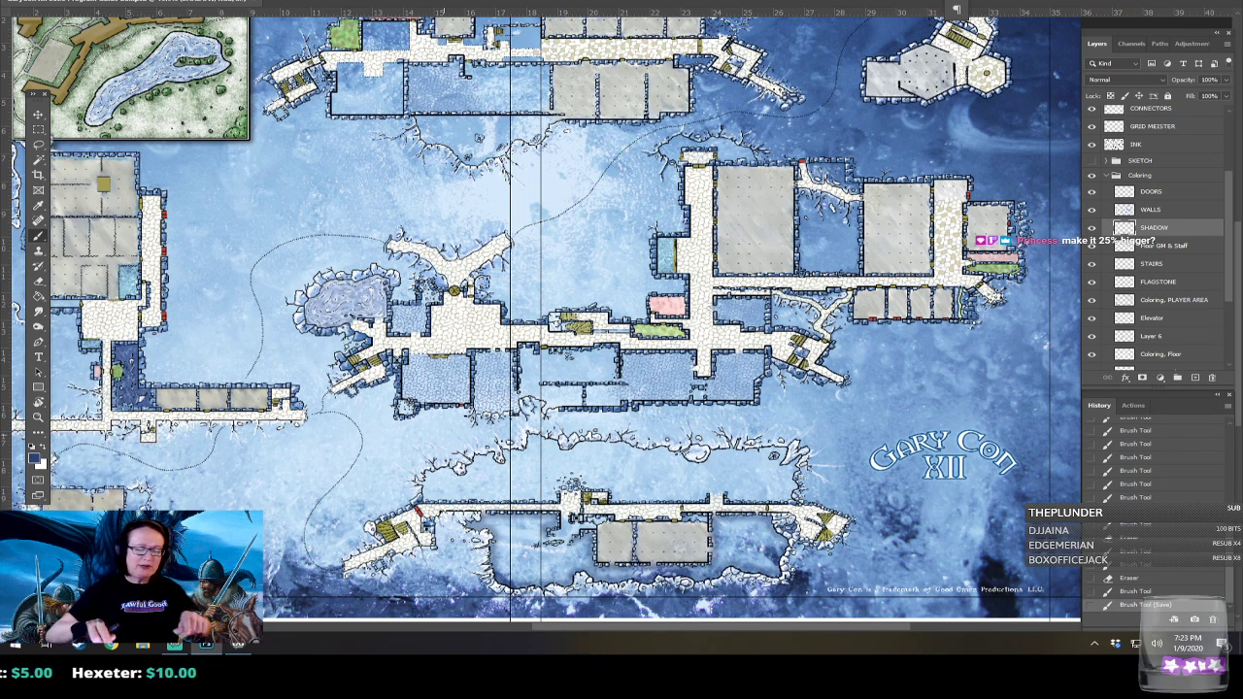
Erase the trial dark blue shadow from the lower cavern of the lowest level.
{"action": "scroll", "coordinate": [546, 320], "scroll_direction": "down", "scroll_amount": 3}
{"action": "scroll", "coordinate": [587, 398], "scroll_direction": "up", "scroll_amount": 3}
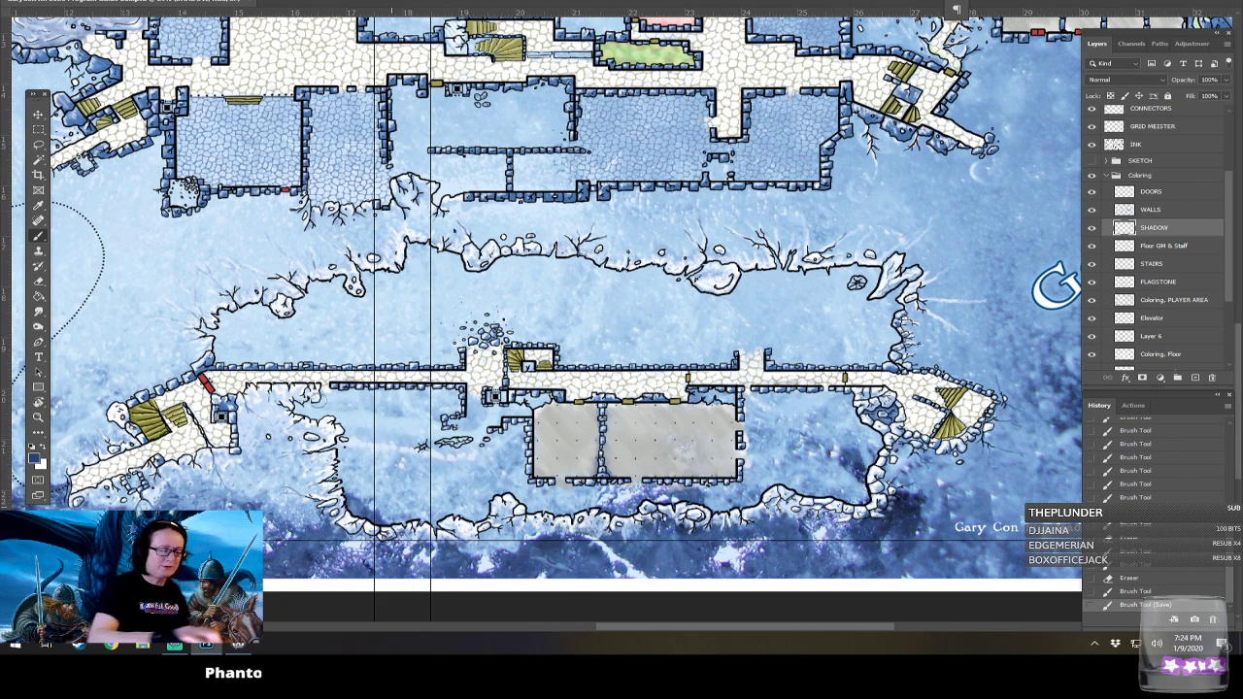
{"action": "left_click", "coordinate": [262, 428]}
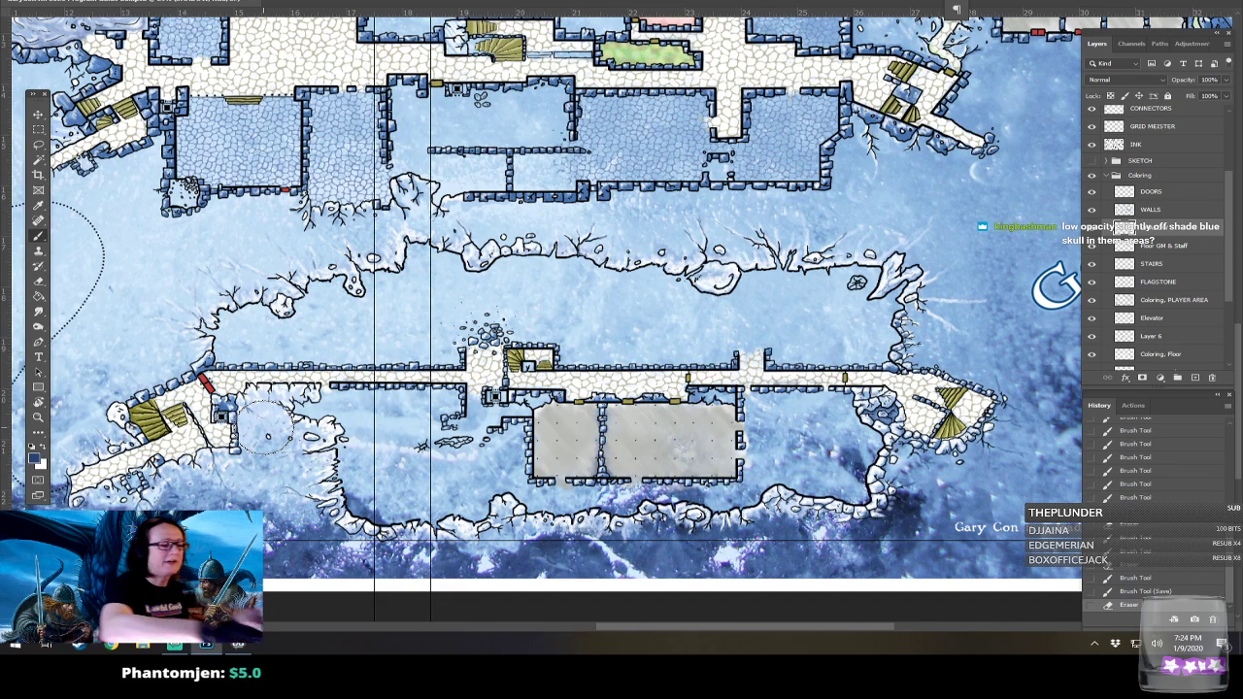
Change the soft round brush's size and paint a wide dark blue shadow along the lower cavern's walls and around its grey rooms.
{"action": "left_click", "coordinate": [49, 2]}
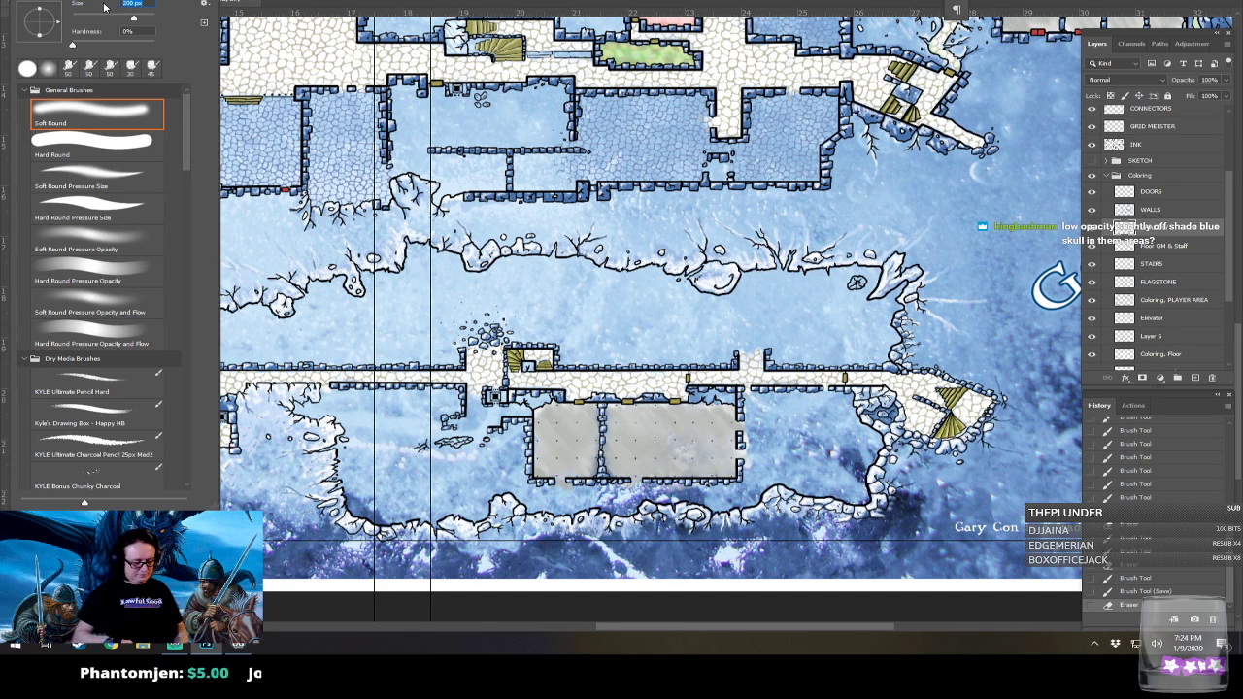
{"action": "key", "text": "Return"}
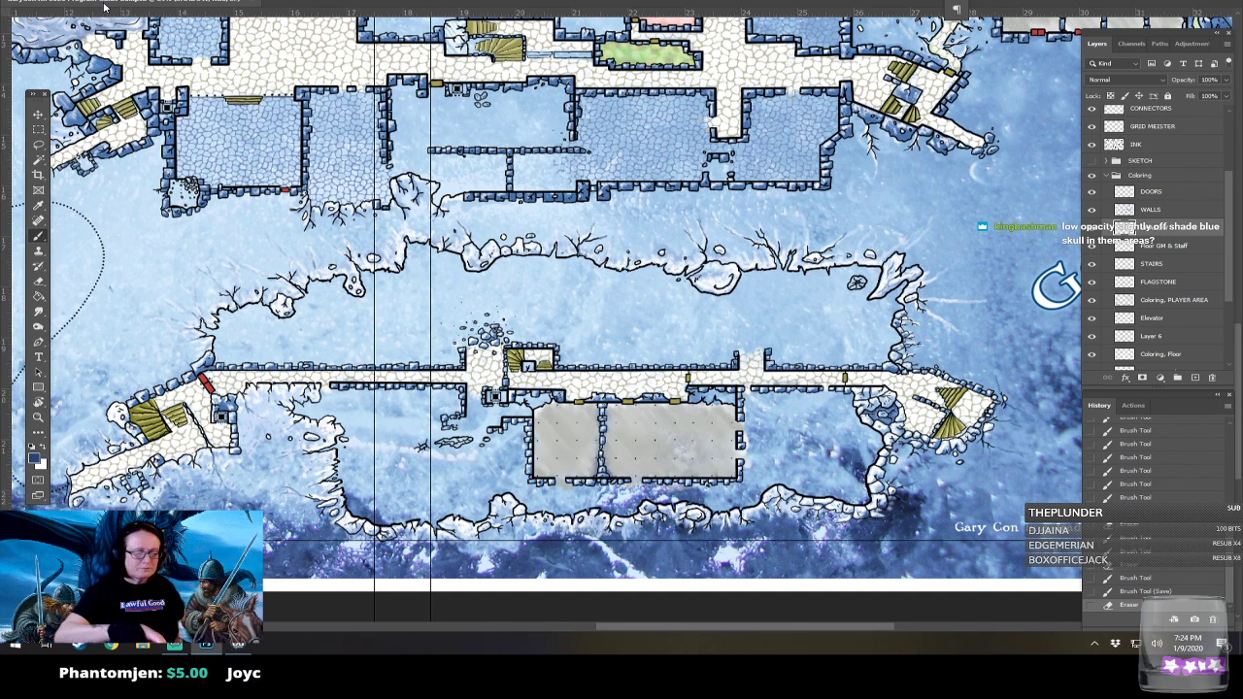
{"action": "left_click_drag", "start_coordinate": [175, 413], "coordinate": [231, 407]}
{"action": "scroll", "coordinate": [317, 556], "scroll_direction": "up", "scroll_amount": 1}
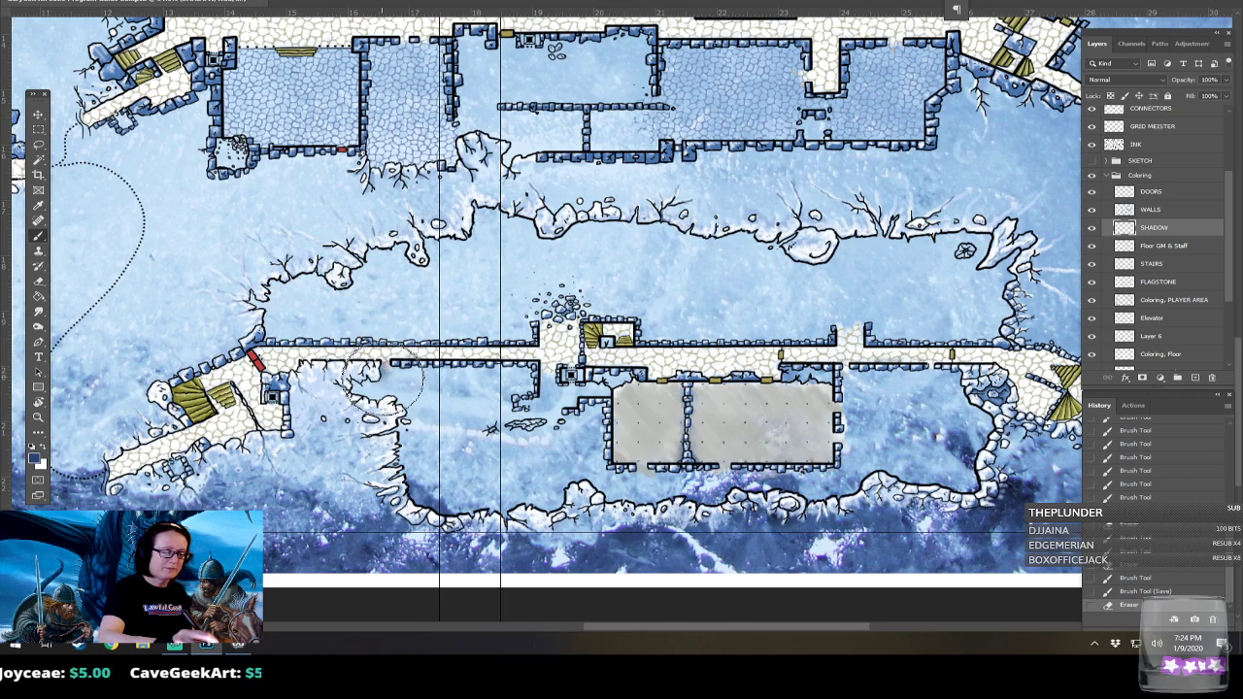
{"action": "mouse_move", "coordinate": [375, 386]}
{"action": "left_mouse_down"}
{"action": "mouse_move", "coordinate": [409, 416]}
{"action": "mouse_move", "coordinate": [390, 432]}
{"action": "mouse_move", "coordinate": [403, 441]}
{"action": "mouse_move", "coordinate": [396, 461]}
{"action": "mouse_move", "coordinate": [418, 497]}
{"action": "mouse_move", "coordinate": [497, 513]}
{"action": "mouse_move", "coordinate": [547, 506]}
{"action": "mouse_move", "coordinate": [589, 478]}
{"action": "mouse_move", "coordinate": [627, 500]}
{"action": "mouse_move", "coordinate": [675, 484]}
{"action": "mouse_move", "coordinate": [712, 511]}
{"action": "mouse_move", "coordinate": [728, 468]}
{"action": "mouse_move", "coordinate": [760, 484]}
{"action": "mouse_move", "coordinate": [847, 486]}
{"action": "mouse_move", "coordinate": [909, 466]}
{"action": "mouse_move", "coordinate": [967, 485]}
{"action": "mouse_move", "coordinate": [970, 457]}
{"action": "mouse_move", "coordinate": [989, 446]}
{"action": "mouse_move", "coordinate": [944, 375]}
{"action": "mouse_move", "coordinate": [853, 373]}
{"action": "mouse_move", "coordinate": [845, 464]}
{"action": "mouse_move", "coordinate": [622, 471]}
{"action": "mouse_move", "coordinate": [595, 408]}
{"action": "mouse_move", "coordinate": [558, 427]}
{"action": "mouse_move", "coordinate": [505, 406]}
{"action": "mouse_move", "coordinate": [525, 374]}
{"action": "mouse_move", "coordinate": [394, 372]}
{"action": "left_mouse_up"}
Set the brush size to 125 px and deepen the lower cavern's shadow close to the walls, the corridor and the grey rooms.
{"action": "key", "text": "ctrl+0"}
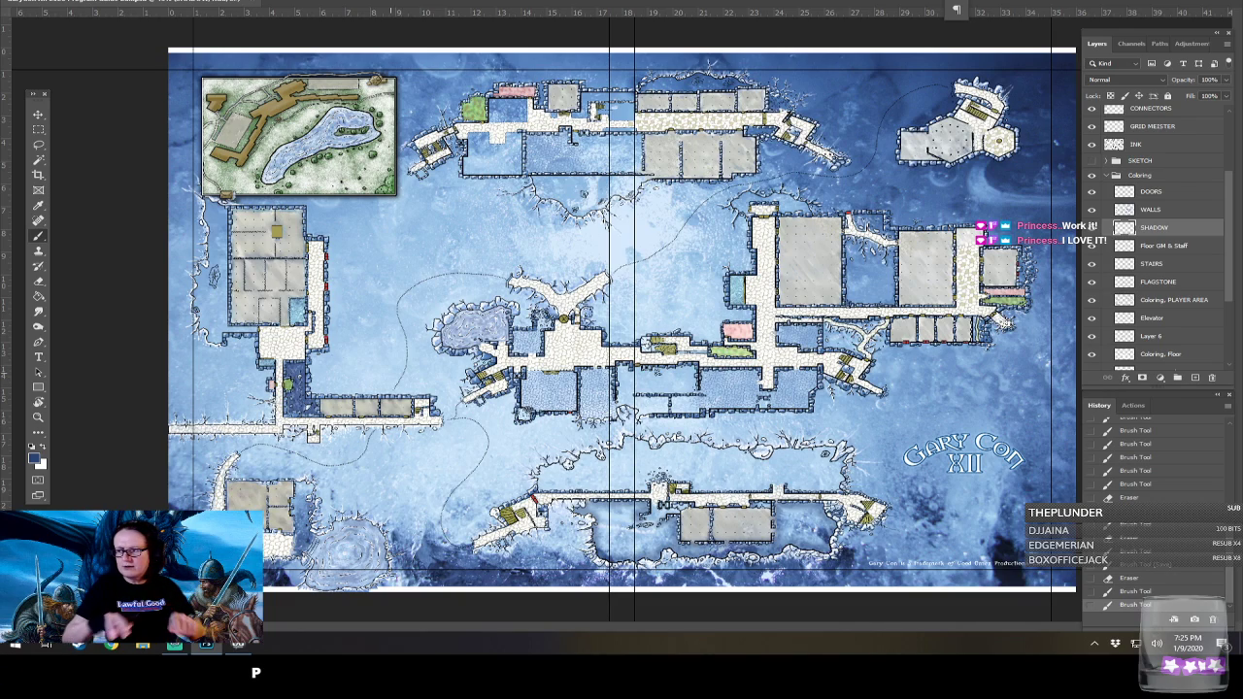
{"action": "key", "text": "ctrl+plus"}
{"action": "left_click_drag", "start_coordinate": [621, 350], "coordinate": [573, 261]}
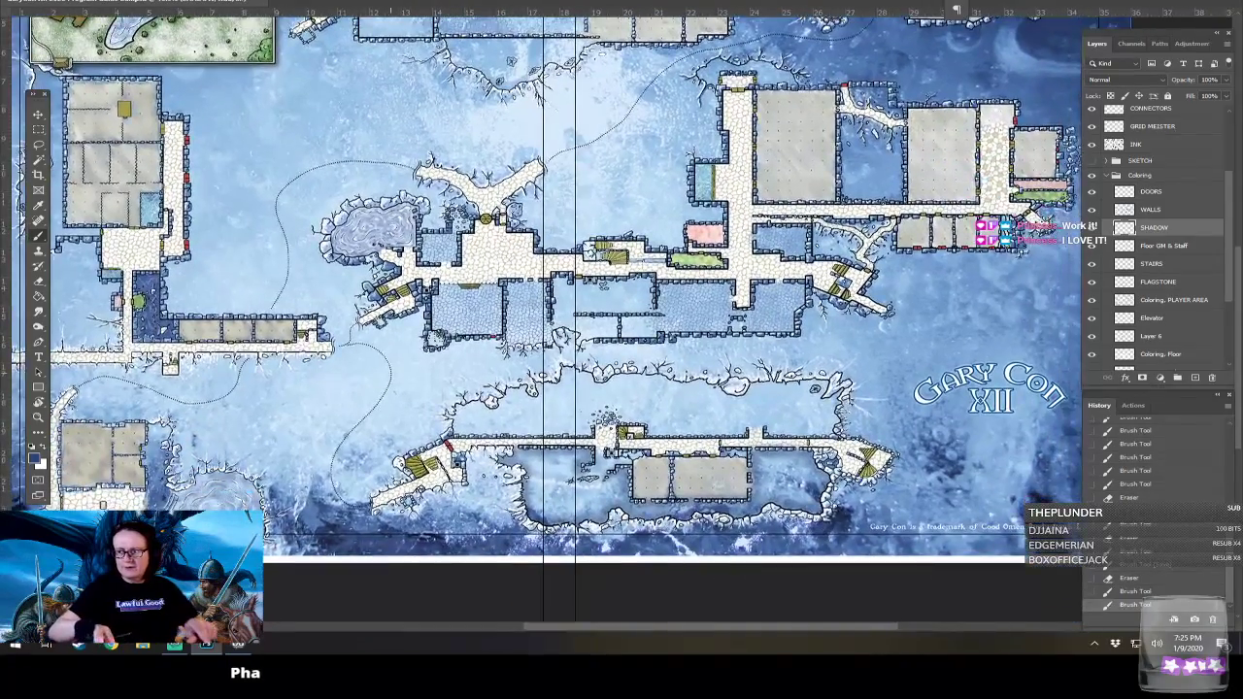
{"action": "scroll", "coordinate": [651, 482], "scroll_direction": "up", "scroll_amount": 5}
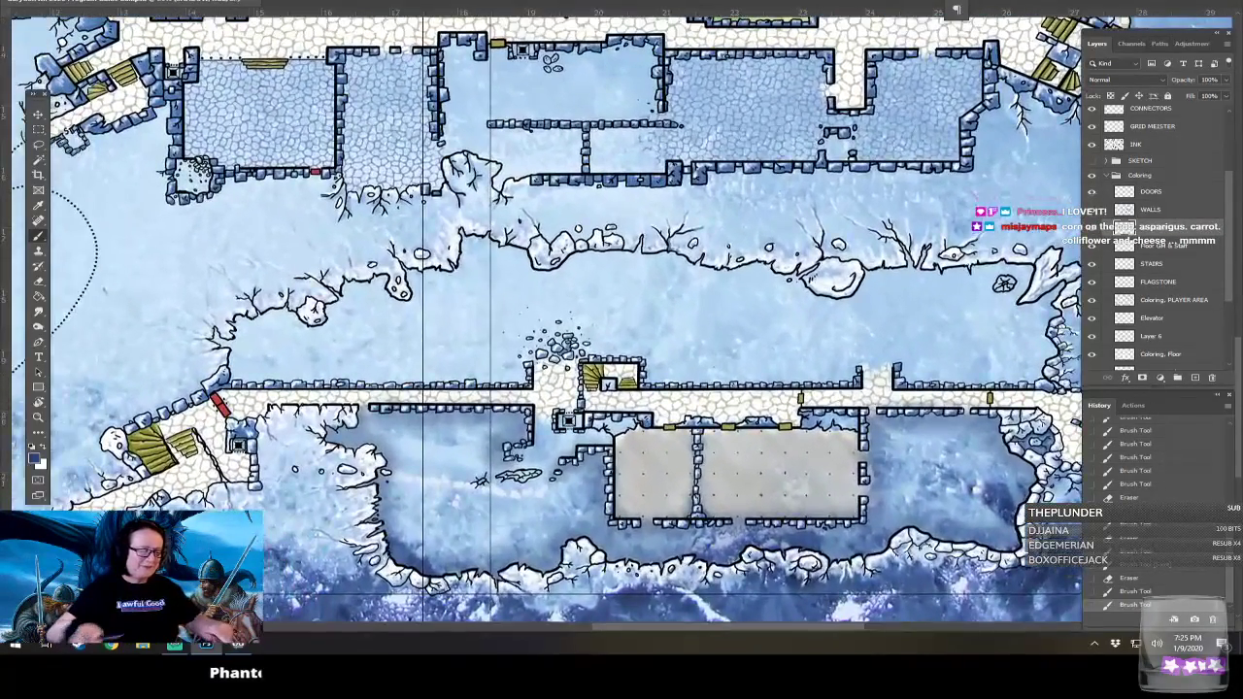
{"action": "left_click_drag", "start_coordinate": [651, 407], "coordinate": [534, 373]}
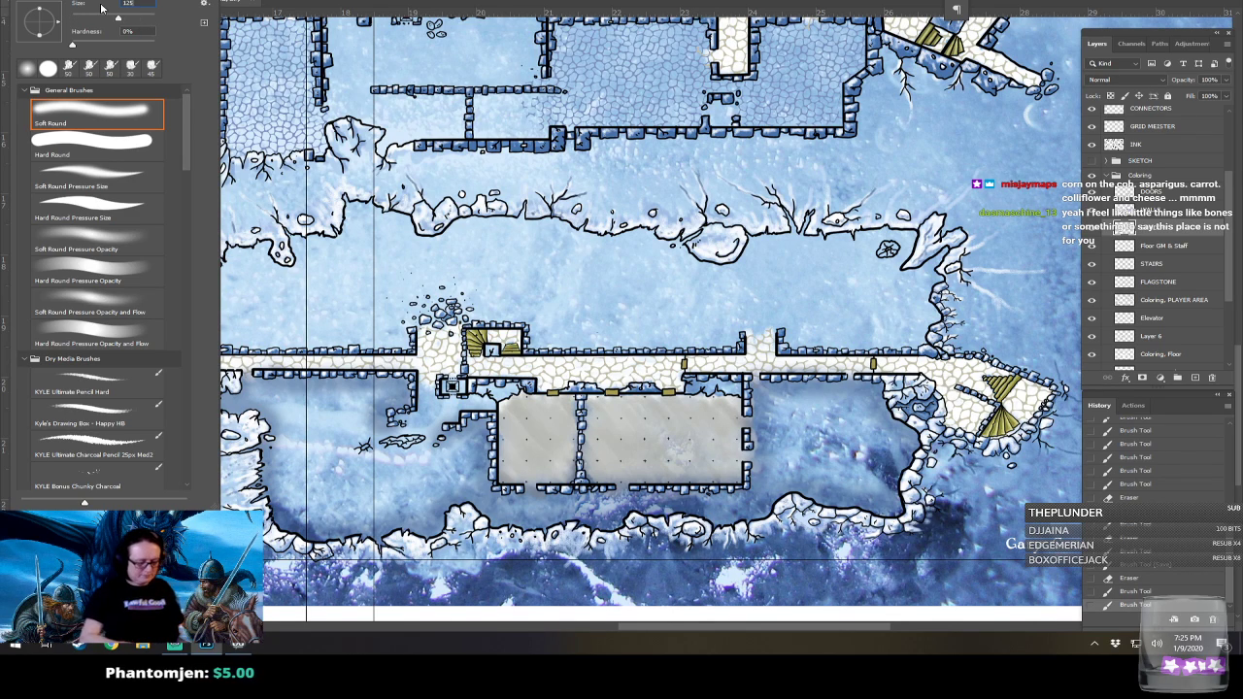
{"action": "key", "text": "Return"}
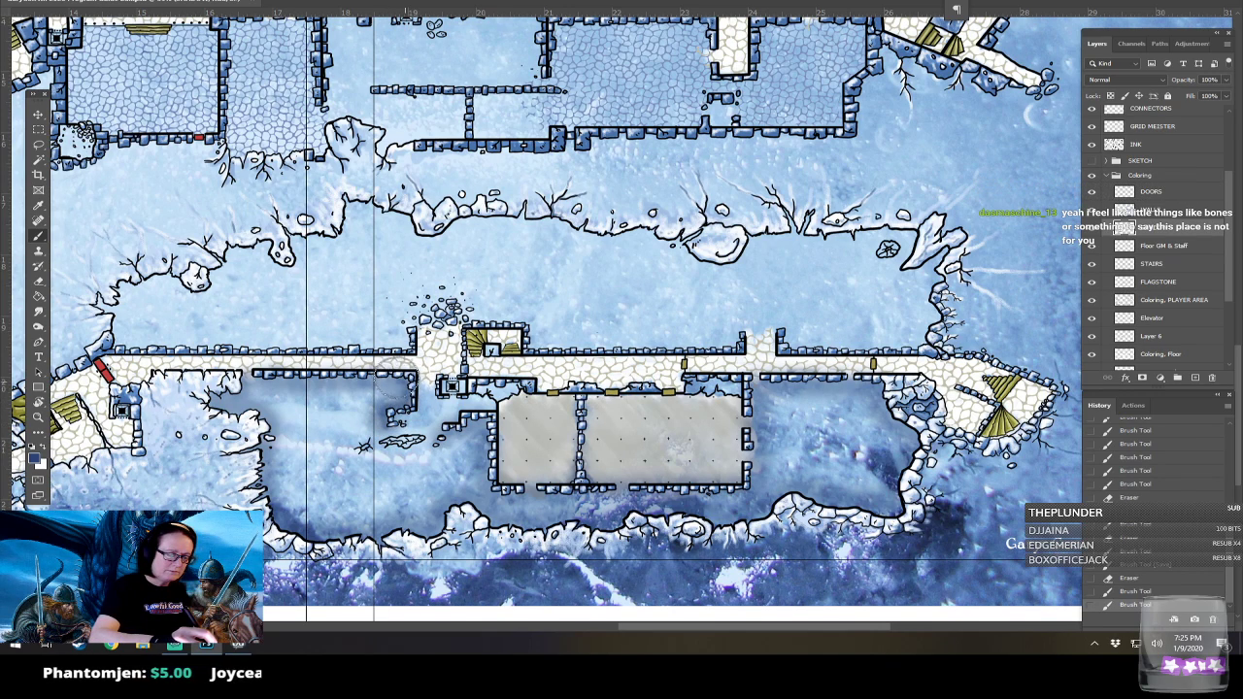
{"action": "mouse_move", "coordinate": [361, 377]}
{"action": "left_mouse_down"}
{"action": "mouse_move", "coordinate": [265, 378]}
{"action": "mouse_move", "coordinate": [207, 400]}
{"action": "mouse_move", "coordinate": [279, 420]}
{"action": "mouse_move", "coordinate": [270, 472]}
{"action": "mouse_move", "coordinate": [238, 483]}
{"action": "mouse_move", "coordinate": [303, 530]}
{"action": "mouse_move", "coordinate": [407, 530]}
{"action": "mouse_move", "coordinate": [466, 490]}
{"action": "mouse_move", "coordinate": [534, 514]}
{"action": "mouse_move", "coordinate": [522, 515]}
{"action": "mouse_move", "coordinate": [725, 525]}
{"action": "mouse_move", "coordinate": [798, 486]}
{"action": "mouse_move", "coordinate": [879, 515]}
{"action": "mouse_move", "coordinate": [908, 507]}
{"action": "mouse_move", "coordinate": [903, 464]}
{"action": "mouse_move", "coordinate": [918, 442]}
{"action": "mouse_move", "coordinate": [867, 383]}
{"action": "mouse_move", "coordinate": [781, 380]}
{"action": "mouse_move", "coordinate": [753, 384]}
{"action": "mouse_move", "coordinate": [756, 476]}
{"action": "mouse_move", "coordinate": [738, 486]}
{"action": "mouse_move", "coordinate": [490, 487]}
{"action": "mouse_move", "coordinate": [493, 441]}
{"action": "mouse_move", "coordinate": [478, 420]}
{"action": "mouse_move", "coordinate": [427, 455]}
{"action": "left_mouse_up"}
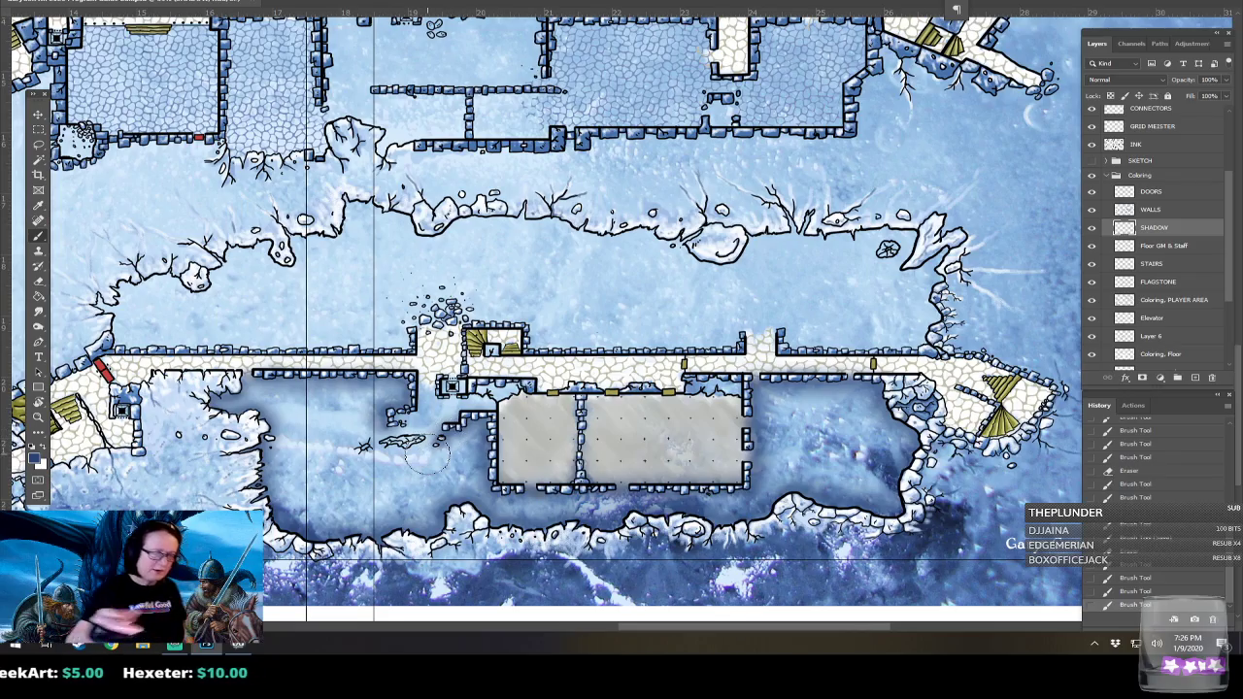
Set the brush size to 250 px and paint a wide soft shadow along the walls and corridor of the lowest level's upper cavern.
{"action": "key", "text": "ctrl+minus"}
{"action": "scroll", "coordinate": [427, 455], "scroll_direction": "down", "scroll_amount": 4}
{"action": "scroll", "coordinate": [427, 454], "scroll_direction": "down", "scroll_amount": 2}
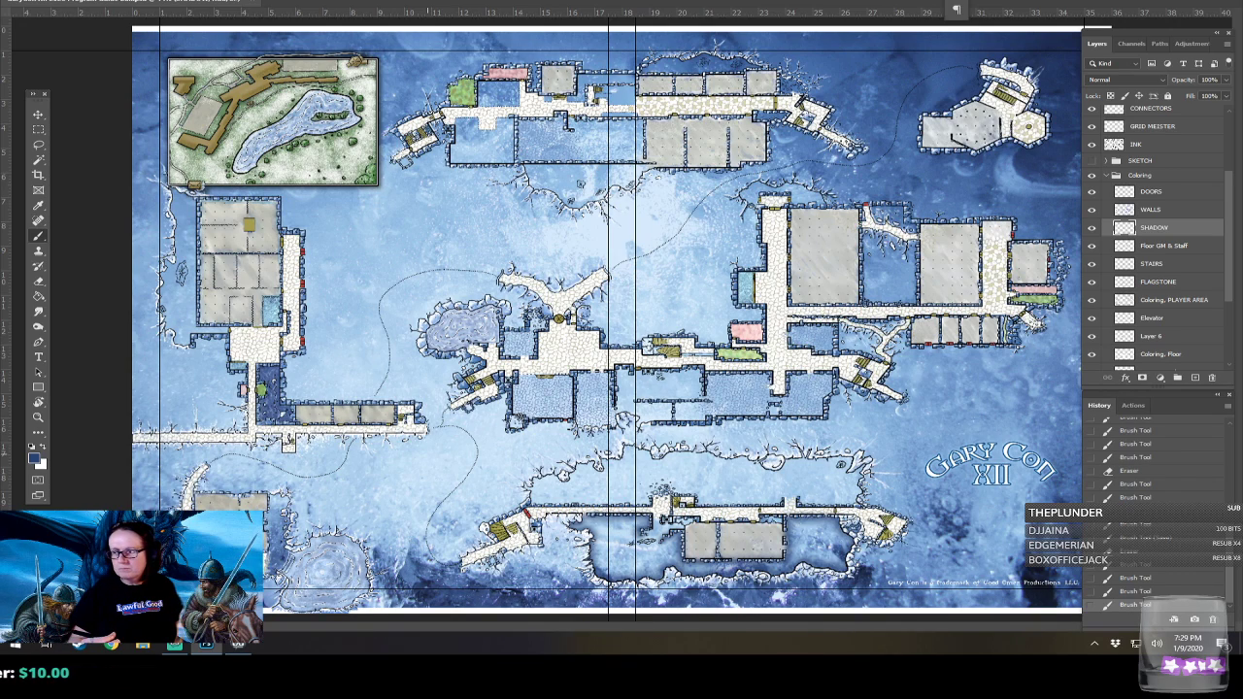
{"action": "scroll", "coordinate": [740, 466], "scroll_direction": "up", "scroll_amount": 4}
{"action": "left_click_drag", "start_coordinate": [740, 466], "coordinate": [667, 314]}
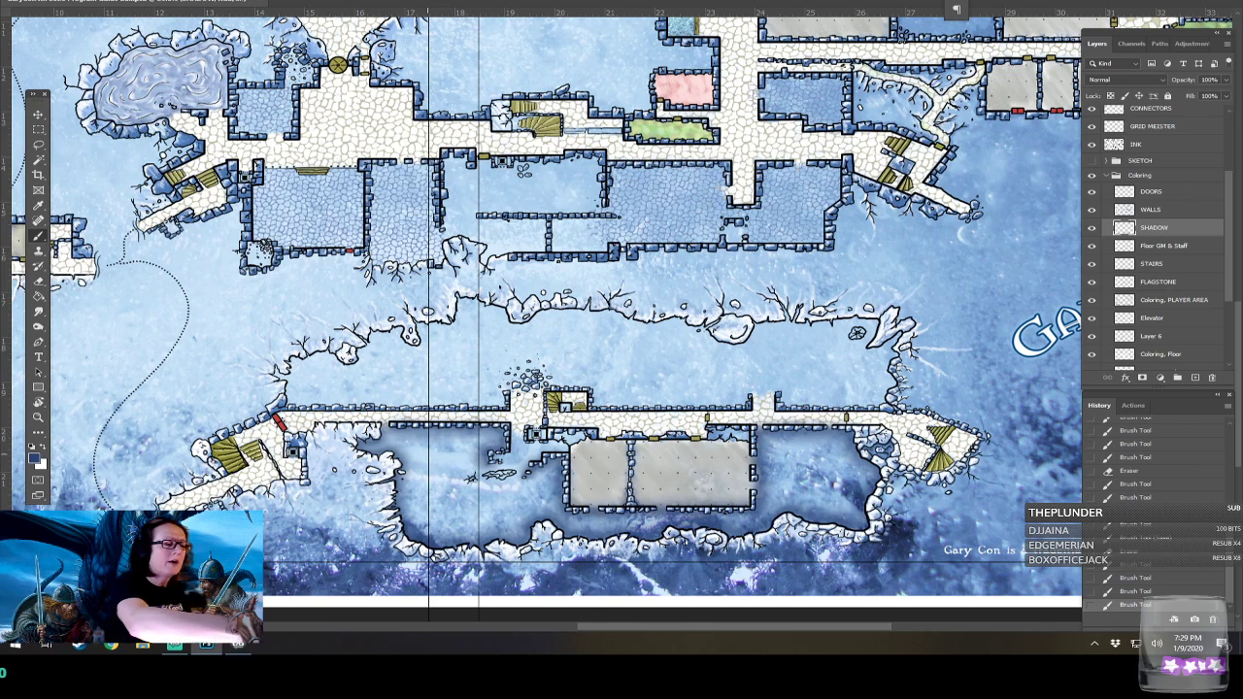
{"action": "left_click", "coordinate": [111, 3]}
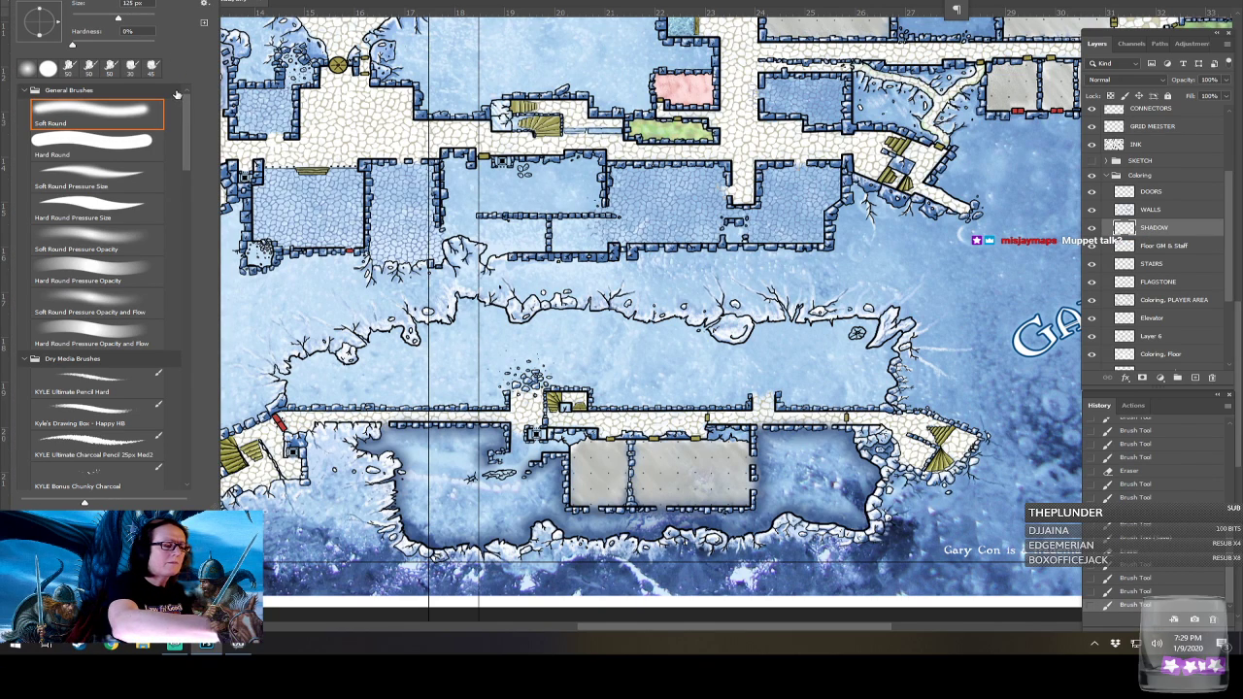
{"action": "left_click", "coordinate": [132, 3]}
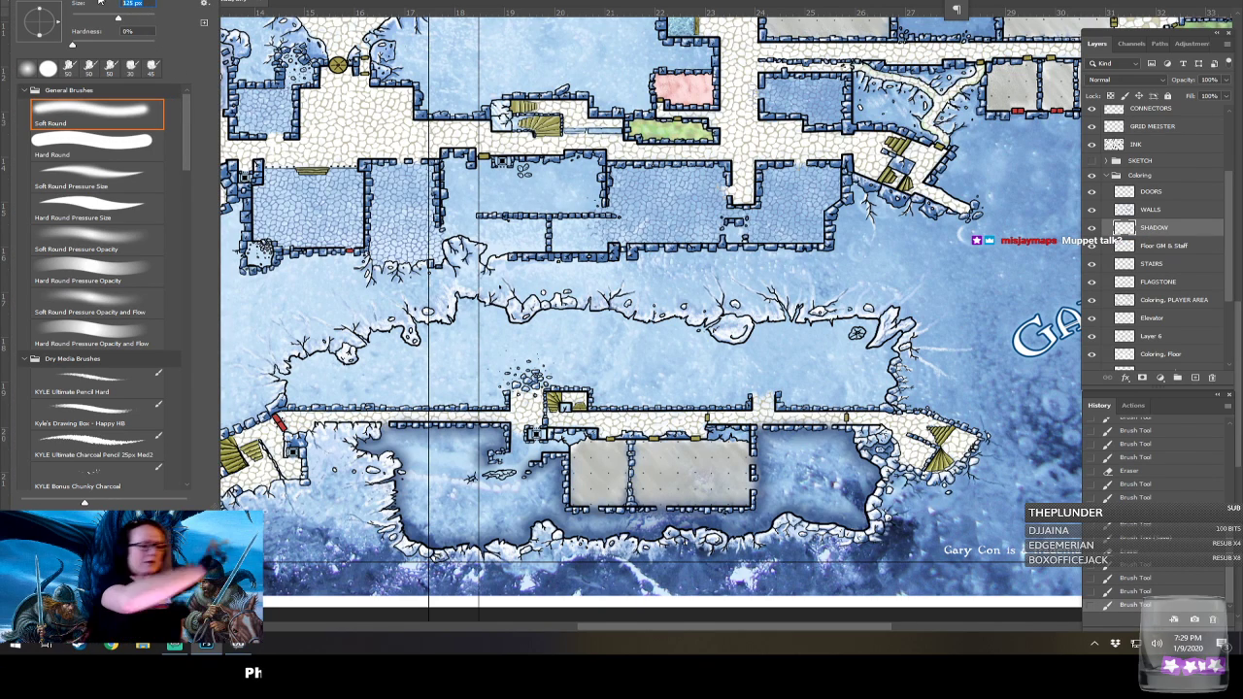
{"action": "type", "text": "100"}
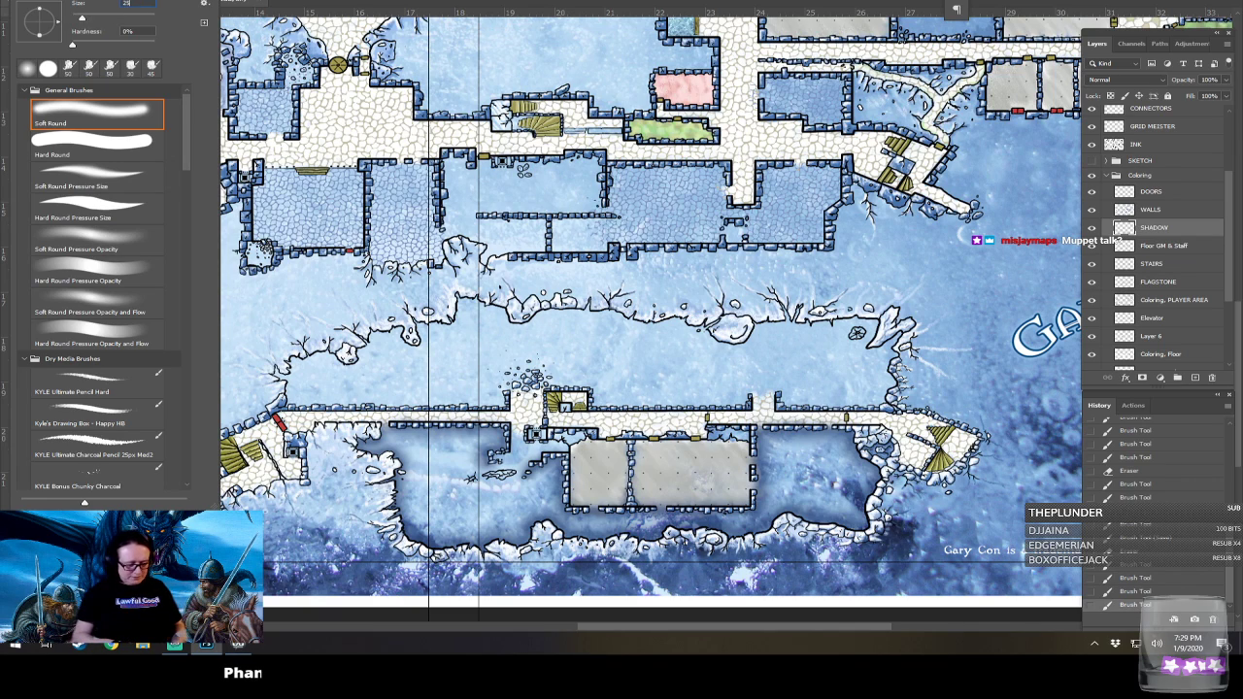
{"action": "key", "text": "Return"}
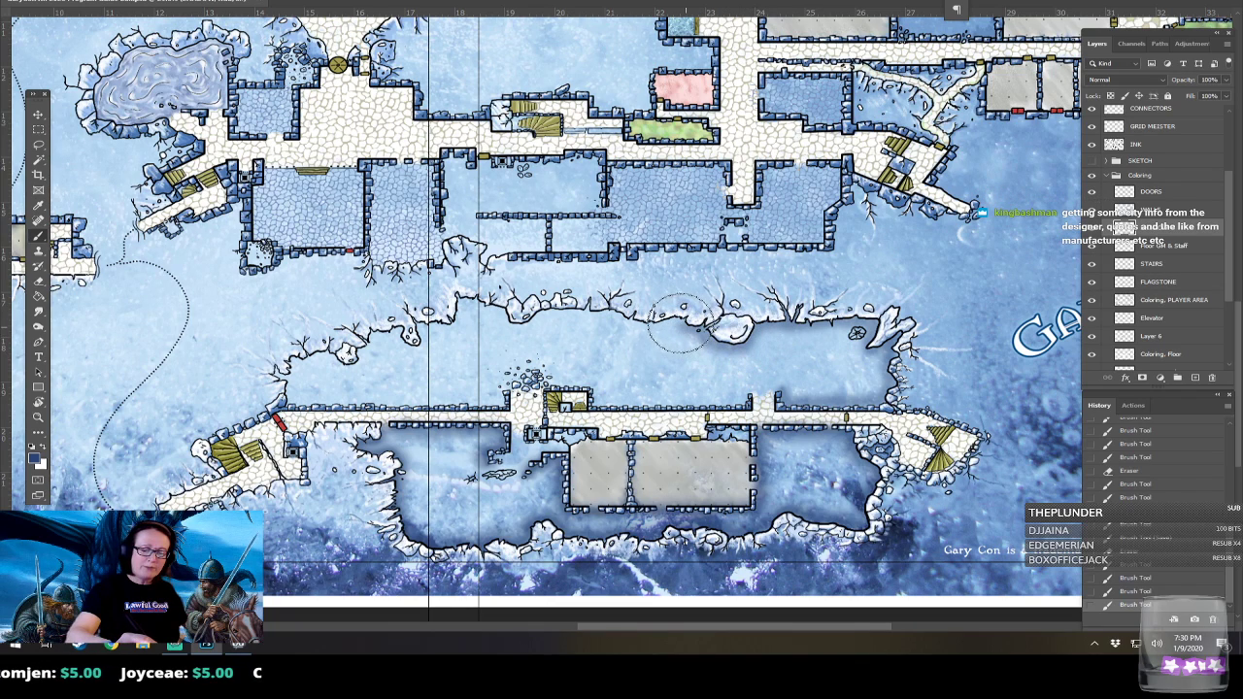
{"action": "mouse_move", "coordinate": [631, 323]}
{"action": "left_mouse_down"}
{"action": "mouse_move", "coordinate": [586, 308]}
{"action": "mouse_move", "coordinate": [516, 327]}
{"action": "mouse_move", "coordinate": [468, 302]}
{"action": "mouse_move", "coordinate": [452, 327]}
{"action": "mouse_move", "coordinate": [419, 328]}
{"action": "mouse_move", "coordinate": [413, 349]}
{"action": "mouse_move", "coordinate": [398, 333]}
{"action": "mouse_move", "coordinate": [341, 365]}
{"action": "left_mouse_up"}
{"action": "mouse_move", "coordinate": [323, 358]}
{"action": "left_mouse_down"}
{"action": "mouse_move", "coordinate": [273, 377]}
{"action": "mouse_move", "coordinate": [299, 402]}
{"action": "mouse_move", "coordinate": [386, 404]}
{"action": "mouse_move", "coordinate": [512, 401]}
{"action": "mouse_move", "coordinate": [507, 389]}
{"action": "mouse_move", "coordinate": [549, 369]}
{"action": "mouse_move", "coordinate": [518, 375]}
{"action": "mouse_move", "coordinate": [588, 384]}
{"action": "mouse_move", "coordinate": [619, 405]}
{"action": "mouse_move", "coordinate": [803, 405]}
{"action": "mouse_move", "coordinate": [820, 386]}
{"action": "mouse_move", "coordinate": [805, 405]}
{"action": "left_mouse_up"}
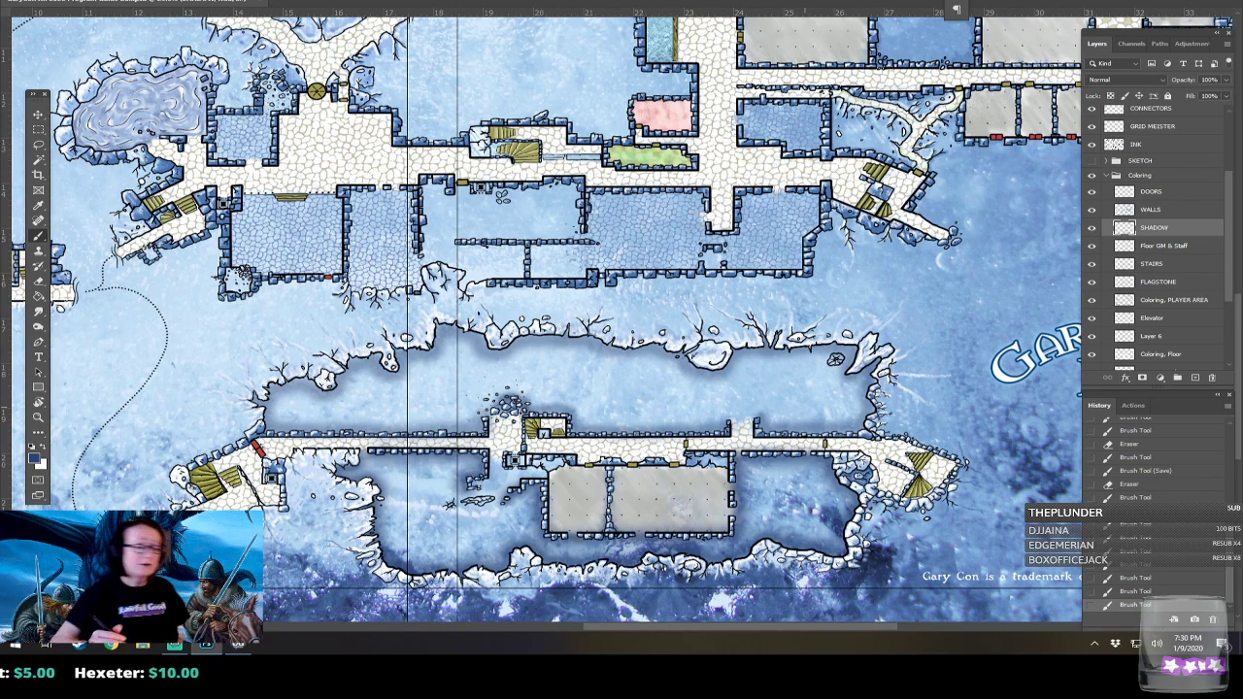
Set the brush size to 125 px and deepen the upper cavern's shadow tight against its rock walls and the corridor.
{"action": "left_click", "coordinate": [49, 2]}
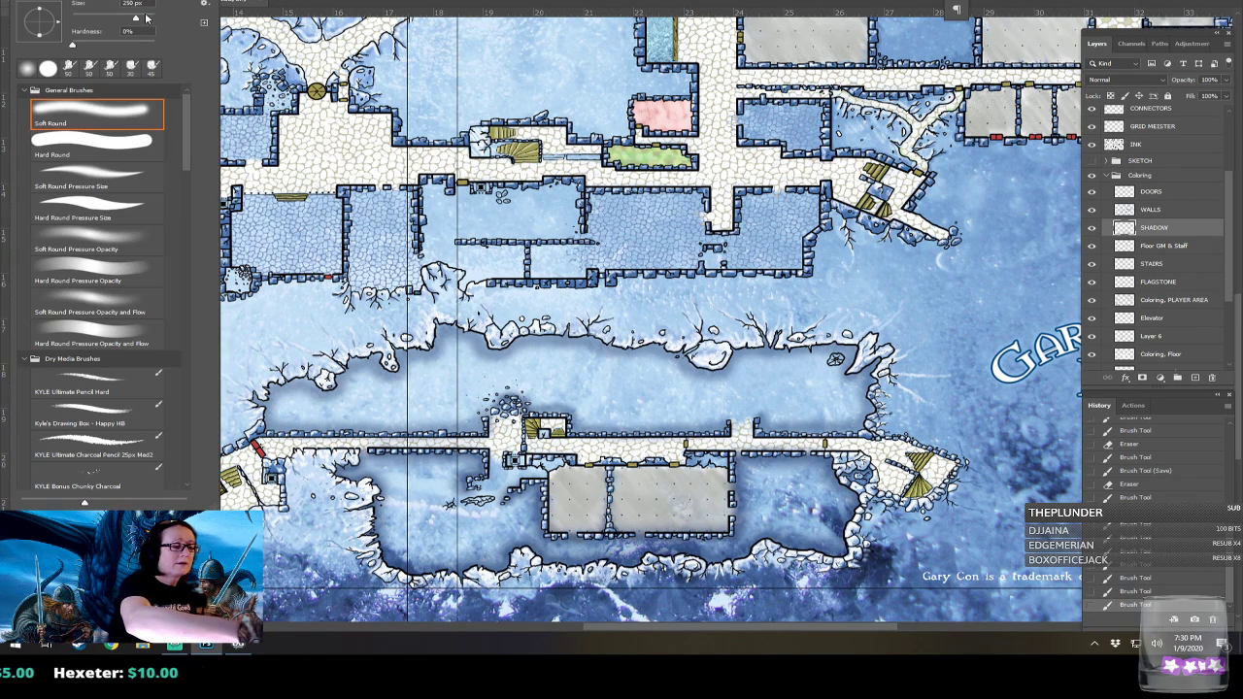
{"action": "left_click_drag", "start_coordinate": [146, 4], "coordinate": [94, 7]}
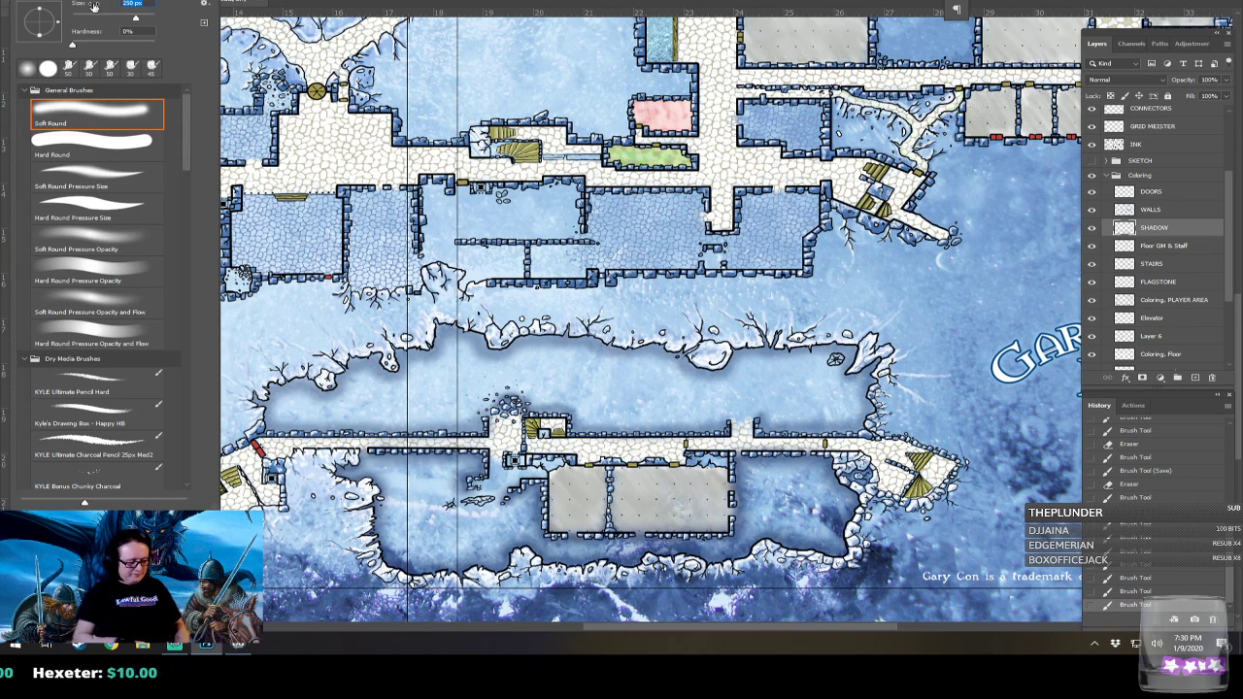
{"action": "key", "text": "Return"}
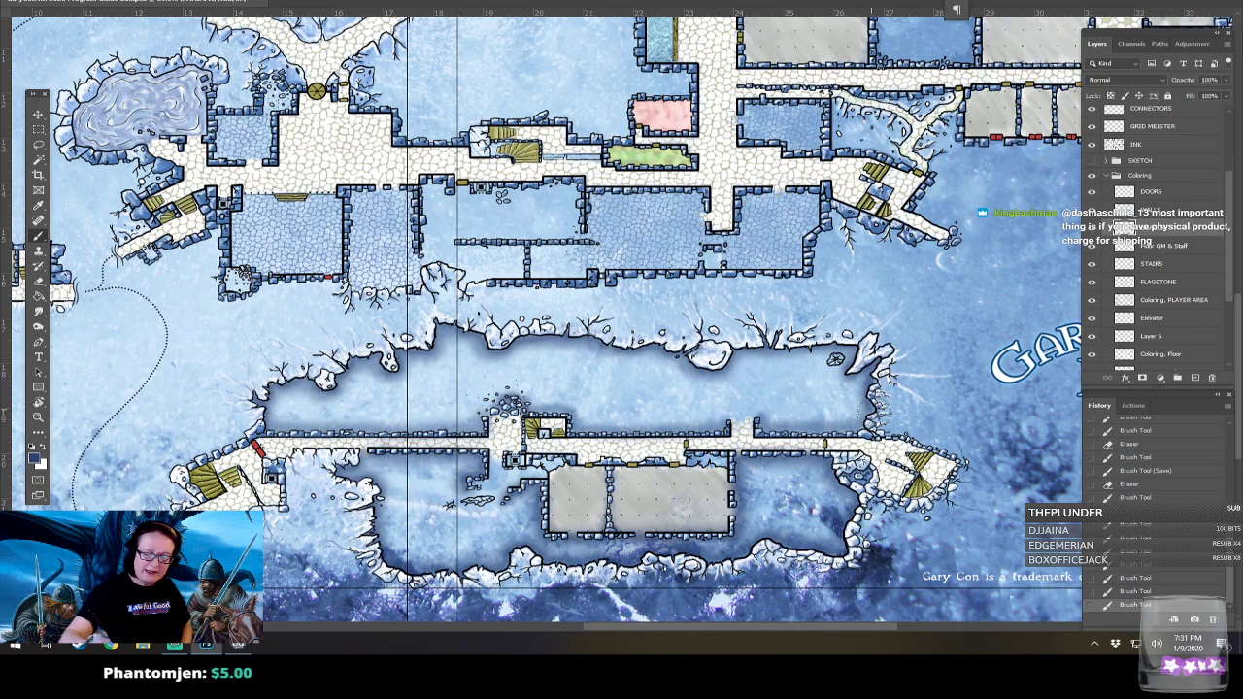
{"action": "mouse_move", "coordinate": [855, 429]}
{"action": "left_mouse_down"}
{"action": "mouse_move", "coordinate": [573, 430]}
{"action": "mouse_move", "coordinate": [570, 417]}
{"action": "mouse_move", "coordinate": [504, 410]}
{"action": "mouse_move", "coordinate": [454, 432]}
{"action": "mouse_move", "coordinate": [267, 434]}
{"action": "mouse_move", "coordinate": [260, 410]}
{"action": "left_mouse_up"}
{"action": "scroll", "coordinate": [272, 412], "scroll_direction": "down", "scroll_amount": 5}
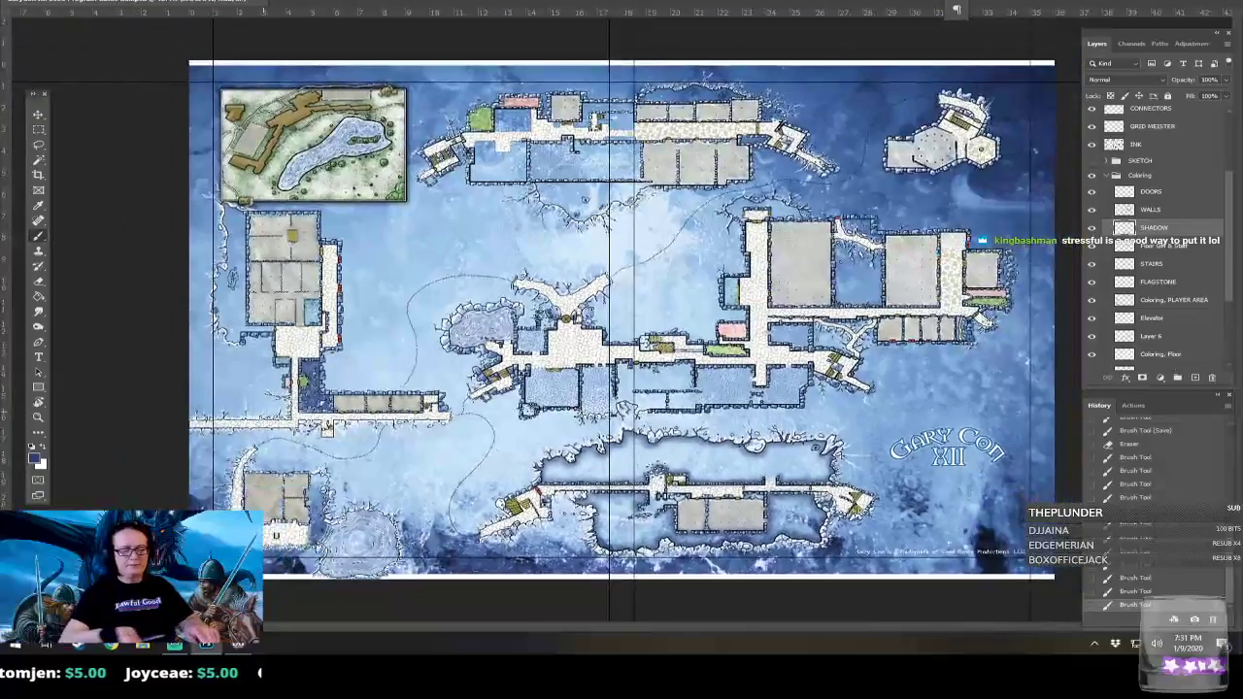
{"action": "scroll", "coordinate": [668, 493], "scroll_direction": "up", "scroll_amount": 2}
{"action": "key", "text": "alt+Tab"}
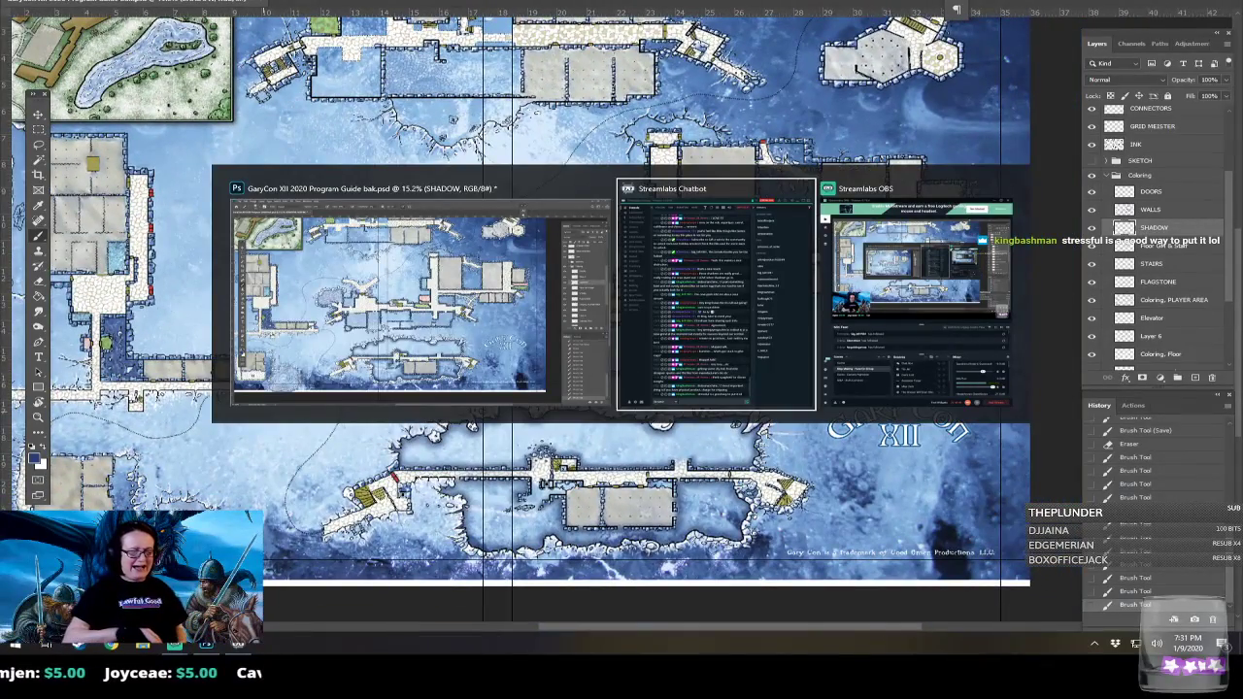
{"action": "key", "text": "Escape"}
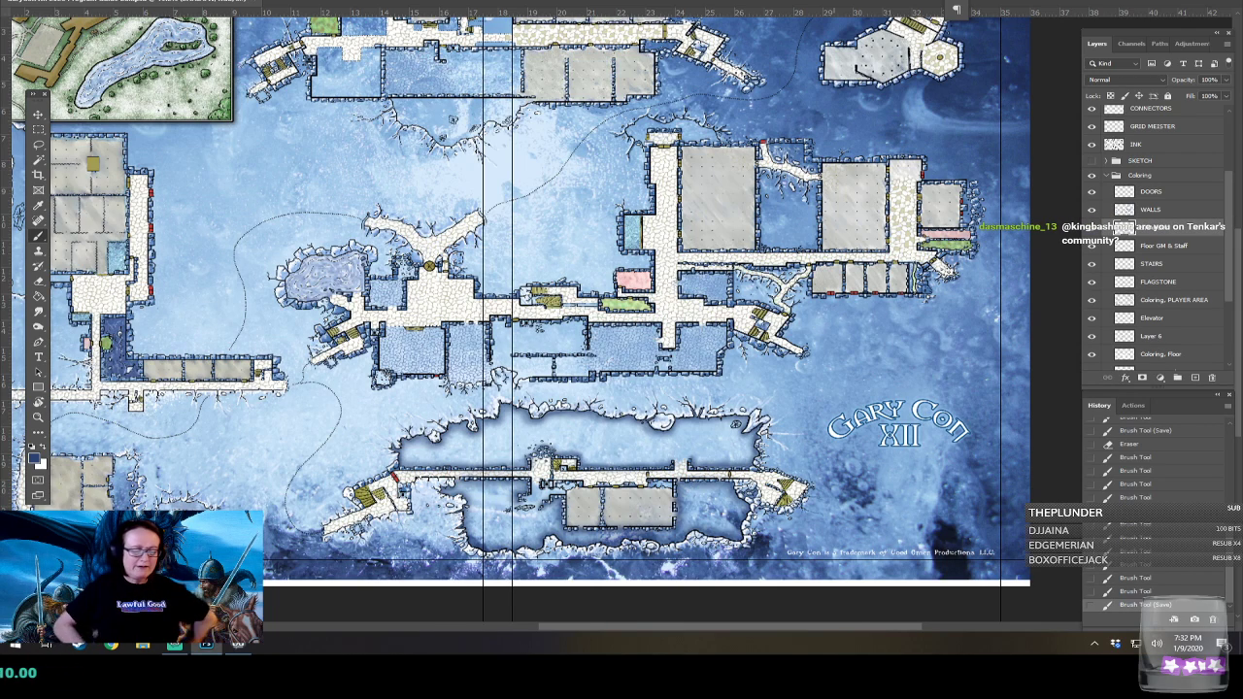
Set the brush size to 250 px and paint a wide soft shadow inside the central level's unpaved room and its small southern chambers.
{"action": "left_click_drag", "start_coordinate": [796, 291], "coordinate": [826, 336]}
{"action": "left_click_drag", "start_coordinate": [680, 340], "coordinate": [714, 317]}
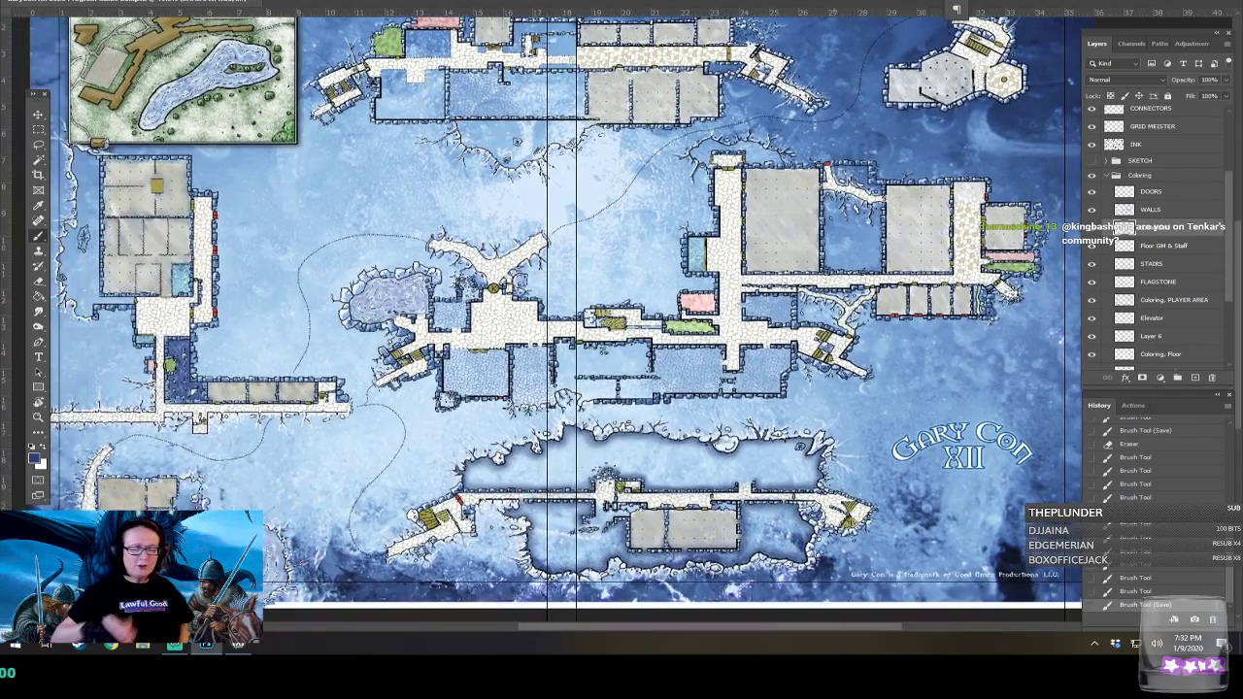
{"action": "scroll", "coordinate": [541, 367], "scroll_direction": "up", "scroll_amount": 4}
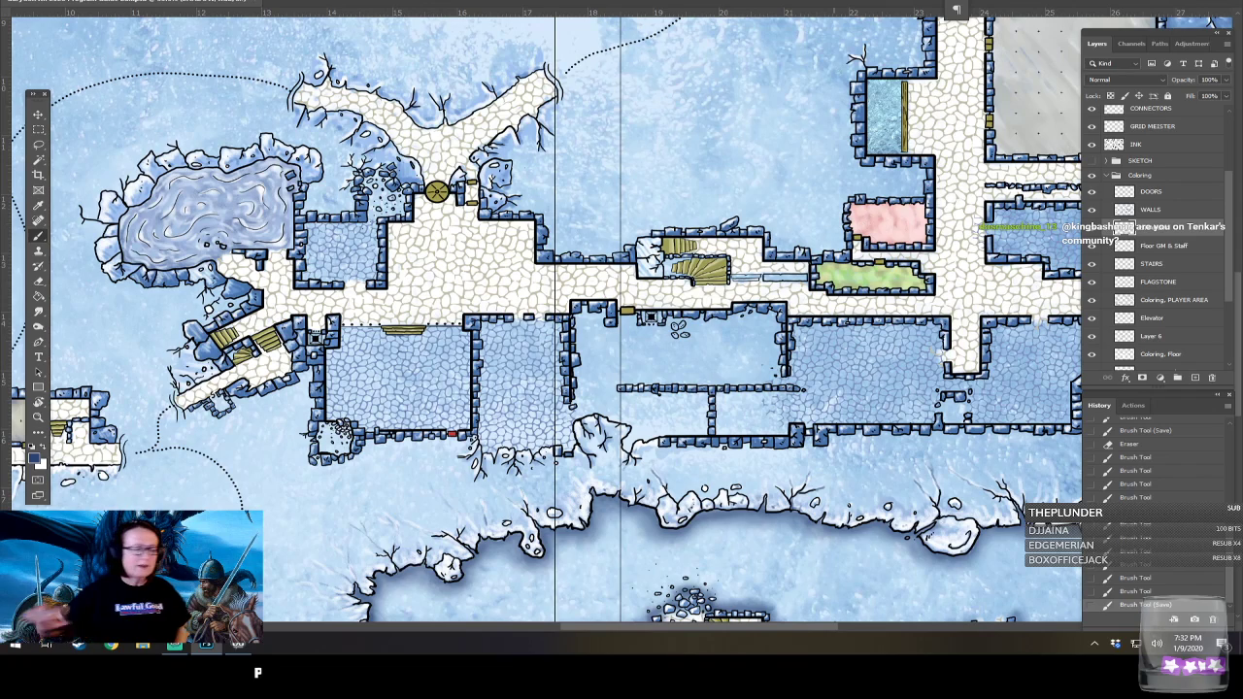
{"action": "left_click", "coordinate": [102, 2]}
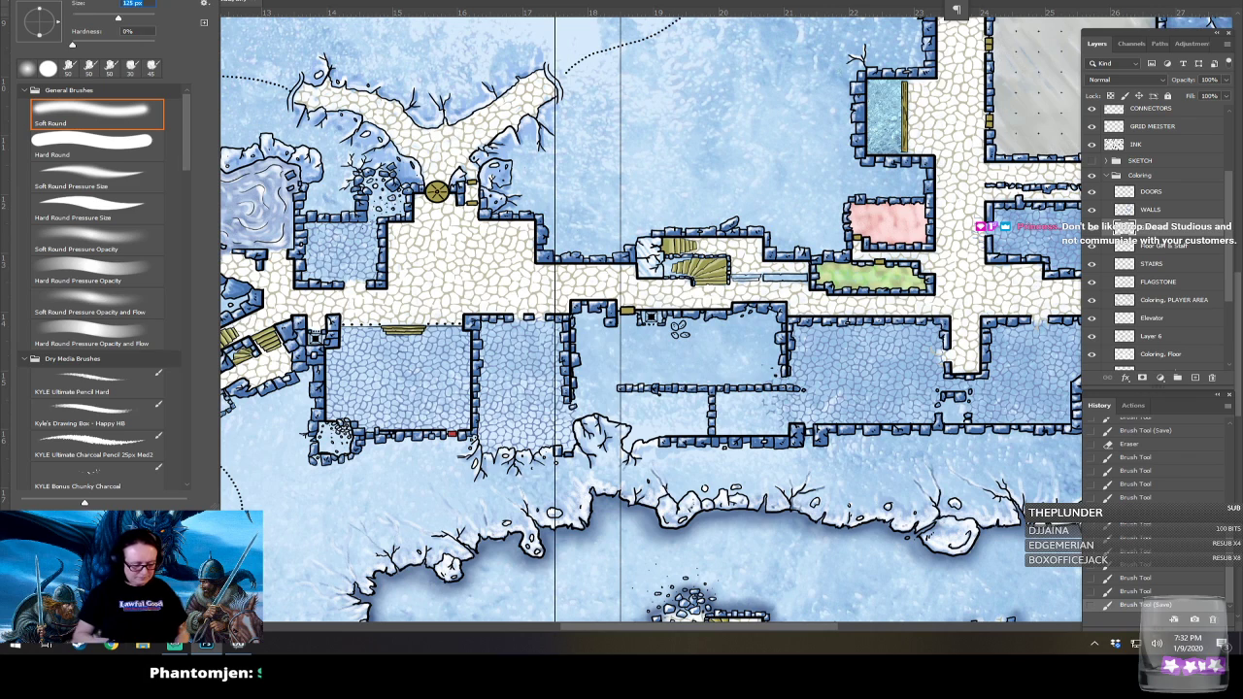
{"action": "left_click", "coordinate": [81, 6]}
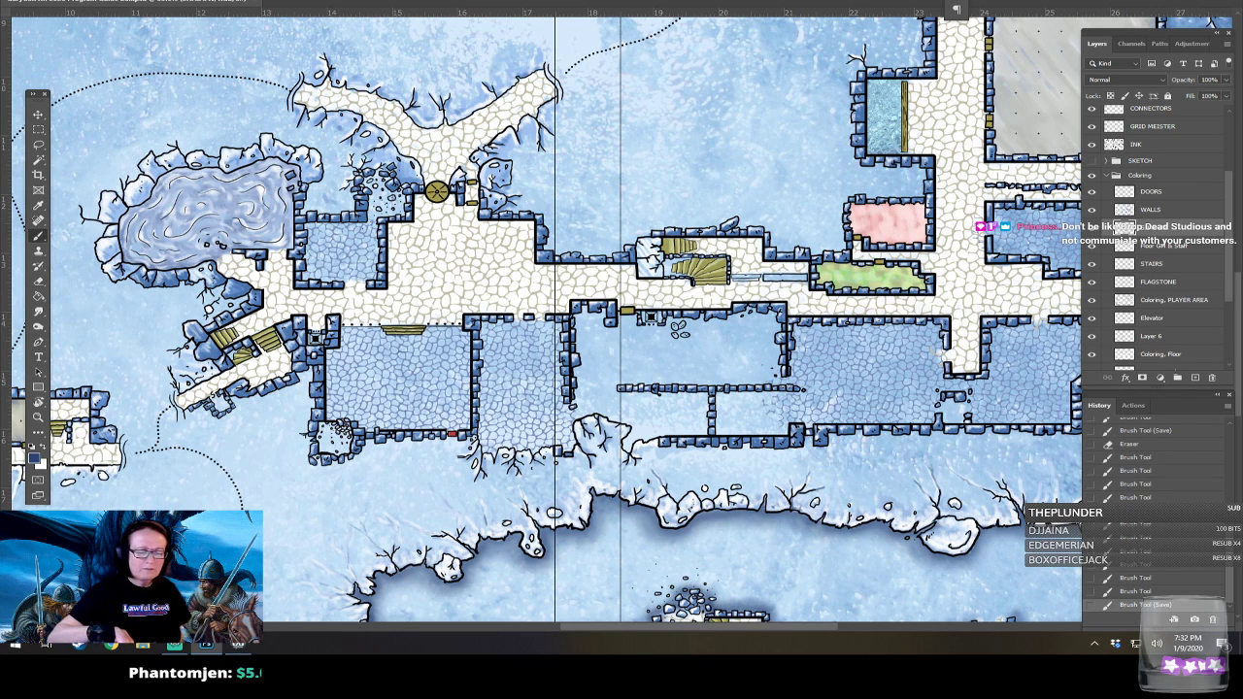
{"action": "left_click_drag", "start_coordinate": [569, 398], "coordinate": [525, 406]}
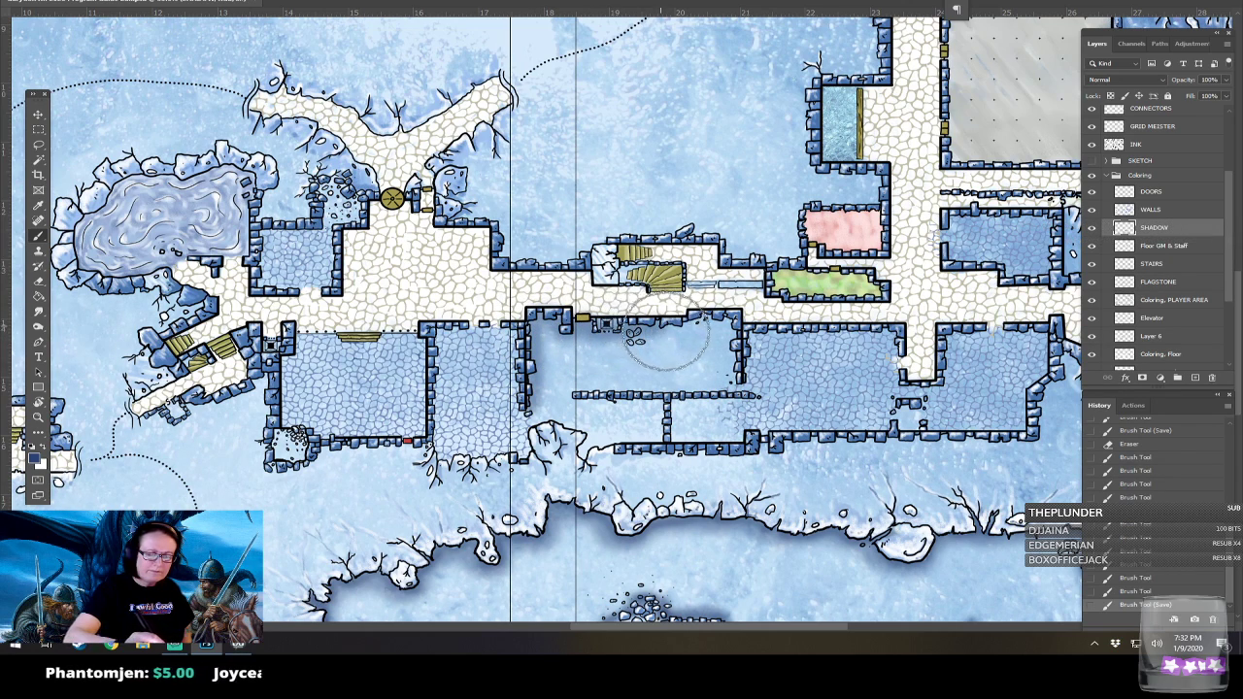
{"action": "mouse_move", "coordinate": [732, 345]}
{"action": "left_mouse_down"}
{"action": "mouse_move", "coordinate": [733, 382]}
{"action": "mouse_move", "coordinate": [751, 386]}
{"action": "mouse_move", "coordinate": [572, 390]}
{"action": "mouse_move", "coordinate": [659, 402]}
{"action": "mouse_move", "coordinate": [661, 436]}
{"action": "mouse_move", "coordinate": [592, 439]}
{"action": "mouse_move", "coordinate": [584, 454]}
{"action": "mouse_move", "coordinate": [588, 436]}
{"action": "mouse_move", "coordinate": [541, 422]}
{"action": "left_mouse_up"}
{"action": "mouse_move", "coordinate": [677, 407]}
{"action": "left_mouse_down"}
{"action": "mouse_move", "coordinate": [685, 437]}
{"action": "mouse_move", "coordinate": [719, 437]}
{"action": "mouse_move", "coordinate": [740, 429]}
{"action": "mouse_move", "coordinate": [746, 398]}
{"action": "mouse_move", "coordinate": [689, 391]}
{"action": "mouse_move", "coordinate": [676, 403]}
{"action": "mouse_move", "coordinate": [699, 388]}
{"action": "mouse_move", "coordinate": [761, 403]}
{"action": "left_mouse_up"}
{"action": "scroll", "coordinate": [760, 406], "scroll_direction": "right", "scroll_amount": 2}
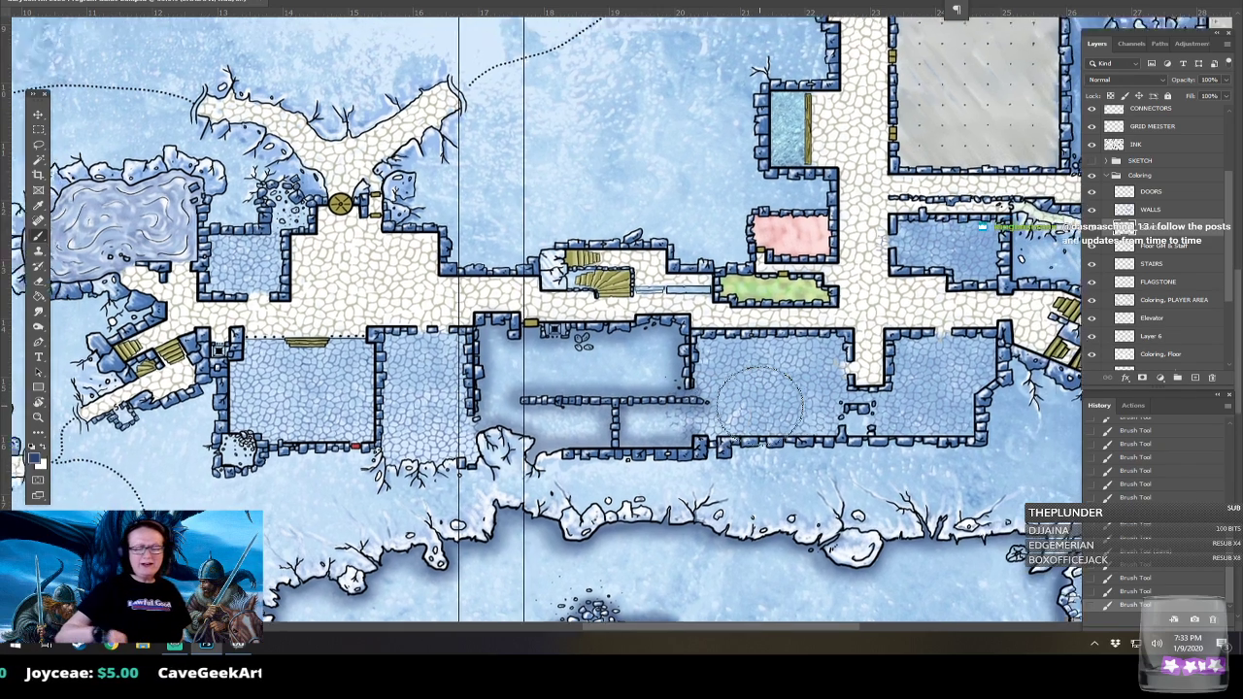
Reduce the brush size and deepen the shadow tight against the walls of the central level's unpaved room and small chambers.
{"action": "scroll", "coordinate": [757, 406], "scroll_direction": "up", "scroll_amount": 1}
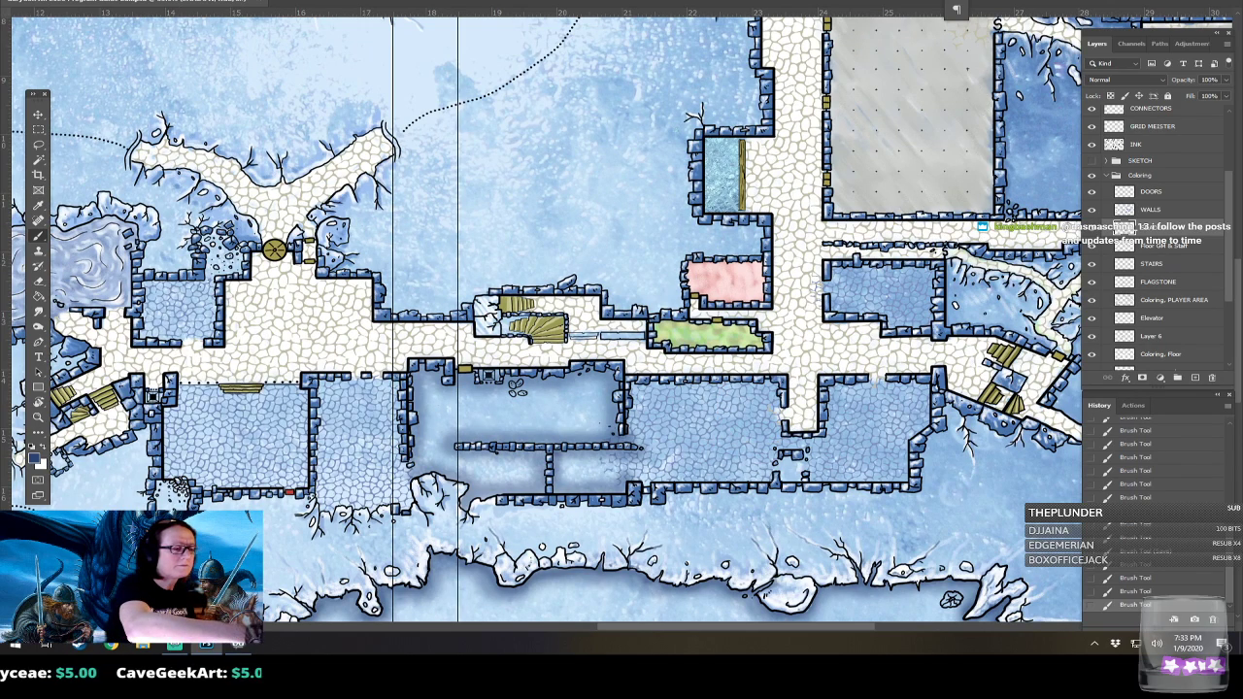
{"action": "left_click", "coordinate": [62, 2]}
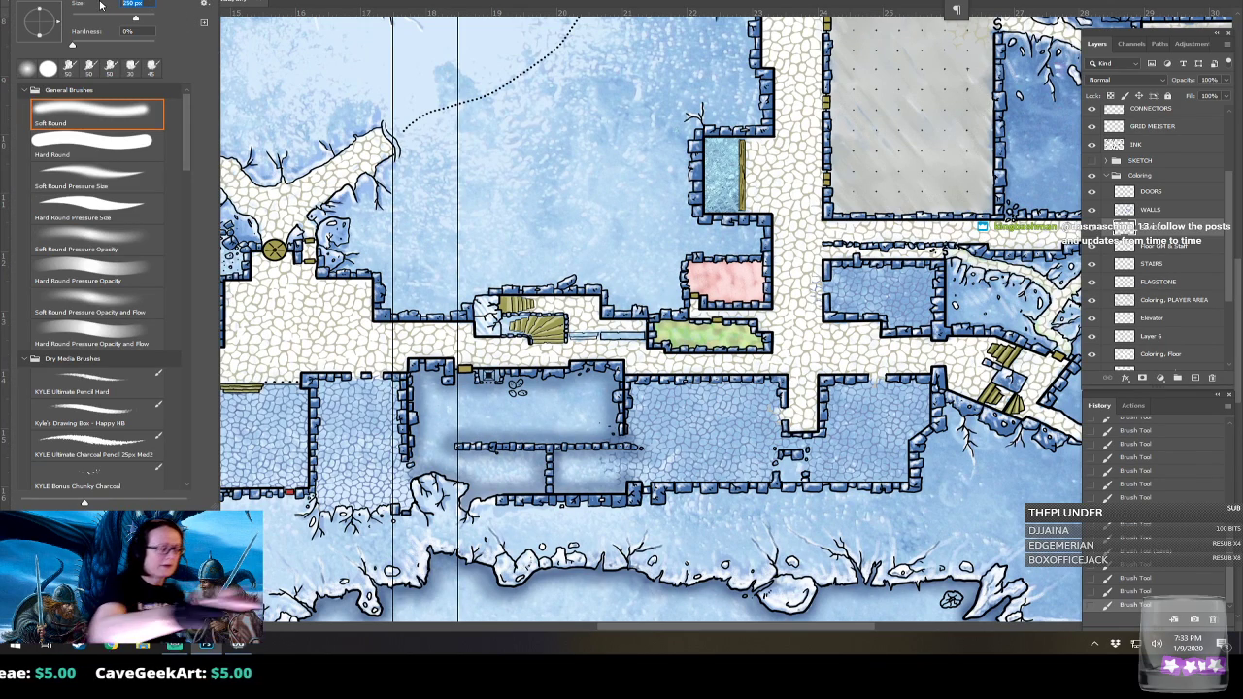
{"action": "key", "text": "Return"}
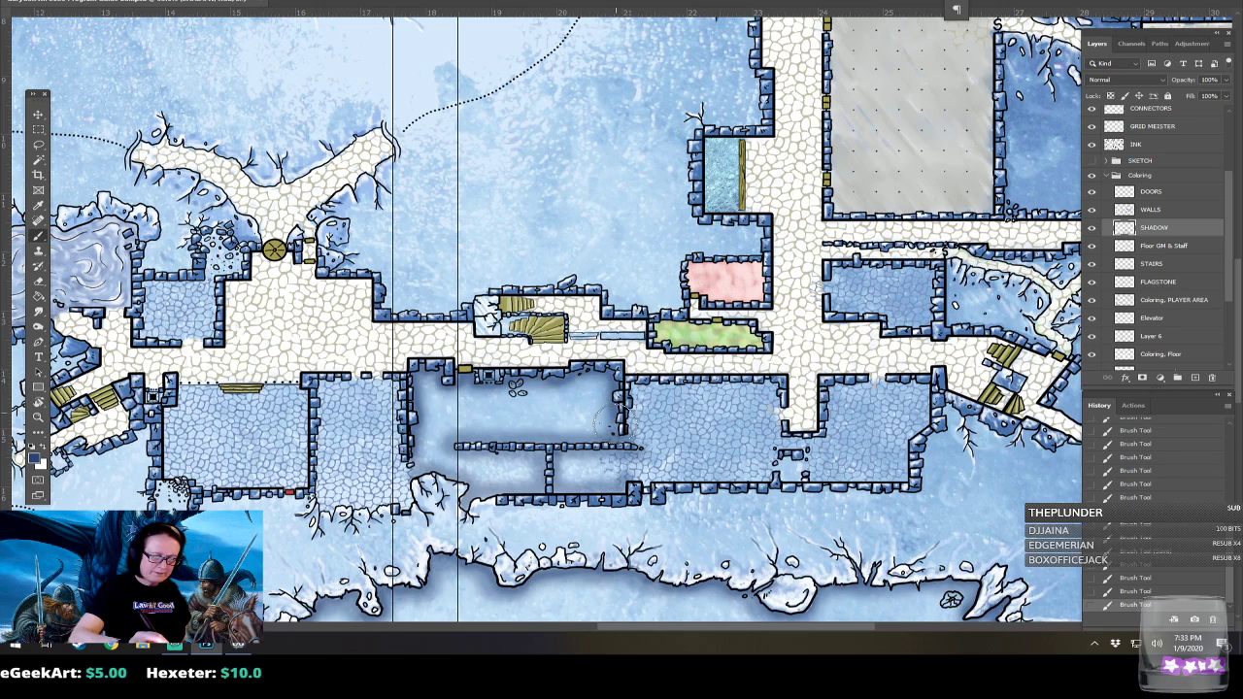
{"action": "mouse_move", "coordinate": [623, 441]}
{"action": "left_mouse_down"}
{"action": "mouse_move", "coordinate": [449, 437]}
{"action": "mouse_move", "coordinate": [447, 459]}
{"action": "mouse_move", "coordinate": [544, 455]}
{"action": "mouse_move", "coordinate": [558, 486]}
{"action": "mouse_move", "coordinate": [536, 501]}
{"action": "mouse_move", "coordinate": [510, 490]}
{"action": "mouse_move", "coordinate": [465, 503]}
{"action": "mouse_move", "coordinate": [491, 490]}
{"action": "mouse_move", "coordinate": [471, 503]}
{"action": "mouse_move", "coordinate": [466, 475]}
{"action": "mouse_move", "coordinate": [413, 474]}
{"action": "left_mouse_up"}
{"action": "mouse_move", "coordinate": [616, 487]}
{"action": "left_mouse_down"}
{"action": "mouse_move", "coordinate": [575, 478]}
{"action": "mouse_move", "coordinate": [600, 449]}
{"action": "mouse_move", "coordinate": [633, 449]}
{"action": "mouse_move", "coordinate": [549, 453]}
{"action": "mouse_move", "coordinate": [556, 498]}
{"action": "left_mouse_up"}
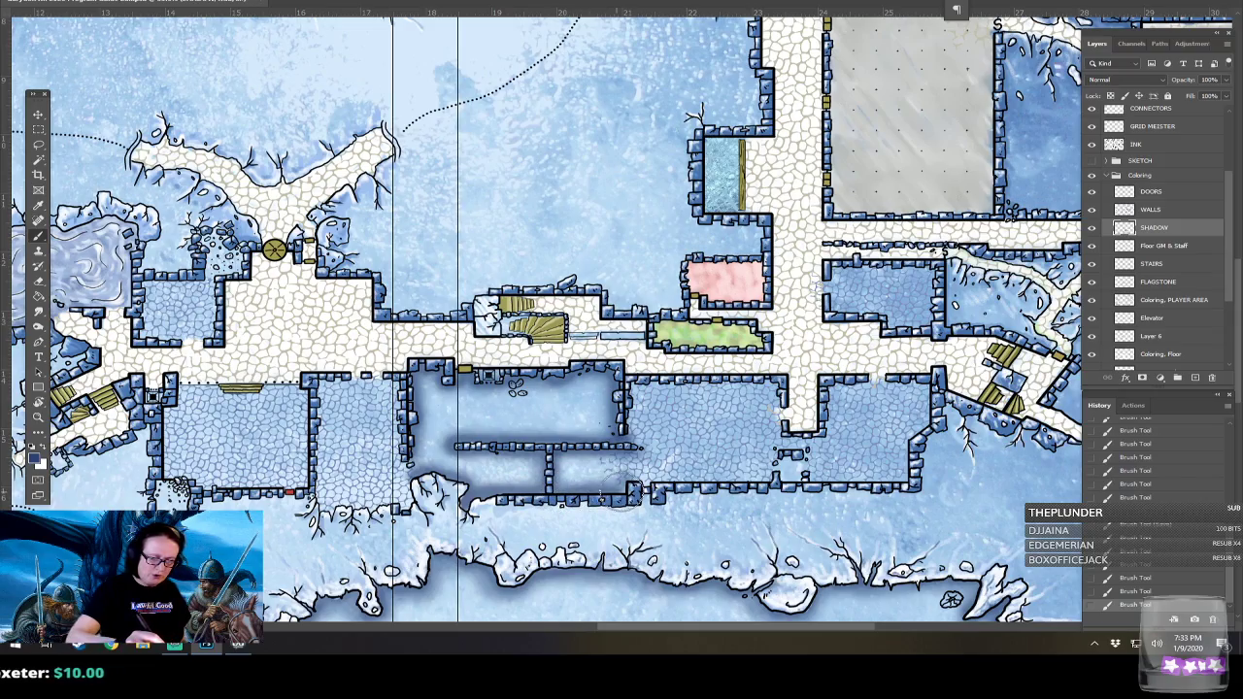
{"action": "key", "text": "ctrl+0"}
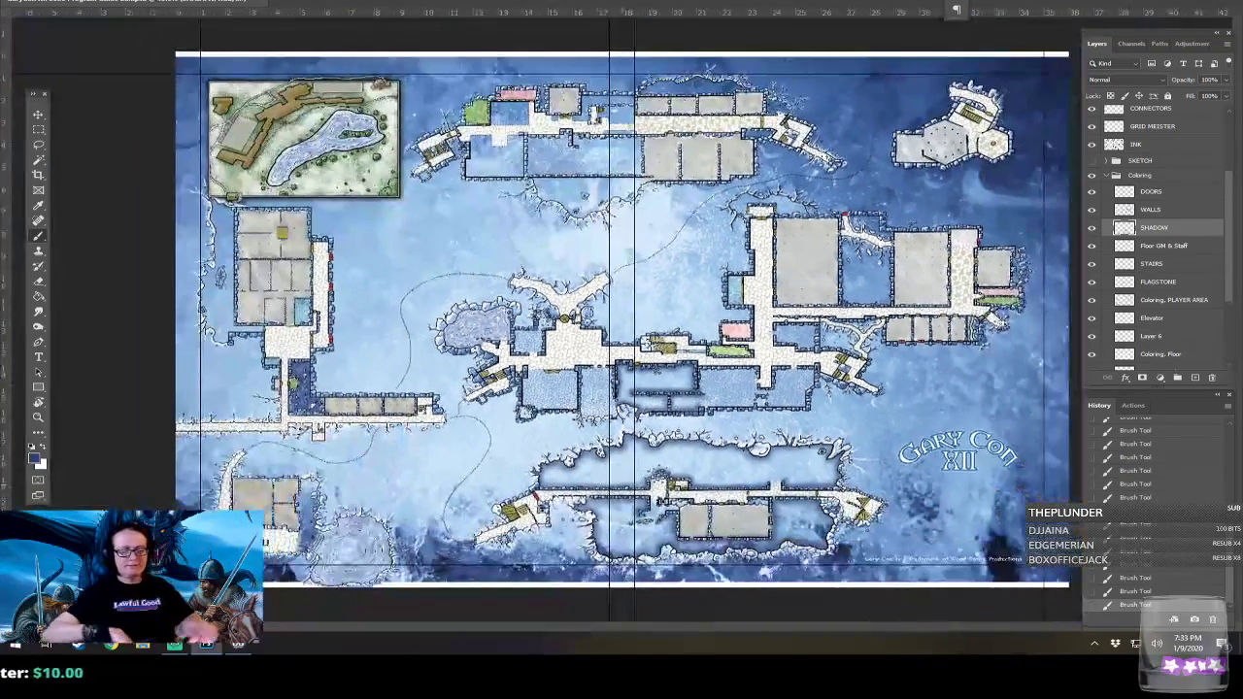
Paint a narrow soft shadow in the cavern strip between the southwestern building and the swirling pool, erasing the excess beside the flagstones.
{"action": "key", "text": "ctrl+0"}
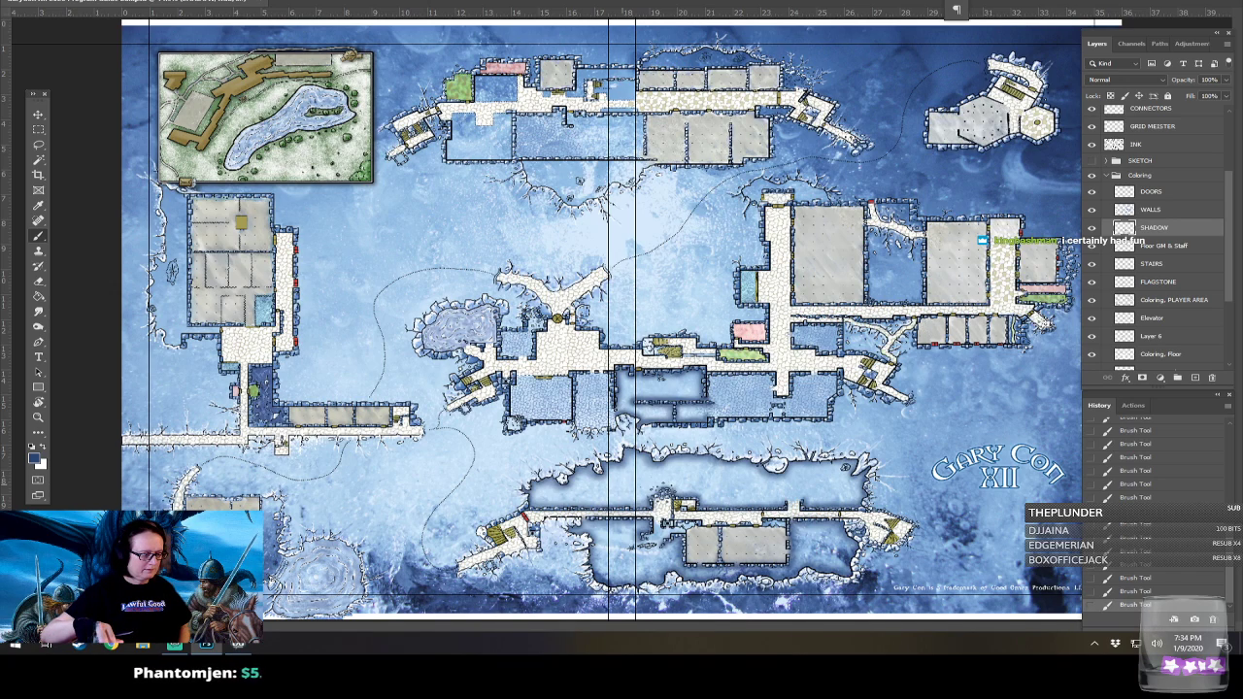
{"action": "scroll", "coordinate": [512, 361], "scroll_direction": "up", "scroll_amount": 5}
{"action": "left_click_drag", "start_coordinate": [369, 476], "coordinate": [851, 170]}
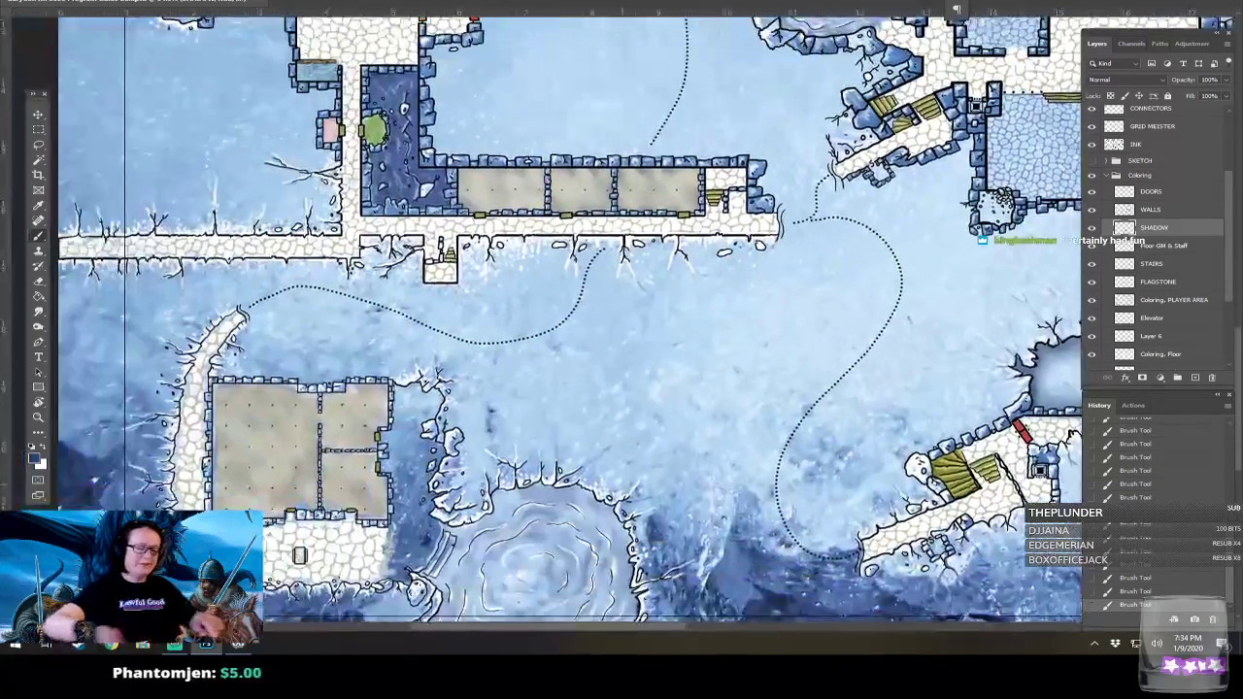
{"action": "left_click_drag", "start_coordinate": [485, 388], "coordinate": [708, 325]}
{"action": "scroll", "coordinate": [560, 568], "scroll_direction": "up", "scroll_amount": 2}
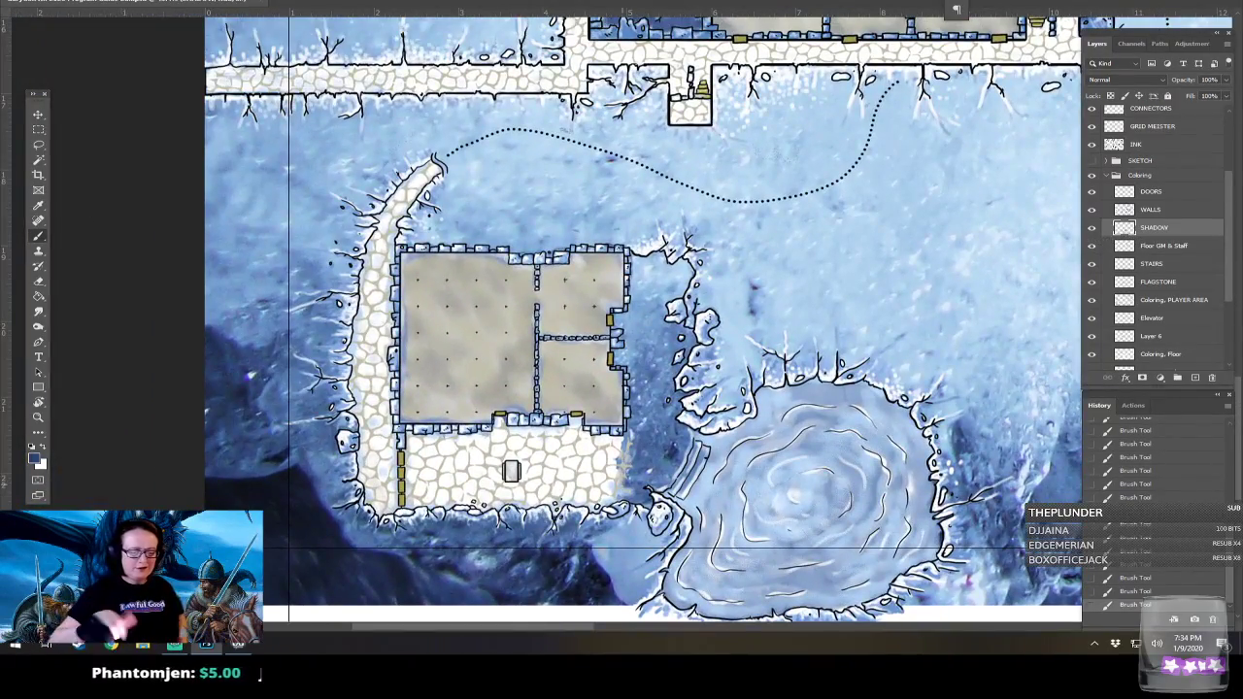
{"action": "left_click_drag", "start_coordinate": [583, 340], "coordinate": [549, 451]}
{"action": "mouse_move", "coordinate": [583, 549]}
{"action": "left_mouse_down"}
{"action": "mouse_move", "coordinate": [595, 476]}
{"action": "mouse_move", "coordinate": [583, 472]}
{"action": "mouse_move", "coordinate": [595, 442]}
{"action": "mouse_move", "coordinate": [581, 431]}
{"action": "mouse_move", "coordinate": [600, 421]}
{"action": "mouse_move", "coordinate": [602, 370]}
{"action": "mouse_move", "coordinate": [626, 362]}
{"action": "mouse_move", "coordinate": [634, 386]}
{"action": "mouse_move", "coordinate": [652, 370]}
{"action": "mouse_move", "coordinate": [655, 381]}
{"action": "mouse_move", "coordinate": [621, 437]}
{"action": "mouse_move", "coordinate": [649, 457]}
{"action": "mouse_move", "coordinate": [627, 501]}
{"action": "mouse_move", "coordinate": [641, 573]}
{"action": "left_mouse_up"}
{"action": "scroll", "coordinate": [641, 573], "scroll_direction": "down", "scroll_amount": 1}
{"action": "key", "text": "e"}
{"action": "mouse_move", "coordinate": [643, 519]}
{"action": "left_mouse_down"}
{"action": "mouse_move", "coordinate": [647, 490]}
{"action": "mouse_move", "coordinate": [627, 495]}
{"action": "mouse_move", "coordinate": [652, 478]}
{"action": "mouse_move", "coordinate": [636, 500]}
{"action": "mouse_move", "coordinate": [655, 466]}
{"action": "mouse_move", "coordinate": [643, 482]}
{"action": "mouse_move", "coordinate": [652, 487]}
{"action": "left_mouse_up"}
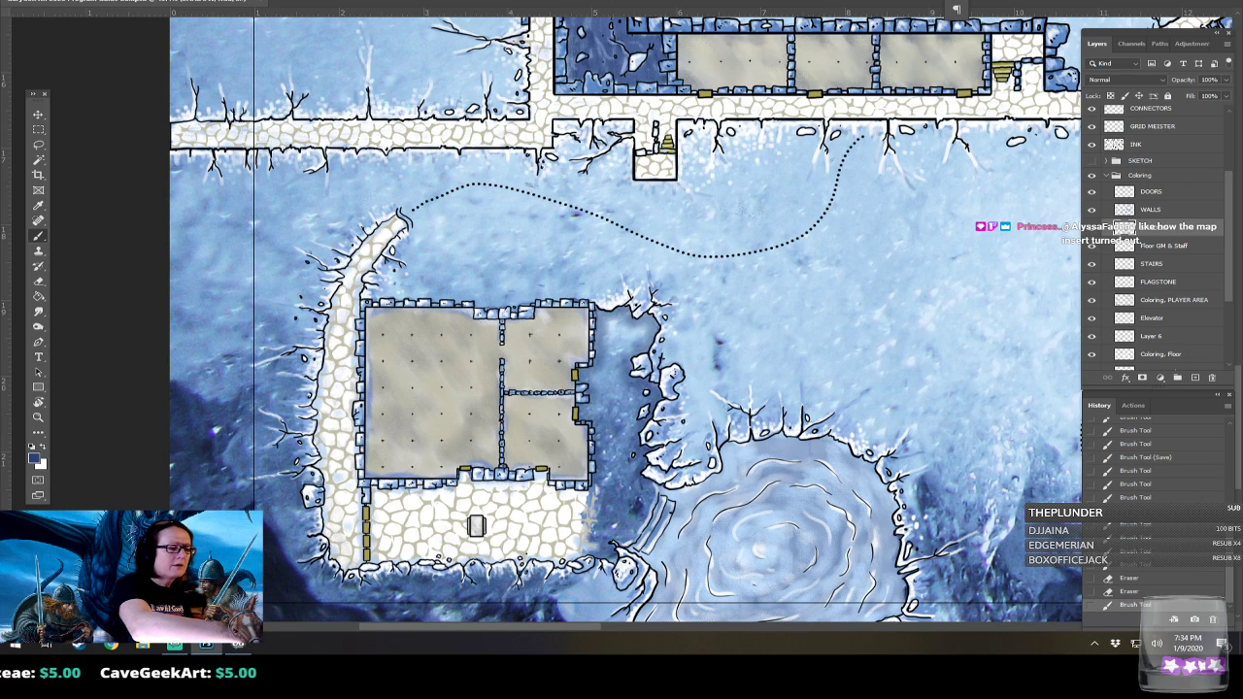
Set the brush size to 250 px and paint a wide soft shadow through the cavern strip east of the southwestern building.
{"action": "left_click", "coordinate": [60, 2]}
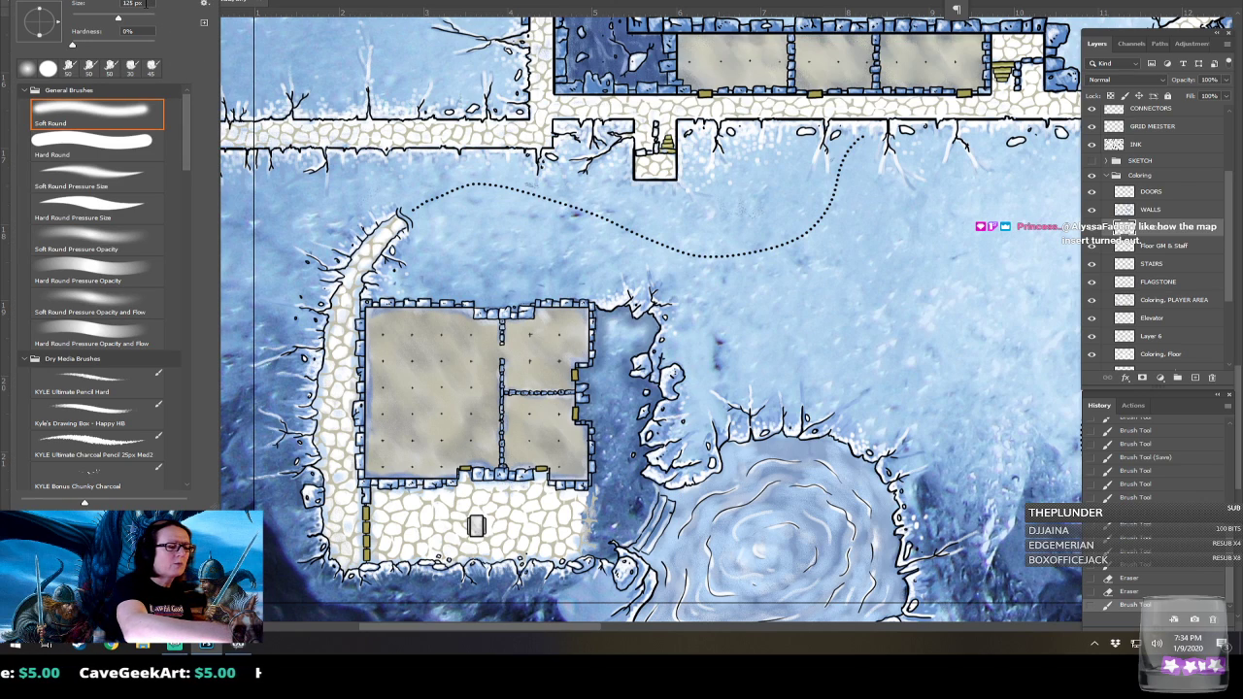
{"action": "left_click", "coordinate": [101, 5]}
{"action": "type", "text": "2500"}
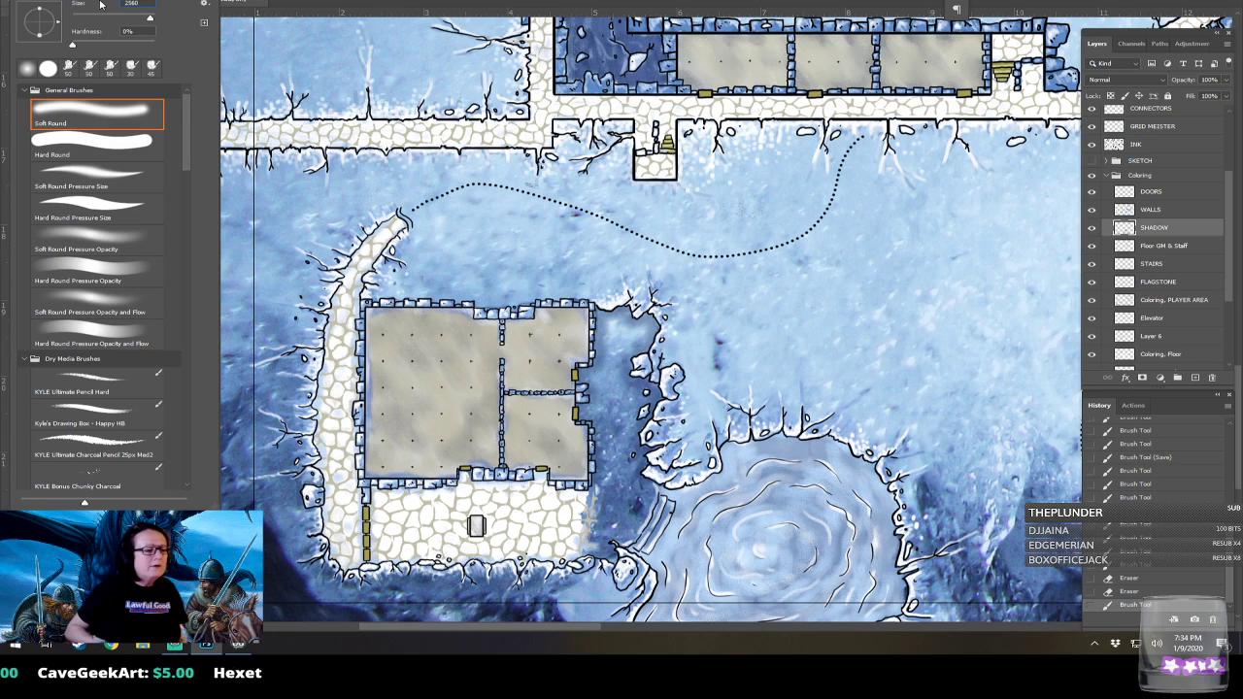
{"action": "key", "text": "BackSpace"}
{"action": "key", "text": "BackSpace"}
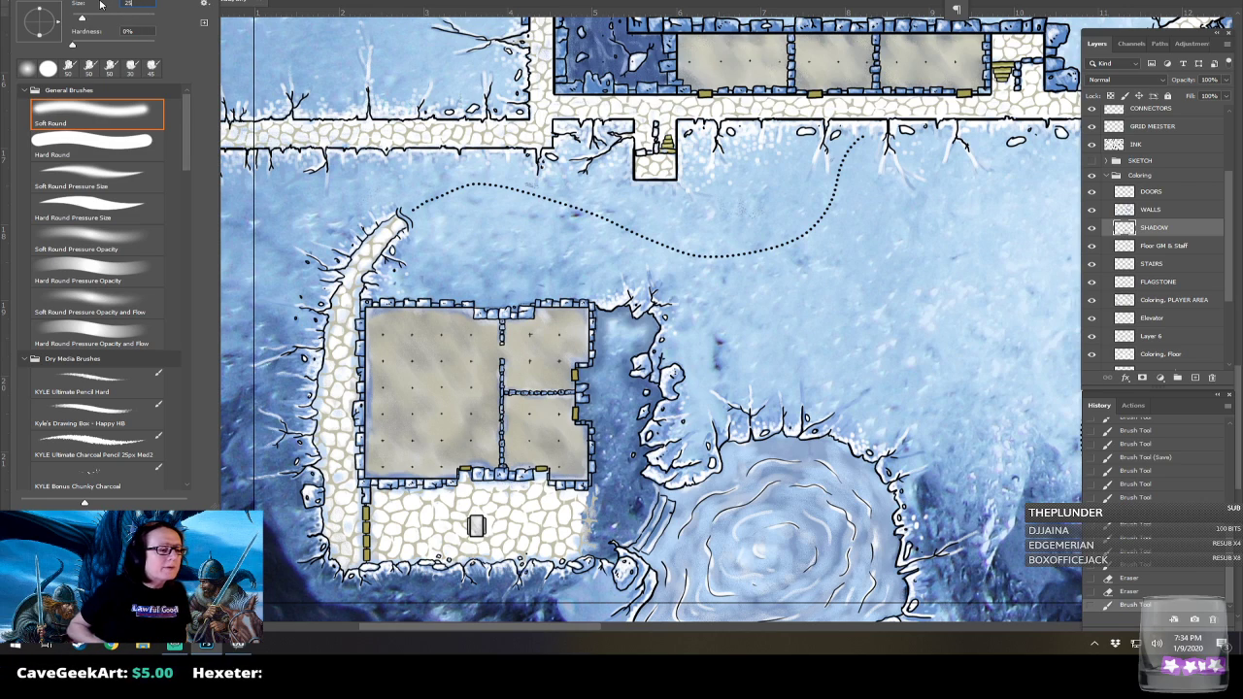
{"action": "key", "text": "Return"}
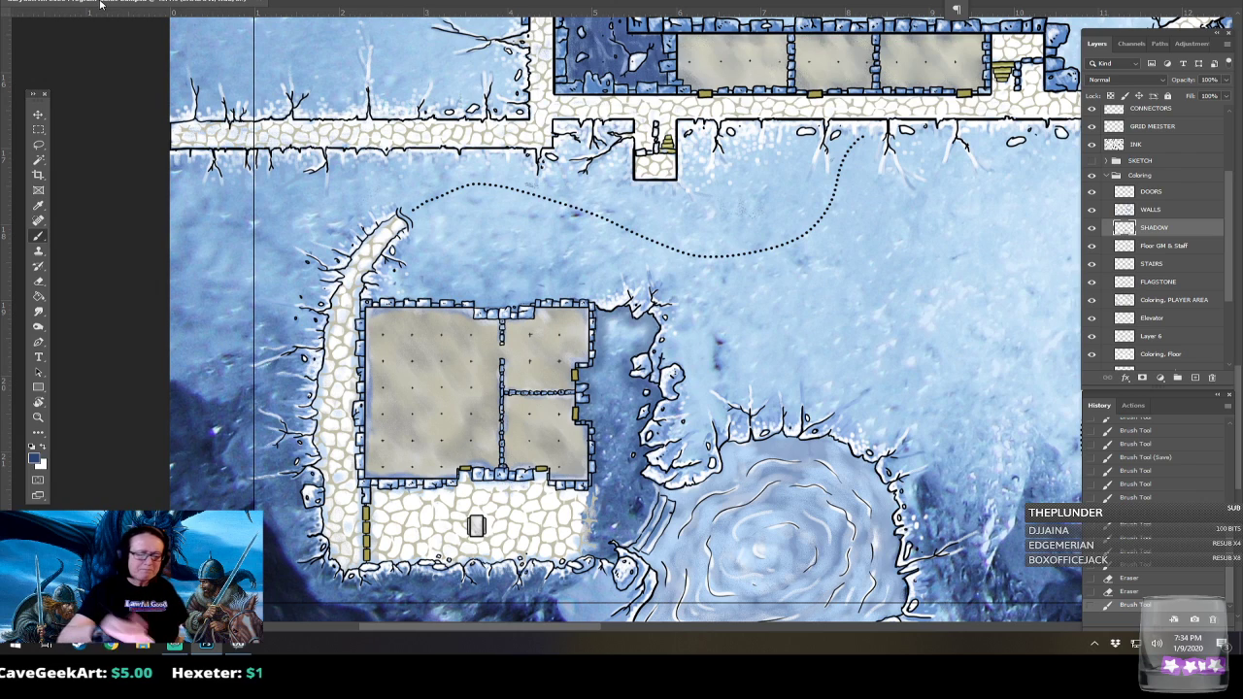
{"action": "mouse_move", "coordinate": [604, 470]}
{"action": "left_mouse_down"}
{"action": "mouse_move", "coordinate": [587, 379]}
{"action": "mouse_move", "coordinate": [603, 319]}
{"action": "mouse_move", "coordinate": [625, 314]}
{"action": "mouse_move", "coordinate": [652, 321]}
{"action": "mouse_move", "coordinate": [632, 376]}
{"action": "mouse_move", "coordinate": [659, 505]}
{"action": "left_mouse_up"}
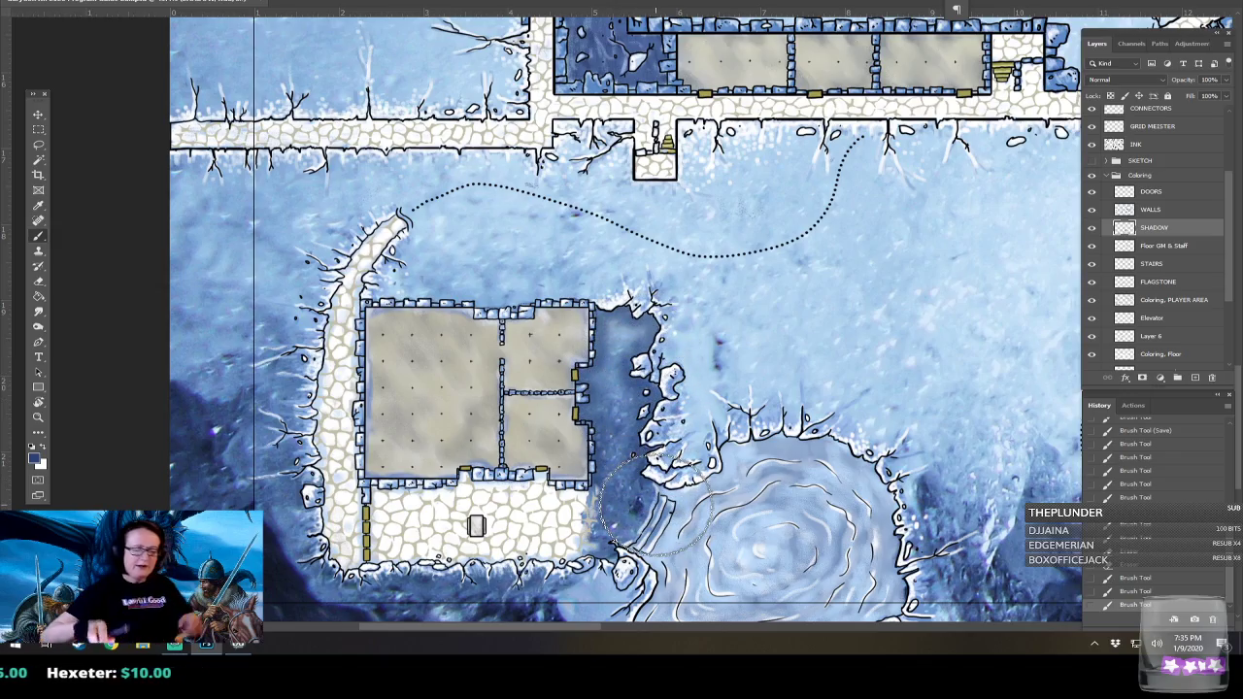
Examine the shading across the whole map, comparing the upper level's unpaved rooms with the central and lowest levels.
{"action": "scroll", "coordinate": [658, 505], "scroll_direction": "down", "scroll_amount": 8}
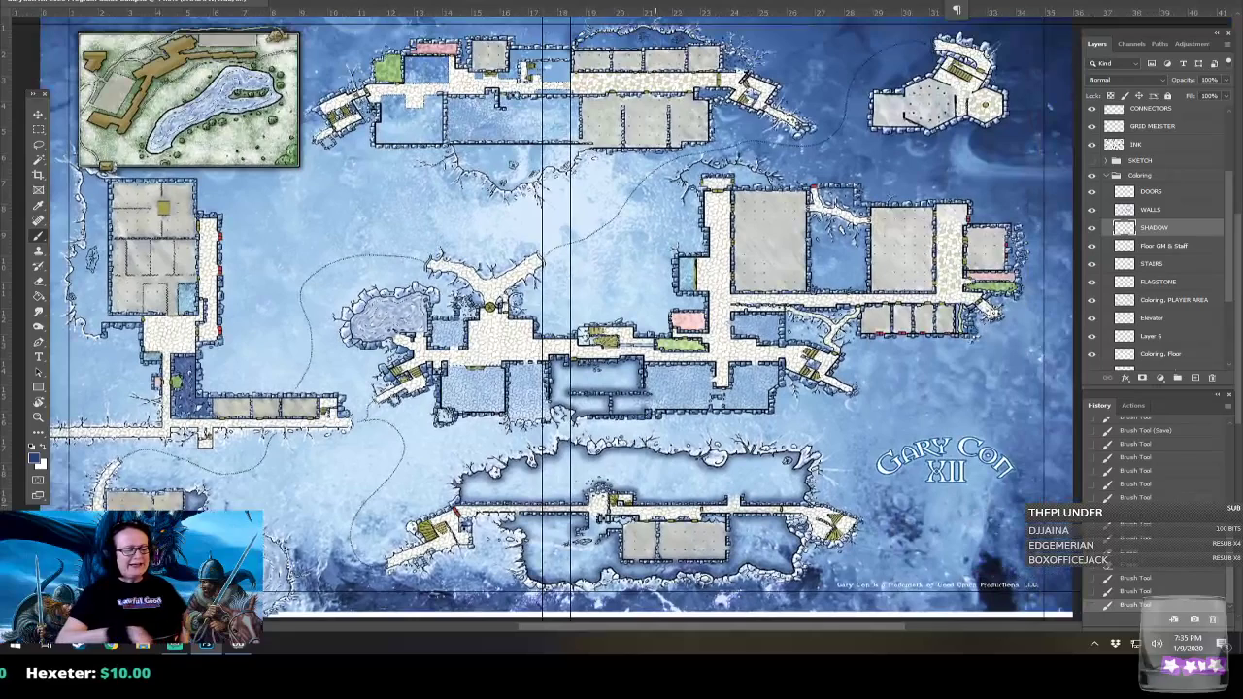
{"action": "left_click_drag", "start_coordinate": [717, 395], "coordinate": [668, 399]}
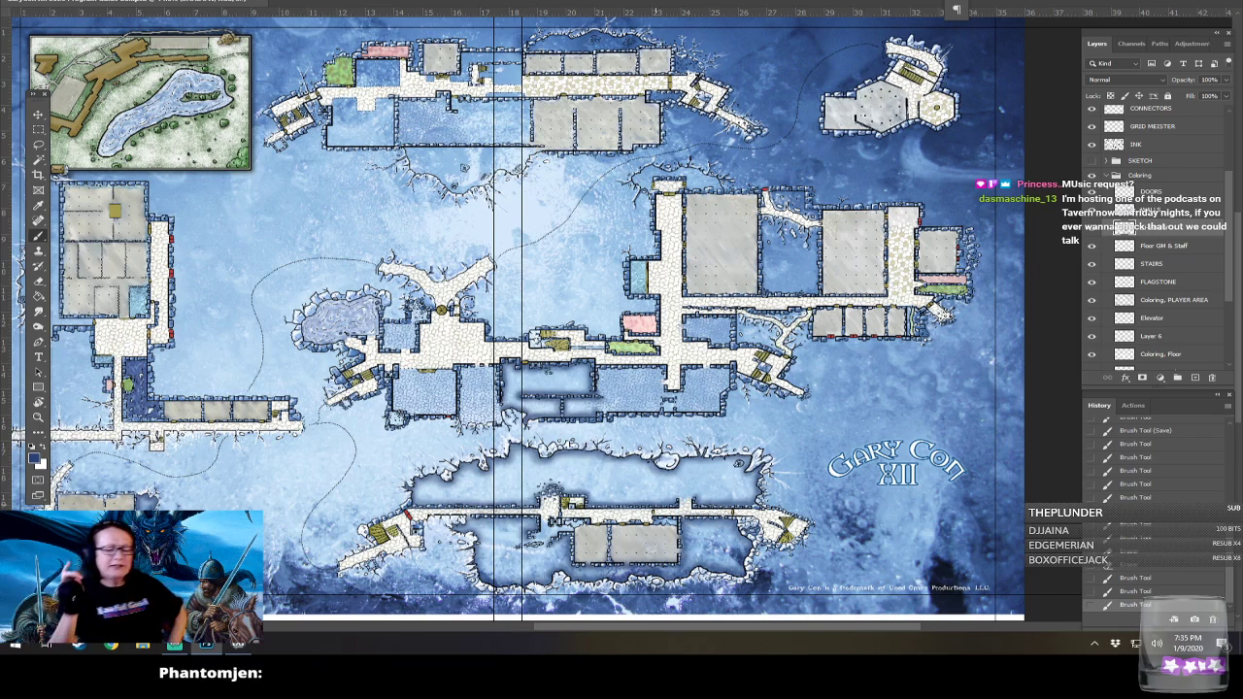
{"action": "key", "text": "ctrl+minus"}
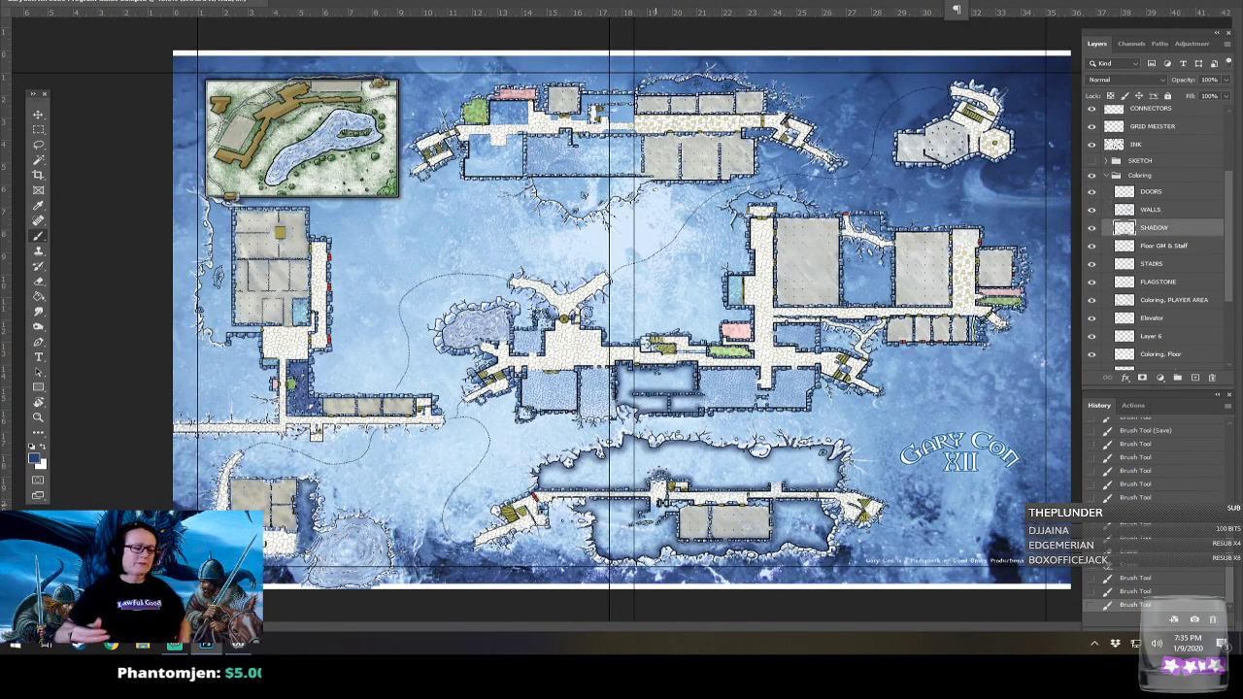
{"action": "scroll", "coordinate": [456, 212], "scroll_direction": "up", "scroll_amount": 3}
{"action": "scroll", "coordinate": [457, 212], "scroll_direction": "up", "scroll_amount": 2}
{"action": "scroll", "coordinate": [490, 282], "scroll_direction": "up", "scroll_amount": 4}
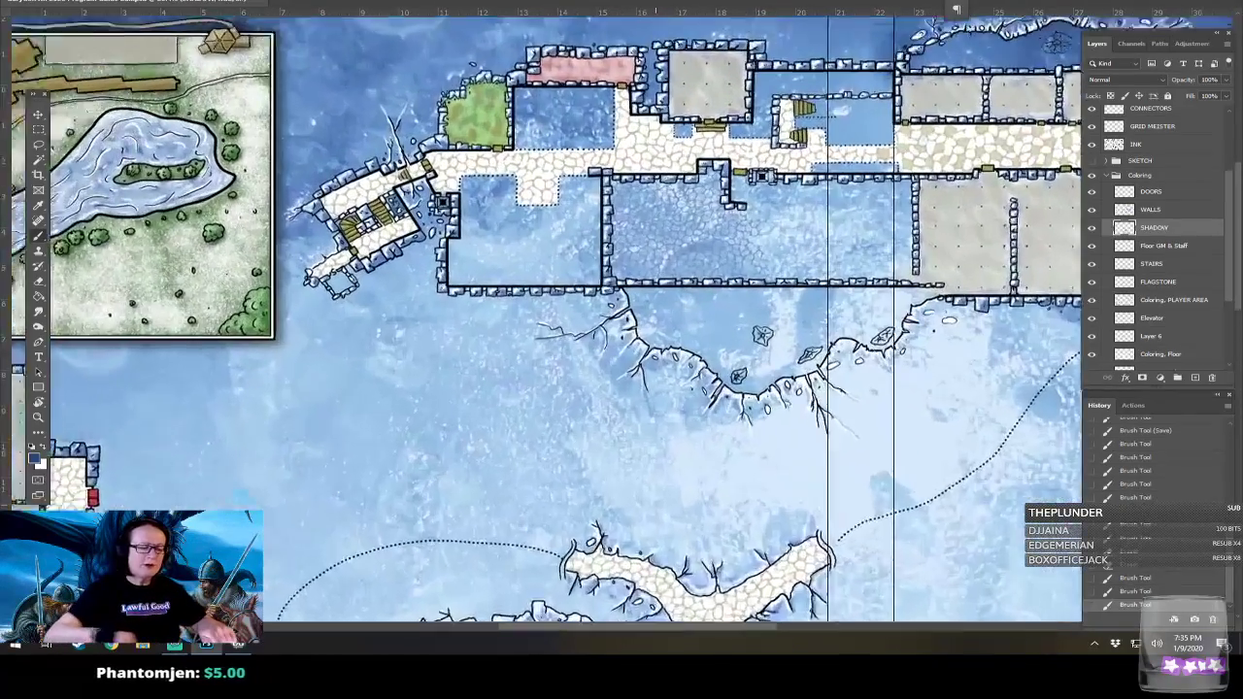
{"action": "left_click_drag", "start_coordinate": [656, 233], "coordinate": [599, 394]}
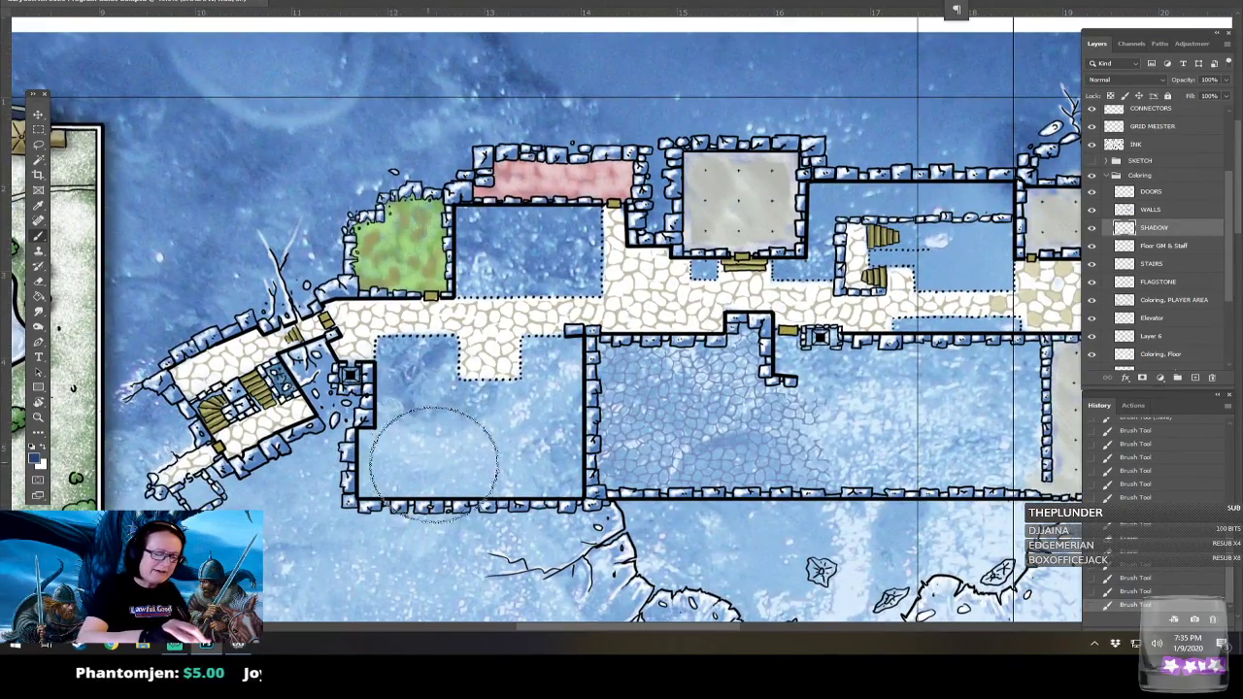
{"action": "scroll", "coordinate": [518, 389], "scroll_direction": "down", "scroll_amount": 9}
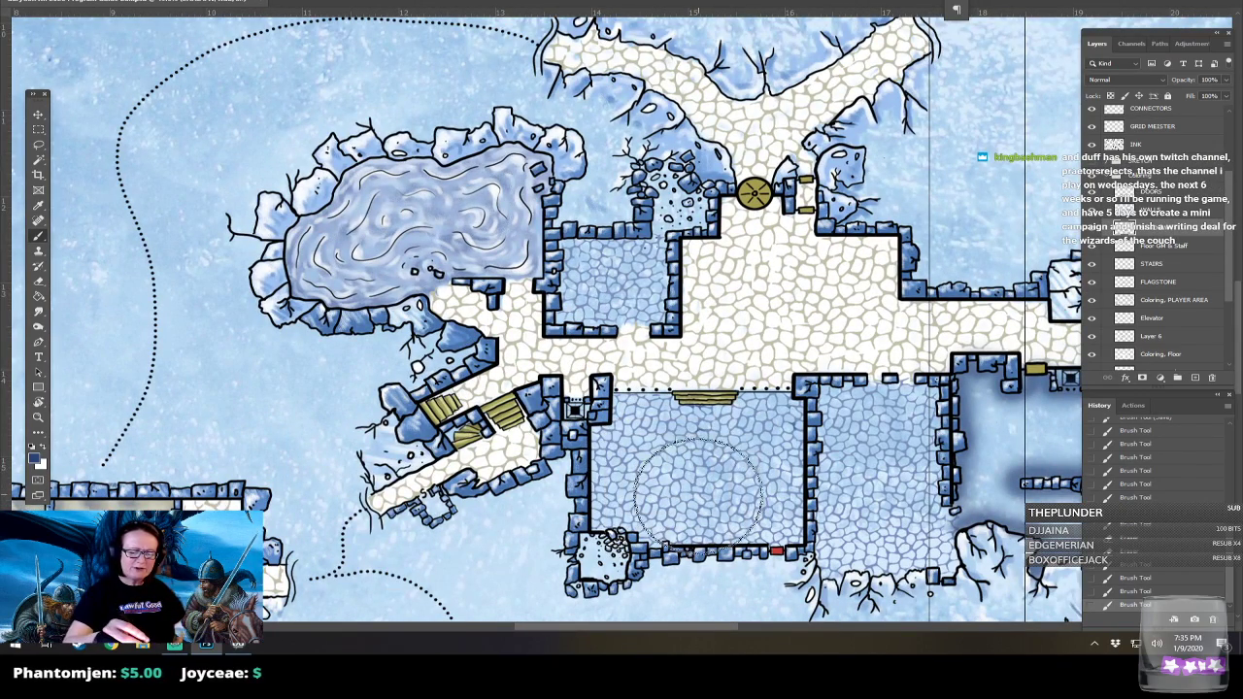
{"action": "scroll", "coordinate": [698, 500], "scroll_direction": "up", "scroll_amount": 9}
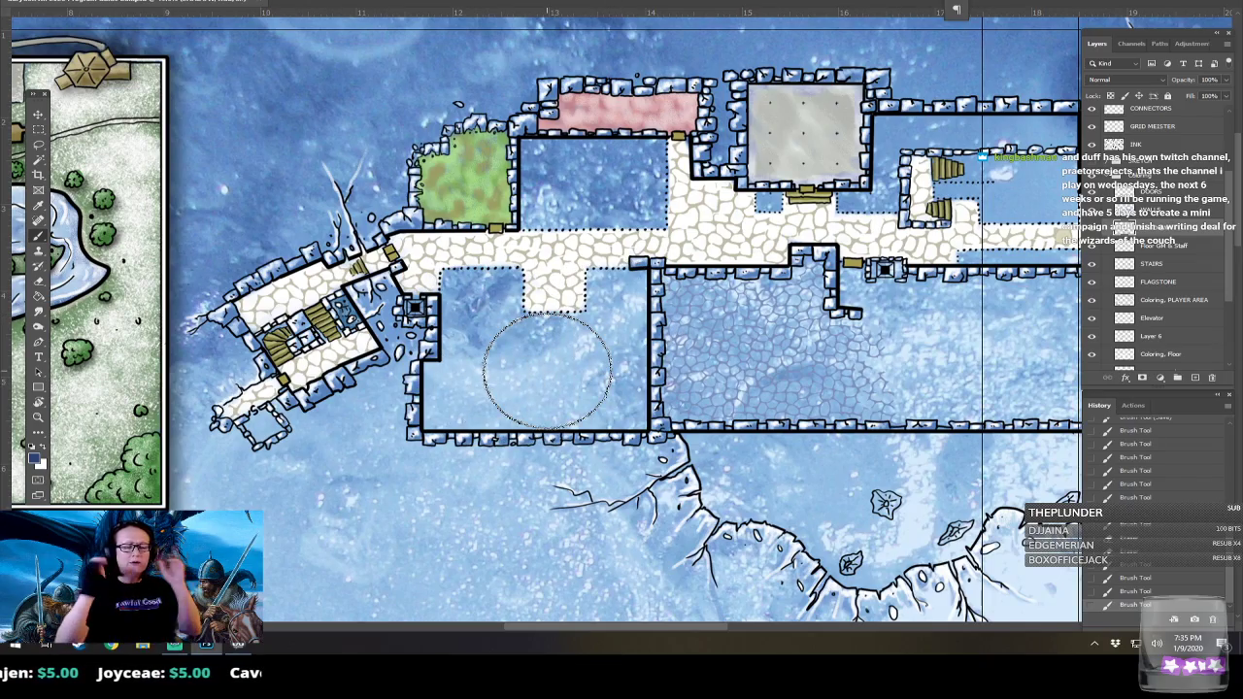
{"action": "scroll", "coordinate": [546, 371], "scroll_direction": "down", "scroll_amount": 7}
{"action": "scroll", "coordinate": [547, 371], "scroll_direction": "down", "scroll_amount": 6}
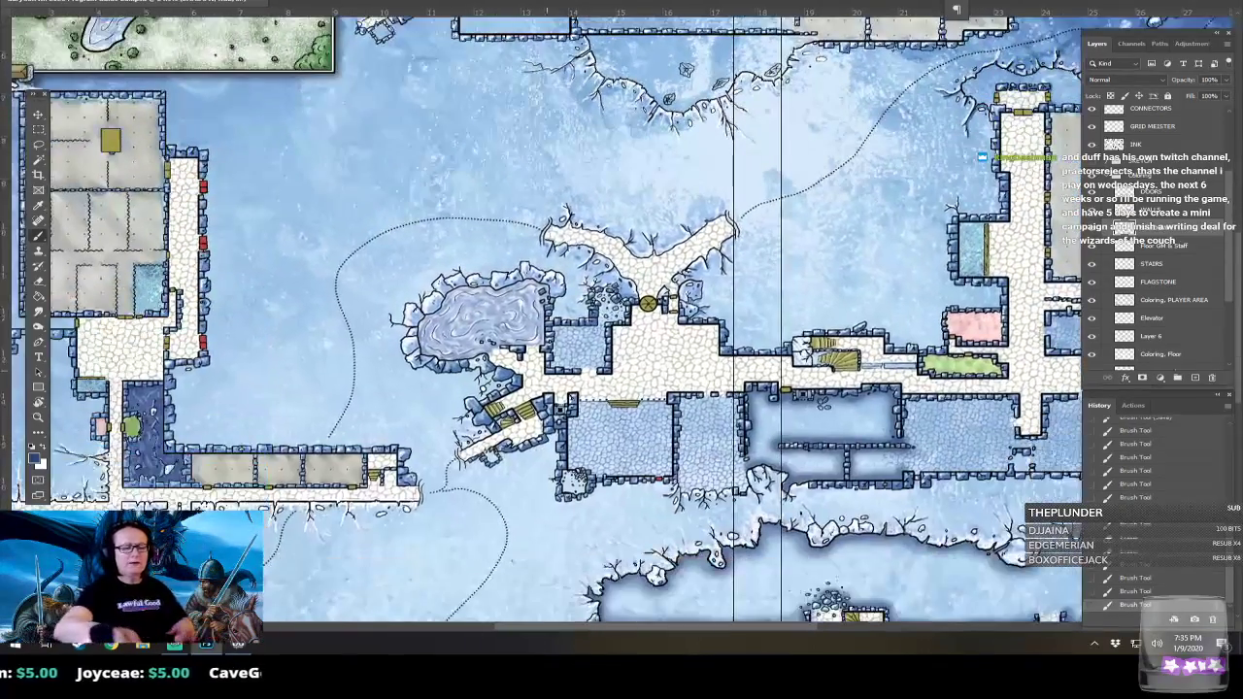
{"action": "scroll", "coordinate": [546, 371], "scroll_direction": "down", "scroll_amount": 5}
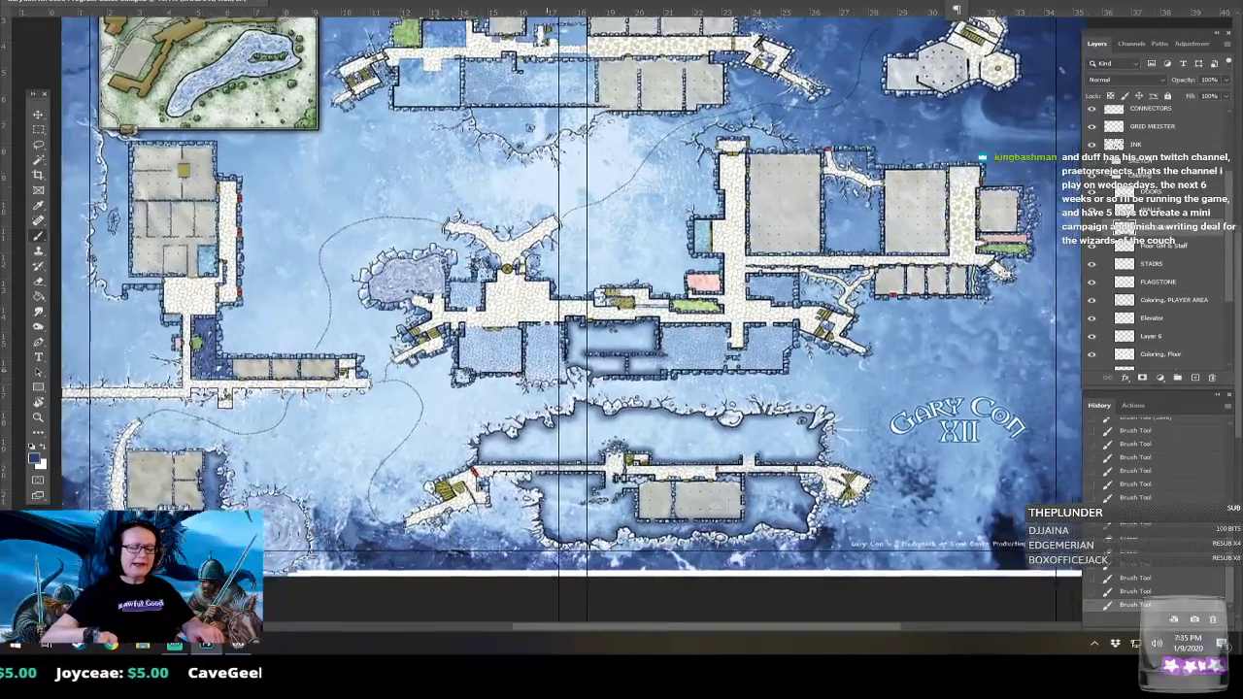
{"action": "scroll", "coordinate": [547, 371], "scroll_direction": "down", "scroll_amount": 3}
{"action": "scroll", "coordinate": [547, 371], "scroll_direction": "up", "scroll_amount": 2}
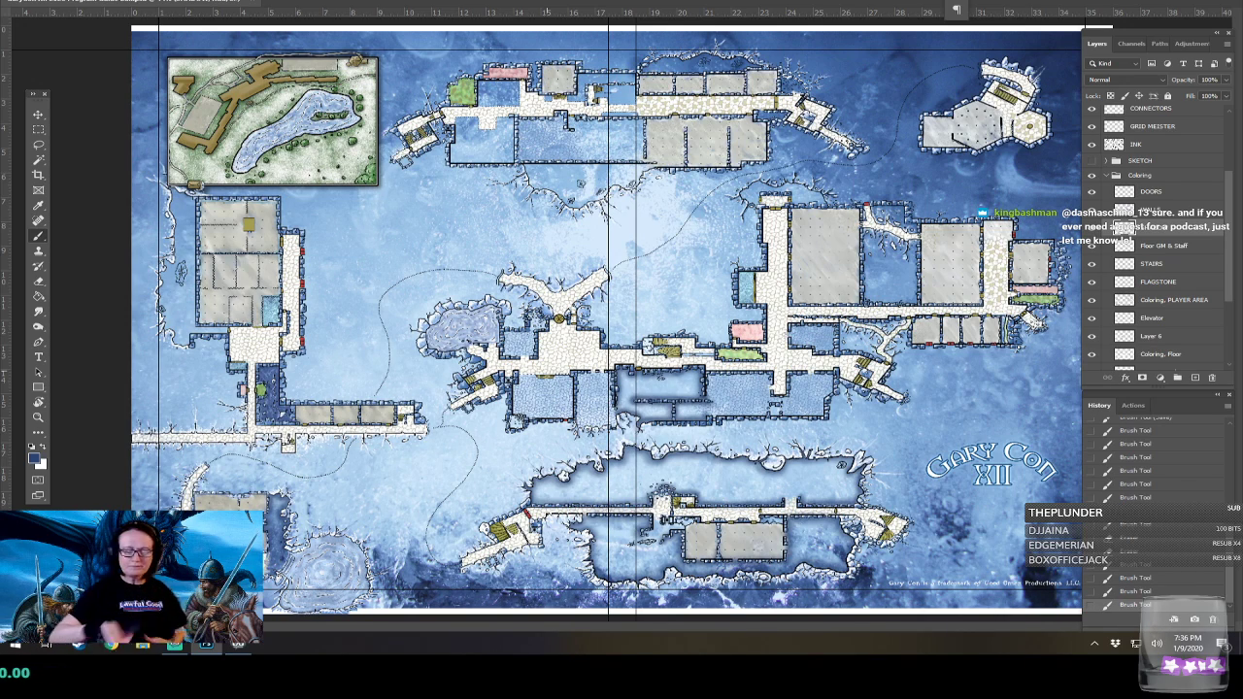
Try a wide soft shadow inside the unpaved room between the two large eastern halls, and revert the strokes.
{"action": "scroll", "coordinate": [772, 260], "scroll_direction": "up", "scroll_amount": 2}
{"action": "left_click_drag", "start_coordinate": [437, 322], "coordinate": [317, 340]}
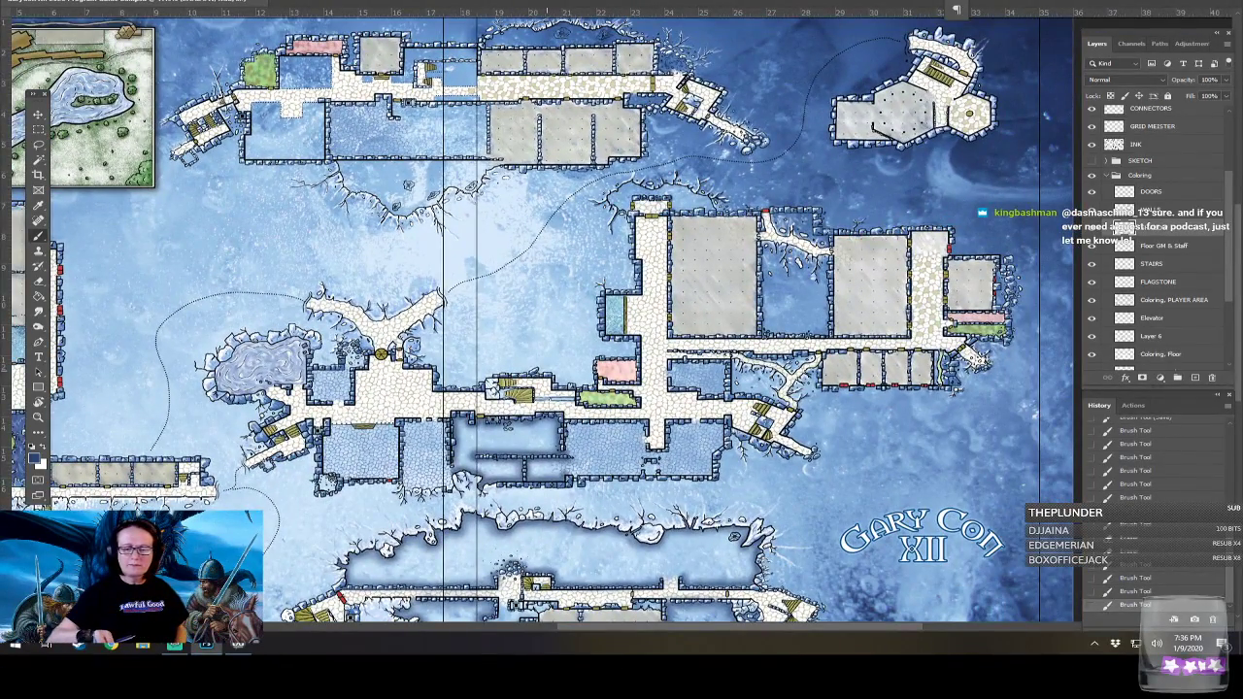
{"action": "left_click_drag", "start_coordinate": [865, 241], "coordinate": [772, 319]}
{"action": "scroll", "coordinate": [772, 319], "scroll_direction": "up", "scroll_amount": 5}
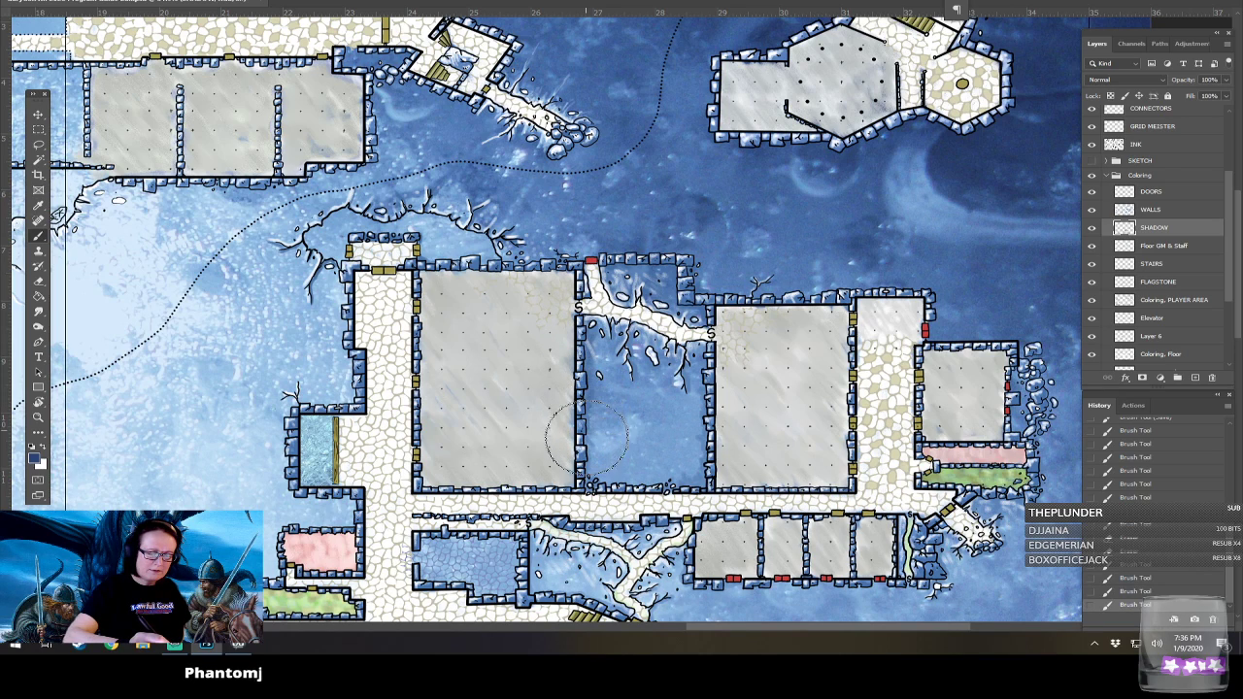
{"action": "mouse_move", "coordinate": [592, 471]}
{"action": "left_mouse_down"}
{"action": "mouse_move", "coordinate": [700, 484]}
{"action": "mouse_move", "coordinate": [707, 344]}
{"action": "mouse_move", "coordinate": [695, 308]}
{"action": "mouse_move", "coordinate": [710, 312]}
{"action": "mouse_move", "coordinate": [669, 290]}
{"action": "mouse_move", "coordinate": [680, 281]}
{"action": "mouse_move", "coordinate": [667, 263]}
{"action": "mouse_move", "coordinate": [597, 291]}
{"action": "left_mouse_up"}
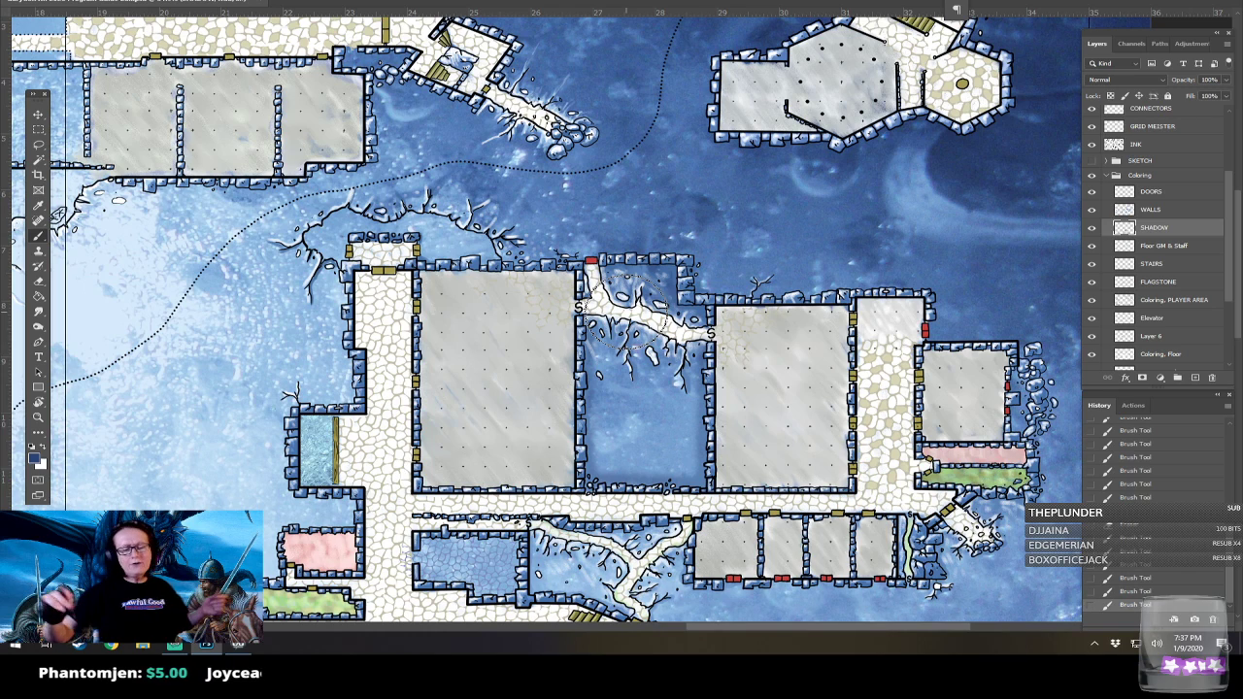
{"action": "left_click", "coordinate": [1136, 578]}
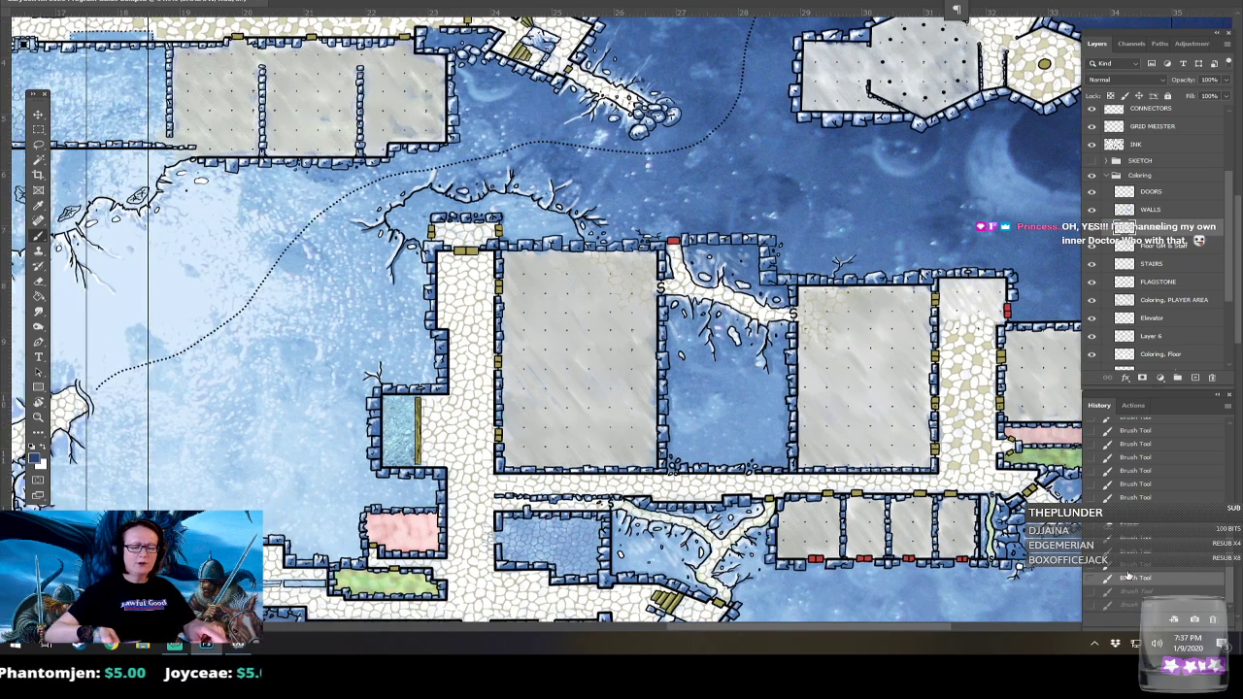
Paint a wide soft shadow along the southern and eastern walls of the upper level's large, partly paved room.
{"action": "key", "text": "ctrl+minus"}
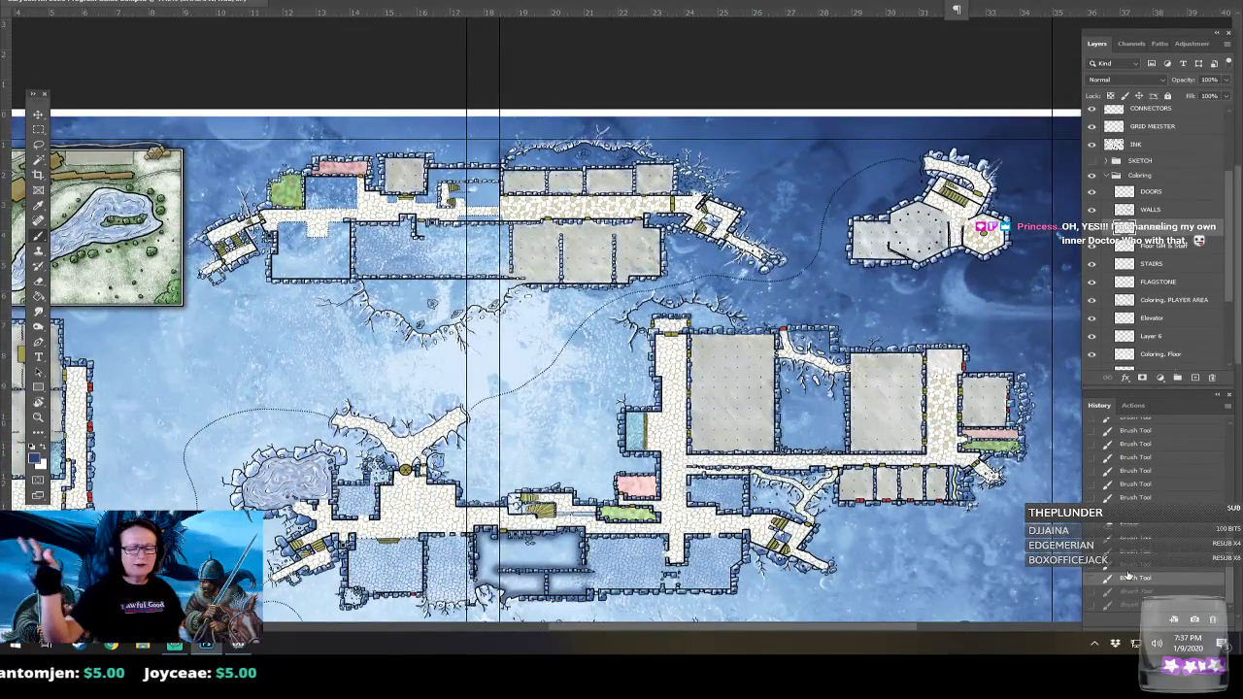
{"action": "scroll", "coordinate": [546, 370], "scroll_direction": "up", "scroll_amount": 3}
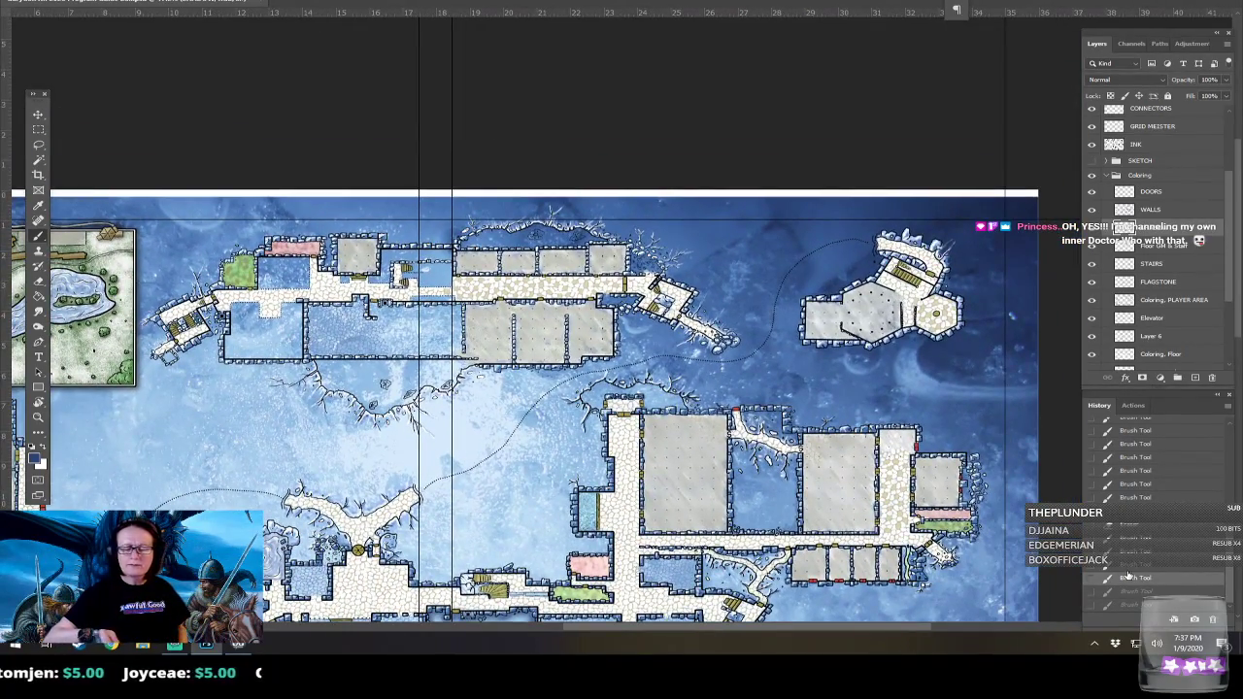
{"action": "scroll", "coordinate": [546, 369], "scroll_direction": "left", "scroll_amount": 5}
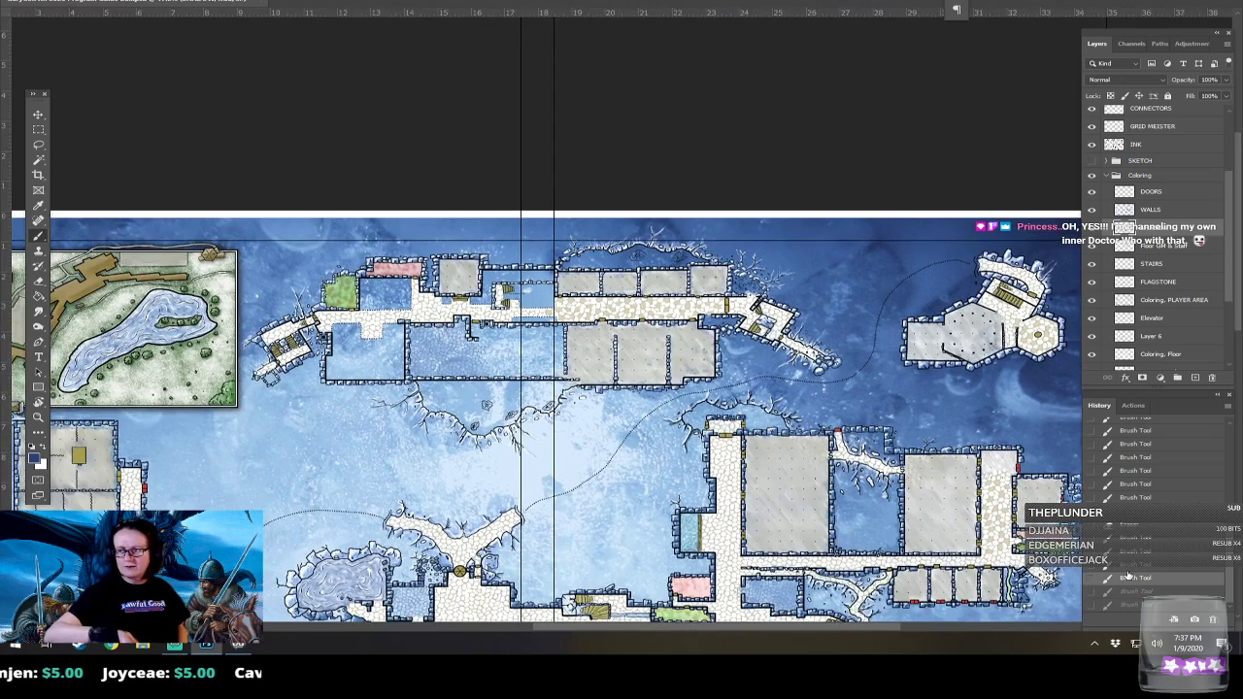
{"action": "scroll", "coordinate": [545, 369], "scroll_direction": "left", "scroll_amount": 2}
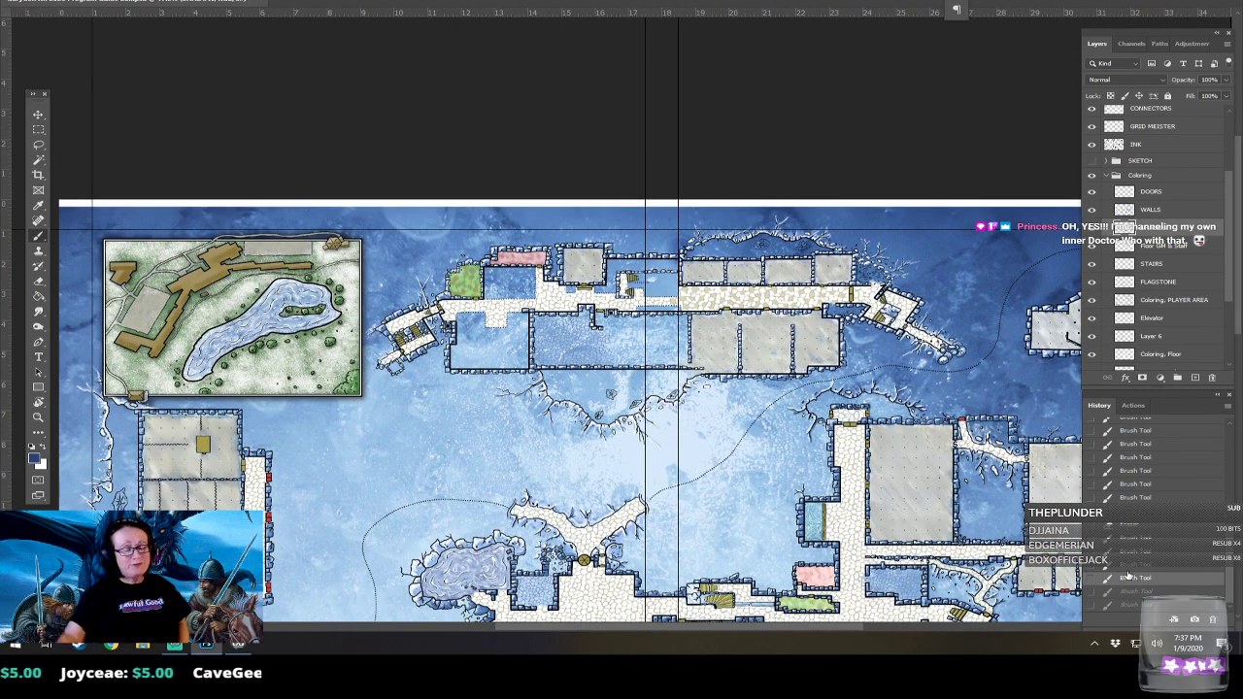
{"action": "scroll", "coordinate": [545, 369], "scroll_direction": "up", "scroll_amount": 2}
{"action": "scroll", "coordinate": [622, 388], "scroll_direction": "up", "scroll_amount": 4}
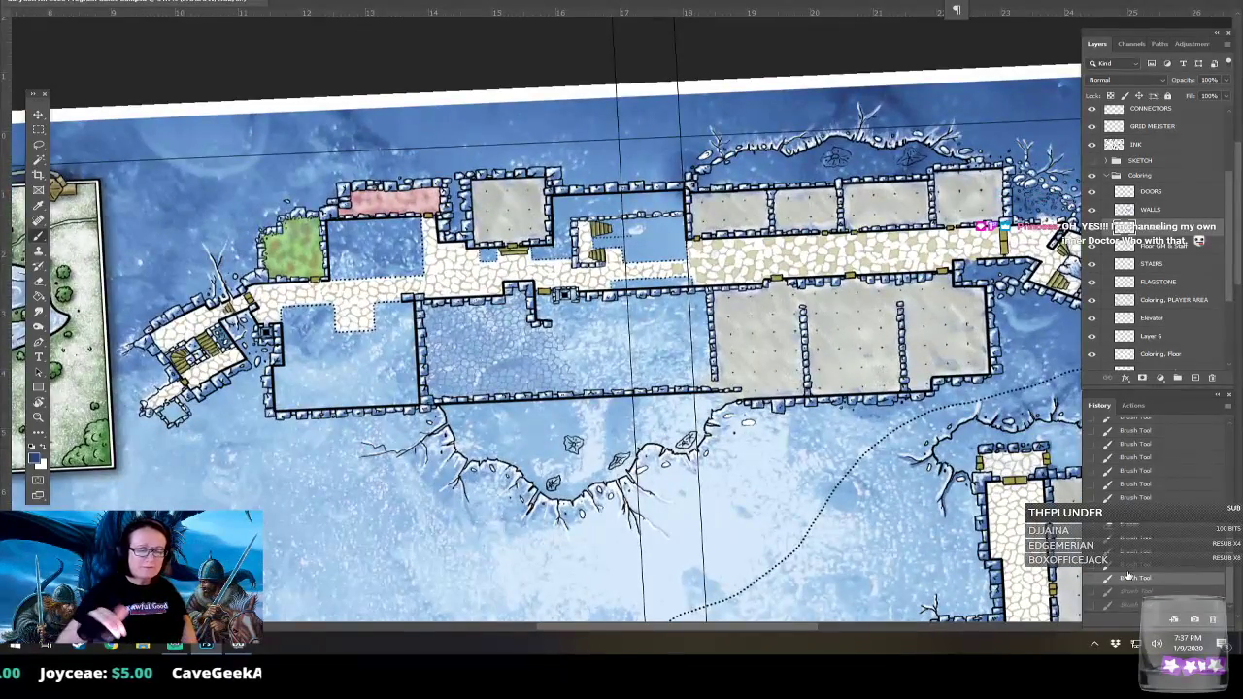
{"action": "key", "text": "Escape"}
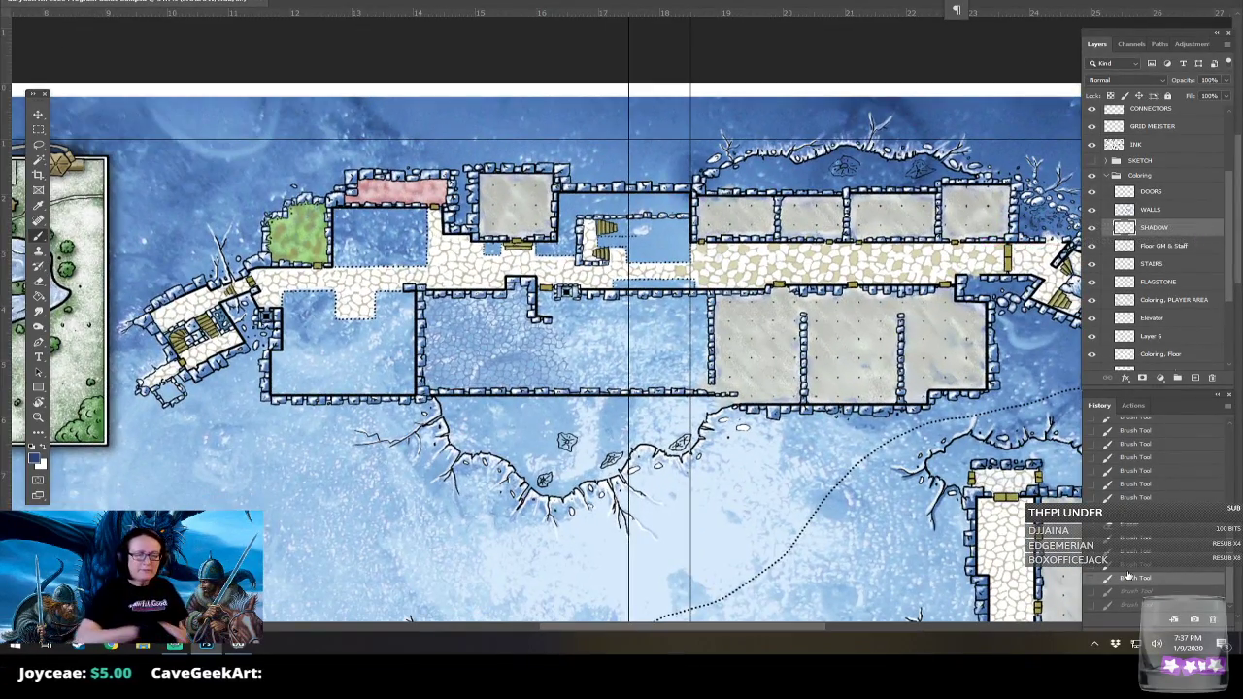
{"action": "scroll", "coordinate": [505, 146], "scroll_direction": "up", "scroll_amount": 2}
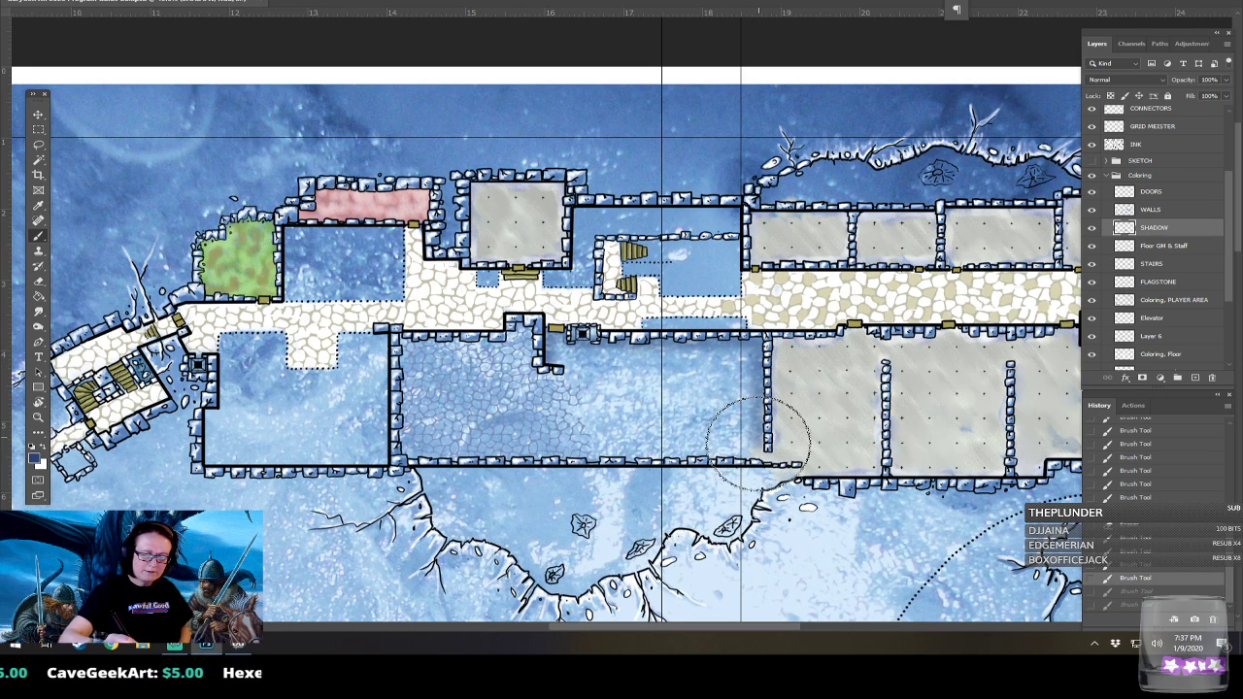
{"action": "left_click_drag", "start_coordinate": [621, 451], "coordinate": [514, 454]}
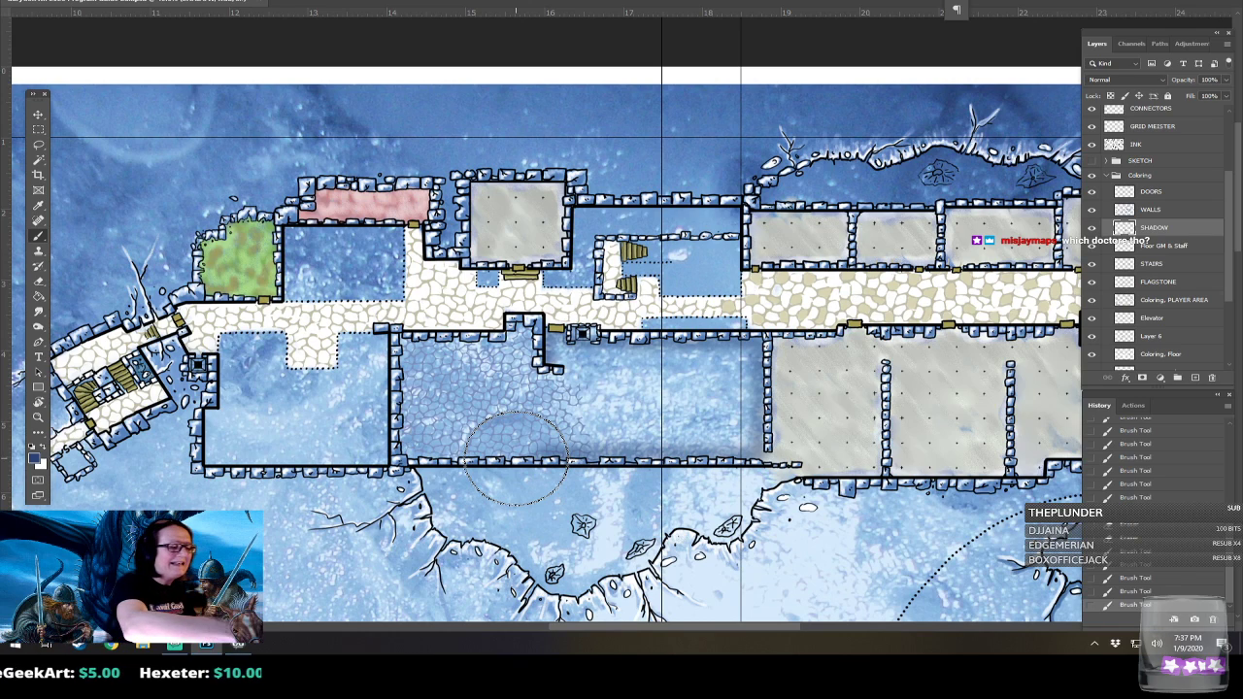
Set the brush size to 125 px and deepen the shadow tight against the walls of the upper level's large, partly paved room.
{"action": "left_click", "coordinate": [39, 2]}
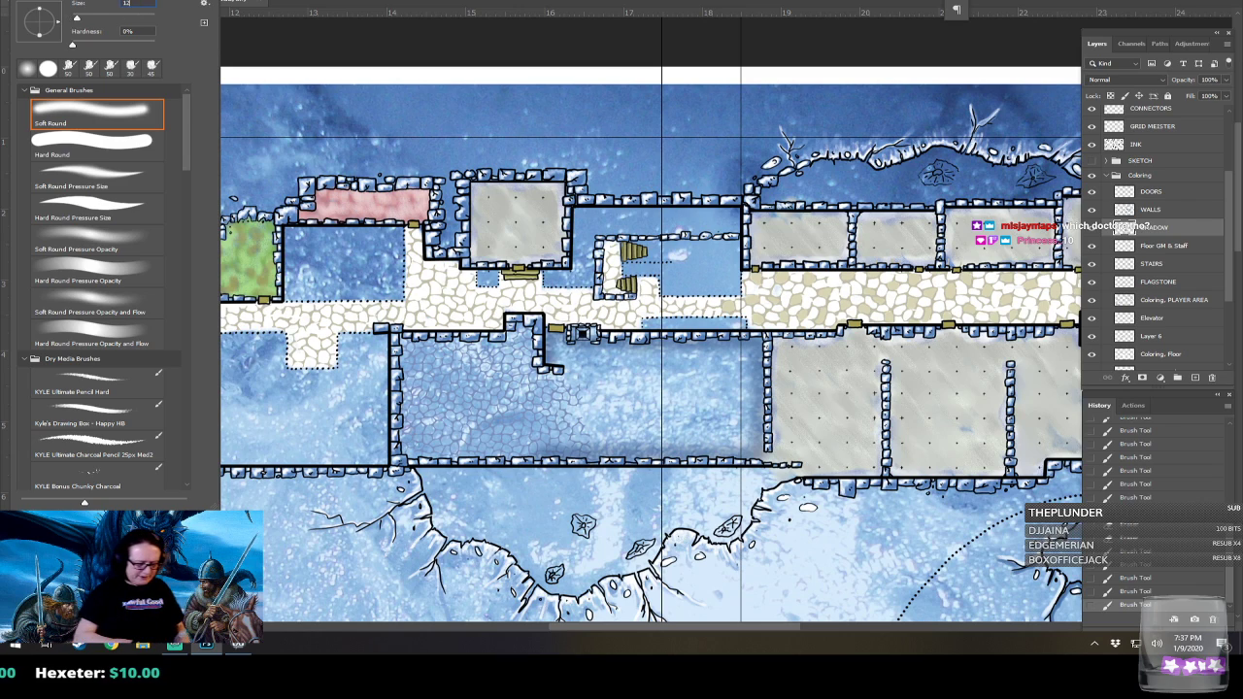
{"action": "left_click_drag", "start_coordinate": [75, 2], "coordinate": [85, 3]}
{"action": "key", "text": "Return"}
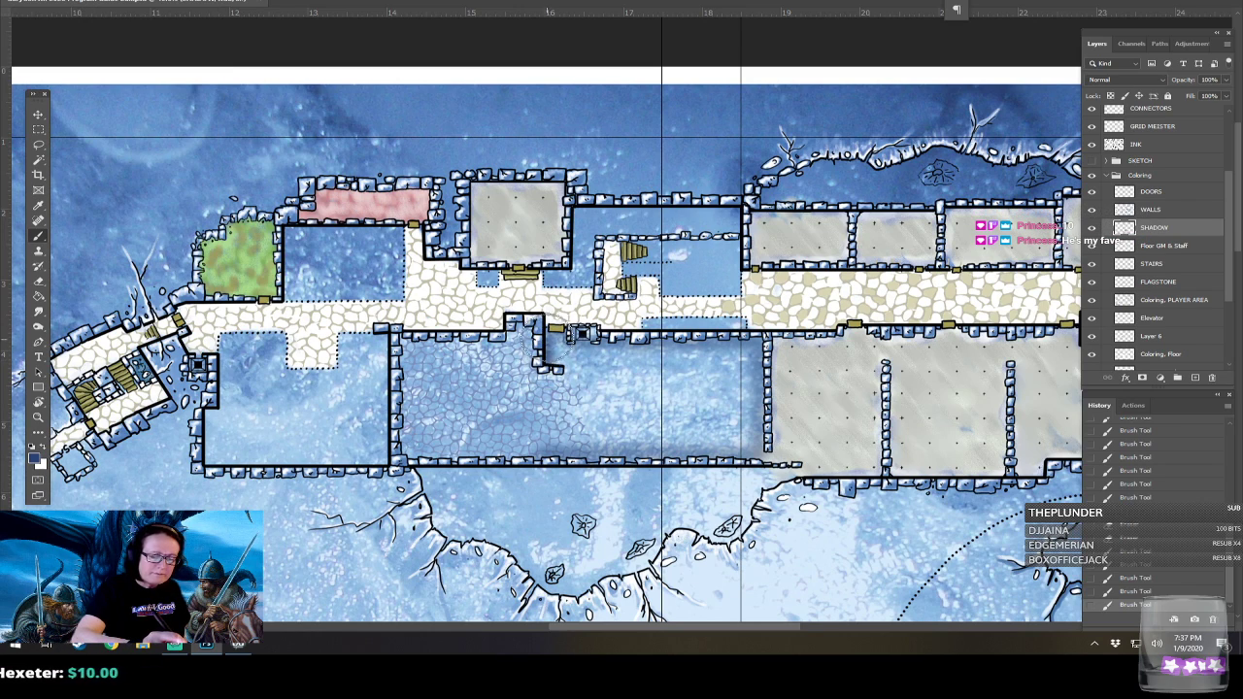
{"action": "mouse_move", "coordinate": [570, 335]}
{"action": "left_mouse_down"}
{"action": "mouse_move", "coordinate": [752, 336]}
{"action": "mouse_move", "coordinate": [764, 445]}
{"action": "mouse_move", "coordinate": [753, 457]}
{"action": "mouse_move", "coordinate": [507, 464]}
{"action": "left_mouse_up"}
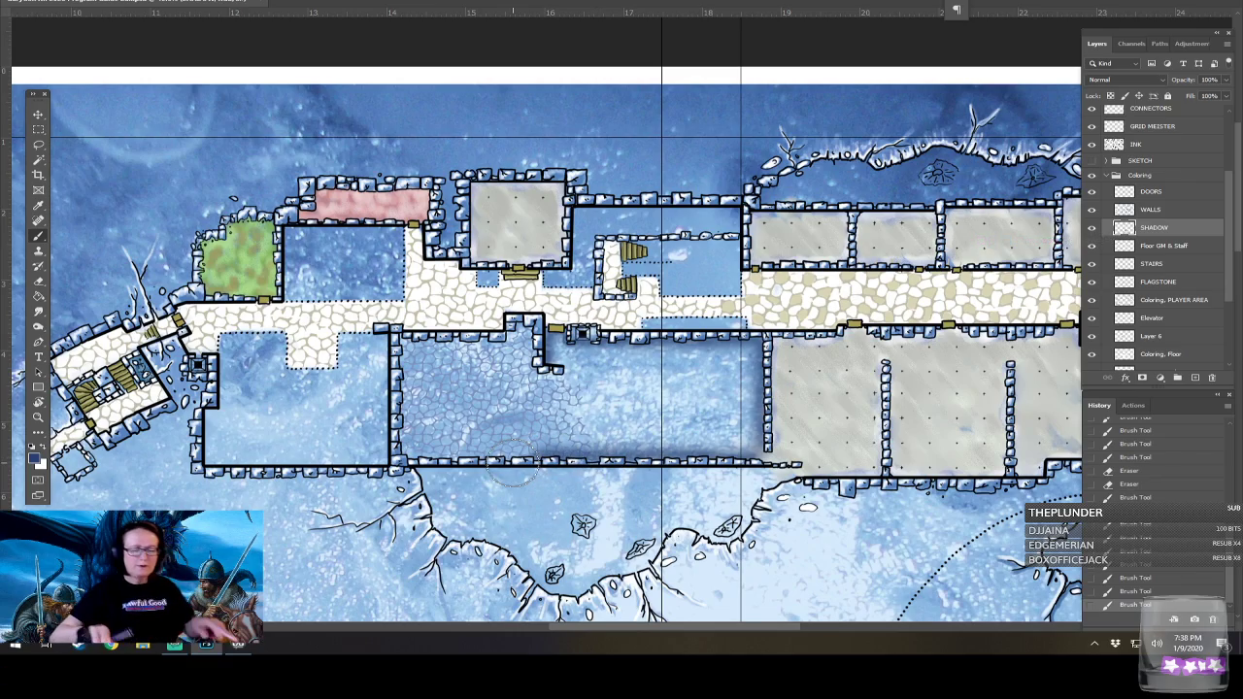
{"action": "key", "text": "ctrl+minus"}
{"action": "key", "text": "ctrl+minus"}
{"action": "key", "text": "ctrl+minus"}
{"action": "key", "text": "ctrl+0"}
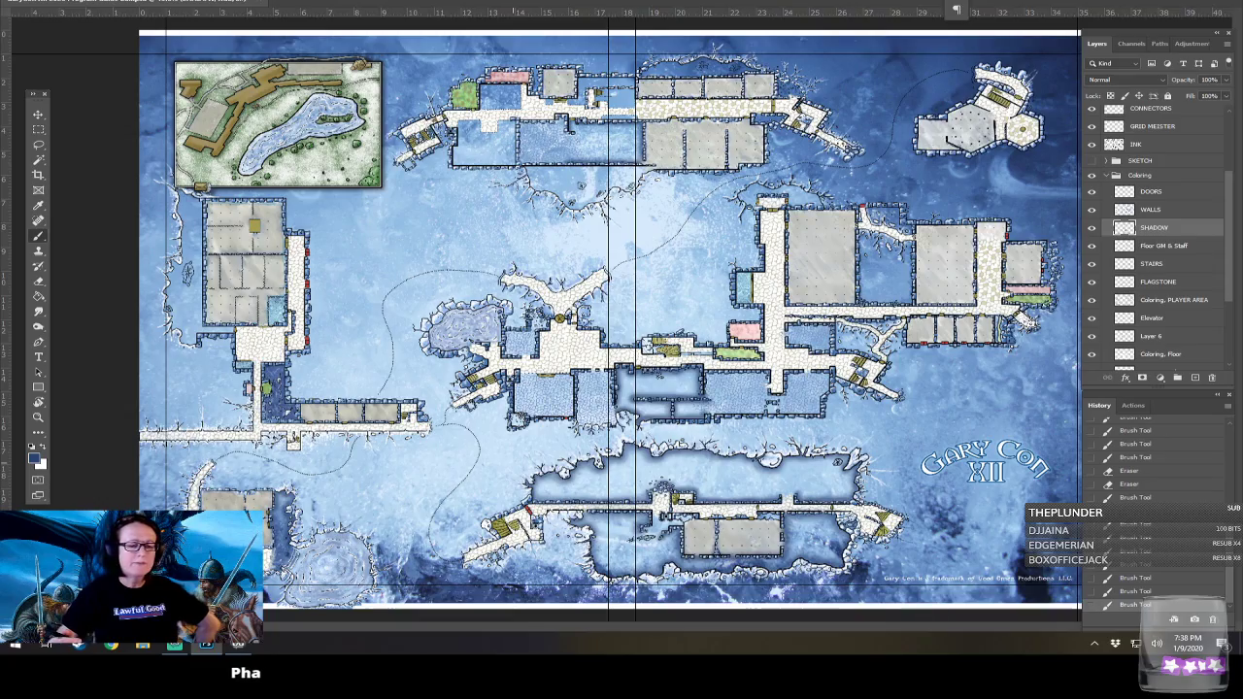
Shade the cavern north of the upper level's eastern rooms tight against its walls, and add a wider pass with the brush at 250 px.
{"action": "scroll", "coordinate": [656, 159], "scroll_direction": "up", "scroll_amount": 4}
{"action": "left_click_drag", "start_coordinate": [656, 159], "coordinate": [592, 536]}
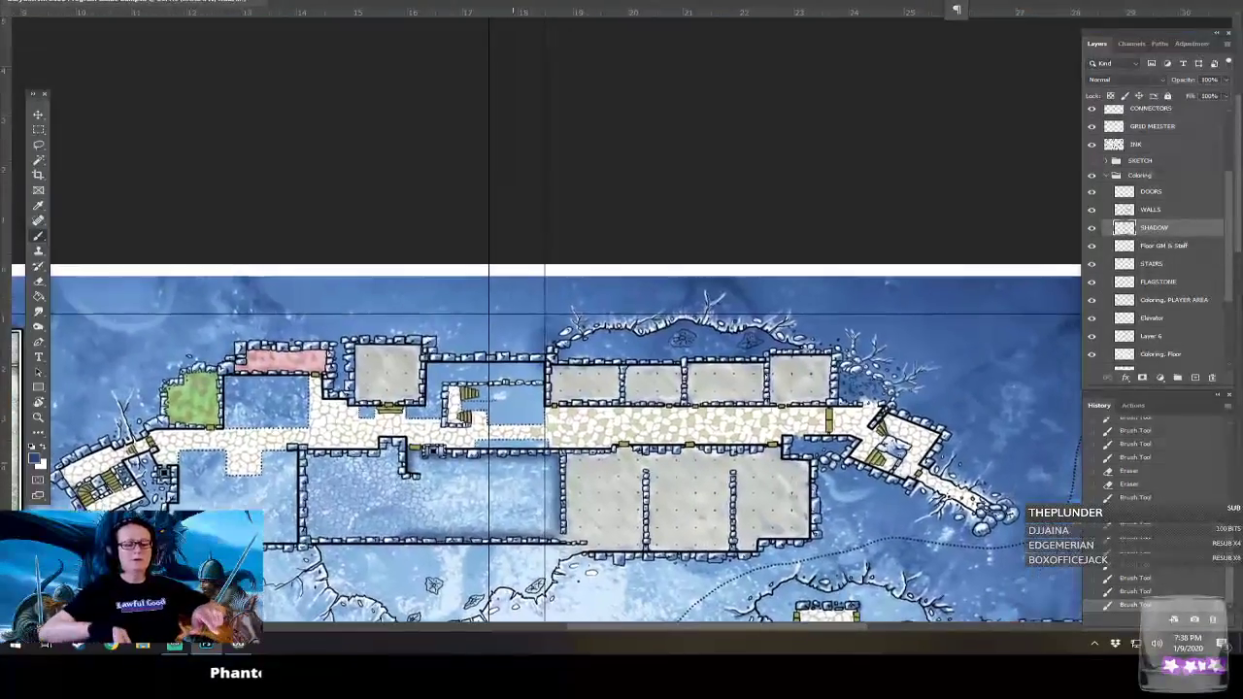
{"action": "scroll", "coordinate": [691, 275], "scroll_direction": "up", "scroll_amount": 3}
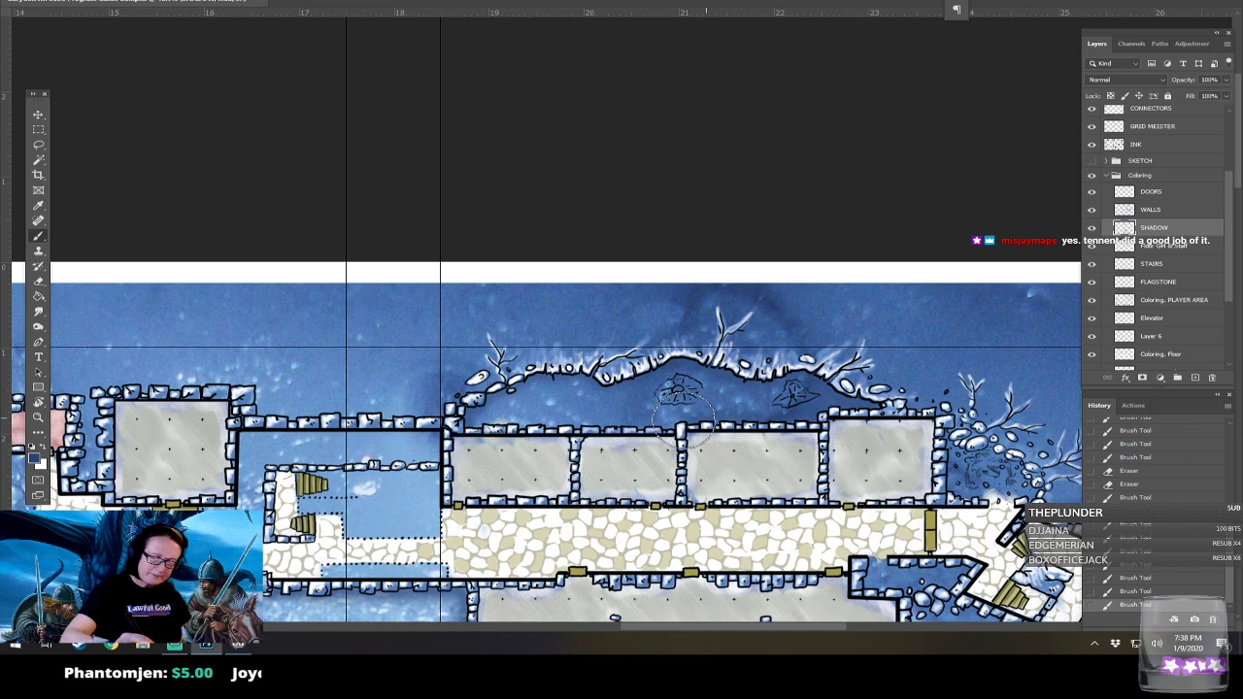
{"action": "left_click_drag", "start_coordinate": [515, 427], "coordinate": [458, 415]}
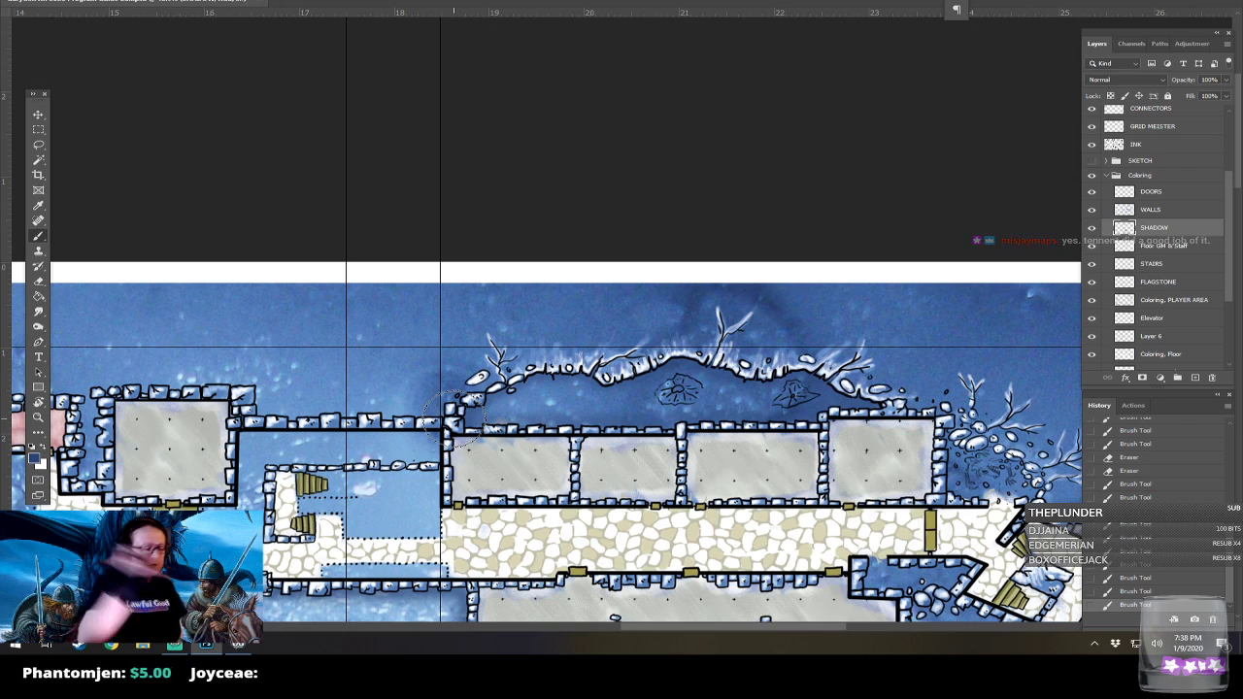
{"action": "left_click", "coordinate": [60, 2]}
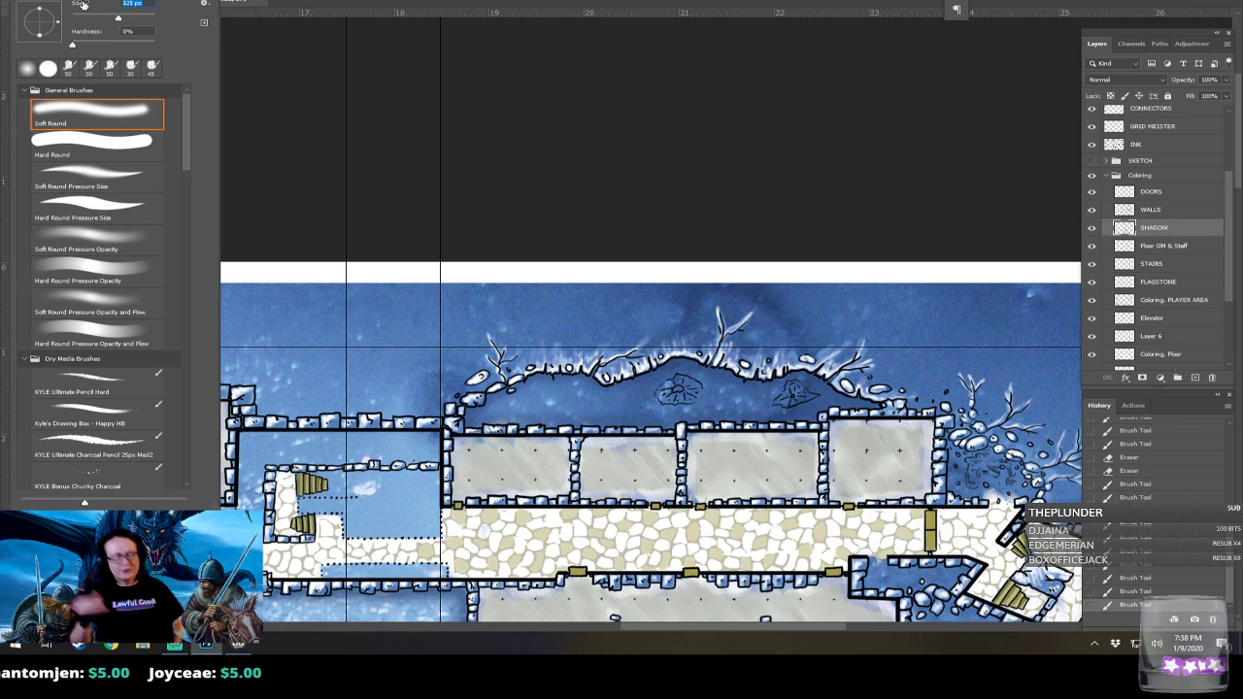
{"action": "key", "text": "Return"}
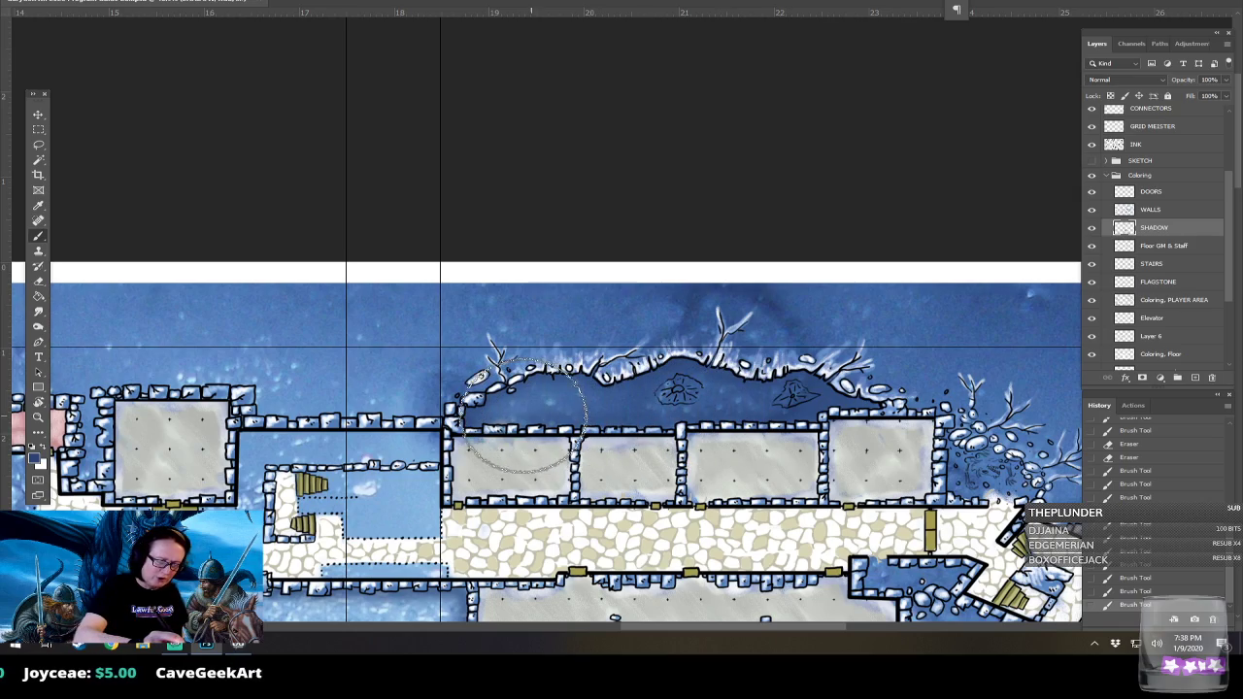
{"action": "left_click_drag", "start_coordinate": [482, 418], "coordinate": [476, 424]}
{"action": "scroll", "coordinate": [602, 379], "scroll_direction": "down", "scroll_amount": 5}
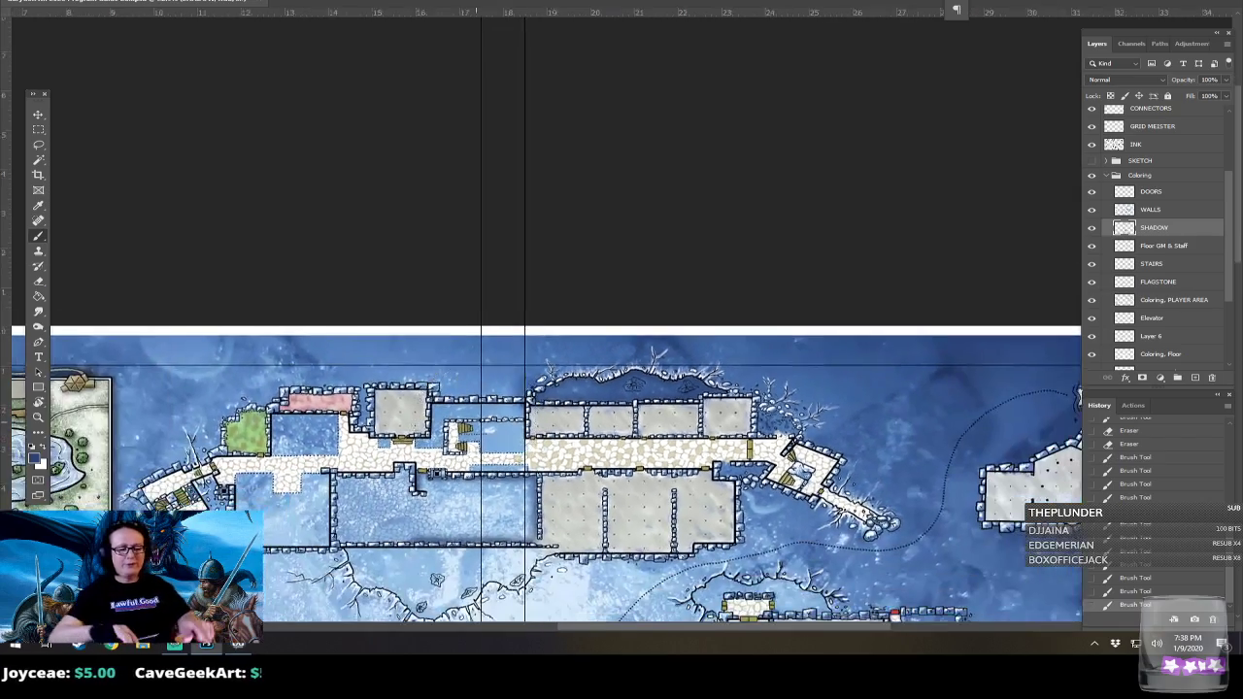
Paint a wide soft shadow around the inside of the cavern along the western side of the large western hall.
{"action": "left_click_drag", "start_coordinate": [392, 419], "coordinate": [476, 198]}
{"action": "left_click_drag", "start_coordinate": [618, 466], "coordinate": [779, 238]}
{"action": "scroll", "coordinate": [687, 473], "scroll_direction": "down", "scroll_amount": 3}
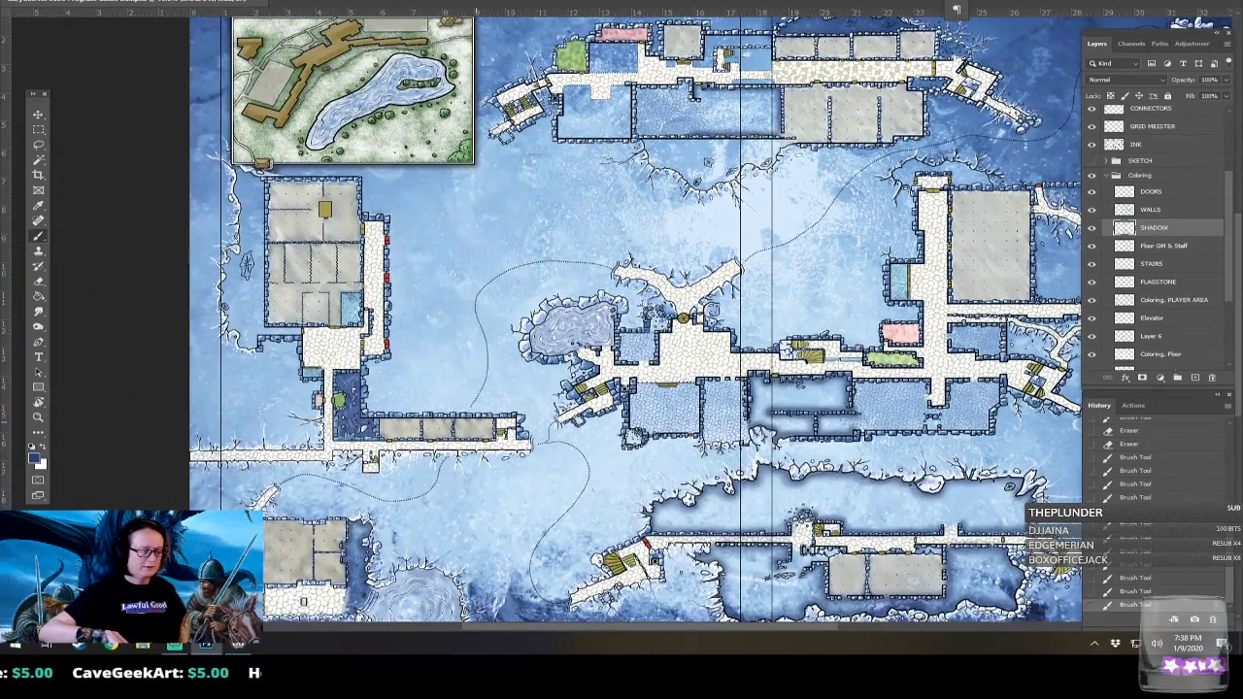
{"action": "left_click_drag", "start_coordinate": [265, 293], "coordinate": [553, 484]}
{"action": "scroll", "coordinate": [565, 395], "scroll_direction": "up", "scroll_amount": 5}
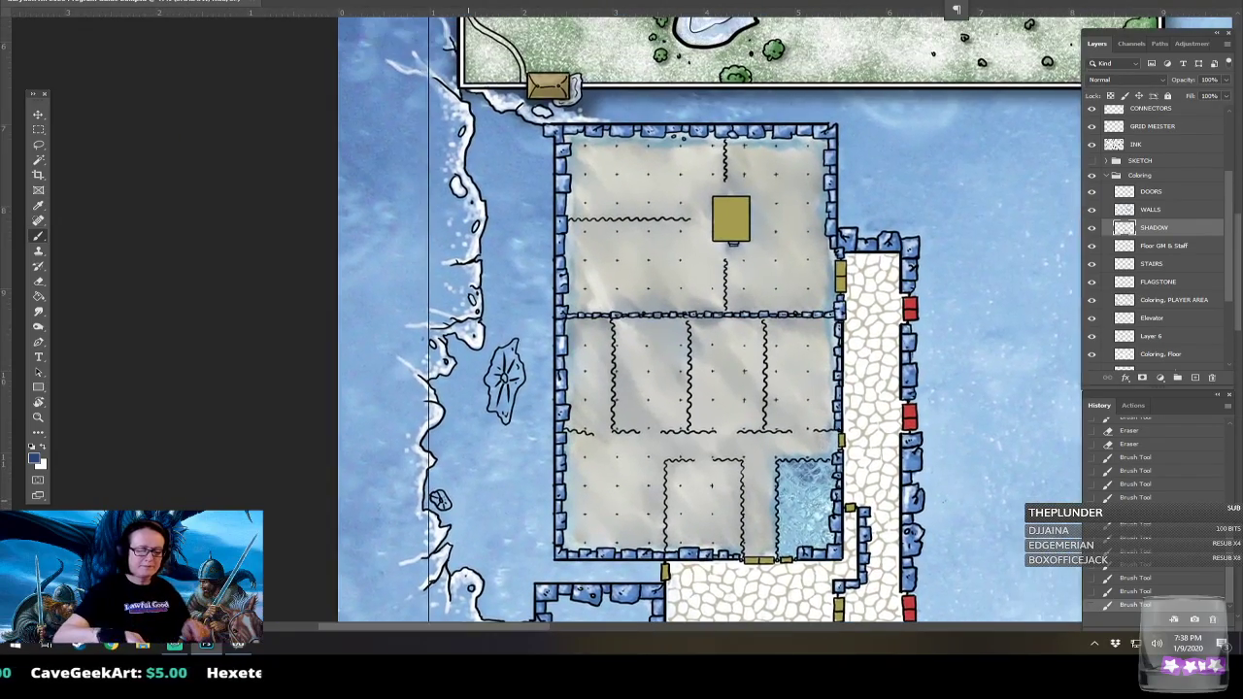
{"action": "scroll", "coordinate": [565, 218], "scroll_direction": "down", "scroll_amount": 1}
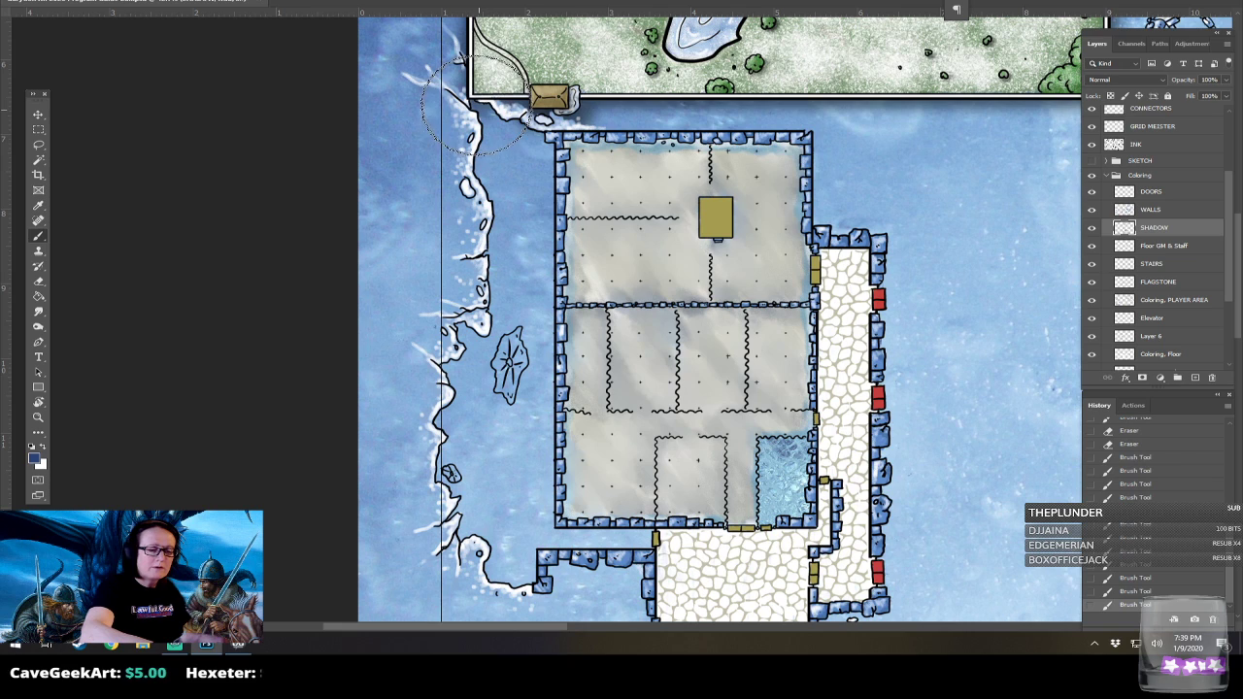
{"action": "mouse_move", "coordinate": [551, 178]}
{"action": "left_mouse_down"}
{"action": "mouse_move", "coordinate": [551, 522]}
{"action": "mouse_move", "coordinate": [654, 547]}
{"action": "mouse_move", "coordinate": [535, 547]}
{"action": "mouse_move", "coordinate": [530, 582]}
{"action": "mouse_move", "coordinate": [514, 587]}
{"action": "mouse_move", "coordinate": [488, 577]}
{"action": "mouse_move", "coordinate": [484, 536]}
{"action": "mouse_move", "coordinate": [460, 540]}
{"action": "mouse_move", "coordinate": [460, 491]}
{"action": "mouse_move", "coordinate": [444, 485]}
{"action": "mouse_move", "coordinate": [442, 417]}
{"action": "mouse_move", "coordinate": [455, 404]}
{"action": "mouse_move", "coordinate": [442, 368]}
{"action": "mouse_move", "coordinate": [467, 346]}
{"action": "mouse_move", "coordinate": [458, 331]}
{"action": "mouse_move", "coordinate": [489, 338]}
{"action": "mouse_move", "coordinate": [499, 212]}
{"action": "mouse_move", "coordinate": [486, 131]}
{"action": "mouse_move", "coordinate": [451, 107]}
{"action": "left_mouse_up"}
Set the brush size to 125 px and deepen the shadow tight against the walls of the western cavern.
{"action": "left_click", "coordinate": [53, 2]}
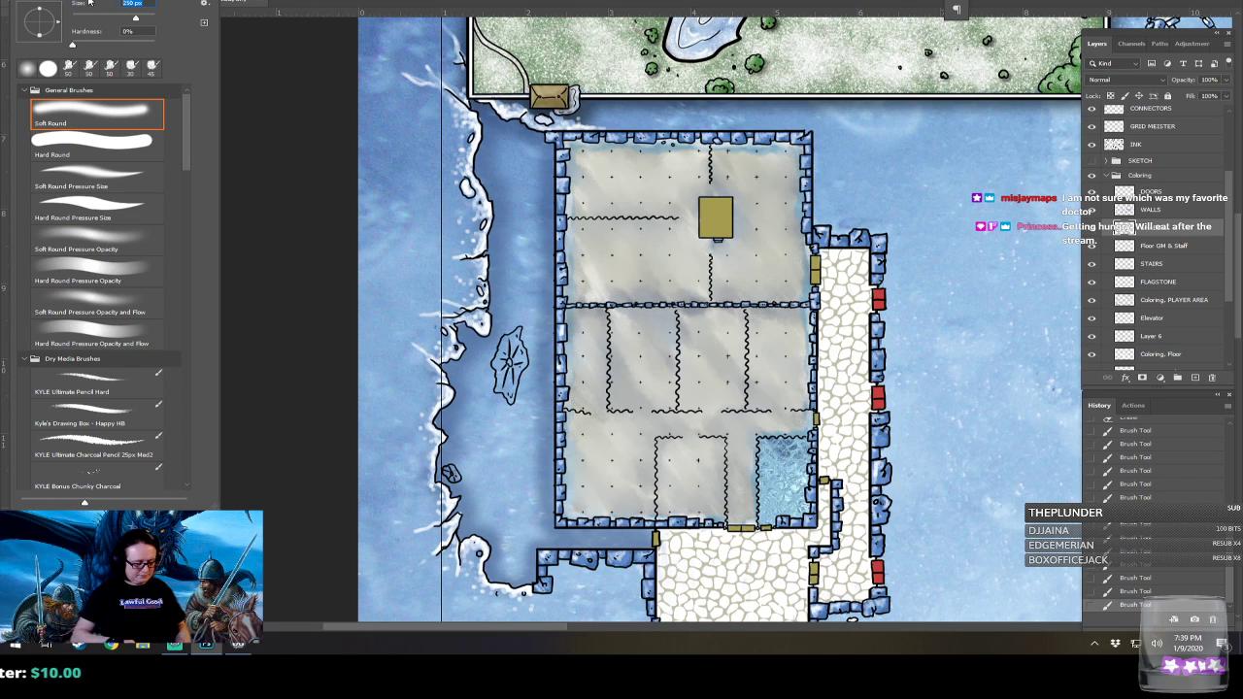
{"action": "key", "text": "Return"}
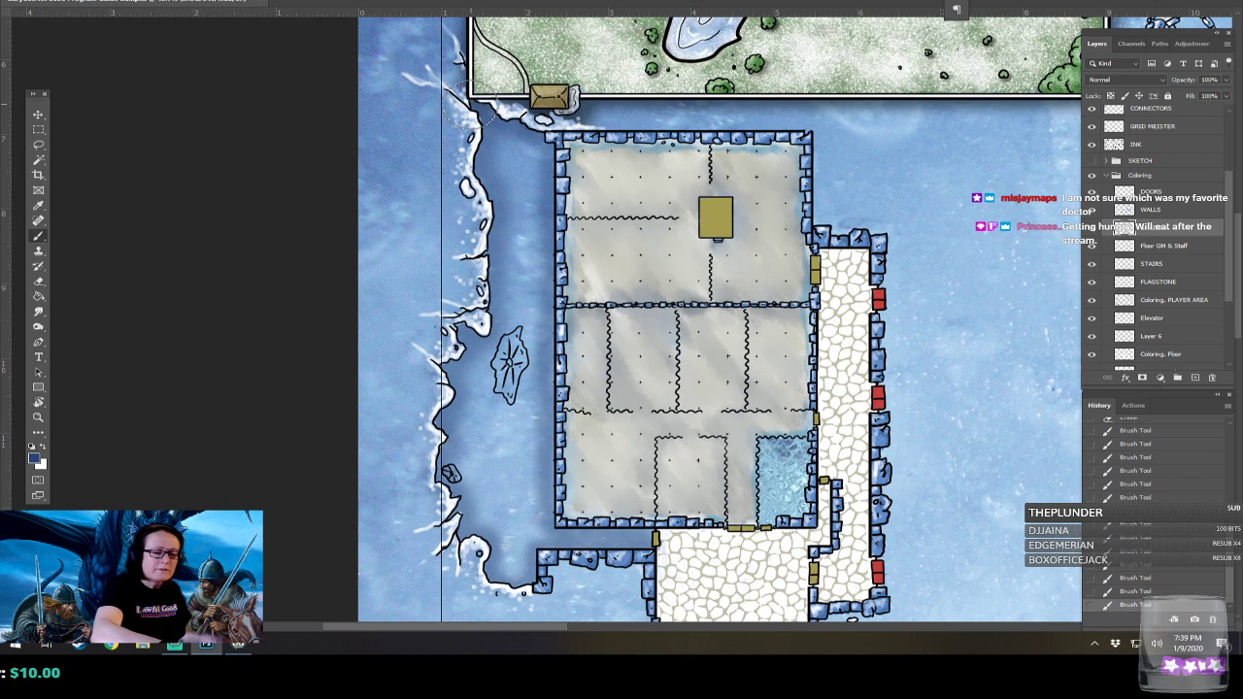
{"action": "mouse_move", "coordinate": [482, 179]}
{"action": "left_mouse_down"}
{"action": "mouse_move", "coordinate": [492, 299]}
{"action": "mouse_move", "coordinate": [459, 328]}
{"action": "mouse_move", "coordinate": [429, 423]}
{"action": "mouse_move", "coordinate": [446, 453]}
{"action": "mouse_move", "coordinate": [439, 481]}
{"action": "mouse_move", "coordinate": [461, 497]}
{"action": "mouse_move", "coordinate": [451, 524]}
{"action": "mouse_move", "coordinate": [475, 539]}
{"action": "mouse_move", "coordinate": [500, 591]}
{"action": "mouse_move", "coordinate": [532, 556]}
{"action": "mouse_move", "coordinate": [645, 542]}
{"action": "mouse_move", "coordinate": [636, 529]}
{"action": "mouse_move", "coordinate": [582, 529]}
{"action": "mouse_move", "coordinate": [561, 510]}
{"action": "mouse_move", "coordinate": [549, 398]}
{"action": "mouse_move", "coordinate": [555, 160]}
{"action": "mouse_move", "coordinate": [286, 34]}
{"action": "left_mouse_up"}
{"action": "scroll", "coordinate": [551, 152], "scroll_direction": "down", "scroll_amount": 3}
{"action": "scroll", "coordinate": [547, 320], "scroll_direction": "down", "scroll_amount": 2}
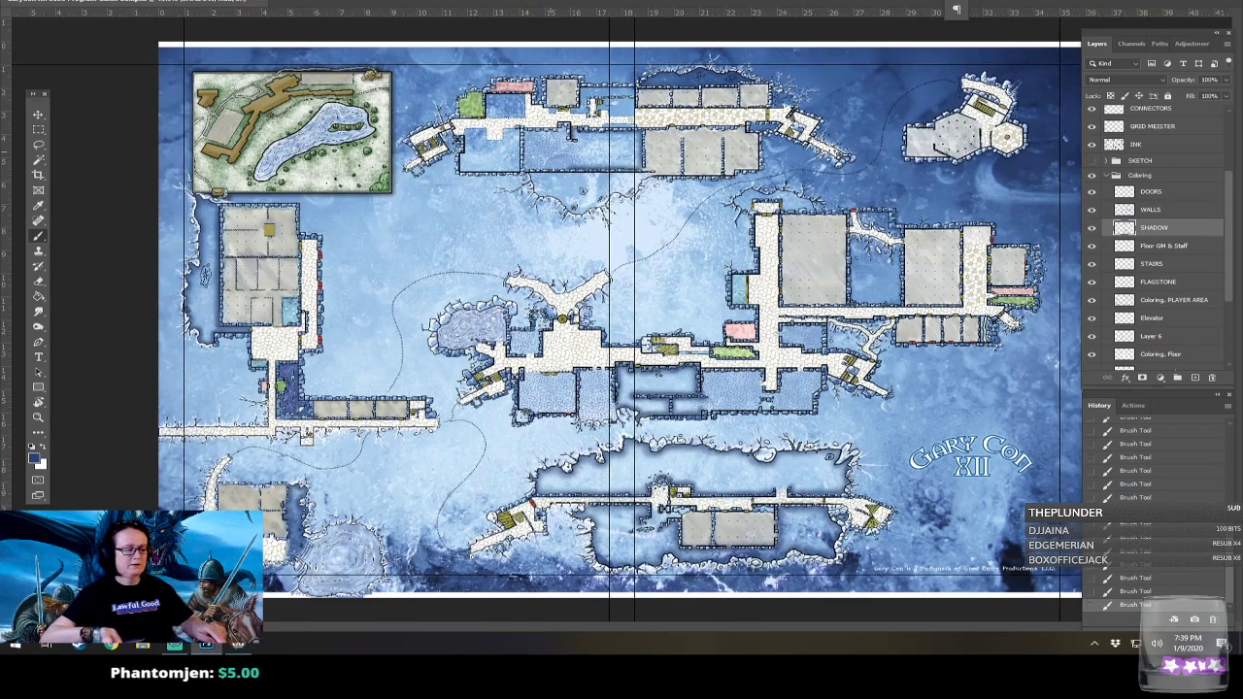
With the brush size at 125 px, shade the rubble-filled nook north of the small paved room beside the central pool.
{"action": "scroll", "coordinate": [546, 320], "scroll_direction": "up", "scroll_amount": 1}
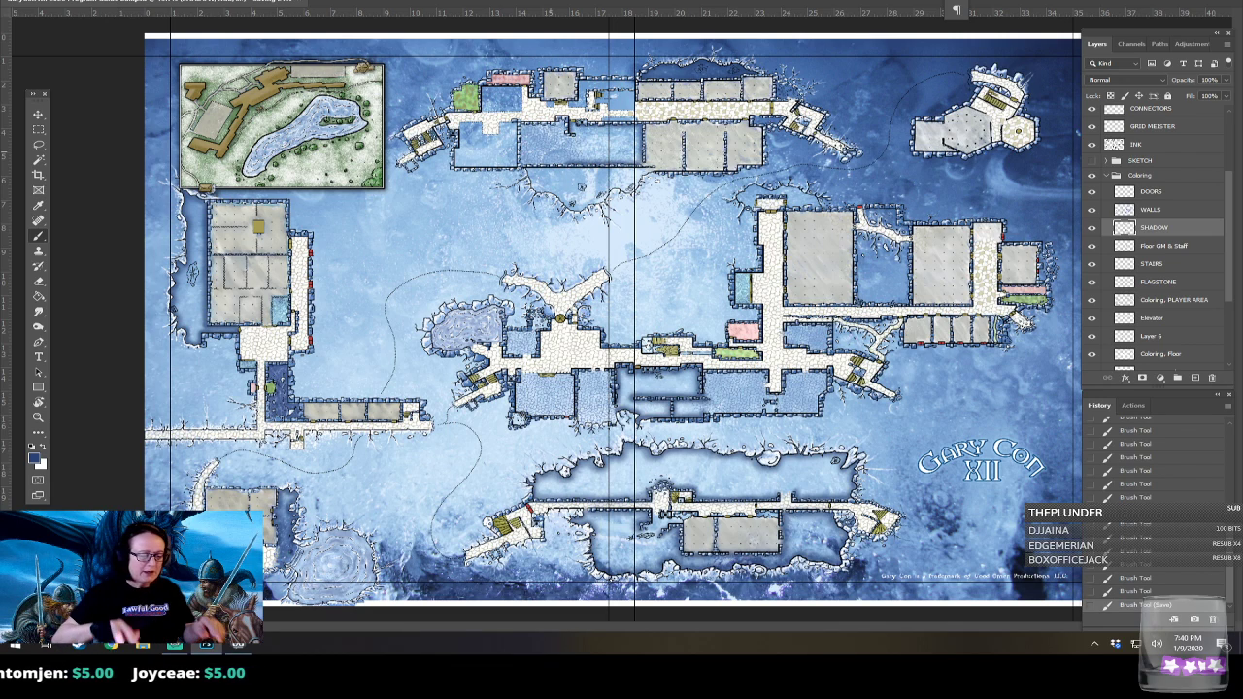
{"action": "scroll", "coordinate": [419, 361], "scroll_direction": "up", "scroll_amount": 3}
{"action": "left_click_drag", "start_coordinate": [551, 169], "coordinate": [622, 151]}
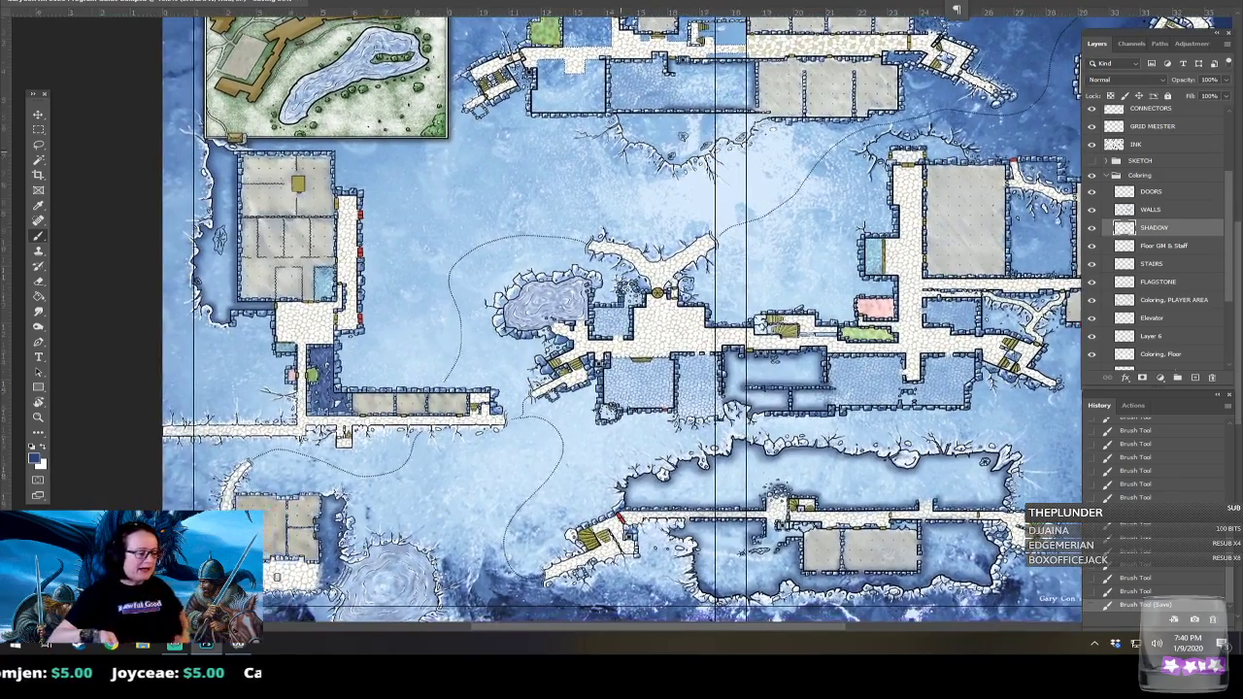
{"action": "left_click_drag", "start_coordinate": [551, 327], "coordinate": [445, 343]}
{"action": "scroll", "coordinate": [414, 296], "scroll_direction": "up", "scroll_amount": 5}
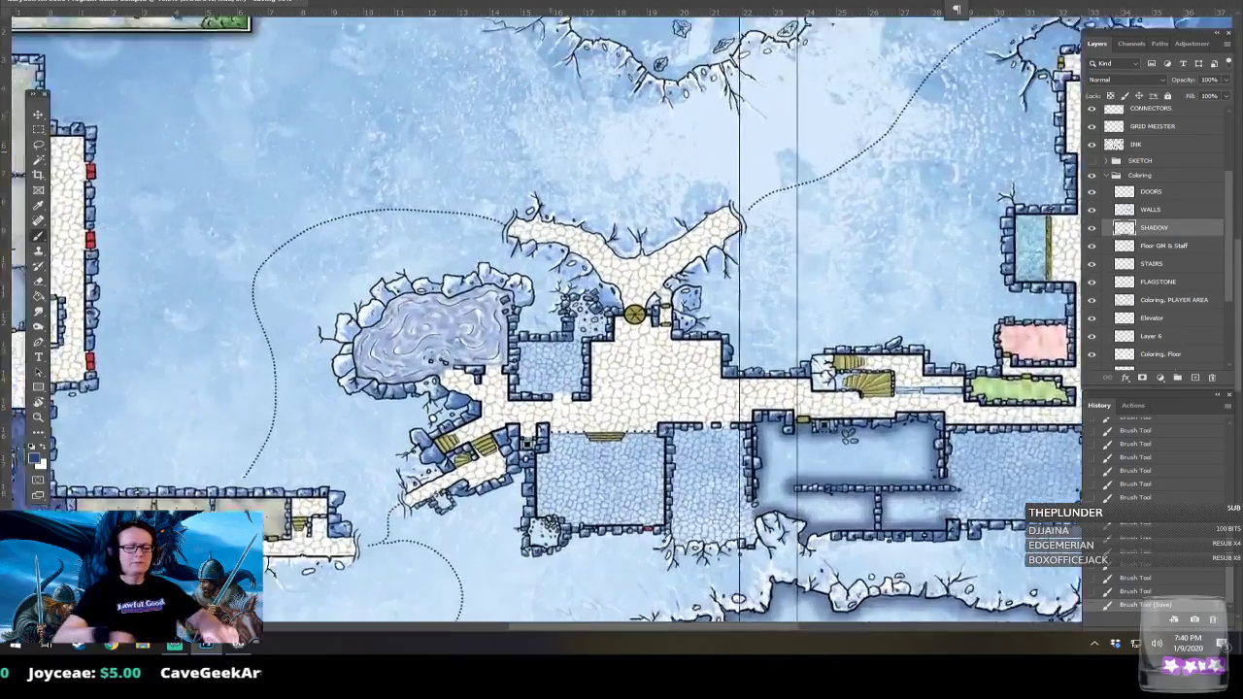
{"action": "left_click_drag", "start_coordinate": [413, 296], "coordinate": [425, 380]}
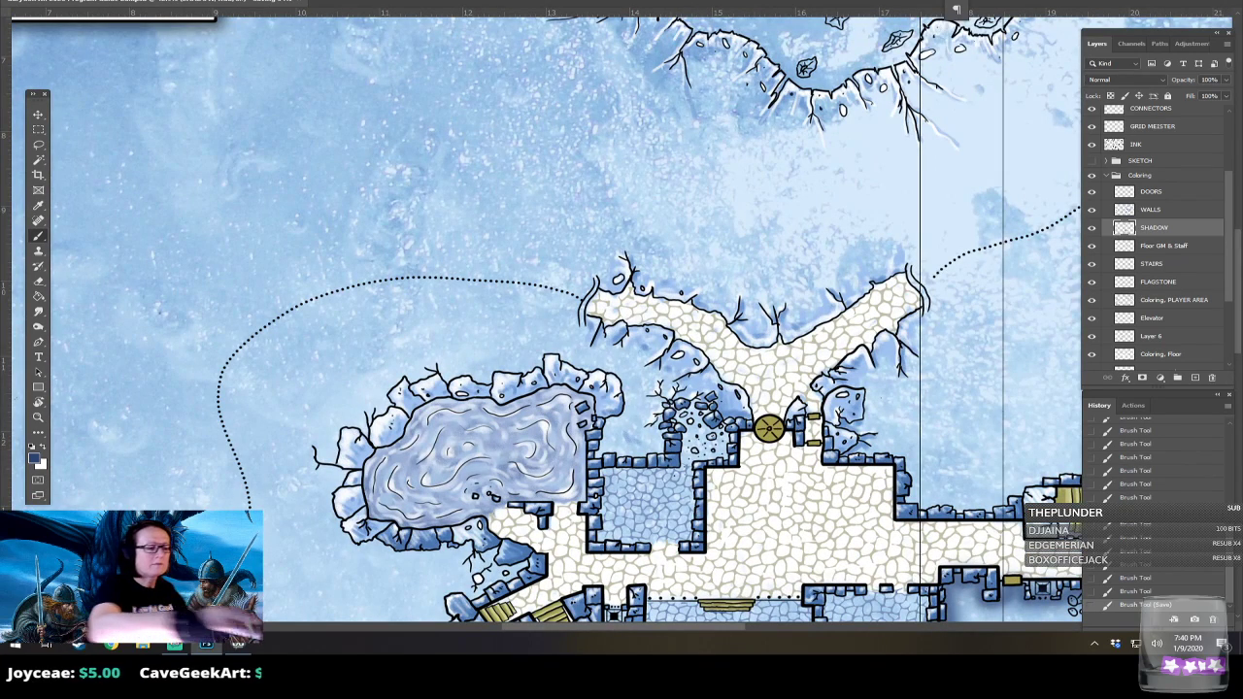
{"action": "left_click", "coordinate": [68, 0]}
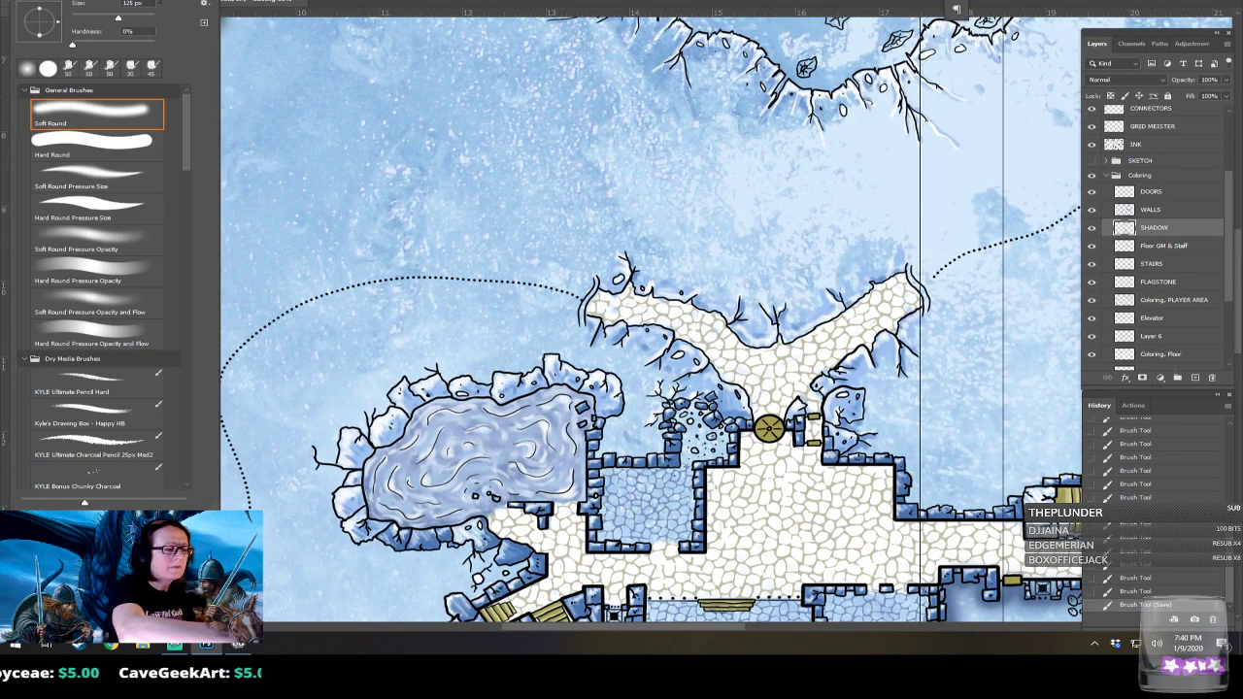
{"action": "left_click_drag", "start_coordinate": [150, 4], "coordinate": [110, 3]}
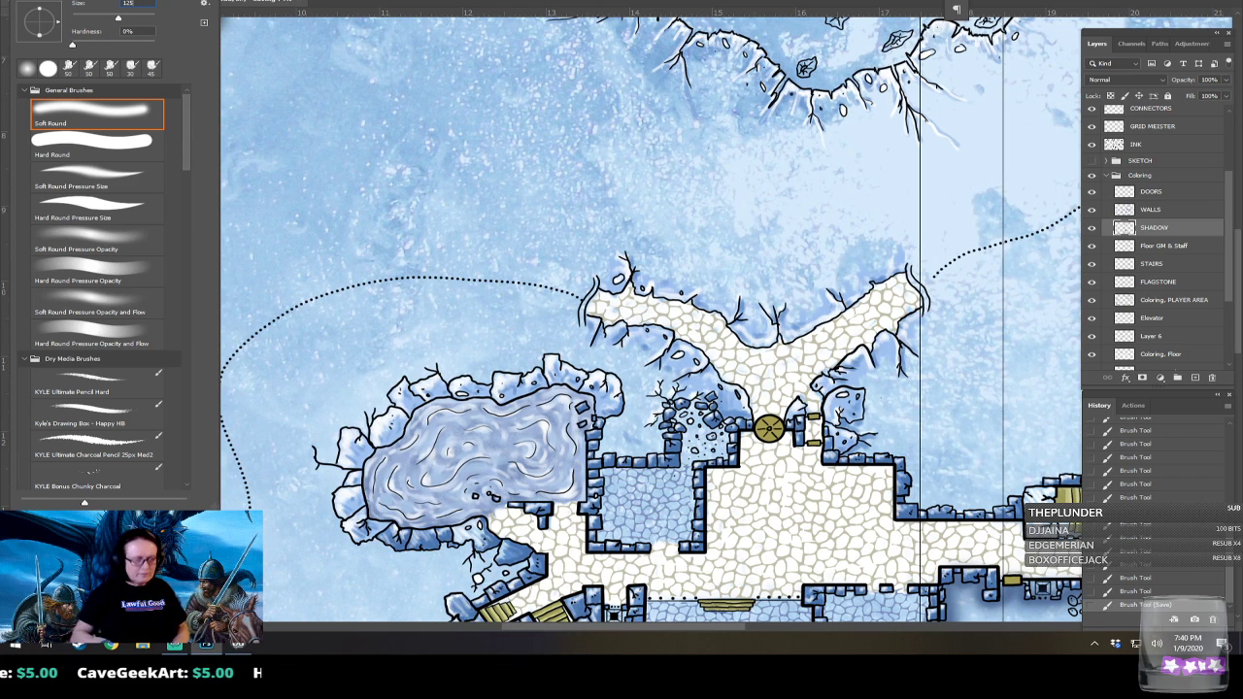
{"action": "key", "text": "Return"}
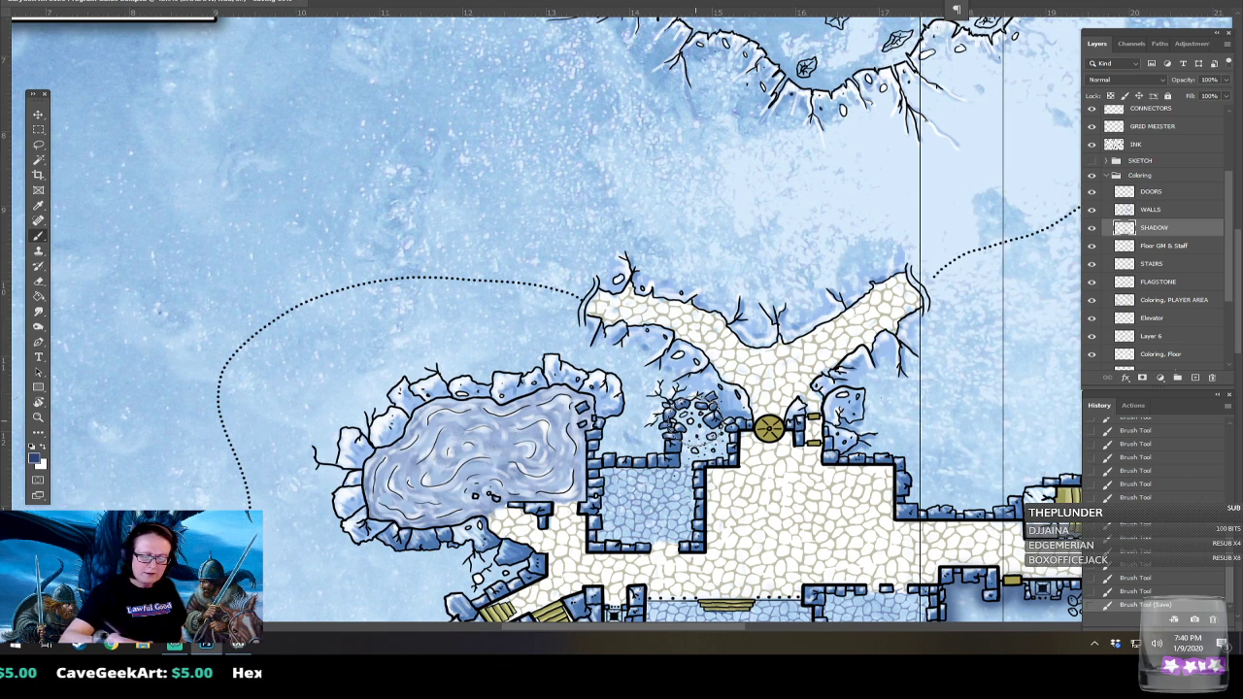
{"action": "mouse_move", "coordinate": [627, 495]}
{"action": "left_mouse_down"}
{"action": "mouse_move", "coordinate": [621, 540]}
{"action": "mouse_move", "coordinate": [707, 551]}
{"action": "left_mouse_up"}
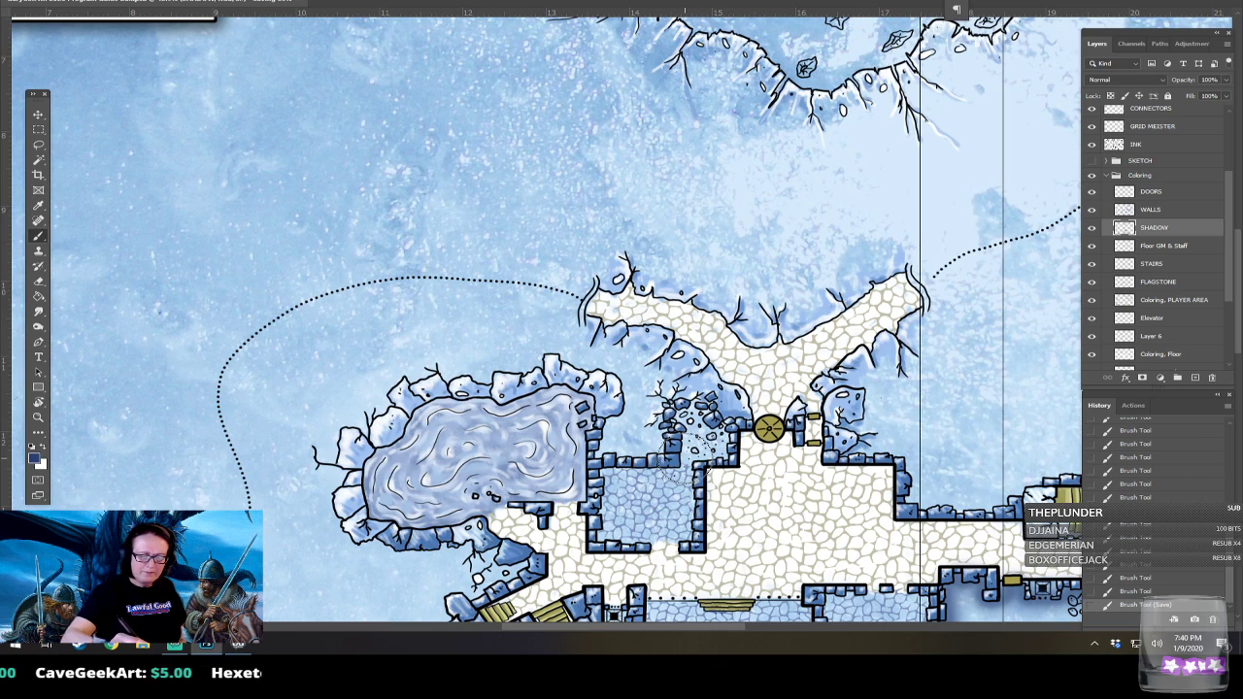
{"action": "left_click_drag", "start_coordinate": [684, 462], "coordinate": [684, 417]}
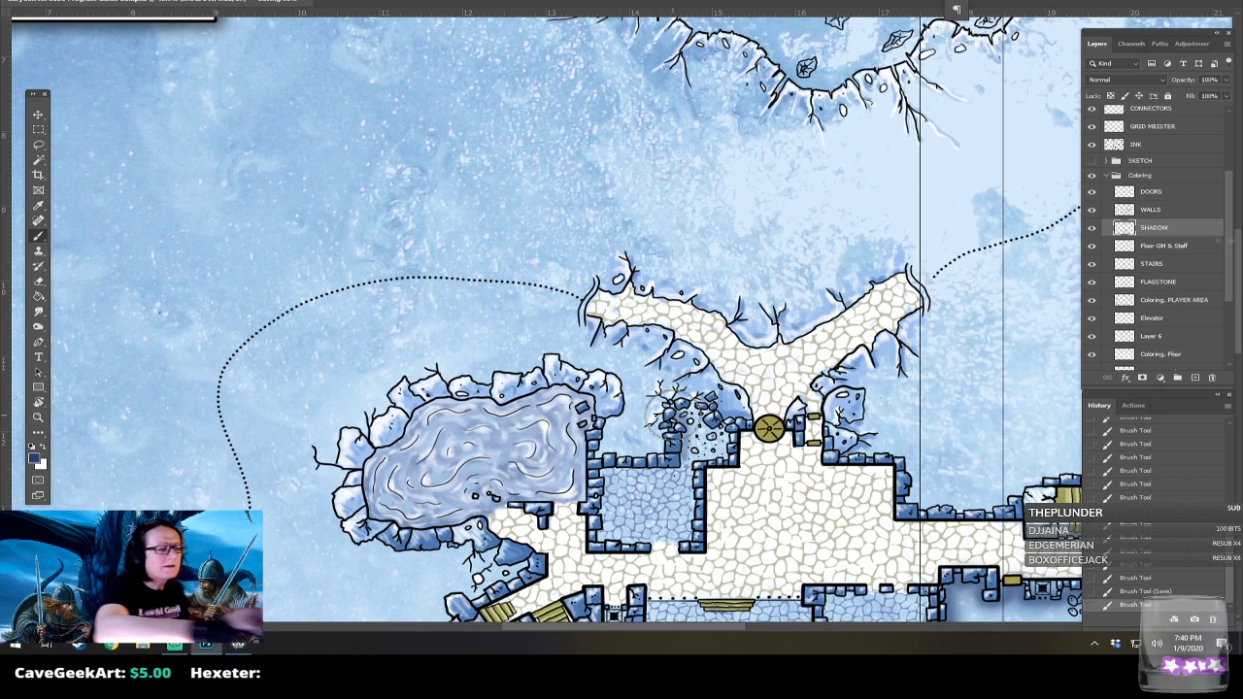
Change the brush size and add a second shadow pass over the rubble-filled nook beside the central hall.
{"action": "left_click", "coordinate": [48, 1]}
{"action": "left_click_drag", "start_coordinate": [141, 4], "coordinate": [103, 9]}
{"action": "type", "text": "25"}
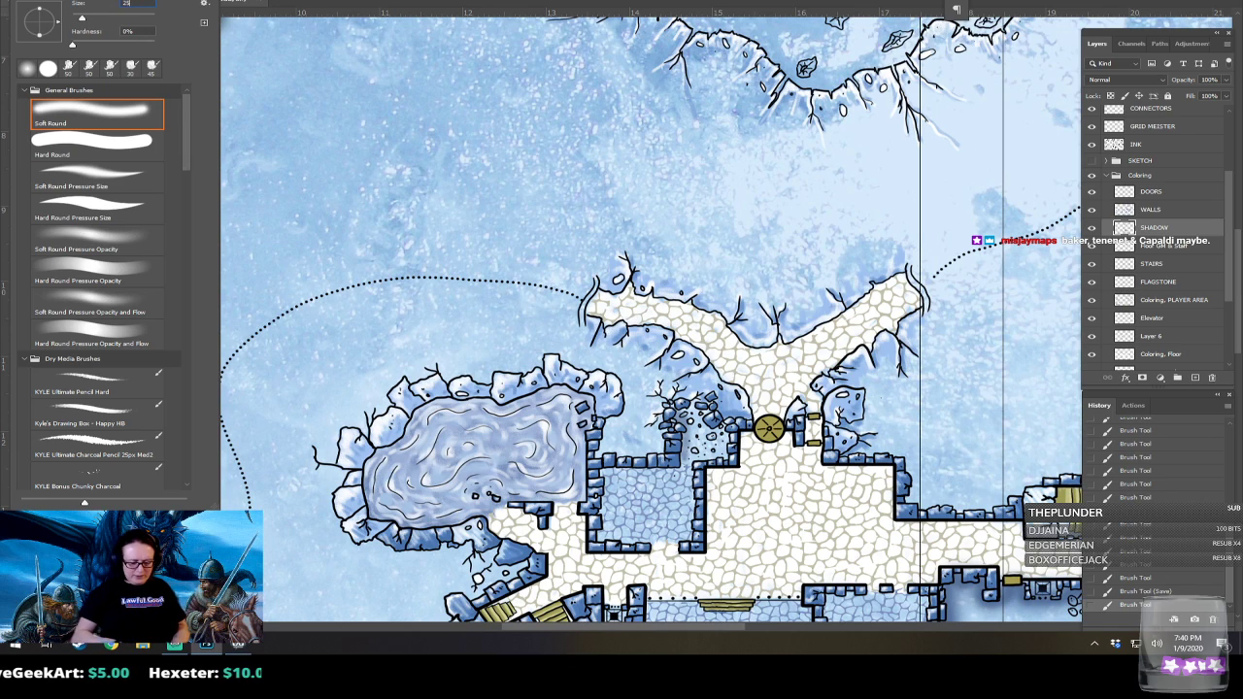
{"action": "key", "text": "Return"}
{"action": "mouse_move", "coordinate": [685, 460]}
{"action": "left_mouse_down"}
{"action": "mouse_move", "coordinate": [694, 411]}
{"action": "mouse_move", "coordinate": [723, 428]}
{"action": "mouse_move", "coordinate": [729, 445]}
{"action": "mouse_move", "coordinate": [698, 456]}
{"action": "mouse_move", "coordinate": [582, 417]}
{"action": "left_mouse_up"}
Examine the upper level from its western stairs to its eastern end for unpaved rooms and caverns that still lack shading.
{"action": "scroll", "coordinate": [698, 456], "scroll_direction": "down", "scroll_amount": 4}
{"action": "left_click_drag", "start_coordinate": [795, 450], "coordinate": [600, 479]}
{"action": "left_click_drag", "start_coordinate": [637, 551], "coordinate": [615, 561]}
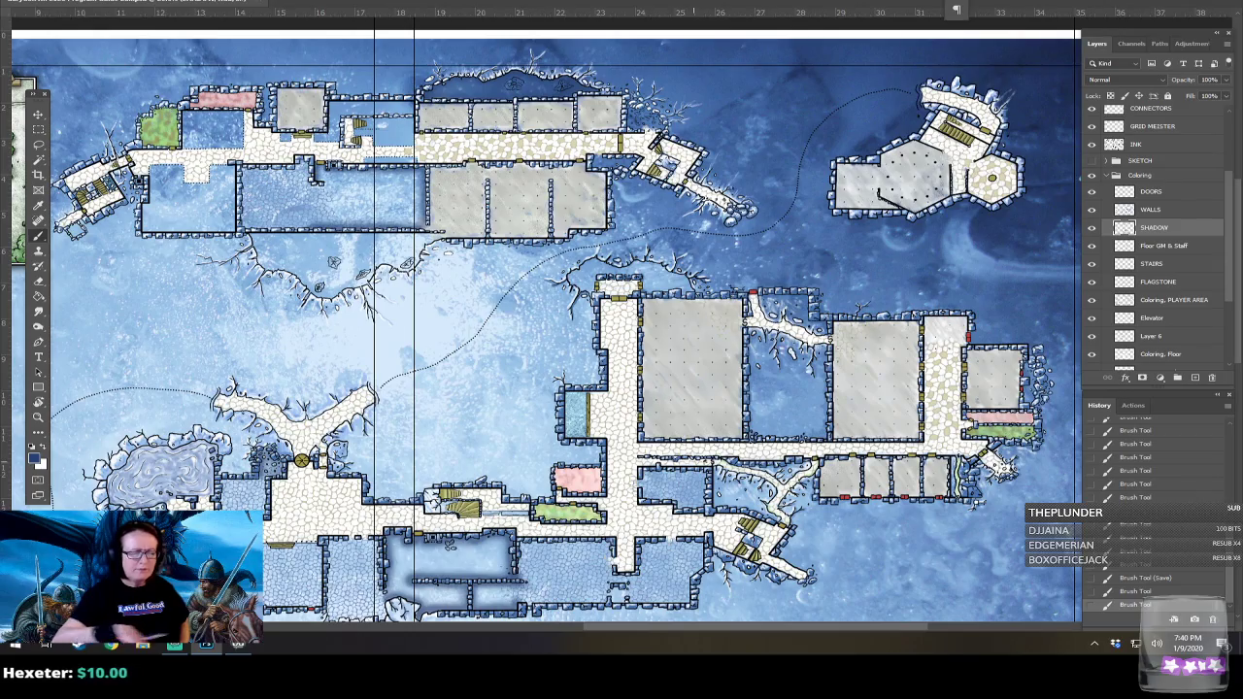
{"action": "left_click_drag", "start_coordinate": [255, 66], "coordinate": [506, 233]}
{"action": "scroll", "coordinate": [506, 233], "scroll_direction": "up", "scroll_amount": 3}
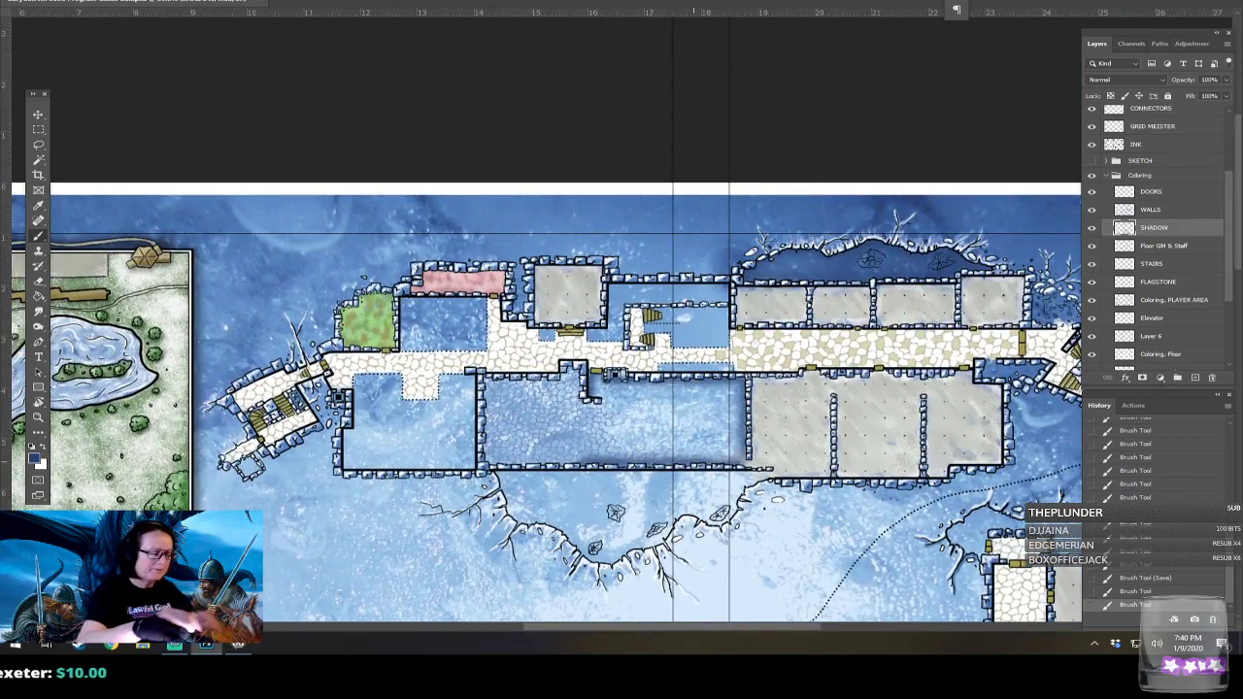
{"action": "scroll", "coordinate": [261, 440], "scroll_direction": "up", "scroll_amount": 2}
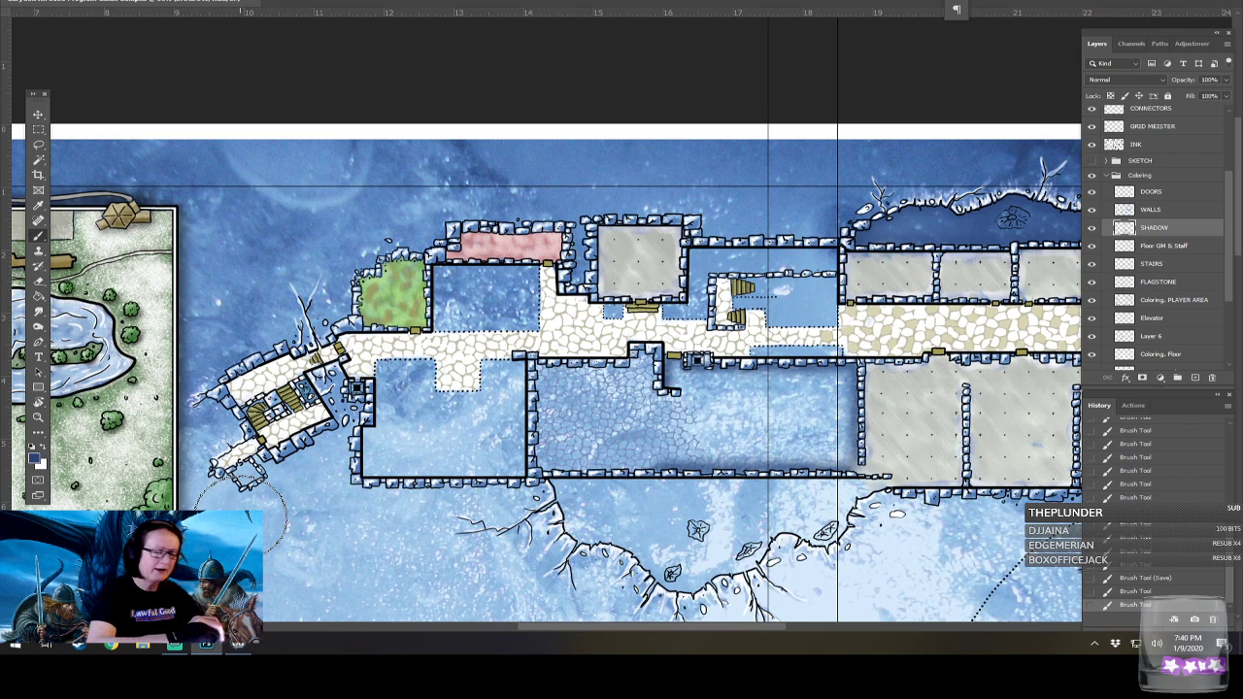
{"action": "scroll", "coordinate": [241, 521], "scroll_direction": "right", "scroll_amount": 3}
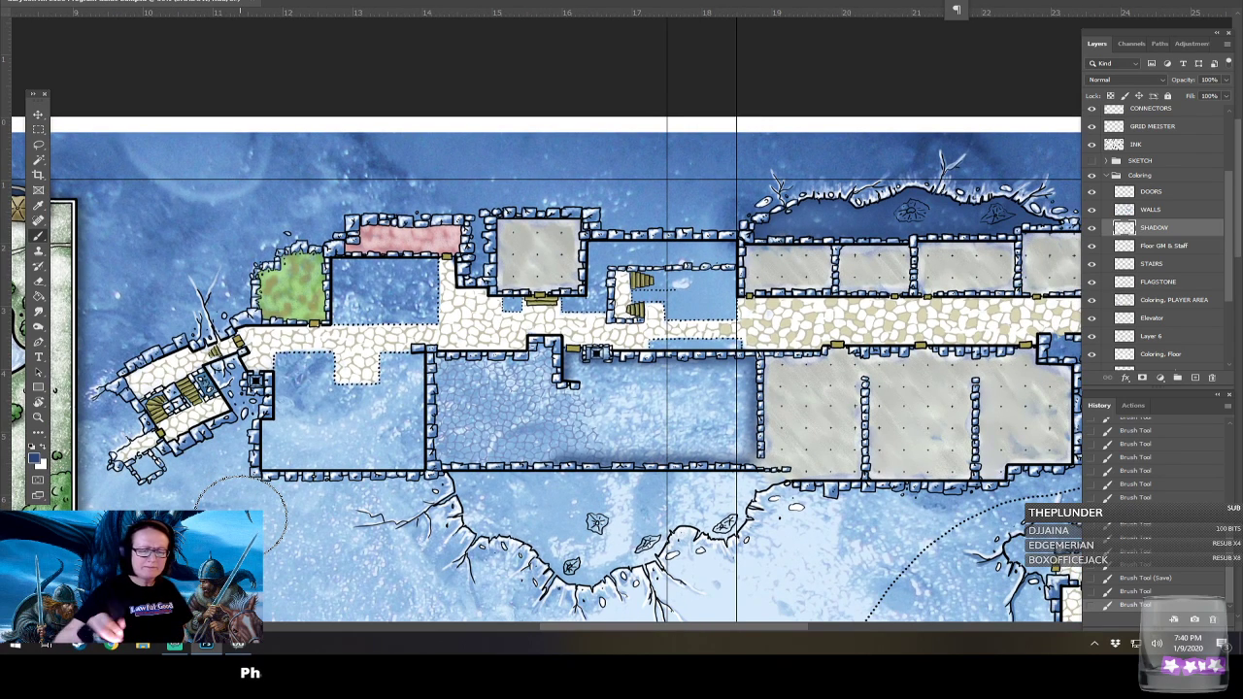
{"action": "scroll", "coordinate": [240, 515], "scroll_direction": "right", "scroll_amount": 4}
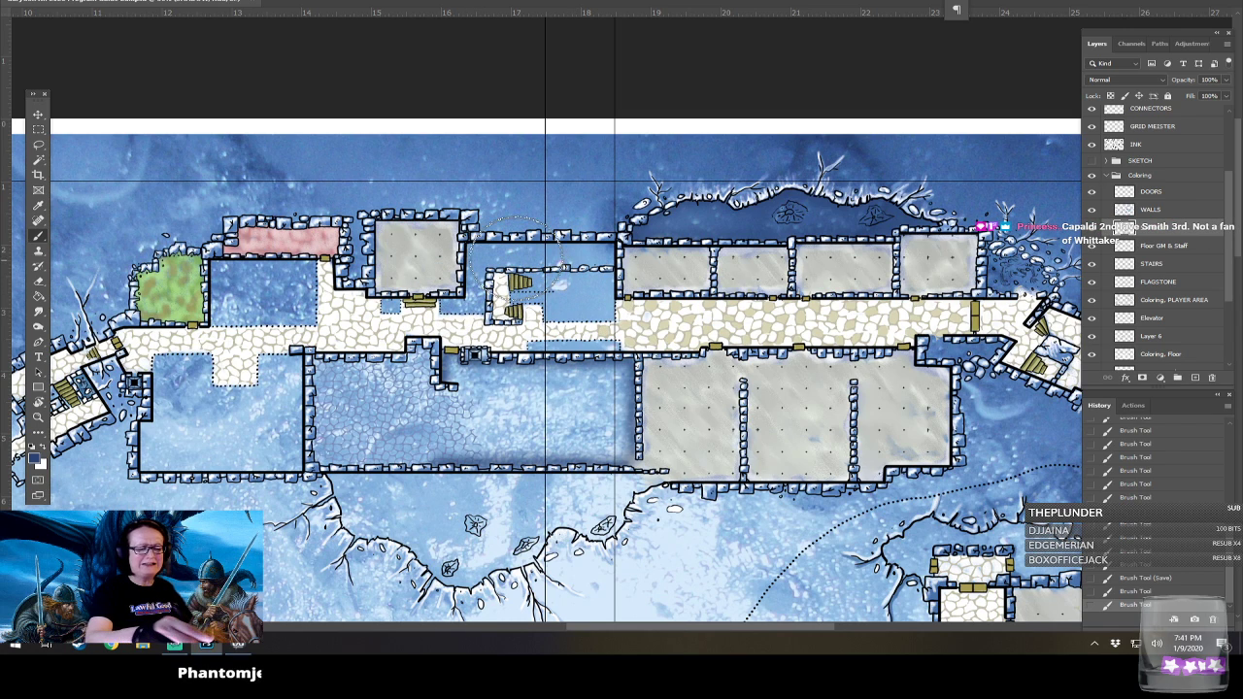
{"action": "scroll", "coordinate": [552, 306], "scroll_direction": "right", "scroll_amount": 5}
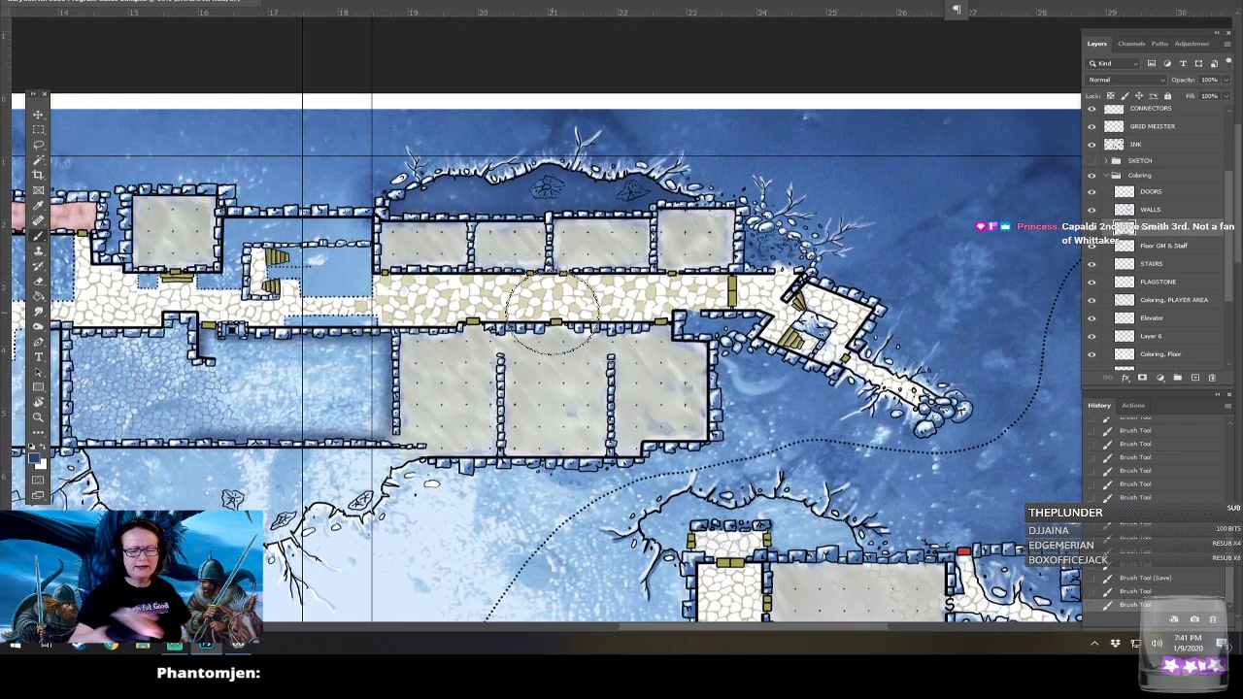
{"action": "scroll", "coordinate": [551, 307], "scroll_direction": "right", "scroll_amount": 2}
{"action": "scroll", "coordinate": [551, 307], "scroll_direction": "down", "scroll_amount": 1}
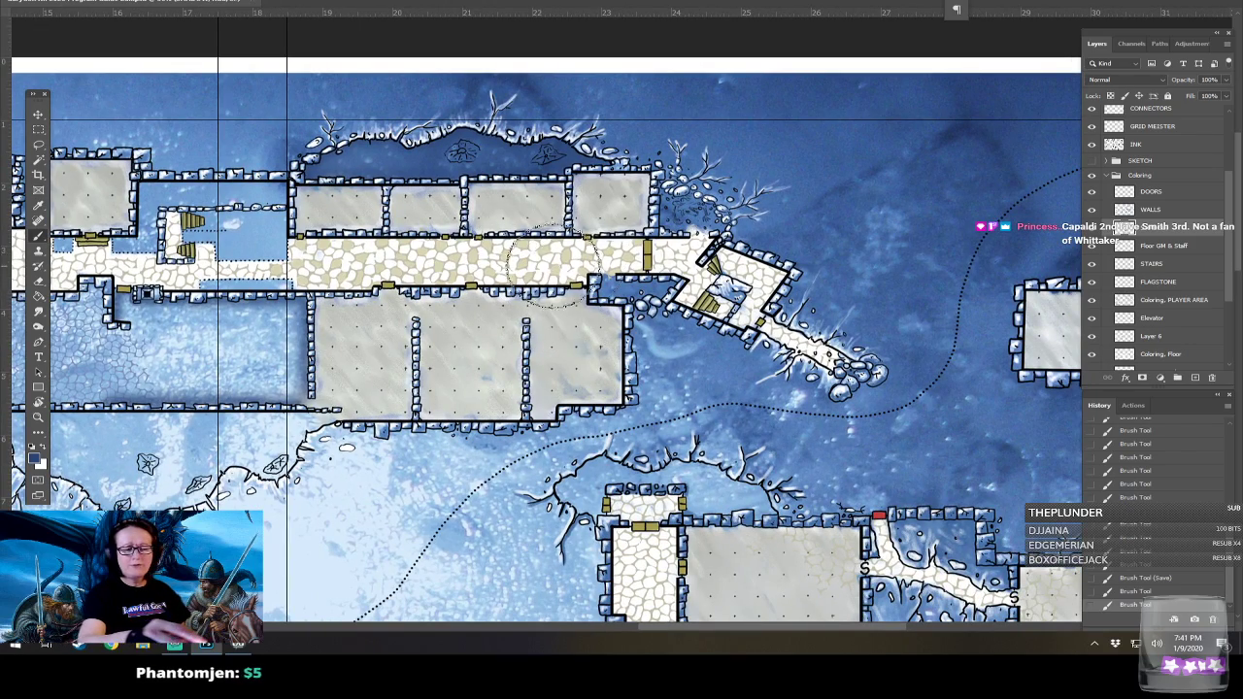
Check the northeastern hexagonal rooms, the large eastern halls and the central level for areas that still lack shading.
{"action": "scroll", "coordinate": [563, 250], "scroll_direction": "right", "scroll_amount": 4}
{"action": "scroll", "coordinate": [564, 250], "scroll_direction": "down", "scroll_amount": 3}
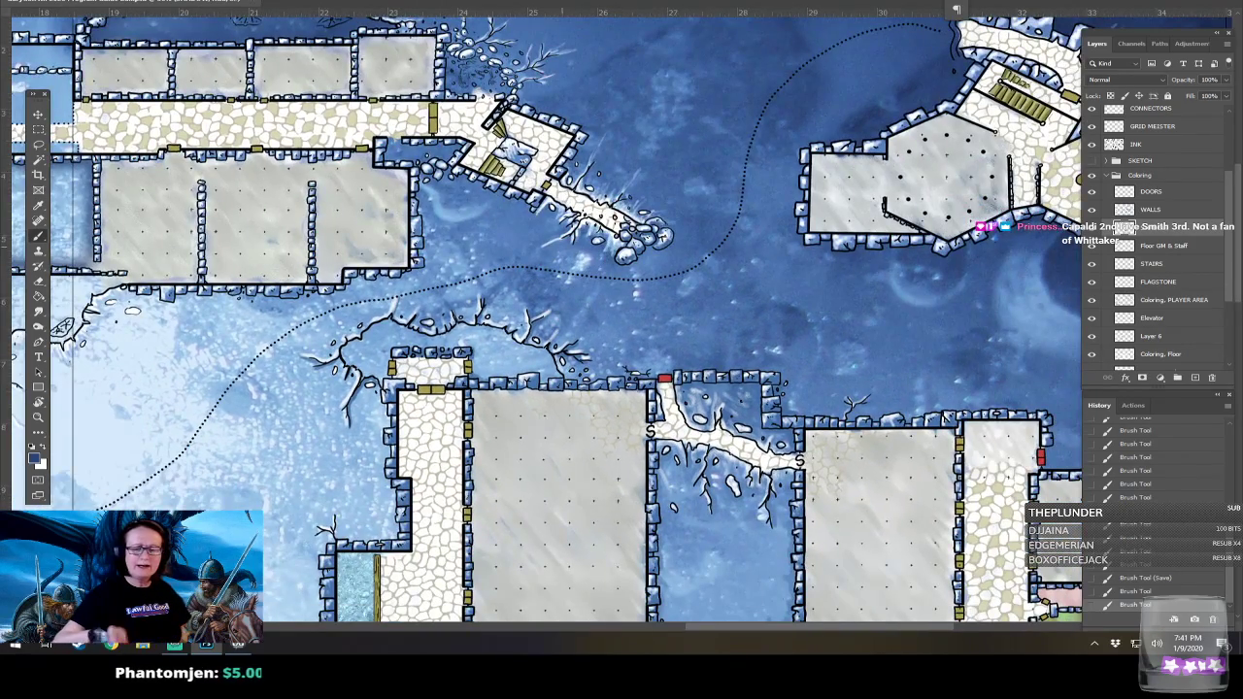
{"action": "scroll", "coordinate": [544, 320], "scroll_direction": "right", "scroll_amount": 5}
{"action": "scroll", "coordinate": [543, 320], "scroll_direction": "up", "scroll_amount": 3}
{"action": "scroll", "coordinate": [718, 311], "scroll_direction": "down", "scroll_amount": 6}
{"action": "scroll", "coordinate": [719, 310], "scroll_direction": "left", "scroll_amount": 5}
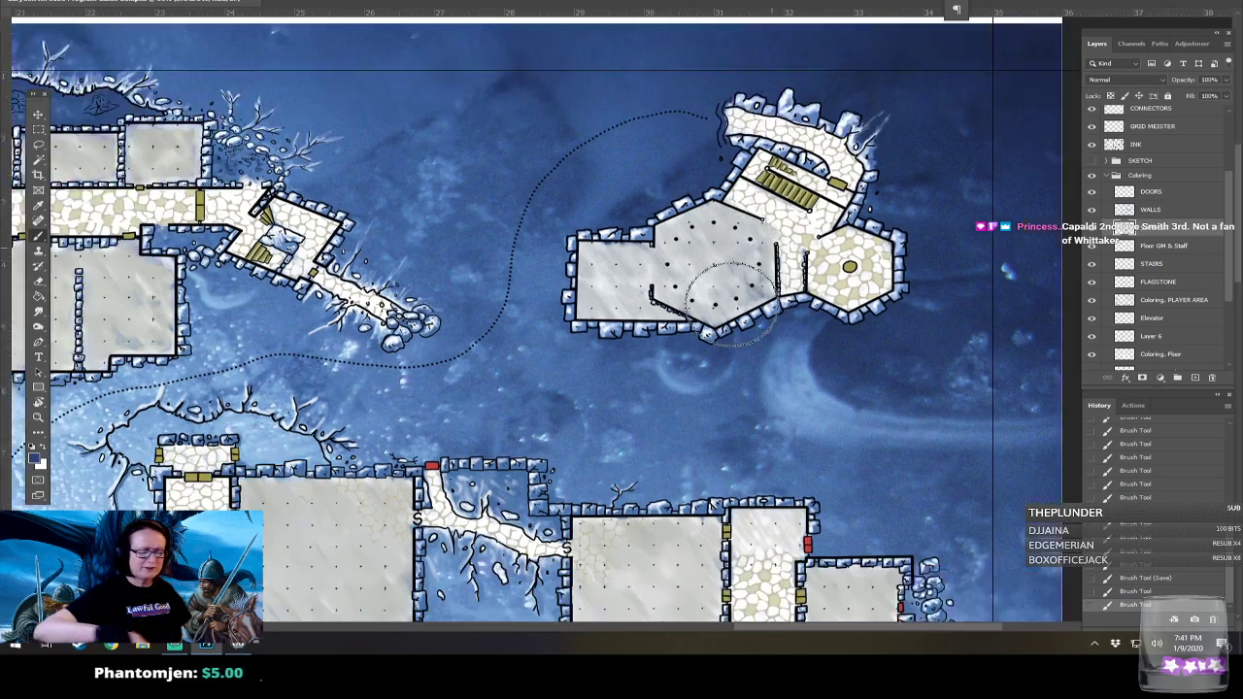
{"action": "scroll", "coordinate": [733, 304], "scroll_direction": "down", "scroll_amount": 2}
{"action": "scroll", "coordinate": [733, 304], "scroll_direction": "right", "scroll_amount": 4}
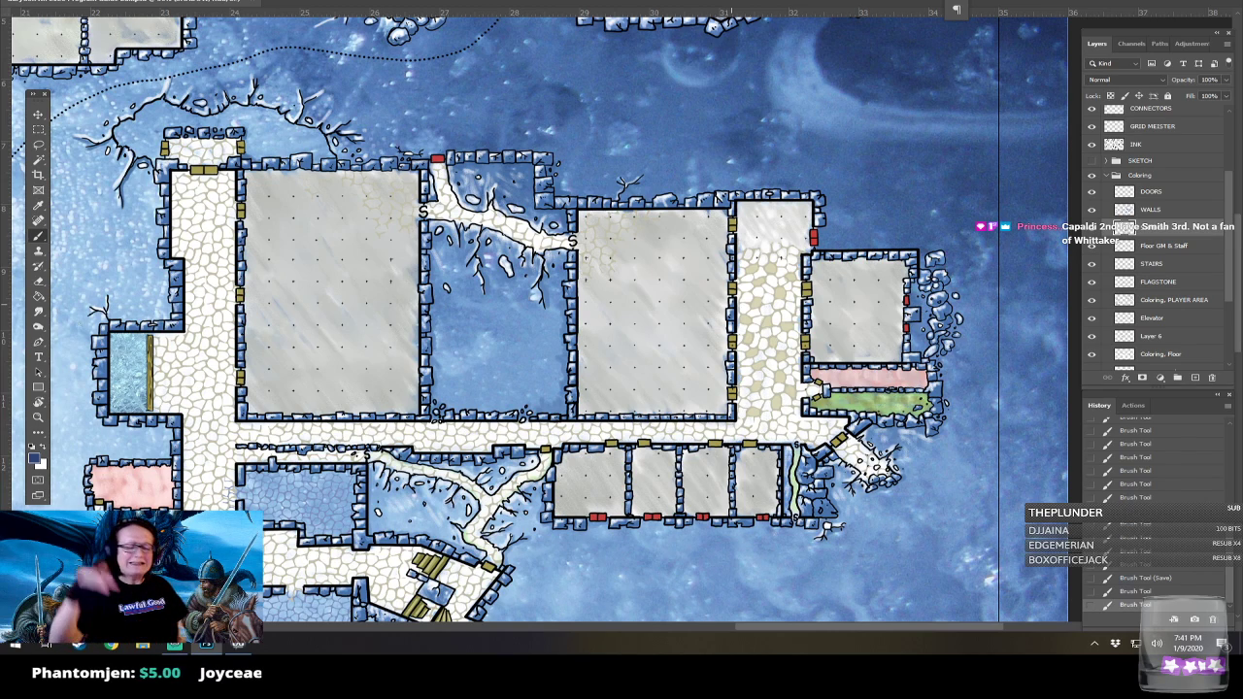
{"action": "scroll", "coordinate": [544, 321], "scroll_direction": "down", "scroll_amount": 2}
{"action": "scroll", "coordinate": [544, 320], "scroll_direction": "left", "scroll_amount": 4}
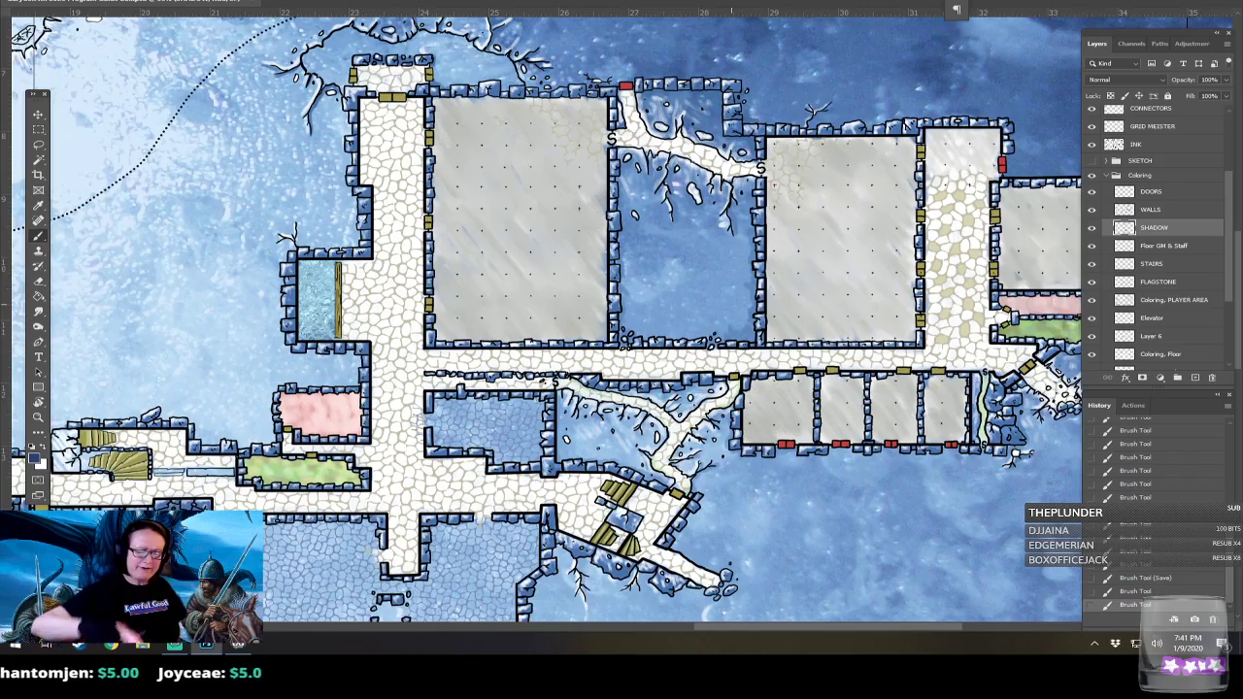
{"action": "scroll", "coordinate": [544, 321], "scroll_direction": "down", "scroll_amount": 3}
{"action": "scroll", "coordinate": [544, 321], "scroll_direction": "left", "scroll_amount": 3}
{"action": "scroll", "coordinate": [544, 320], "scroll_direction": "left", "scroll_amount": 1}
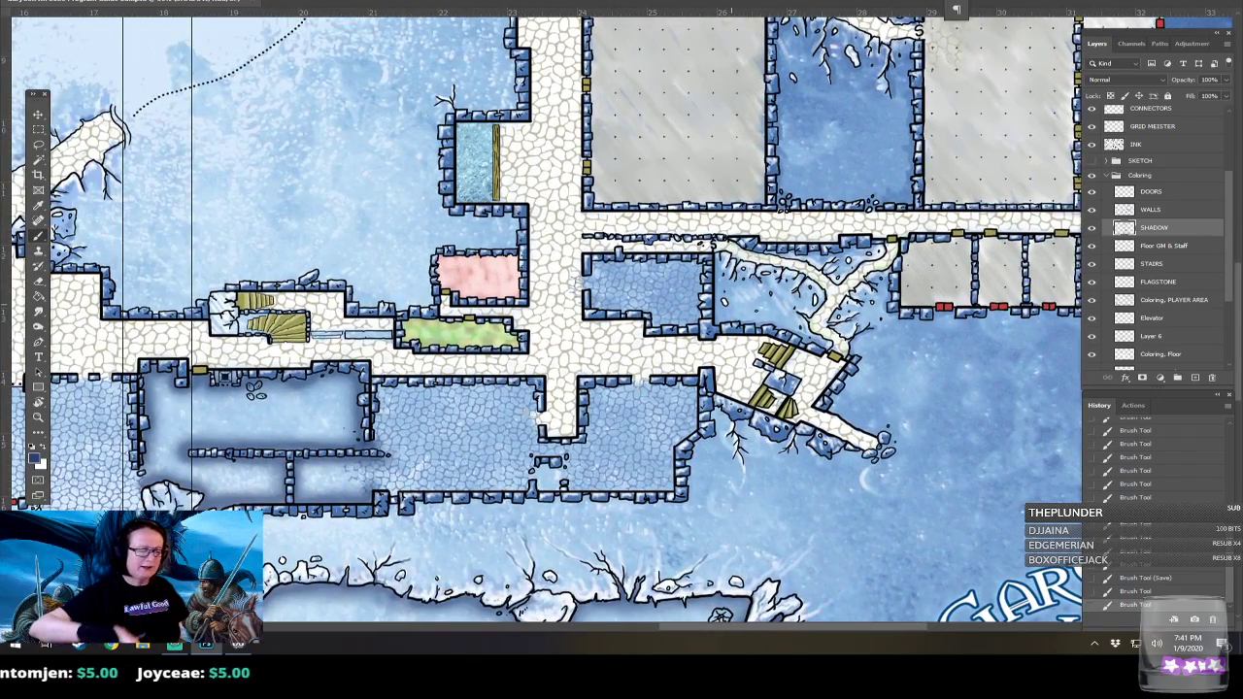
{"action": "scroll", "coordinate": [543, 320], "scroll_direction": "down", "scroll_amount": 2}
{"action": "scroll", "coordinate": [544, 320], "scroll_direction": "left", "scroll_amount": 2}
{"action": "scroll", "coordinate": [544, 321], "scroll_direction": "left", "scroll_amount": 8}
{"action": "scroll", "coordinate": [543, 321], "scroll_direction": "up", "scroll_amount": 1}
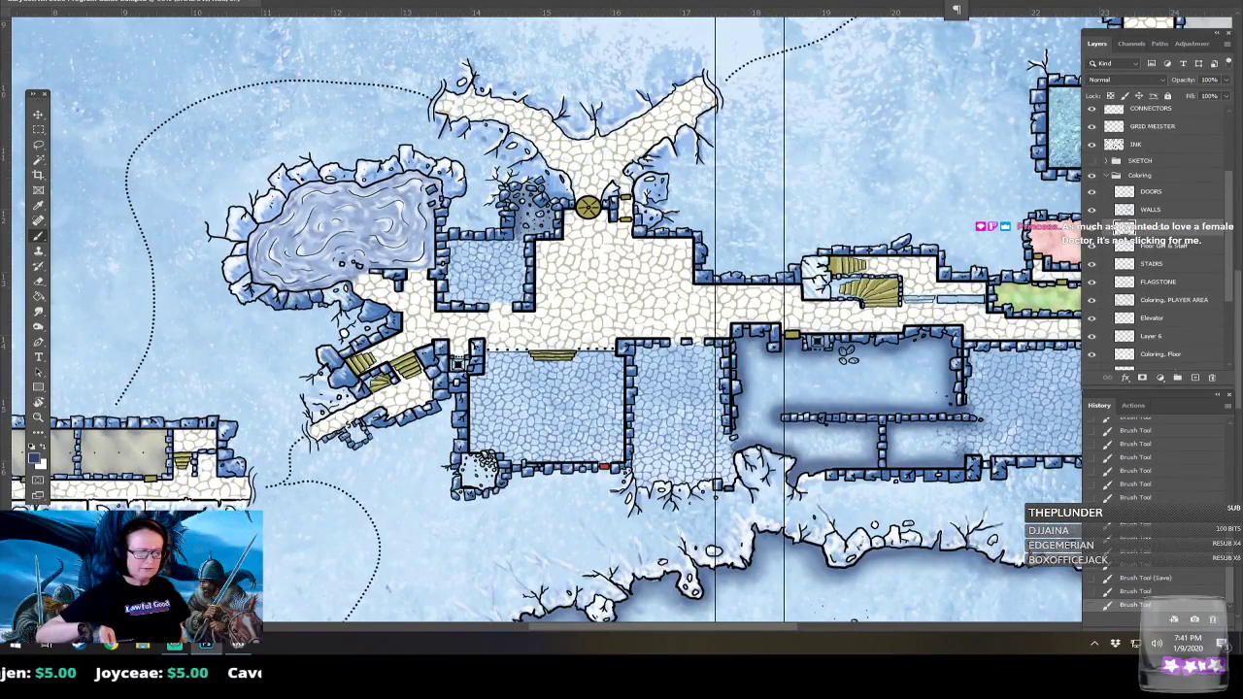
Examine the lower cavern level and the southwestern rooms by the round pool for areas that still lack shading.
{"action": "scroll", "coordinate": [544, 321], "scroll_direction": "down", "scroll_amount": 7}
{"action": "scroll", "coordinate": [543, 321], "scroll_direction": "right", "scroll_amount": 5}
{"action": "scroll", "coordinate": [544, 320], "scroll_direction": "right", "scroll_amount": 5}
{"action": "scroll", "coordinate": [544, 320], "scroll_direction": "down", "scroll_amount": 2}
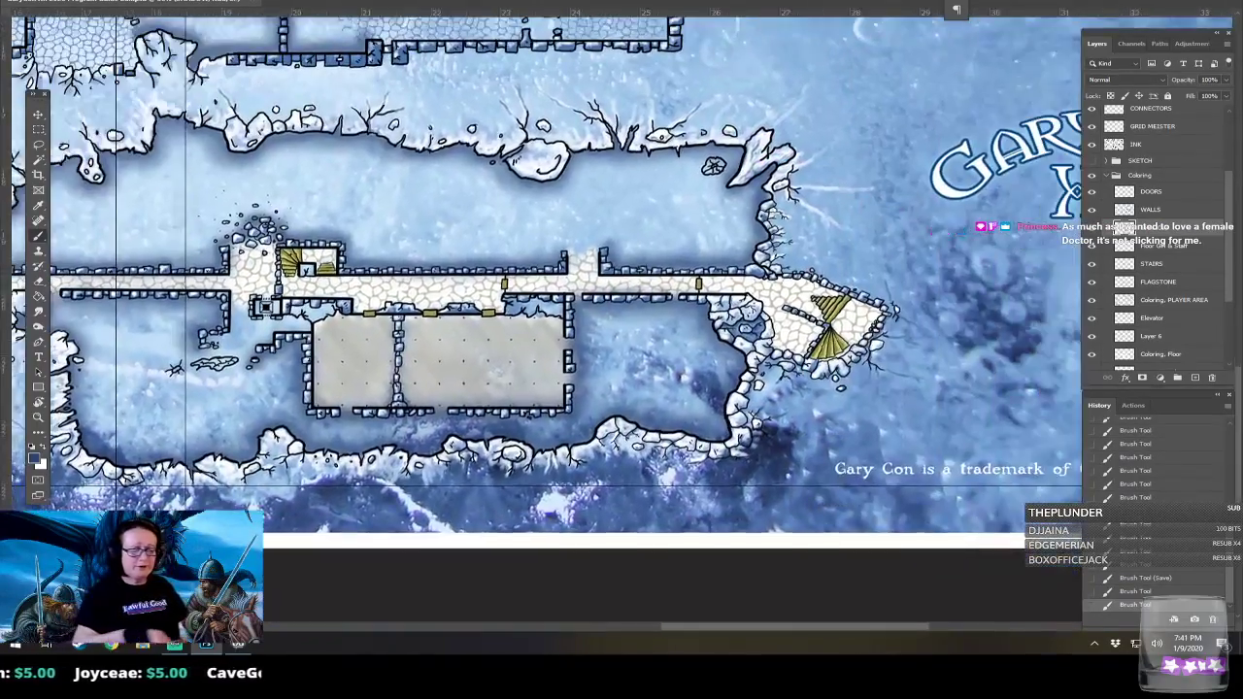
{"action": "scroll", "coordinate": [544, 321], "scroll_direction": "up", "scroll_amount": 2}
{"action": "scroll", "coordinate": [544, 320], "scroll_direction": "left", "scroll_amount": 4}
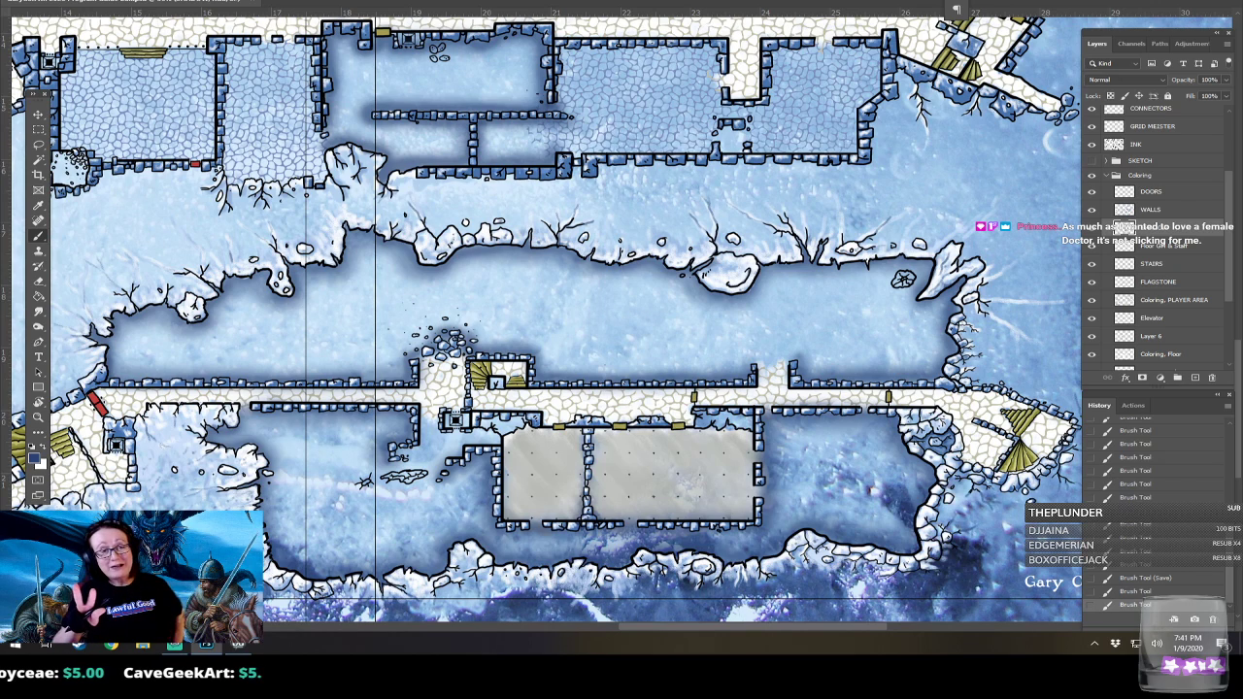
{"action": "scroll", "coordinate": [544, 321], "scroll_direction": "left", "scroll_amount": 2}
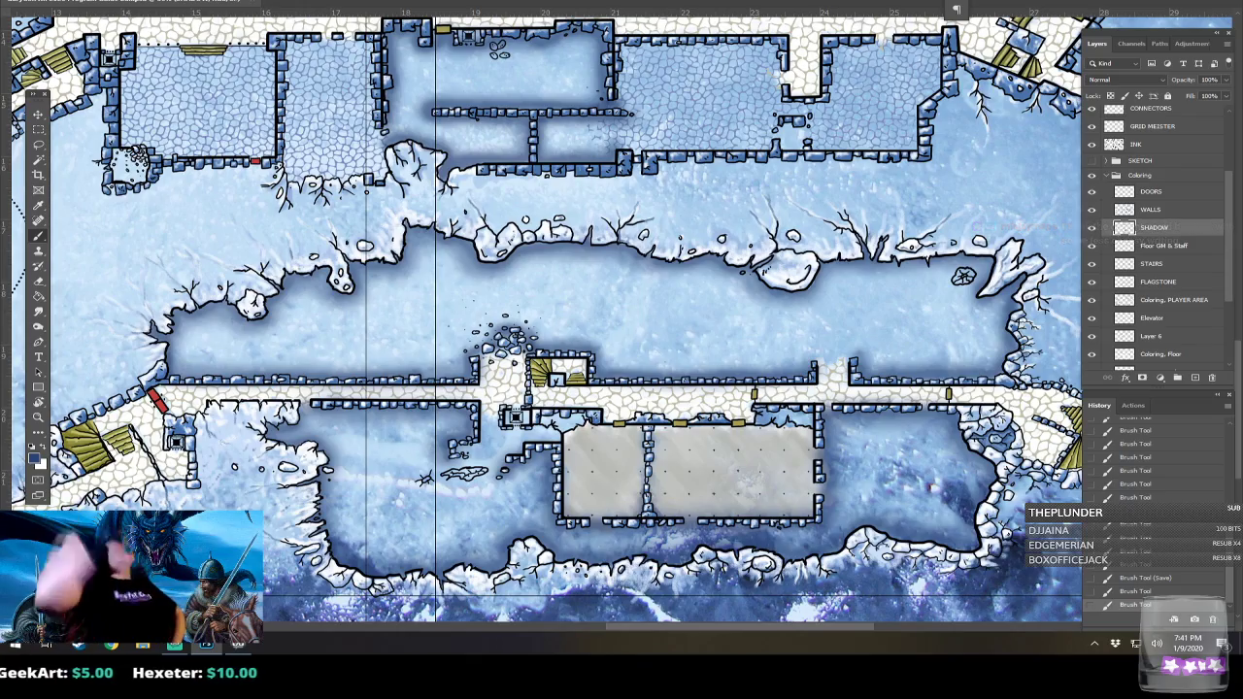
{"action": "left_click_drag", "start_coordinate": [446, 418], "coordinate": [759, 391]}
{"action": "scroll", "coordinate": [757, 587], "scroll_direction": "down", "scroll_amount": 2}
{"action": "scroll", "coordinate": [582, 388], "scroll_direction": "down", "scroll_amount": 1}
{"action": "left_click_drag", "start_coordinate": [408, 407], "coordinate": [766, 485]}
{"action": "scroll", "coordinate": [449, 534], "scroll_direction": "up", "scroll_amount": 2}
{"action": "left_click_drag", "start_coordinate": [449, 534], "coordinate": [604, 357]}
{"action": "scroll", "coordinate": [719, 276], "scroll_direction": "up", "scroll_amount": 2}
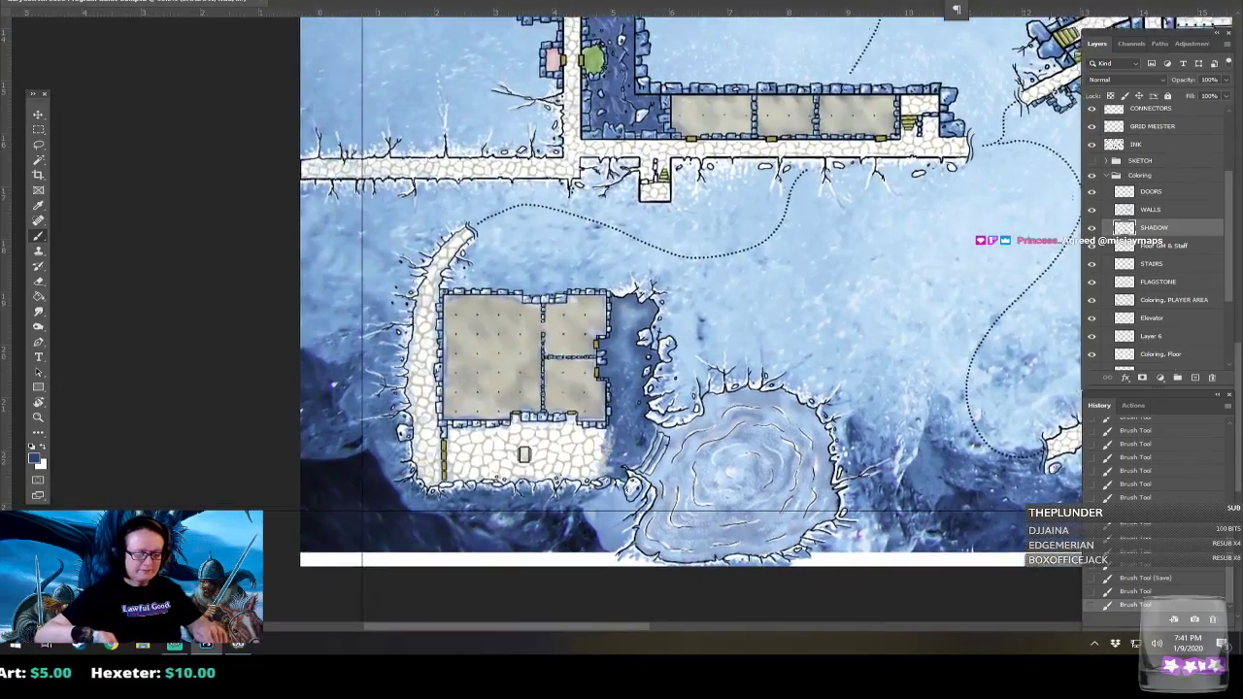
Check the western level and the whole map for unshaded areas, and save the document.
{"action": "left_click_drag", "start_coordinate": [718, 277], "coordinate": [612, 622]}
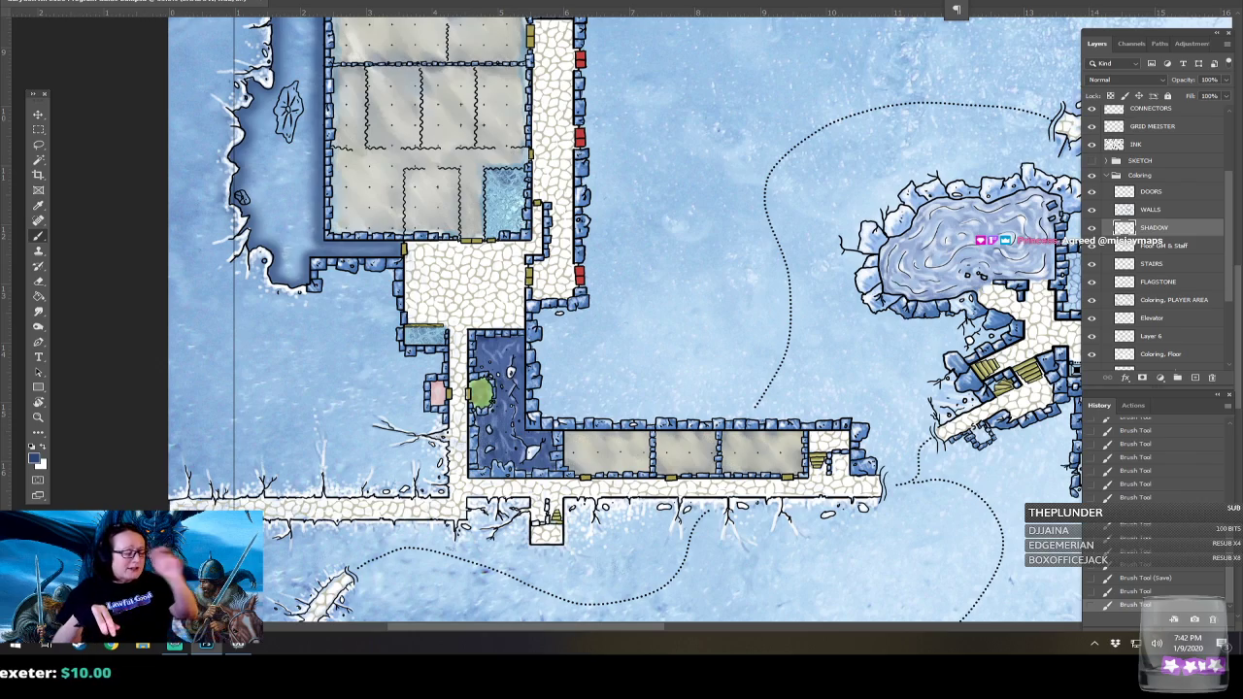
{"action": "left_click_drag", "start_coordinate": [622, 291], "coordinate": [700, 505]}
{"action": "left_click_drag", "start_coordinate": [621, 291], "coordinate": [512, 479]}
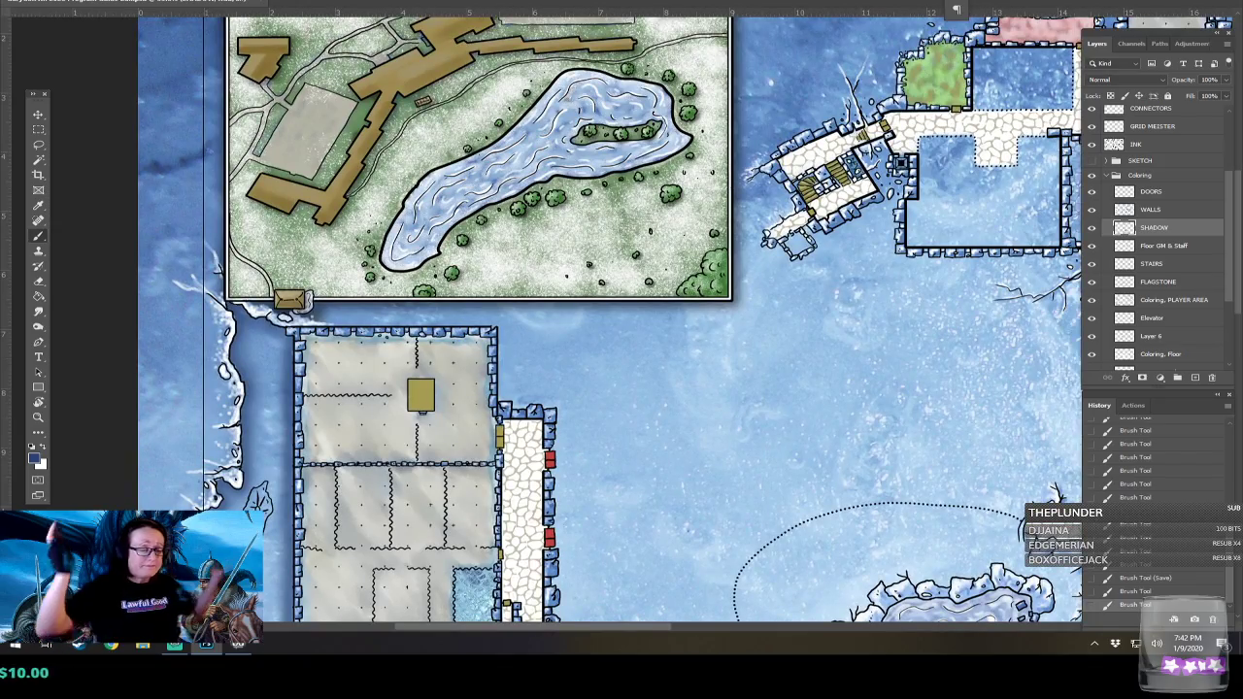
{"action": "scroll", "coordinate": [372, 427], "scroll_direction": "down", "scroll_amount": 5}
{"action": "left_click_drag", "start_coordinate": [777, 437], "coordinate": [448, 275]}
{"action": "scroll", "coordinate": [730, 473], "scroll_direction": "down", "scroll_amount": 2}
{"action": "left_click_drag", "start_coordinate": [730, 474], "coordinate": [723, 385]}
{"action": "scroll", "coordinate": [730, 474], "scroll_direction": "down", "scroll_amount": 1}
{"action": "key", "text": "ctrl+0"}
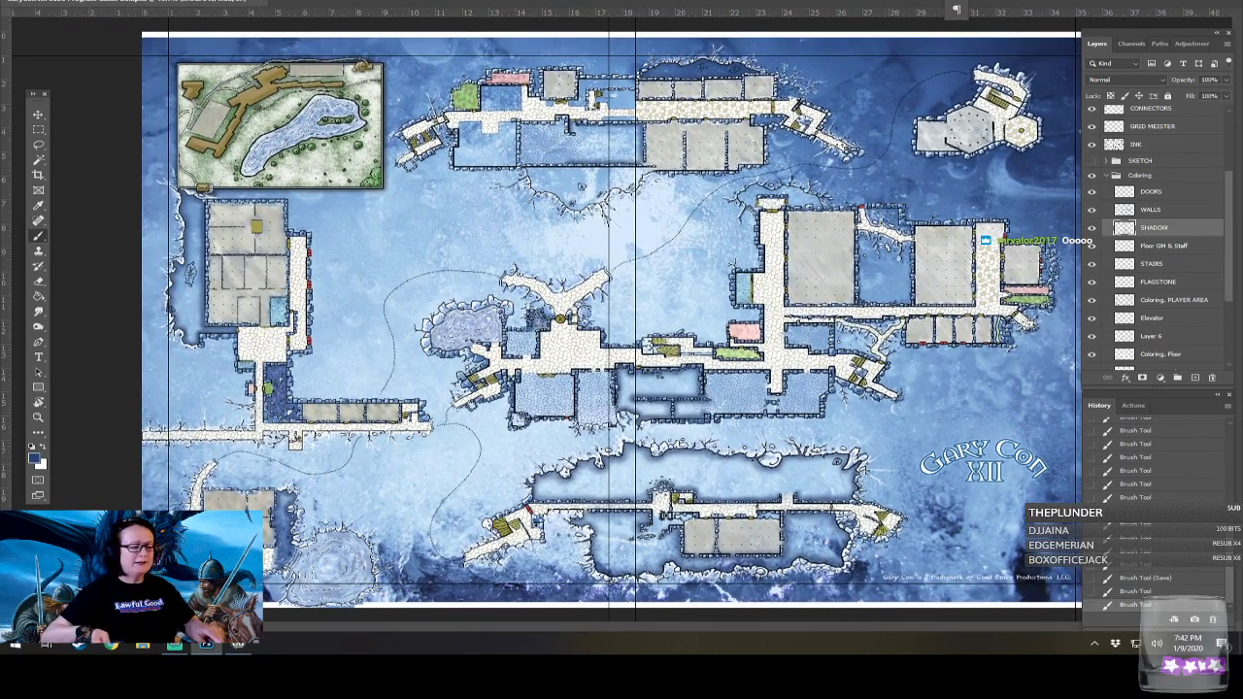
{"action": "key", "text": "ctrl+s"}
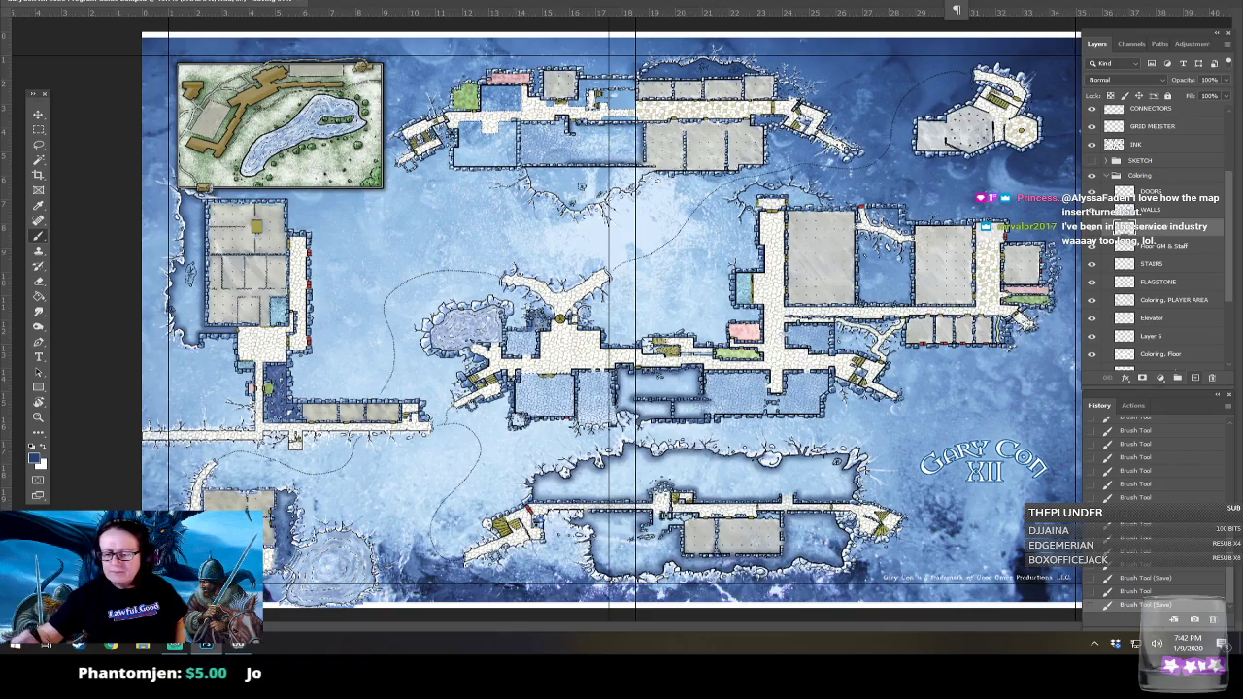
Add a new layer above SHADOW and set the foreground color to black (000000).
{"action": "key", "text": "ctrl+shift+alt+n"}
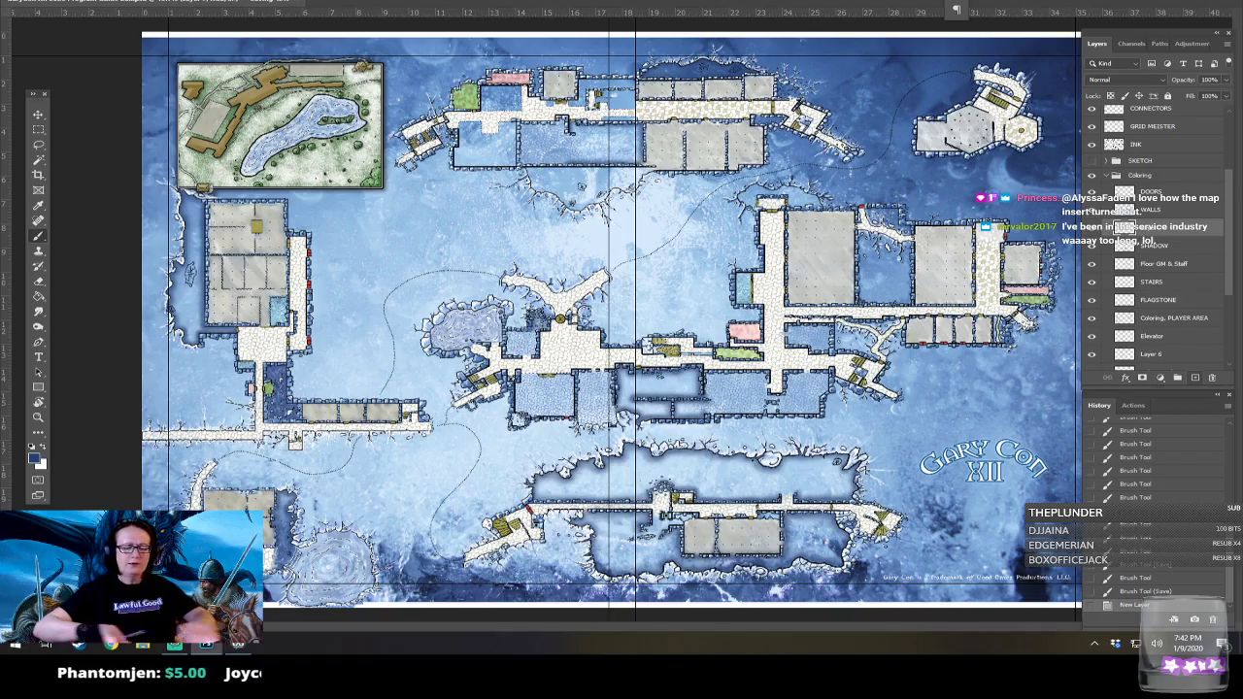
{"action": "scroll", "coordinate": [619, 329], "scroll_direction": "up", "scroll_amount": 1}
{"action": "scroll", "coordinate": [771, 362], "scroll_direction": "up", "scroll_amount": 5}
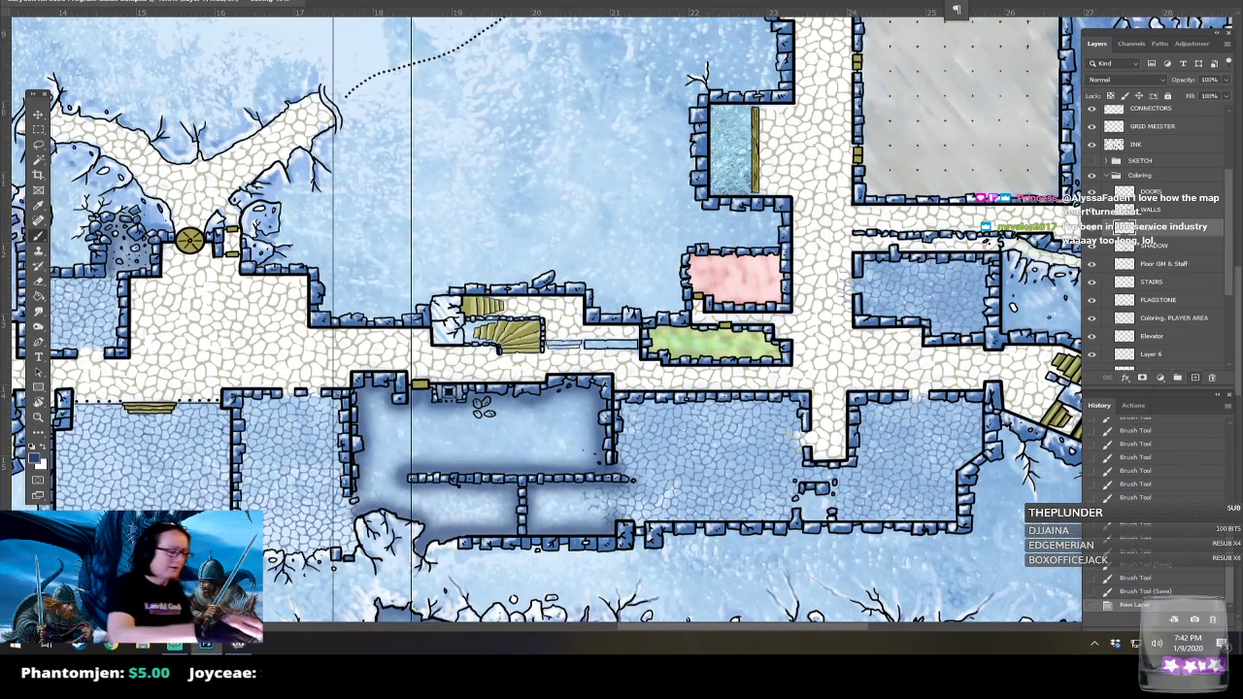
{"action": "left_click", "coordinate": [35, 459]}
{"action": "left_click_drag", "start_coordinate": [772, 535], "coordinate": [708, 580]}
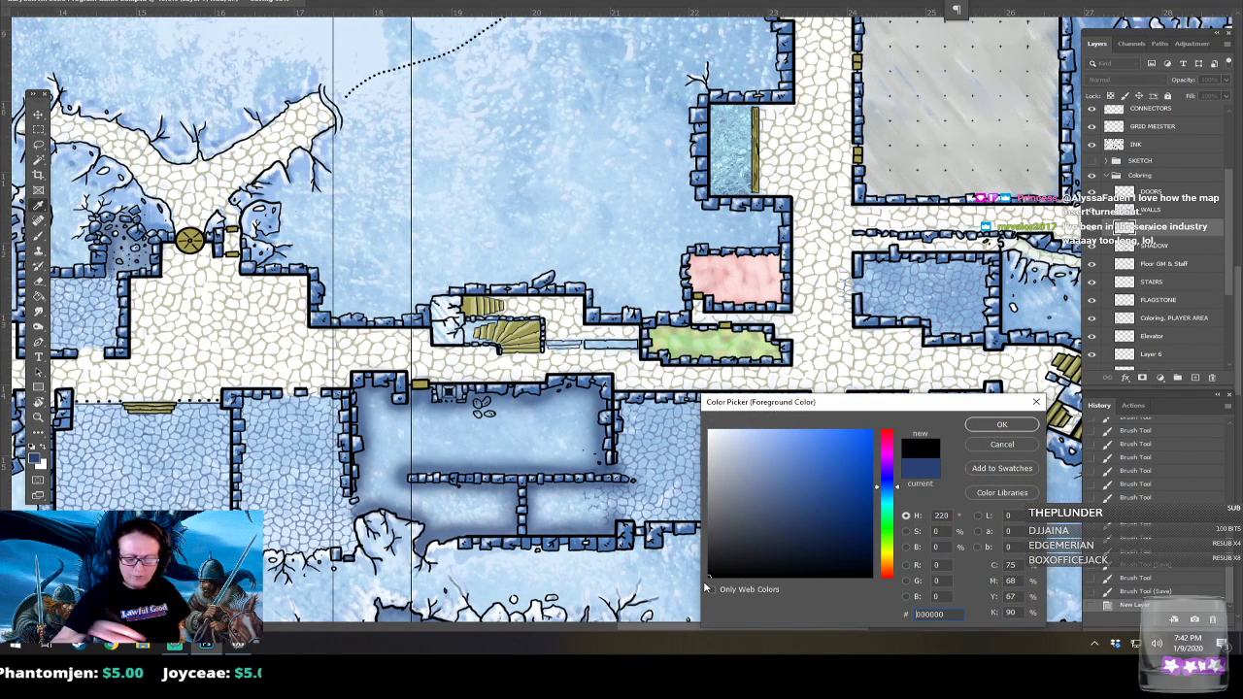
{"action": "left_click", "coordinate": [985, 431]}
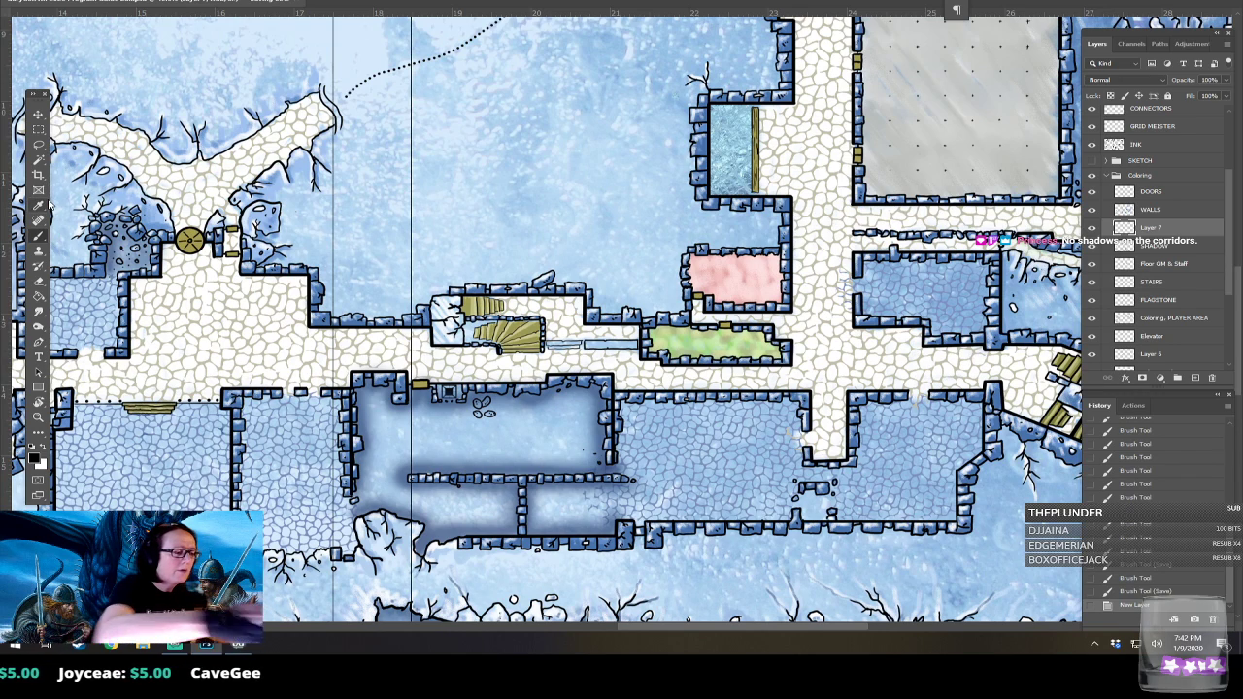
On the new layer, shade the northern walls of the two eastern paved rooms below the central corridor with connected straight soft black strokes.
{"action": "left_click", "coordinate": [627, 402]}
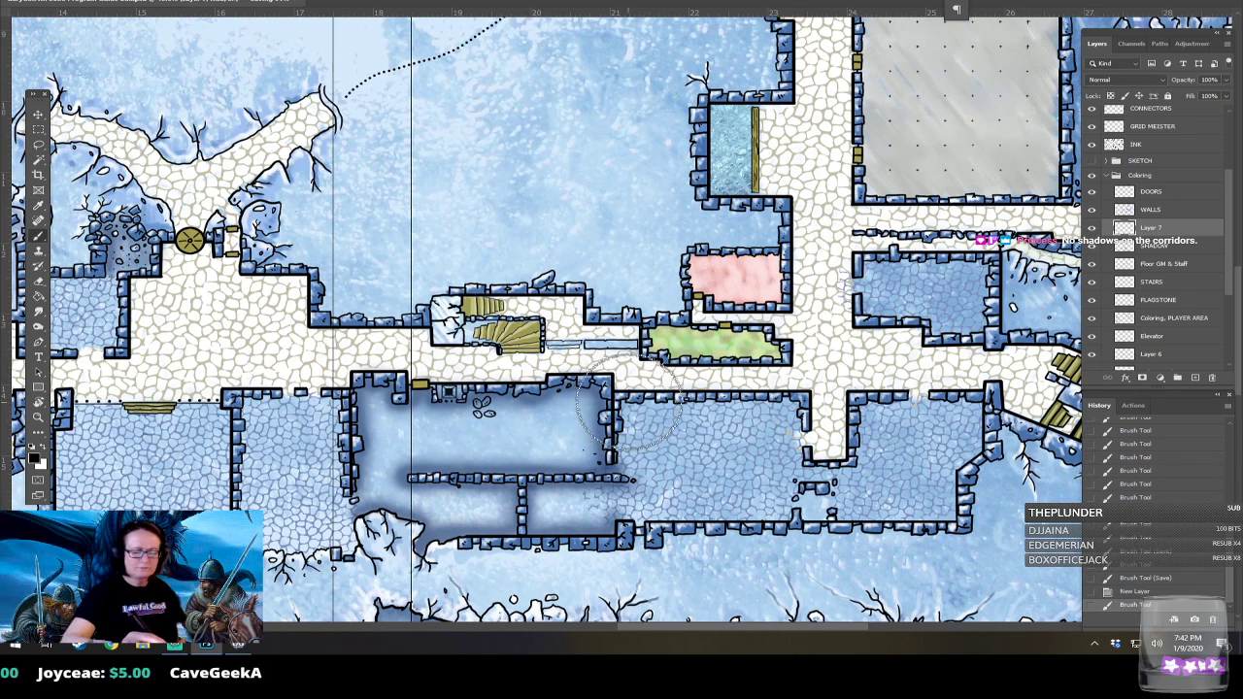
{"action": "left_click", "coordinate": [801, 402], "text": "shift"}
{"action": "left_click", "coordinate": [802, 469], "text": "shift"}
{"action": "left_click", "coordinate": [856, 469], "text": "shift"}
{"action": "left_click", "coordinate": [870, 408], "text": "shift"}
{"action": "left_click", "coordinate": [983, 407], "text": "shift"}
{"action": "left_click", "coordinate": [984, 451], "text": "shift"}
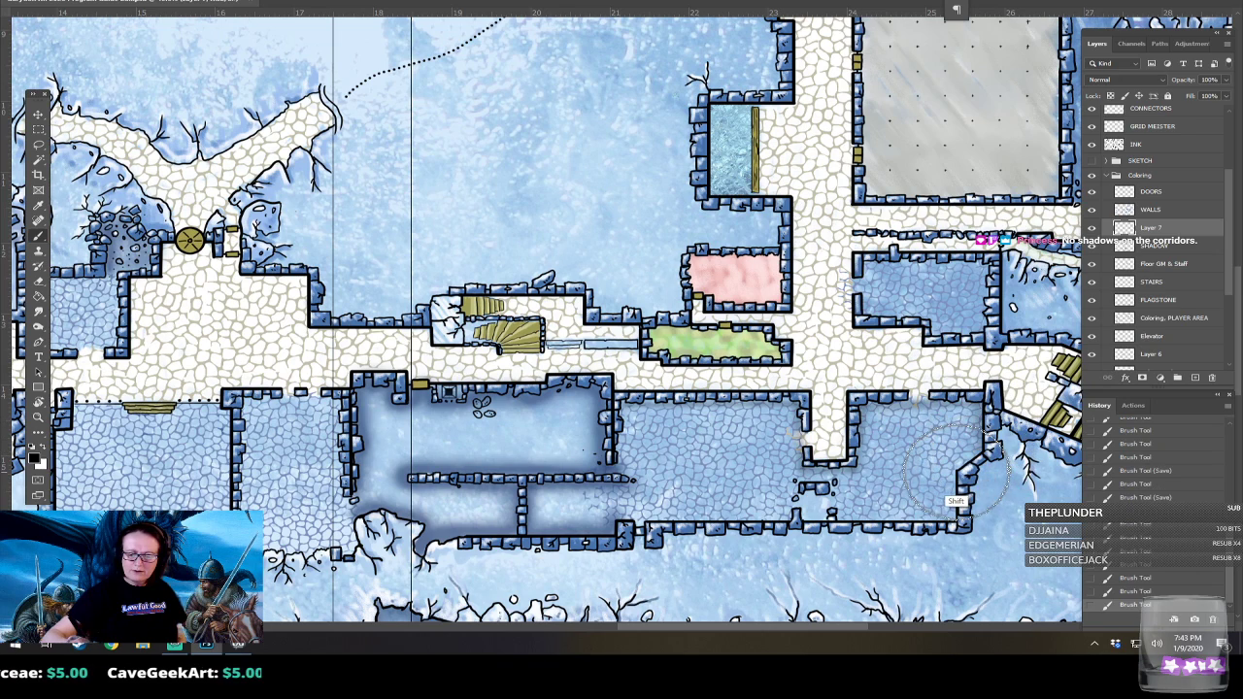
Continue the soft black shading along the southern walls of the same paved rooms, around the small alcove between them, to the western end.
{"action": "left_click", "coordinate": [965, 525], "text": "shift"}
{"action": "left_click", "coordinate": [842, 524], "text": "shift"}
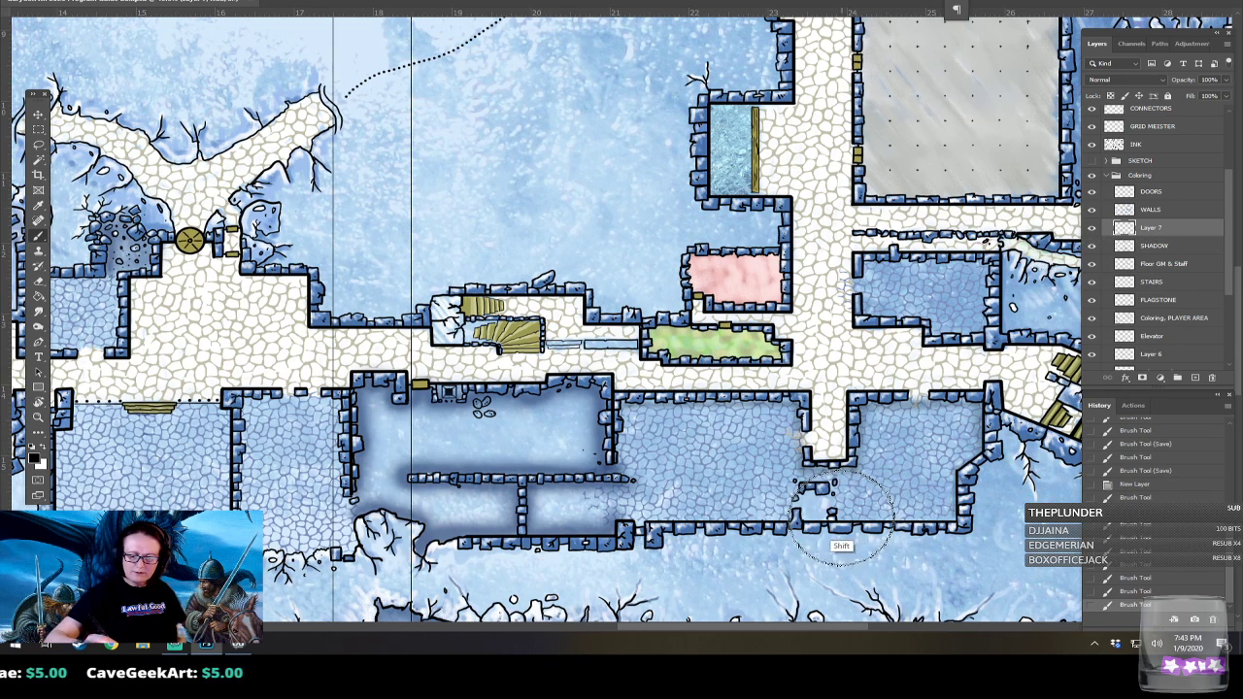
{"action": "left_click", "coordinate": [816, 482], "text": "shift"}
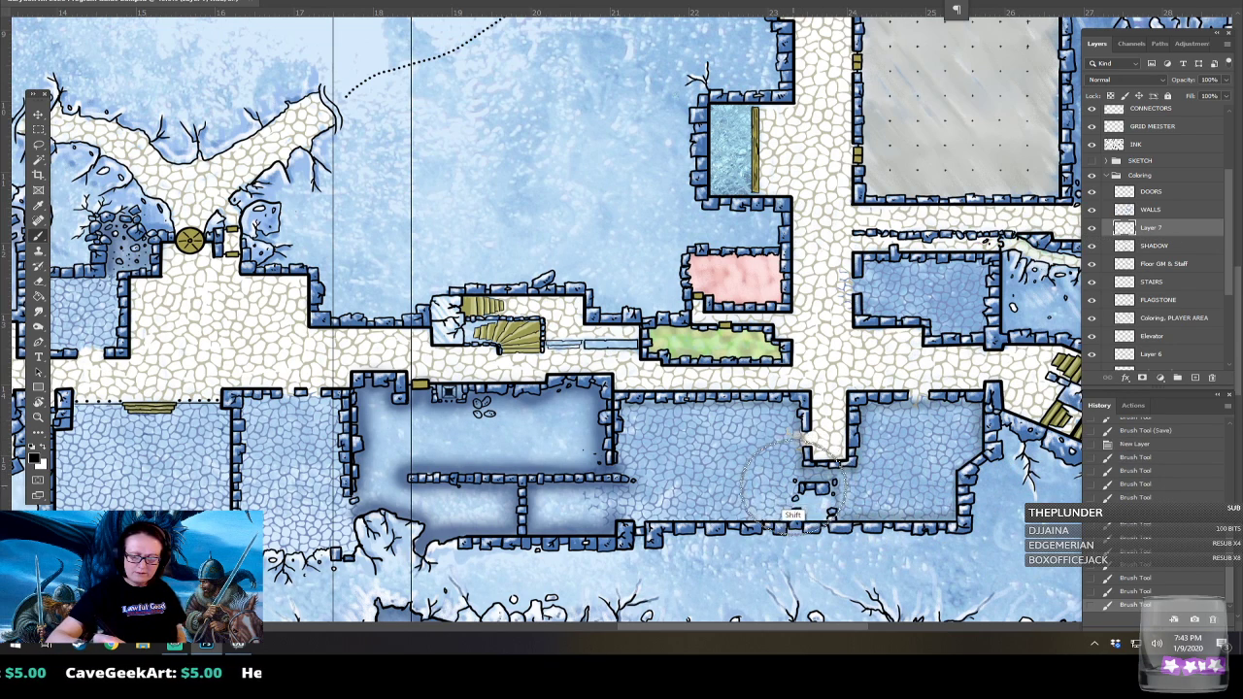
{"action": "left_click", "coordinate": [795, 514], "text": "shift"}
{"action": "left_click", "coordinate": [636, 515], "text": "shift"}
{"action": "left_click", "coordinate": [636, 519], "text": "shift"}
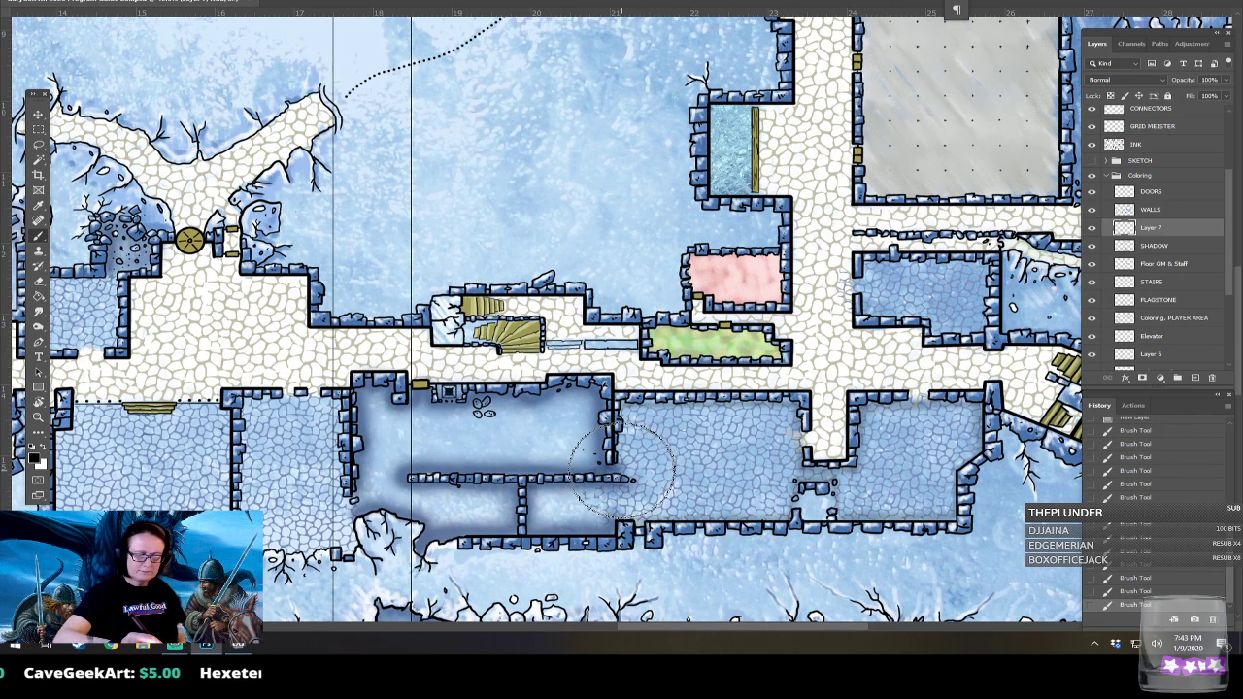
{"action": "key", "text": "ctrl+minus"}
{"action": "key", "text": "ctrl+minus"}
{"action": "key", "text": "ctrl+minus"}
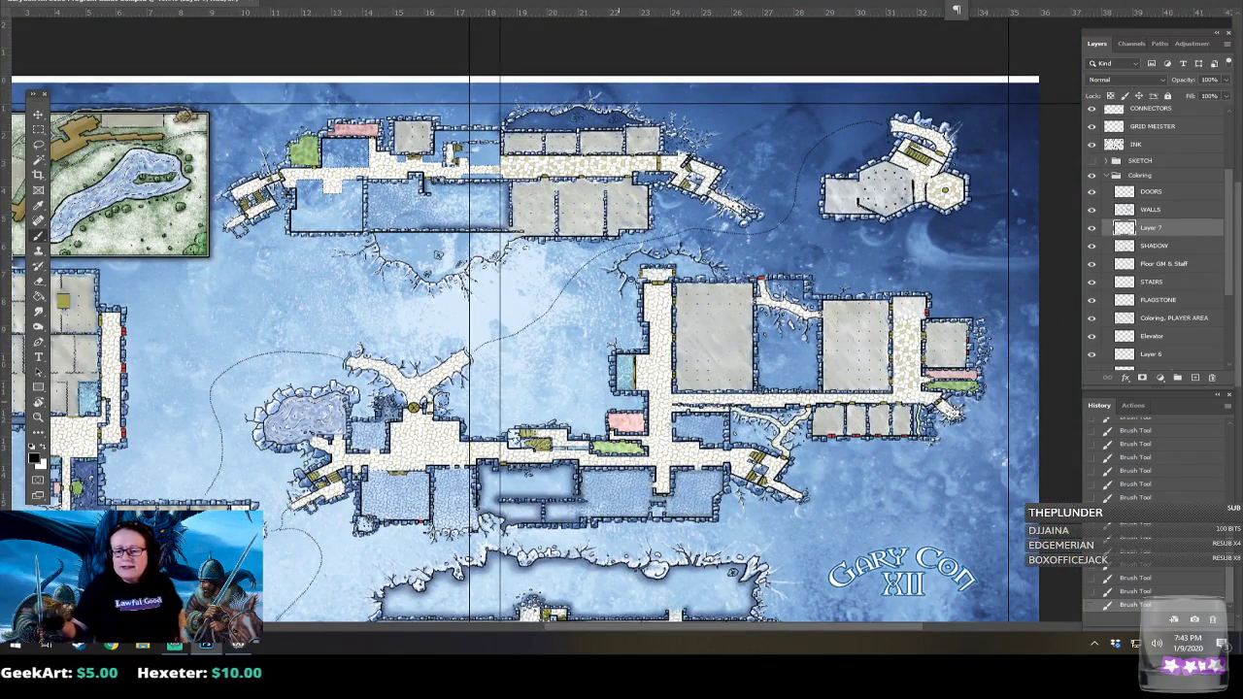
{"action": "key", "text": "ctrl+plus"}
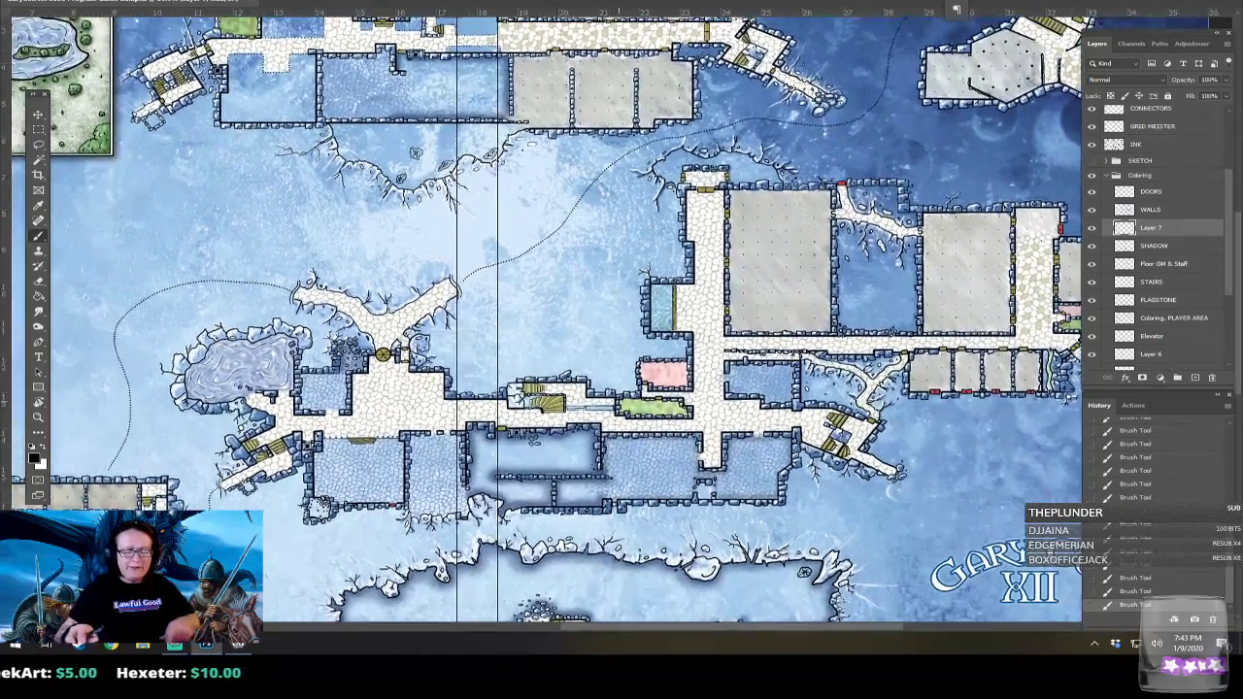
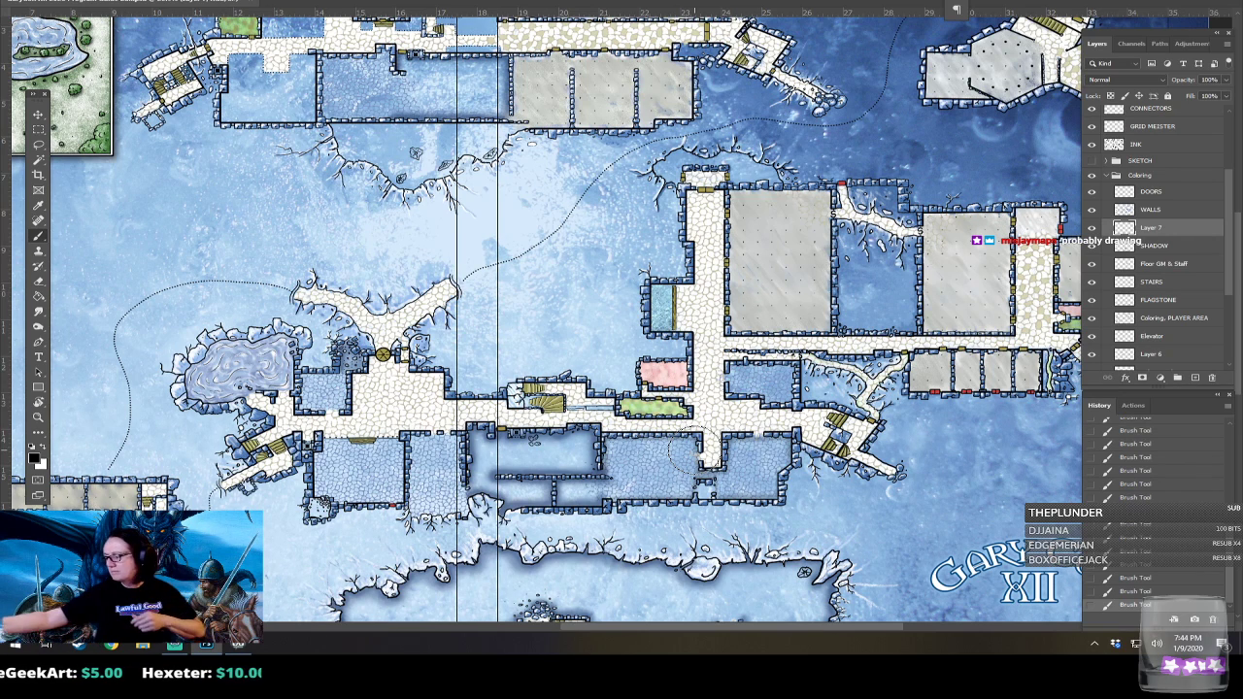
Show the NARRATE layer and make it active, keeping black (000000) as the foreground color.
{"action": "left_click_drag", "start_coordinate": [693, 450], "coordinate": [351, 300]}
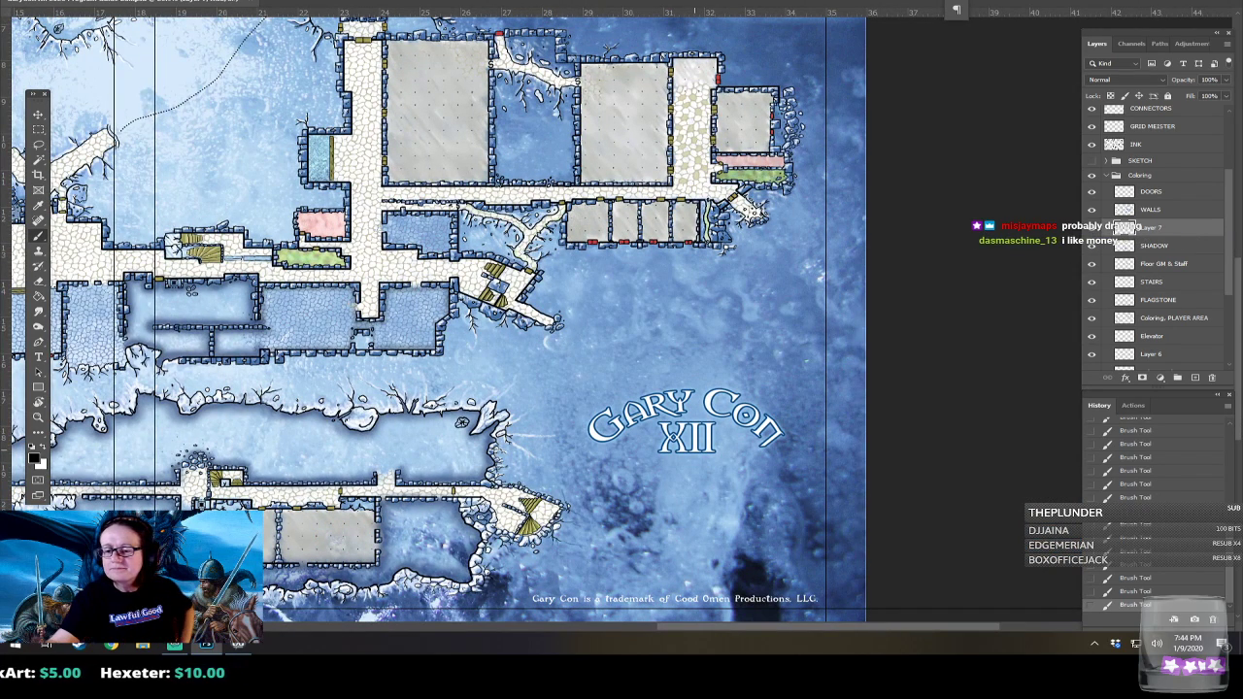
{"action": "scroll", "coordinate": [1222, 199], "scroll_direction": "up", "scroll_amount": 4}
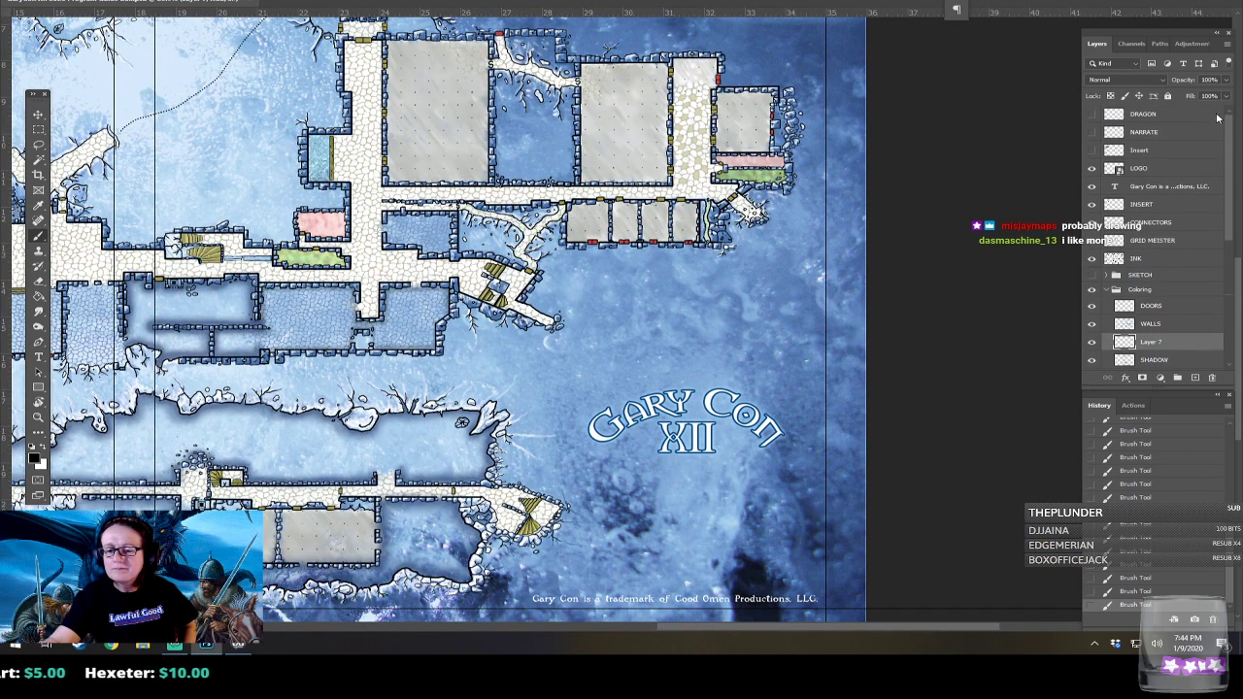
{"action": "left_click", "coordinate": [1092, 132]}
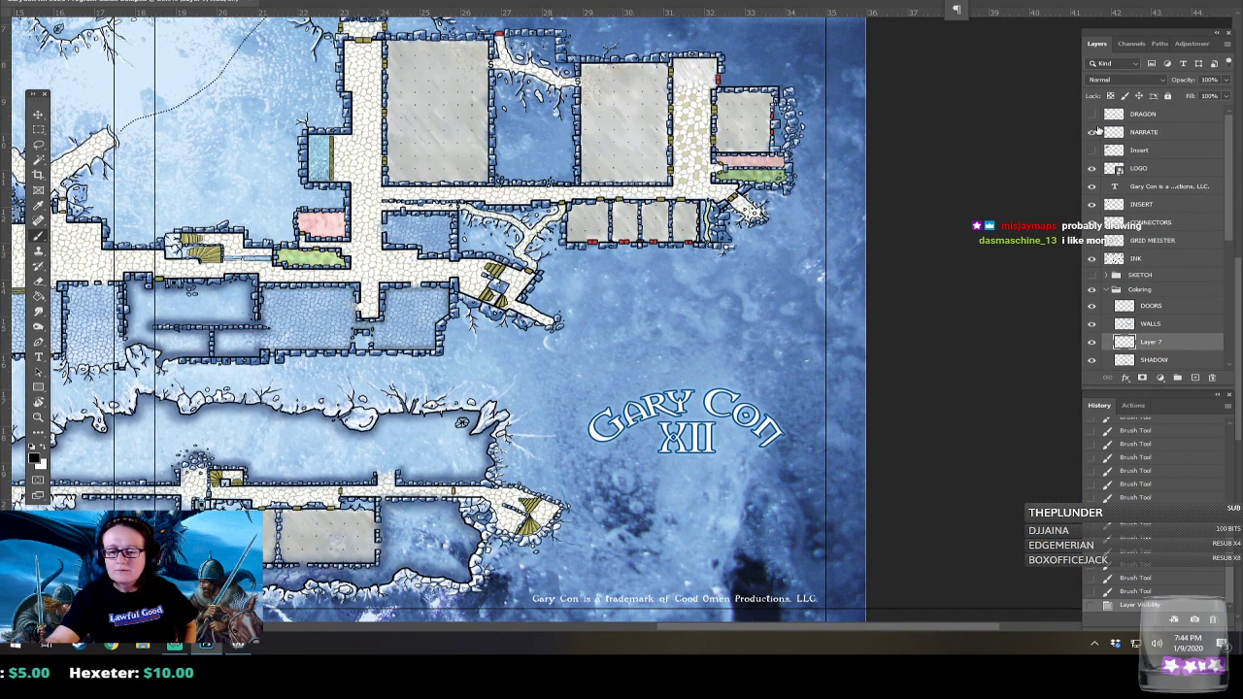
{"action": "left_click", "coordinate": [1150, 138]}
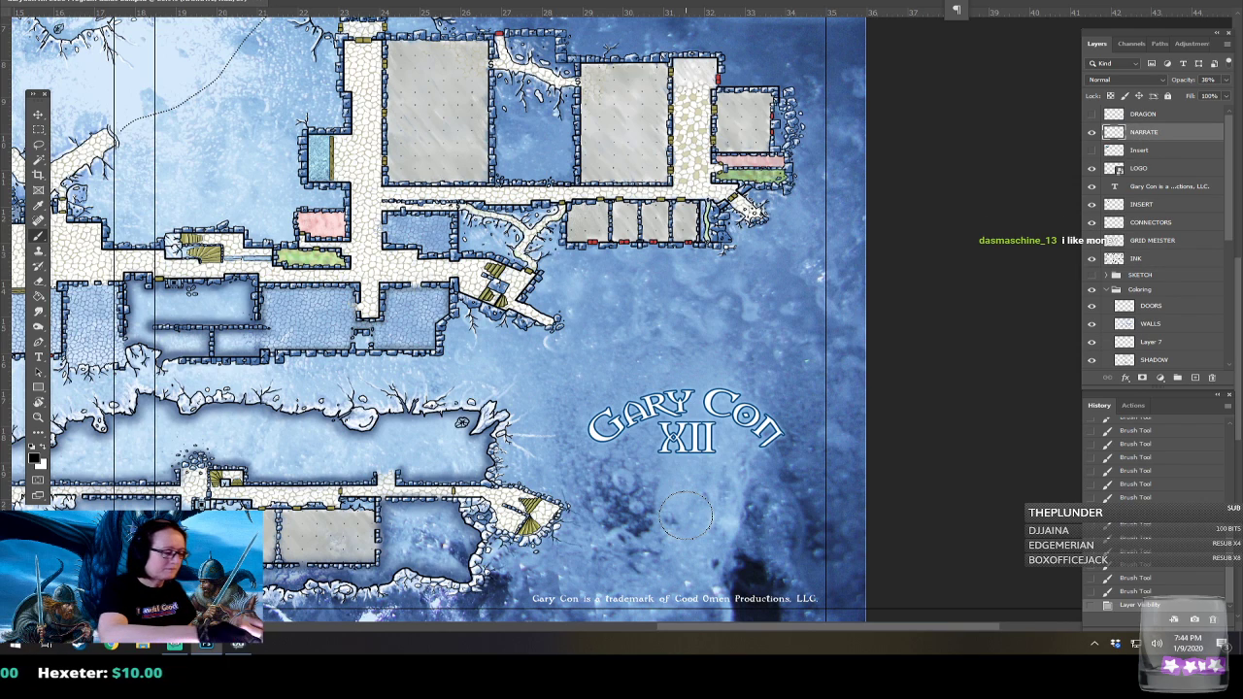
{"action": "left_click", "coordinate": [36, 455]}
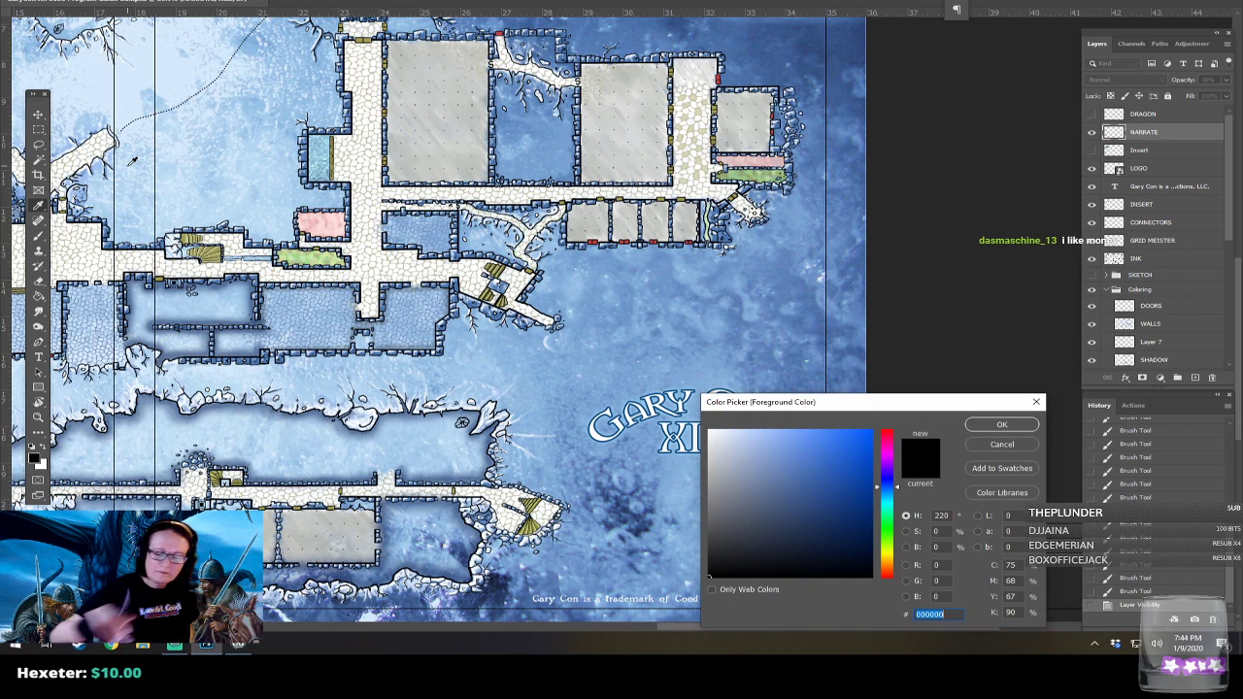
{"action": "left_click", "coordinate": [1001, 424]}
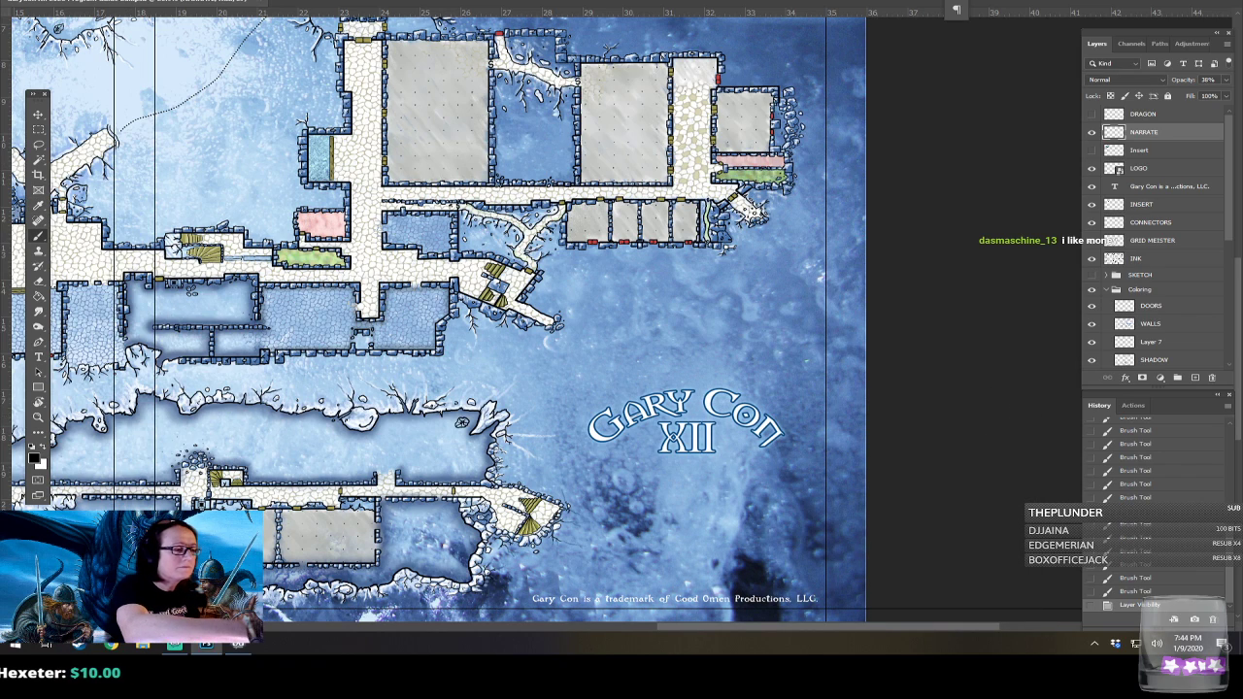
Choose the Kyle's Drawing Box - Happy HB brush and handwrite a compass placeholder note below the Gary Con XII logo.
{"action": "left_click", "coordinate": [90, 12]}
{"action": "left_click", "coordinate": [109, 206]}
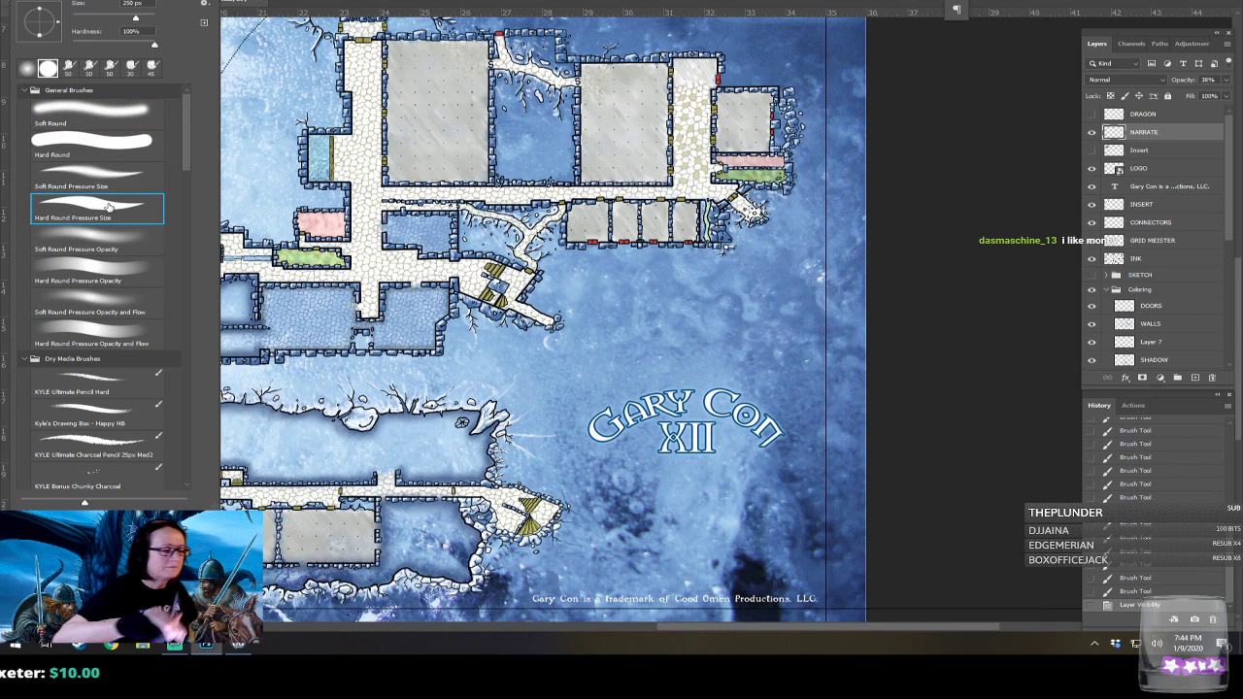
{"action": "left_click", "coordinate": [97, 413]}
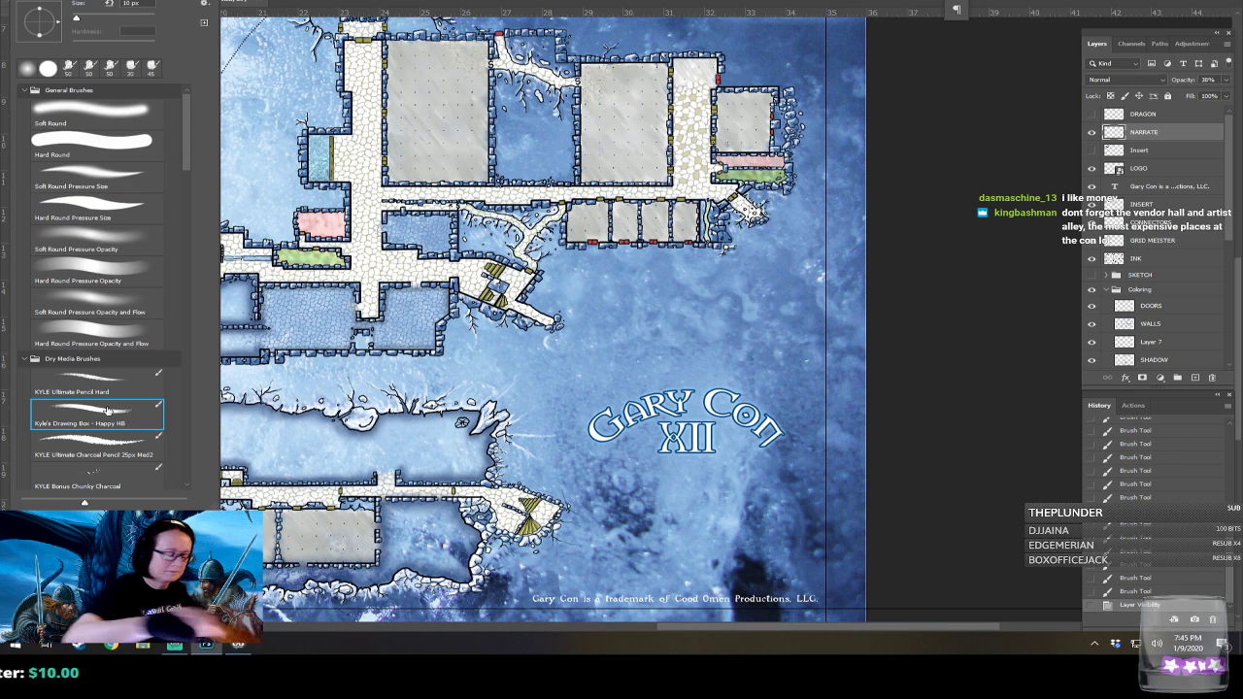
{"action": "key", "text": "Return"}
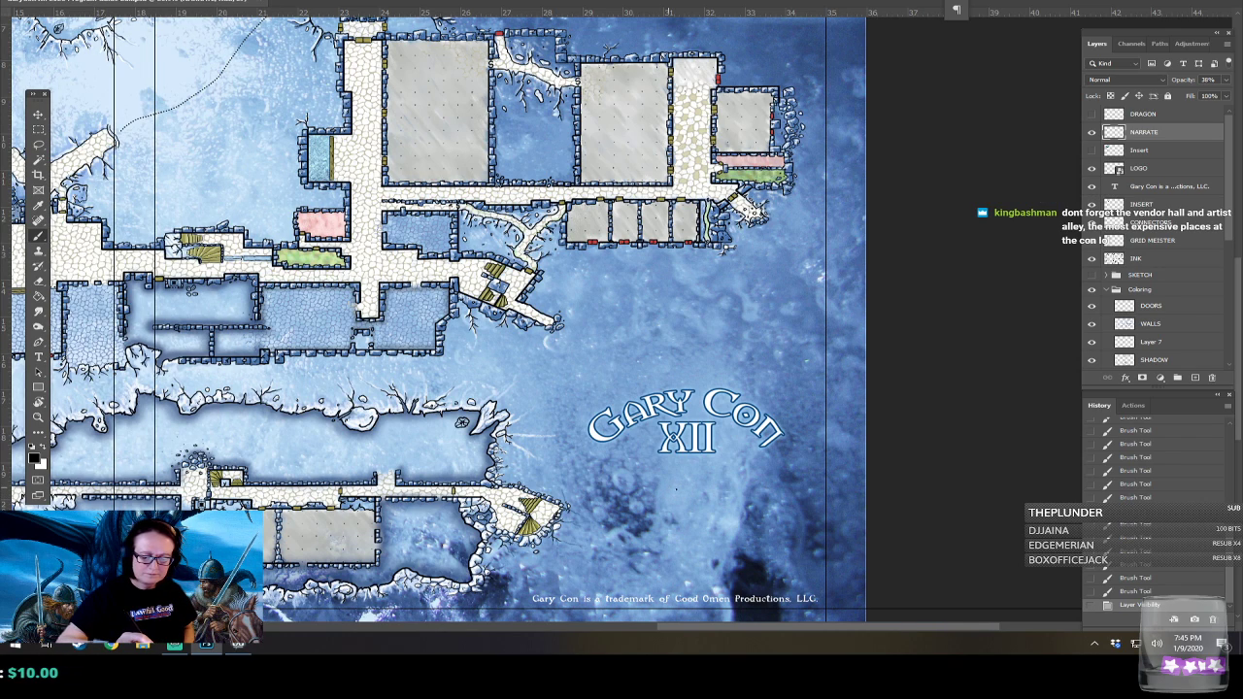
{"action": "mouse_move", "coordinate": [670, 462]}
{"action": "left_mouse_down"}
{"action": "mouse_move", "coordinate": [660, 496]}
{"action": "mouse_move", "coordinate": [703, 478]}
{"action": "mouse_move", "coordinate": [717, 491]}
{"action": "mouse_move", "coordinate": [728, 459]}
{"action": "mouse_move", "coordinate": [815, 437]}
{"action": "mouse_move", "coordinate": [968, 428]}
{"action": "left_mouse_up"}
{"action": "left_click", "coordinate": [715, 457]}
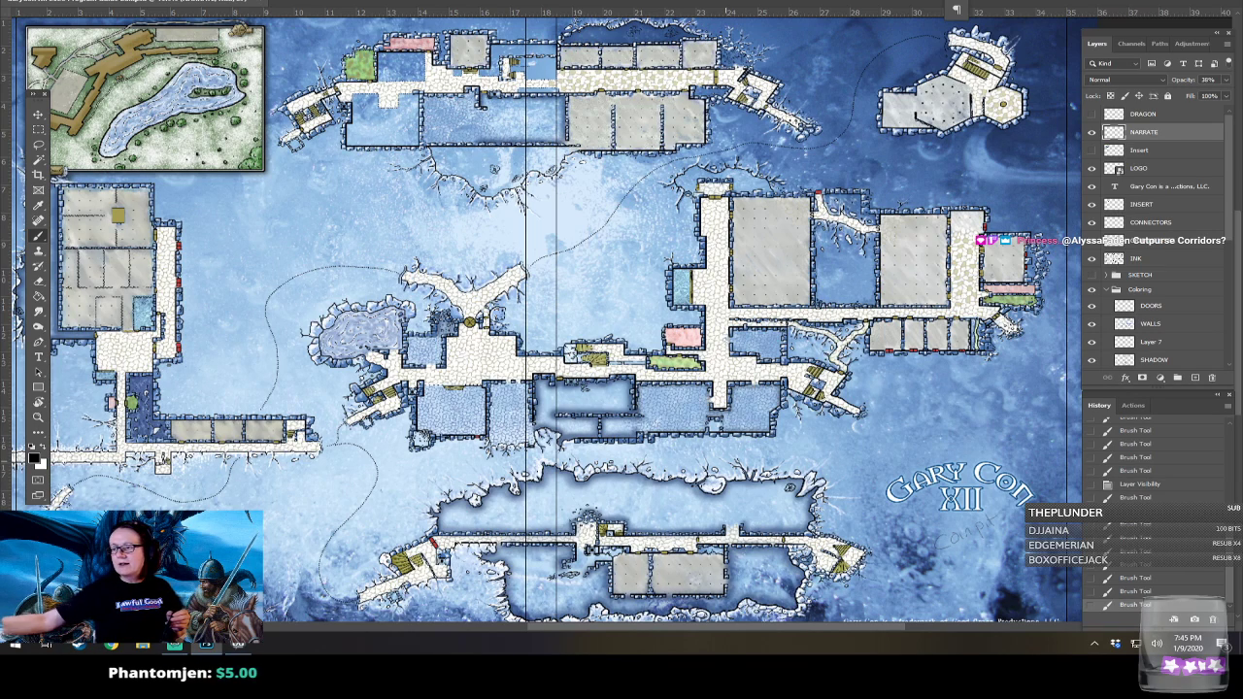
Examine the large eastern halls, the central corridors and the overall map layout.
{"action": "left_click_drag", "start_coordinate": [859, 289], "coordinate": [710, 450]}
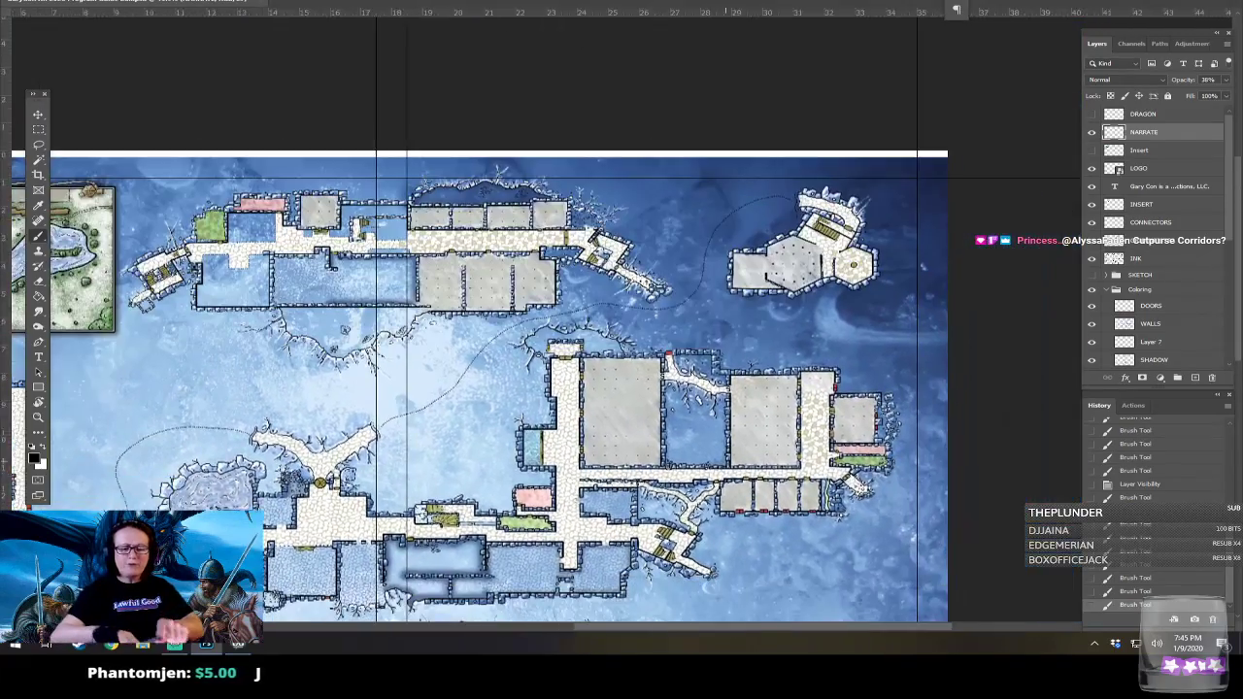
{"action": "scroll", "coordinate": [710, 450], "scroll_direction": "up", "scroll_amount": 5}
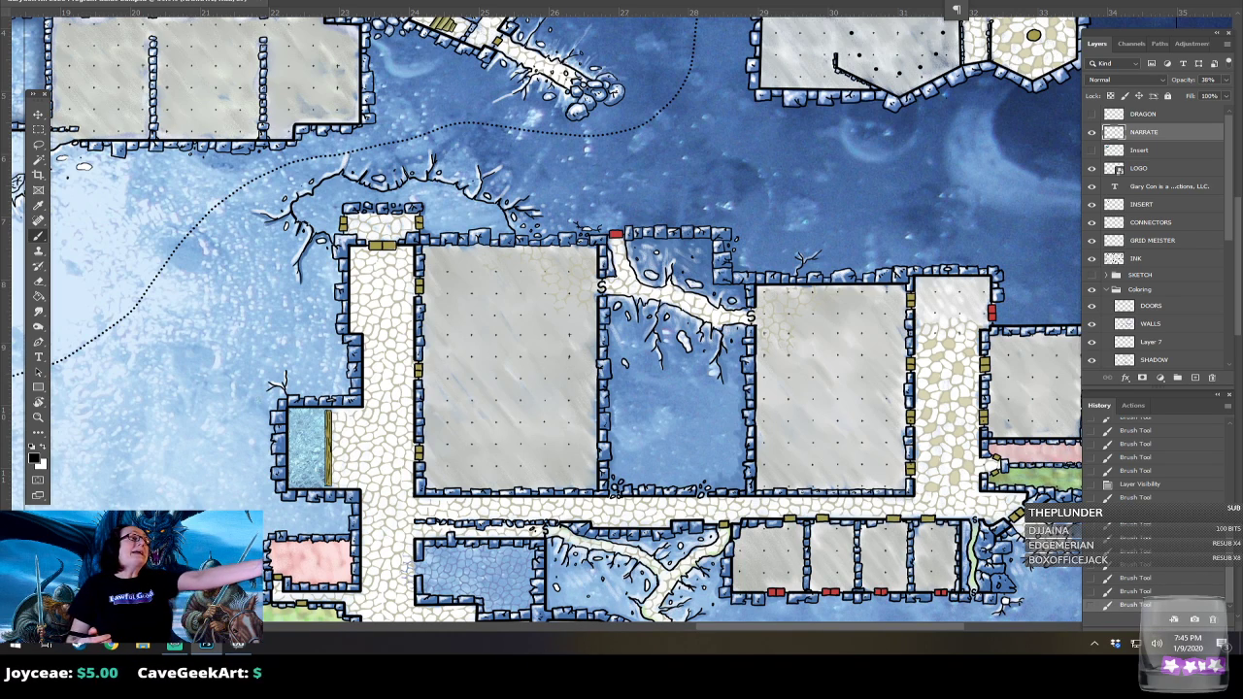
{"action": "left_click_drag", "start_coordinate": [537, 388], "coordinate": [746, 282]}
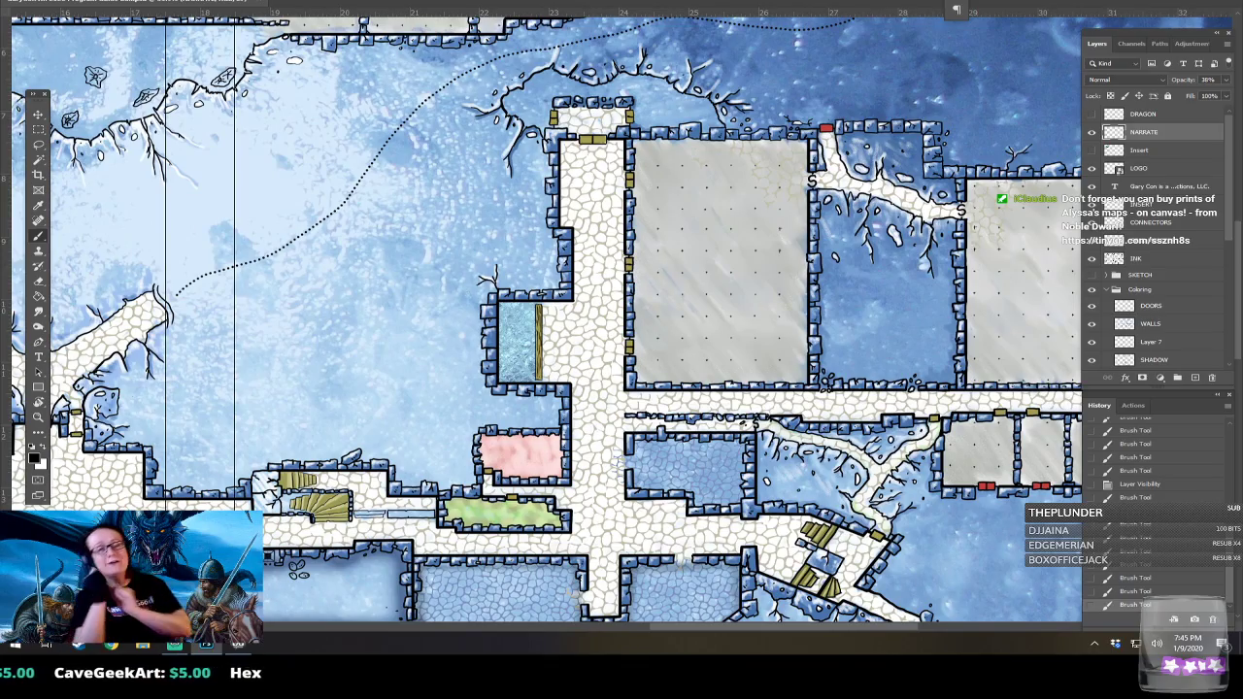
{"action": "scroll", "coordinate": [516, 374], "scroll_direction": "down", "scroll_amount": 3}
{"action": "left_click_drag", "start_coordinate": [516, 375], "coordinate": [565, 150]}
{"action": "scroll", "coordinate": [528, 438], "scroll_direction": "down", "scroll_amount": 2}
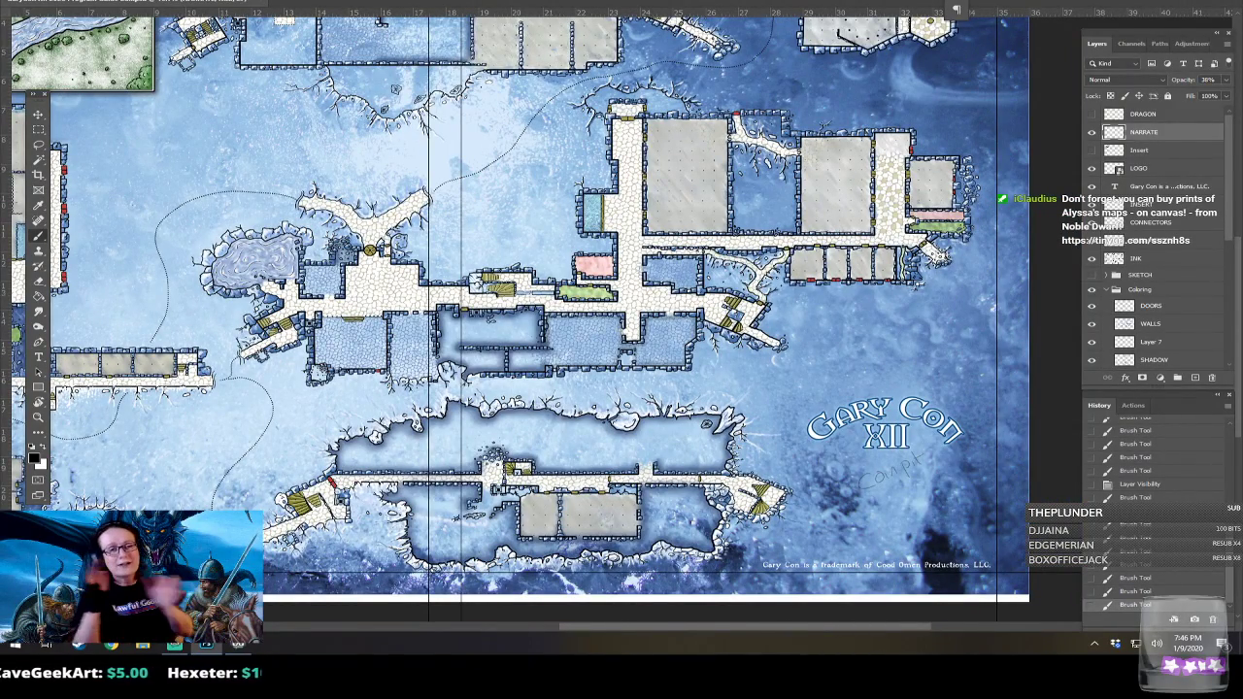
{"action": "left_click_drag", "start_coordinate": [485, 283], "coordinate": [537, 377]}
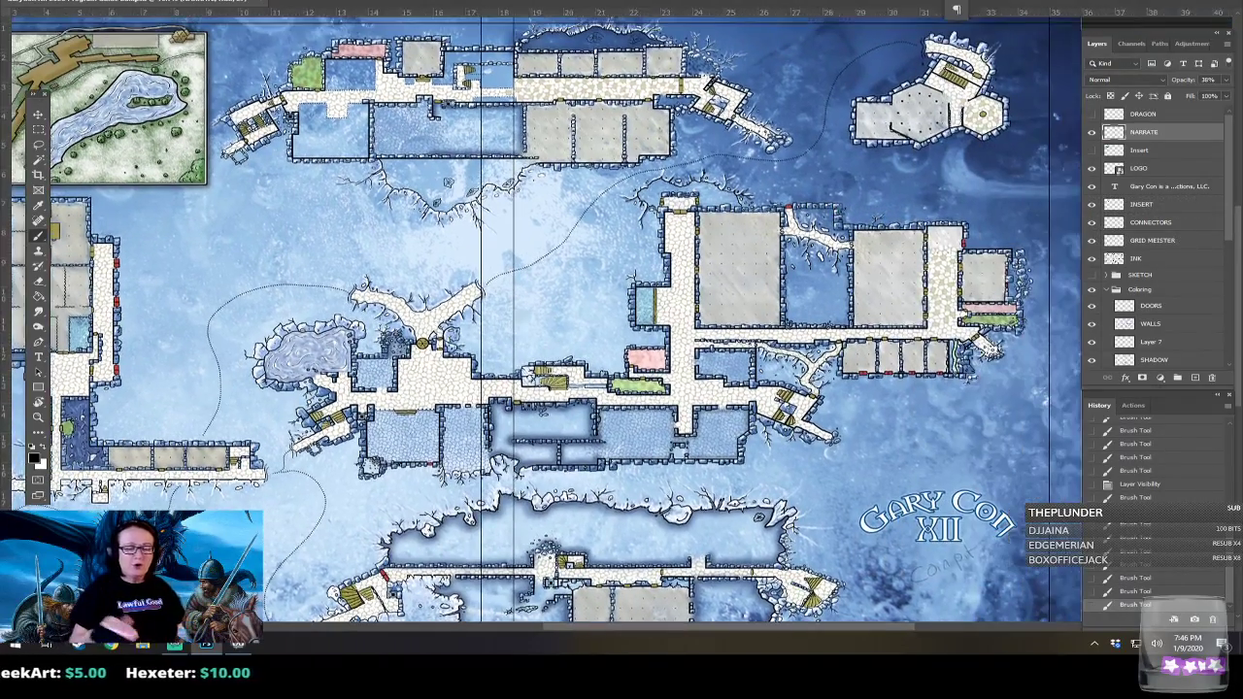
Examine the central corridors, the southern cavern halls and the overall map composition for areas that still need shading.
{"action": "scroll", "coordinate": [689, 375], "scroll_direction": "up", "scroll_amount": 5}
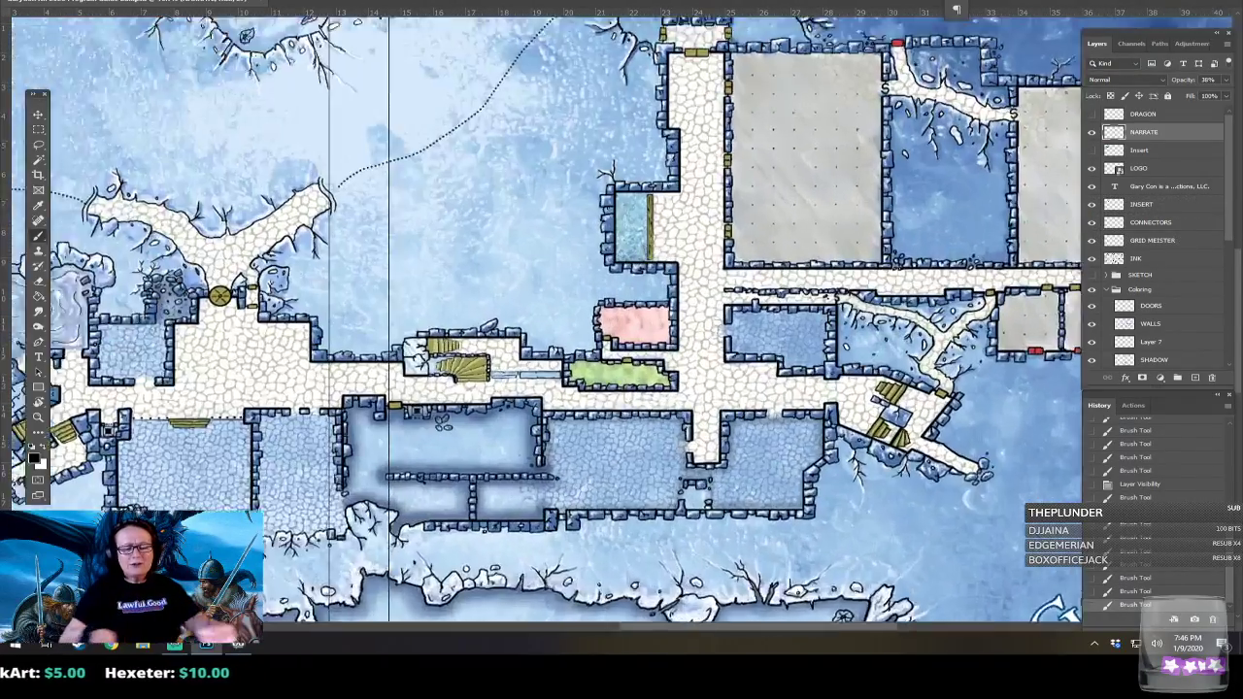
{"action": "left_click_drag", "start_coordinate": [699, 346], "coordinate": [934, 270]}
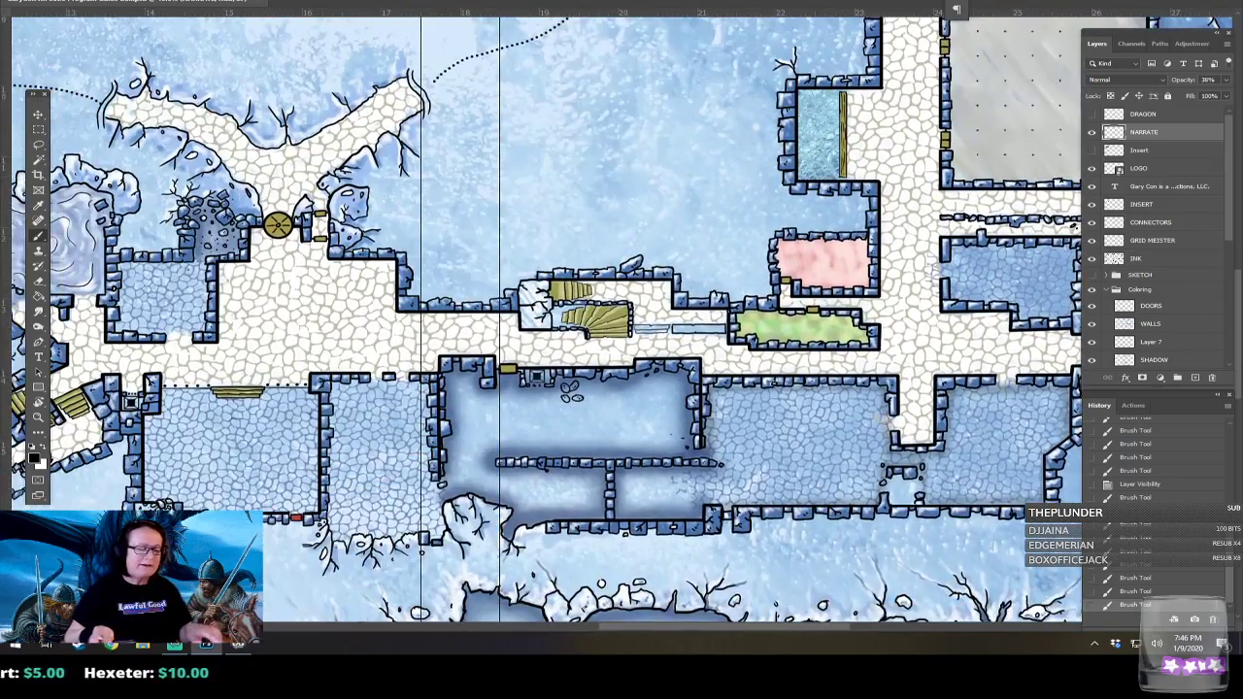
{"action": "scroll", "coordinate": [589, 488], "scroll_direction": "down", "scroll_amount": 4}
{"action": "left_click_drag", "start_coordinate": [588, 485], "coordinate": [695, 328]}
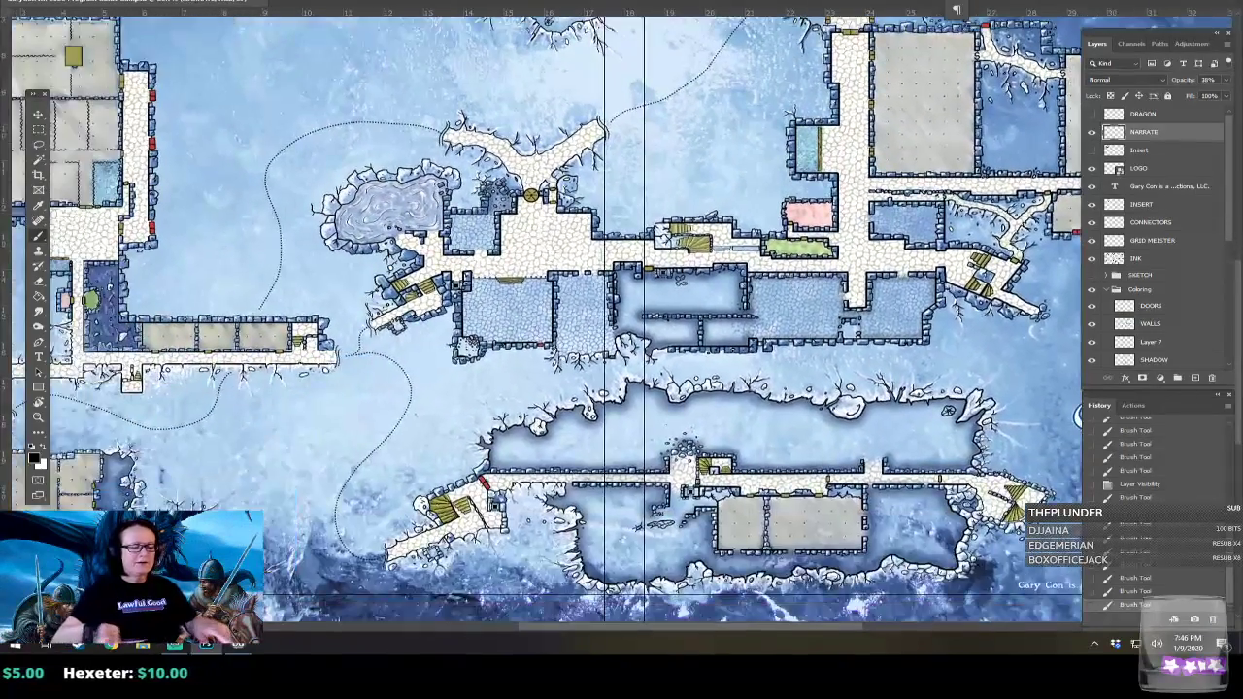
{"action": "scroll", "coordinate": [550, 420], "scroll_direction": "down", "scroll_amount": 2}
{"action": "left_click_drag", "start_coordinate": [550, 420], "coordinate": [536, 484]}
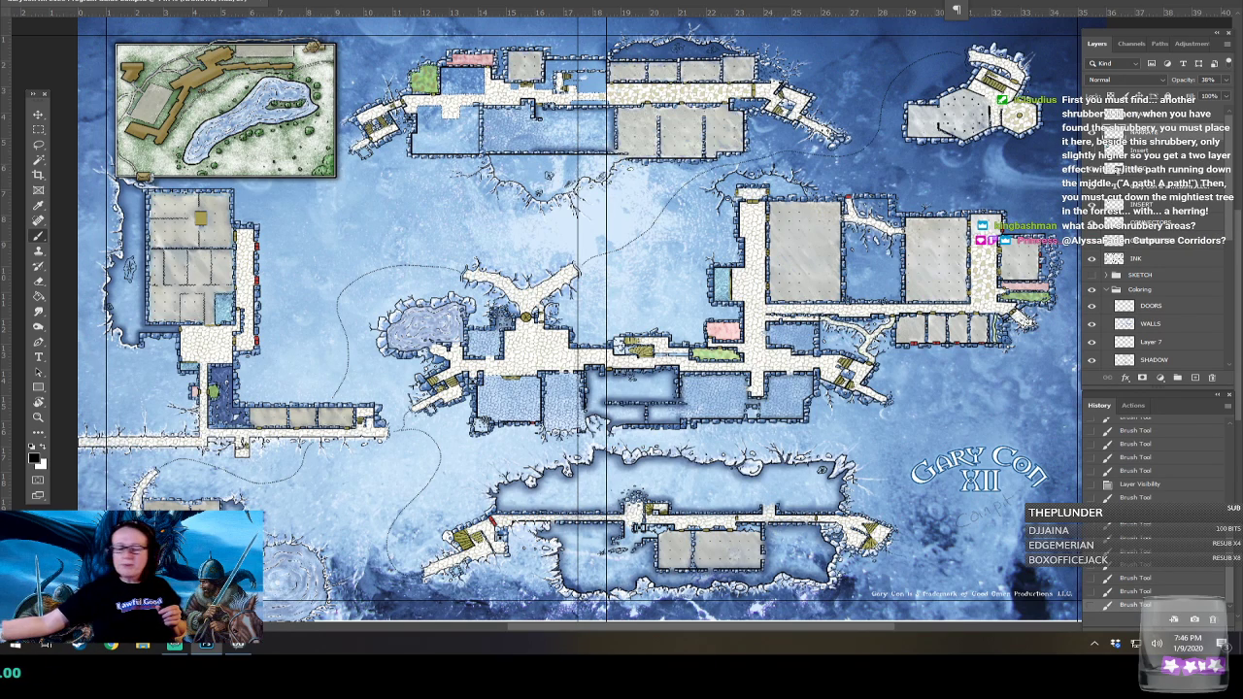
{"action": "left_click_drag", "start_coordinate": [622, 349], "coordinate": [511, 359]}
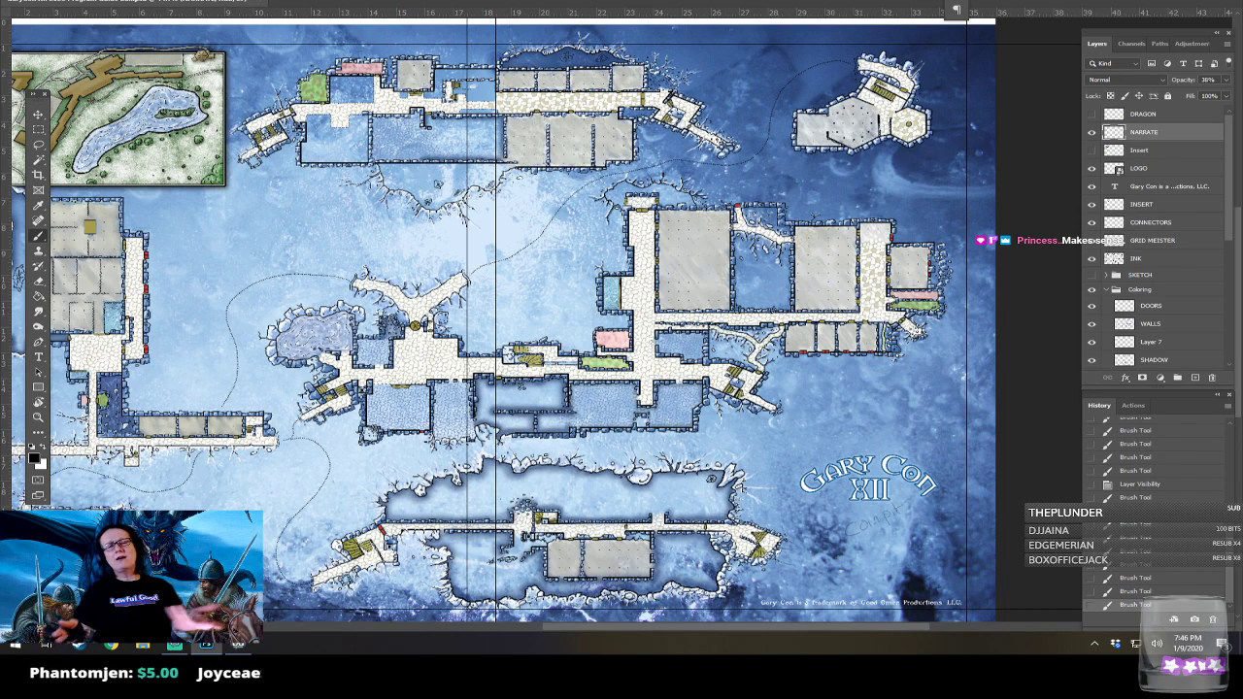
{"action": "left_click_drag", "start_coordinate": [292, 246], "coordinate": [426, 222]}
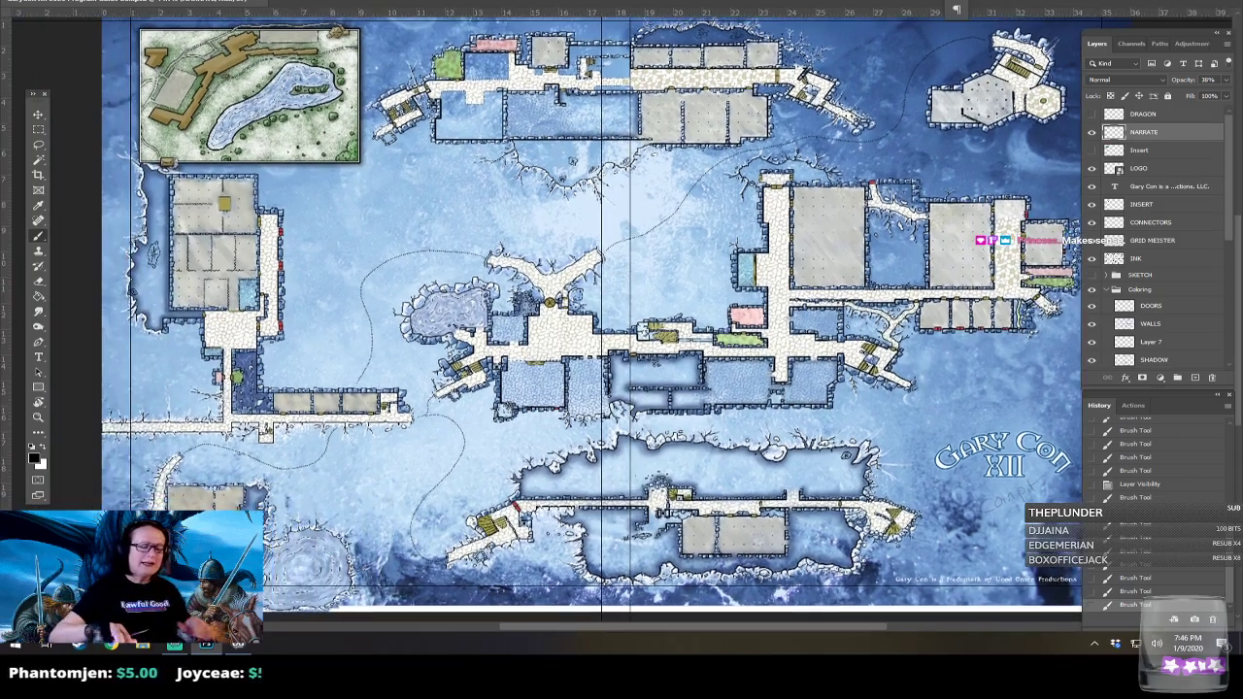
{"action": "scroll", "coordinate": [743, 394], "scroll_direction": "up", "scroll_amount": 2}
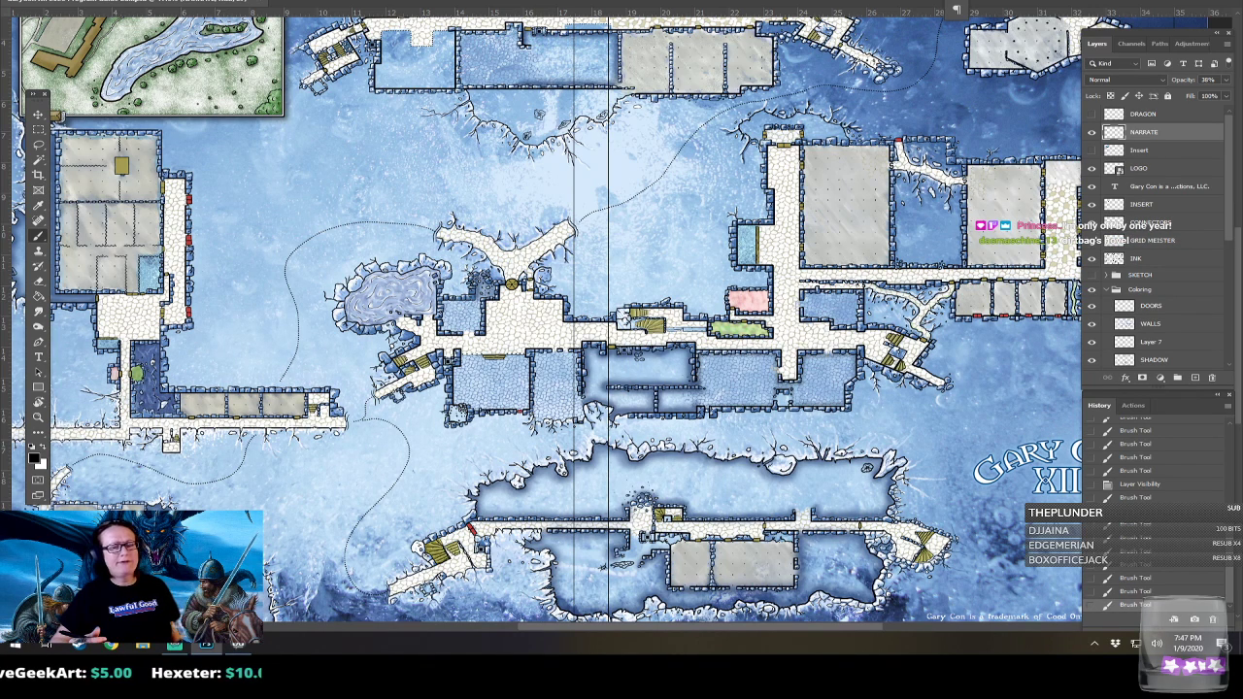
{"action": "left_click_drag", "start_coordinate": [344, 117], "coordinate": [303, 155]}
{"action": "left_click_drag", "start_coordinate": [621, 350], "coordinate": [593, 344]}
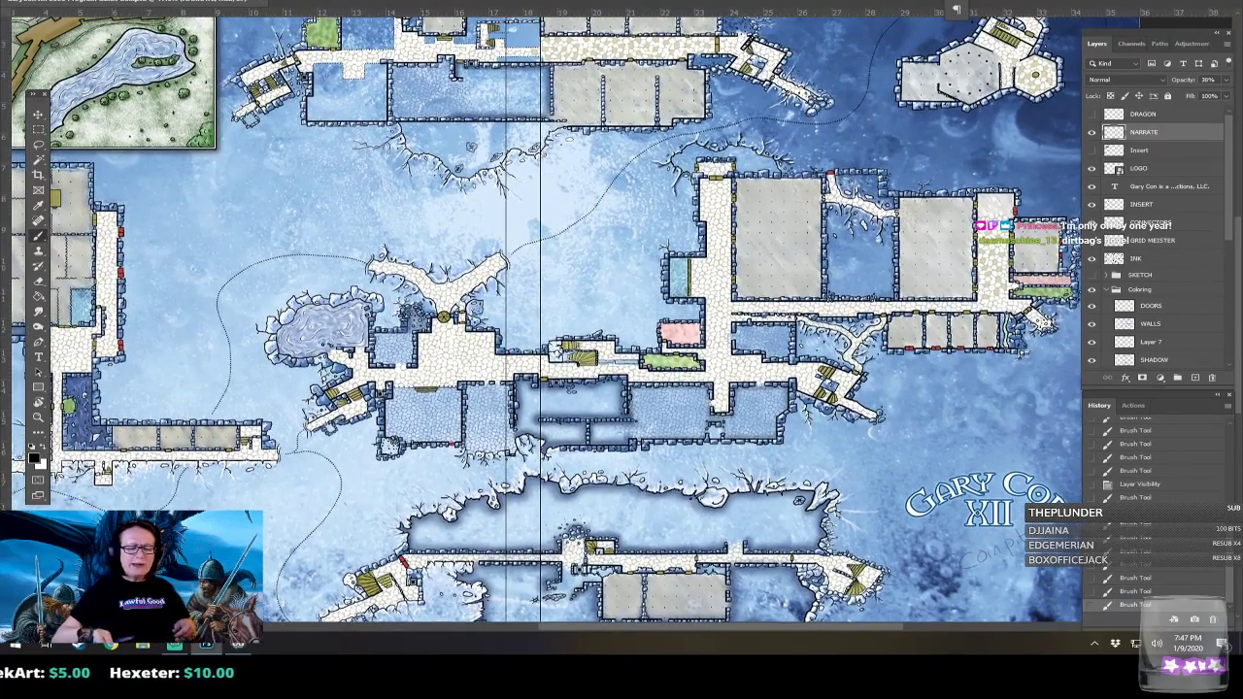
{"action": "scroll", "coordinate": [737, 433], "scroll_direction": "up", "scroll_amount": 2}
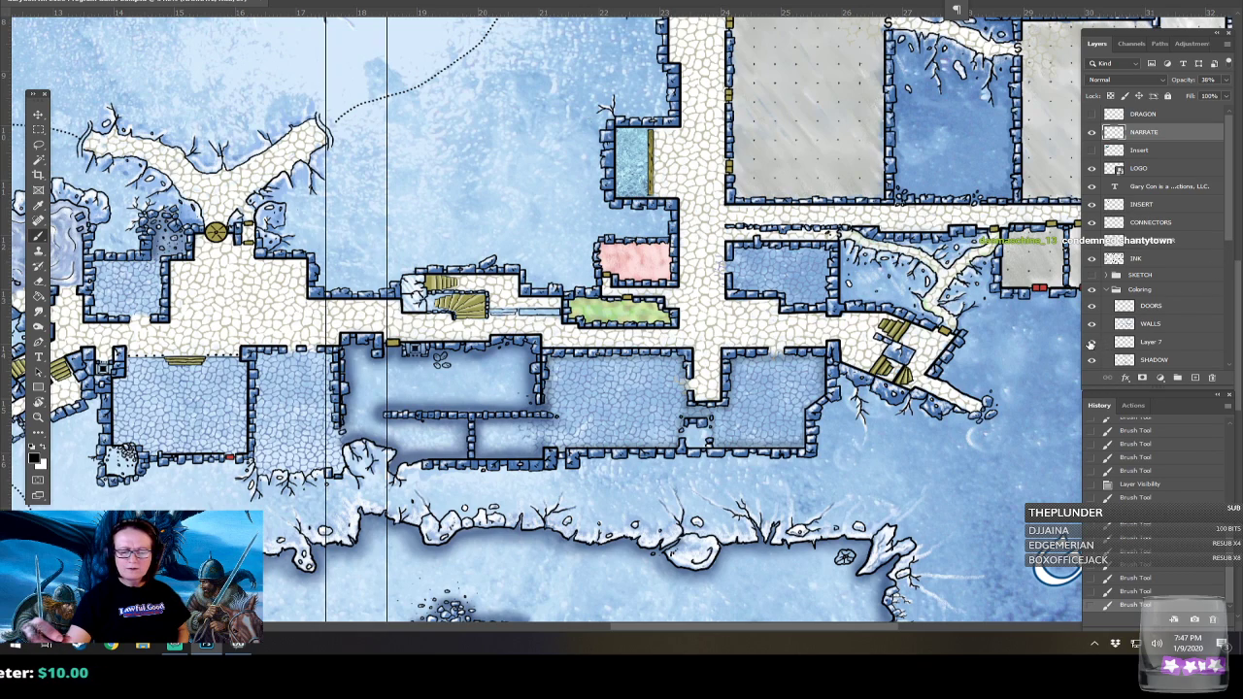
Toggle the visibility of Layer 7 repeatedly to compare the paved rooms with and without their shading, leaving it visible.
{"action": "left_click", "coordinate": [1090, 344]}
{"action": "left_click", "coordinate": [1091, 343]}
{"action": "left_click", "coordinate": [1090, 343]}
{"action": "left_click", "coordinate": [1091, 344]}
{"action": "left_click", "coordinate": [1091, 344]}
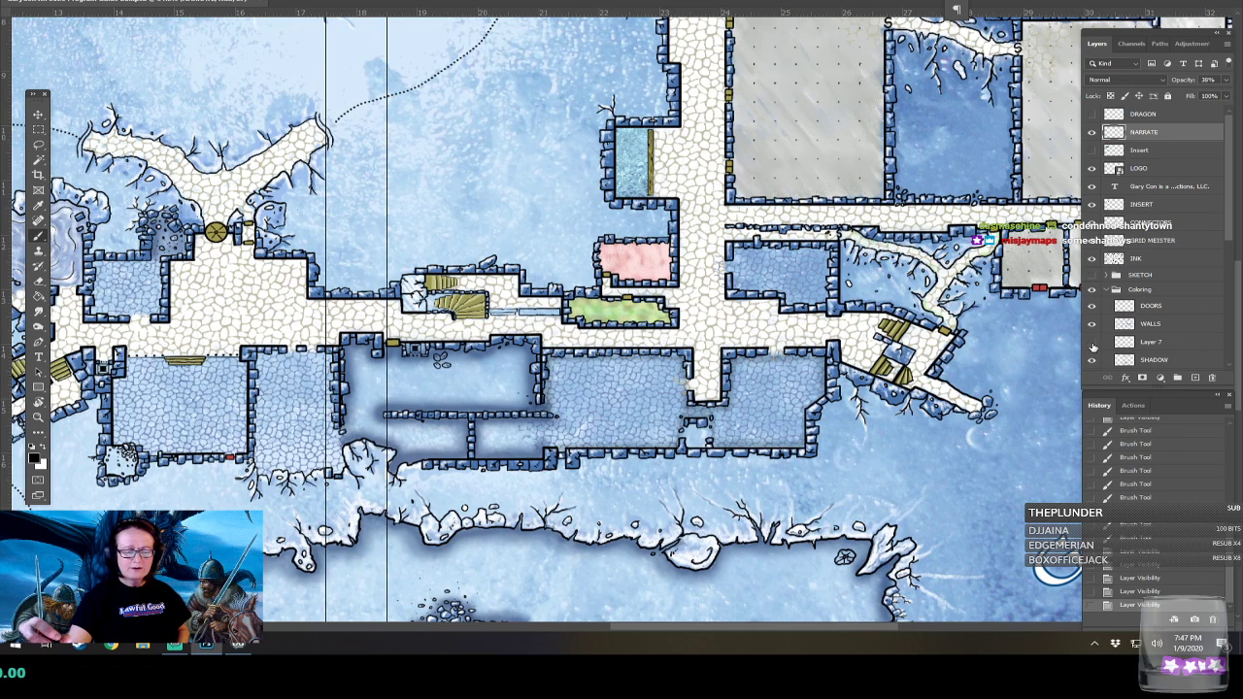
{"action": "left_click", "coordinate": [1091, 344]}
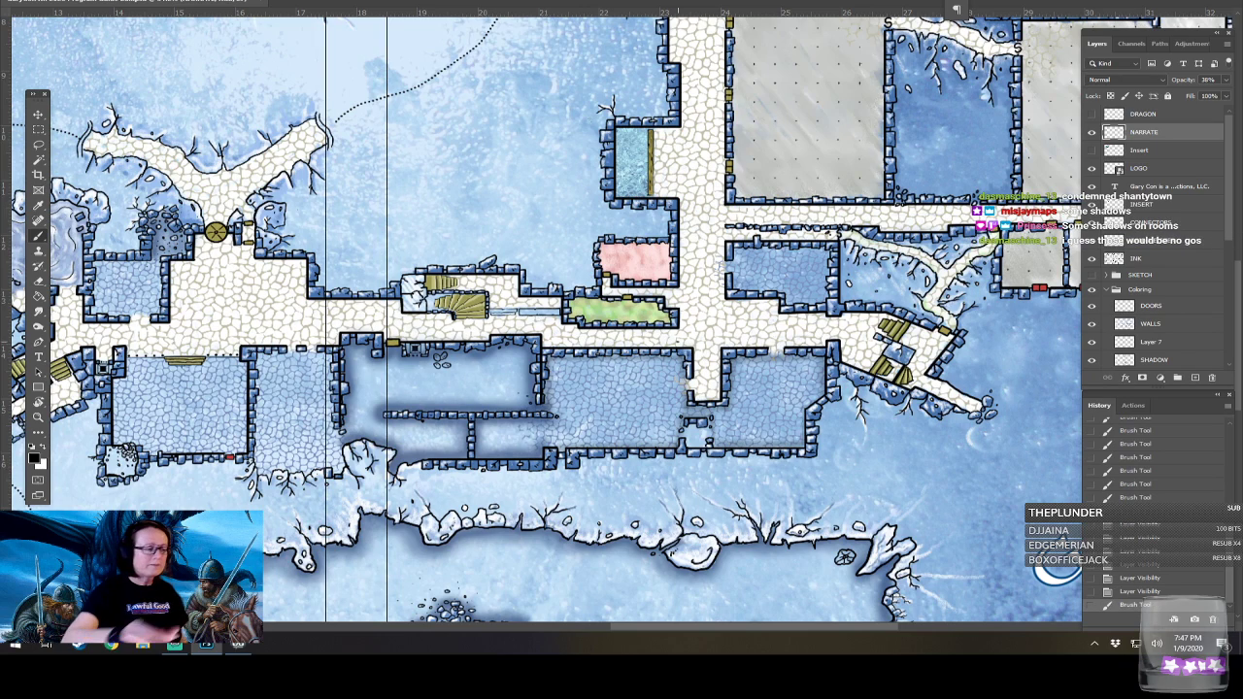
Choose the Soft Round brush at 250 px and softly shade the short dead-end passage south of the main corridor on Layer 7.
{"action": "left_click", "coordinate": [58, 2]}
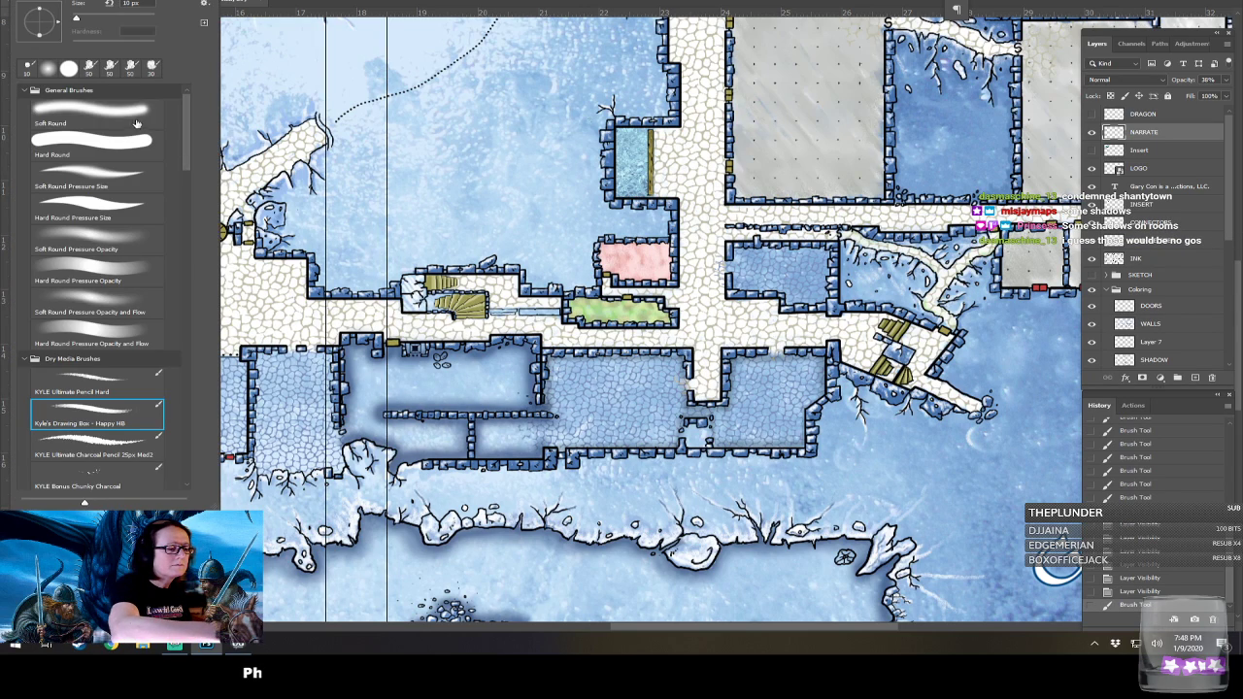
{"action": "left_click", "coordinate": [123, 105]}
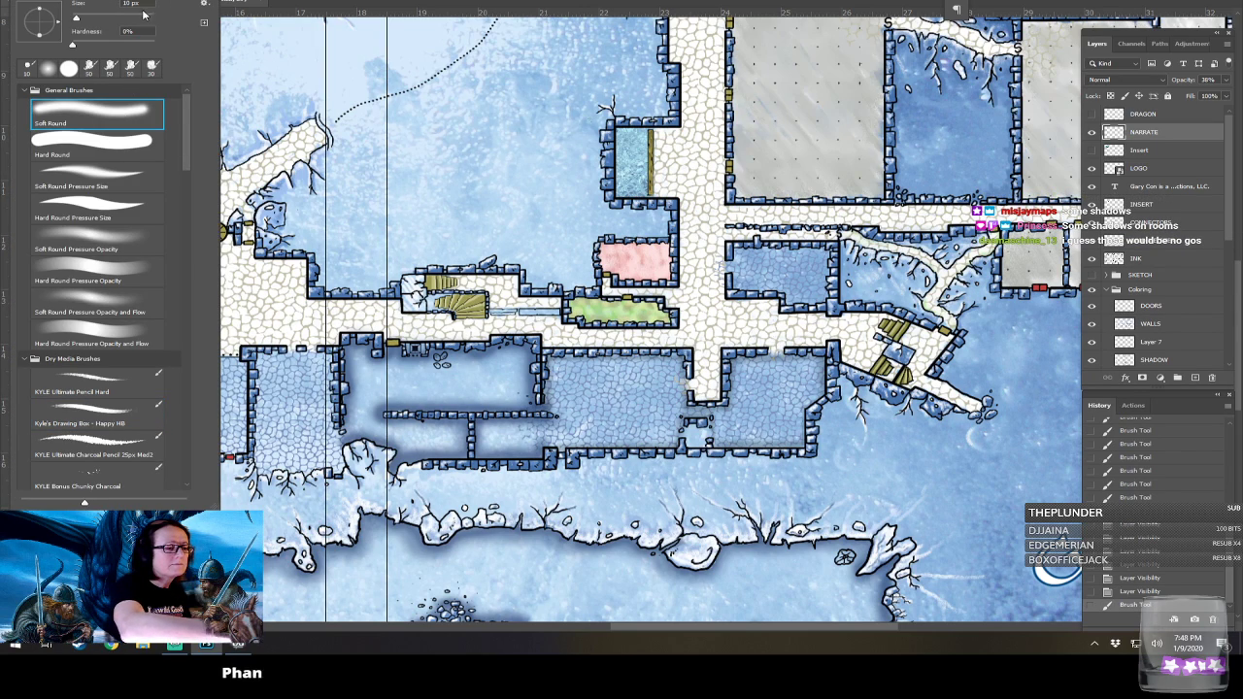
{"action": "type", "text": "250"}
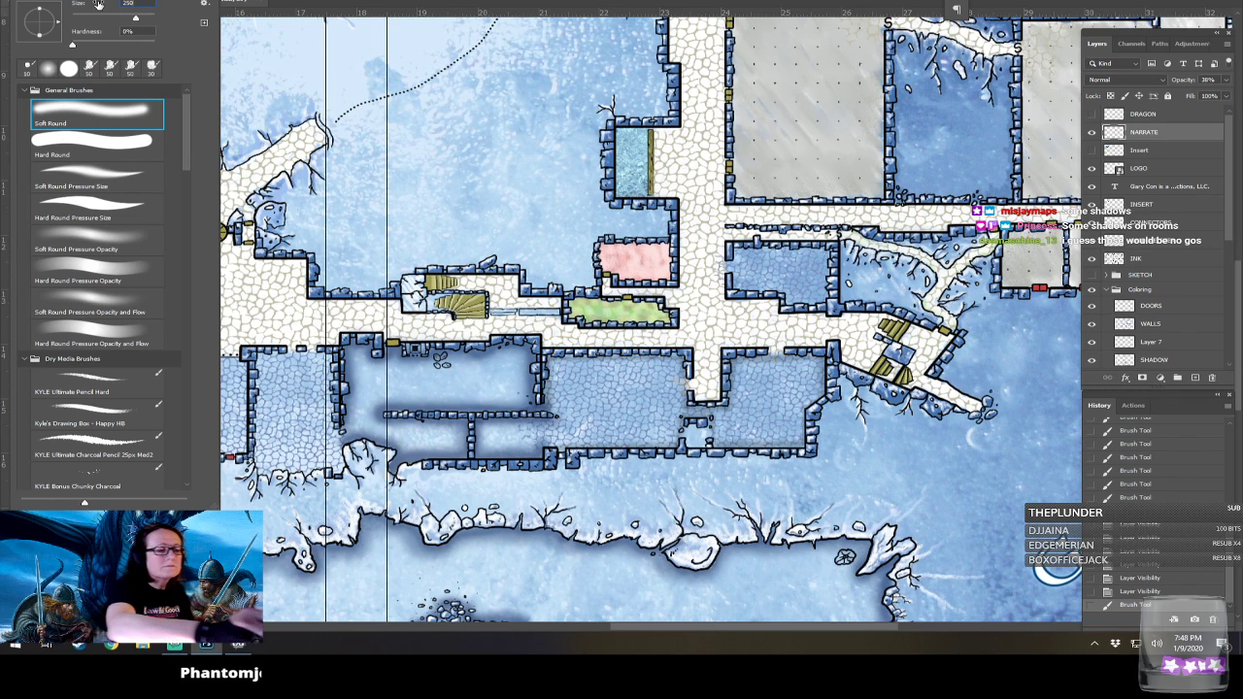
{"action": "left_click", "coordinate": [326, 2]}
{"action": "key", "text": "Return"}
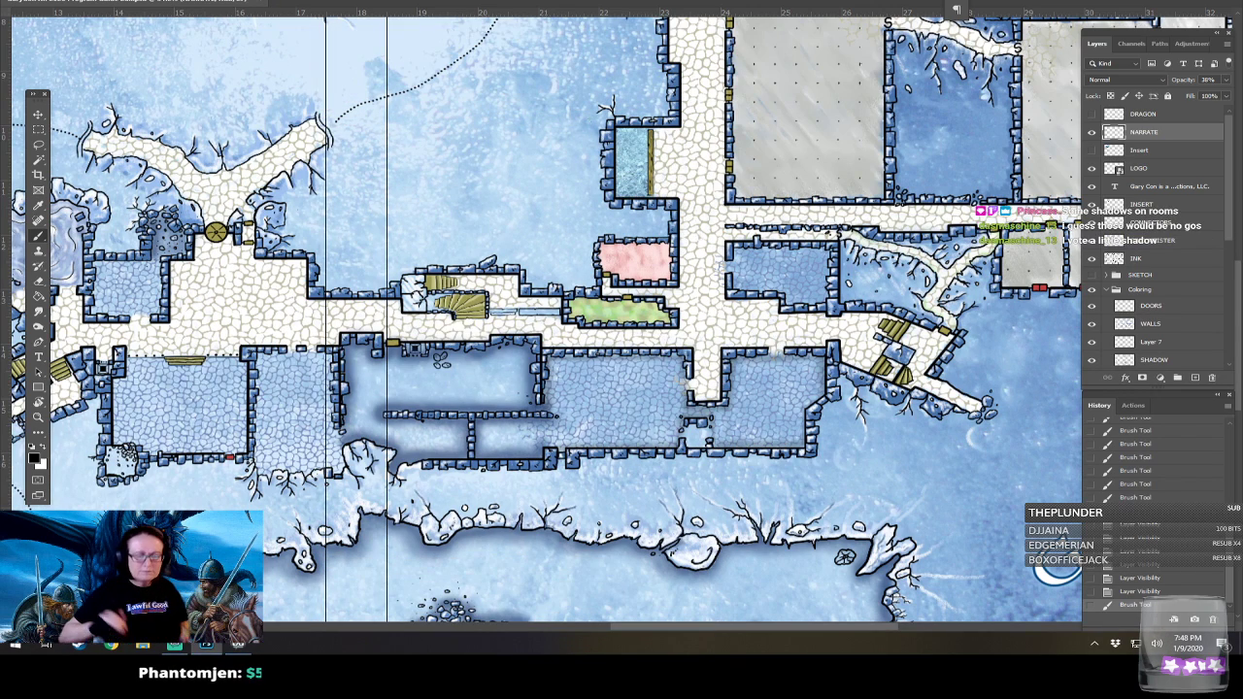
{"action": "mouse_move", "coordinate": [694, 359]}
{"action": "left_mouse_down"}
{"action": "mouse_move", "coordinate": [697, 384]}
{"action": "mouse_move", "coordinate": [701, 369]}
{"action": "left_mouse_up"}
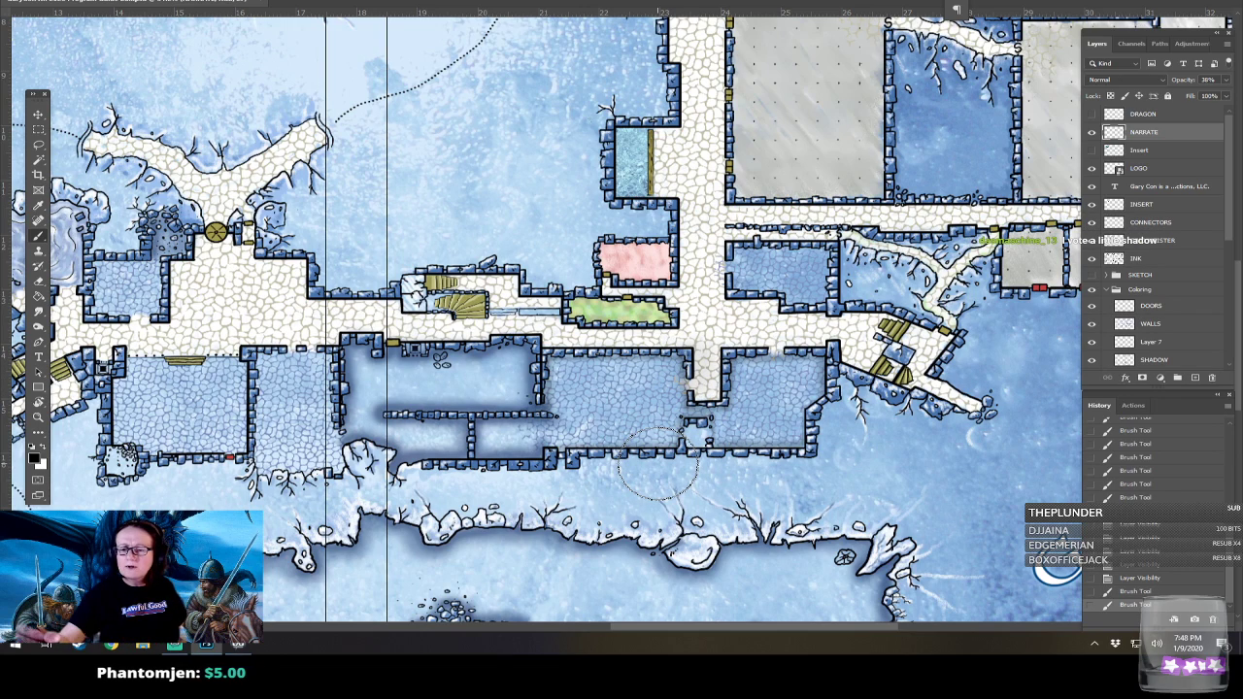
{"action": "key", "text": "ctrl+z"}
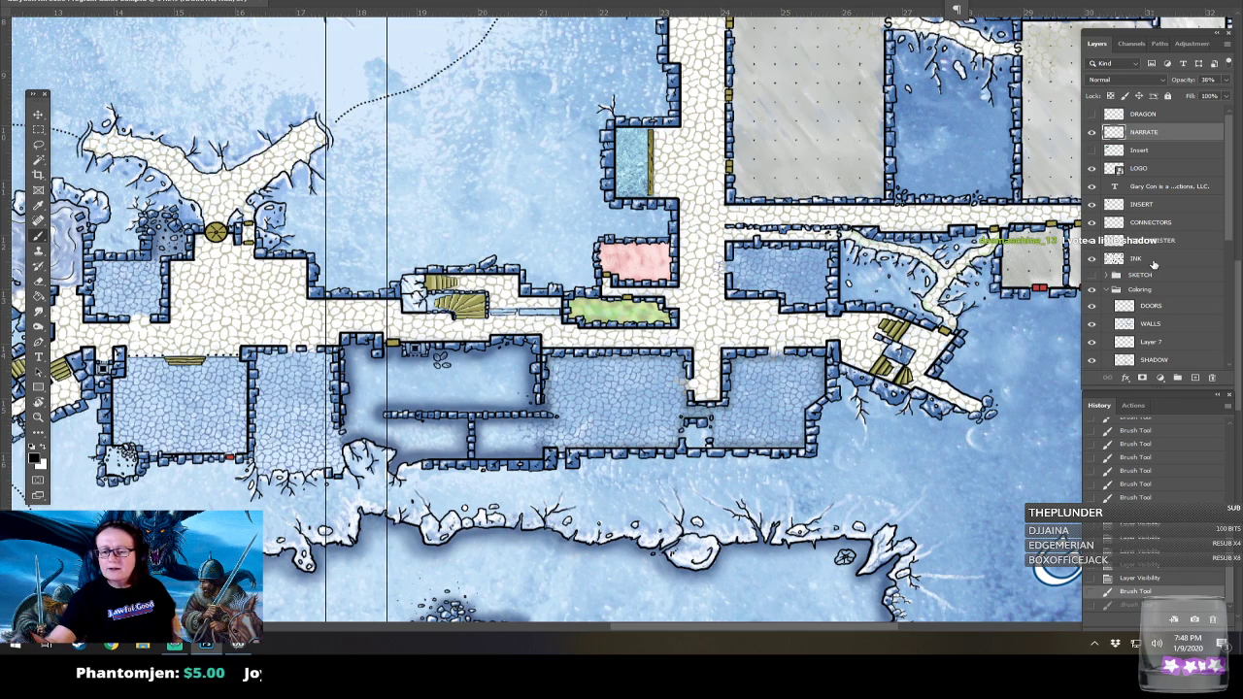
{"action": "left_click", "coordinate": [1162, 344]}
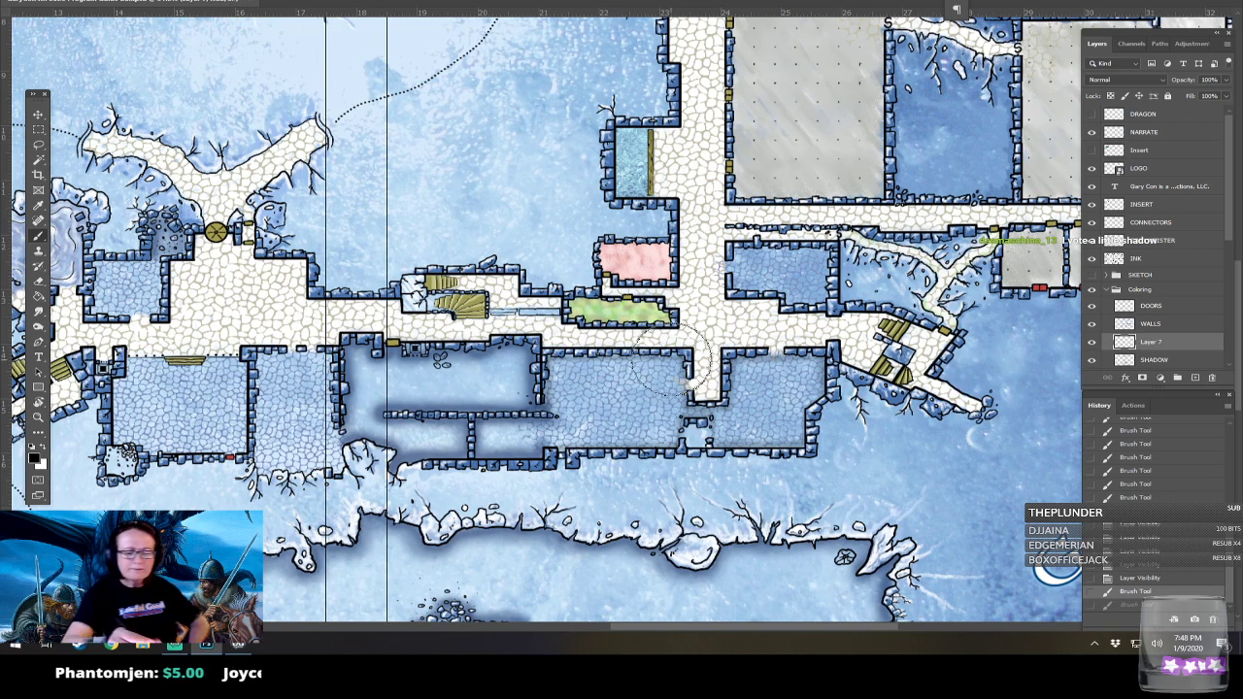
{"action": "left_click_drag", "start_coordinate": [703, 394], "coordinate": [723, 369]}
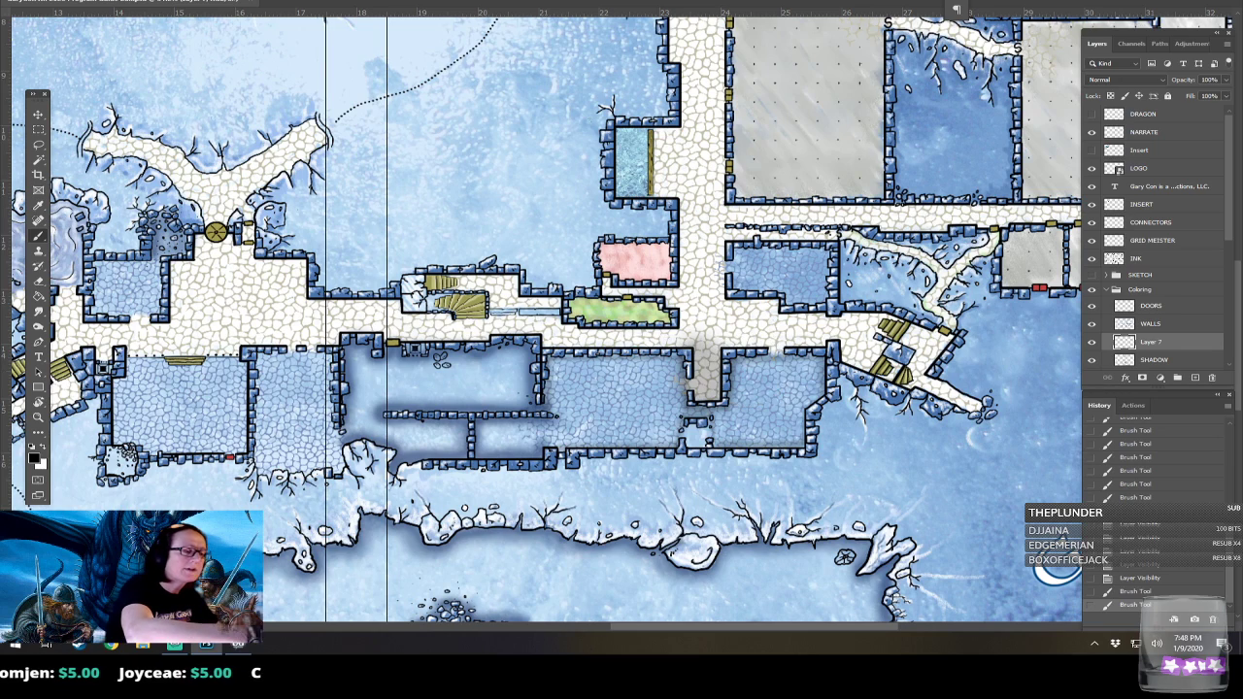
Reduce the brush size and paint soft black shadows along the main corridor's walls, from the eastern stairs west to the central staircase.
{"action": "left_click", "coordinate": [59, 2]}
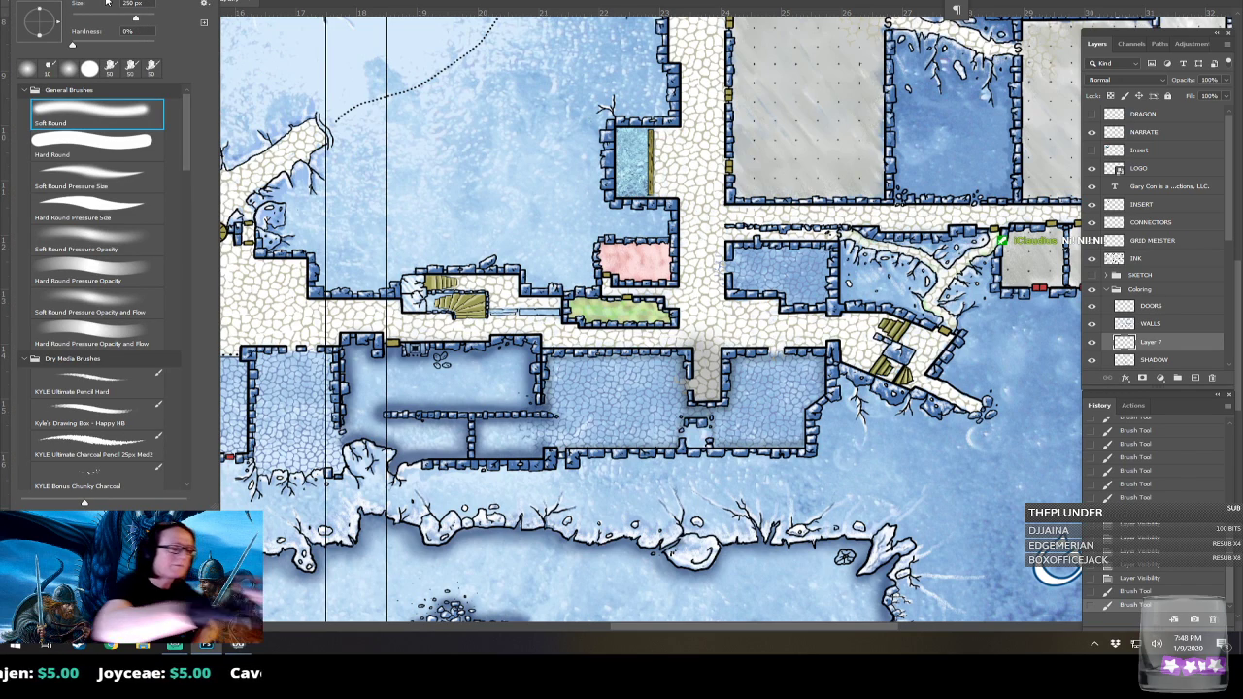
{"action": "left_click", "coordinate": [132, 3]}
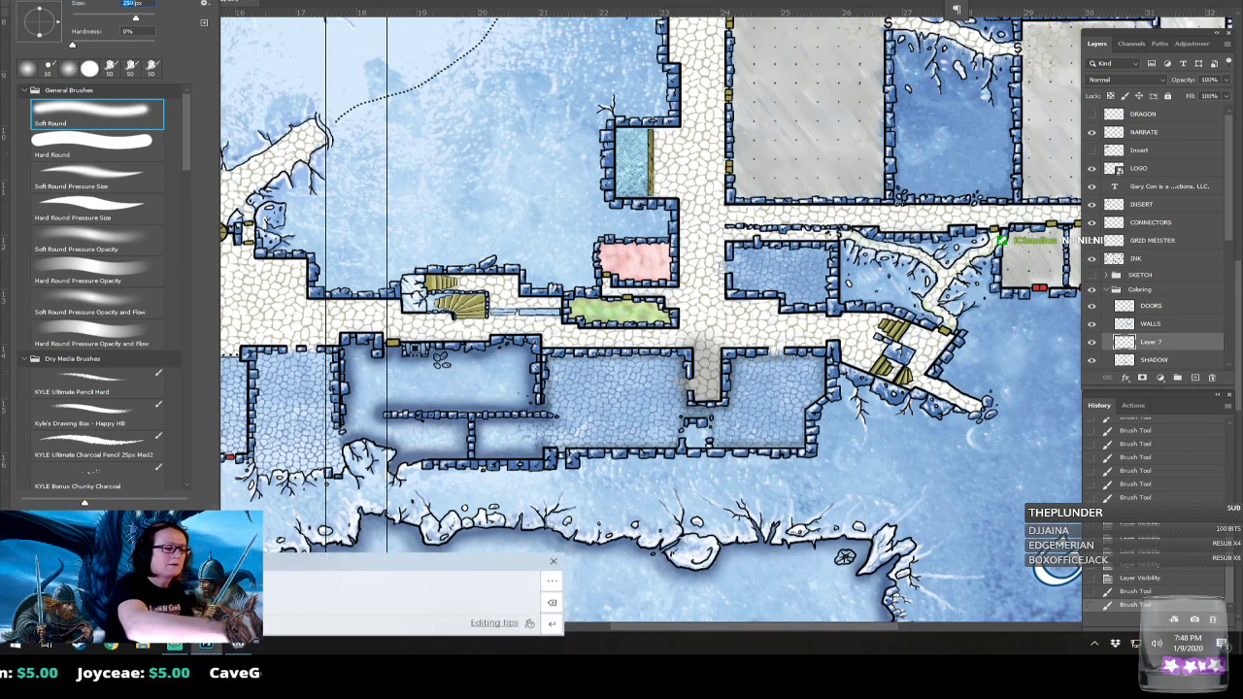
{"action": "key", "text": "Return"}
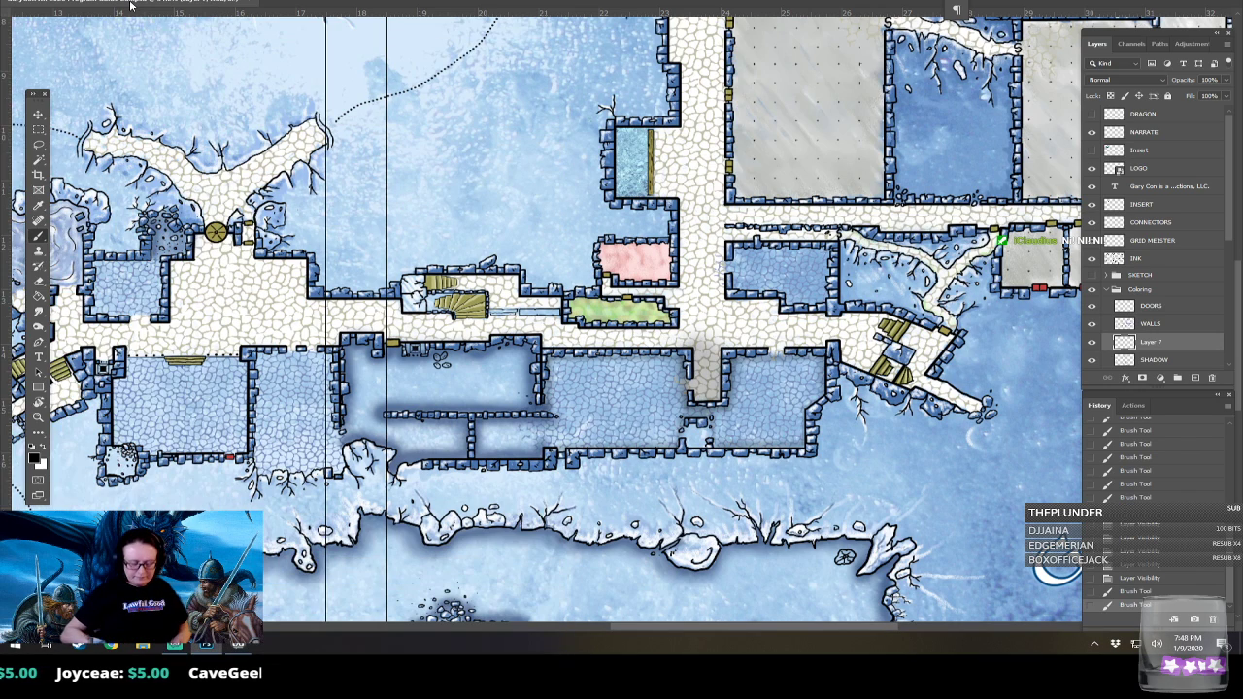
{"action": "mouse_move", "coordinate": [551, 337]}
{"action": "left_mouse_down"}
{"action": "mouse_move", "coordinate": [540, 346]}
{"action": "mouse_move", "coordinate": [550, 339]}
{"action": "left_mouse_up"}
{"action": "left_click", "coordinate": [701, 344], "text": "shift"}
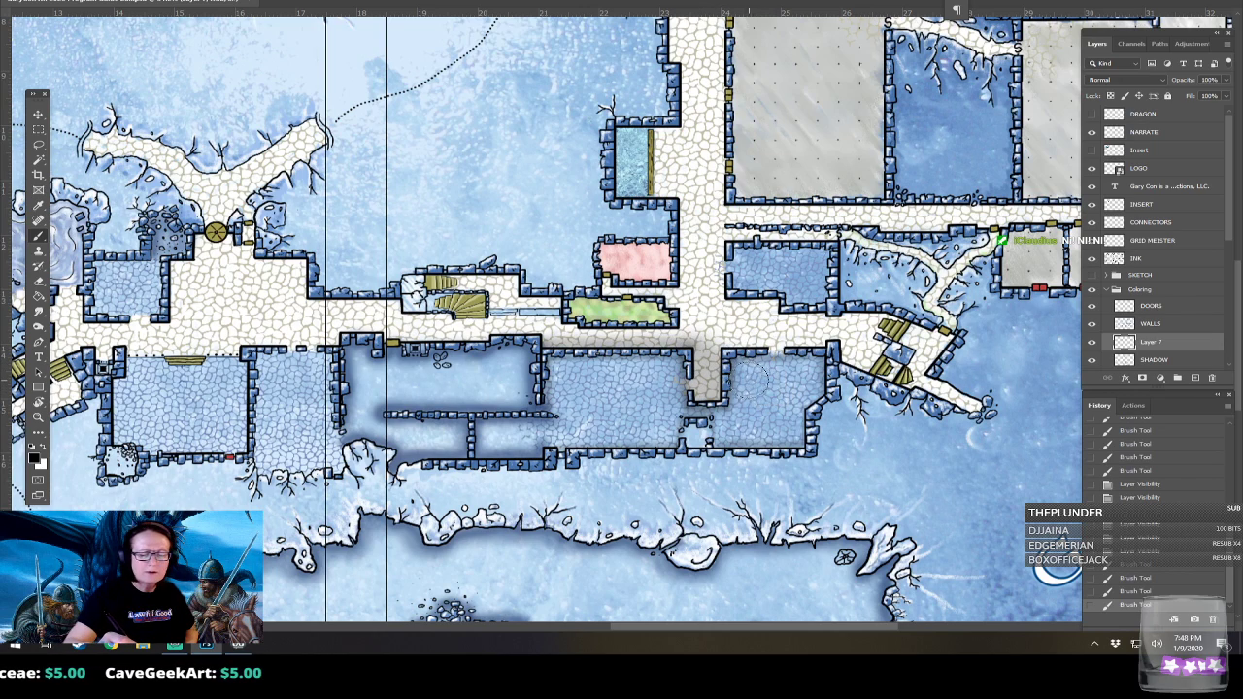
{"action": "left_click", "coordinate": [767, 355]}
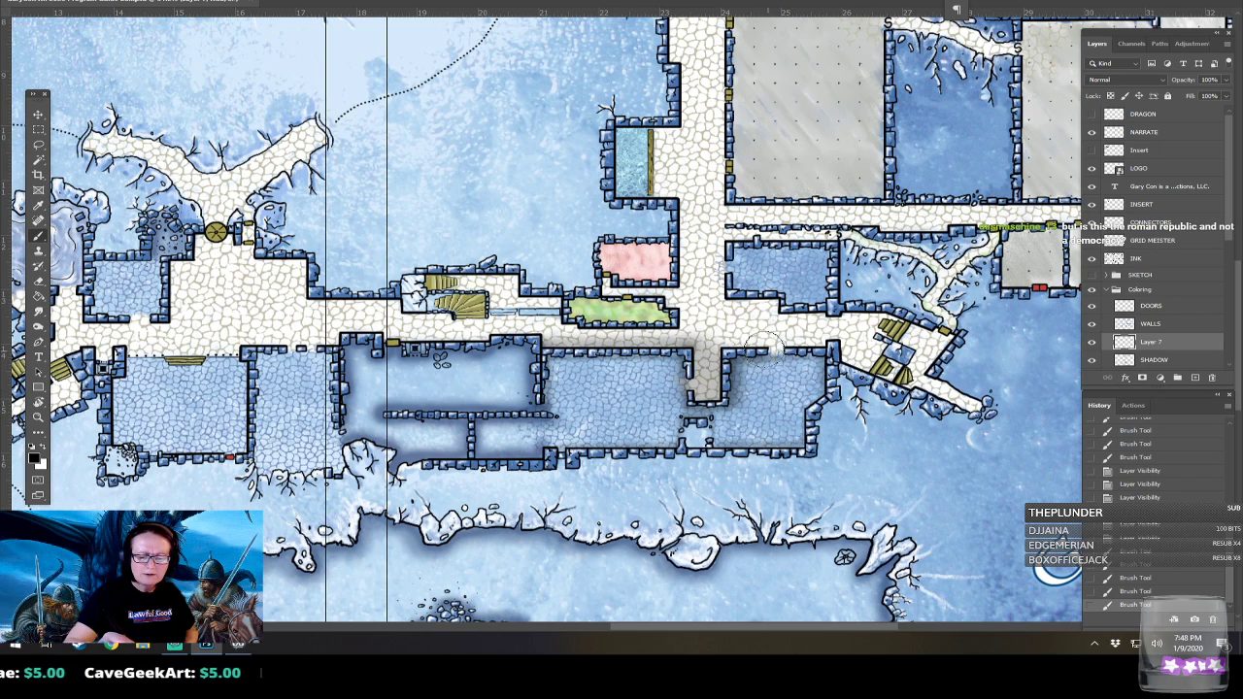
{"action": "mouse_move", "coordinate": [735, 342]}
{"action": "left_mouse_down"}
{"action": "mouse_move", "coordinate": [840, 342]}
{"action": "mouse_move", "coordinate": [872, 359]}
{"action": "mouse_move", "coordinate": [870, 336]}
{"action": "mouse_move", "coordinate": [889, 312]}
{"action": "mouse_move", "coordinate": [797, 315]}
{"action": "mouse_move", "coordinate": [724, 293]}
{"action": "left_mouse_up"}
{"action": "mouse_move", "coordinate": [726, 244]}
{"action": "left_mouse_down"}
{"action": "mouse_move", "coordinate": [720, 284]}
{"action": "mouse_move", "coordinate": [736, 233]}
{"action": "mouse_move", "coordinate": [697, 248]}
{"action": "mouse_move", "coordinate": [682, 202]}
{"action": "mouse_move", "coordinate": [684, 289]}
{"action": "mouse_move", "coordinate": [593, 282]}
{"action": "mouse_move", "coordinate": [687, 309]}
{"action": "mouse_move", "coordinate": [676, 300]}
{"action": "mouse_move", "coordinate": [679, 329]}
{"action": "mouse_move", "coordinate": [588, 335]}
{"action": "mouse_move", "coordinate": [456, 313]}
{"action": "left_mouse_up"}
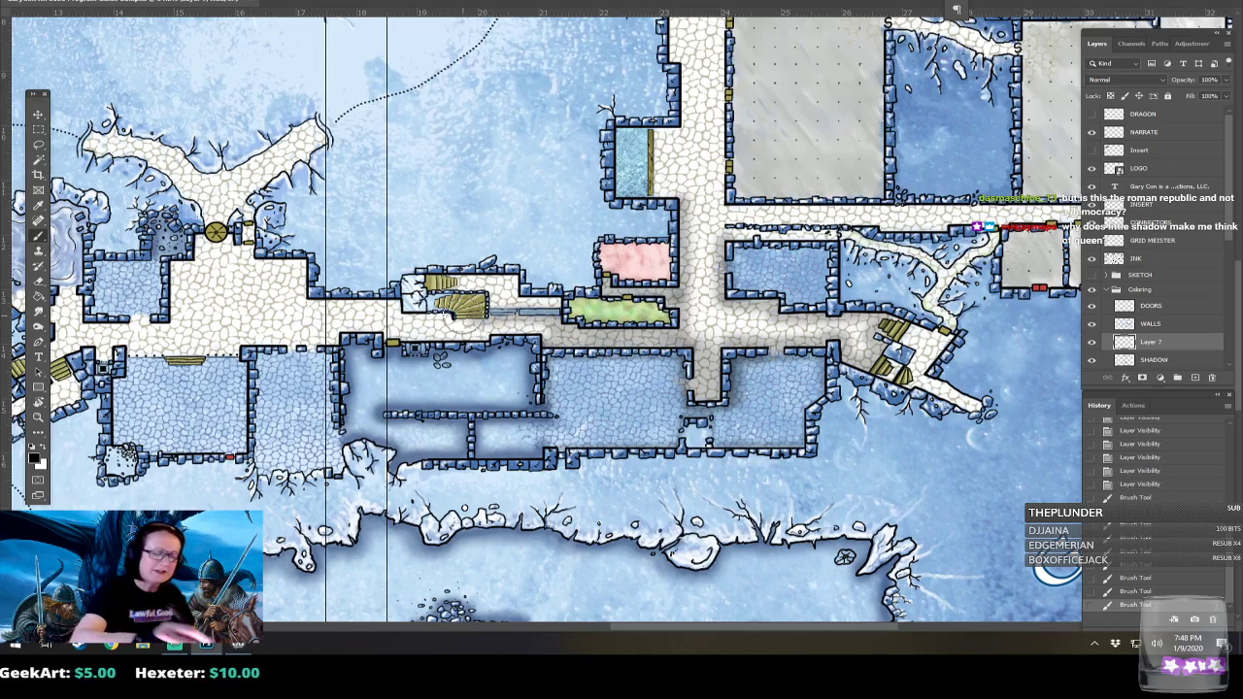
Check the corridor shading against the whole map and delete Layer 7.
{"action": "key", "text": "ctrl+minus"}
{"action": "key", "text": "ctrl+minus"}
{"action": "key", "text": "ctrl+minus"}
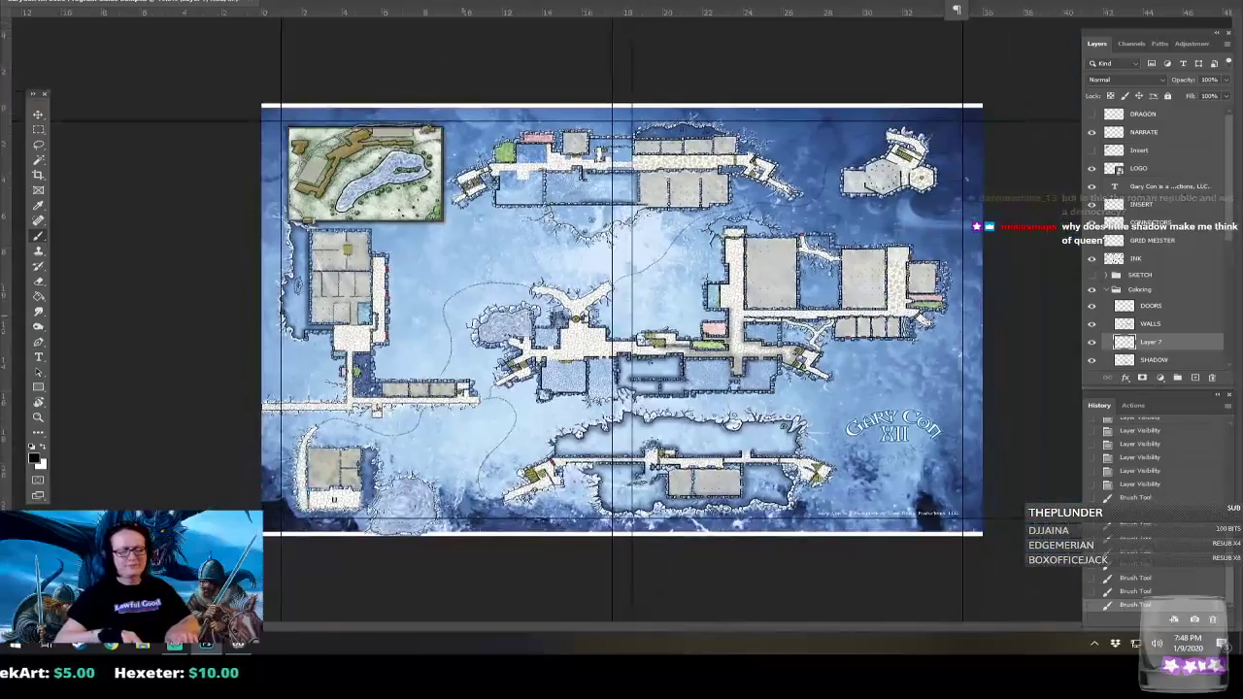
{"action": "scroll", "coordinate": [814, 475], "scroll_direction": "up", "scroll_amount": 3}
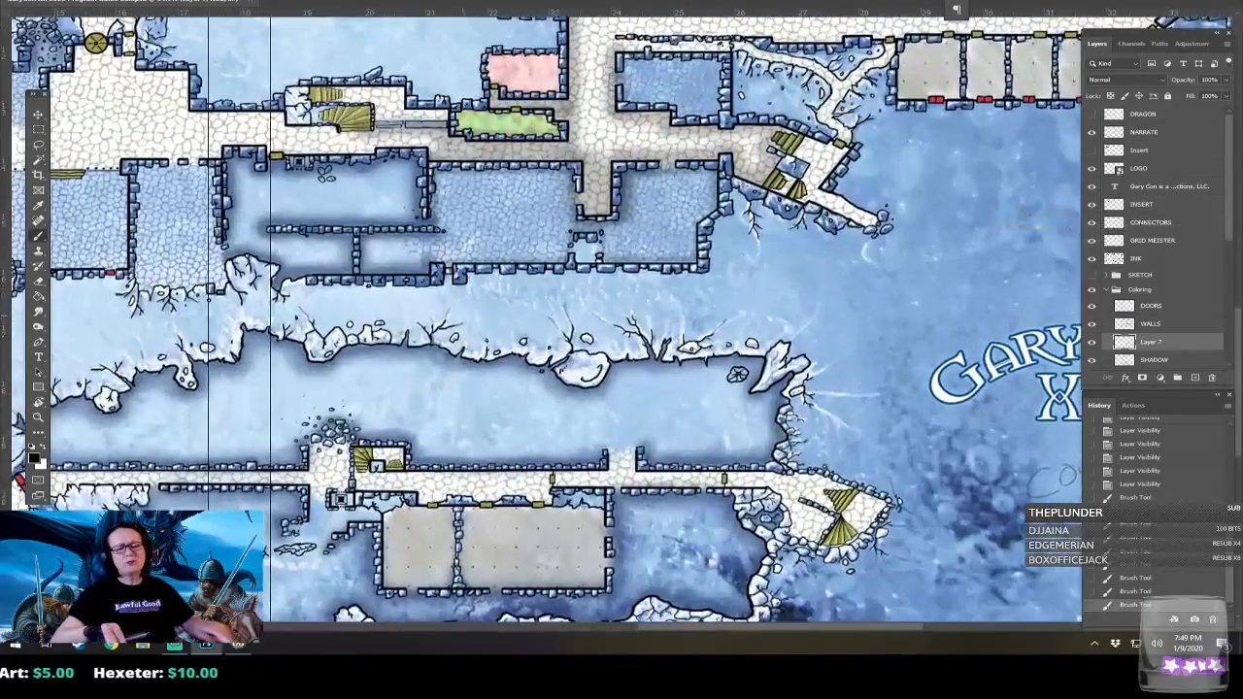
{"action": "scroll", "coordinate": [621, 321], "scroll_direction": "up", "scroll_amount": 4}
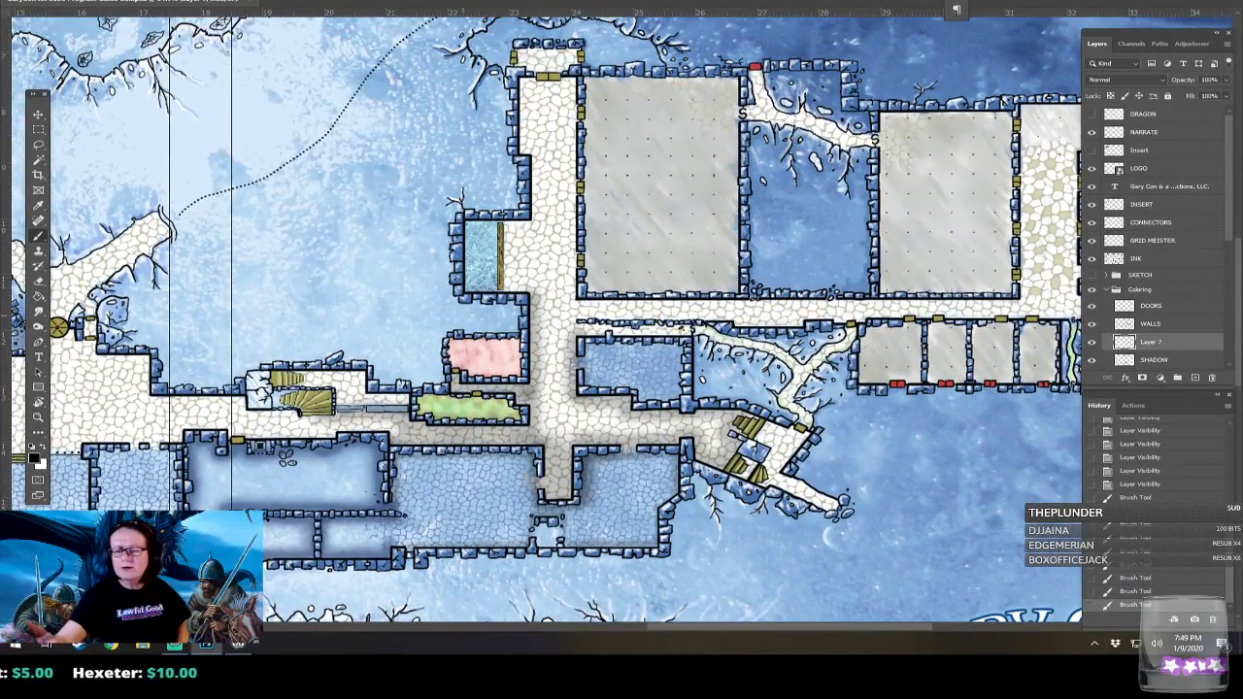
{"action": "left_click_drag", "start_coordinate": [1156, 342], "coordinate": [1197, 378]}
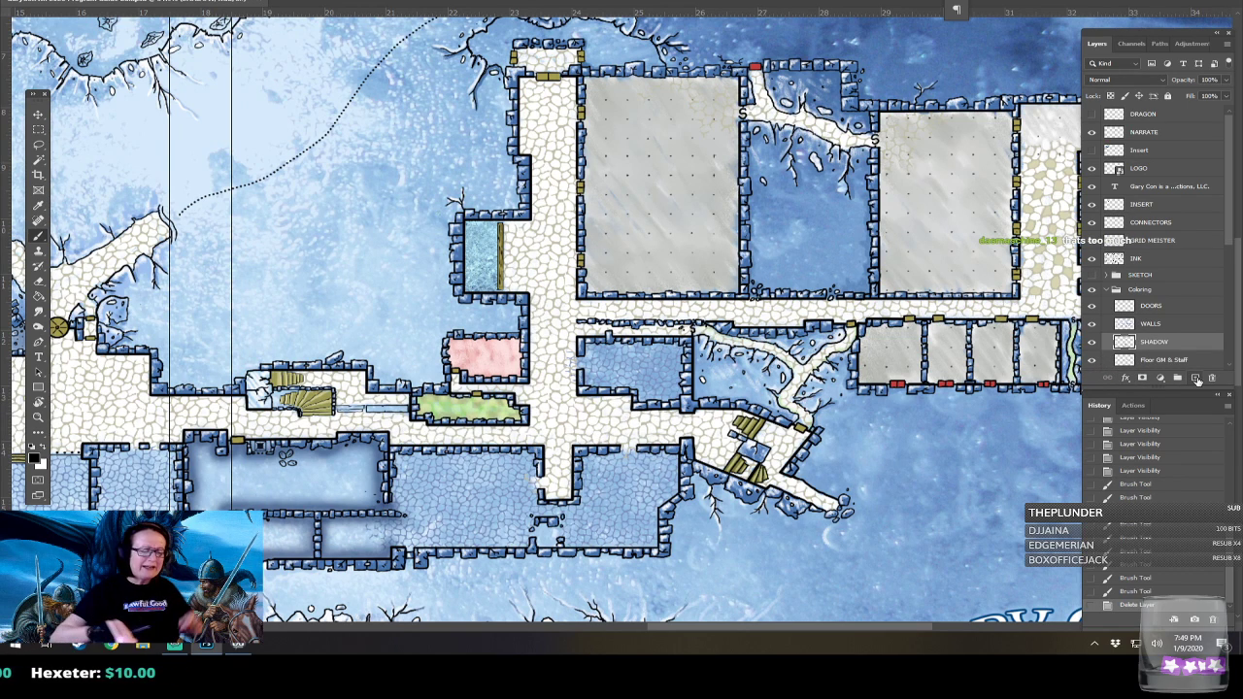
Try soft black shading on the SHADOW layer along the northern edge of the paved room south of the corridor.
{"action": "scroll", "coordinate": [544, 321], "scroll_direction": "down", "scroll_amount": 2}
{"action": "scroll", "coordinate": [543, 321], "scroll_direction": "left", "scroll_amount": 3}
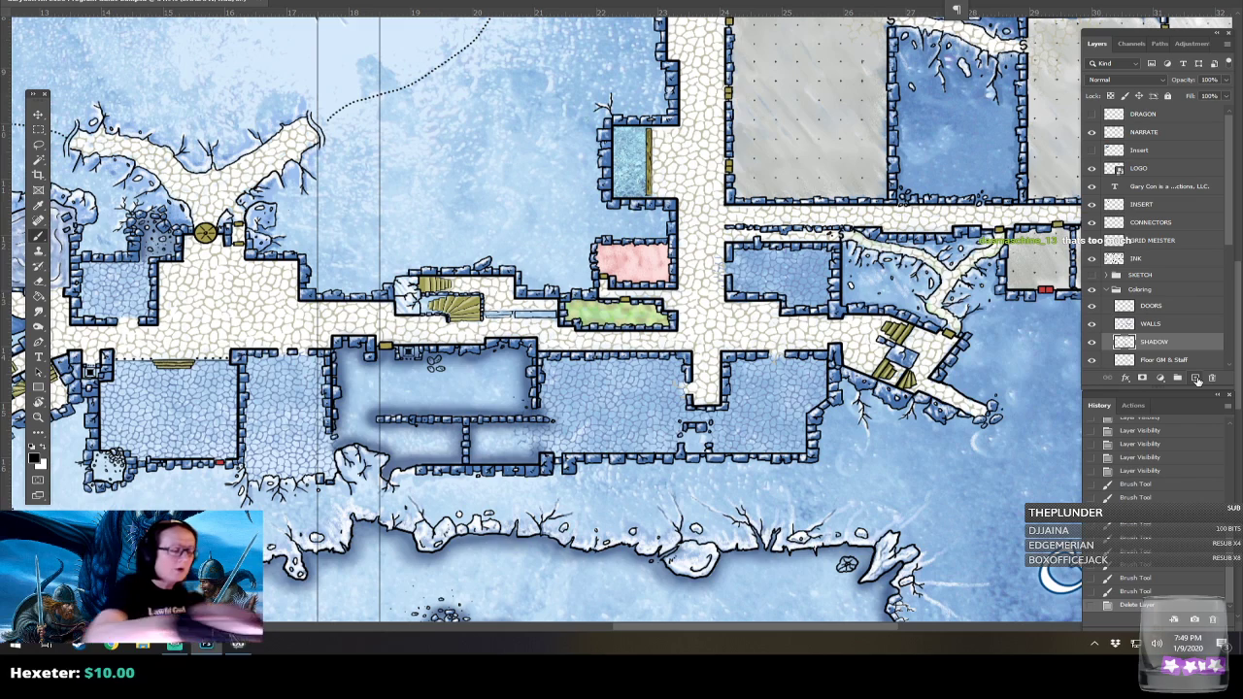
{"action": "mouse_move", "coordinate": [532, 367]}
{"action": "left_mouse_down"}
{"action": "mouse_move", "coordinate": [561, 353]}
{"action": "mouse_move", "coordinate": [658, 354]}
{"action": "mouse_move", "coordinate": [678, 359]}
{"action": "mouse_move", "coordinate": [687, 410]}
{"action": "left_mouse_up"}
{"action": "key", "text": "ctrl+minus"}
{"action": "key", "text": "ctrl+minus"}
{"action": "key", "text": "ctrl+minus"}
{"action": "key", "text": "ctrl+minus"}
{"action": "key", "text": "ctrl+minus"}
{"action": "key", "text": "ctrl+minus"}
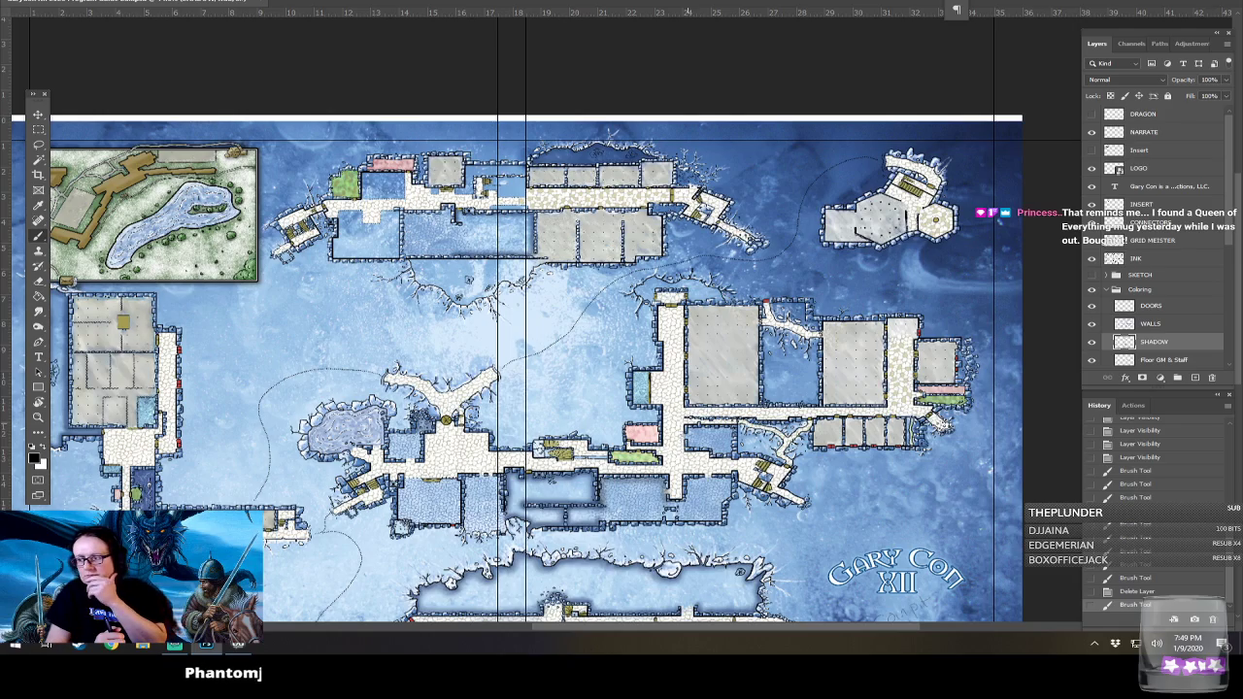
{"action": "scroll", "coordinate": [648, 576], "scroll_direction": "up", "scroll_amount": 5}
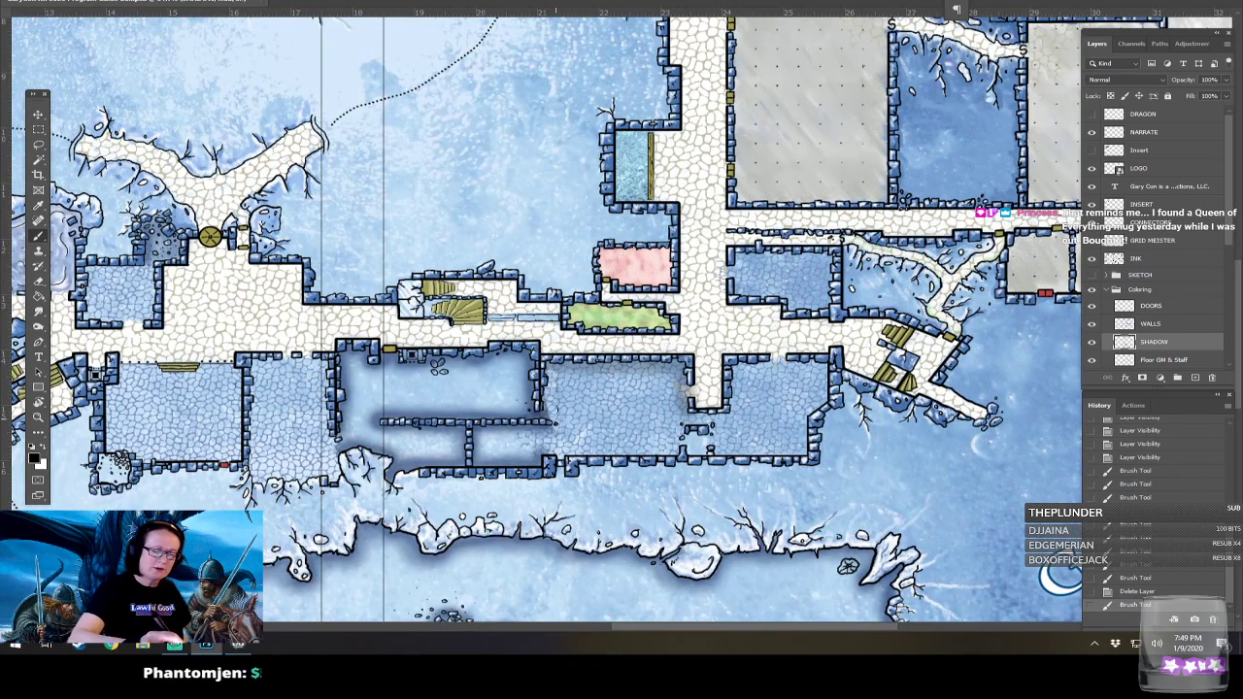
Erase the trial shading from the paved rooms on the SHADOW layer and revert the history to before Layer 7 was deleted.
{"action": "left_click", "coordinate": [558, 362]}
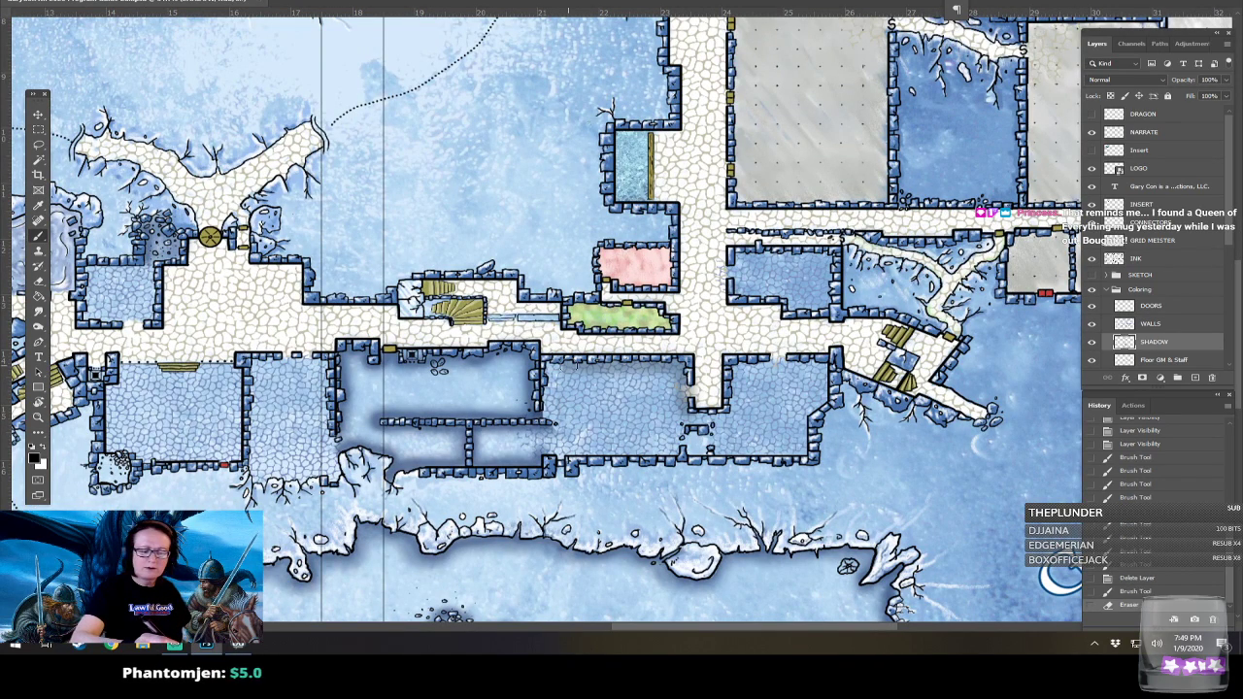
{"action": "mouse_move", "coordinate": [559, 363]}
{"action": "left_mouse_down"}
{"action": "mouse_move", "coordinate": [659, 367]}
{"action": "mouse_move", "coordinate": [688, 391]}
{"action": "mouse_move", "coordinate": [683, 410]}
{"action": "mouse_move", "coordinate": [750, 414]}
{"action": "left_mouse_up"}
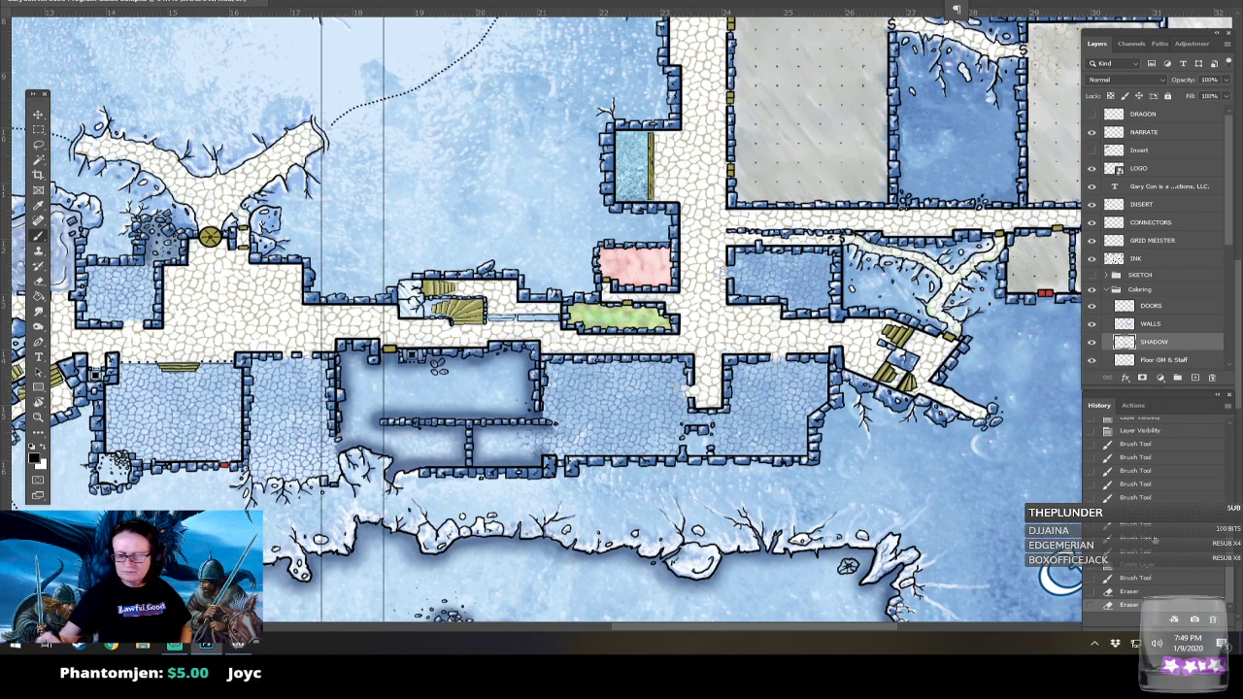
{"action": "left_click", "coordinate": [1154, 541]}
{"action": "left_click", "coordinate": [1156, 550]}
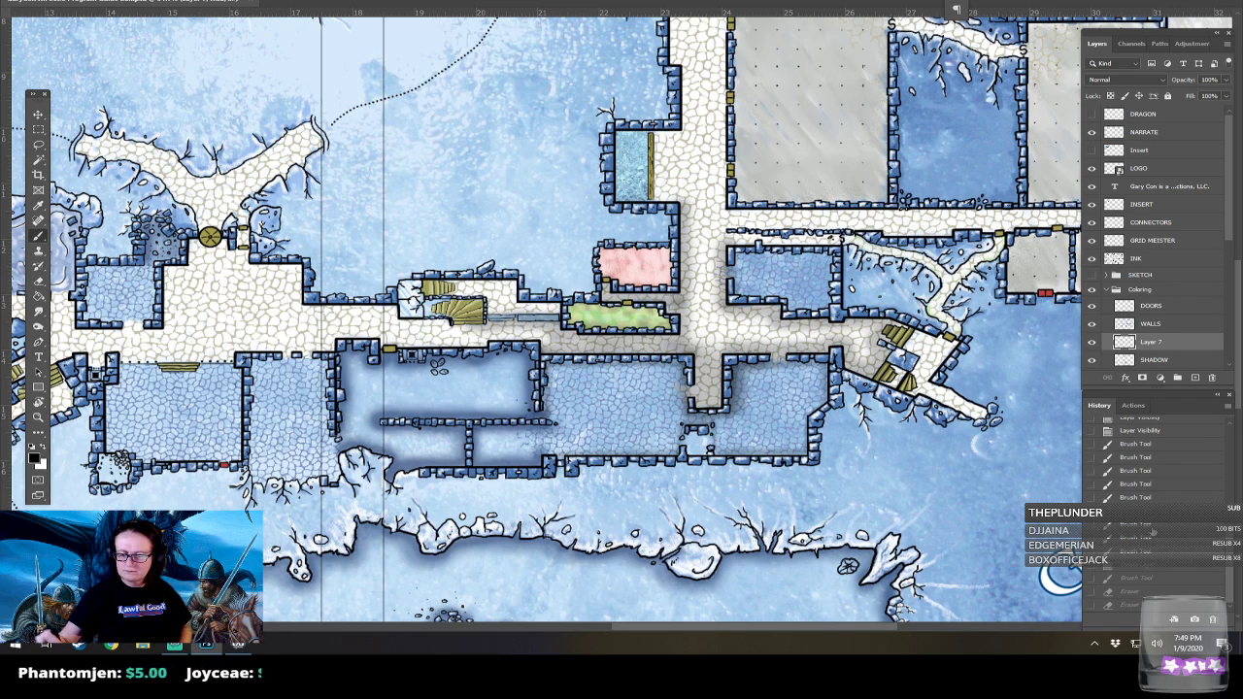
Revert the history in stages to its earliest brush stroke, undoing the corridor shading.
{"action": "left_click", "coordinate": [1153, 527]}
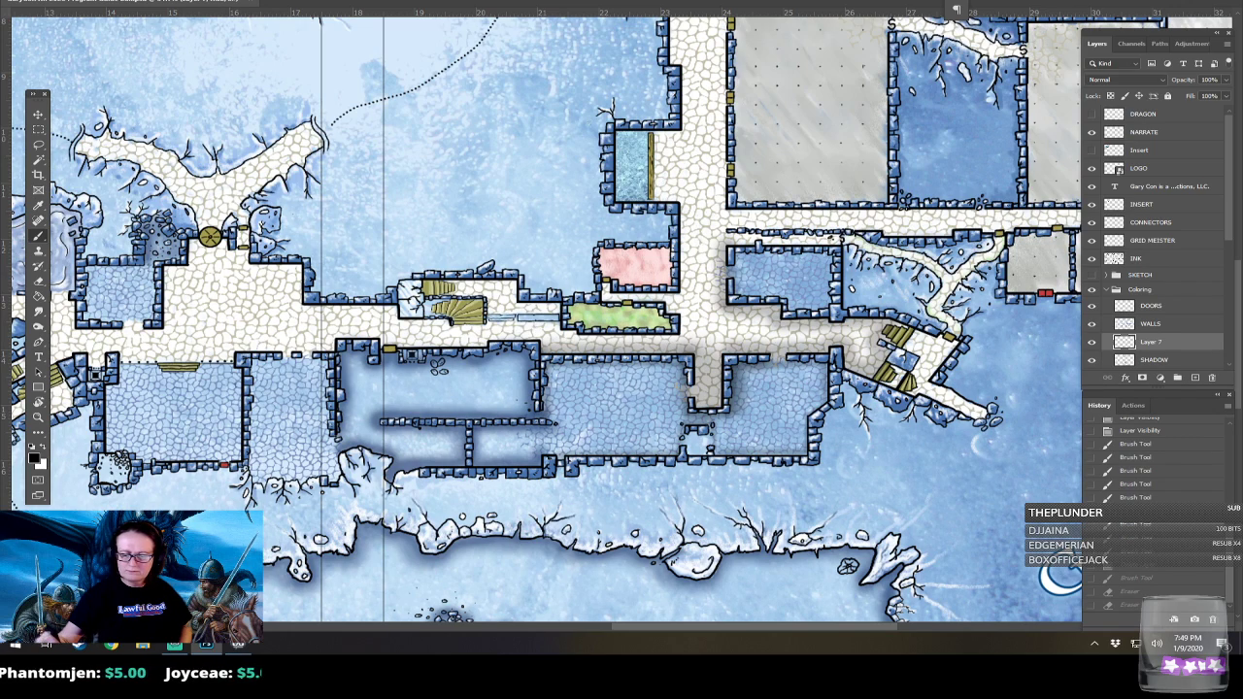
{"action": "left_click", "coordinate": [1145, 509]}
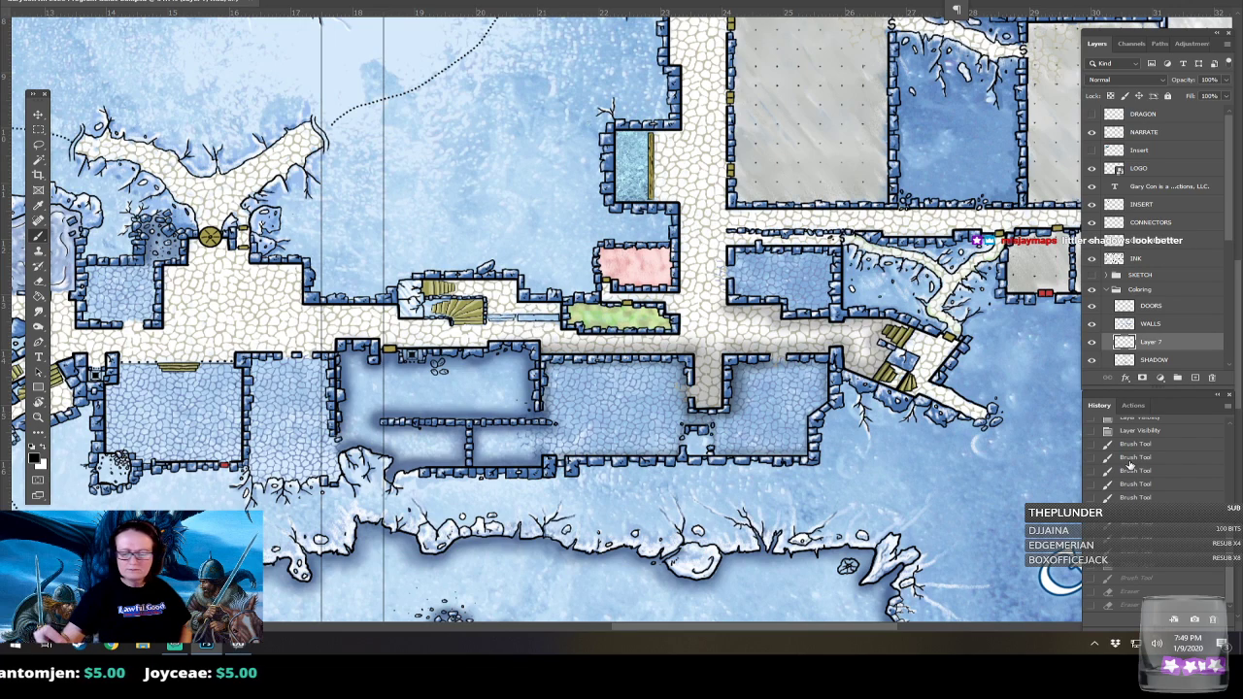
{"action": "left_click", "coordinate": [1149, 433]}
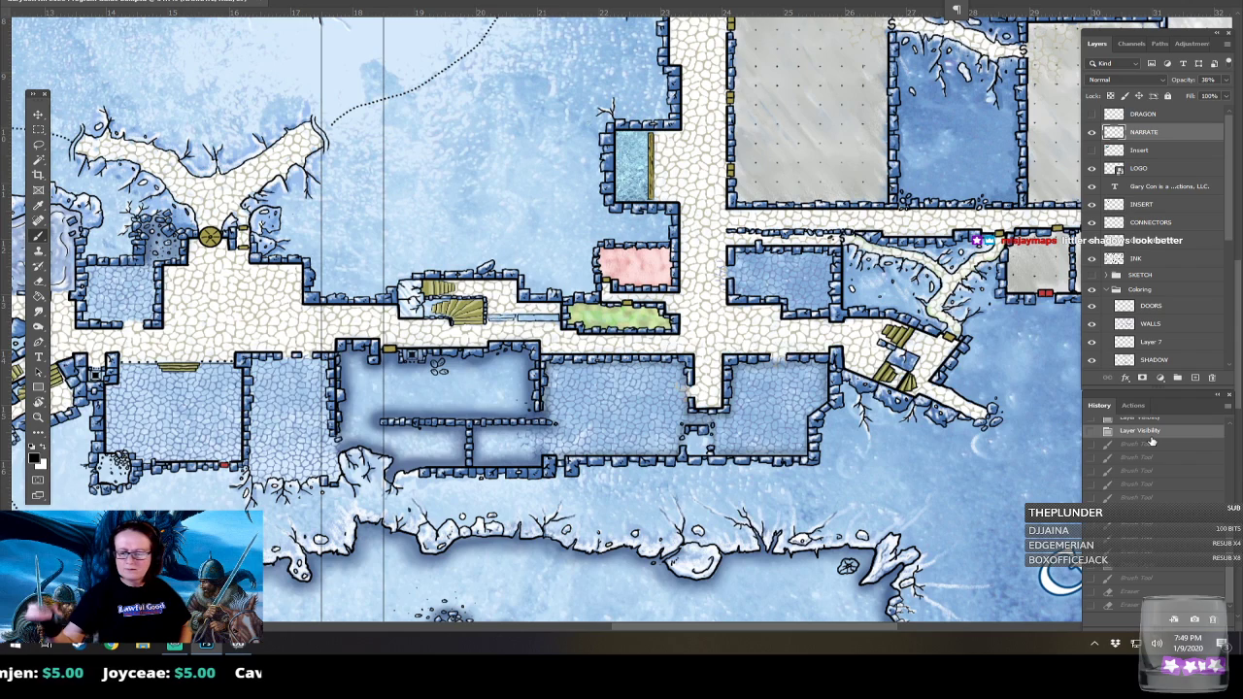
{"action": "scroll", "coordinate": [1151, 442], "scroll_direction": "up", "scroll_amount": 2}
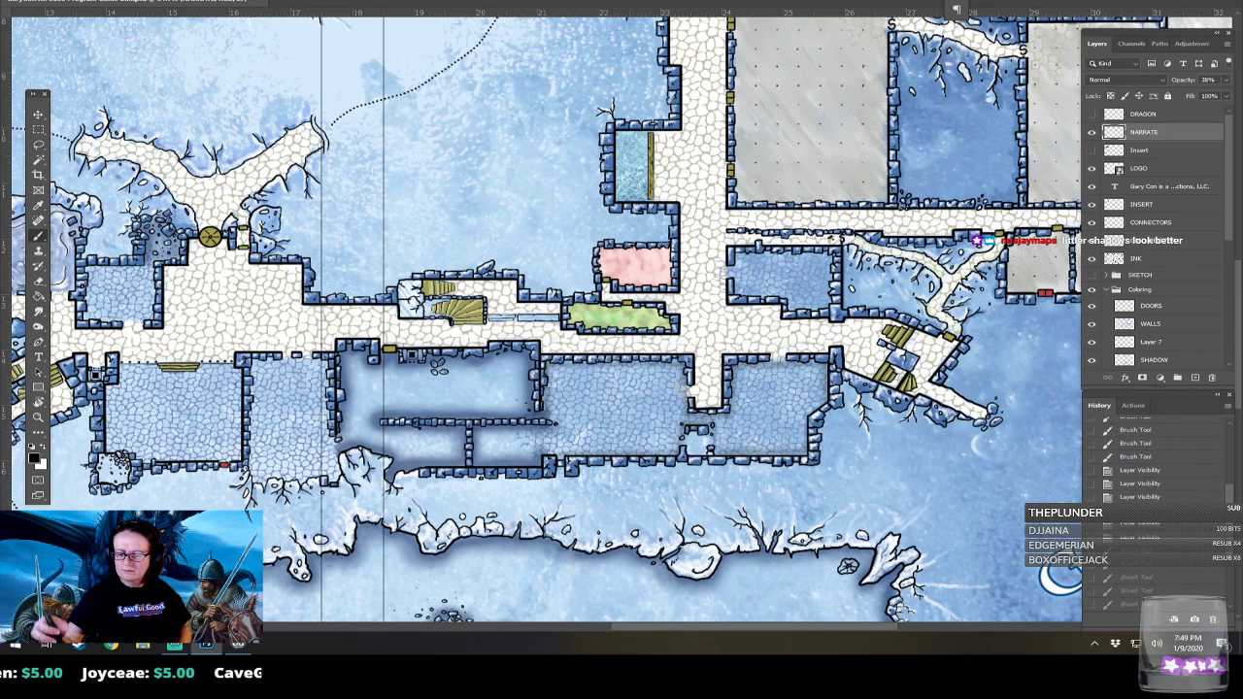
{"action": "left_click", "coordinate": [1148, 456]}
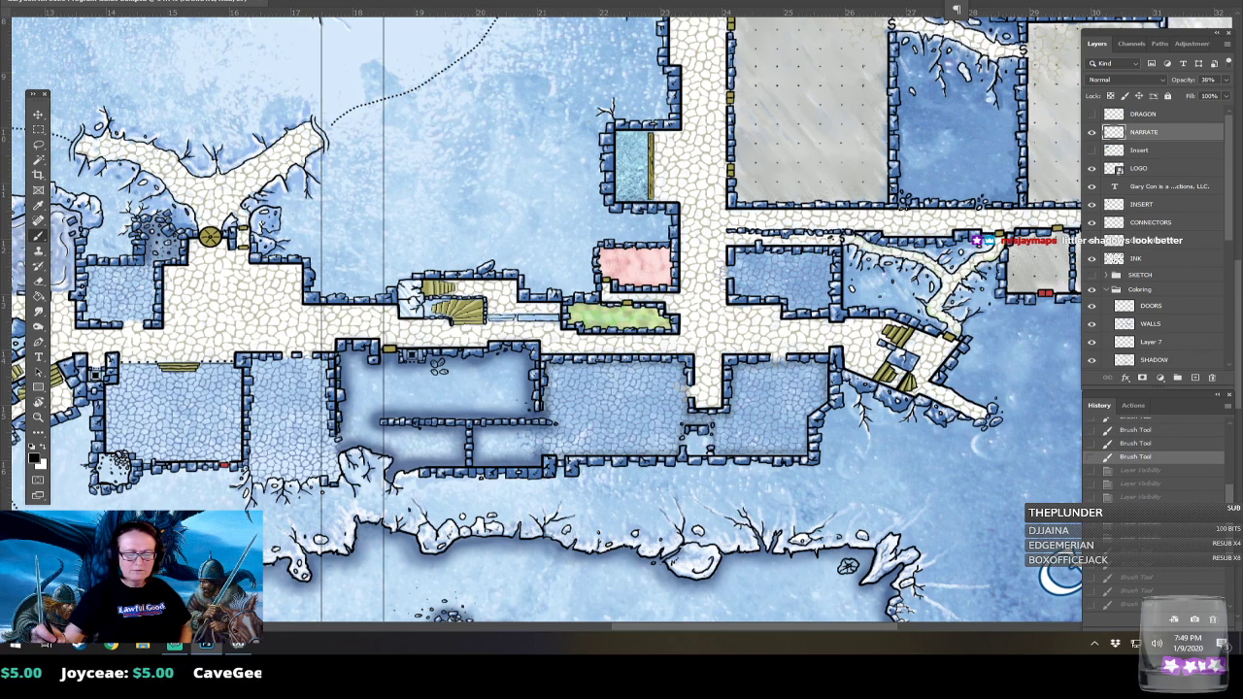
{"action": "scroll", "coordinate": [1151, 466], "scroll_direction": "up", "scroll_amount": 3}
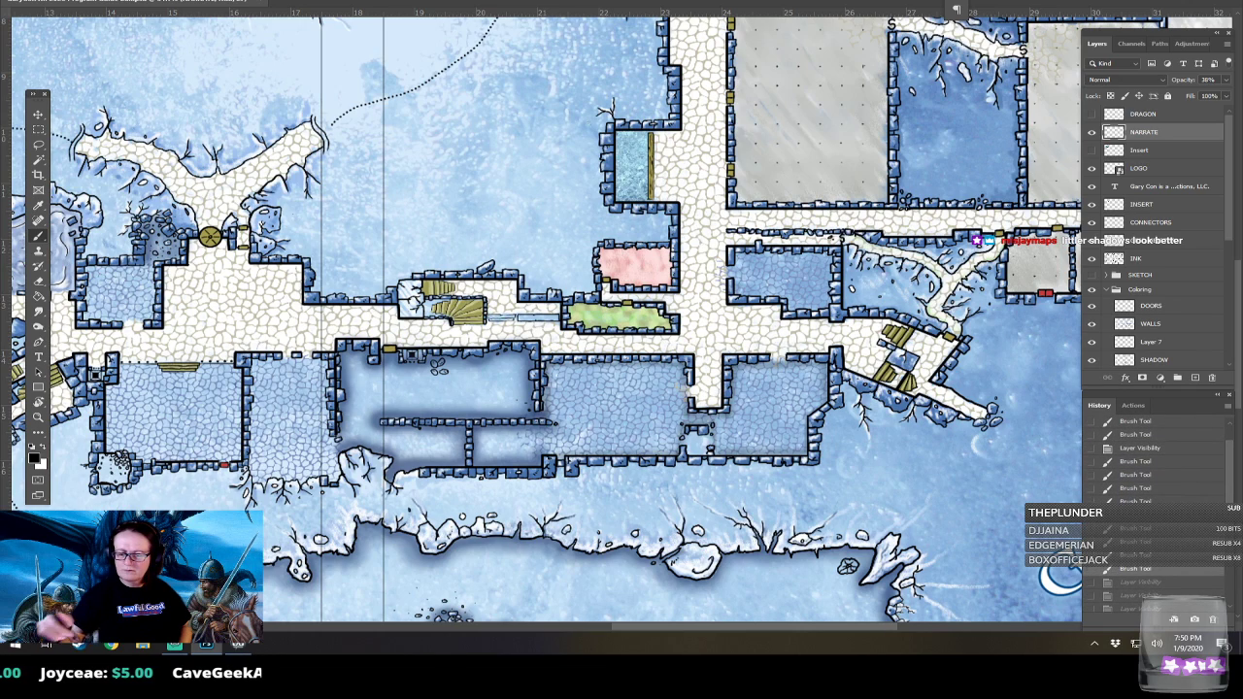
{"action": "left_click", "coordinate": [1140, 447]}
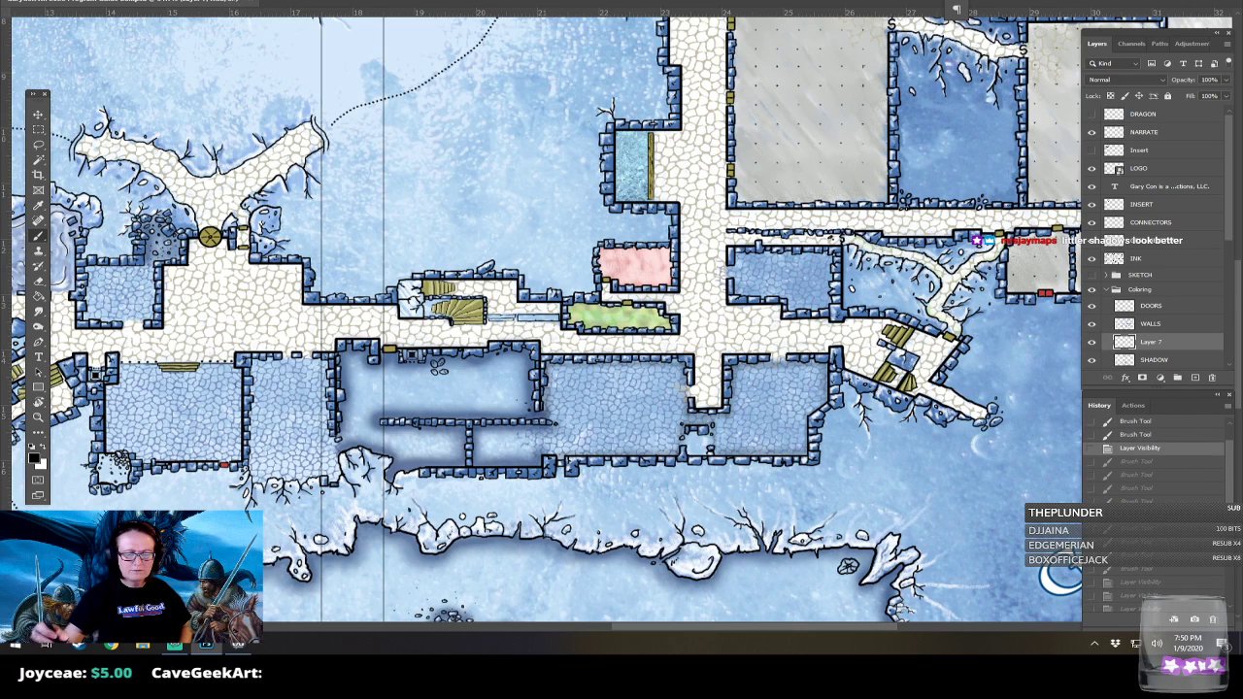
{"action": "scroll", "coordinate": [1156, 456], "scroll_direction": "up", "scroll_amount": 2}
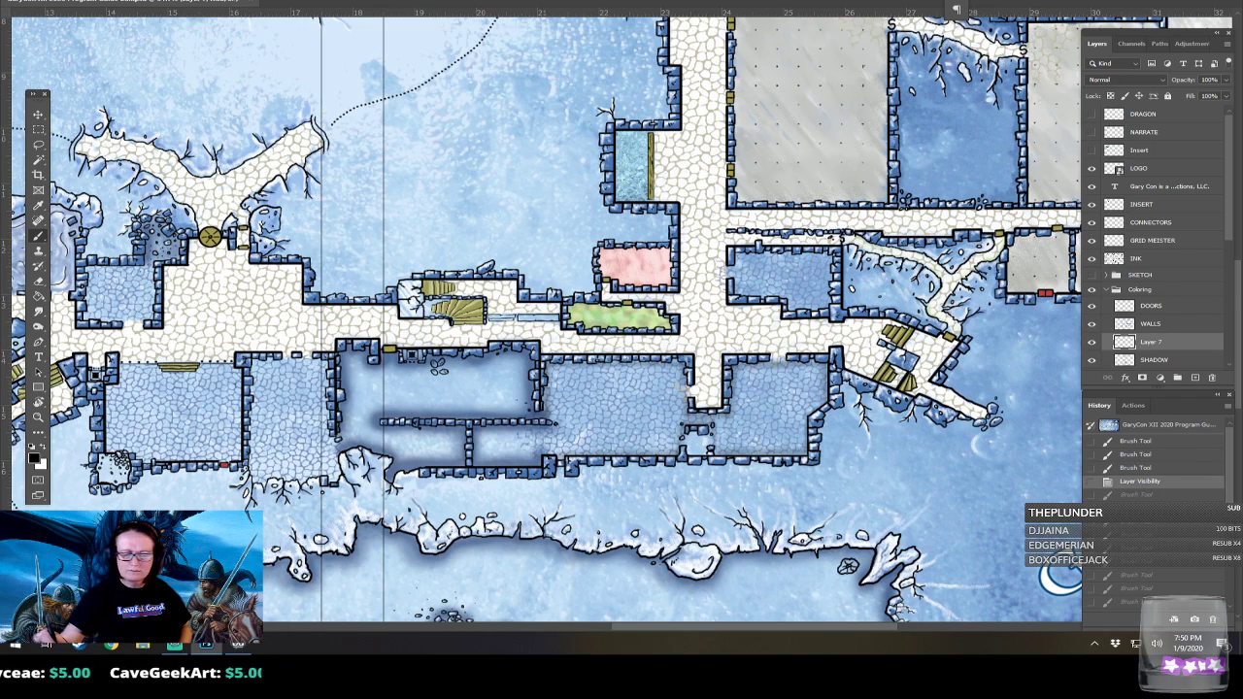
{"action": "left_click", "coordinate": [1136, 441]}
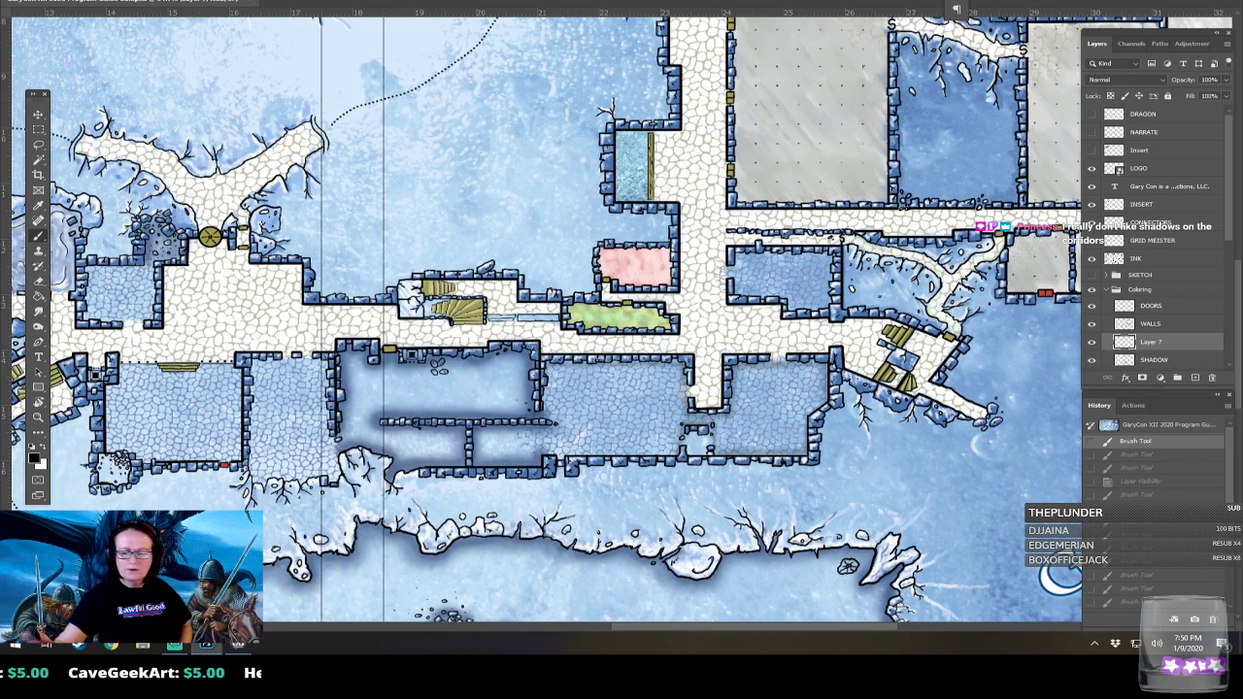
Clear the entire contents of Layer 7 and check the whole map without the corridor shadows.
{"action": "key", "text": "ctrl+a"}
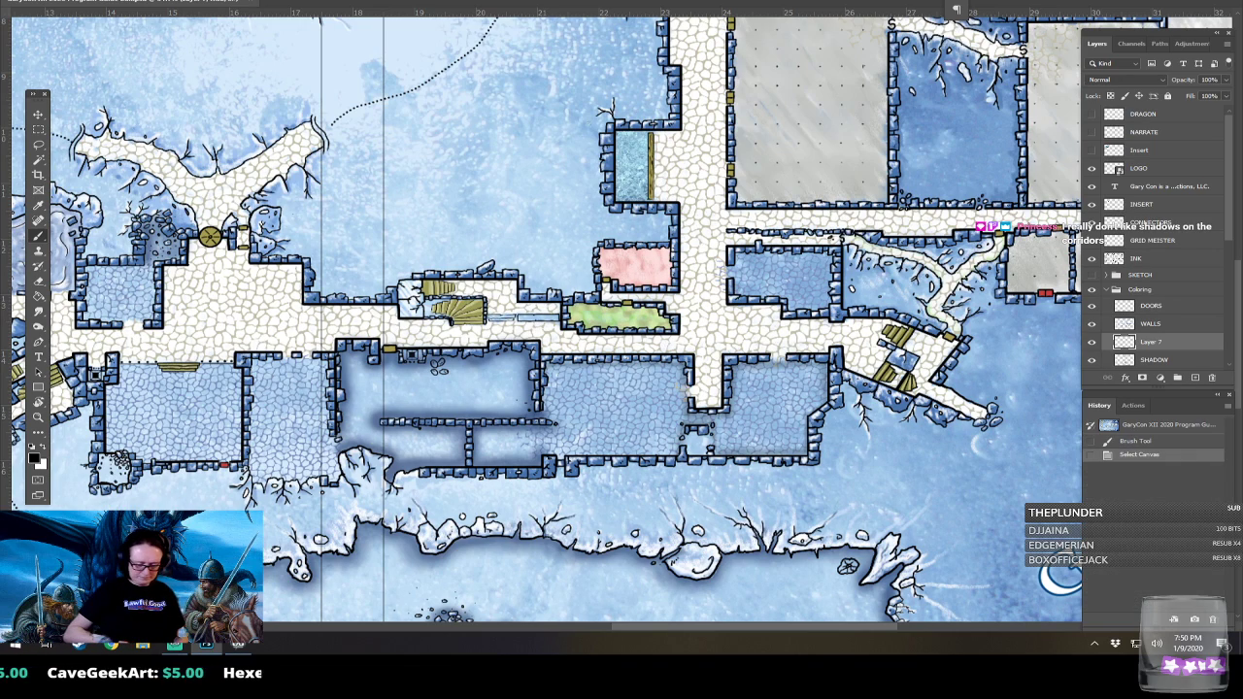
{"action": "key", "text": "Delete"}
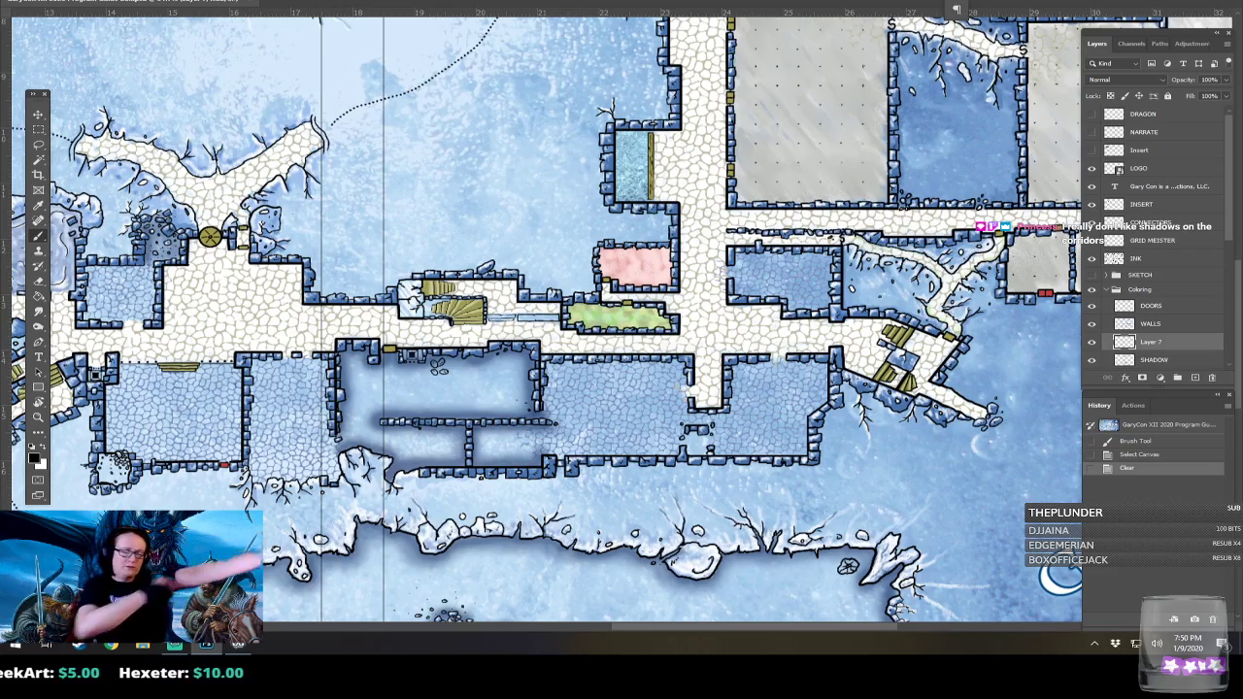
{"action": "scroll", "coordinate": [730, 582], "scroll_direction": "down", "scroll_amount": 3}
{"action": "scroll", "coordinate": [631, 602], "scroll_direction": "down", "scroll_amount": 2}
{"action": "scroll", "coordinate": [612, 602], "scroll_direction": "up", "scroll_amount": 3}
{"action": "scroll", "coordinate": [621, 318], "scroll_direction": "down", "scroll_amount": 4}
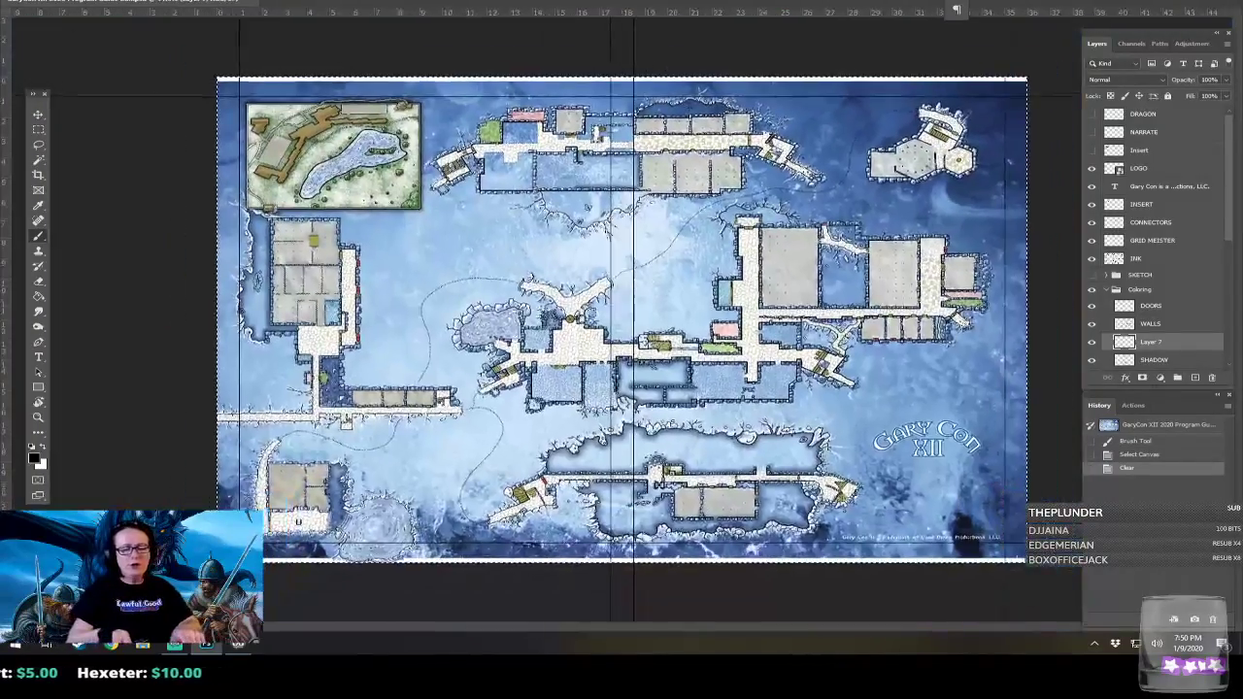
{"action": "scroll", "coordinate": [621, 318], "scroll_direction": "up", "scroll_amount": 2}
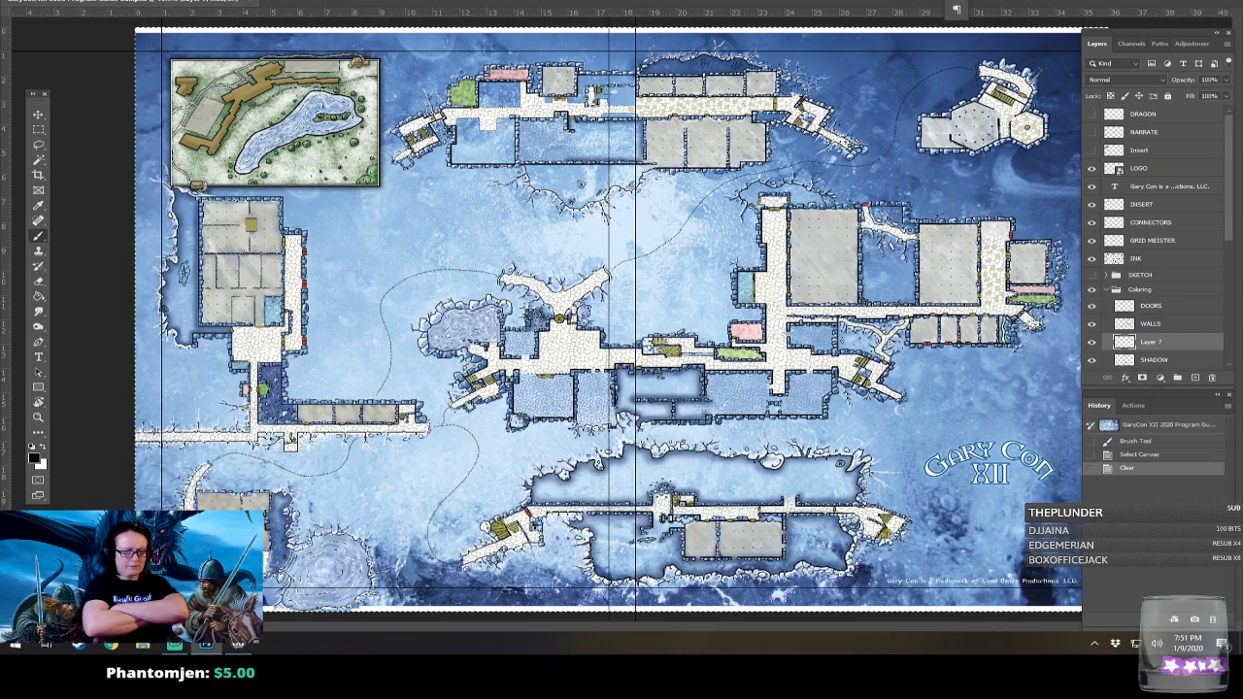
Move Layer 7 in the Coloring group so it sits below STAIRS and directly above FLAGSTONE.
{"action": "left_click_drag", "start_coordinate": [610, 364], "coordinate": [806, 364]}
{"action": "left_click_drag", "start_coordinate": [452, 543], "coordinate": [615, 29]}
{"action": "left_click_drag", "start_coordinate": [340, 614], "coordinate": [568, 413]}
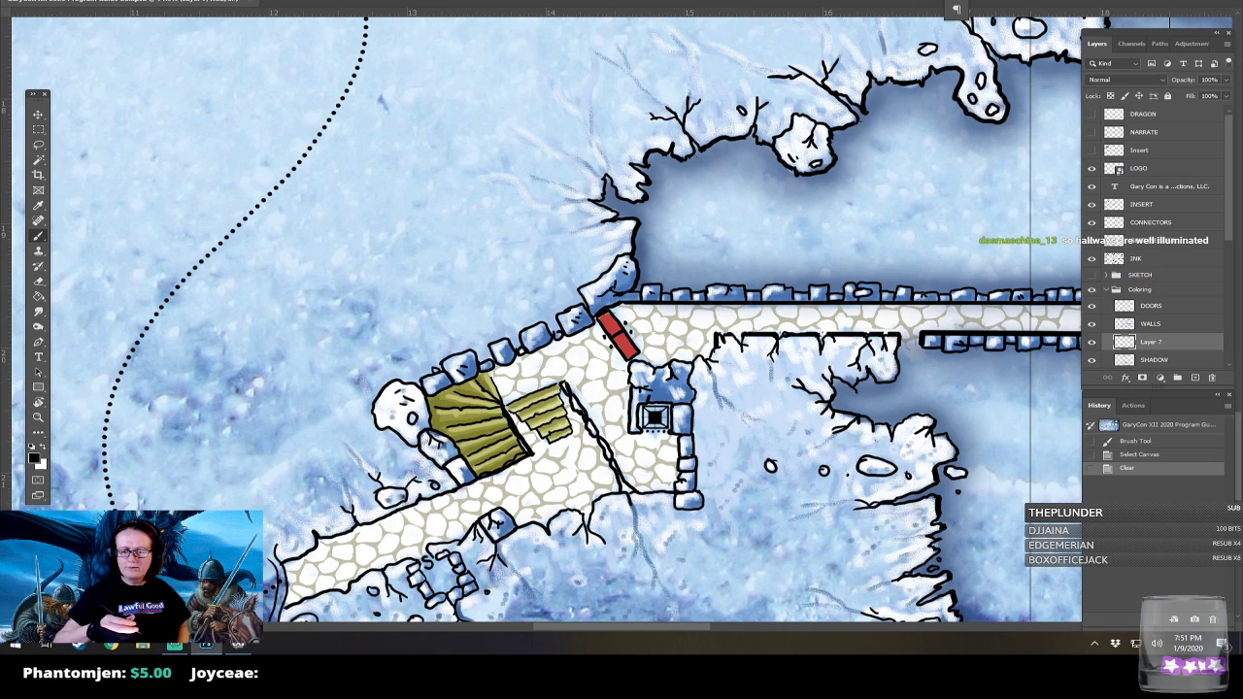
{"action": "left_click_drag", "start_coordinate": [1231, 232], "coordinate": [1224, 303]}
{"action": "left_click_drag", "start_coordinate": [1160, 195], "coordinate": [1180, 263]}
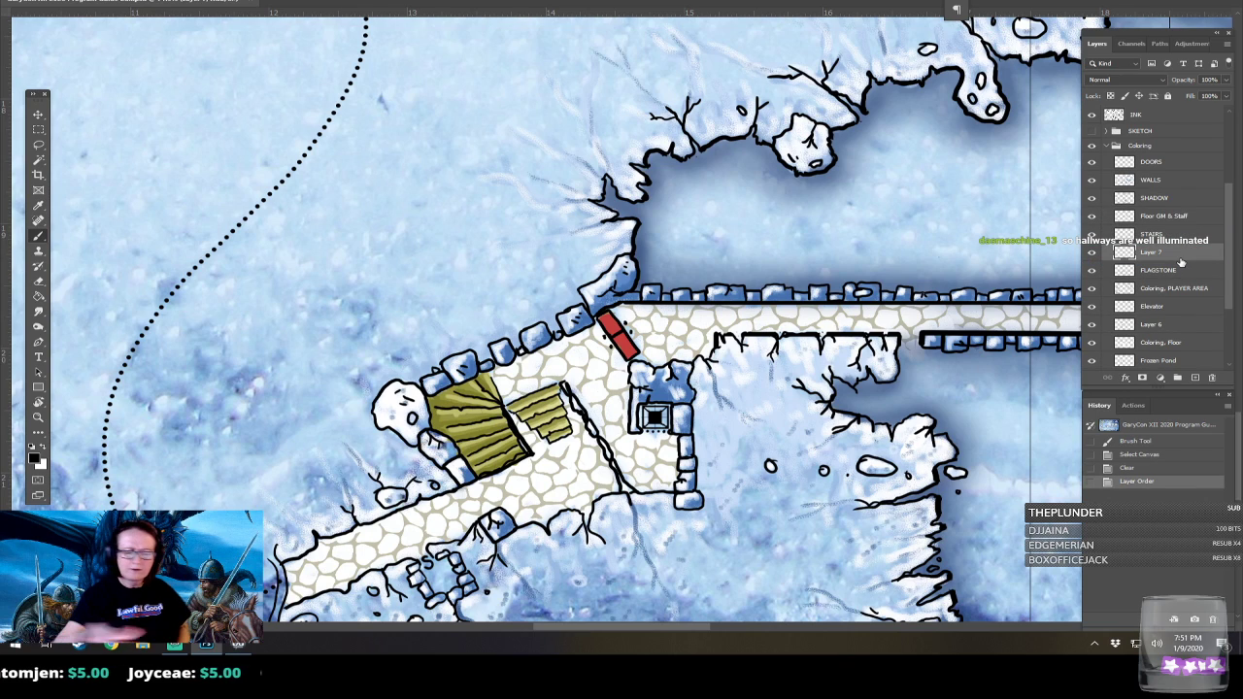
Reduce the brush size and paint soft black shadows beside the stairs near the red door at the southern level's western end.
{"action": "key", "text": "bracketleft"}
{"action": "key", "text": "bracketleft"}
{"action": "key", "text": "bracketleft"}
{"action": "key", "text": "bracketleft"}
{"action": "key", "text": "bracketleft"}
{"action": "key", "text": "bracketleft"}
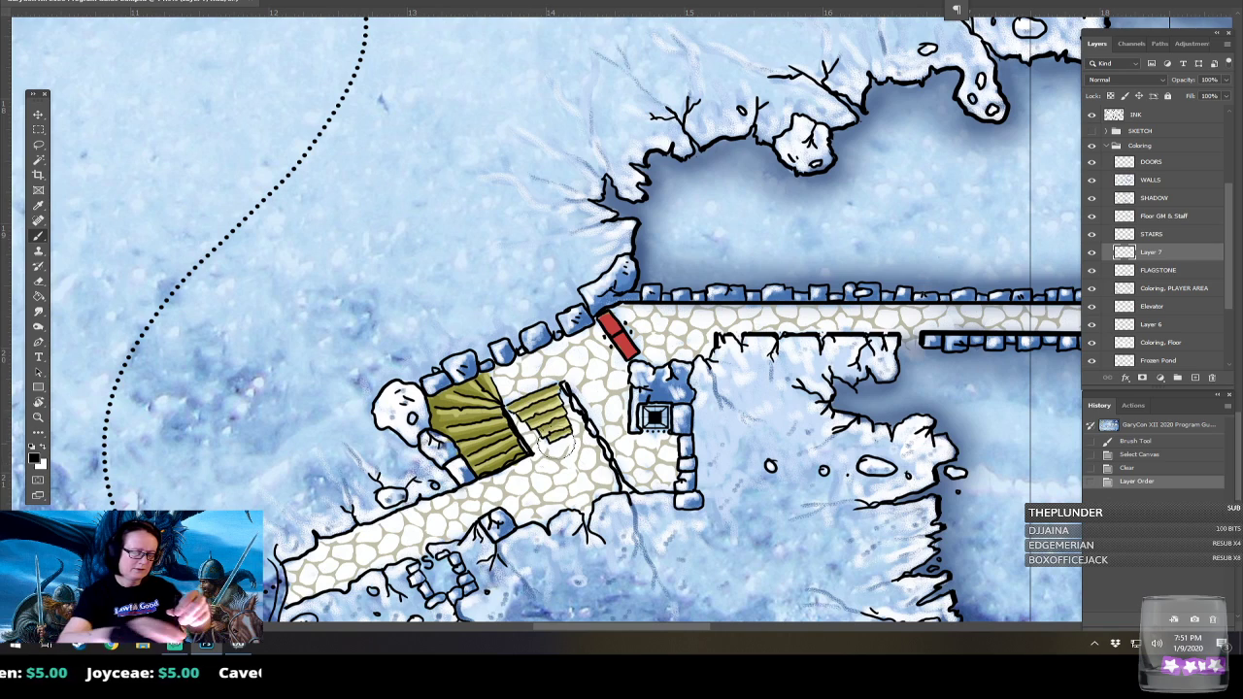
{"action": "mouse_move", "coordinate": [527, 432]}
{"action": "left_mouse_down"}
{"action": "mouse_move", "coordinate": [544, 449]}
{"action": "mouse_move", "coordinate": [539, 436]}
{"action": "left_mouse_up"}
{"action": "mouse_move", "coordinate": [566, 394]}
{"action": "left_mouse_down"}
{"action": "mouse_move", "coordinate": [574, 420]}
{"action": "mouse_move", "coordinate": [565, 393]}
{"action": "left_mouse_up"}
Paint soft black shadows around the small staircase in the middle of the southern level on Layer 7.
{"action": "scroll", "coordinate": [480, 616], "scroll_direction": "down", "scroll_amount": 5}
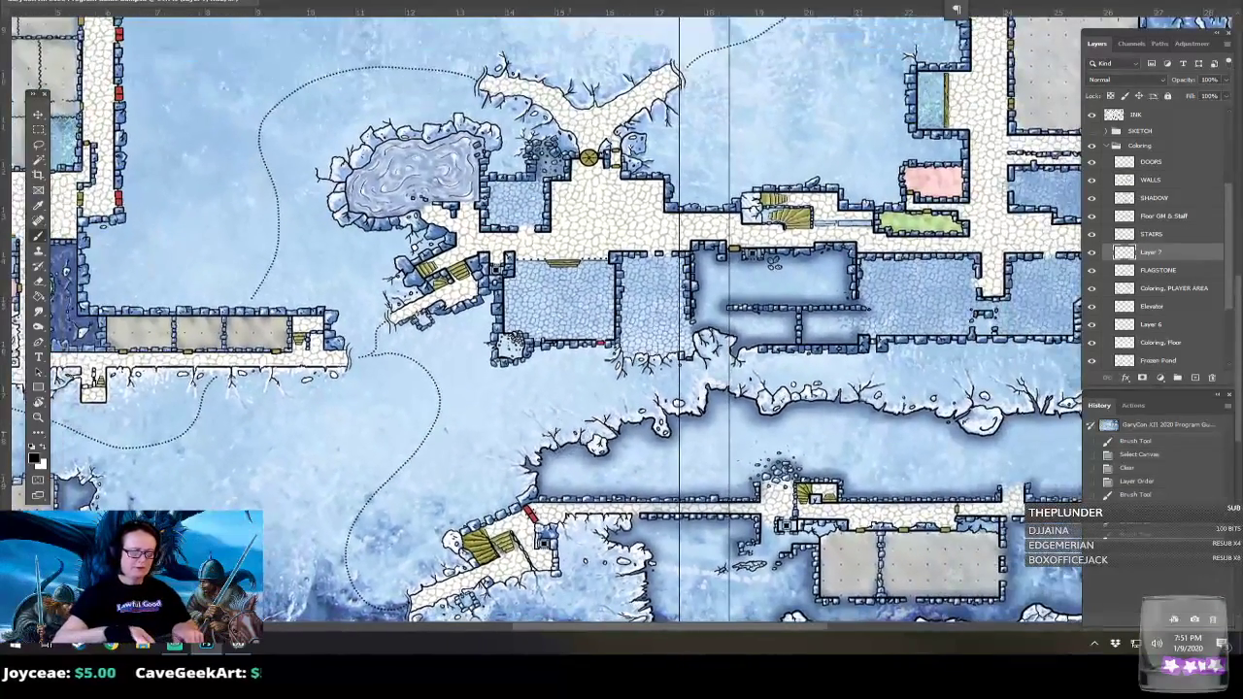
{"action": "left_click_drag", "start_coordinate": [569, 467], "coordinate": [548, 313]}
{"action": "left_click_drag", "start_coordinate": [609, 350], "coordinate": [507, 372]}
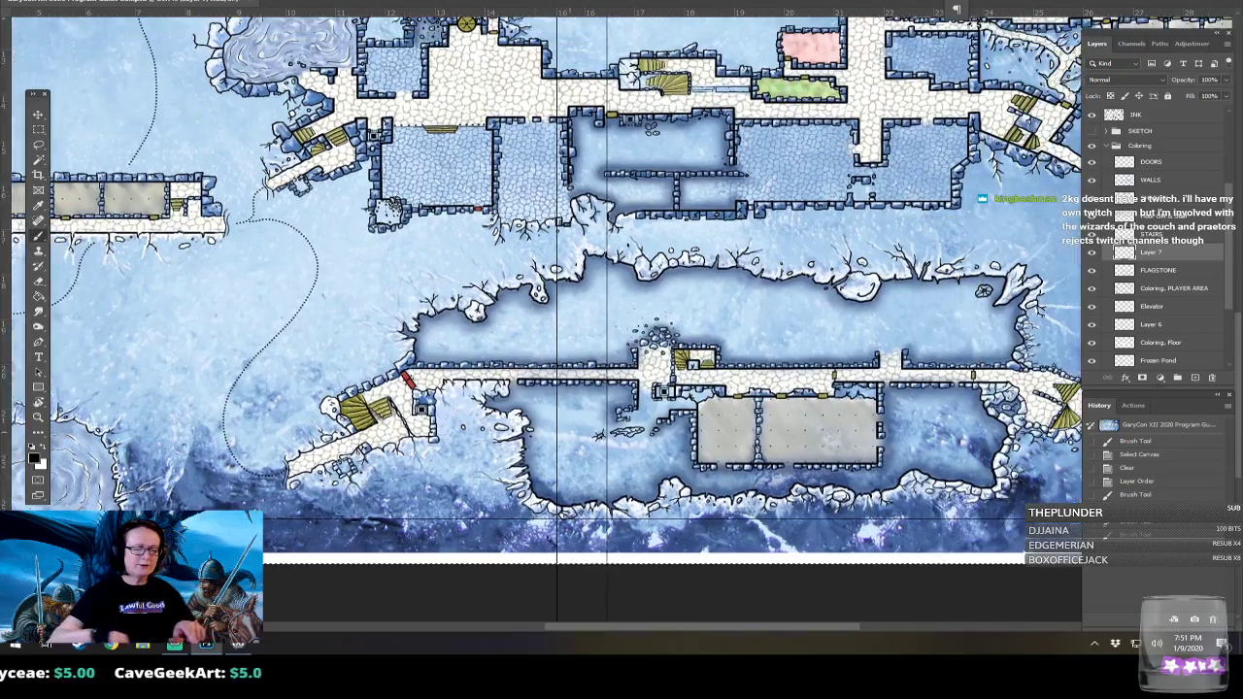
{"action": "scroll", "coordinate": [507, 372], "scroll_direction": "down", "scroll_amount": 2}
{"action": "scroll", "coordinate": [486, 582], "scroll_direction": "down", "scroll_amount": 1}
{"action": "scroll", "coordinate": [680, 484], "scroll_direction": "up", "scroll_amount": 6}
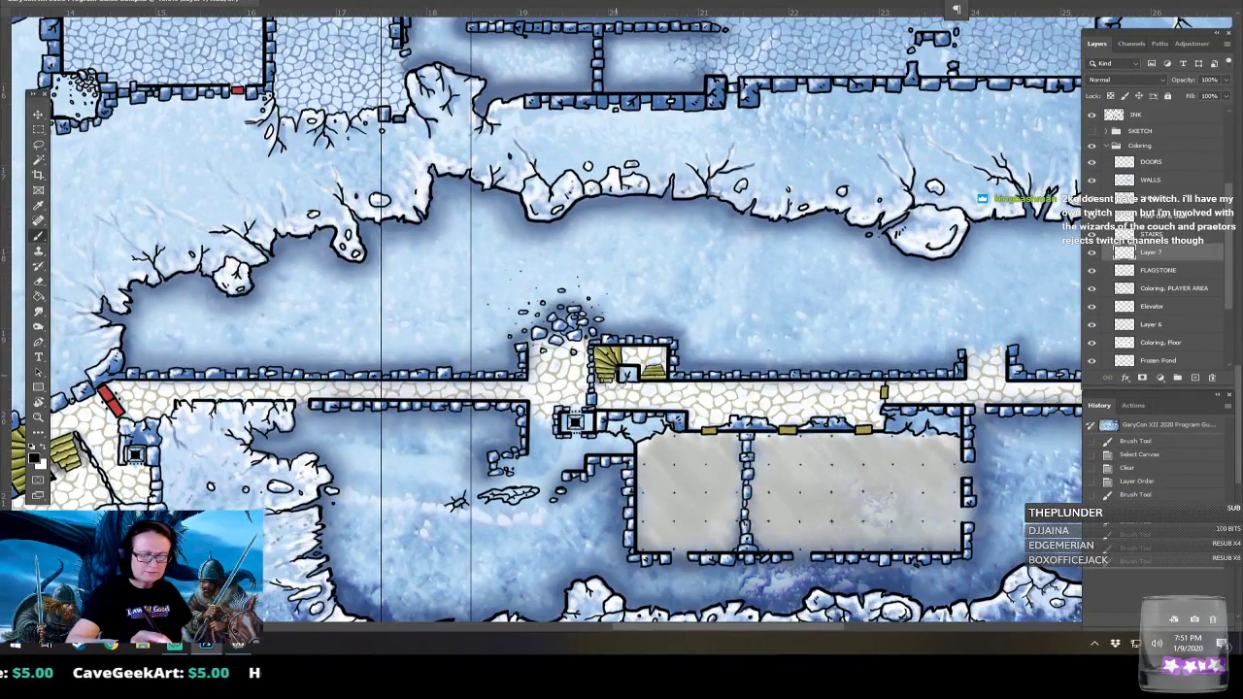
{"action": "left_click", "coordinate": [616, 374]}
{"action": "left_click", "coordinate": [630, 369]}
{"action": "left_click", "coordinate": [642, 371]}
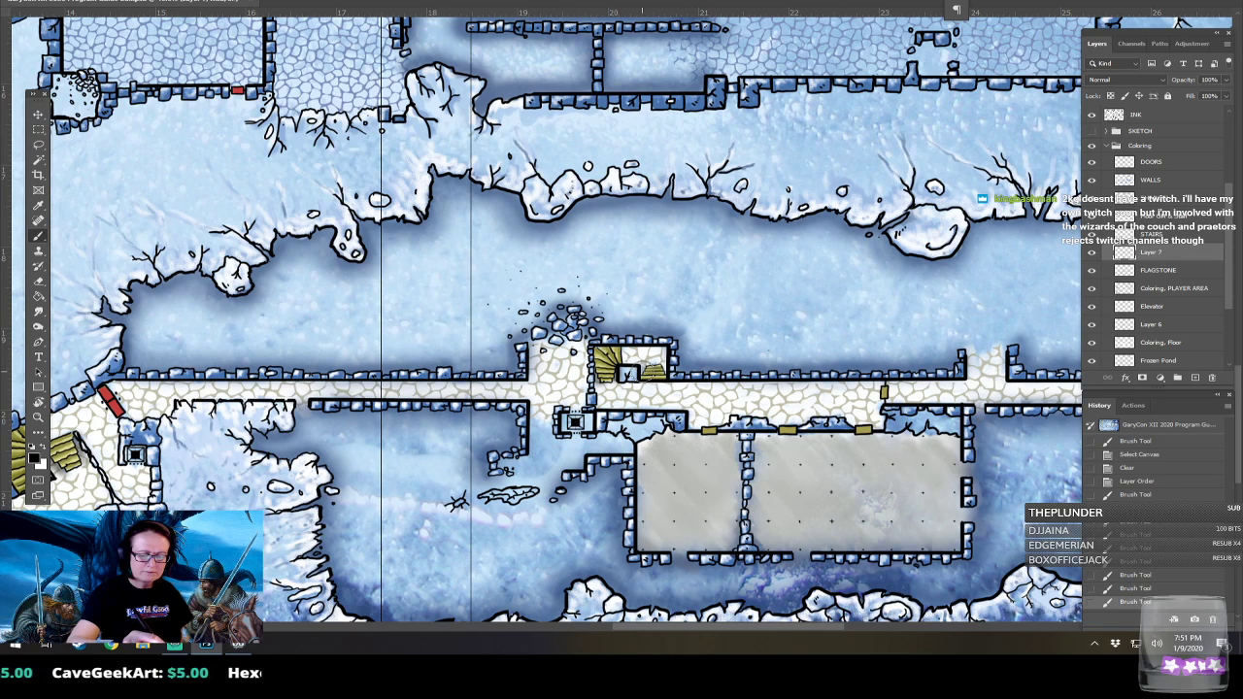
{"action": "left_click", "coordinate": [642, 372]}
{"action": "left_click", "coordinate": [666, 371]}
{"action": "left_click", "coordinate": [666, 371]}
Paint soft black shadows along the fan-shaped stairs at the southern level's eastern end.
{"action": "left_click_drag", "start_coordinate": [691, 392], "coordinate": [438, 441]}
{"action": "mouse_move", "coordinate": [1042, 468]}
{"action": "left_mouse_down"}
{"action": "mouse_move", "coordinate": [680, 387]}
{"action": "mouse_move", "coordinate": [692, 405]}
{"action": "left_mouse_up"}
{"action": "left_click_drag", "start_coordinate": [687, 398], "coordinate": [701, 379]}
{"action": "left_click_drag", "start_coordinate": [700, 379], "coordinate": [721, 383]}
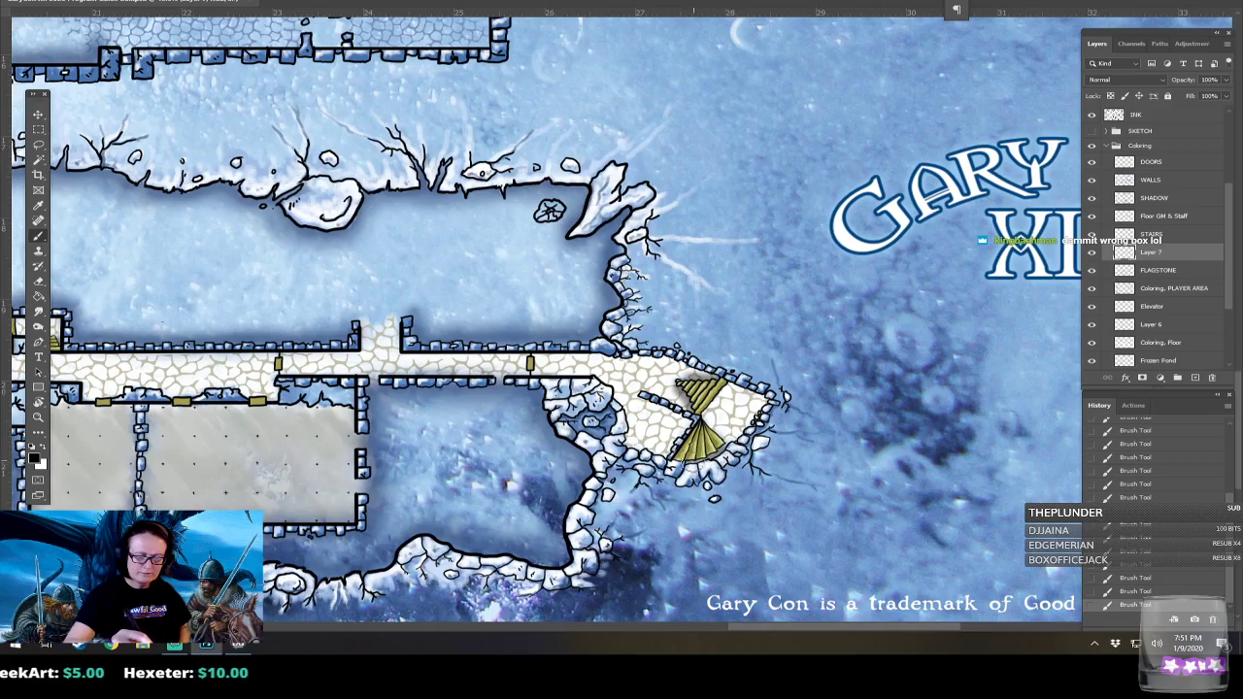
Examine the stairs from the central level's eastern end up to the northeastern hexagonal tower for shadow placement.
{"action": "scroll", "coordinate": [718, 408], "scroll_direction": "up", "scroll_amount": 6}
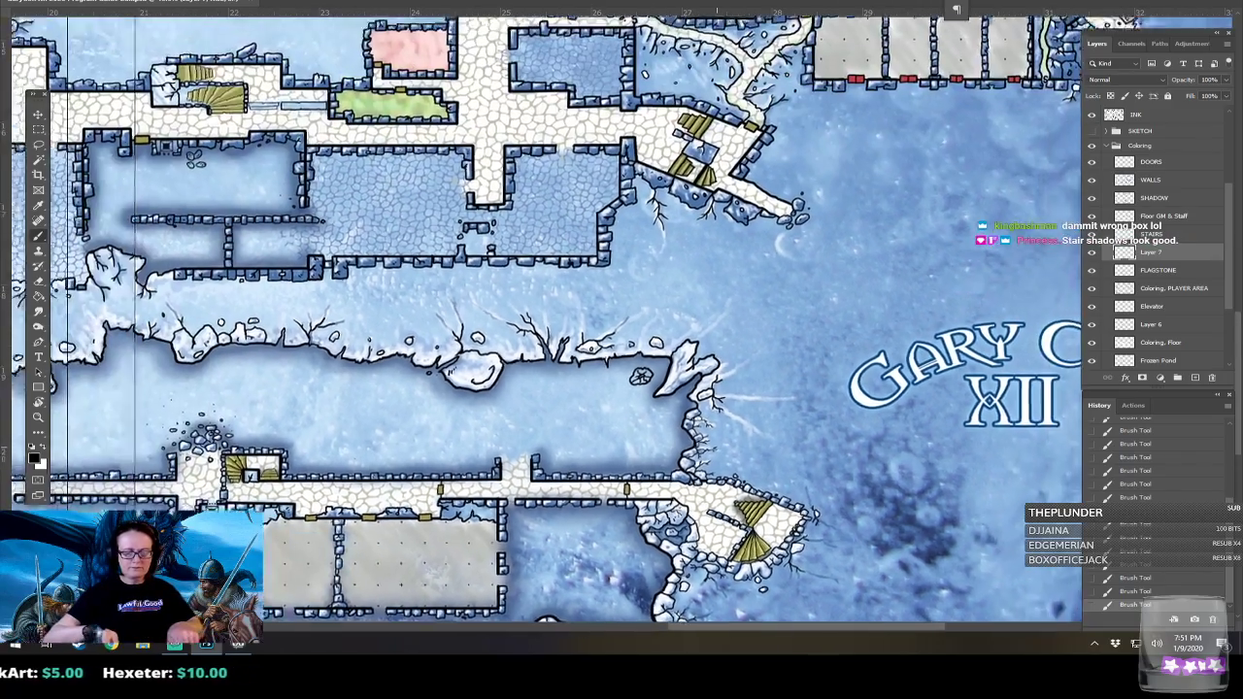
{"action": "scroll", "coordinate": [716, 408], "scroll_direction": "up", "scroll_amount": 4}
{"action": "scroll", "coordinate": [717, 408], "scroll_direction": "up", "scroll_amount": 3}
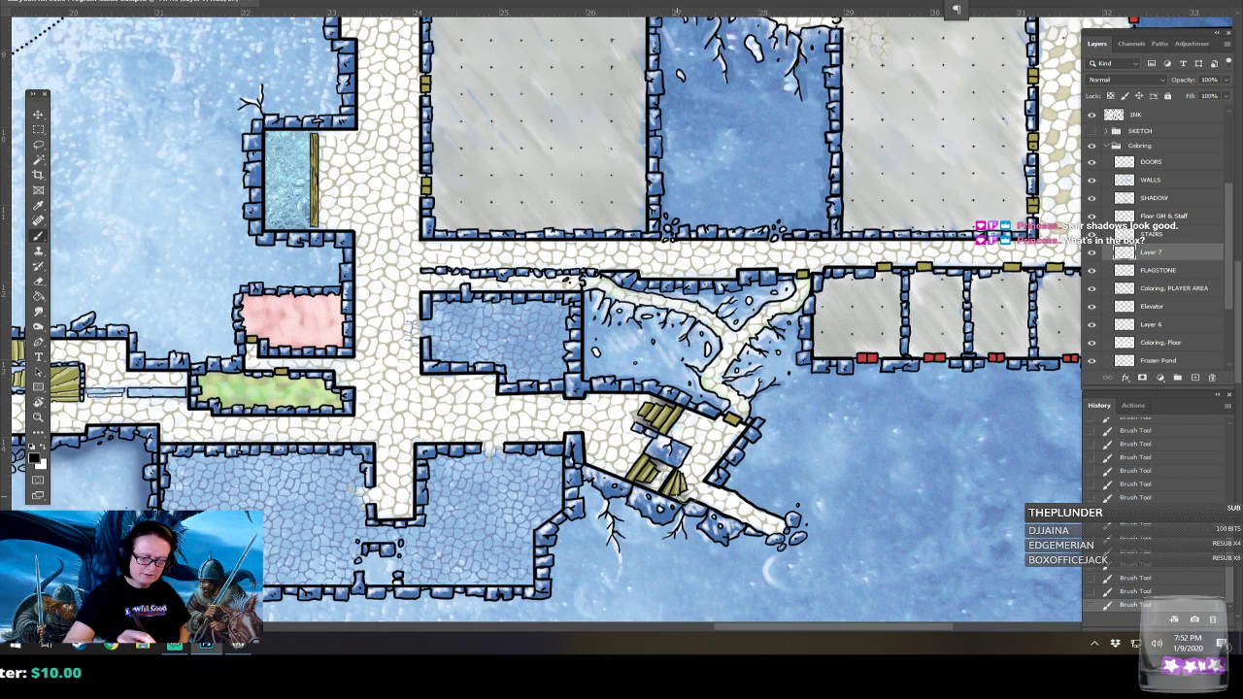
{"action": "scroll", "coordinate": [672, 490], "scroll_direction": "up", "scroll_amount": 3}
{"action": "scroll", "coordinate": [670, 490], "scroll_direction": "right", "scroll_amount": 2}
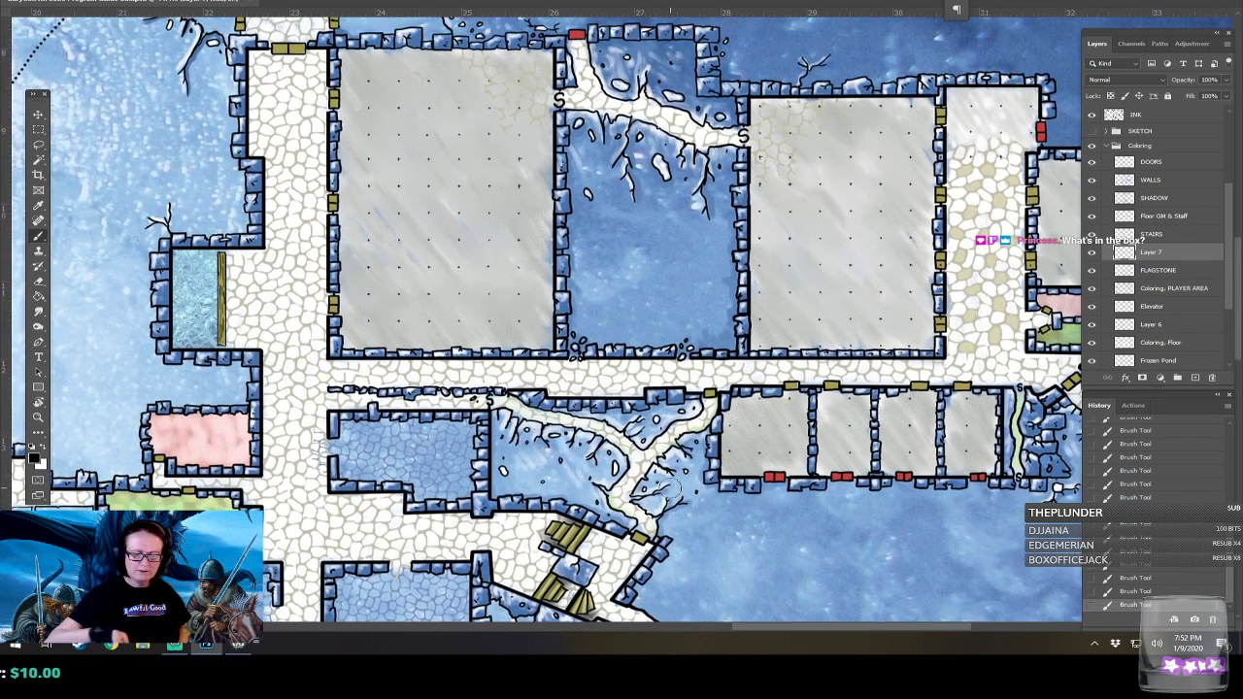
{"action": "scroll", "coordinate": [669, 489], "scroll_direction": "up", "scroll_amount": 2}
{"action": "scroll", "coordinate": [669, 488], "scroll_direction": "right", "scroll_amount": 5}
{"action": "scroll", "coordinate": [667, 489], "scroll_direction": "up", "scroll_amount": 3}
{"action": "scroll", "coordinate": [667, 489], "scroll_direction": "left", "scroll_amount": 9}
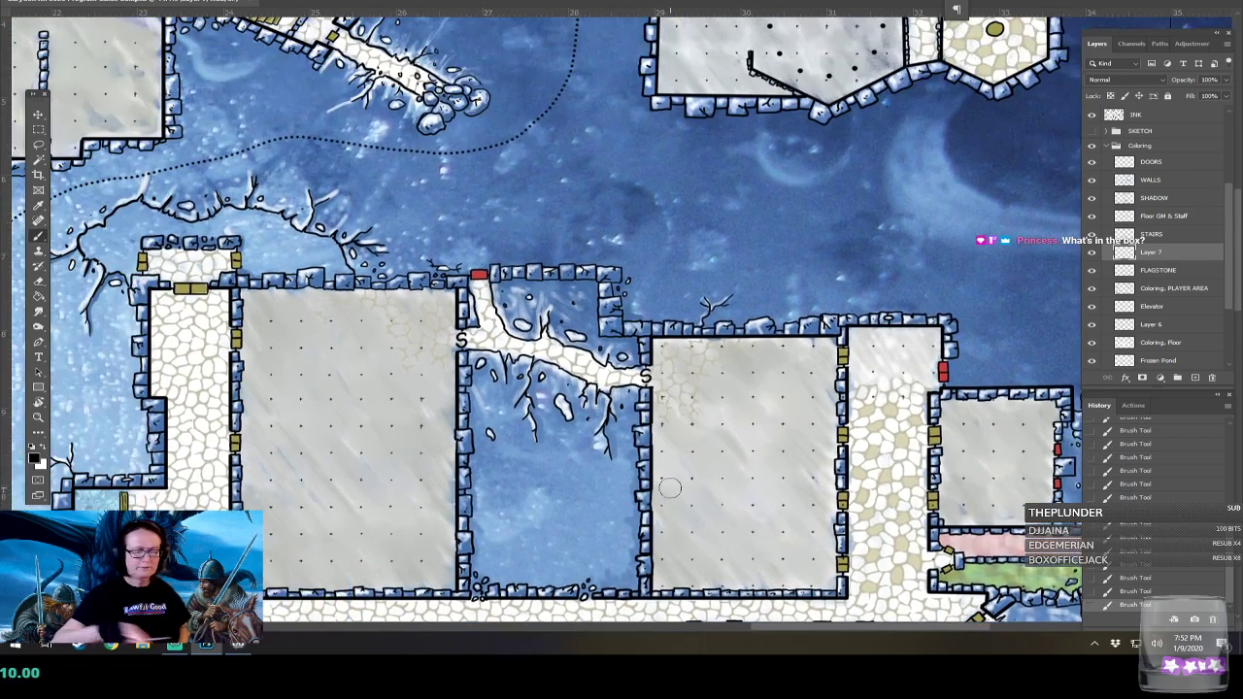
{"action": "scroll", "coordinate": [667, 489], "scroll_direction": "up", "scroll_amount": 8}
{"action": "scroll", "coordinate": [667, 489], "scroll_direction": "right", "scroll_amount": 9}
{"action": "scroll", "coordinate": [668, 489], "scroll_direction": "up", "scroll_amount": 1}
{"action": "scroll", "coordinate": [667, 489], "scroll_direction": "right", "scroll_amount": 3}
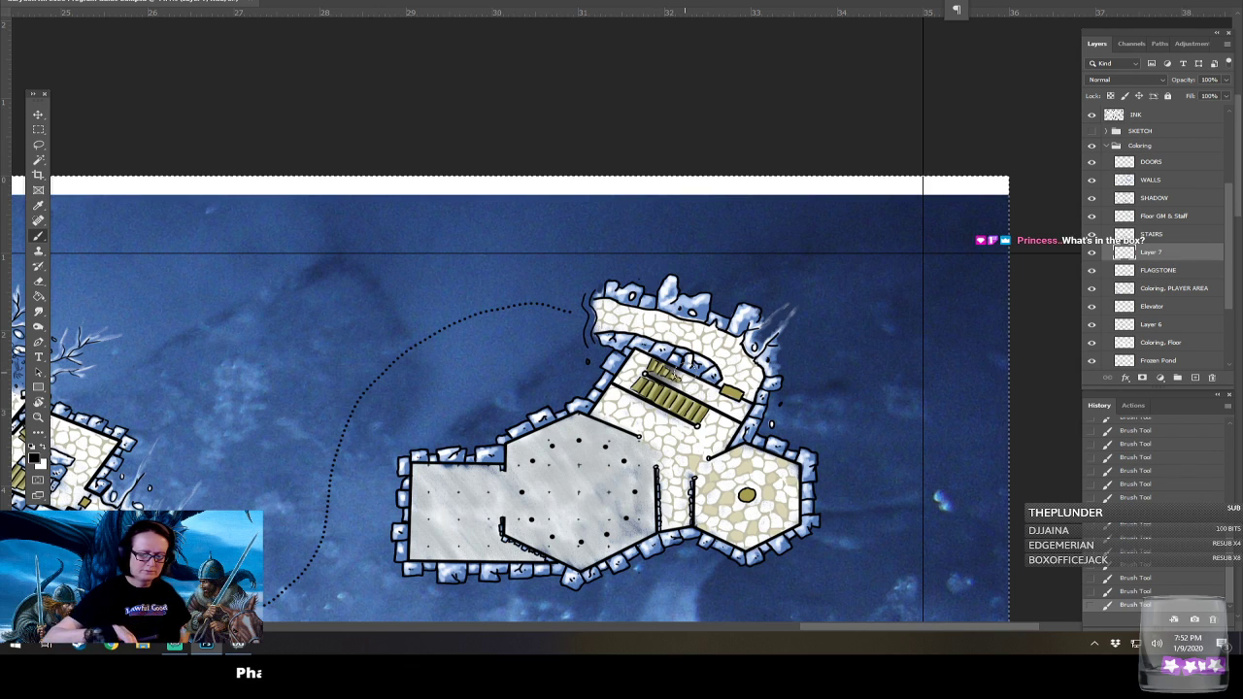
{"action": "scroll", "coordinate": [675, 373], "scroll_direction": "down", "scroll_amount": 1}
{"action": "scroll", "coordinate": [675, 374], "scroll_direction": "left", "scroll_amount": 3}
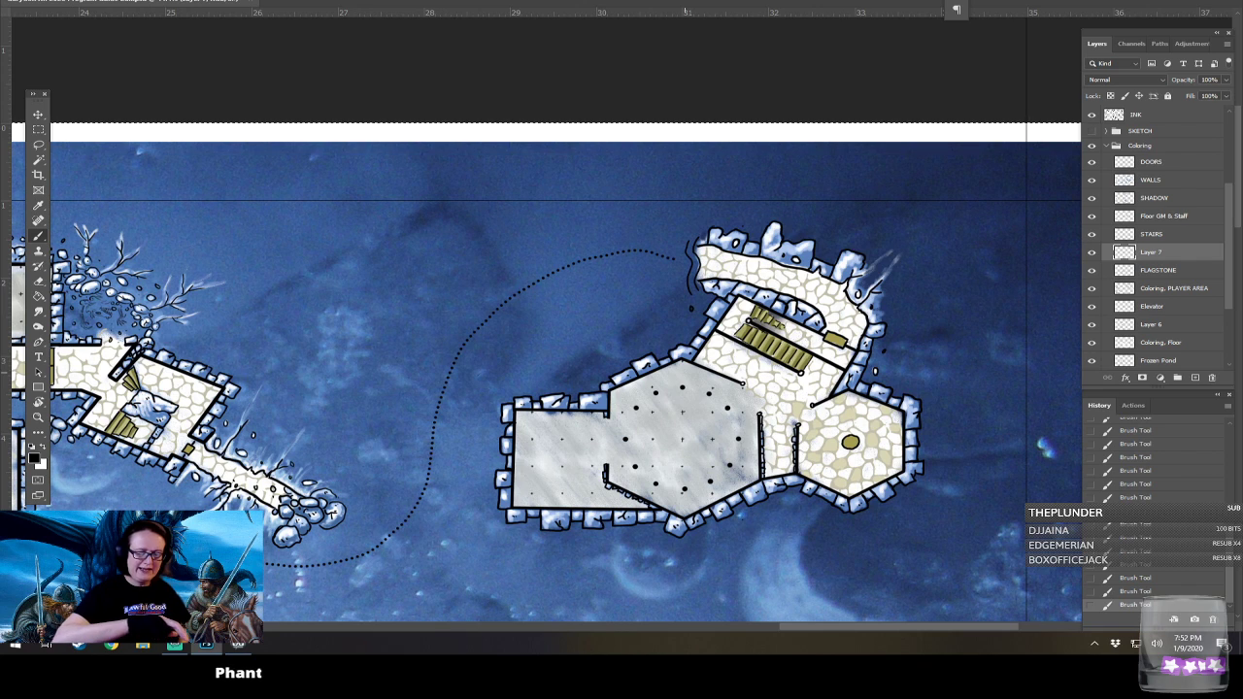
Examine the stairs across the northern level, the western rooms and the central level's western end for shadow placement.
{"action": "scroll", "coordinate": [675, 374], "scroll_direction": "left", "scroll_amount": 10}
{"action": "scroll", "coordinate": [675, 374], "scroll_direction": "down", "scroll_amount": 1}
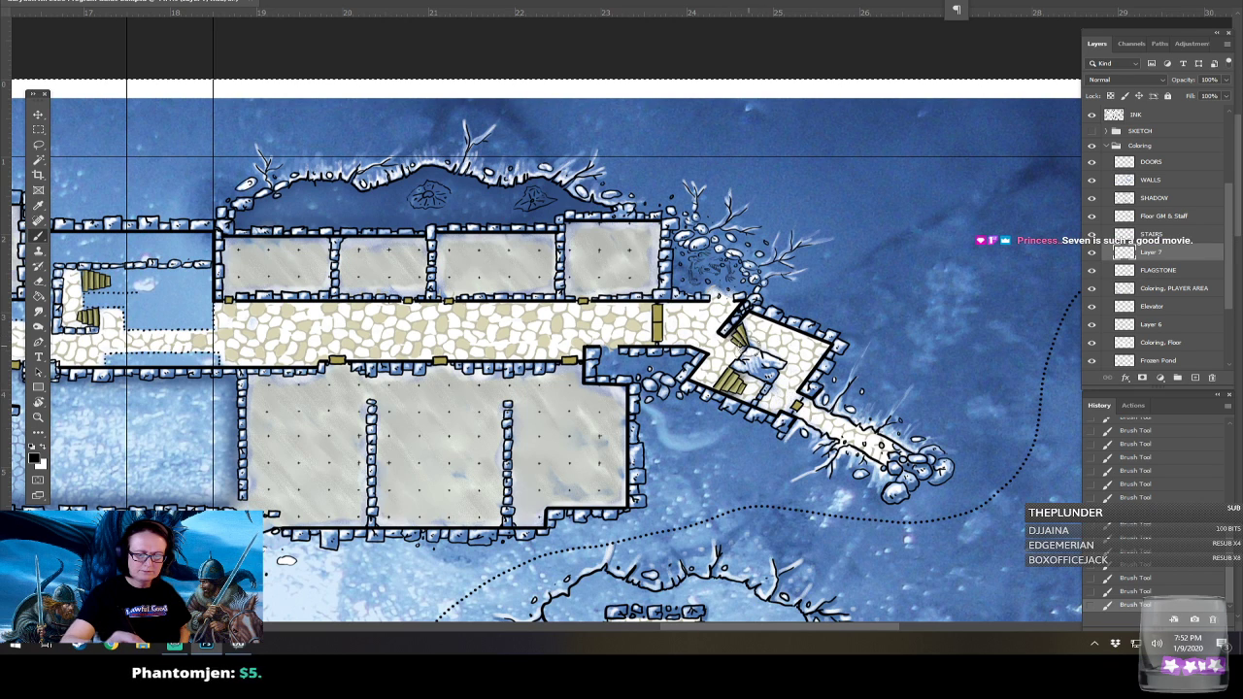
{"action": "left_click_drag", "start_coordinate": [457, 392], "coordinate": [727, 525]}
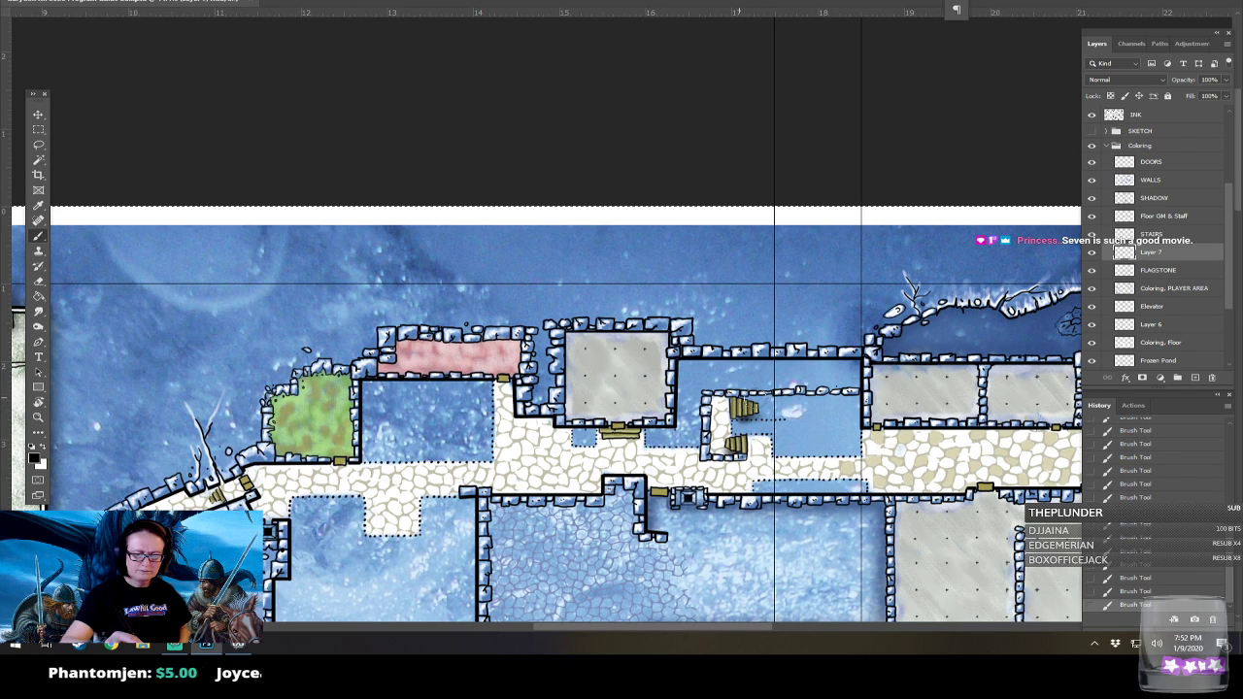
{"action": "scroll", "coordinate": [766, 401], "scroll_direction": "left", "scroll_amount": 5}
{"action": "scroll", "coordinate": [766, 401], "scroll_direction": "down", "scroll_amount": 3}
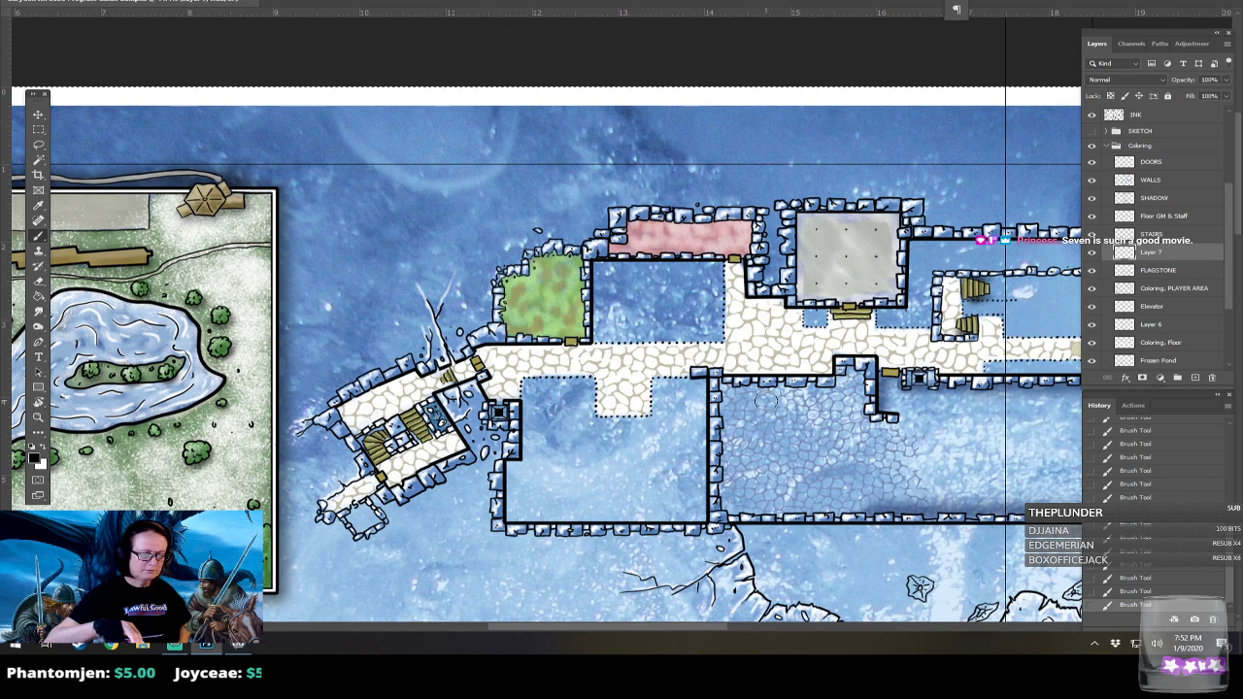
{"action": "scroll", "coordinate": [766, 401], "scroll_direction": "left", "scroll_amount": 3}
{"action": "scroll", "coordinate": [767, 401], "scroll_direction": "up", "scroll_amount": 1}
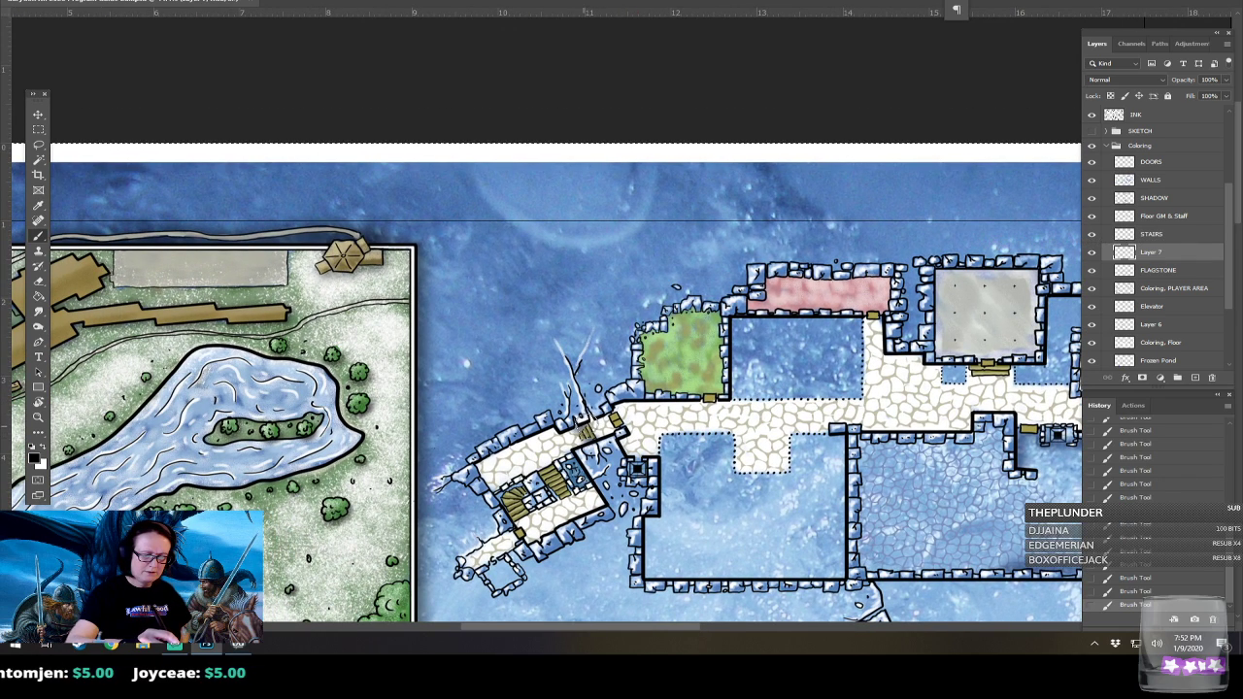
{"action": "scroll", "coordinate": [1058, 588], "scroll_direction": "down", "scroll_amount": 1}
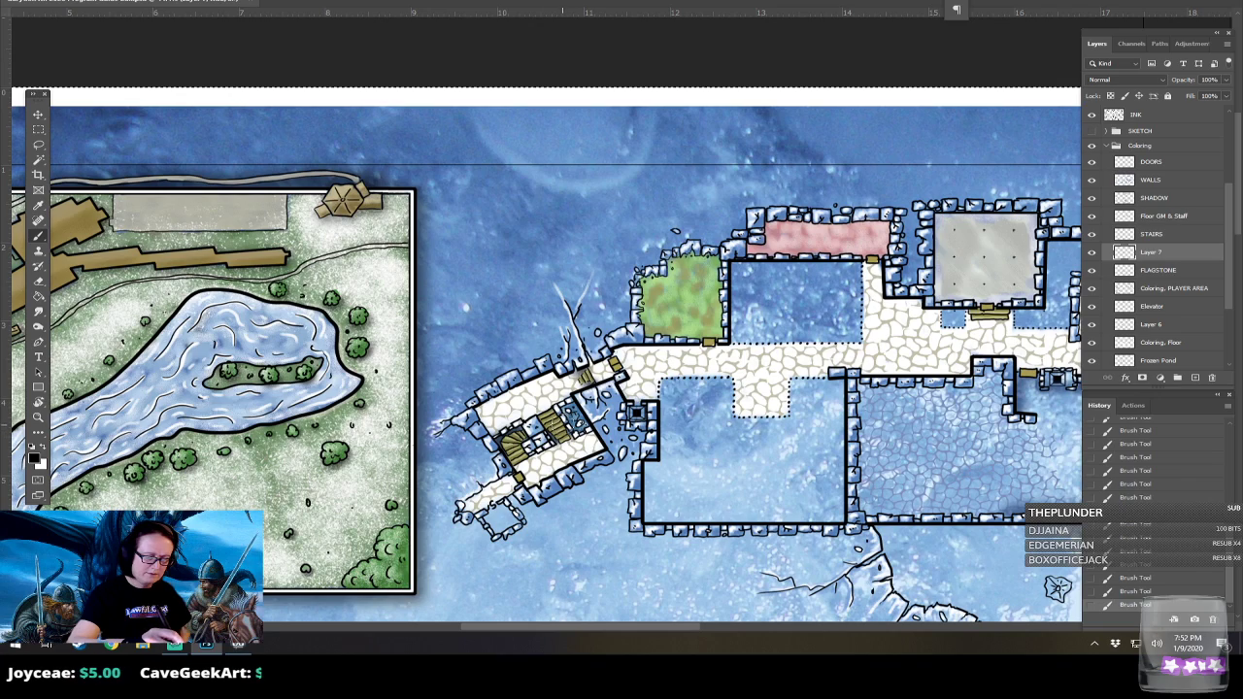
{"action": "scroll", "coordinate": [574, 439], "scroll_direction": "down", "scroll_amount": 3}
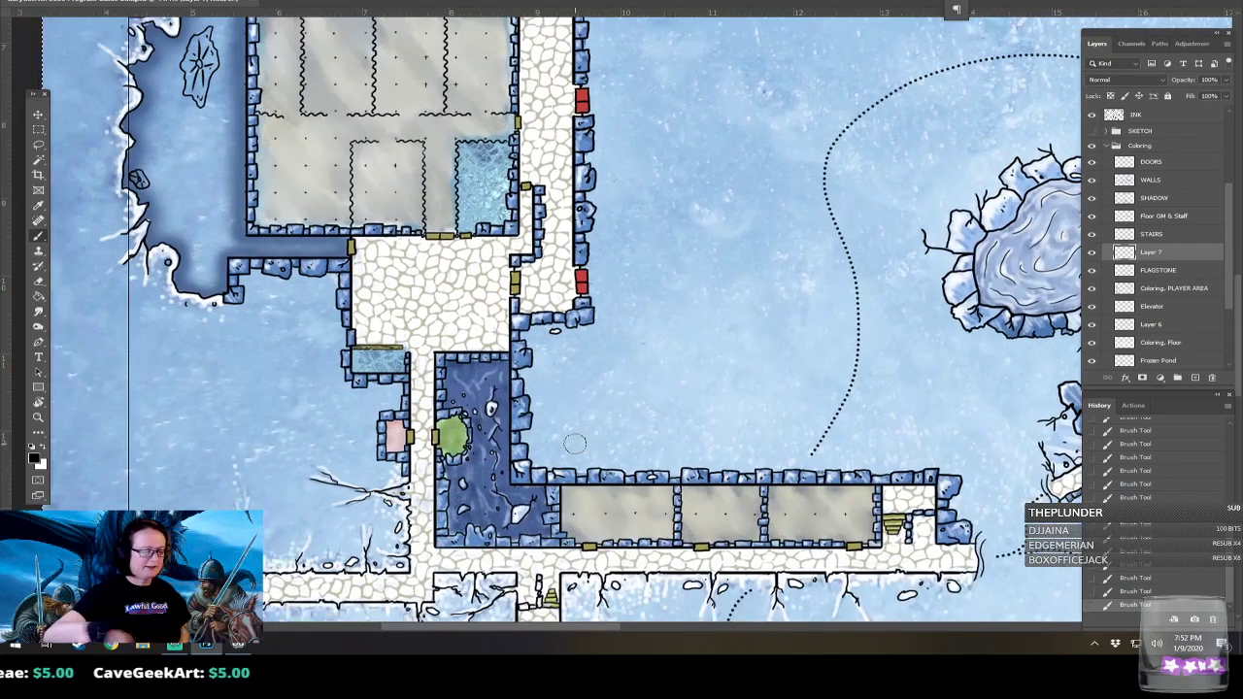
{"action": "scroll", "coordinate": [574, 443], "scroll_direction": "down", "scroll_amount": 3}
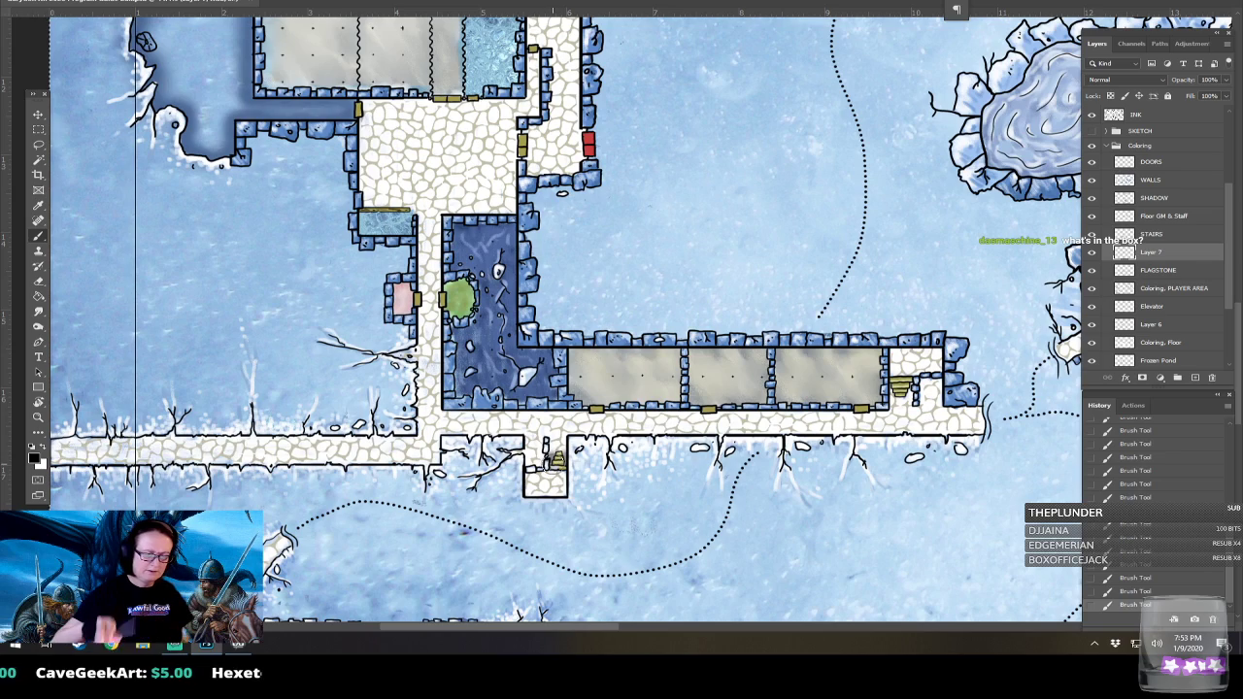
{"action": "scroll", "coordinate": [552, 464], "scroll_direction": "right", "scroll_amount": 4}
{"action": "scroll", "coordinate": [553, 464], "scroll_direction": "right", "scroll_amount": 10}
{"action": "scroll", "coordinate": [552, 464], "scroll_direction": "up", "scroll_amount": 3}
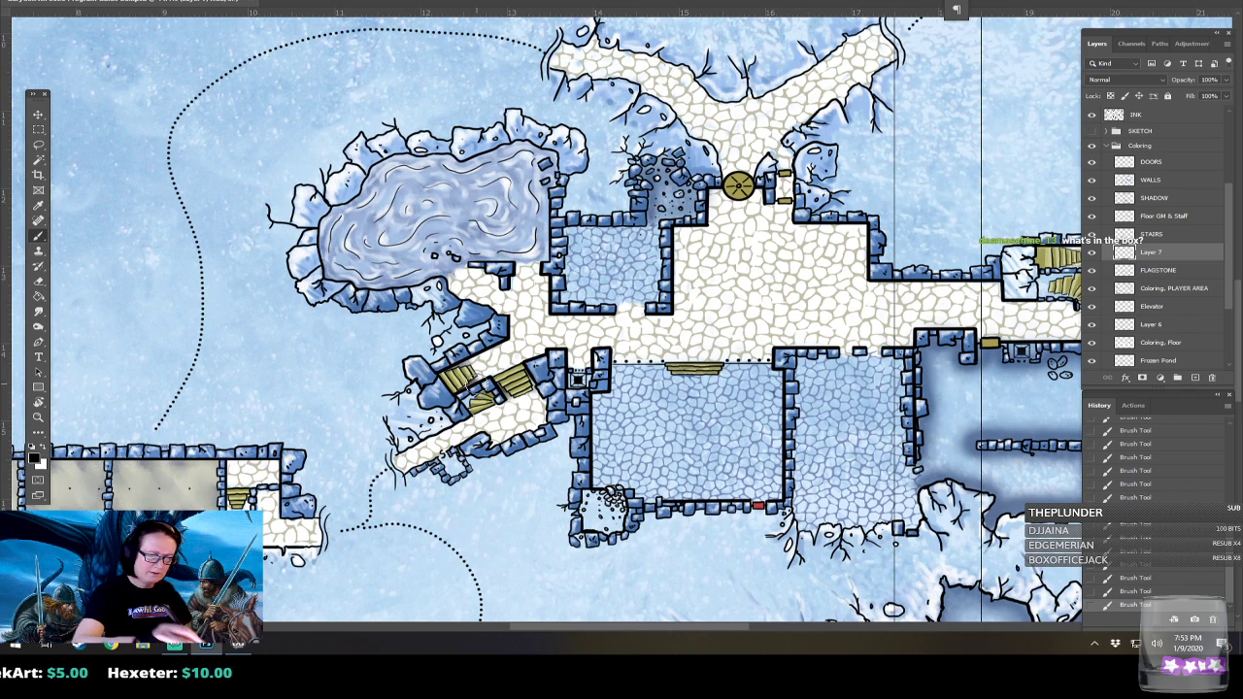
Erase the stray shadow along the dotted northern edge of the large flagstone room in the central level on Layer 7.
{"action": "left_click_drag", "start_coordinate": [663, 368], "coordinate": [407, 350]}
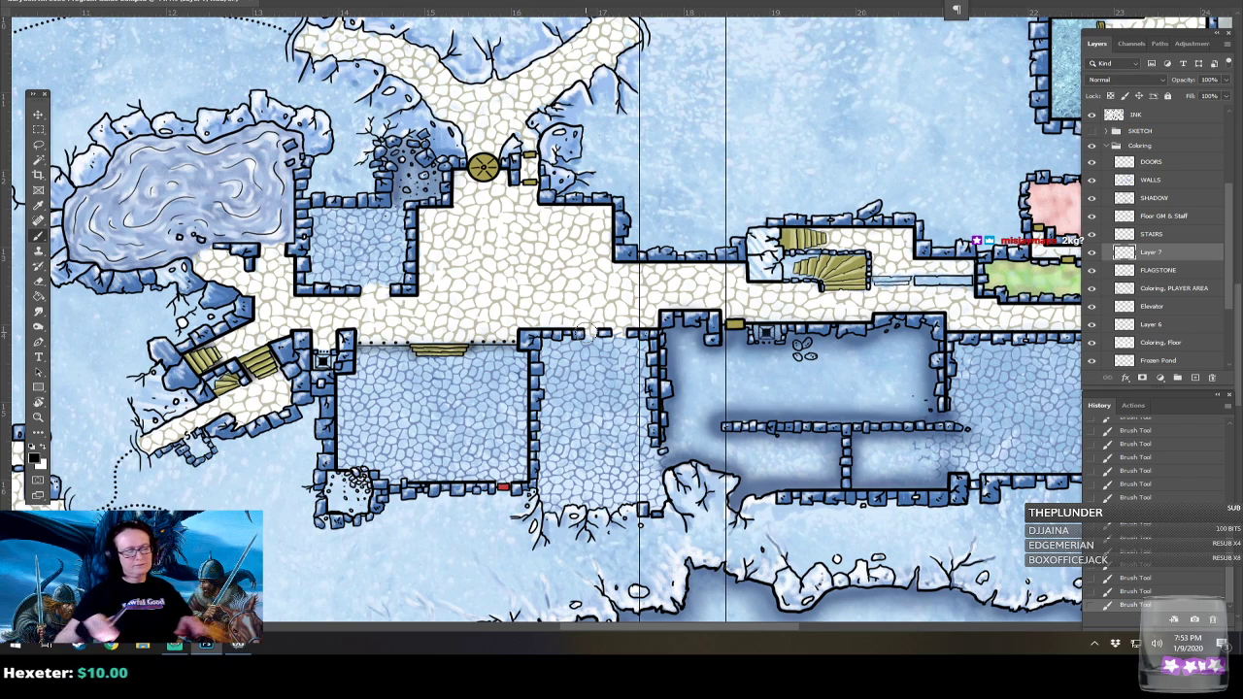
{"action": "left_click", "coordinate": [377, 333]}
{"action": "left_click", "coordinate": [353, 340]}
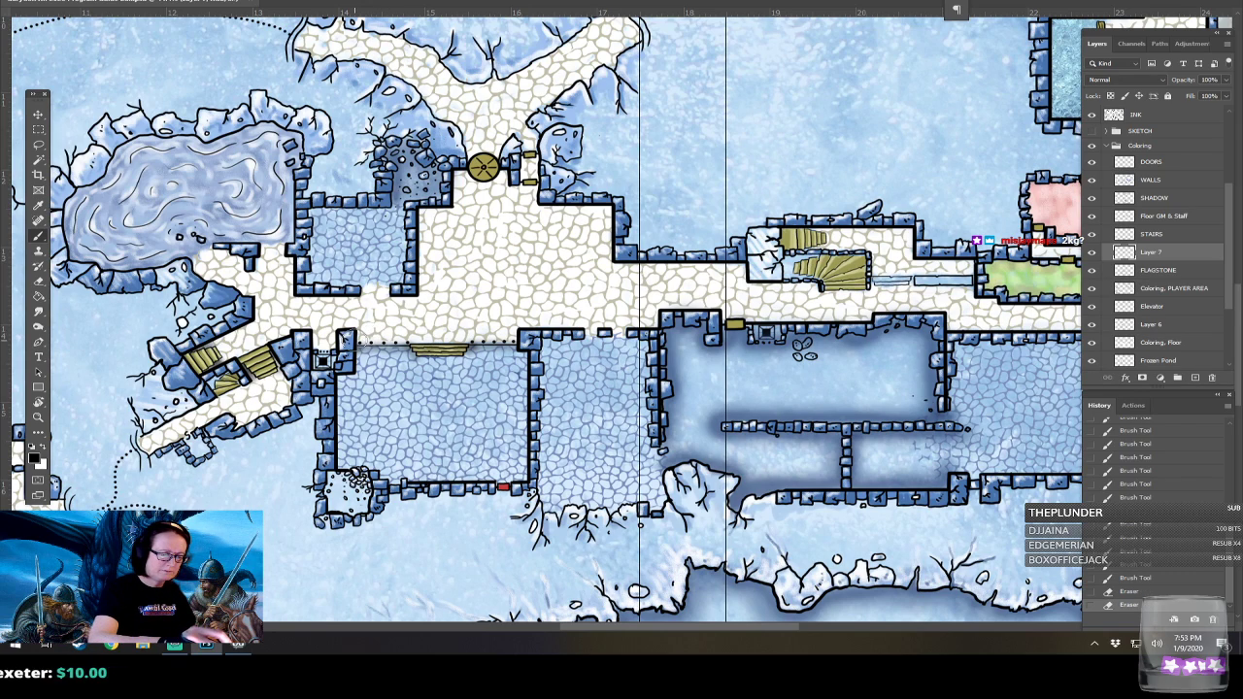
{"action": "left_click", "coordinate": [541, 342], "text": "shift"}
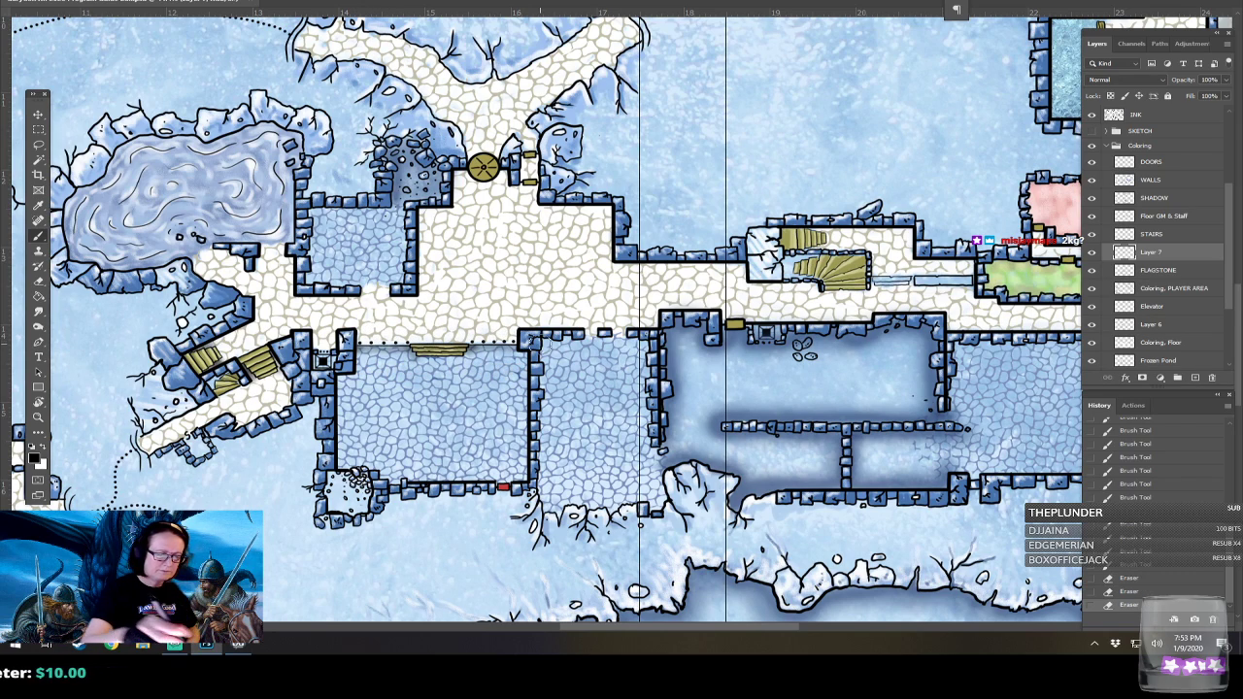
Paint soft black shadows beside the rubble-filled southwestern corner and the curved middle stairs of the central level on Layer 7.
{"action": "key", "text": "ctrl+minus"}
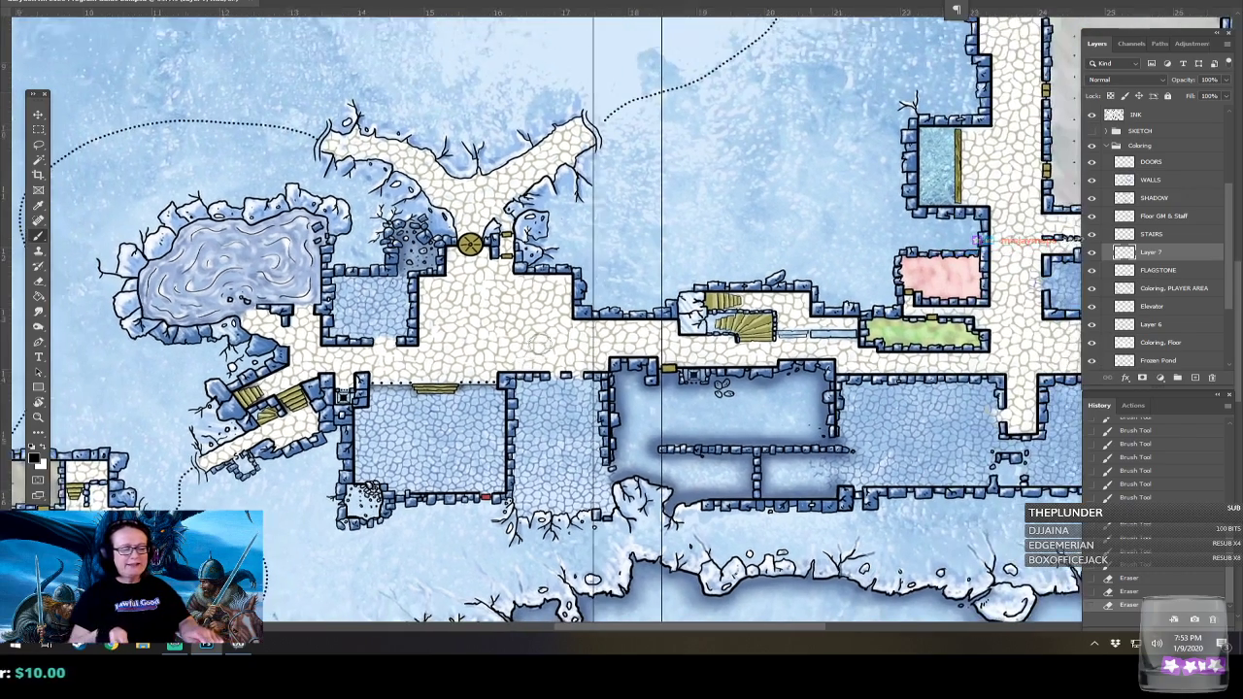
{"action": "left_click_drag", "start_coordinate": [540, 343], "coordinate": [409, 293]}
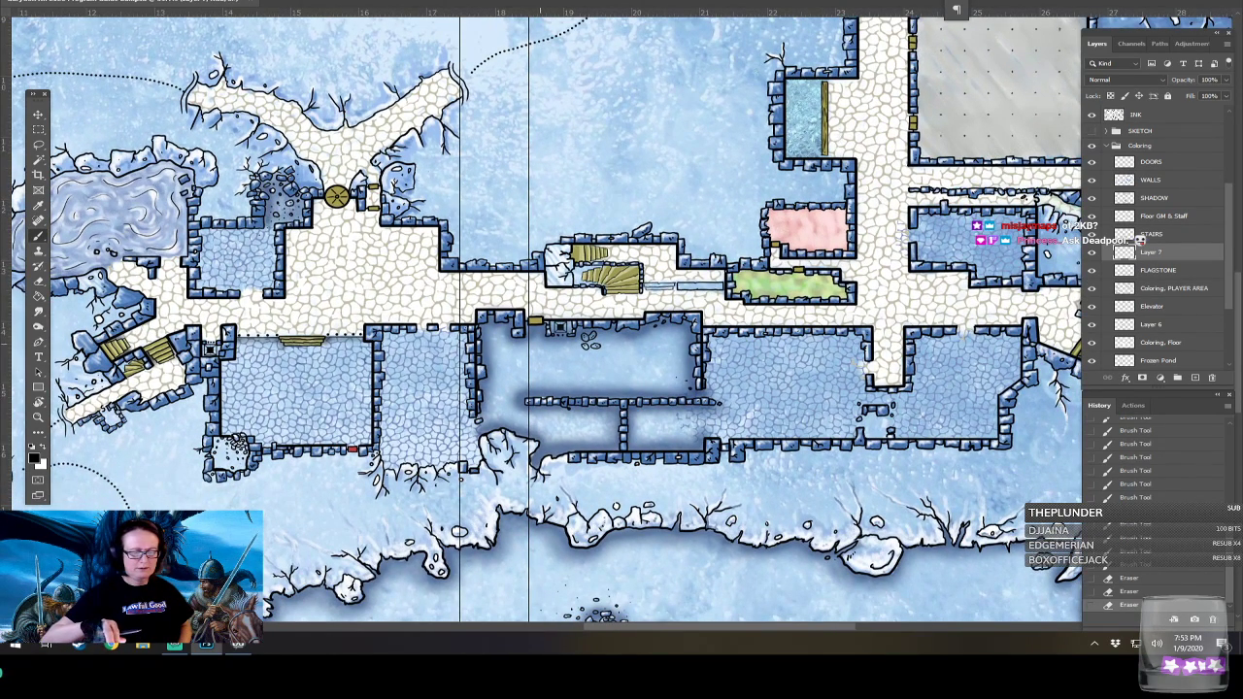
{"action": "mouse_move", "coordinate": [217, 469]}
{"action": "left_mouse_down"}
{"action": "mouse_move", "coordinate": [224, 440]}
{"action": "mouse_move", "coordinate": [243, 455]}
{"action": "mouse_move", "coordinate": [216, 474]}
{"action": "left_mouse_up"}
{"action": "left_click_drag", "start_coordinate": [291, 456], "coordinate": [212, 476]}
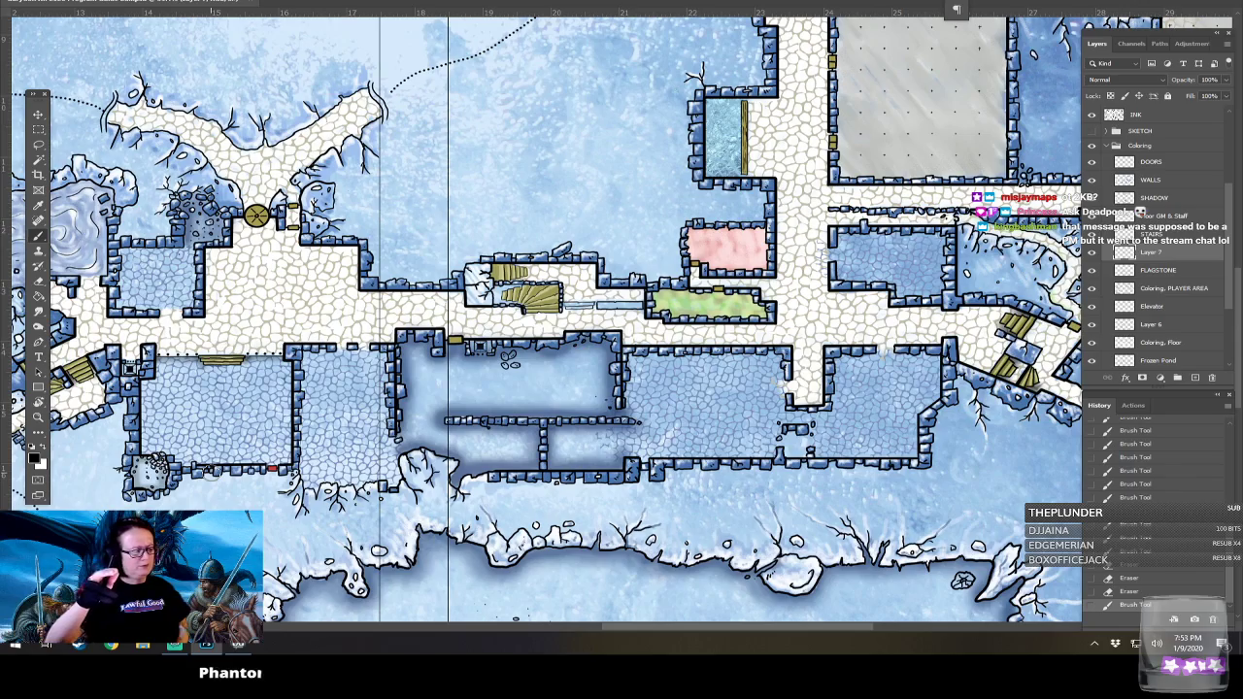
{"action": "left_click_drag", "start_coordinate": [470, 413], "coordinate": [483, 507]}
{"action": "left_click_drag", "start_coordinate": [503, 415], "coordinate": [528, 421]}
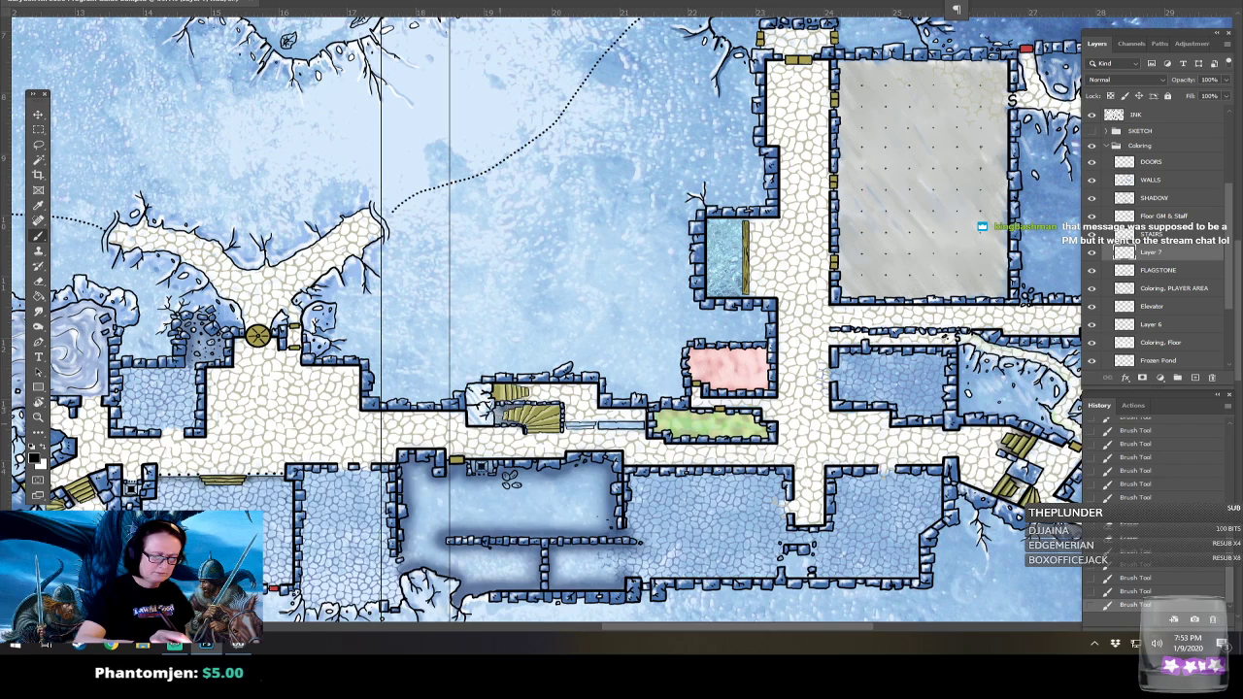
Examine the stairs and corridors on the southern, eastern, northern and western levels for missing shadows.
{"action": "mouse_move", "coordinate": [498, 412]}
{"action": "left_mouse_down"}
{"action": "mouse_move", "coordinate": [529, 392]}
{"action": "mouse_move", "coordinate": [515, 402]}
{"action": "mouse_move", "coordinate": [524, 388]}
{"action": "mouse_move", "coordinate": [485, 298]}
{"action": "left_mouse_up"}
{"action": "key", "text": "ctrl+minus"}
{"action": "key", "text": "ctrl+minus"}
{"action": "left_click_drag", "start_coordinate": [506, 436], "coordinate": [534, 250]}
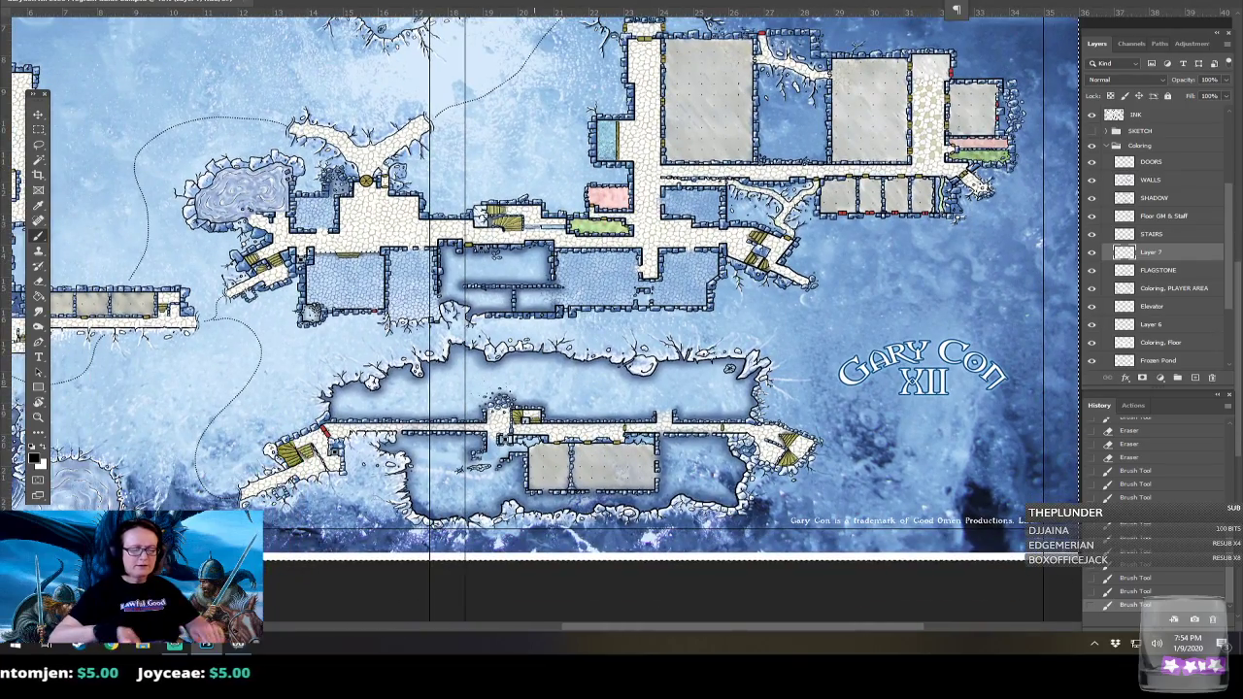
{"action": "key", "text": "ctrl+plus"}
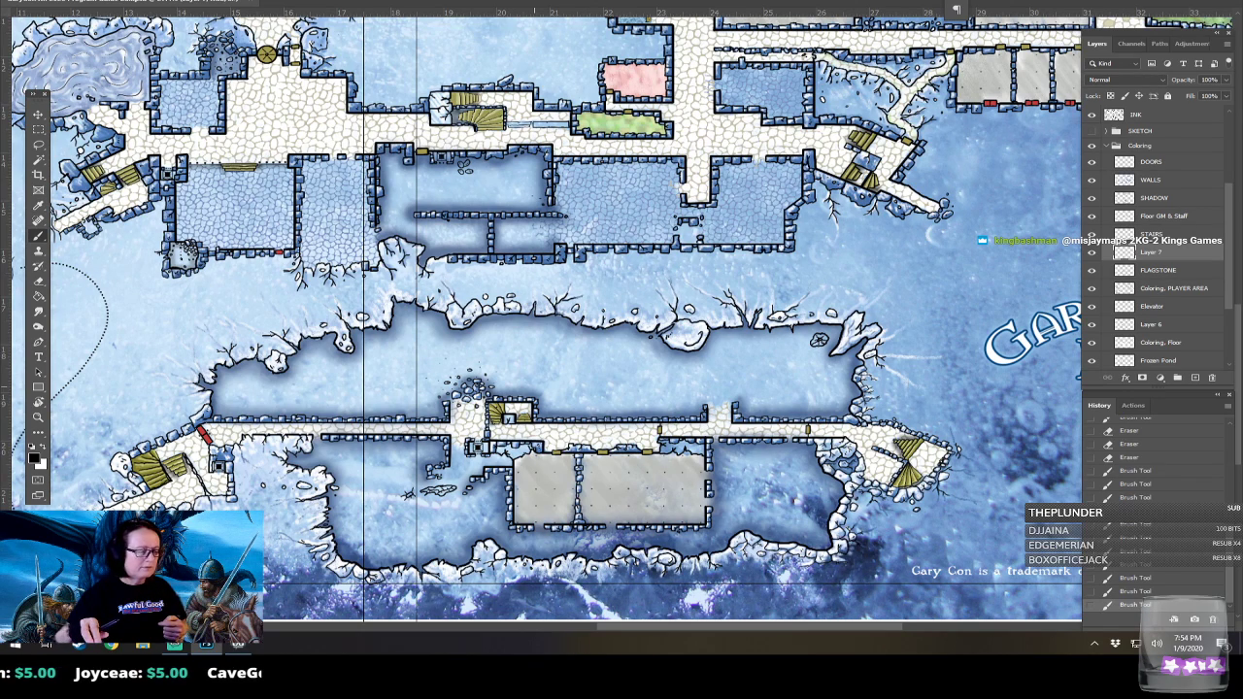
{"action": "left_click_drag", "start_coordinate": [534, 291], "coordinate": [258, 588]}
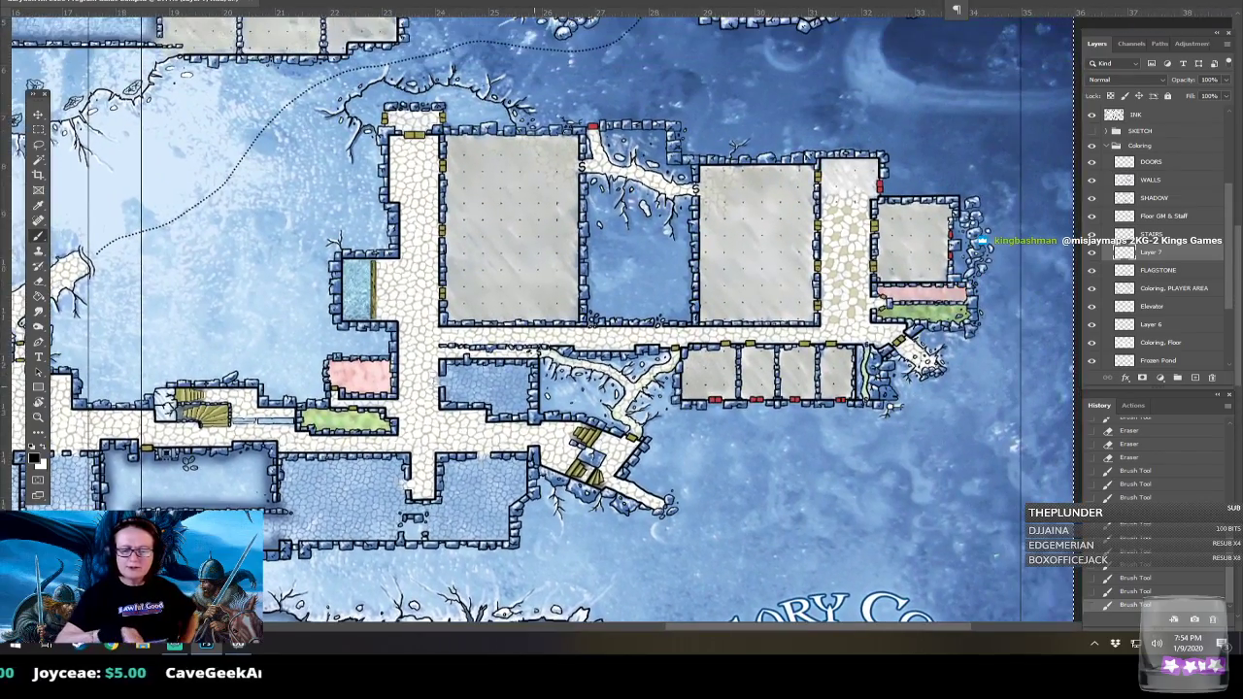
{"action": "left_click_drag", "start_coordinate": [534, 243], "coordinate": [466, 462]}
{"action": "left_click_drag", "start_coordinate": [130, 251], "coordinate": [771, 354]}
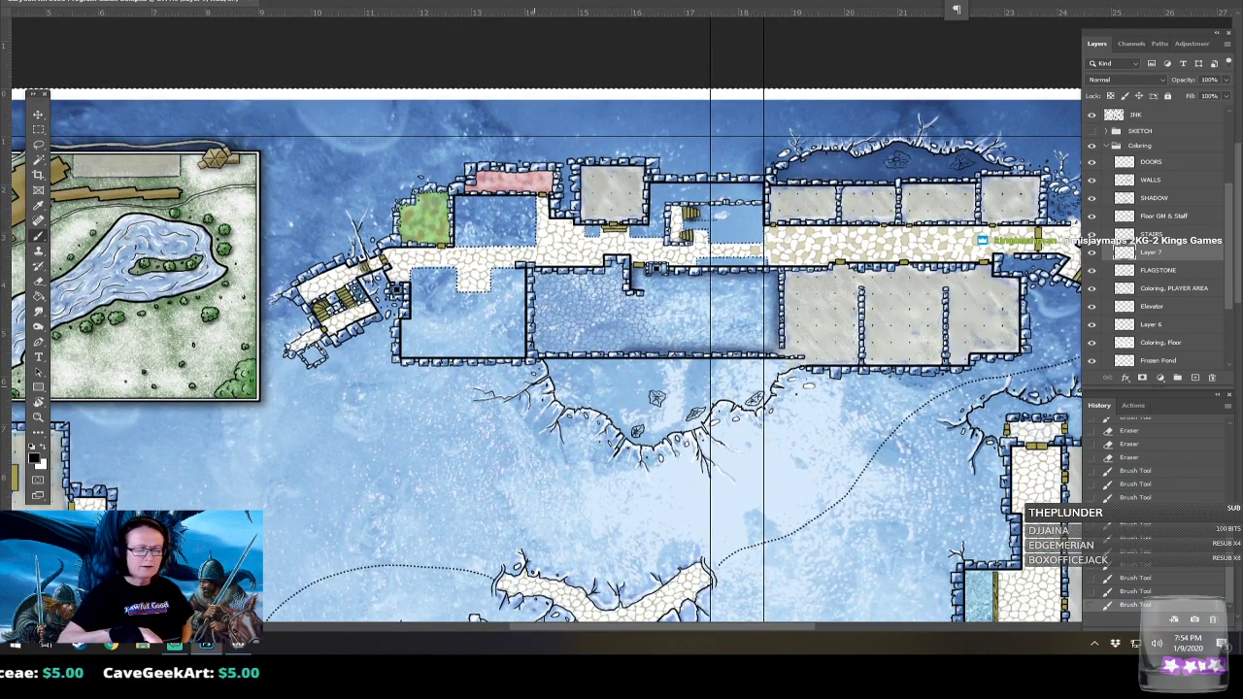
{"action": "left_click_drag", "start_coordinate": [321, 378], "coordinate": [761, 228]}
{"action": "left_click_drag", "start_coordinate": [583, 447], "coordinate": [582, 185]}
{"action": "left_click_drag", "start_coordinate": [583, 398], "coordinate": [538, 177]}
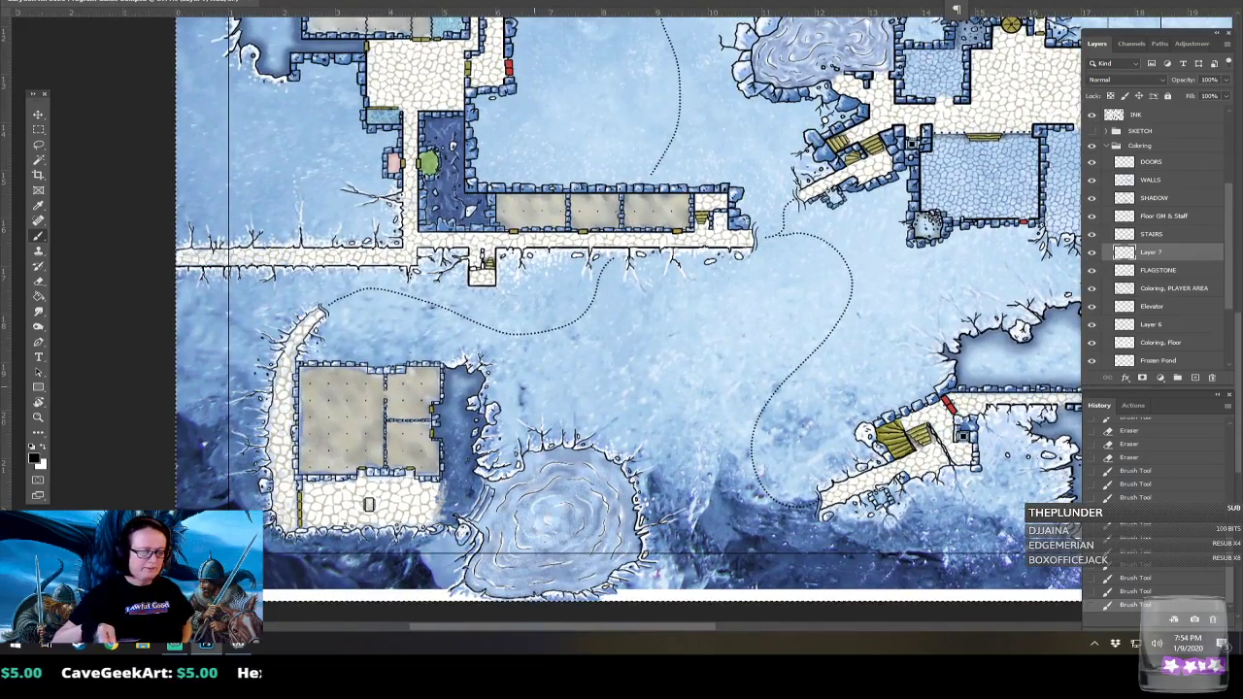
{"action": "left_click_drag", "start_coordinate": [931, 365], "coordinate": [453, 379]}
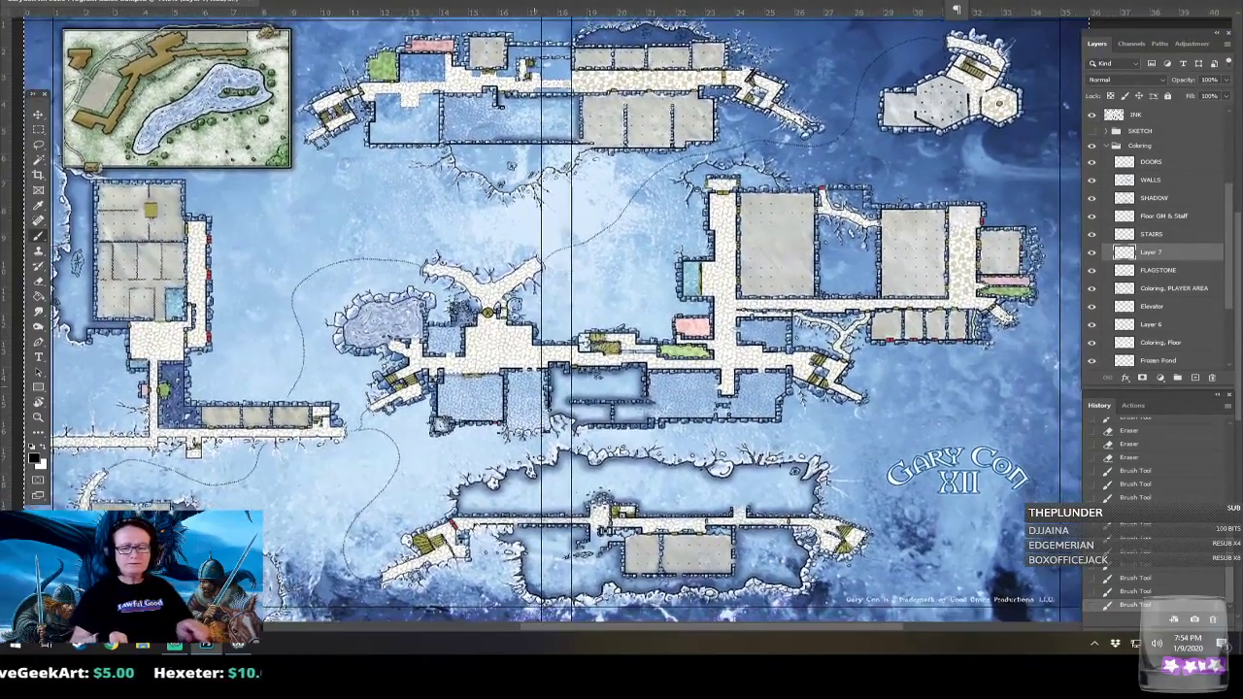
Save the map document and review the full map and the stairs at the northern level's eastern end.
{"action": "key", "text": "ctrl+s"}
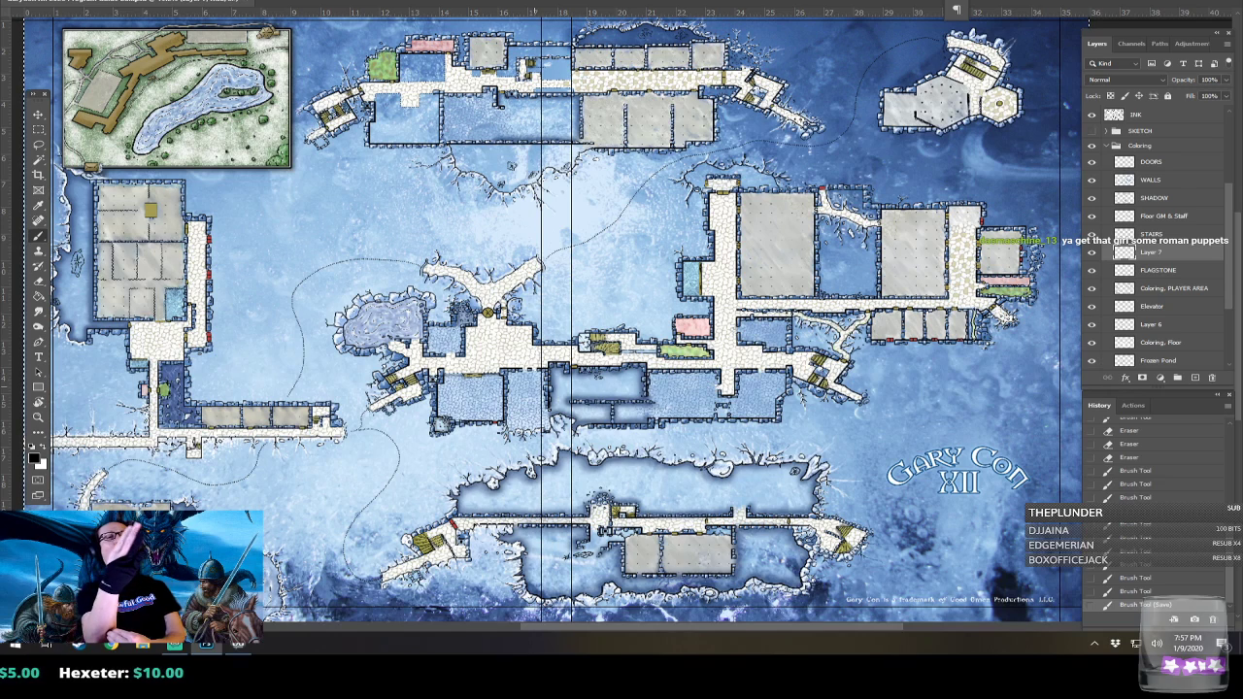
{"action": "key", "text": "ctrl+0"}
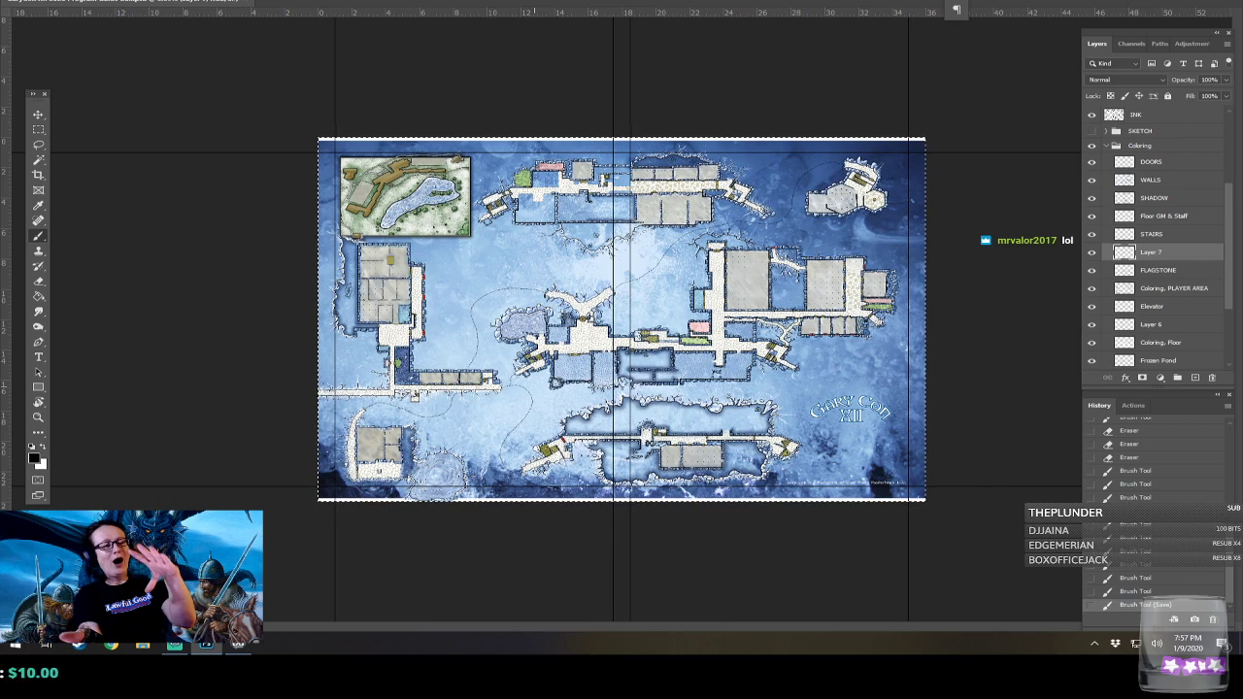
{"action": "key", "text": "ctrl+plus"}
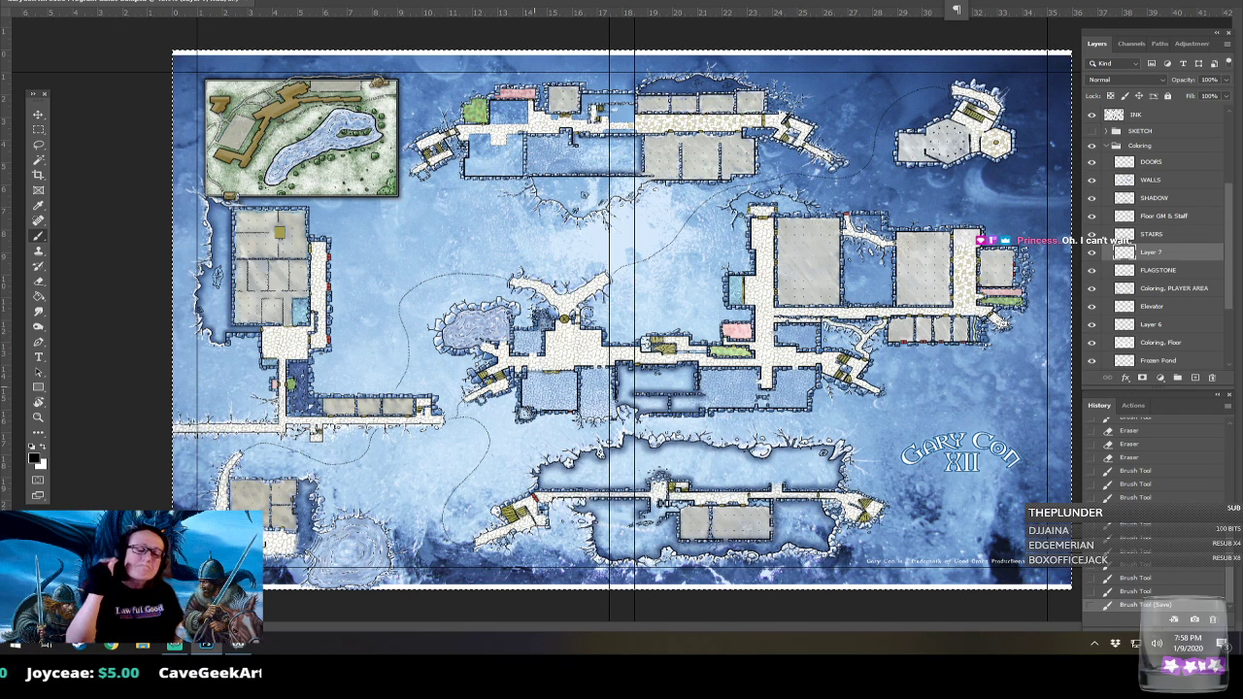
{"action": "left_click_drag", "start_coordinate": [658, 222], "coordinate": [782, 221]}
{"action": "left_click_drag", "start_coordinate": [782, 222], "coordinate": [337, 539]}
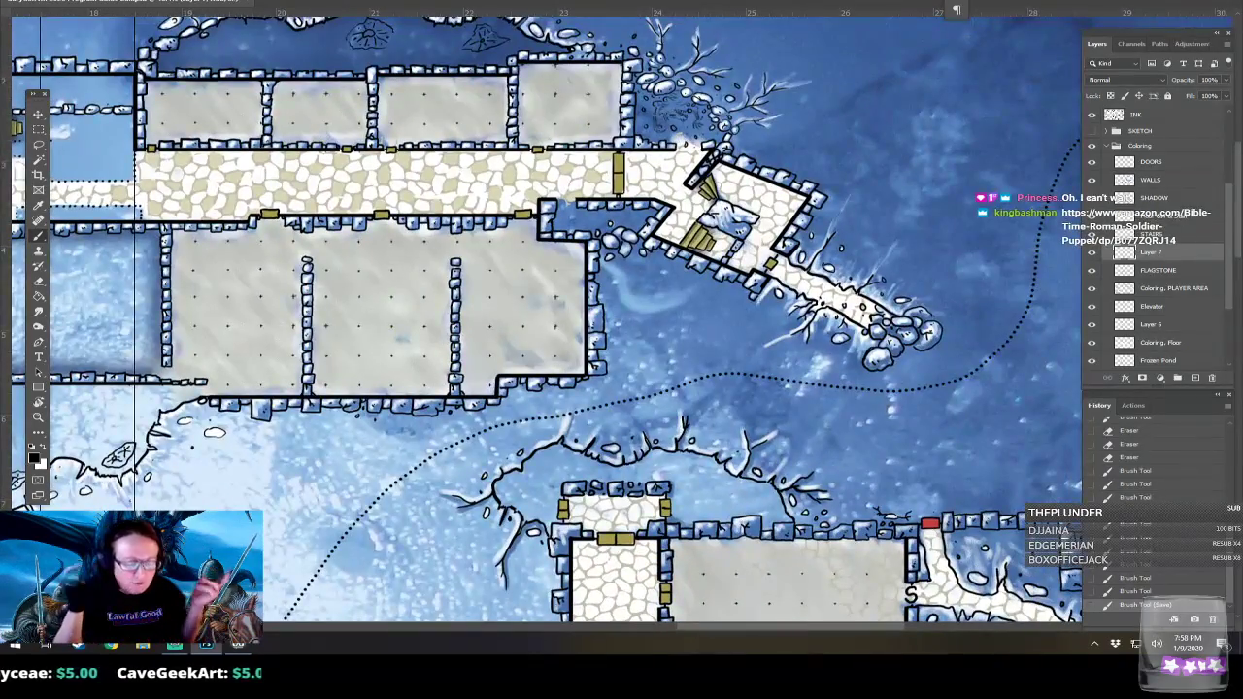
{"action": "key", "text": "ctrl+0"}
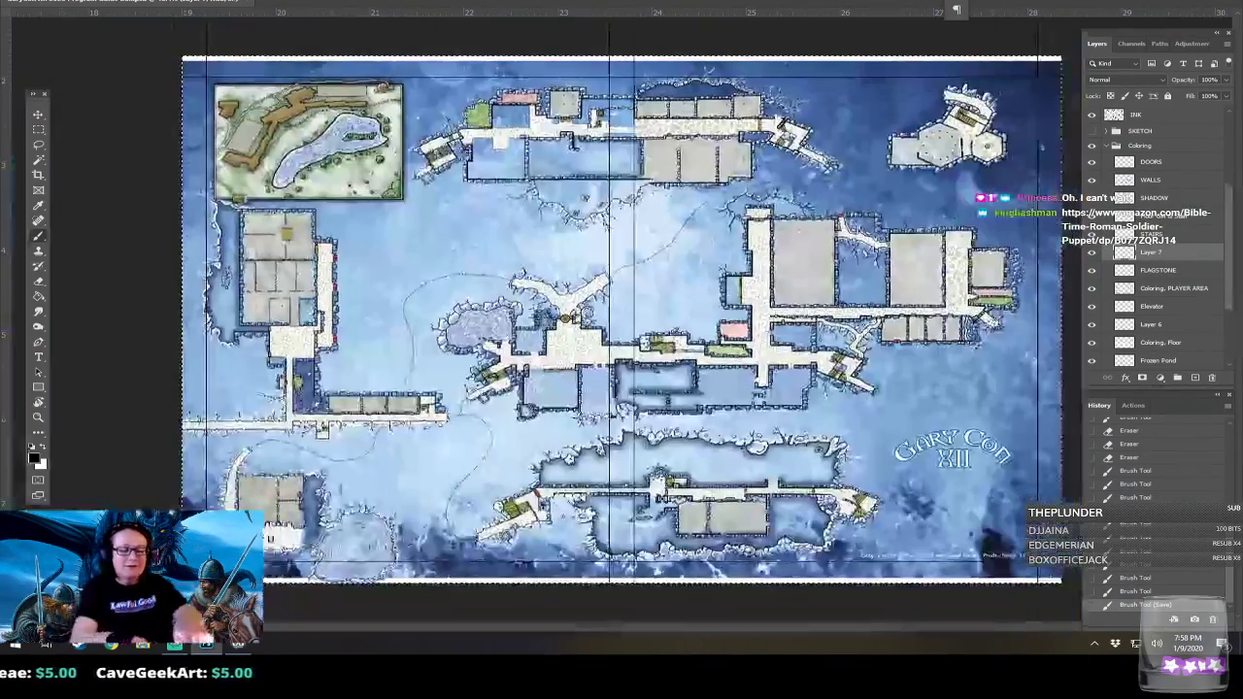